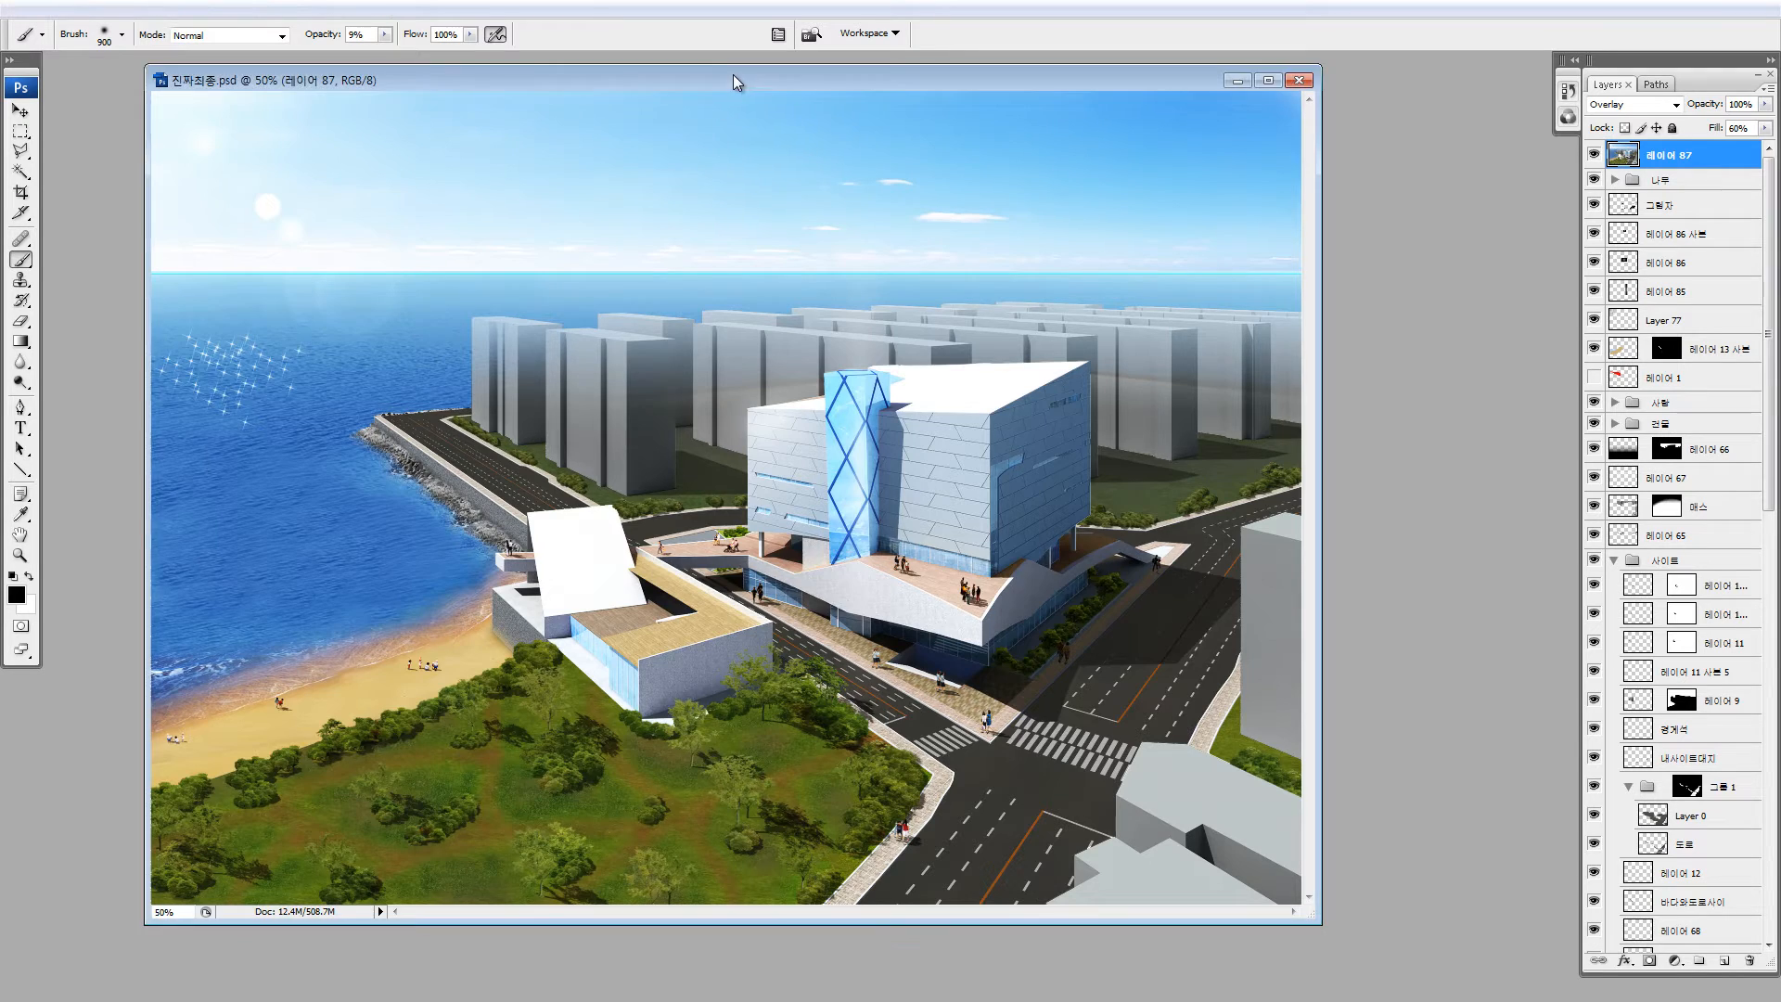
# Delete the overlay layer 레이어 87 from the top of the layer stack
pyautogui.moveTo(732, 74)
pyautogui.mouseDown()
pyautogui.moveTo(753, 83)
pyautogui.moveTo(714, 83)
pyautogui.mouseUp()
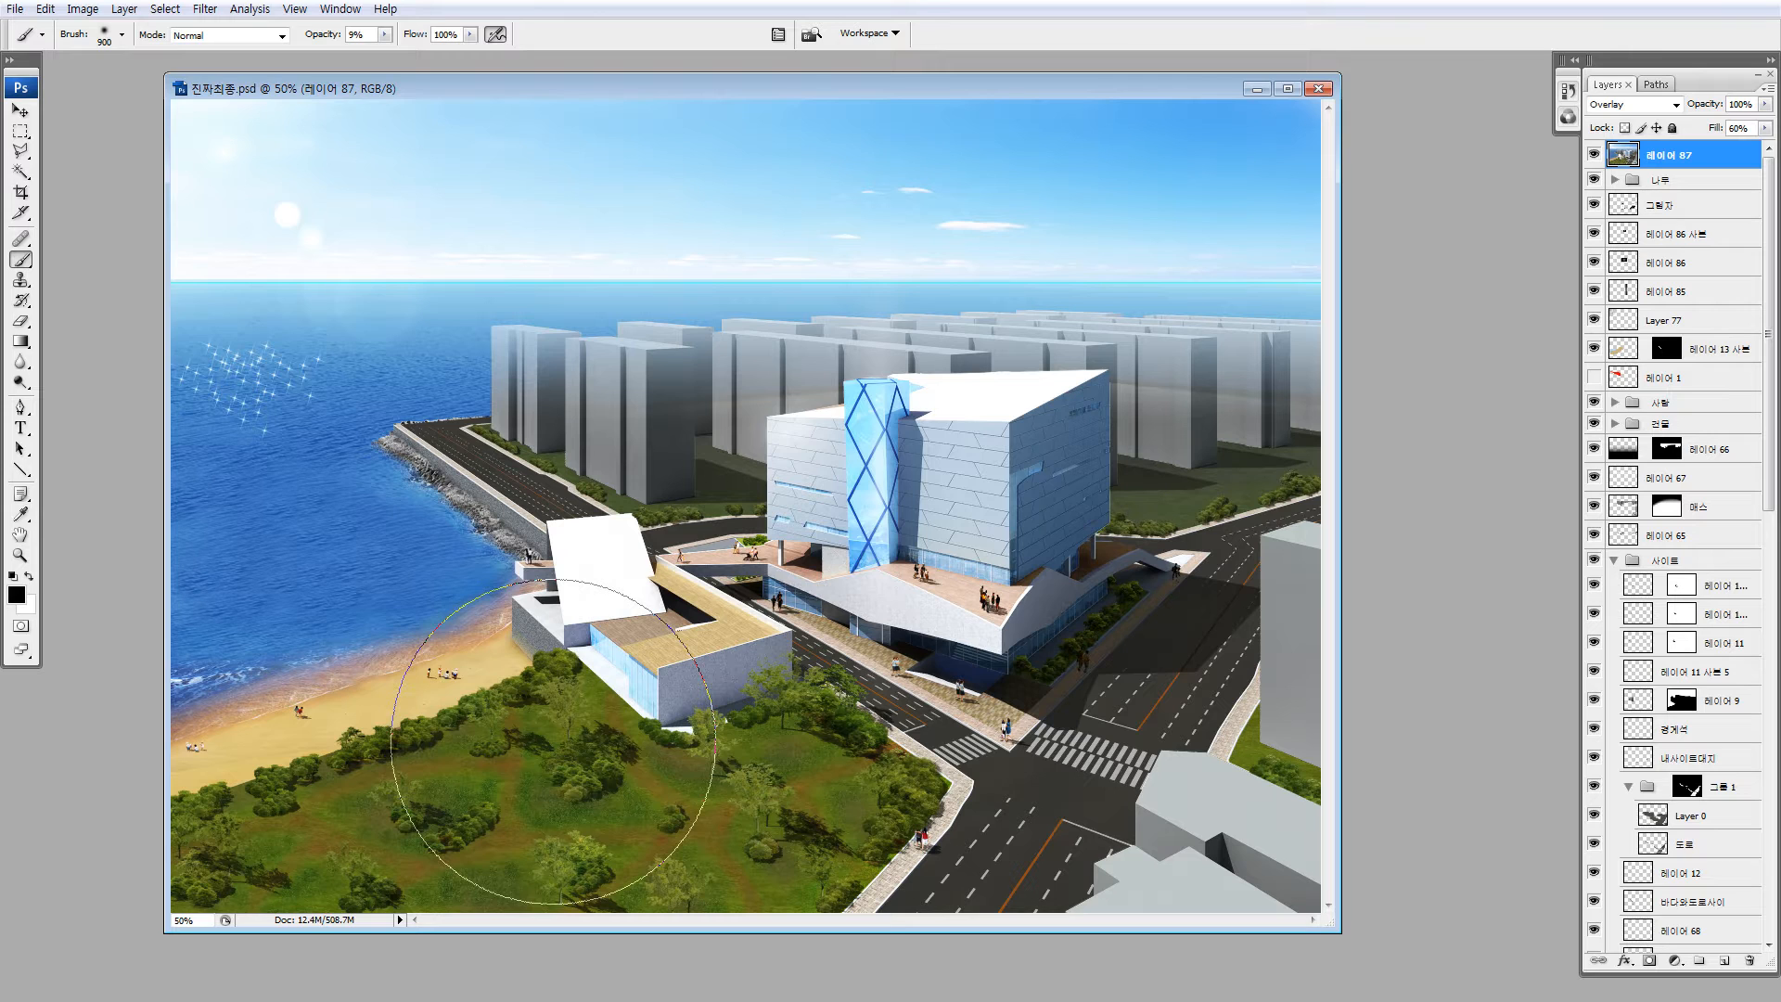
pyautogui.hotkey('ctrl', '-')
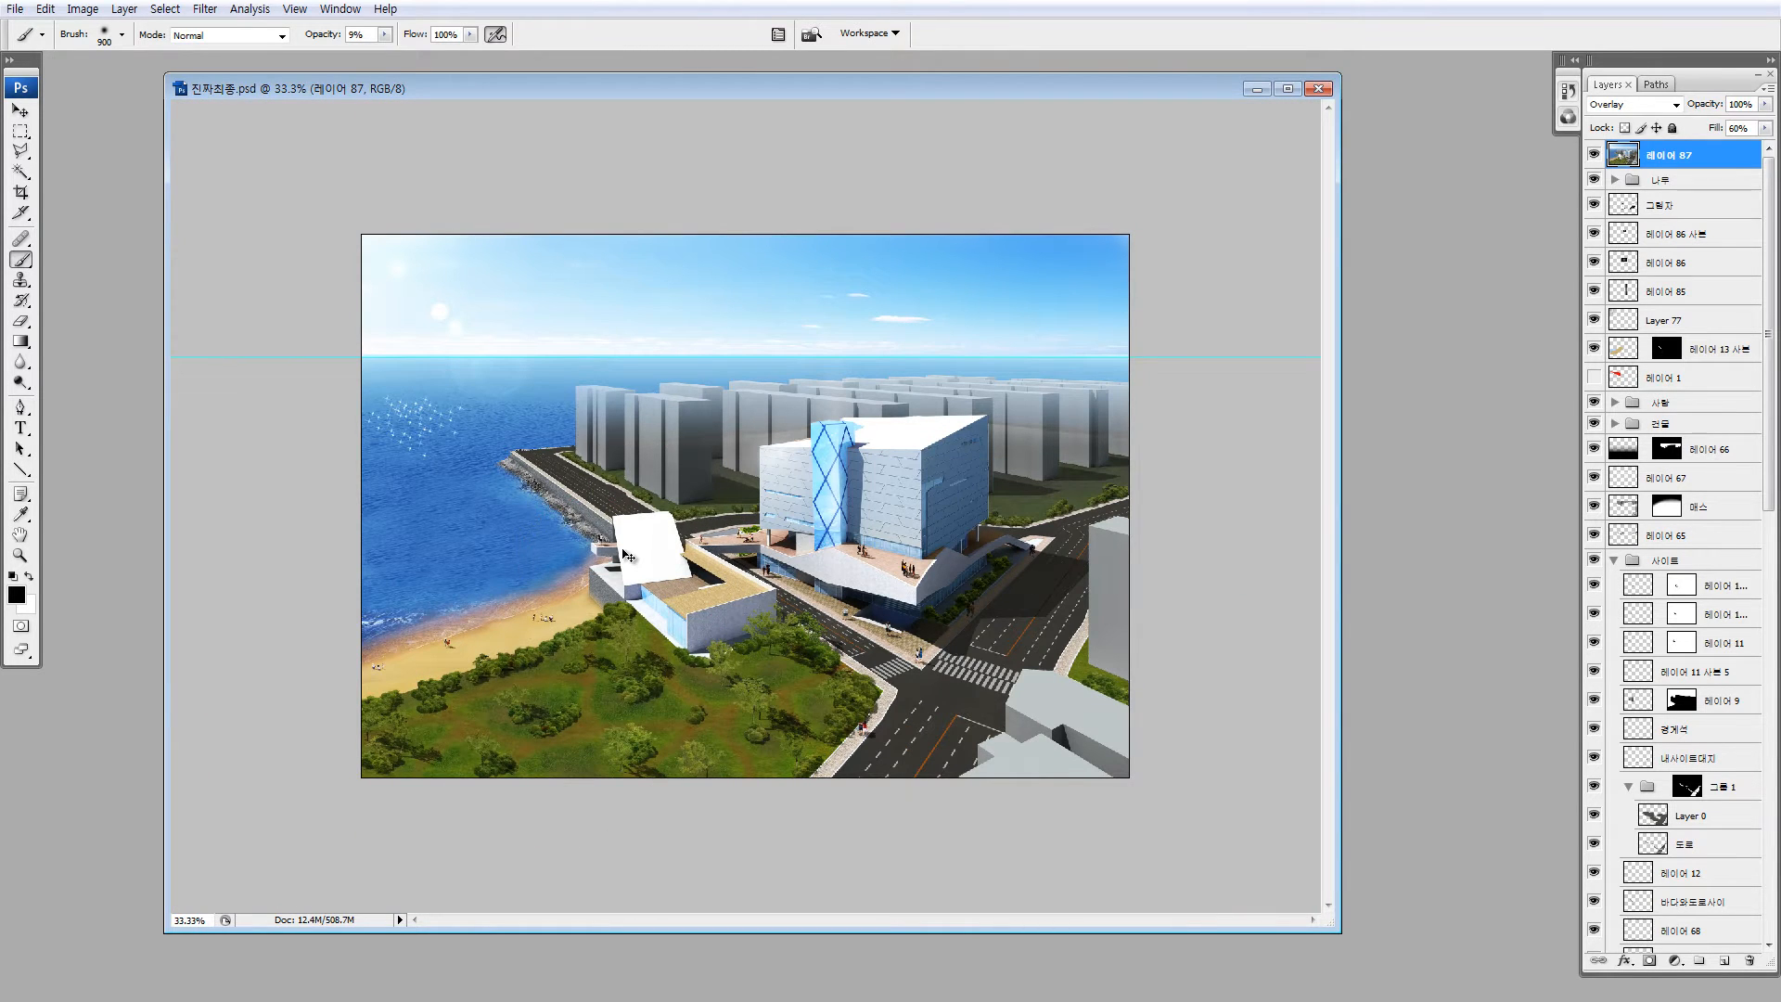
pyautogui.press('v')
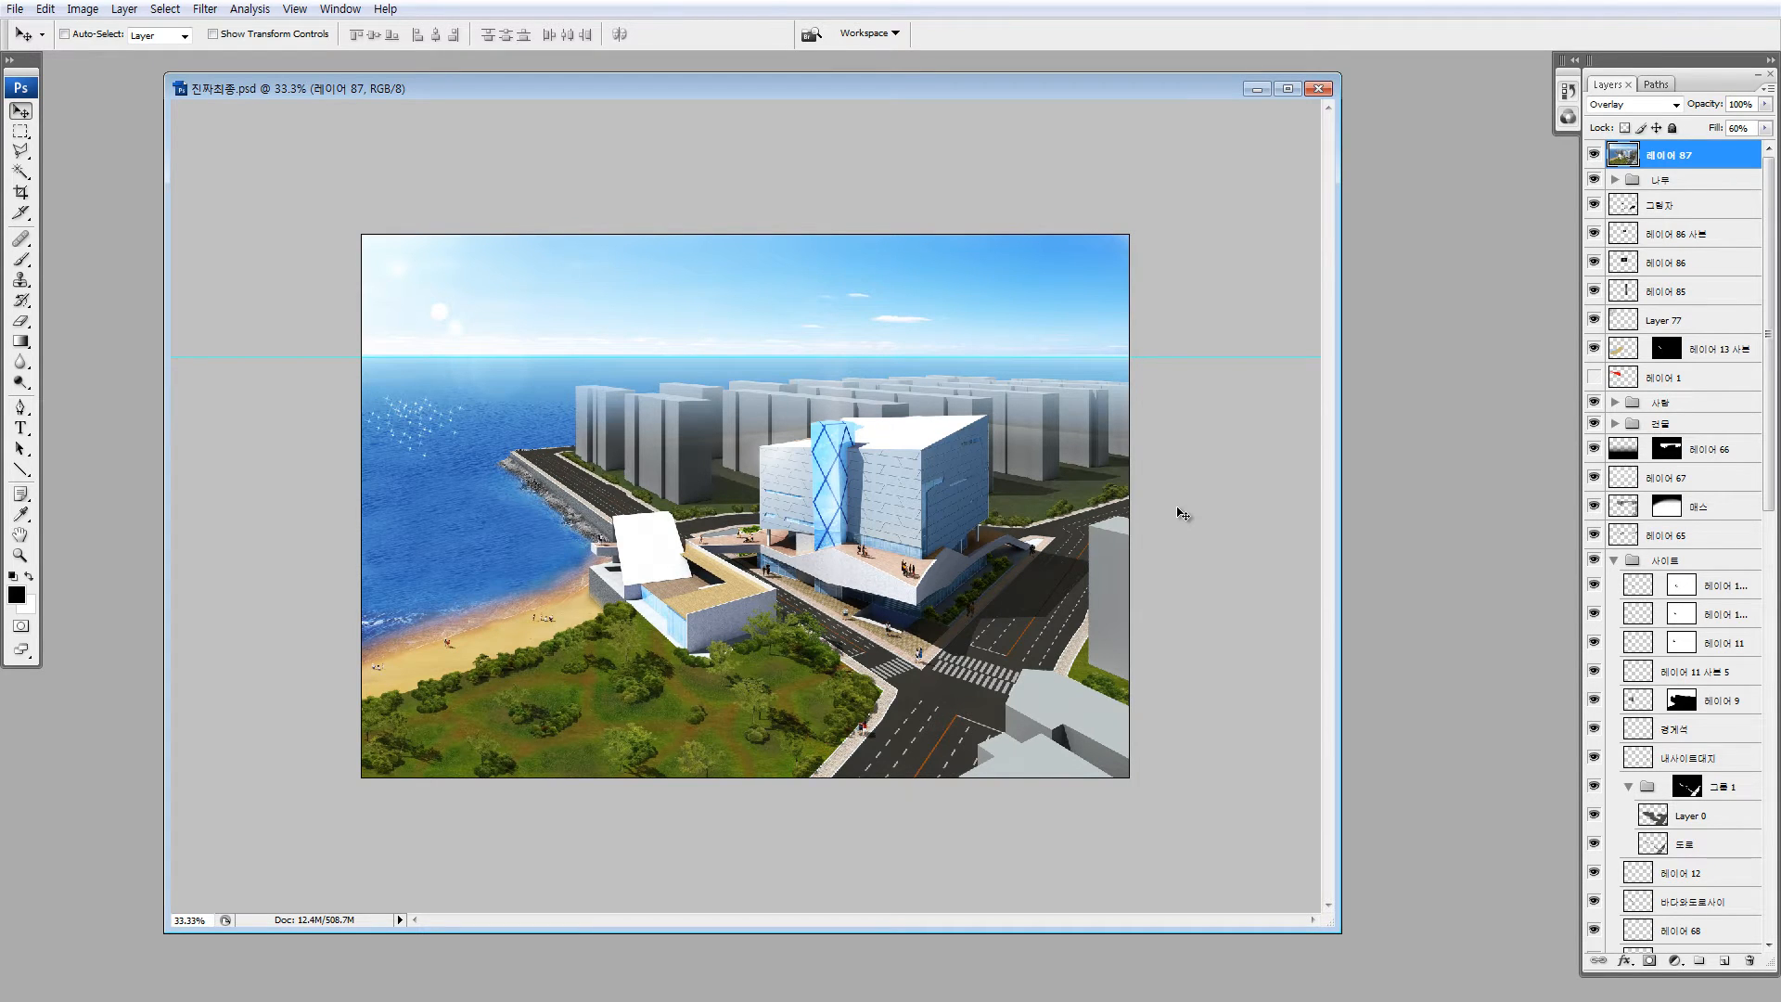
pyautogui.press('z')
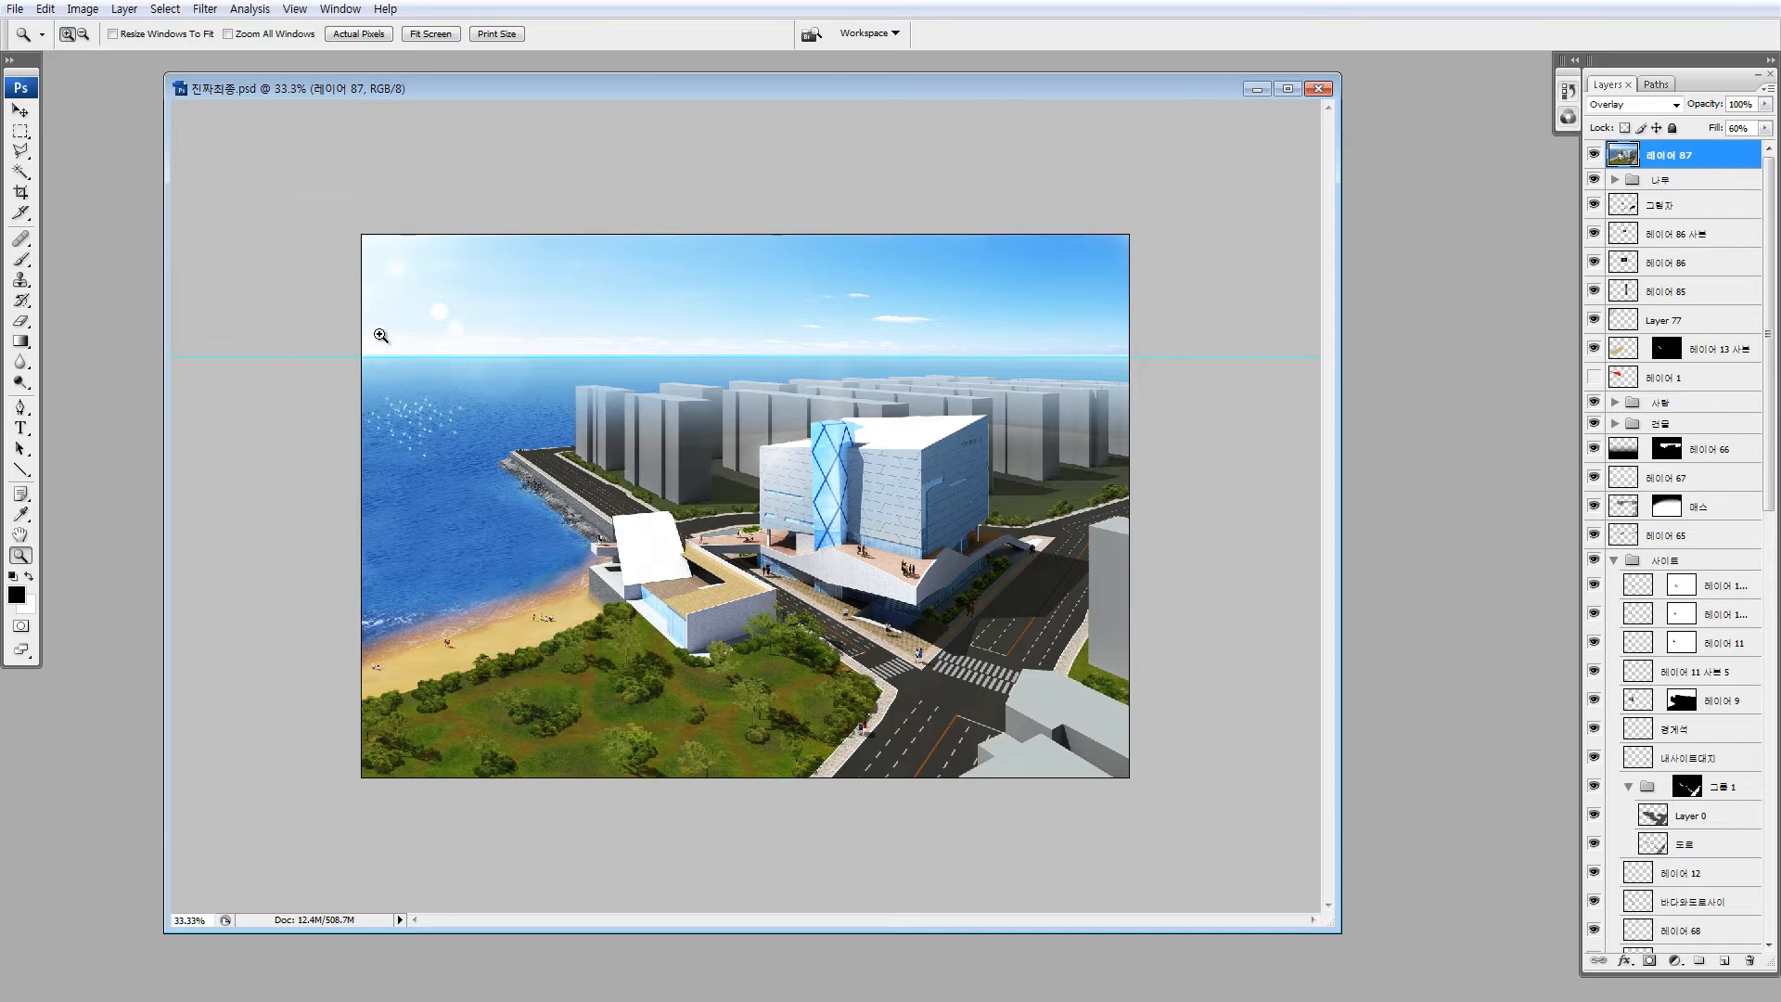
pyautogui.moveTo(379, 336); pyautogui.dragTo(987, 660)
pyautogui.moveTo(363, 339); pyautogui.dragTo(830, 707)
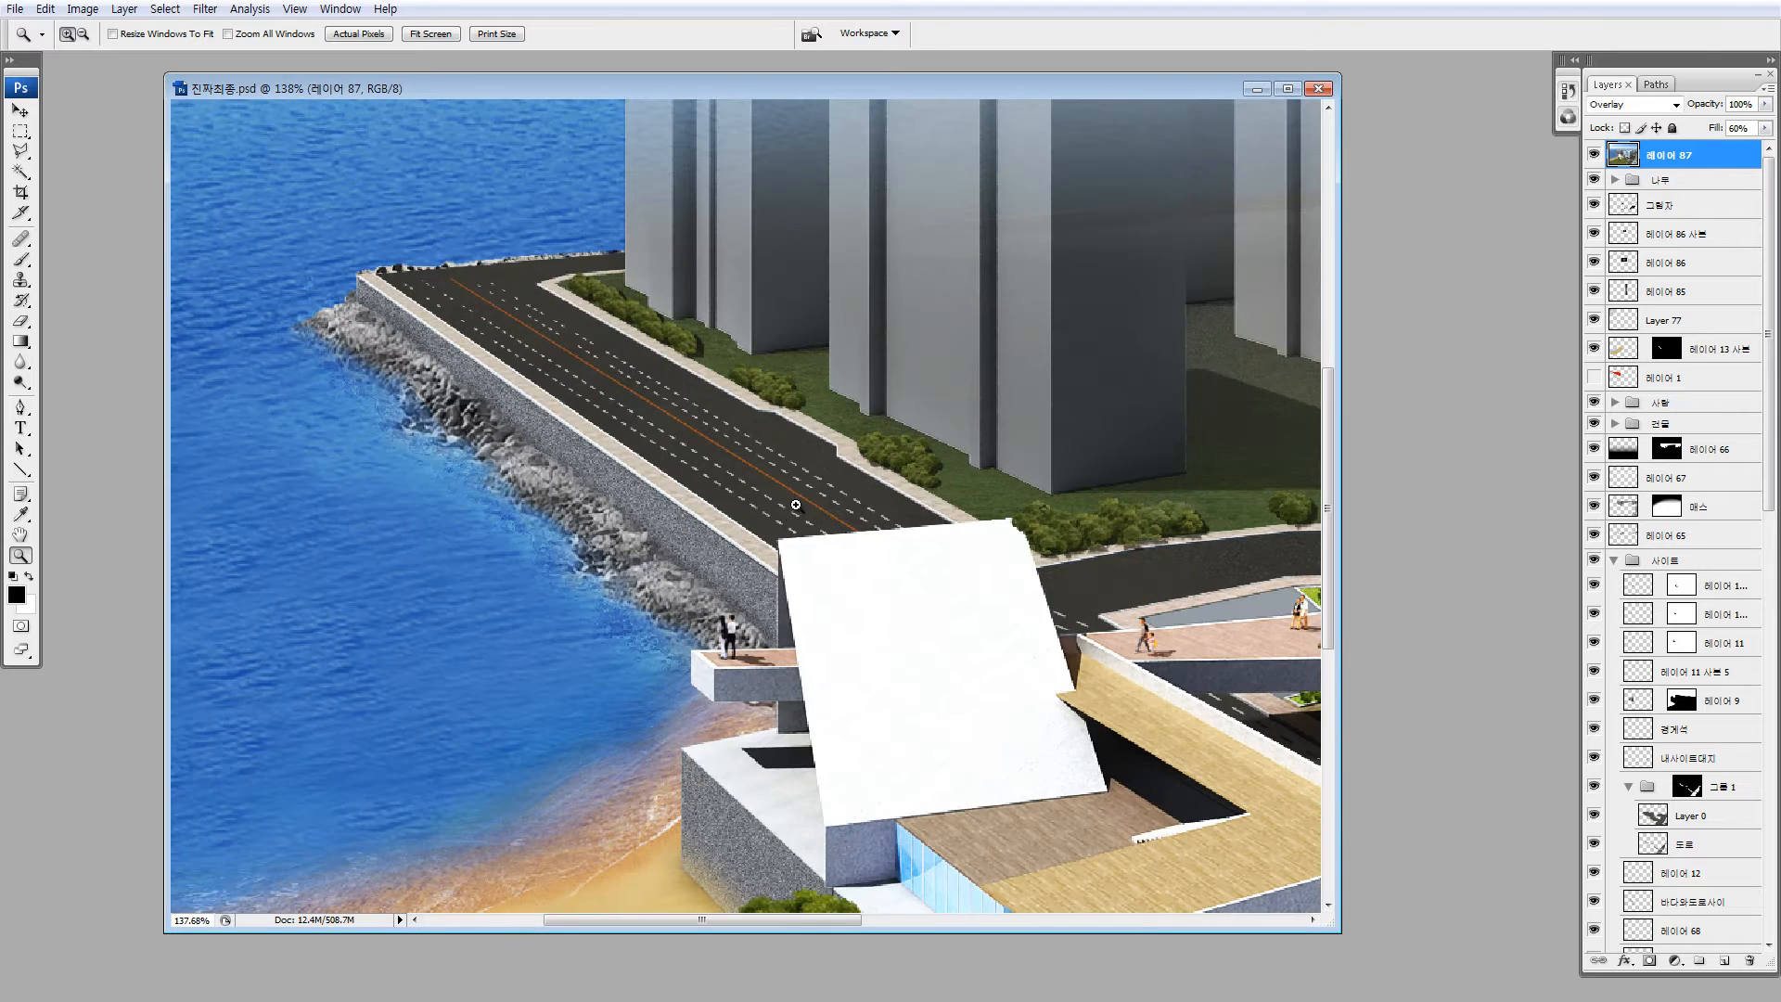
pyautogui.moveTo(616, 530); pyautogui.dragTo(769, 523)
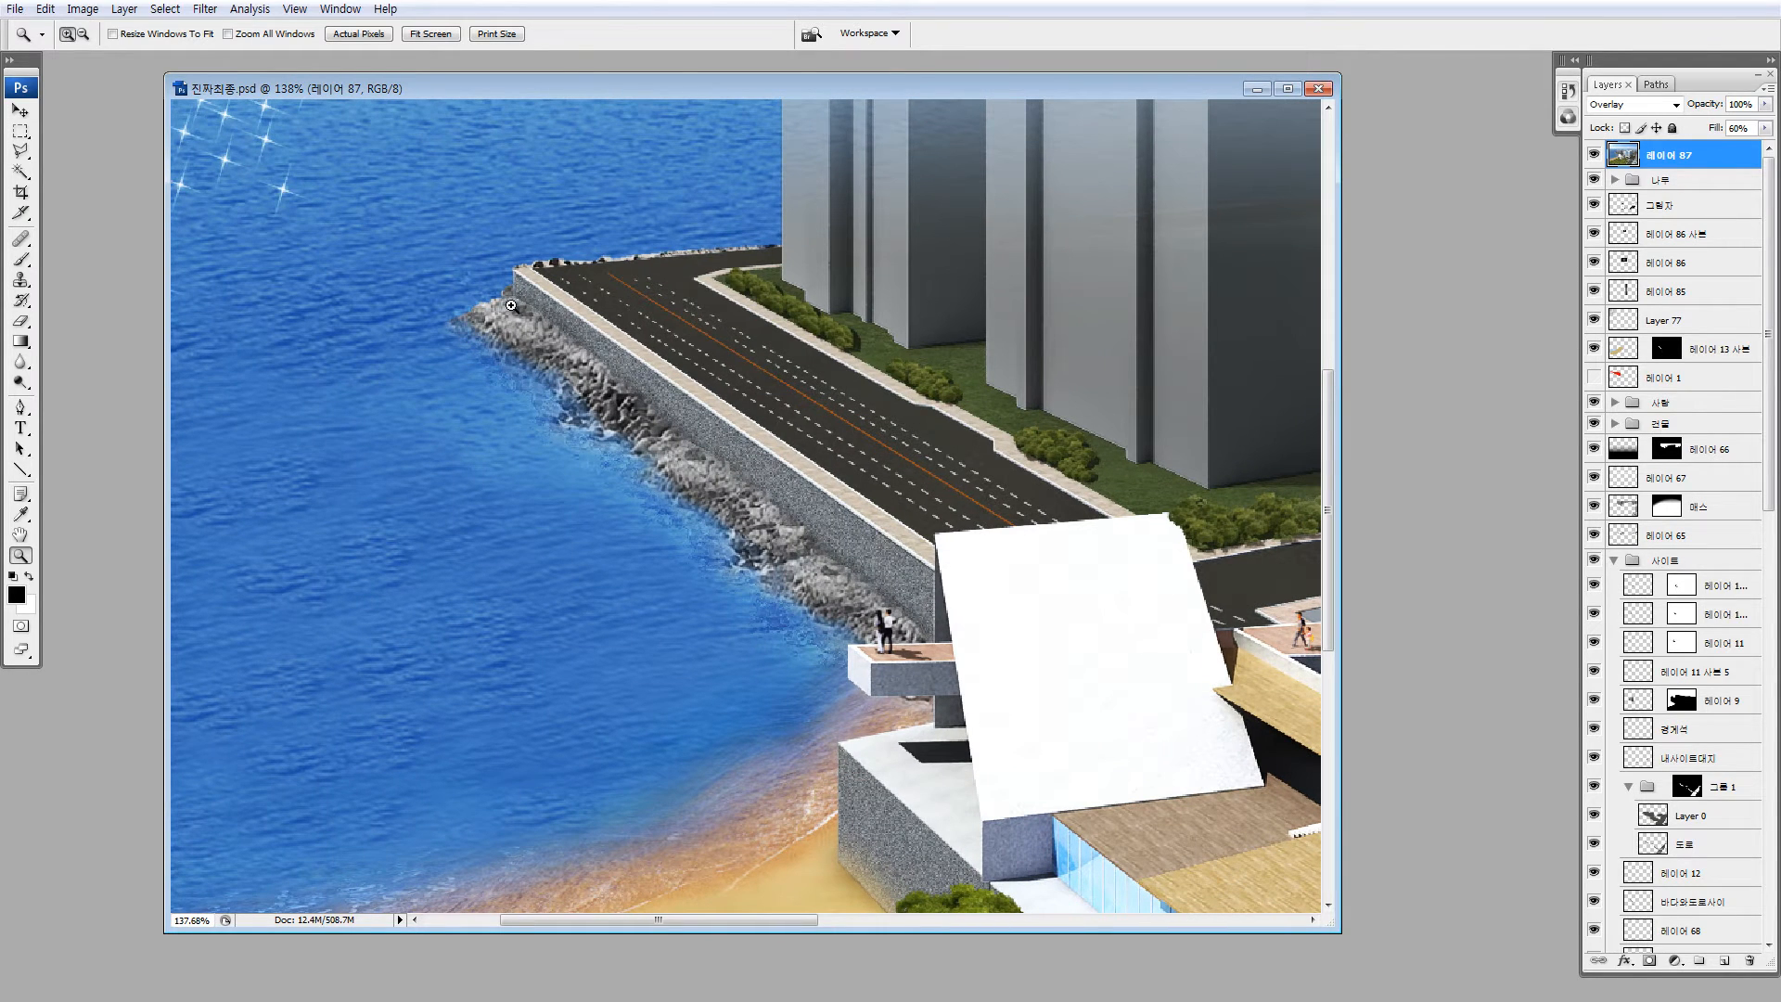
pyautogui.press('v')
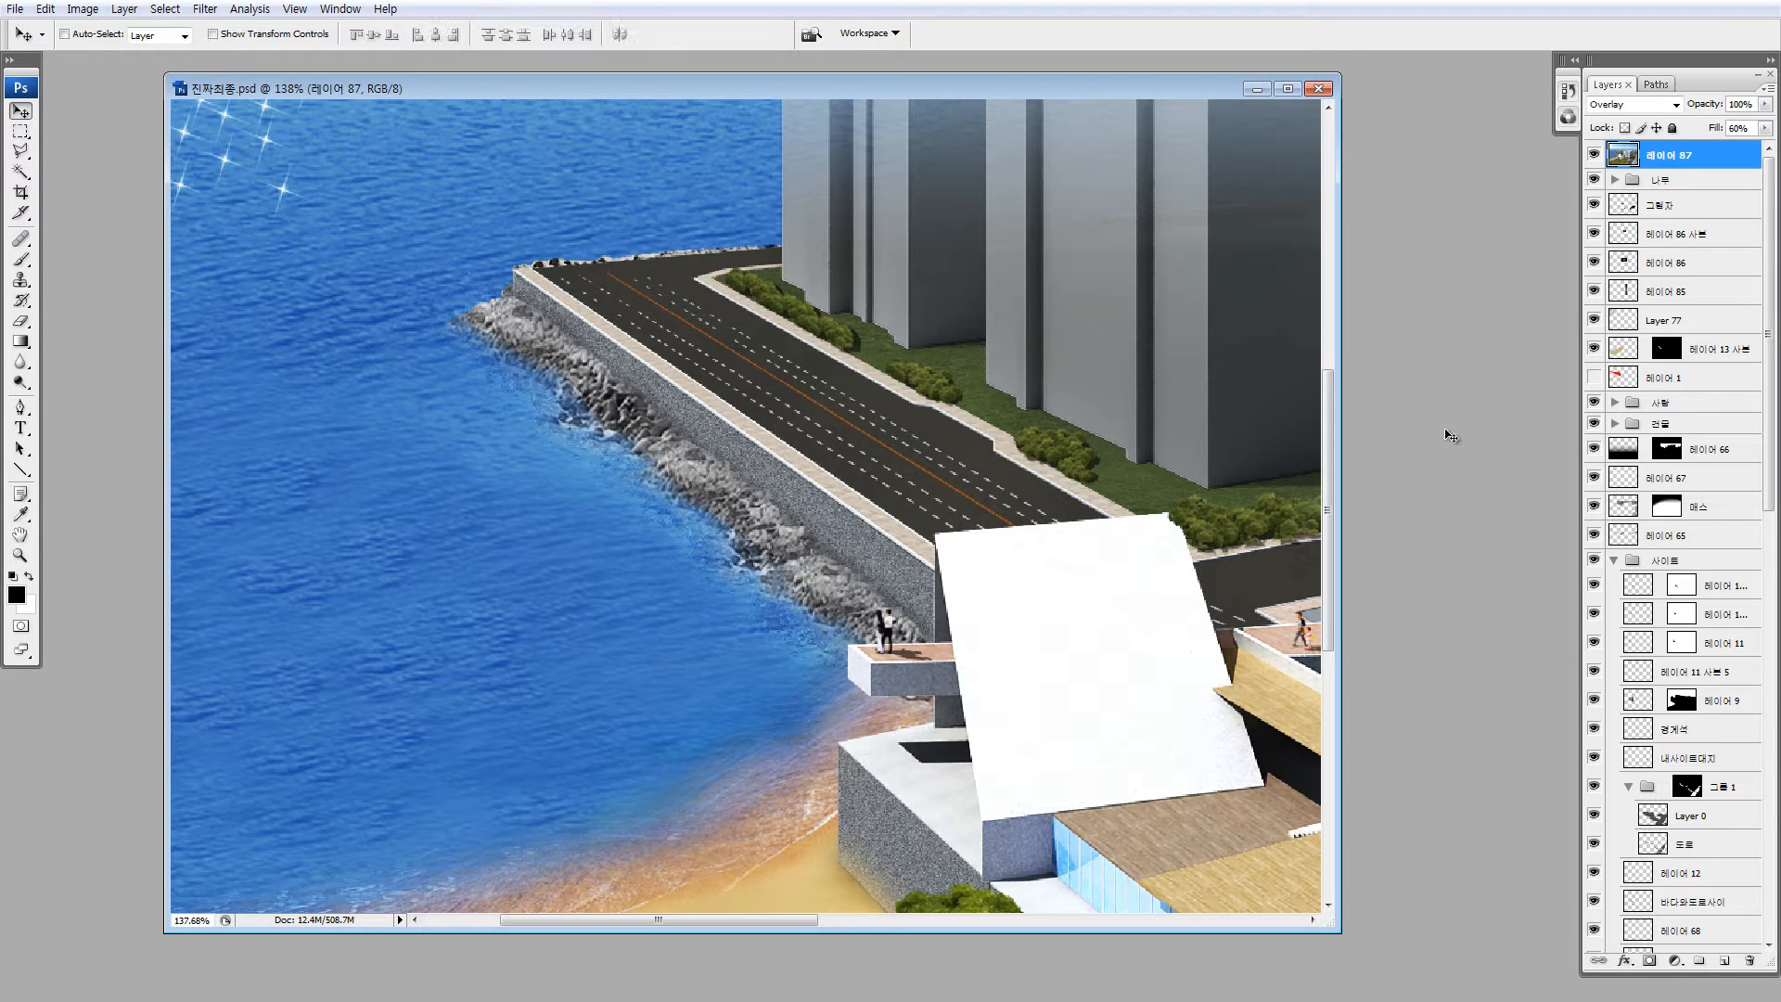
pyautogui.click(1593, 154)
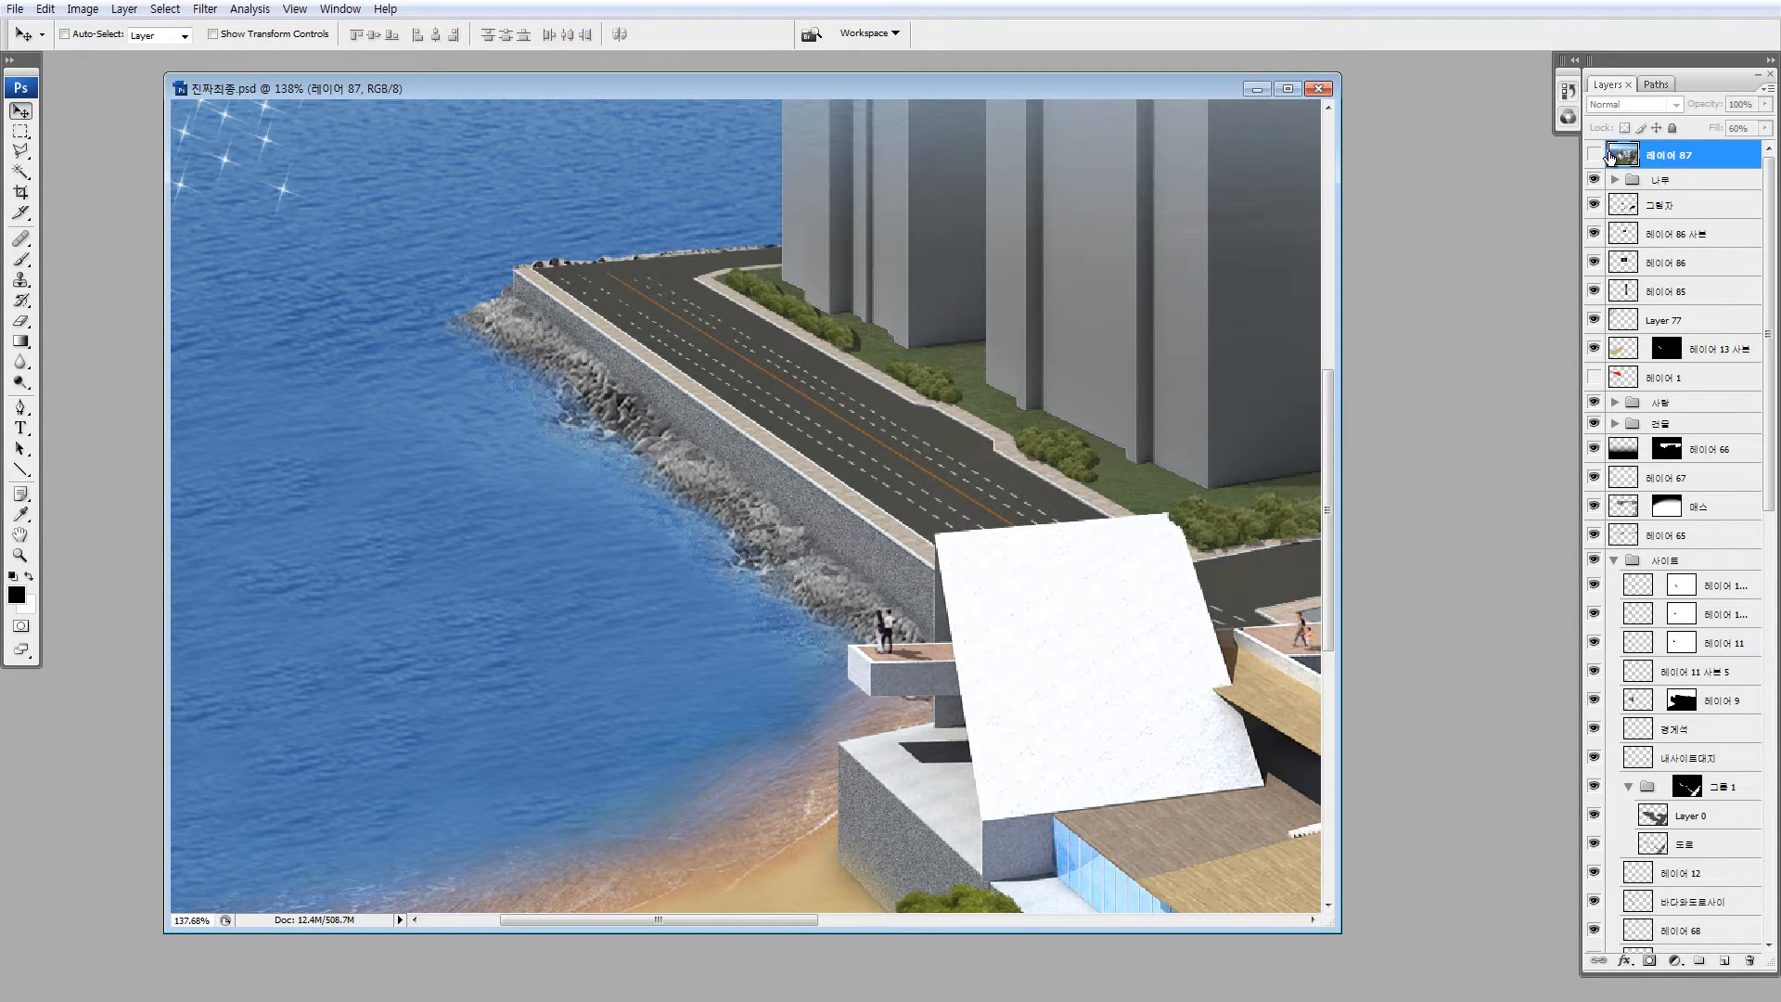
pyautogui.press('Delete')
# Hide the shoreline rock layers one by one: 레이어 11 사본, 레이어 11 사본 2, 레이어 11 and 레이어 11 사본 5
pyautogui.keyDown('ctrl'); pyautogui.click(726, 510); pyautogui.keyUp('ctrl')
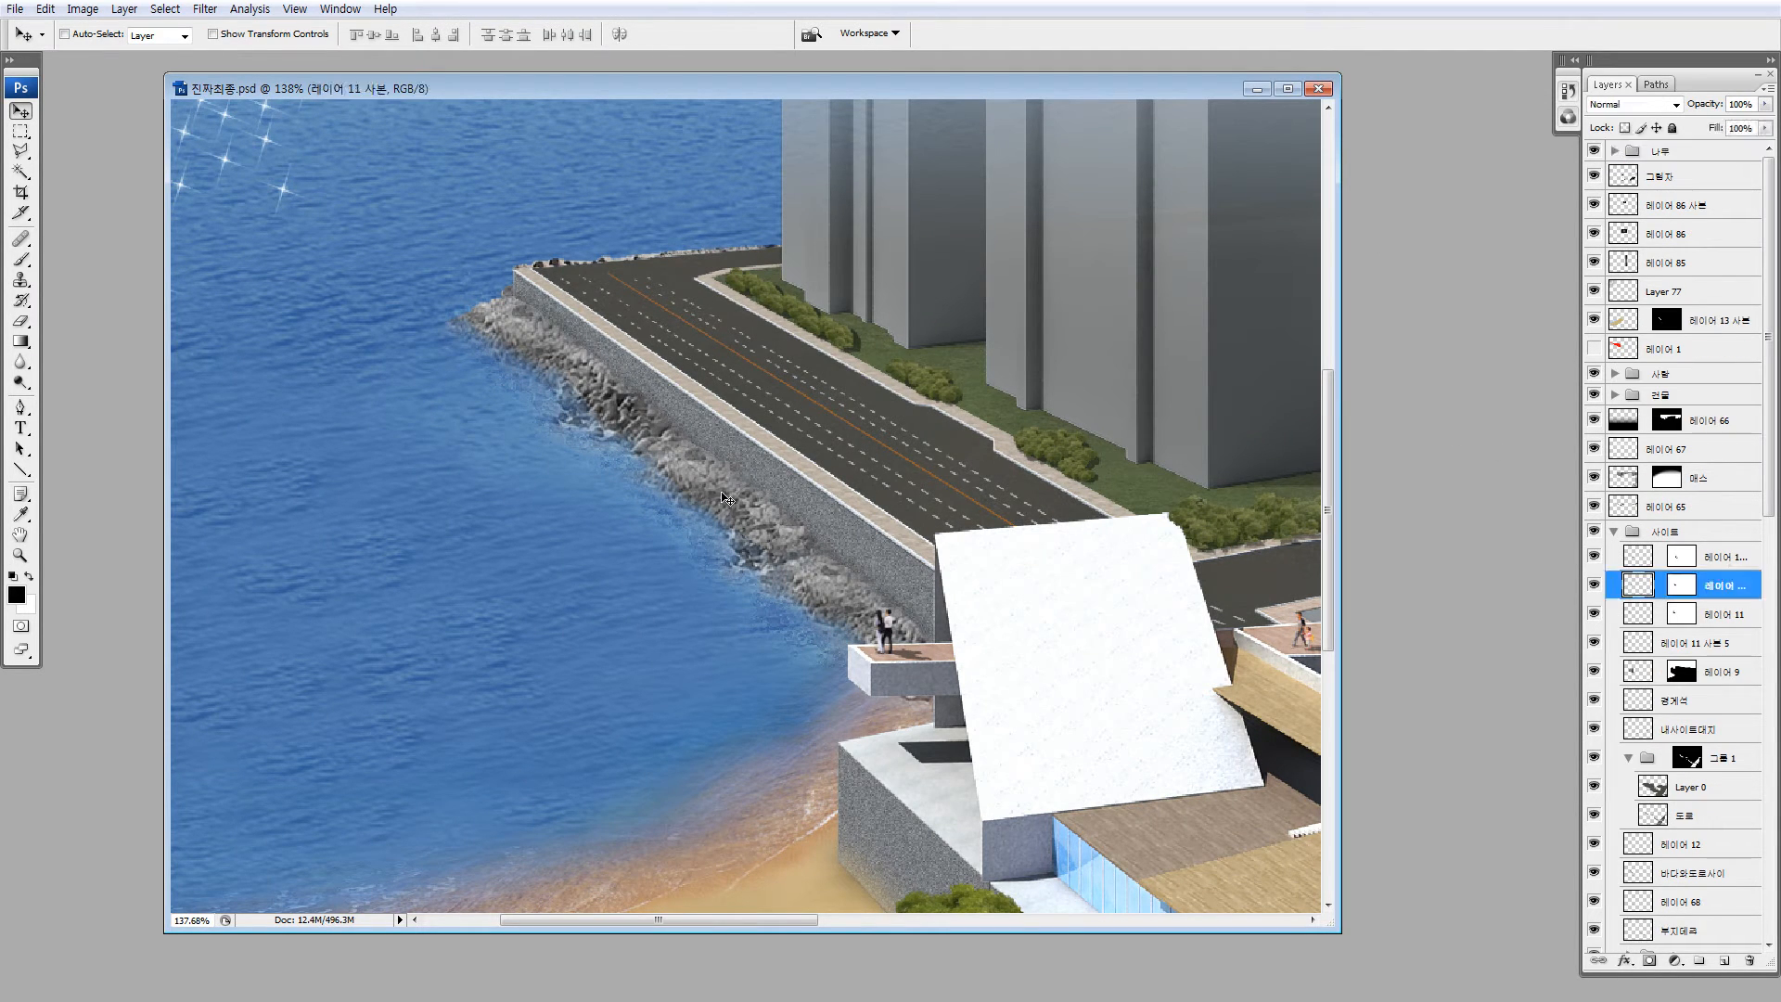
pyautogui.click(1596, 587)
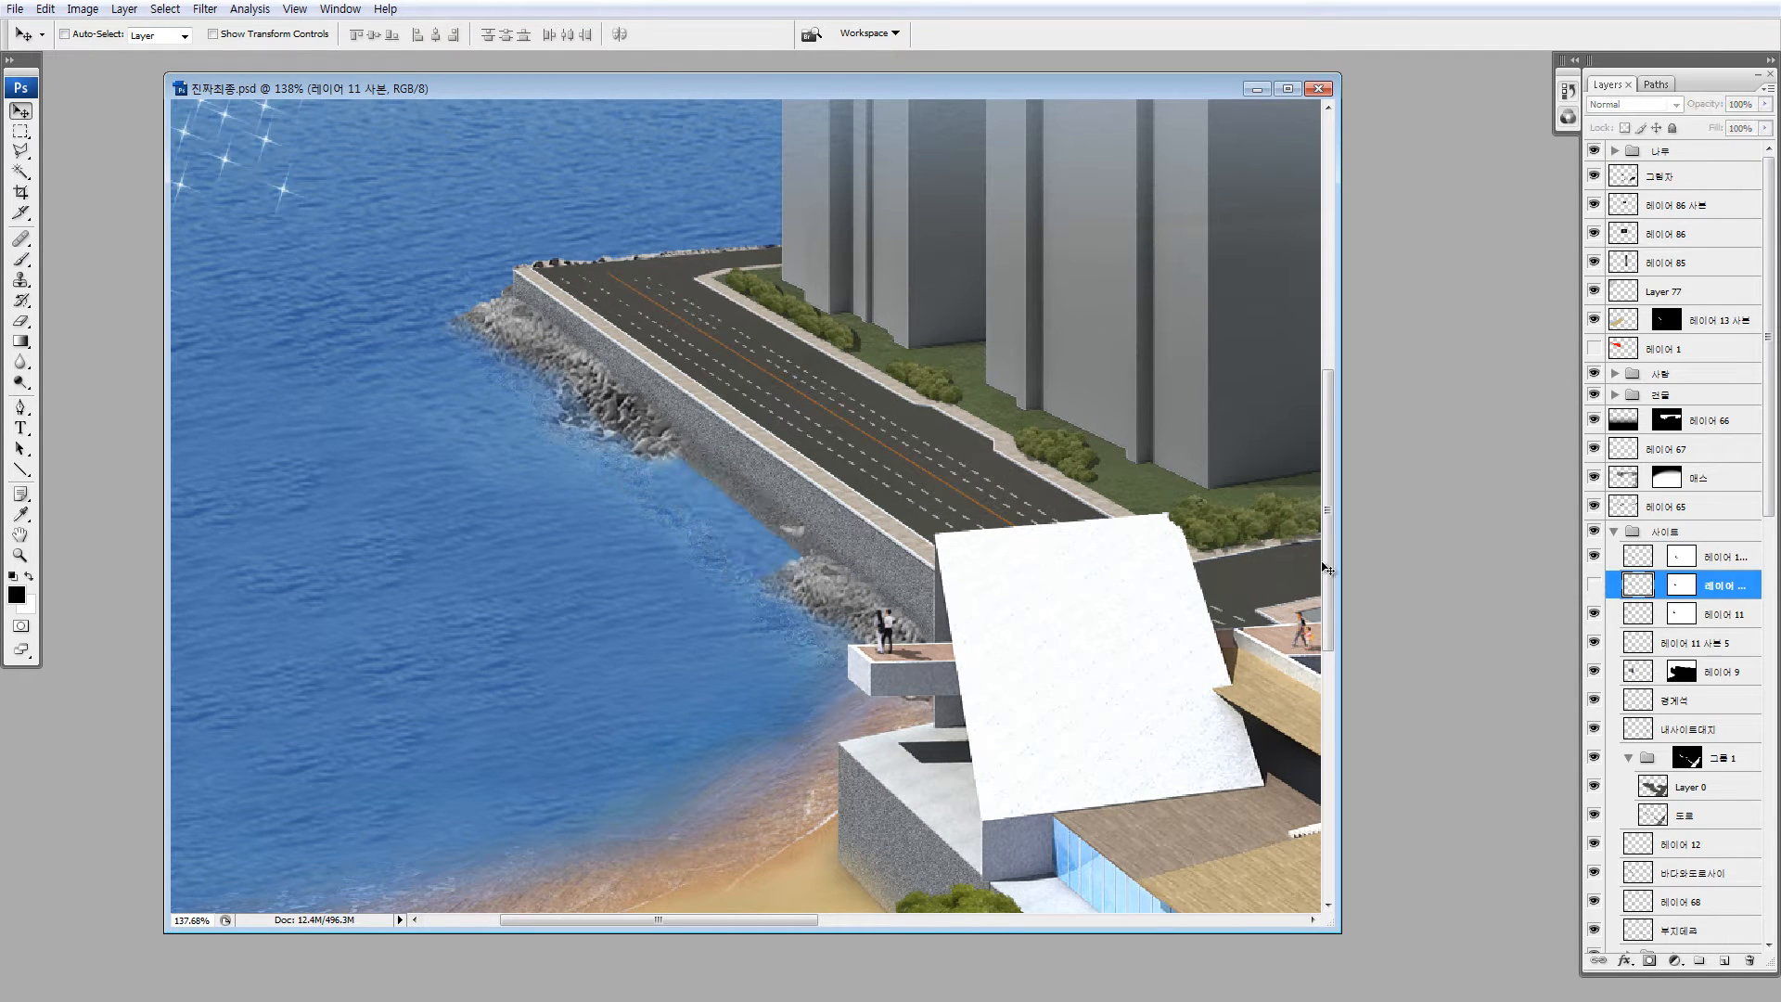
pyautogui.click(1621, 558)
pyautogui.click(1596, 557)
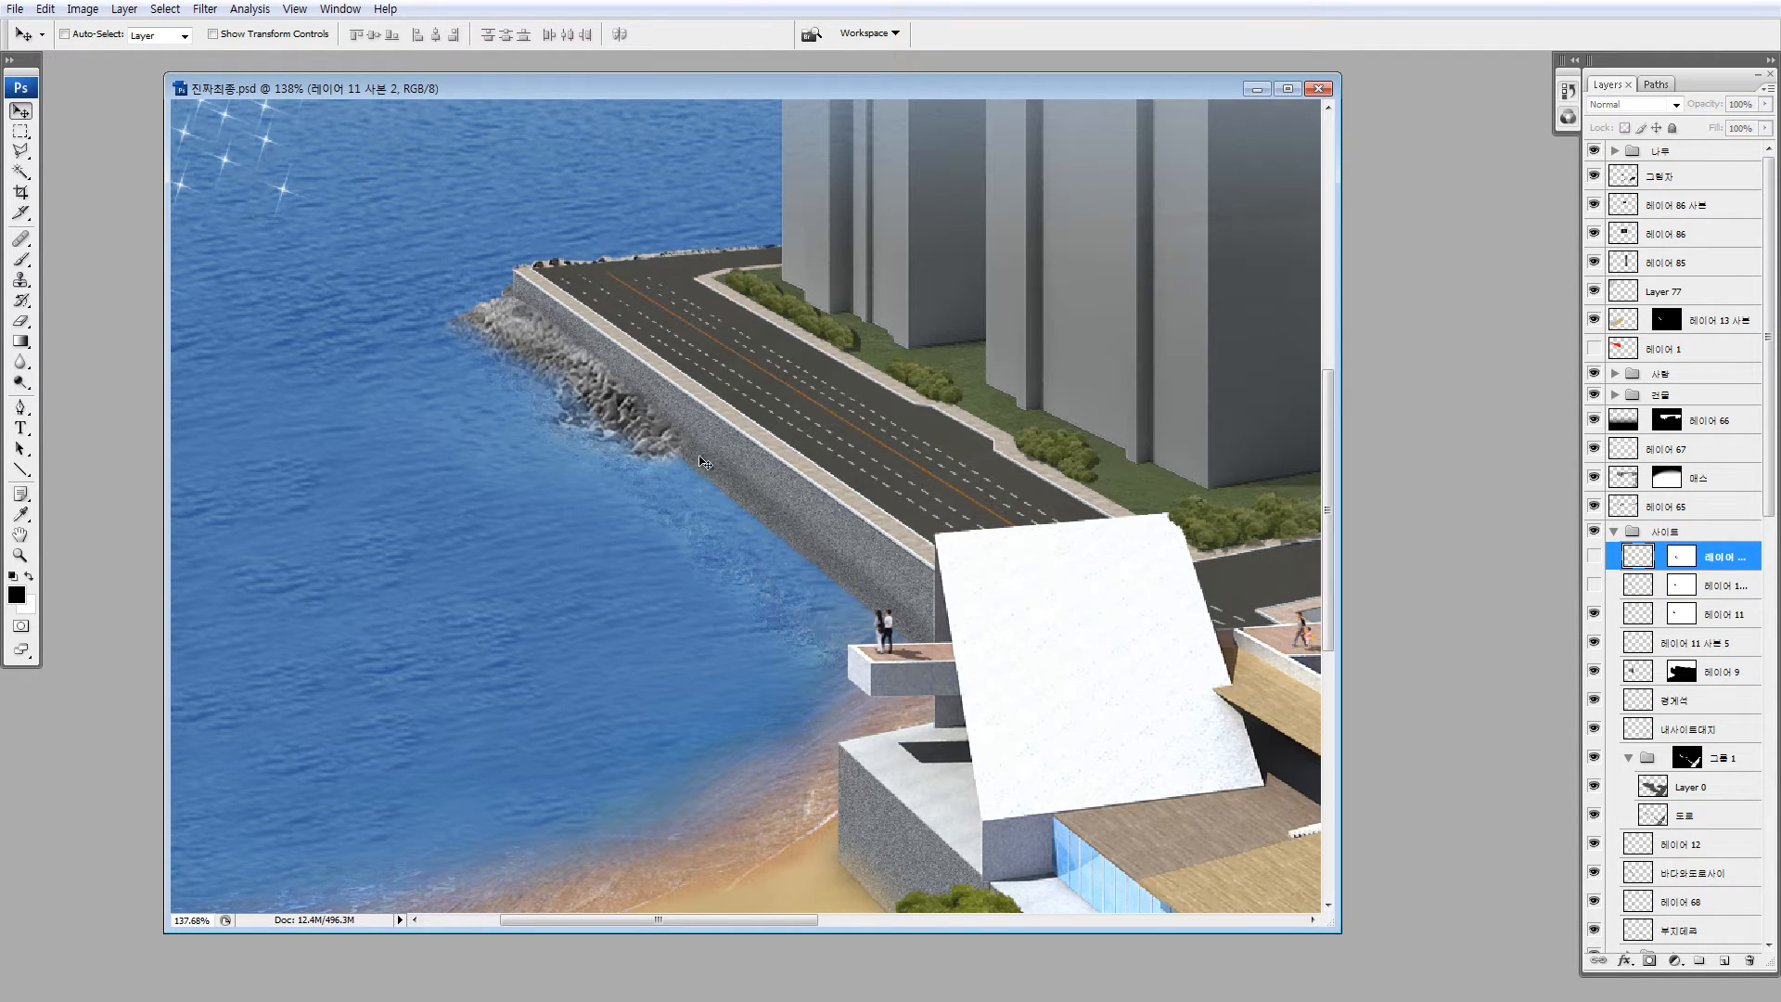
pyautogui.click(1619, 614)
pyautogui.click(1596, 614)
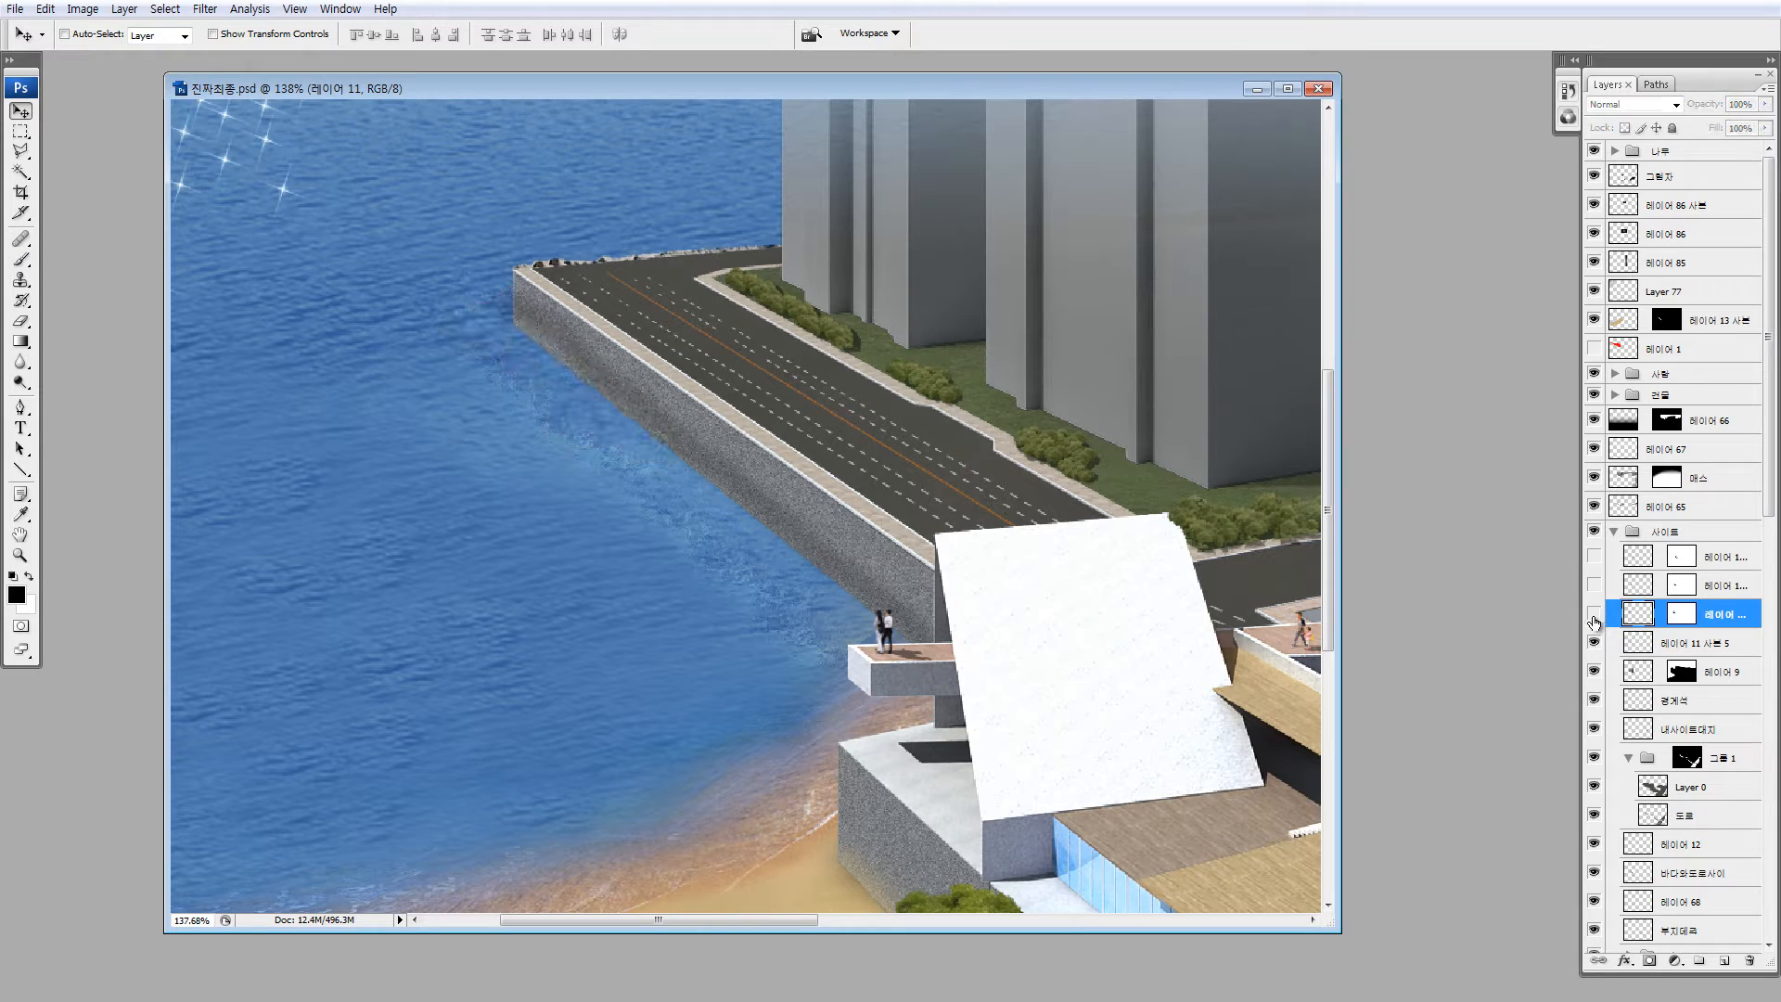
pyautogui.click(1619, 643)
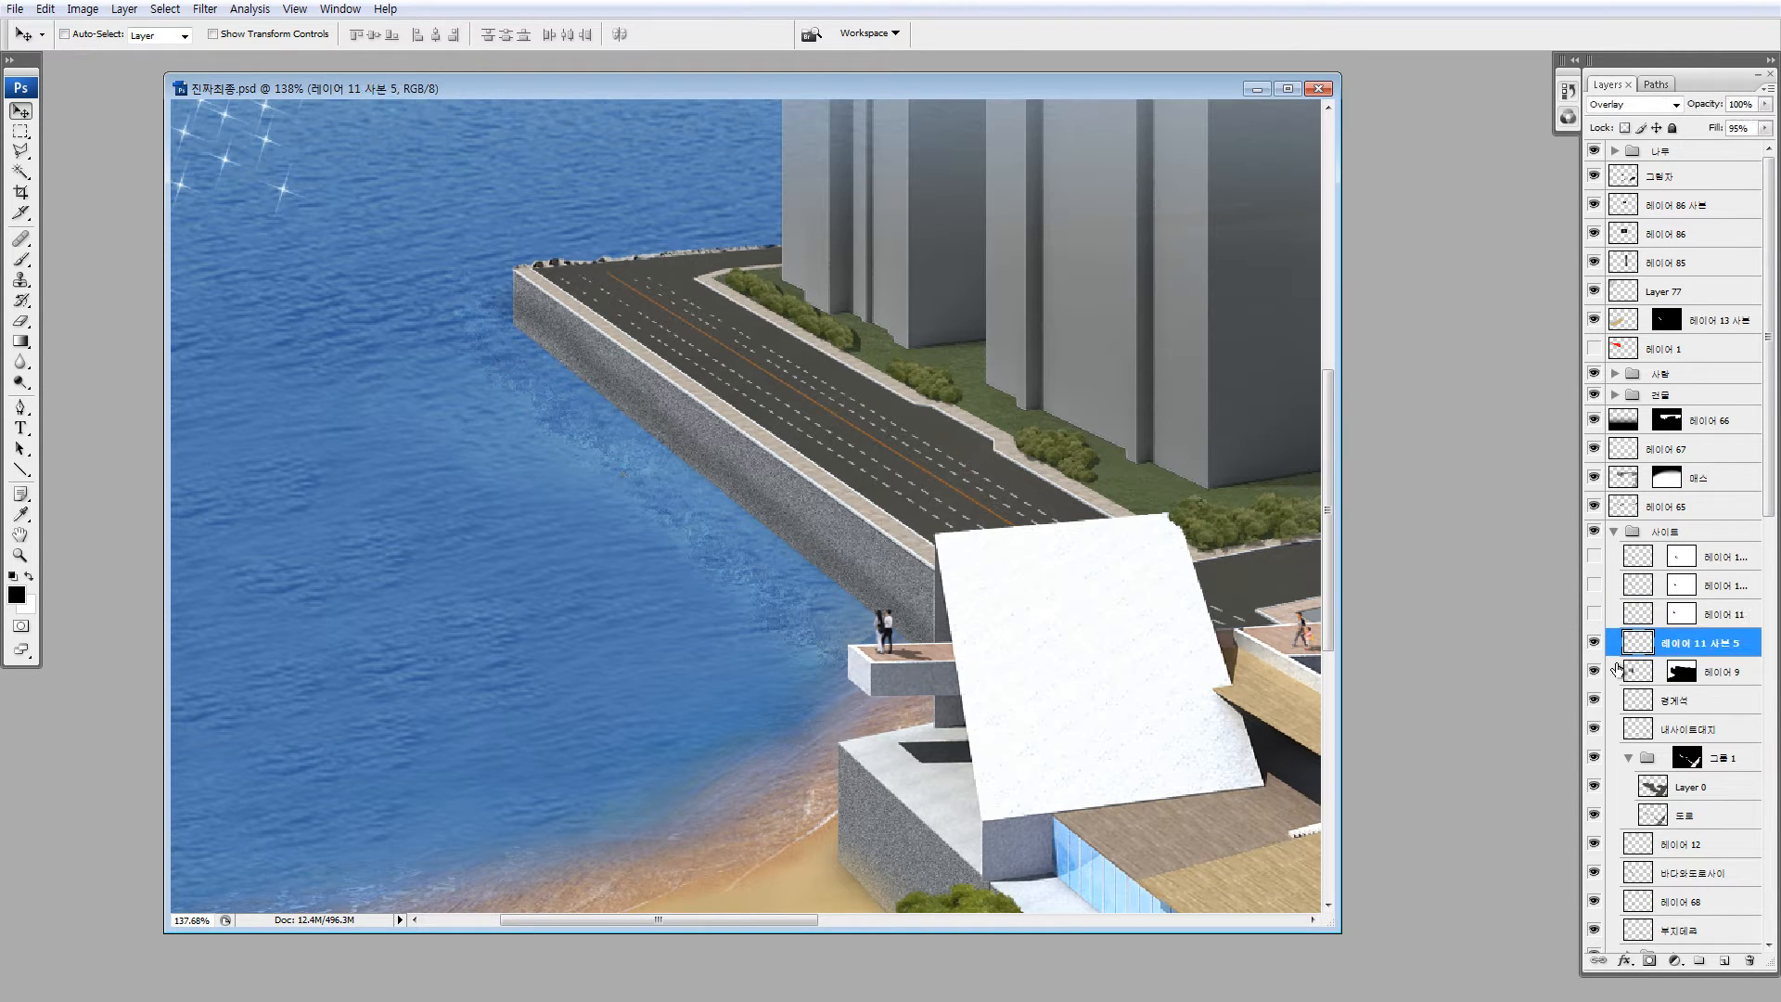
pyautogui.click(1595, 644)
pyautogui.click(1594, 645)
pyautogui.hotkey('ctrl', '0')
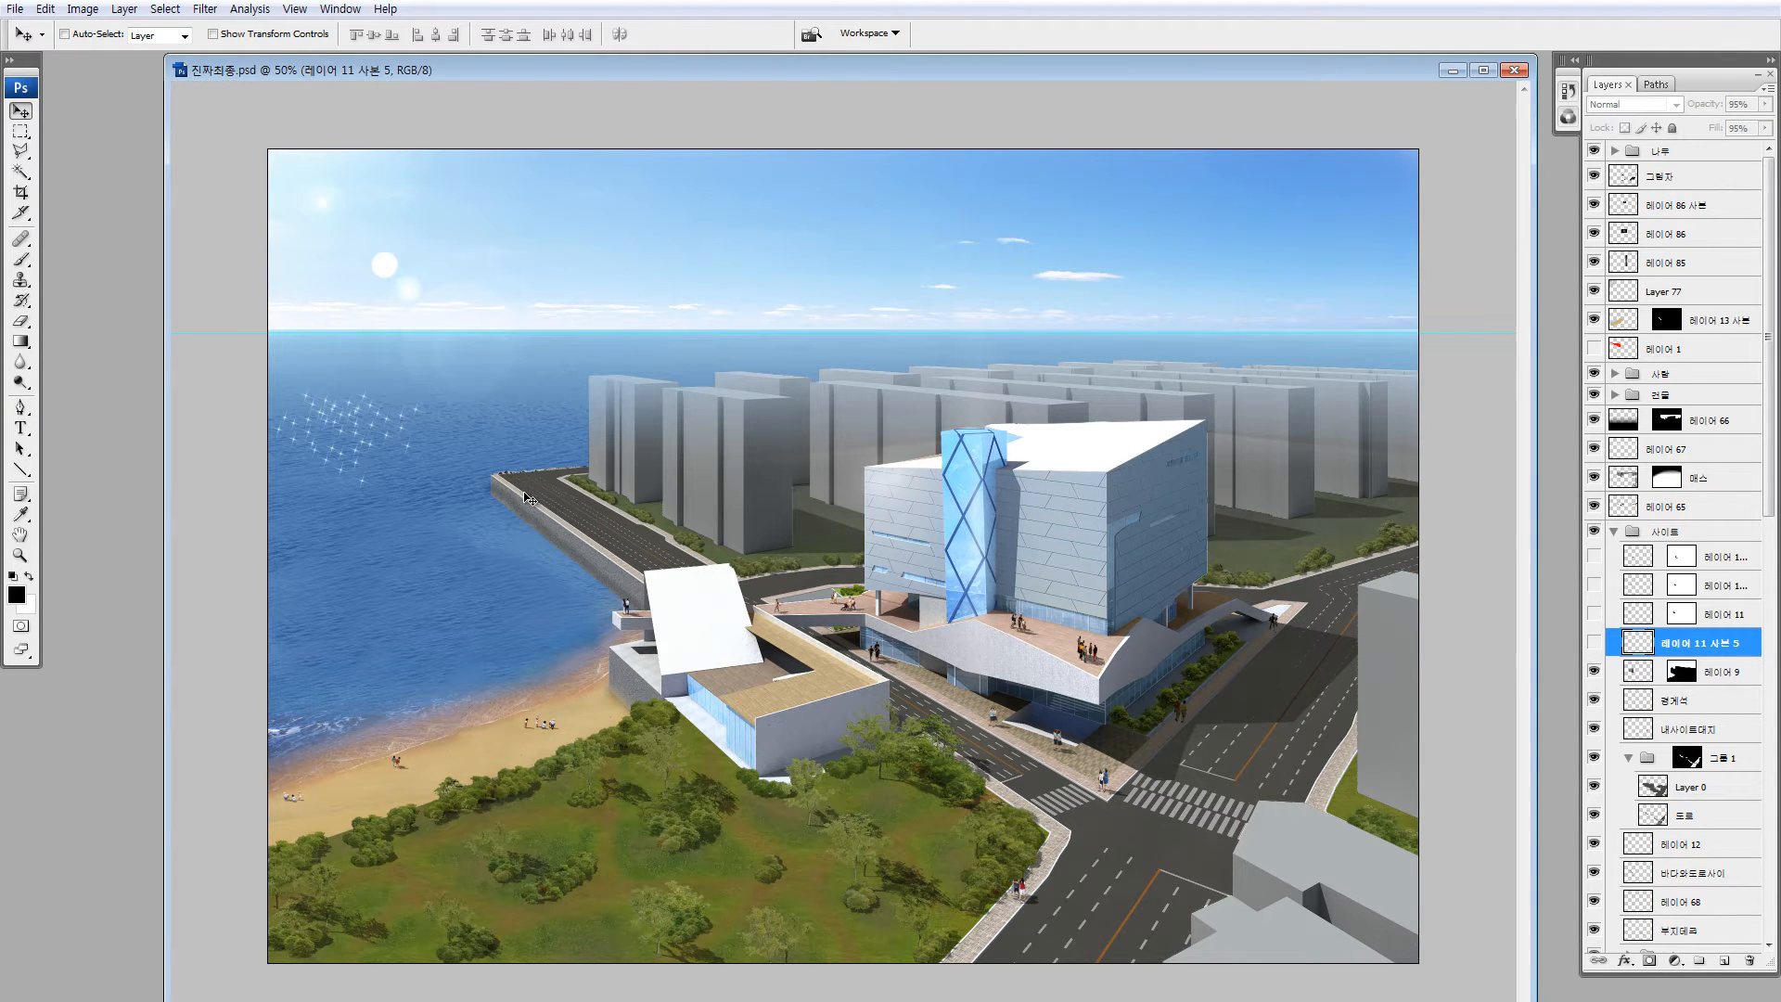
# Toggle the seawall shading layer 레이어 12 off and on, and show the four shoreline rock layers again
pyautogui.press('z')
pyautogui.moveTo(415, 431); pyautogui.dragTo(654, 716)
pyautogui.press('v')
pyautogui.click(1683, 842)
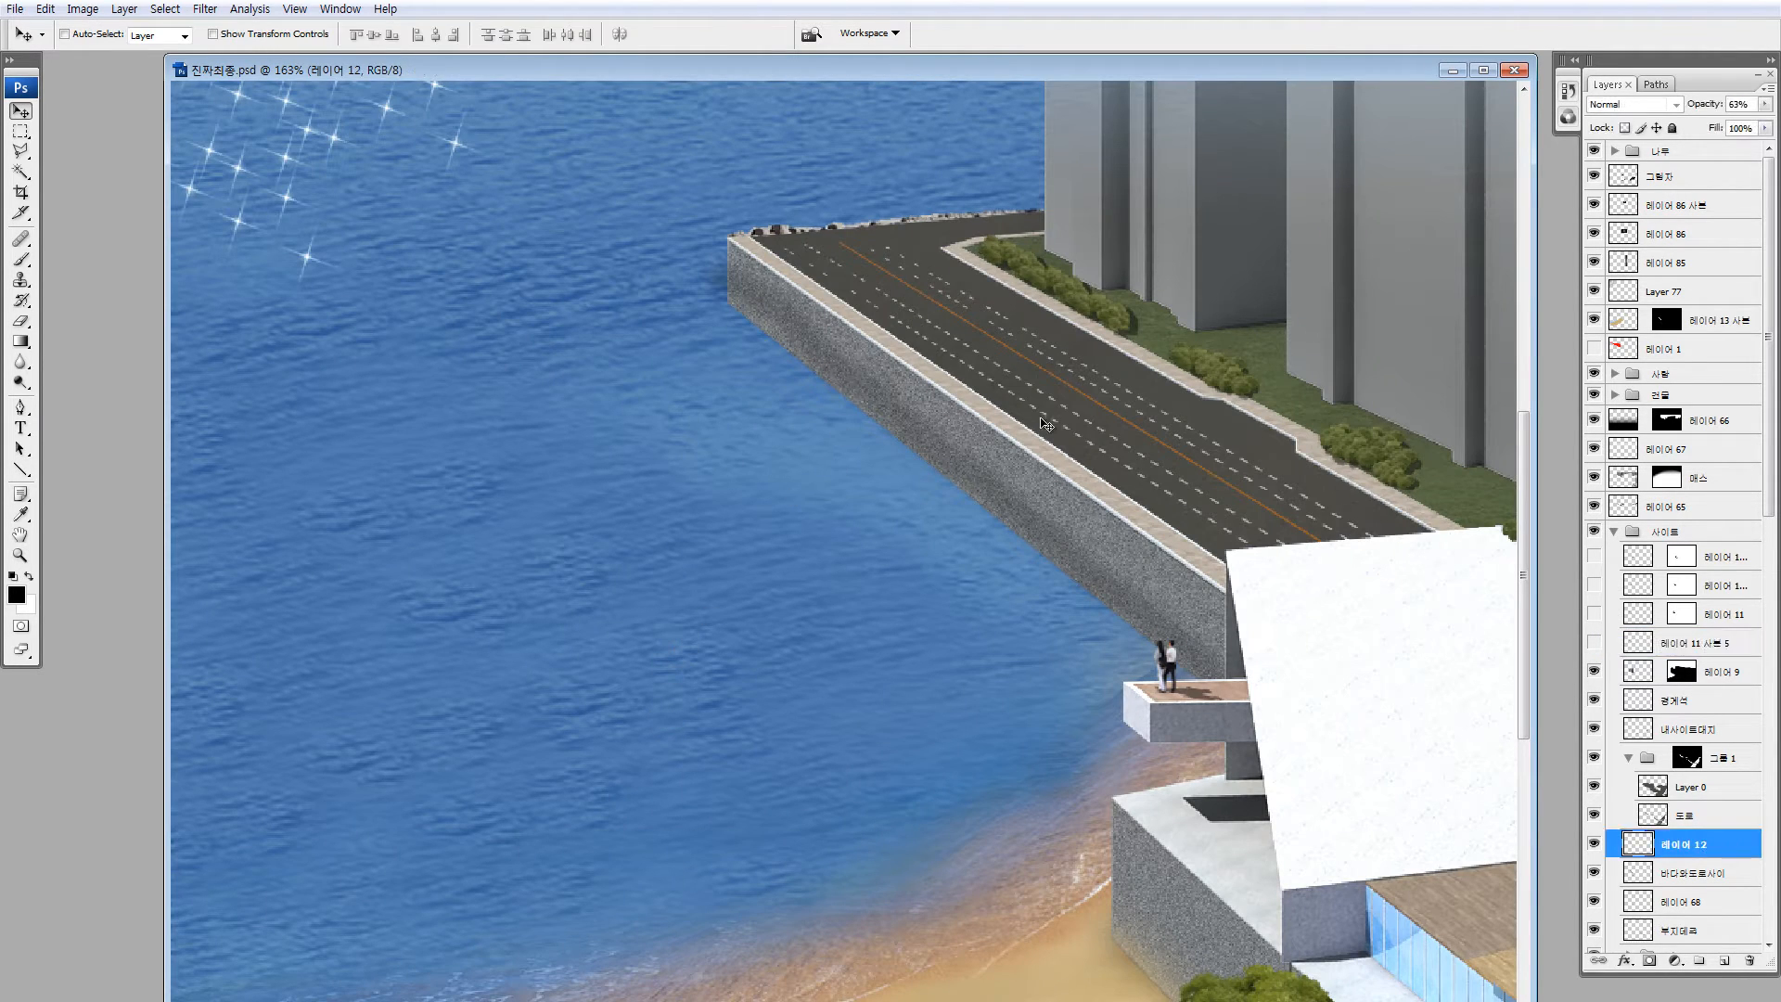
pyautogui.click(1594, 846)
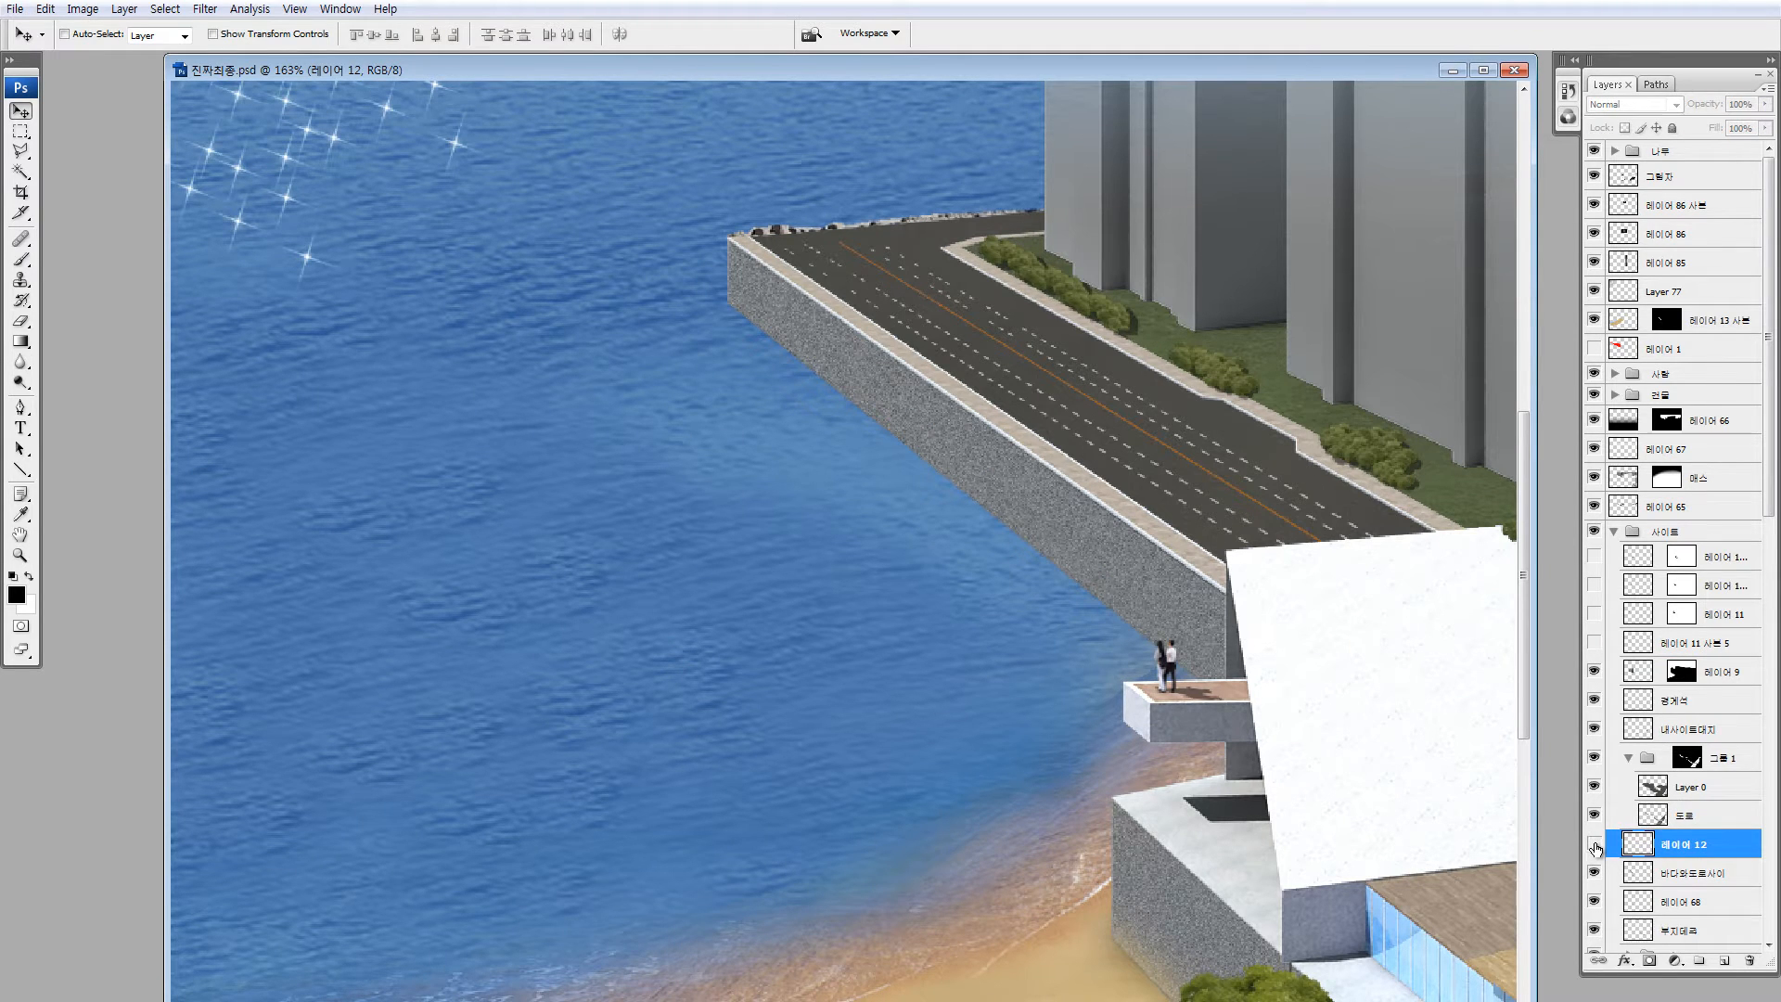
pyautogui.click(1595, 846)
pyautogui.moveTo(1595, 643); pyautogui.dragTo(1595, 561)
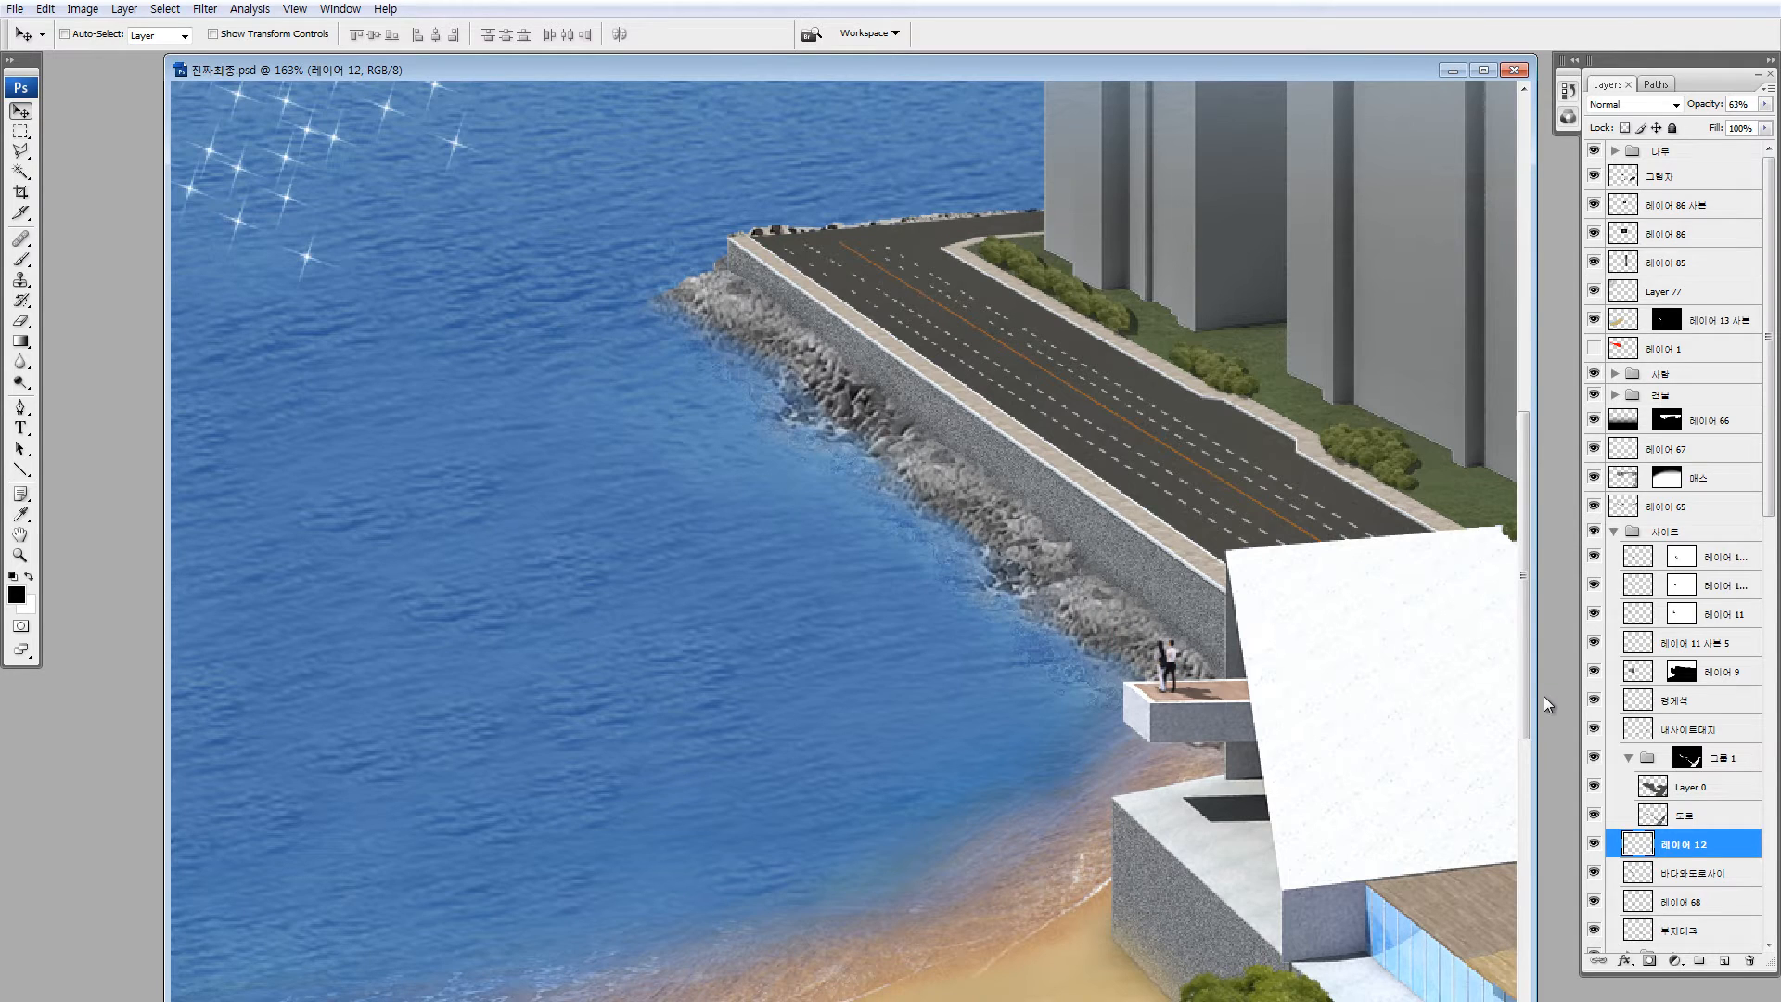
# Examine the beach's edge up close and select the layer that forms it, 레이어 14
pyautogui.hotkey('ctrl', '-')
pyautogui.hotkey('ctrl', '-')
pyautogui.hotkey('ctrl', '-')
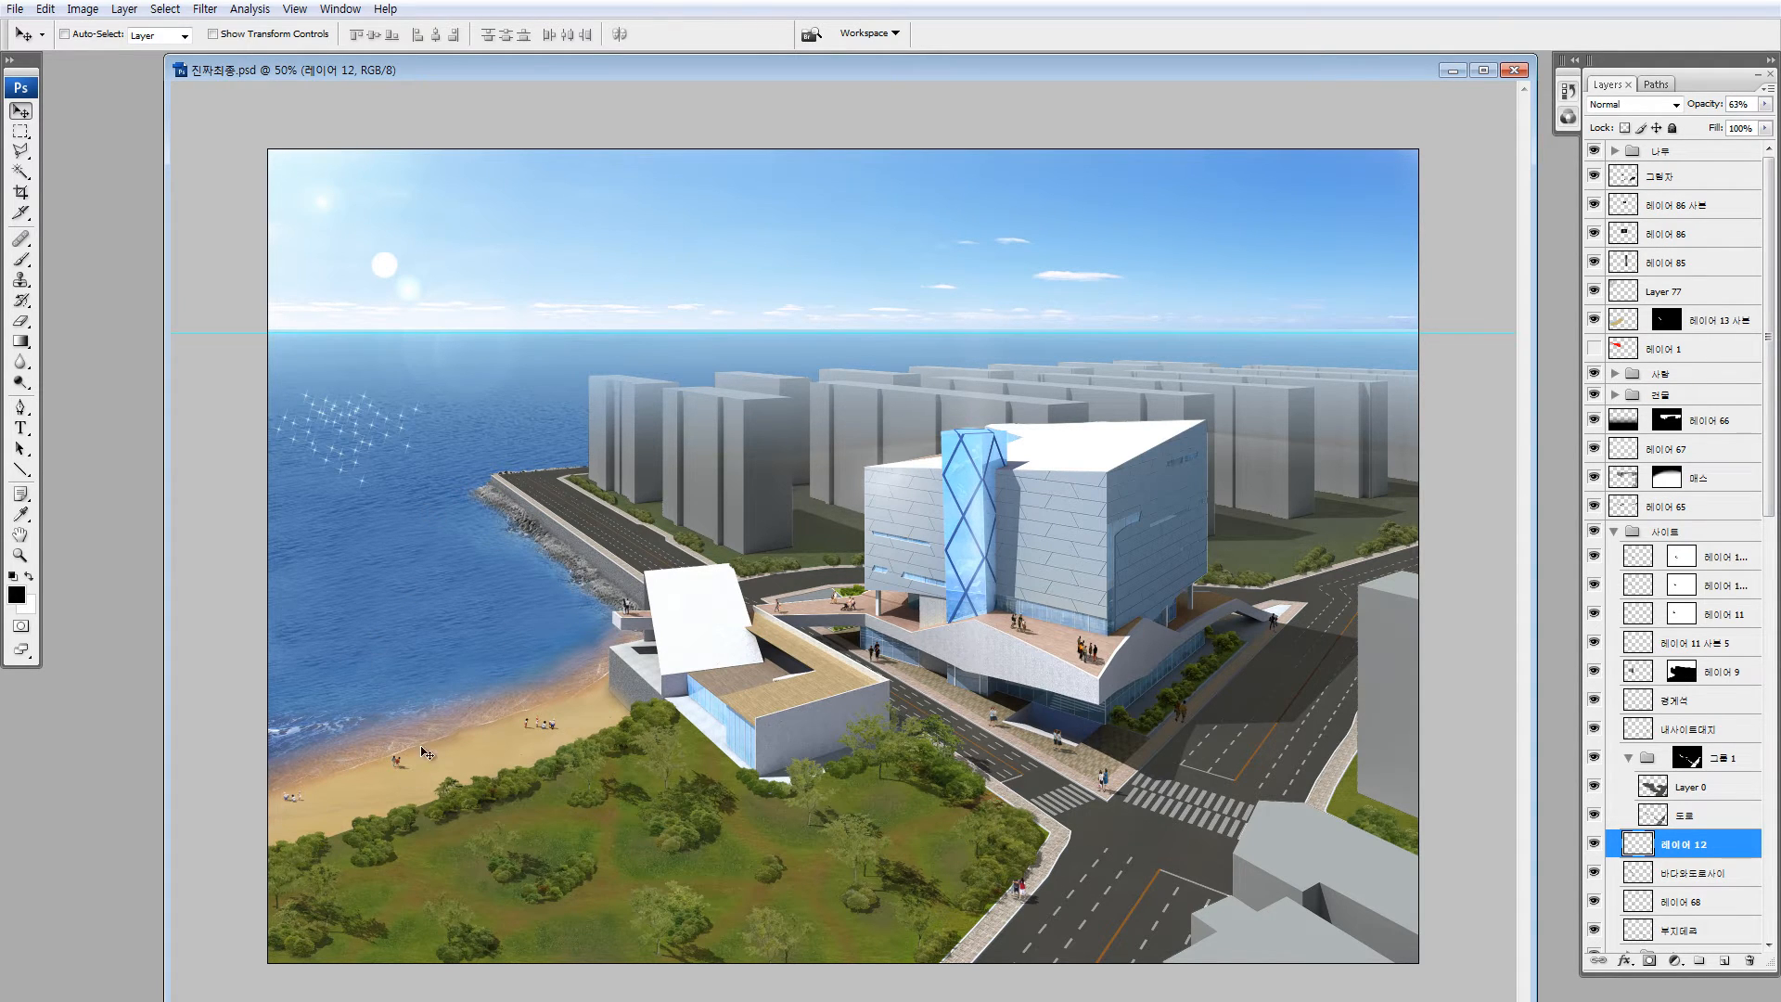
pyautogui.hotkey('ctrl', 'space')
pyautogui.moveTo(297, 794); pyautogui.dragTo(582, 668)
pyautogui.keyDown('ctrl'); pyautogui.click(582, 668); pyautogui.keyUp('ctrl')
pyautogui.hotkey('ctrl', '-')
pyautogui.hotkey('ctrl', '-')
pyautogui.hotkey('ctrl', '-')
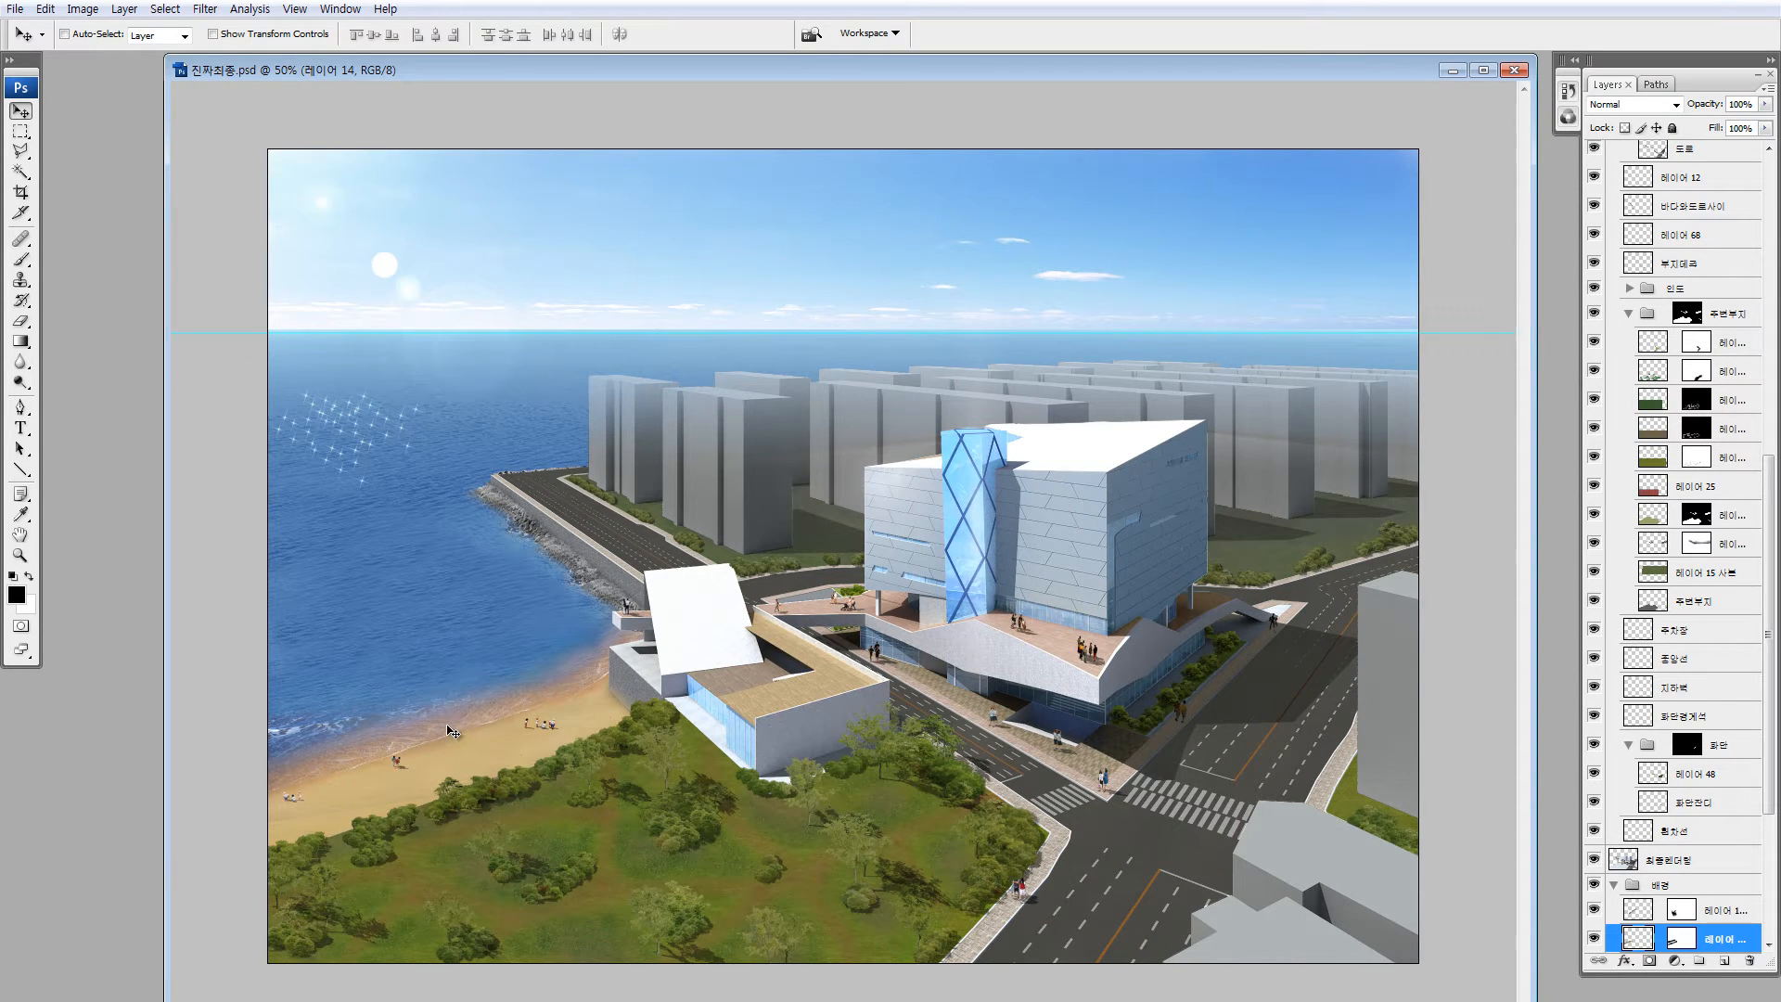
# Move the sparkle layer 레이어 85 사본 12 slightly to the right across the sea
pyautogui.keyDown('ctrl'); pyautogui.click(412, 586); pyautogui.keyUp('ctrl')
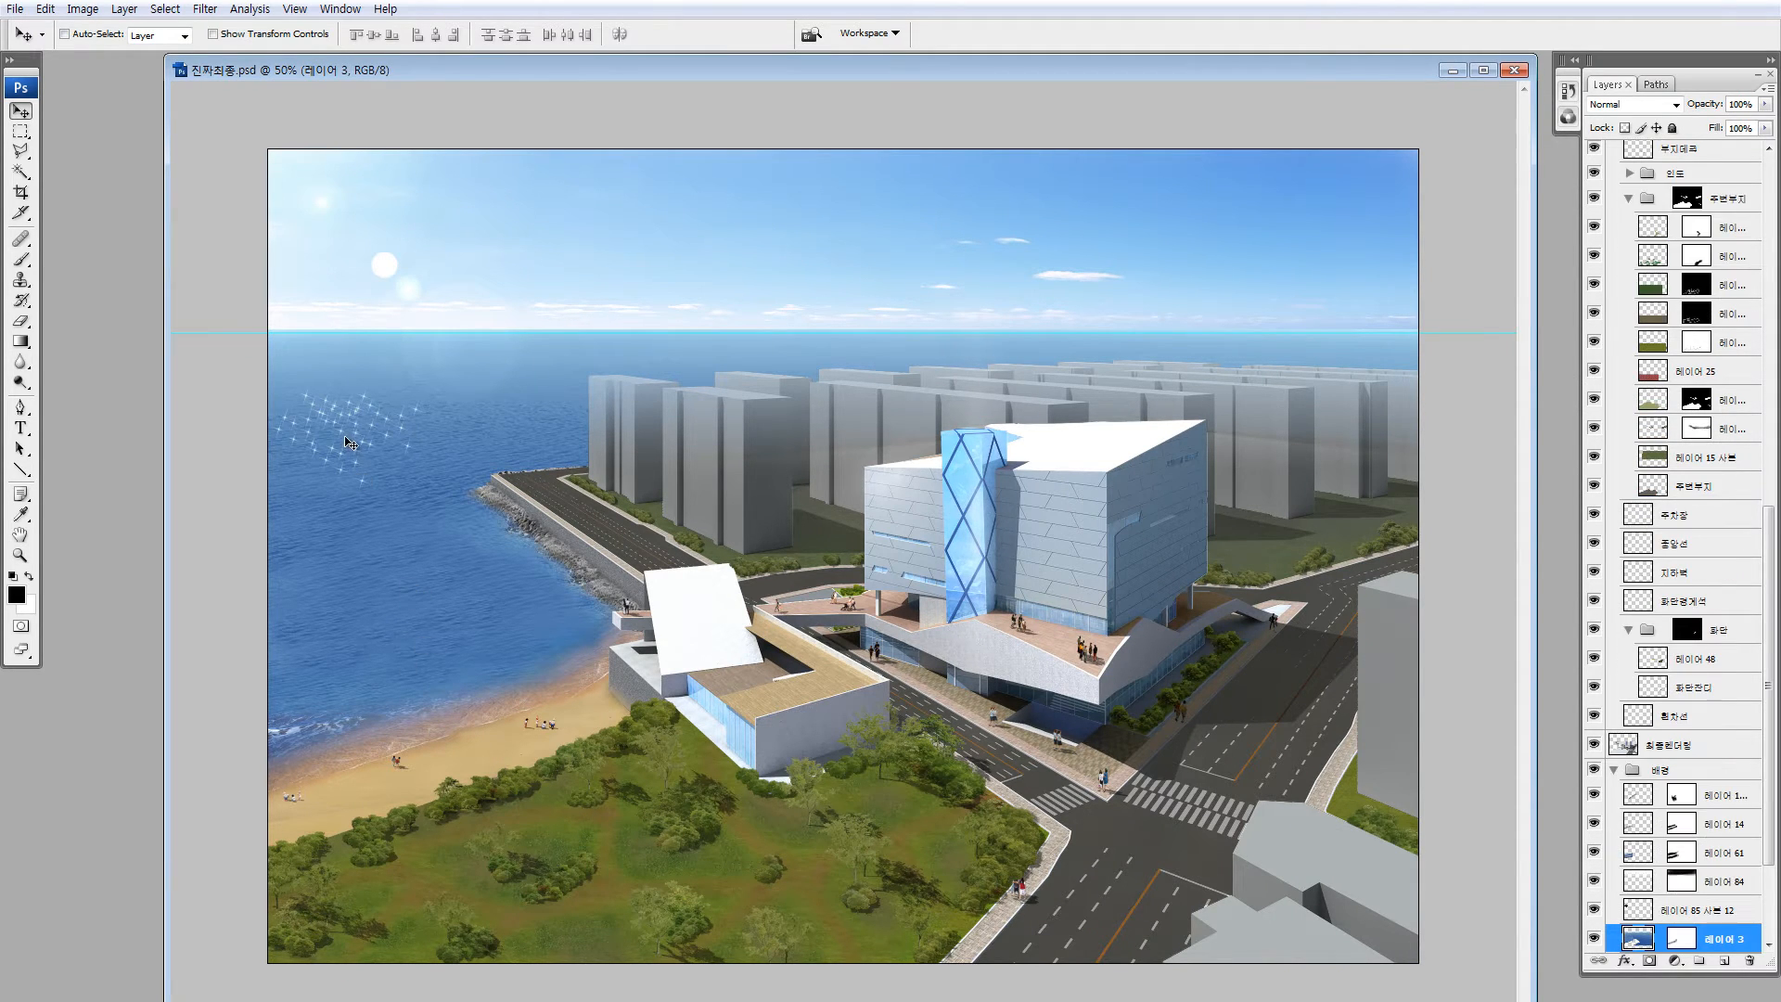
pyautogui.keyDown('ctrl'); pyautogui.click(348, 431); pyautogui.keyUp('ctrl')
pyautogui.moveTo(351, 432); pyautogui.dragTo(392, 440)
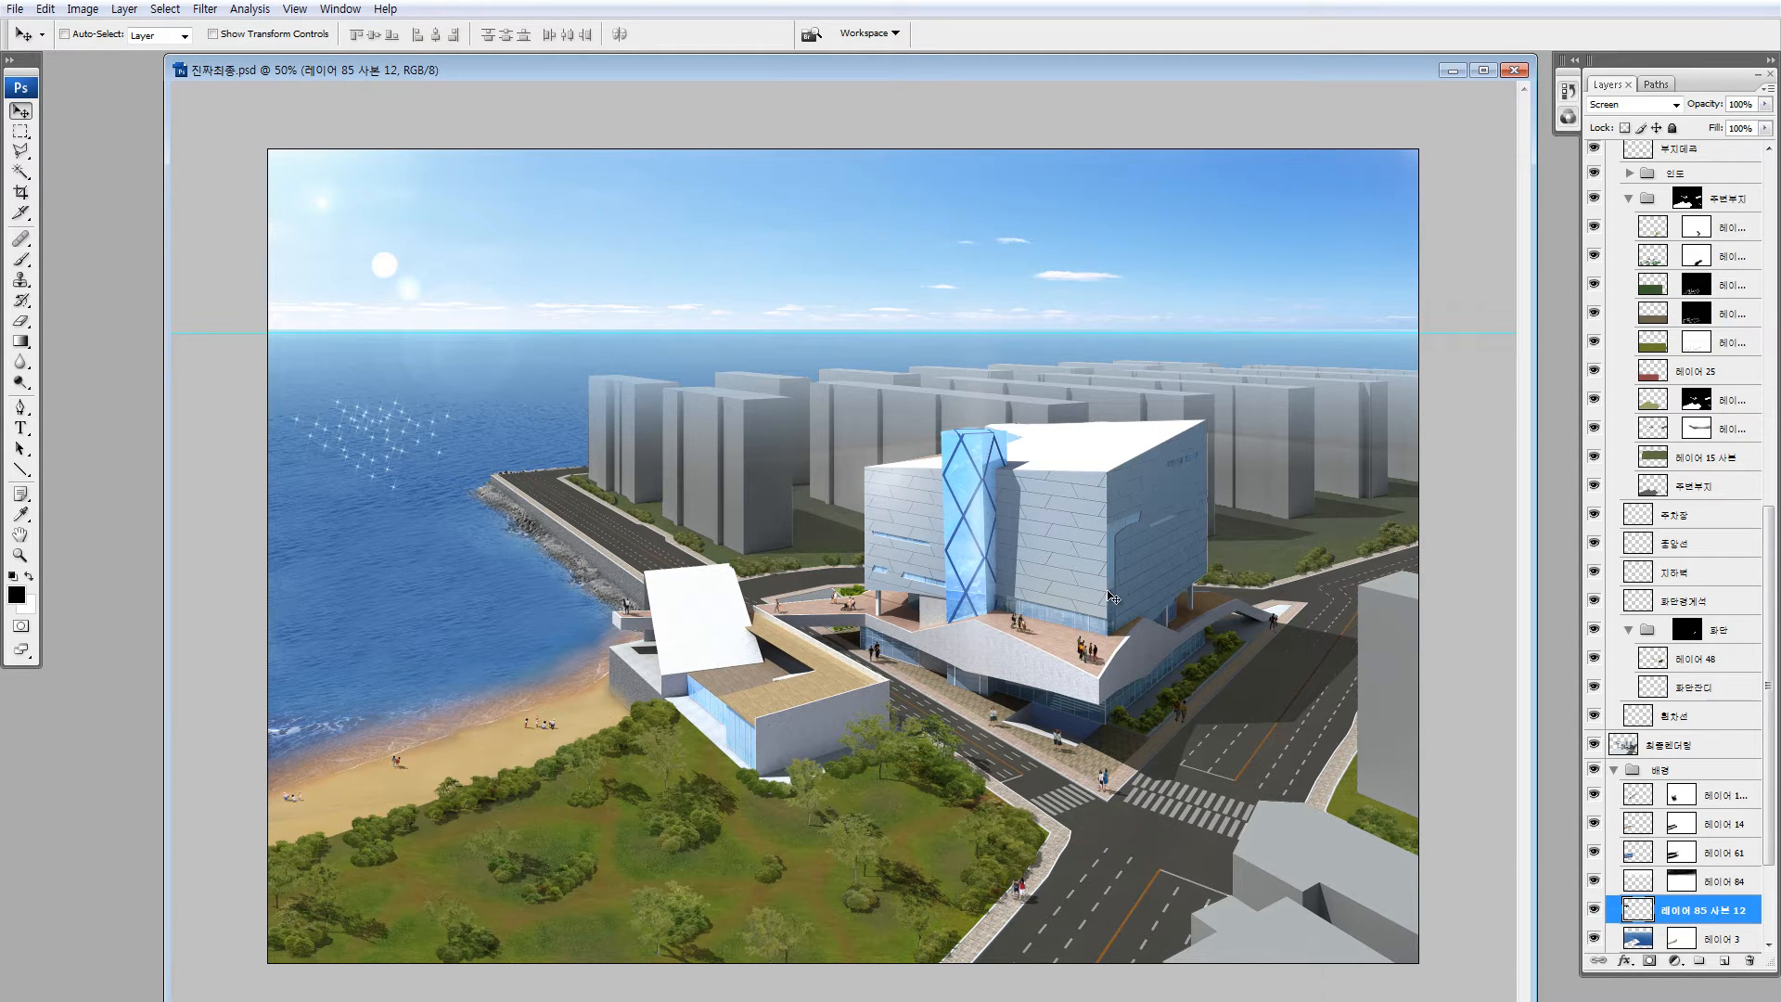
# Reveal the red perspective-guide layer 레이어 1 over the background buildings and delete it
pyautogui.press('z')
pyautogui.moveTo(863, 399); pyautogui.dragTo(1102, 665)
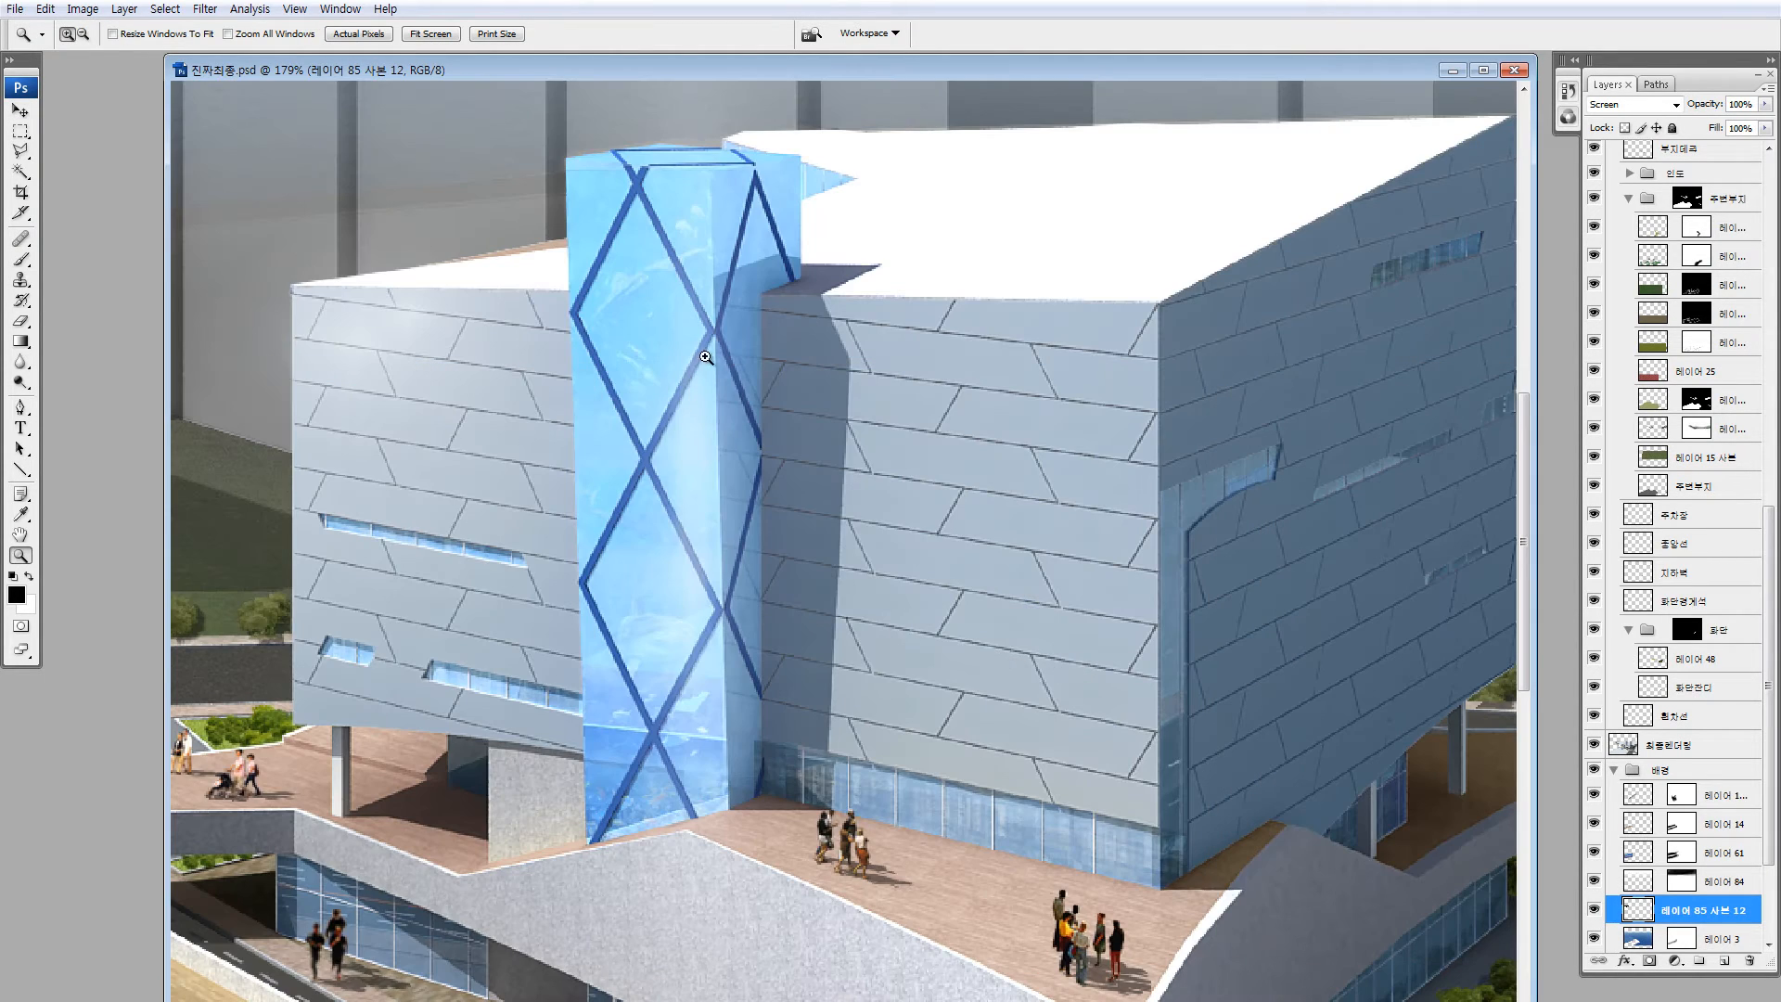
pyautogui.hotkey('ctrl', '-')
pyautogui.hotkey('ctrl', '-')
pyautogui.hotkey('ctrl', '-')
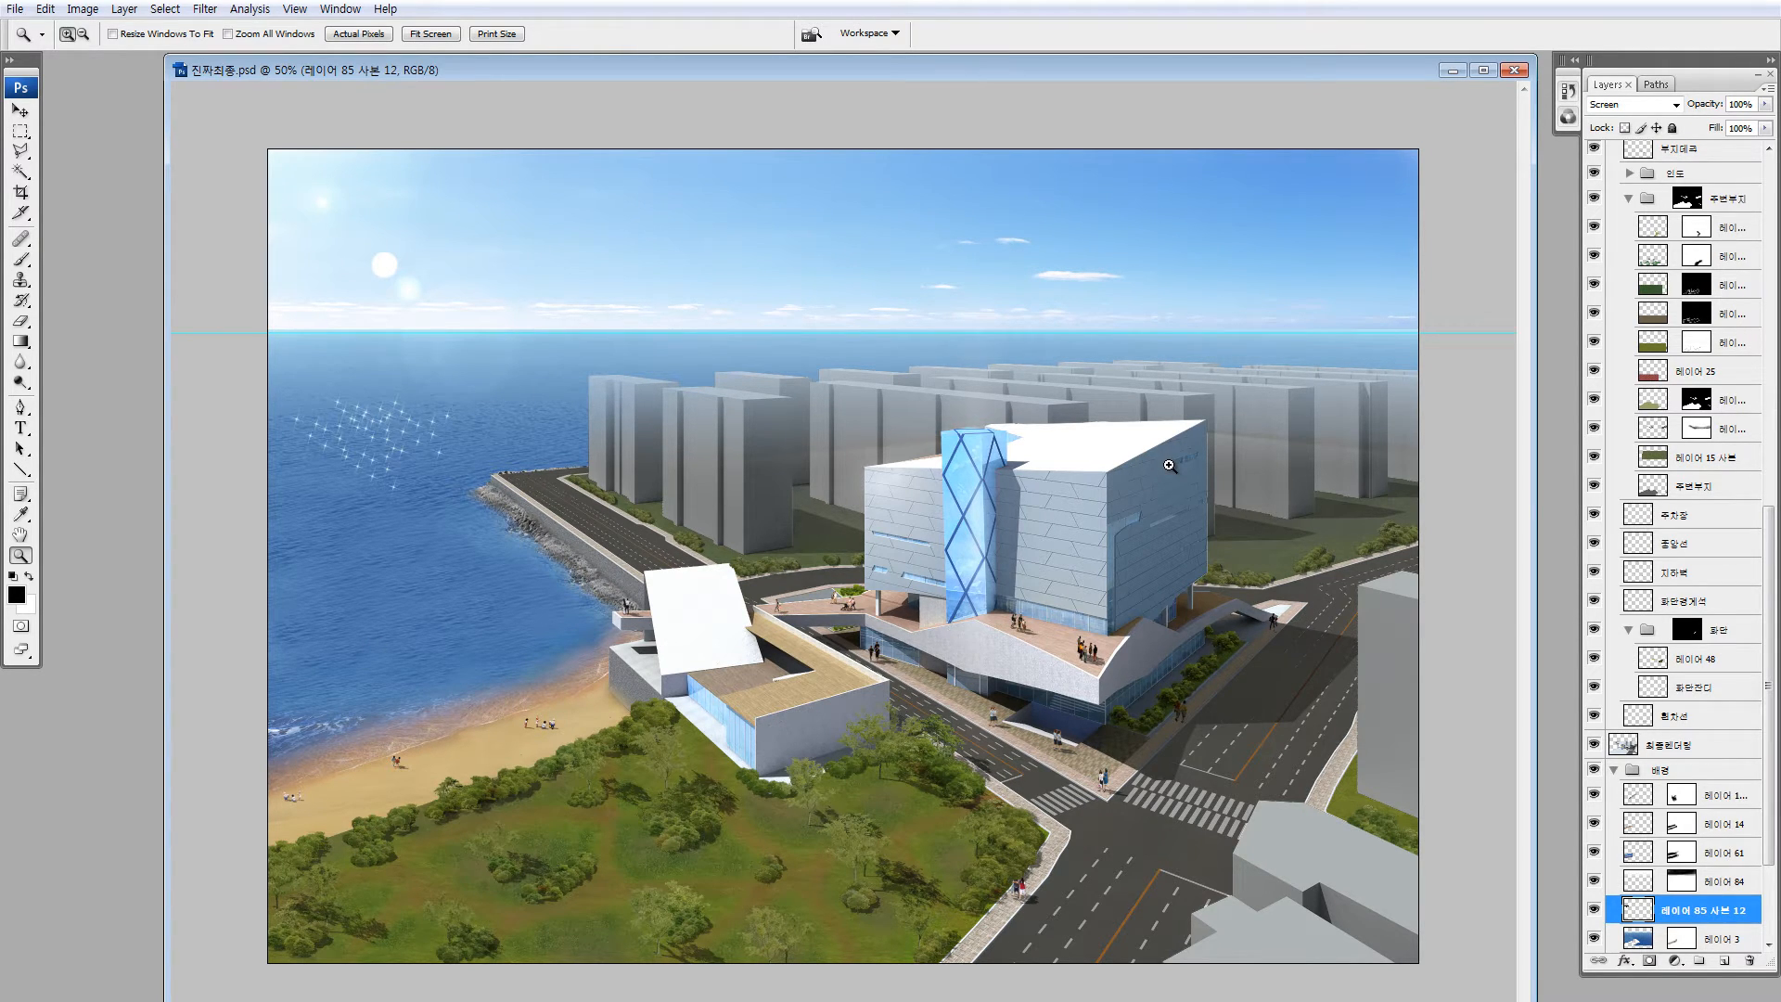
pyautogui.press('v')
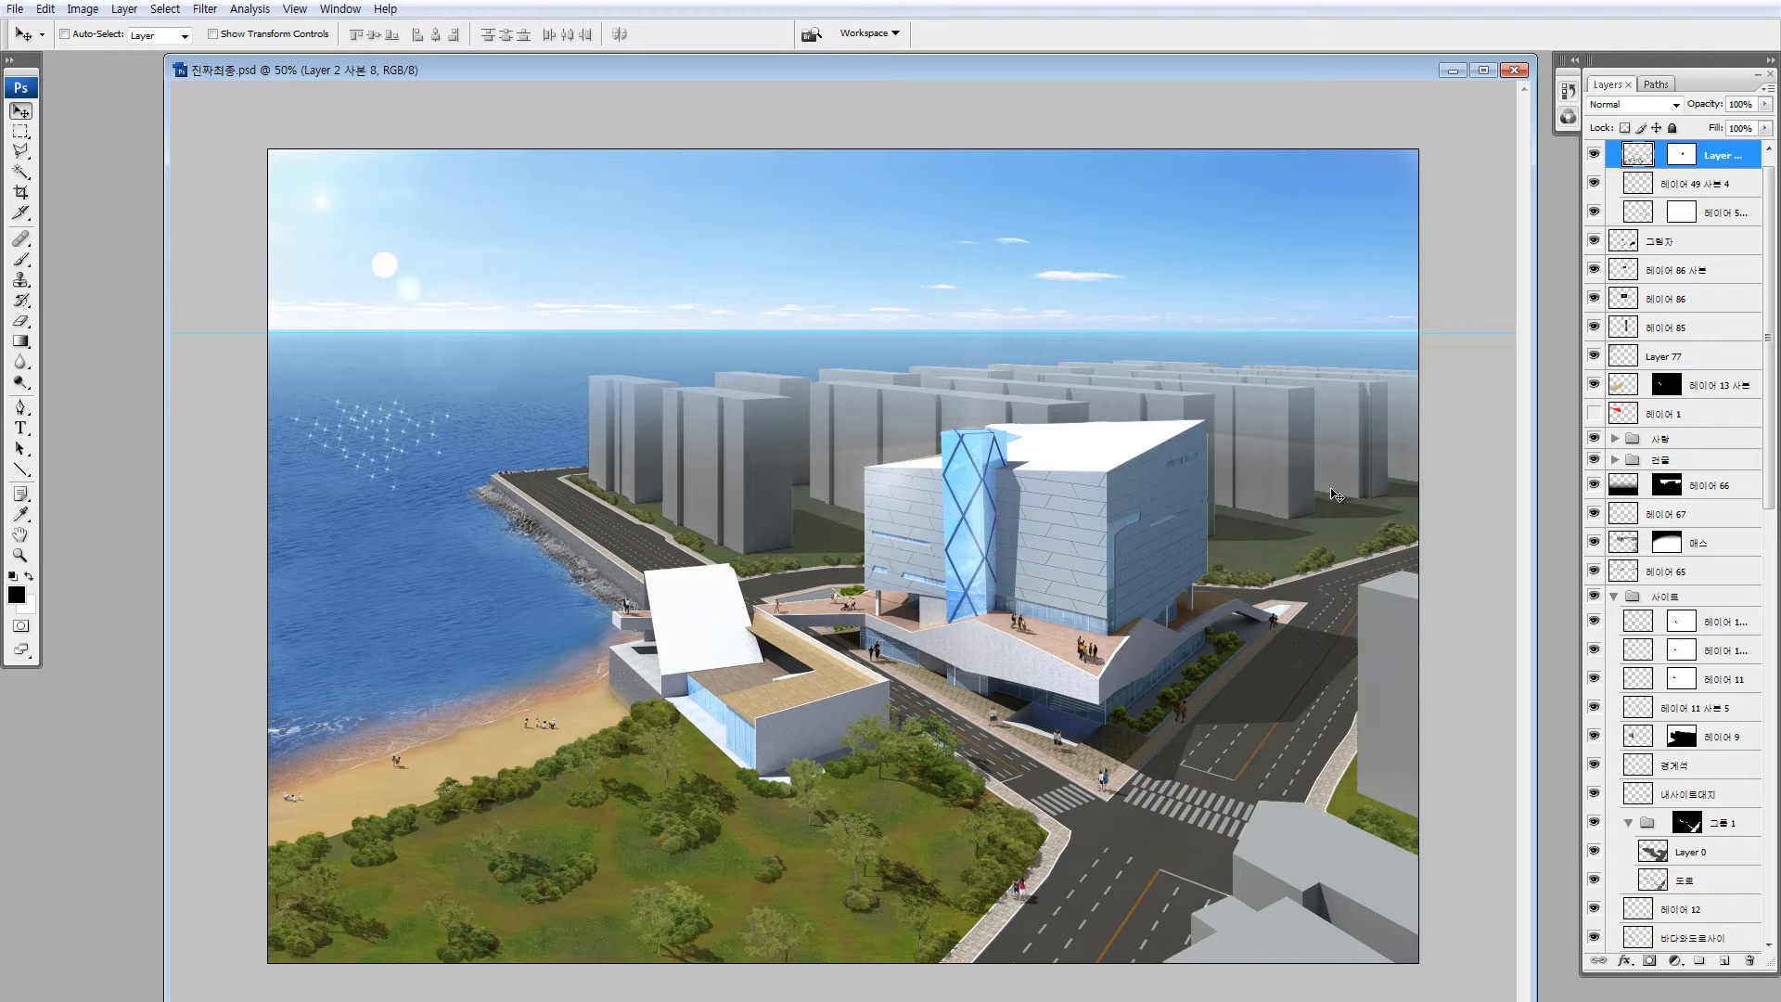
pyautogui.click(1594, 414)
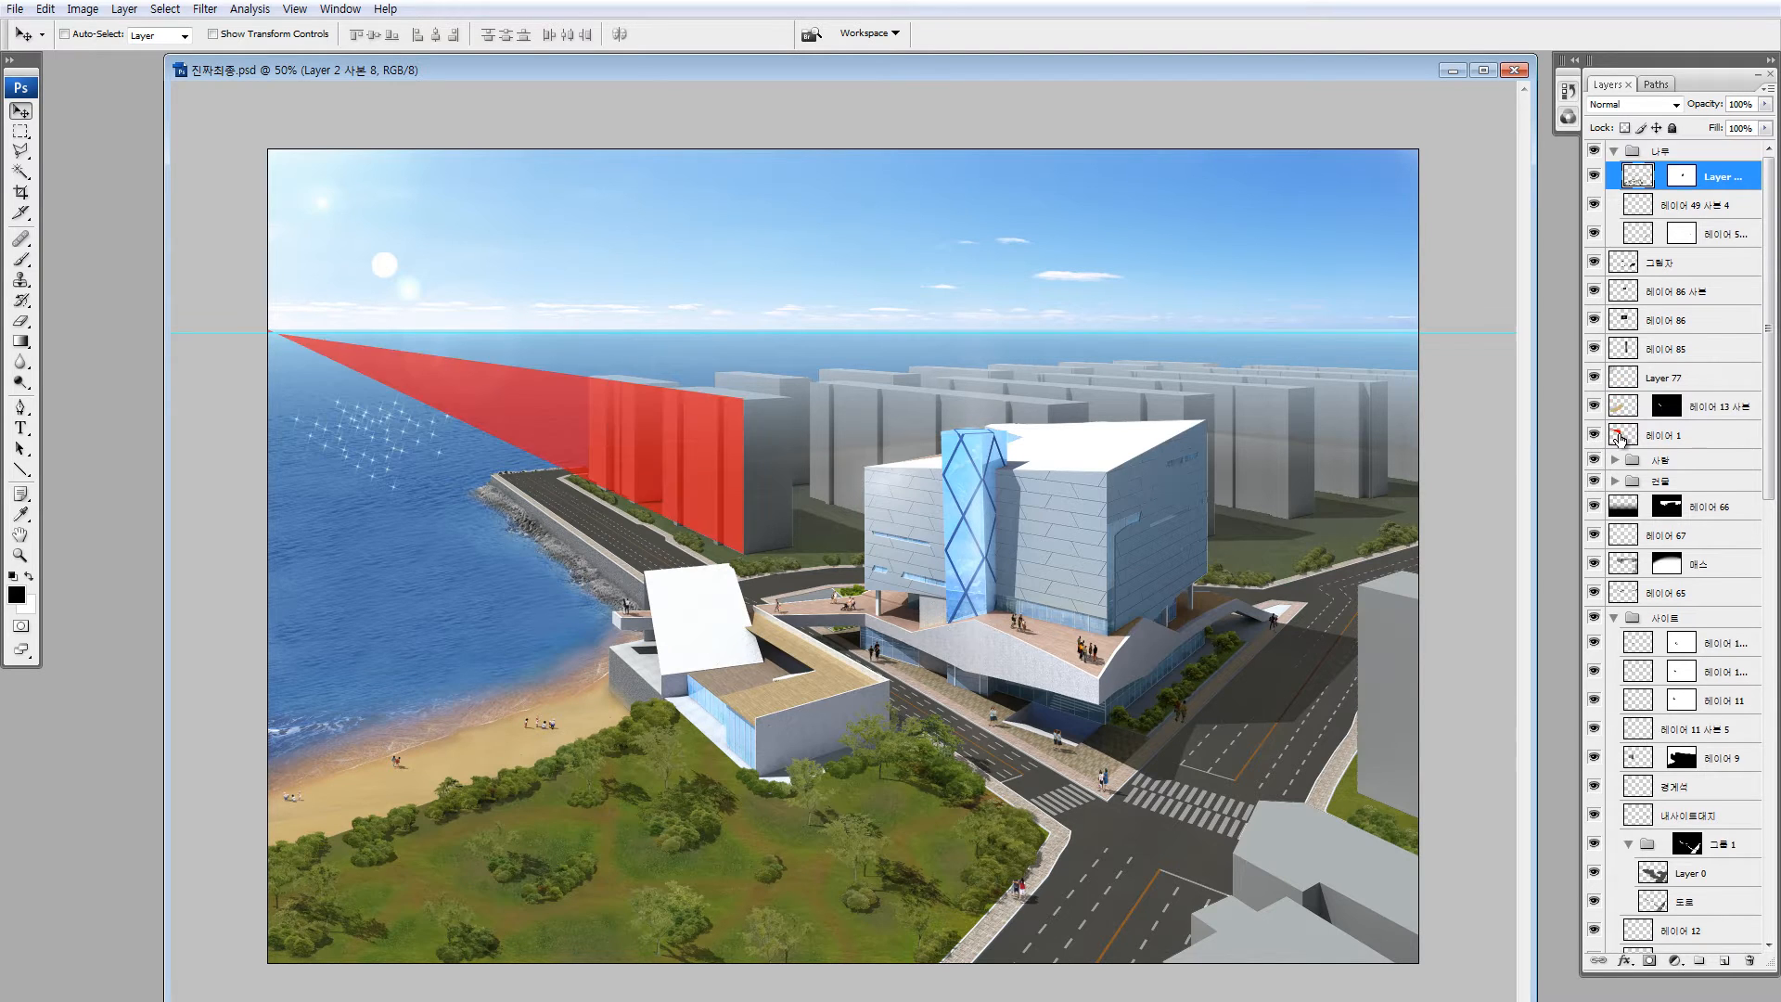
pyautogui.click(1623, 435)
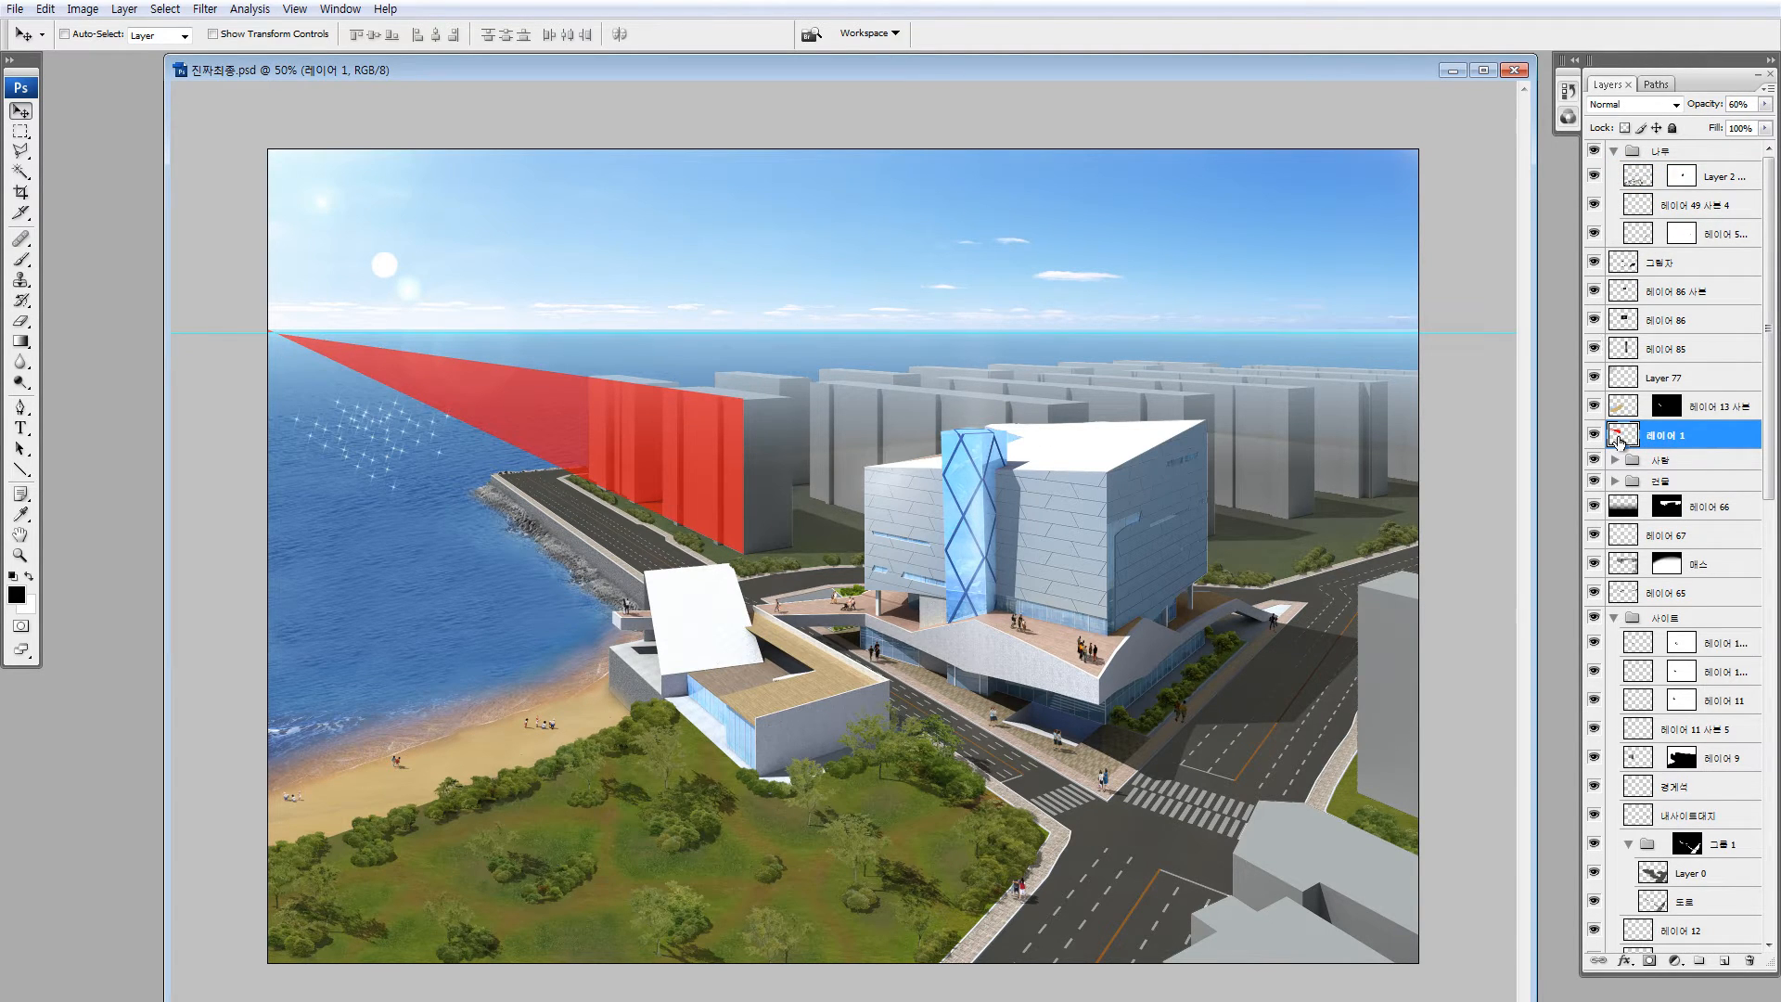
pyautogui.press('Delete')
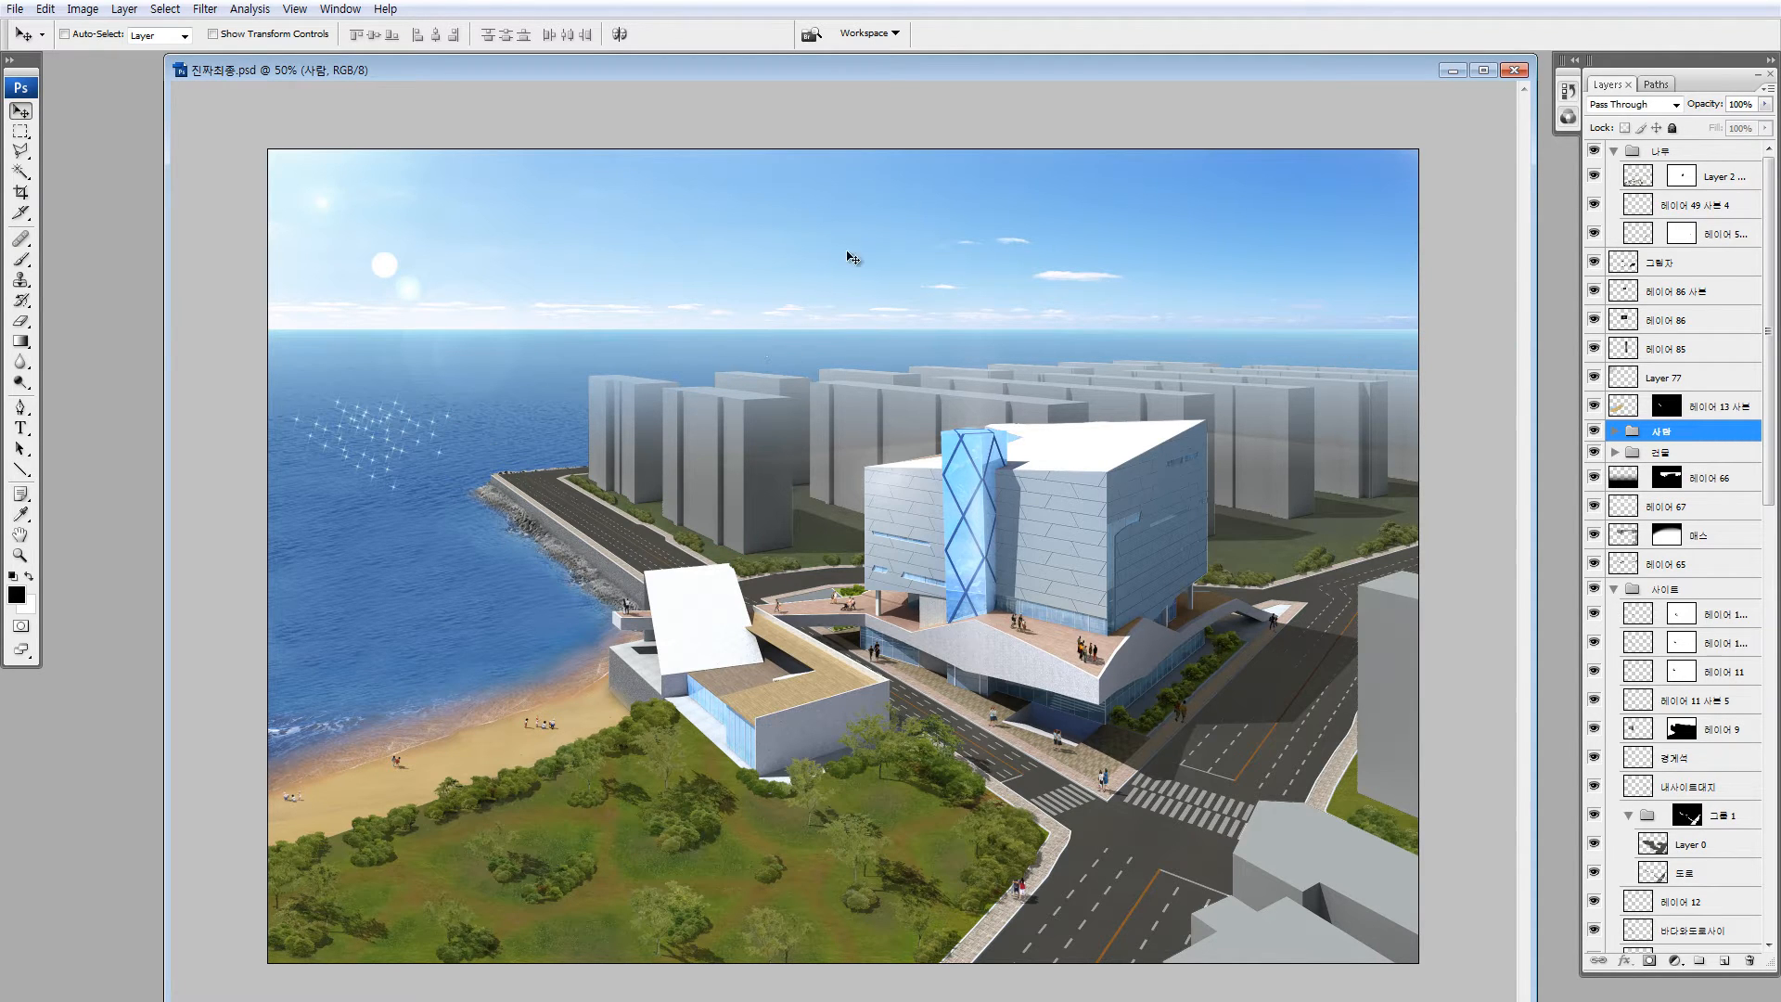
# Try moving a small square patch of sea on 레이어 3 up to just below the horizon
pyautogui.hotkey('alt', ',')
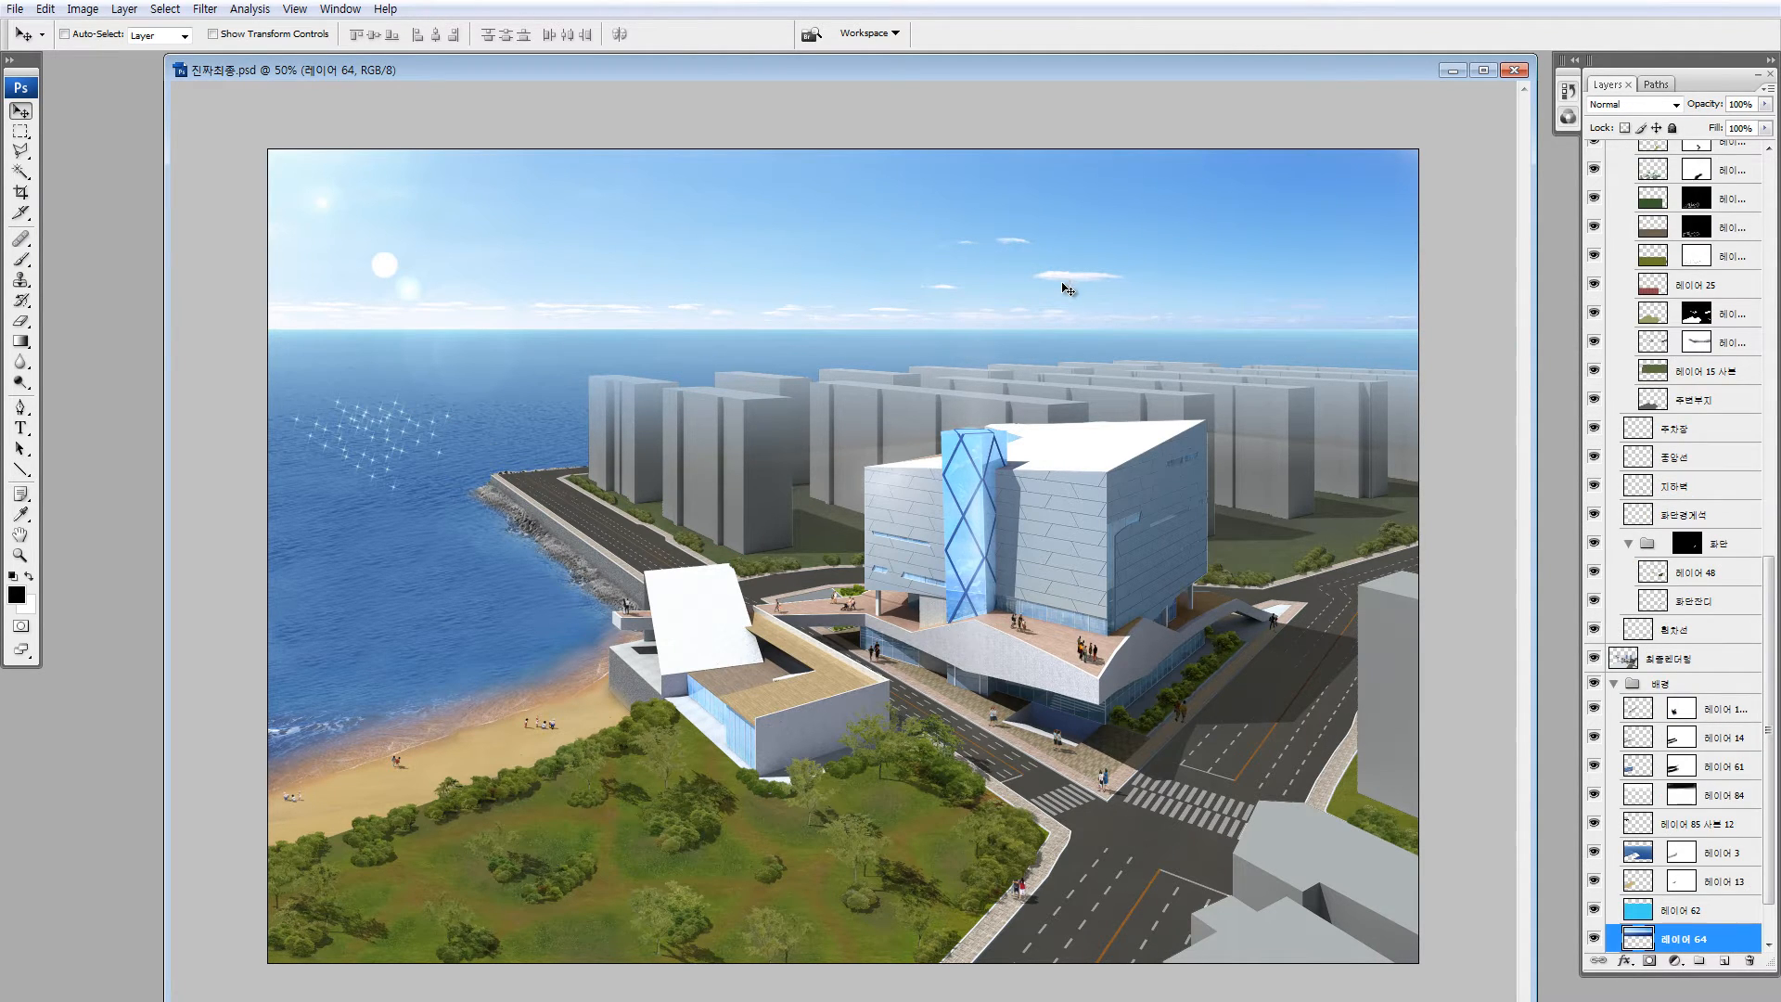
pyautogui.hotkey('ctrl', '-')
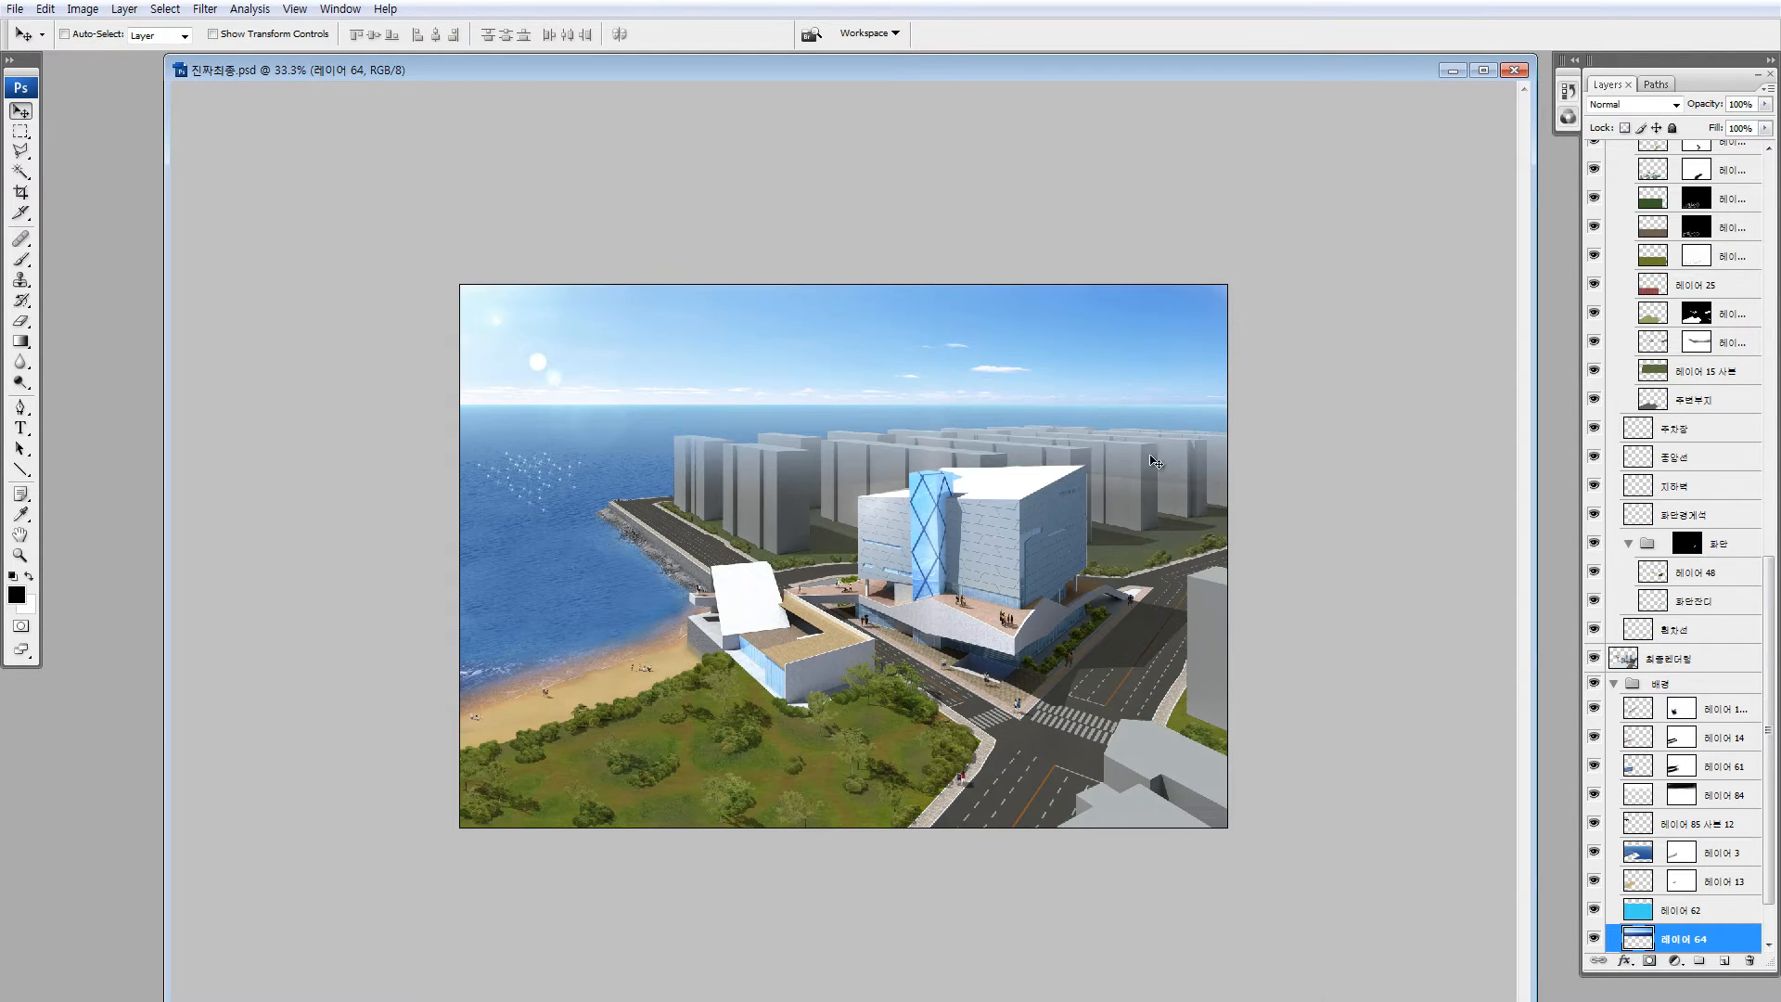
pyautogui.keyDown('ctrl'); pyautogui.click(545, 559); pyautogui.keyUp('ctrl')
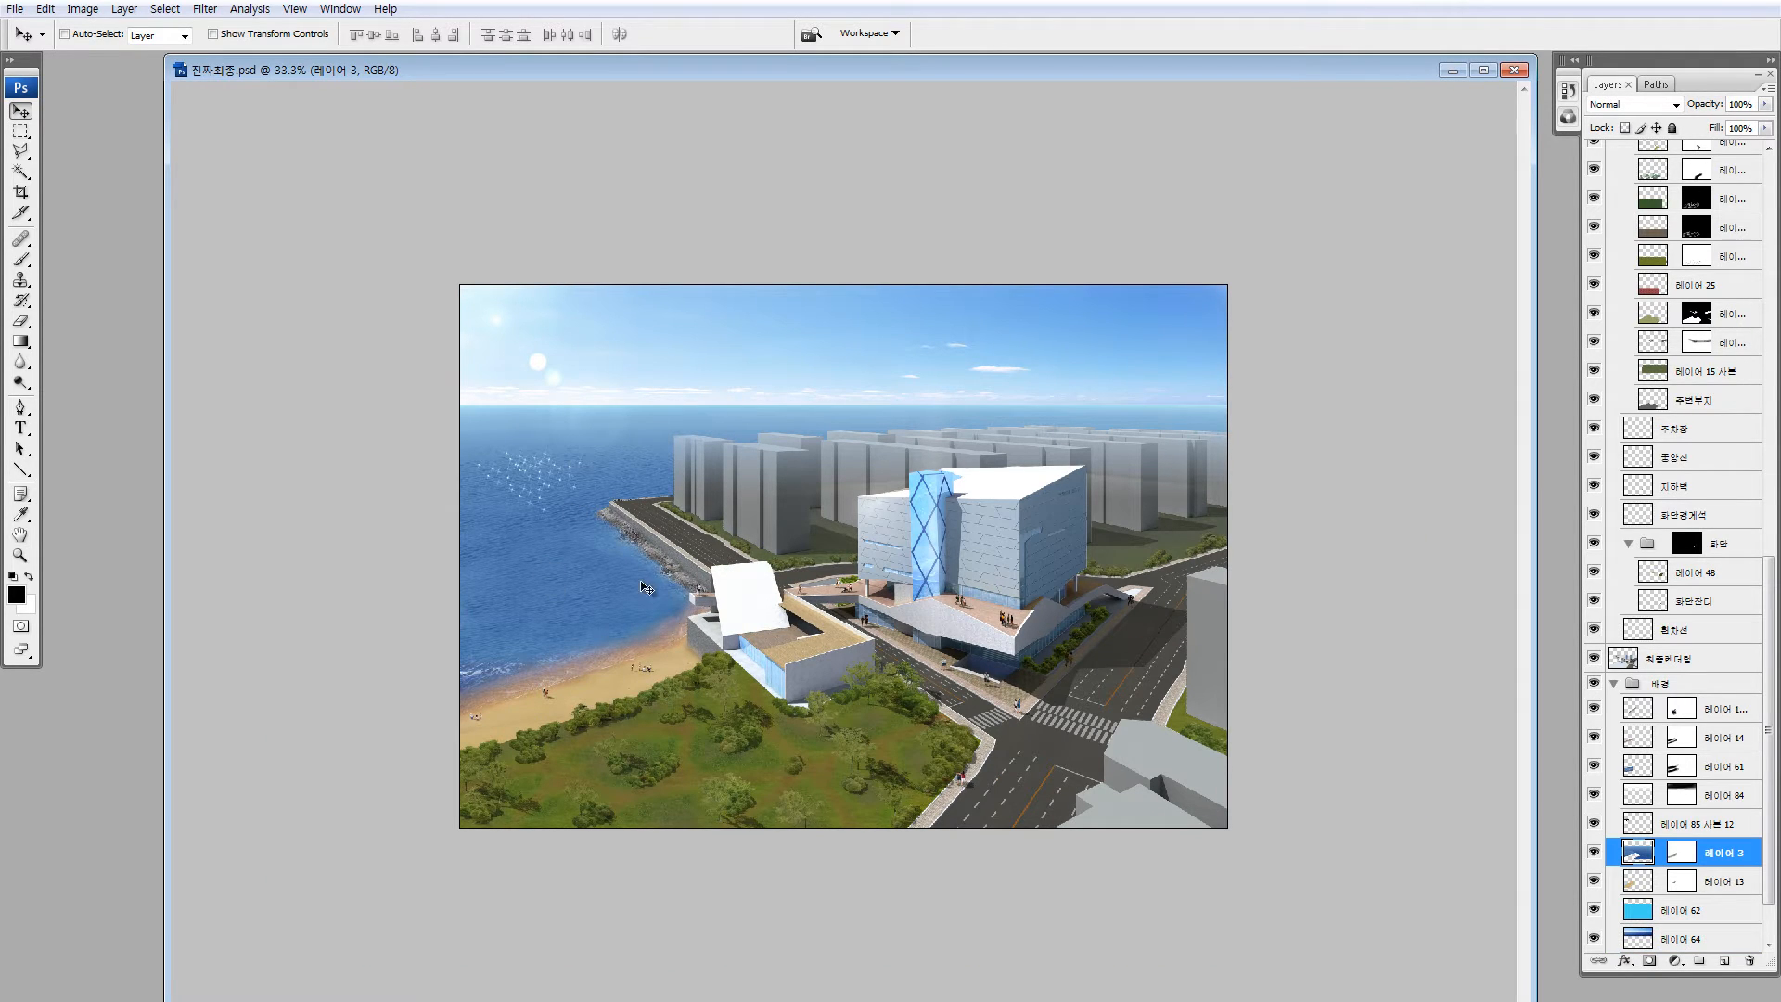
pyautogui.press('m')
pyautogui.moveTo(571, 581)
pyautogui.mouseDown()
pyautogui.moveTo(606, 615)
pyautogui.moveTo(596, 565)
pyautogui.moveTo(622, 428)
pyautogui.mouseUp()
pyautogui.hotkey('ctrl', 'd')
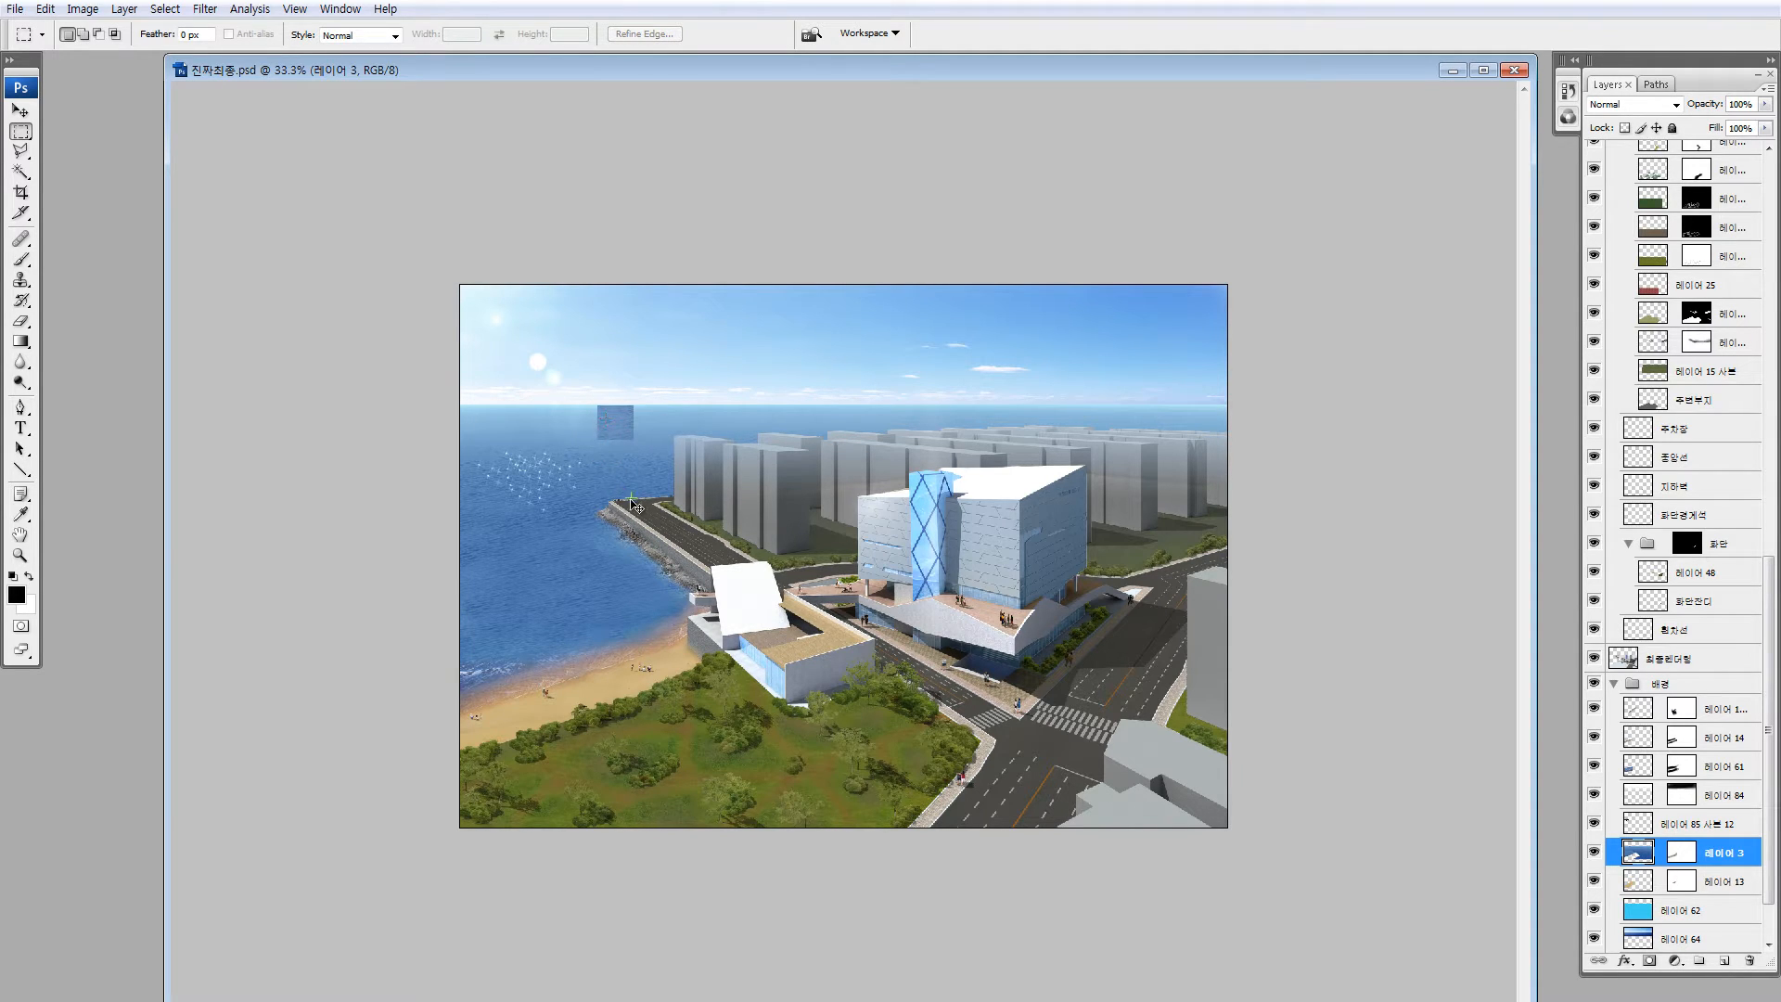
# Undo the move of the sea patch and clear the rectangular selection
pyautogui.hotkey('ctrl', 'alt', 'z')
pyautogui.hotkey('ctrl', 'alt', 'z')
pyautogui.hotkey('ctrl', 'alt', 'z')
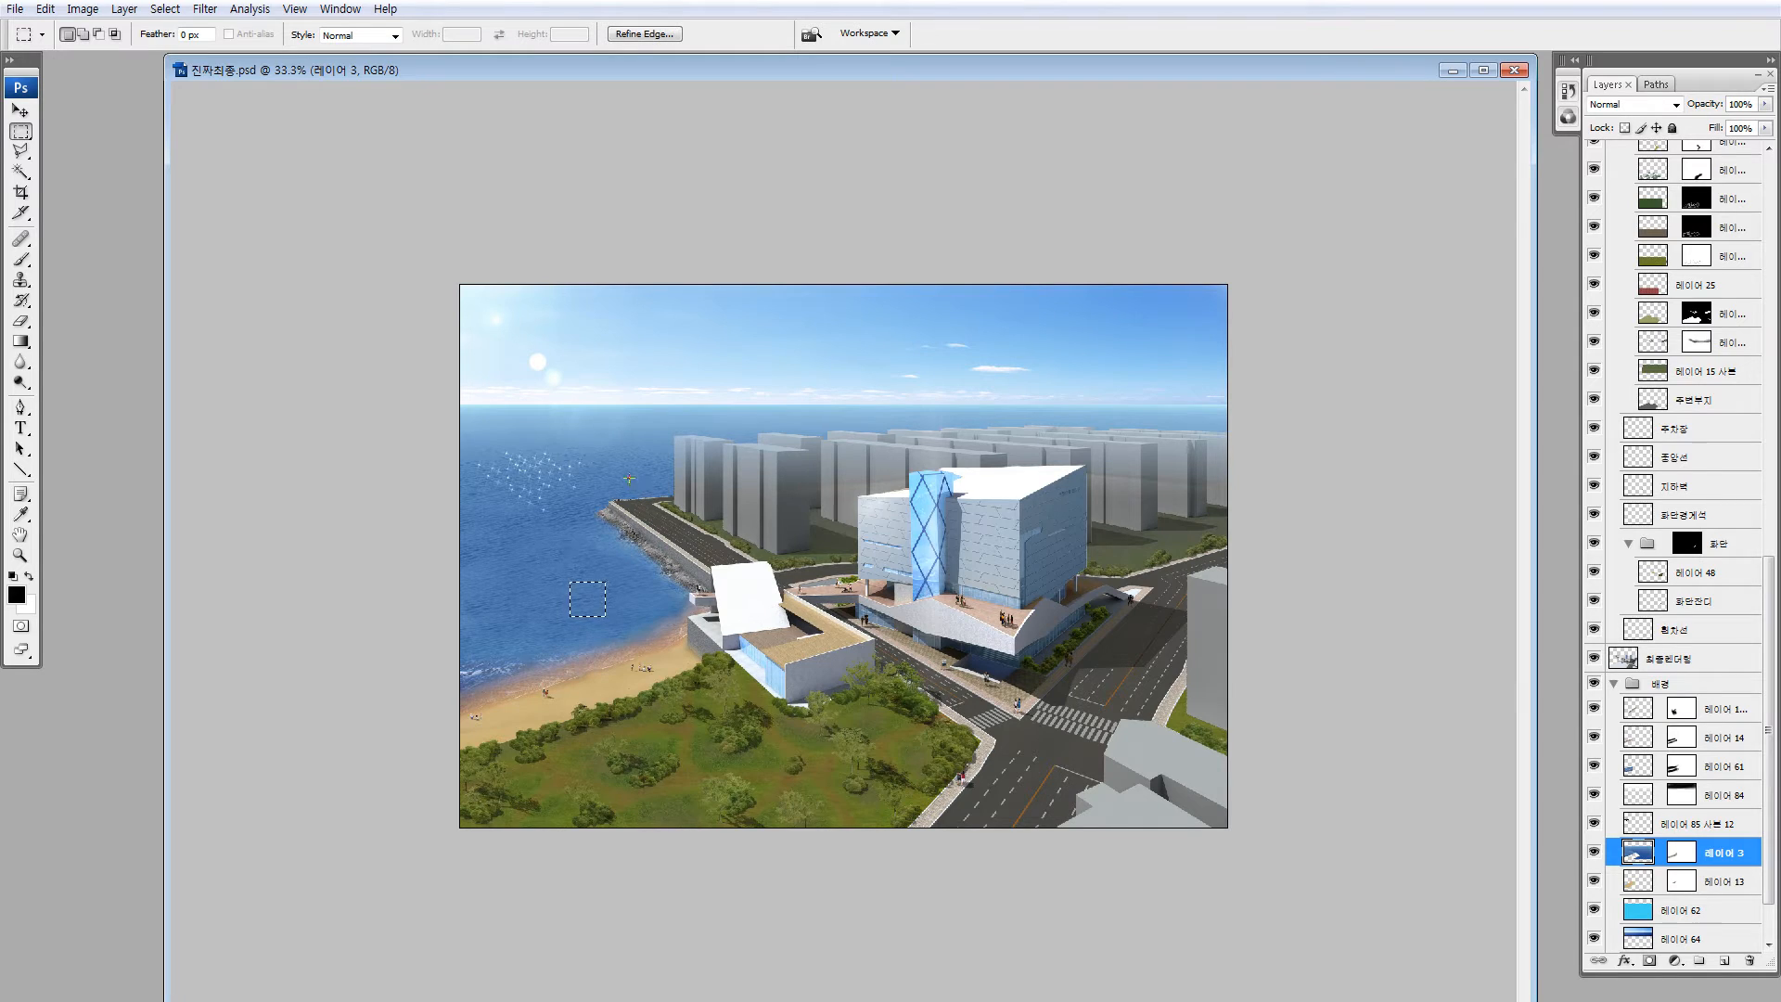
pyautogui.hotkey('ctrl', 'd')
pyautogui.hotkey('ctrl', 'd')
pyautogui.press('v')
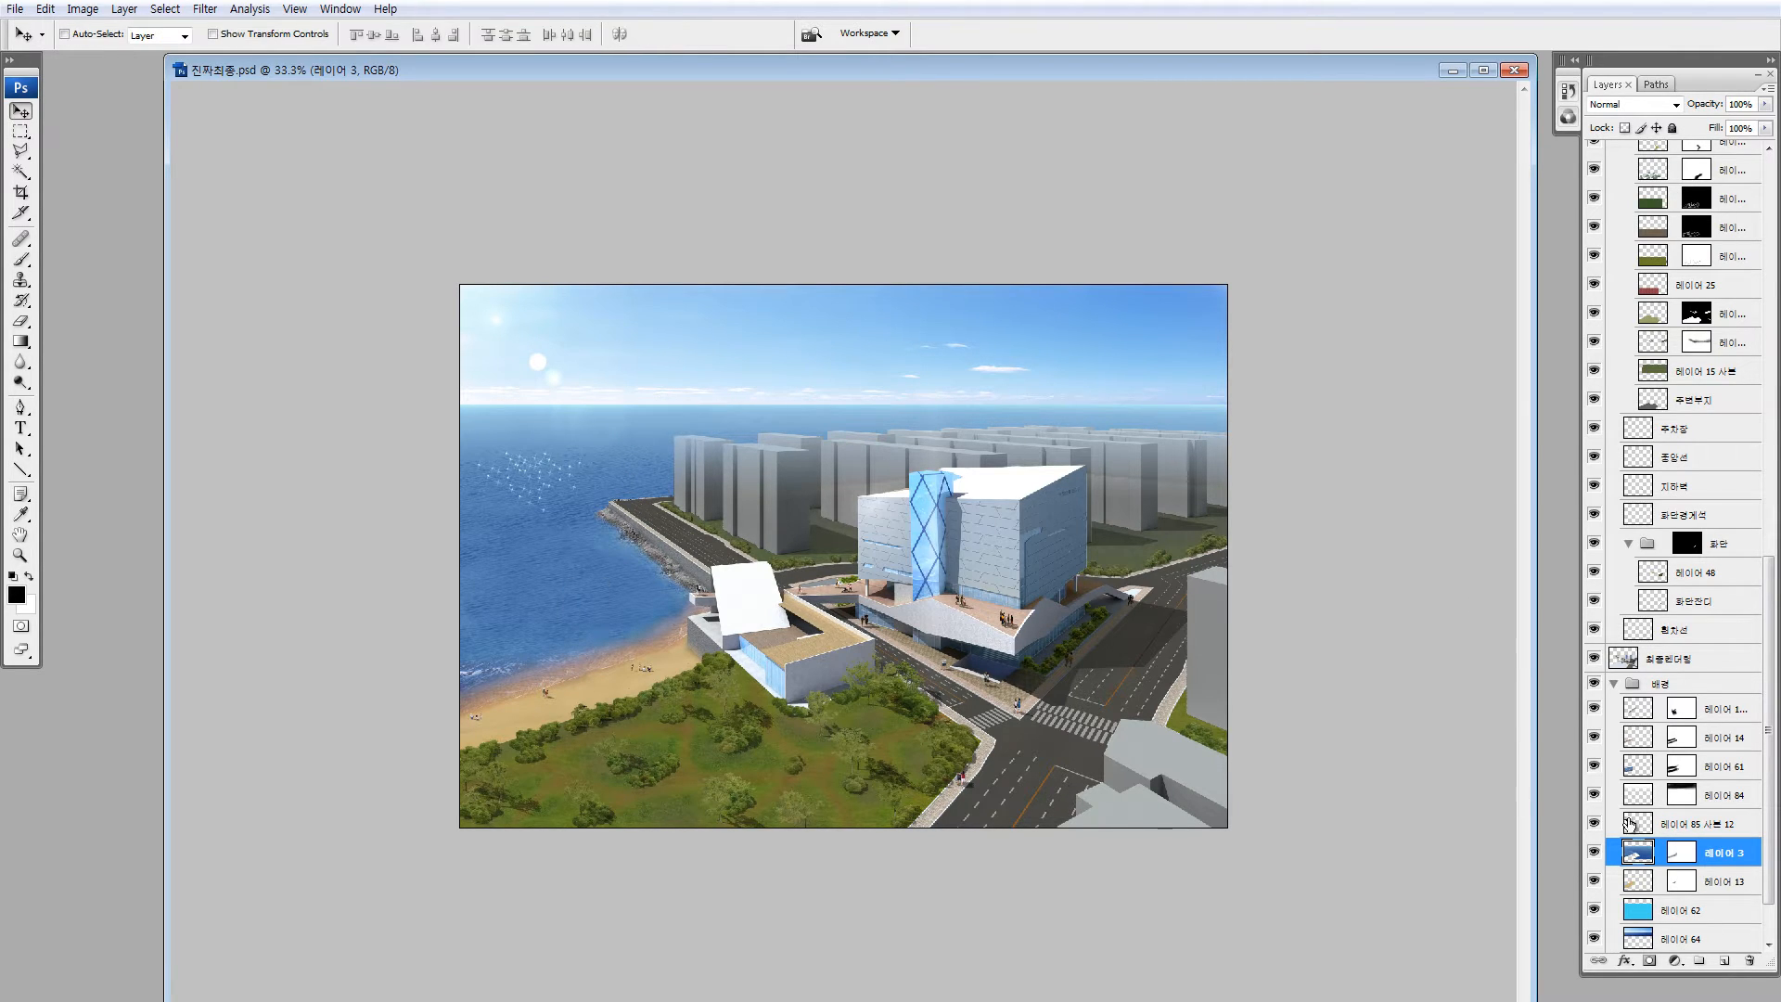
# View the sea layer 레이어 3 on its own, restore the other layers, and hide the lens flare layer, Layer 77
pyautogui.keyDown('alt'); pyautogui.click(1595, 853); pyautogui.keyUp('alt')
pyautogui.keyDown('alt'); pyautogui.click(1594, 853); pyautogui.keyUp('alt')
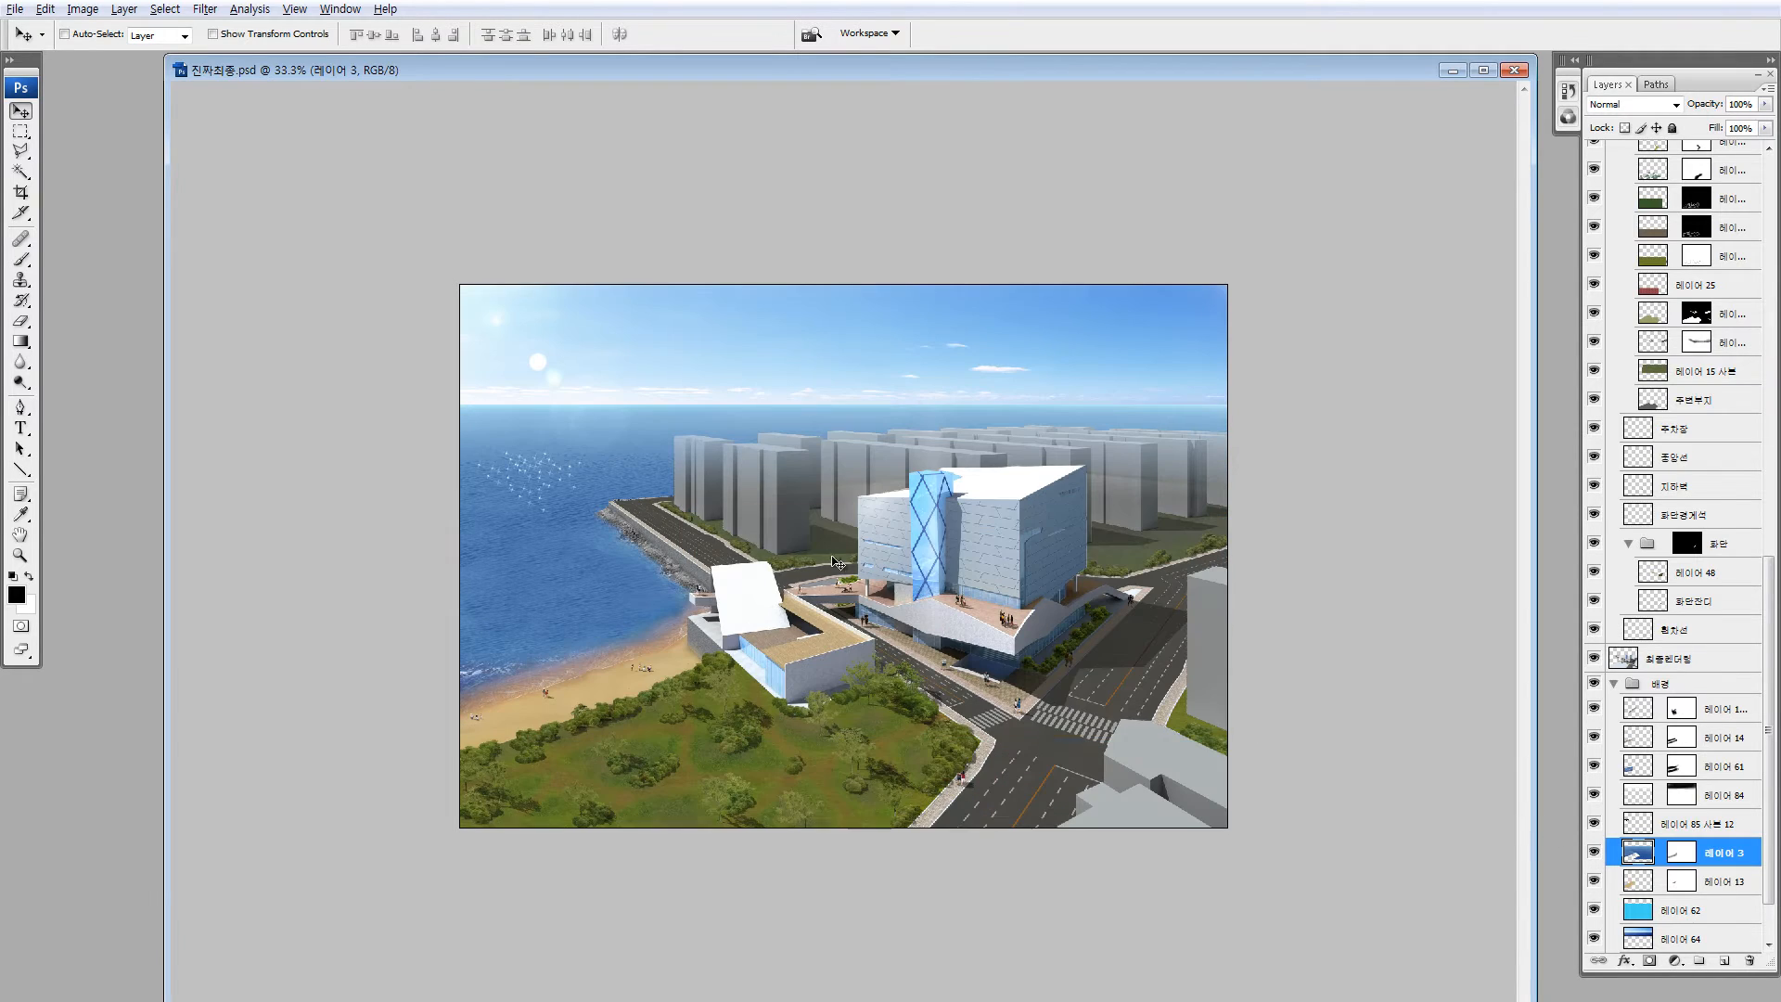
pyautogui.keyDown('ctrl'); pyautogui.click(614, 406); pyautogui.keyUp('ctrl')
pyautogui.click(1593, 155)
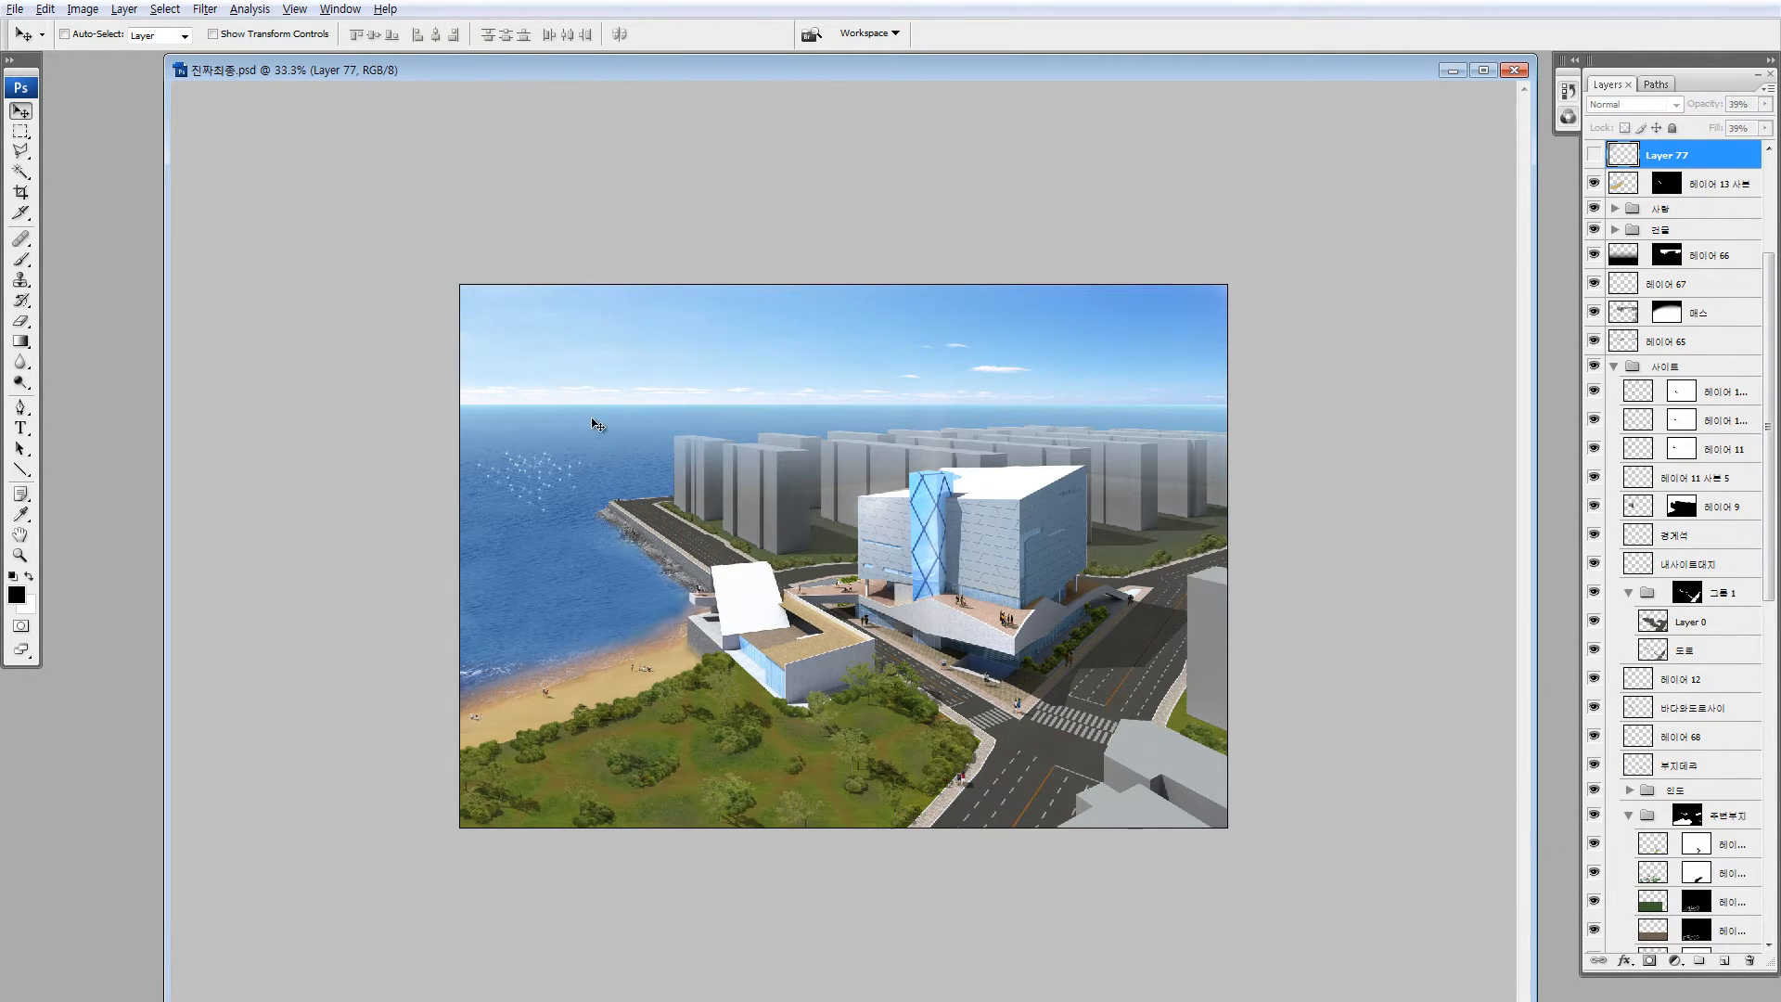
# Pick out the haze layer 레이어 84 at the horizon and hide it along with the bird layer 레이어 85 사본 12
pyautogui.keyDown('ctrl'); pyautogui.click(614, 409); pyautogui.keyUp('ctrl')
pyautogui.click(1594, 939)
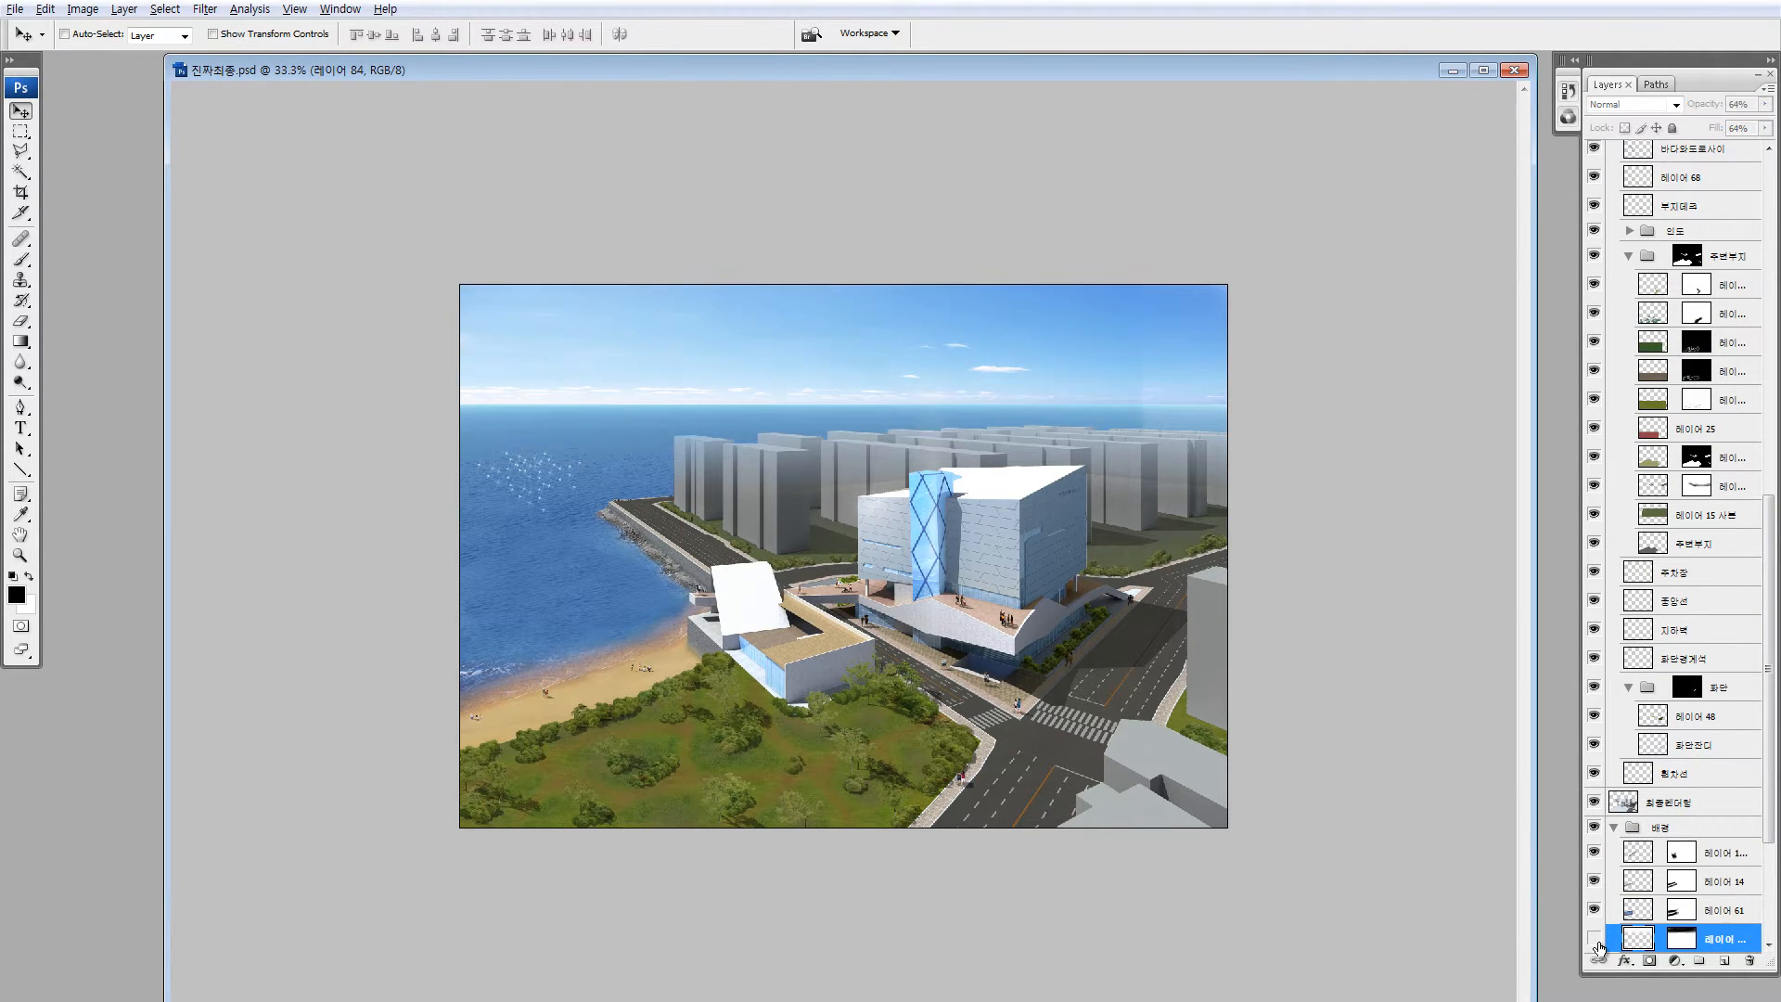
pyautogui.click(1593, 939)
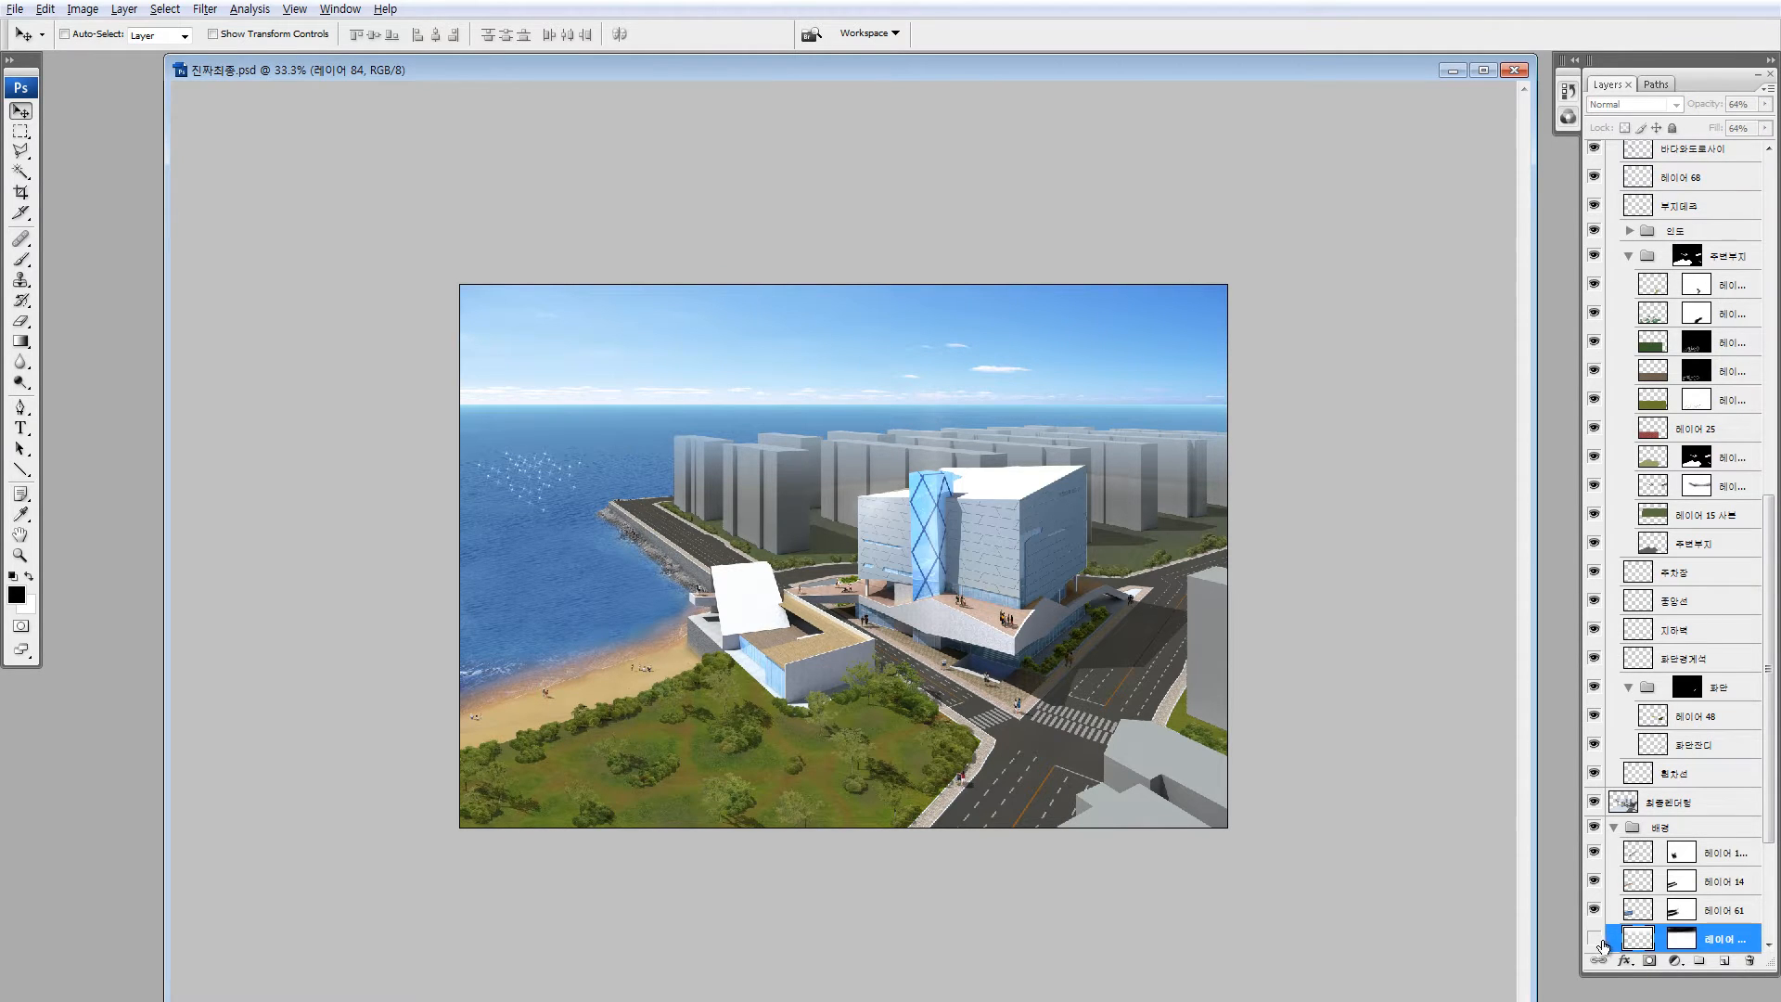
pyautogui.scroll(-3, 1632, 870)
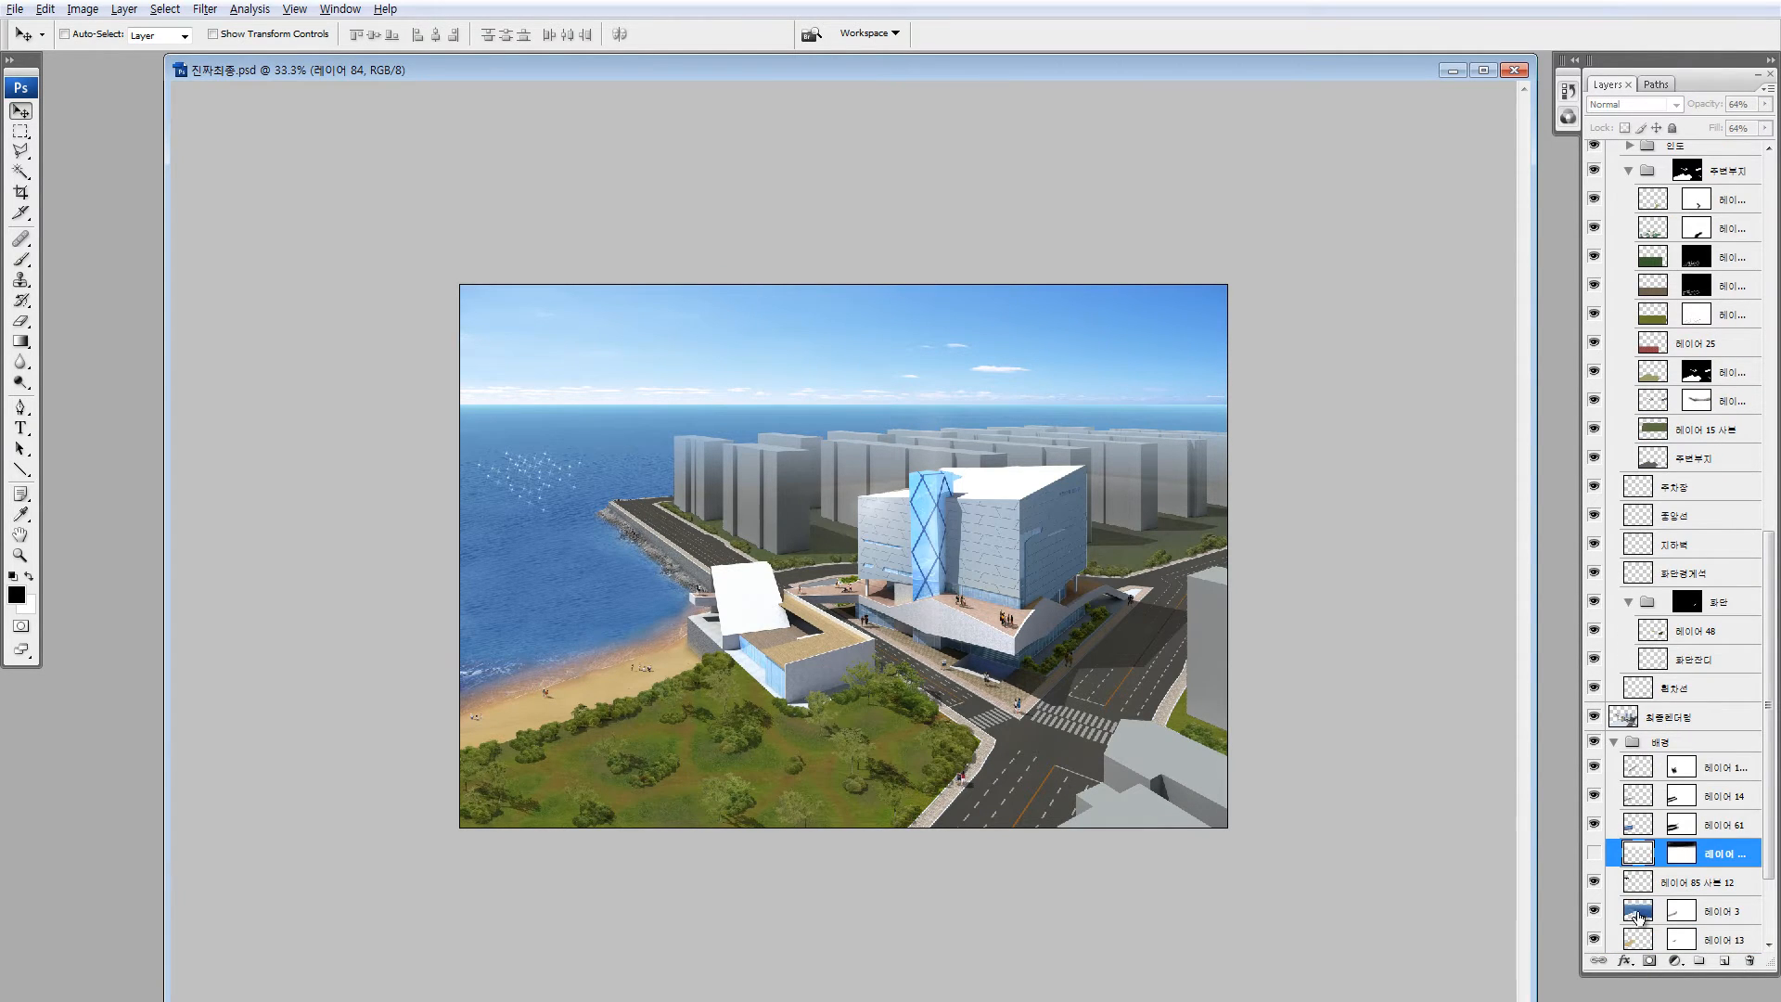
pyautogui.click(1593, 882)
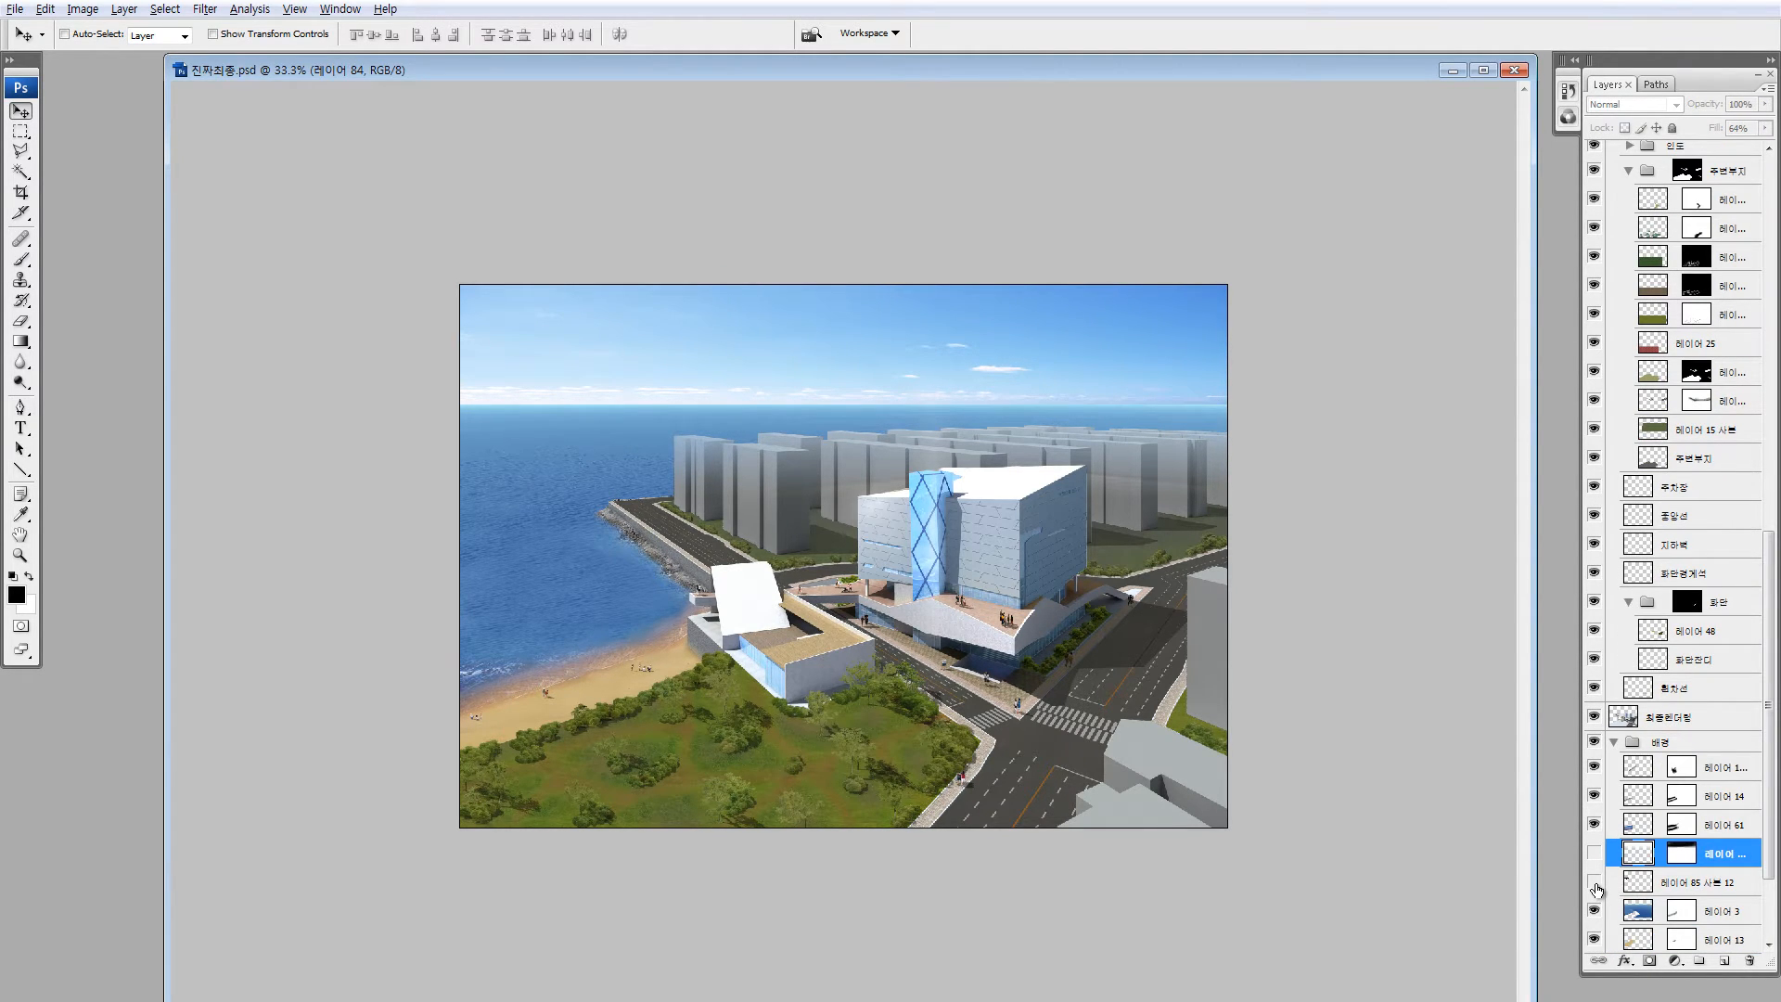
# On sea layer 레이어 3, make a gradient Quick Mask selection covering the far water and fading out toward the shore
pyautogui.click(1637, 911)
pyautogui.press('q')
pyautogui.press('g')
pyautogui.moveTo(622, 424); pyautogui.dragTo(622, 436)
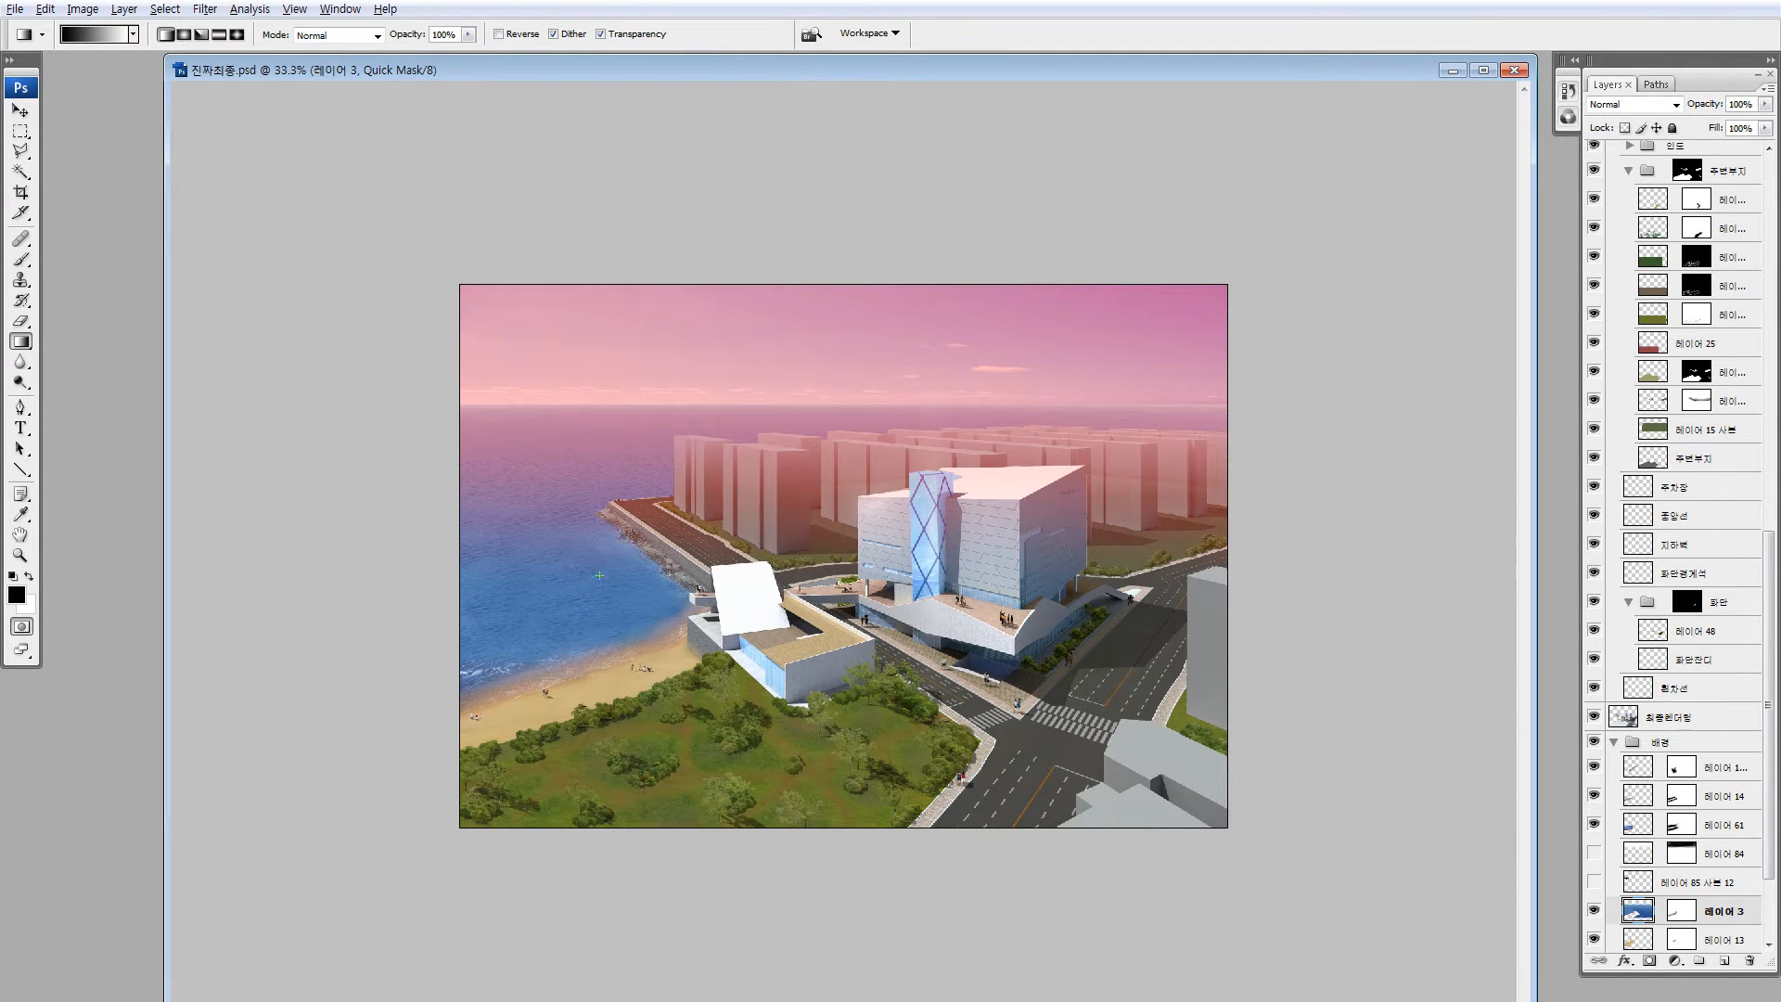
pyautogui.press('q')
# Lighten the selected far sea with Hue/Saturation, raising Lightness to about +57
pyautogui.hotkey('ctrl', 'u')
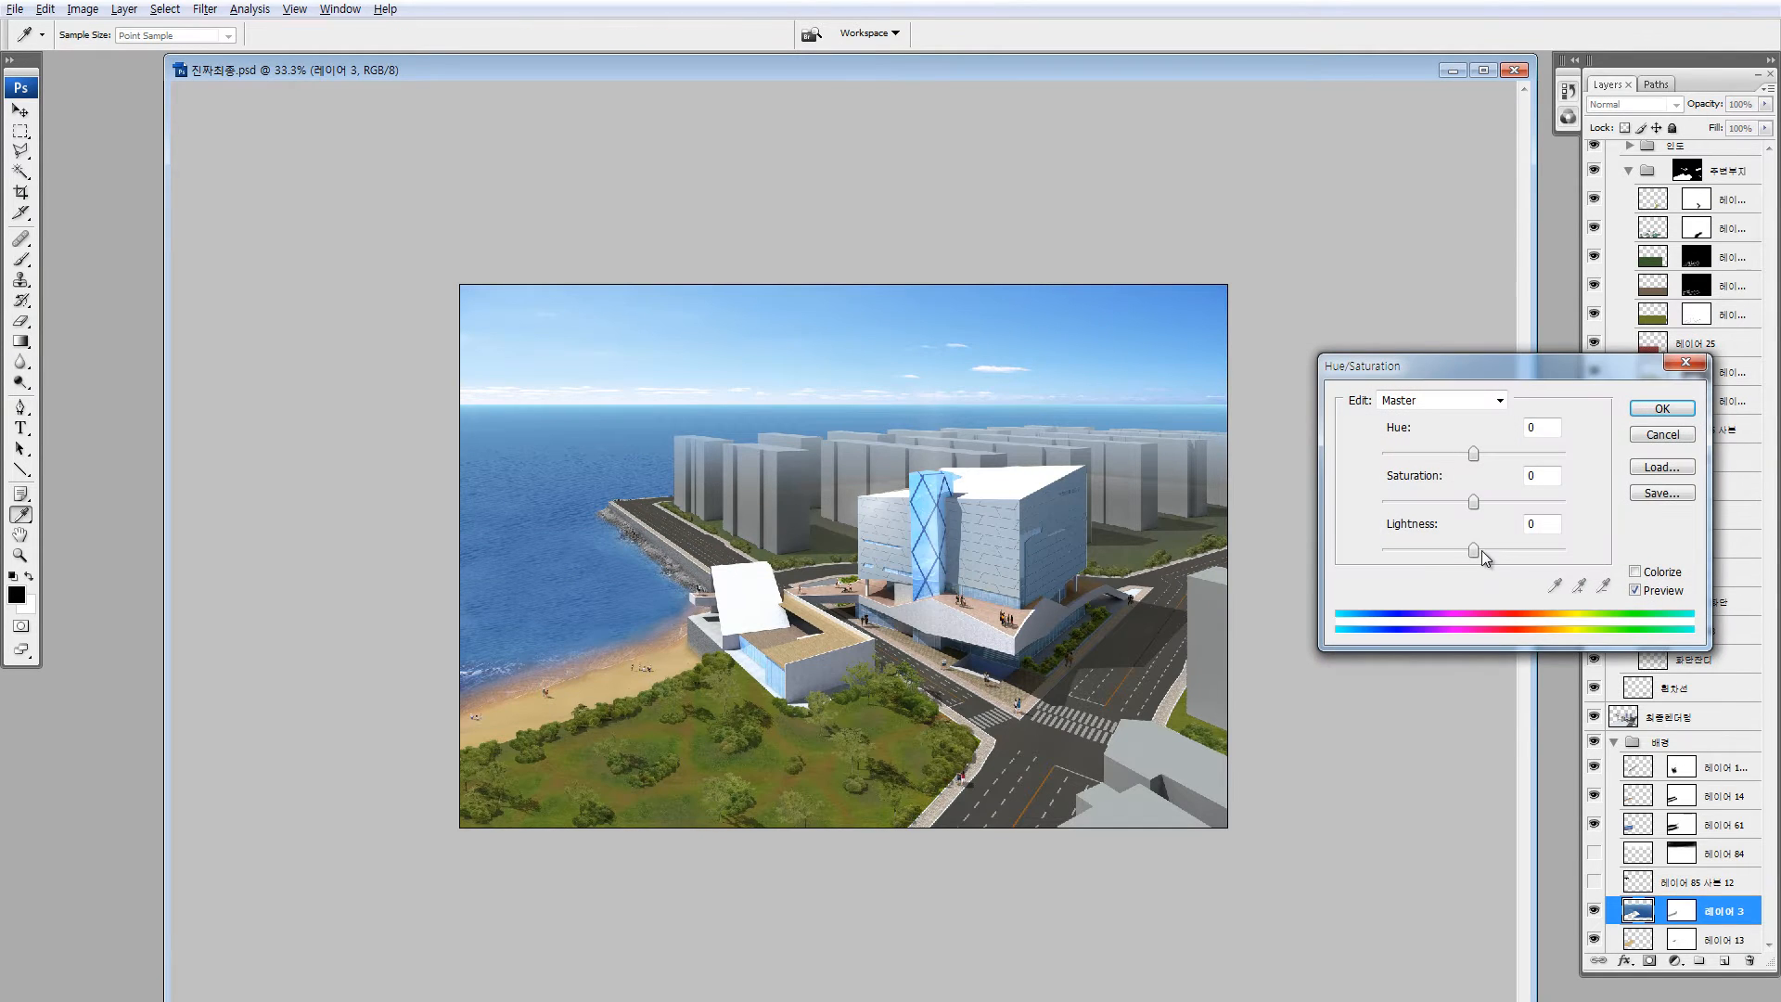
pyautogui.moveTo(1474, 551); pyautogui.dragTo(1510, 552)
pyautogui.moveTo(1515, 553); pyautogui.dragTo(1529, 549)
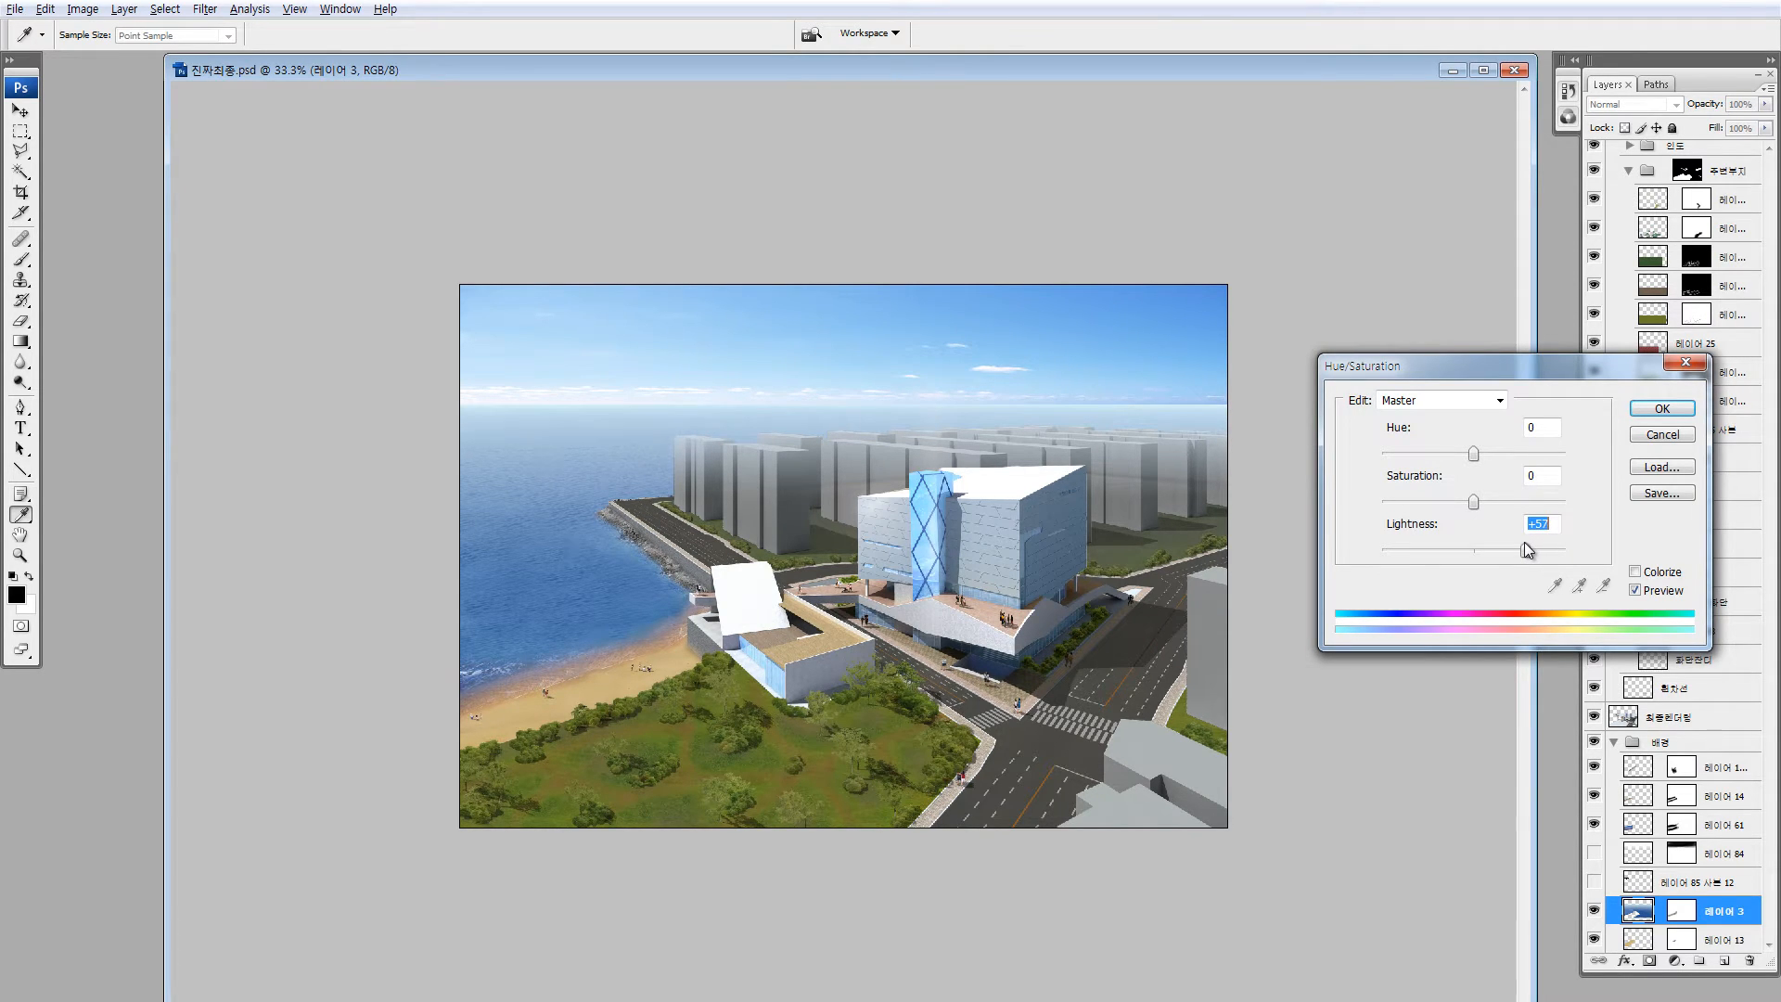
pyautogui.moveTo(1525, 542); pyautogui.dragTo(1533, 540)
pyautogui.click(1661, 408)
pyautogui.press('g')
pyautogui.press('m')
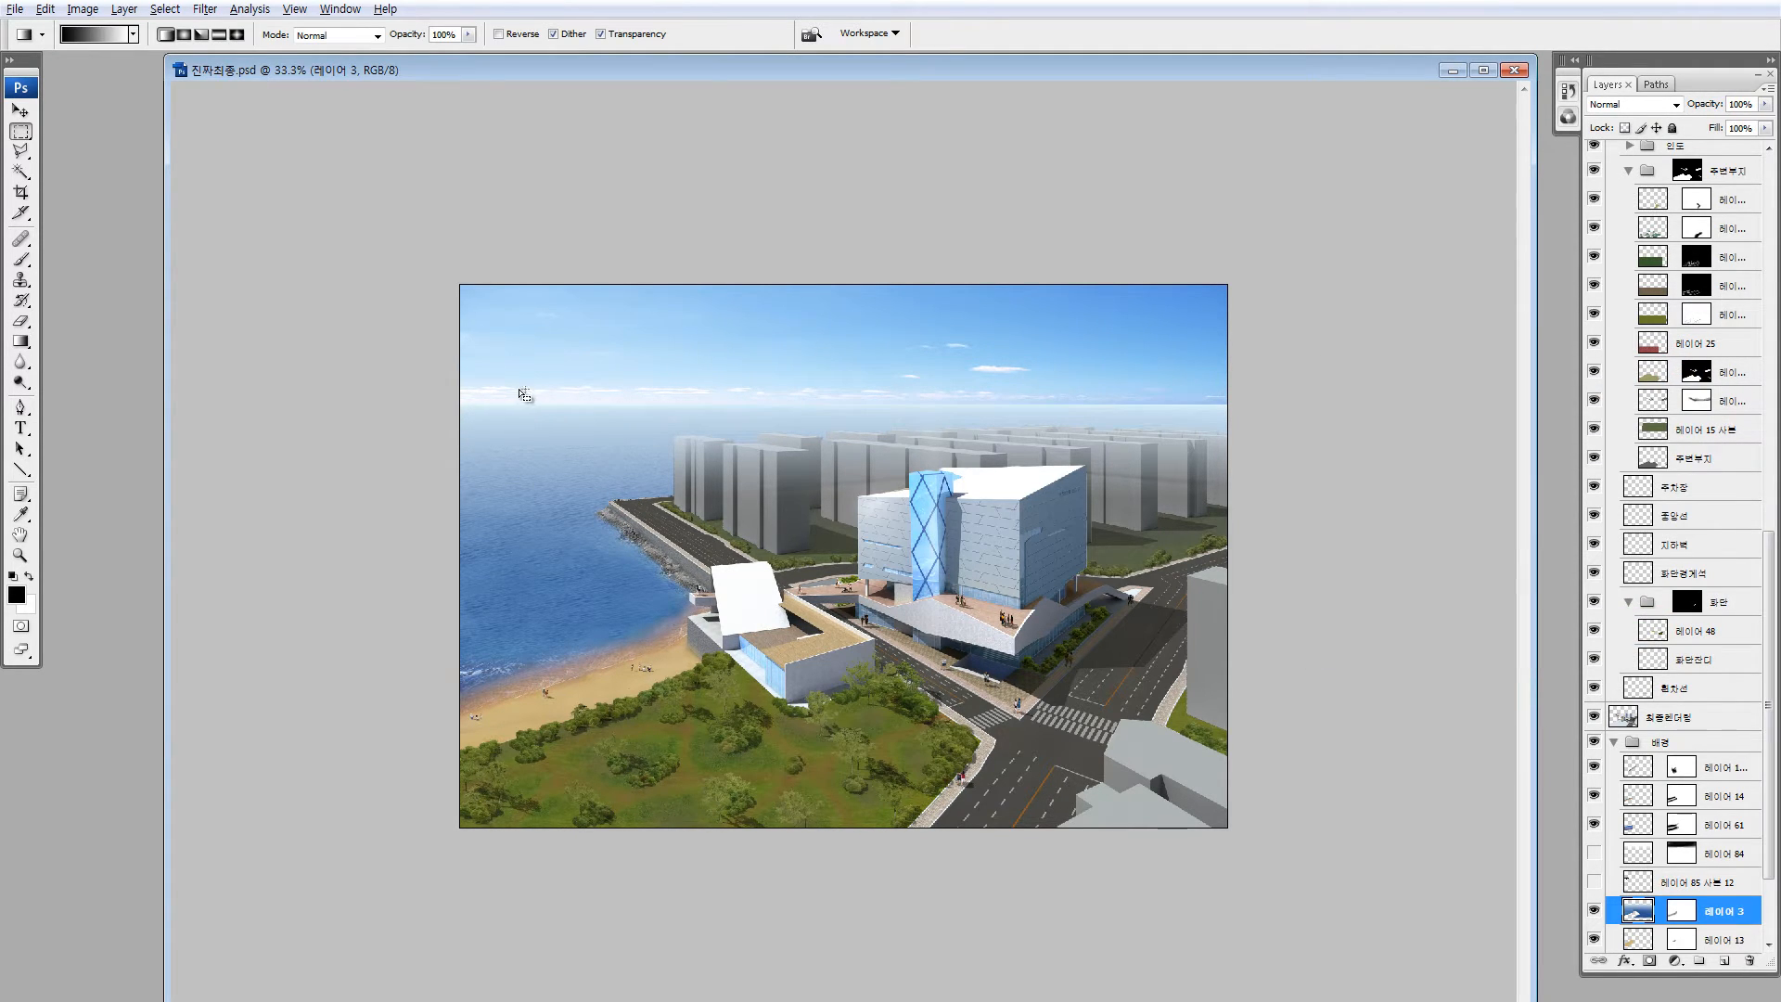
pyautogui.moveTo(460, 284); pyautogui.dragTo(573, 294)
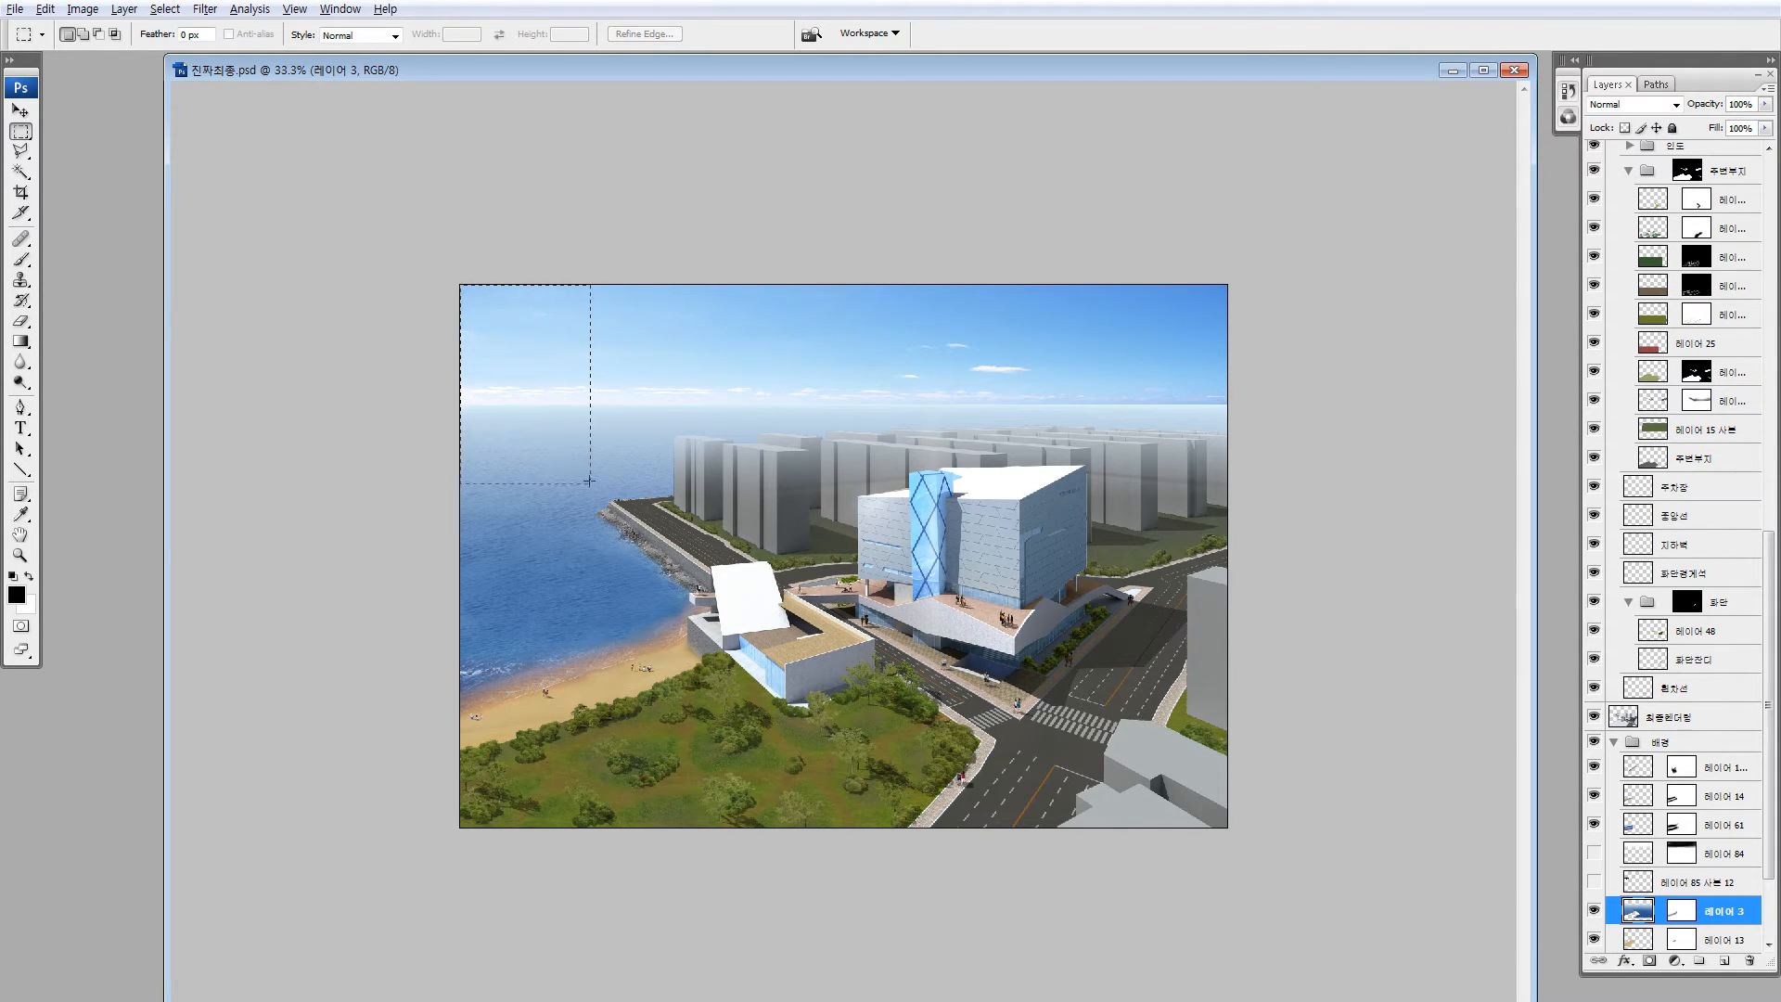
pyautogui.moveTo(583, 584); pyautogui.dragTo(582, 589)
pyautogui.hotkey('ctrl', 'd')
pyautogui.moveTo(522, 419); pyautogui.dragTo(1357, 416)
pyautogui.hotkey('ctrl', 'd')
pyautogui.press('v')
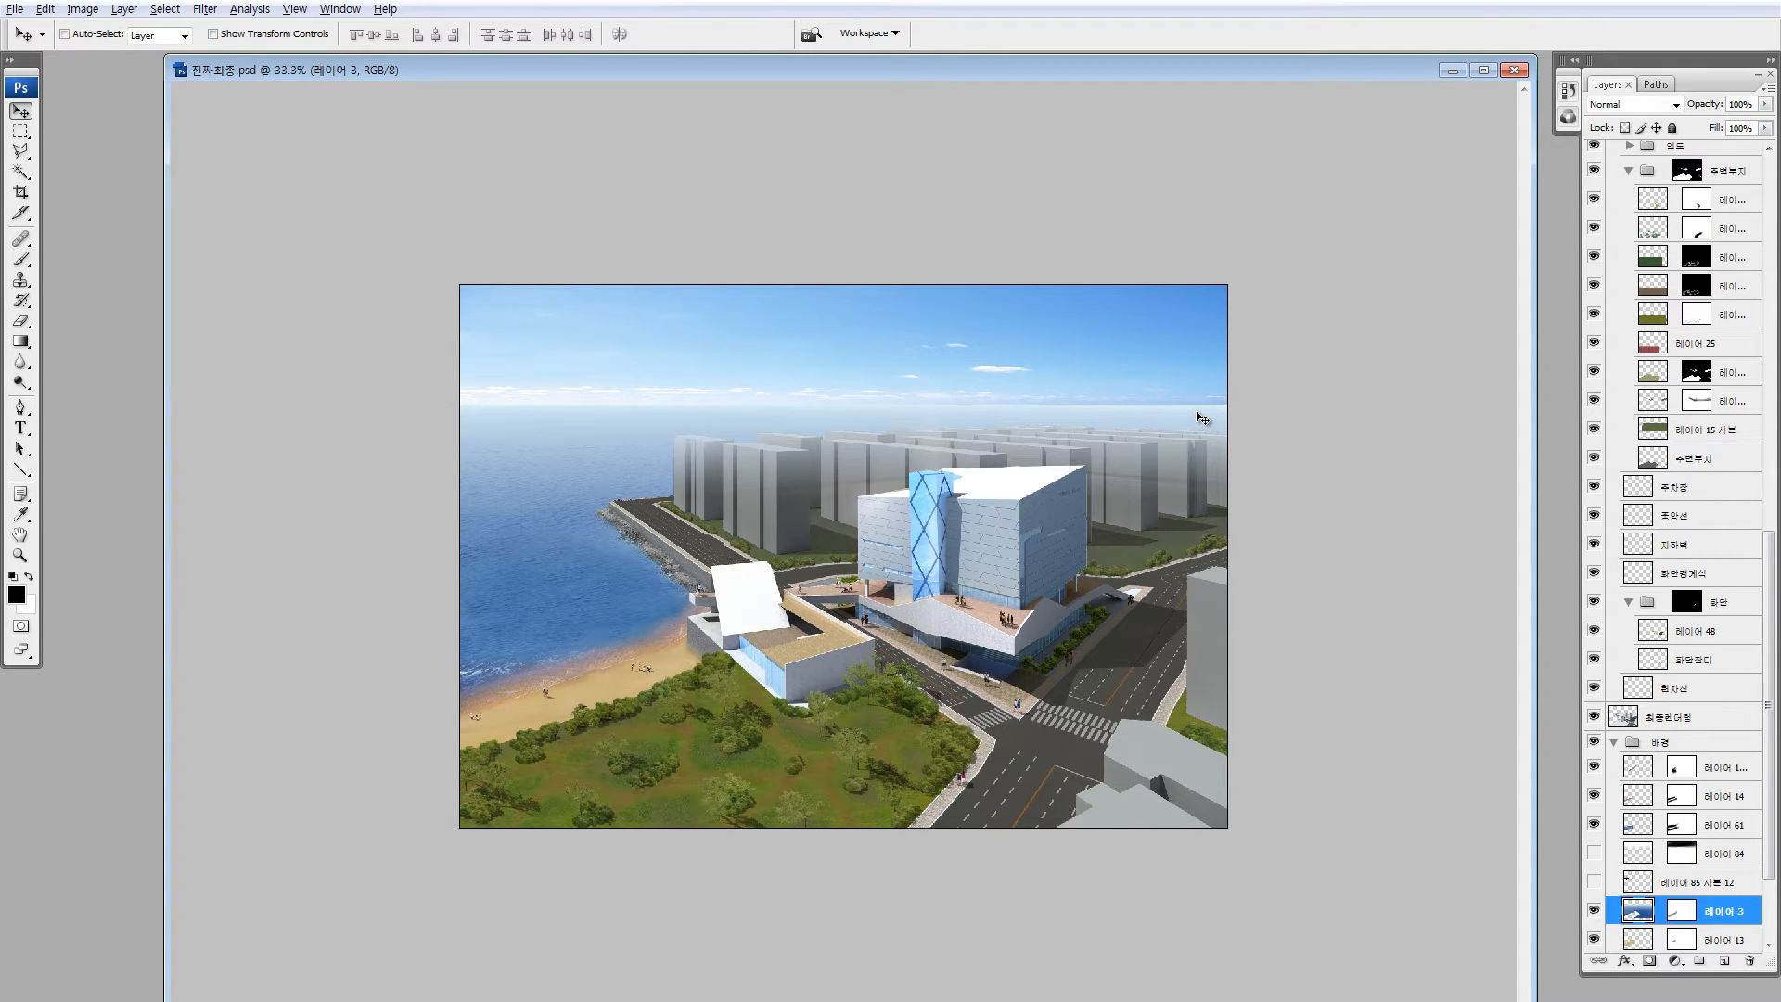
# Select the right-hand sea on 레이어 3 with a diagonal gradient Quick Mask and set its Saturation to +48 and Lightness to -12
pyautogui.press('q')
pyautogui.press('g')
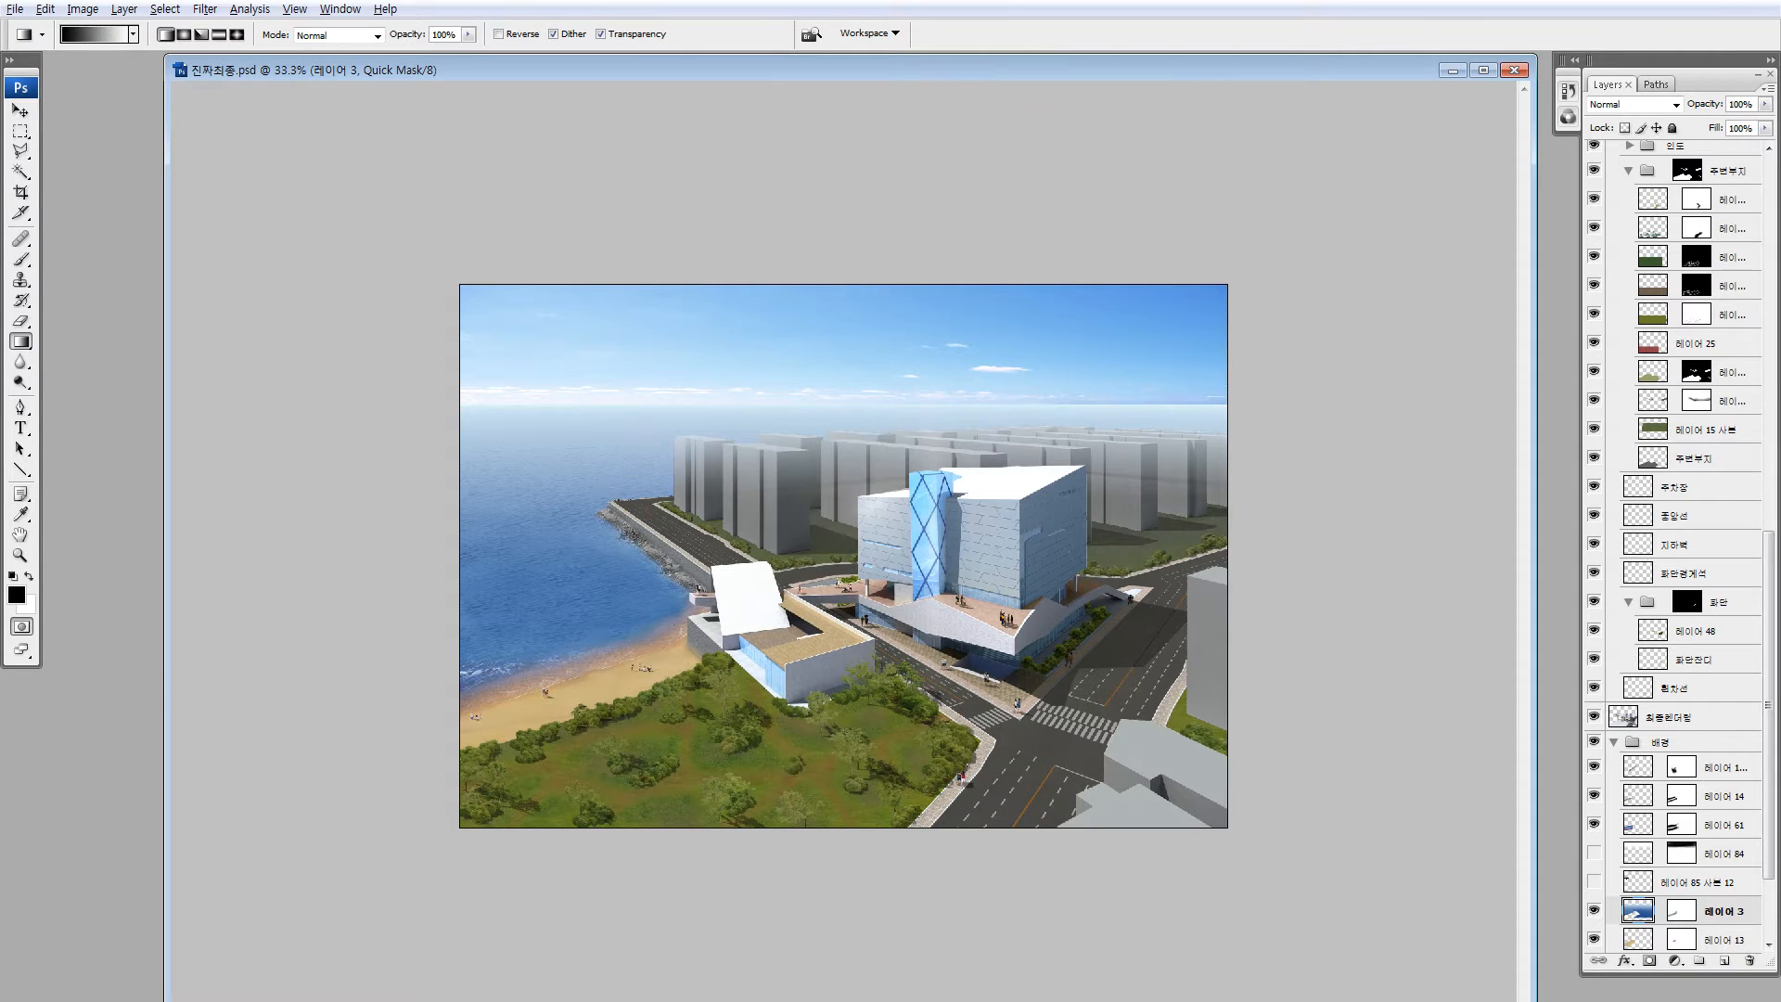
pyautogui.moveTo(1170, 483); pyautogui.dragTo(742, 539)
pyautogui.press('q')
pyautogui.hotkey('ctrl', 'u')
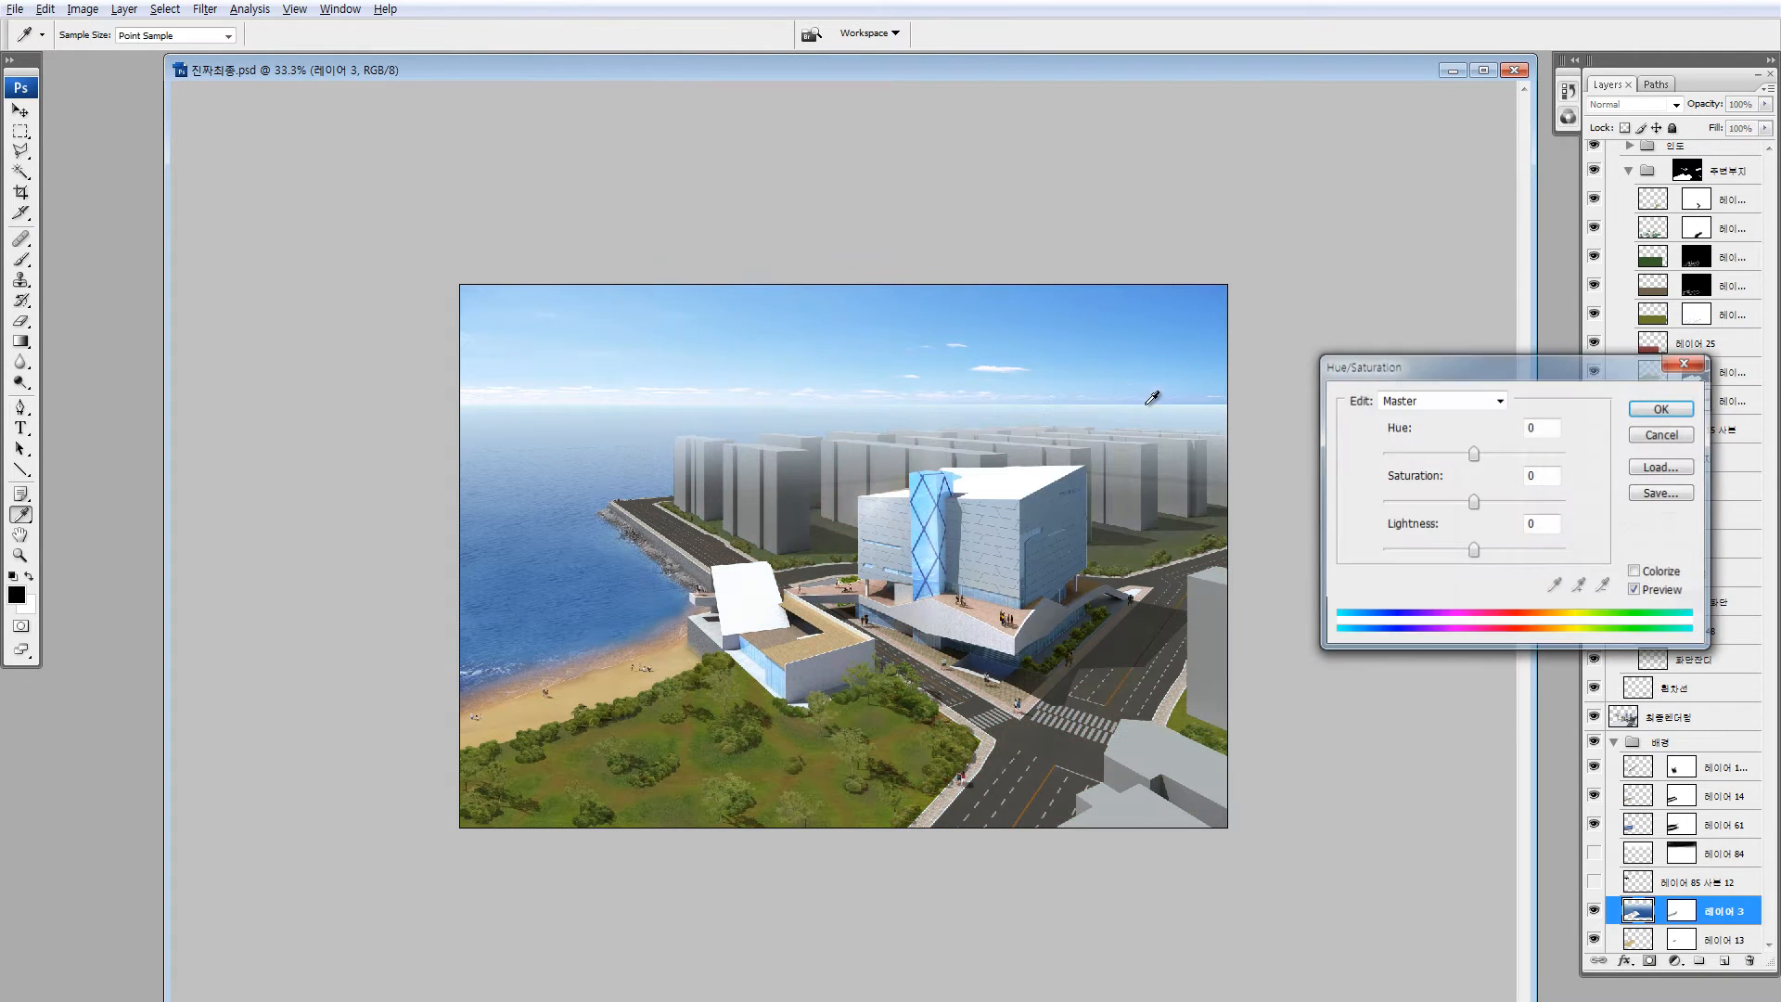
pyautogui.click(1461, 552)
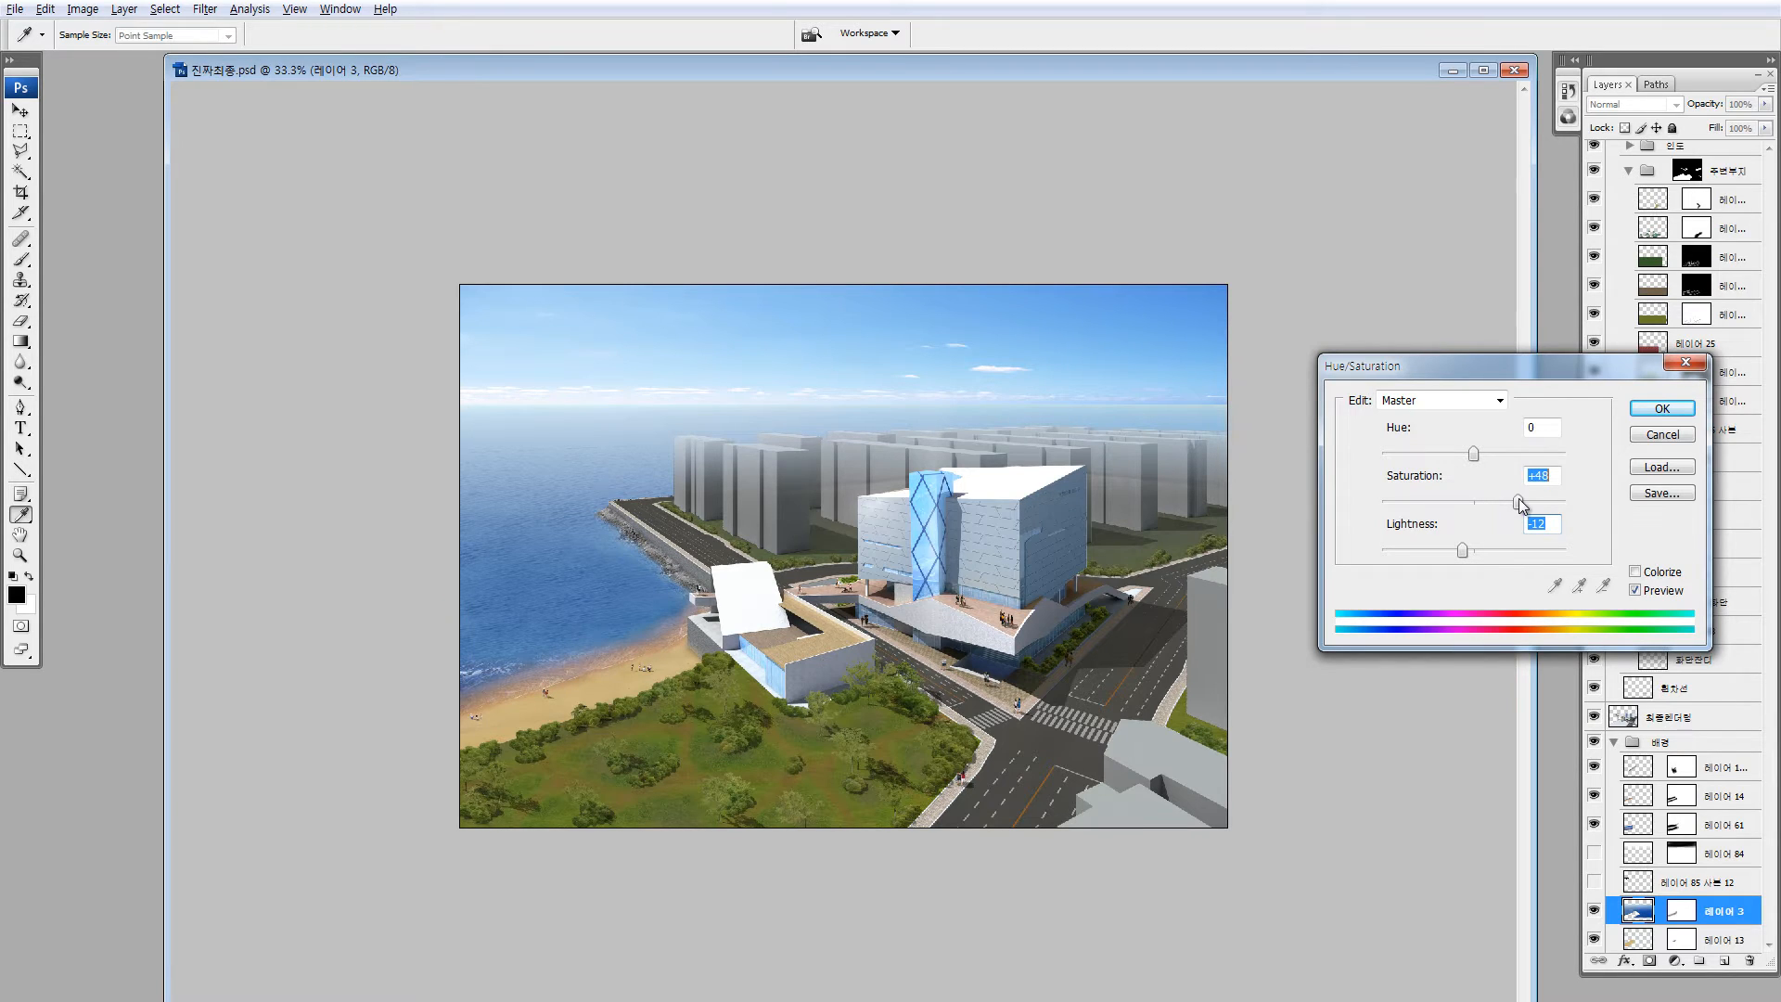
pyautogui.click(1661, 408)
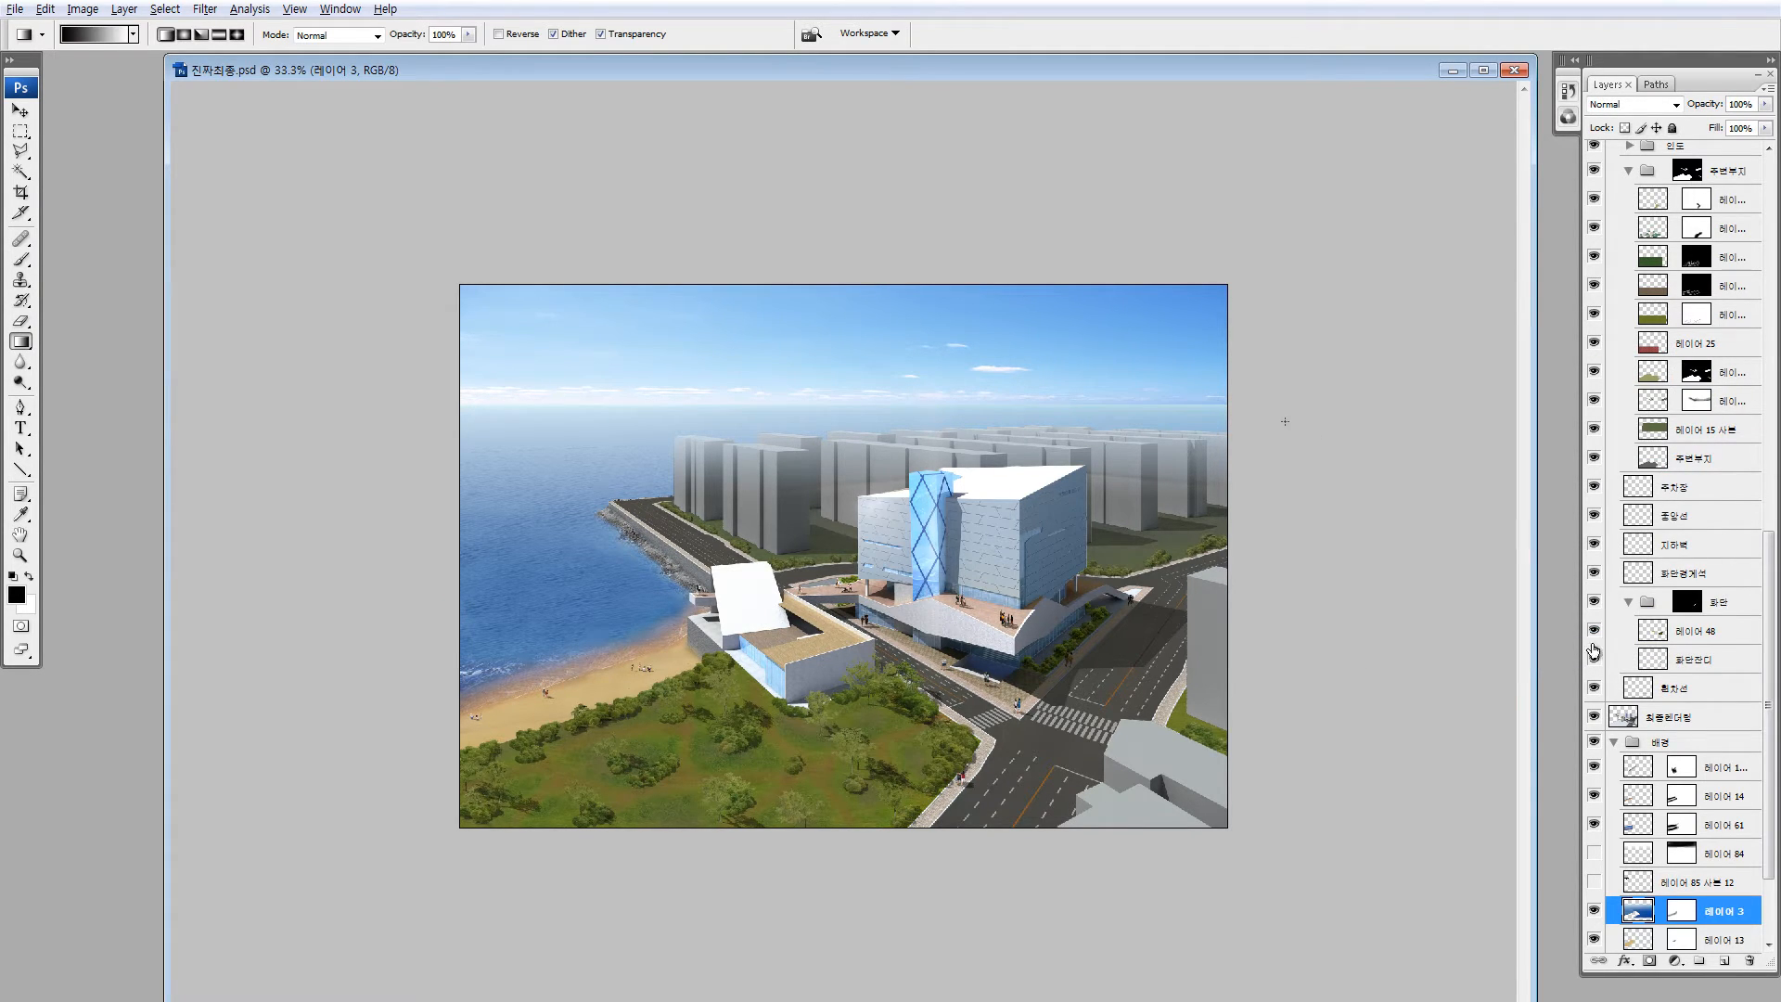
# Show the haze layer 레이어 84 and the bird layer 레이어 85 사본 12 again
pyautogui.click(1592, 856)
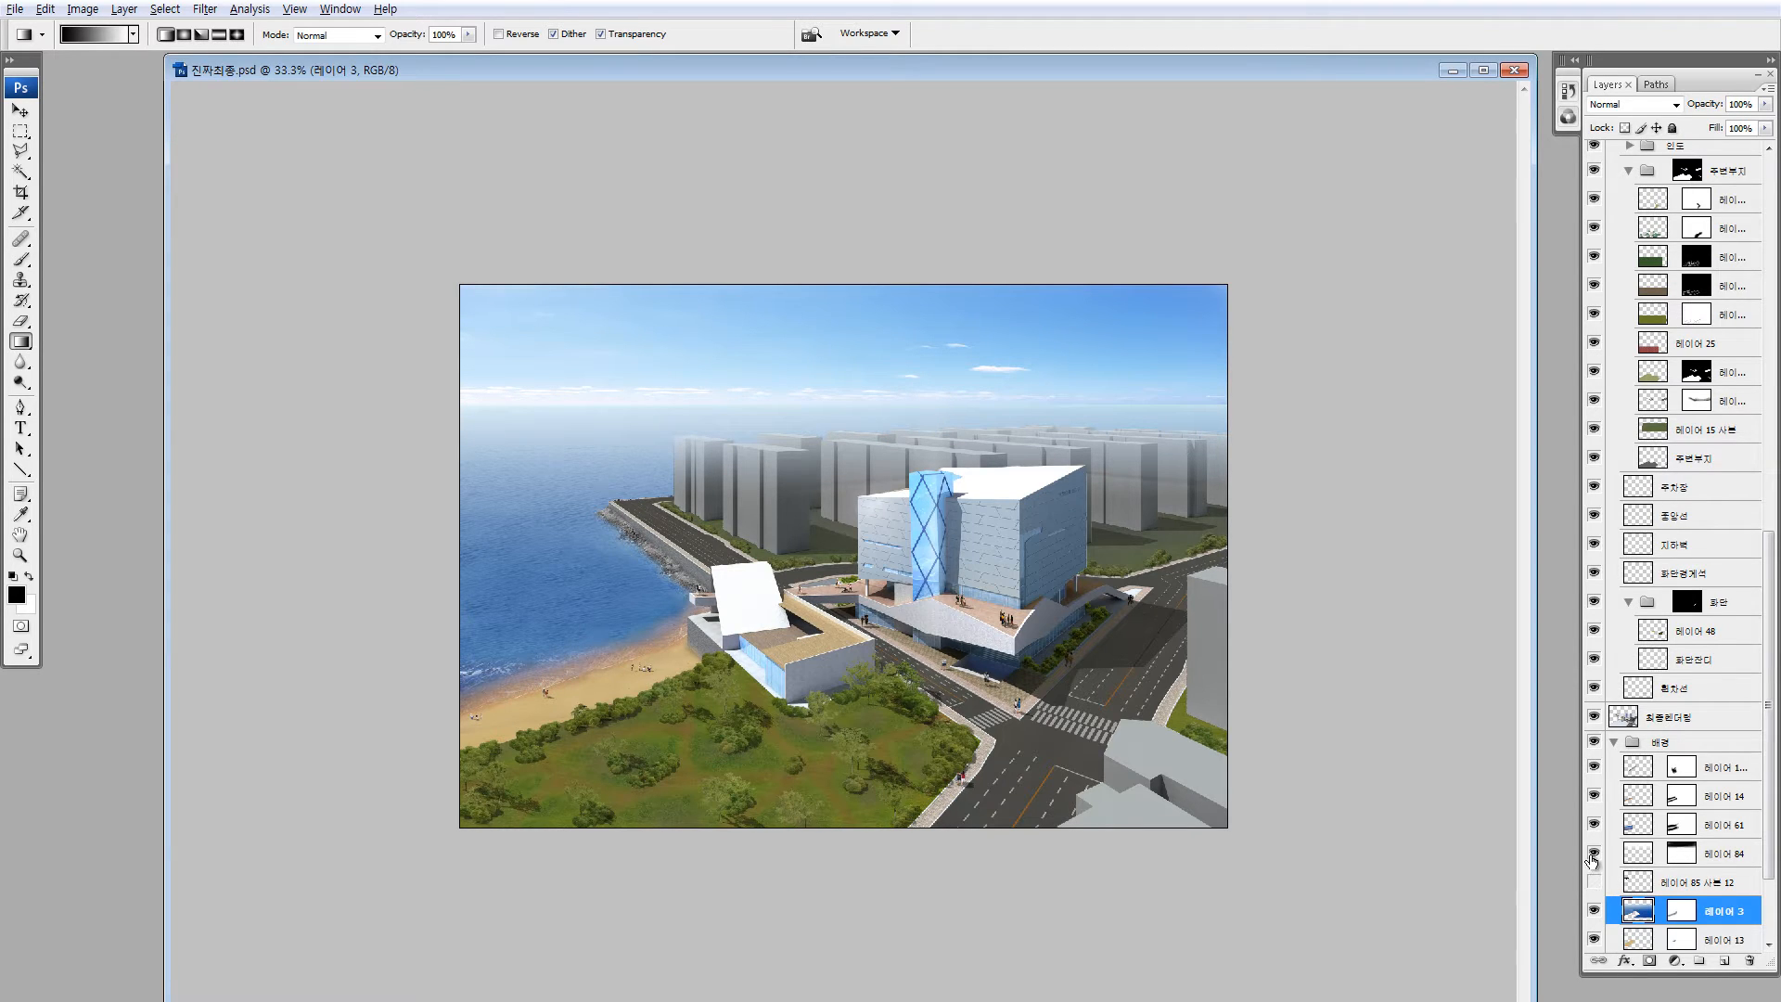
pyautogui.click(1594, 881)
pyautogui.click(1631, 854)
# Add a new layer at the top of the 배경 group and fill a thin full-width strip along the horizon with white
pyautogui.click(1630, 768)
pyautogui.click(1725, 961)
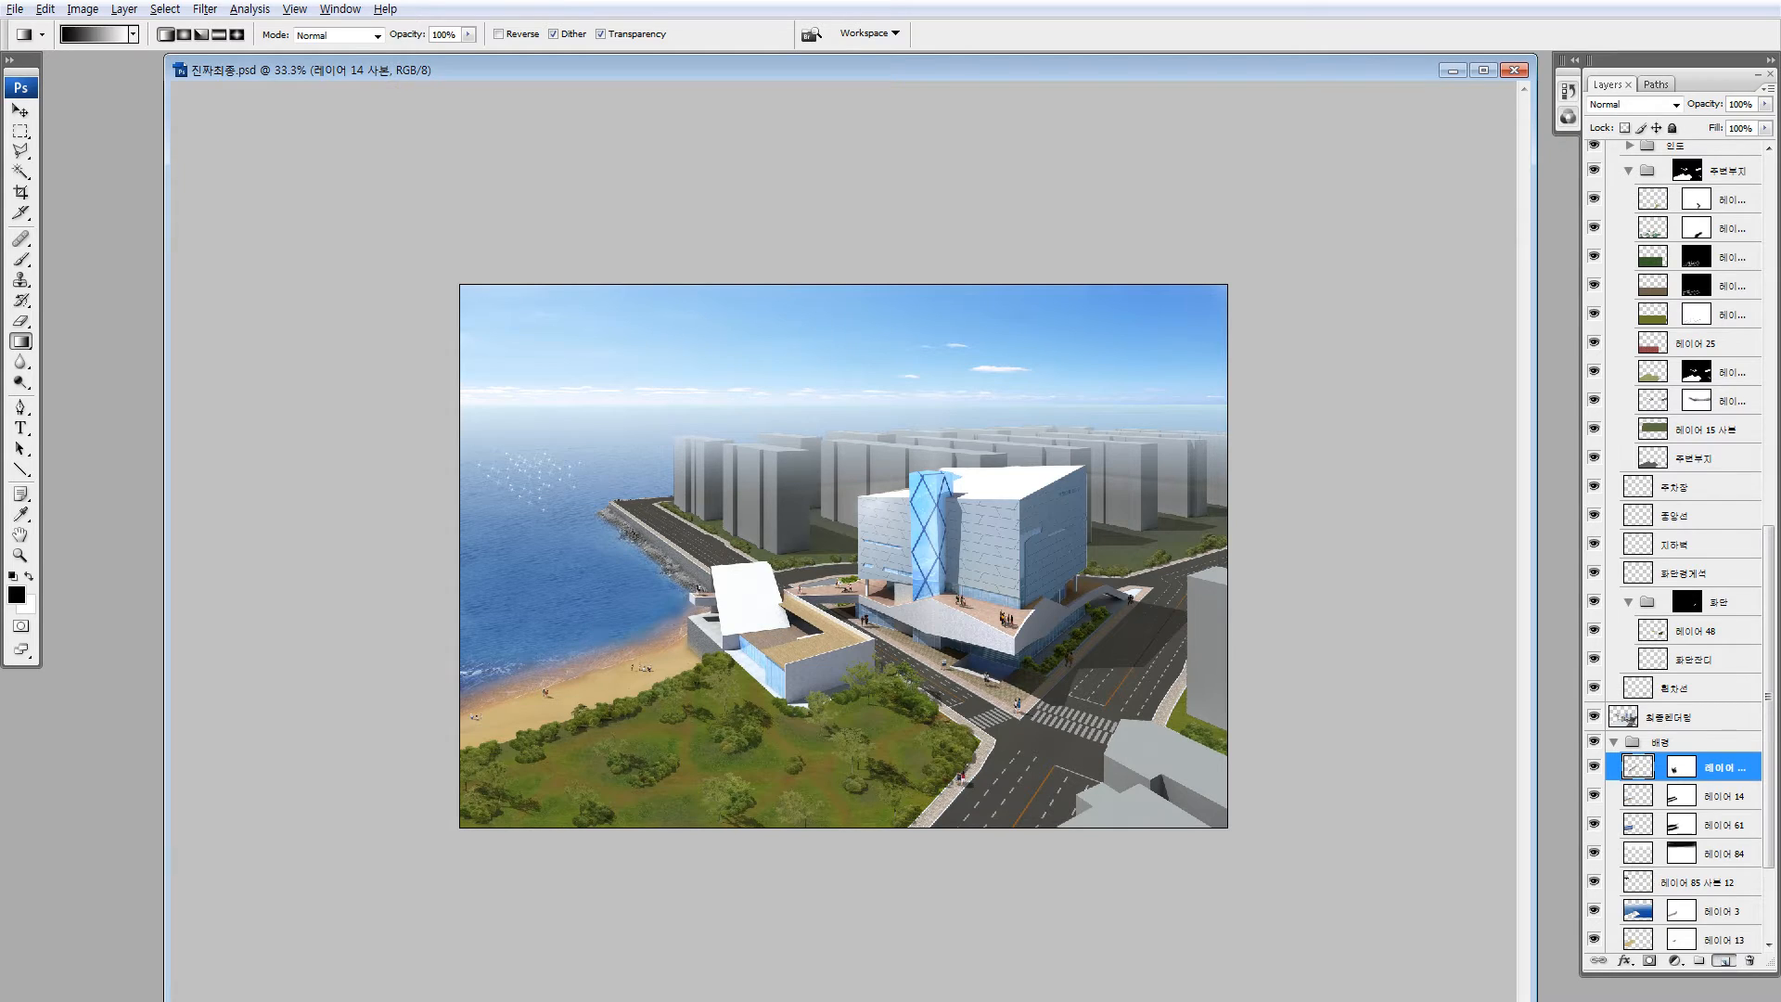
pyautogui.press('m')
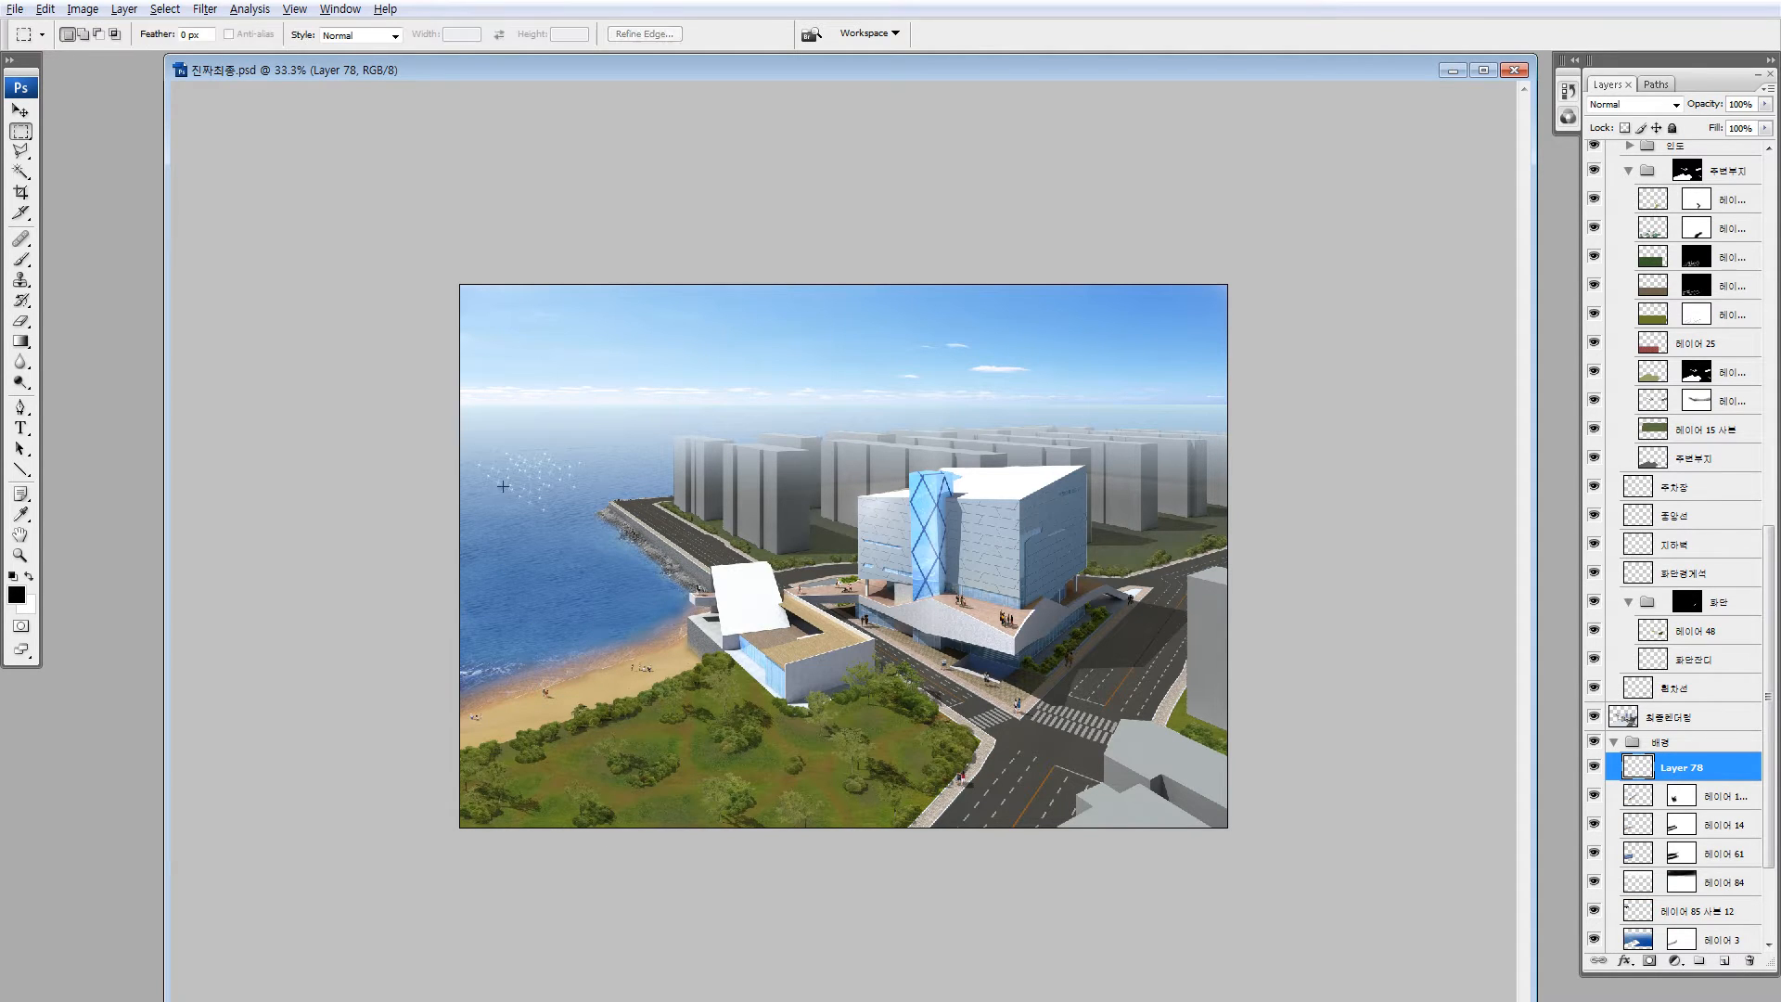
pyautogui.moveTo(452, 396); pyautogui.dragTo(1233, 412)
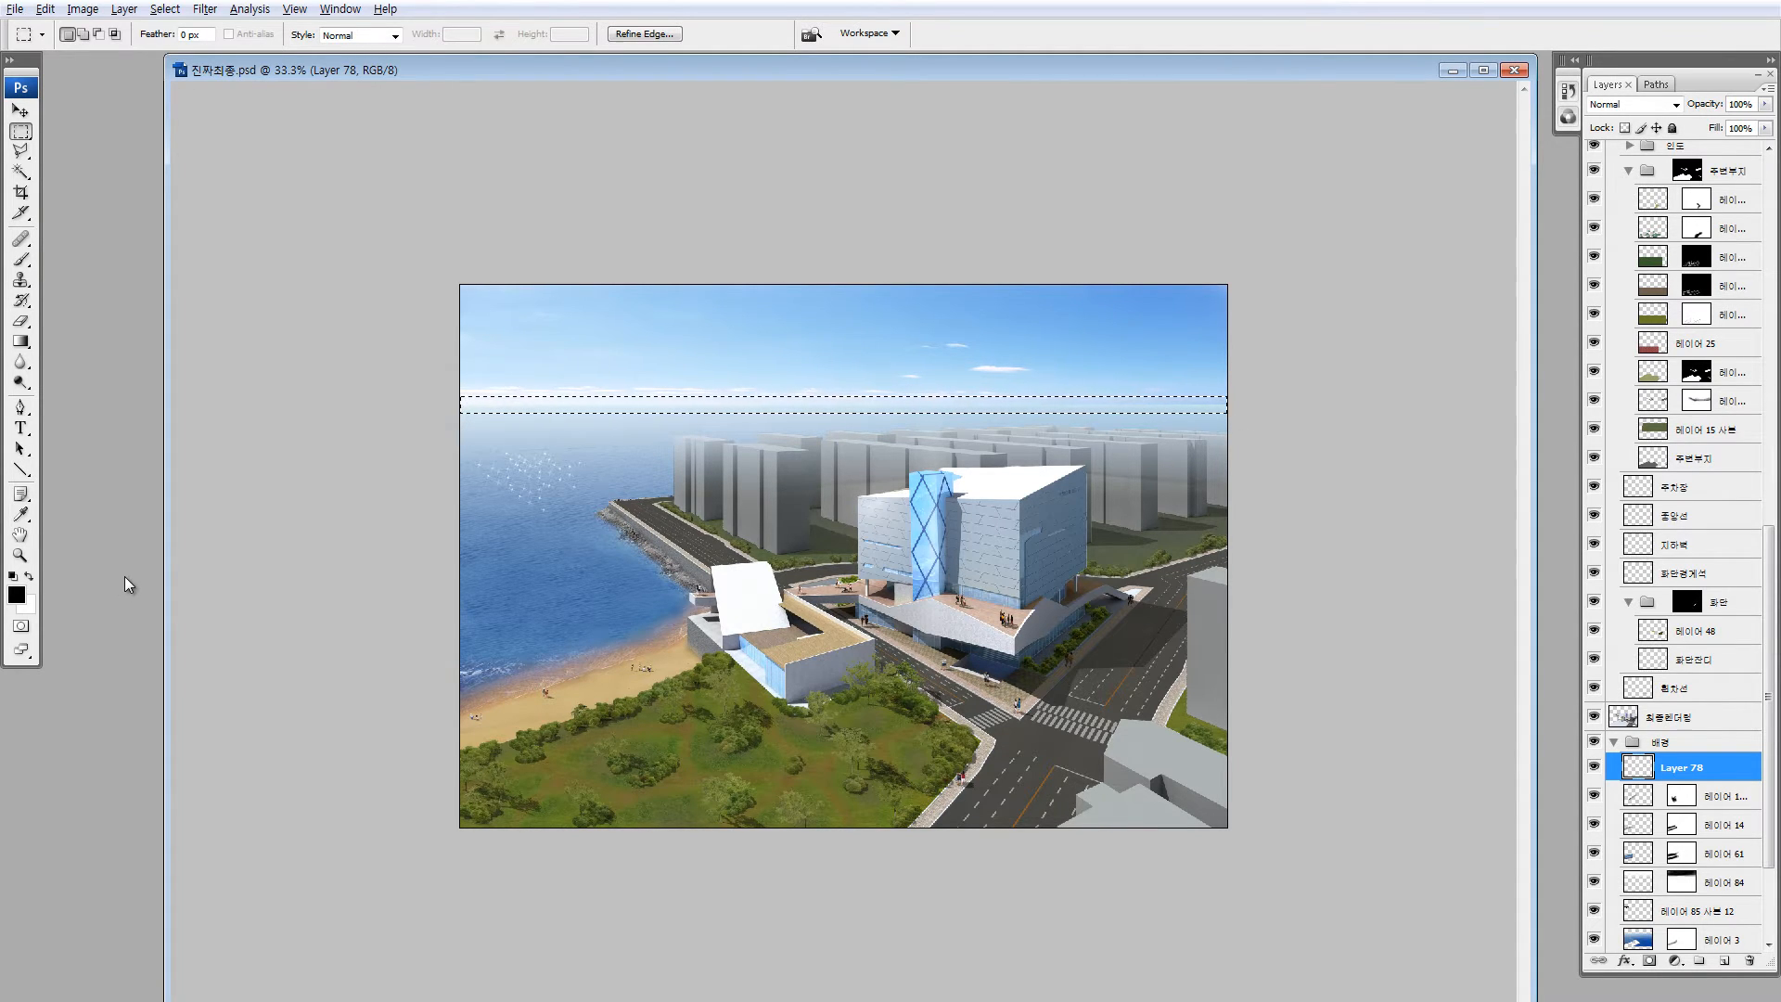
pyautogui.hotkey('ctrl', 'BackSpace')
pyautogui.hotkey('ctrl', 'd')
pyautogui.press('v')
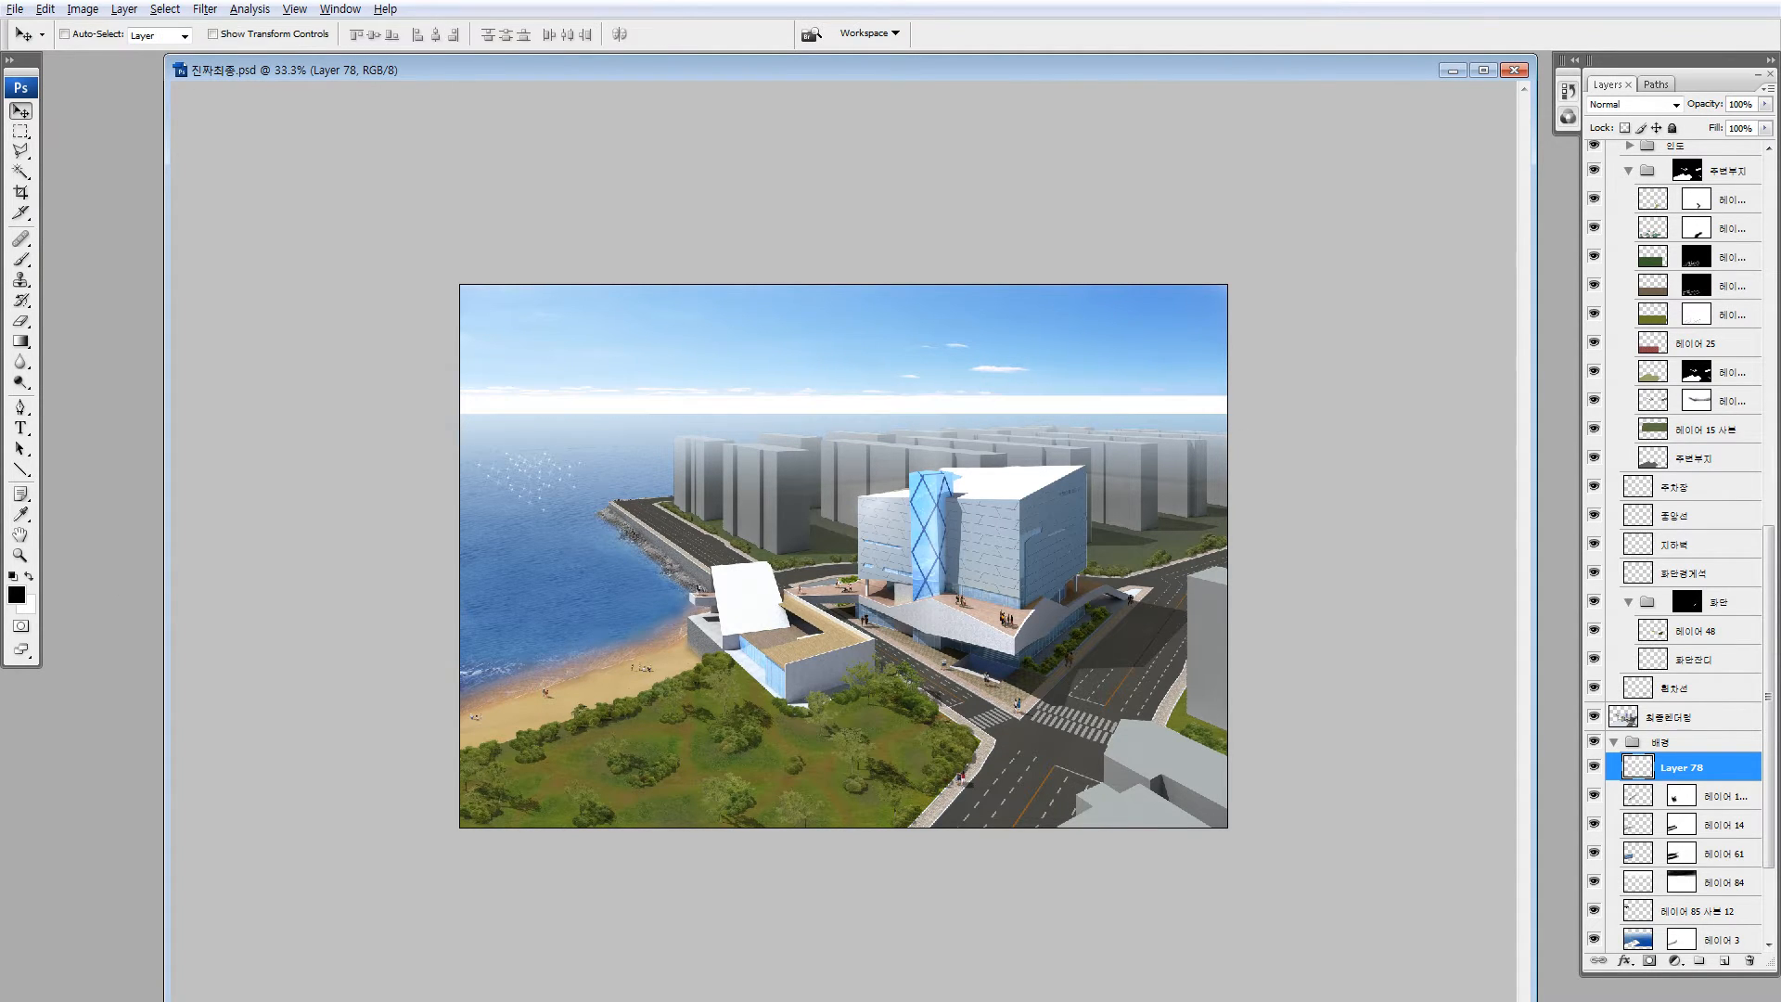
# Apply a Gaussian Blur with a radius of 37.4 pixels to the white horizon strip
pyautogui.click(204, 8)
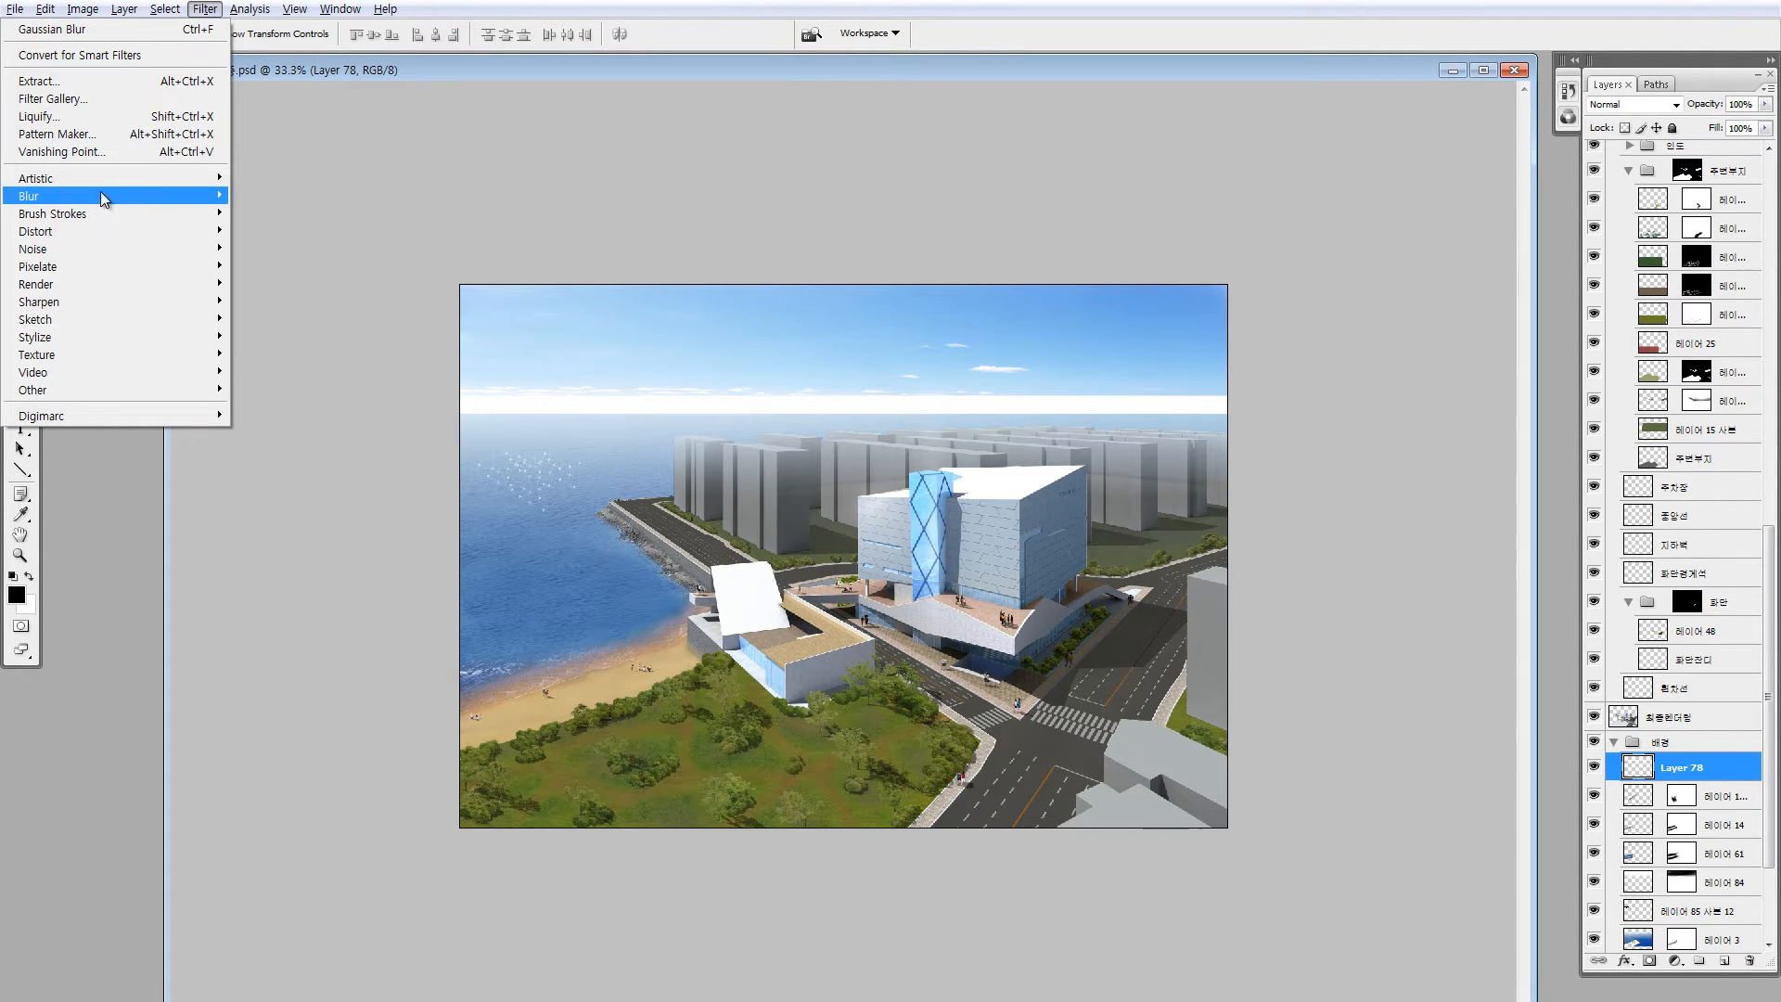
pyautogui.moveTo(104, 196)
pyautogui.click(281, 265)
pyautogui.click(535, 390)
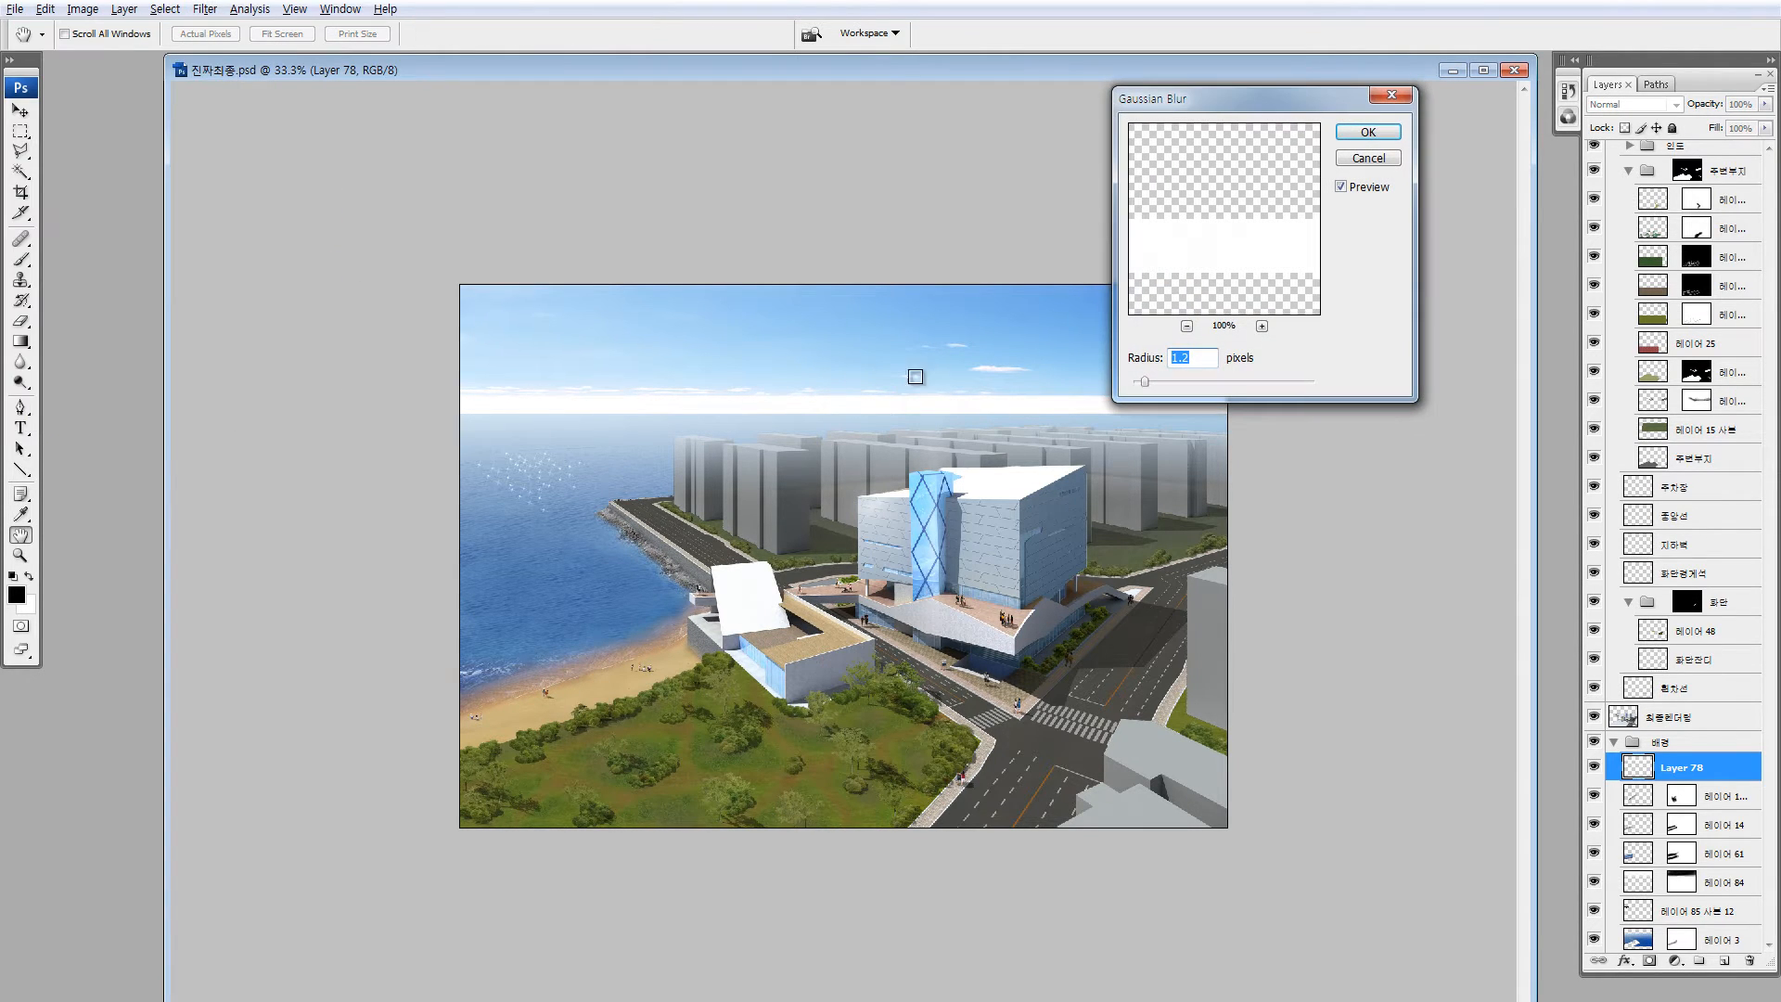
pyautogui.moveTo(1140, 382); pyautogui.dragTo(1227, 383)
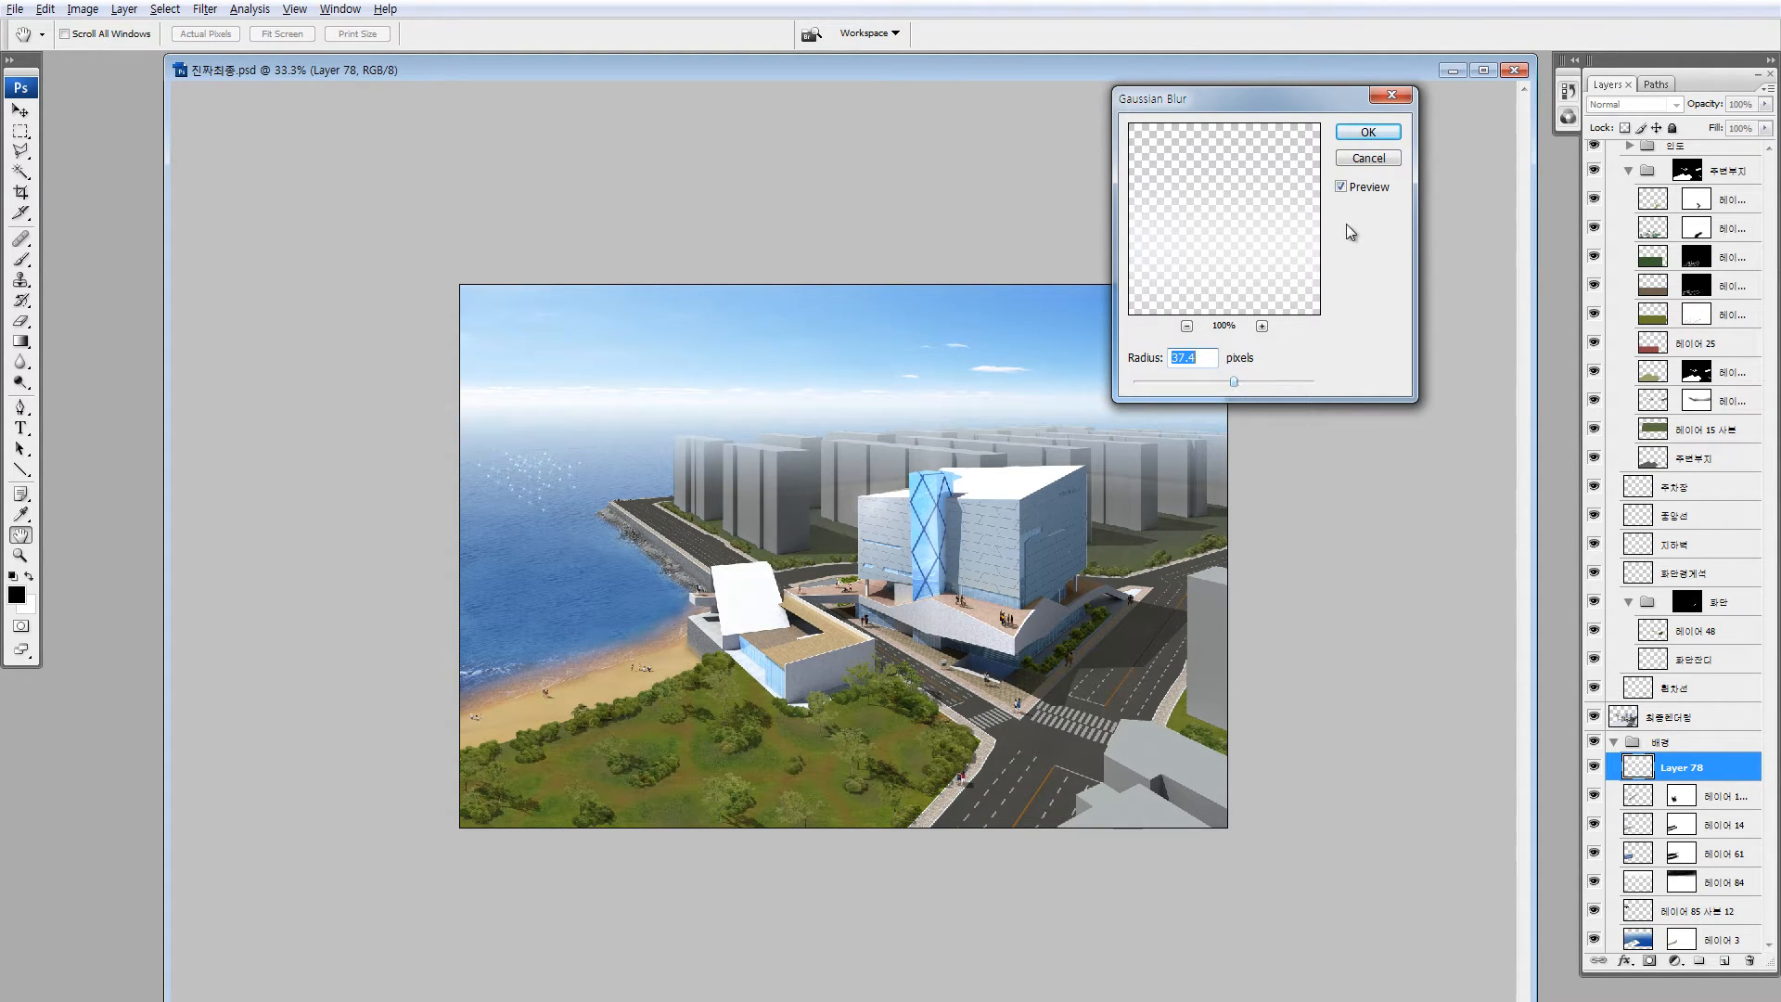
pyautogui.click(1367, 131)
pyautogui.press('v')
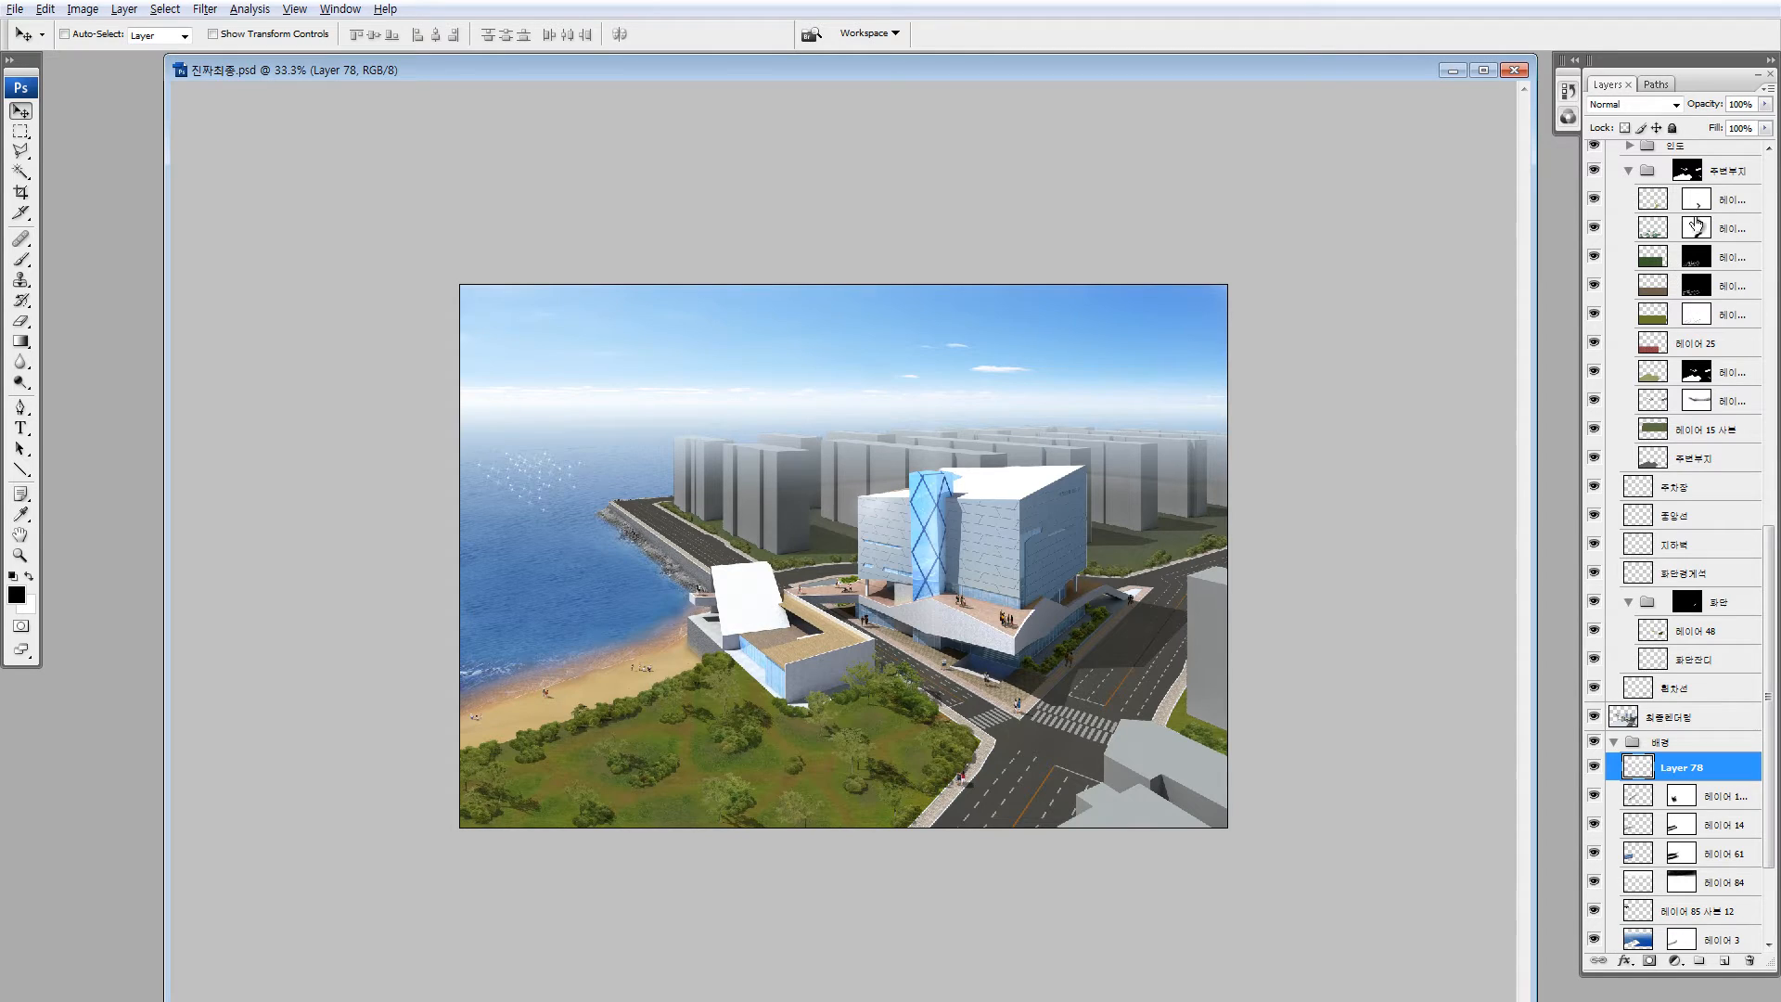
# Reduce the Fill of Layer 78 to 52% and compare the horizon with the haze strip off and on
pyautogui.click(1765, 128)
pyautogui.moveTo(1751, 143); pyautogui.dragTo(1737, 150)
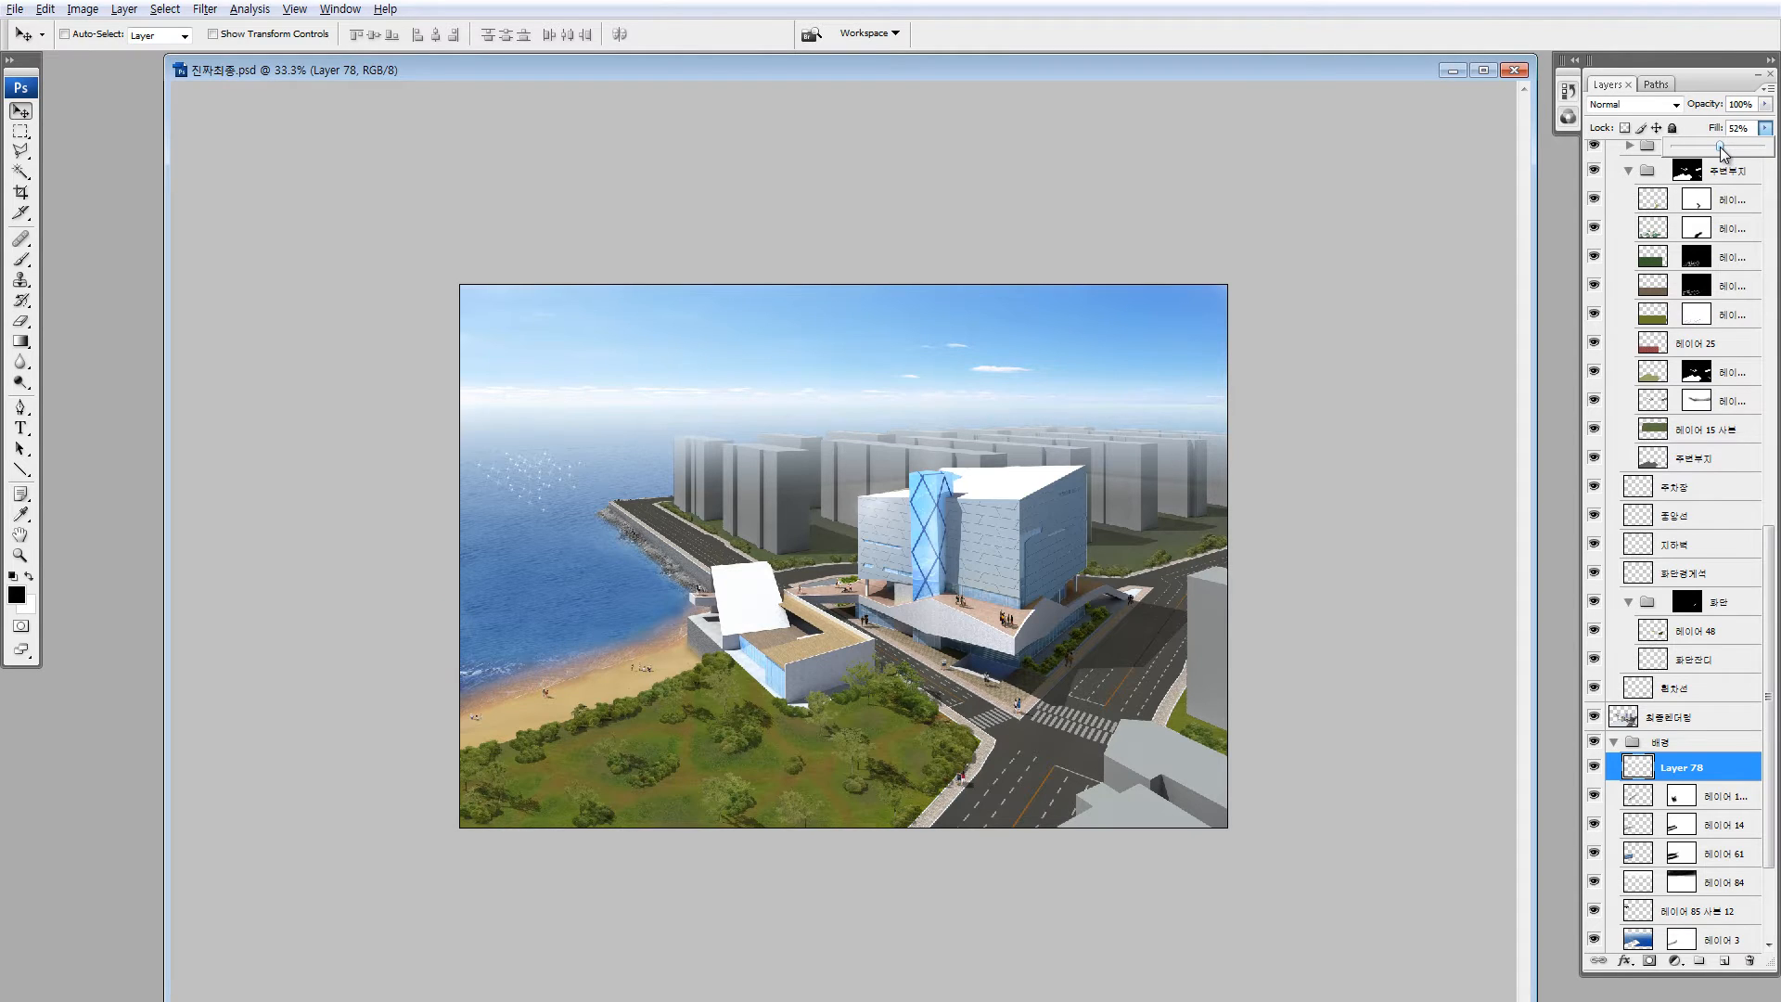
pyautogui.click(1598, 770)
pyautogui.click(1596, 768)
pyautogui.click(1595, 768)
# Find the sky photo layer 레이어 64 in the 배경 group, view it on its own and restore the other layers
pyautogui.press('z')
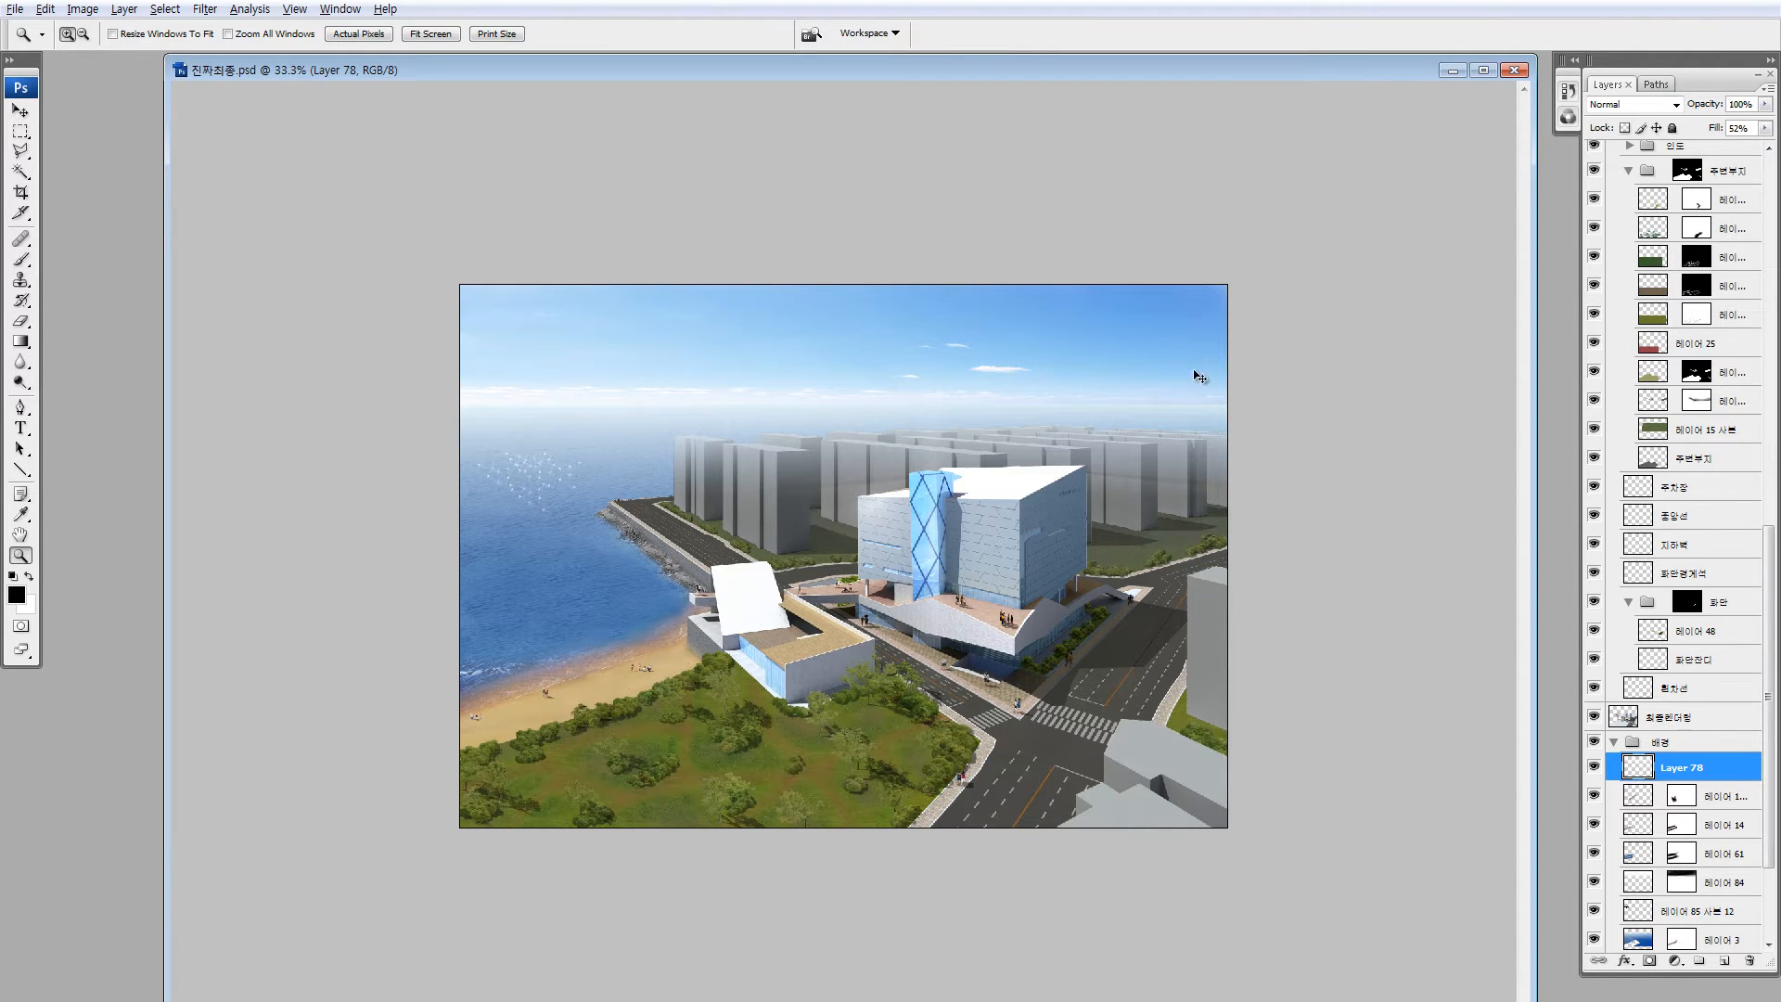
pyautogui.press('v')
pyautogui.keyDown('ctrl'); pyautogui.click(1204, 291); pyautogui.keyUp('ctrl')
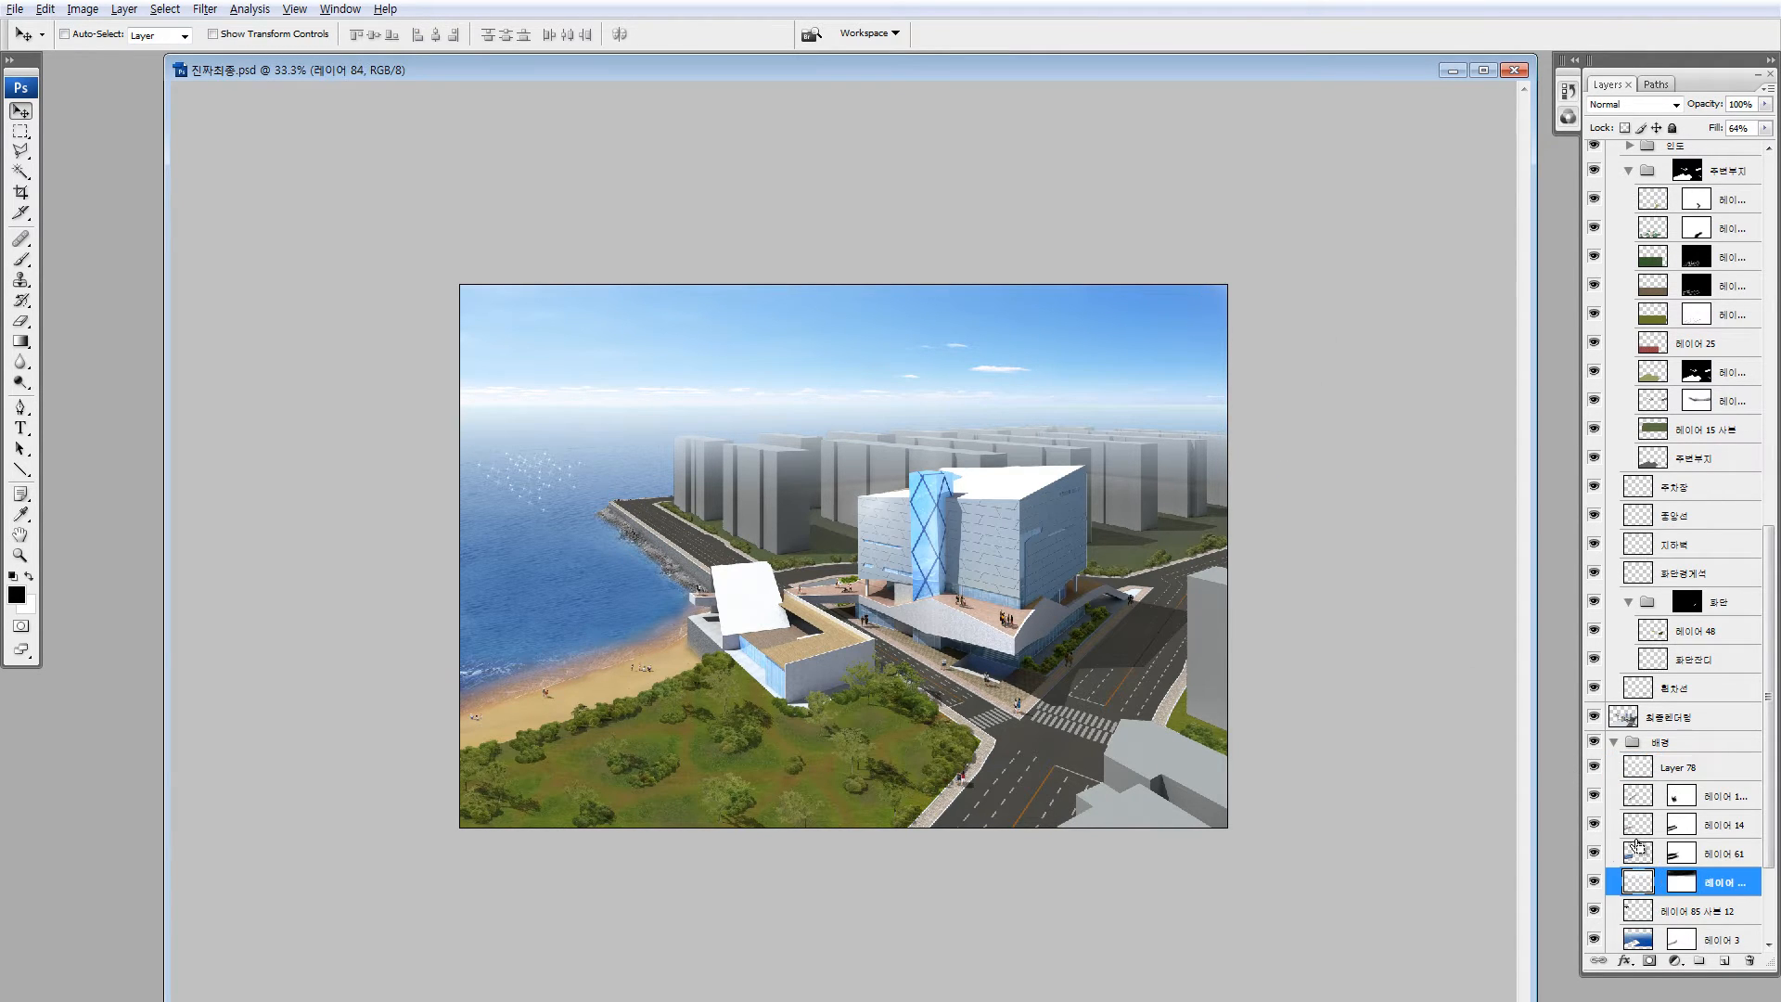
pyautogui.scroll(-3, 1635, 937)
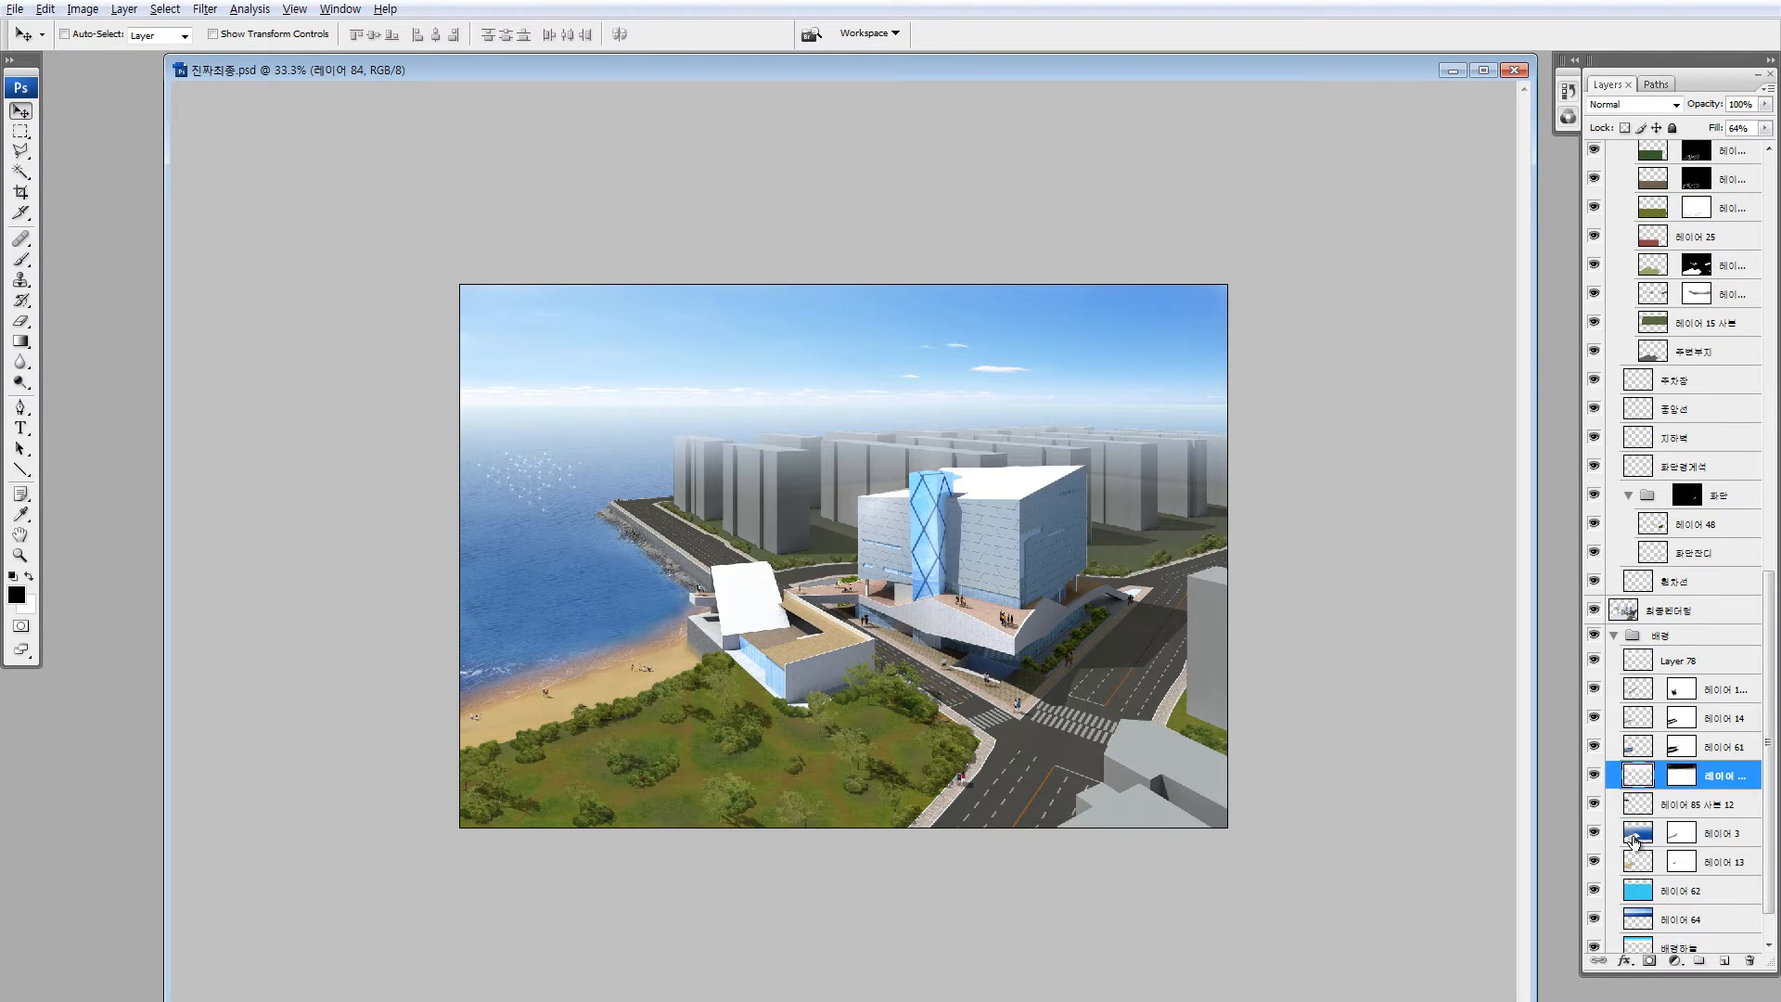
pyautogui.click(1634, 840)
pyautogui.click(1637, 923)
pyautogui.keyDown('alt'); pyautogui.click(1597, 923); pyautogui.keyUp('alt')
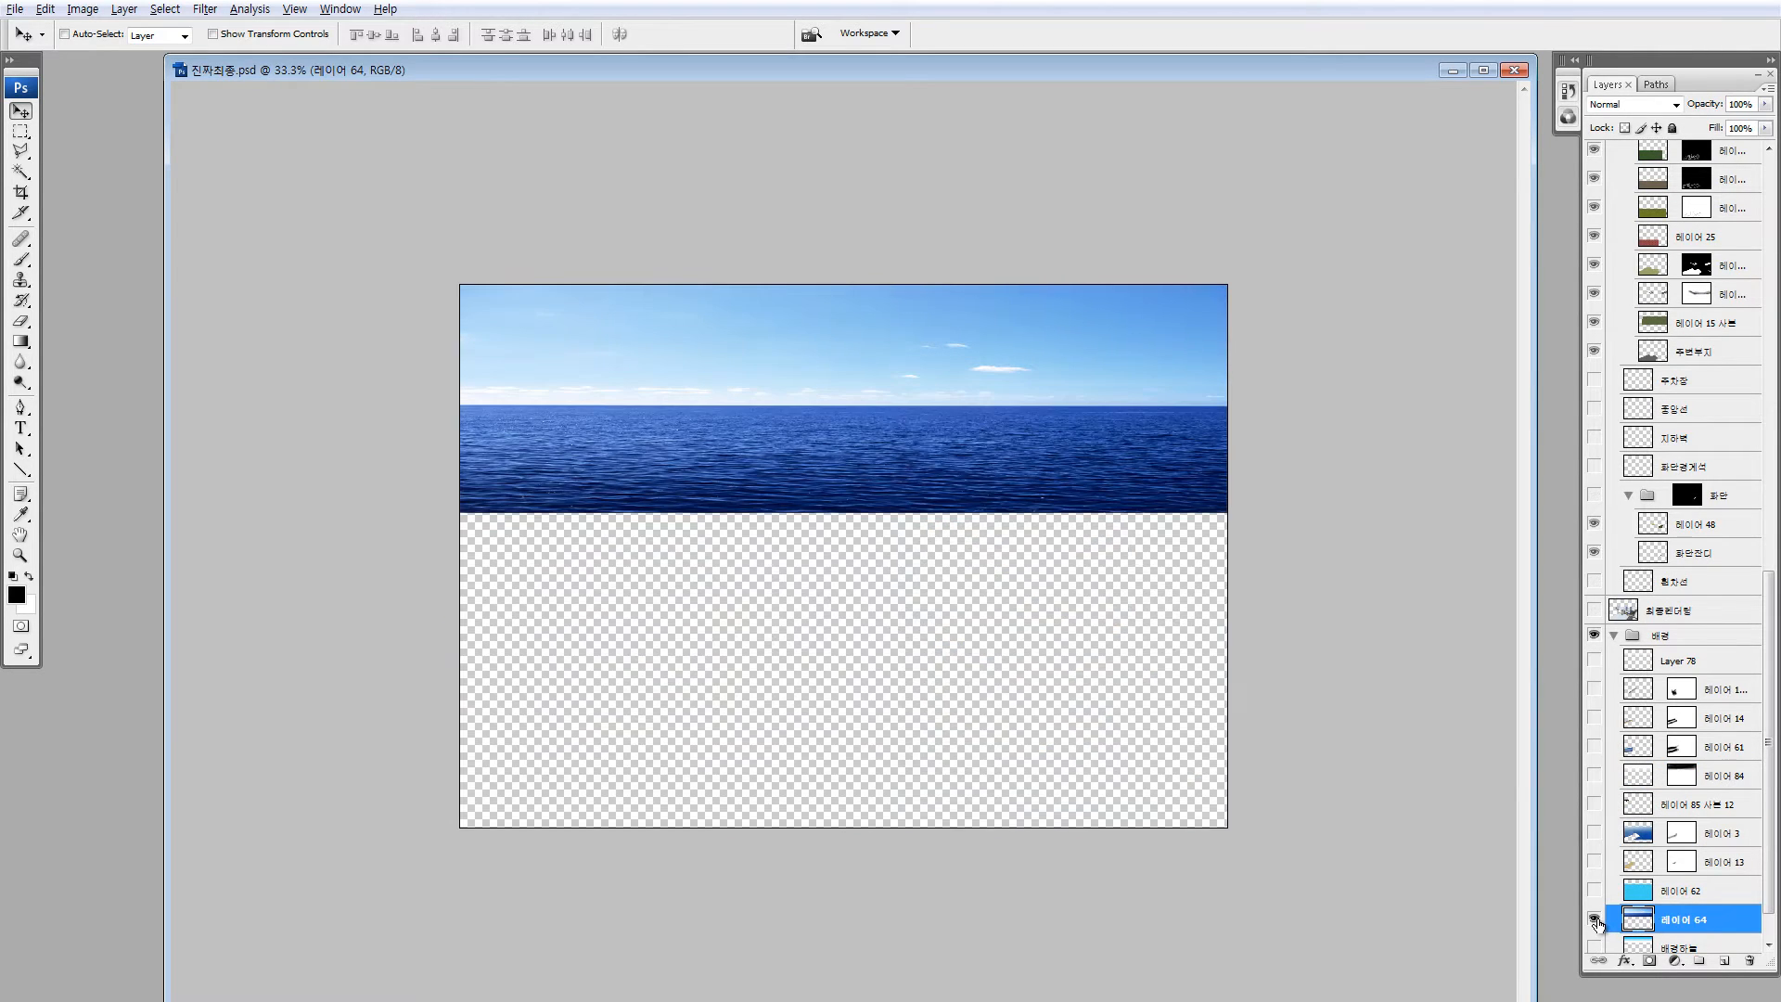
pyautogui.keyDown('alt'); pyautogui.click(1597, 923); pyautogui.keyUp('alt')
# On 레이어 64, make a gradient Quick Mask selection covering everything below the horizon and fading out into the lower sky
pyautogui.press('q')
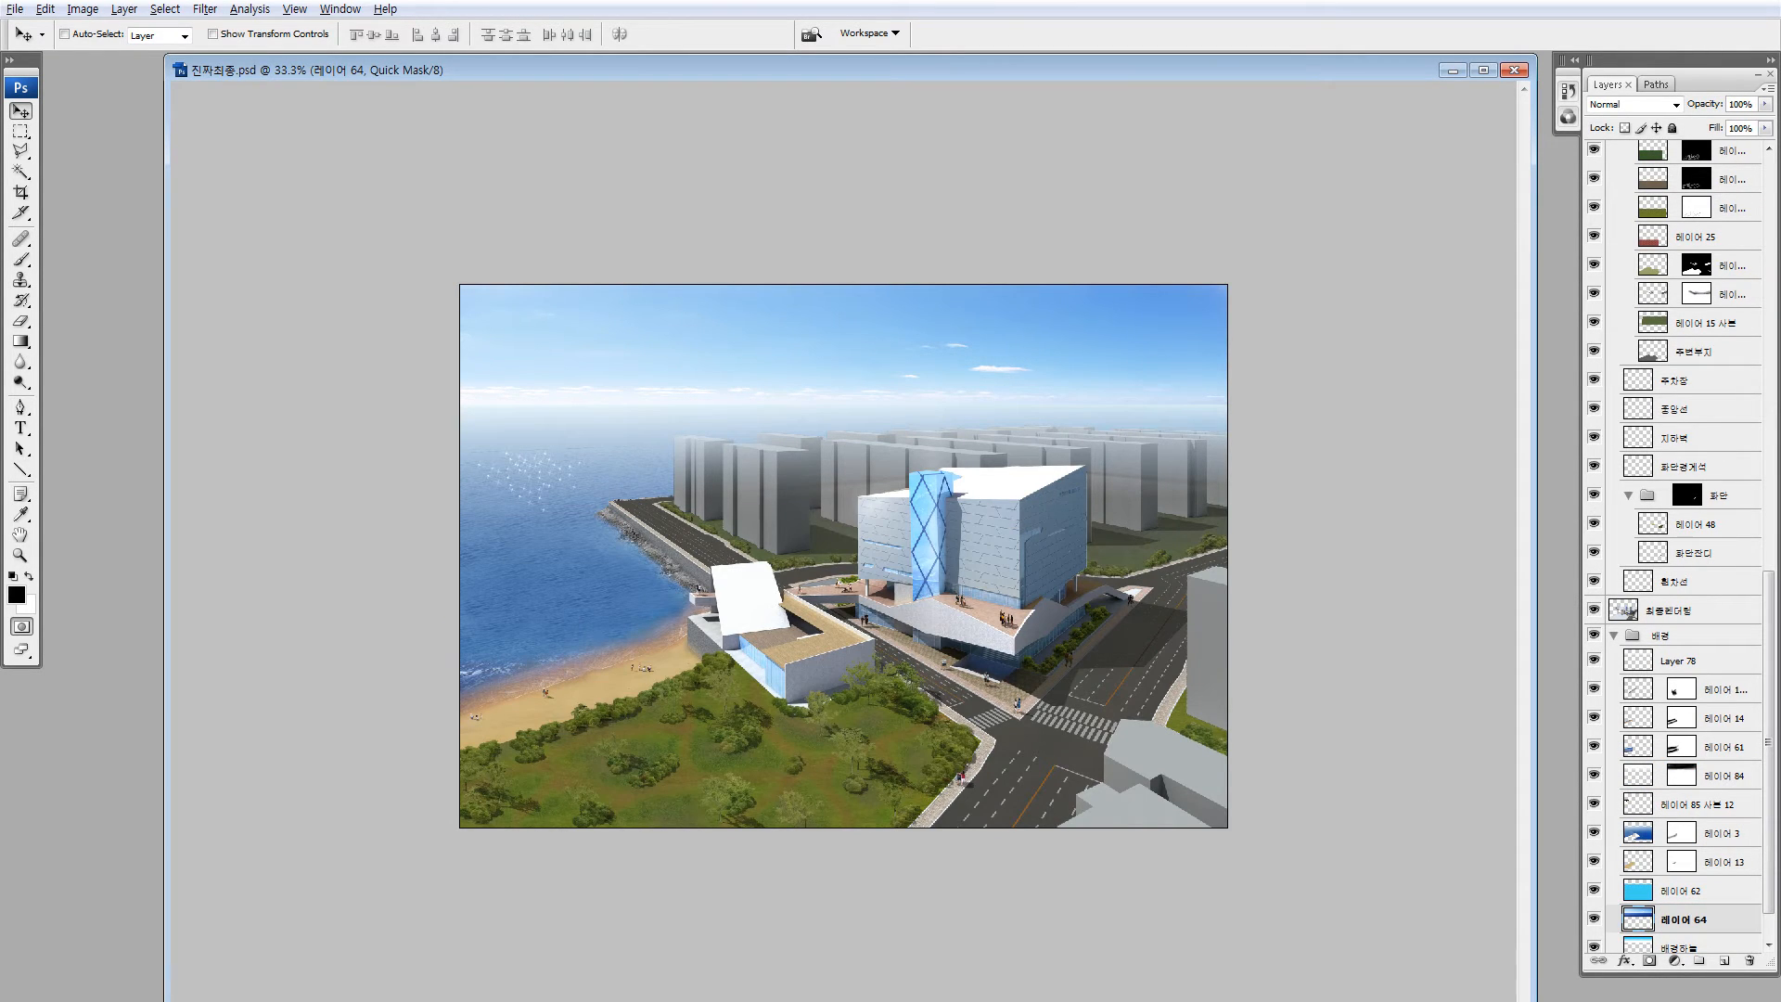
pyautogui.press('g')
pyautogui.moveTo(1196, 723); pyautogui.dragTo(1135, 373)
pyautogui.press('q')
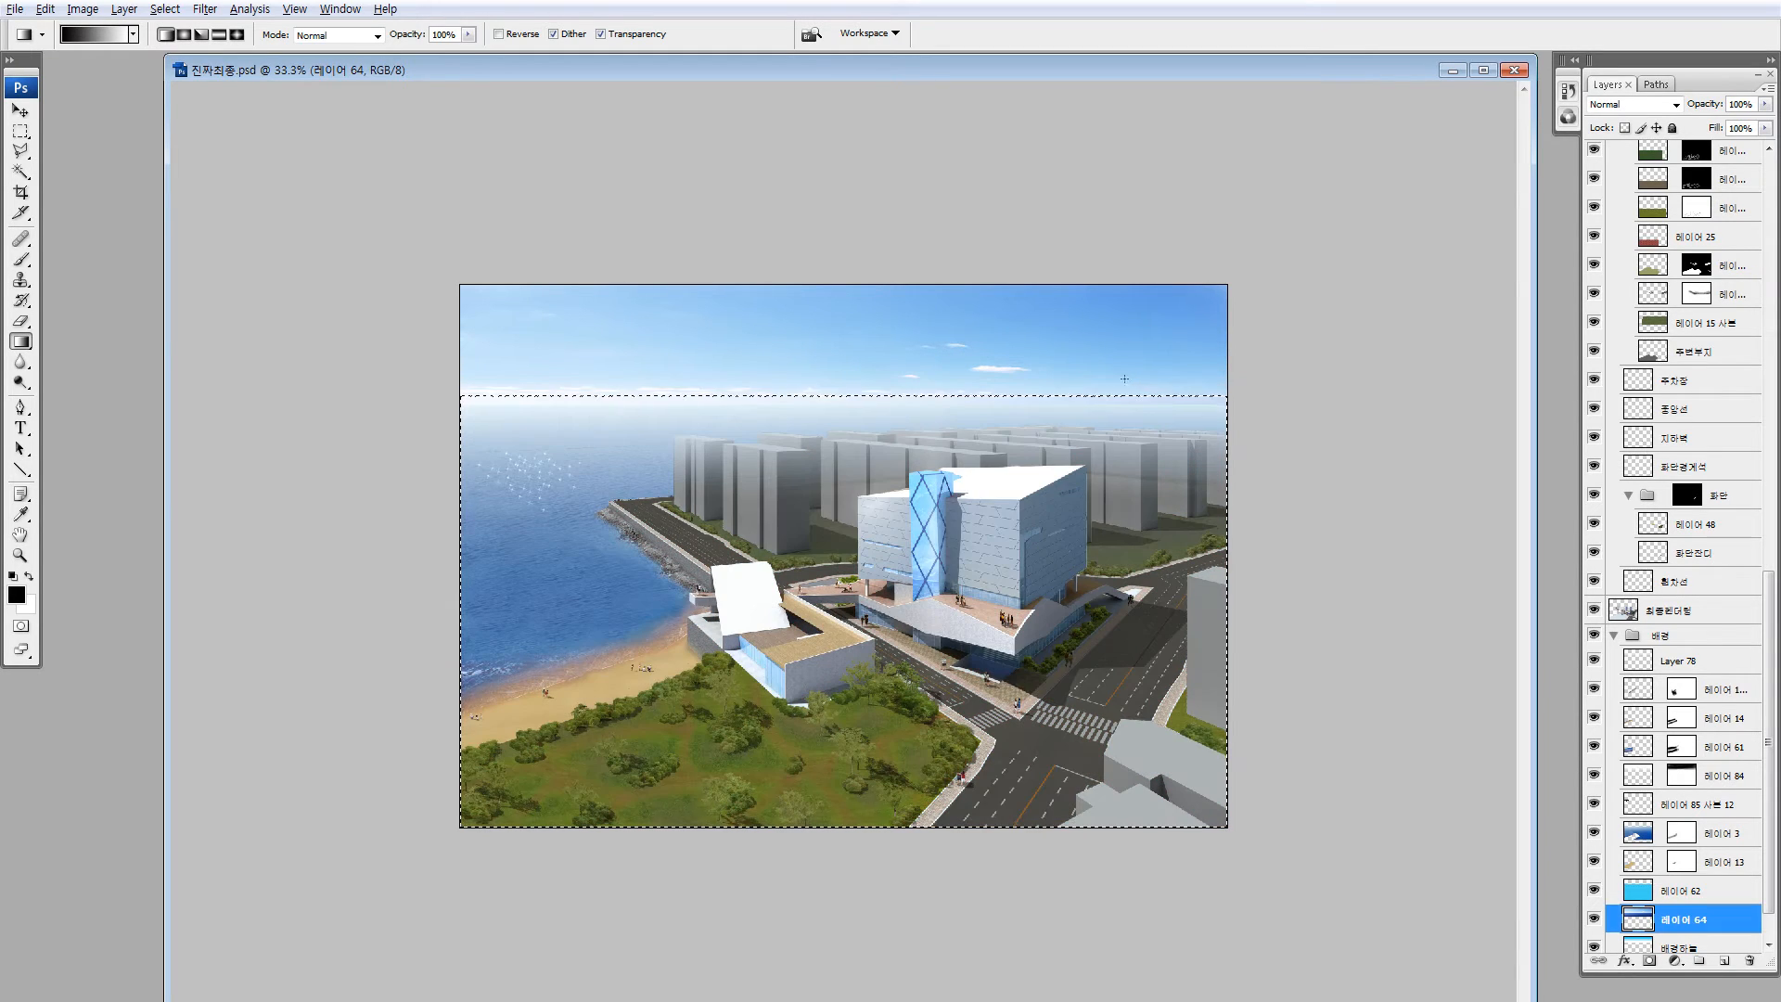
# Reopen the Quick Mask, skew it vertically by -1.9° so its left side sits lower, and convert it back to a selection
pyautogui.press('q')
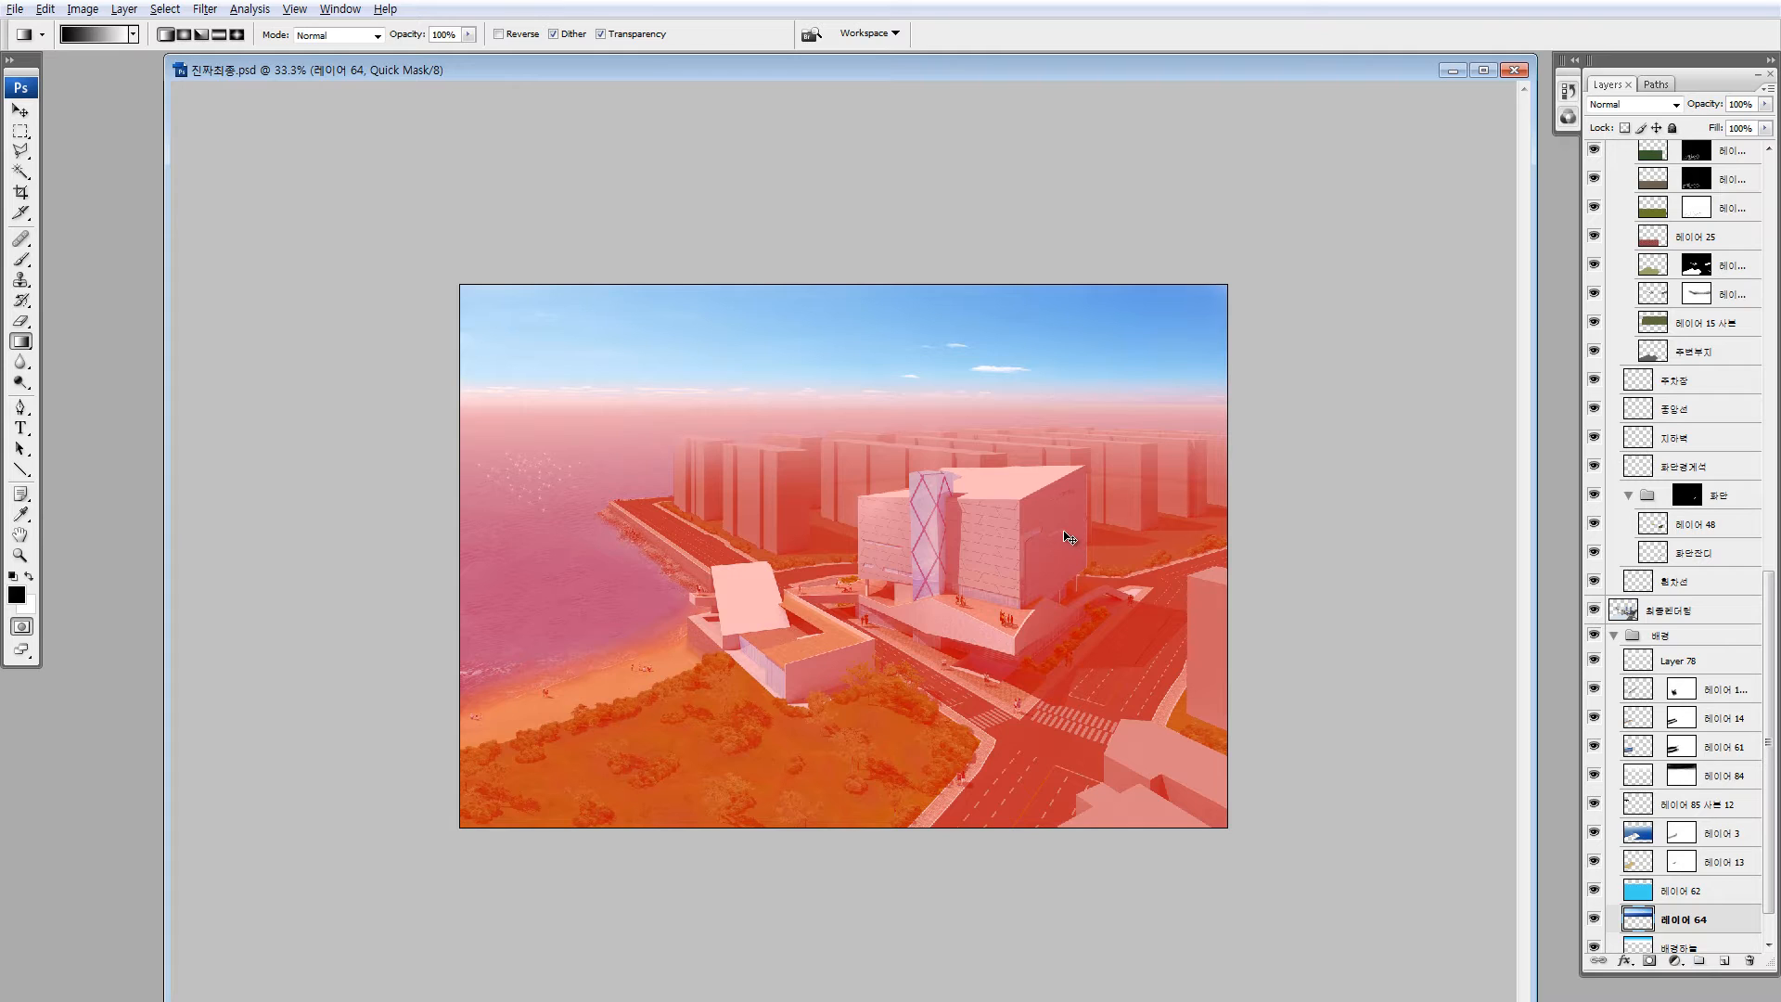
pyautogui.hotkey('ctrl', 't')
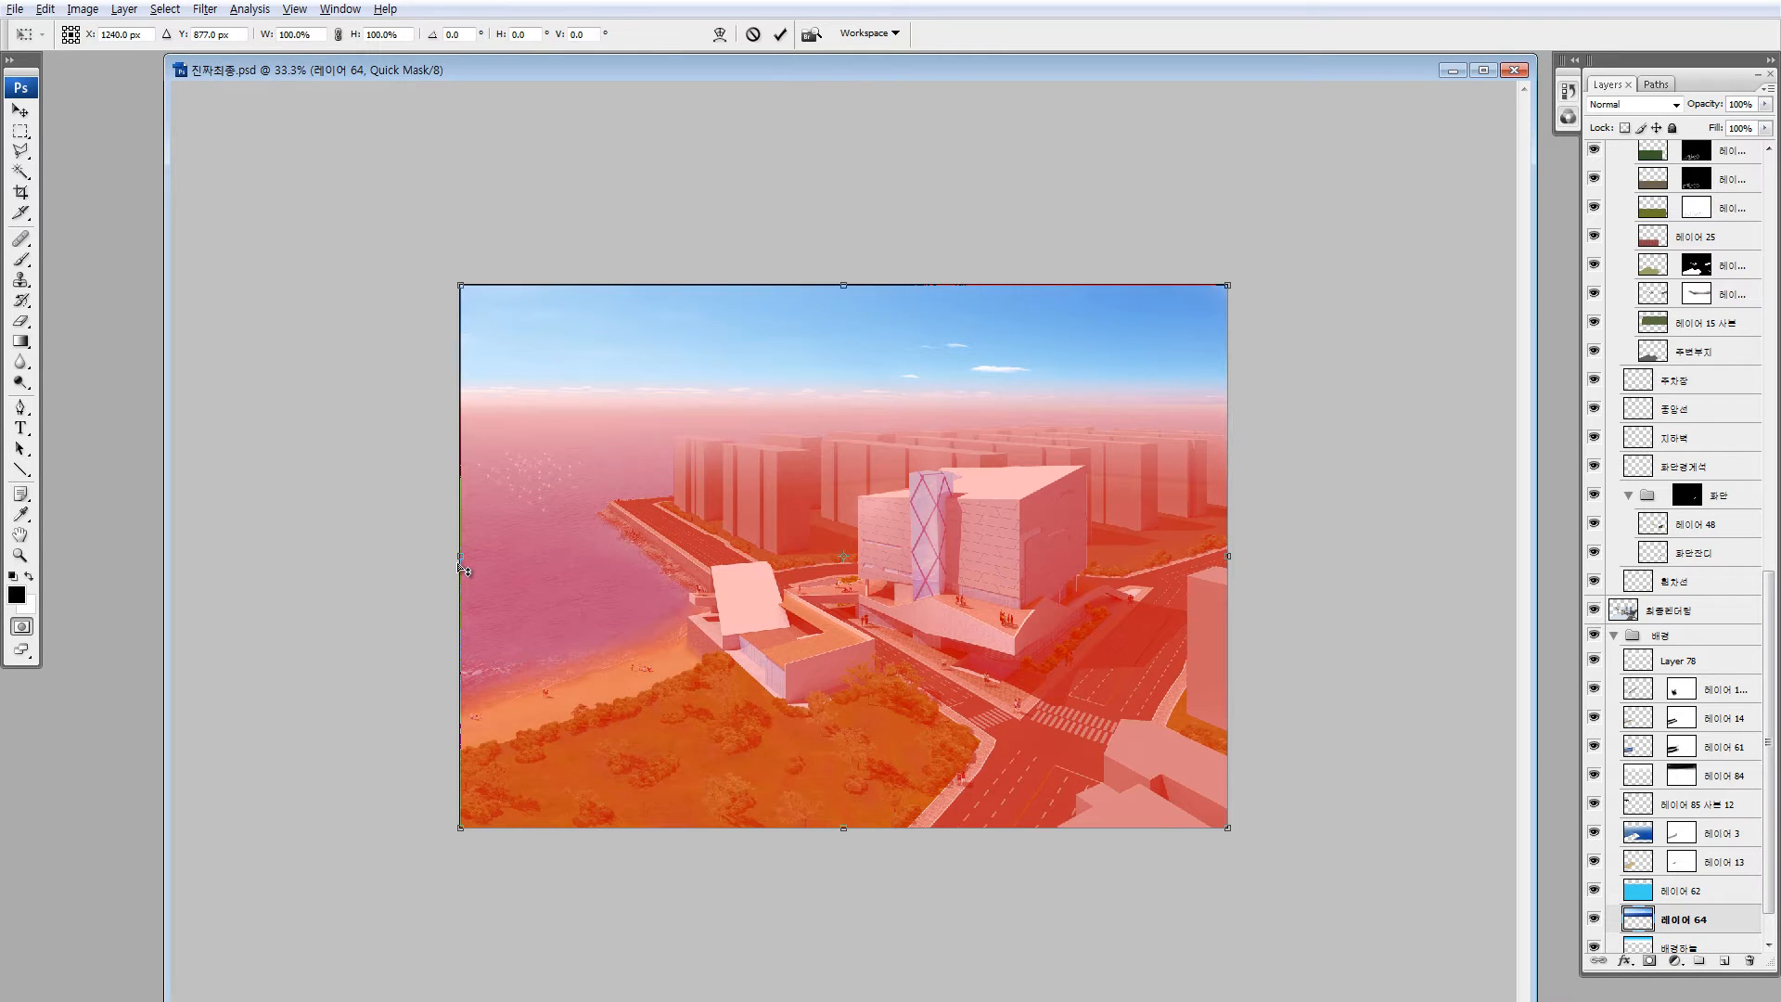
pyautogui.moveTo(462, 580); pyautogui.dragTo(462, 604)
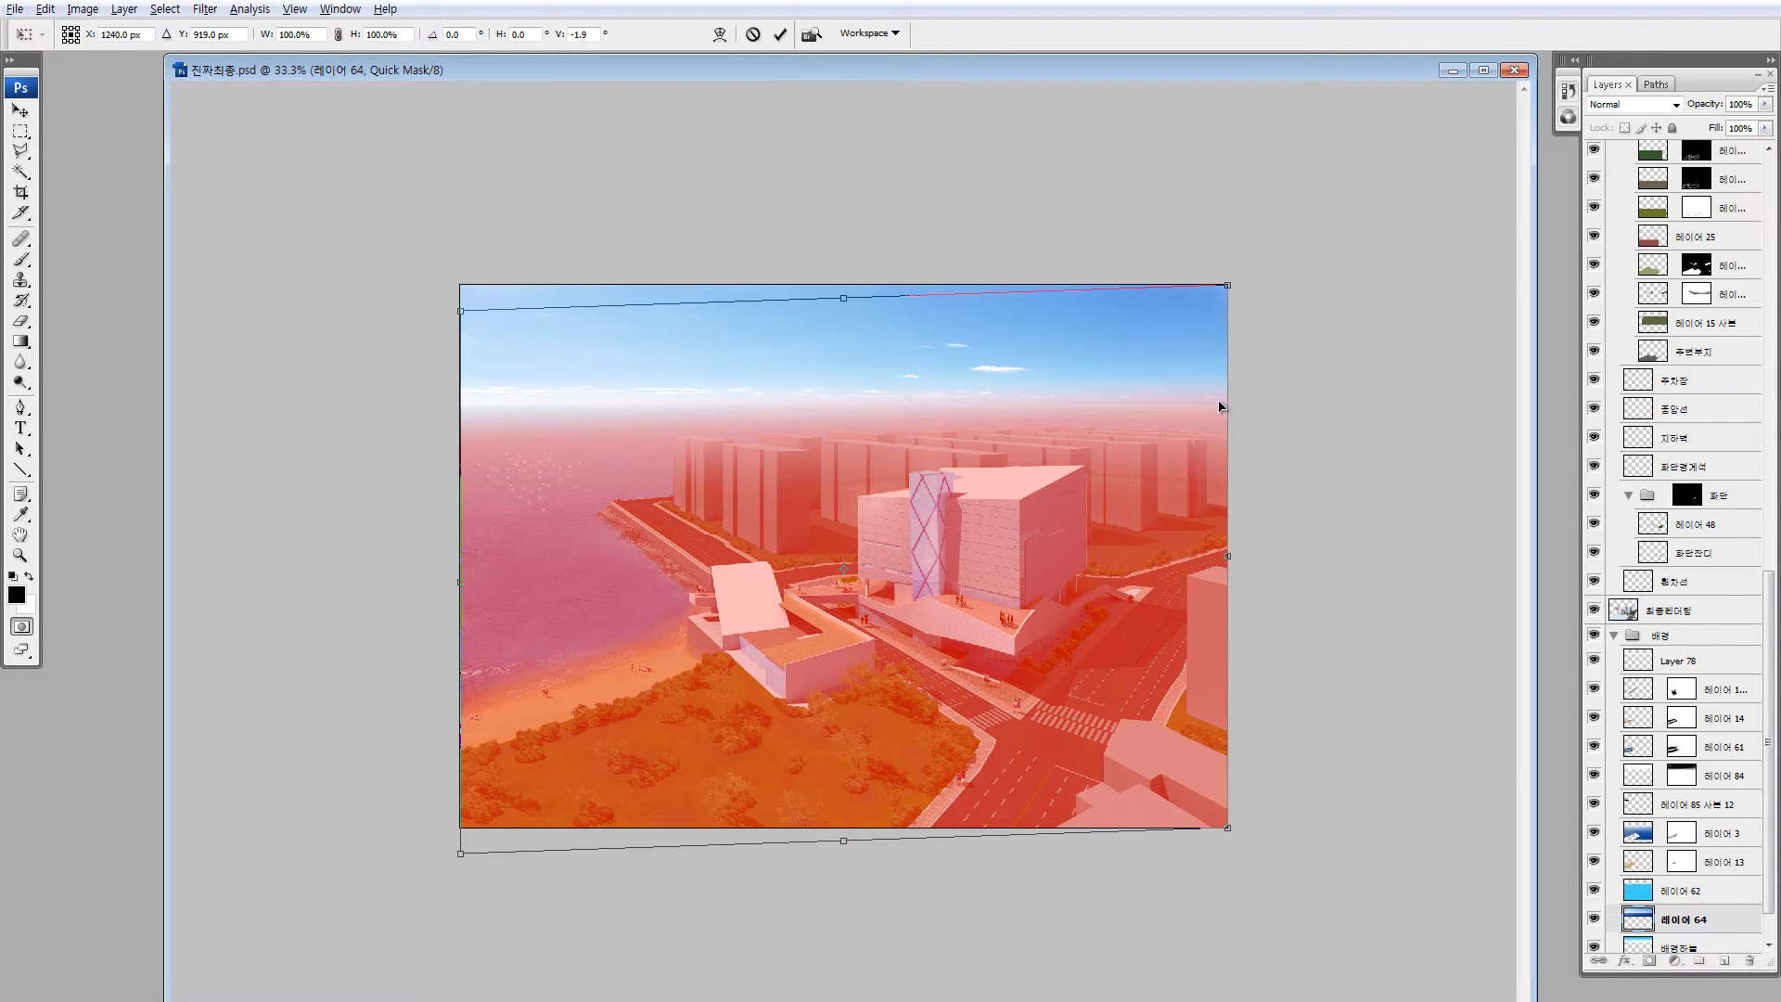
pyautogui.press('g')
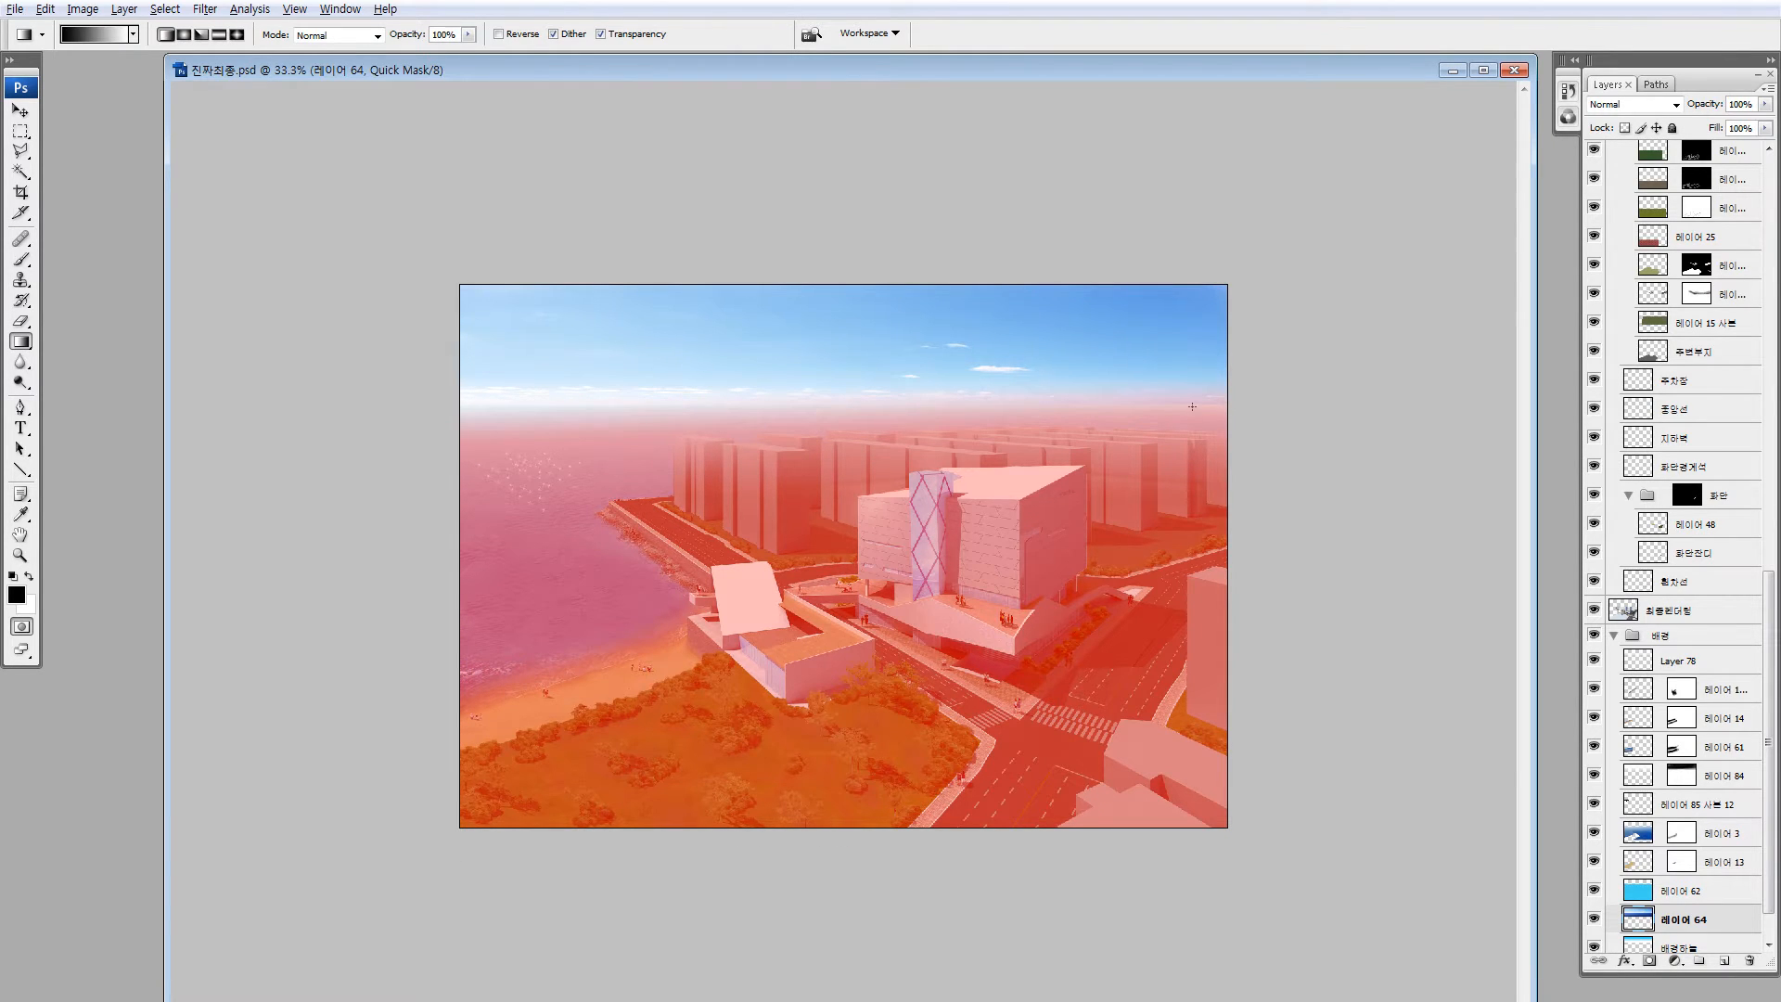
pyautogui.press('q')
pyautogui.press('i')
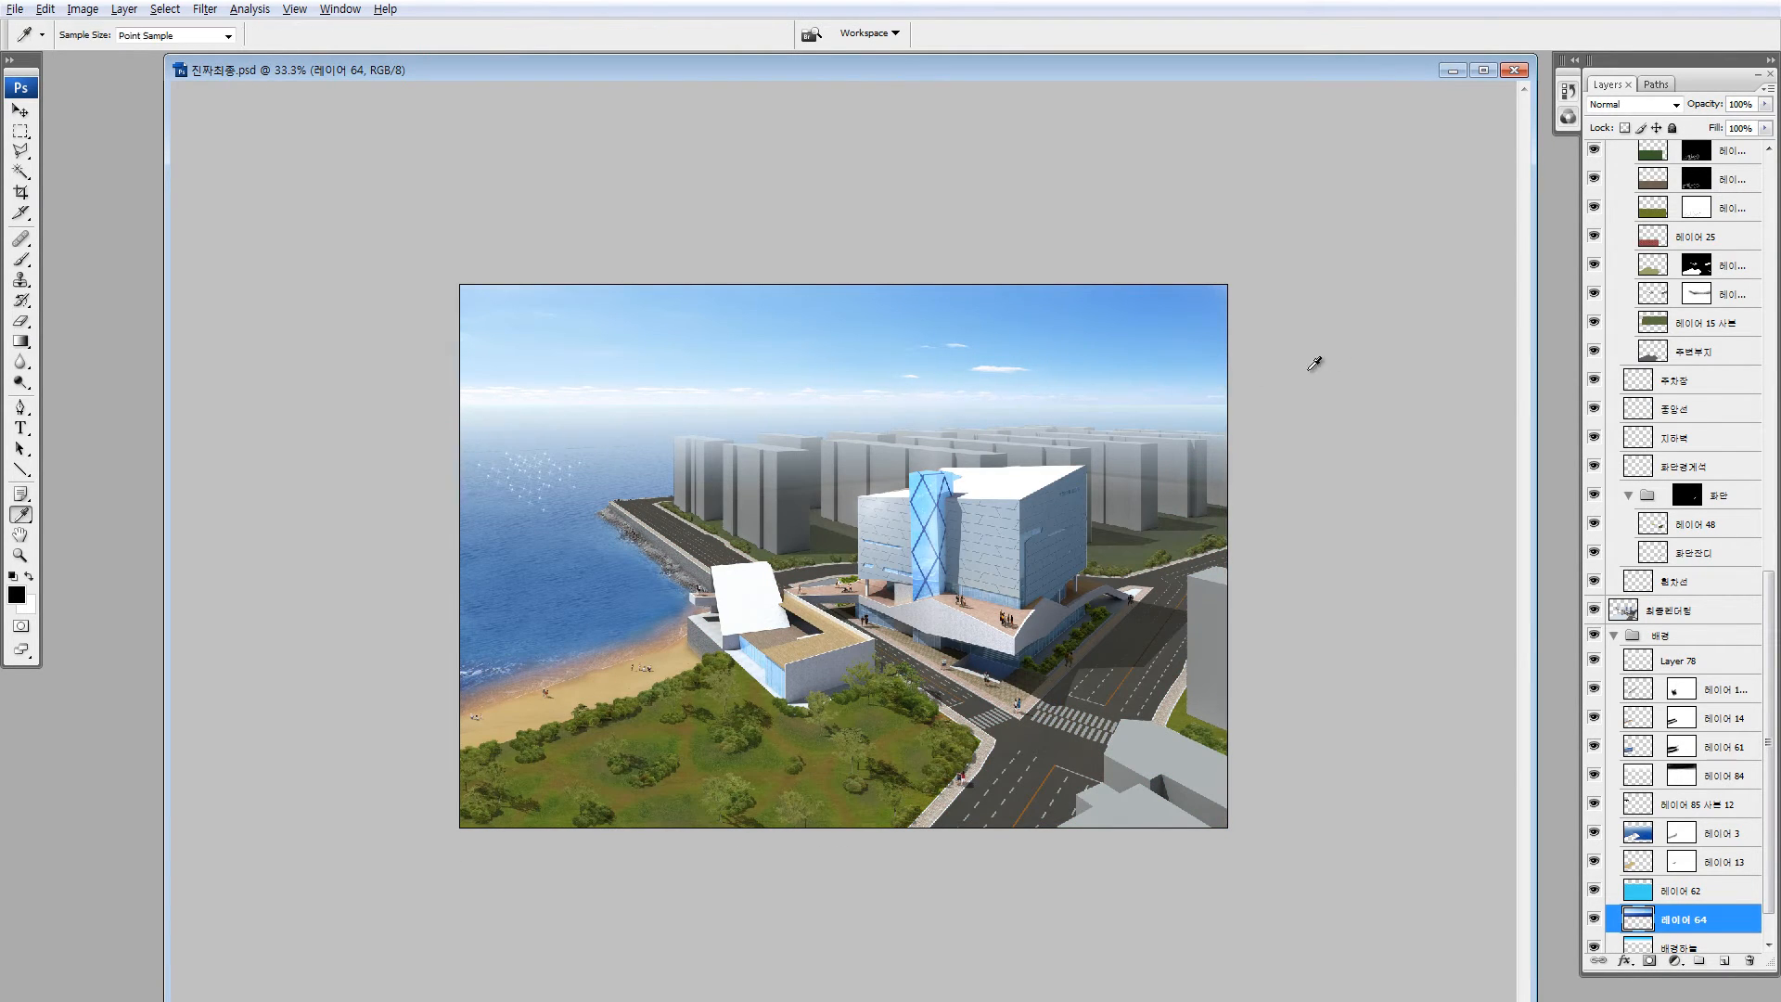
# Lighten the selected horizon area of 레이어 64 with Hue/Saturation, setting Lightness to +66
pyautogui.hotkey('ctrl', 'u')
pyautogui.moveTo(1474, 551); pyautogui.dragTo(1536, 550)
pyautogui.click(1662, 409)
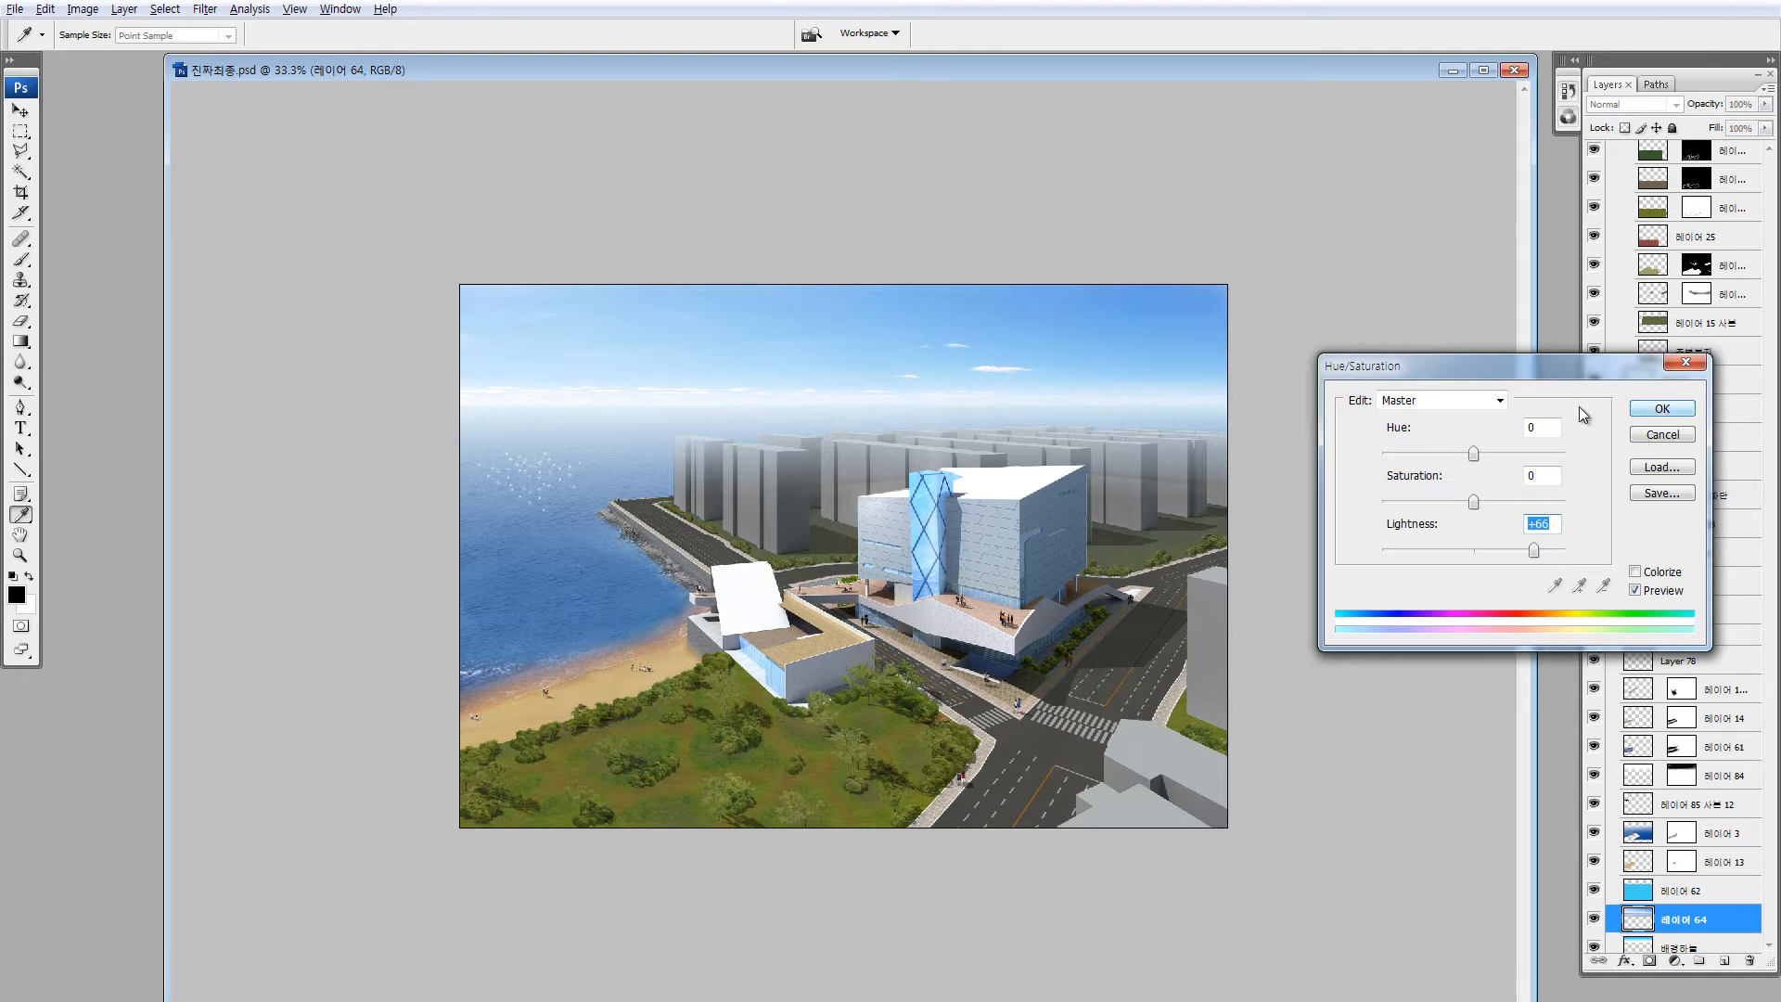
pyautogui.press('z')
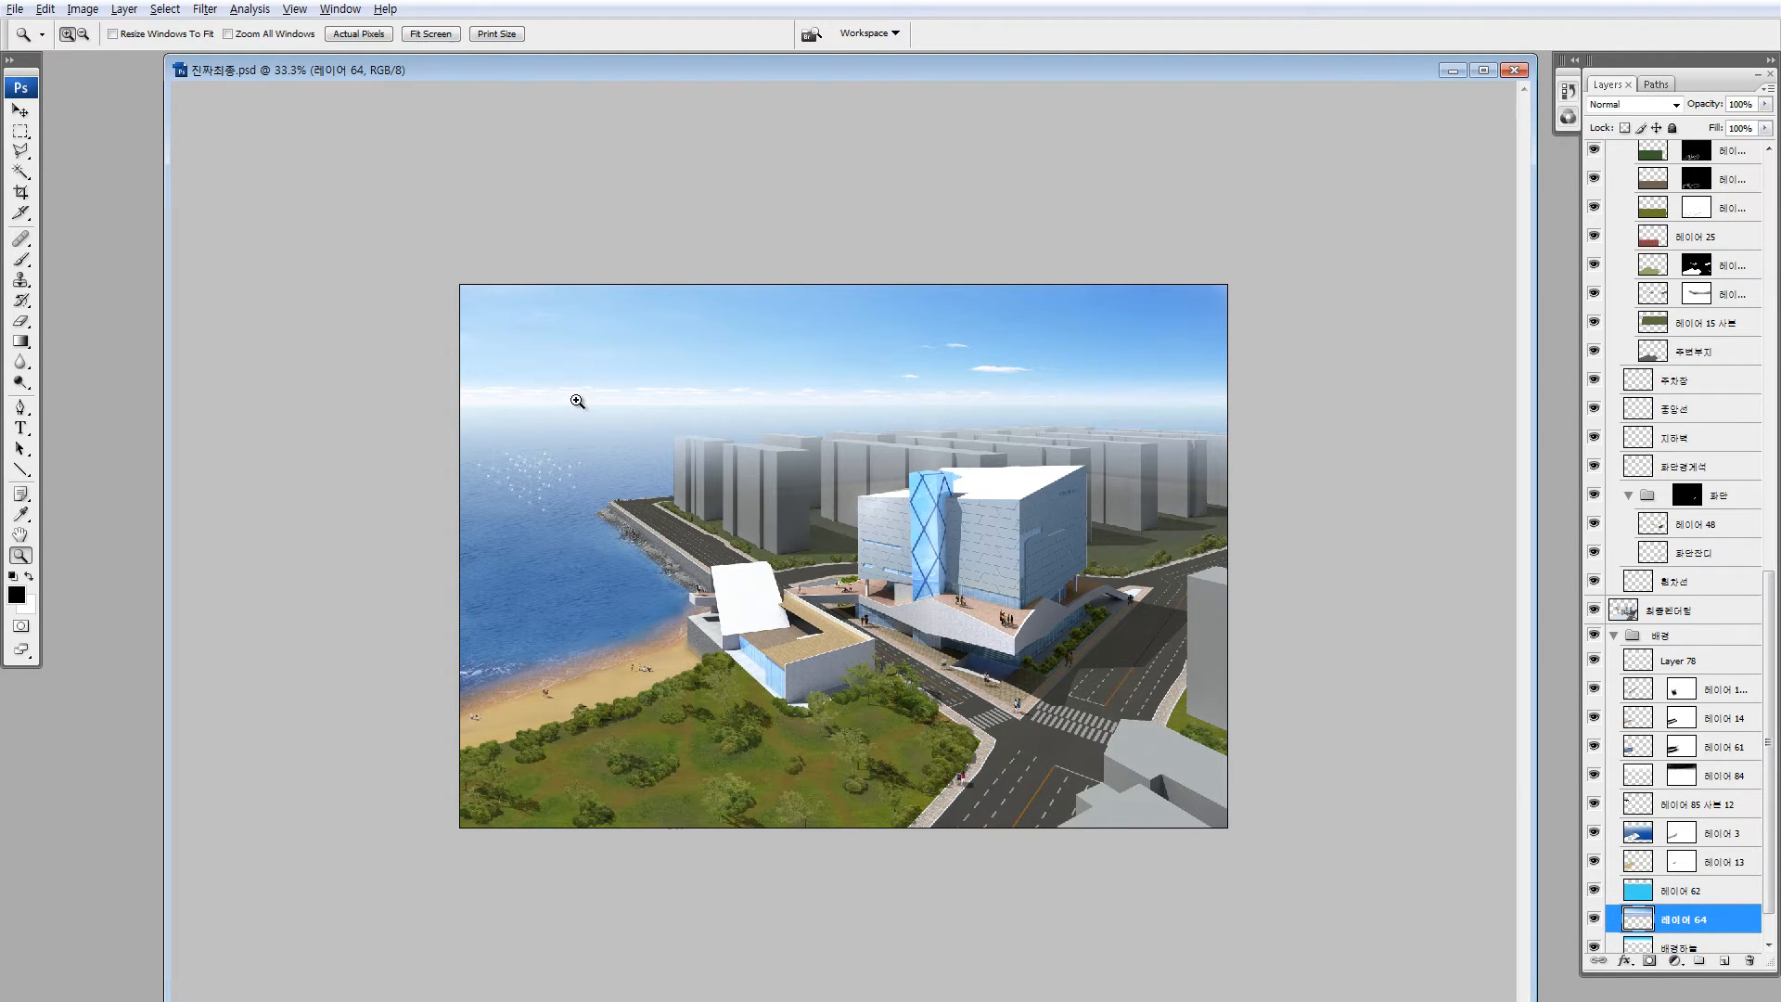
# Collapse the 배경, 주변부지 and 그룹 1 layer groups
pyautogui.click(1617, 636)
pyautogui.click(1629, 328)
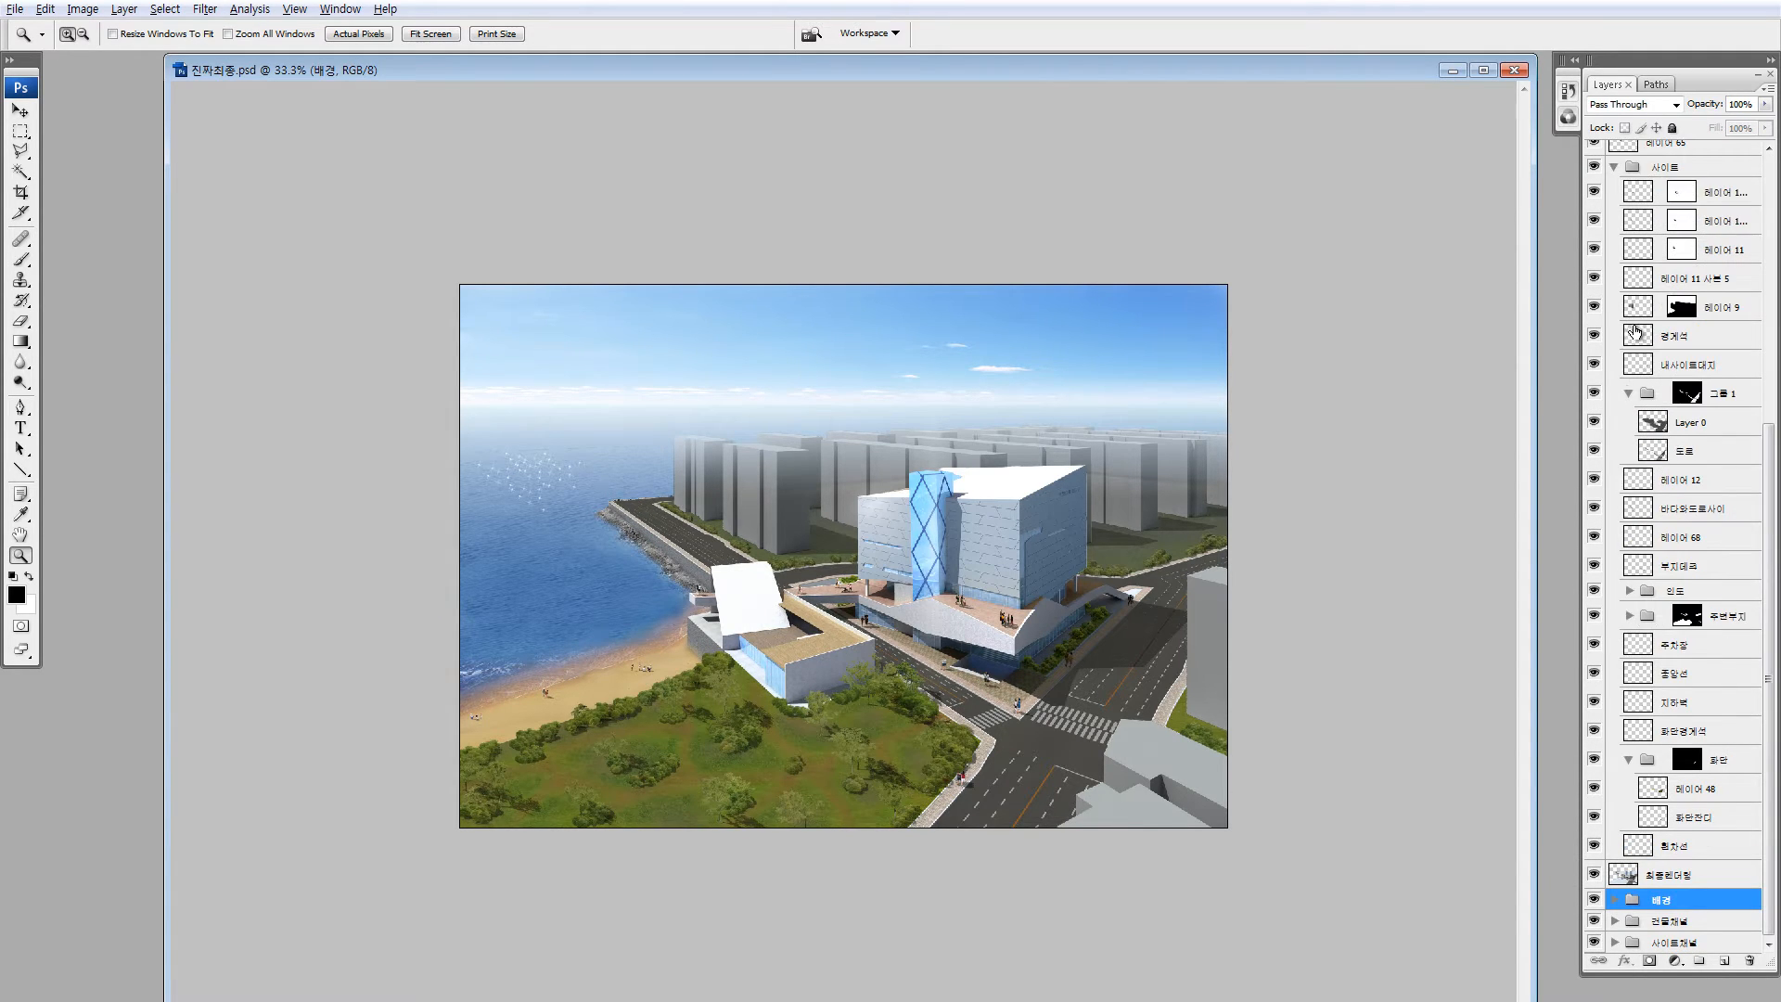
pyautogui.click(1625, 394)
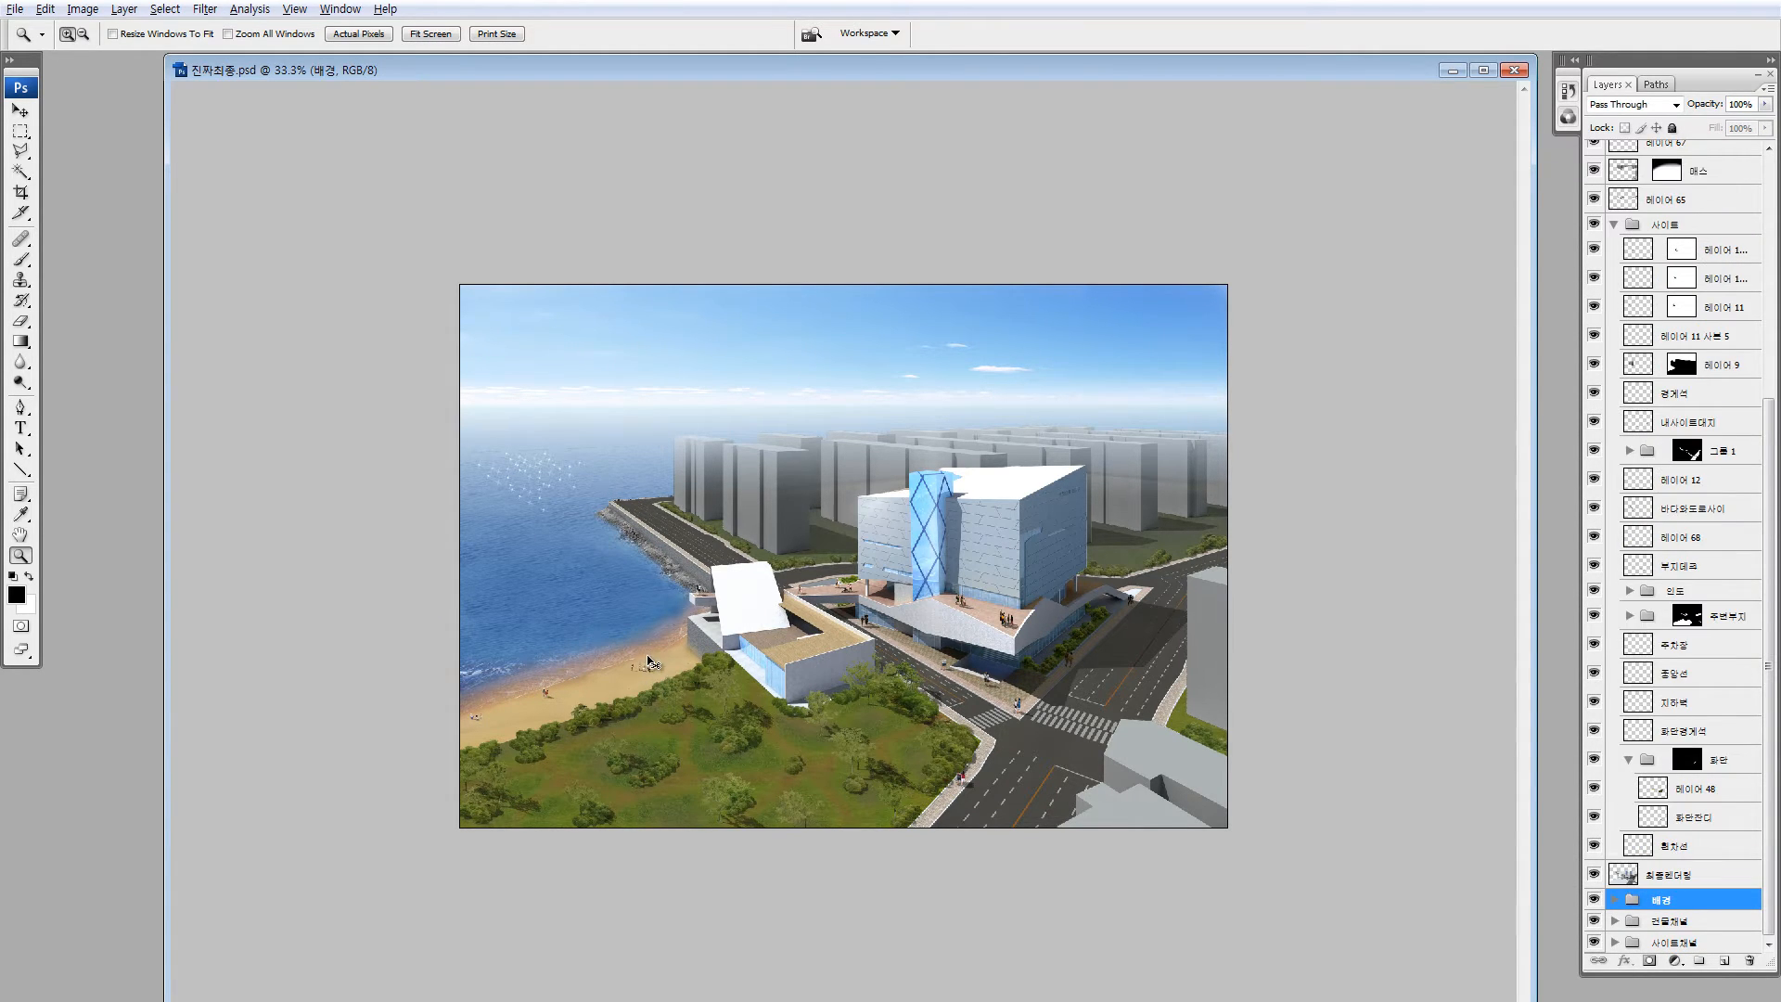
# Pick the sea layer 레이어 3 from the image and add a new layer above it in Overlay blend mode
pyautogui.press('v')
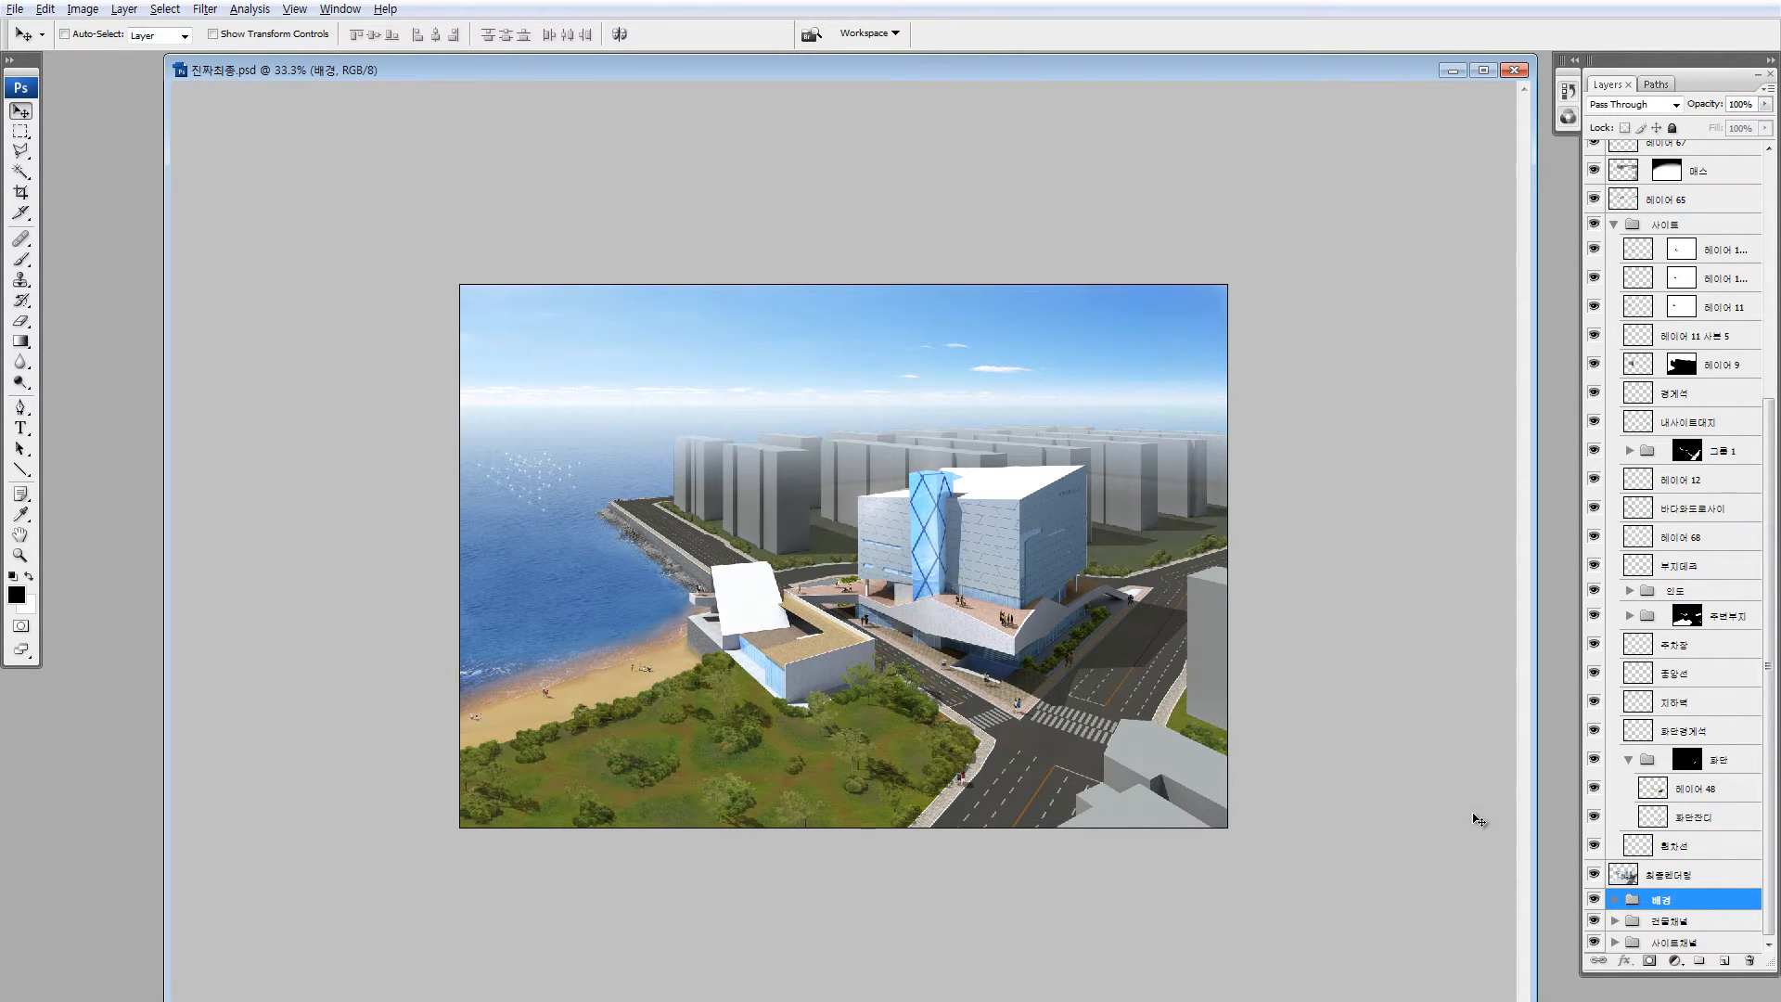
pyautogui.keyDown('ctrl'); pyautogui.click(578, 603); pyautogui.keyUp('ctrl')
pyautogui.scroll(-2, 1598, 878)
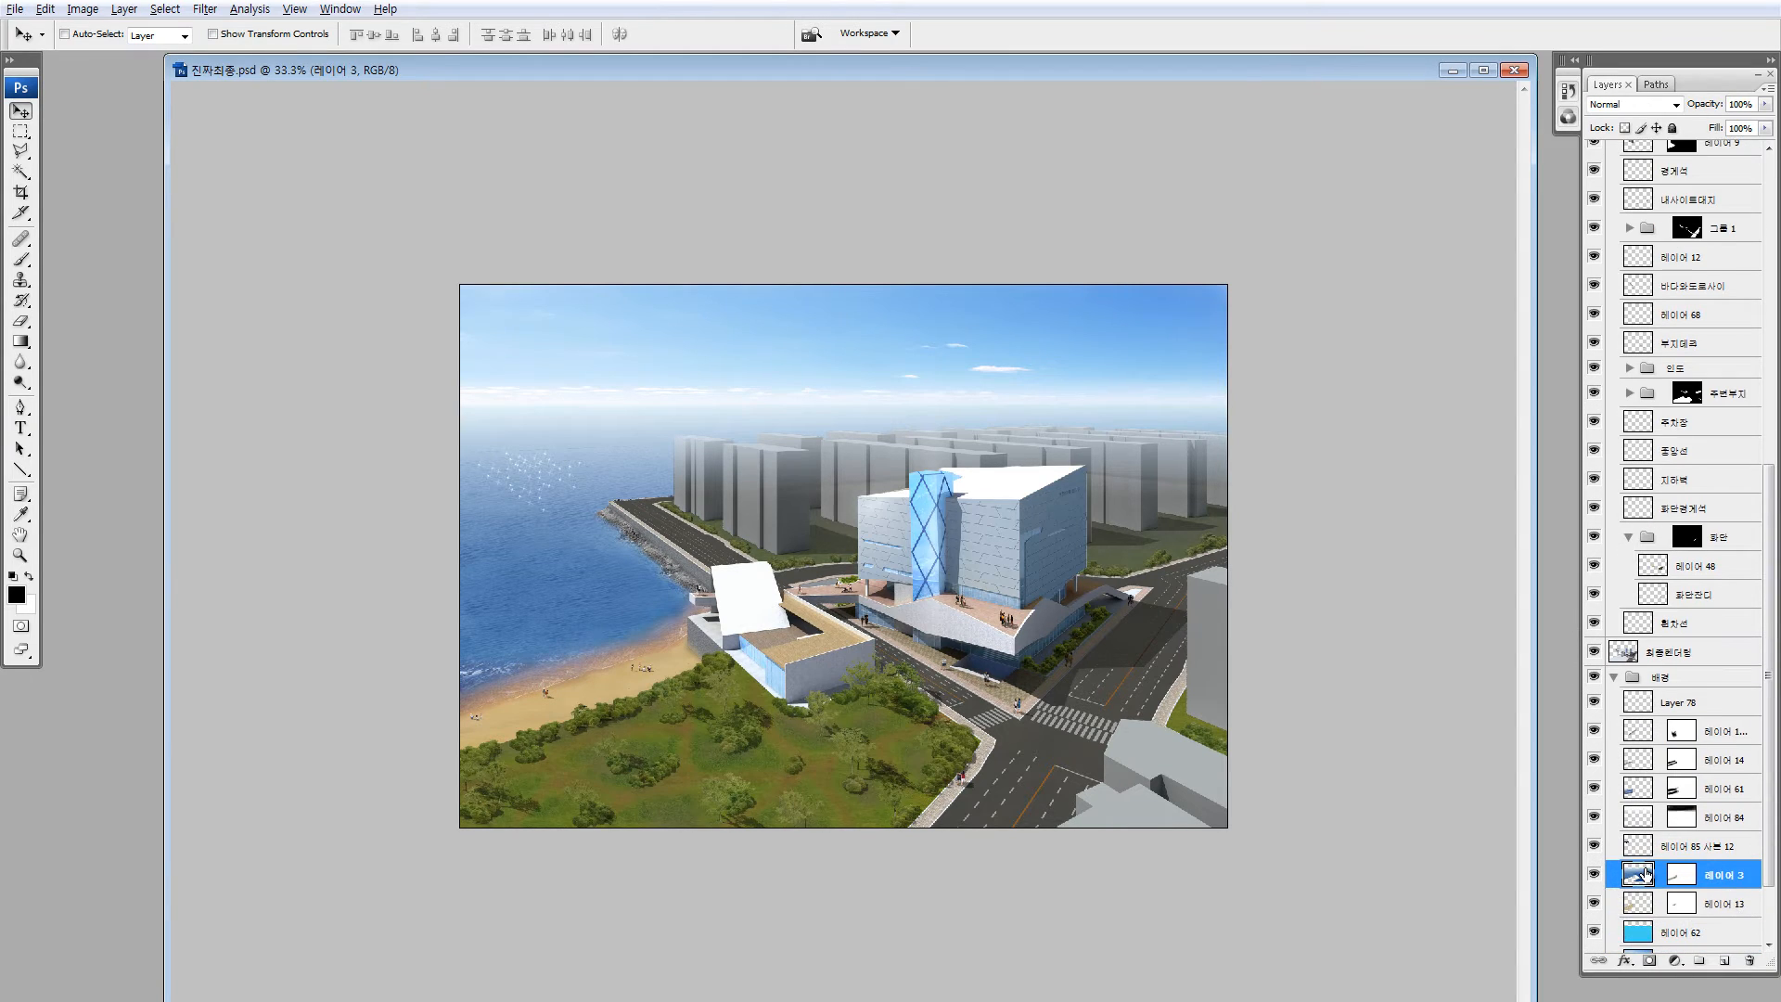
pyautogui.click(1724, 960)
pyautogui.click(1632, 104)
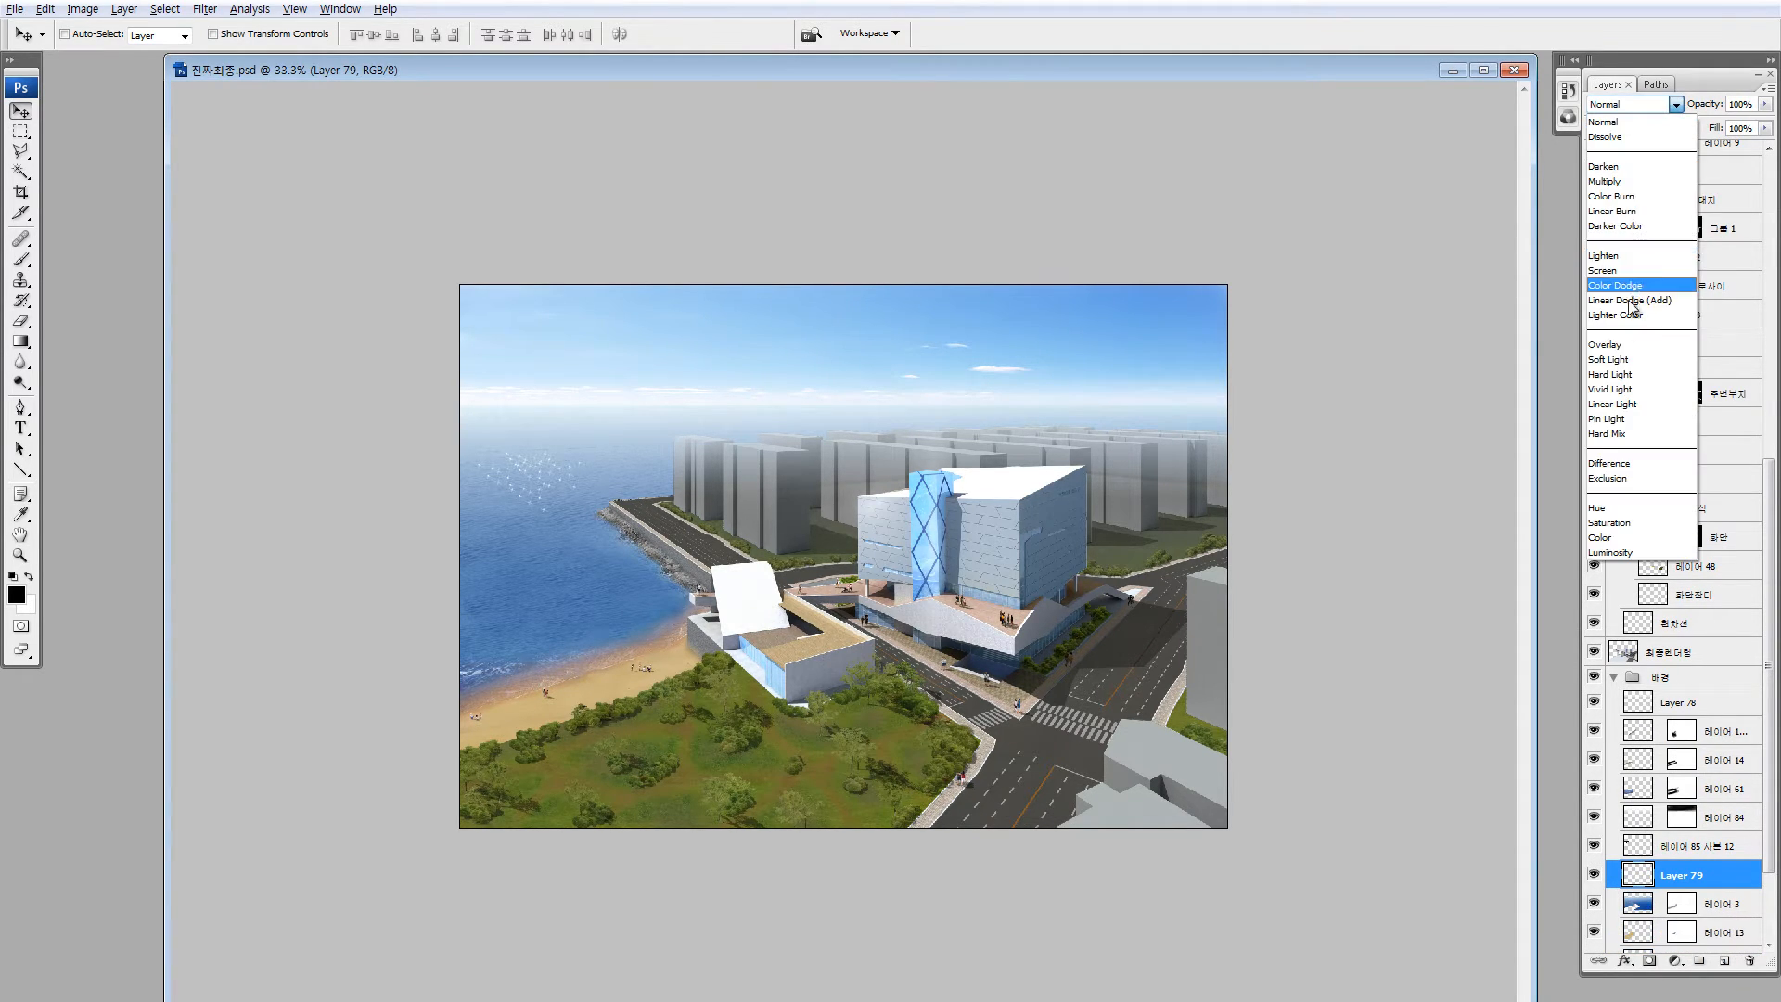
pyautogui.click(1633, 341)
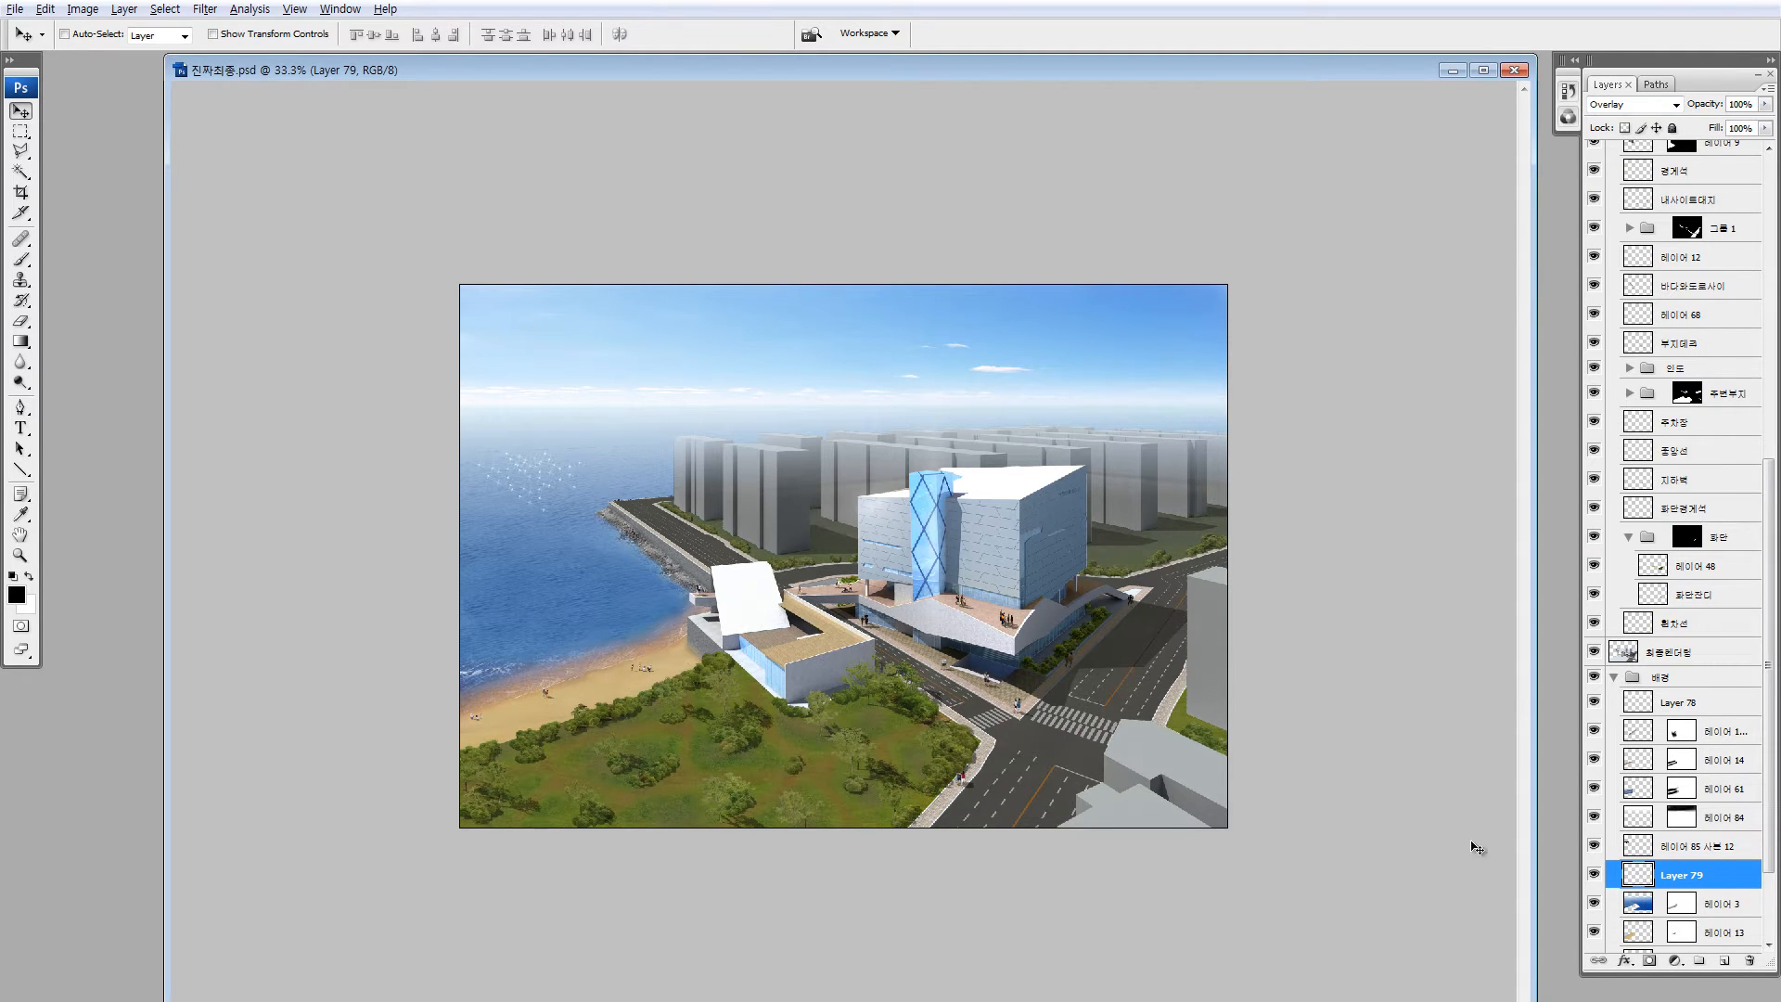
# Brush soft black shading over the middle of the sea on Layer 79 with a 400 px brush at 9% opacity, redoing strokes as needed
pyautogui.press('b')
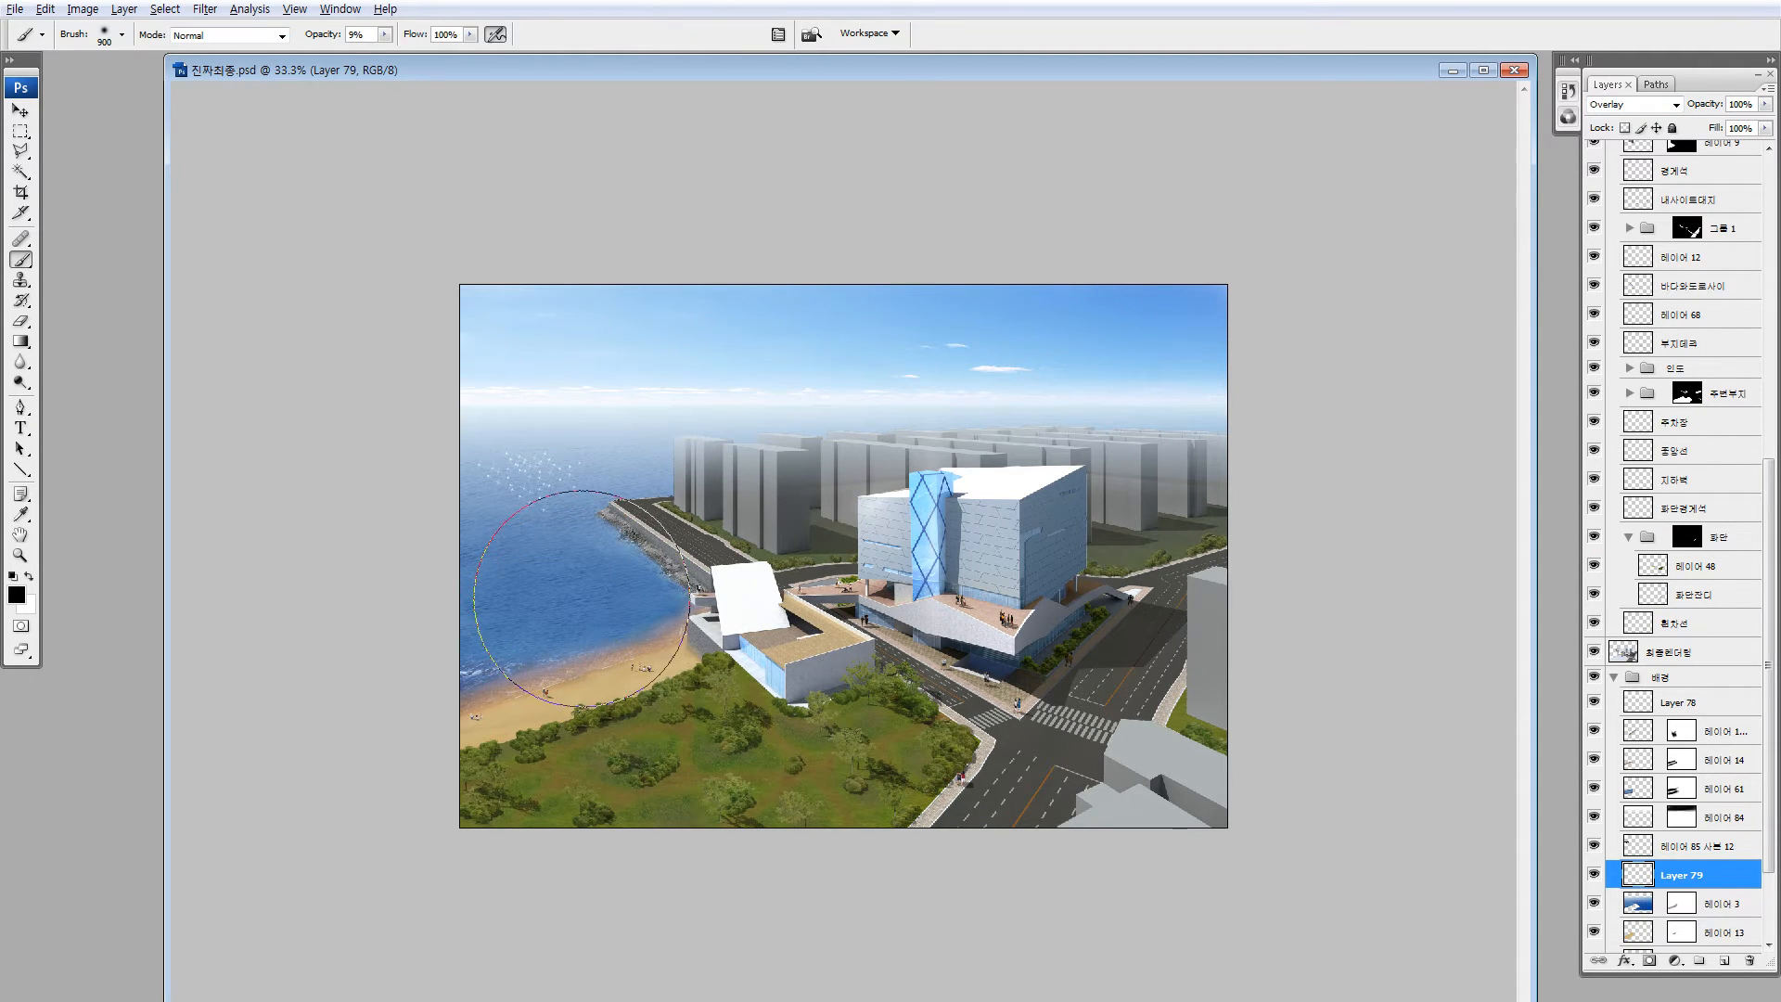
pyautogui.press('[')
pyautogui.press('[')
pyautogui.press('[')
pyautogui.press('[')
pyautogui.moveTo(543, 597)
pyautogui.mouseDown()
pyautogui.moveTo(672, 588)
pyautogui.moveTo(628, 574)
pyautogui.mouseUp()
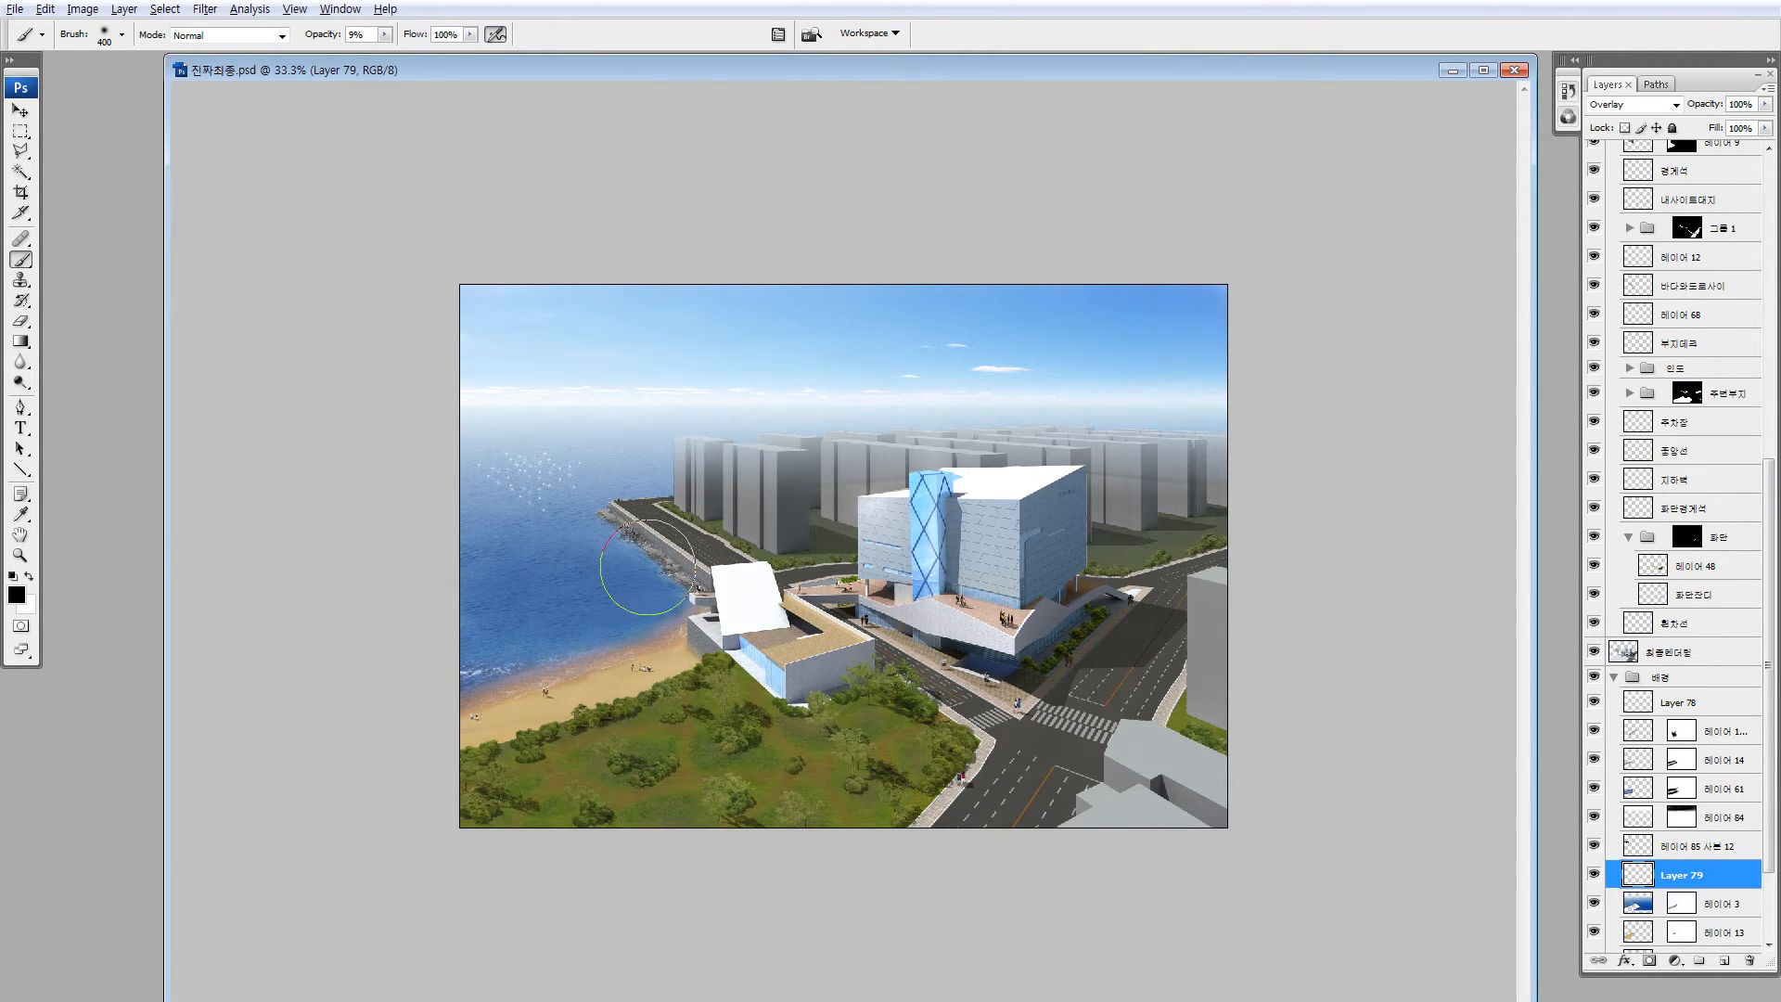
pyautogui.hotkey('ctrl', 'z')
pyautogui.moveTo(498, 573); pyautogui.dragTo(623, 549)
pyautogui.hotkey('ctrl', 'z')
pyautogui.moveTo(474, 590); pyautogui.dragTo(639, 543)
pyautogui.press('[')
pyautogui.press('[')
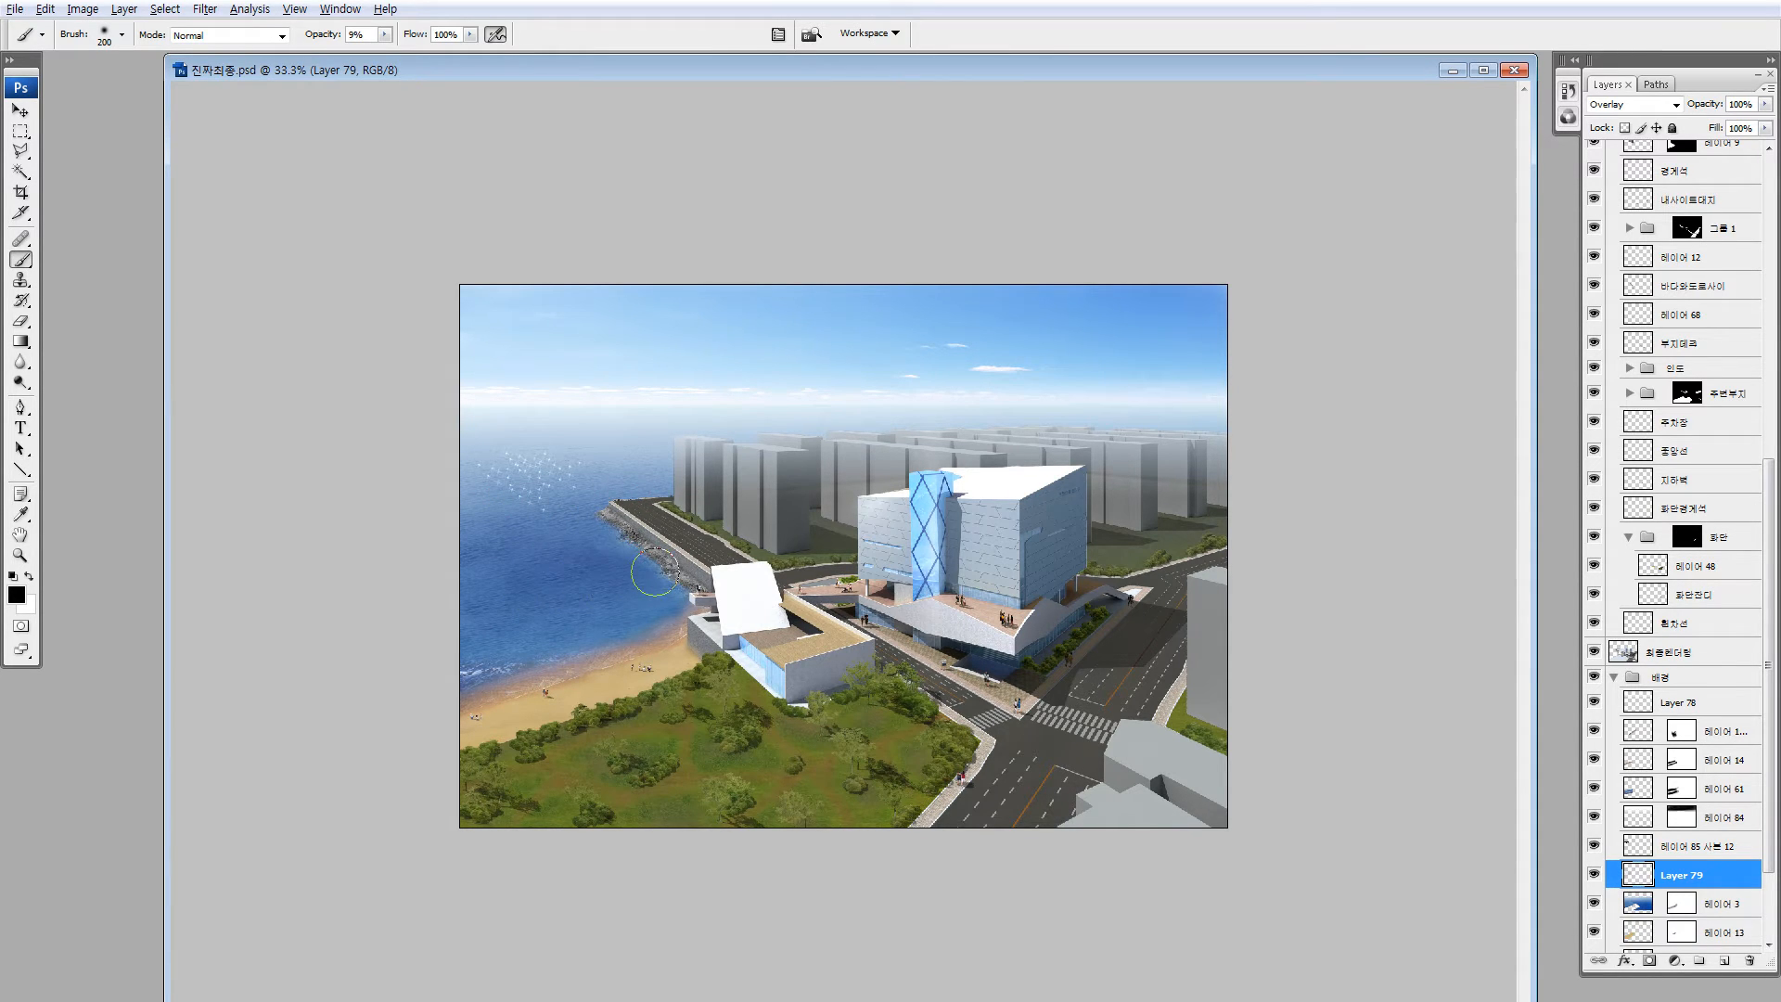
# Compare the sea with Layer 79 hidden and shown, and examine the shading along the rocky shoreline up close
pyautogui.click(1595, 872)
pyautogui.click(1595, 873)
pyautogui.press('e')
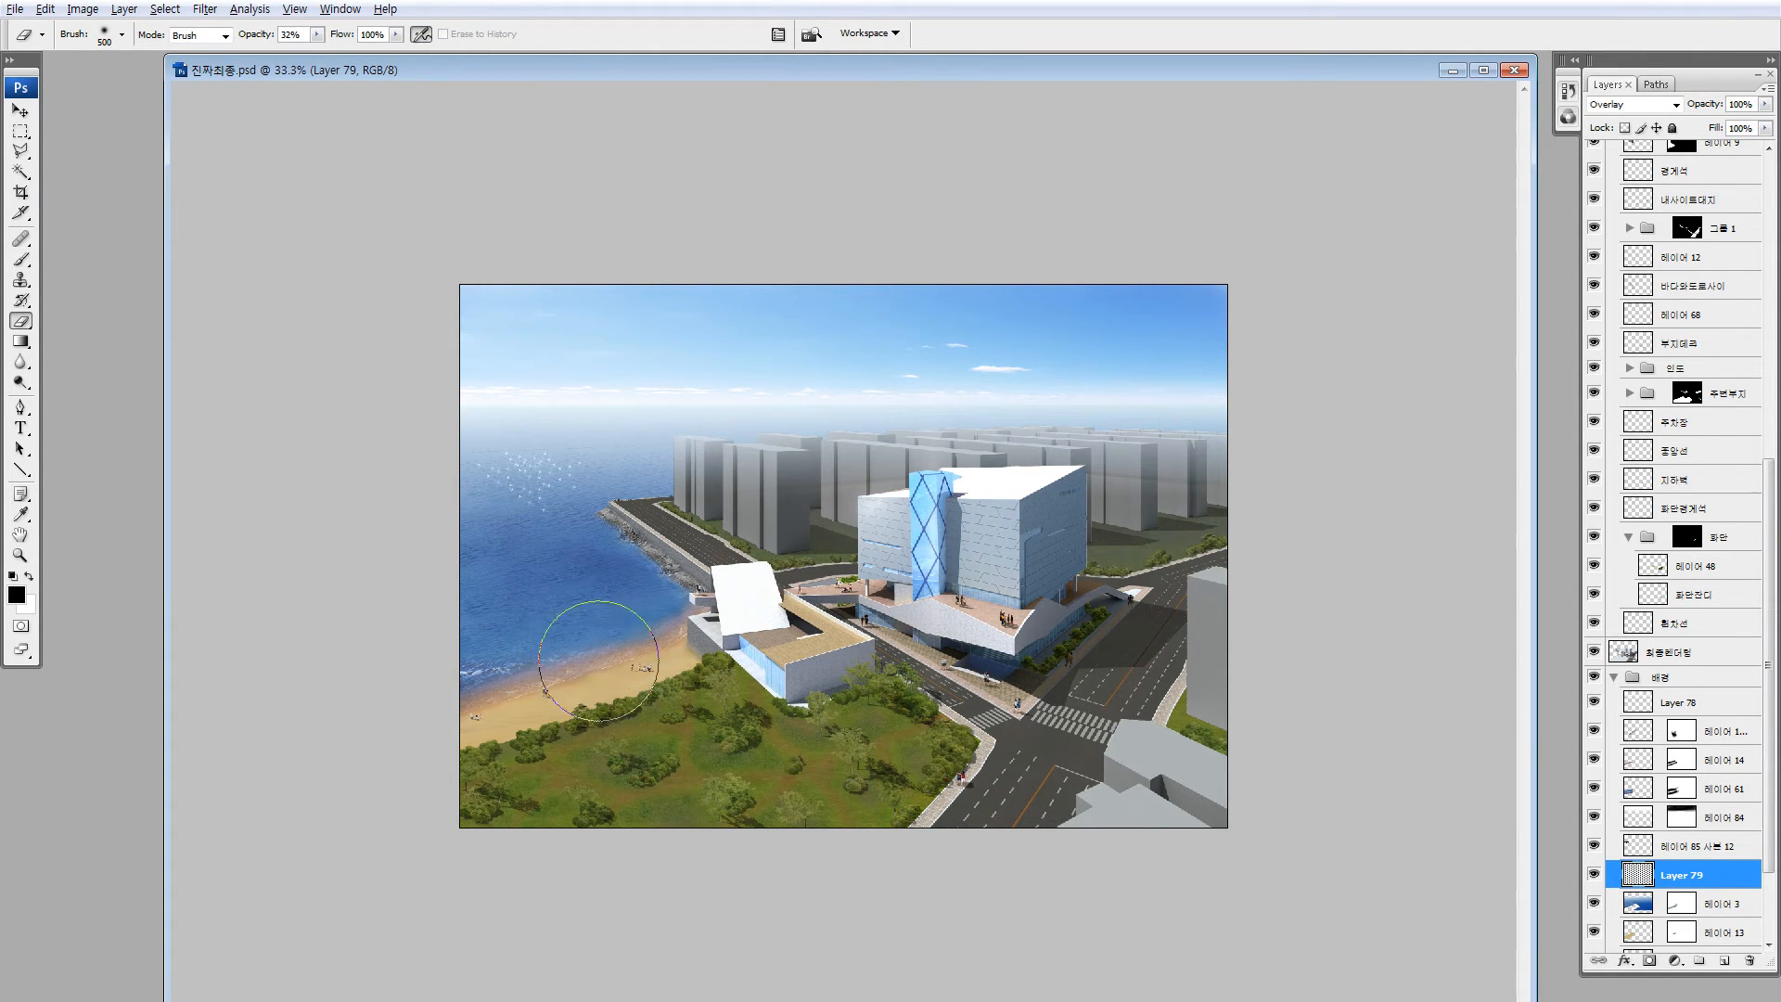
pyautogui.click(1594, 875)
pyautogui.click(1593, 875)
pyautogui.click(1594, 875)
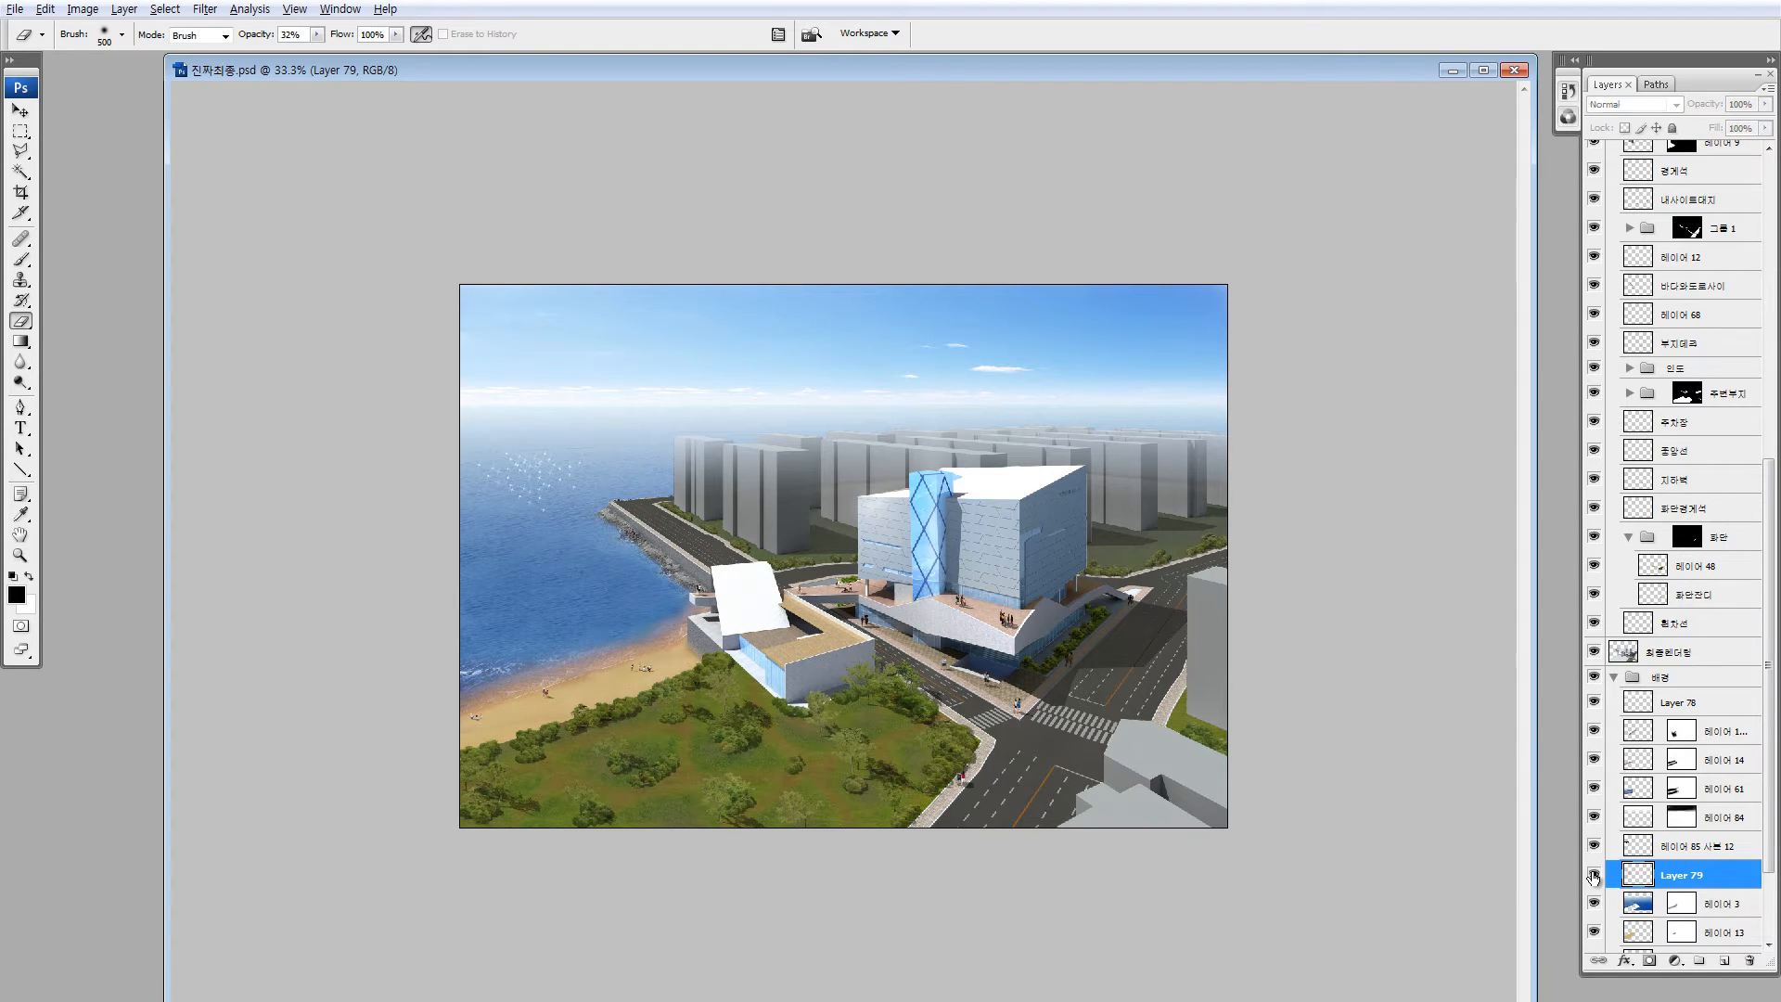
pyautogui.click(1594, 875)
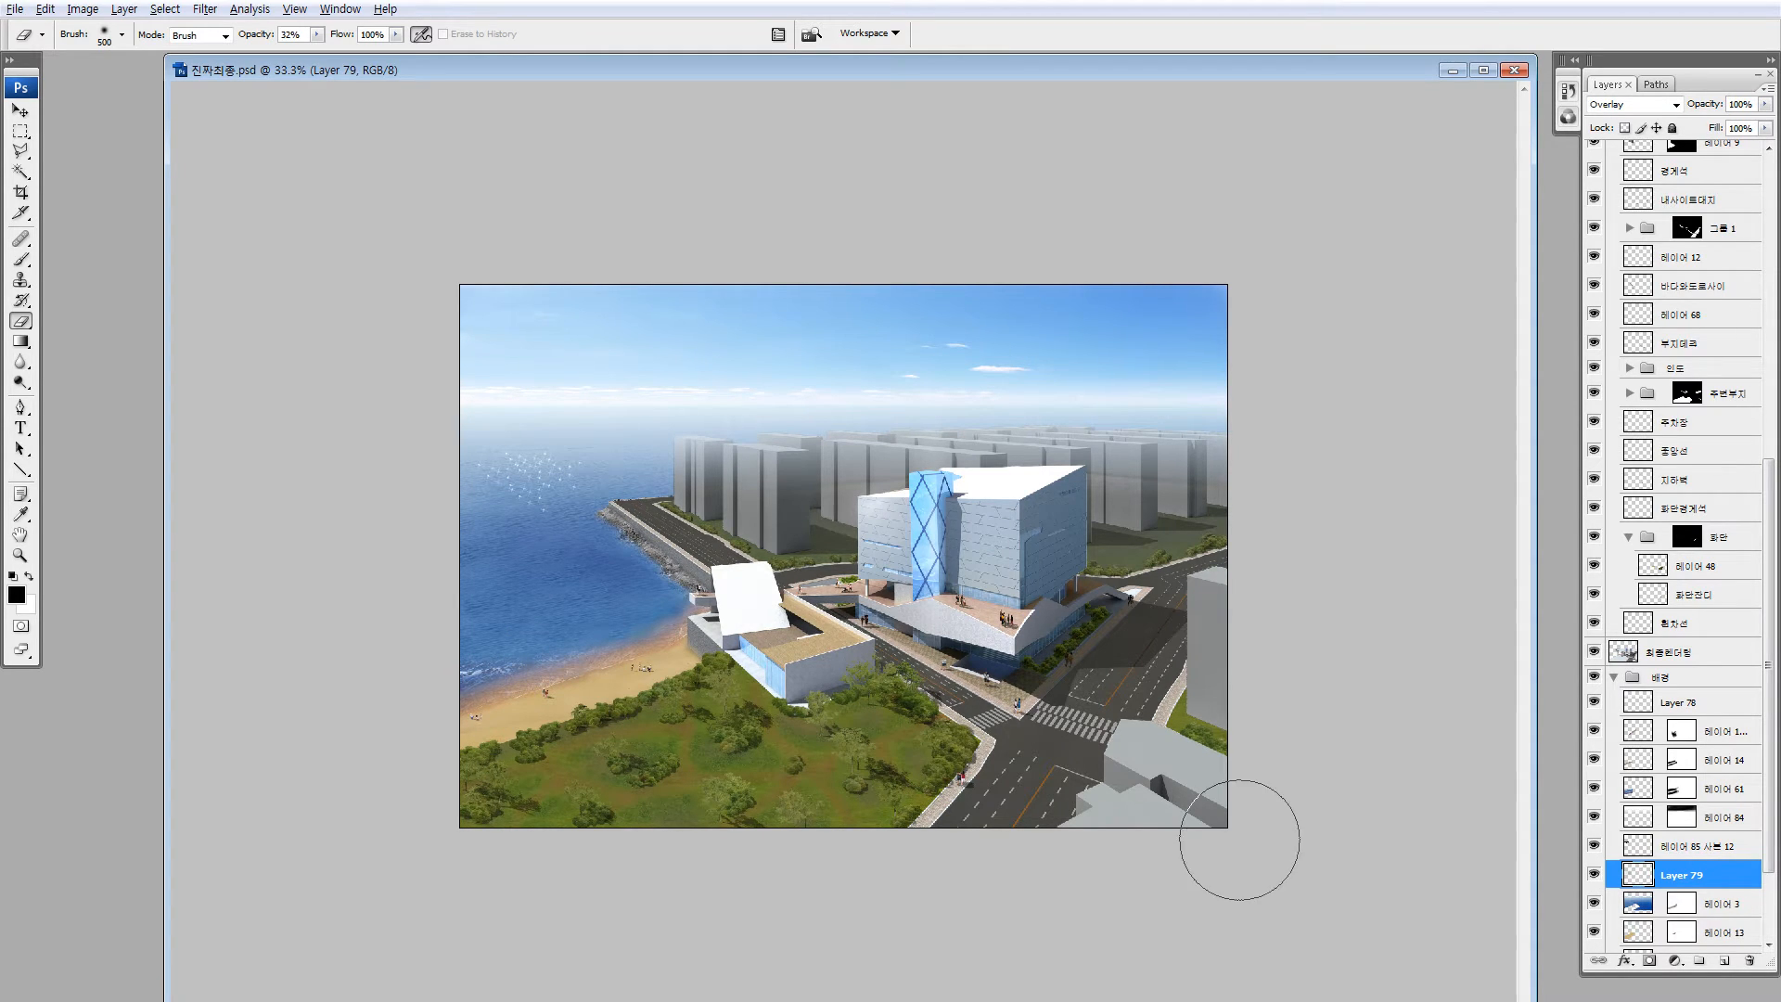
pyautogui.press('z')
pyautogui.moveTo(546, 489); pyautogui.dragTo(742, 648)
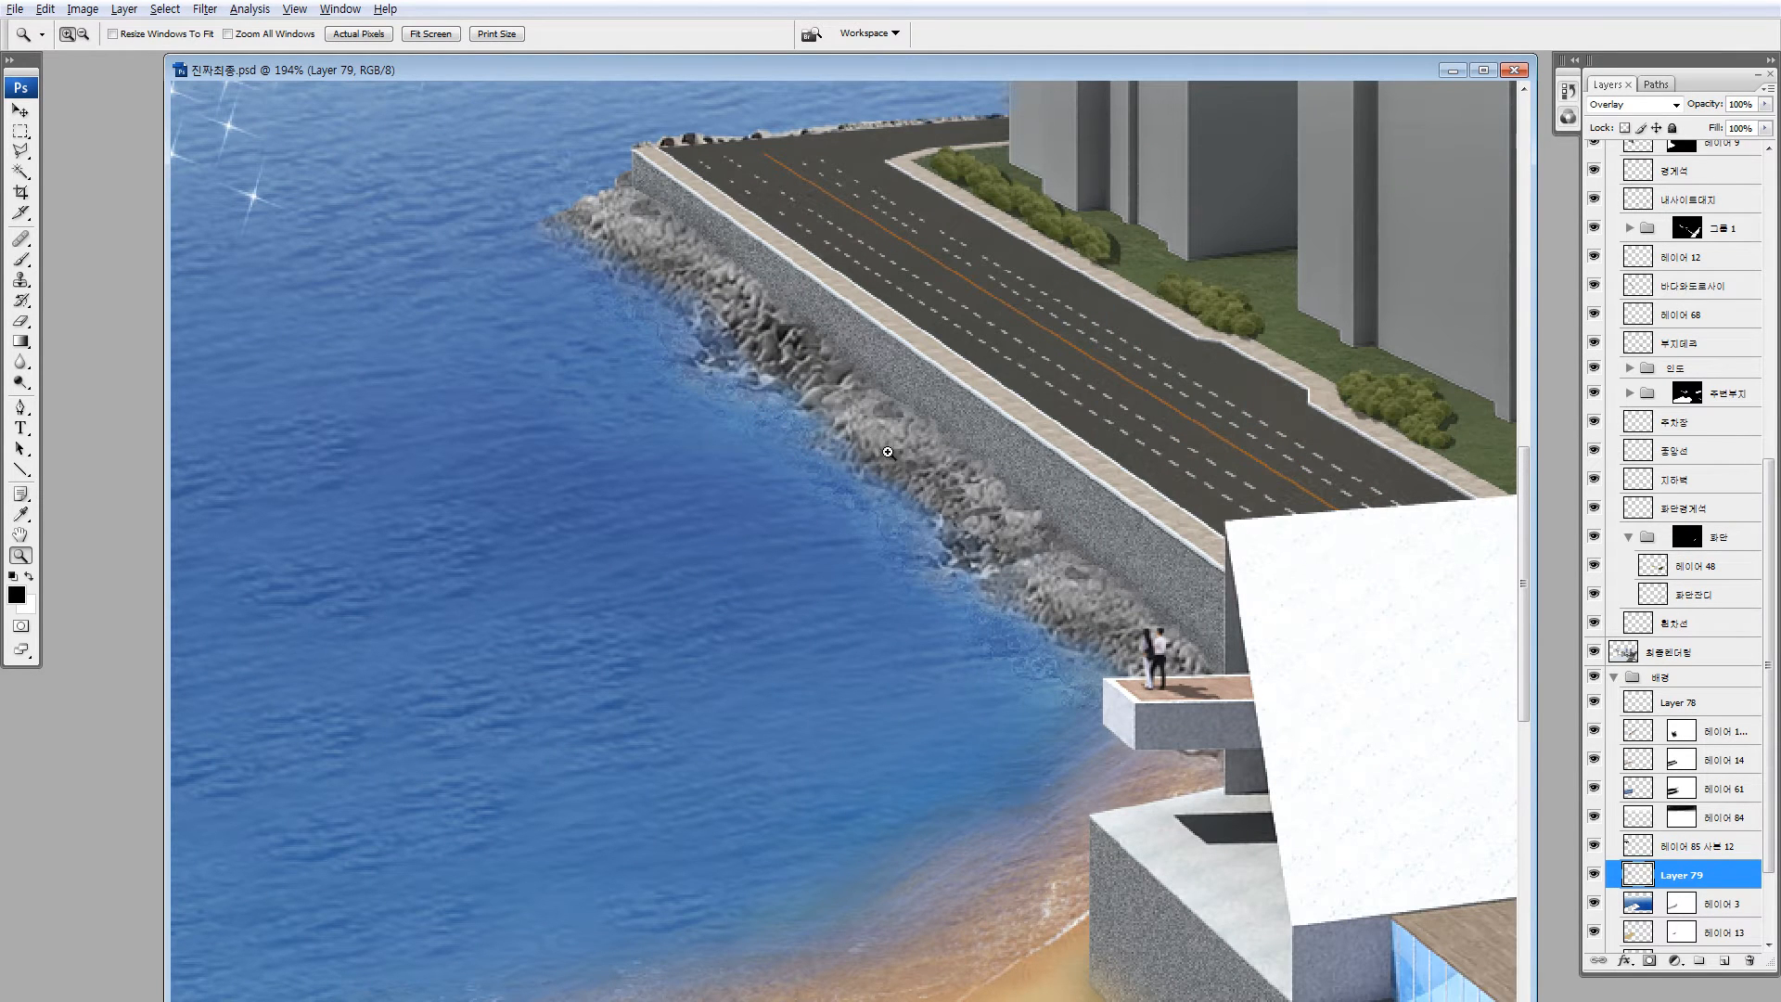
pyautogui.keyDown('alt'); pyautogui.click(1060, 620); pyautogui.keyUp('alt')
pyautogui.keyDown('alt'); pyautogui.click(1060, 620); pyautogui.keyUp('alt')
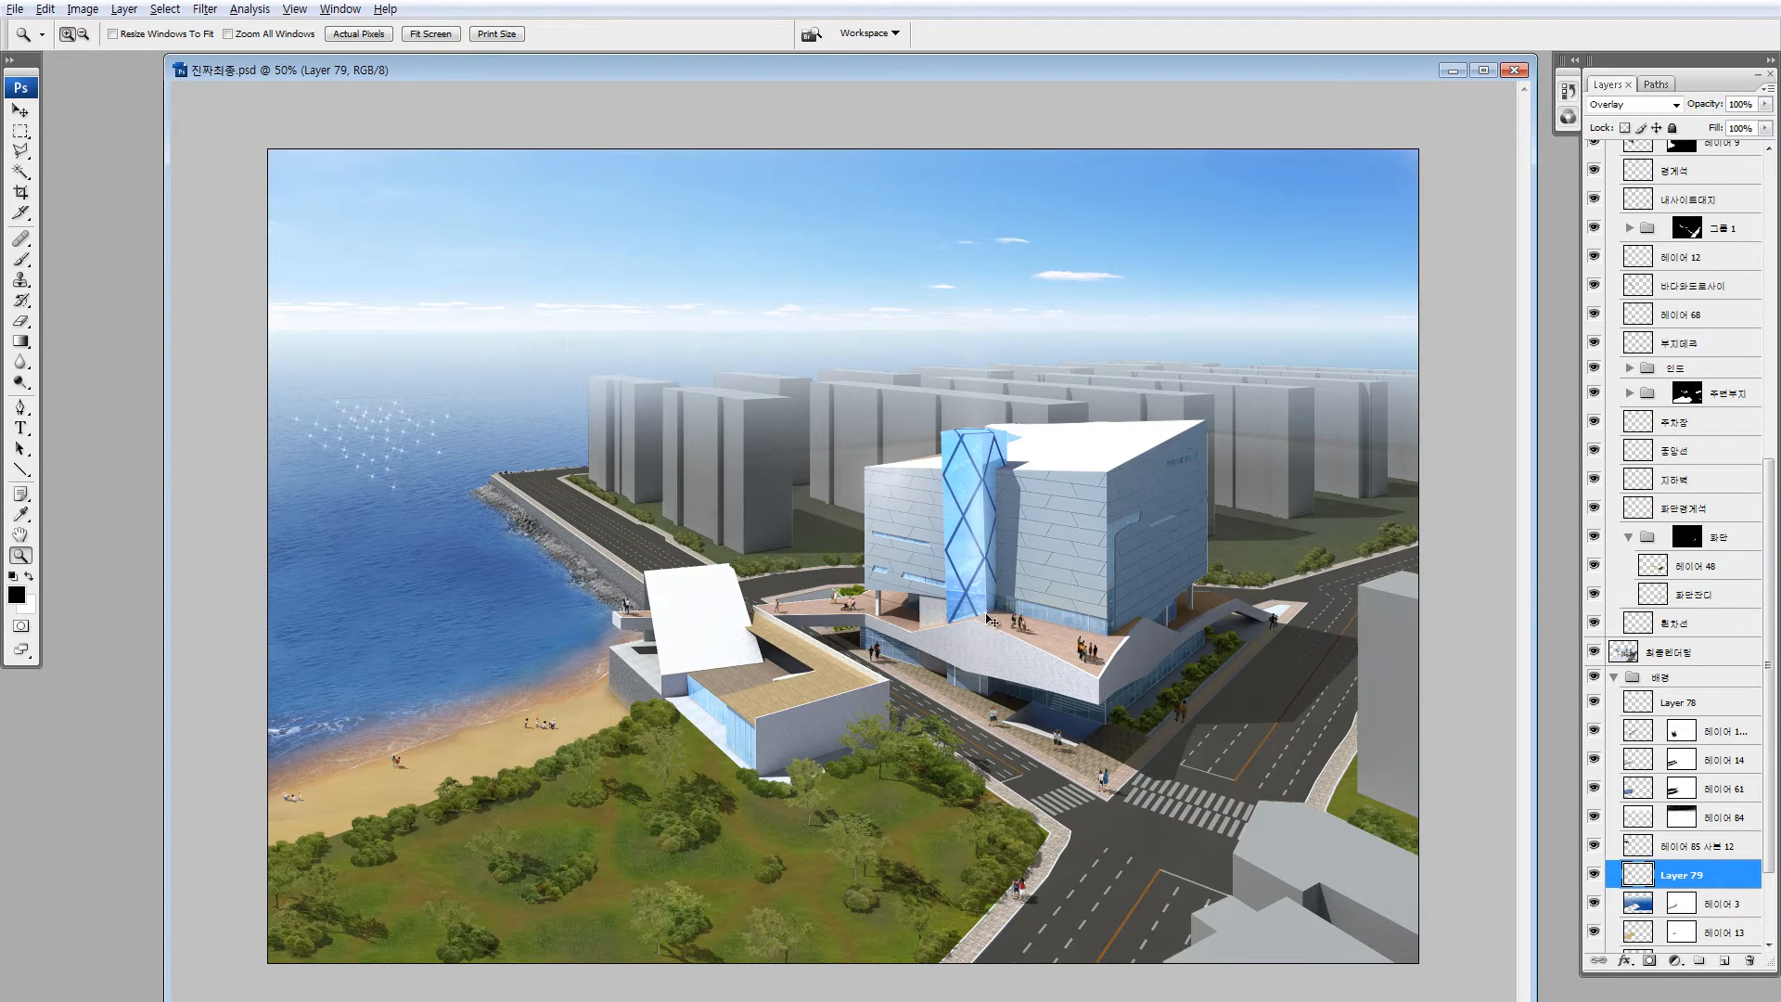
# Select the sea layer 레이어 3, view it on its own and restore the other layers
pyautogui.press('v')
pyautogui.click(1642, 905)
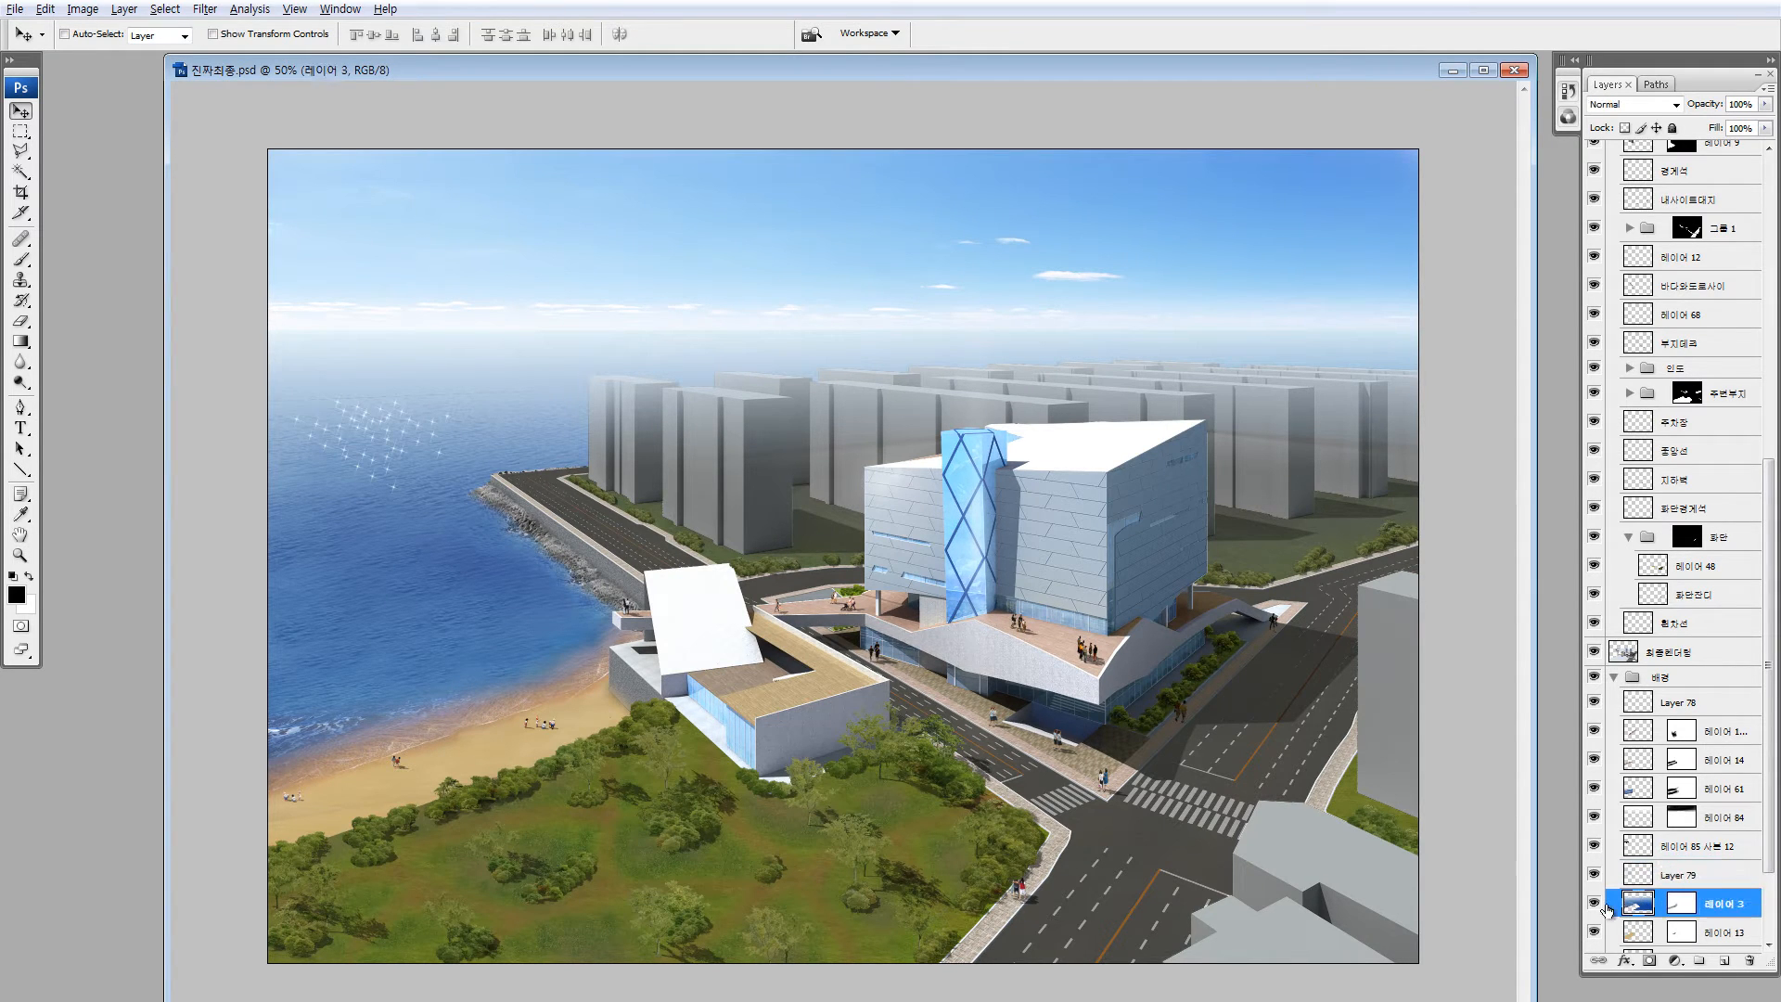
pyautogui.keyDown('alt'); pyautogui.click(1594, 905); pyautogui.keyUp('alt')
pyautogui.keyDown('alt'); pyautogui.click(1594, 905); pyautogui.keyUp('alt')
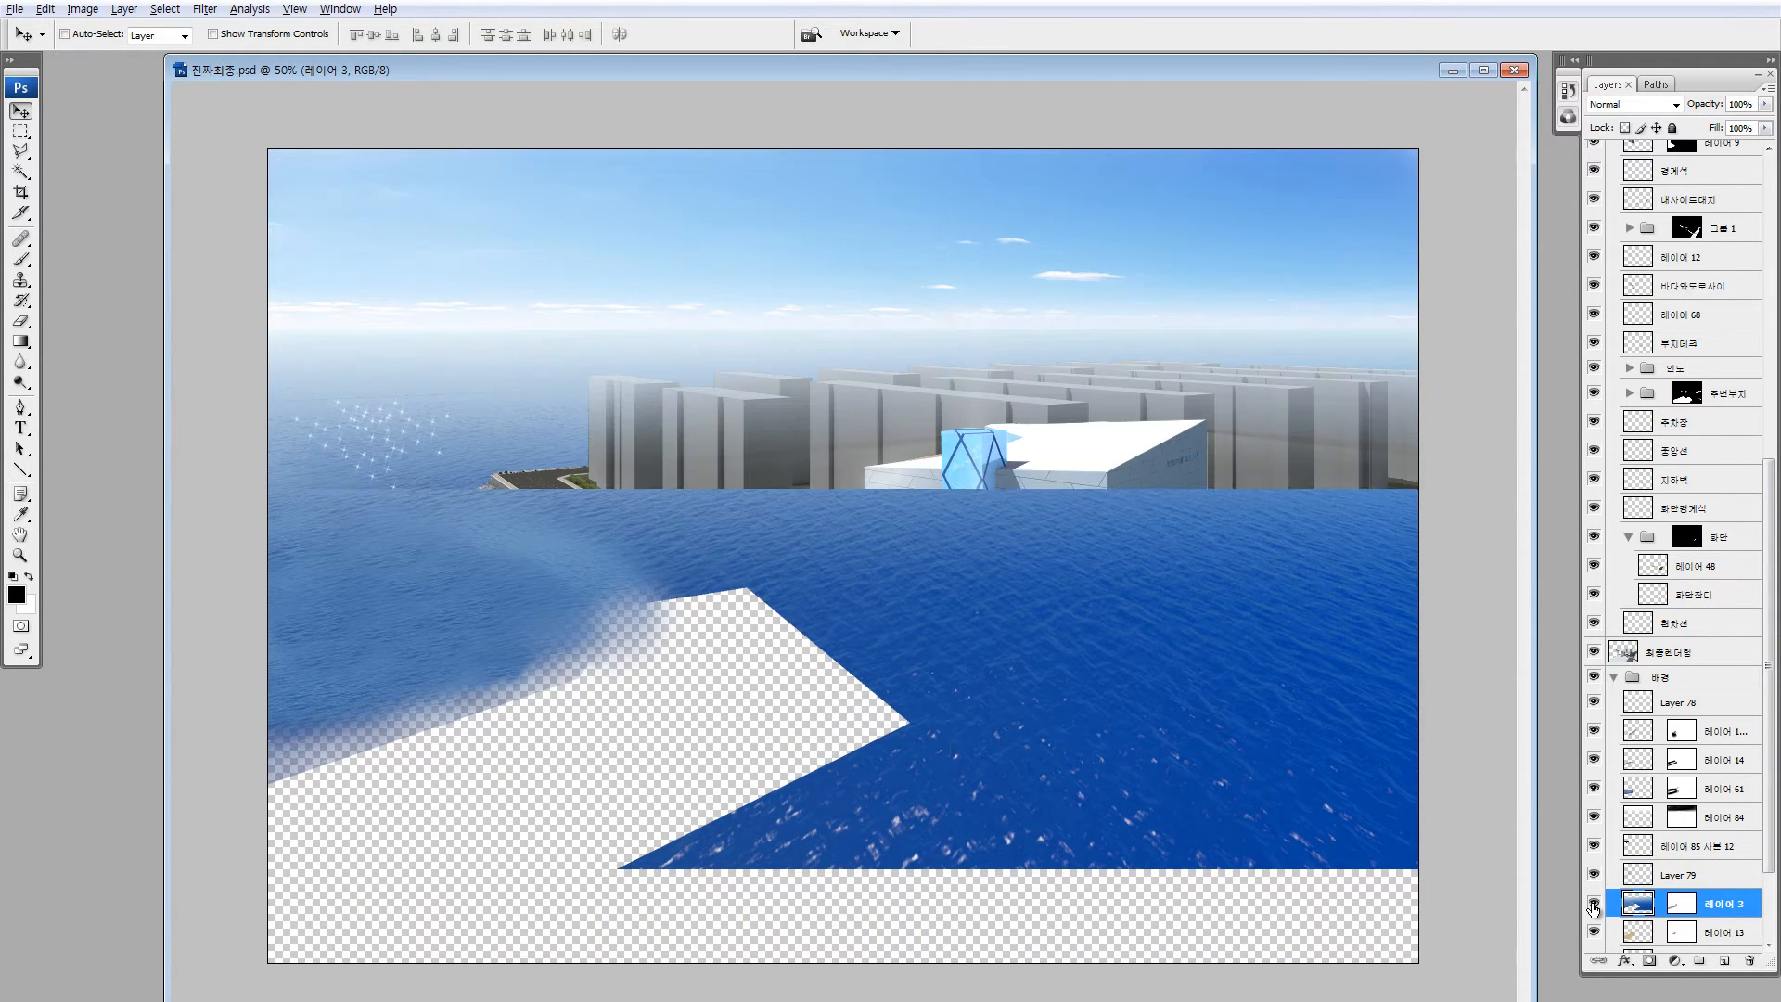
# Mute the sea layer 레이어 3 with Hue/Saturation, setting Saturation to -34 and shifting the hue slightly toward cyan
pyautogui.hotkey('ctrl', 'u')
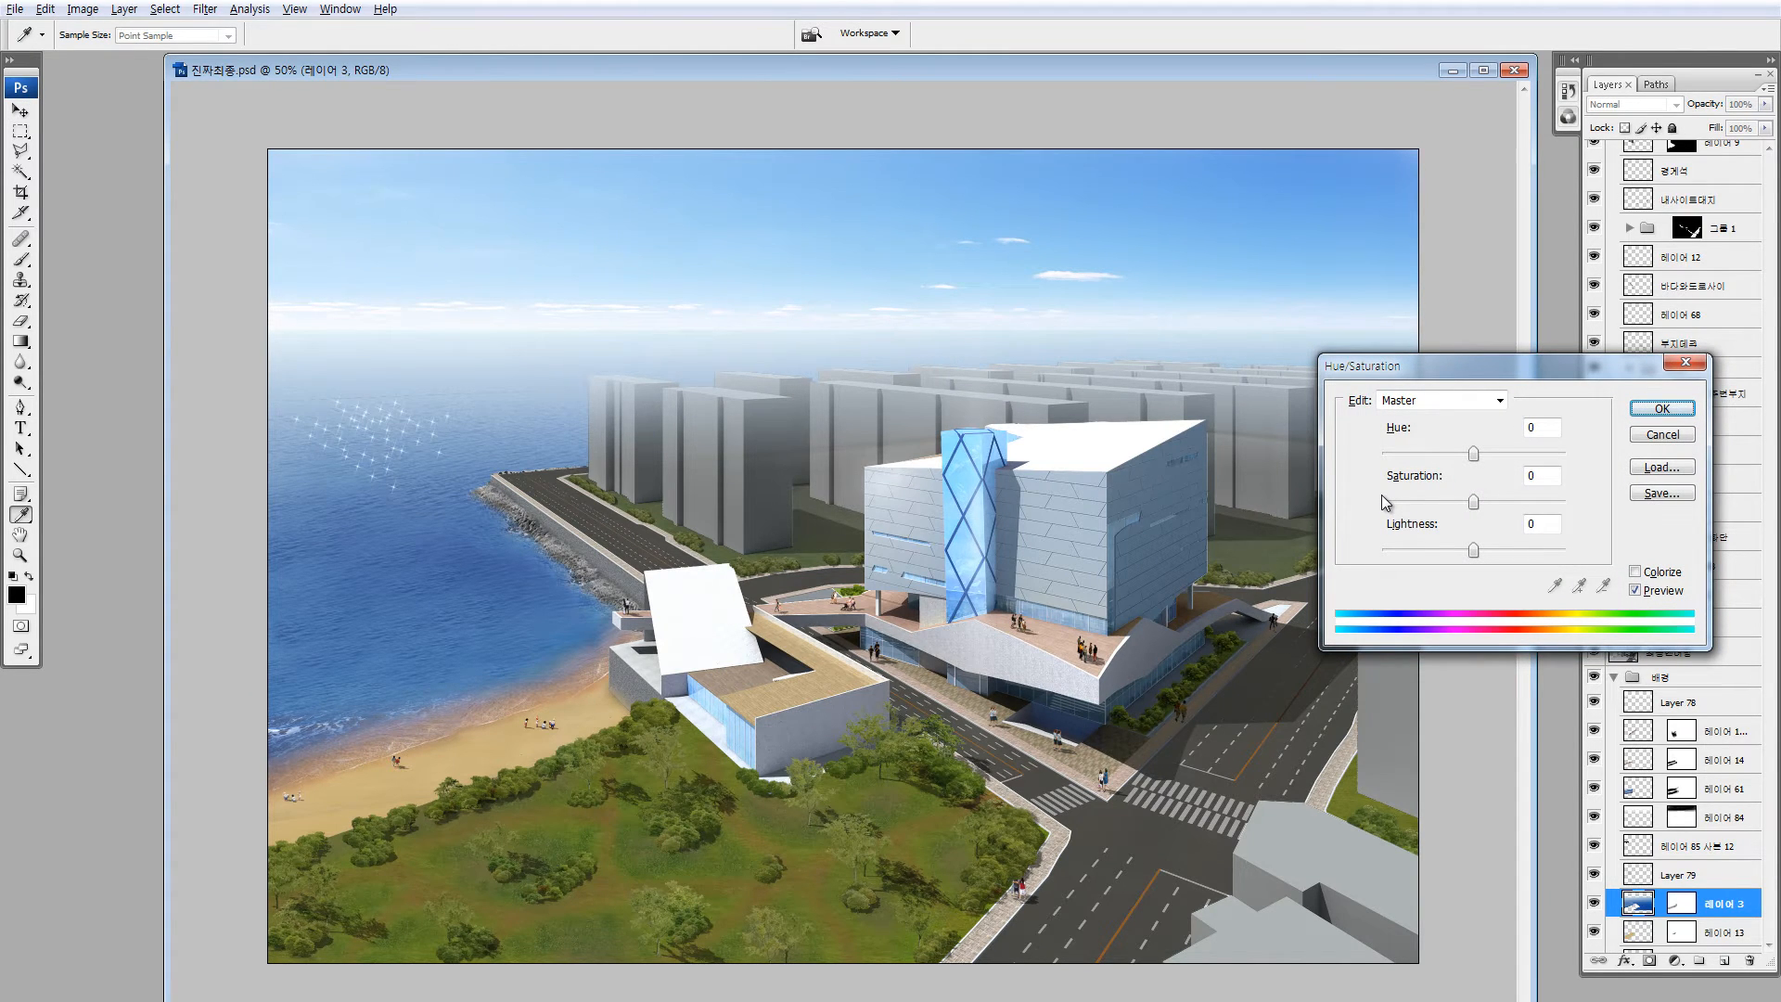
pyautogui.hotkey('ctrl', '-')
pyautogui.hotkey('ctrl', '-')
pyautogui.hotkey('ctrl', '-')
pyautogui.hotkey('ctrl', '-')
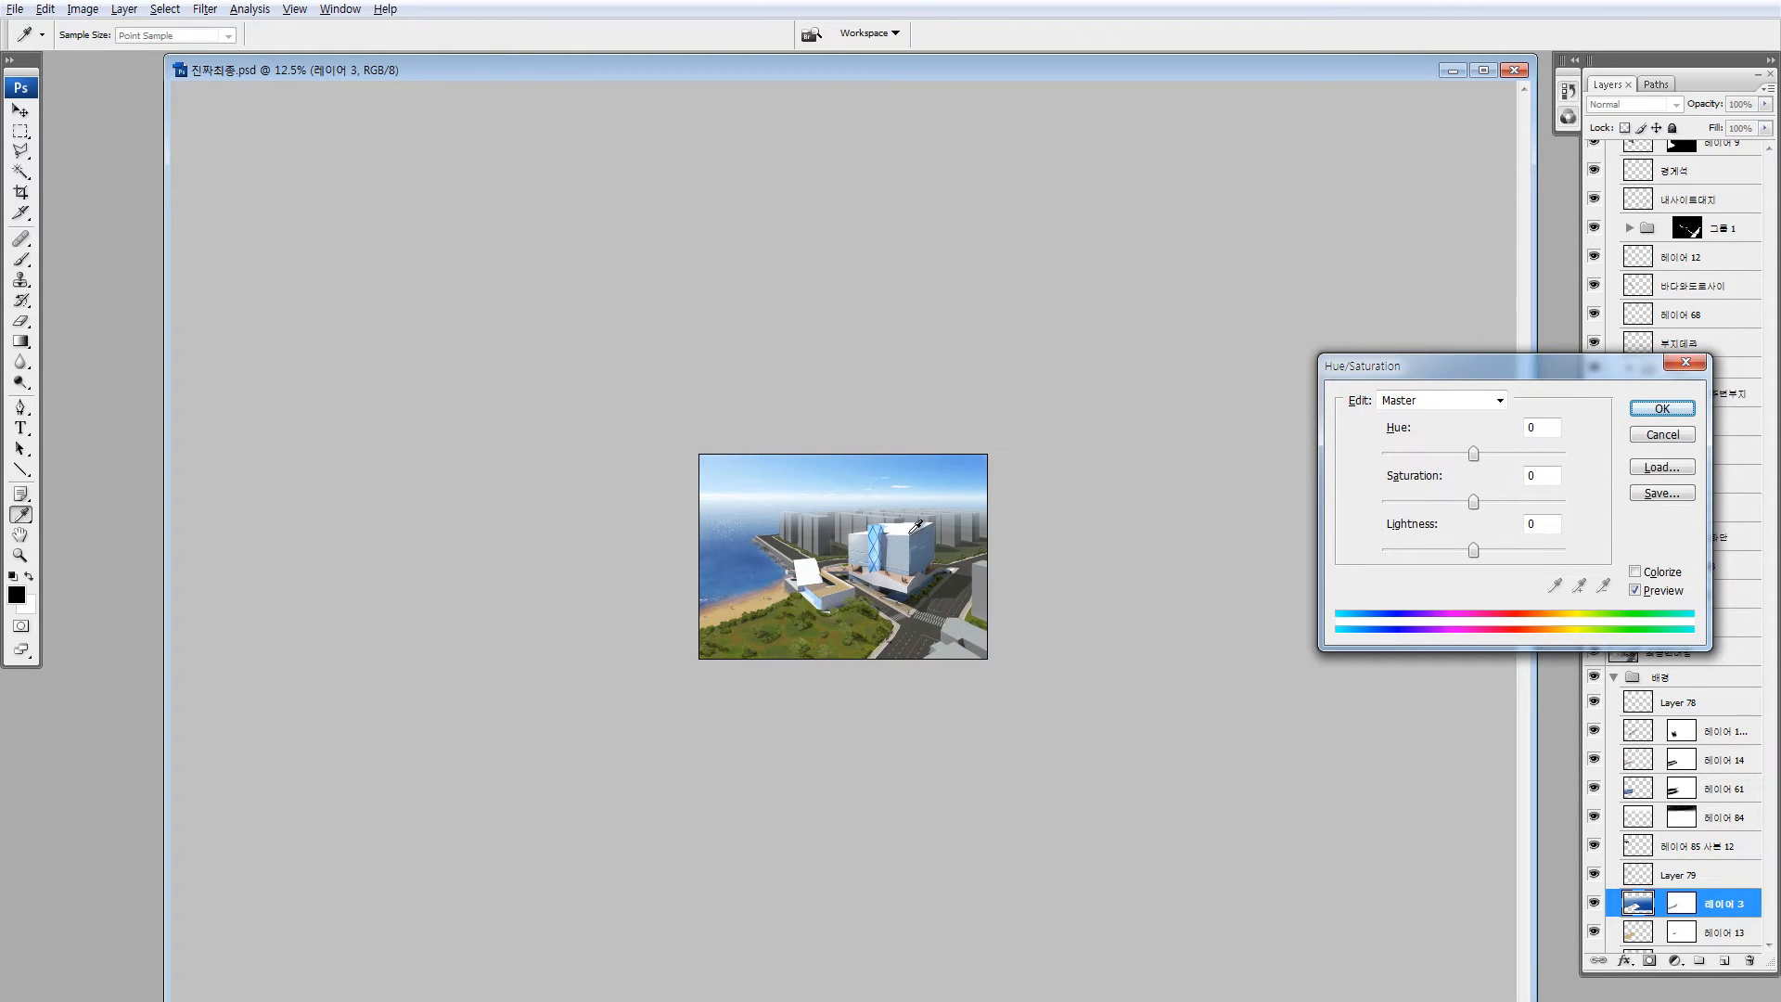
pyautogui.hotkey('ctrl', '+')
pyautogui.hotkey('ctrl', '+')
pyautogui.hotkey('ctrl', '+')
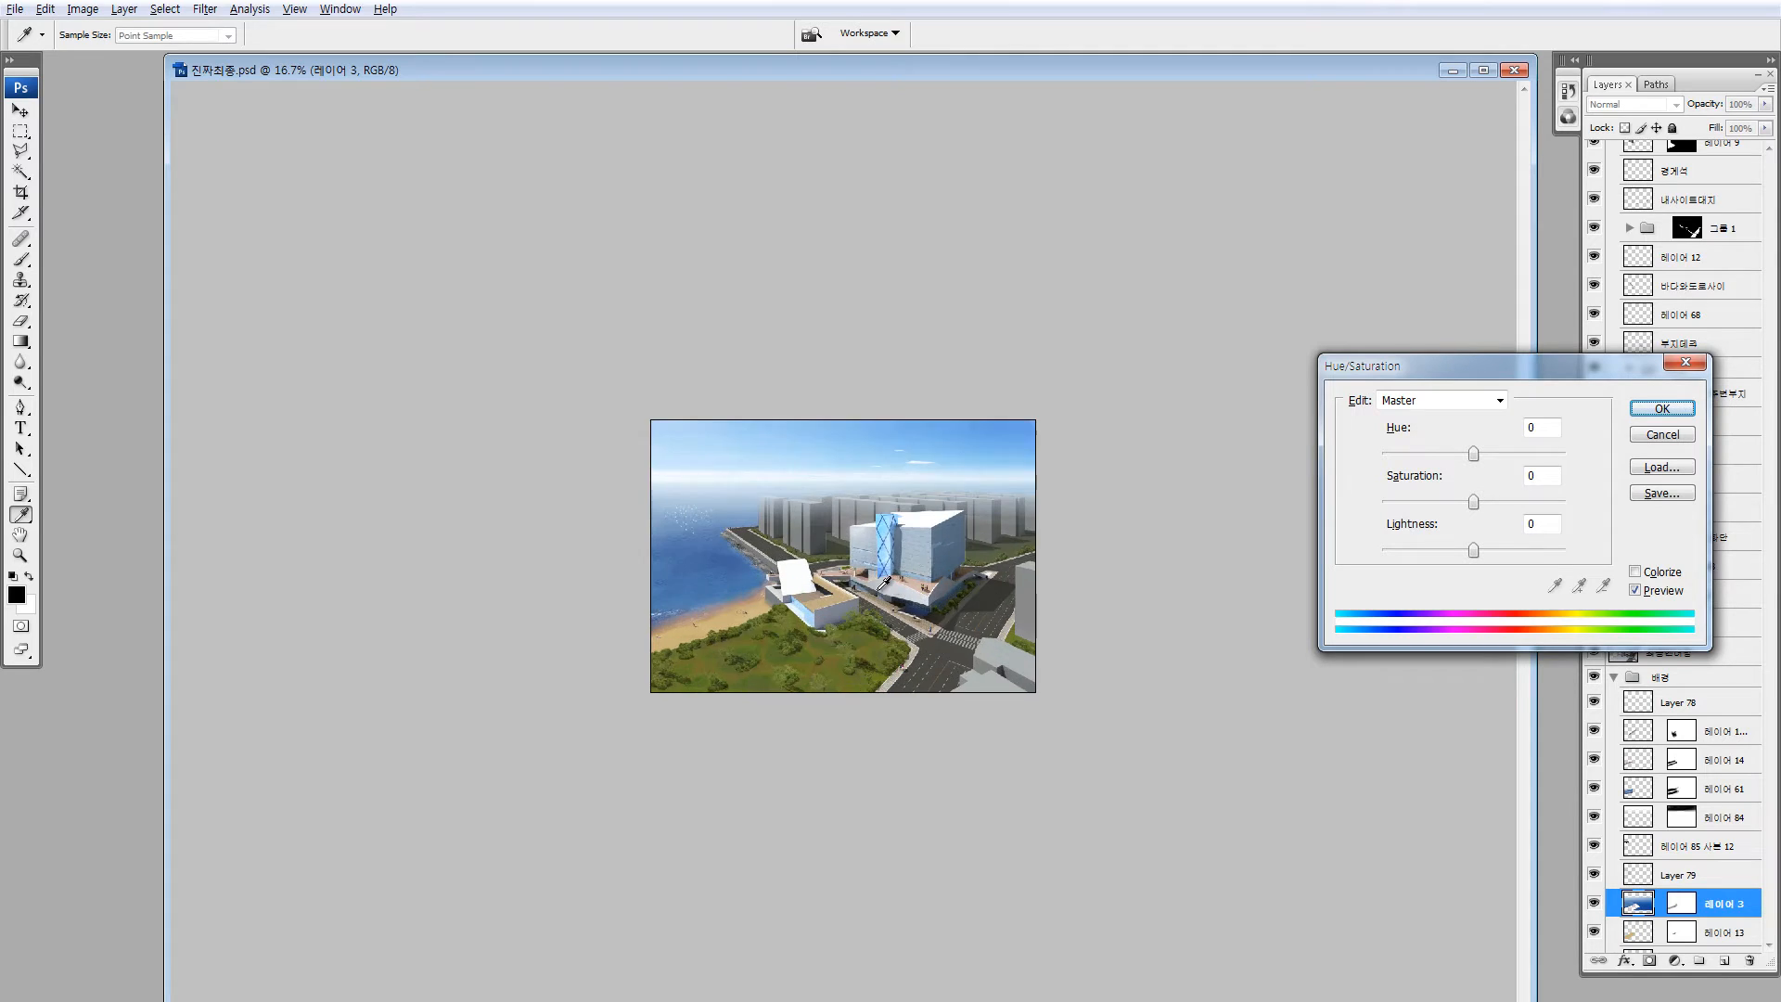
pyautogui.click(1449, 501)
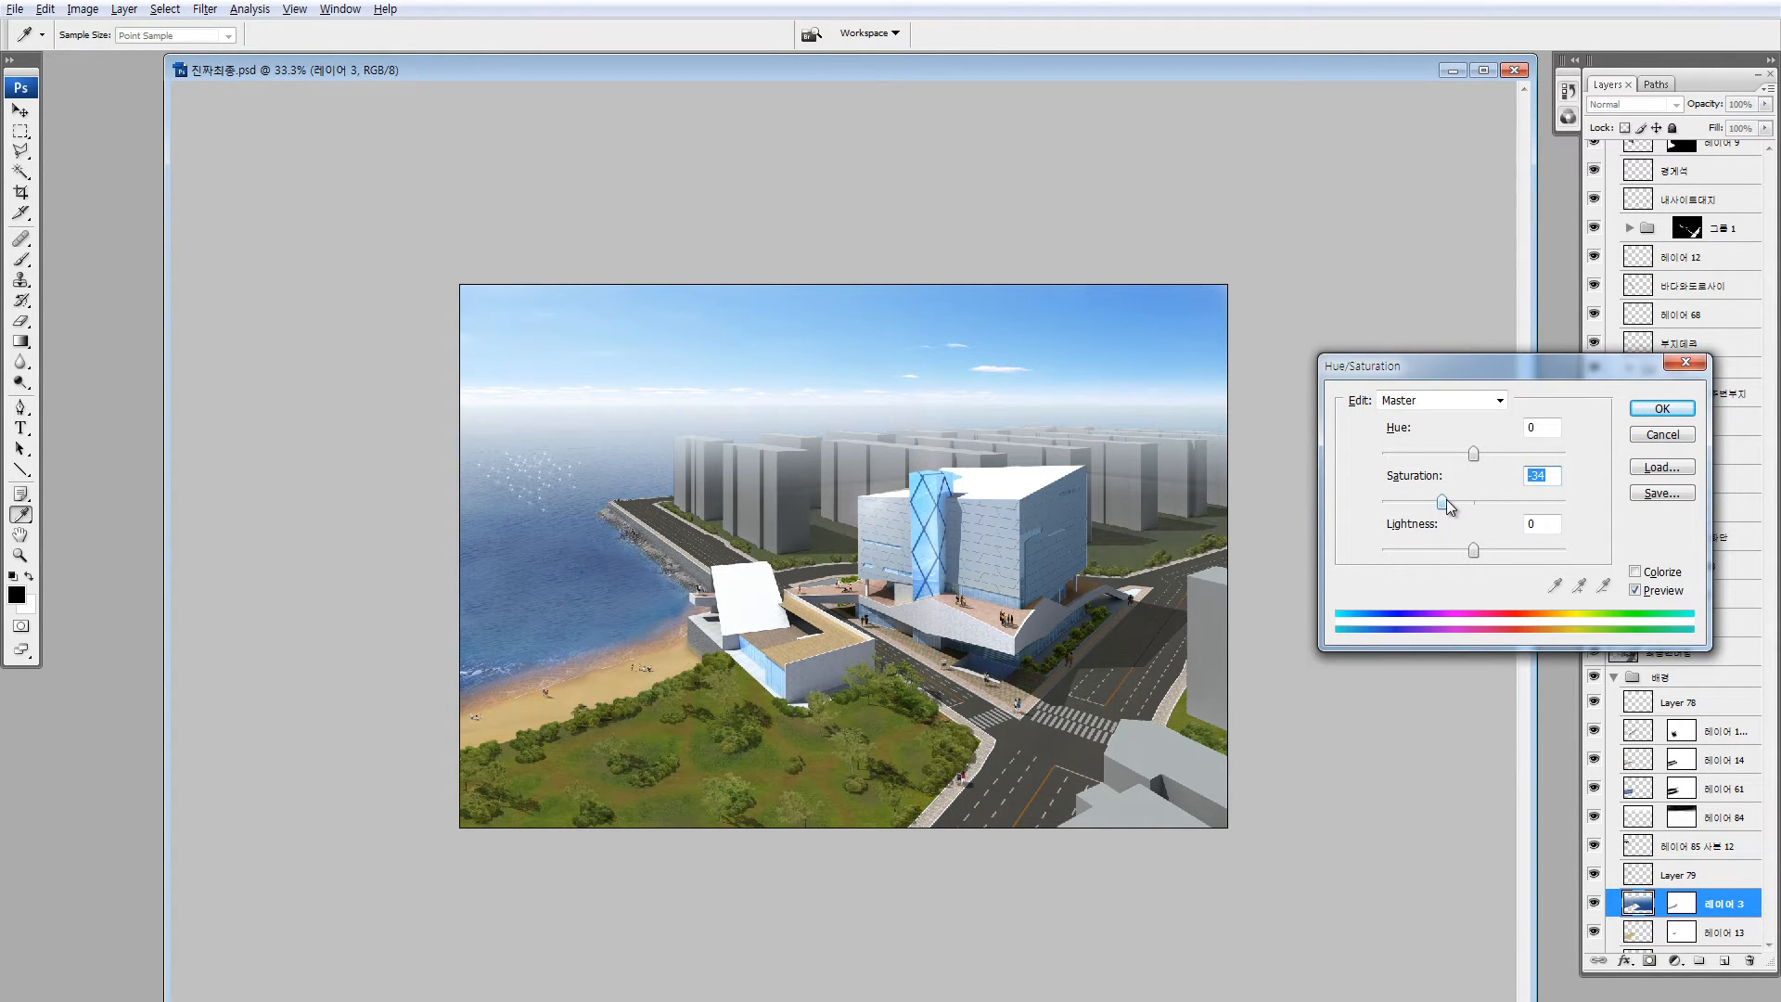
pyautogui.moveTo(1473, 453); pyautogui.dragTo(1463, 455)
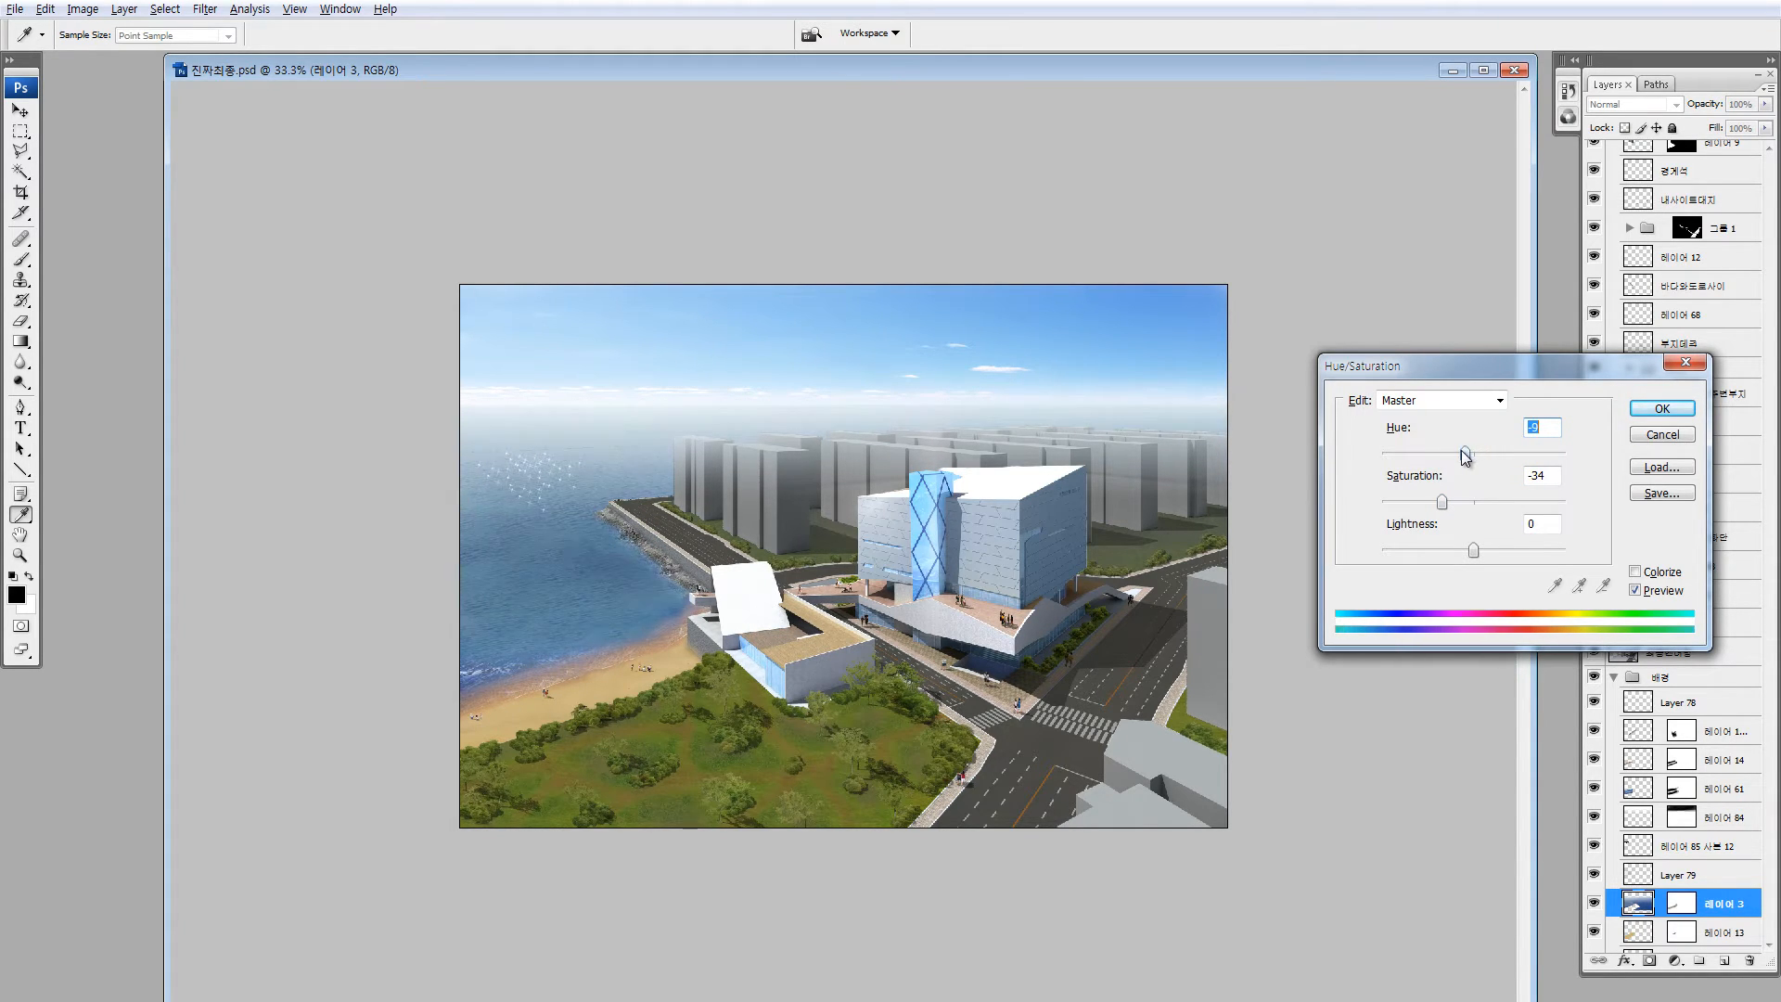
pyautogui.click(1658, 410)
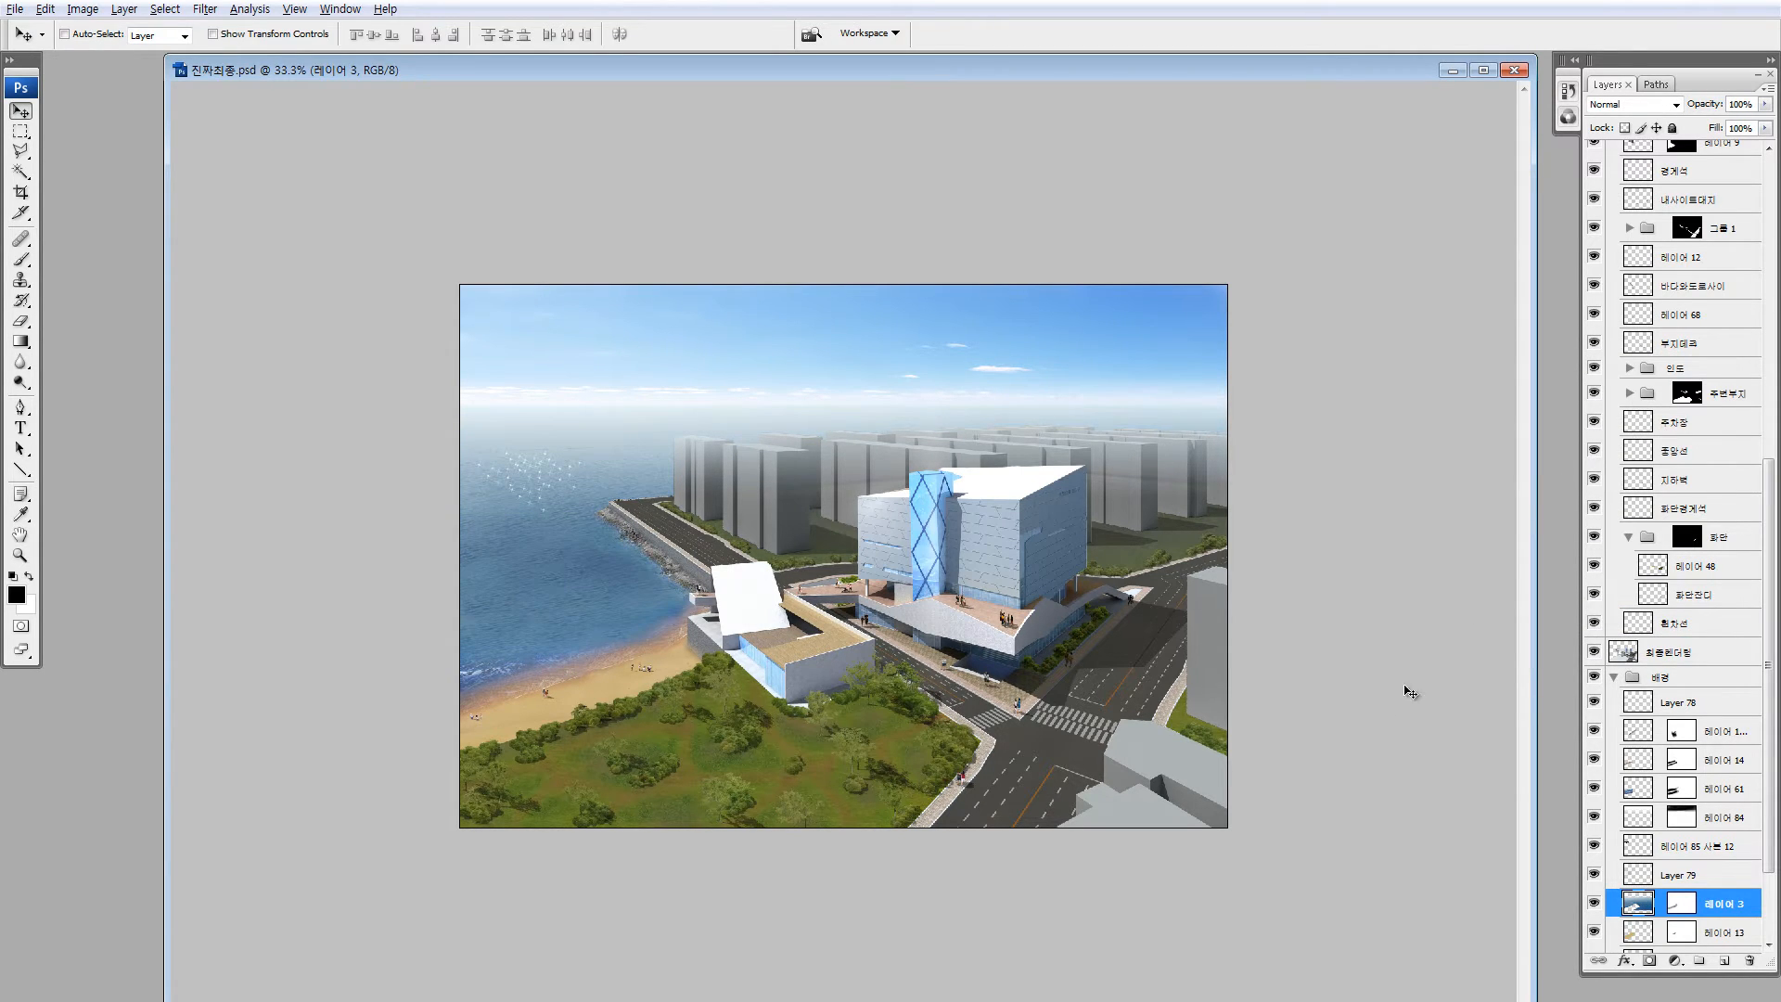
# Compare the sea before and after the color adjustment, keeping the muted version
pyautogui.hotkey('ctrl', 'z')
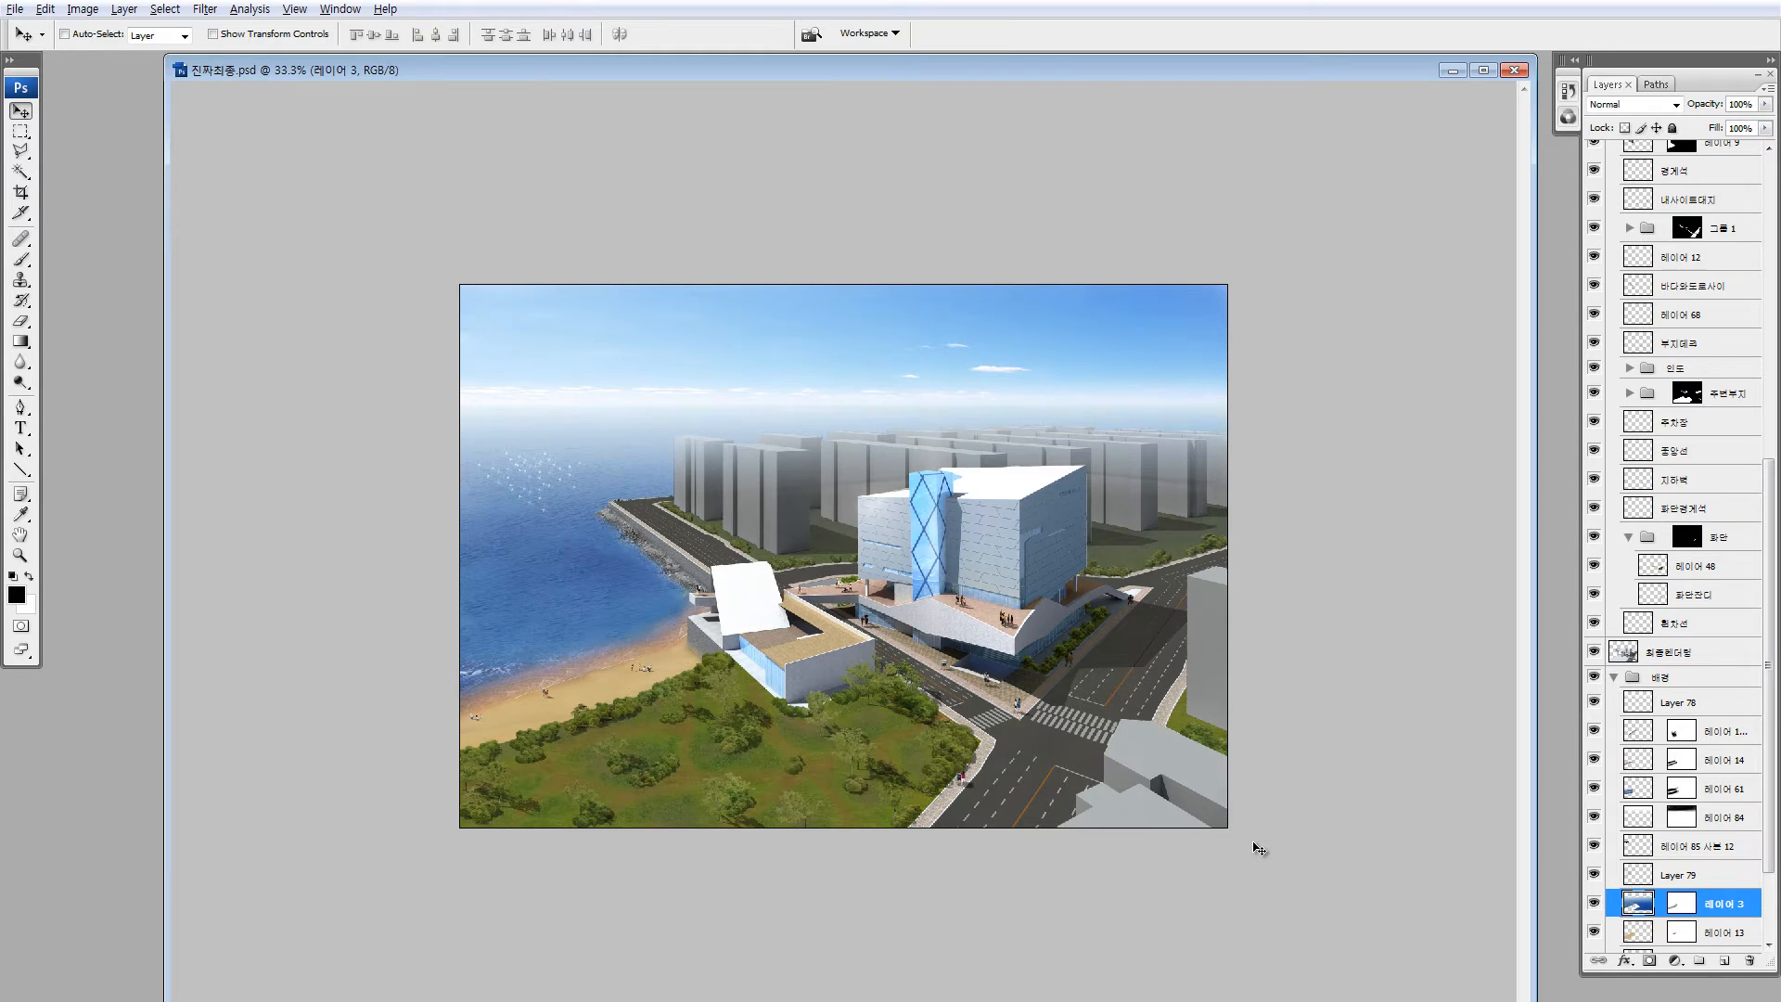
pyautogui.hotkey('ctrl', 'z')
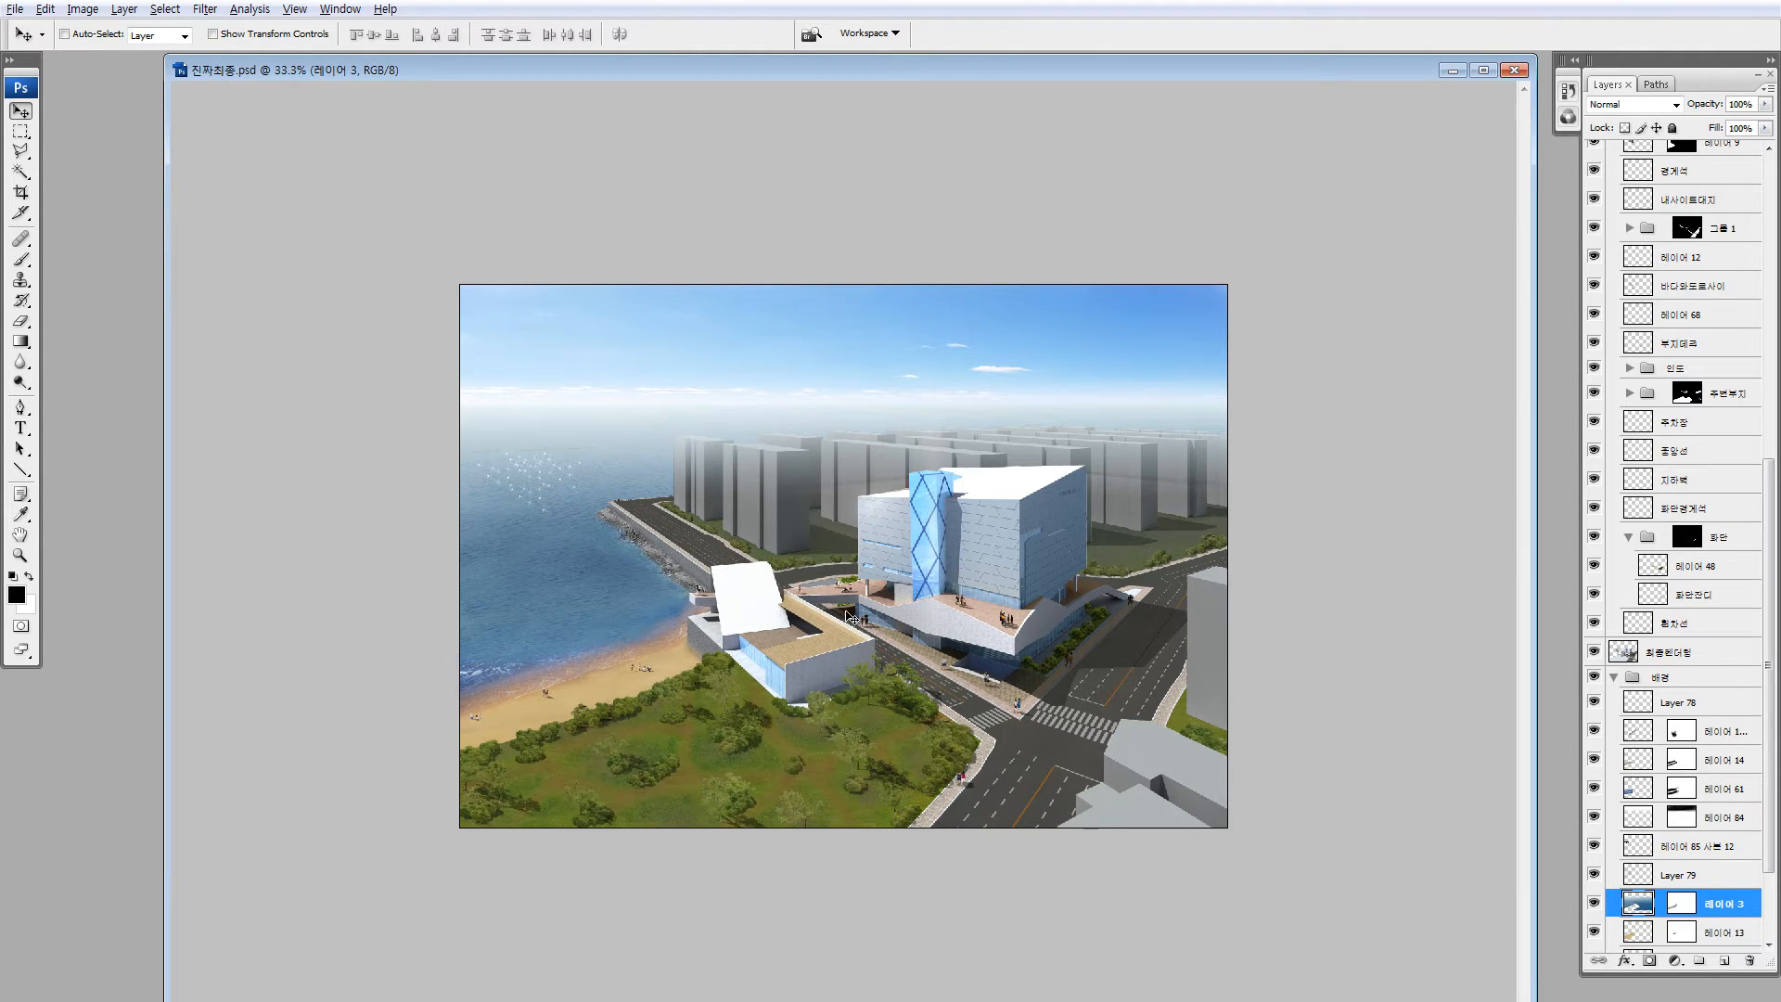
pyautogui.hotkey('ctrl', '-')
pyautogui.hotkey('ctrl', '-')
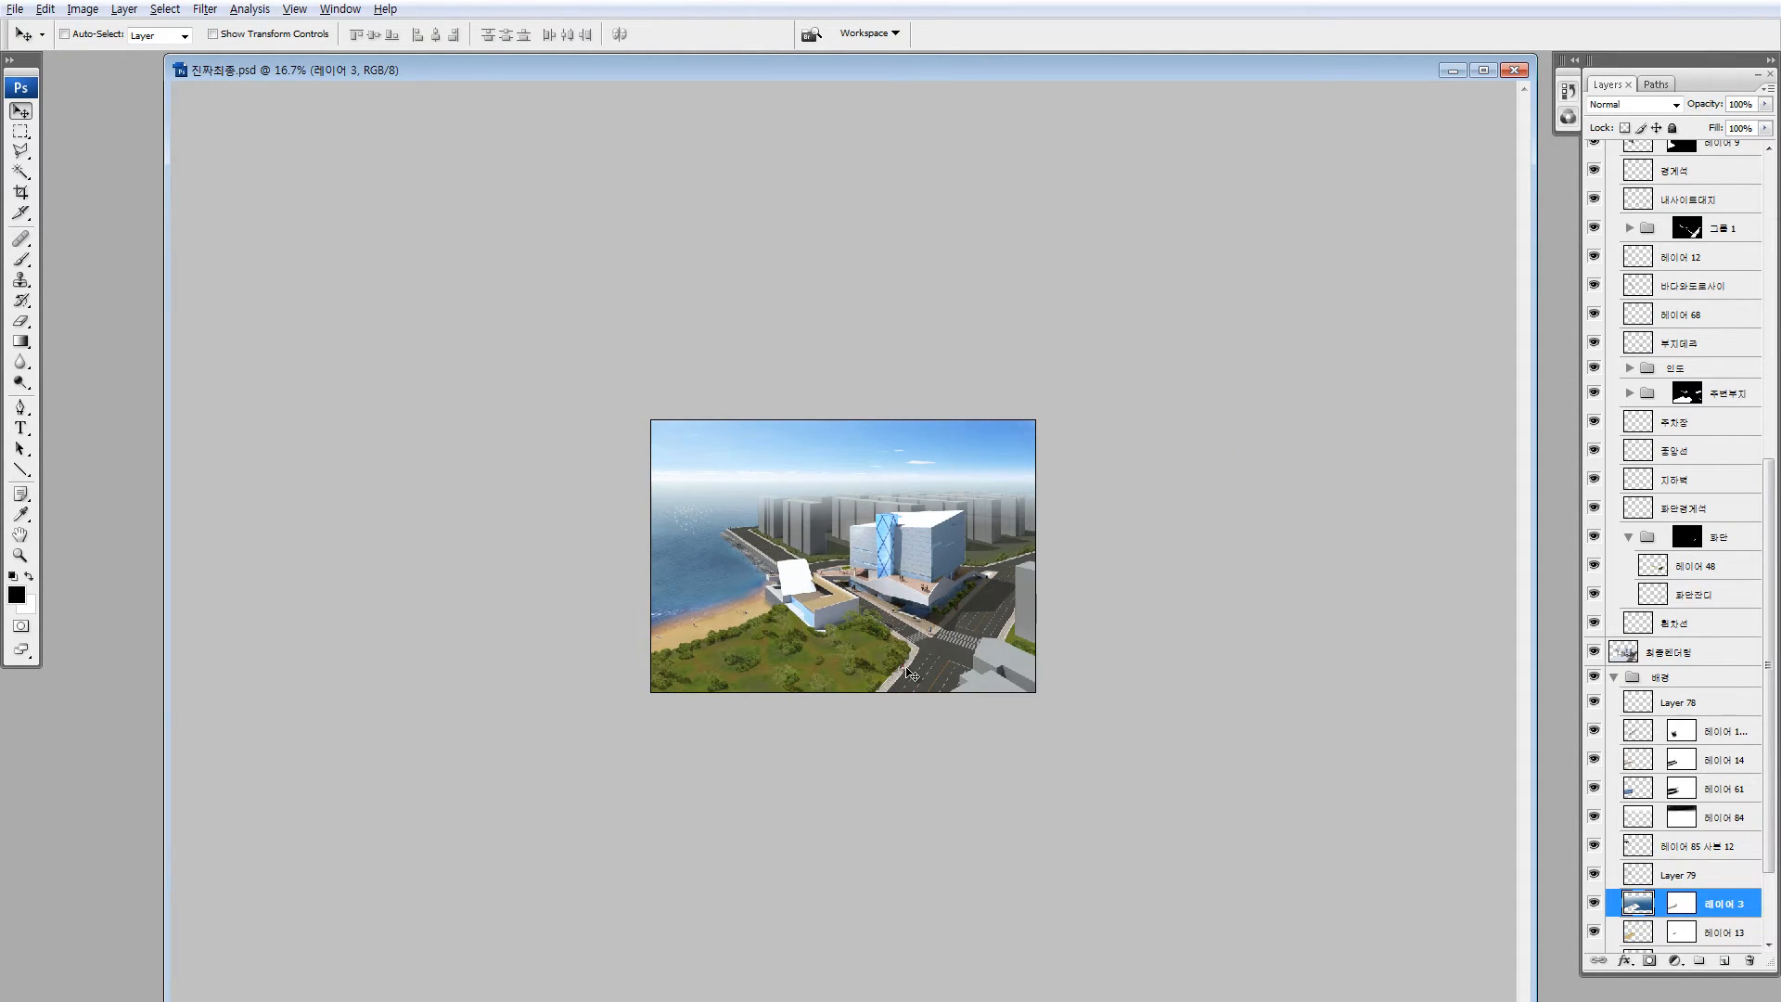
pyautogui.hotkey('ctrl', 'z')
pyautogui.hotkey('ctrl', 'z')
# Identify the shoreline strip 레이어 14 and slightly brighten and desaturate it with Hue/Saturation
pyautogui.keyDown('ctrl'); pyautogui.click(664, 625); pyautogui.keyUp('ctrl')
pyautogui.keyDown('alt'); pyautogui.click(1593, 760); pyautogui.keyUp('alt')
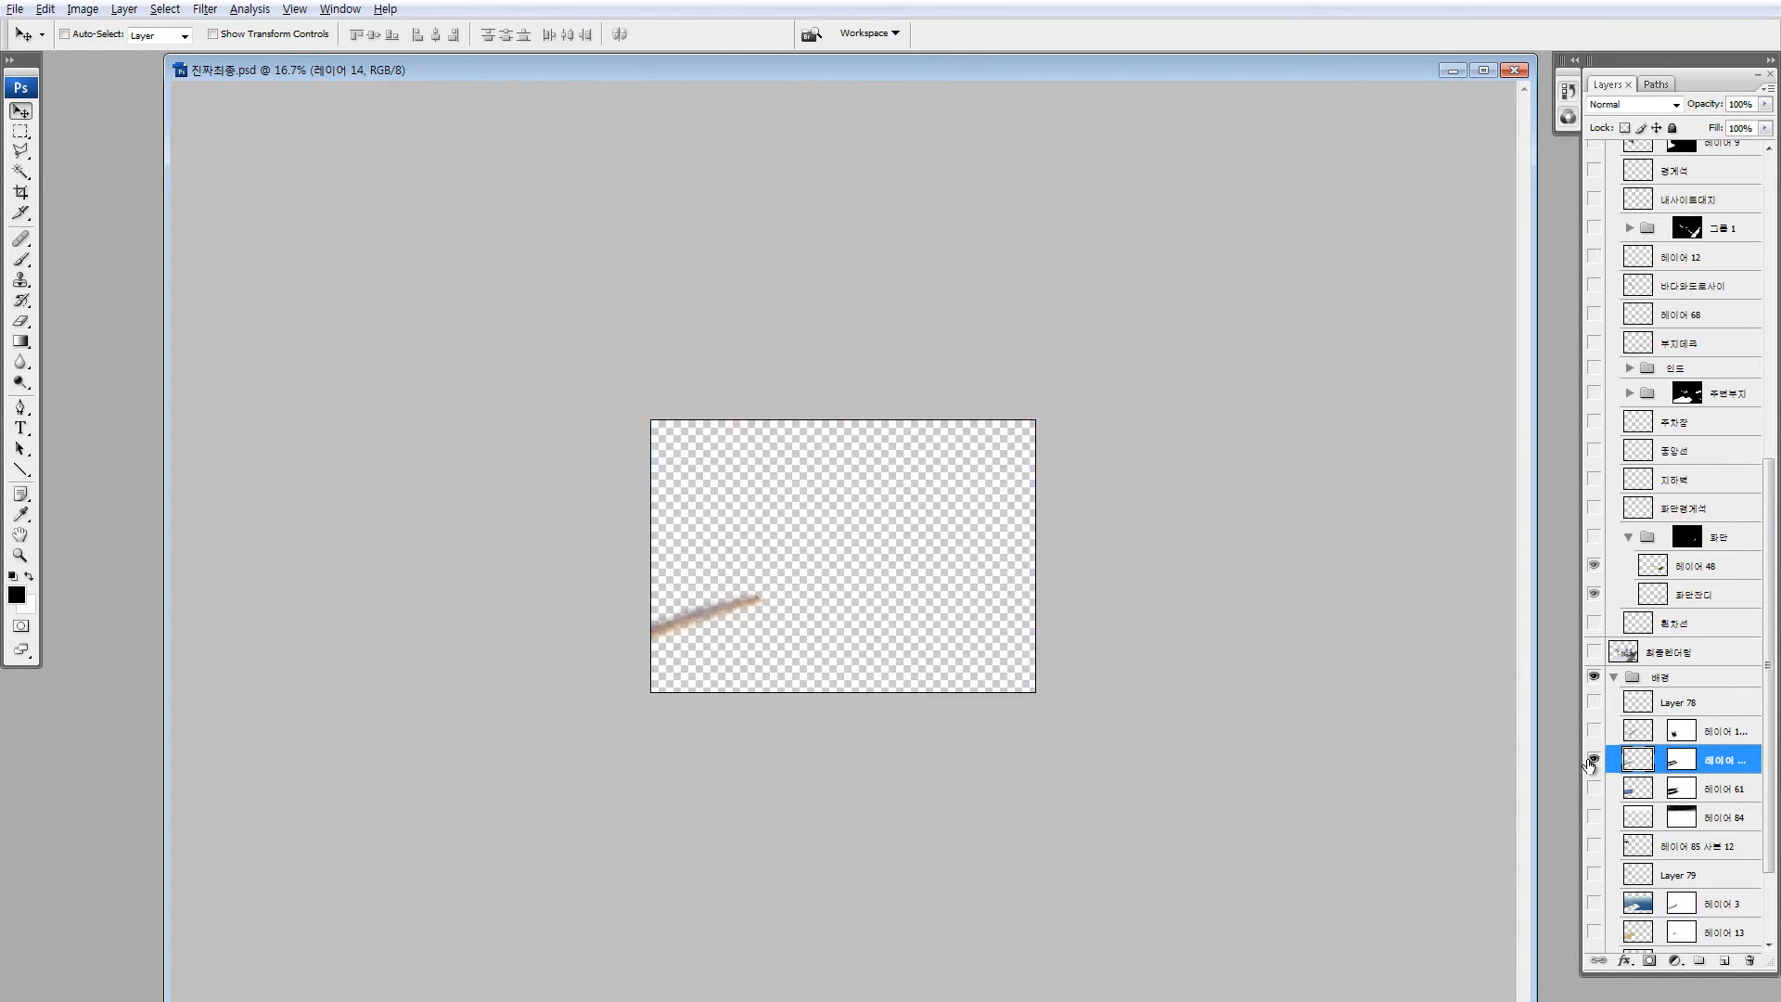
pyautogui.keyDown('alt'); pyautogui.click(1594, 760); pyautogui.keyUp('alt')
pyautogui.press('i')
pyautogui.hotkey('ctrl', 'u')
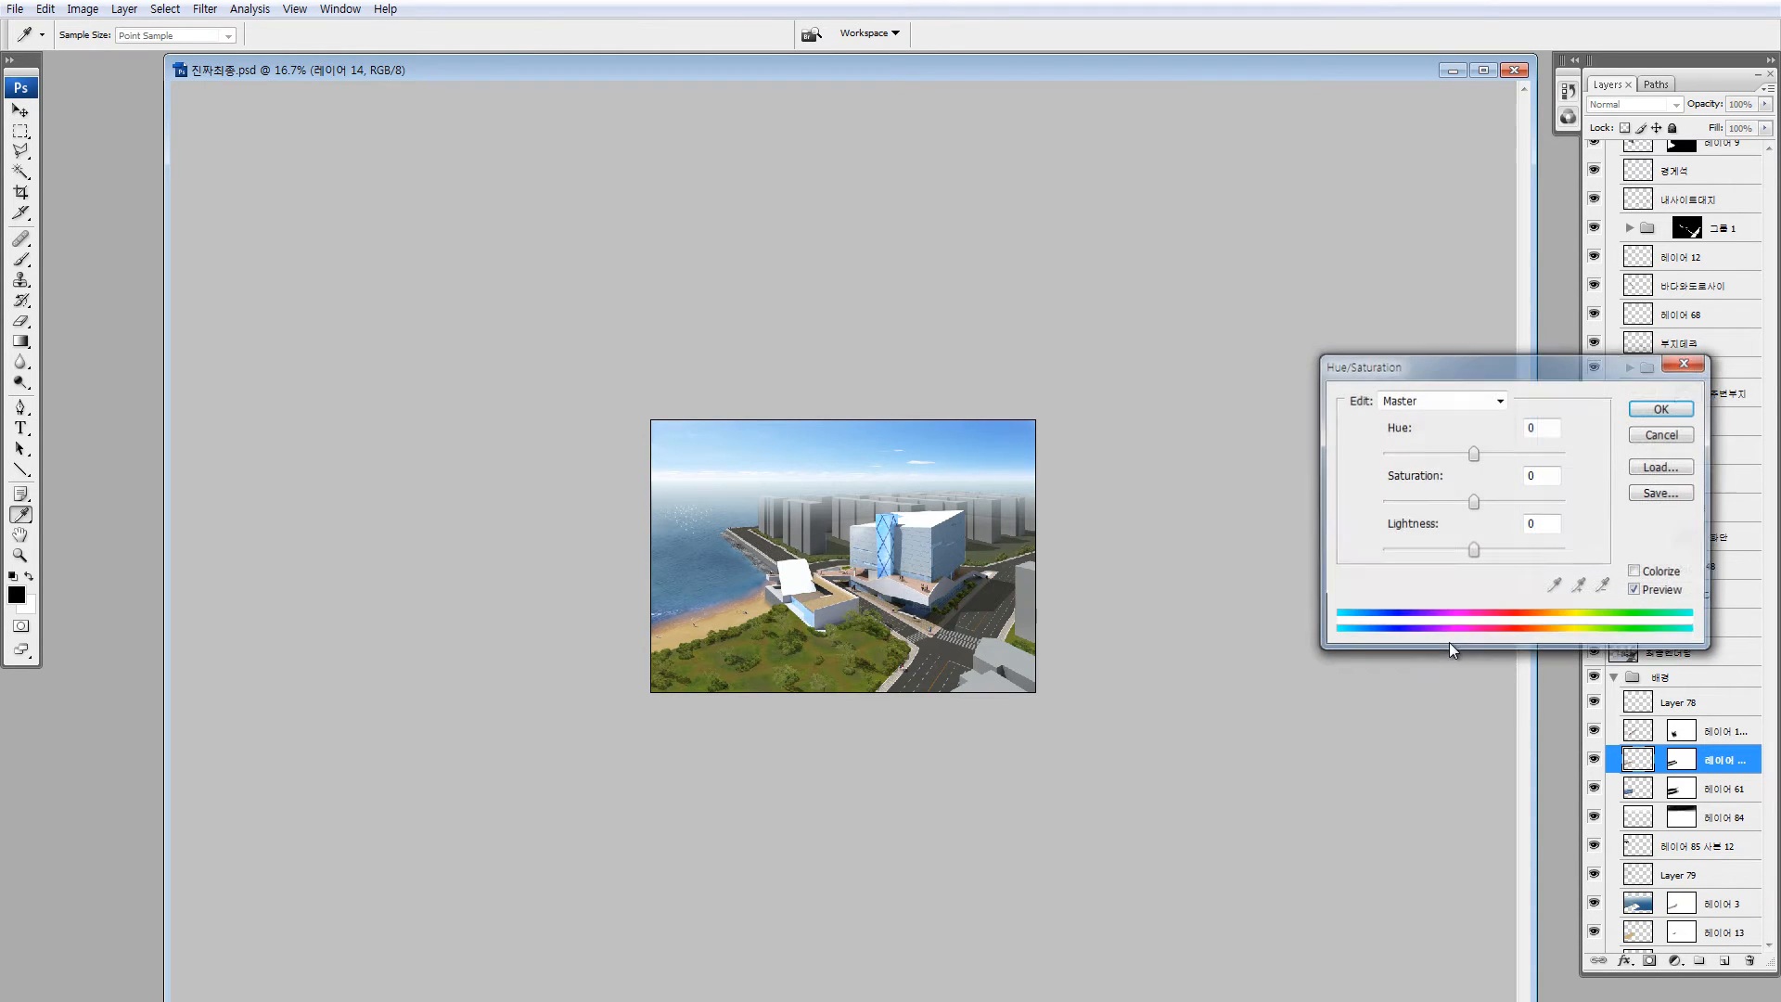
pyautogui.click(1486, 549)
pyautogui.moveTo(1473, 503); pyautogui.dragTo(1458, 503)
pyautogui.press('Return')
pyautogui.press('z')
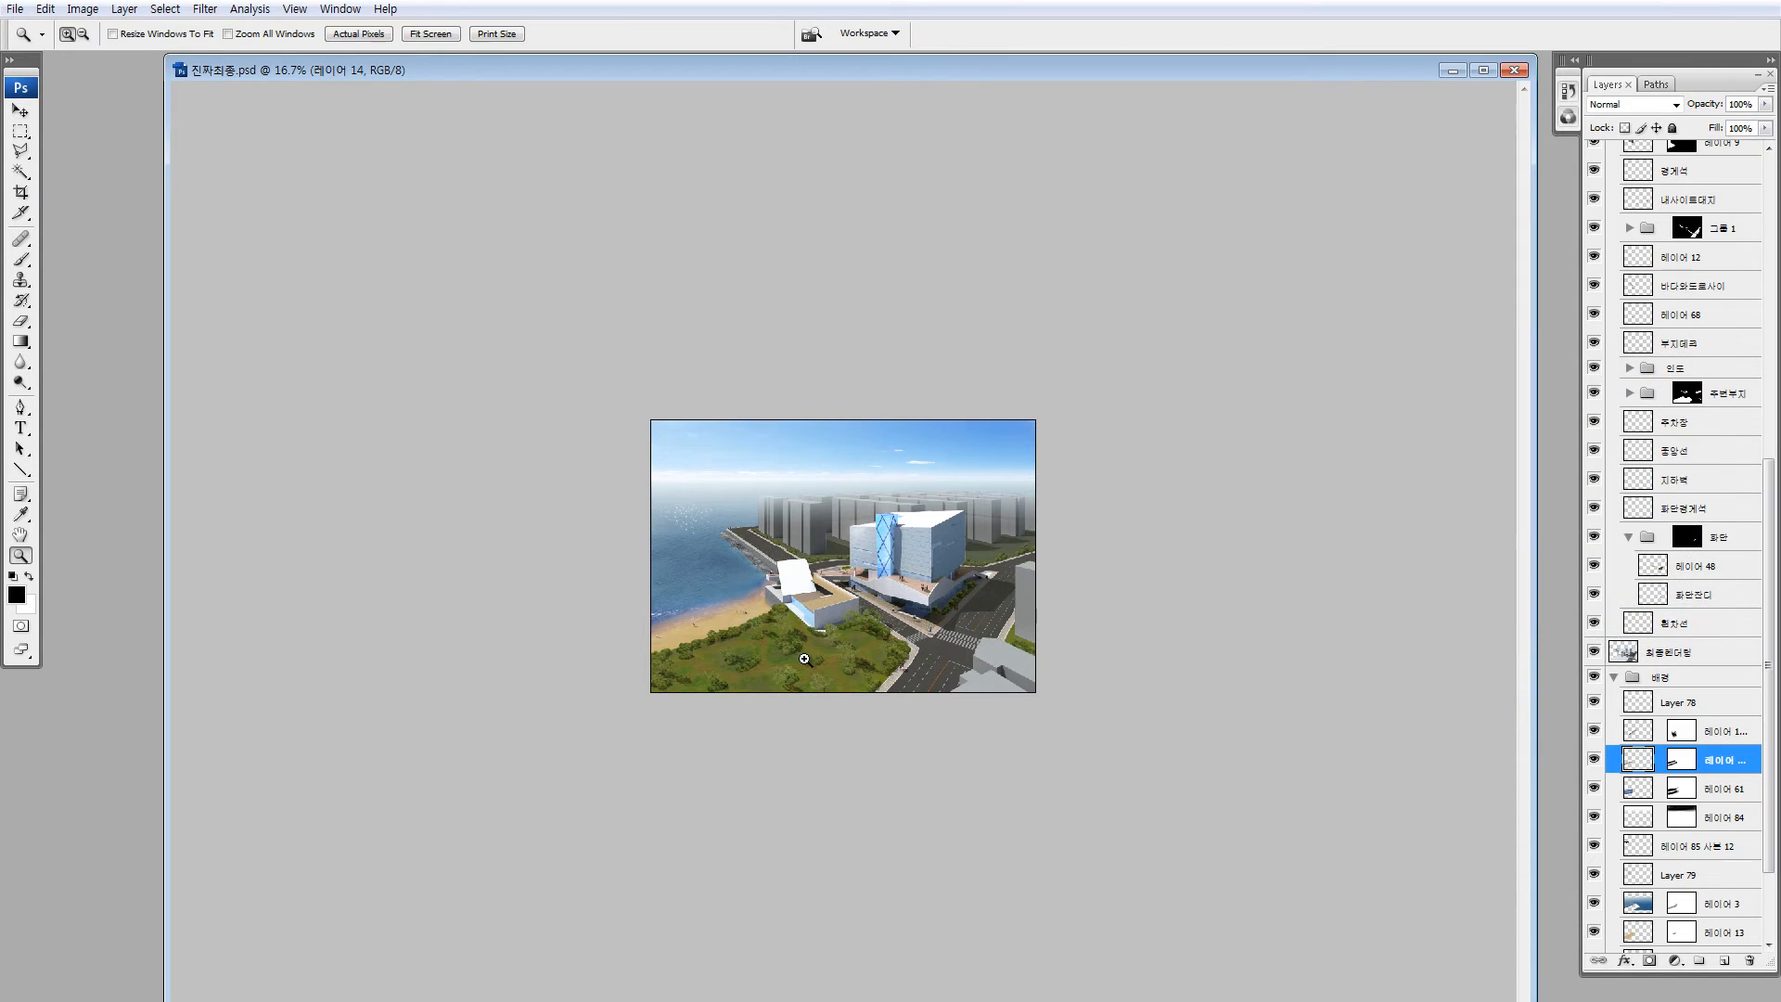
# Pick the beach layer 레이어 13 and adjust it with Hue/Saturation to Saturation -25 and Lightness +19
pyautogui.press('v')
pyautogui.keyDown('ctrl'); pyautogui.click(694, 642); pyautogui.keyUp('ctrl')
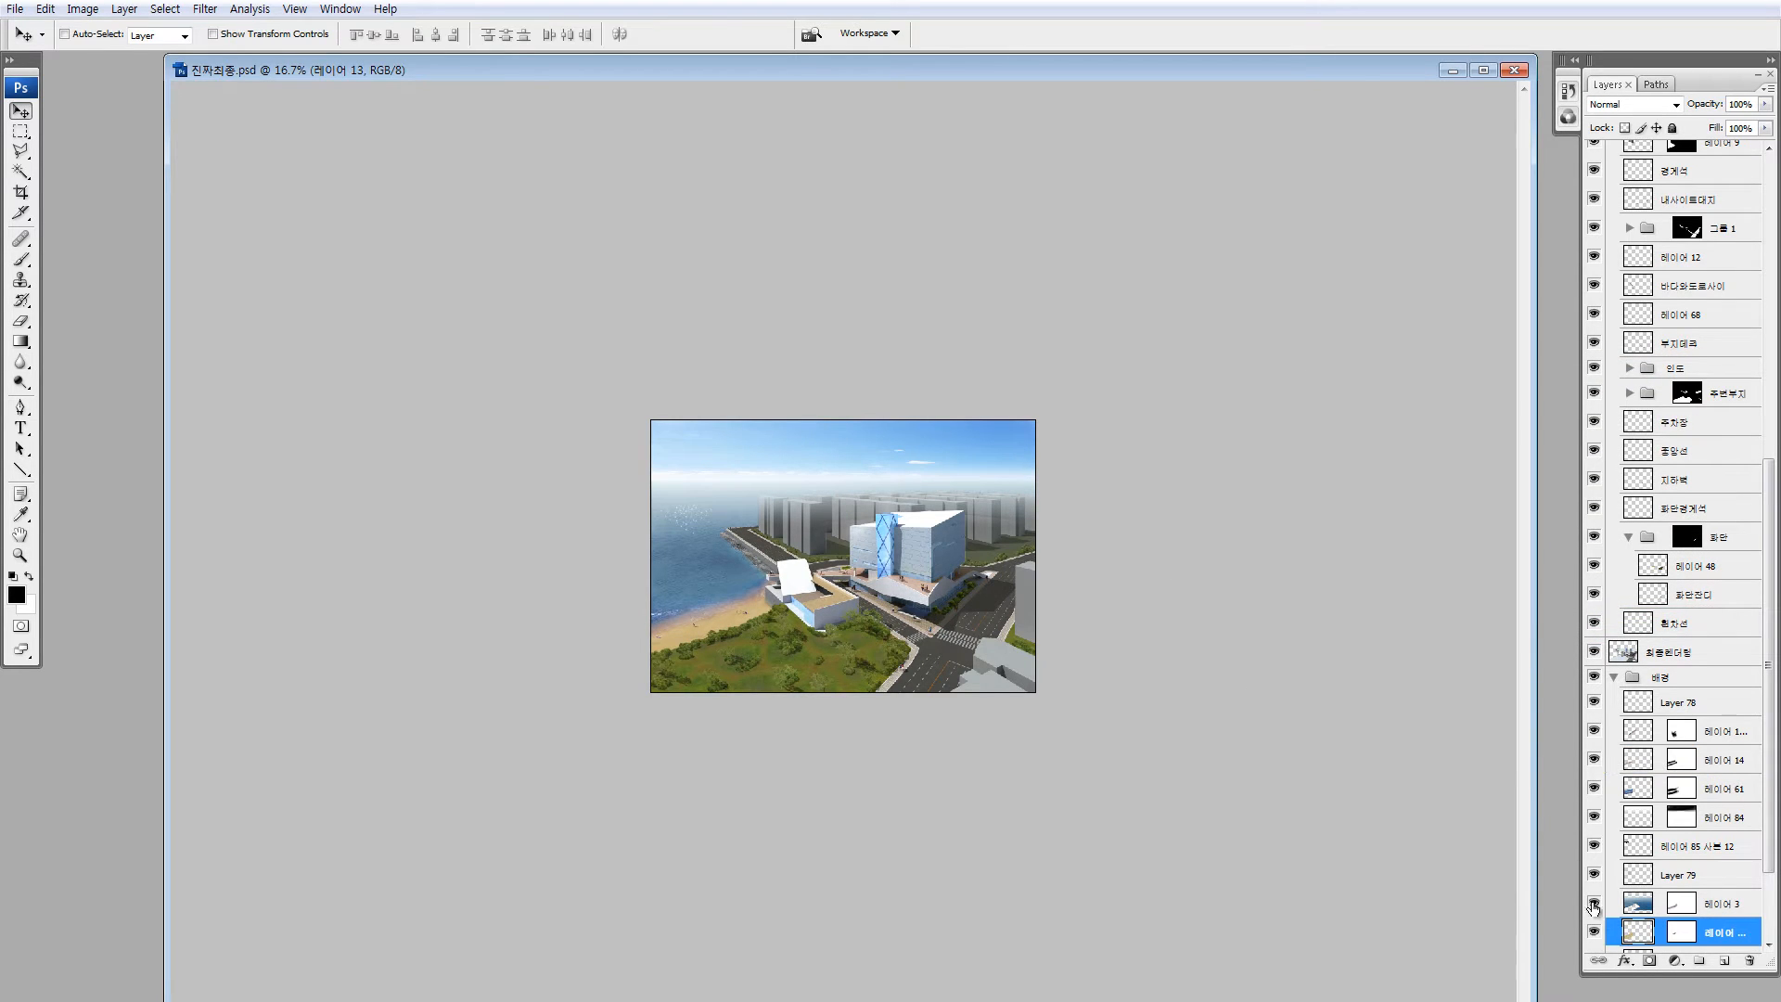
pyautogui.keyDown('alt'); pyautogui.click(1595, 932); pyautogui.keyUp('alt')
pyautogui.keyDown('alt'); pyautogui.click(1595, 932); pyautogui.keyUp('alt')
pyautogui.hotkey('ctrl', 'u')
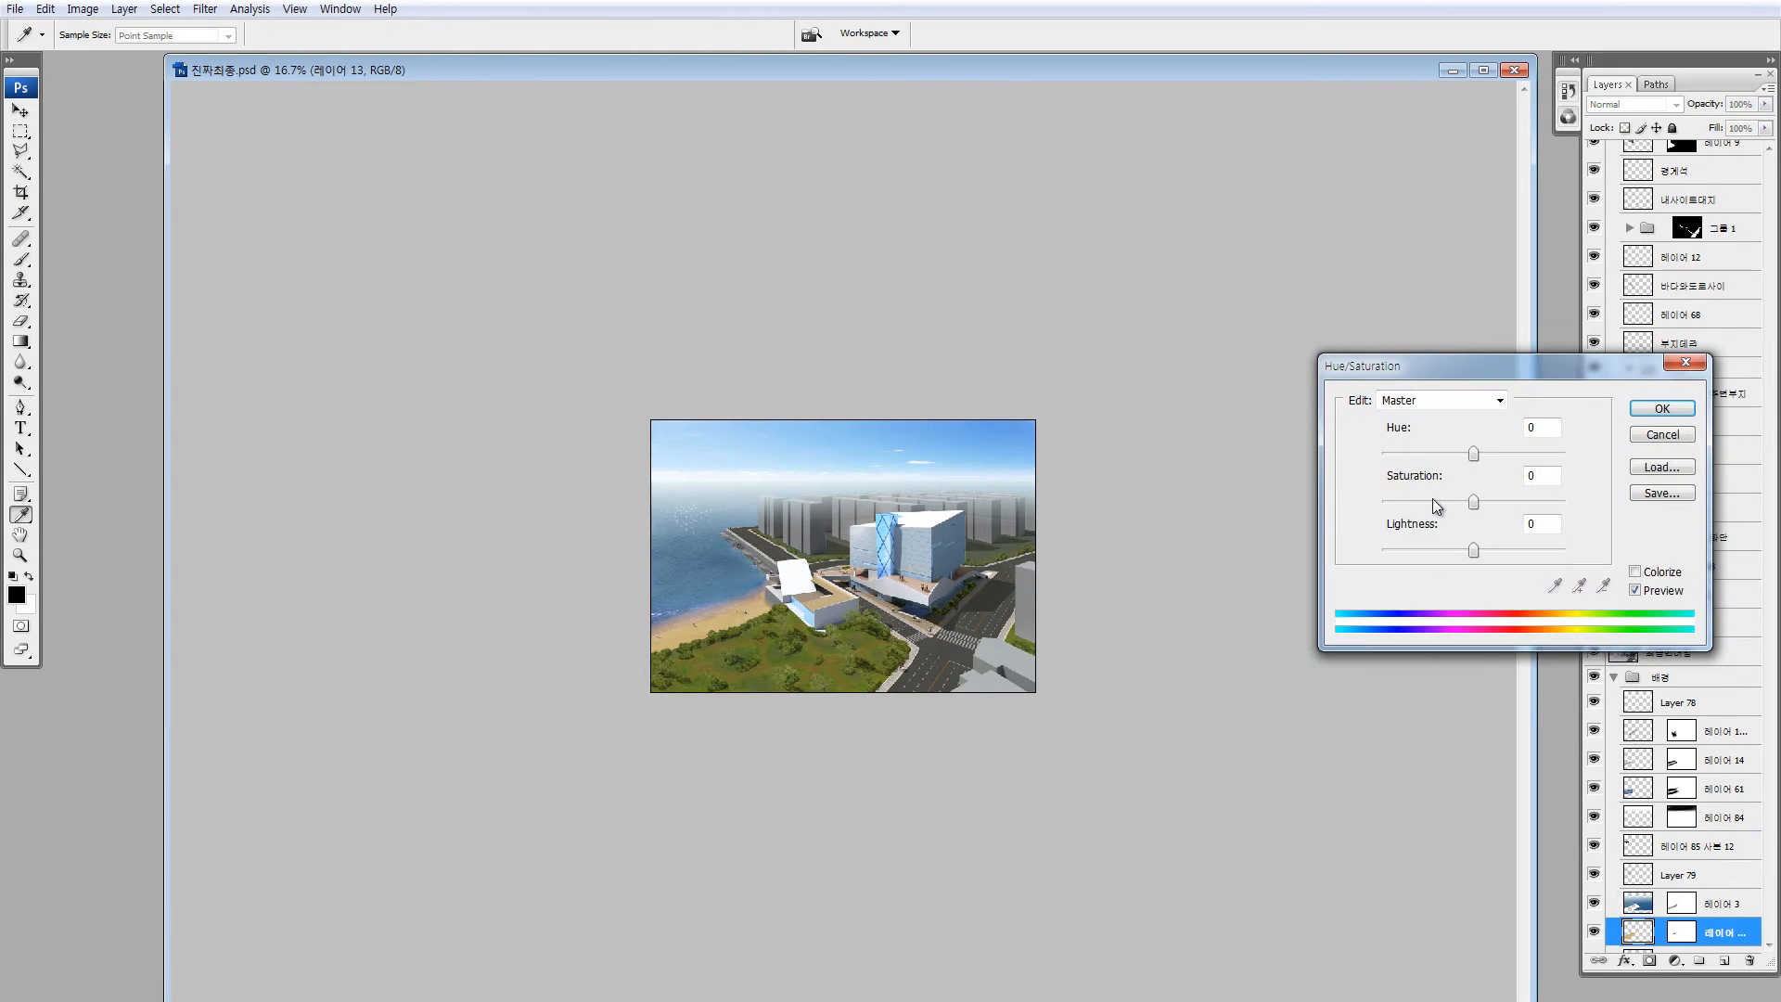
pyautogui.moveTo(1434, 498); pyautogui.dragTo(1483, 547)
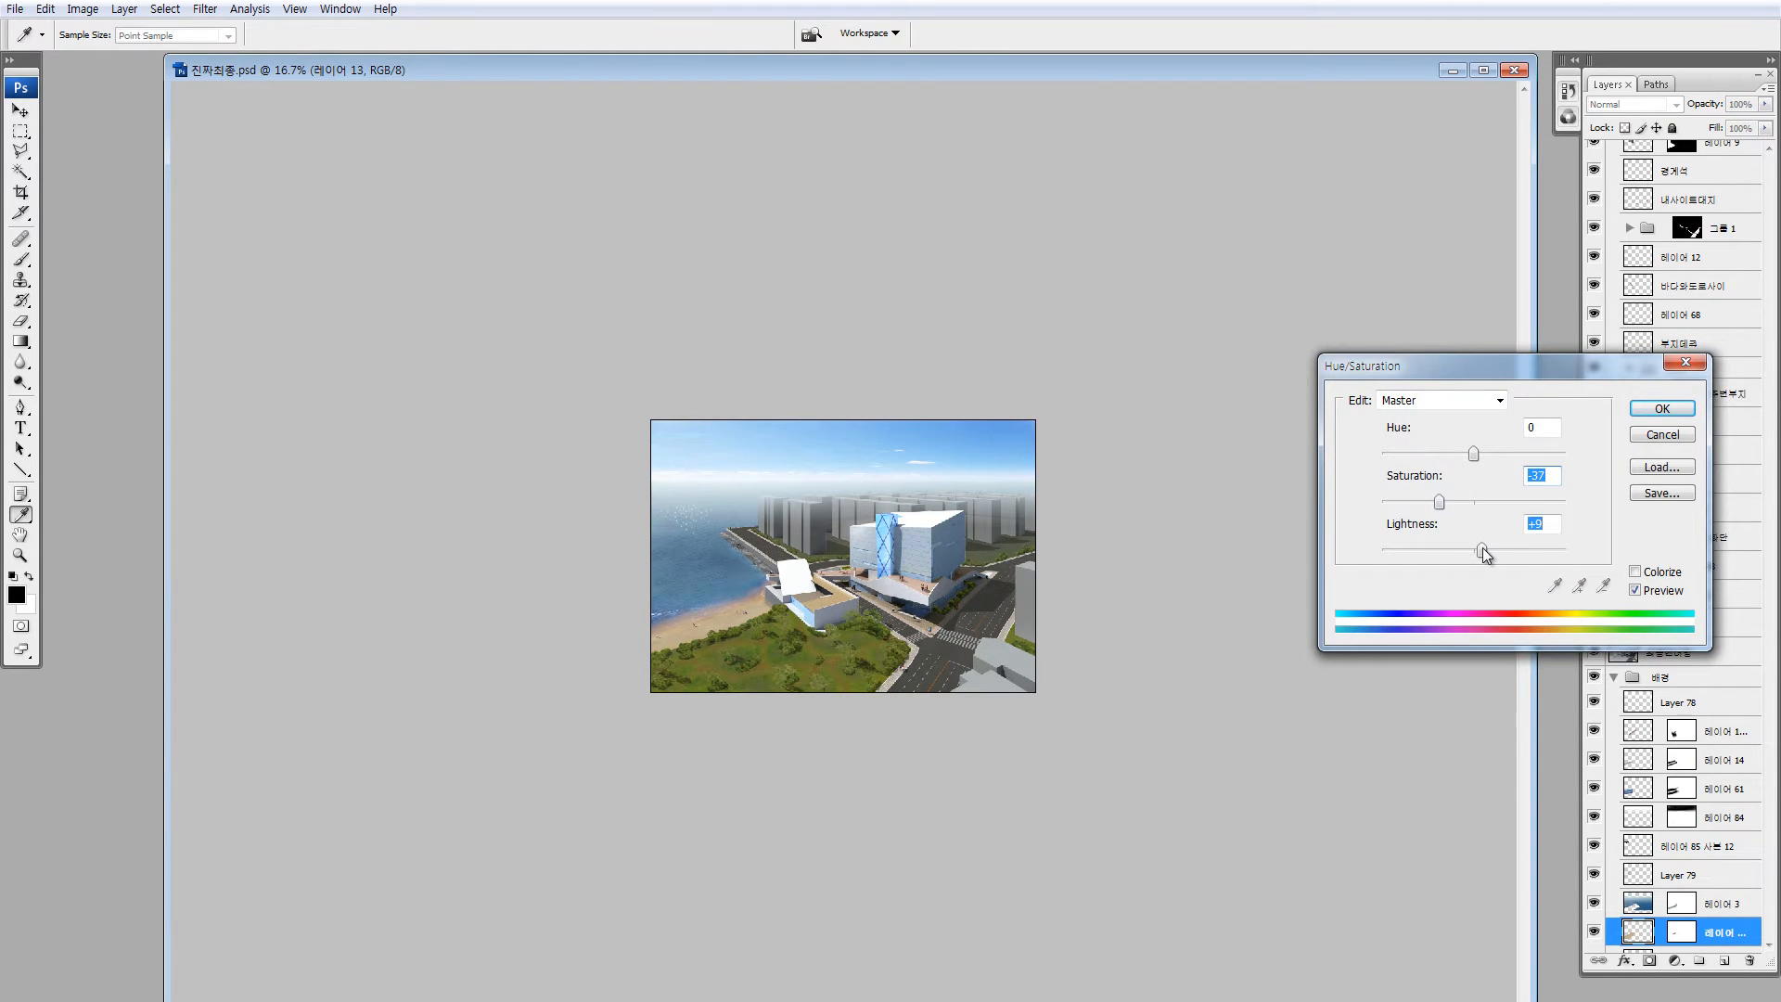
pyautogui.click(1451, 501)
pyautogui.click(1490, 549)
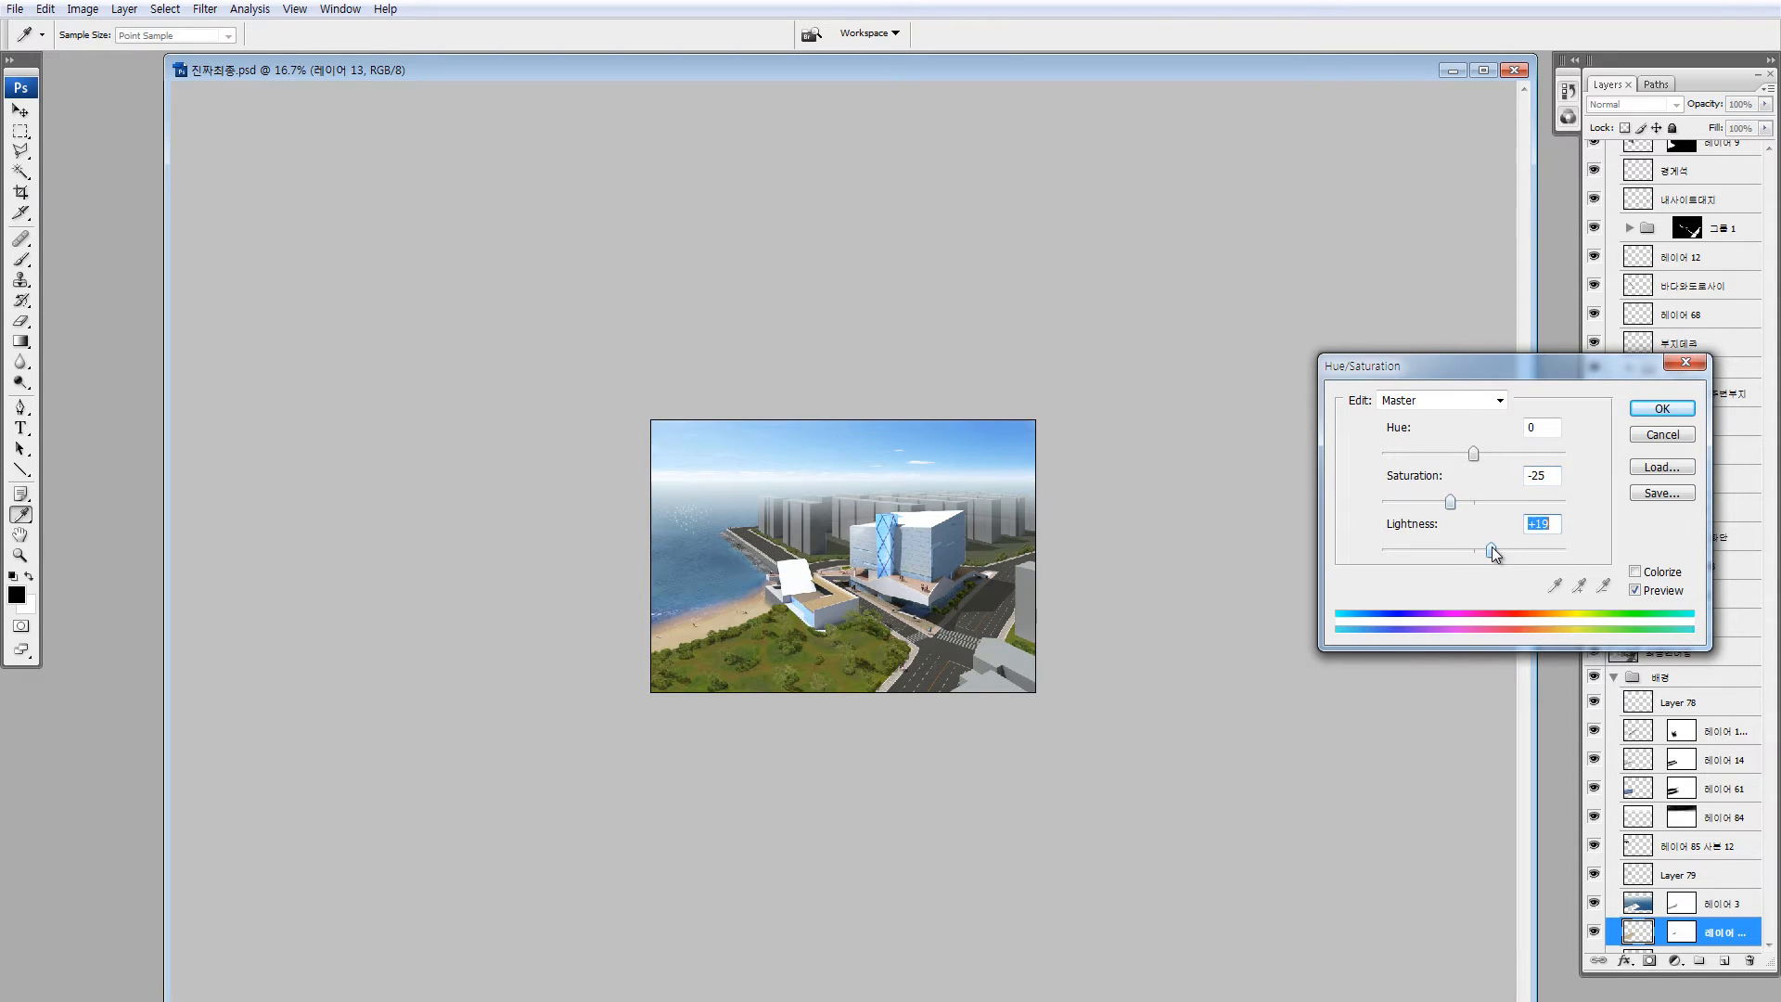
pyautogui.click(1659, 409)
pyautogui.moveTo(701, 533); pyautogui.dragTo(820, 677)
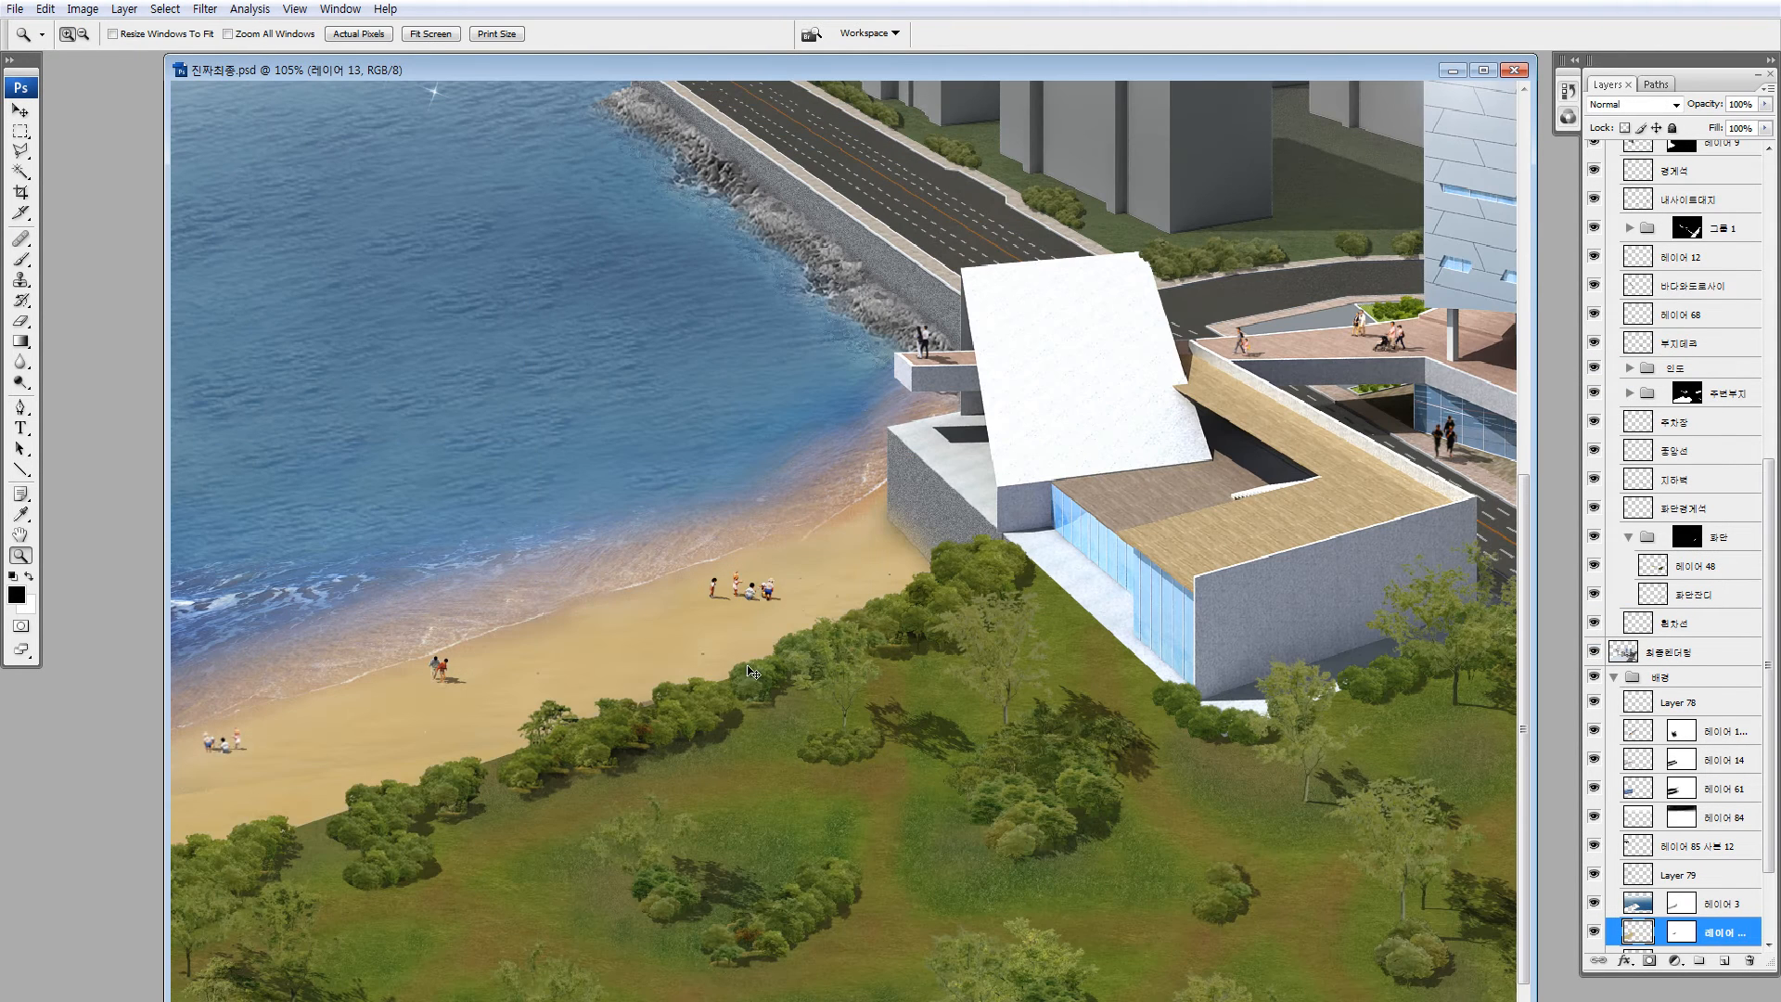
# Select the near end of the beach by painting a soft Quick Mask over it with a reduced brush at 25% opacity
pyautogui.press('q')
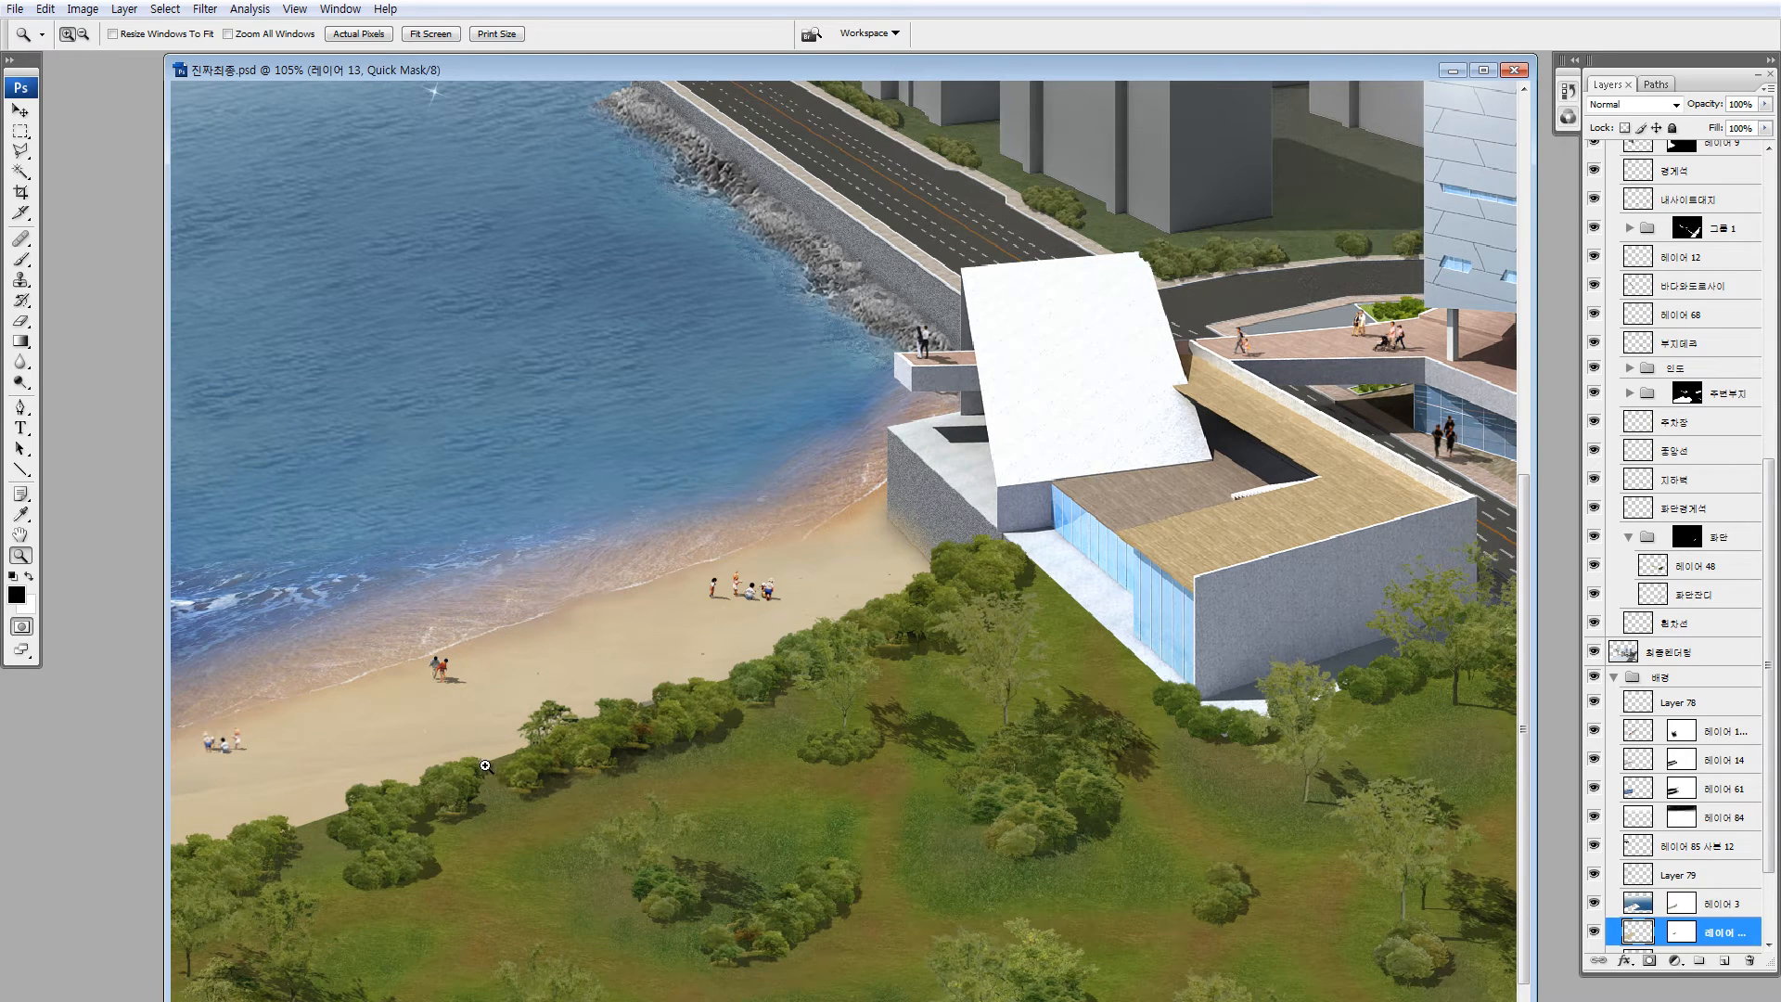
pyautogui.press('b')
pyautogui.moveTo(345, 874)
pyautogui.mouseDown()
pyautogui.moveTo(239, 913)
pyautogui.moveTo(267, 882)
pyautogui.moveTo(428, 835)
pyautogui.mouseUp()
pyautogui.press('[')
pyautogui.press('[')
pyautogui.press('[')
pyautogui.moveTo(314, 36); pyautogui.dragTo(330, 37)
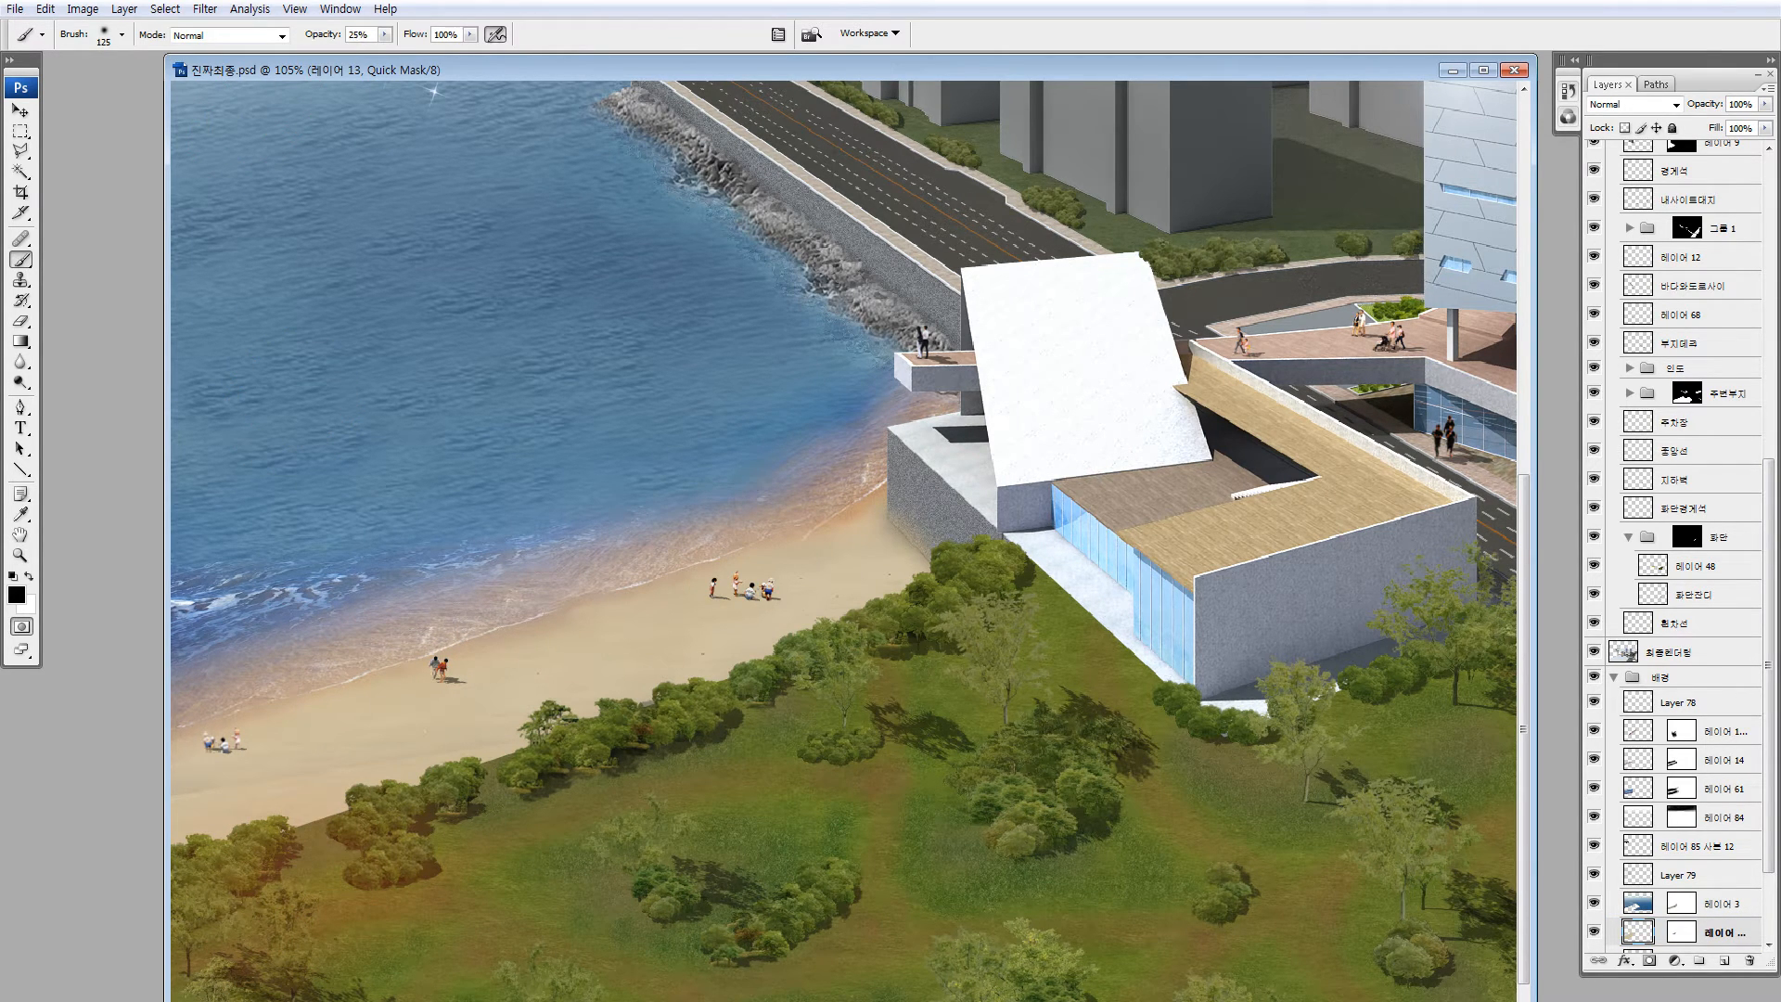
pyautogui.moveTo(224, 838)
pyautogui.mouseDown()
pyautogui.moveTo(699, 746)
pyautogui.moveTo(791, 694)
pyautogui.moveTo(712, 699)
pyautogui.moveTo(960, 625)
pyautogui.moveTo(951, 558)
pyautogui.moveTo(955, 576)
pyautogui.moveTo(702, 718)
pyautogui.moveTo(289, 876)
pyautogui.moveTo(177, 875)
pyautogui.moveTo(369, 872)
pyautogui.mouseUp()
pyautogui.press('q')
# Darken the selected part of beach layer 레이어 13 with Hue/Saturation, setting Lightness to about -27
pyautogui.hotkey('ctrl', 'u')
pyautogui.moveTo(1473, 550); pyautogui.dragTo(1517, 505)
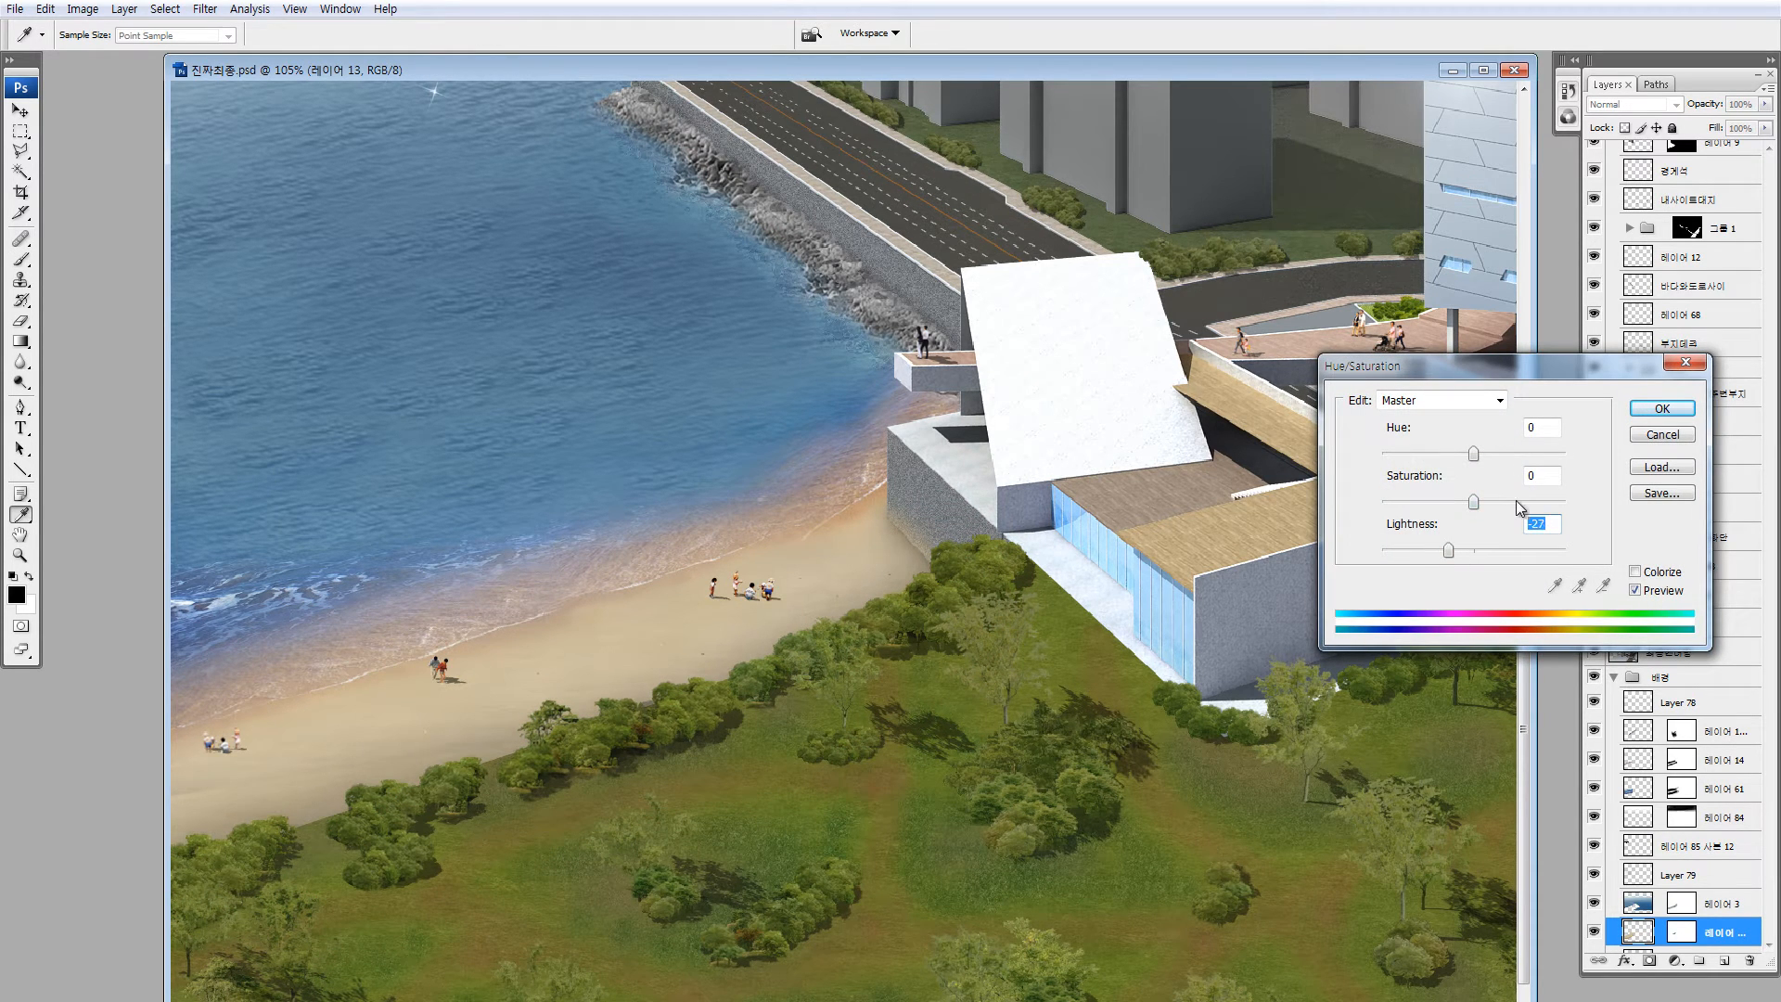
pyautogui.click(1663, 407)
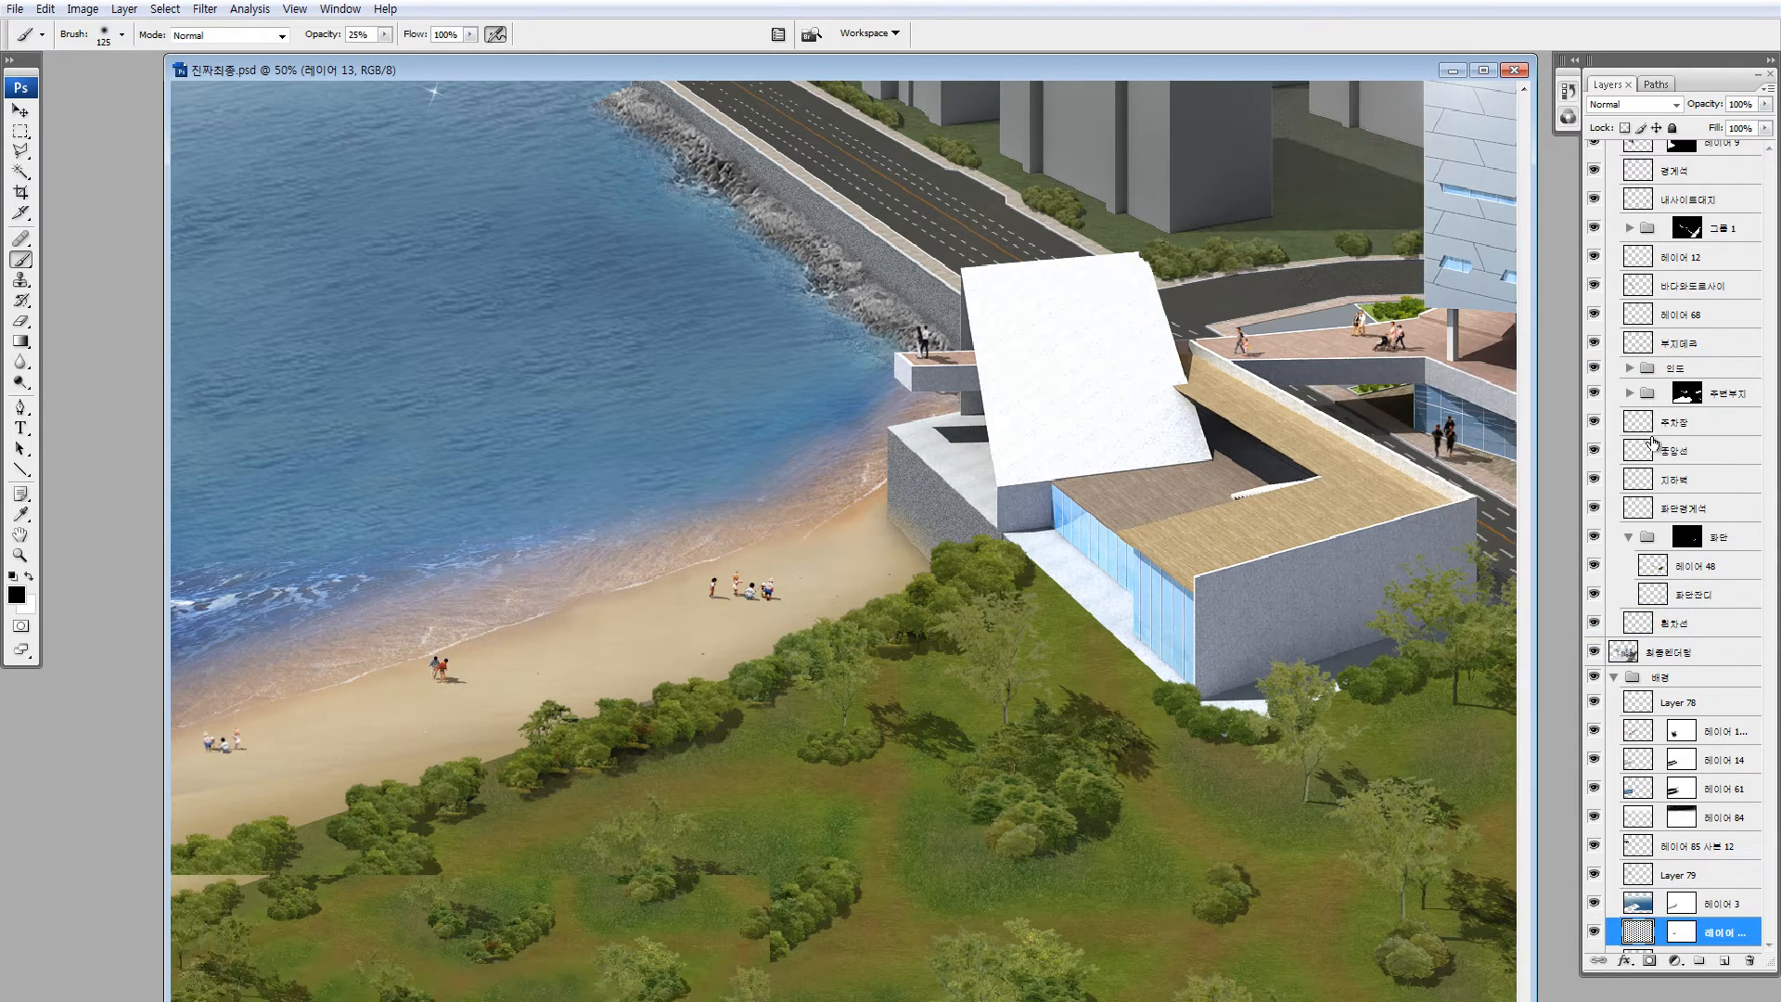
# Select a soft strip along the middle of the sand by brushing it in Quick Mask with a size 90 brush
pyautogui.hotkey('ctrl', '-')
pyautogui.hotkey('ctrl', '-')
pyautogui.hotkey('ctrl', '-')
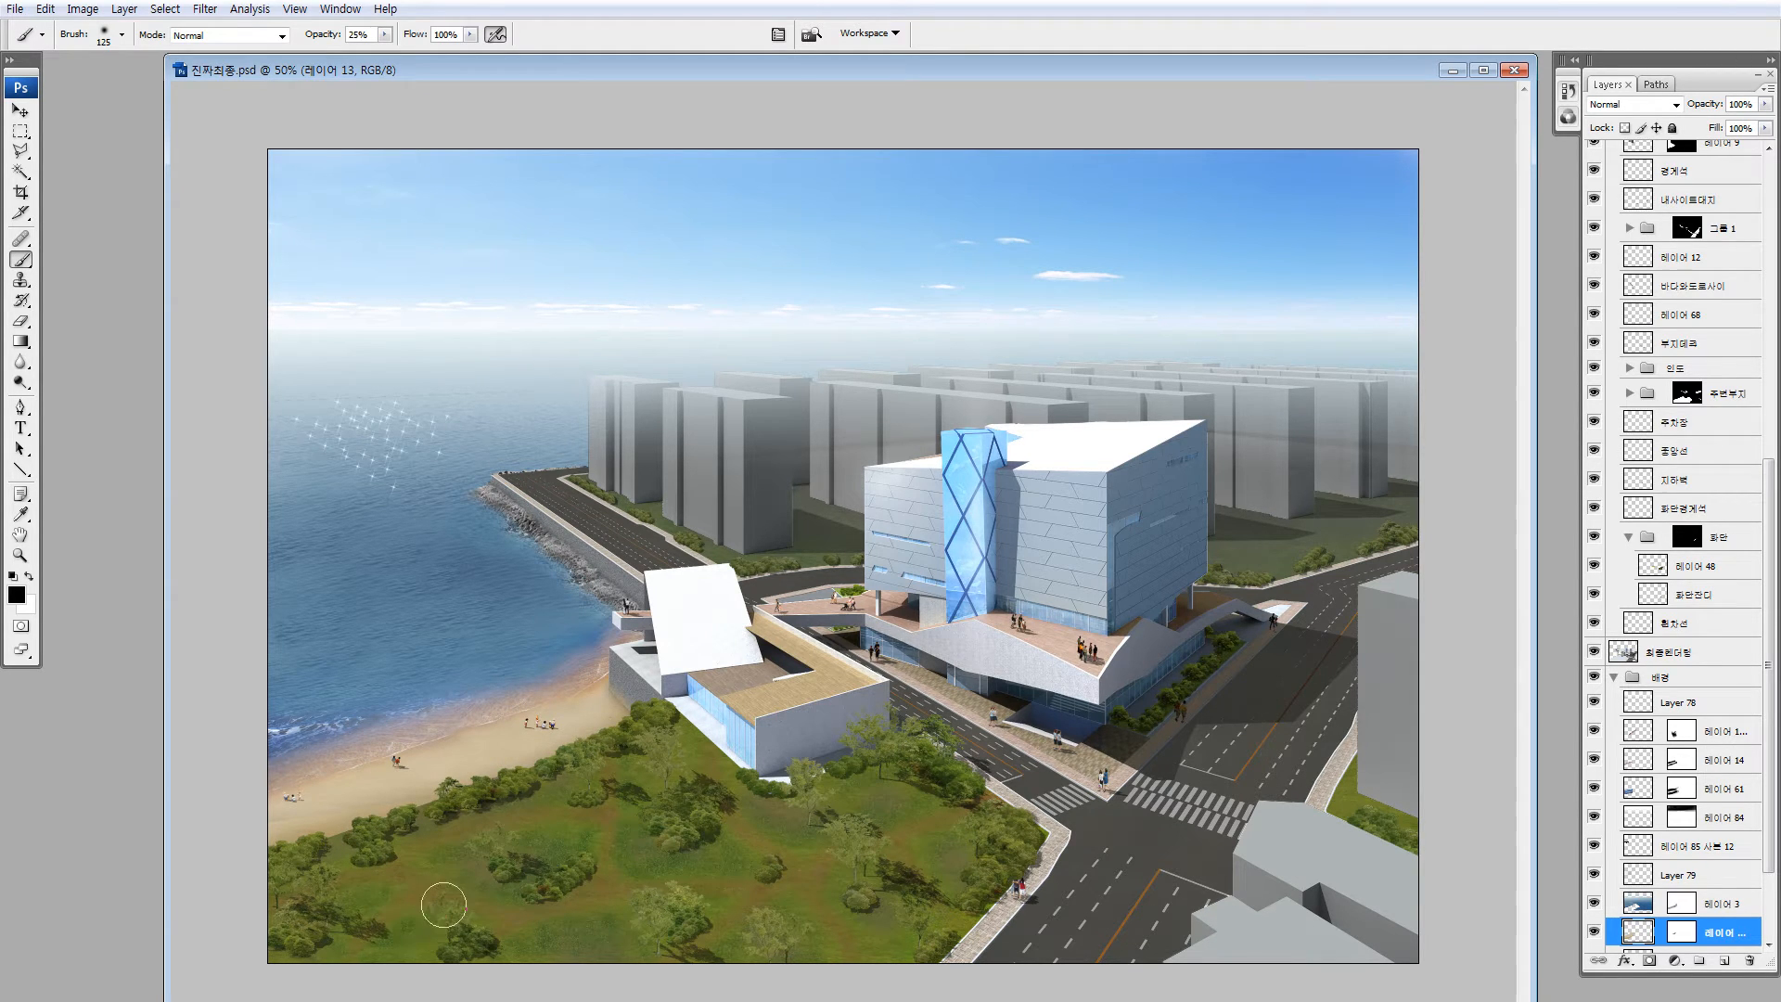
pyautogui.press('q')
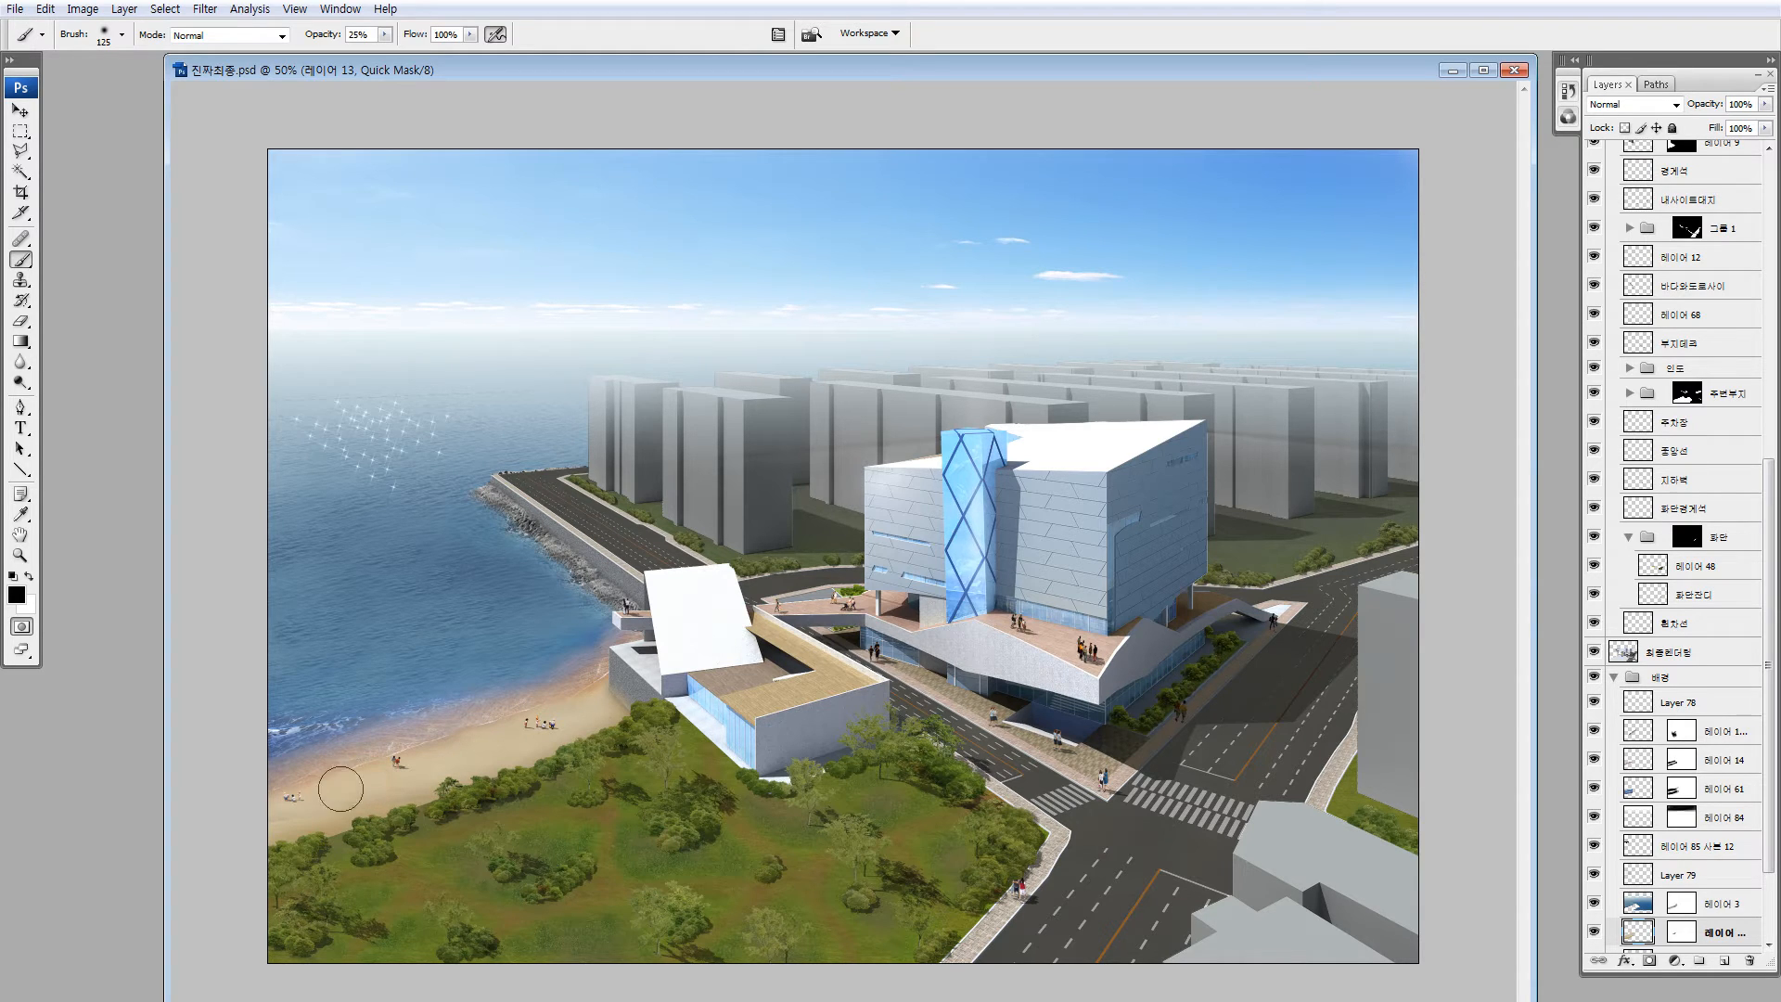
pyautogui.press('[')
pyautogui.press('[')
pyautogui.moveTo(335, 786); pyautogui.dragTo(597, 712)
pyautogui.press('q')
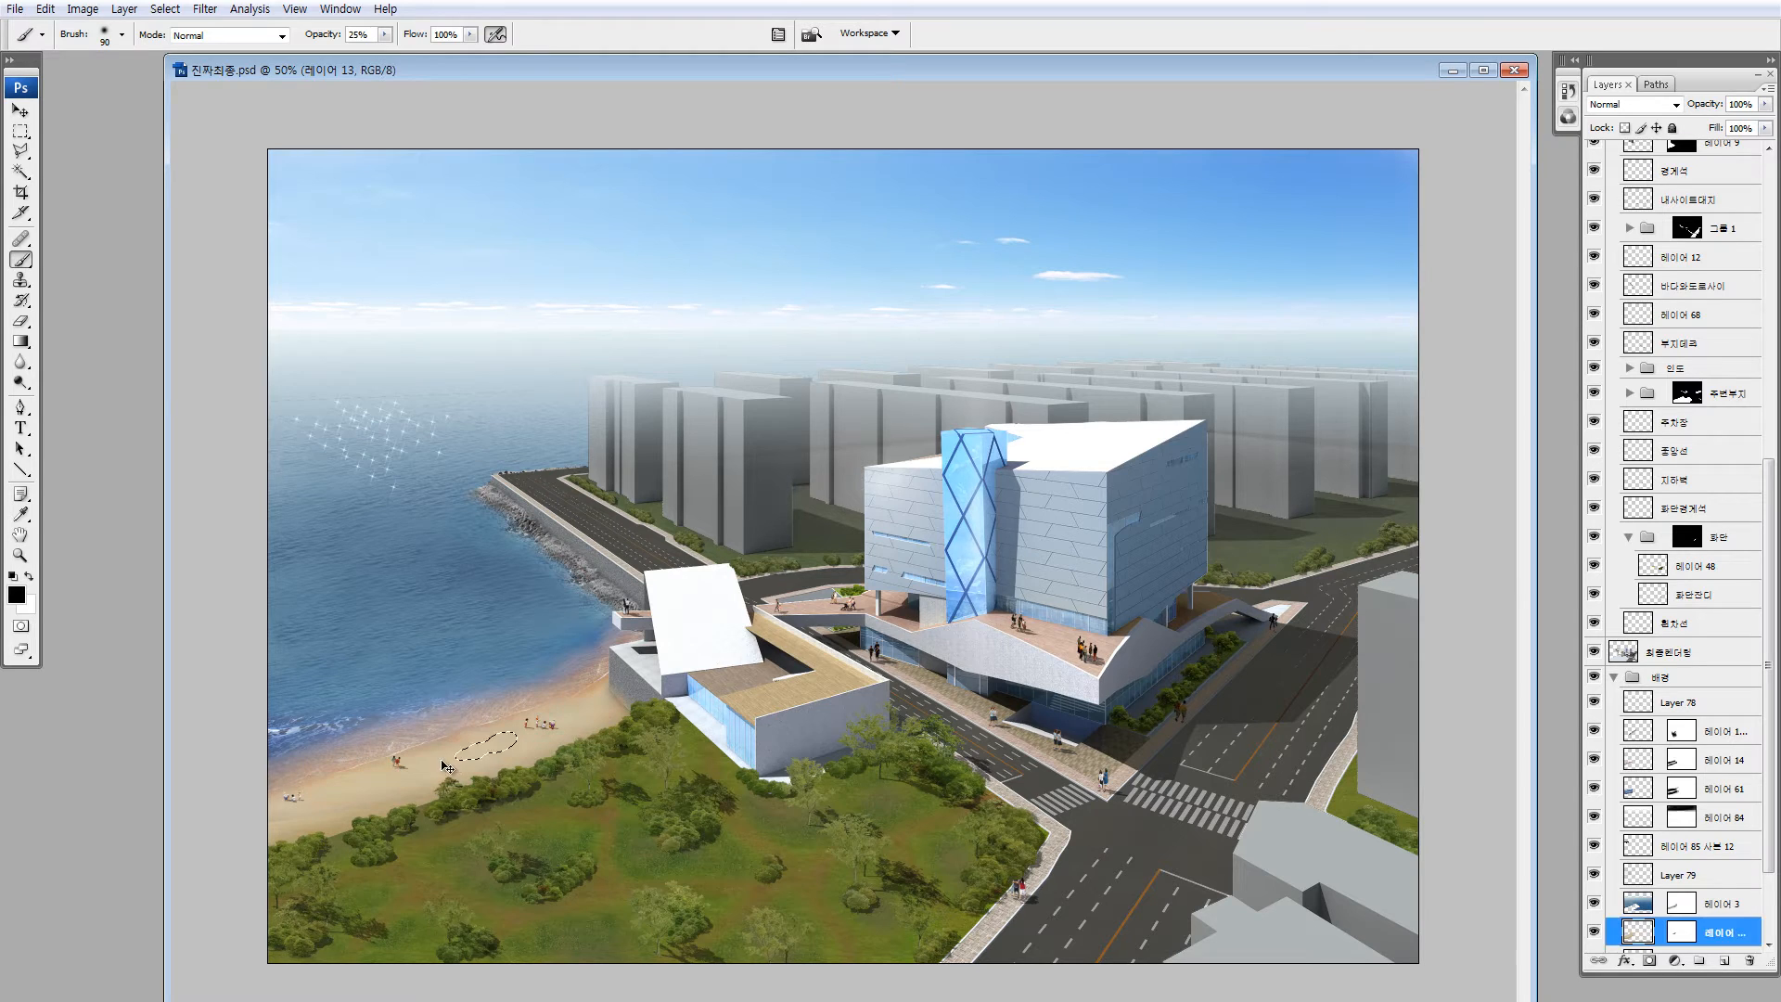
# Brighten the selected sand strip with Brightness/Contrast, setting Brightness to about +41
pyautogui.hotkey('alt', 'i')
pyautogui.press('a')
pyautogui.press('c')
pyautogui.moveTo(1312, 351); pyautogui.dragTo(1322, 351)
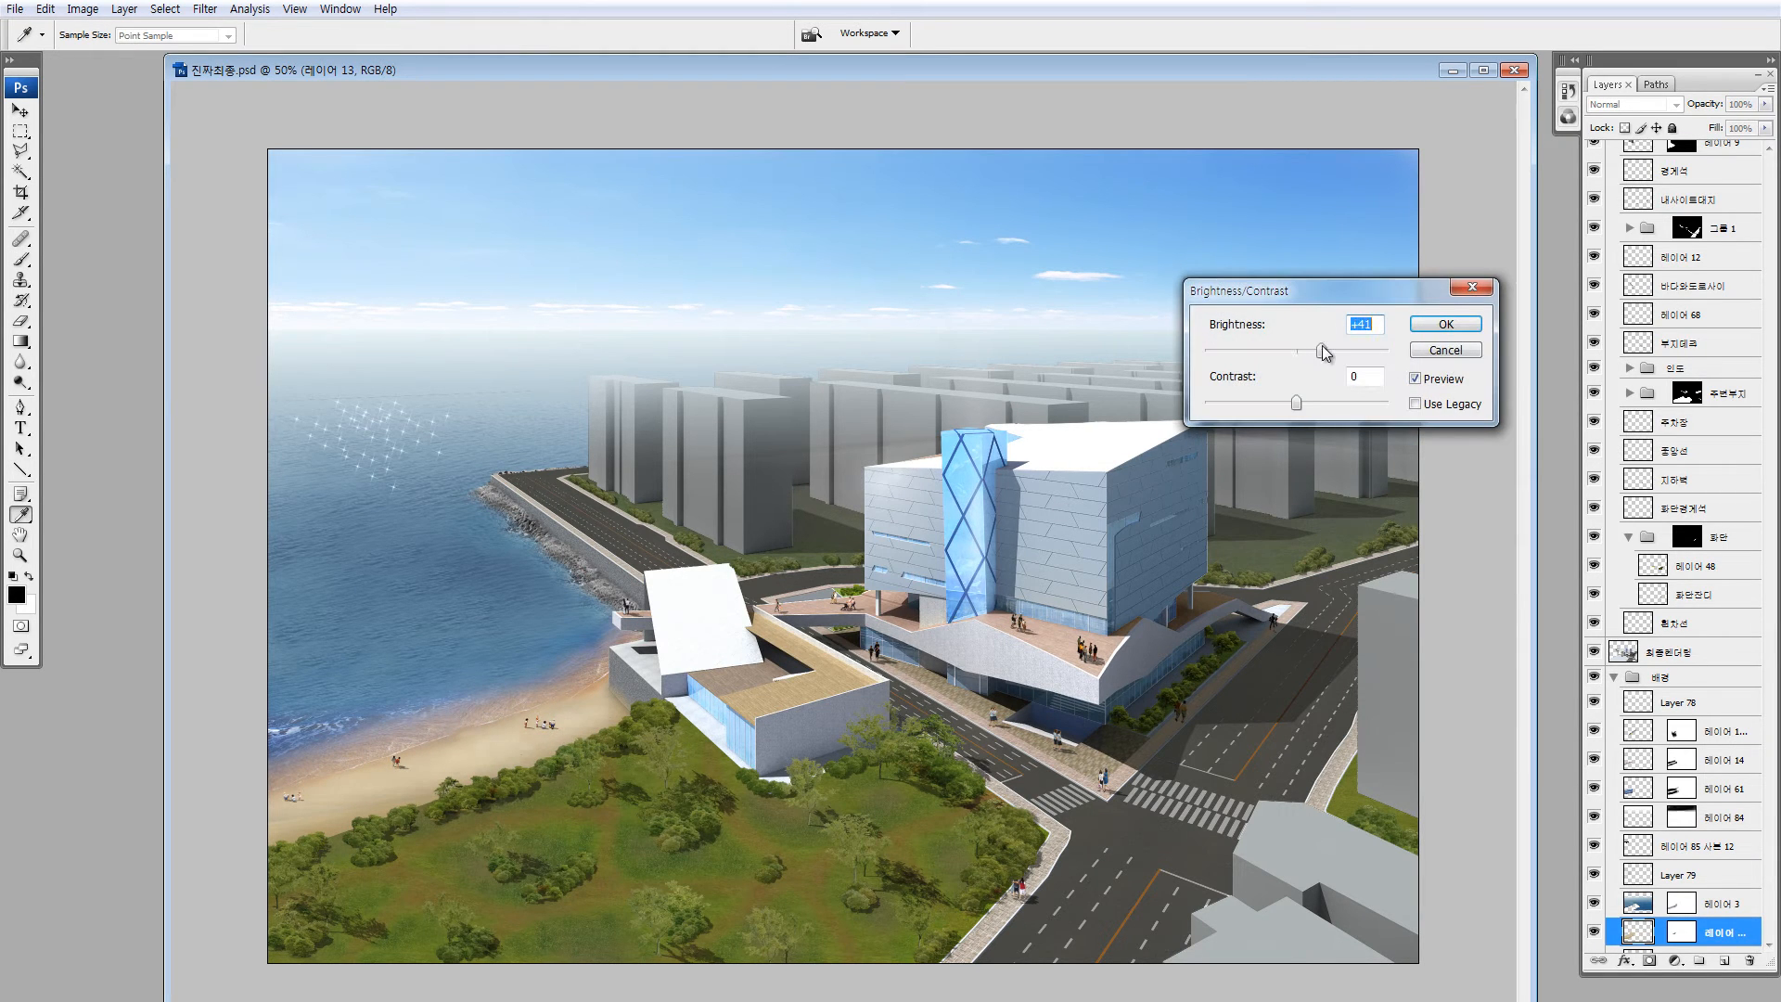
pyautogui.click(1431, 325)
pyautogui.press('b')
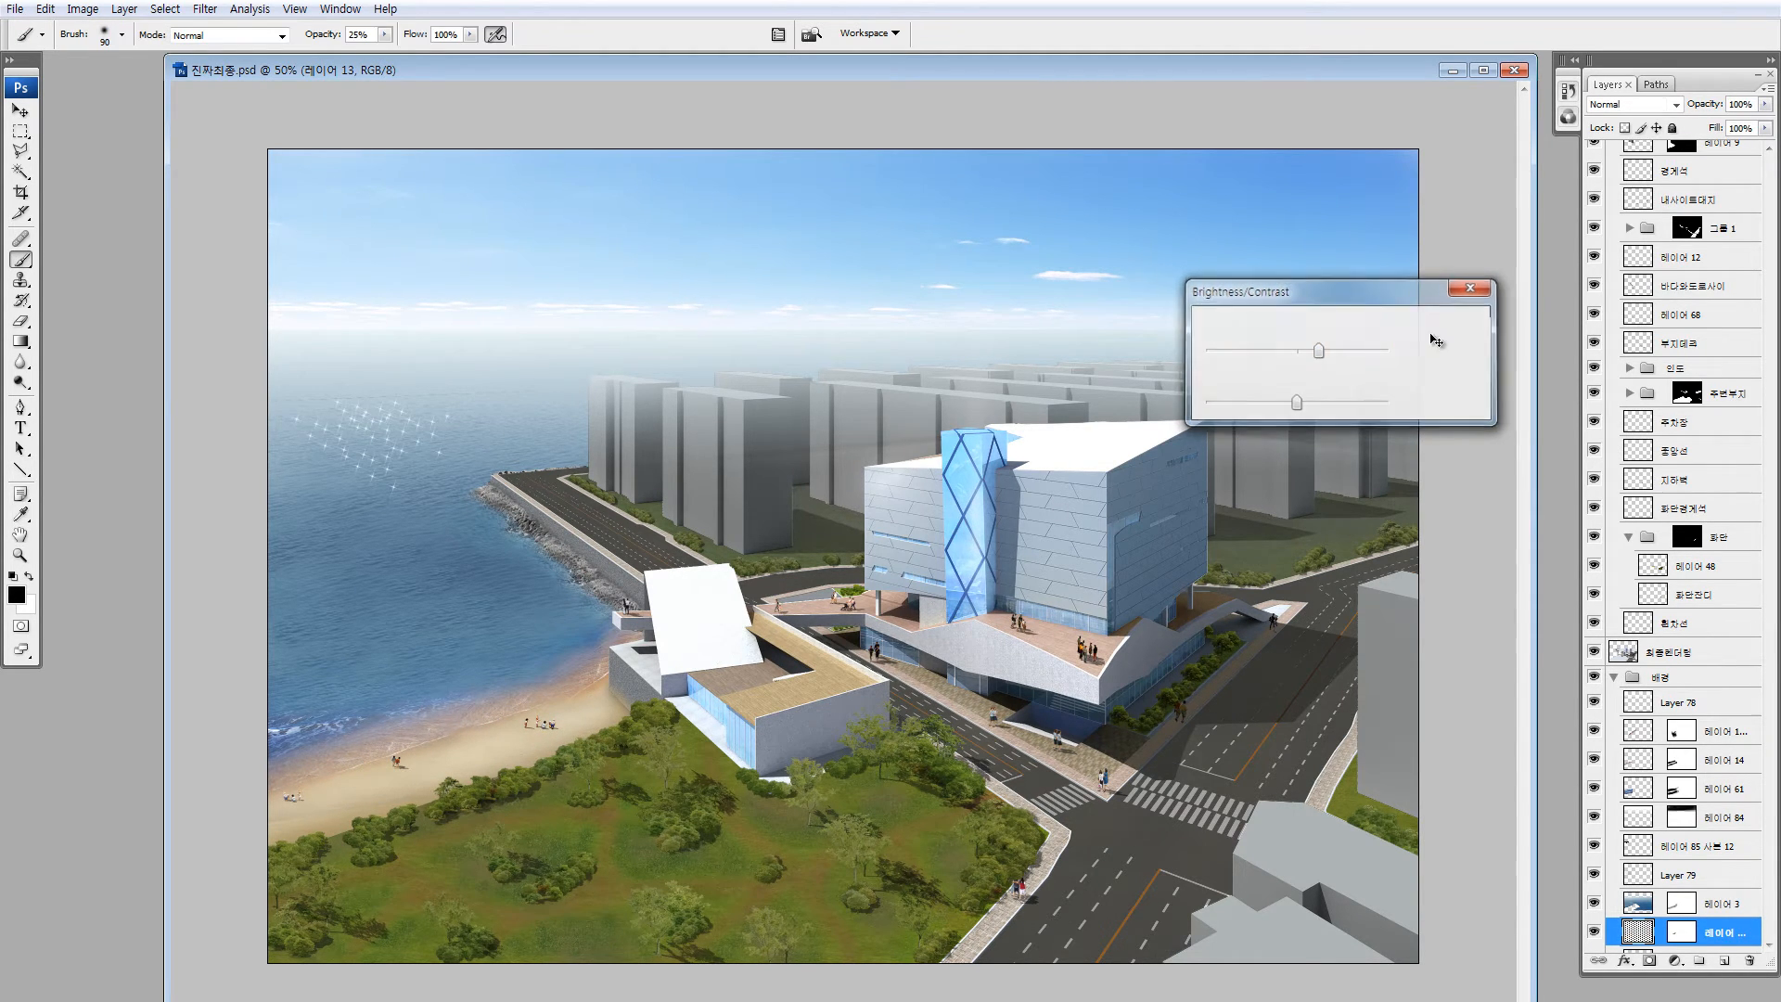
# Darken beach layer 레이어 13 slightly with Brightness/Contrast, setting Brightness to about -12
pyautogui.hotkey('ctrl', '-')
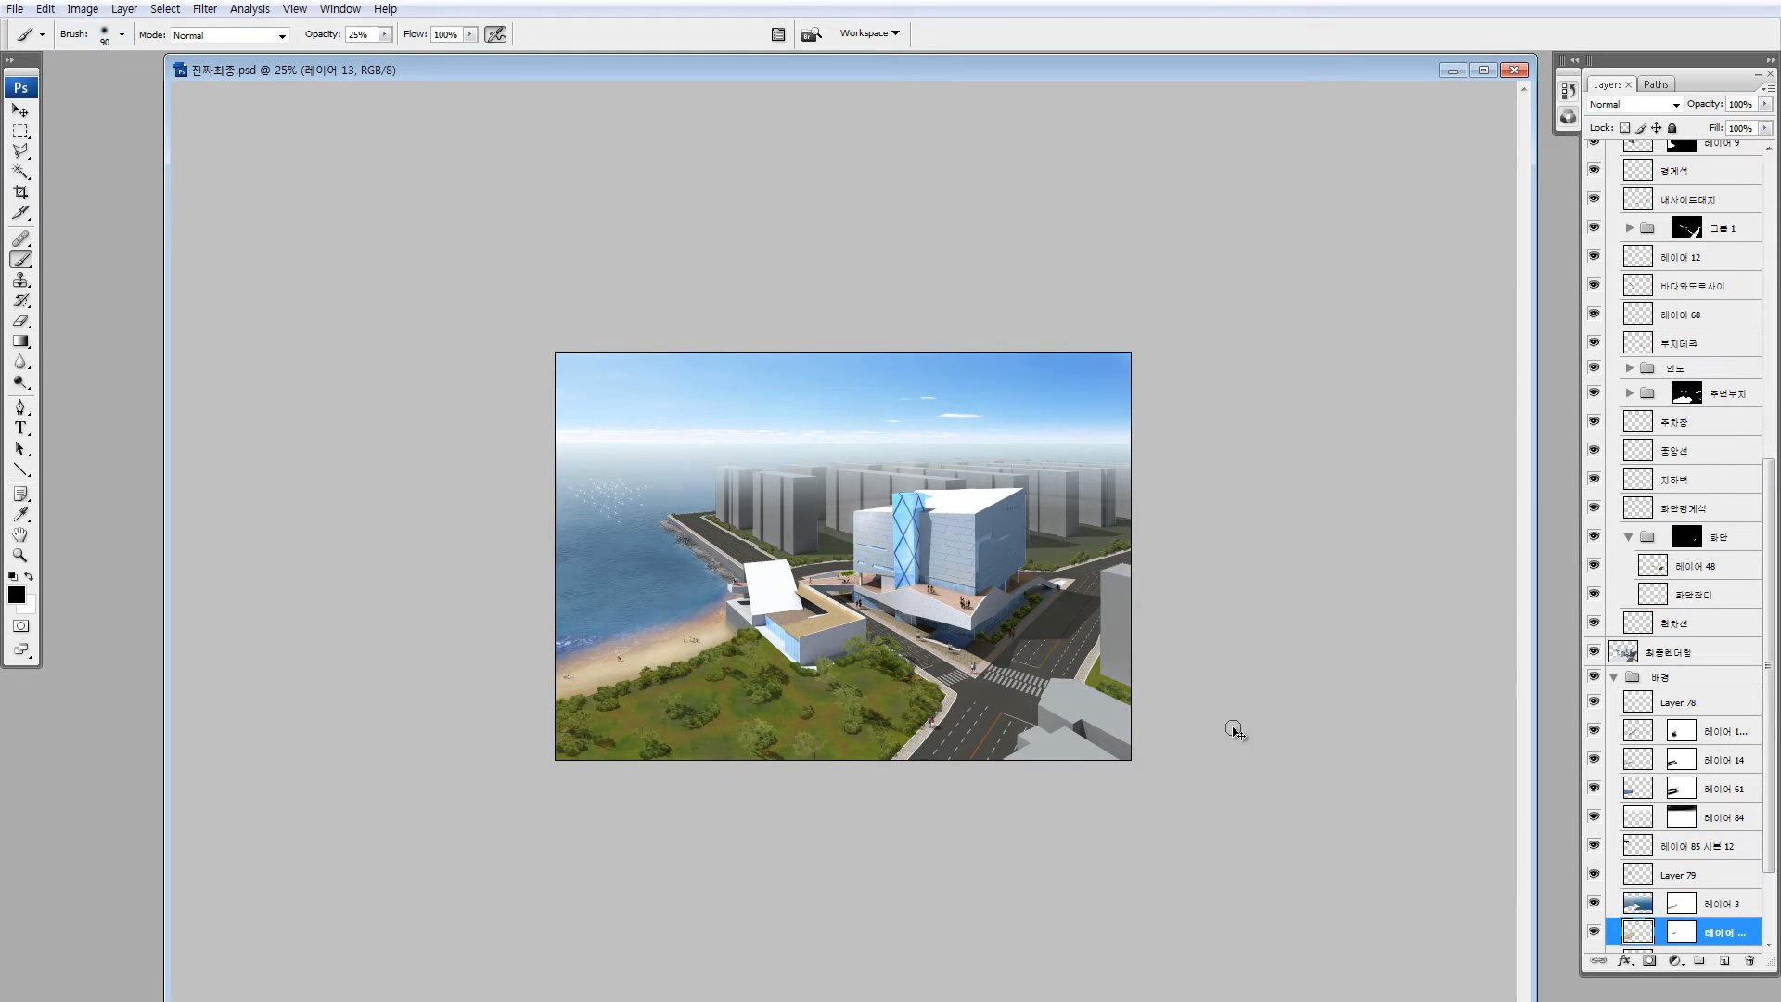
pyautogui.press('v')
pyautogui.hotkey('alt', 'i')
pyautogui.press('a')
pyautogui.press('c')
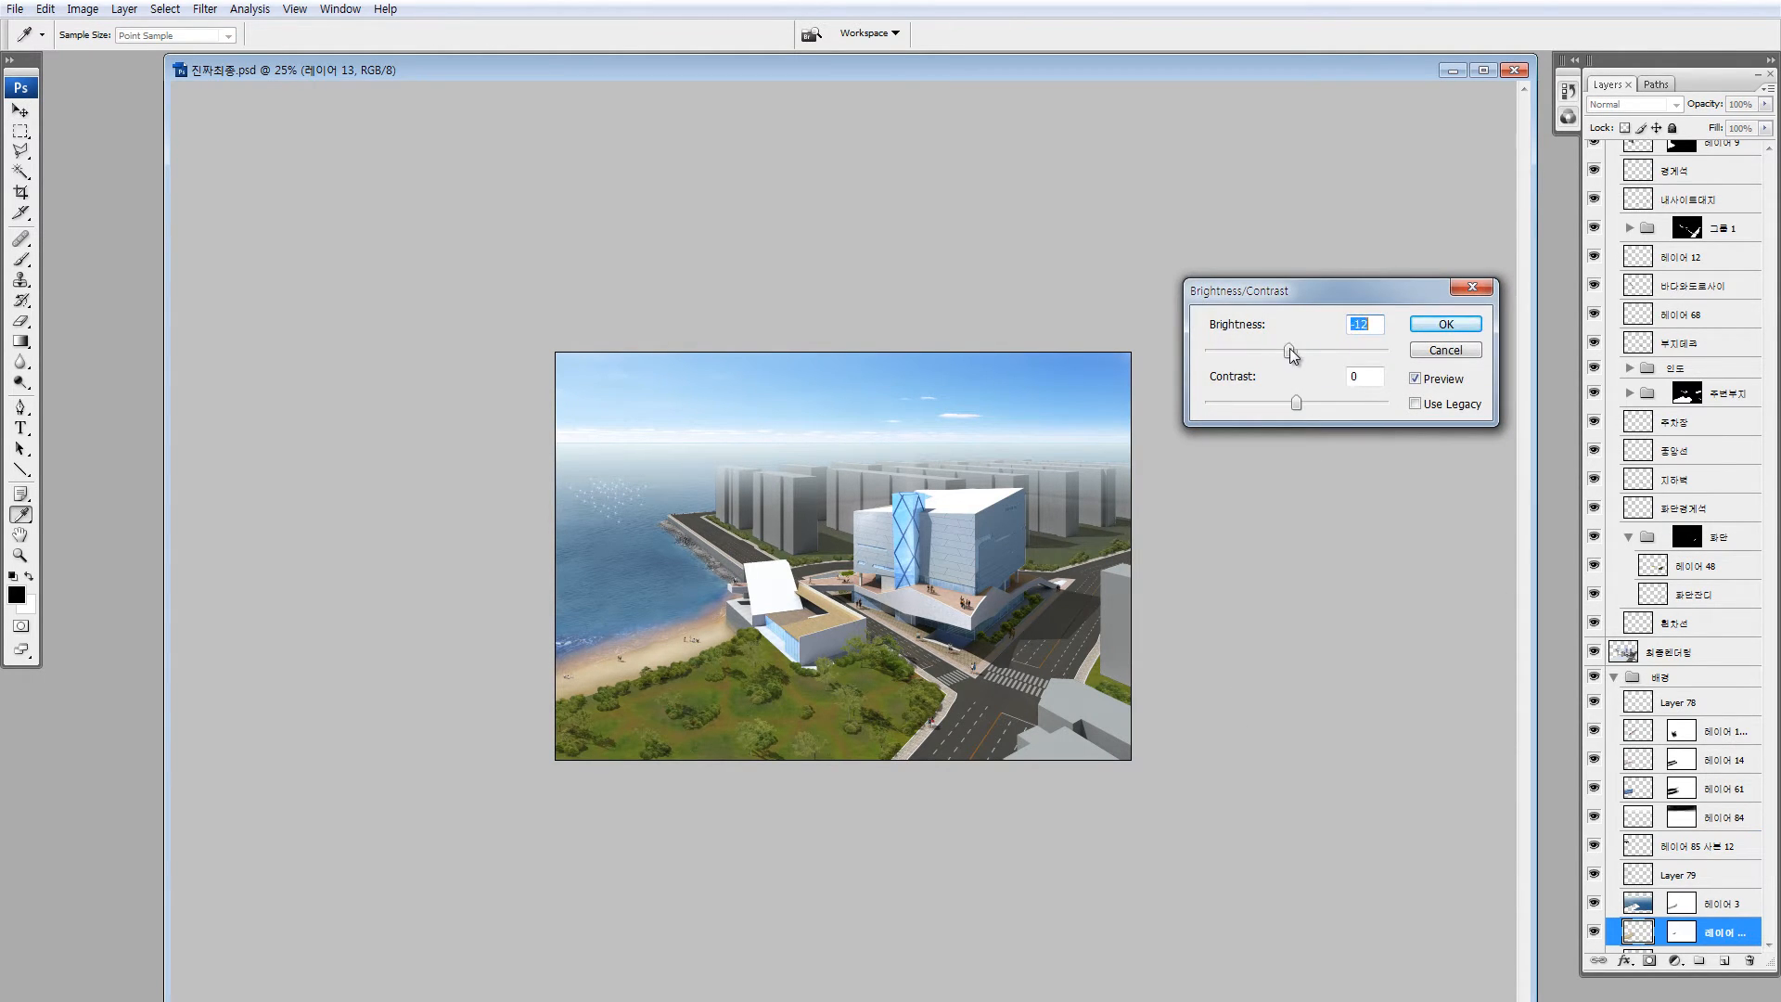
pyautogui.click(1457, 327)
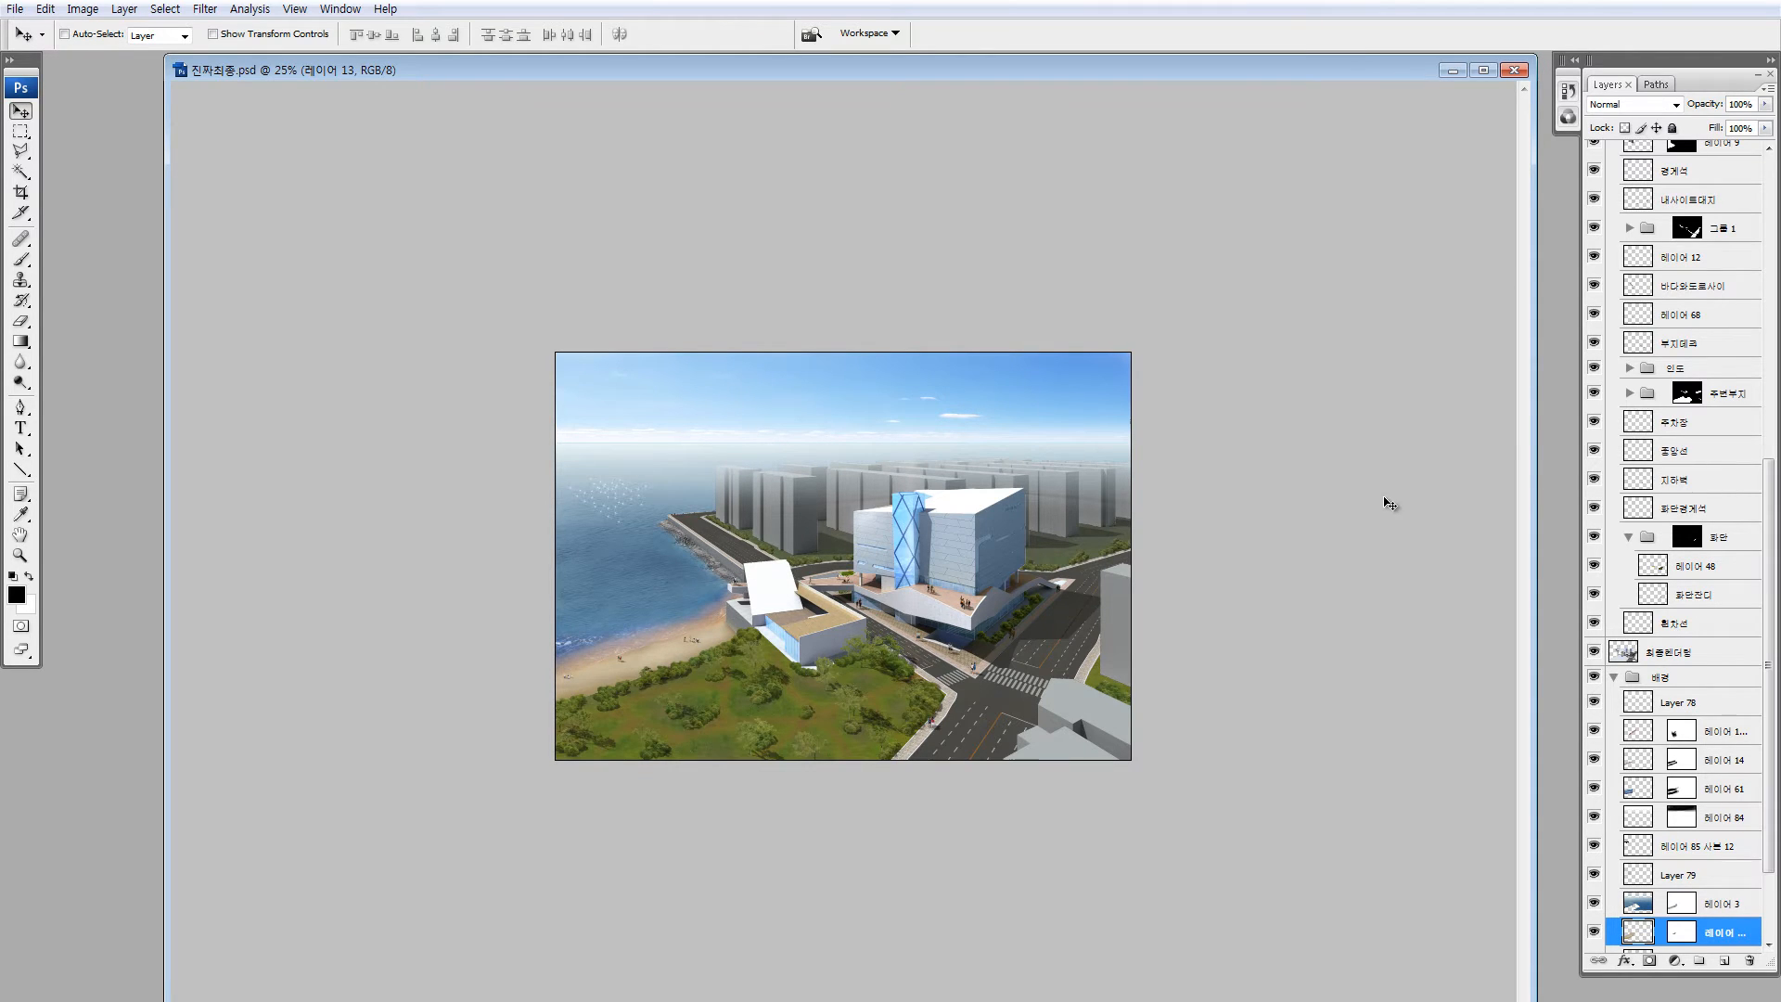
# Isolate lawn layer 레이어 46 to see what it covers, restore all layers, and examine the beach and lawn up close
pyautogui.keyDown('ctrl'); pyautogui.click(807, 716); pyautogui.keyUp('ctrl')
pyautogui.keyDown('alt'); pyautogui.click(1594, 479); pyautogui.keyUp('alt')
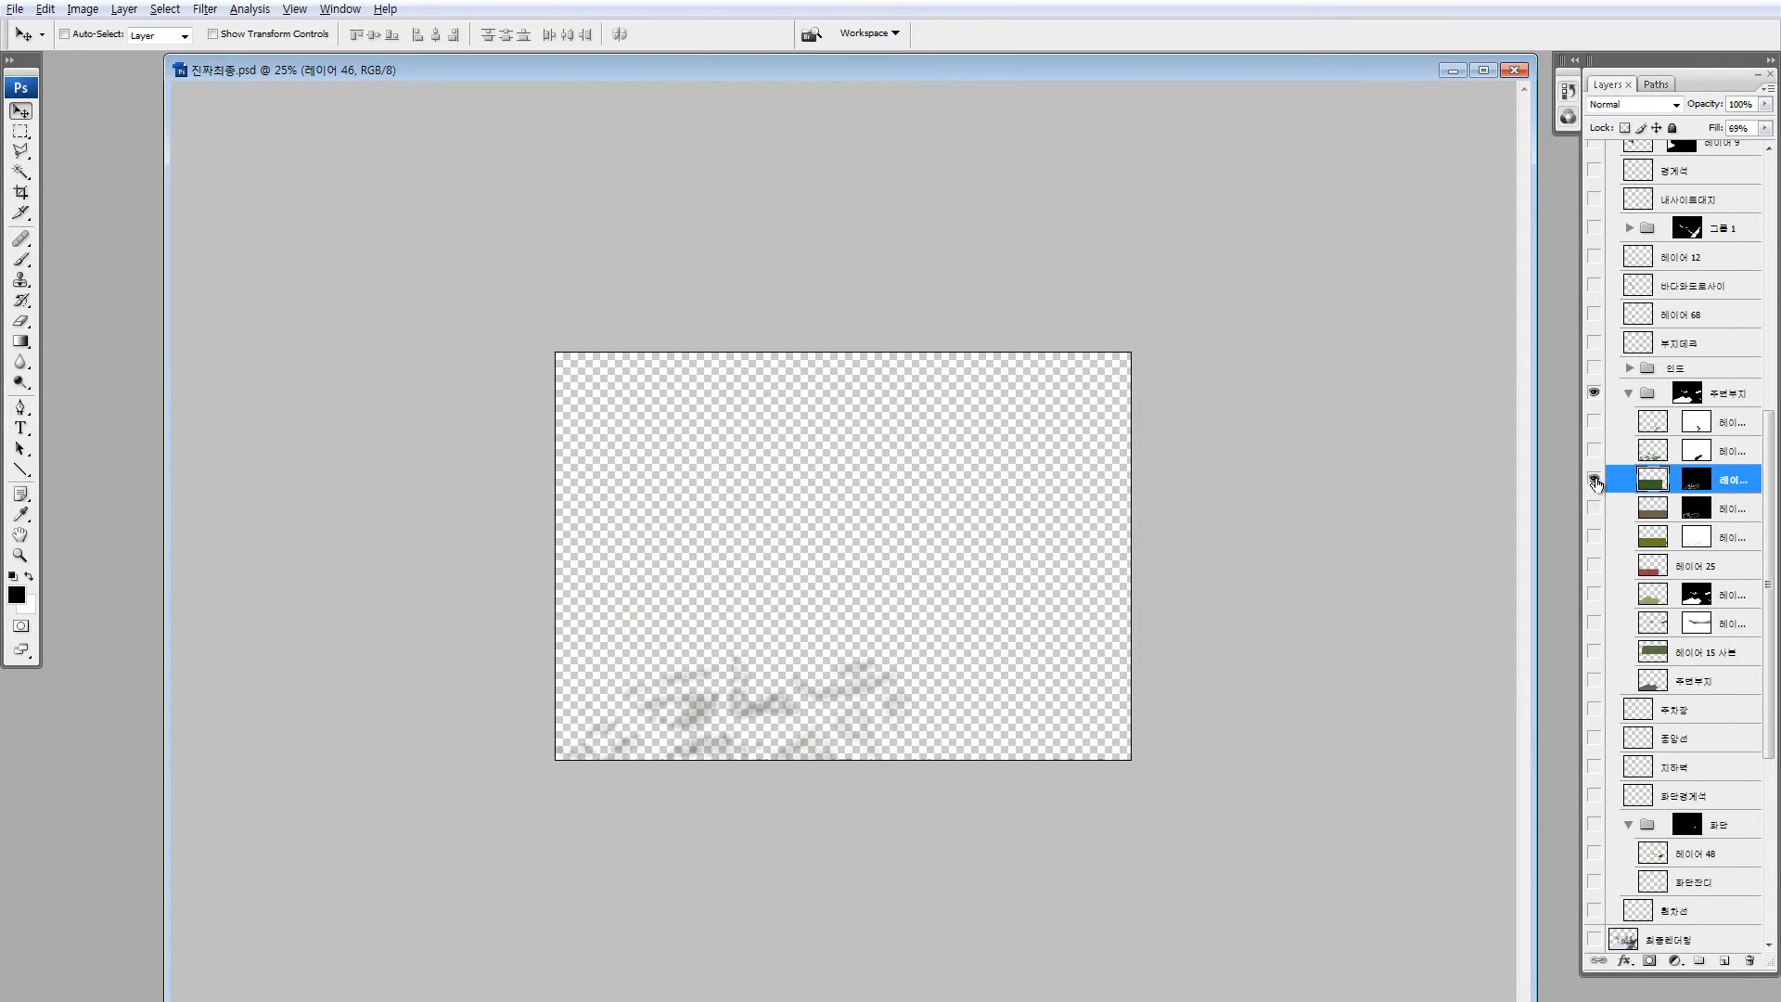
pyautogui.keyDown('alt'); pyautogui.click(1595, 480); pyautogui.keyUp('alt')
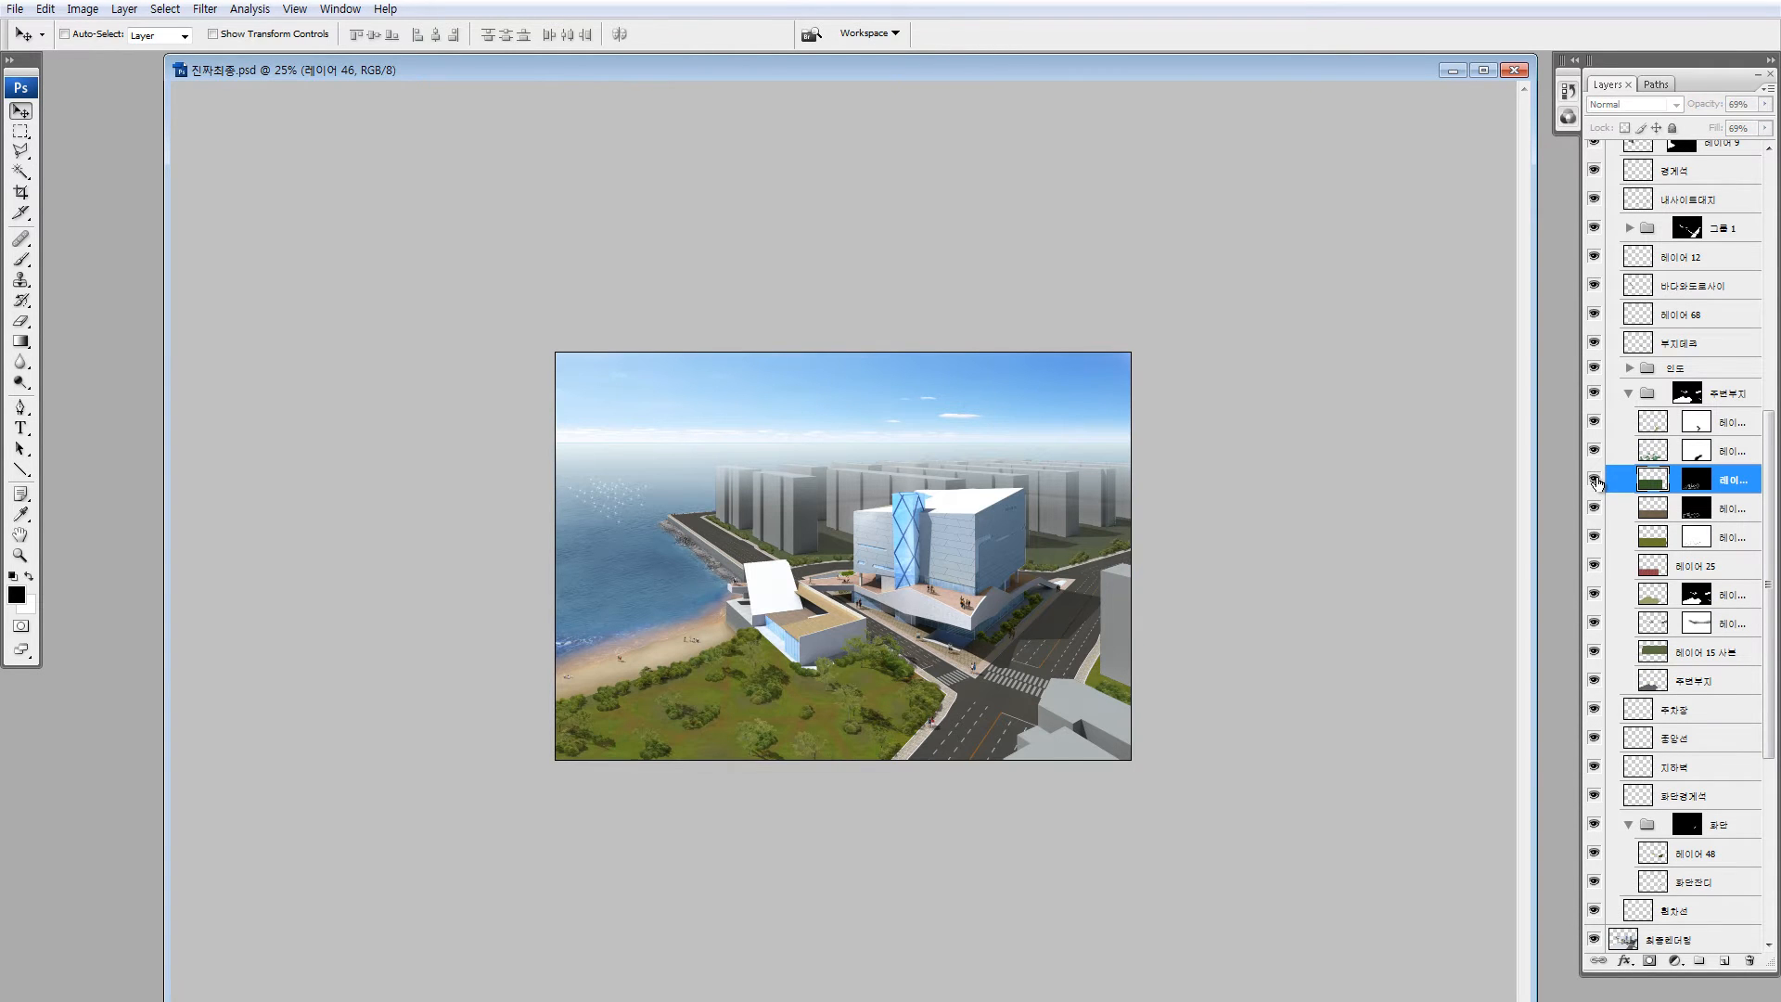
pyautogui.press('z')
pyautogui.moveTo(569, 560); pyautogui.dragTo(827, 758)
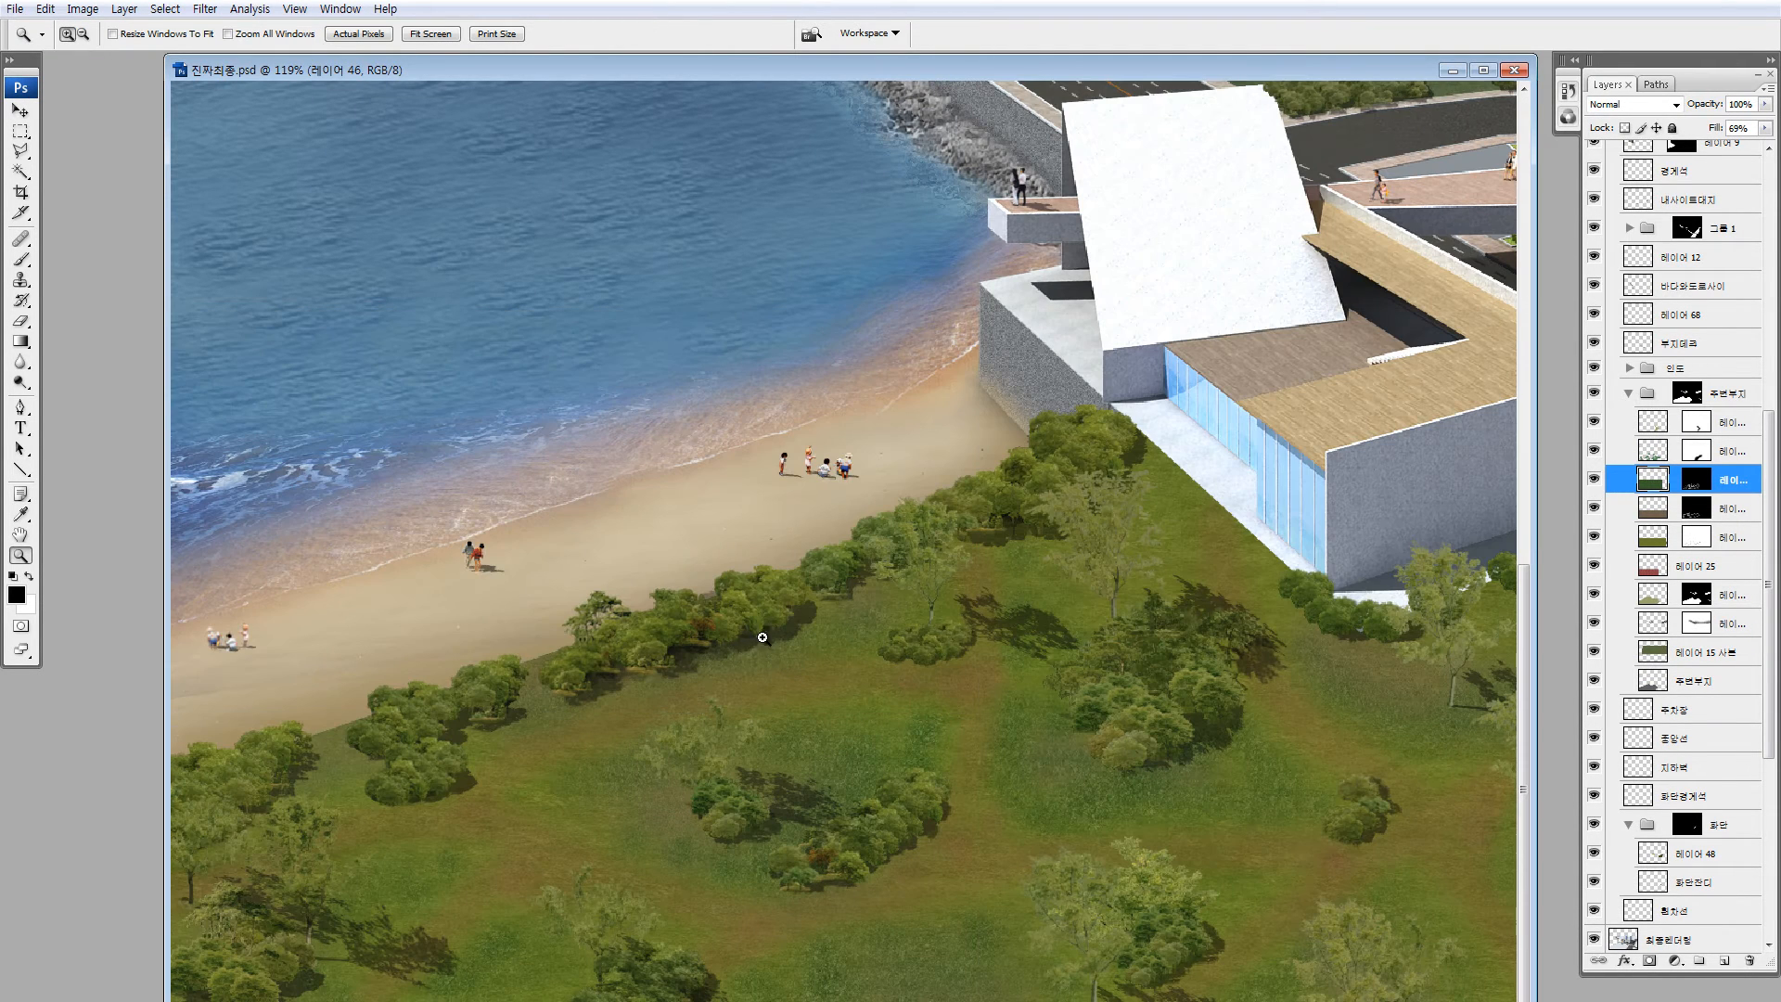
pyautogui.keyDown('alt'); pyautogui.click(1365, 707); pyautogui.keyUp('alt')
pyautogui.keyDown('alt'); pyautogui.click(1359, 707); pyautogui.keyUp('alt')
pyautogui.keyDown('alt'); pyautogui.click(1354, 707); pyautogui.keyUp('alt')
pyautogui.press('v')
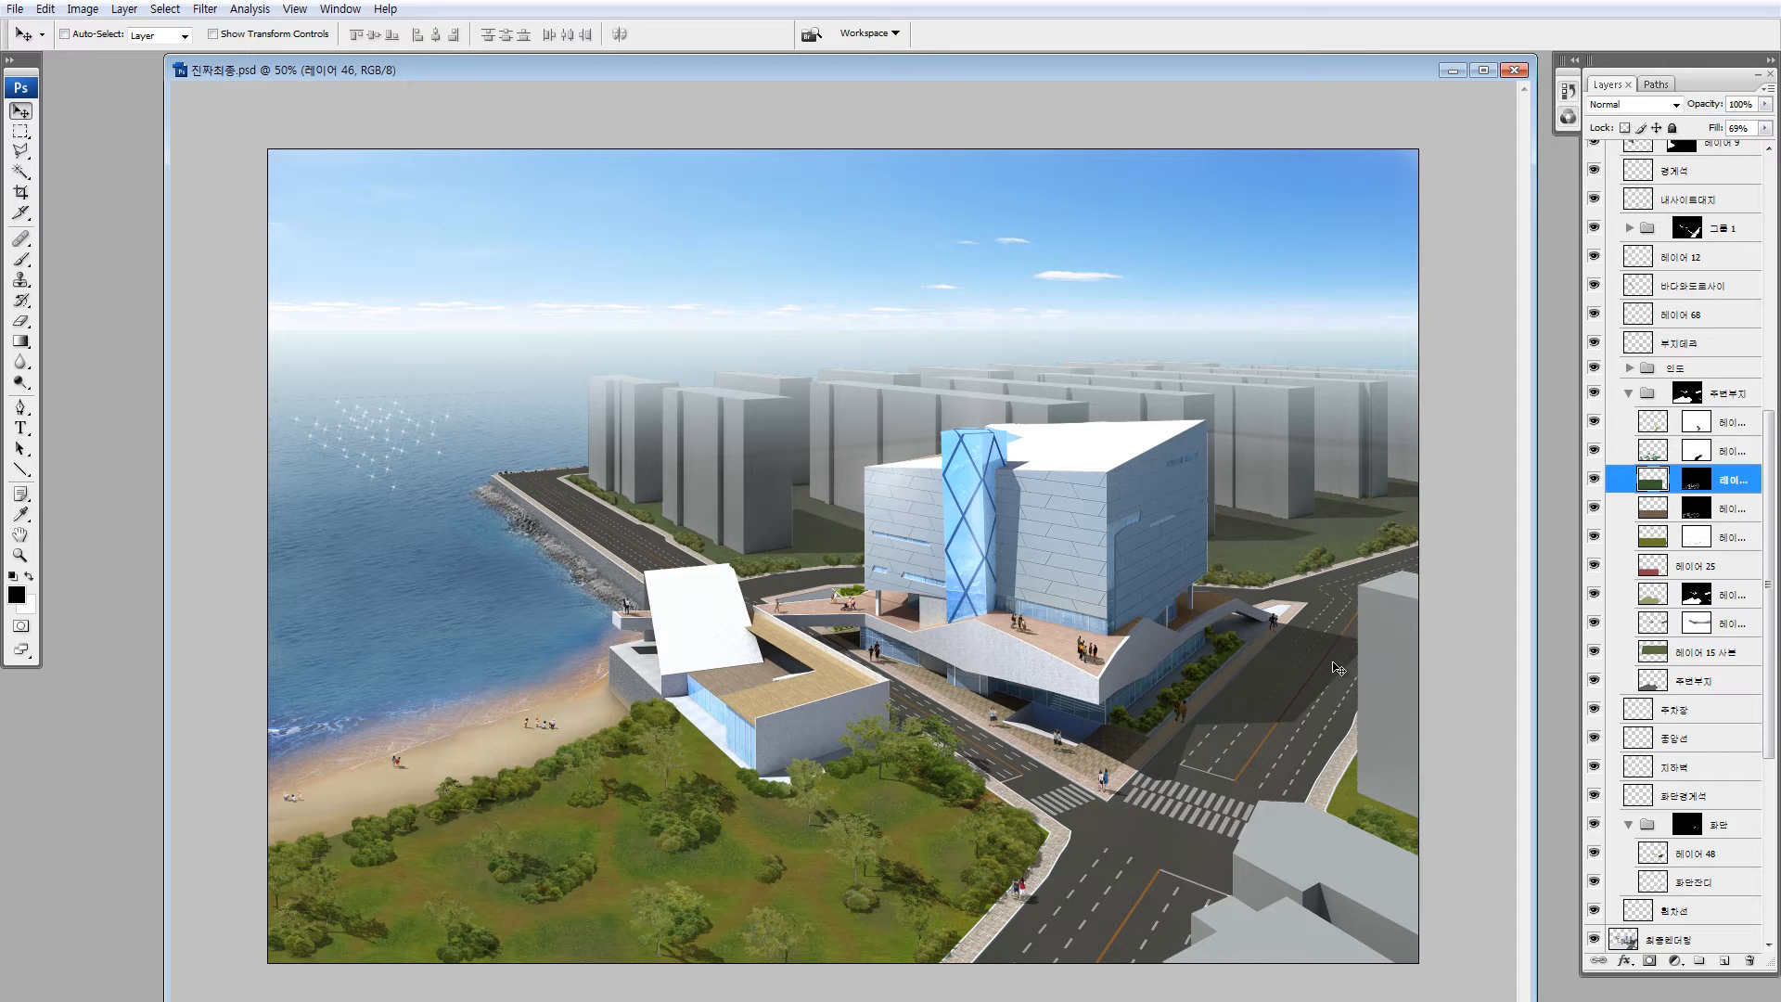
# Examine the sea surface and horizon around the sparkles, then check the whole rendering
pyautogui.press('z')
pyautogui.moveTo(338, 325); pyautogui.dragTo(478, 477)
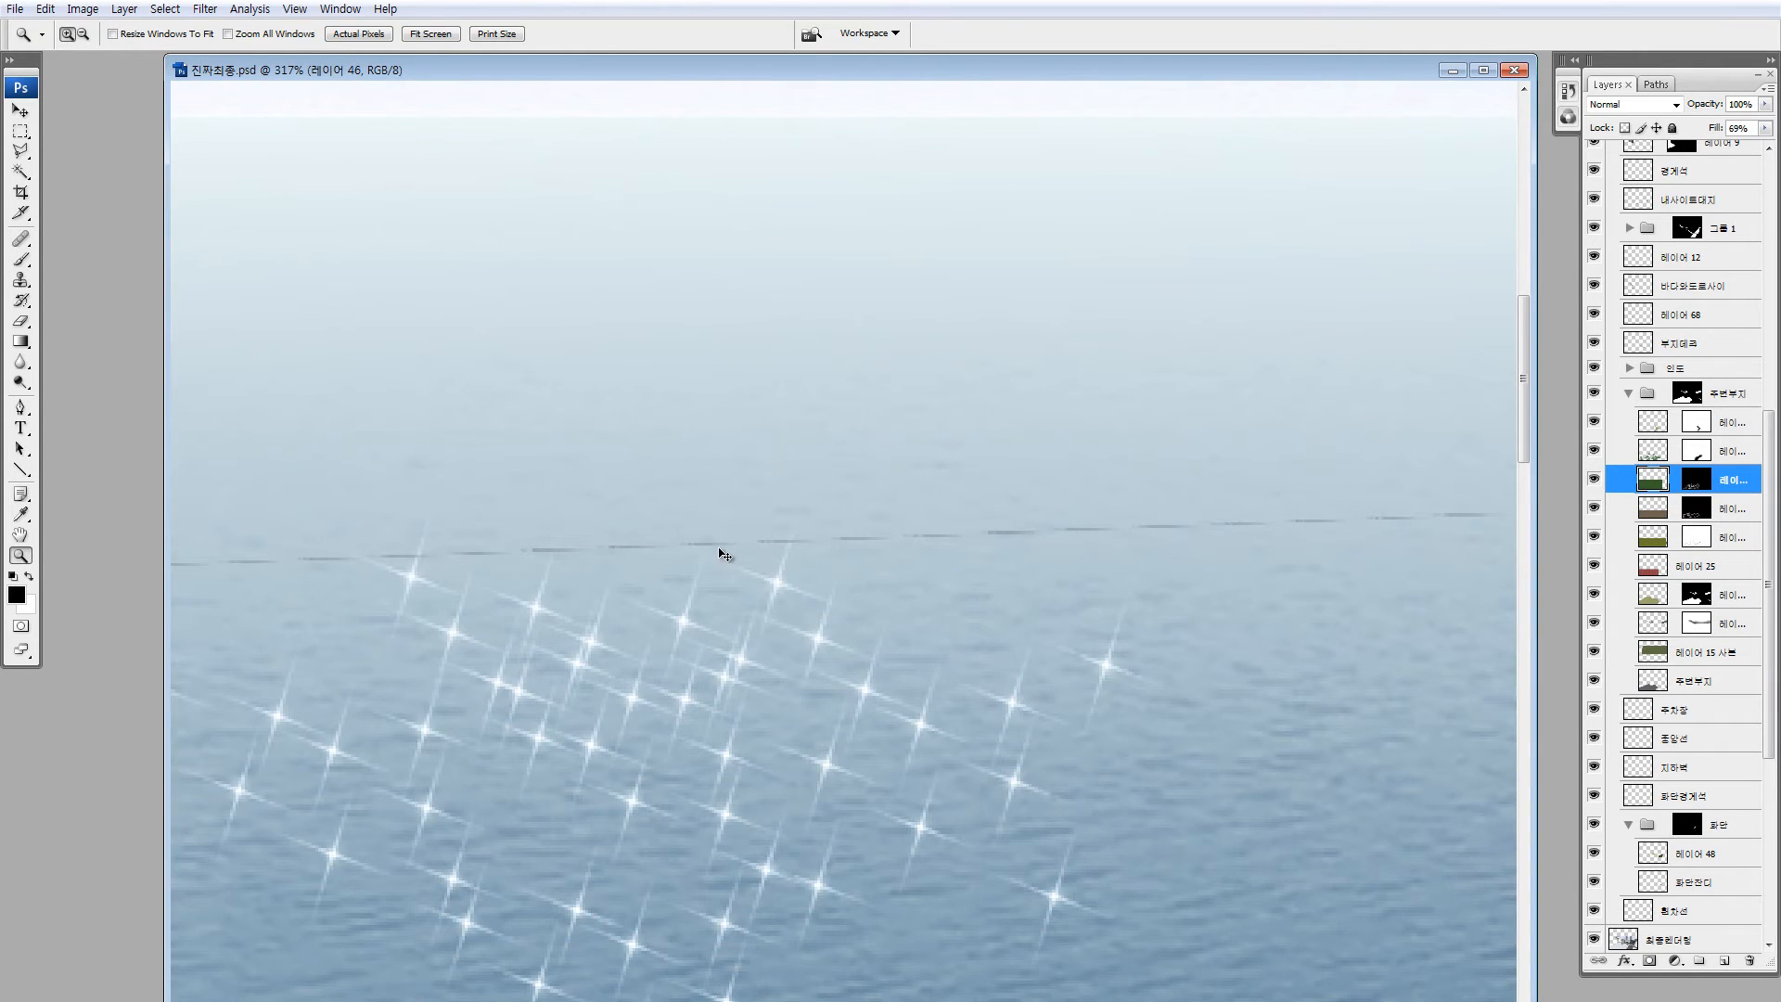
pyautogui.hotkey('ctrl', '-')
pyautogui.hotkey('ctrl', '-')
pyautogui.hotkey('ctrl', '-')
pyautogui.hotkey('ctrl', '-')
pyautogui.hotkey('ctrl', '-')
pyautogui.hotkey('ctrl', '-')
pyautogui.press('v')
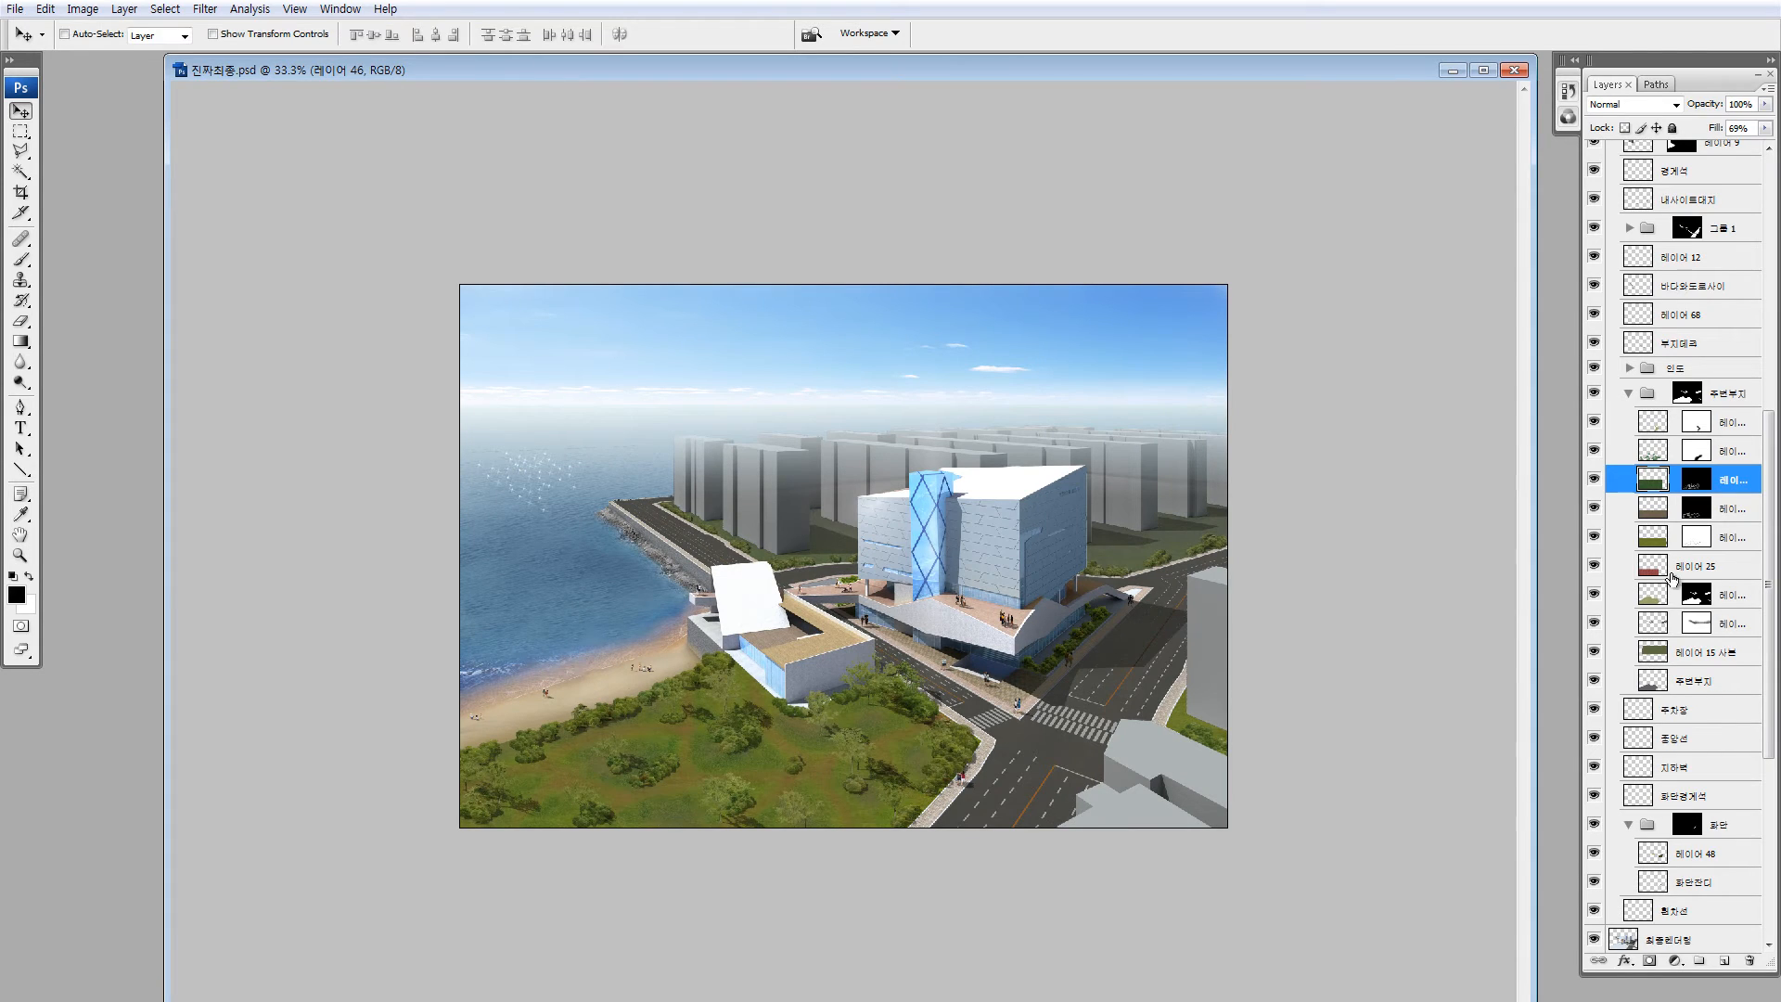
# Pick grass layer 레이어 15, checking it in isolation, and select its beach side with a soft Quick Mask gradient
pyautogui.click(1642, 542)
pyautogui.keyDown('alt'); pyautogui.click(1594, 542); pyautogui.keyUp('alt')
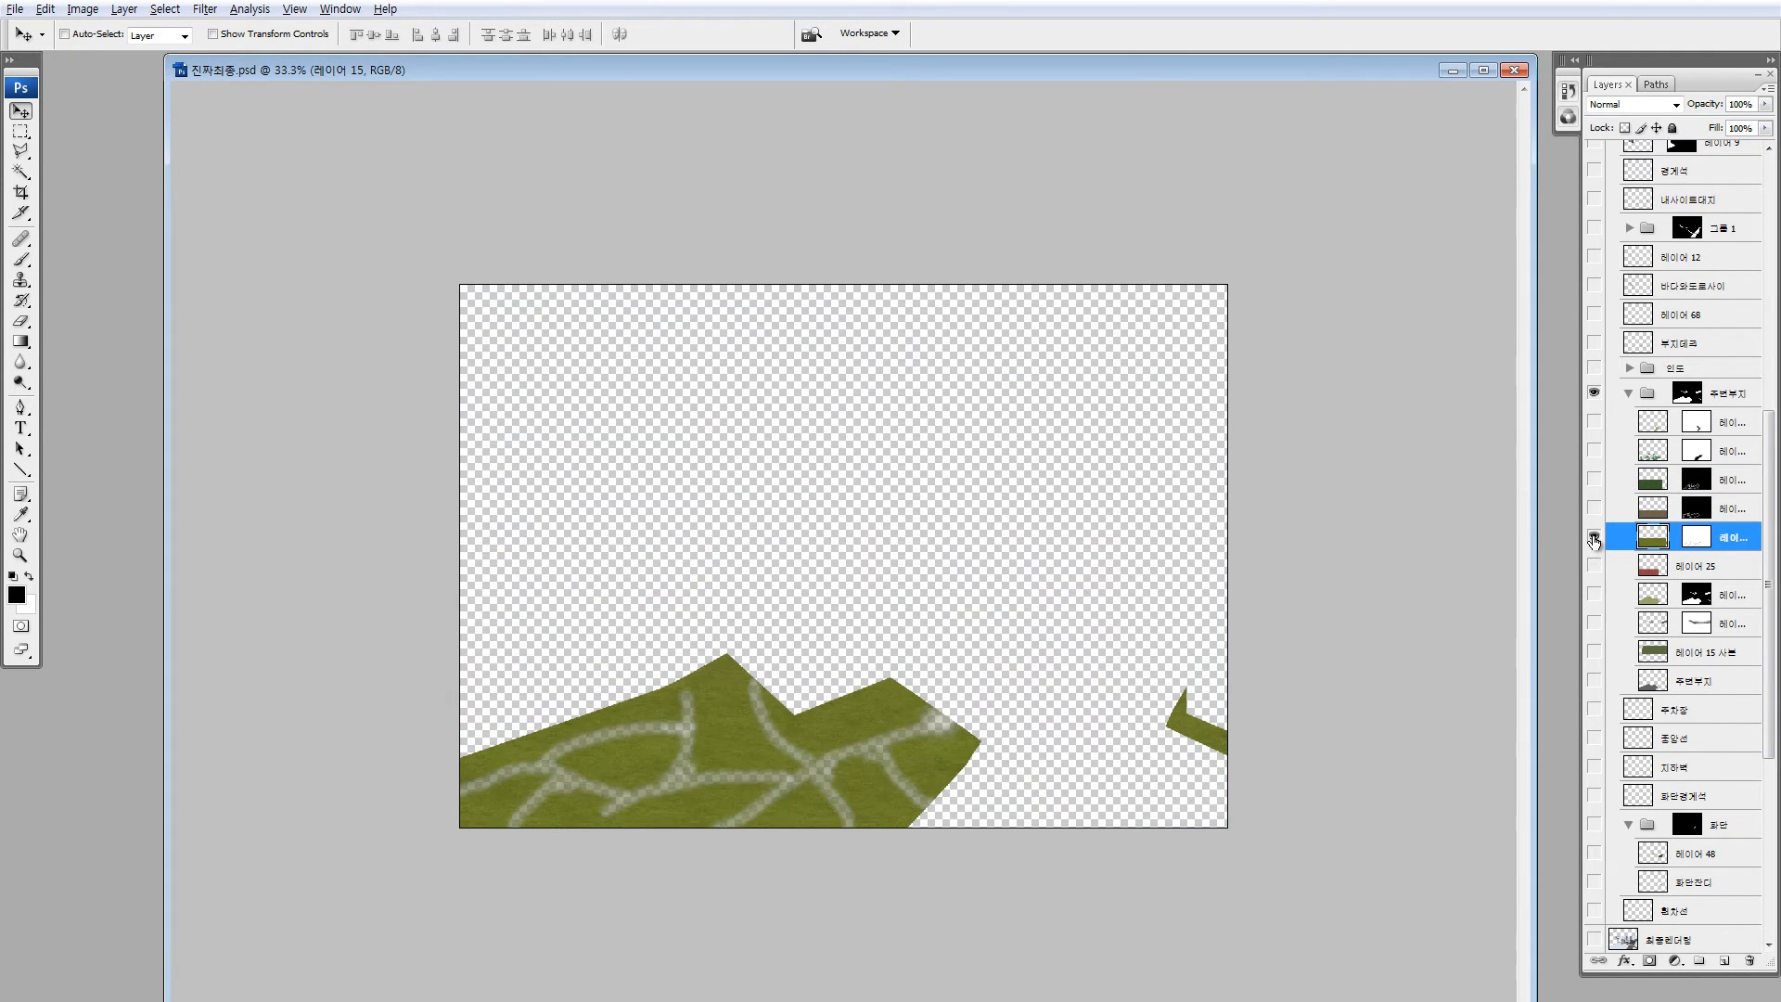
pyautogui.keyDown('alt'); pyautogui.click(1594, 542); pyautogui.keyUp('alt')
pyautogui.press('q')
pyautogui.press('b')
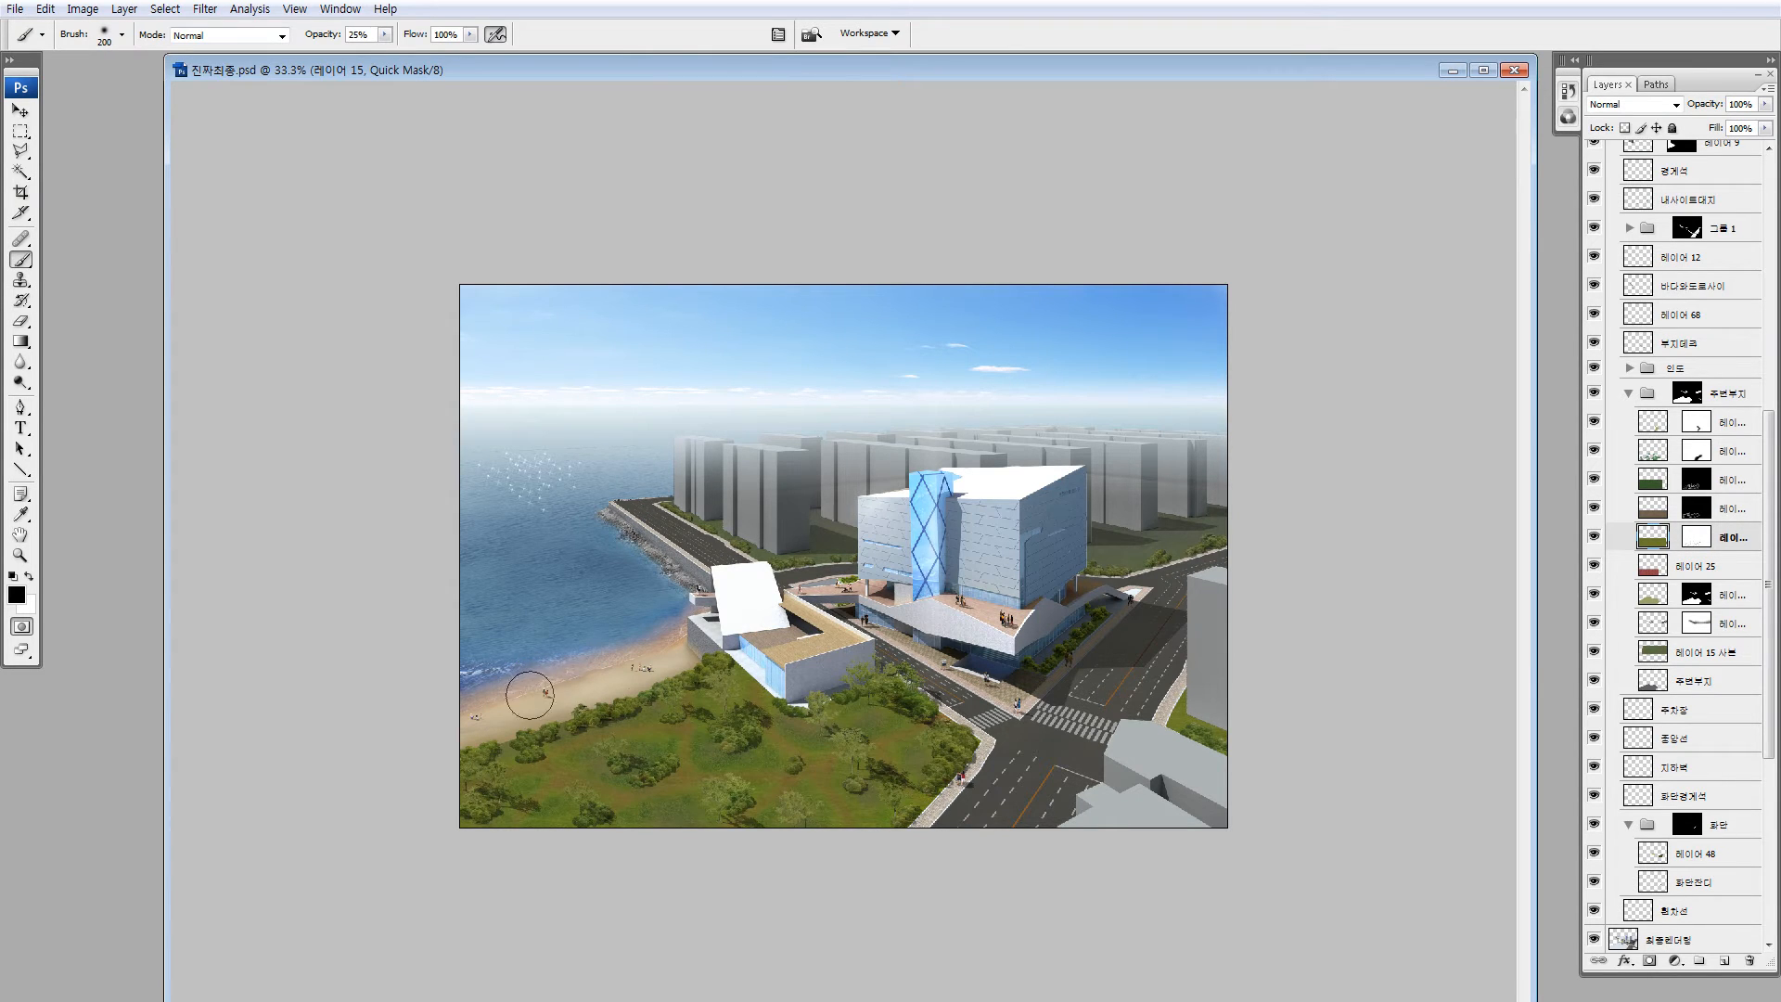
pyautogui.press('g')
pyautogui.moveTo(608, 702); pyautogui.dragTo(648, 739)
pyautogui.press('q')
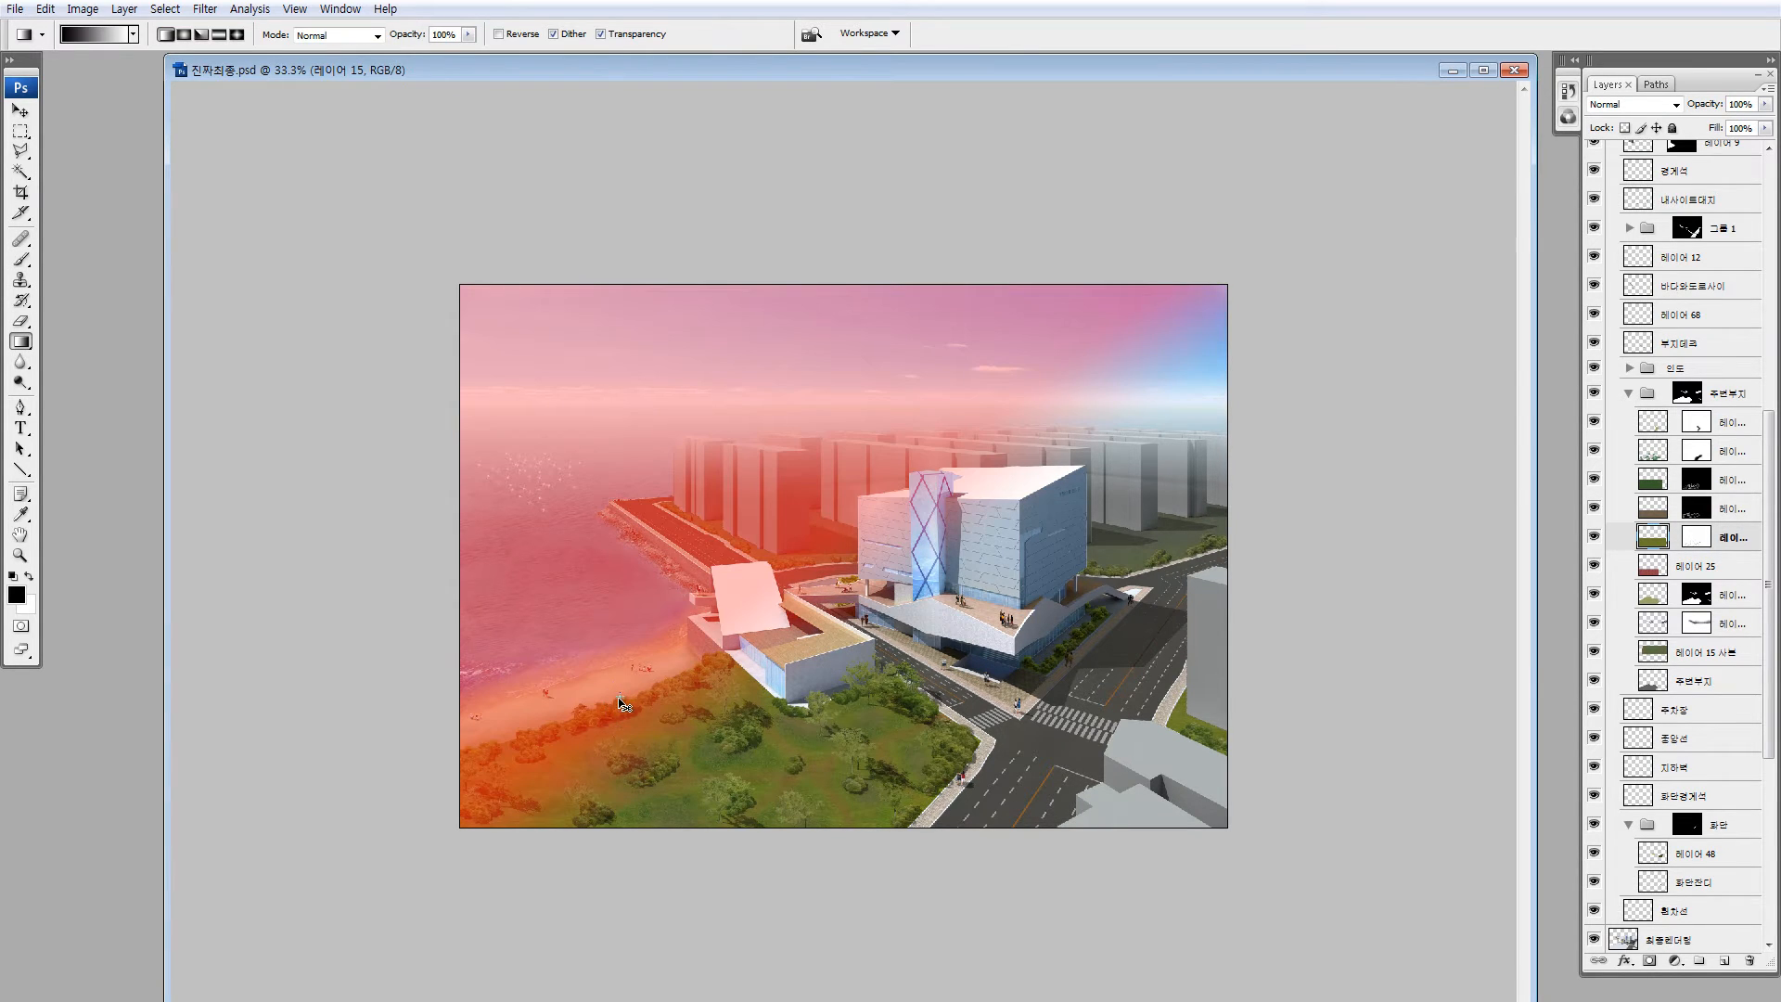
# Lighten the selected grass on 레이어 15 with Hue/Saturation, setting Lightness to about +12
pyautogui.hotkey('ctrl', 'u')
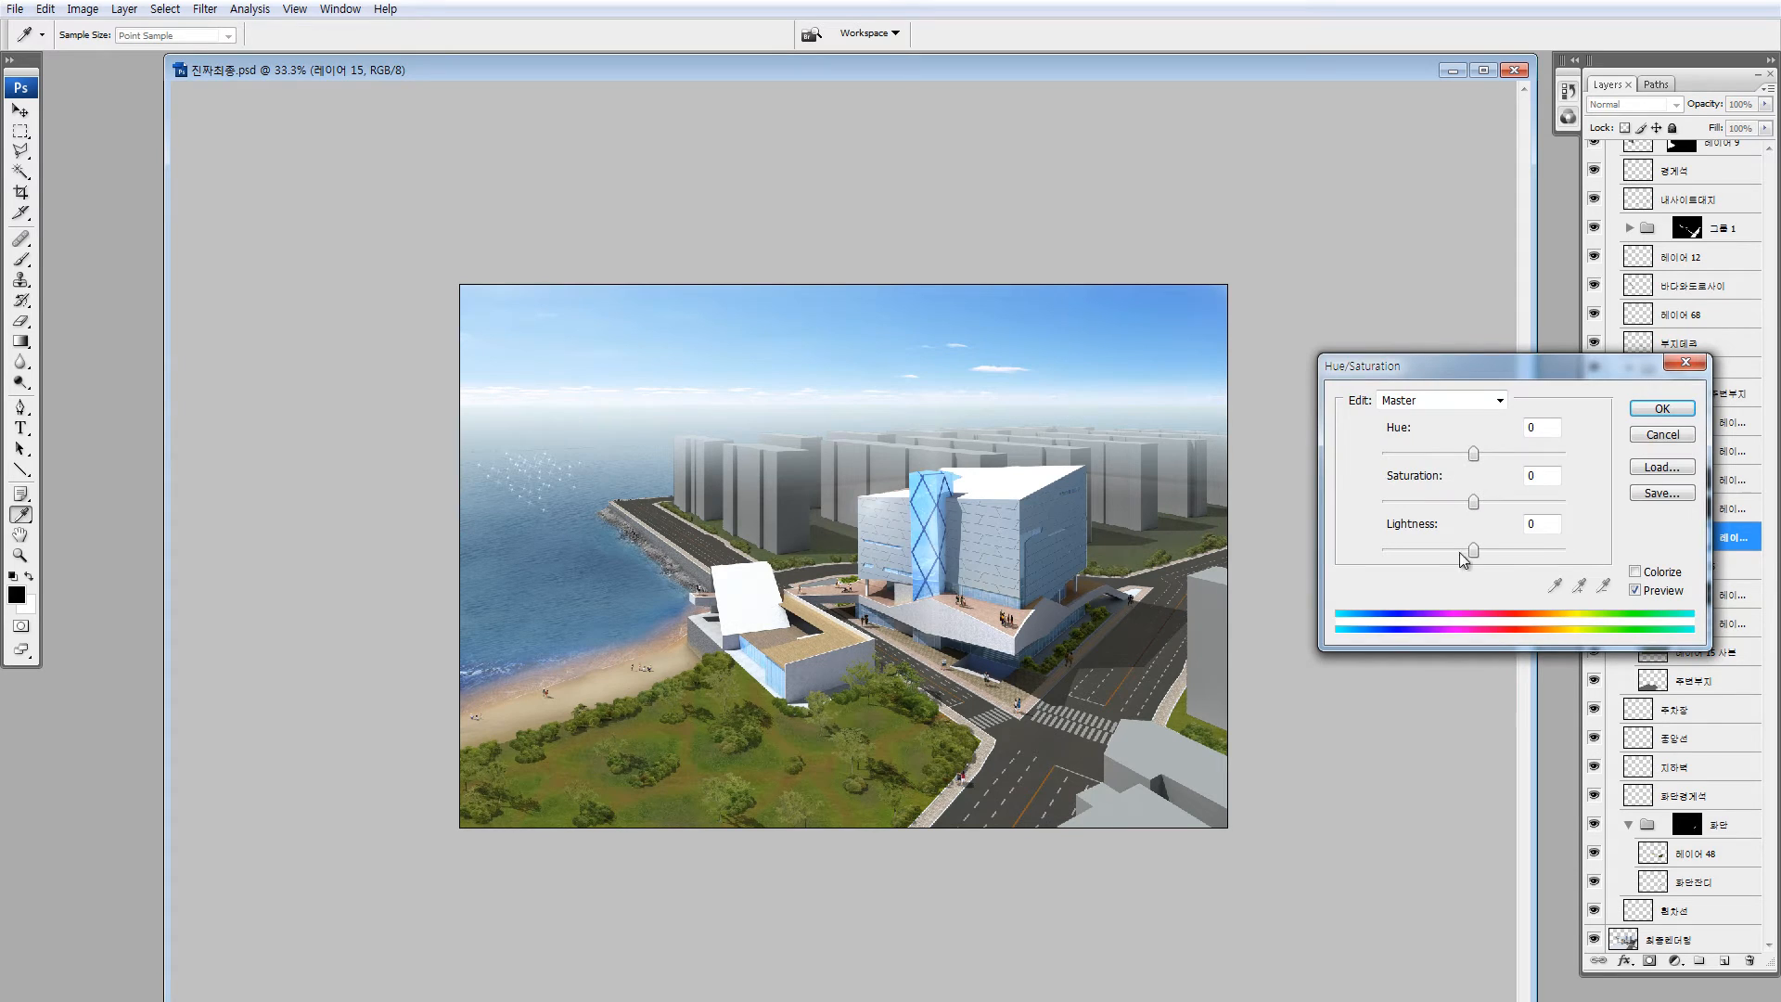
pyautogui.moveTo(1490, 549)
pyautogui.mouseDown()
pyautogui.moveTo(1510, 553)
pyautogui.moveTo(1484, 547)
pyautogui.mouseUp()
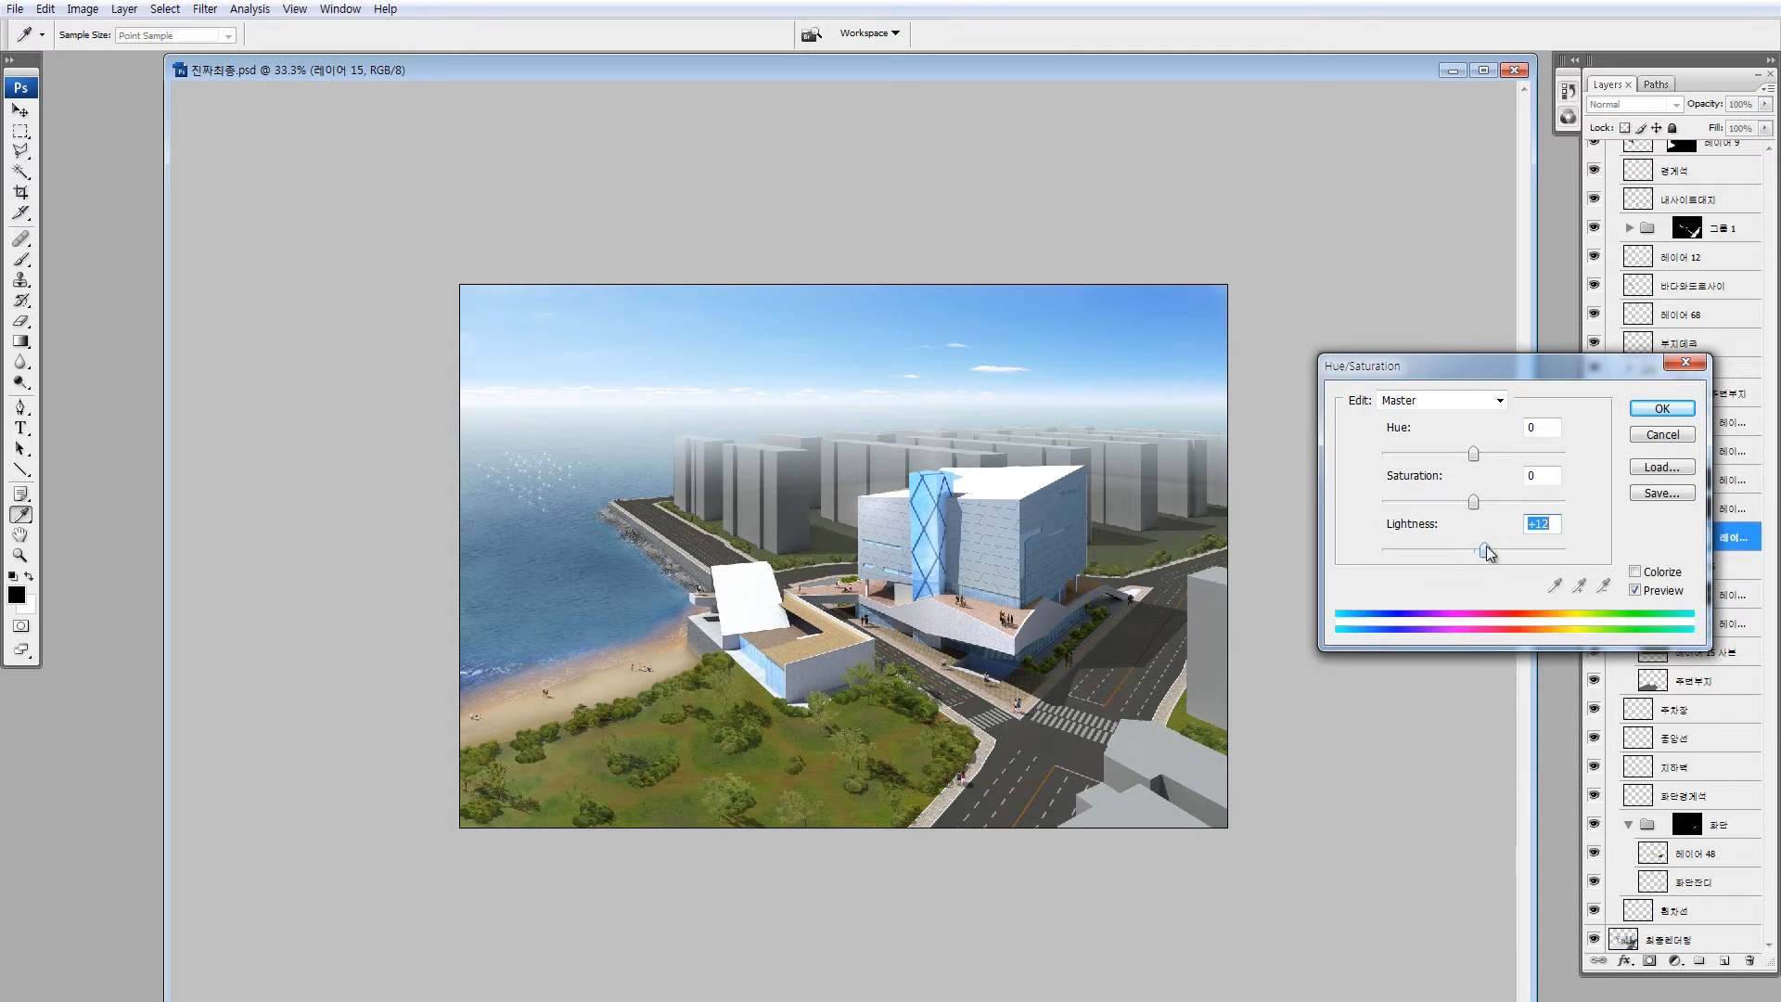
pyautogui.click(1648, 409)
pyautogui.press('g')
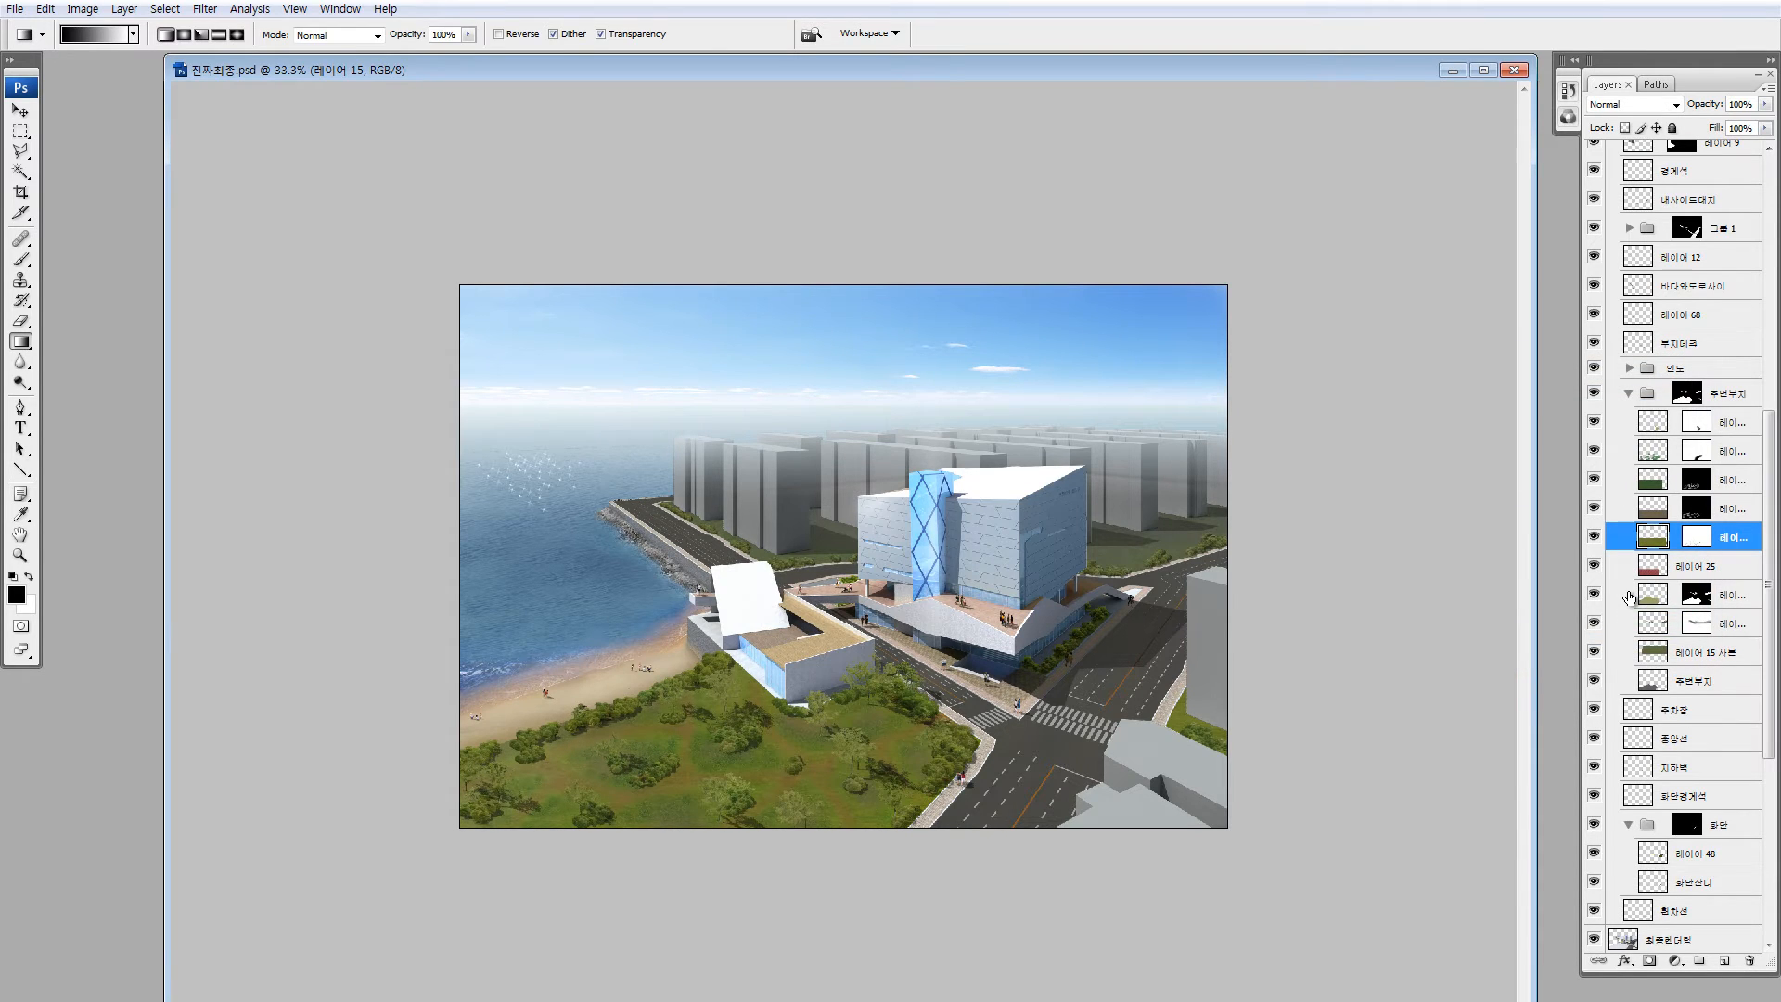
# Pick road layer Layer 0, temporarily disable the mask of 그룹 1, and isolate the layer to examine its asphalt texture
pyautogui.press('v')
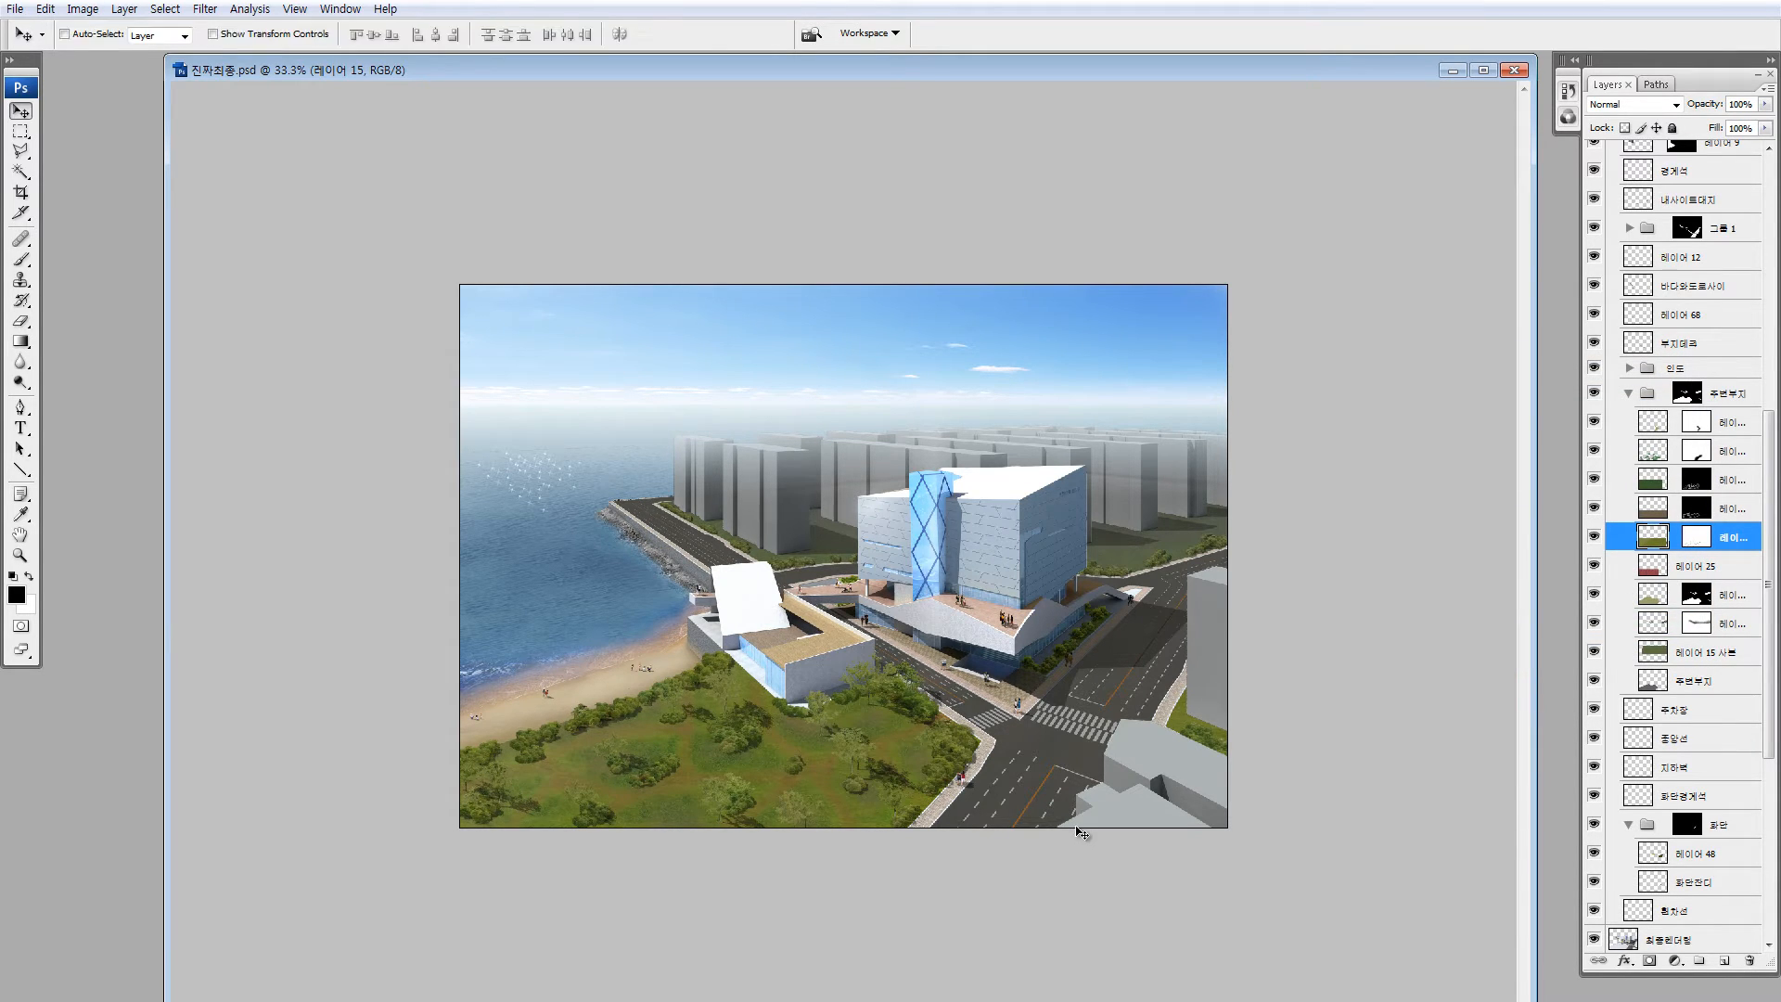
pyautogui.press('z')
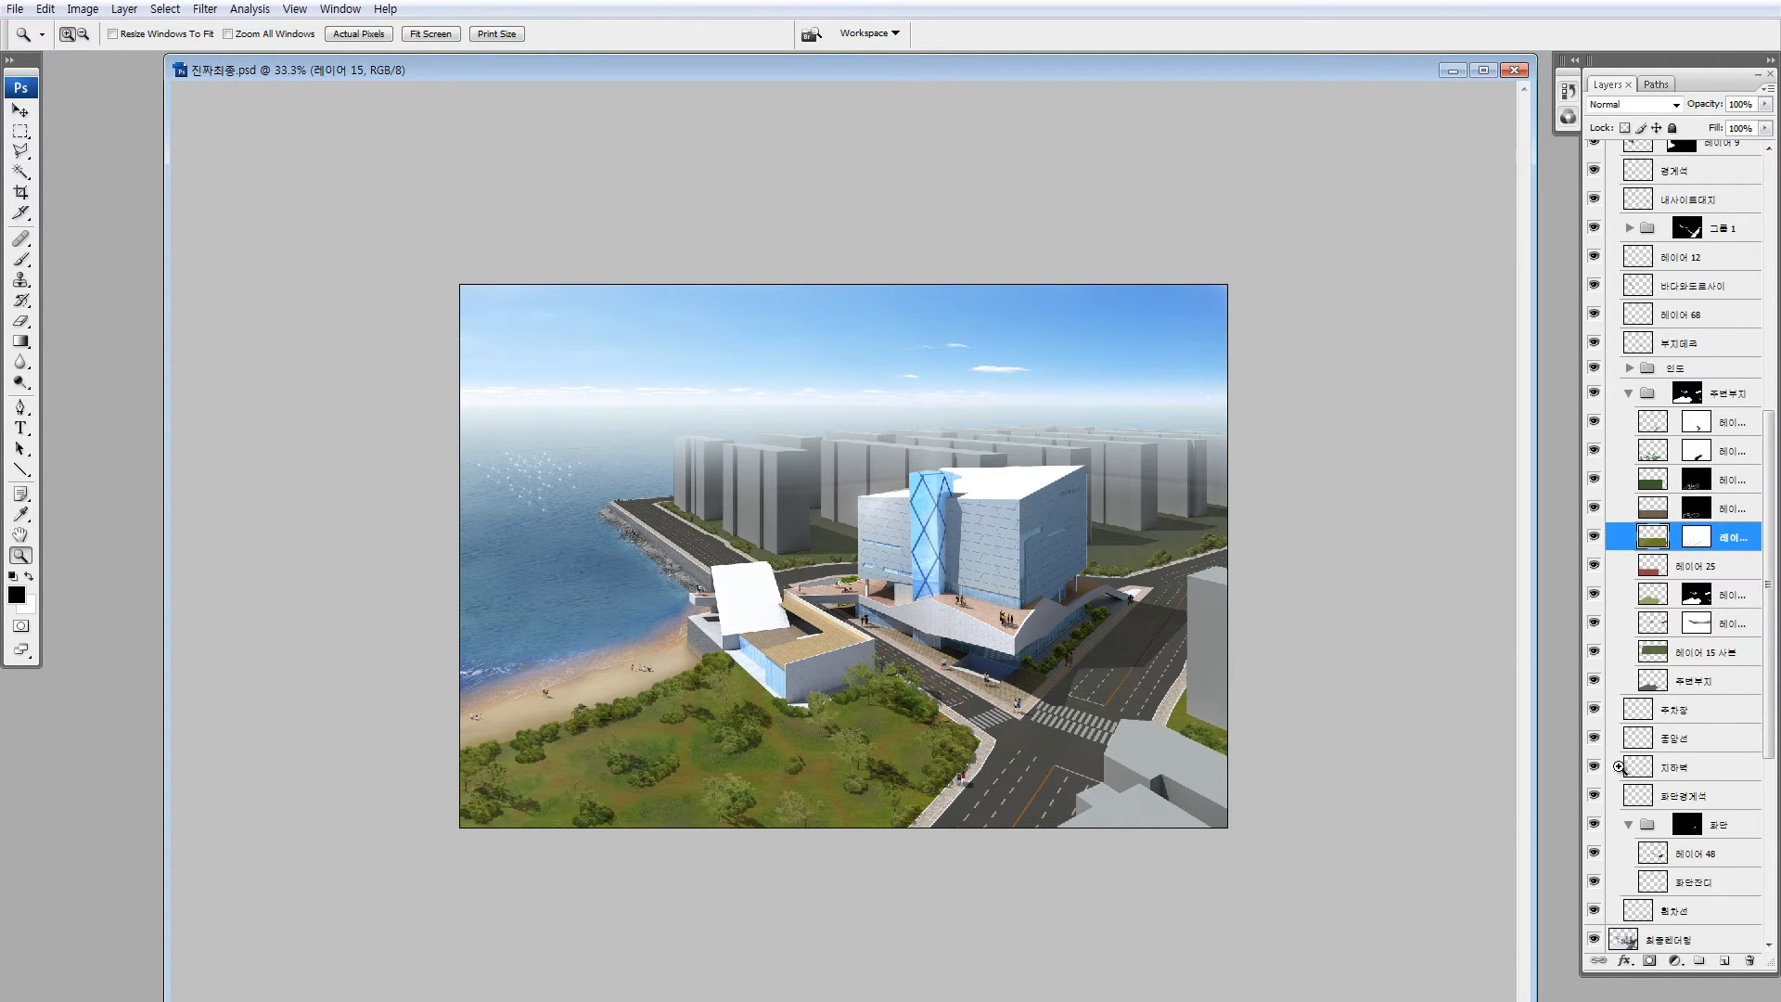
pyautogui.scroll(-4, 1711, 861)
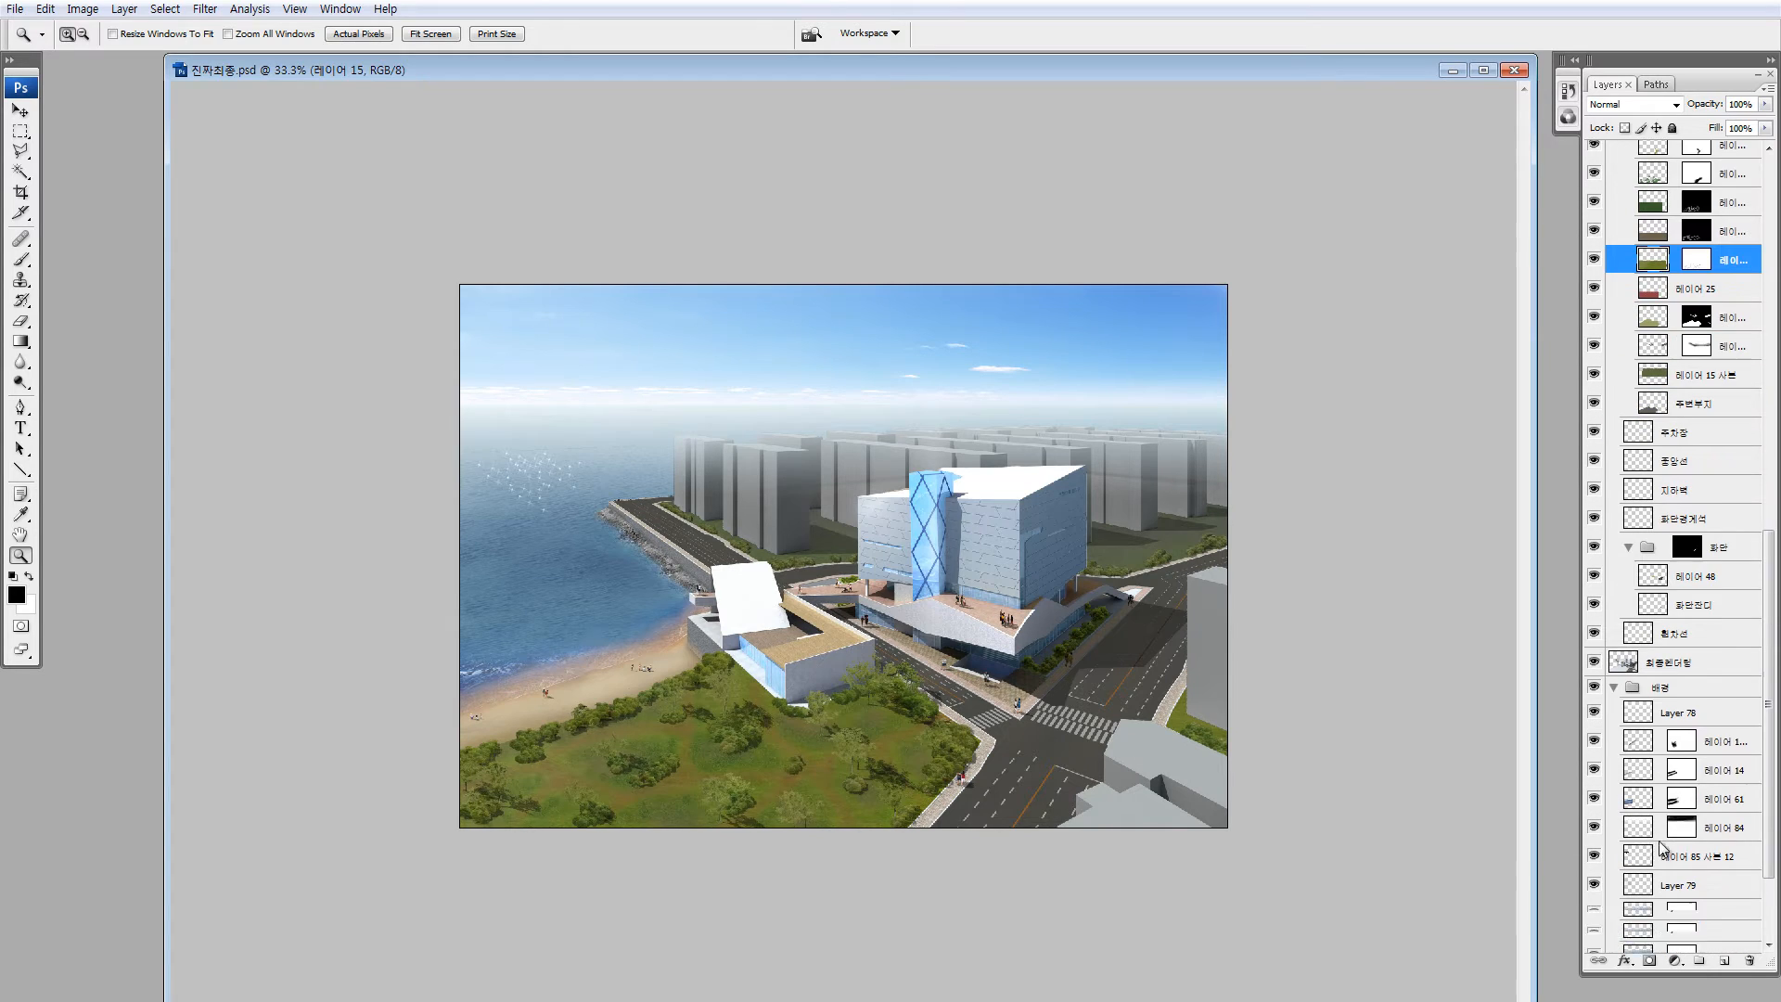
pyautogui.press('v')
pyautogui.keyDown('ctrl'); pyautogui.click(1110, 696); pyautogui.keyUp('ctrl')
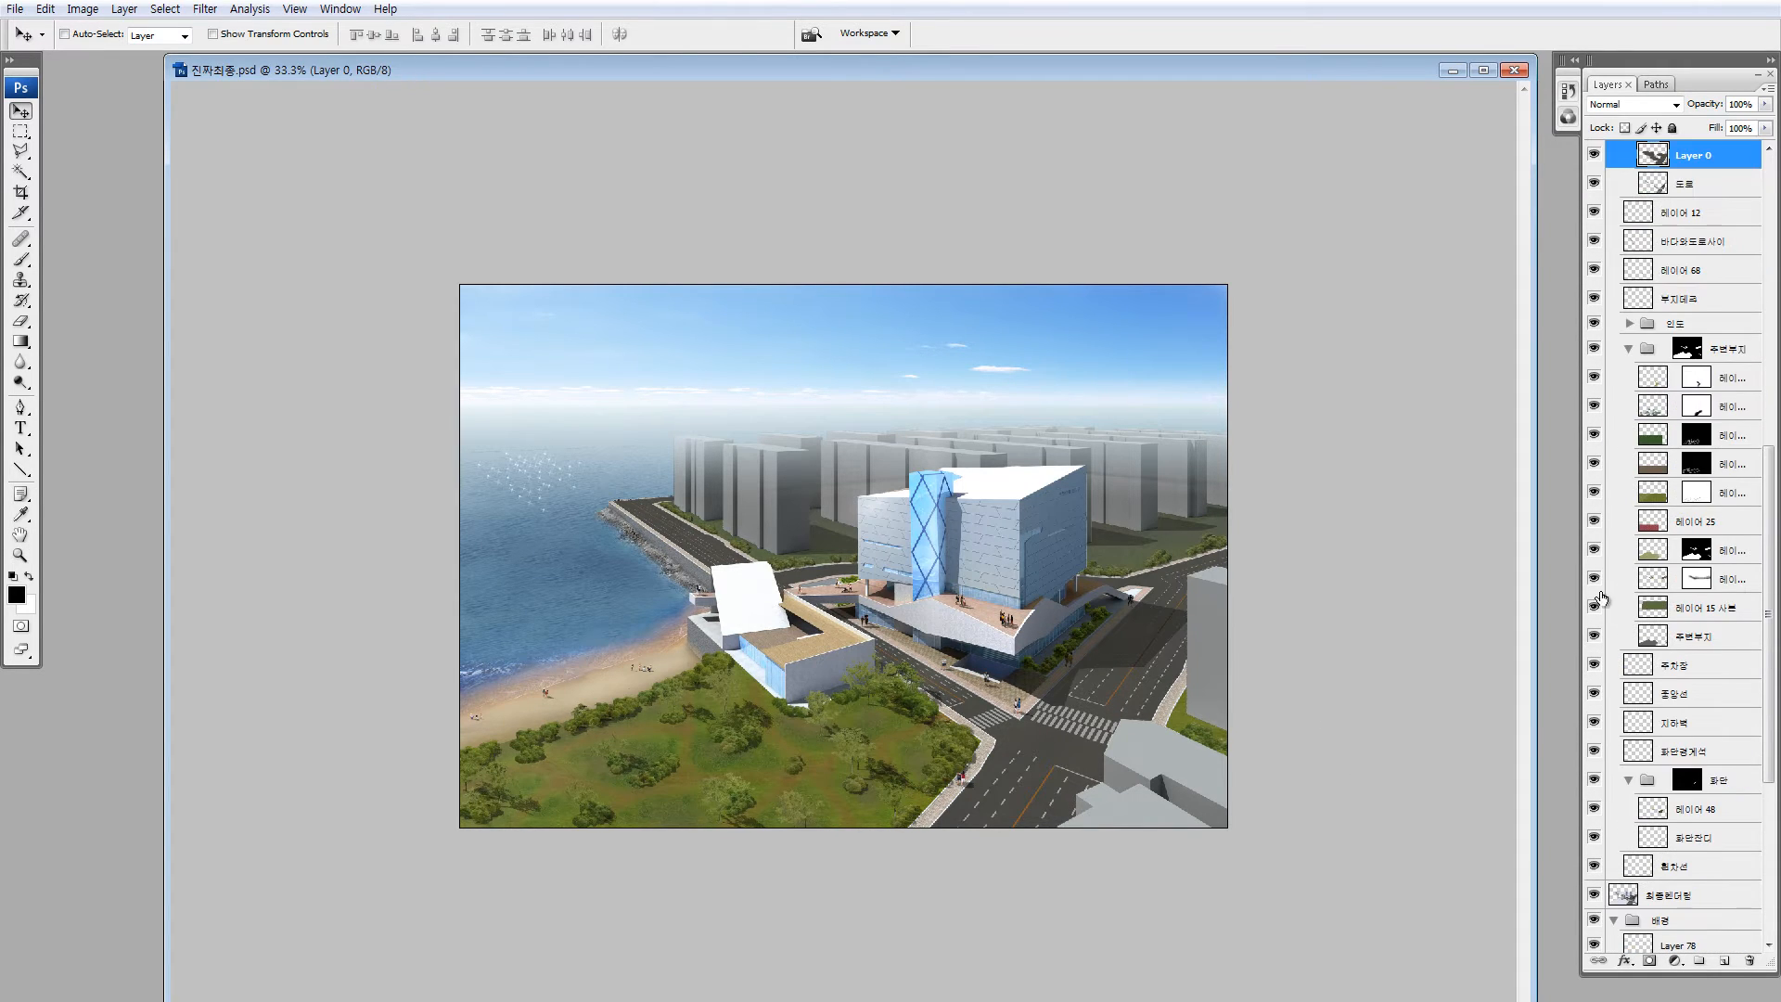
pyautogui.scroll(1, 1649, 181)
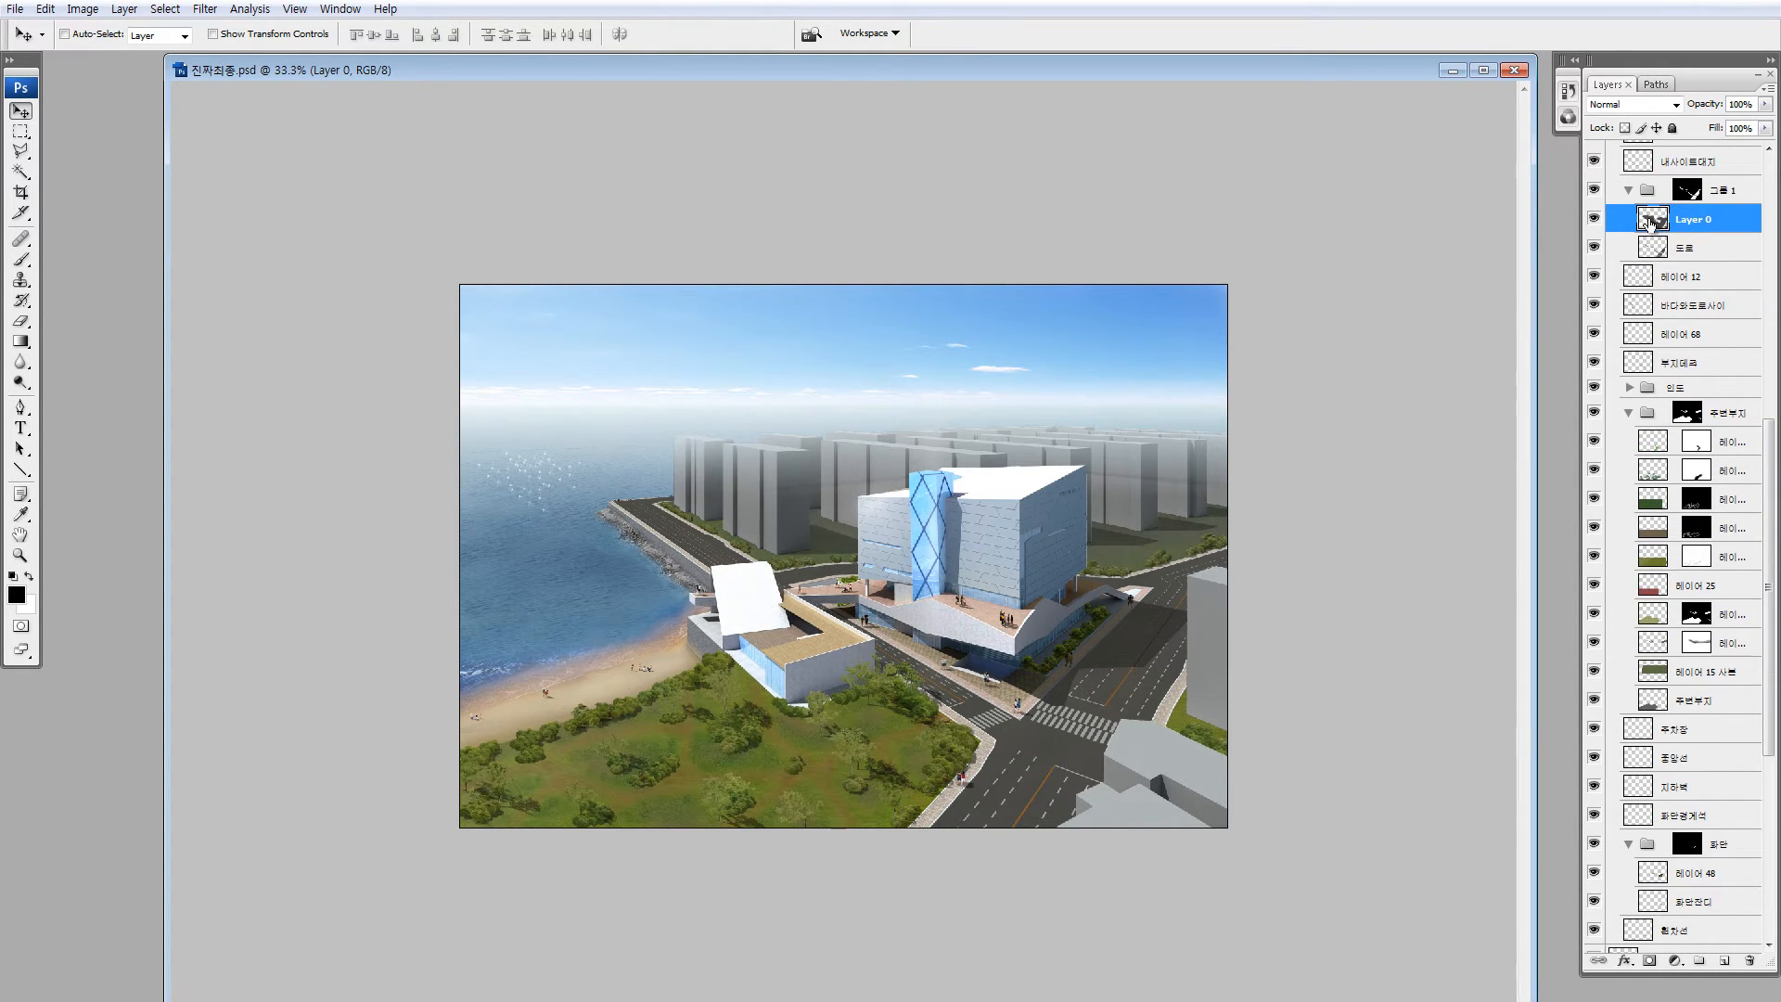
pyautogui.click(1646, 194)
pyautogui.click(1654, 219)
pyautogui.keyDown('shift'); pyautogui.click(1687, 191); pyautogui.keyUp('shift')
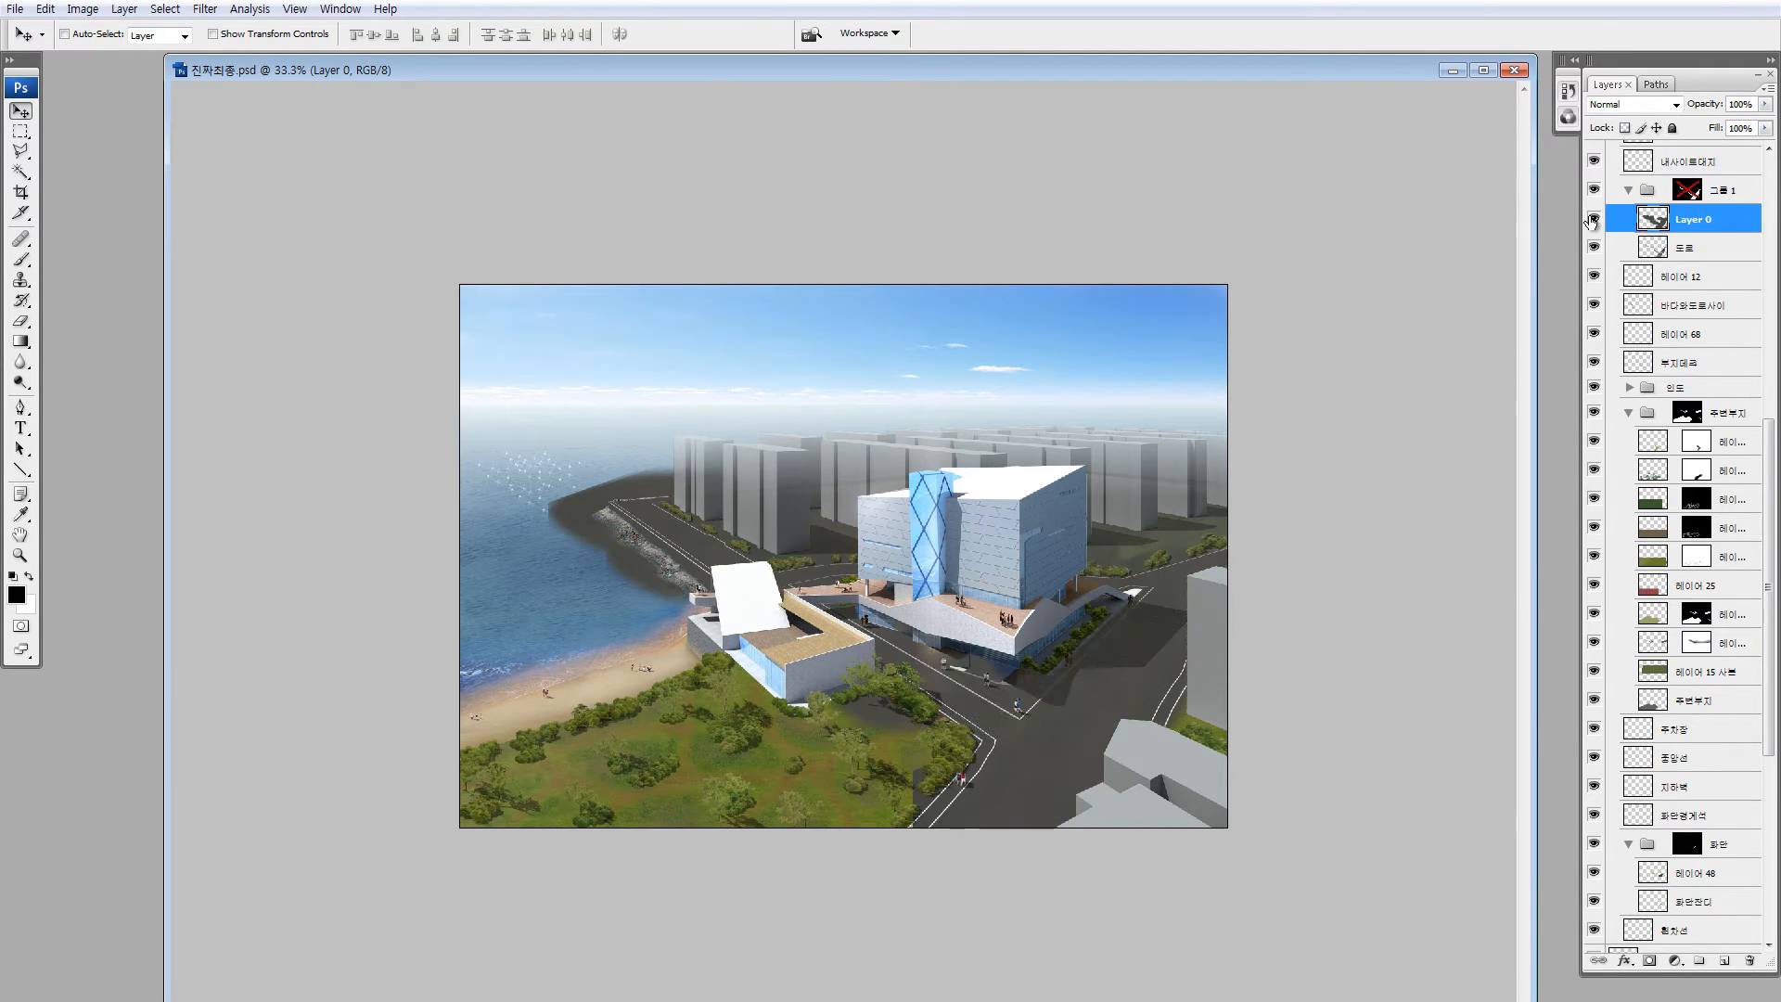
pyautogui.keyDown('alt'); pyautogui.click(1594, 218); pyautogui.keyUp('alt')
pyautogui.press('z')
pyautogui.moveTo(839, 624); pyautogui.dragTo(839, 623)
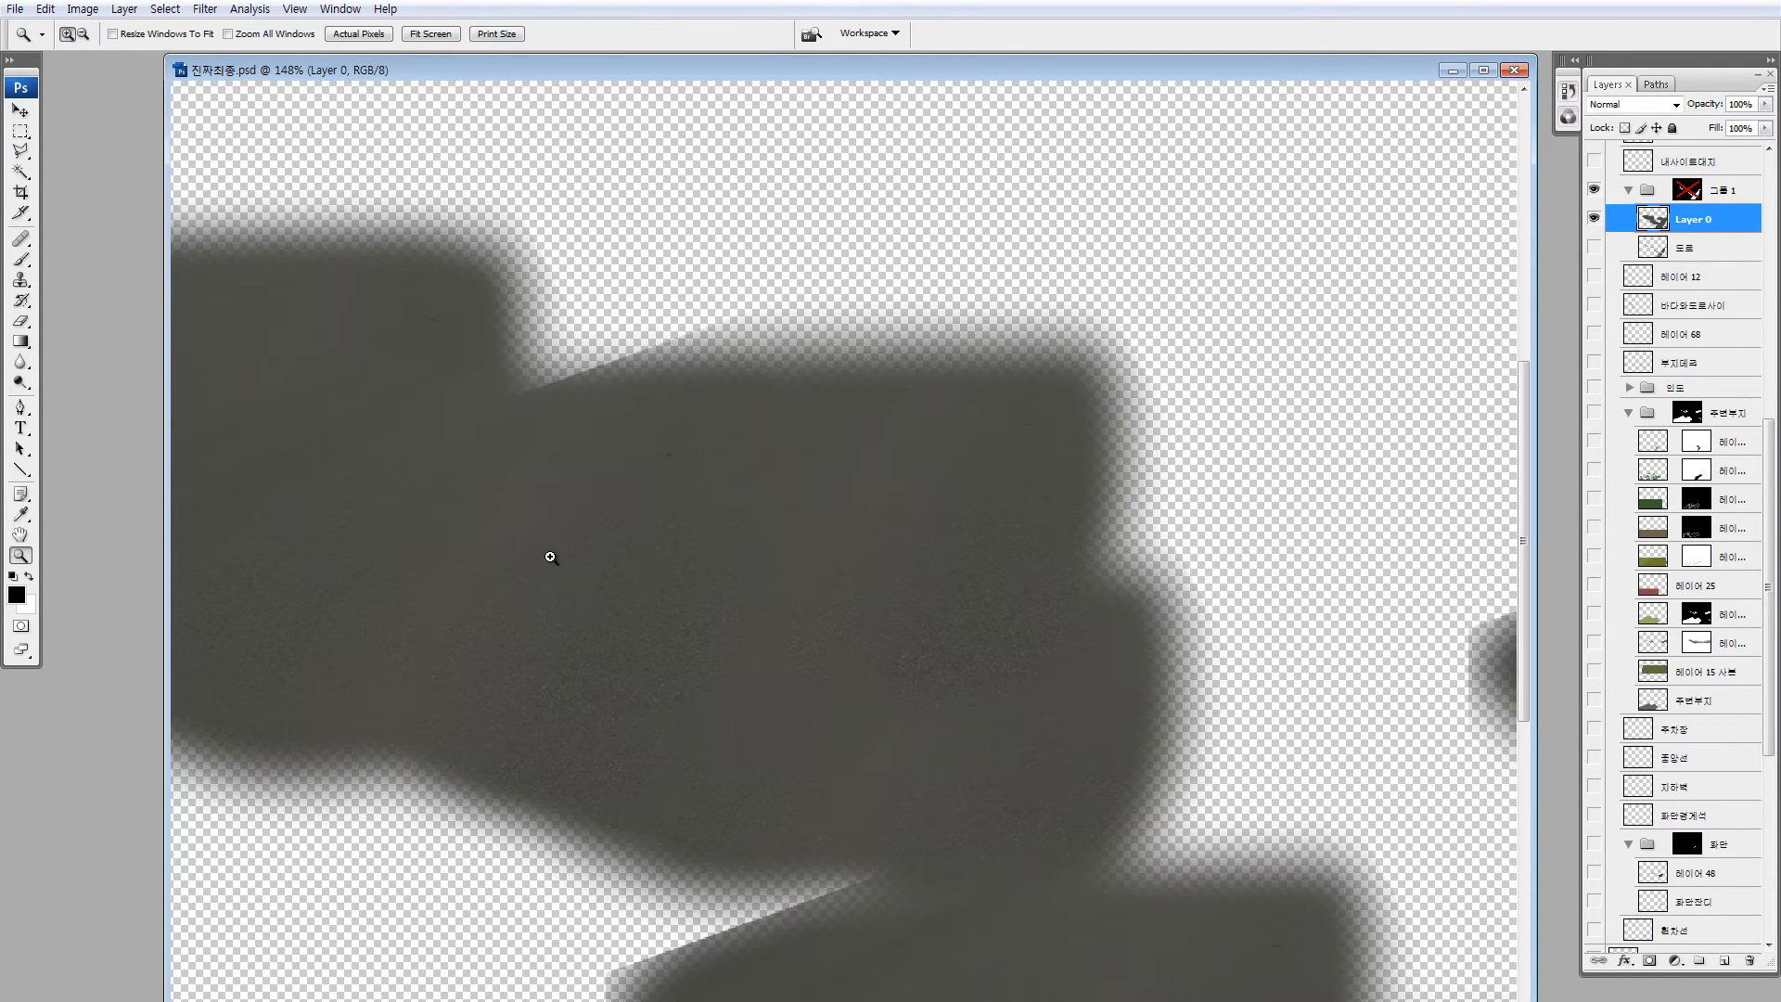
# Re-enable the 그룹 1 mask and compare the roads with Layer 0 hidden and shown, leaving Layer 0 visible and selected
pyautogui.keyDown('shift'); pyautogui.click(1690, 193); pyautogui.keyUp('shift')
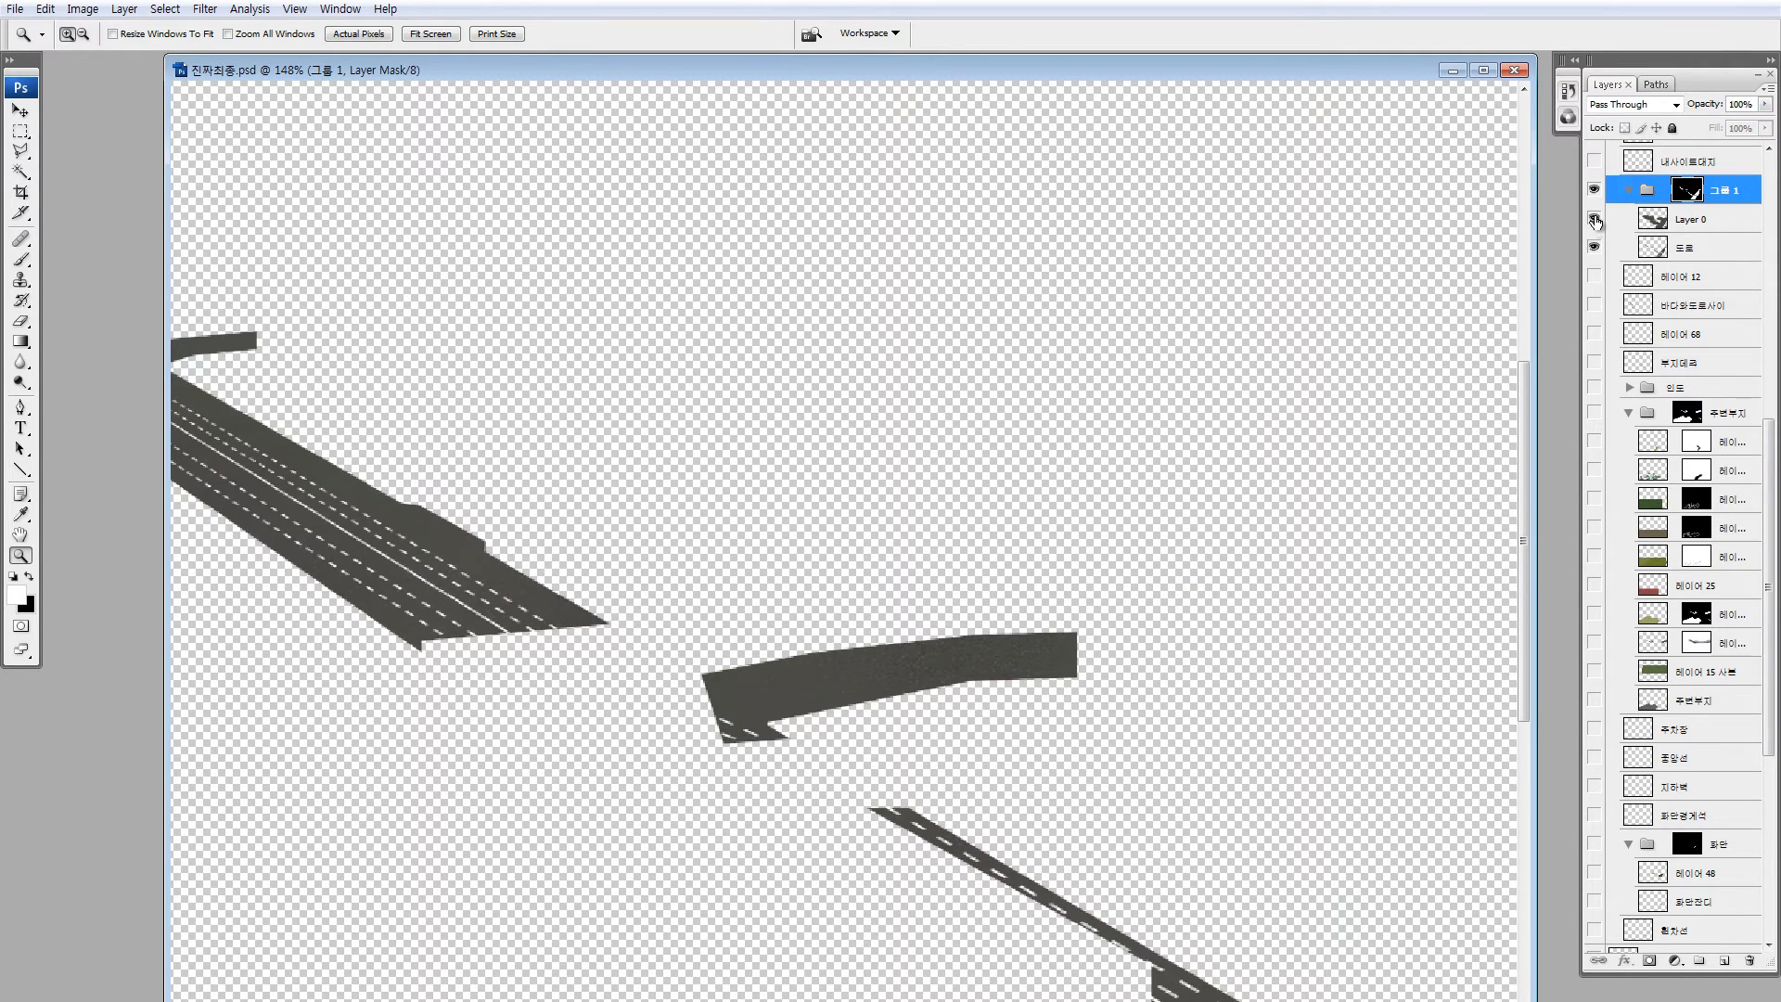
pyautogui.click(1595, 220)
pyautogui.moveTo(641, 708); pyautogui.dragTo(641, 708)
pyautogui.hotkey('ctrl', '0')
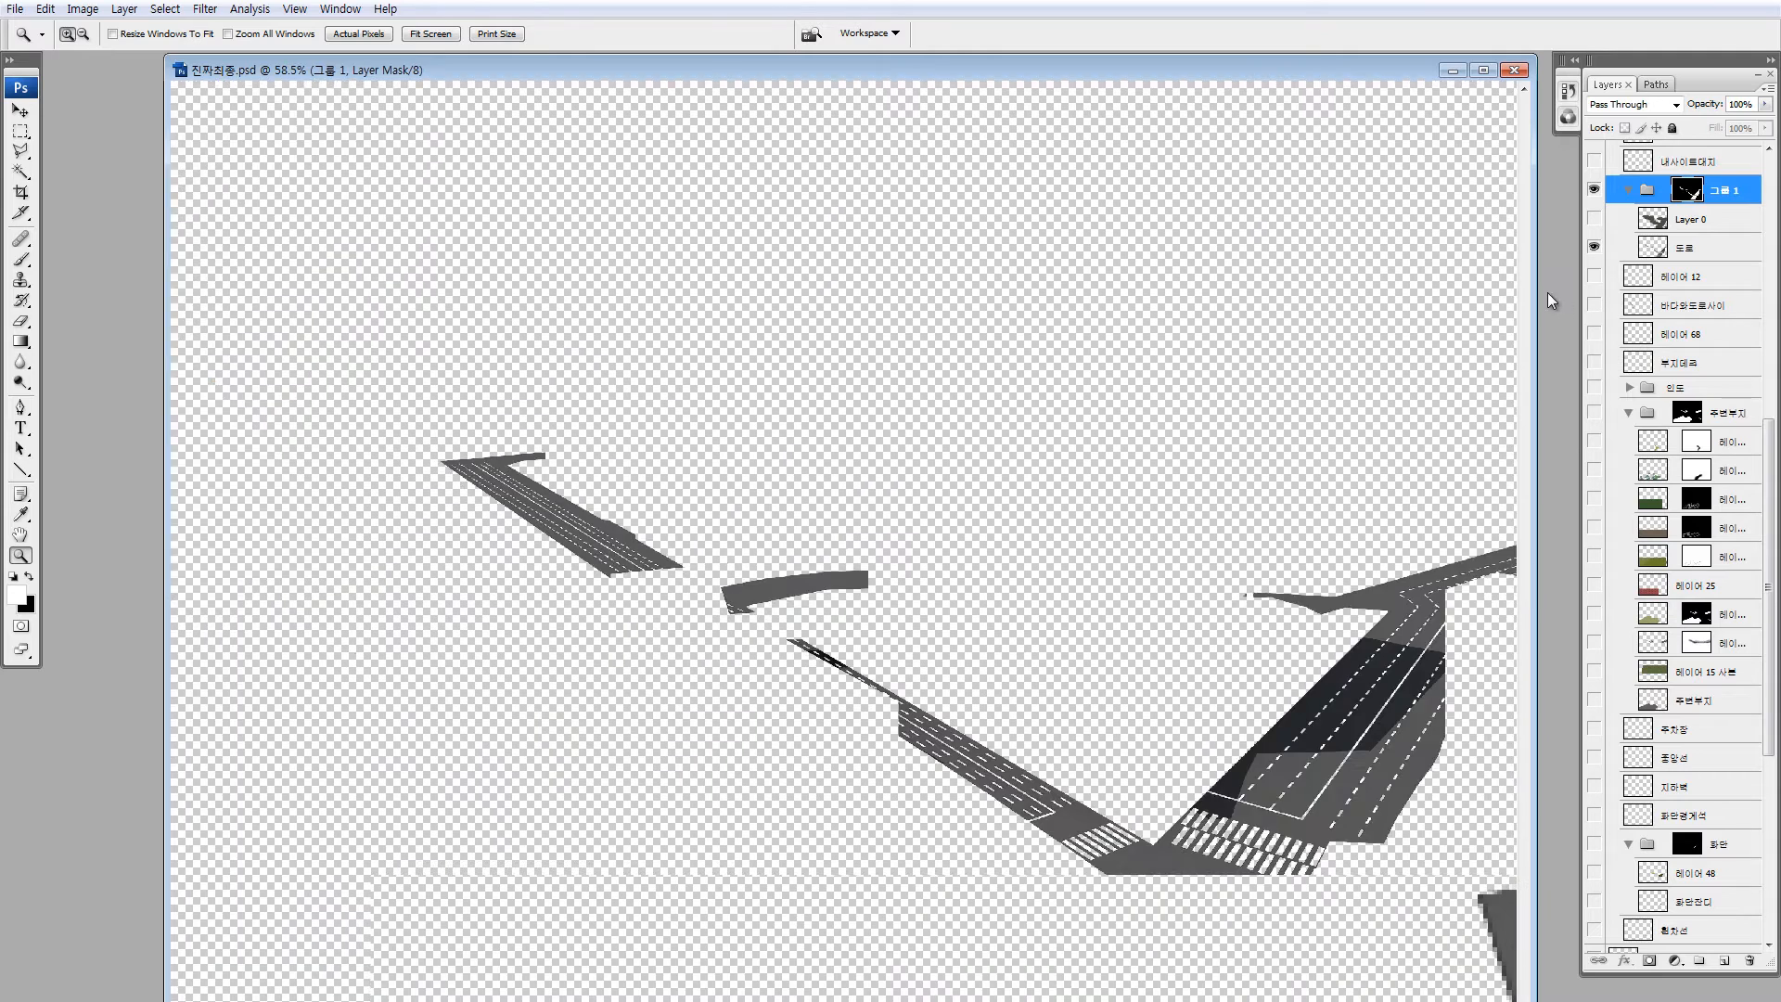
pyautogui.hotkey('ctrl', '-')
pyautogui.click(1594, 219)
pyautogui.click(1650, 221)
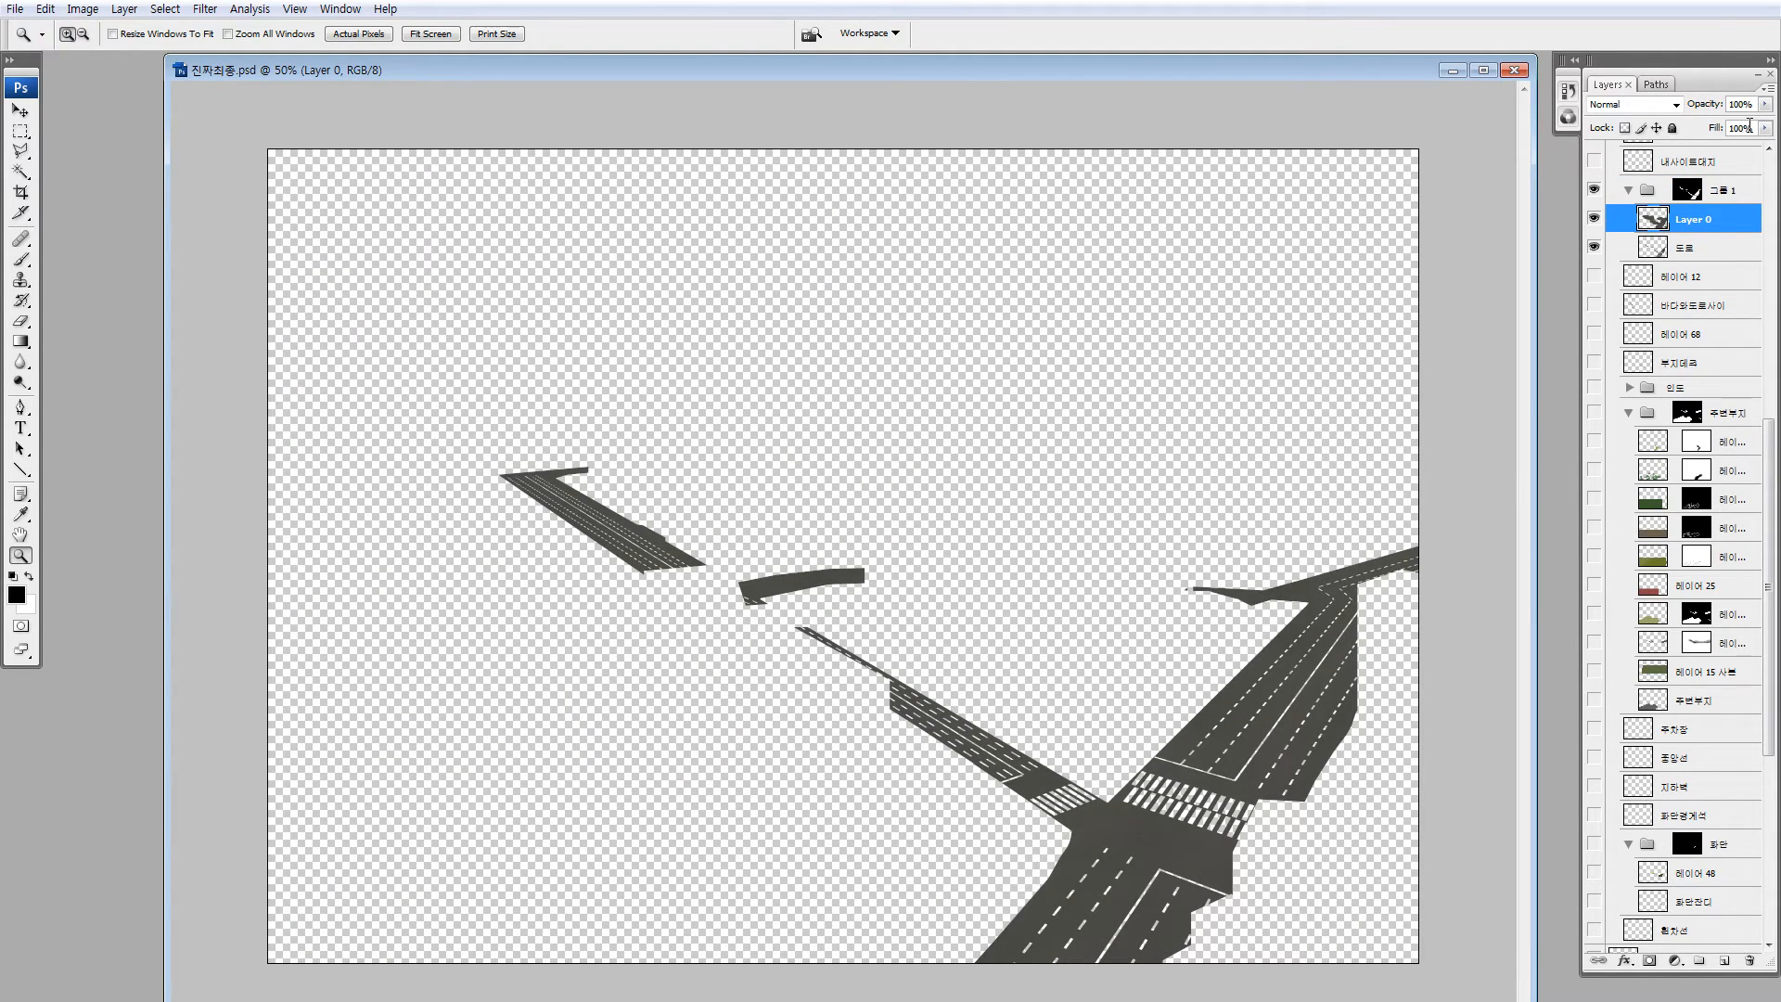
# Show all other layers again and examine the road surface beside the main building
pyautogui.rightClick(1594, 218)
pyautogui.click(1612, 255)
pyautogui.rightClick(1594, 222)
pyautogui.click(1611, 257)
pyautogui.moveTo(1142, 584); pyautogui.dragTo(1325, 789)
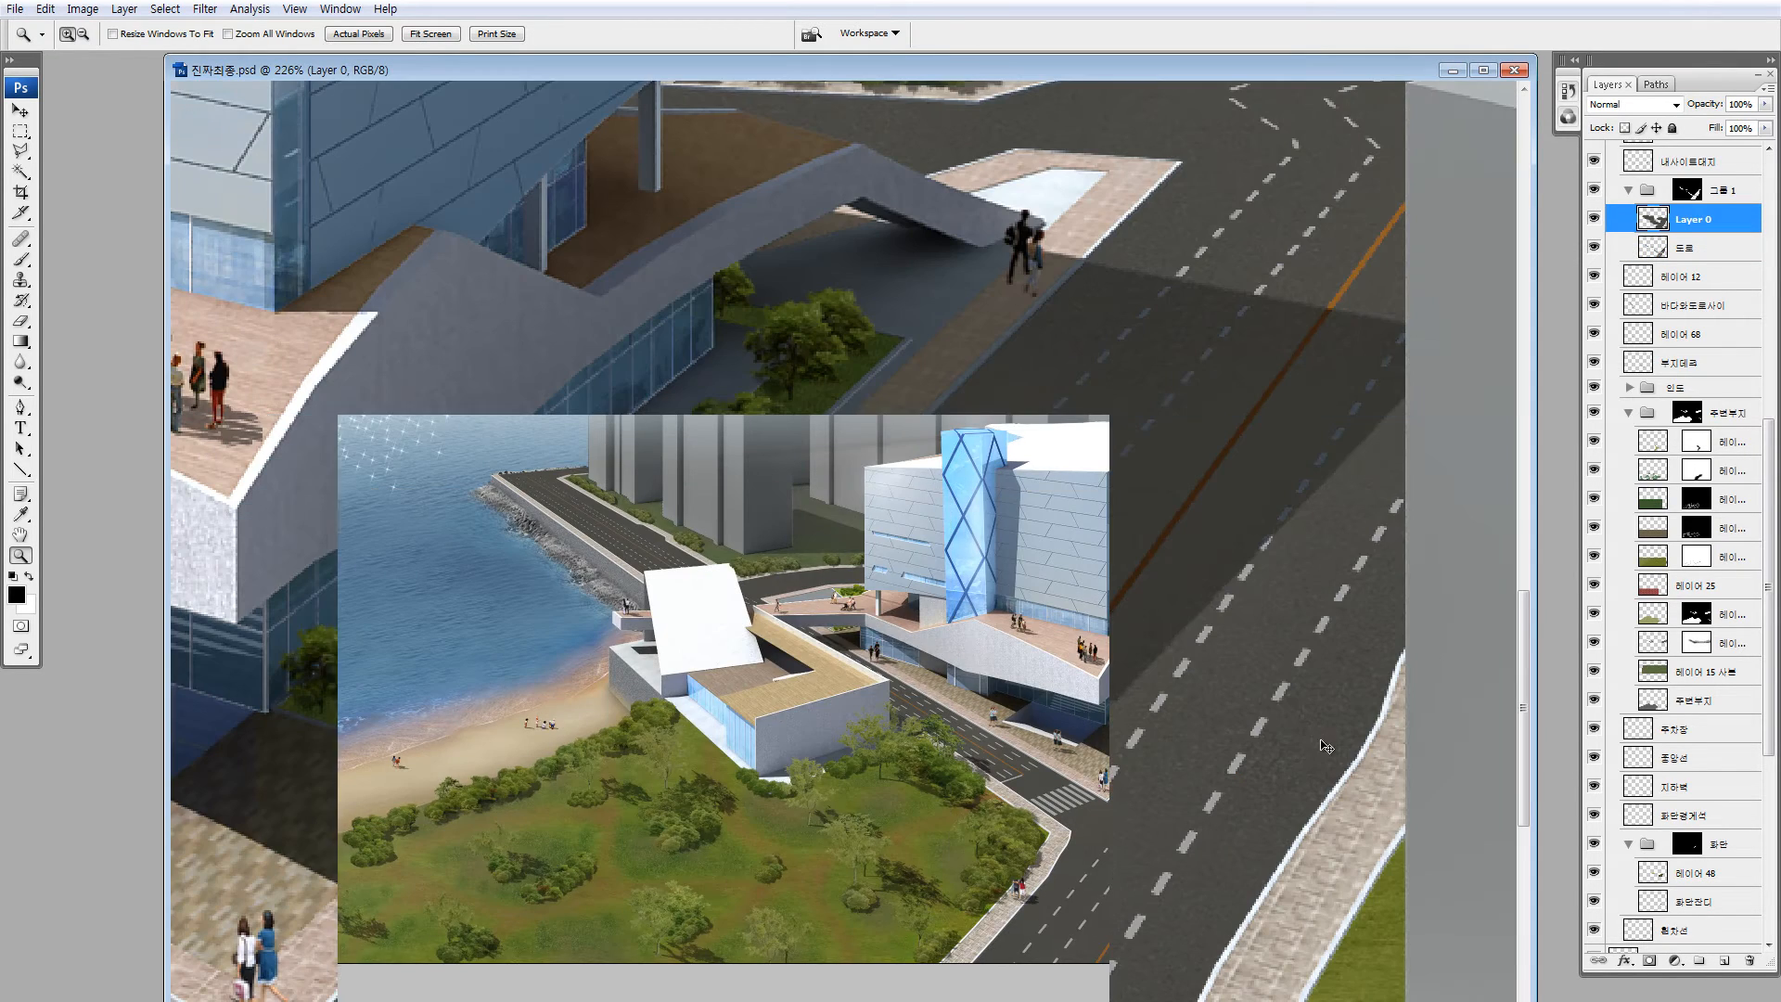
# Select the shadow layer 그림자 and compare the road beside the main building with the shadow hidden and shown, leaving it visible
pyautogui.press('v')
pyautogui.keyDown('ctrl'); pyautogui.click(1081, 565); pyautogui.keyUp('ctrl')
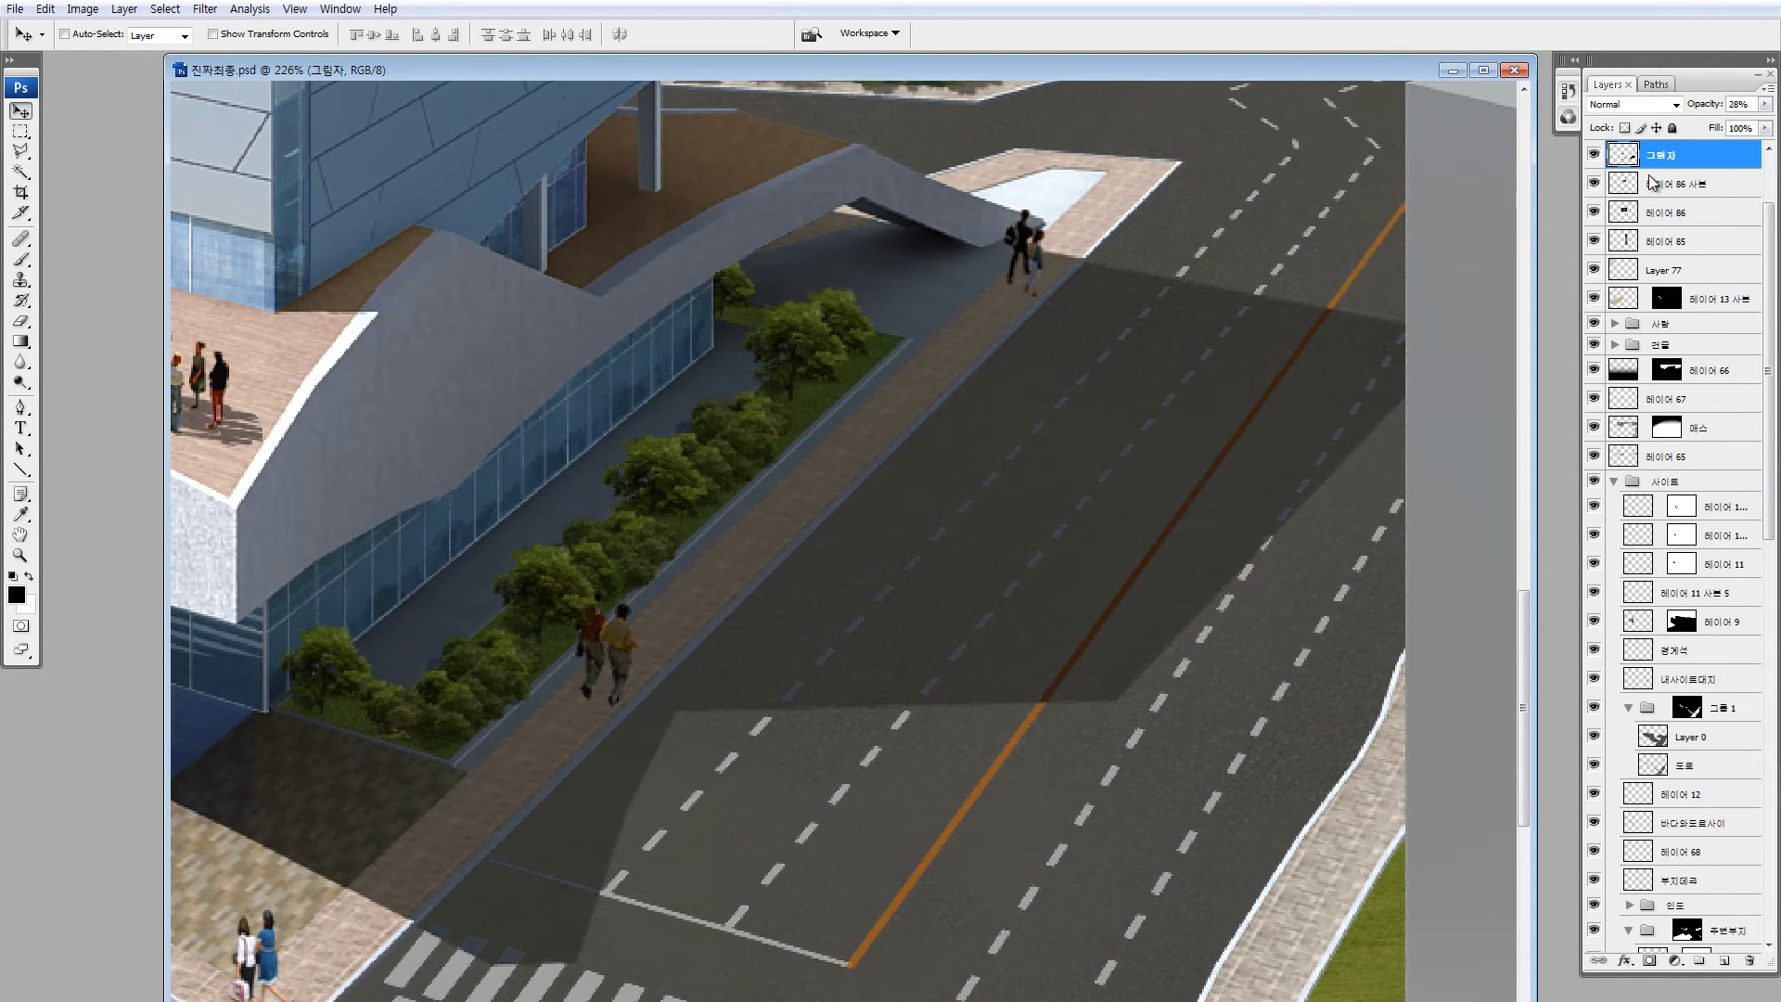
pyautogui.click(1596, 156)
pyautogui.click(1595, 156)
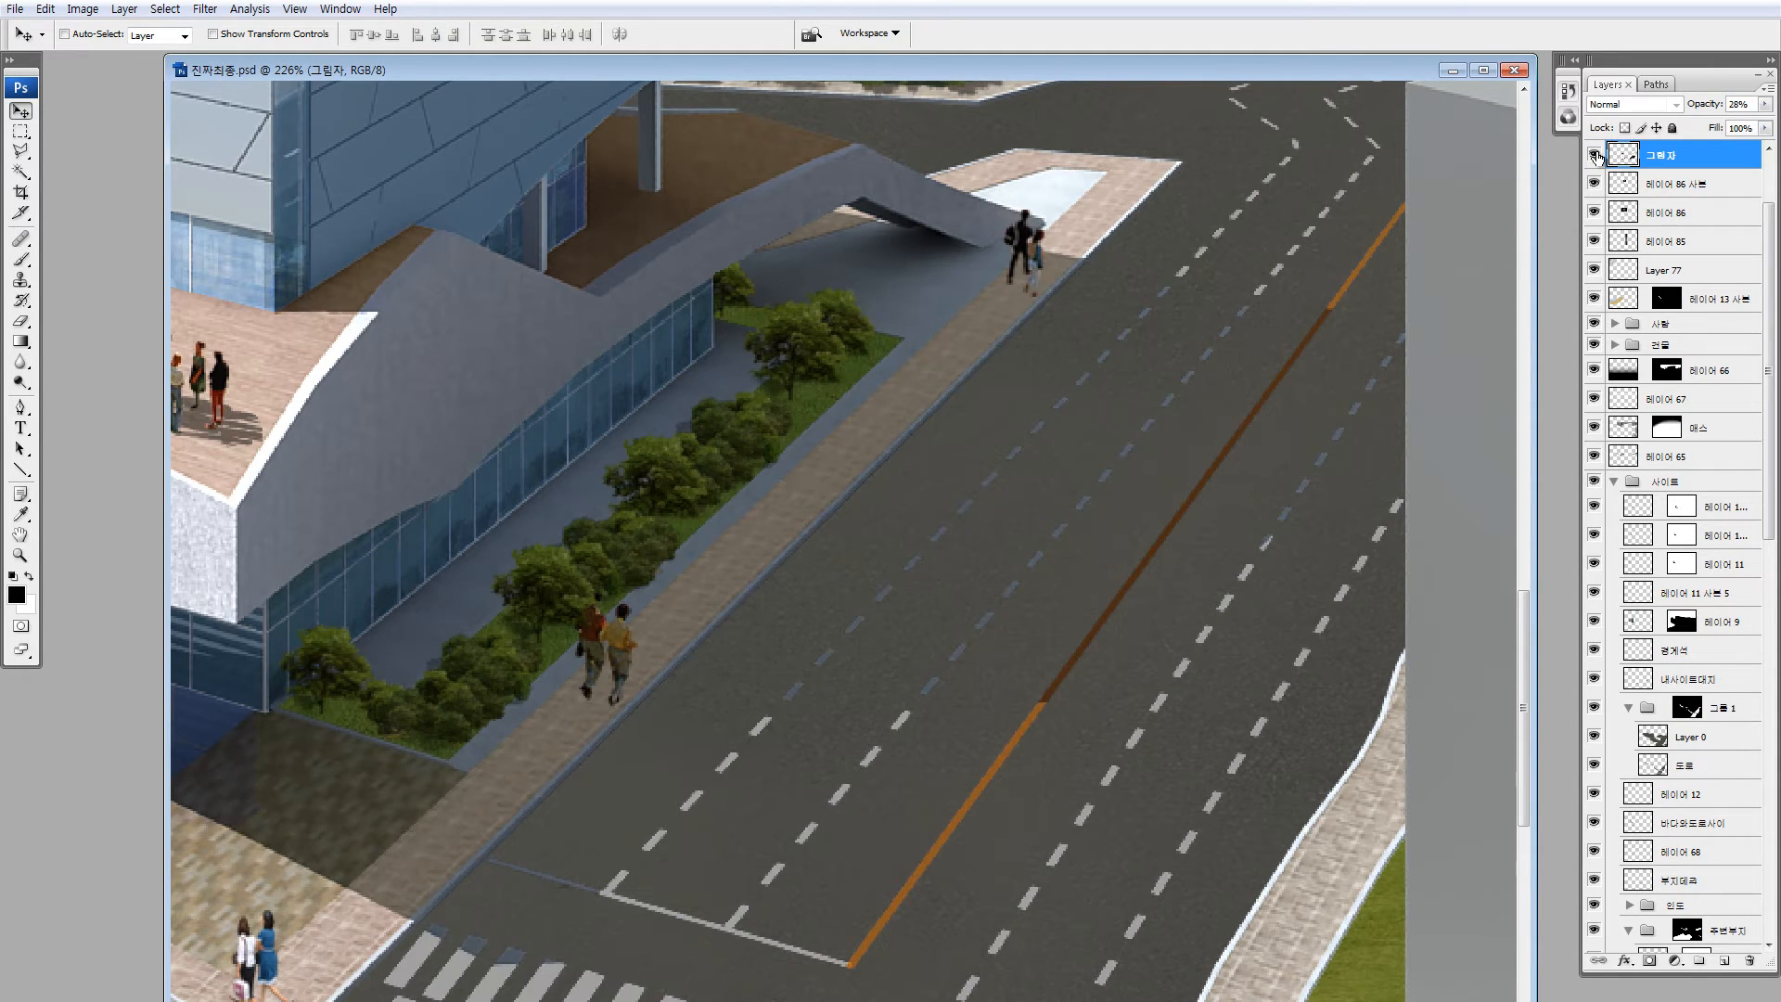
pyautogui.hotkey('ctrl', '-')
pyautogui.hotkey('ctrl', '-')
pyautogui.hotkey('ctrl', '-')
pyautogui.hotkey('ctrl', '-')
pyautogui.click(1595, 156)
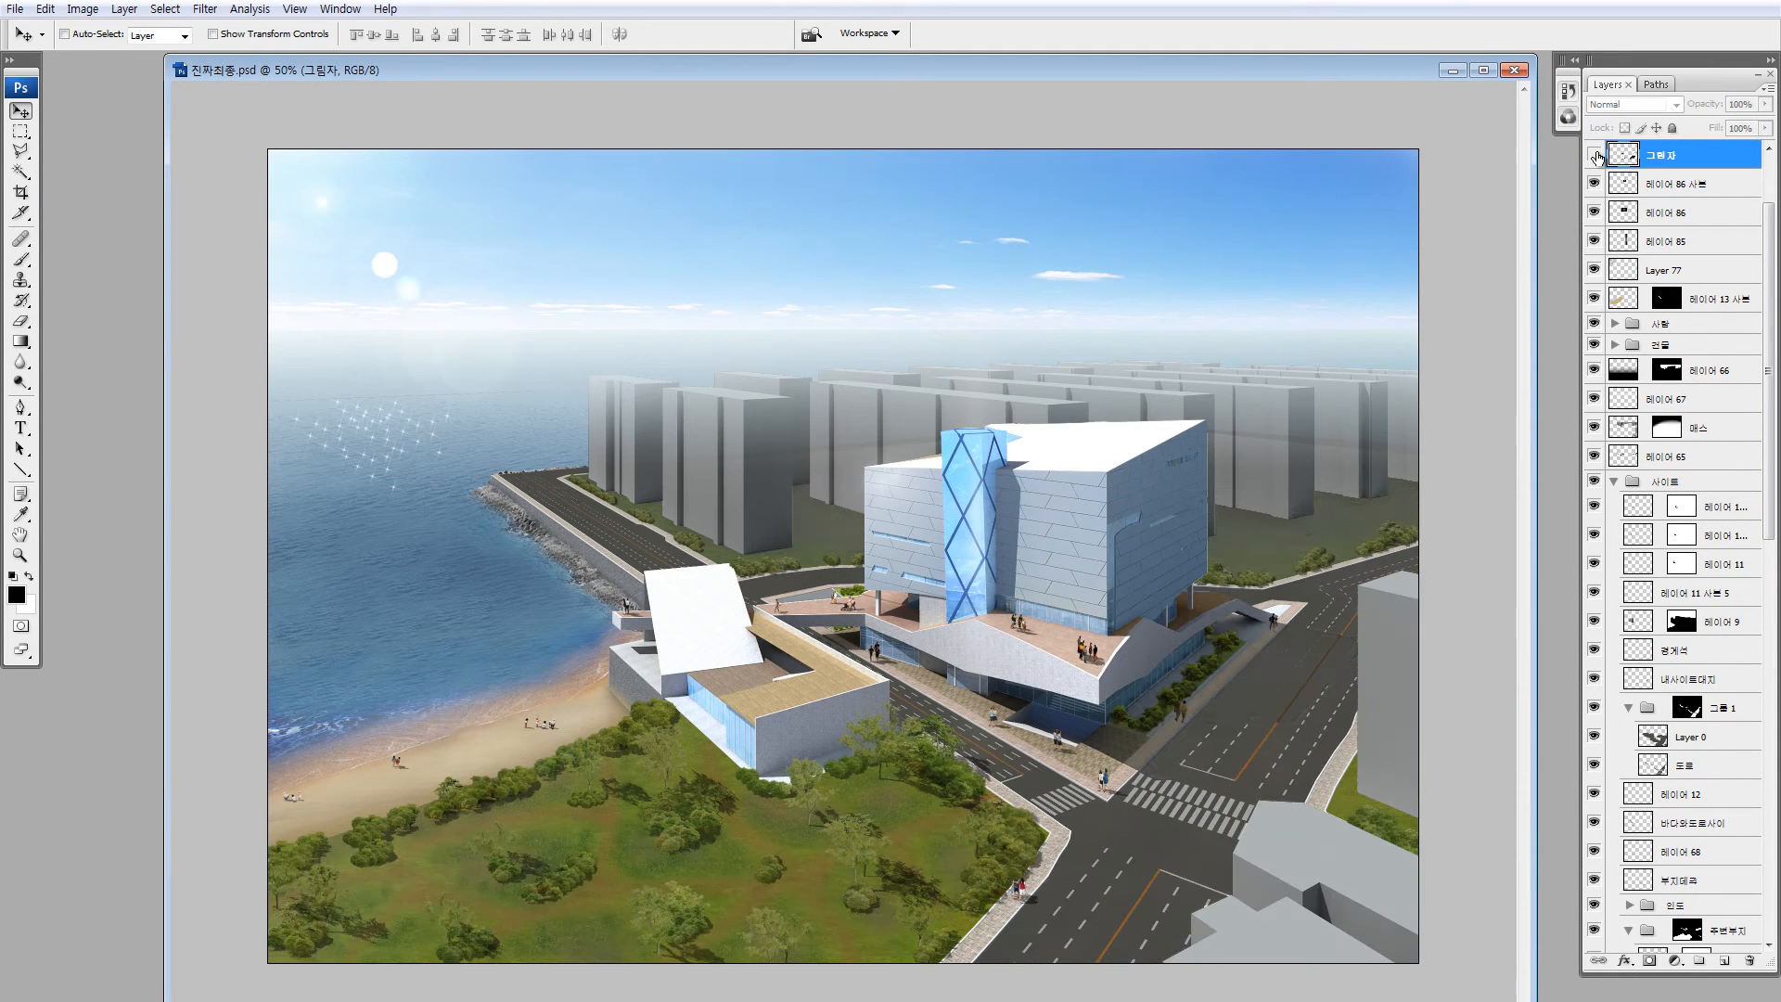
pyautogui.click(1595, 156)
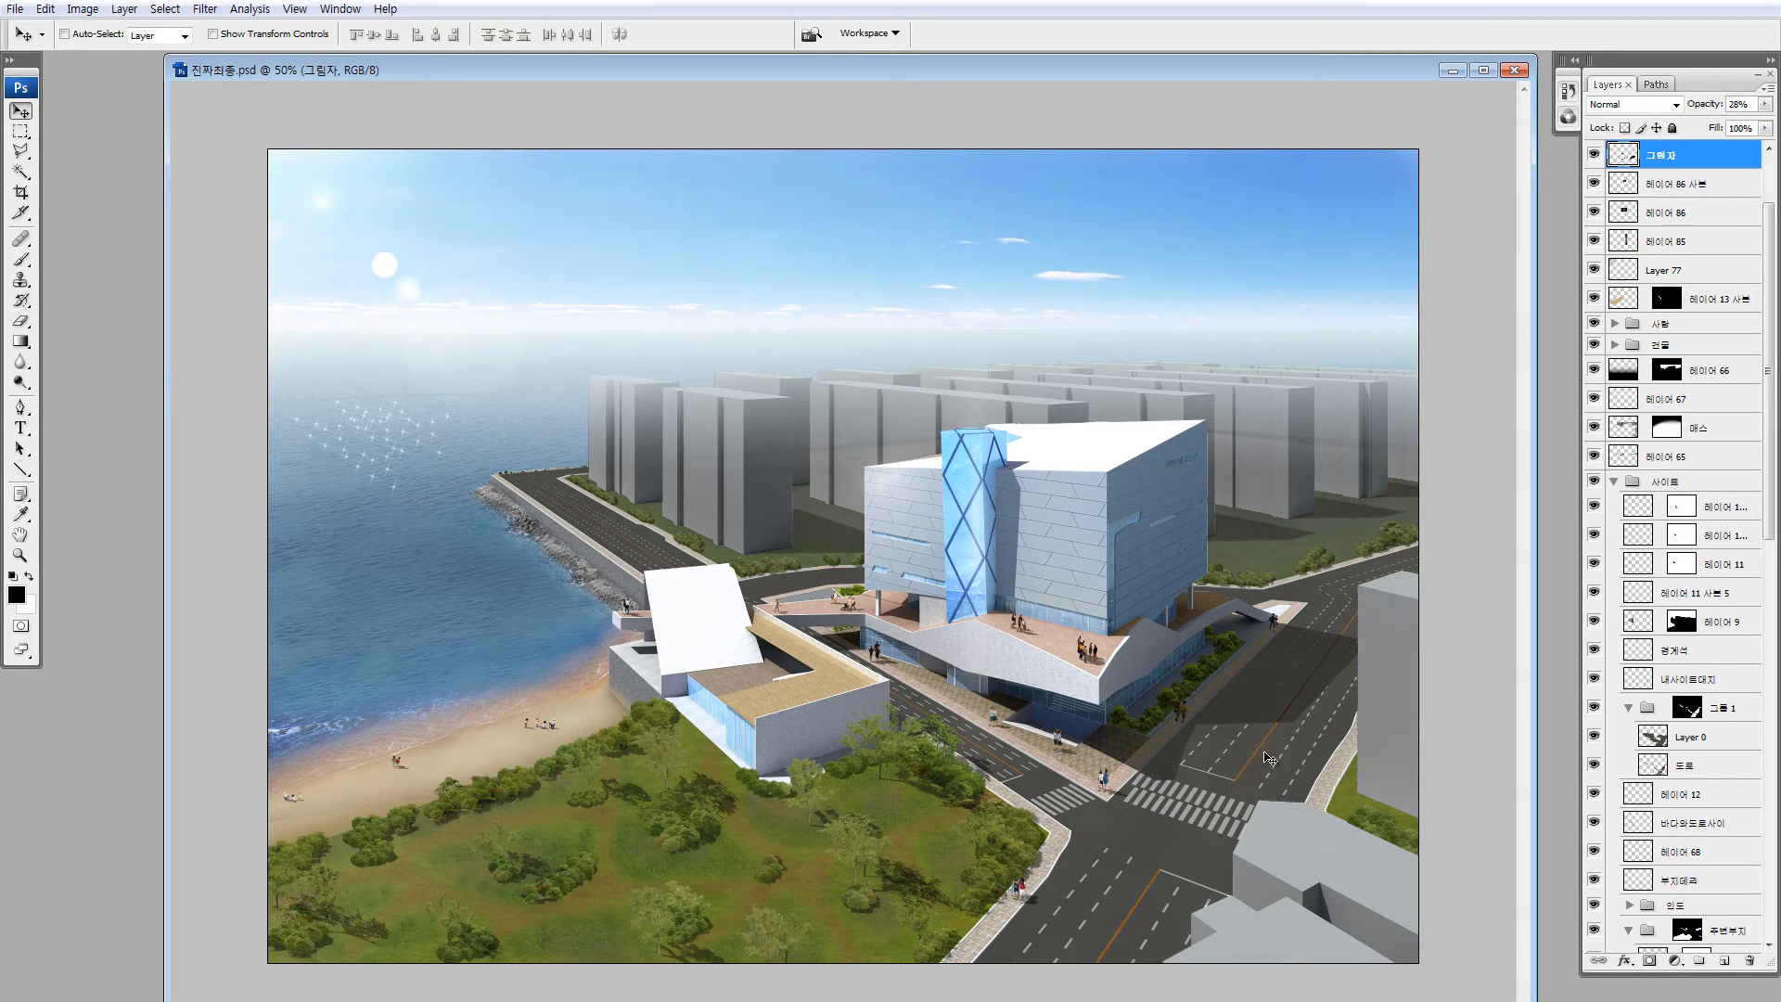
# Set road texture Layer 0 to 55% fill and Overlay blending so the asphalt texture merges with the road beneath
pyautogui.click(1695, 735)
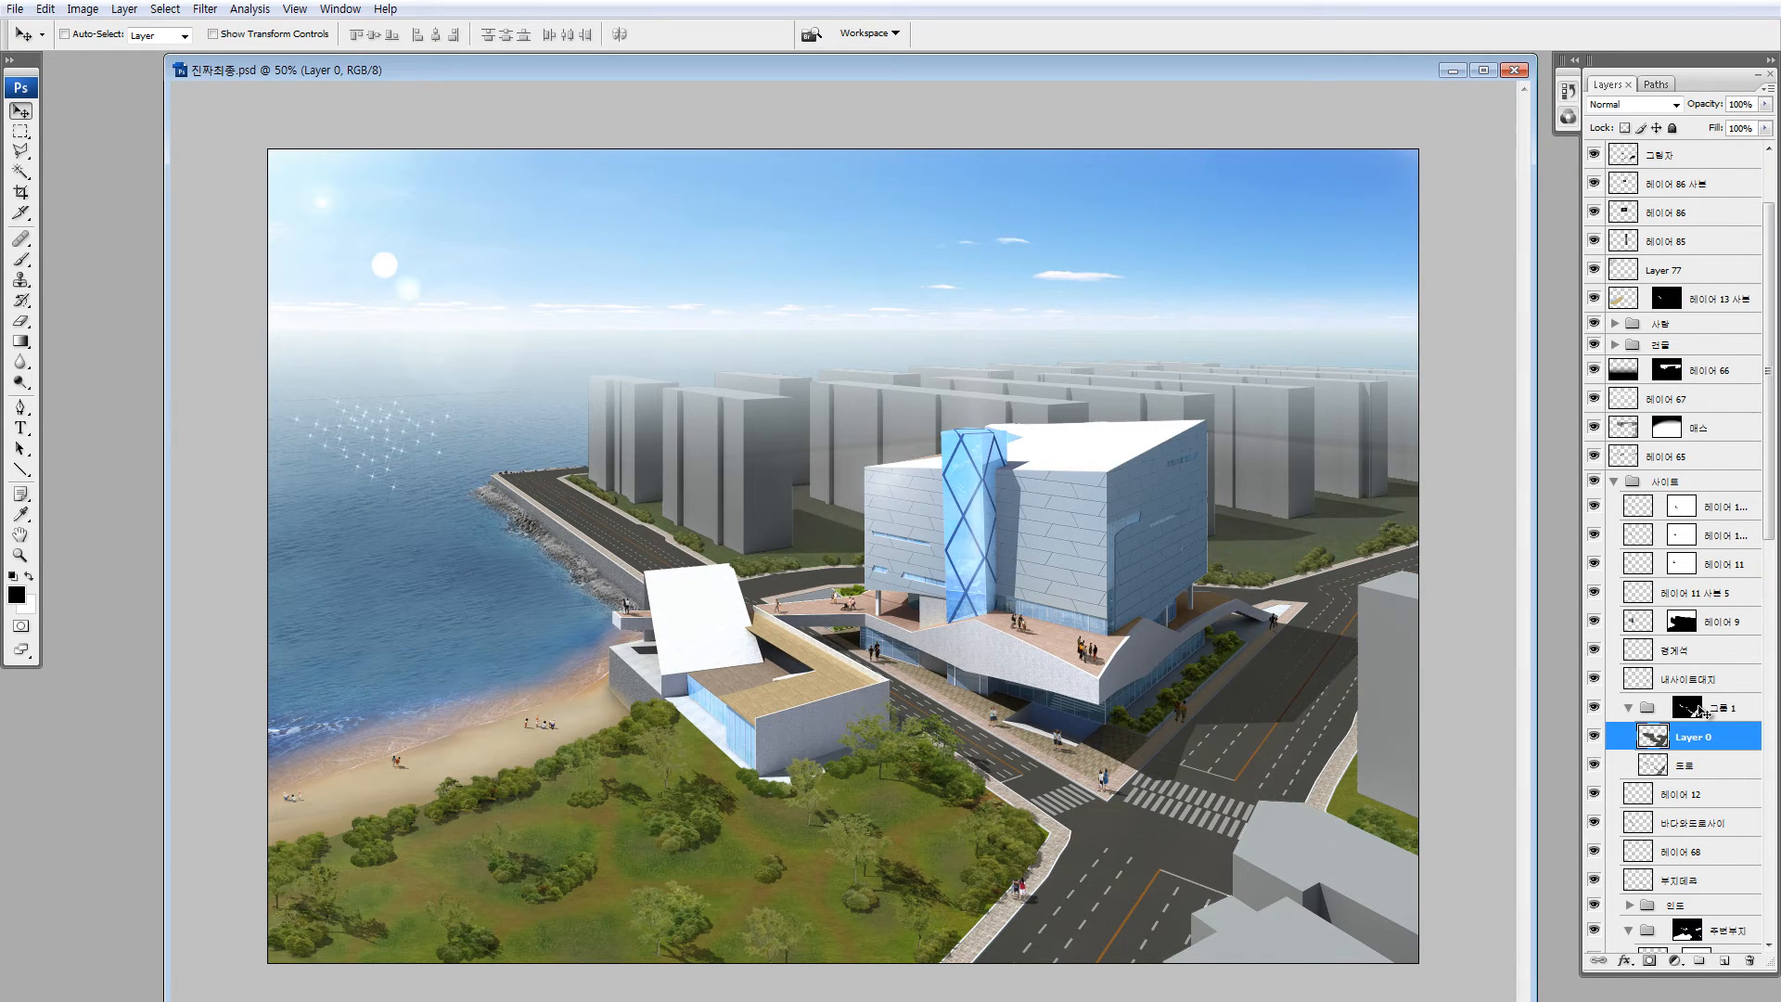
pyautogui.click(1595, 736)
pyautogui.click(1595, 736)
pyautogui.press('z')
pyautogui.moveTo(940, 670); pyautogui.dragTo(1251, 1001)
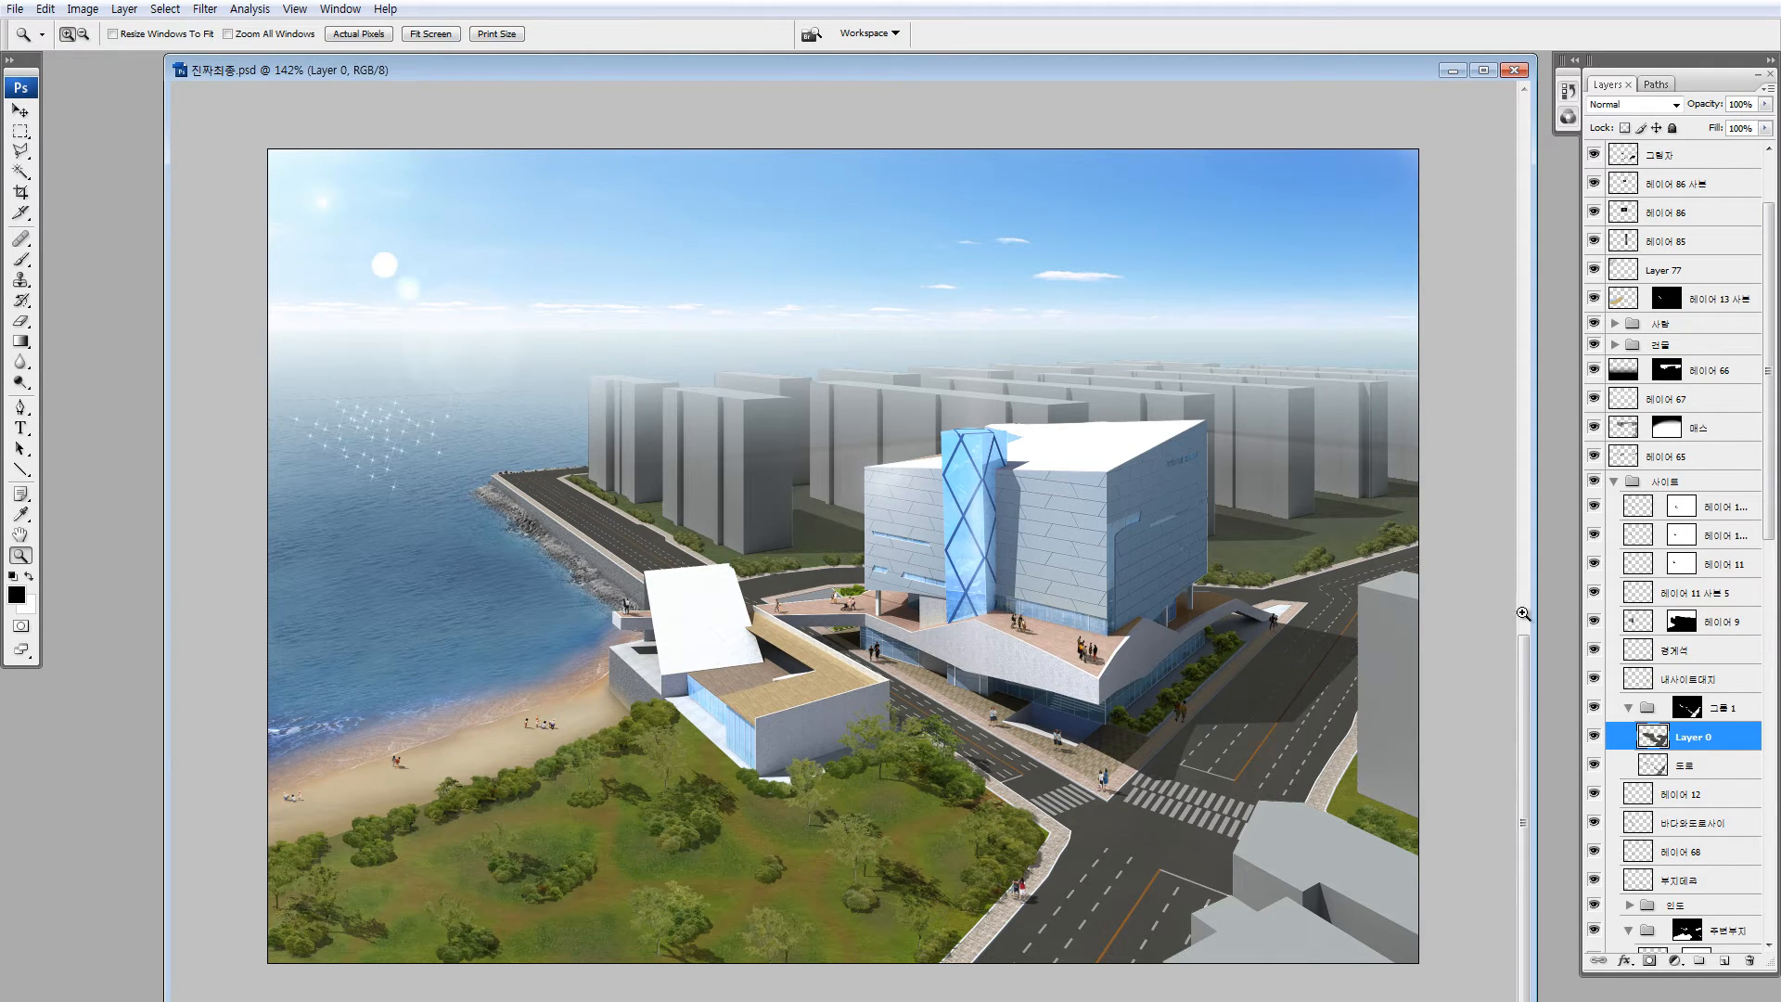
pyautogui.click(1766, 128)
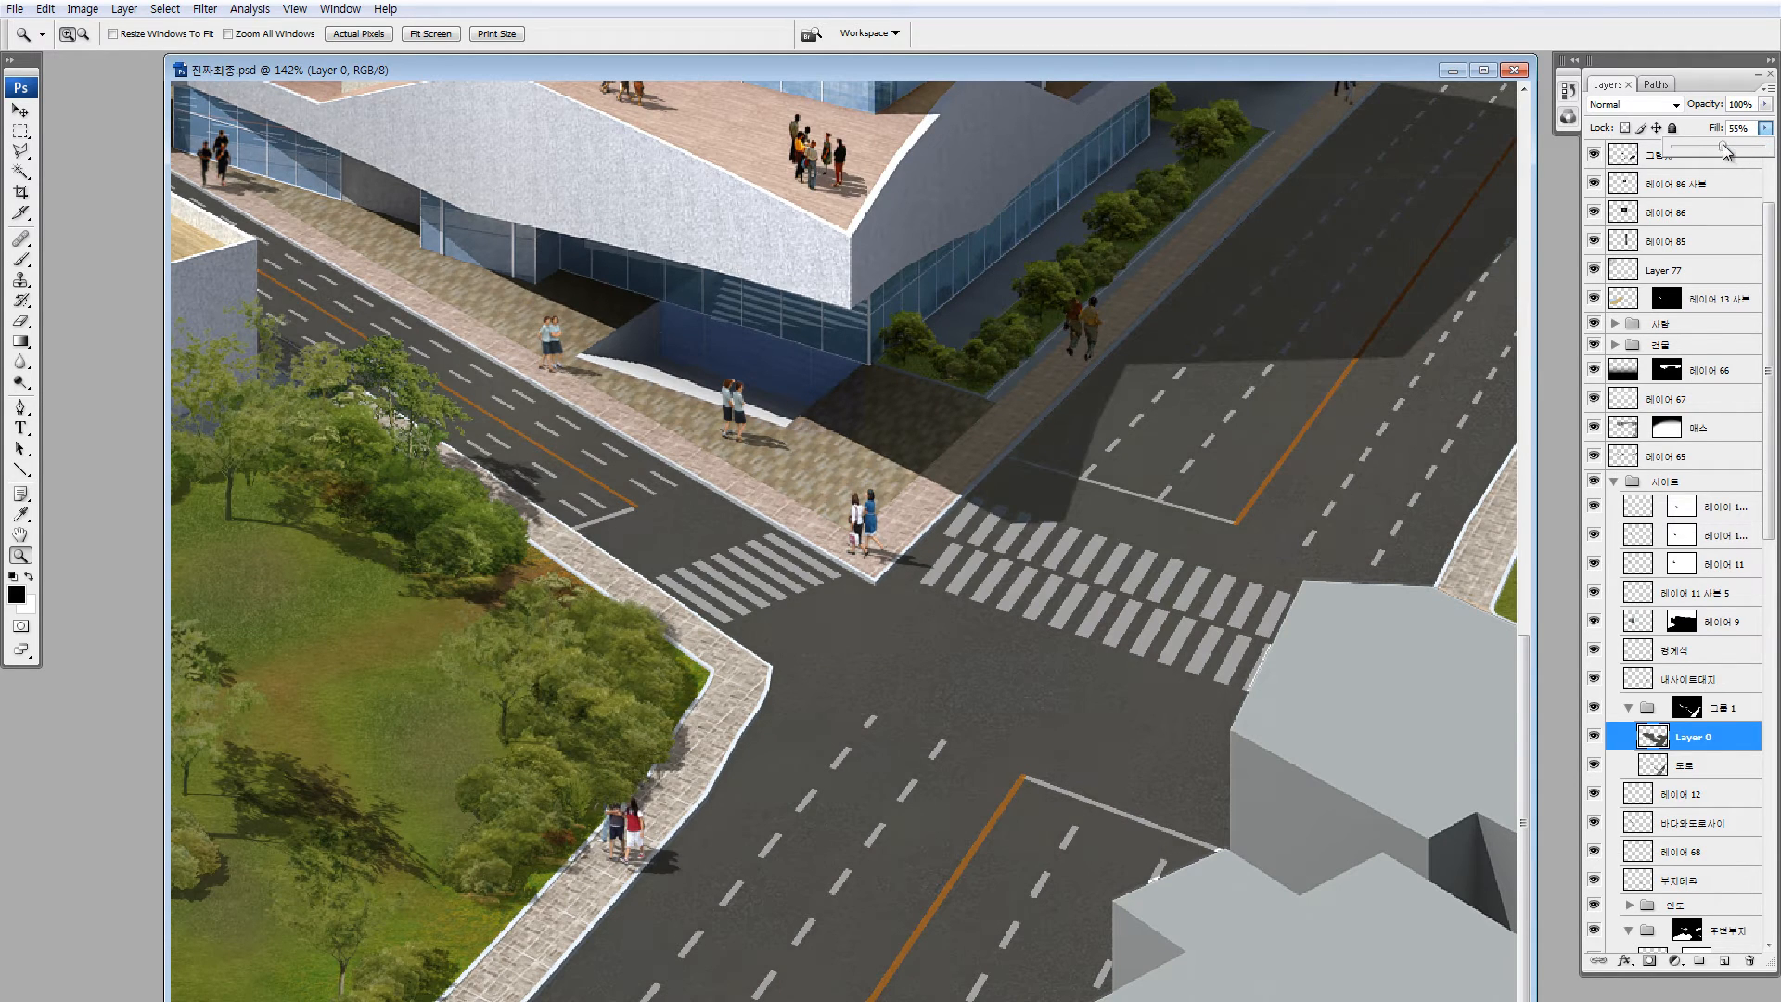
pyautogui.click(1635, 103)
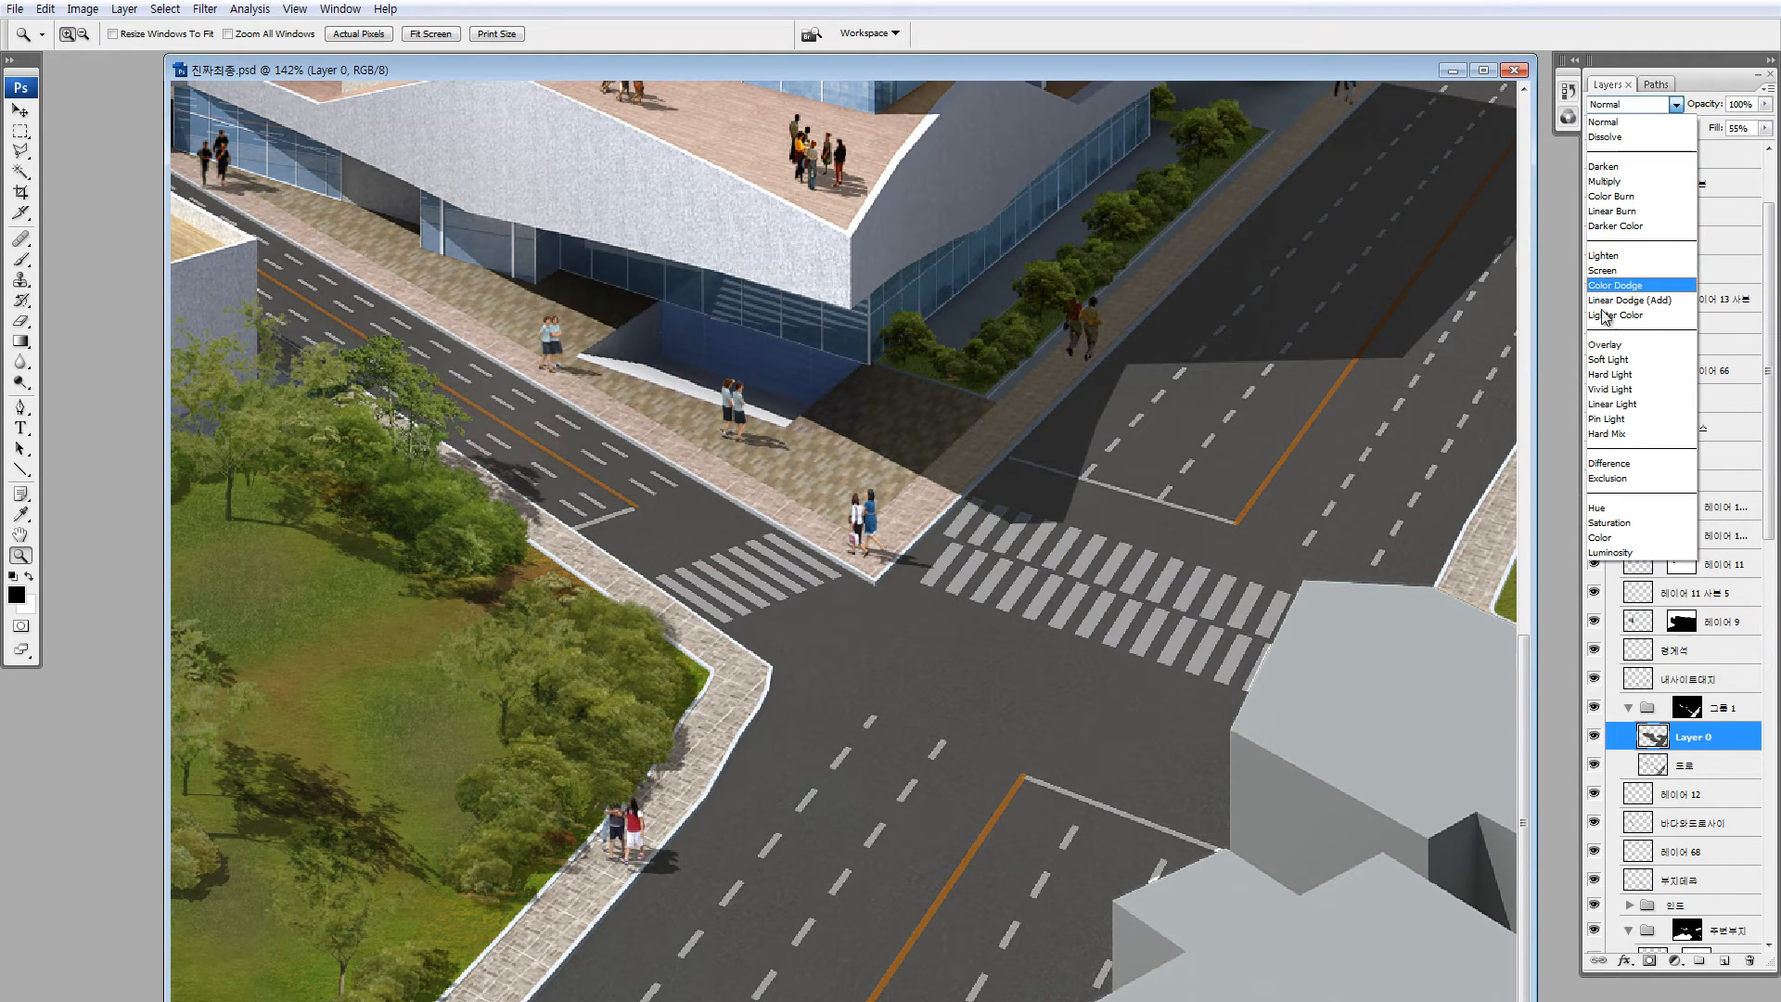
pyautogui.click(1605, 345)
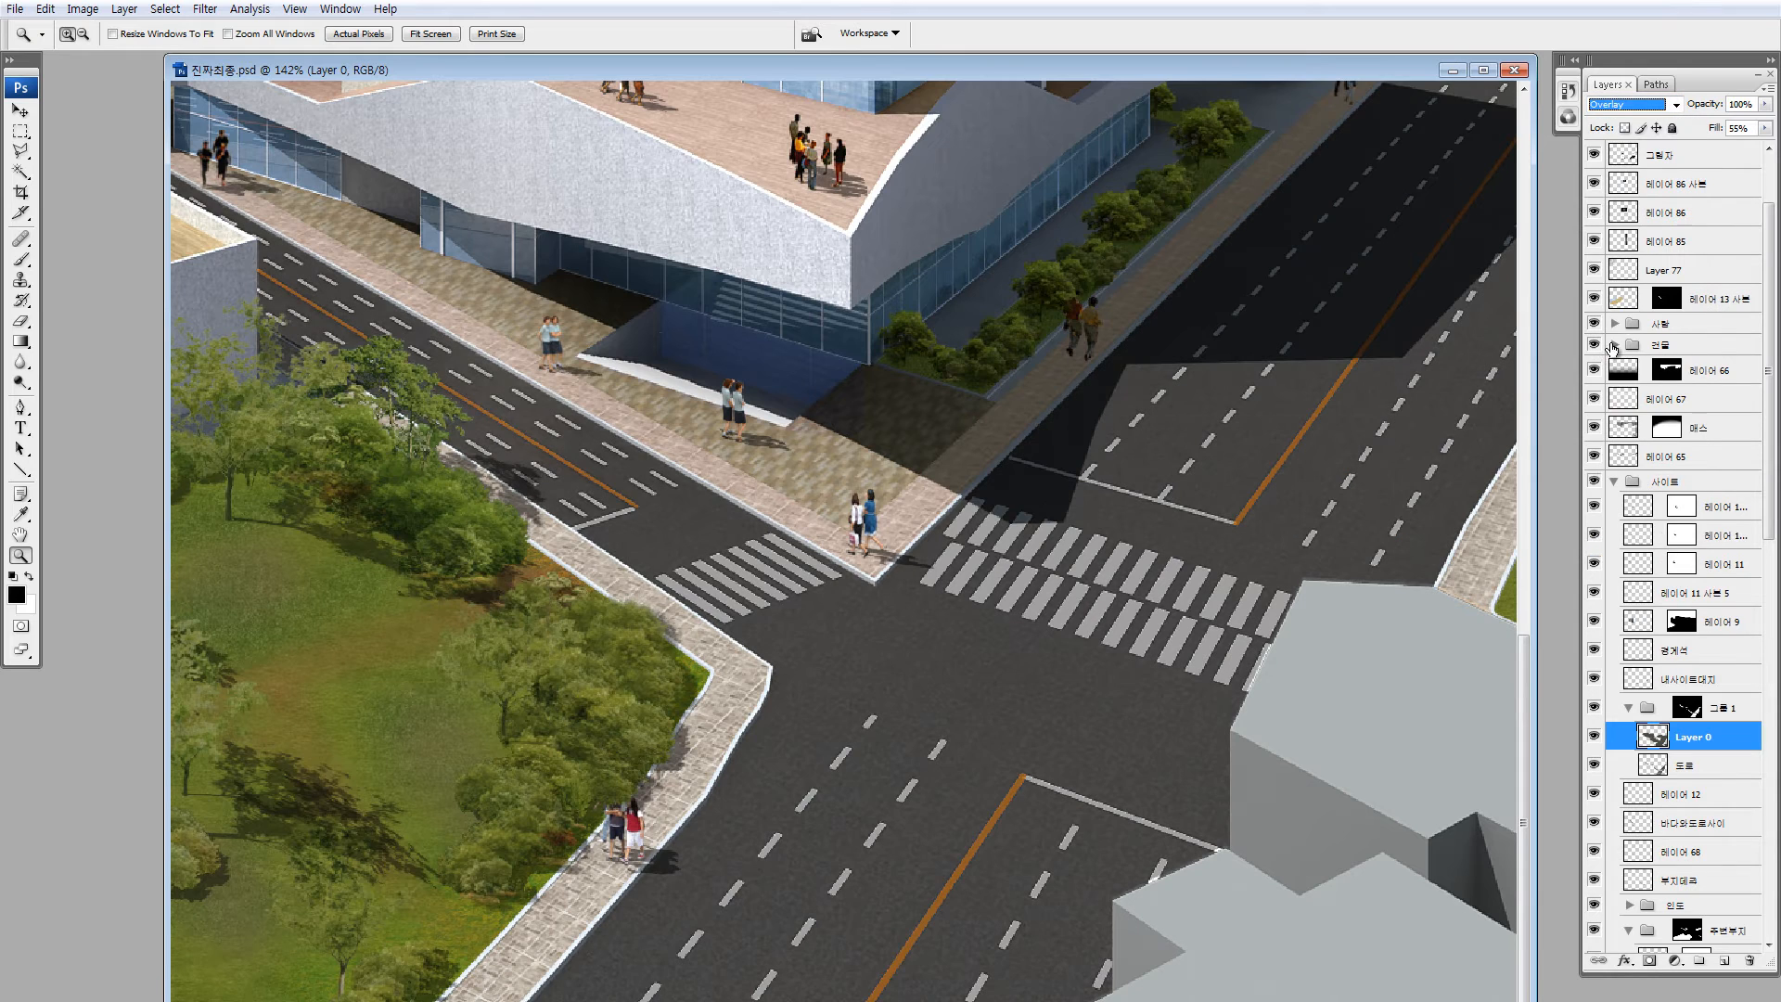
pyautogui.hotkey('ctrl', '-')
pyautogui.hotkey('ctrl', '-')
pyautogui.hotkey('ctrl', '-')
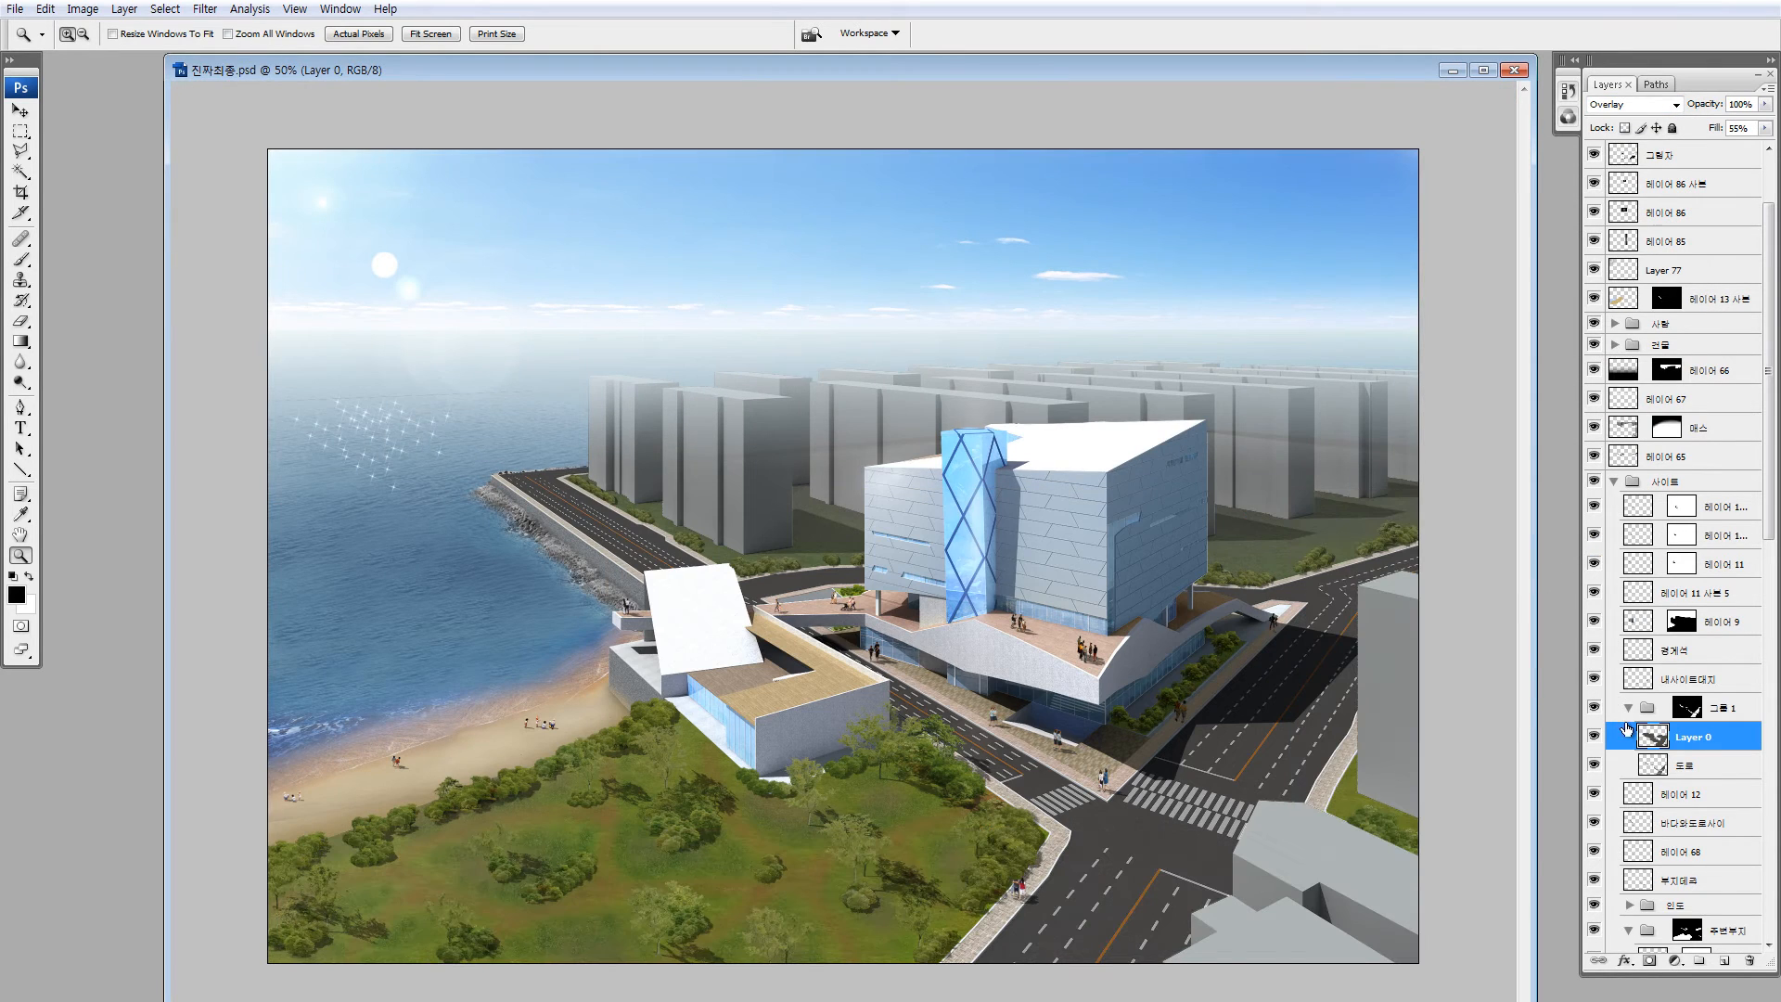
# Select the road layer 도로 and try darkening it with Brightness/Contrast at Brightness -29
pyautogui.click(1663, 765)
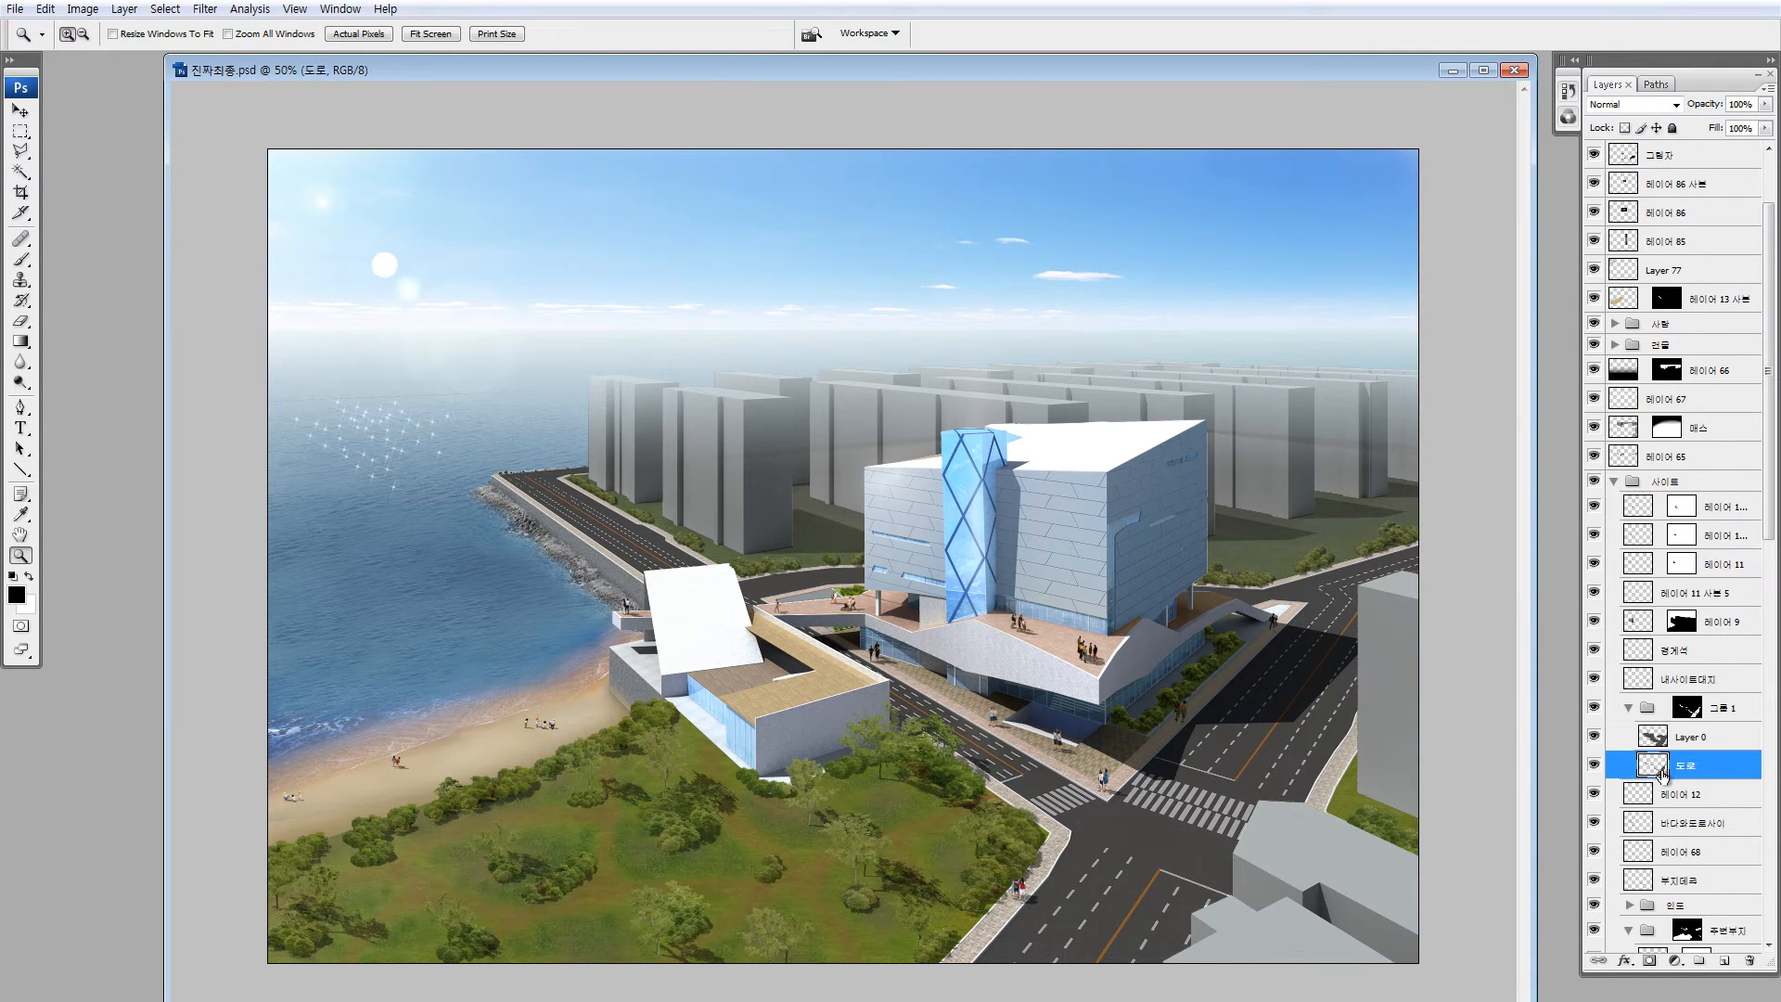
pyautogui.hotkey('alt', 'i')
pyautogui.press('a')
pyautogui.press('c')
pyautogui.click(1332, 350)
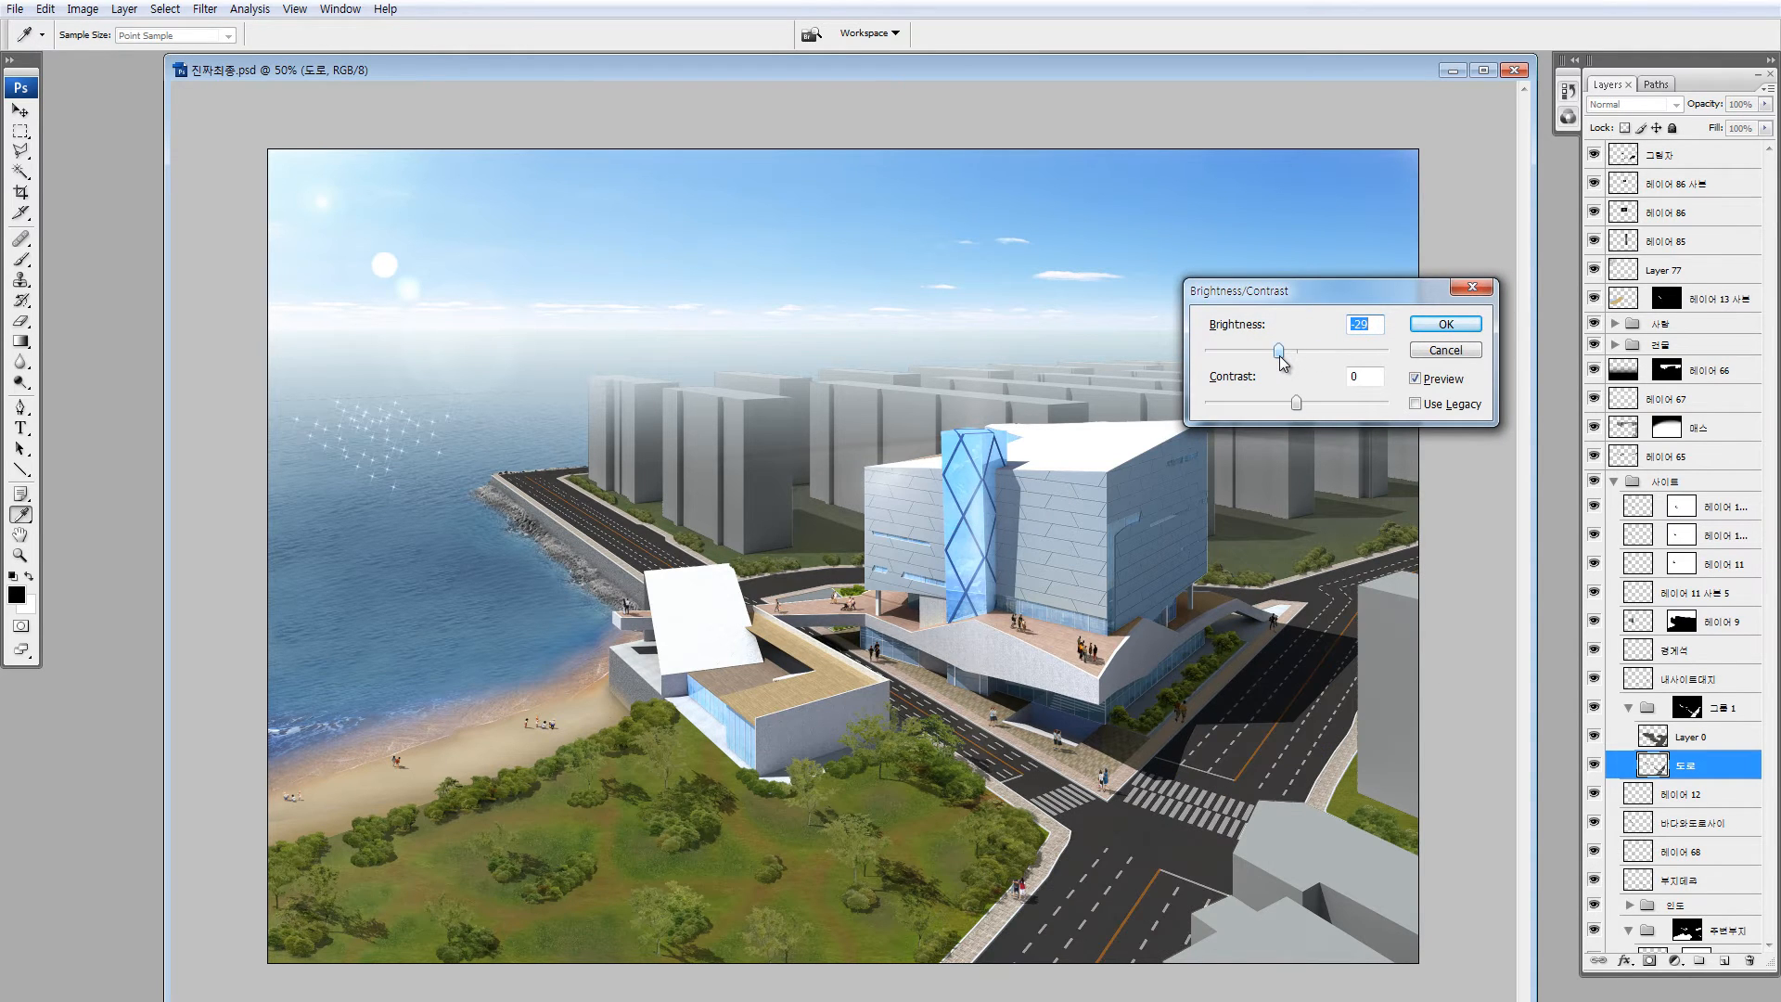
pyautogui.press('Escape')
# Brighten the road layer 도로 with Brightness/Contrast at about +55, compare before and after, and keep the brighter version
pyautogui.hotkey('alt', 'i')
pyautogui.press('a')
pyautogui.press('c')
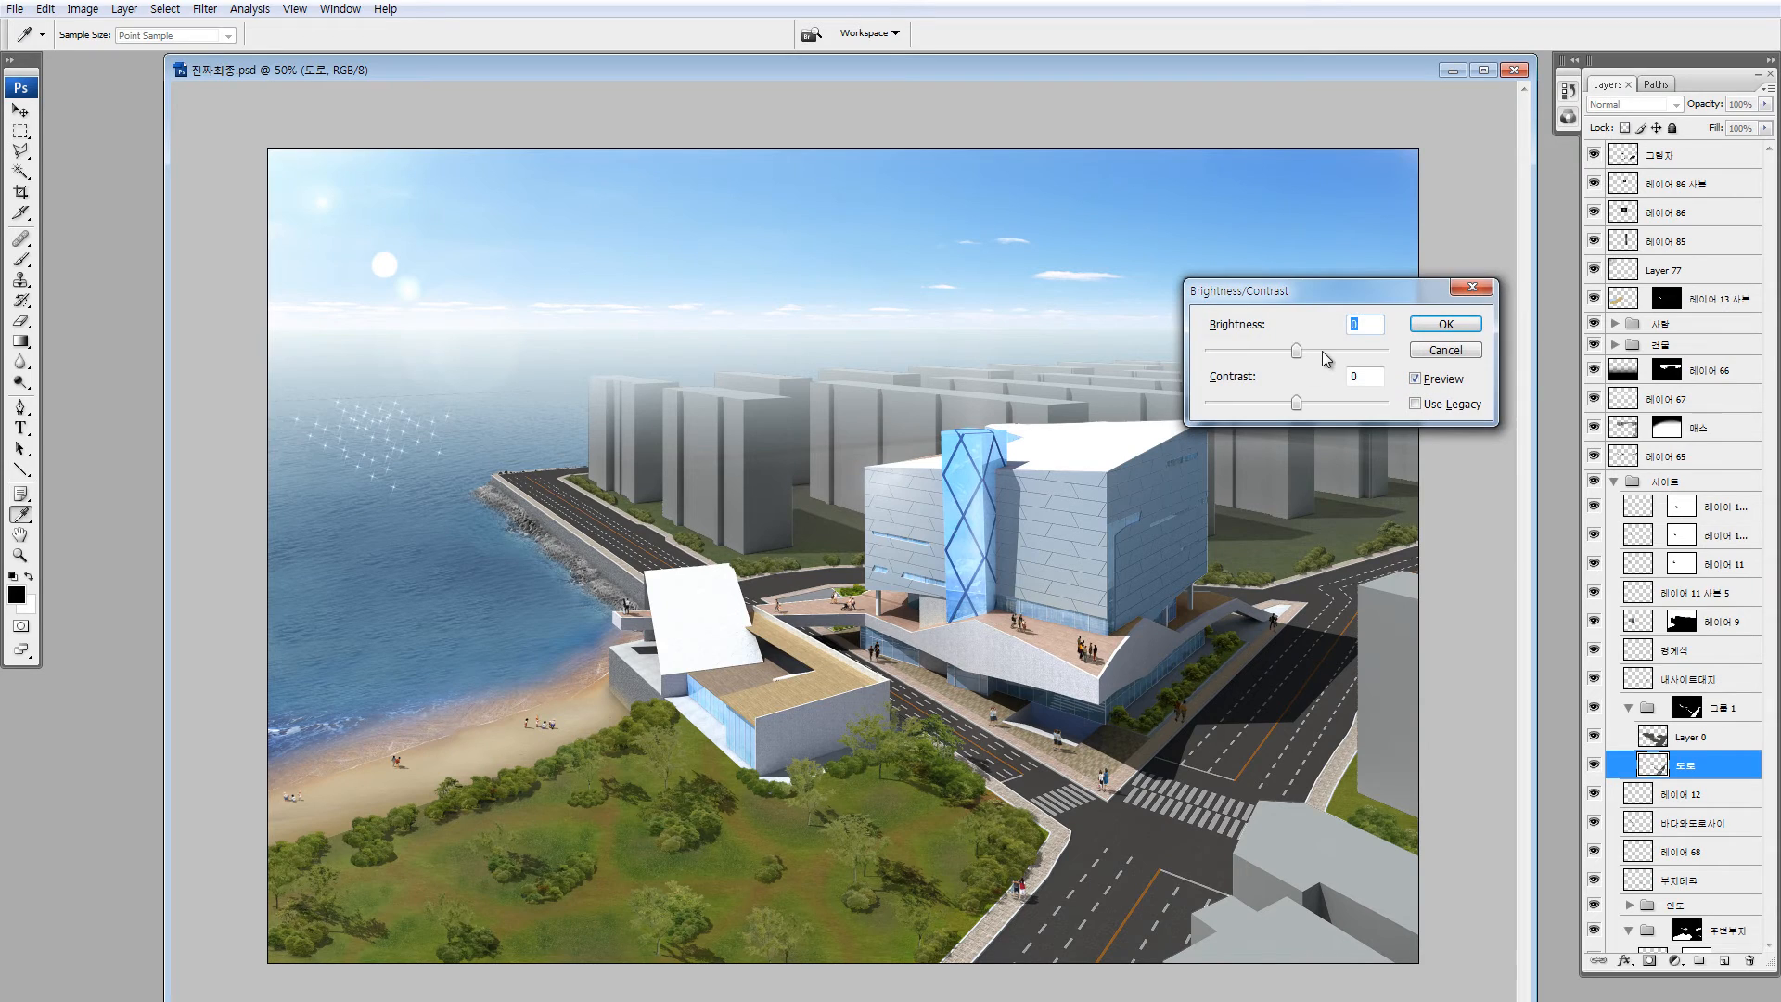
pyautogui.click(1322, 351)
pyautogui.moveTo(1327, 349); pyautogui.dragTo(1330, 349)
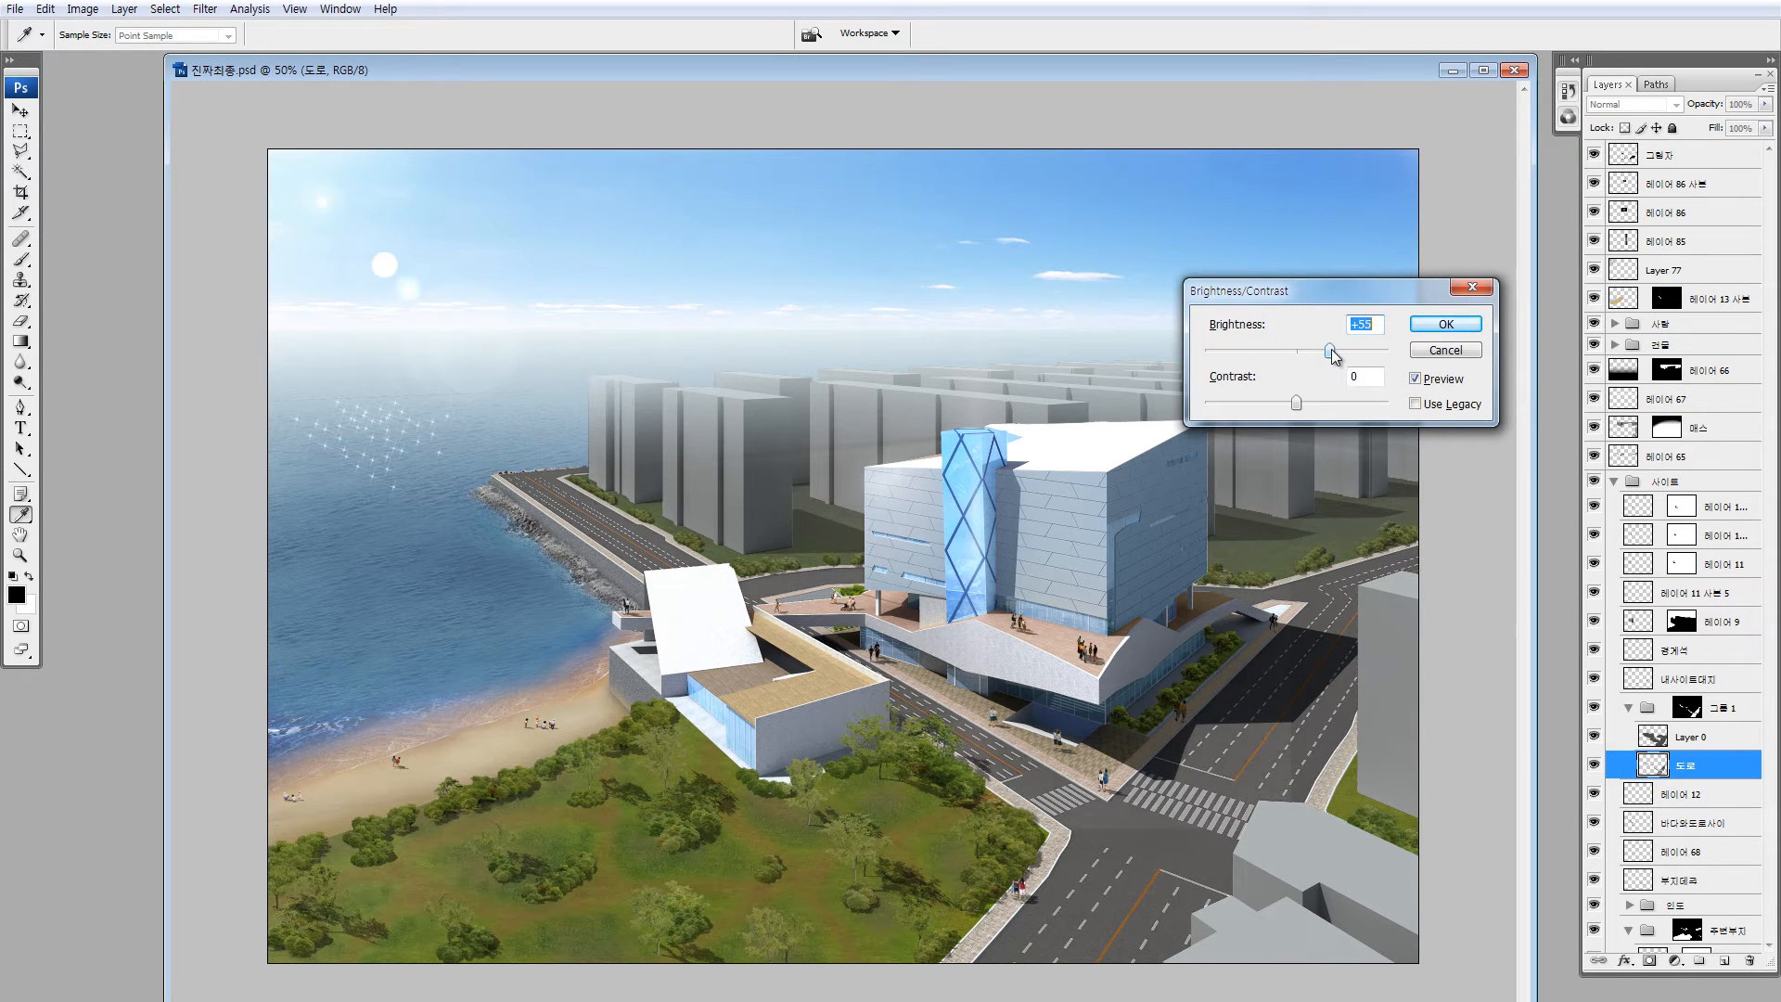
pyautogui.click(1433, 325)
pyautogui.press('z')
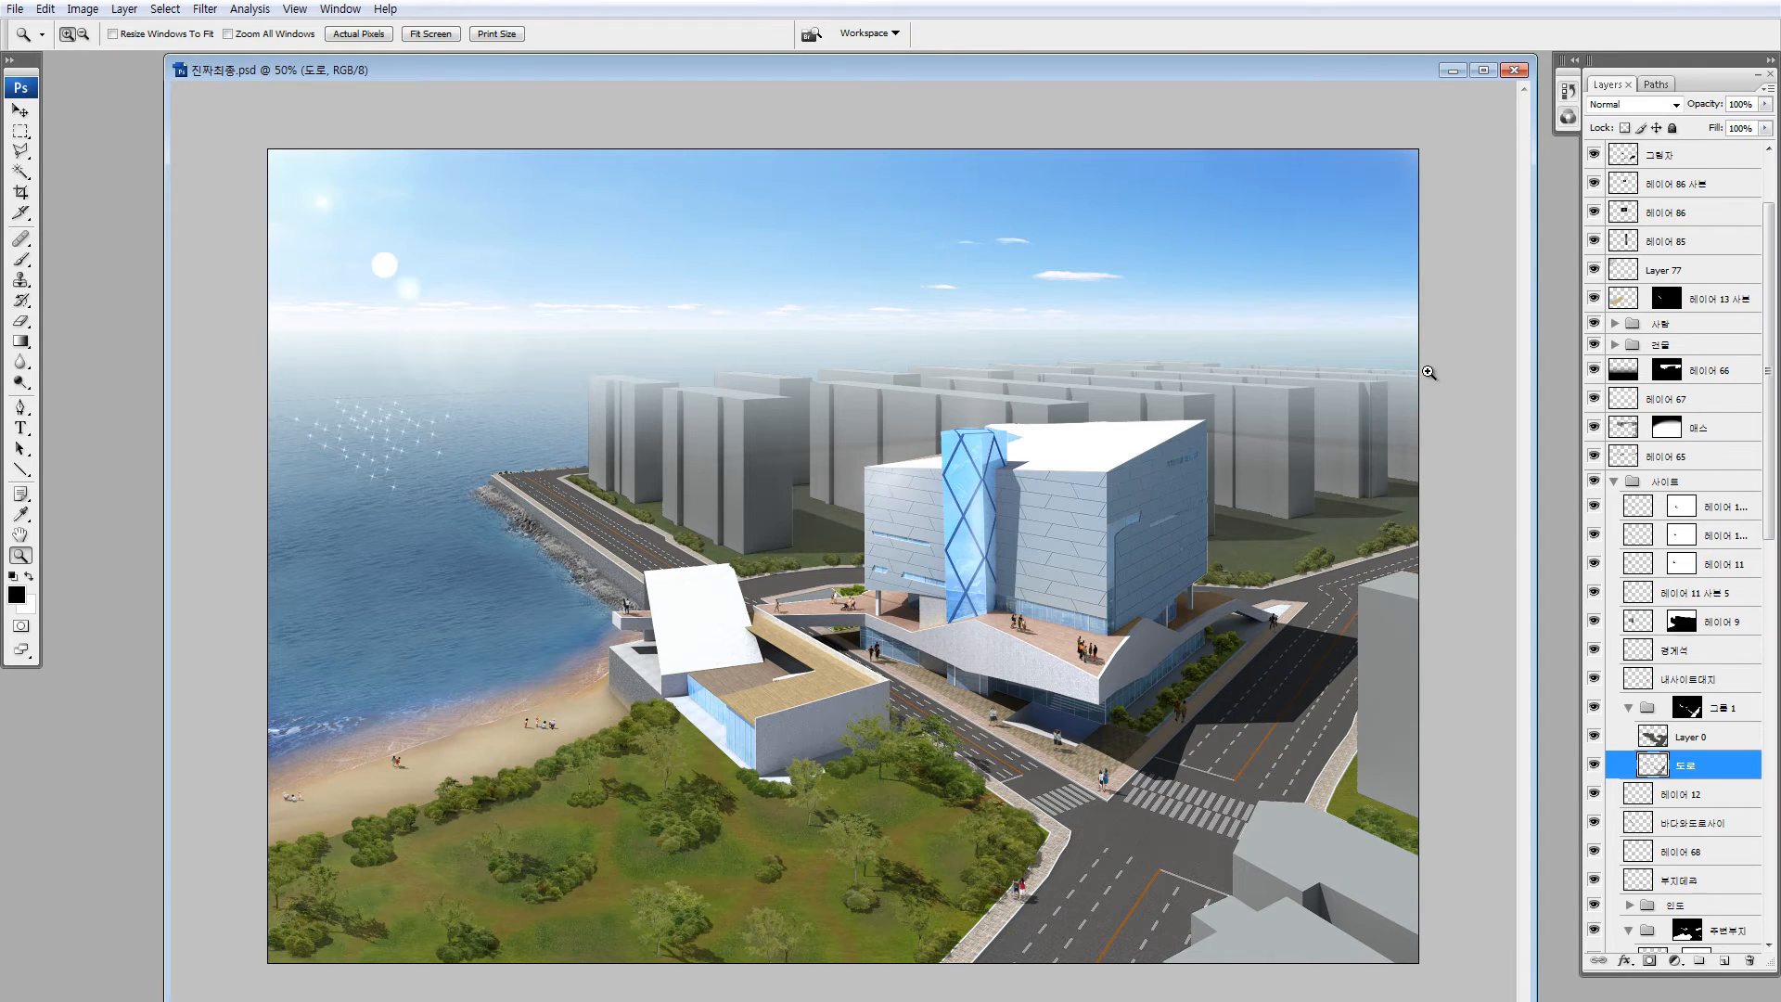
pyautogui.keyDown('alt'); pyautogui.click(1429, 371); pyautogui.keyUp('alt')
pyautogui.hotkey('ctrl', 'z')
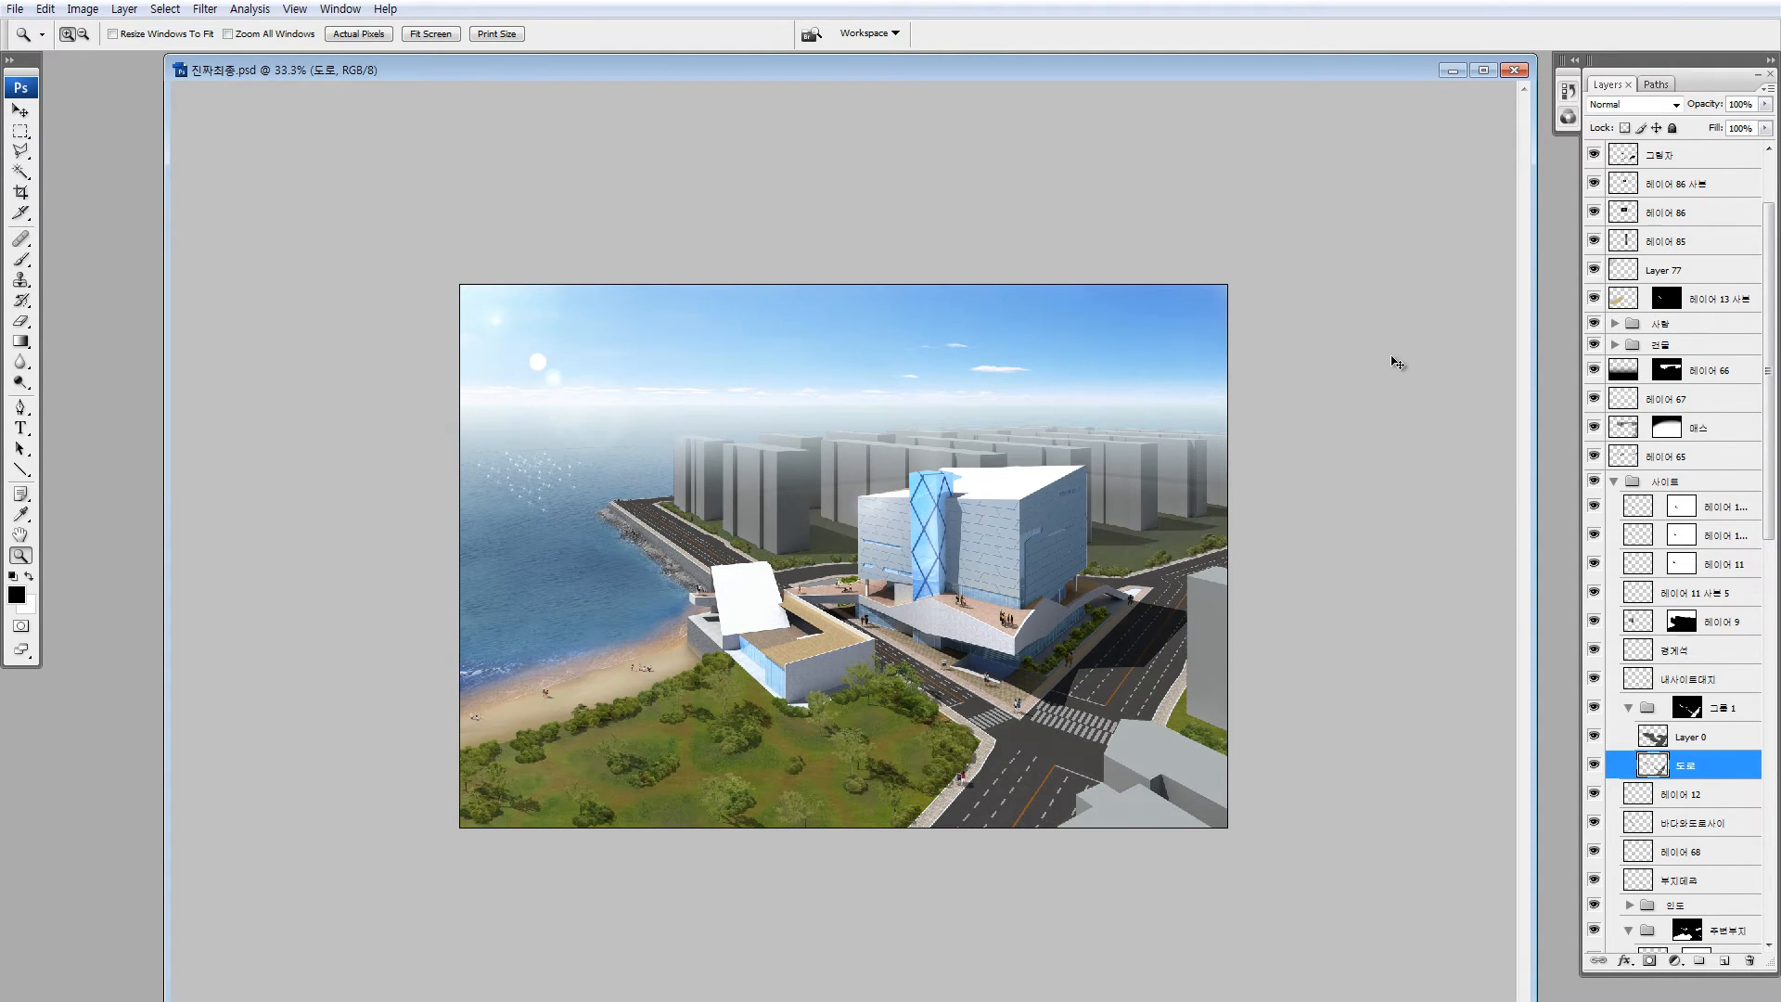
pyautogui.hotkey('ctrl', 'z')
# Make a soft selection of the image's seaward half with a horizontal Quick Mask gradient fading across the main building
pyautogui.press('q')
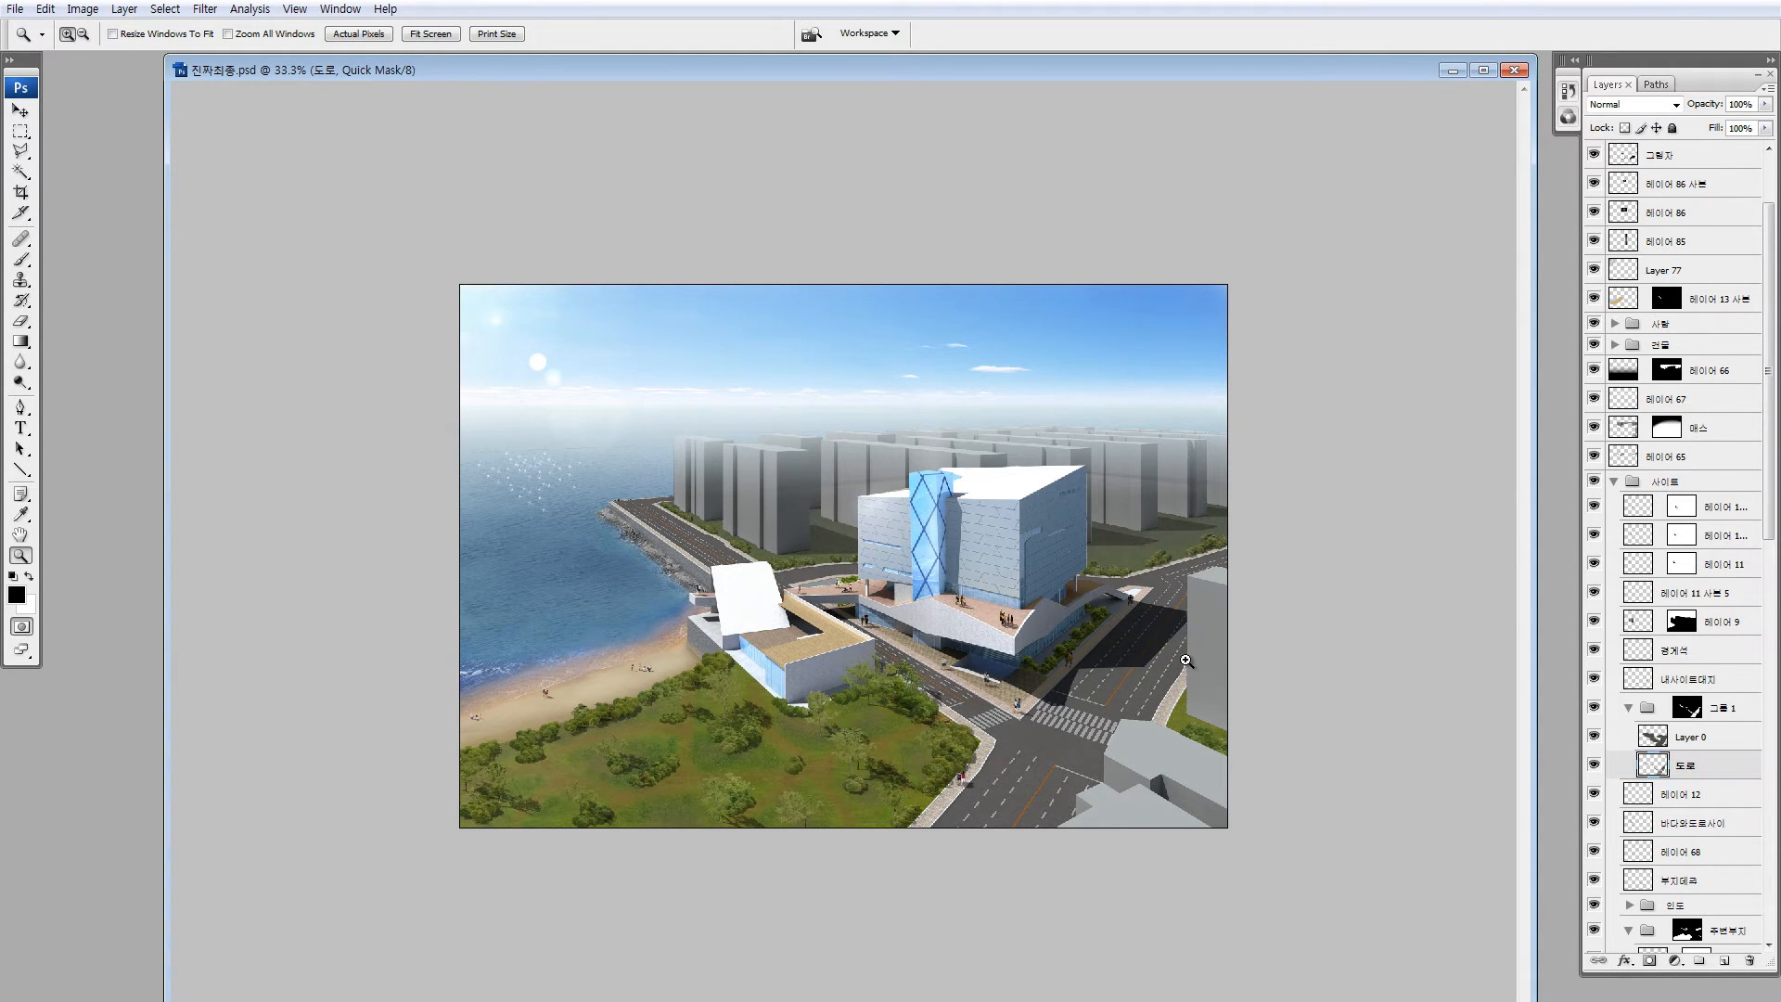
pyautogui.press('g')
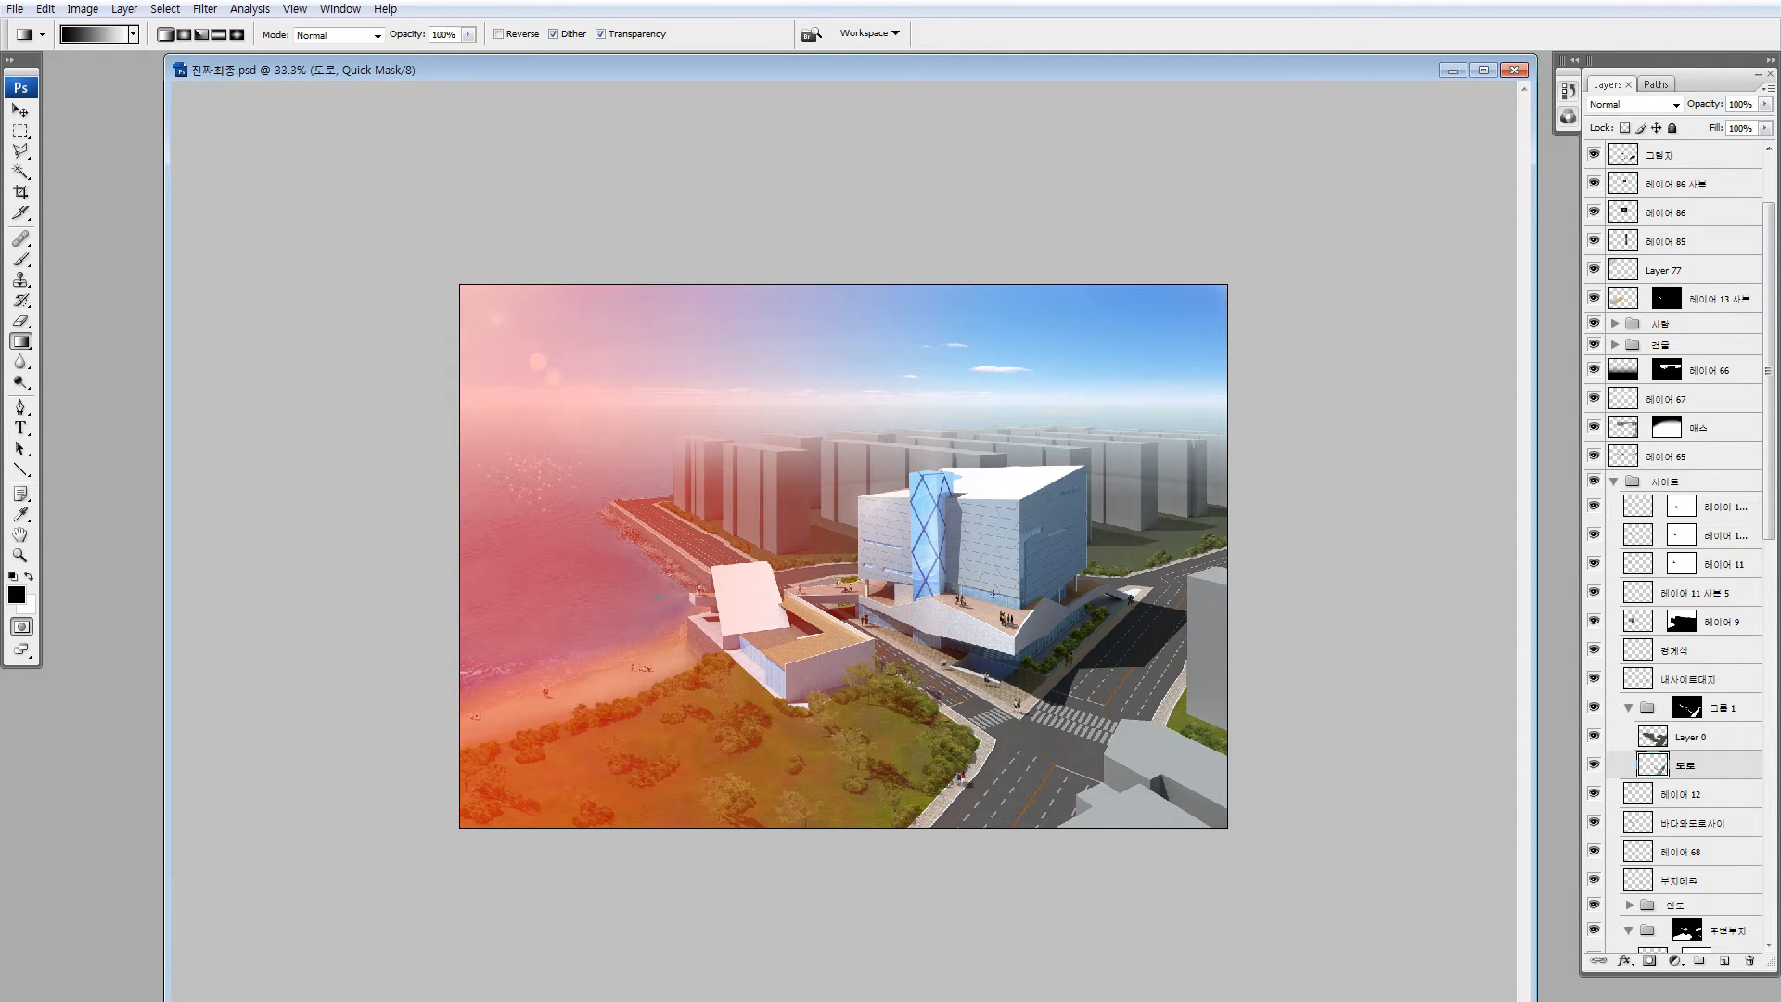
pyautogui.moveTo(994, 593); pyautogui.dragTo(1153, 593)
pyautogui.press('q')
pyautogui.press('w')
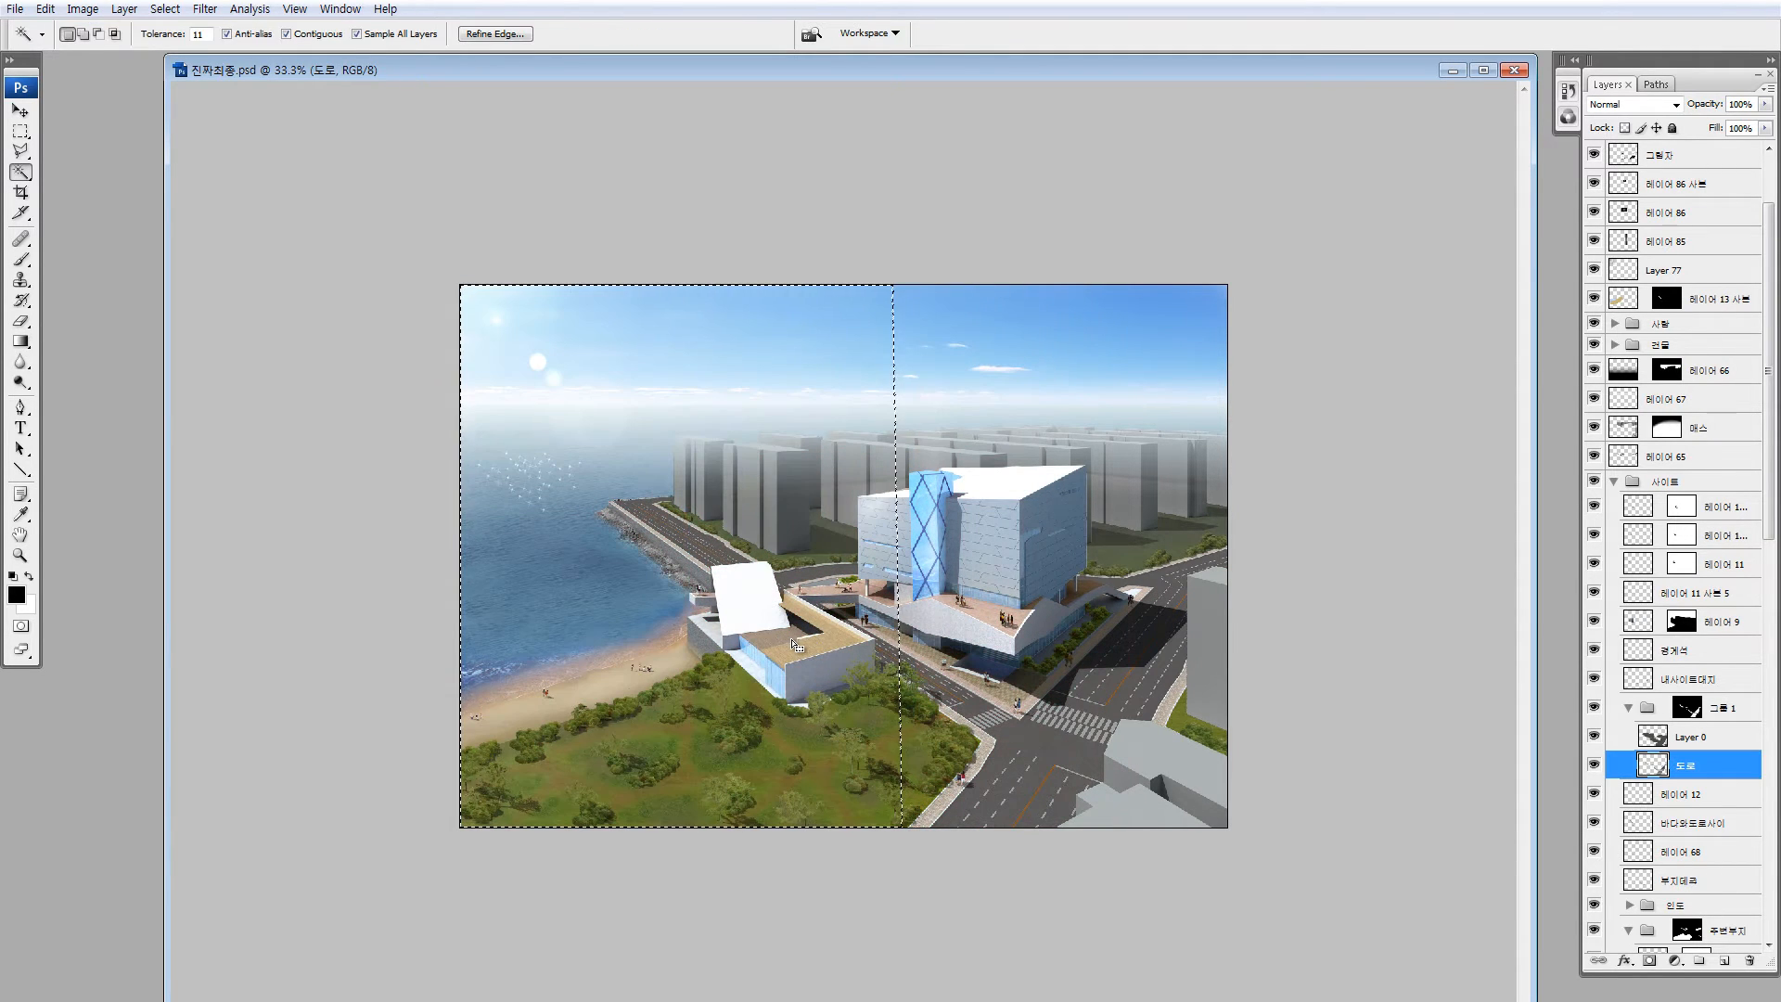
# Brighten the selected part of the 도로 layer with Brightness/Contrast at about +52
pyautogui.press('i')
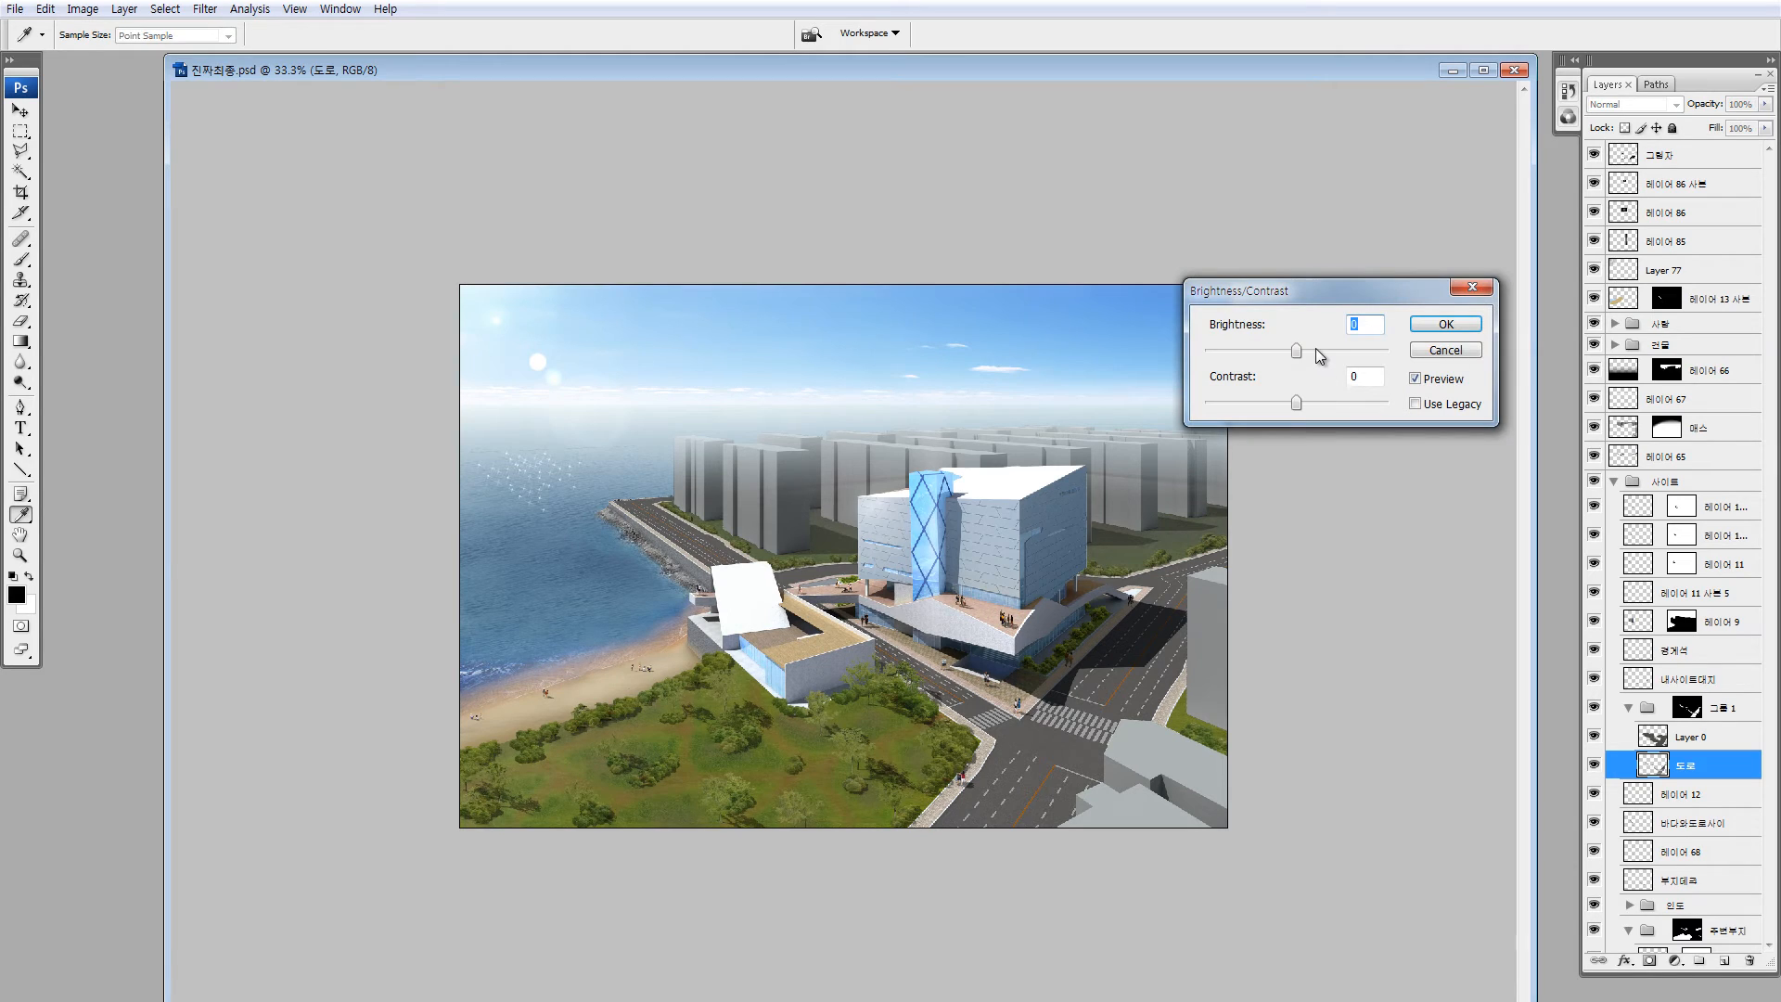
pyautogui.moveTo(1315, 350); pyautogui.dragTo(1329, 348)
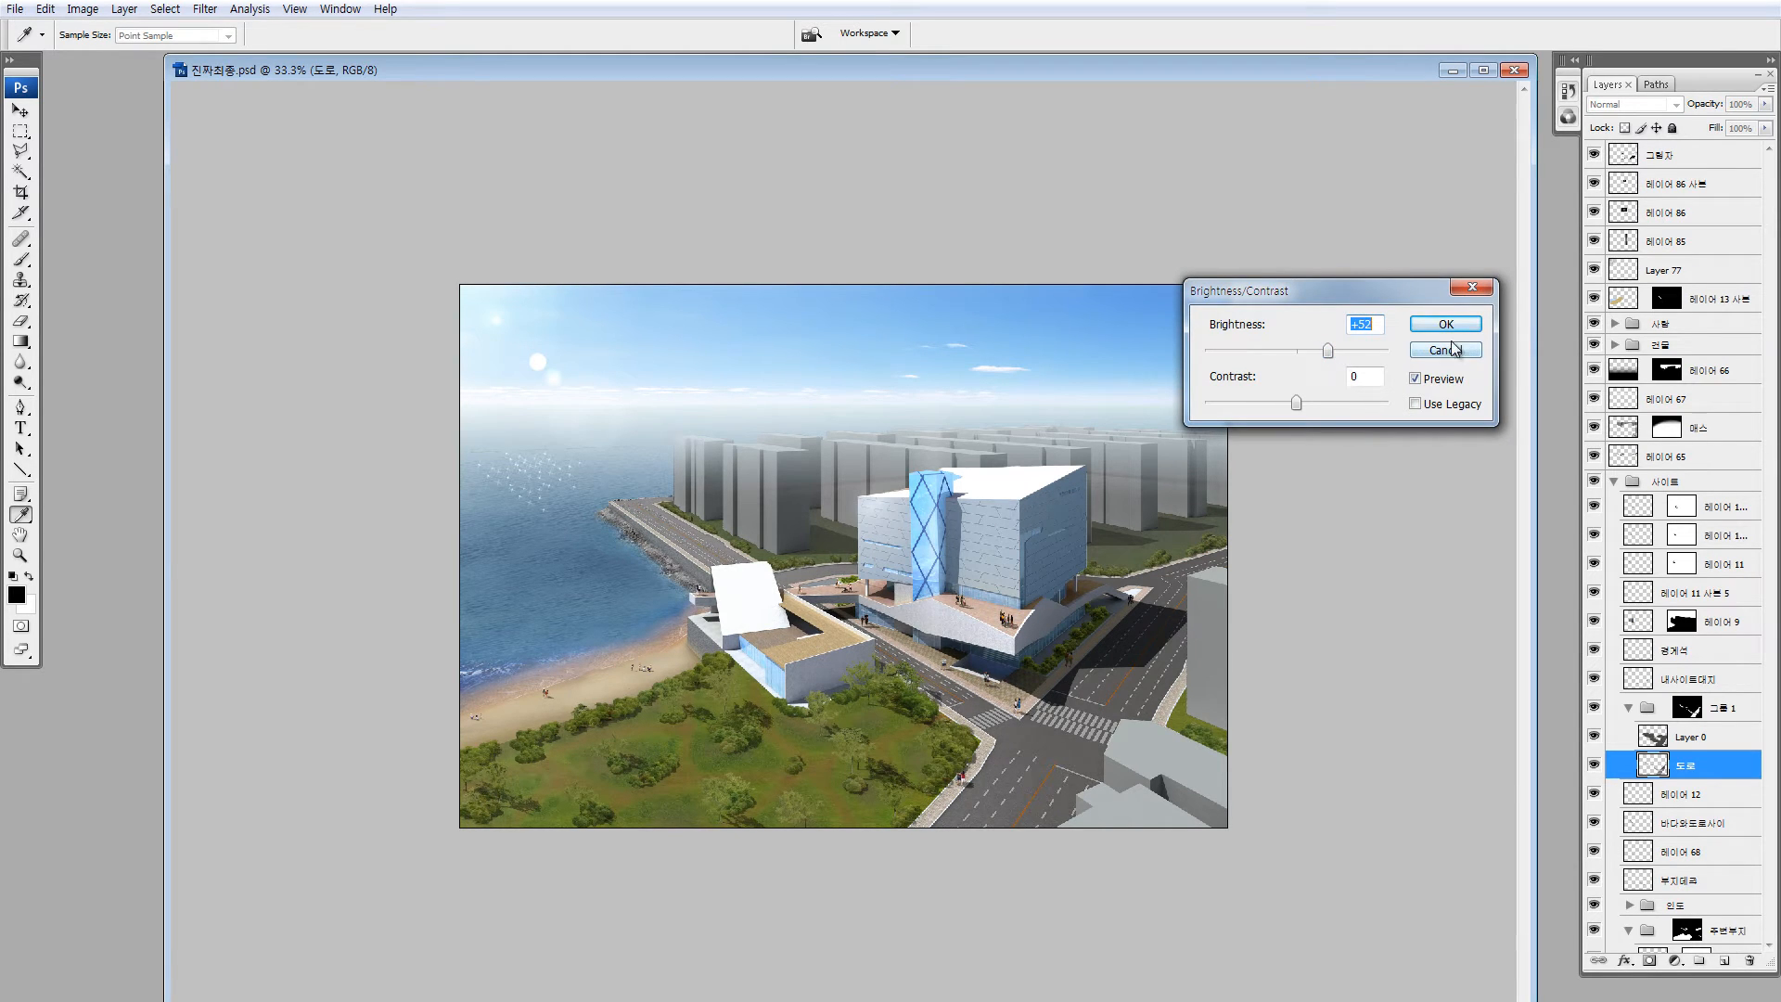
pyautogui.press('Return')
pyautogui.press('w')
# Make a soft selection of the image's far right area with a slightly slanted Quick Mask gradient fading inward over the road
pyautogui.press('q')
pyautogui.press('b')
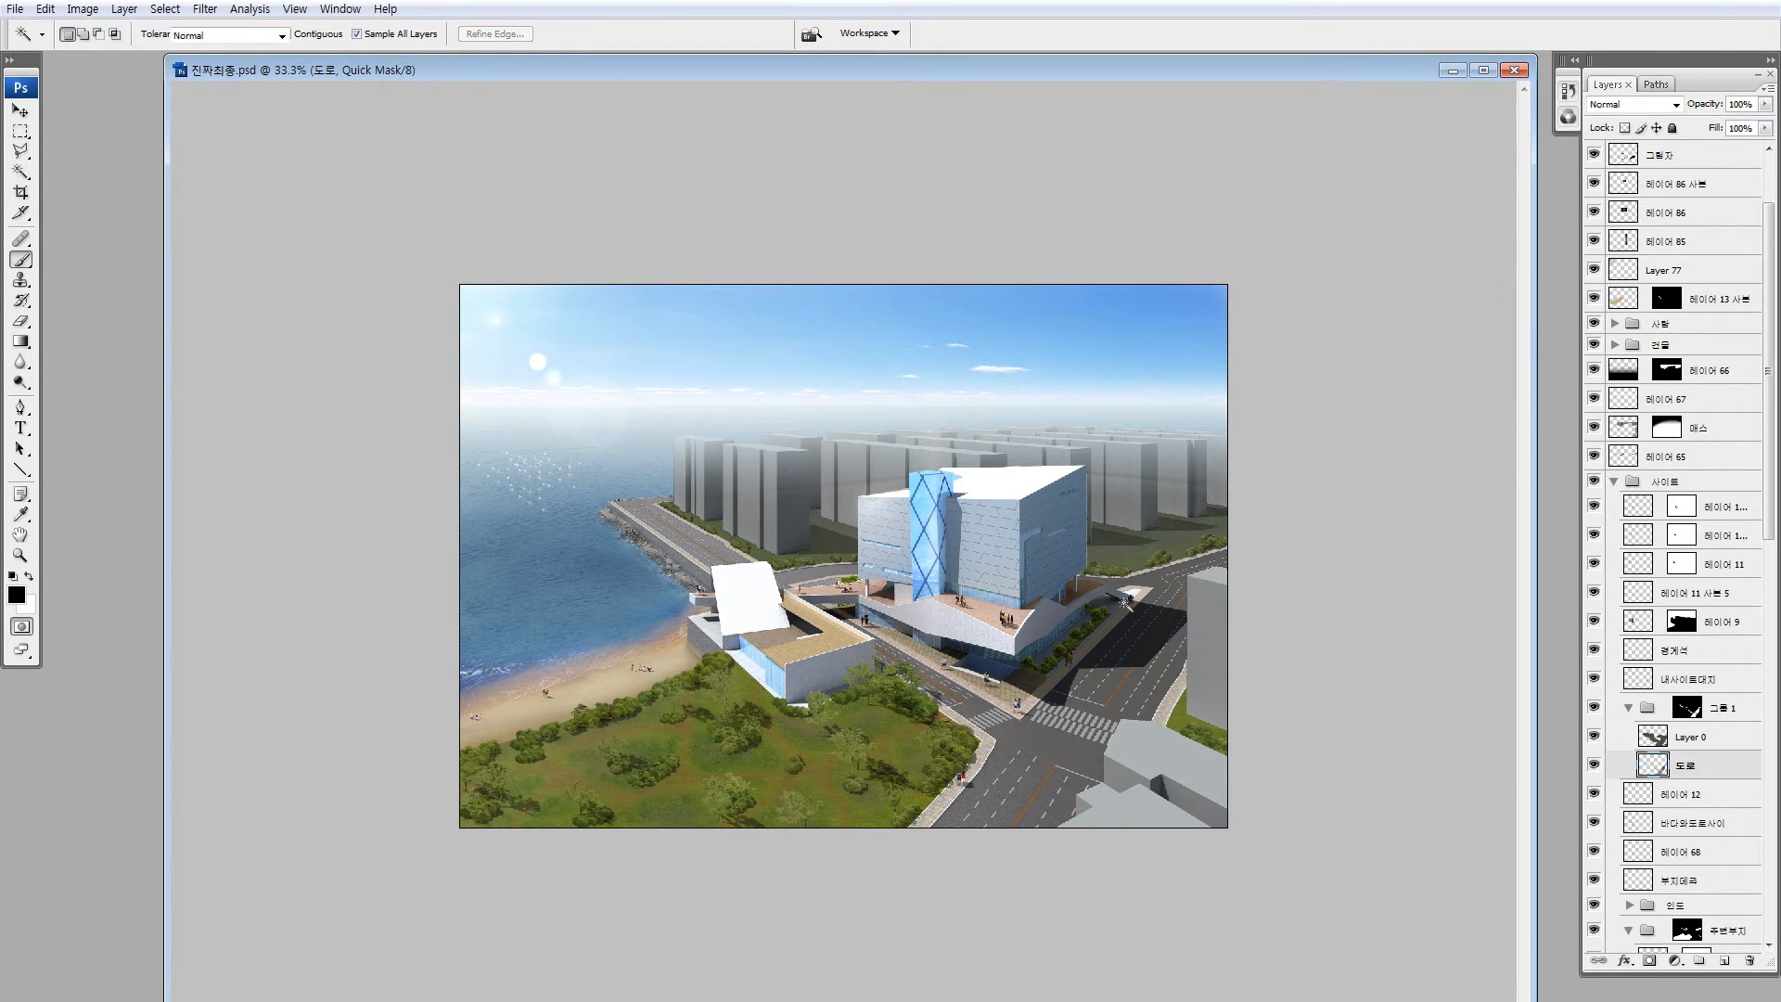
pyautogui.moveTo(1108, 640); pyautogui.dragTo(1186, 607)
pyautogui.hotkey('ctrl', 'z')
pyautogui.press('g')
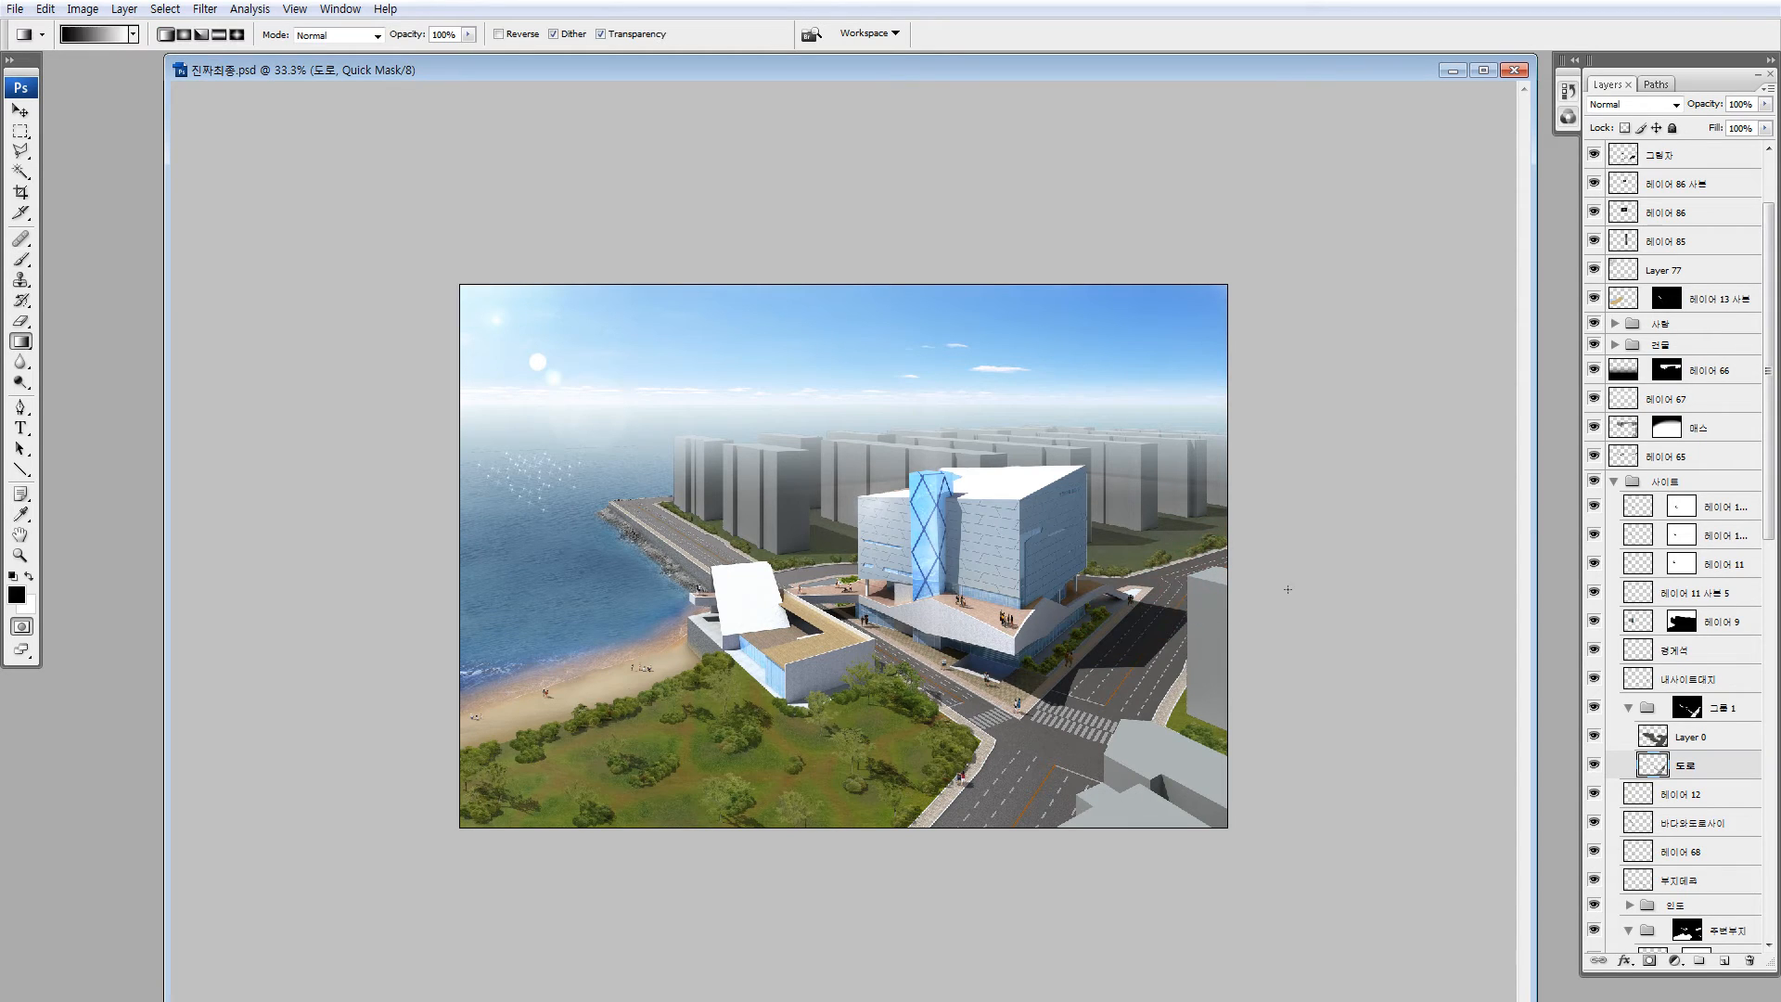
pyautogui.moveTo(1289, 588); pyautogui.dragTo(1081, 640)
pyautogui.press('q')
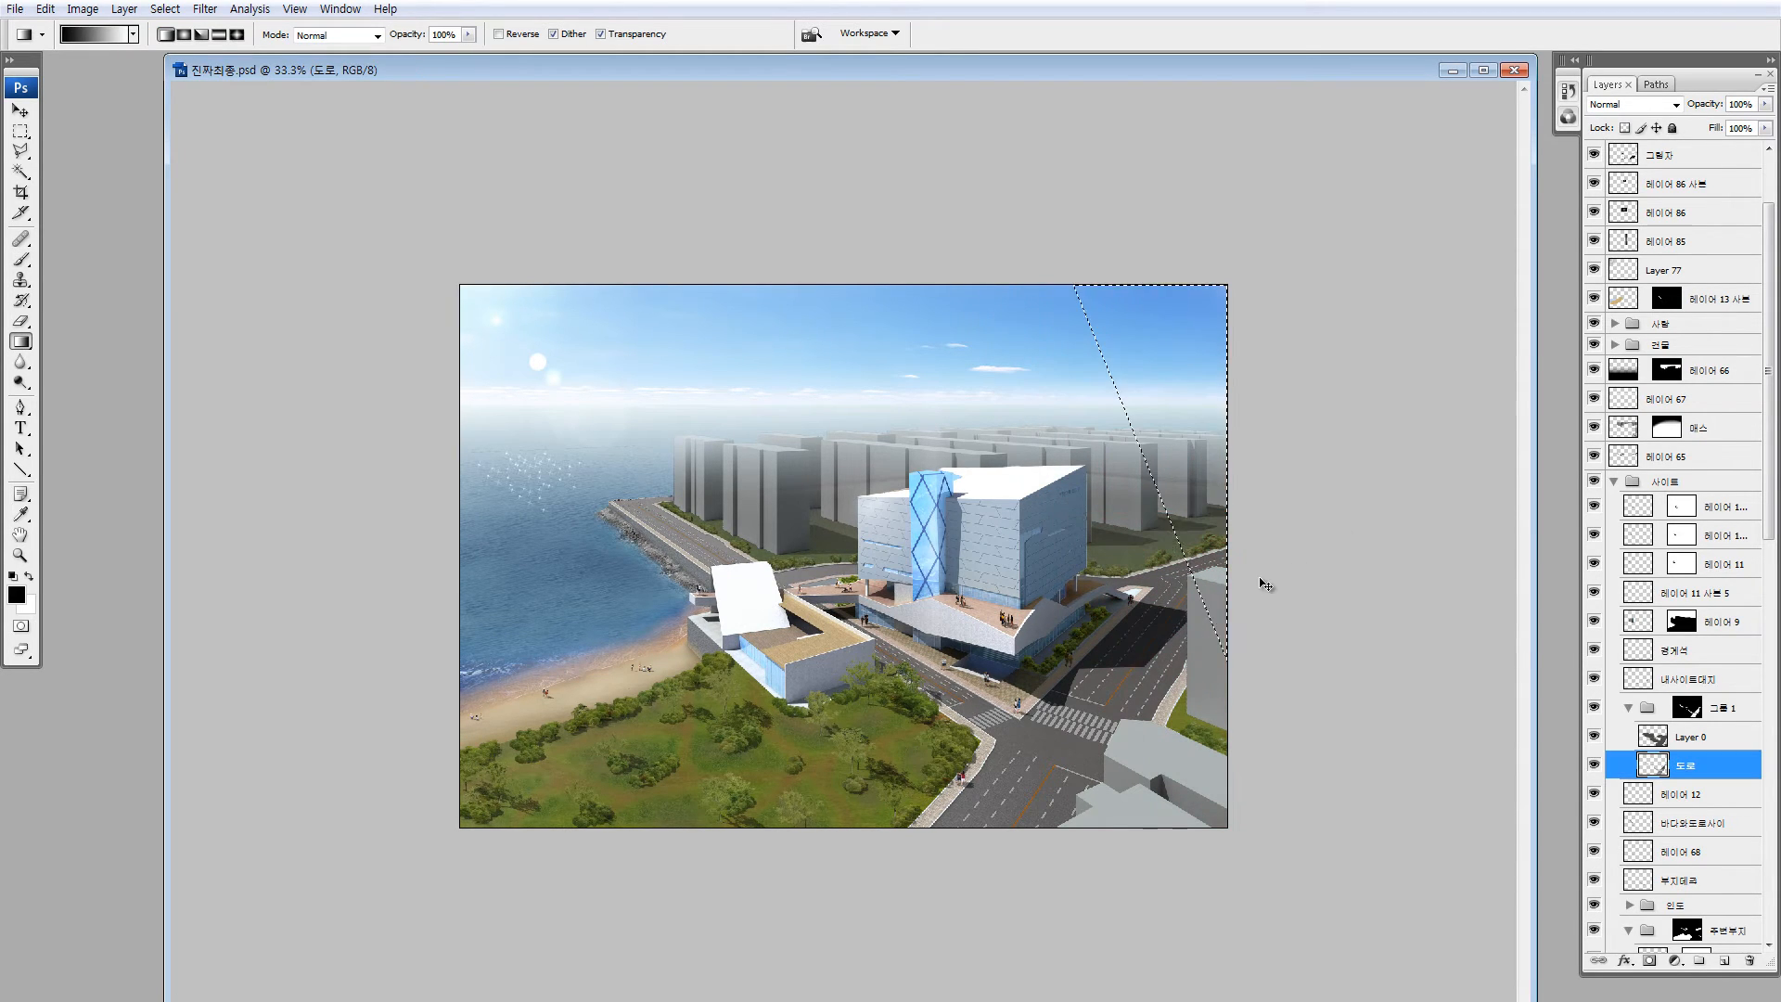
# Darken the selected end of the 도로 layer with Hue/Saturation, setting Lightness to about -32
pyautogui.hotkey('ctrl', 'u')
pyautogui.moveTo(1473, 548); pyautogui.dragTo(1445, 553)
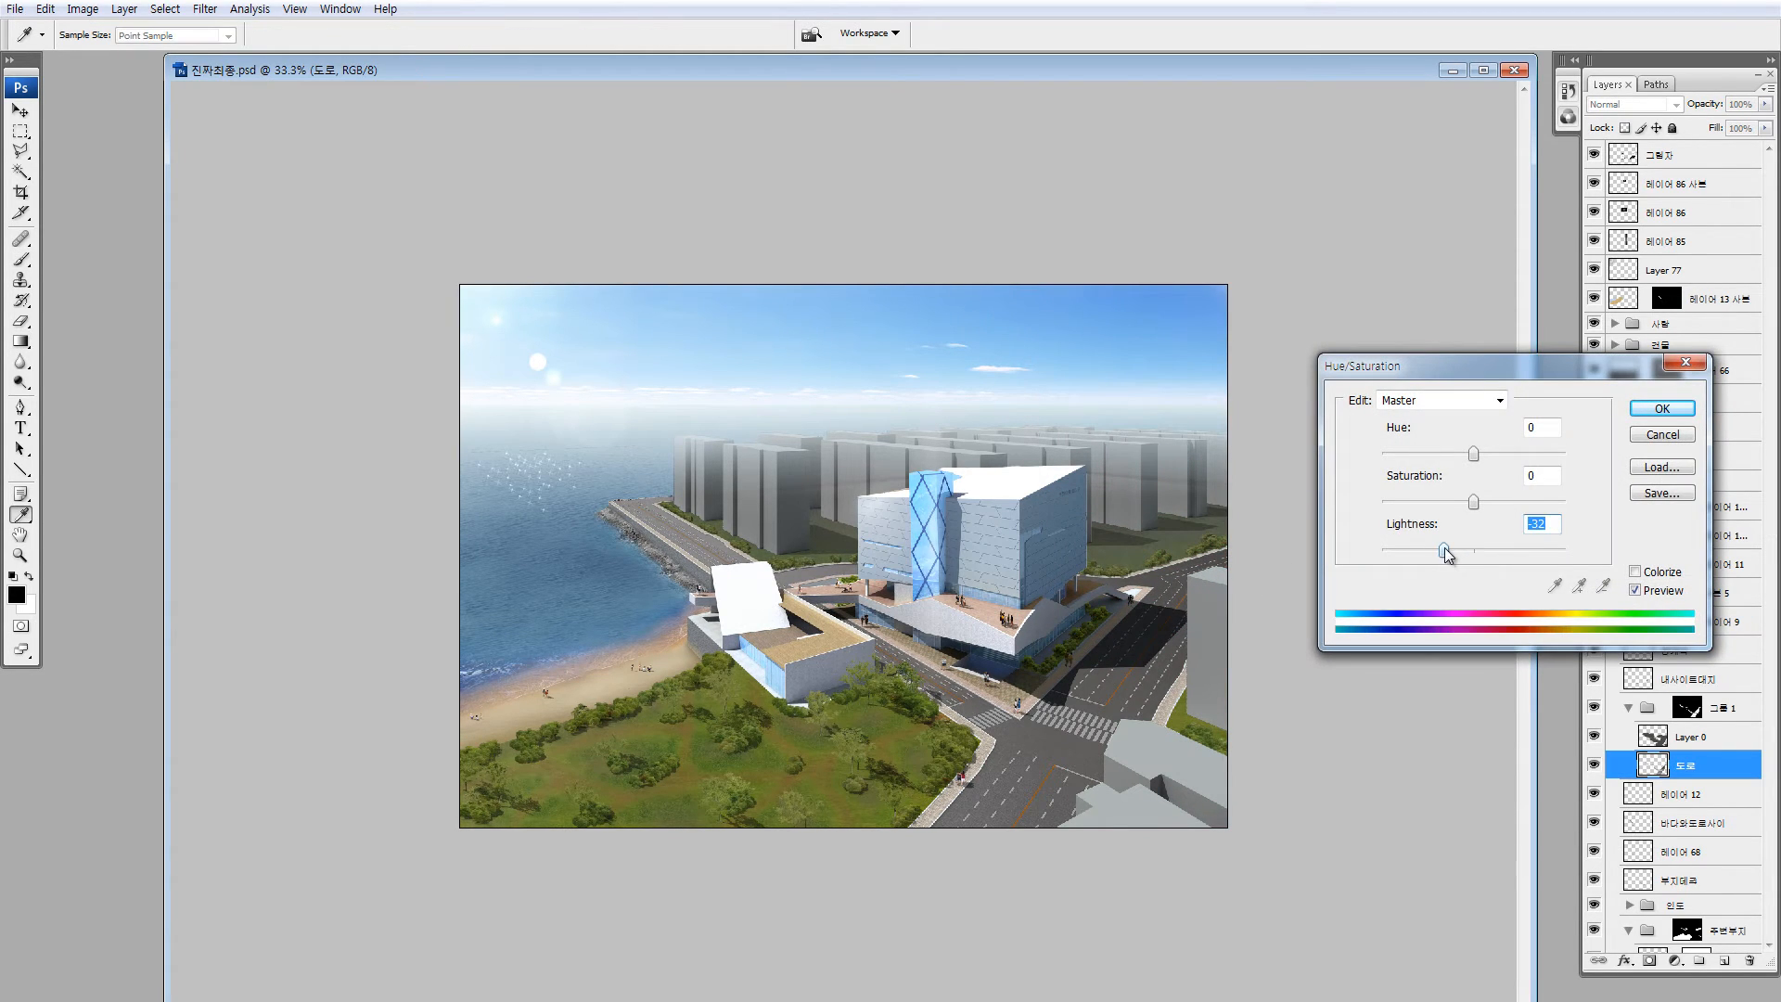
pyautogui.click(1665, 410)
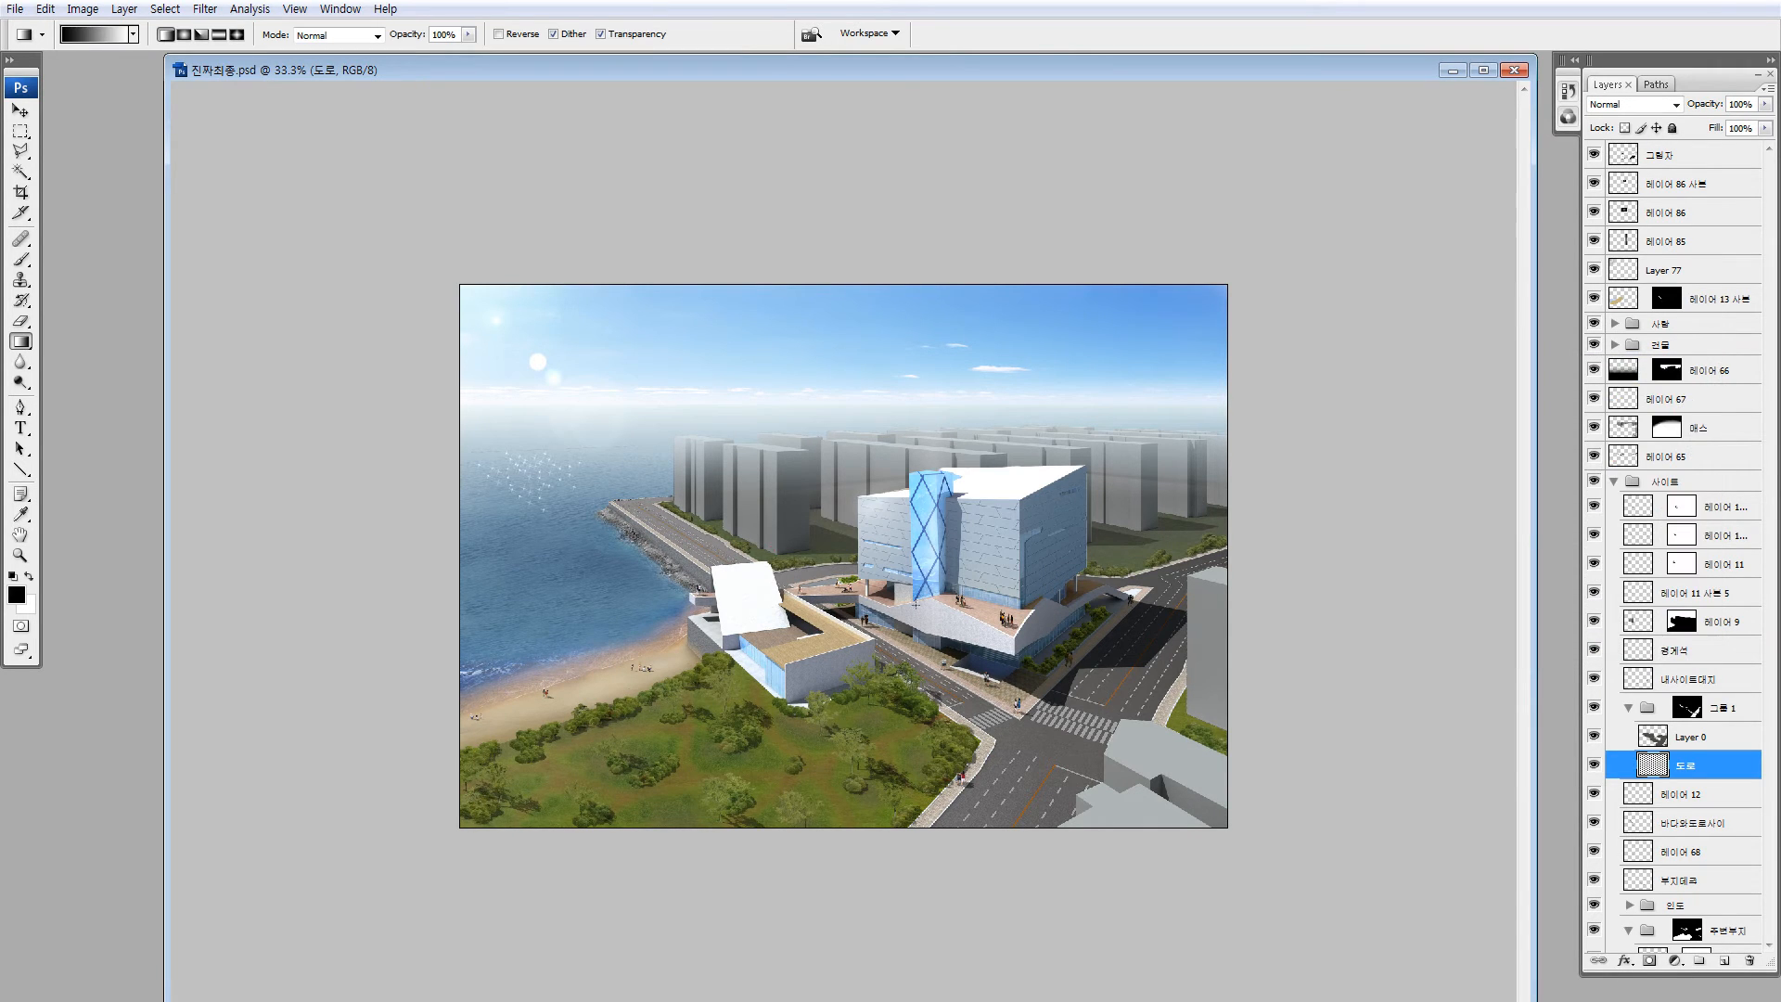
# Examine the brightened coastal road and its lane markings along the breakwater, both close up and within the full image
pyautogui.press('m')
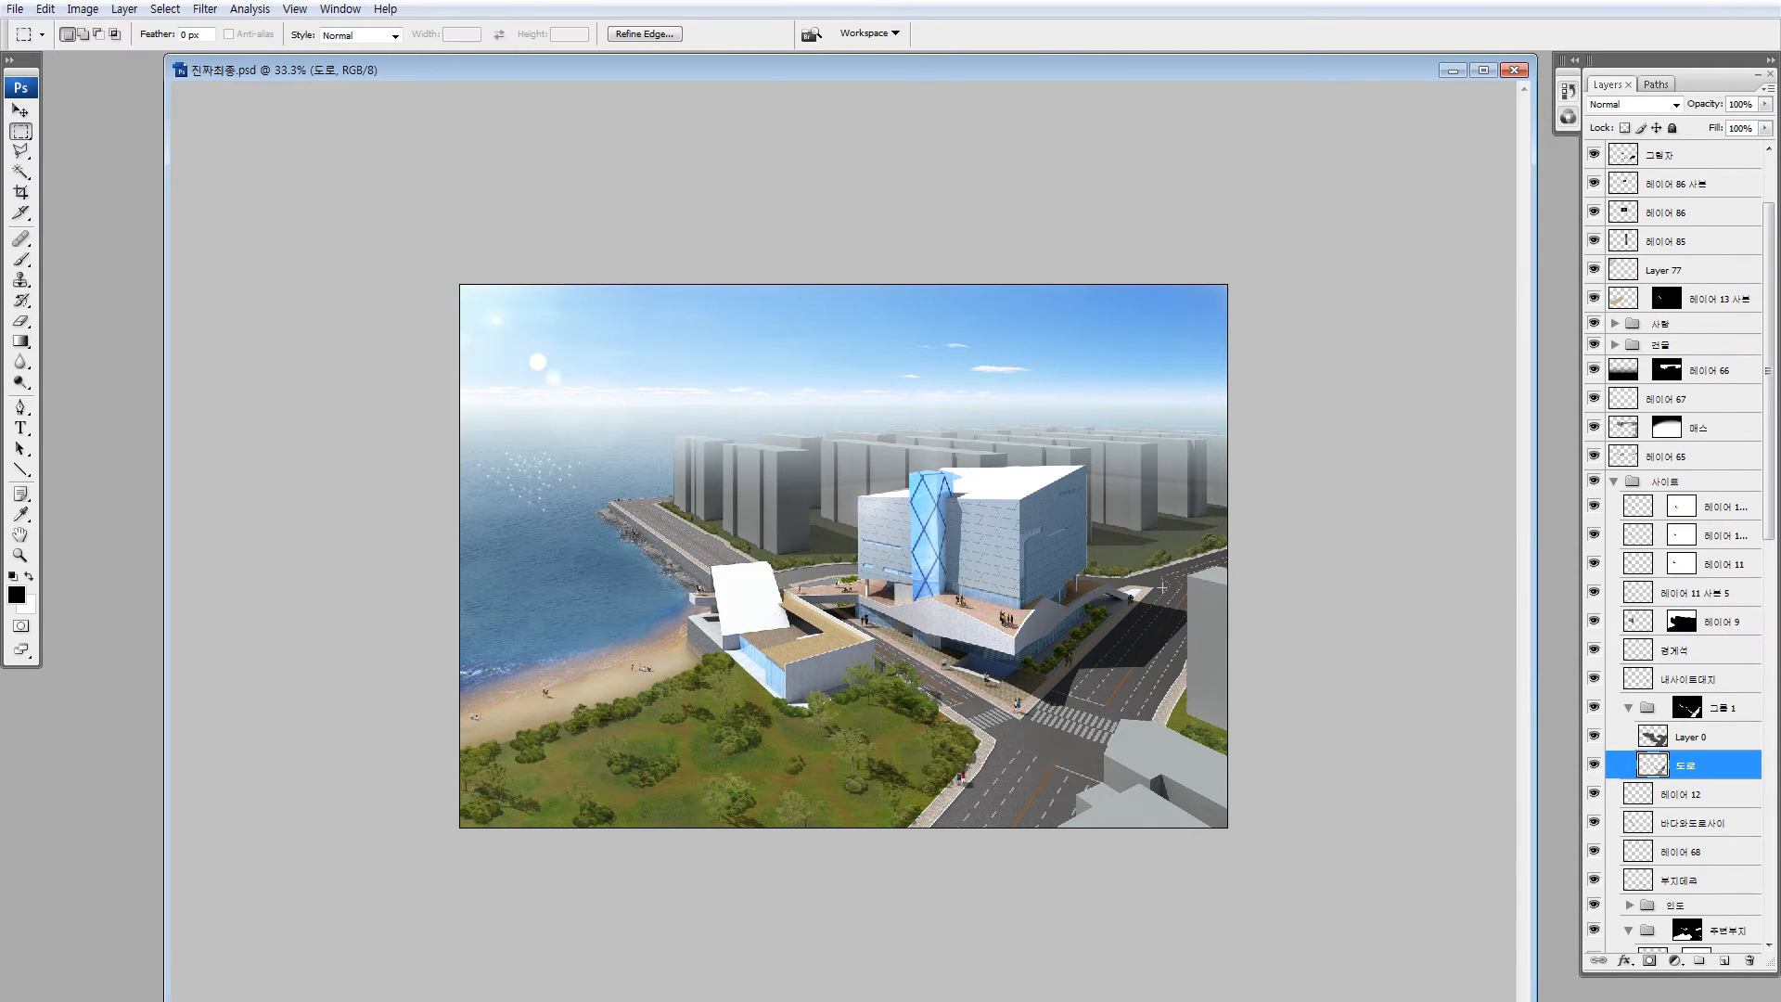
pyautogui.moveTo(653, 526); pyautogui.dragTo(761, 590)
pyautogui.hotkey('ctrl', 'd')
pyautogui.press('z')
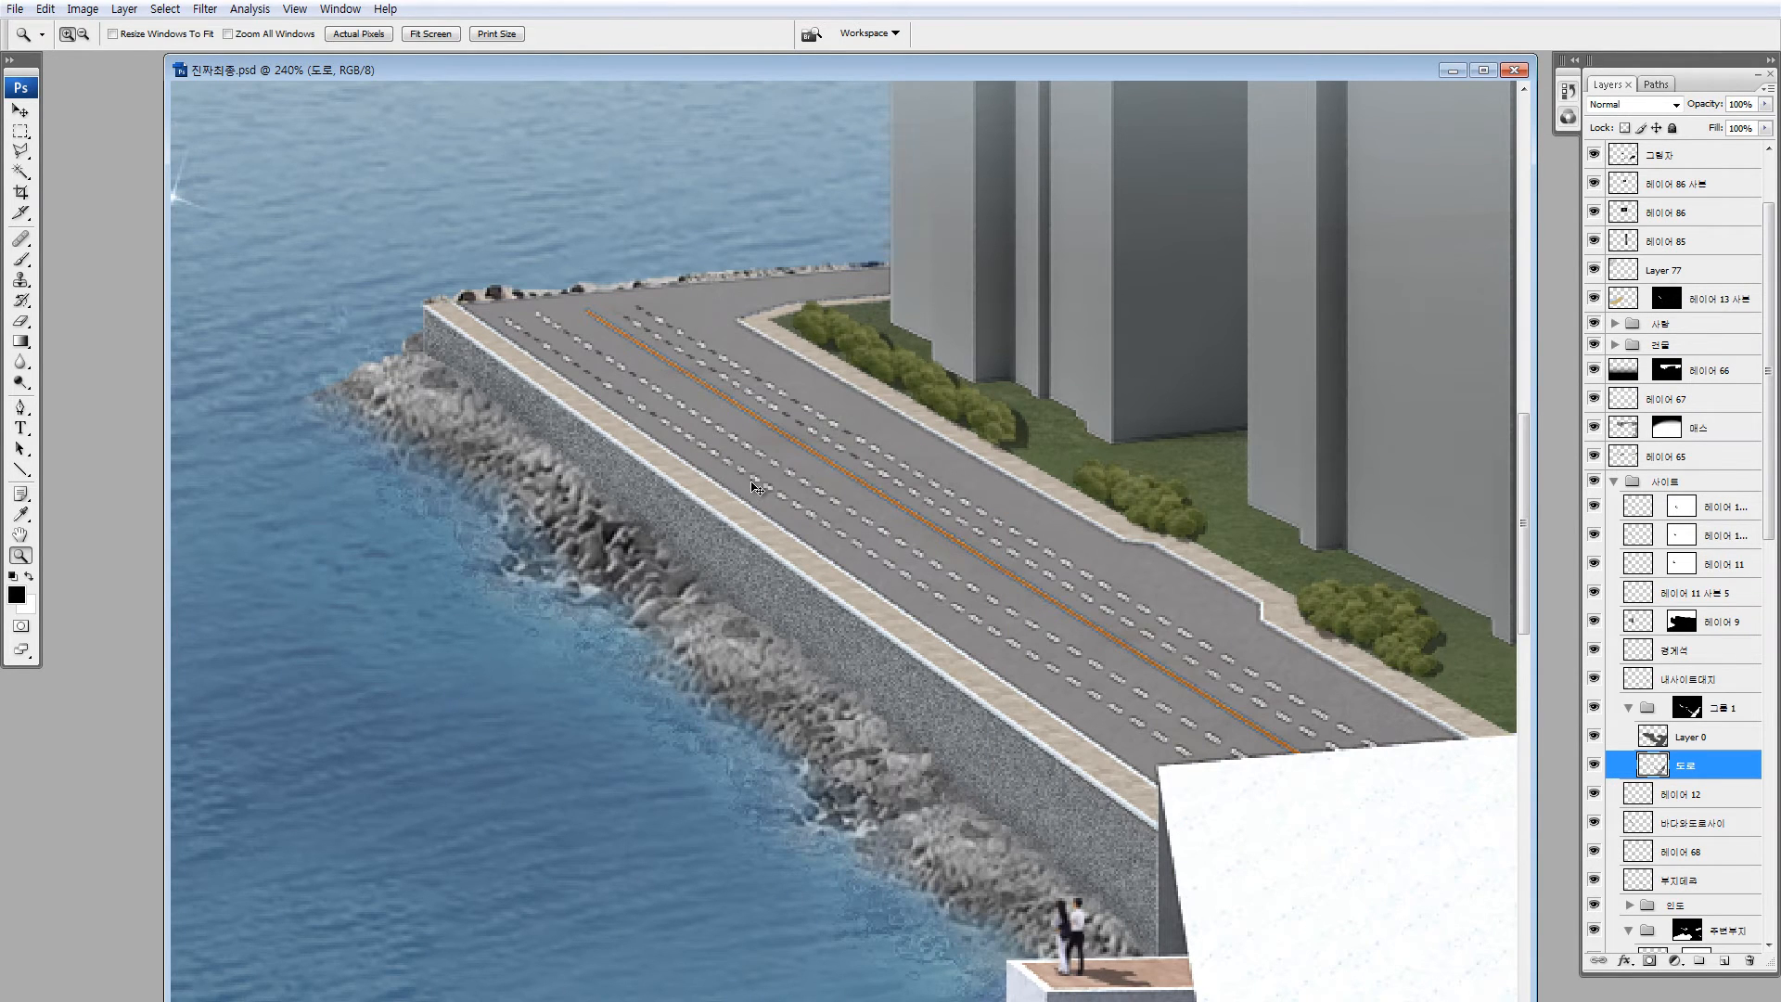
pyautogui.hotkey('ctrl', '-')
pyautogui.hotkey('ctrl', '-')
pyautogui.hotkey('ctrl', '-')
pyautogui.hotkey('ctrl', '-')
pyautogui.hotkey('ctrl', '-')
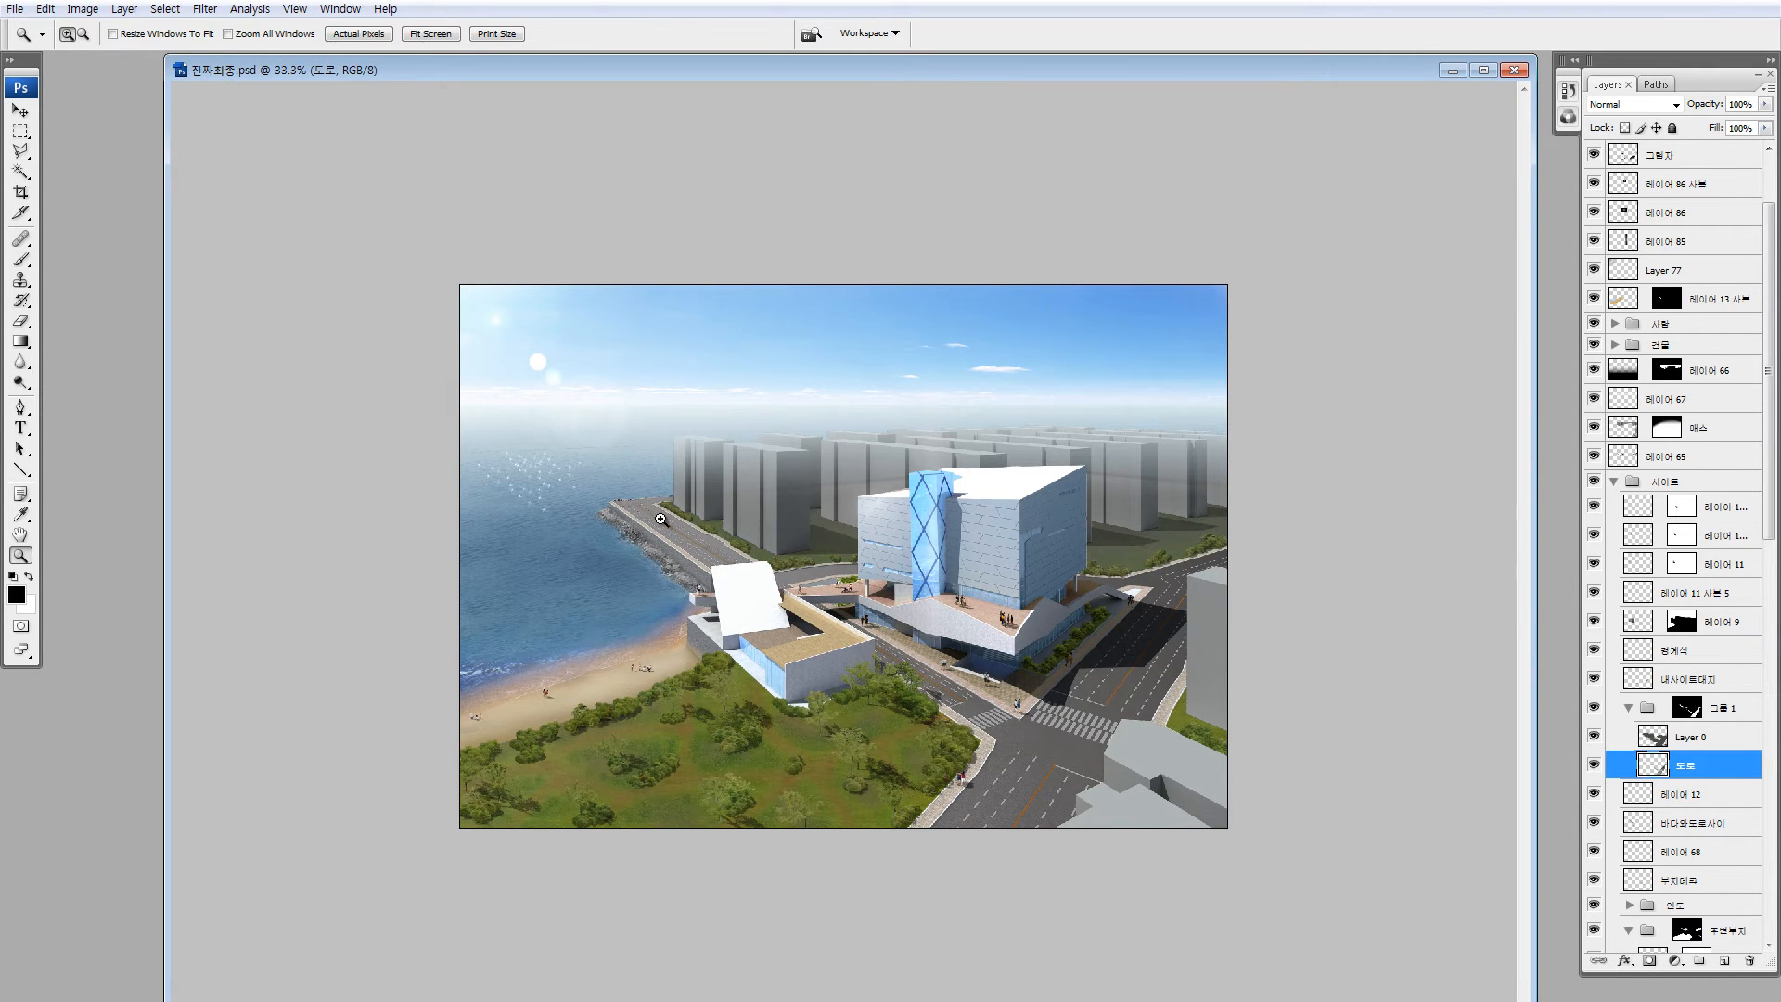
pyautogui.press('m')
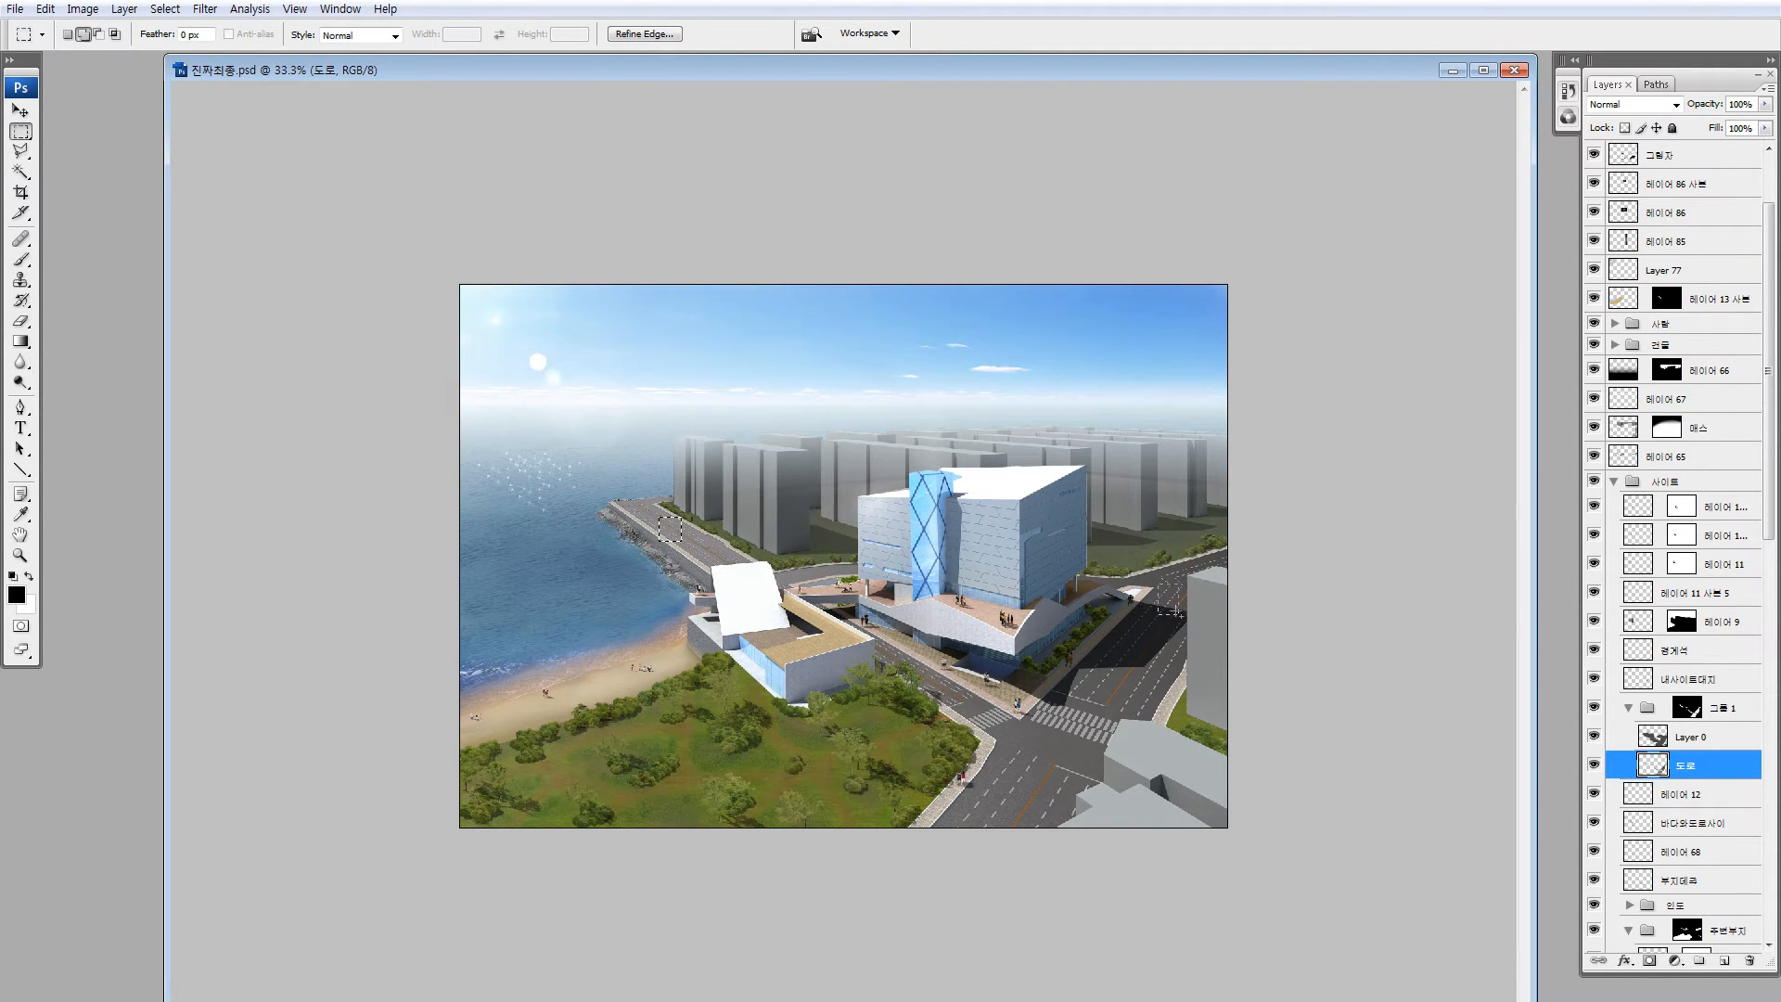
pyautogui.press('q')
pyautogui.press('q')
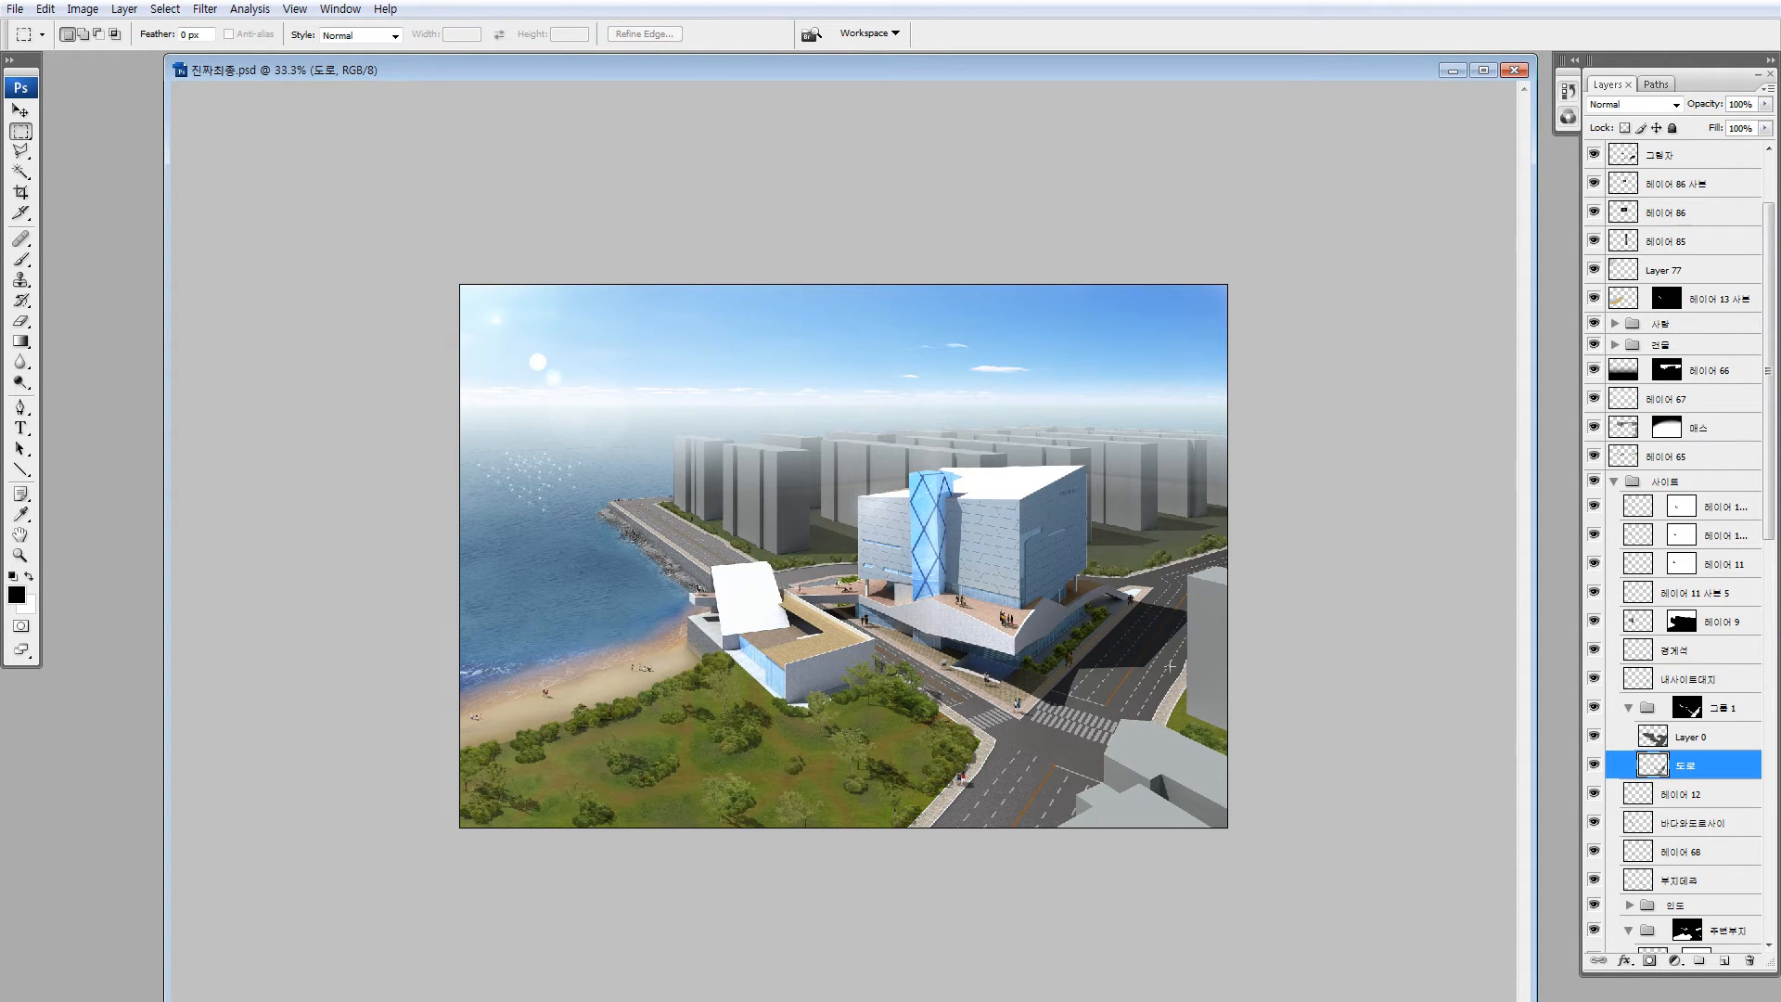
pyautogui.hotkey('ctrl', 'space')
pyautogui.moveTo(598, 443); pyautogui.dragTo(747, 602)
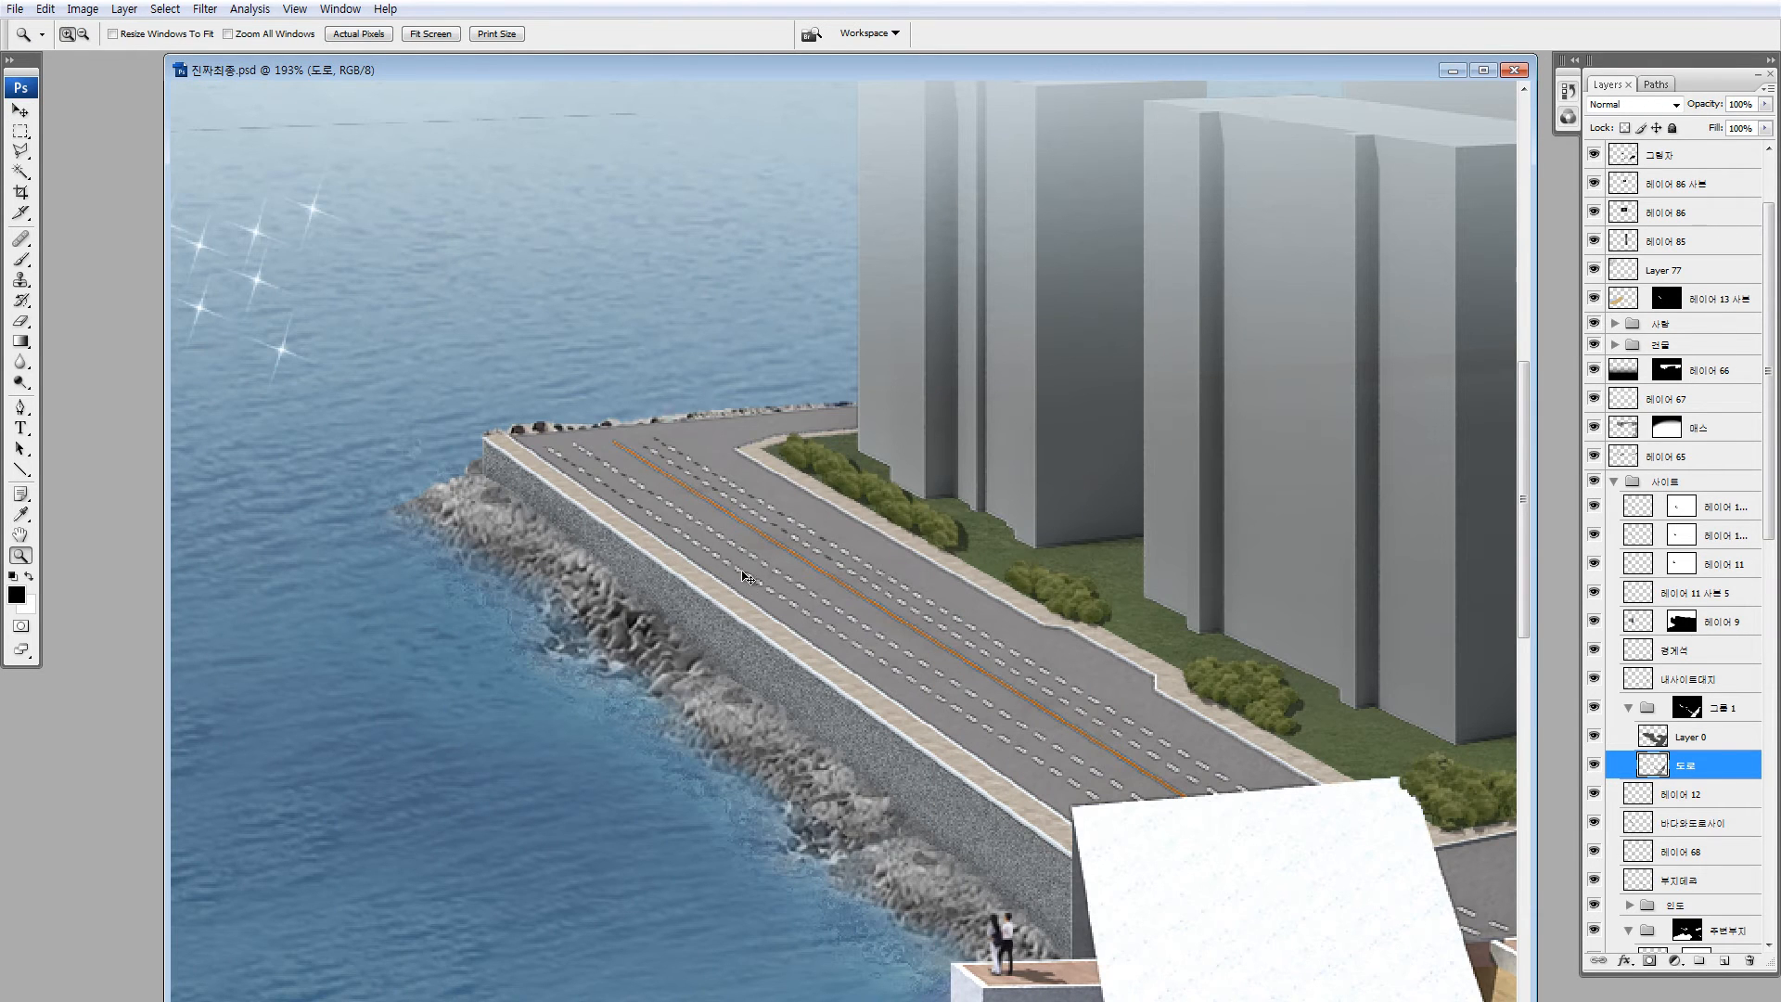
pyautogui.hotkey('ctrl', '-')
pyautogui.hotkey('ctrl', '-')
pyautogui.hotkey('ctrl', '-')
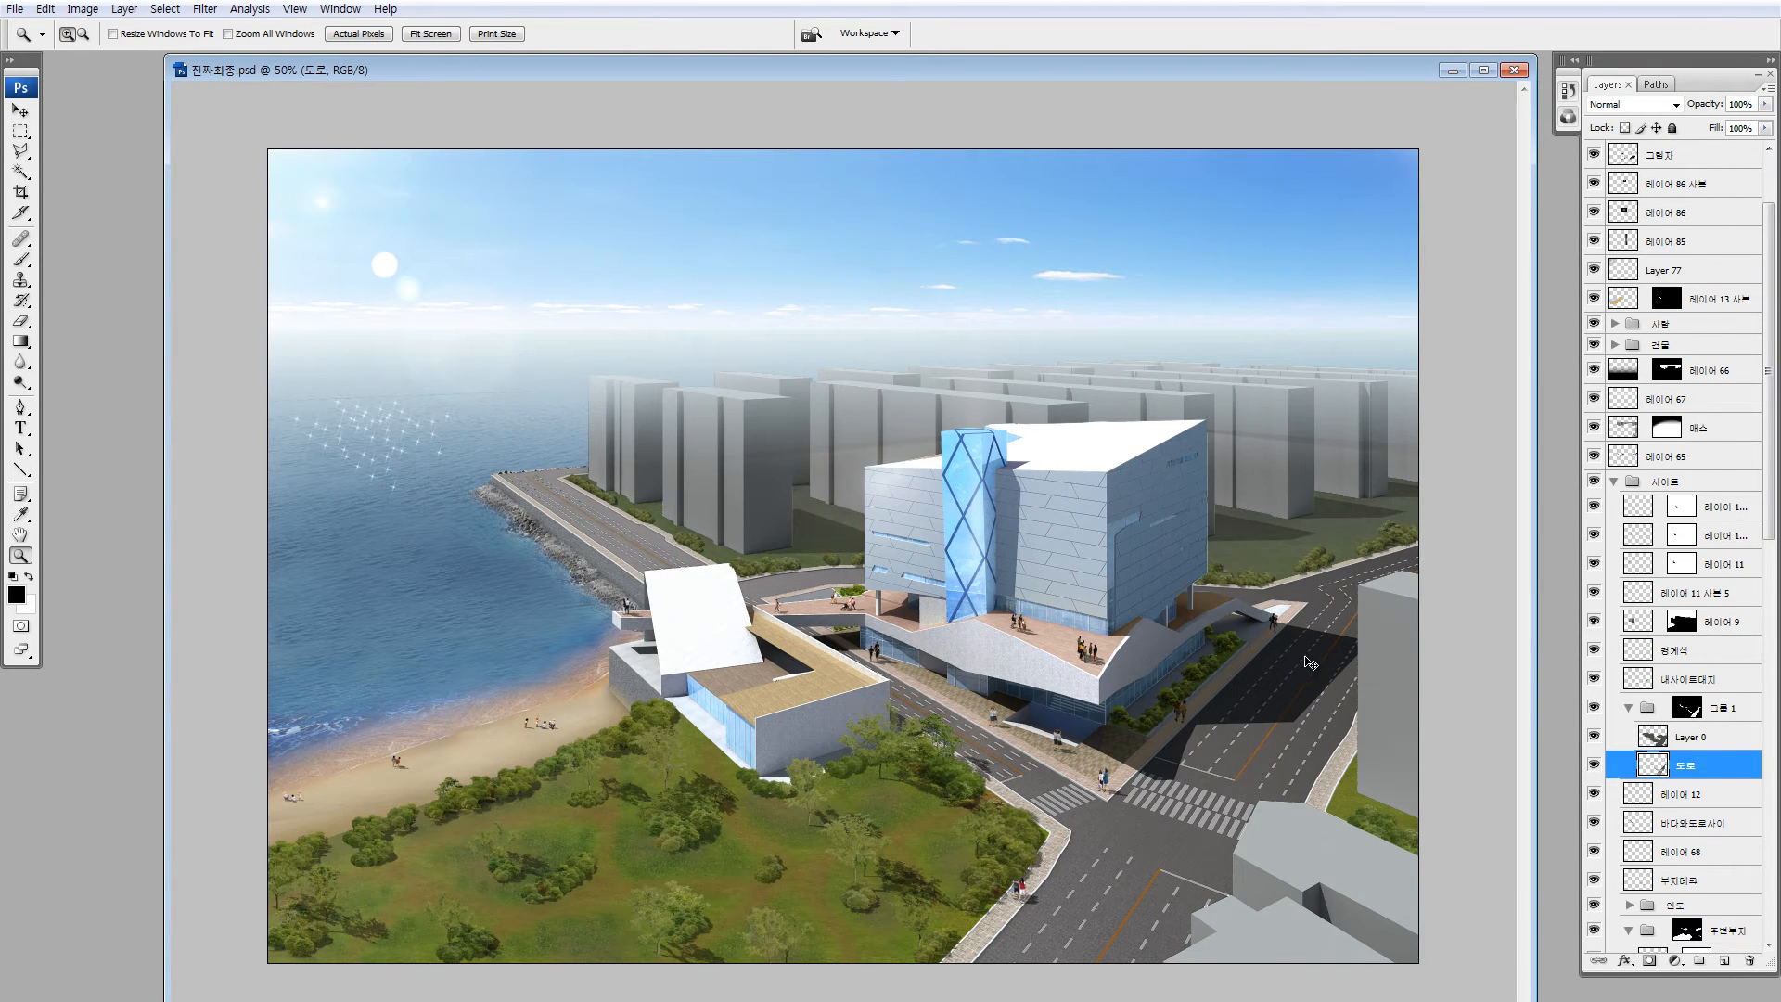
# Make a soft selection on the 인도 sidewalk layer with a diagonal Quick Mask gradient fading inward from the image's lower right area
pyautogui.press('v')
pyautogui.keyDown('ctrl'); pyautogui.click(1060, 846); pyautogui.keyUp('ctrl')
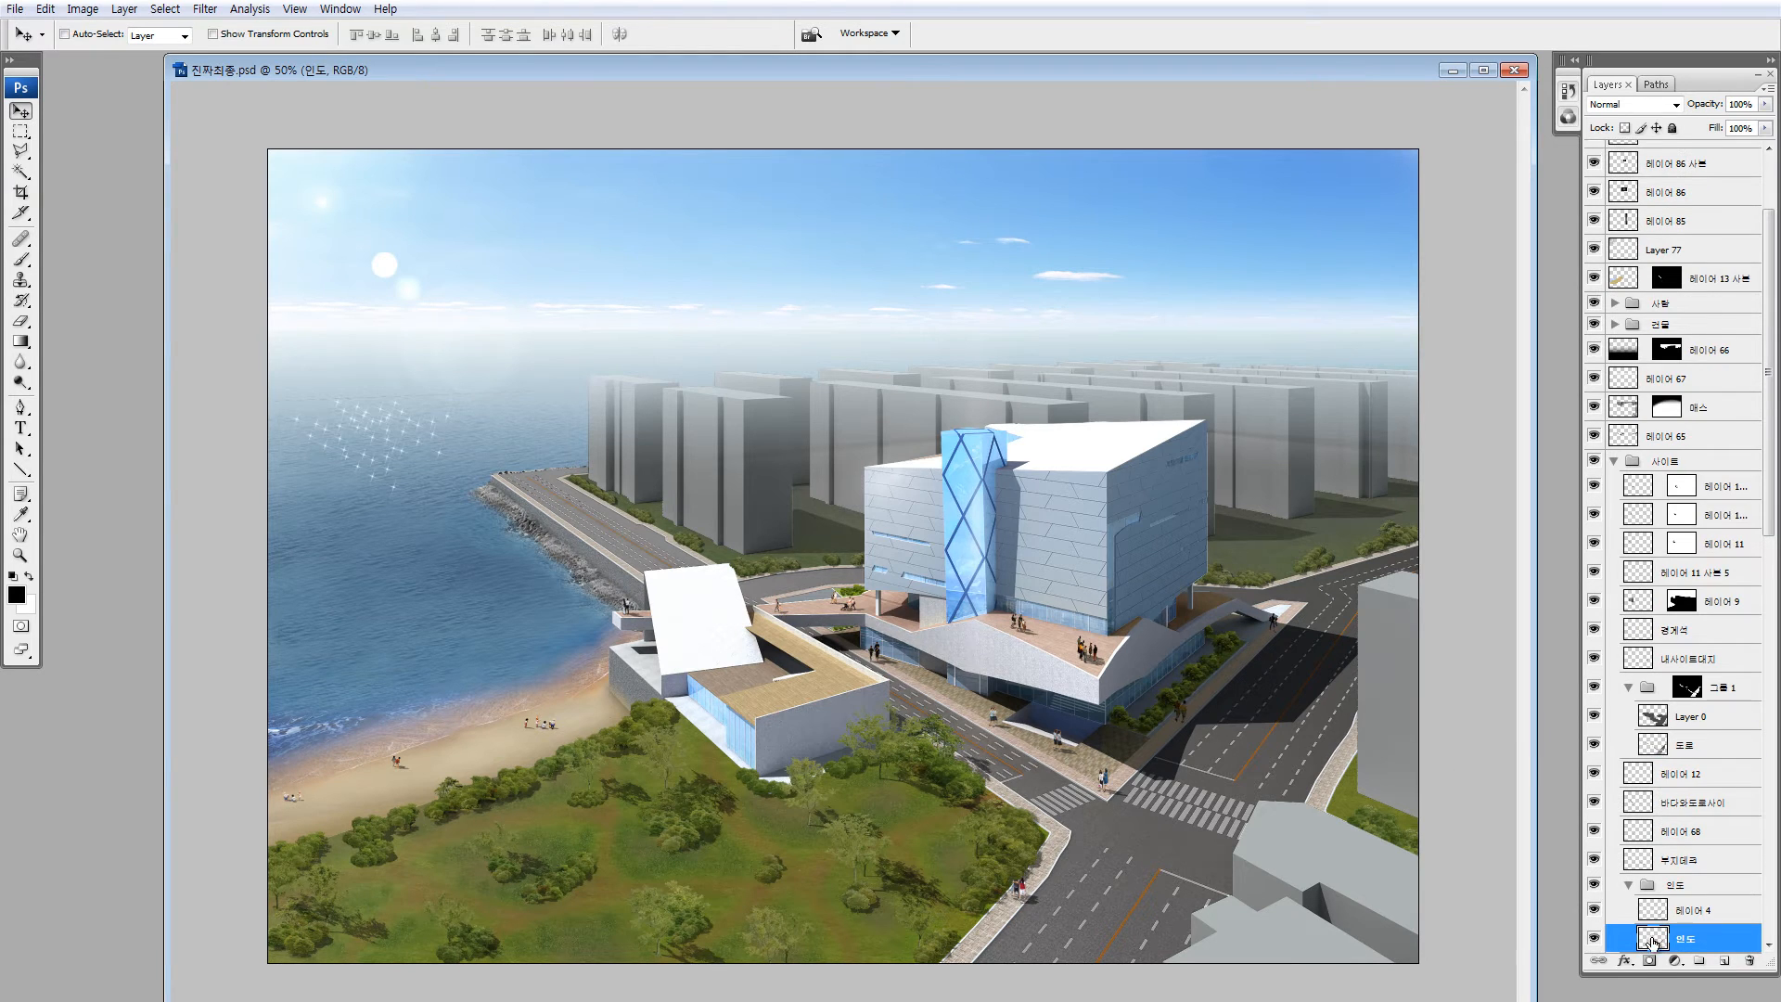
pyautogui.press('q')
pyautogui.press('g')
pyautogui.moveTo(1280, 881); pyautogui.dragTo(929, 668)
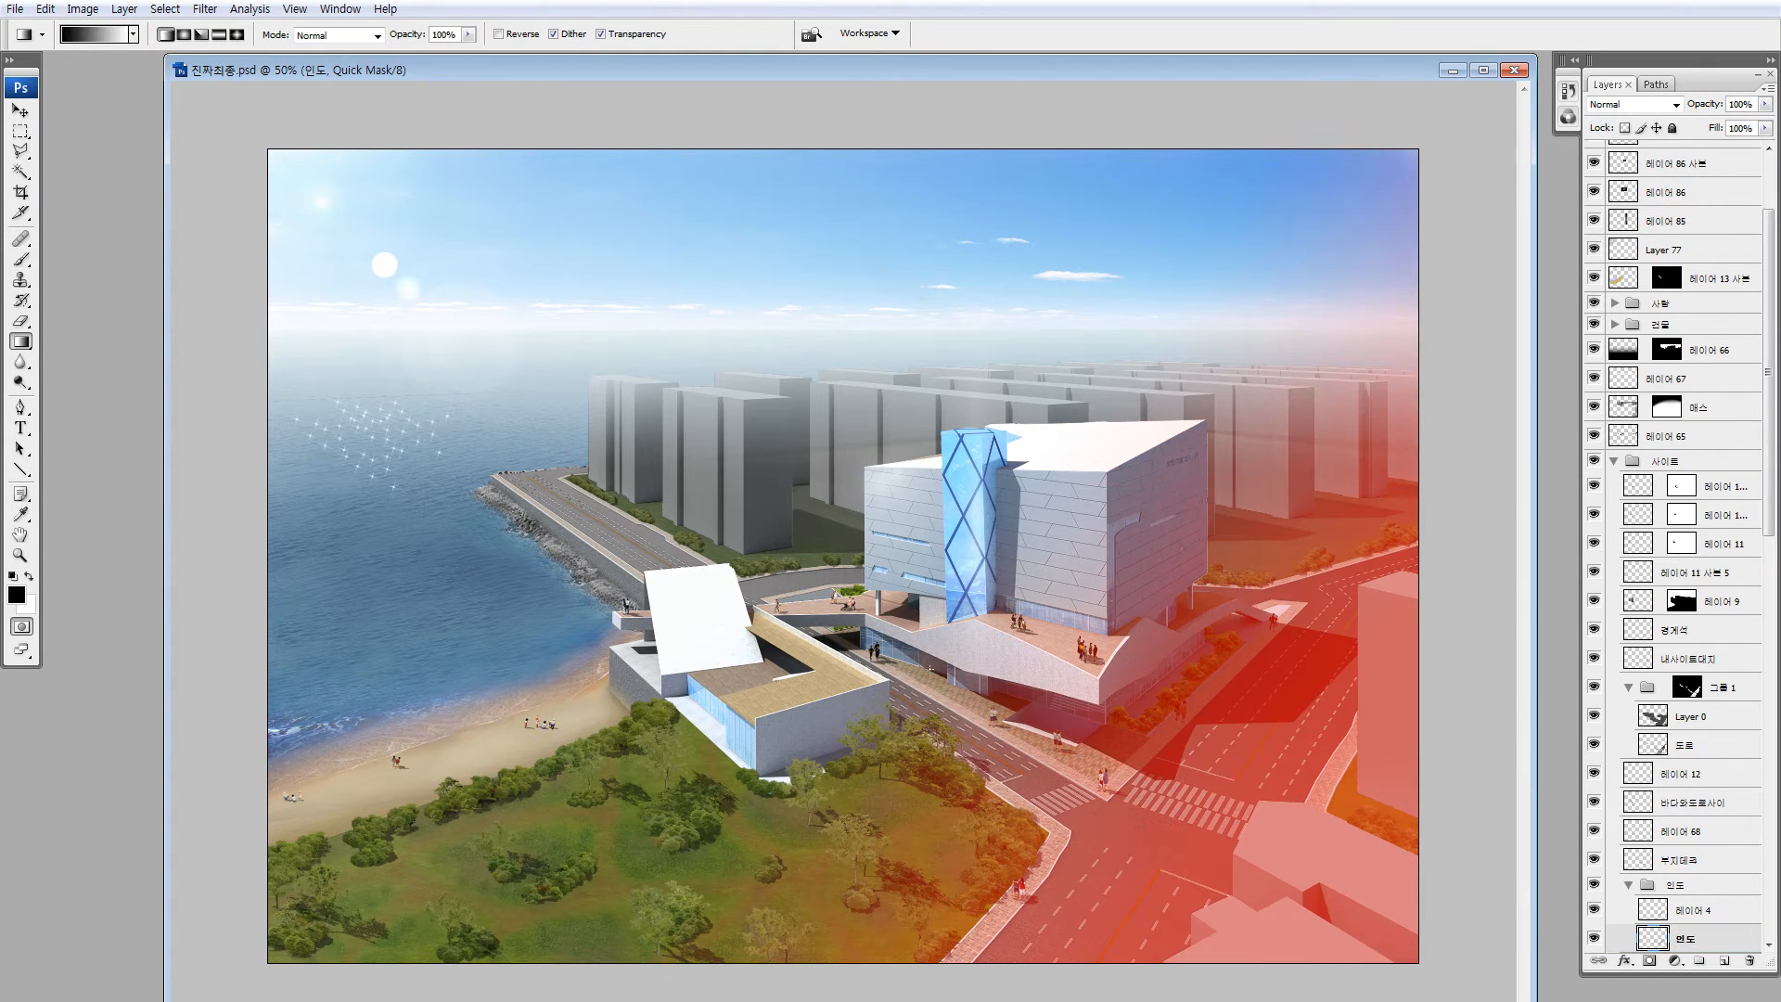
pyautogui.press('q')
# Mute the selected part of the 인도 layer with Hue/Saturation, lowering Saturation and setting Lightness to about -11
pyautogui.hotkey('ctrl', 'u')
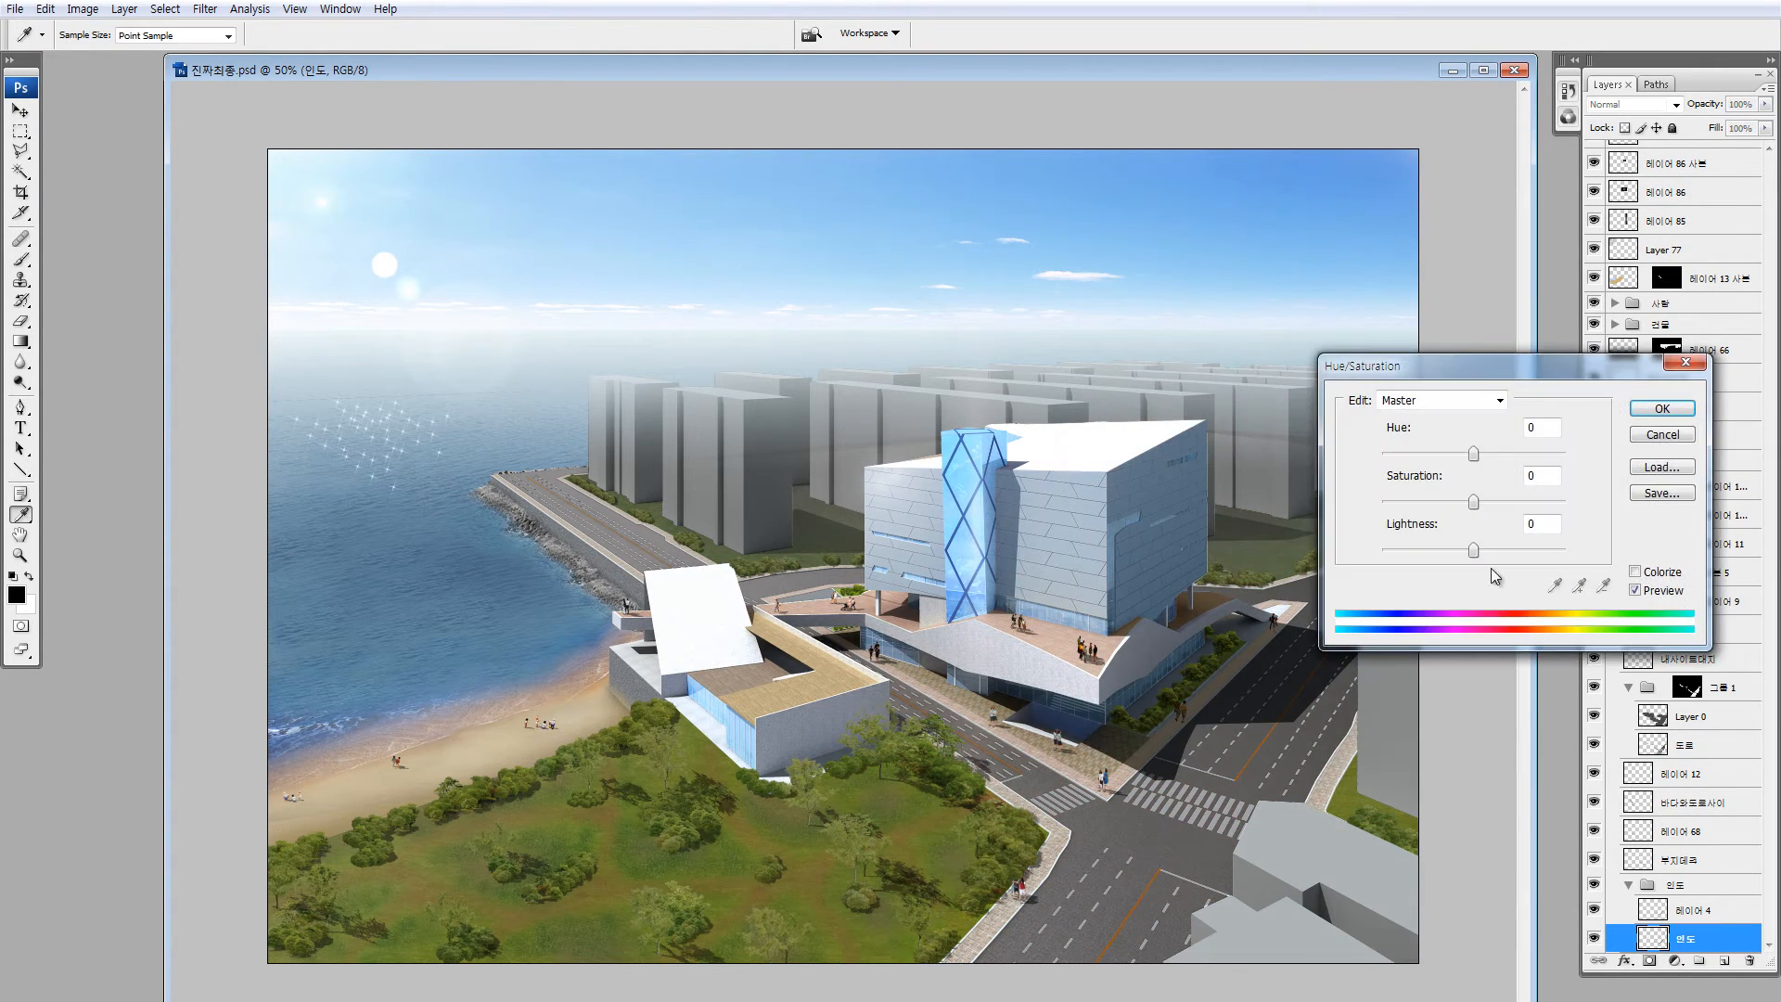
pyautogui.moveTo(1468, 553); pyautogui.dragTo(1457, 500)
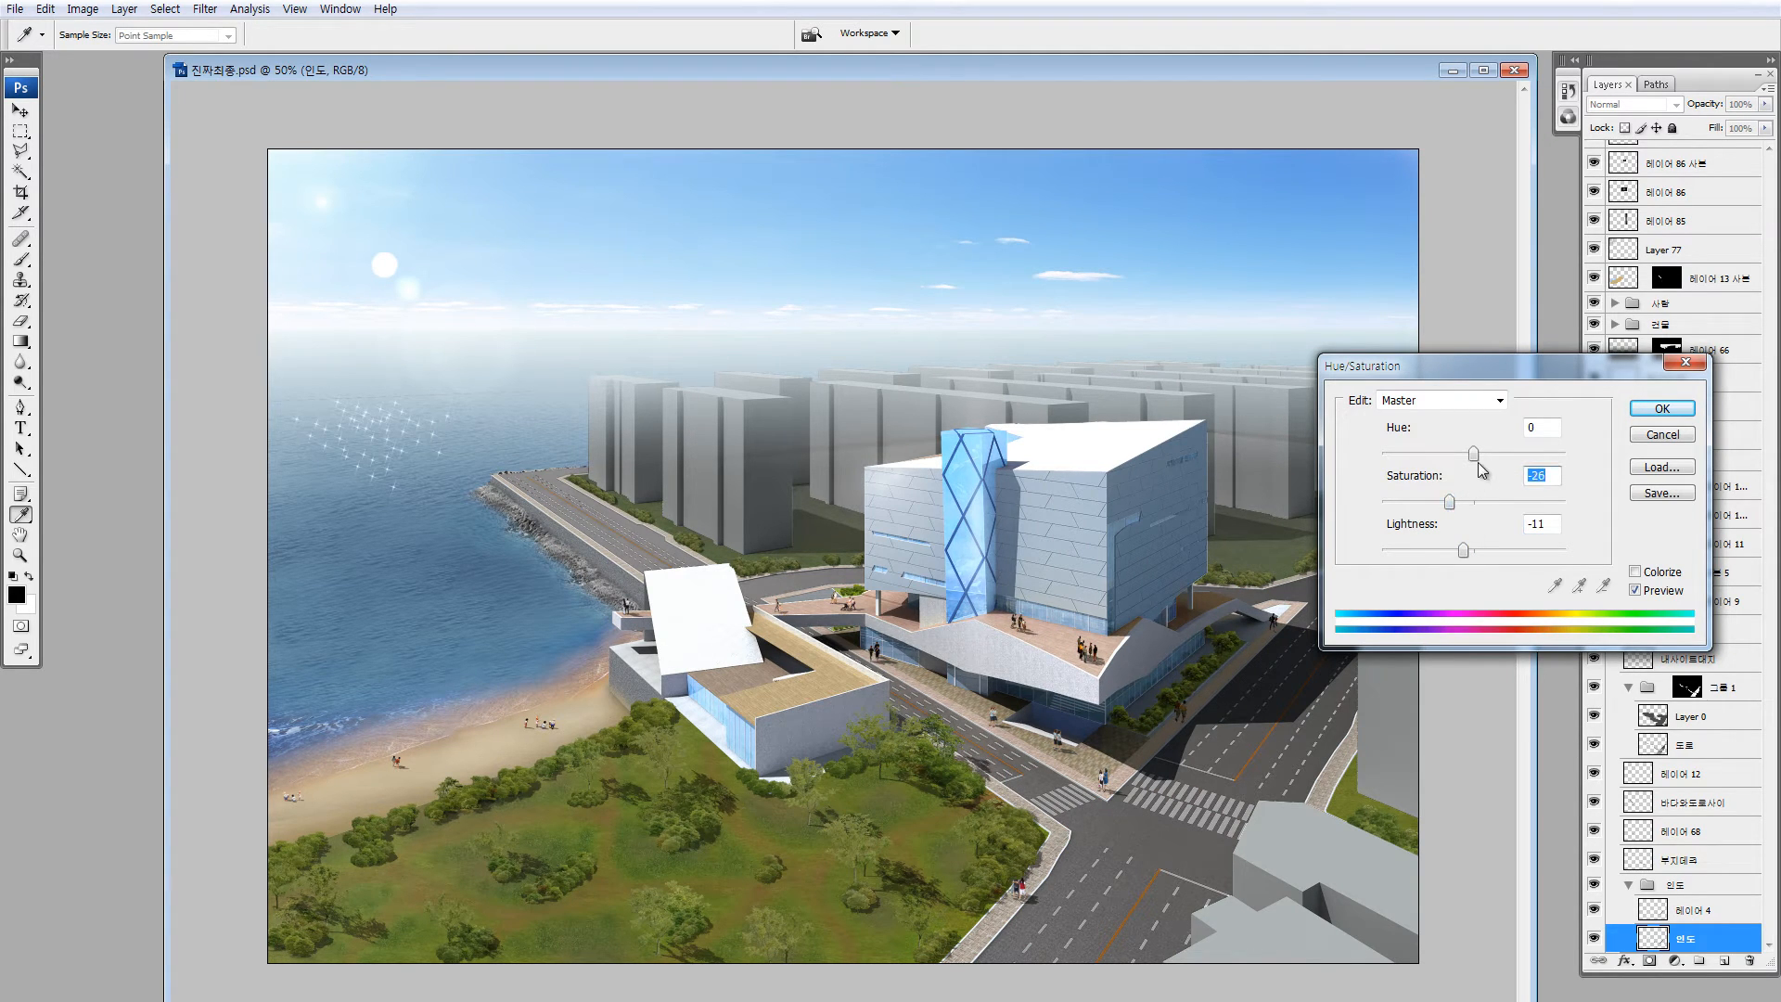
pyautogui.click(1663, 408)
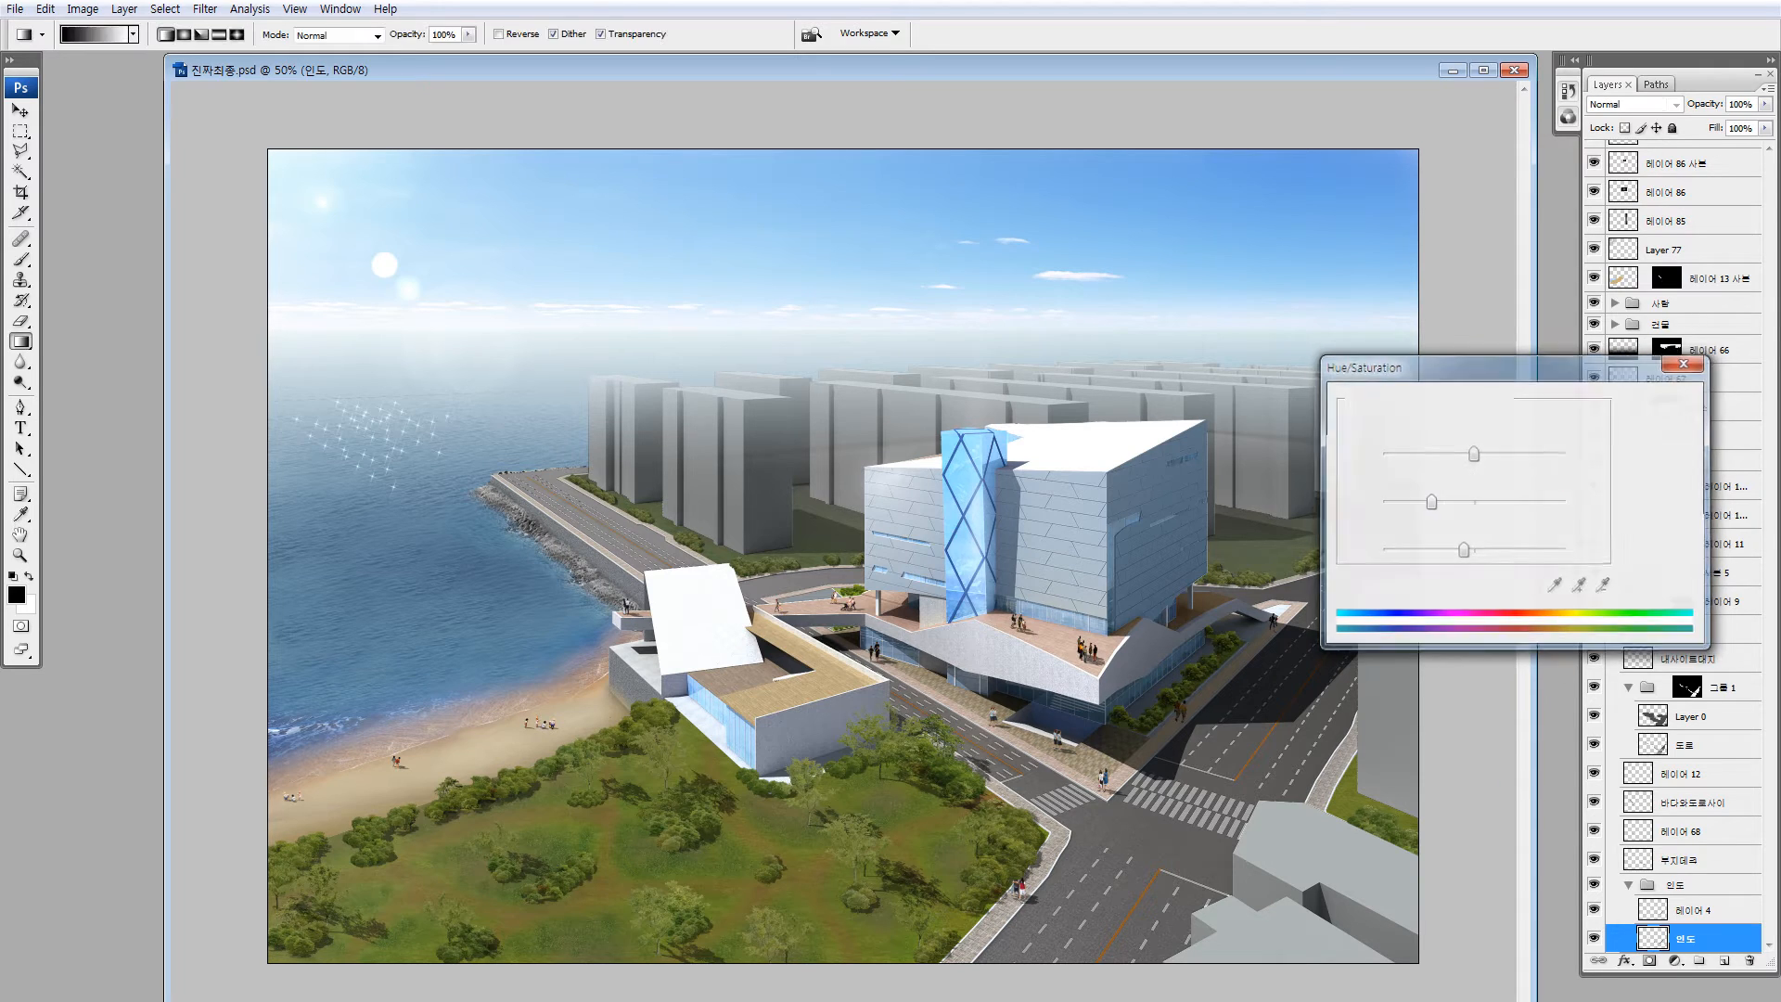
# Select the 경계석 curb layer at the sidewalk beside the intersection and check its contents in isolation
pyautogui.press('z')
pyautogui.moveTo(988, 782); pyautogui.dragTo(1113, 904)
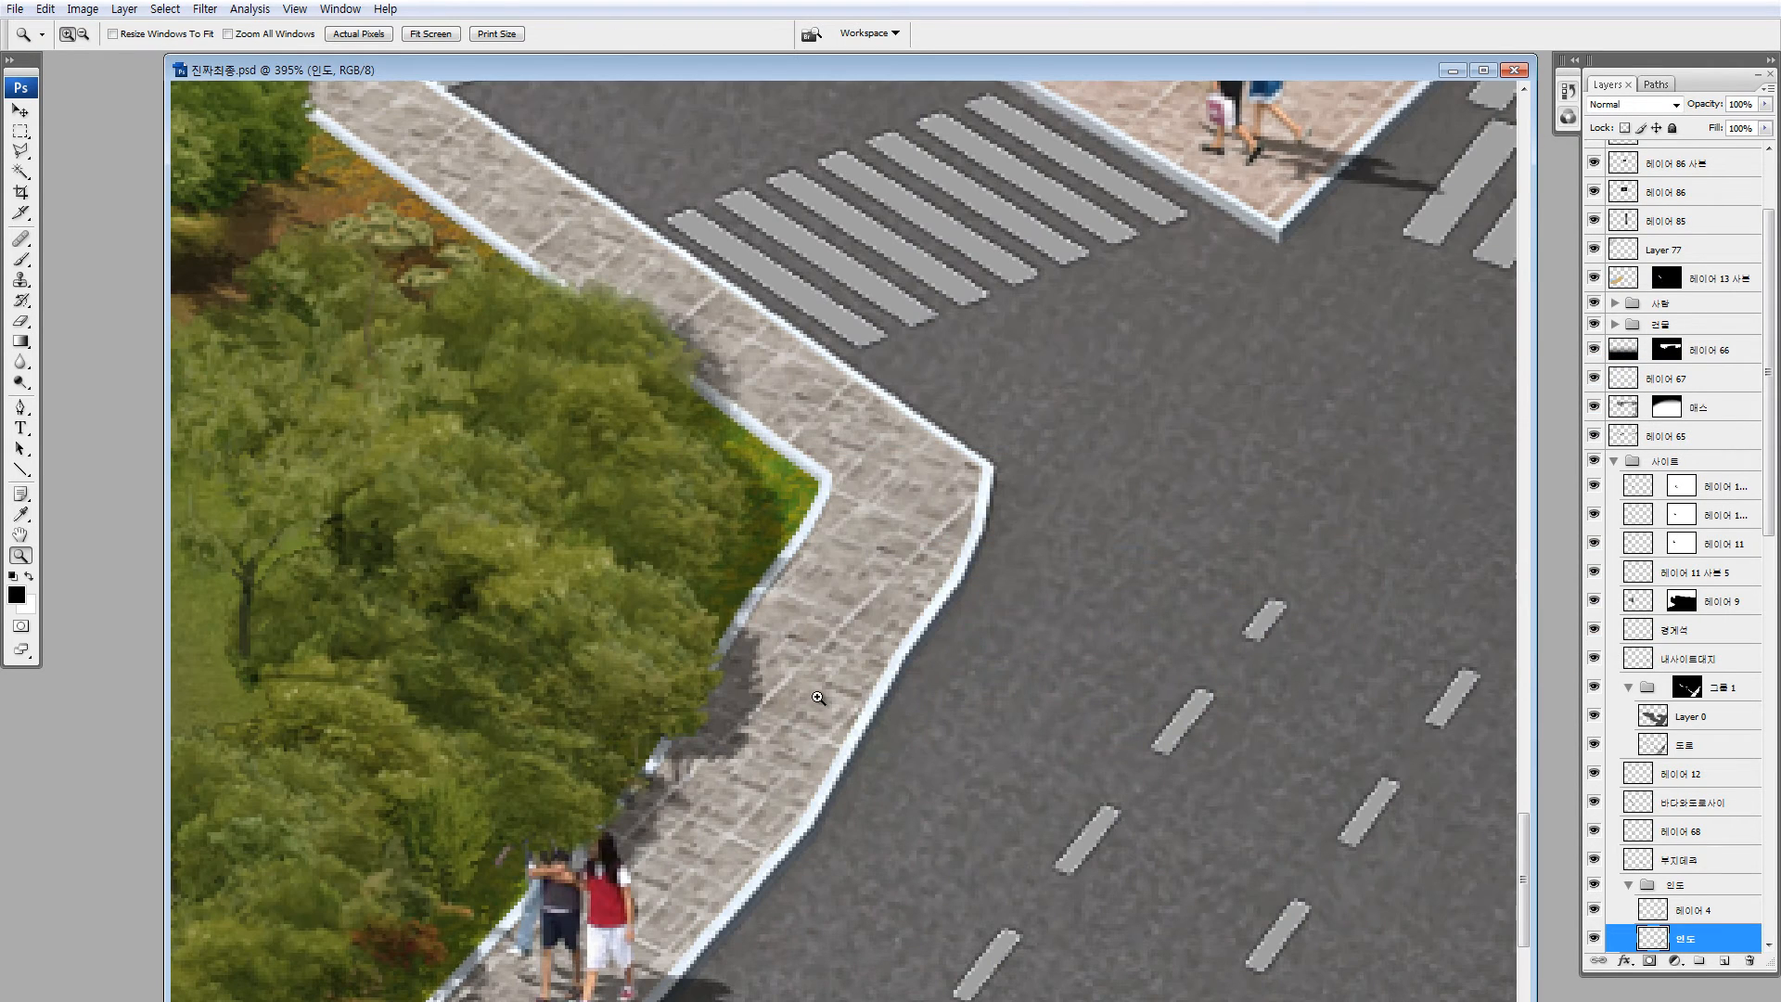
pyautogui.press('v')
pyautogui.keyDown('ctrl'); pyautogui.click(895, 685); pyautogui.keyUp('ctrl')
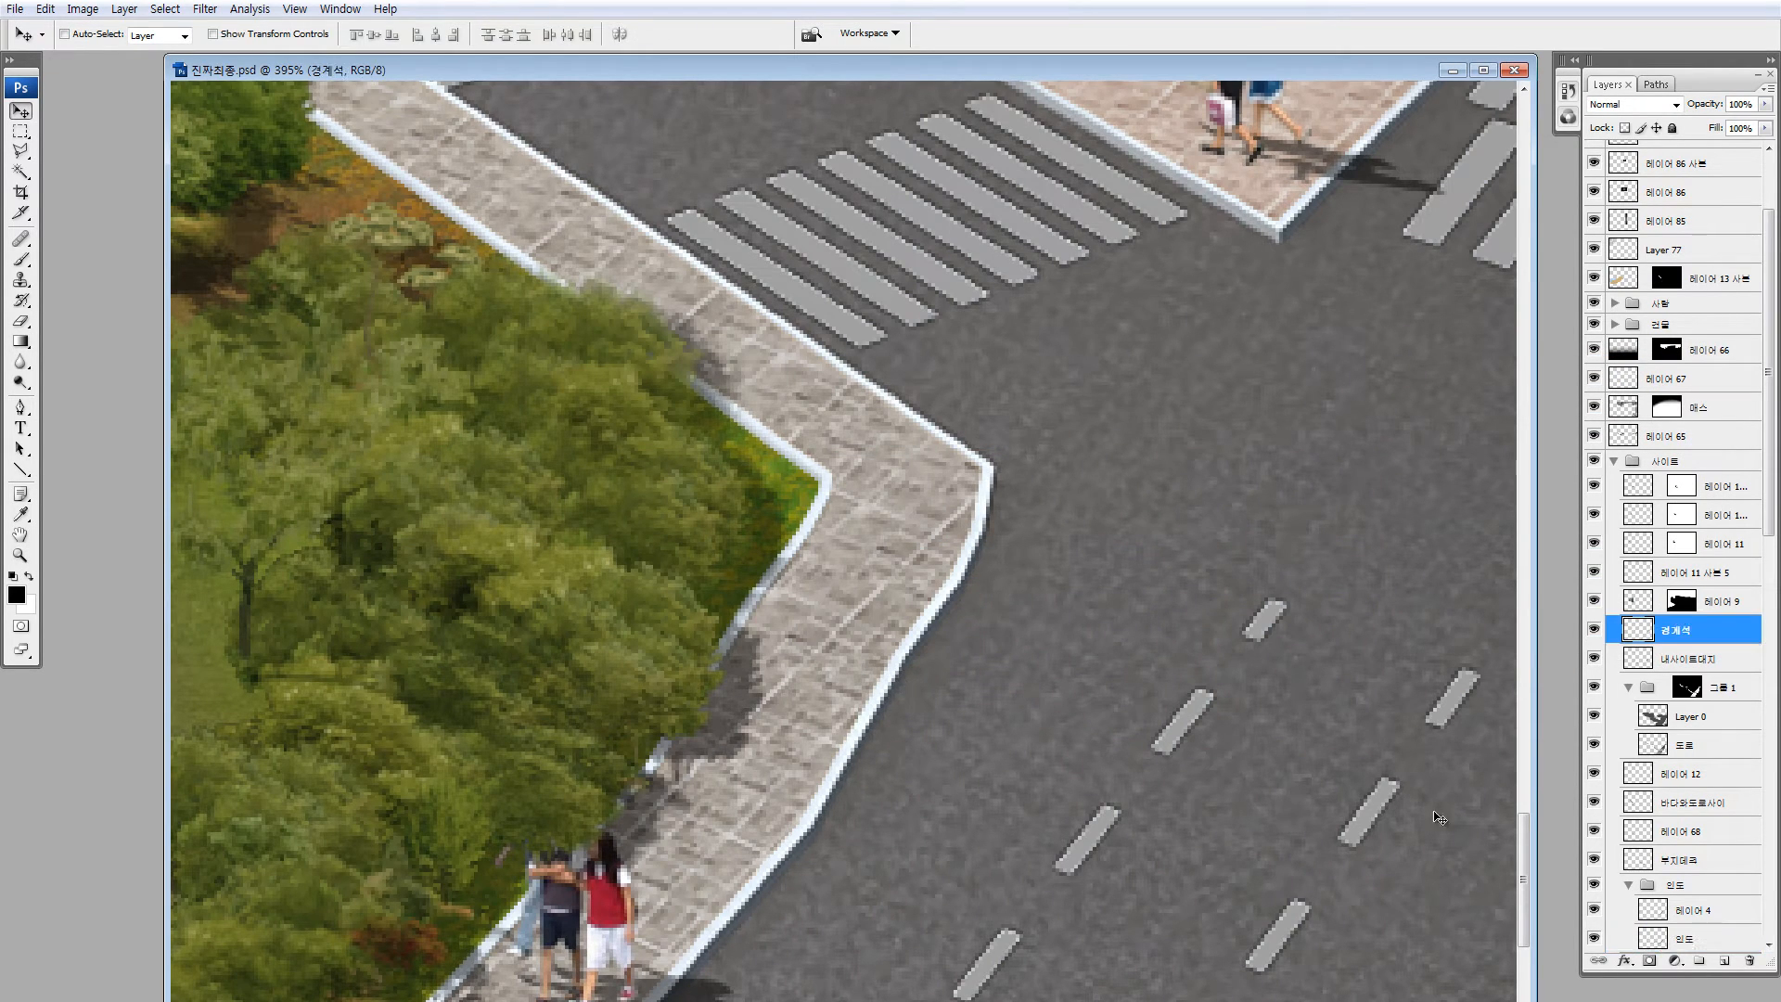
pyautogui.keyDown('alt'); pyautogui.click(1596, 631); pyautogui.keyUp('alt')
pyautogui.hotkey('ctrl', '-')
pyautogui.hotkey('ctrl', '-')
pyautogui.hotkey('ctrl', '-')
pyautogui.hotkey('ctrl', '-')
pyautogui.hotkey('ctrl', '-')
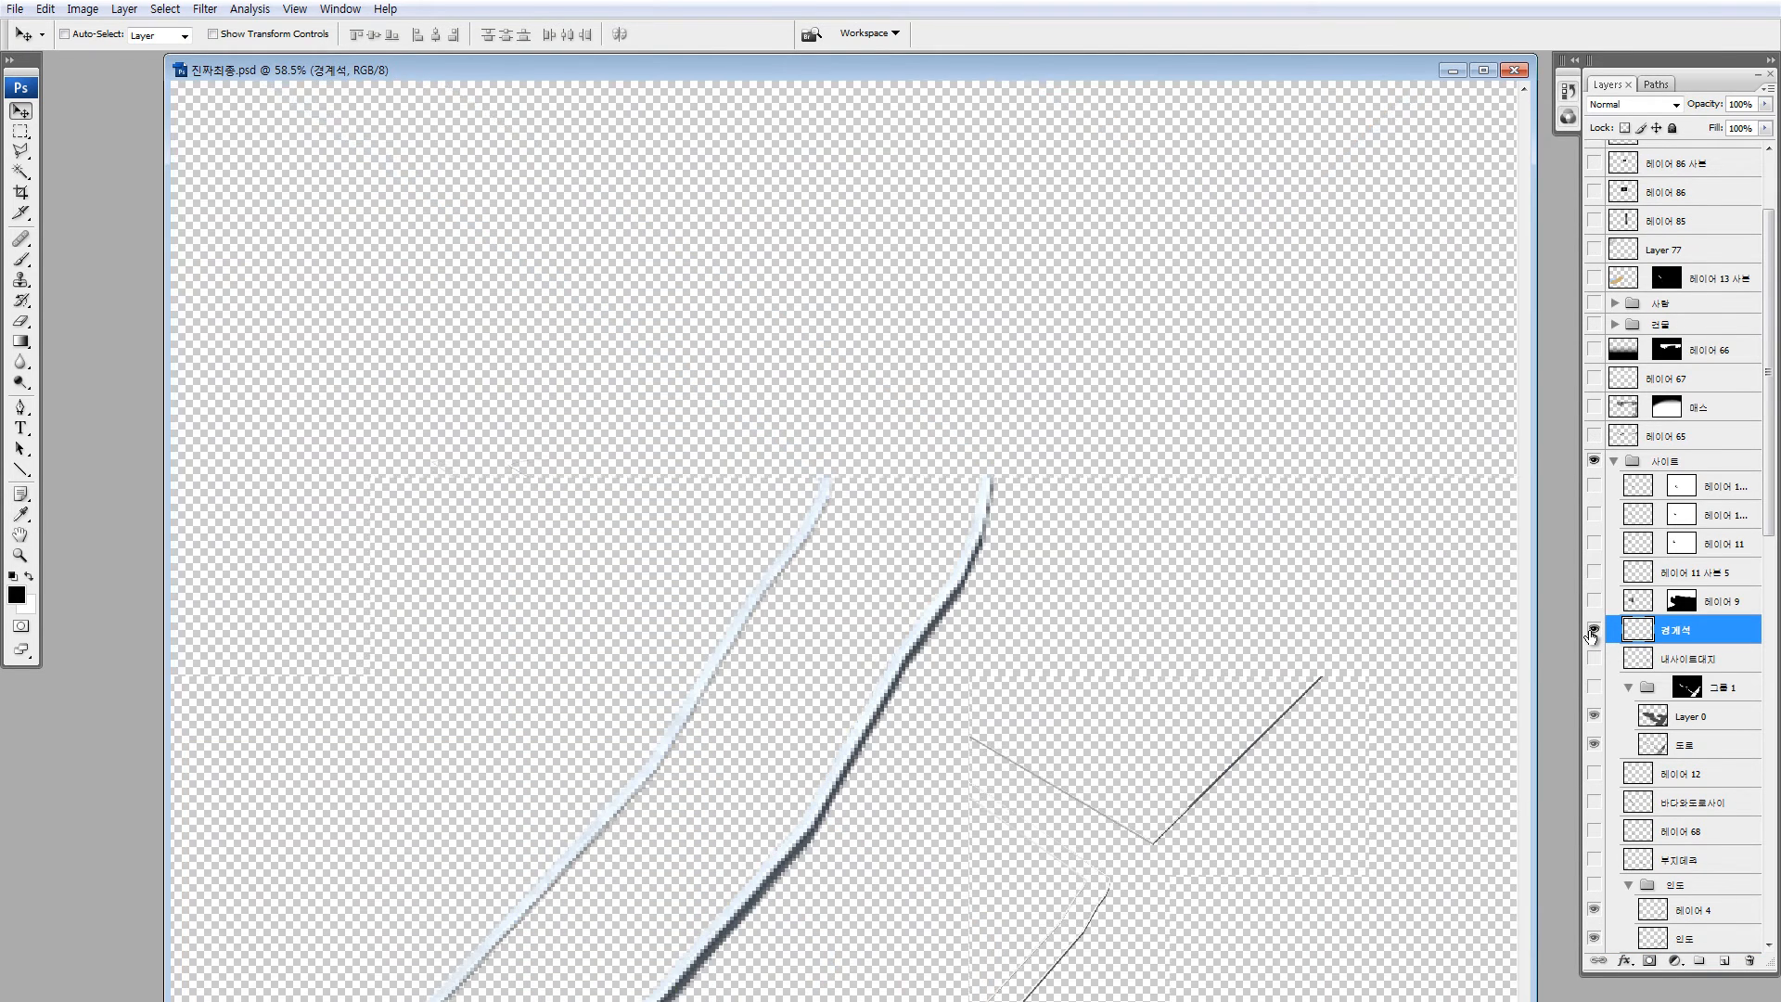
pyautogui.keyDown('alt'); pyautogui.click(1593, 634); pyautogui.keyUp('alt')
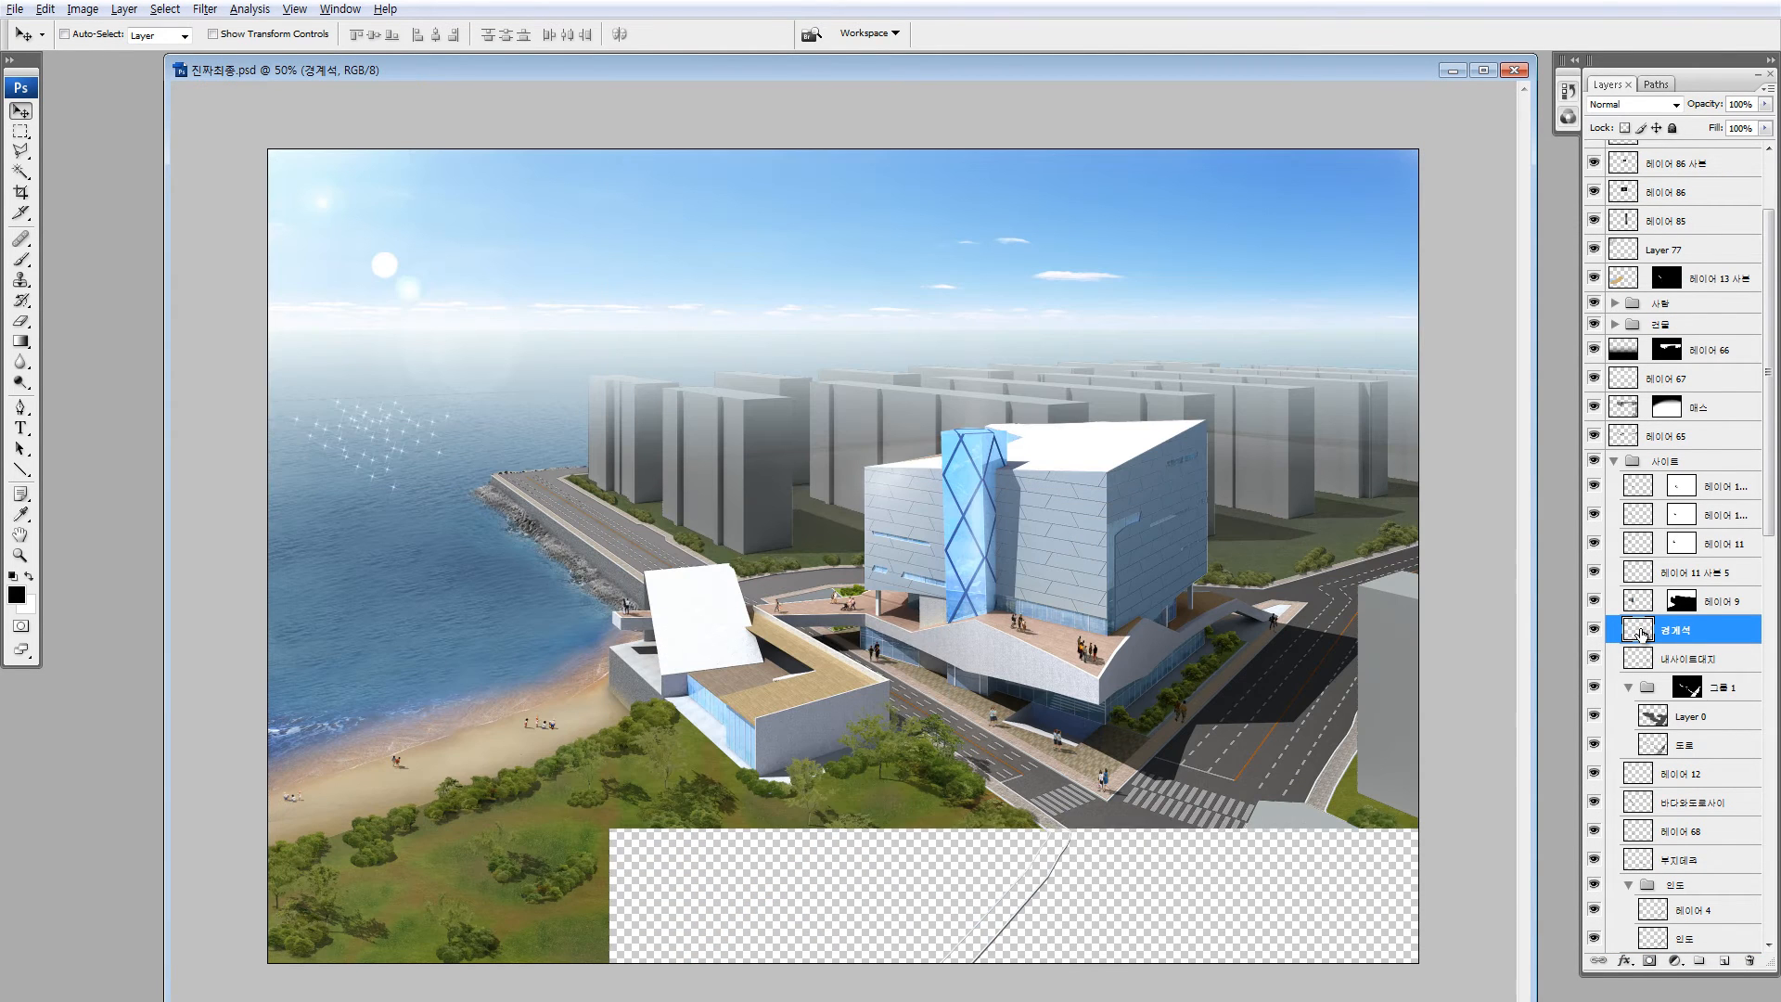
# Try darkening the 경계석 curb layer with Hue/Saturation, setting Lightness to about -8
pyautogui.hotkey('ctrl', 'u')
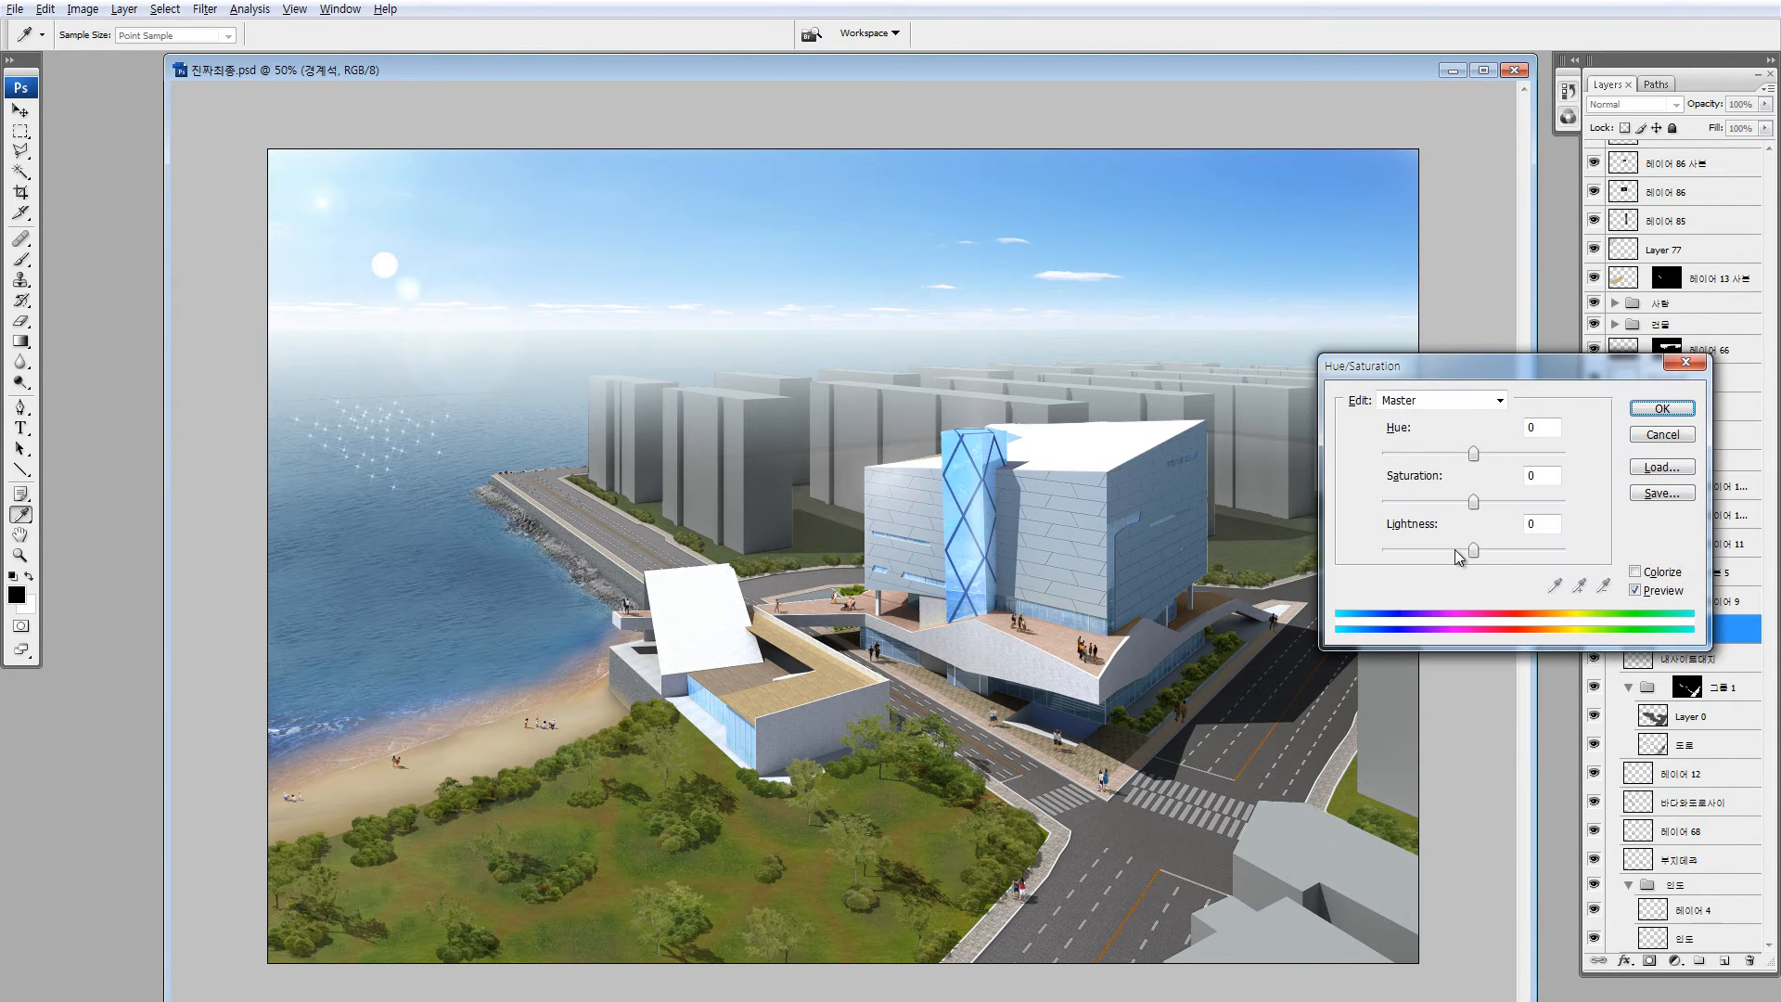
pyautogui.click(1455, 550)
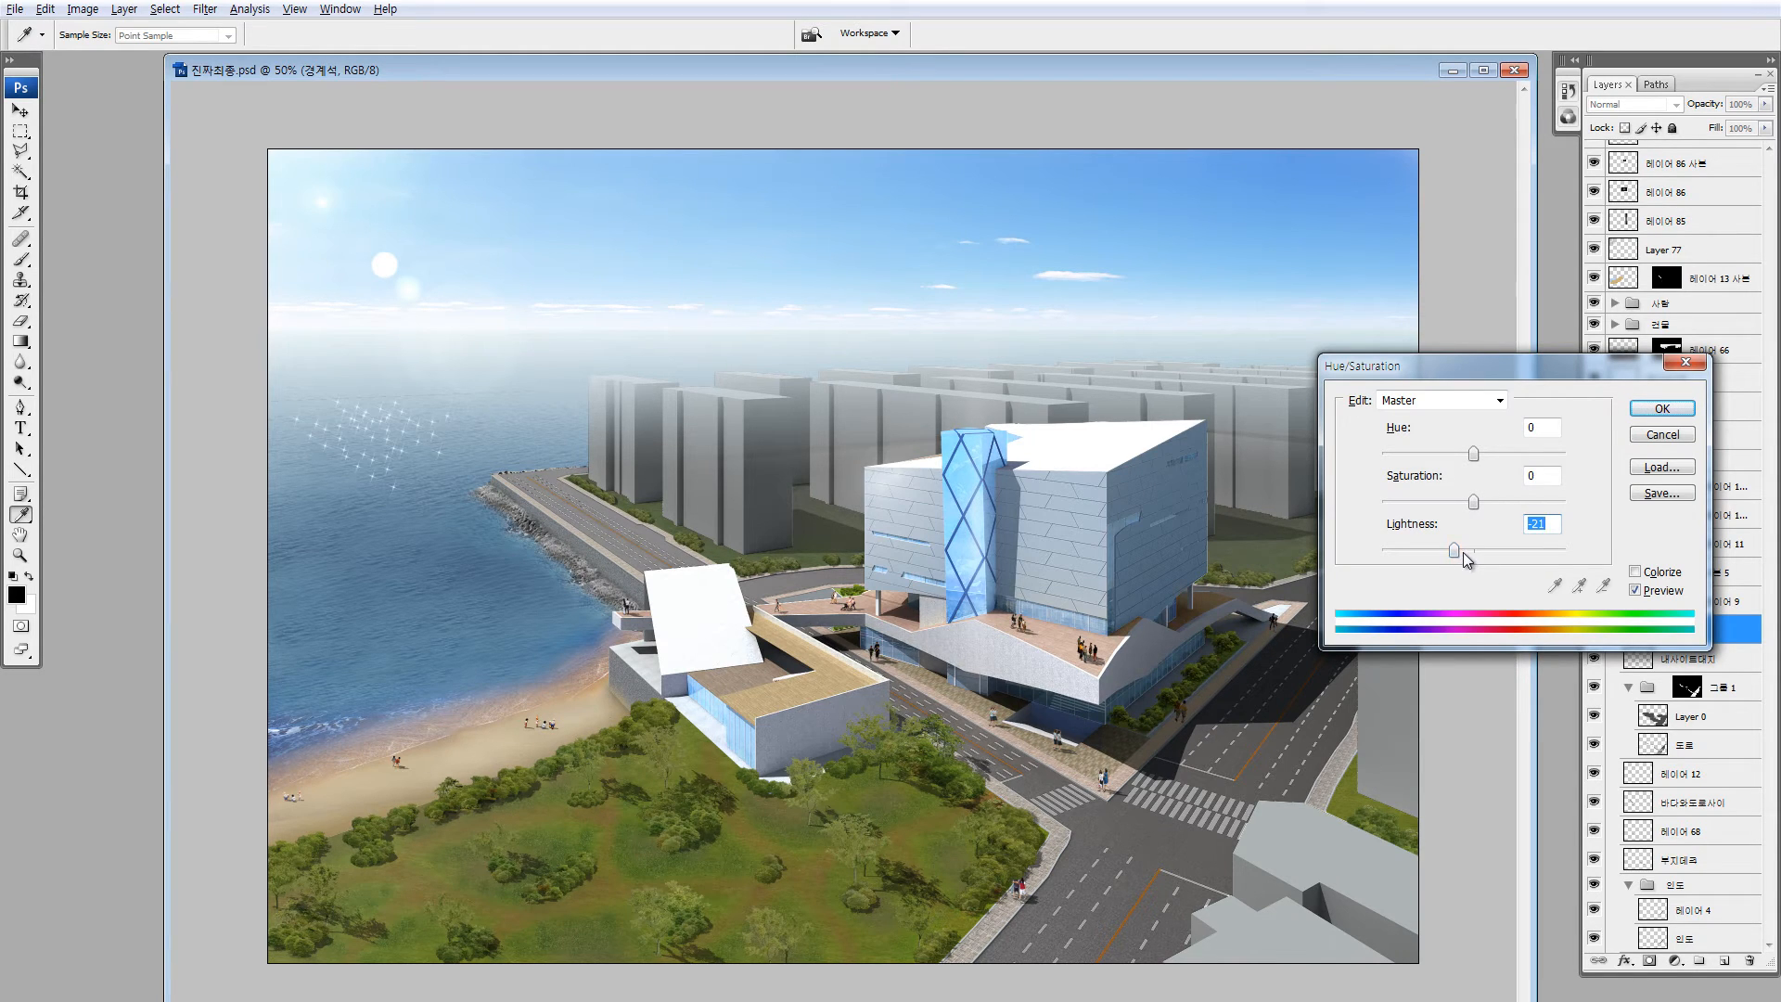
pyautogui.click(1461, 551)
pyautogui.click(1468, 550)
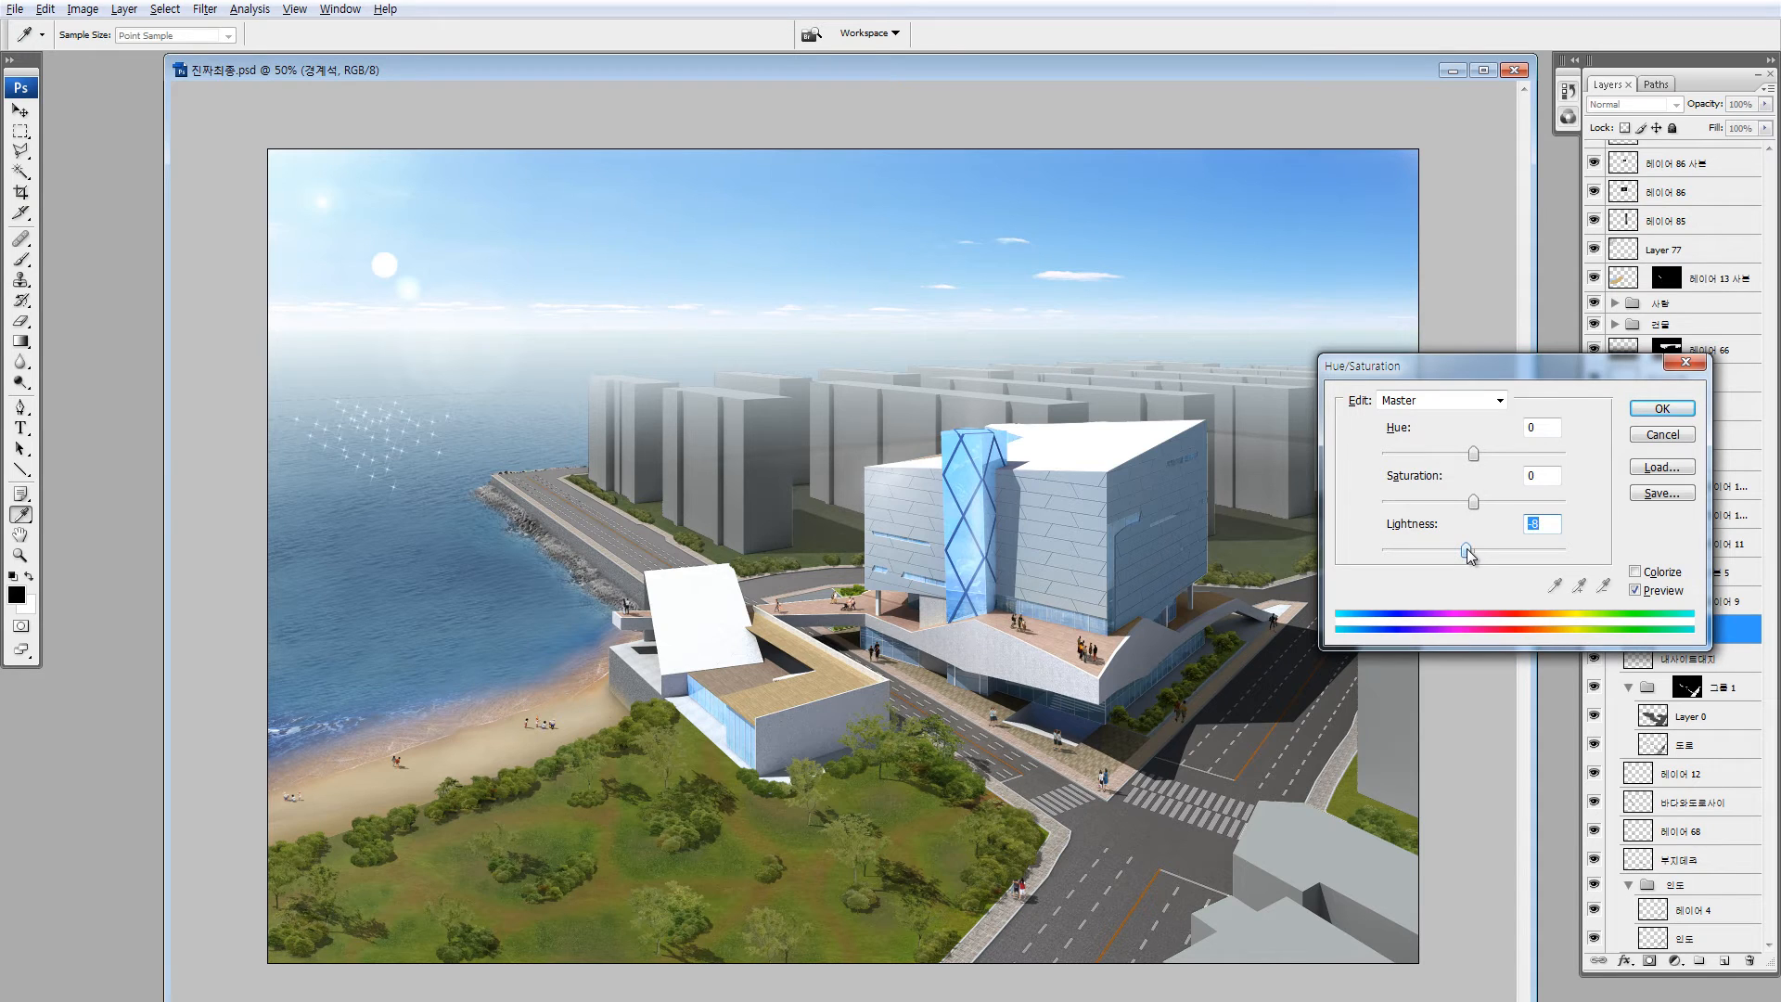
pyautogui.click(1662, 409)
# Compare the curbs close up and within the full image, and undo the last lightness change on the 경계석 layer
pyautogui.hotkey('ctrl', 'space')
pyautogui.moveTo(986, 750); pyautogui.dragTo(1165, 935)
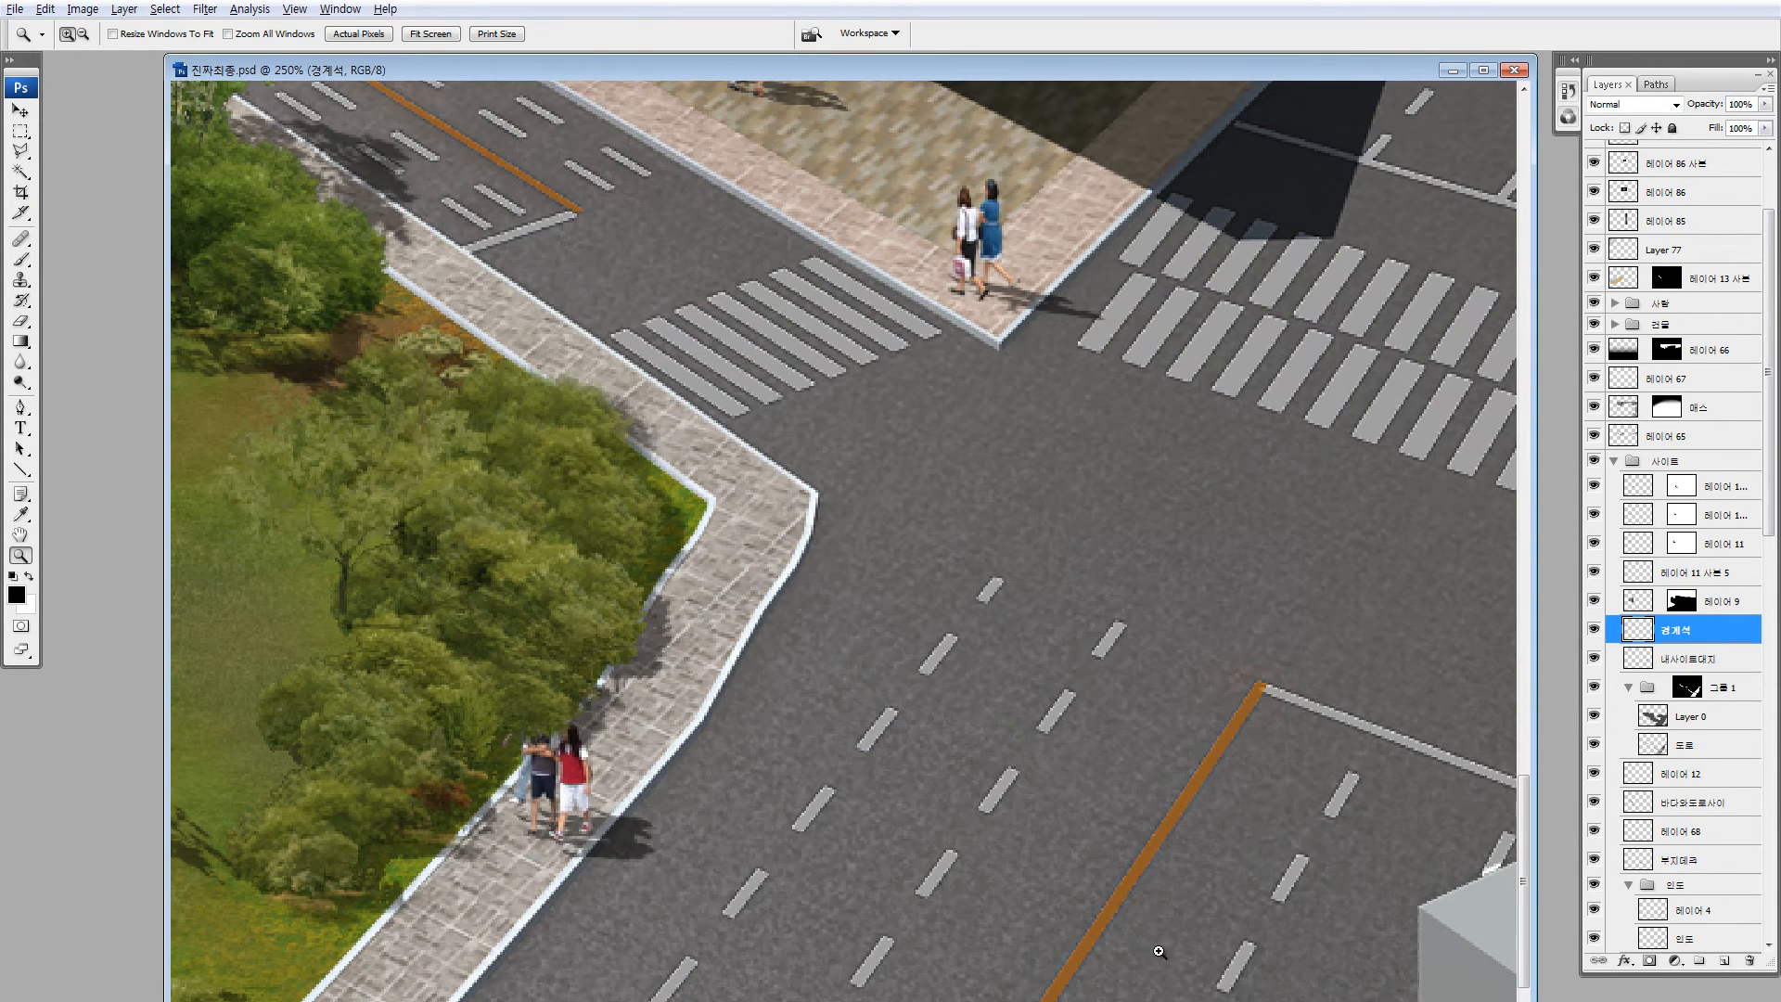
pyautogui.hotkey('ctrl', '0')
pyautogui.hotkey('ctrl', '-')
pyautogui.hotkey('ctrl', '-')
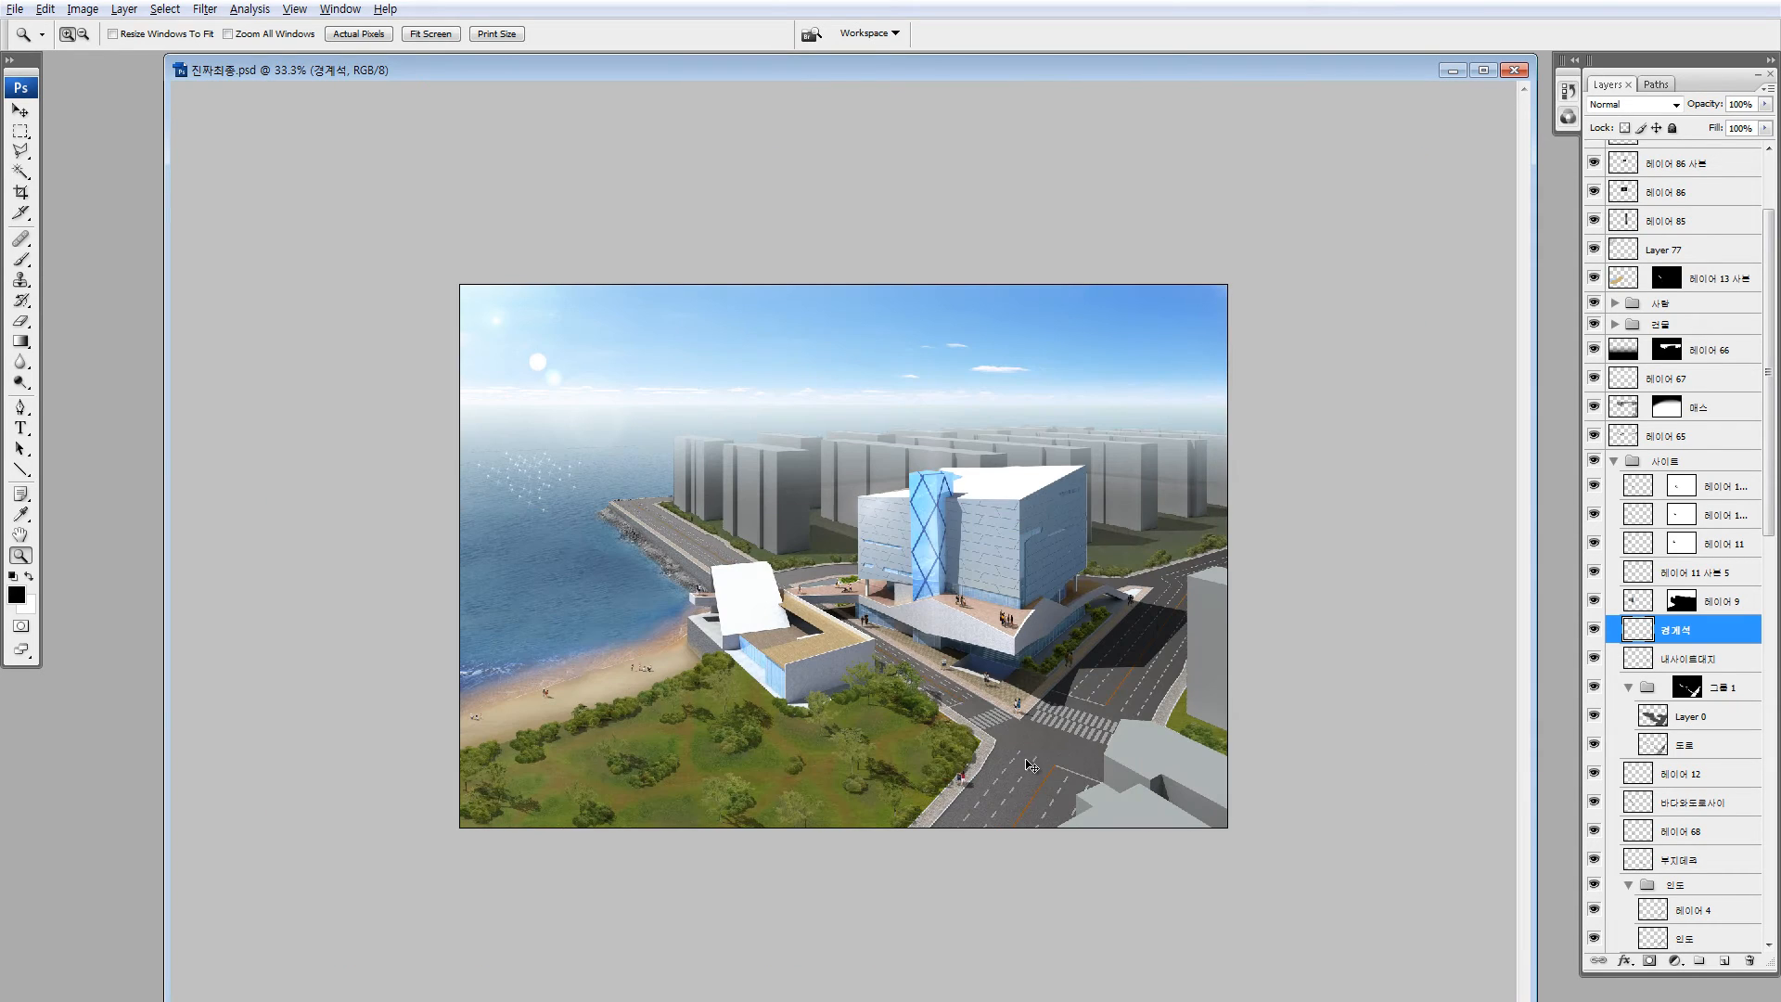
pyautogui.click(996, 757)
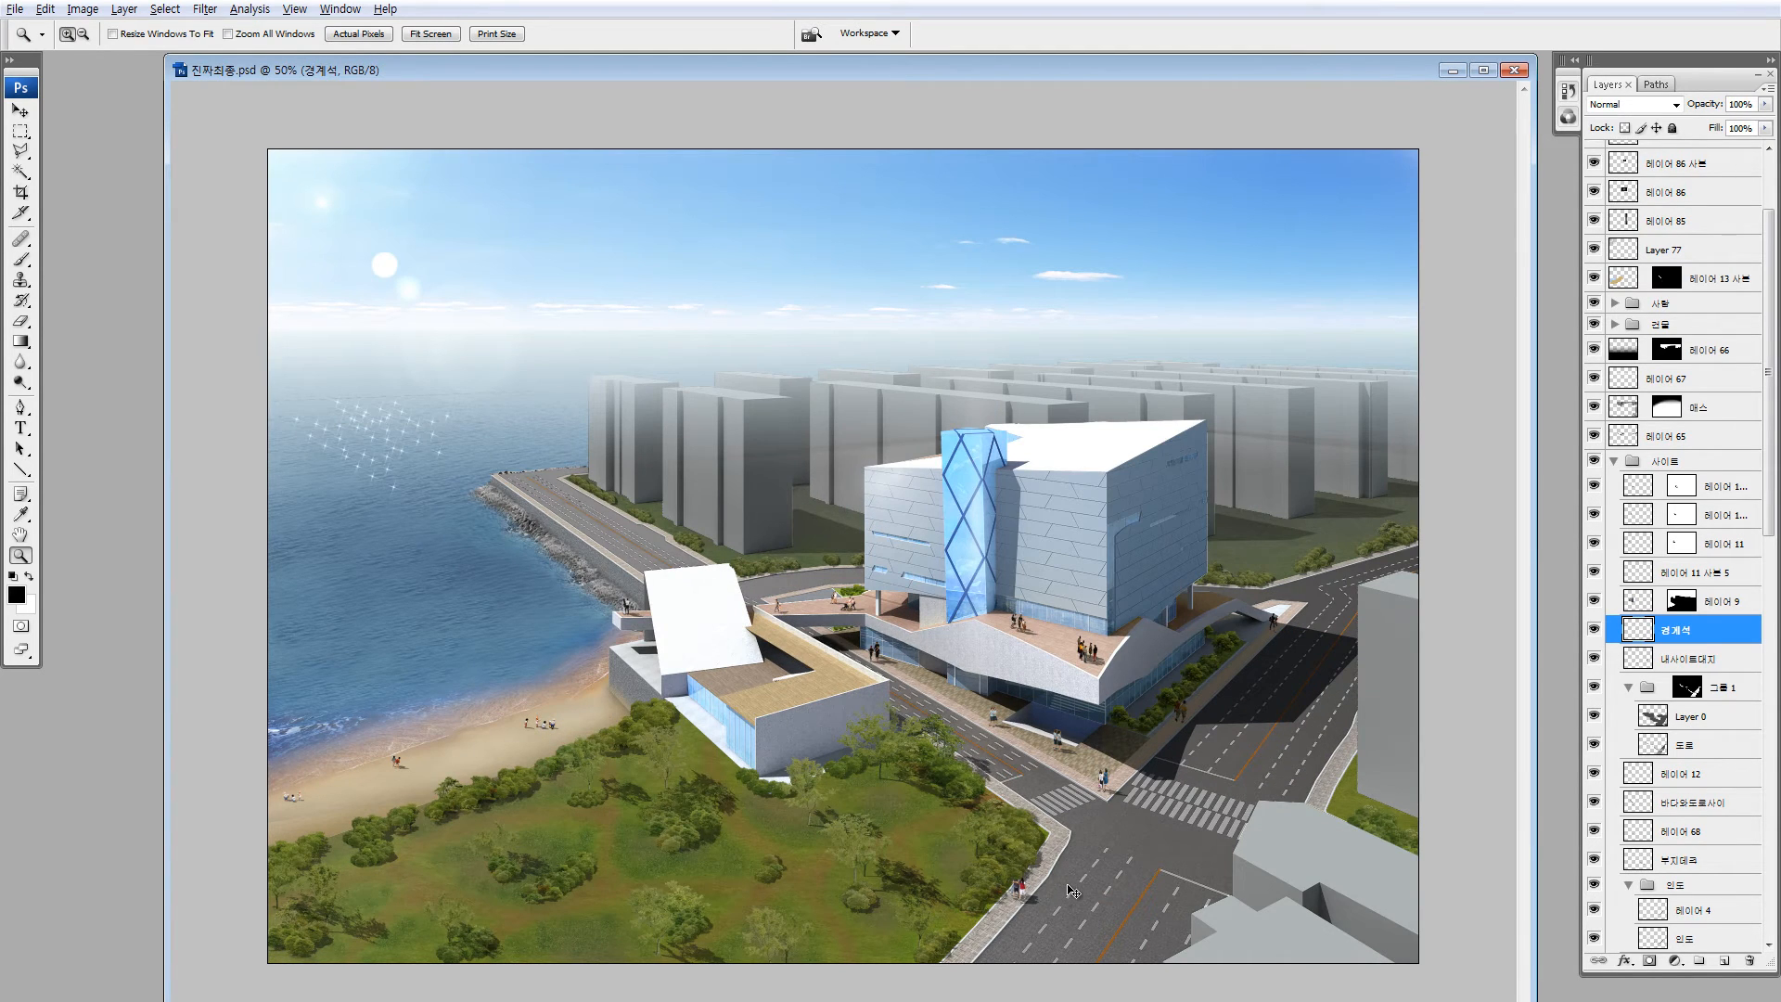
pyautogui.moveTo(1023, 801); pyautogui.dragTo(1091, 855)
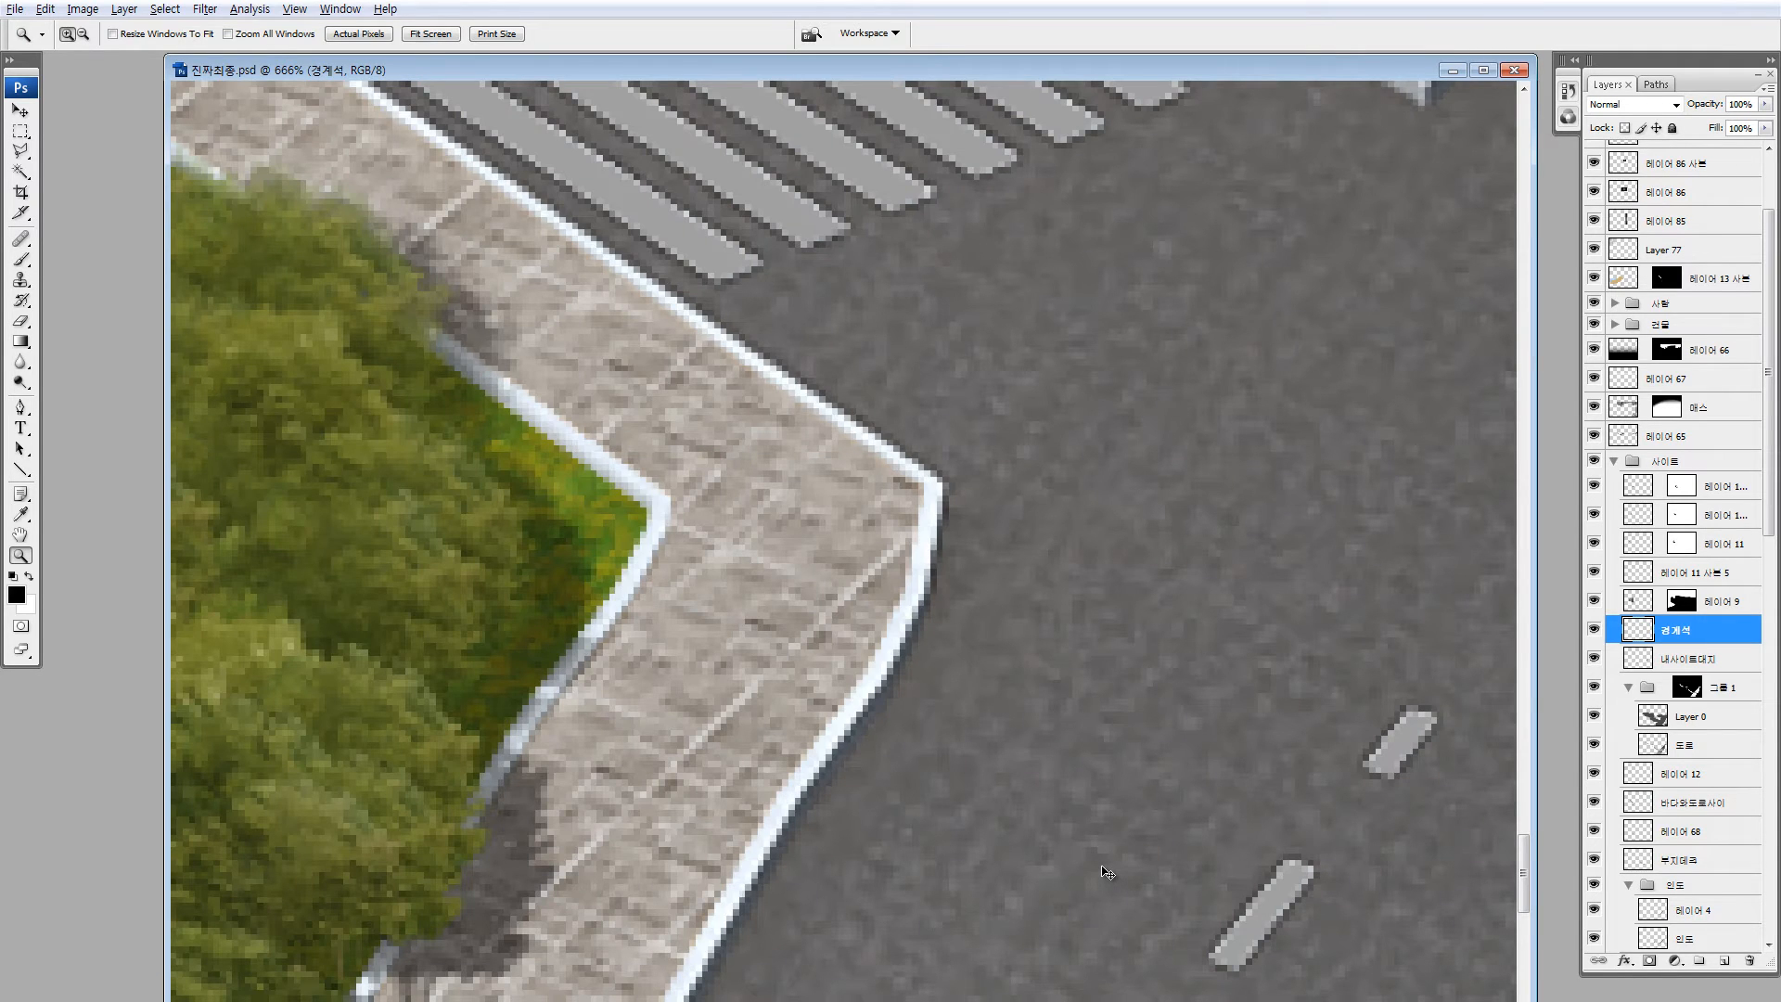
pyautogui.hotkey('ctrl', 'z')
pyautogui.hotkey('ctrl', '0')
pyautogui.hotkey('ctrl', '-')
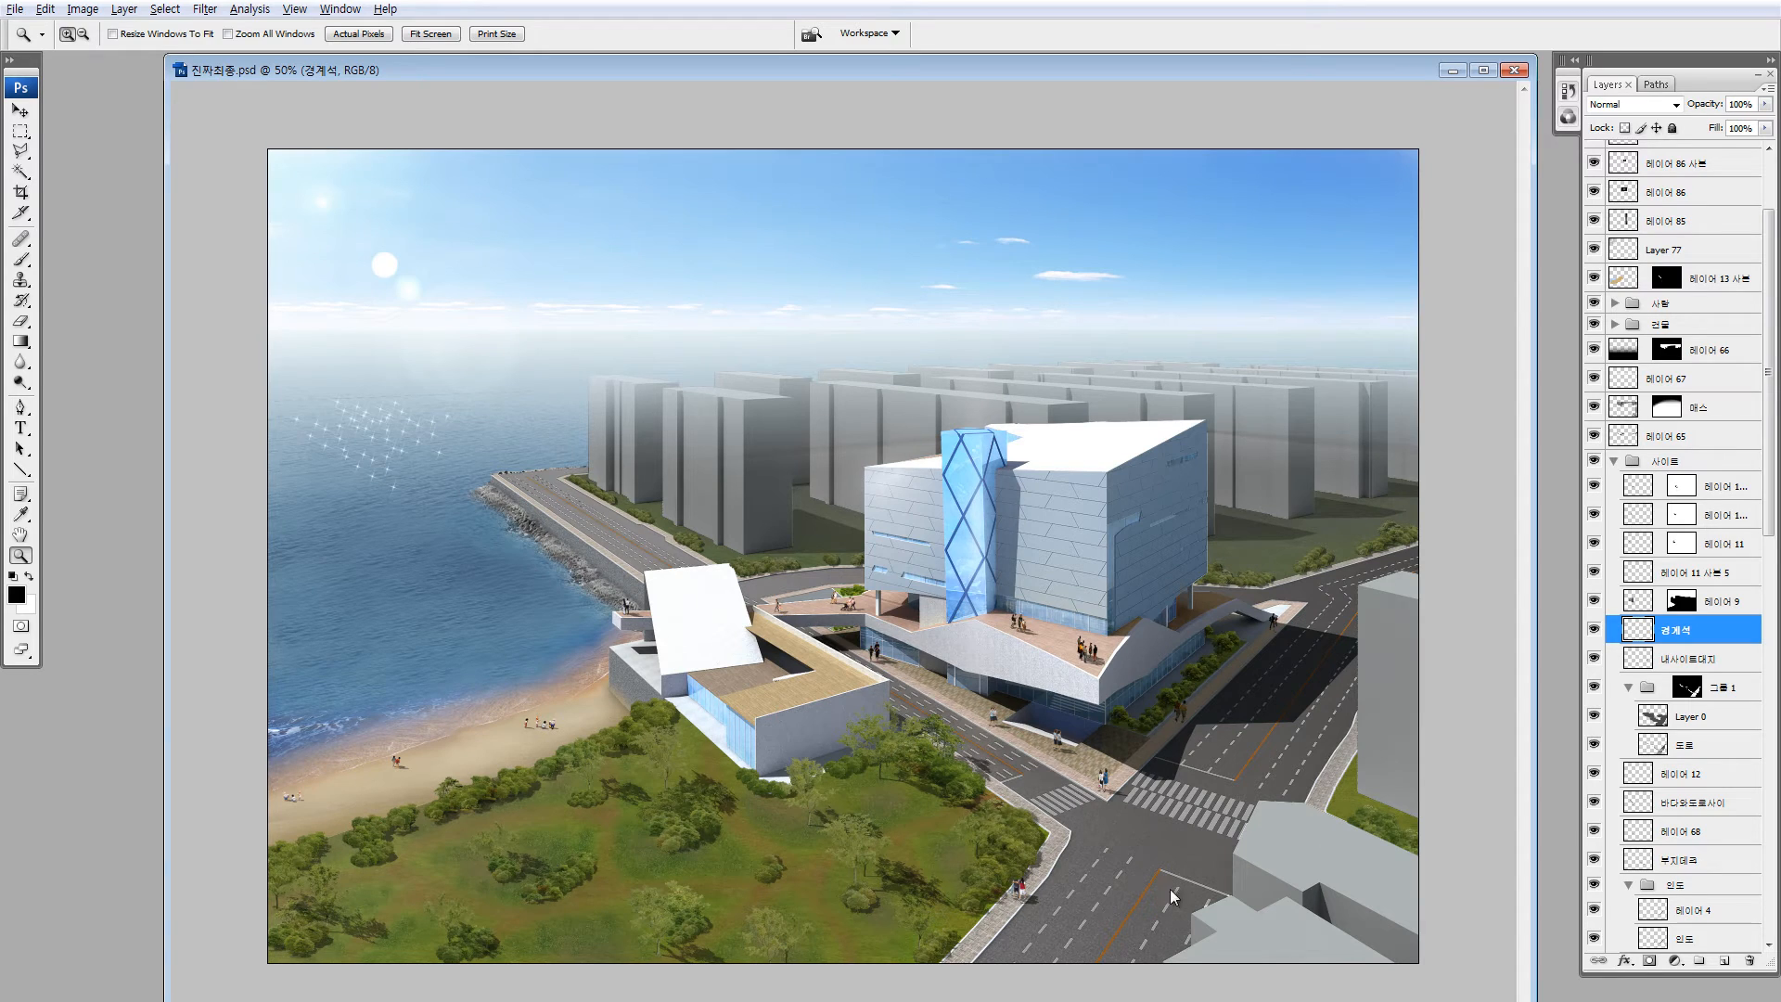
pyautogui.hotkey('ctrl', '/')
pyautogui.moveTo(1345, 358); pyautogui.dragTo(1410, 357)
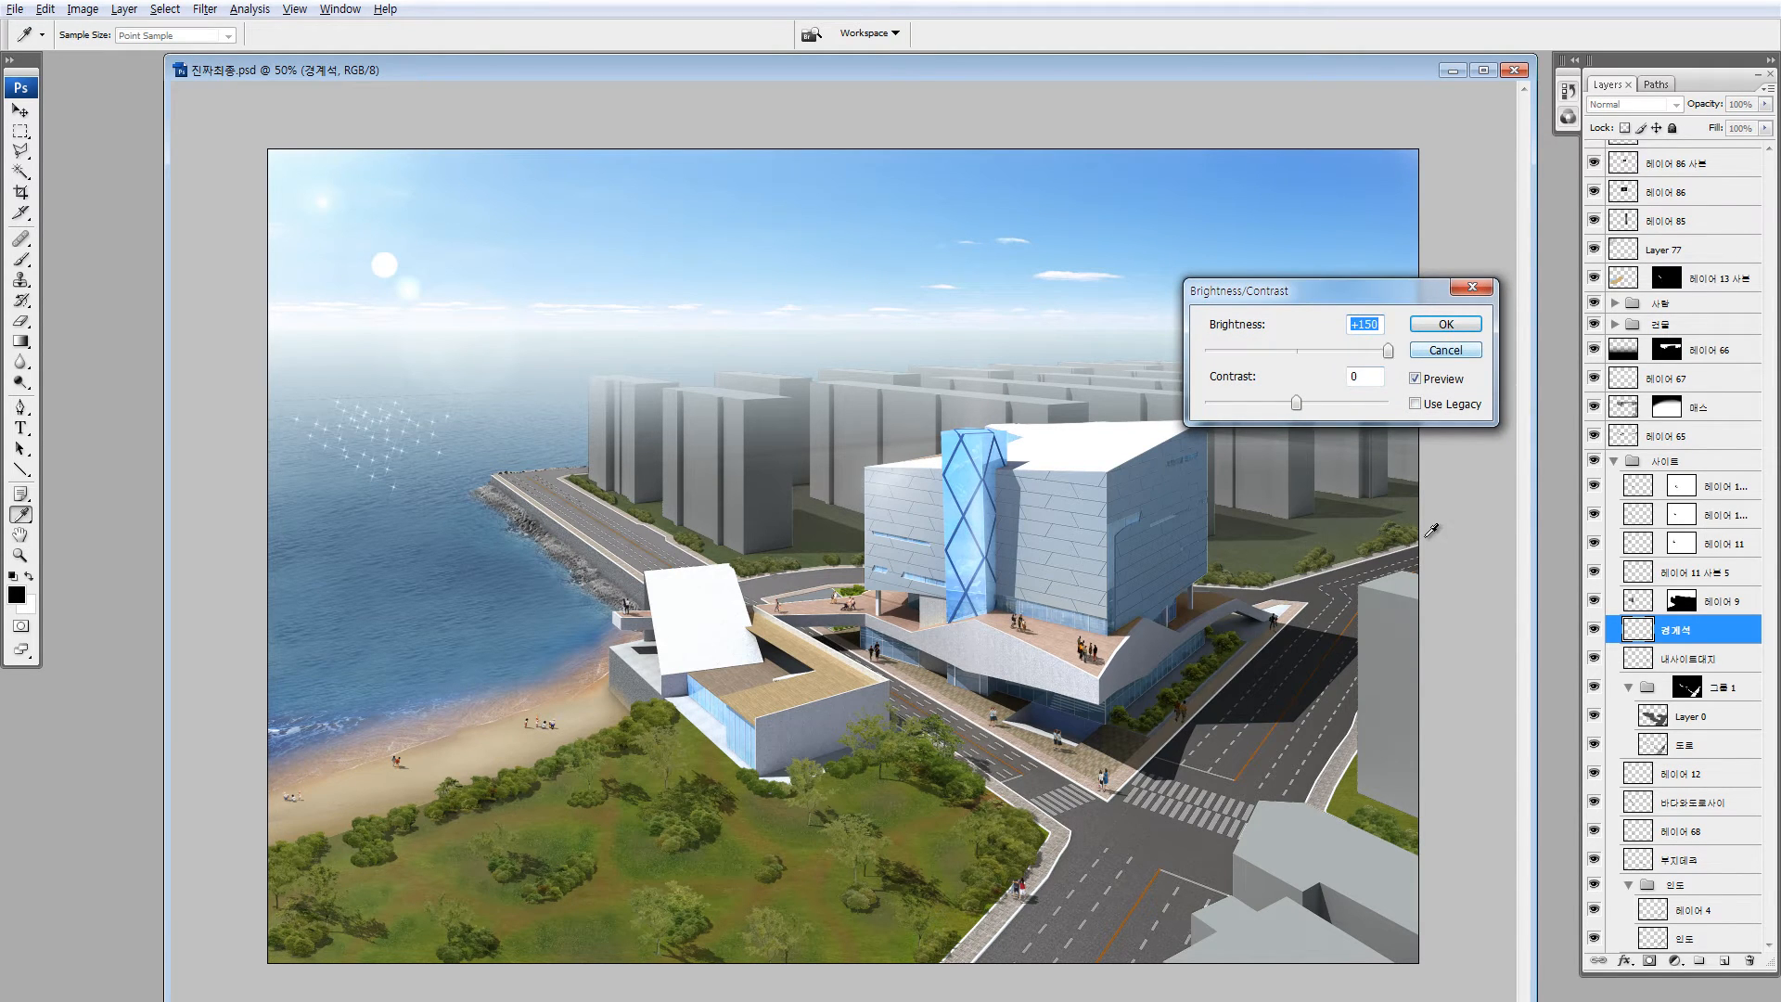
pyautogui.press('Escape')
pyautogui.press('z')
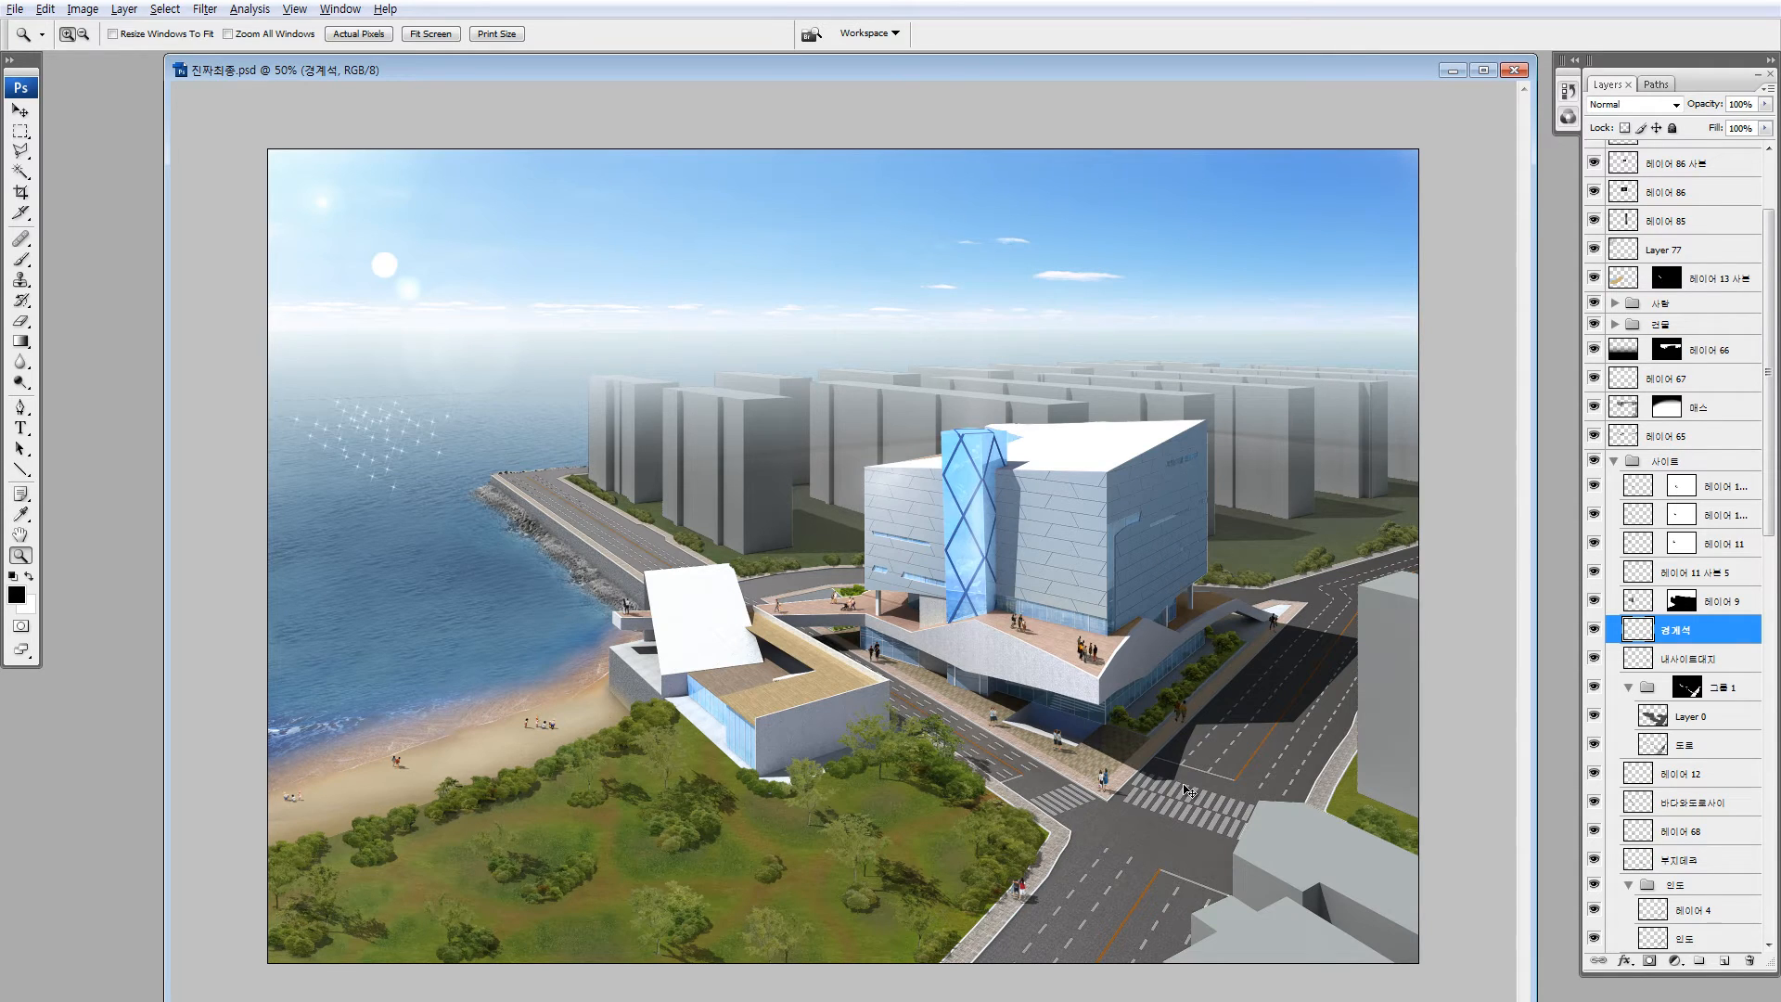
# Select the background lawn layer 레이어 15 사본, checking it and the neighbouring shadow layer 레이어 26 in isolation
pyautogui.keyDown('alt'); pyautogui.click(1186, 788); pyautogui.keyUp('alt')
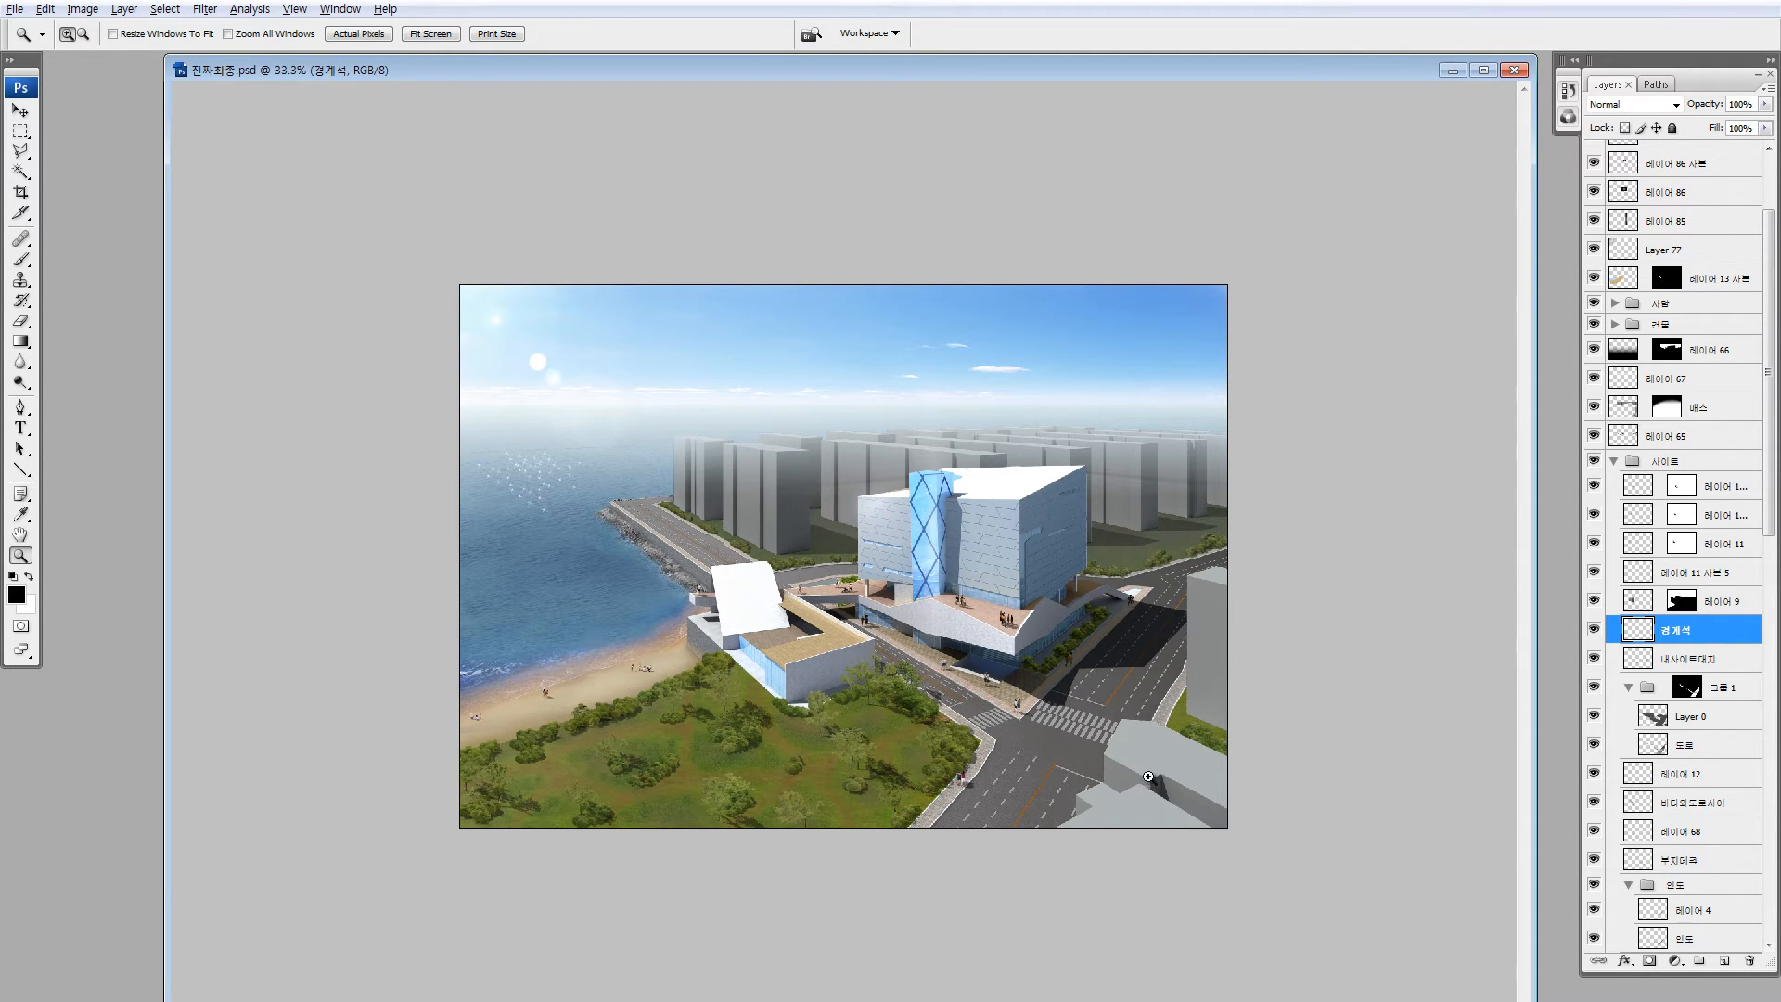
pyautogui.press('v')
pyautogui.keyDown('ctrl'); pyautogui.click(1134, 558); pyautogui.keyUp('ctrl')
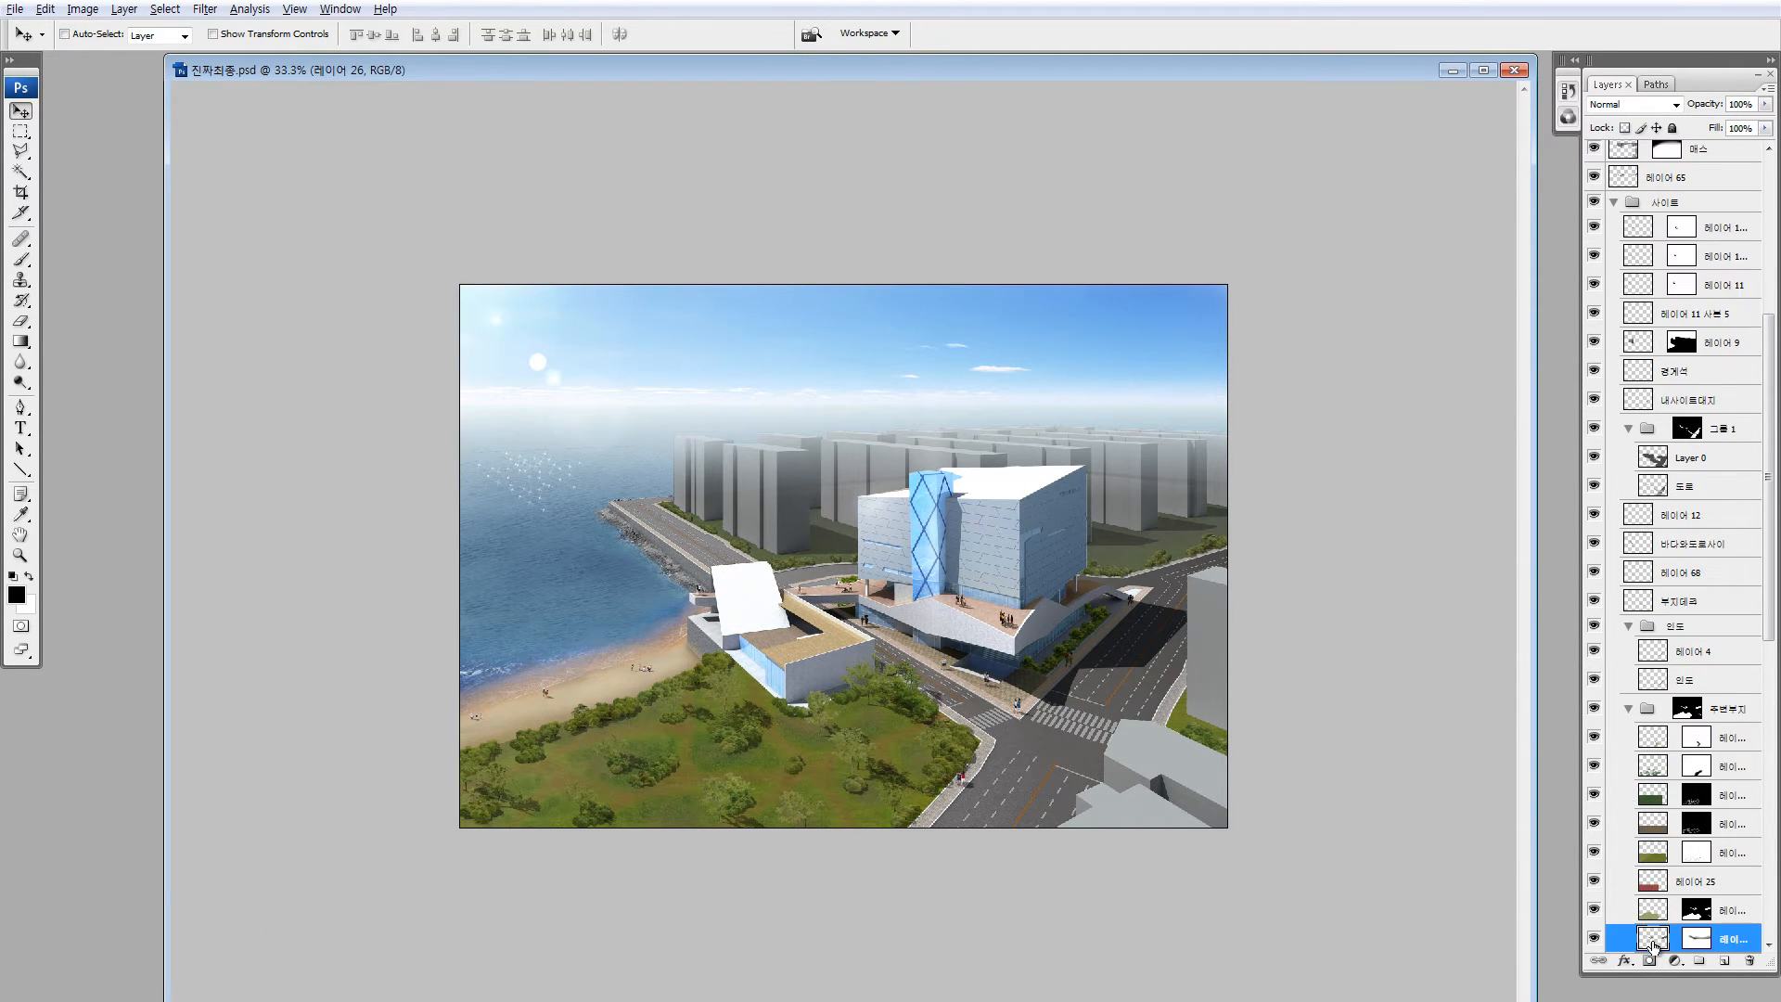
pyautogui.keyDown('alt'); pyautogui.click(1593, 939); pyautogui.keyUp('alt')
pyautogui.keyDown('alt'); pyautogui.click(1594, 939); pyautogui.keyUp('alt')
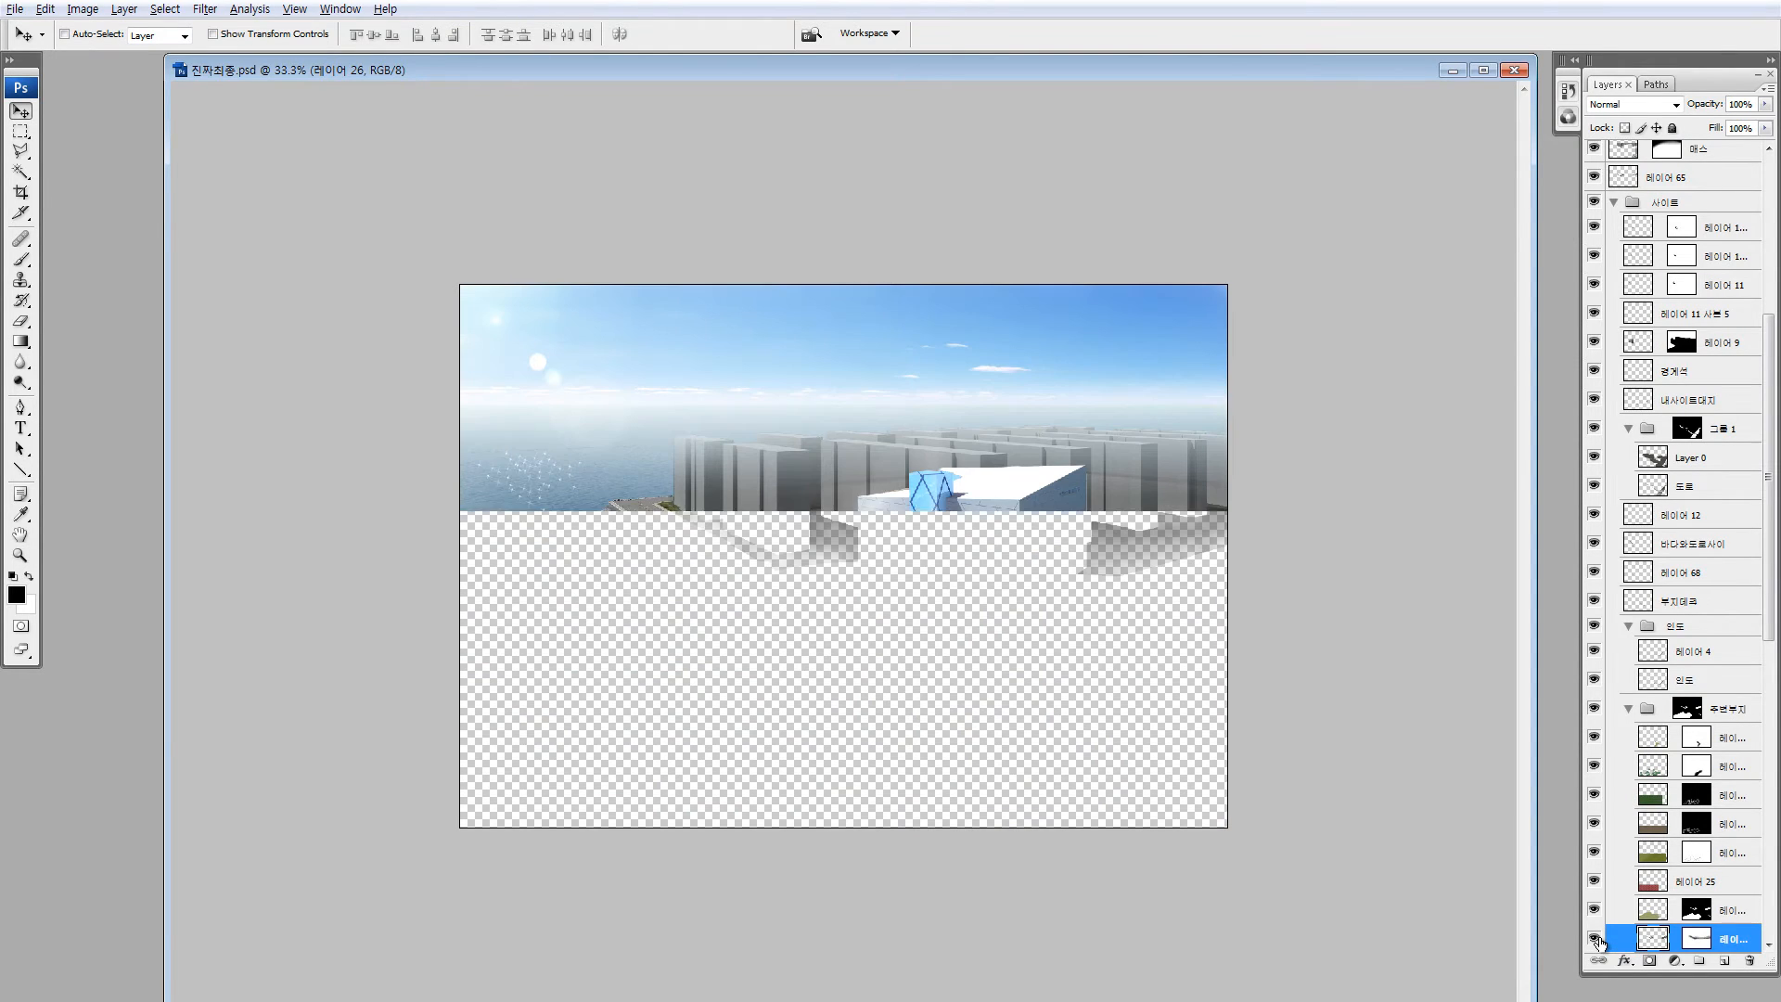
pyautogui.scroll(-3, 1638, 884)
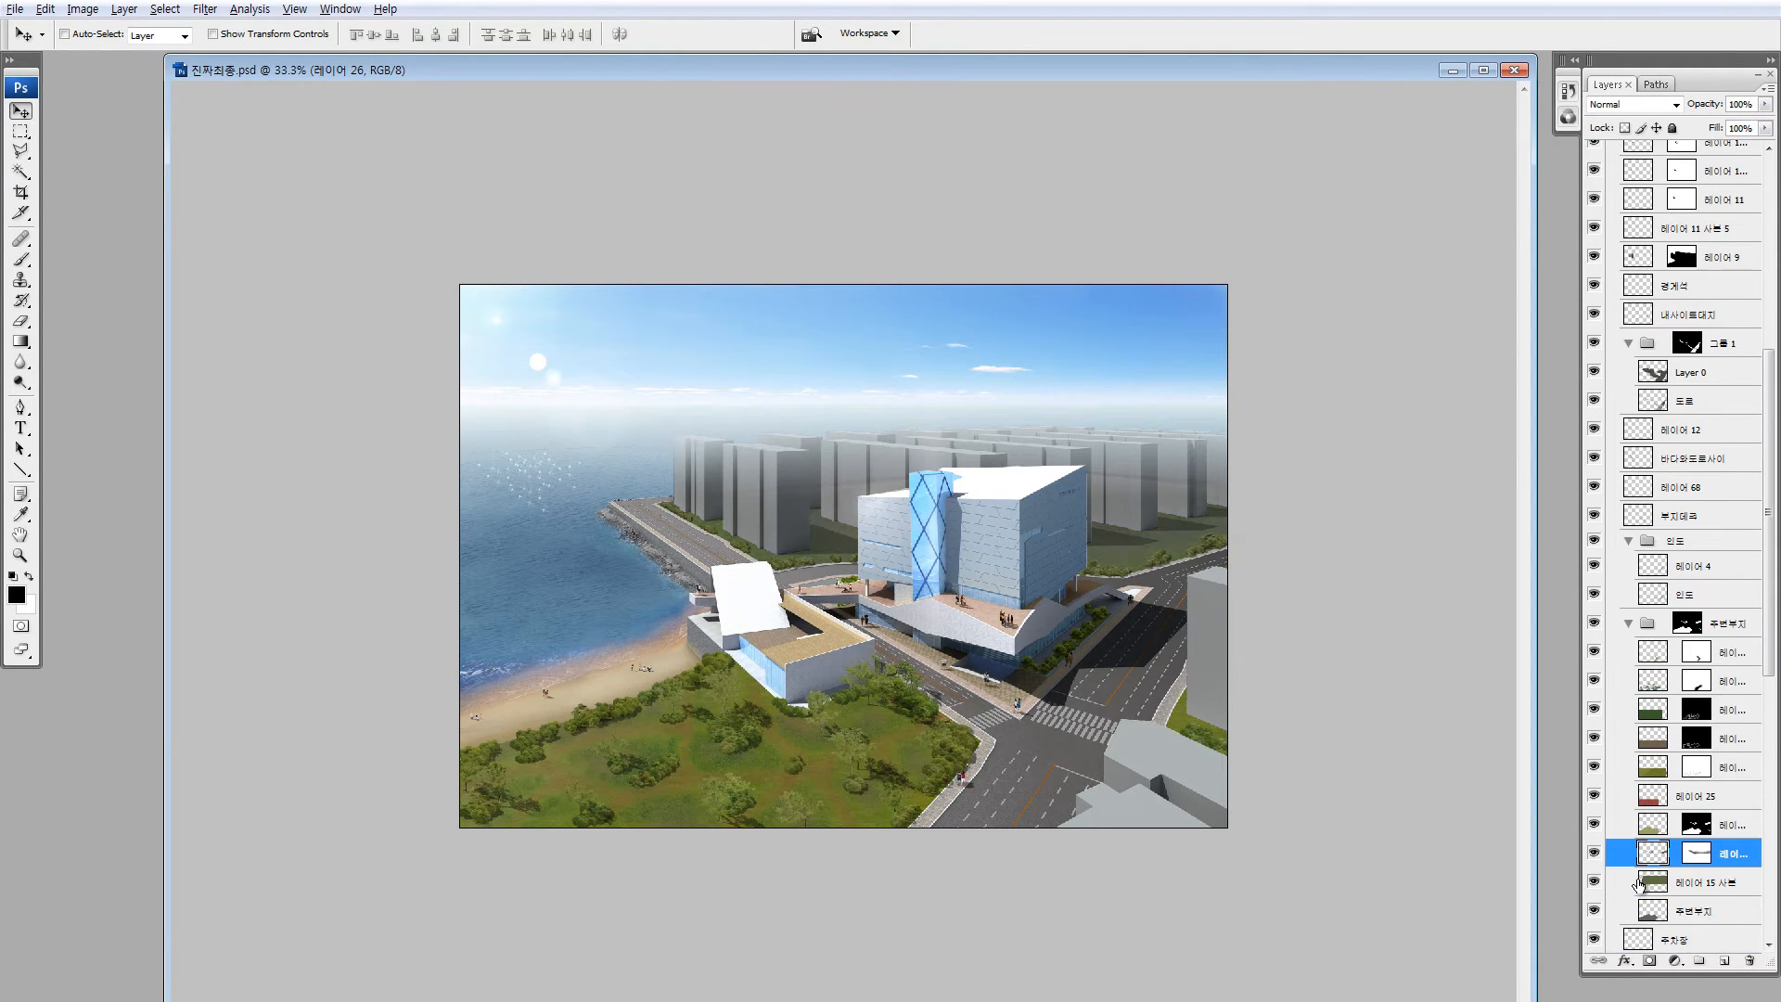
pyautogui.click(1645, 886)
pyautogui.keyDown('alt'); pyautogui.click(1593, 881); pyautogui.keyUp('alt')
pyautogui.keyDown('alt'); pyautogui.click(1593, 882); pyautogui.keyUp('alt')
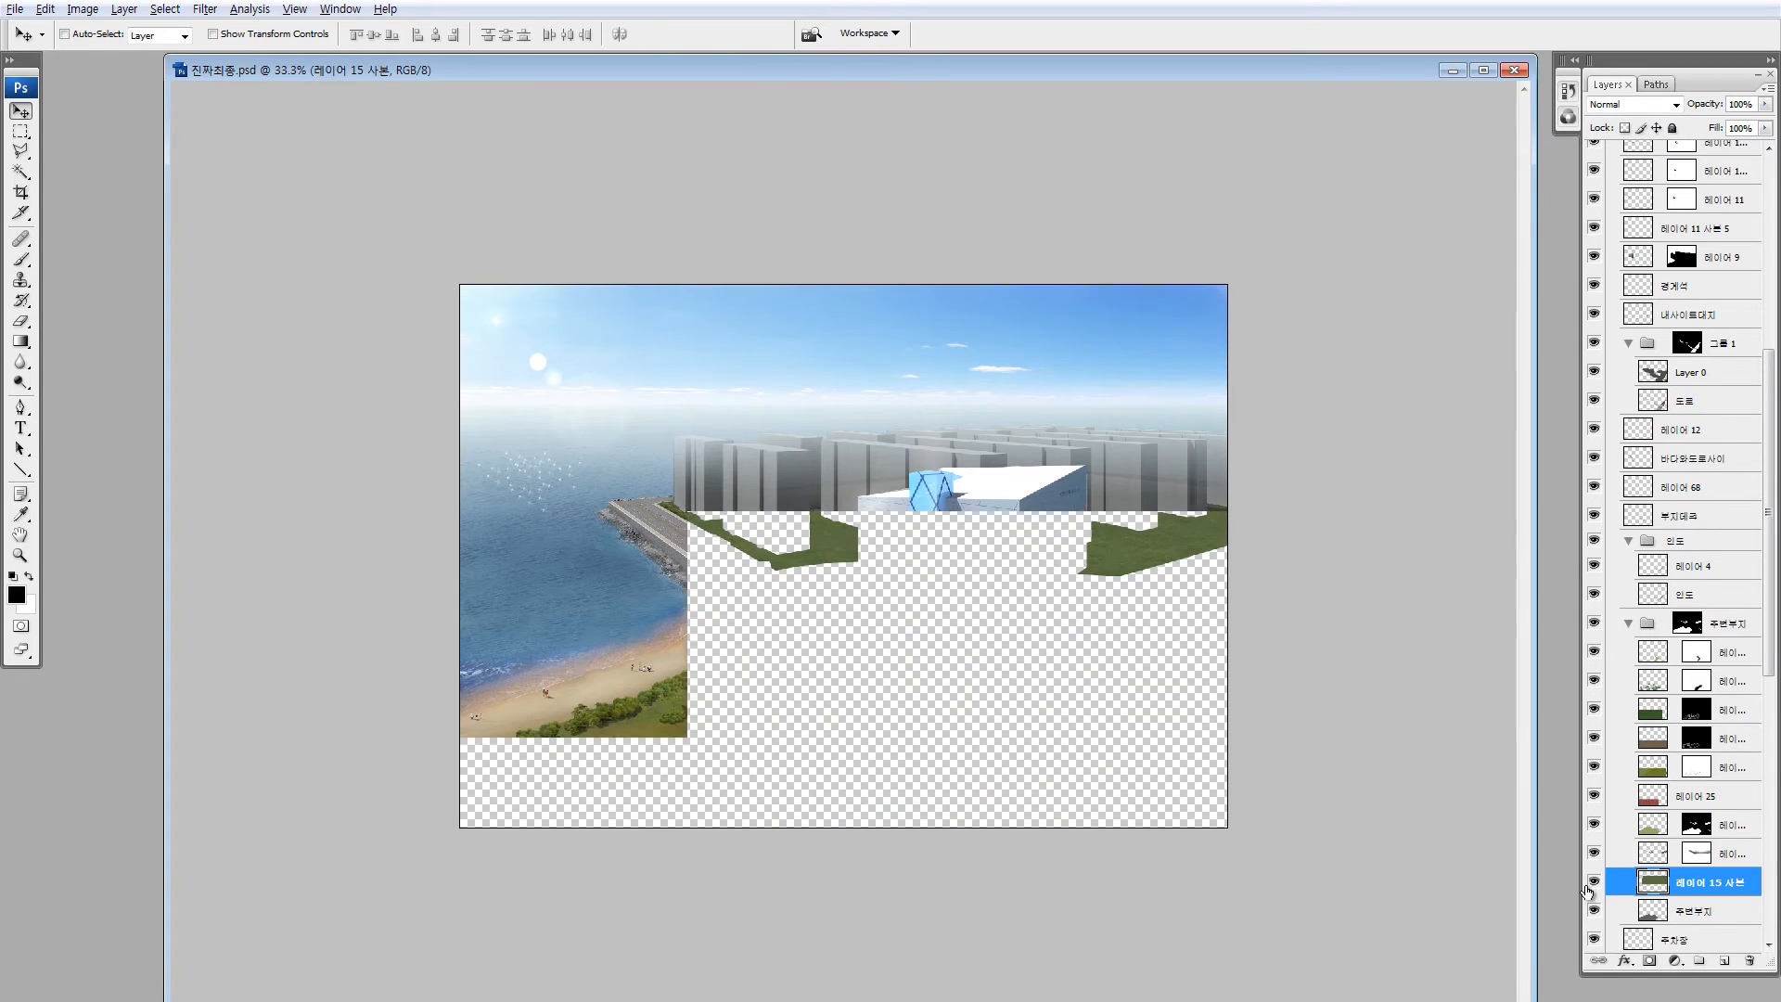
# Make a soft selection of the image's left half with a nearly horizontal Quick Mask gradient fading out at the main building
pyautogui.press('q')
pyautogui.press('g')
pyautogui.moveTo(776, 538); pyautogui.dragTo(951, 545)
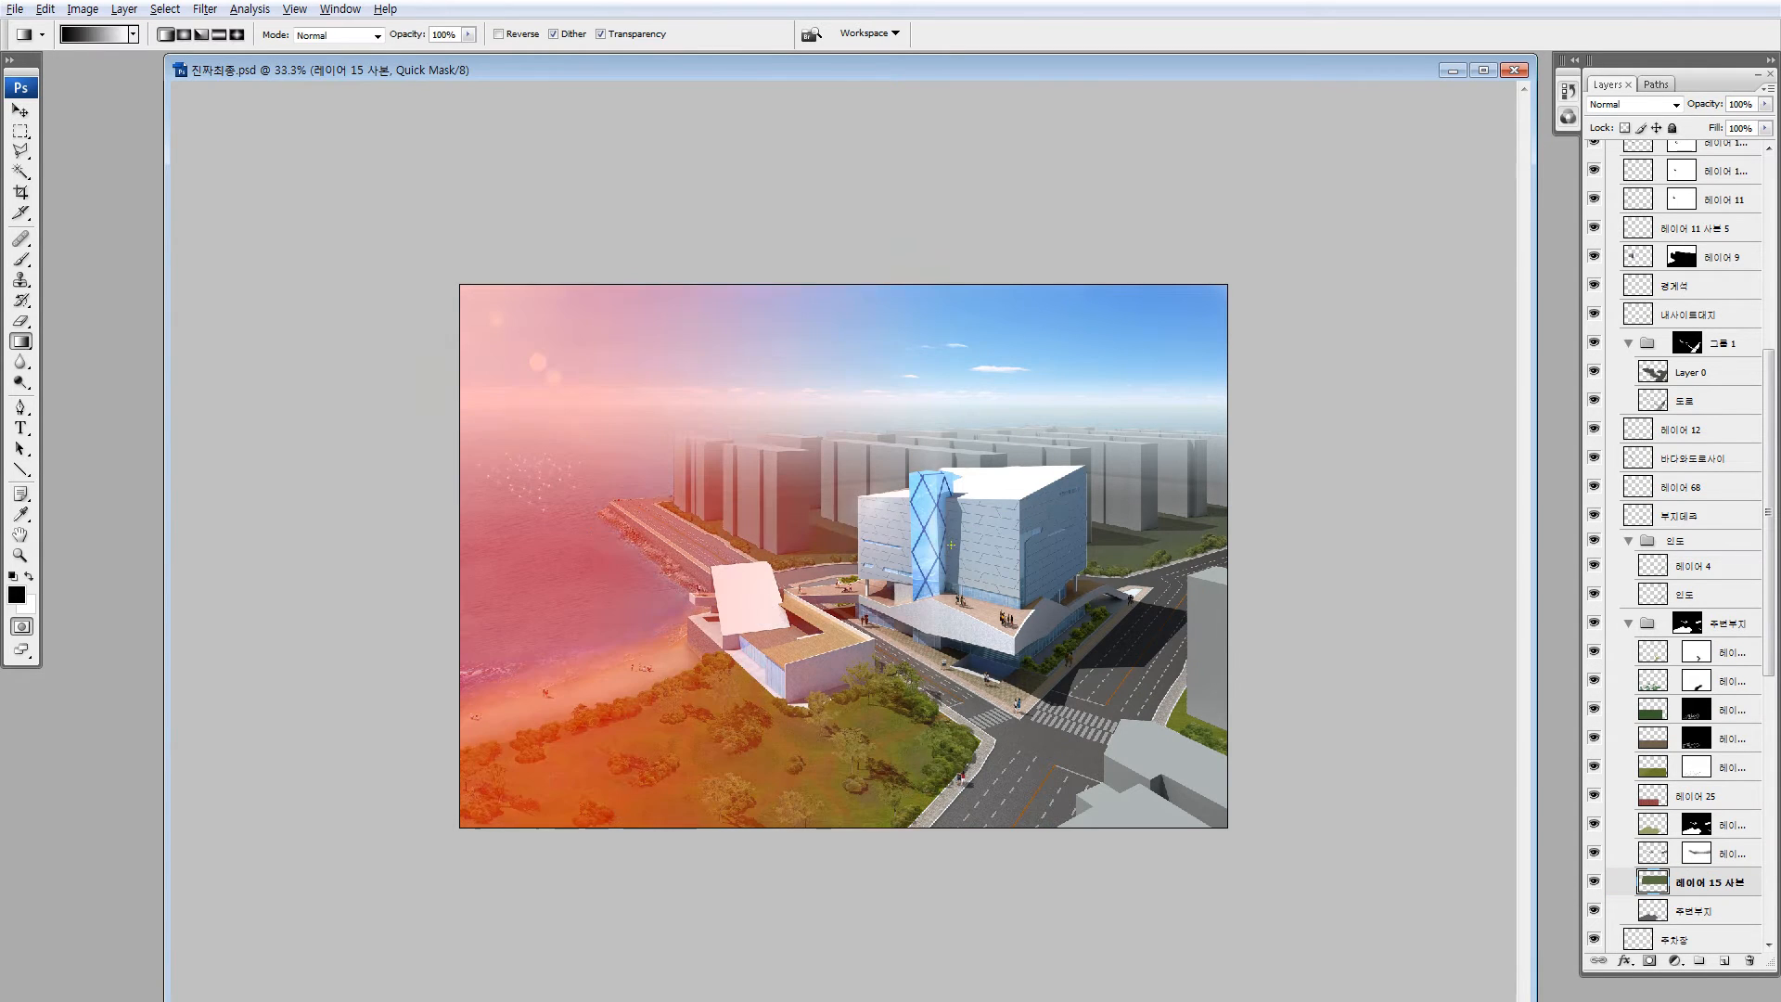
pyautogui.press('q')
# Brighten the selected left part of the 레이어 15 사본 lawn with Brightness/Contrast
pyautogui.hotkey('alt', 'i')
pyautogui.press('a')
pyautogui.press('c')
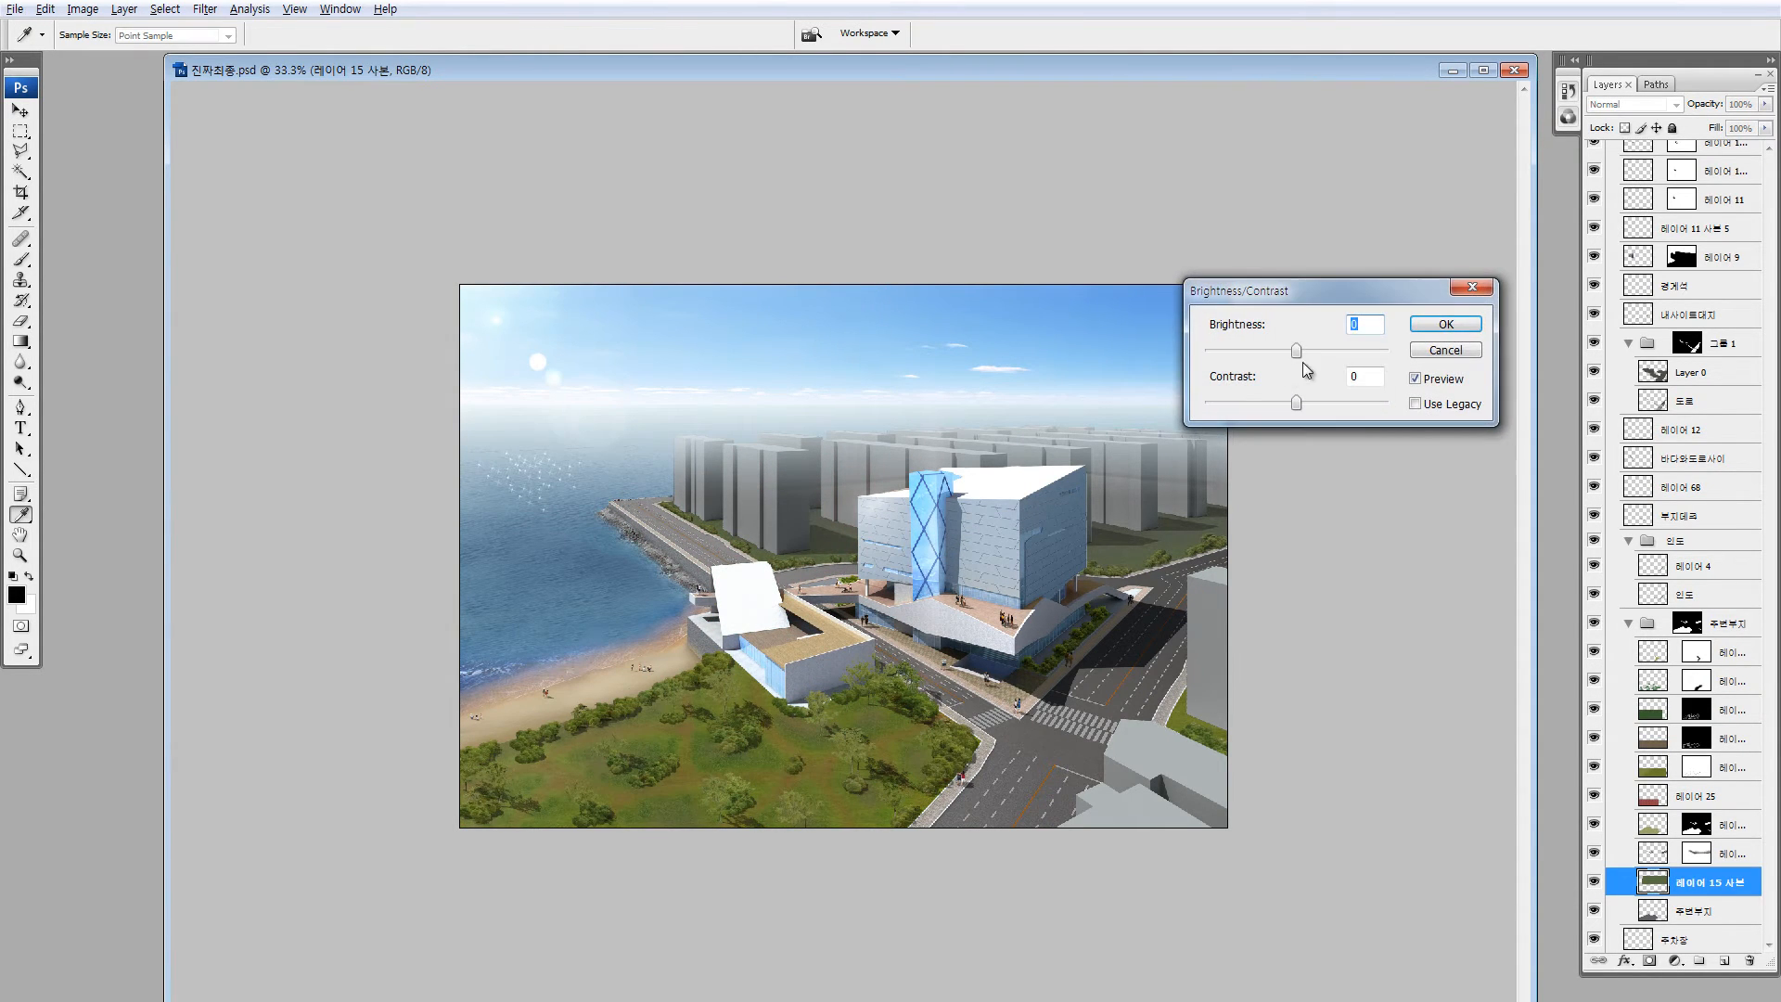
pyautogui.click(1326, 351)
pyautogui.click(1444, 351)
# Soft-select the right side of the 레이어 15 사본 lawn with a Quick Mask gradient and darken it by lowering Hue/Saturation Lightness
pyautogui.press('q')
pyautogui.moveTo(1247, 491); pyautogui.dragTo(956, 492)
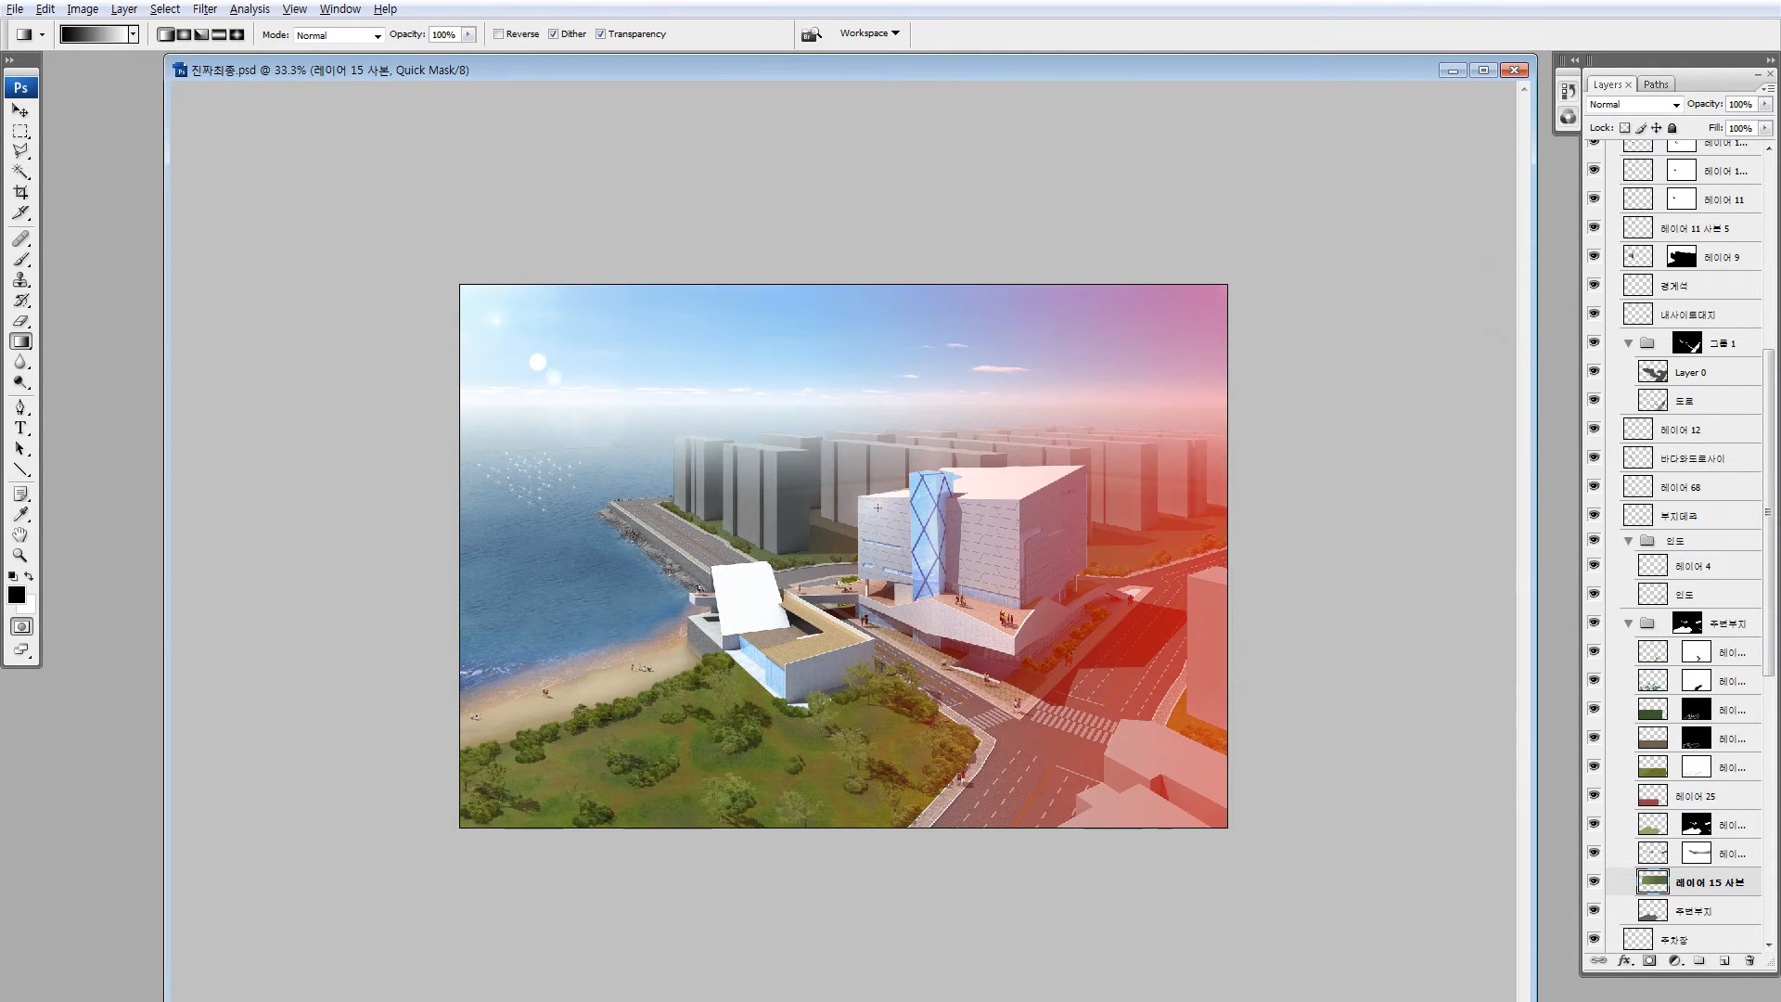
pyautogui.press('q')
pyautogui.hotkey('ctrl', 'u')
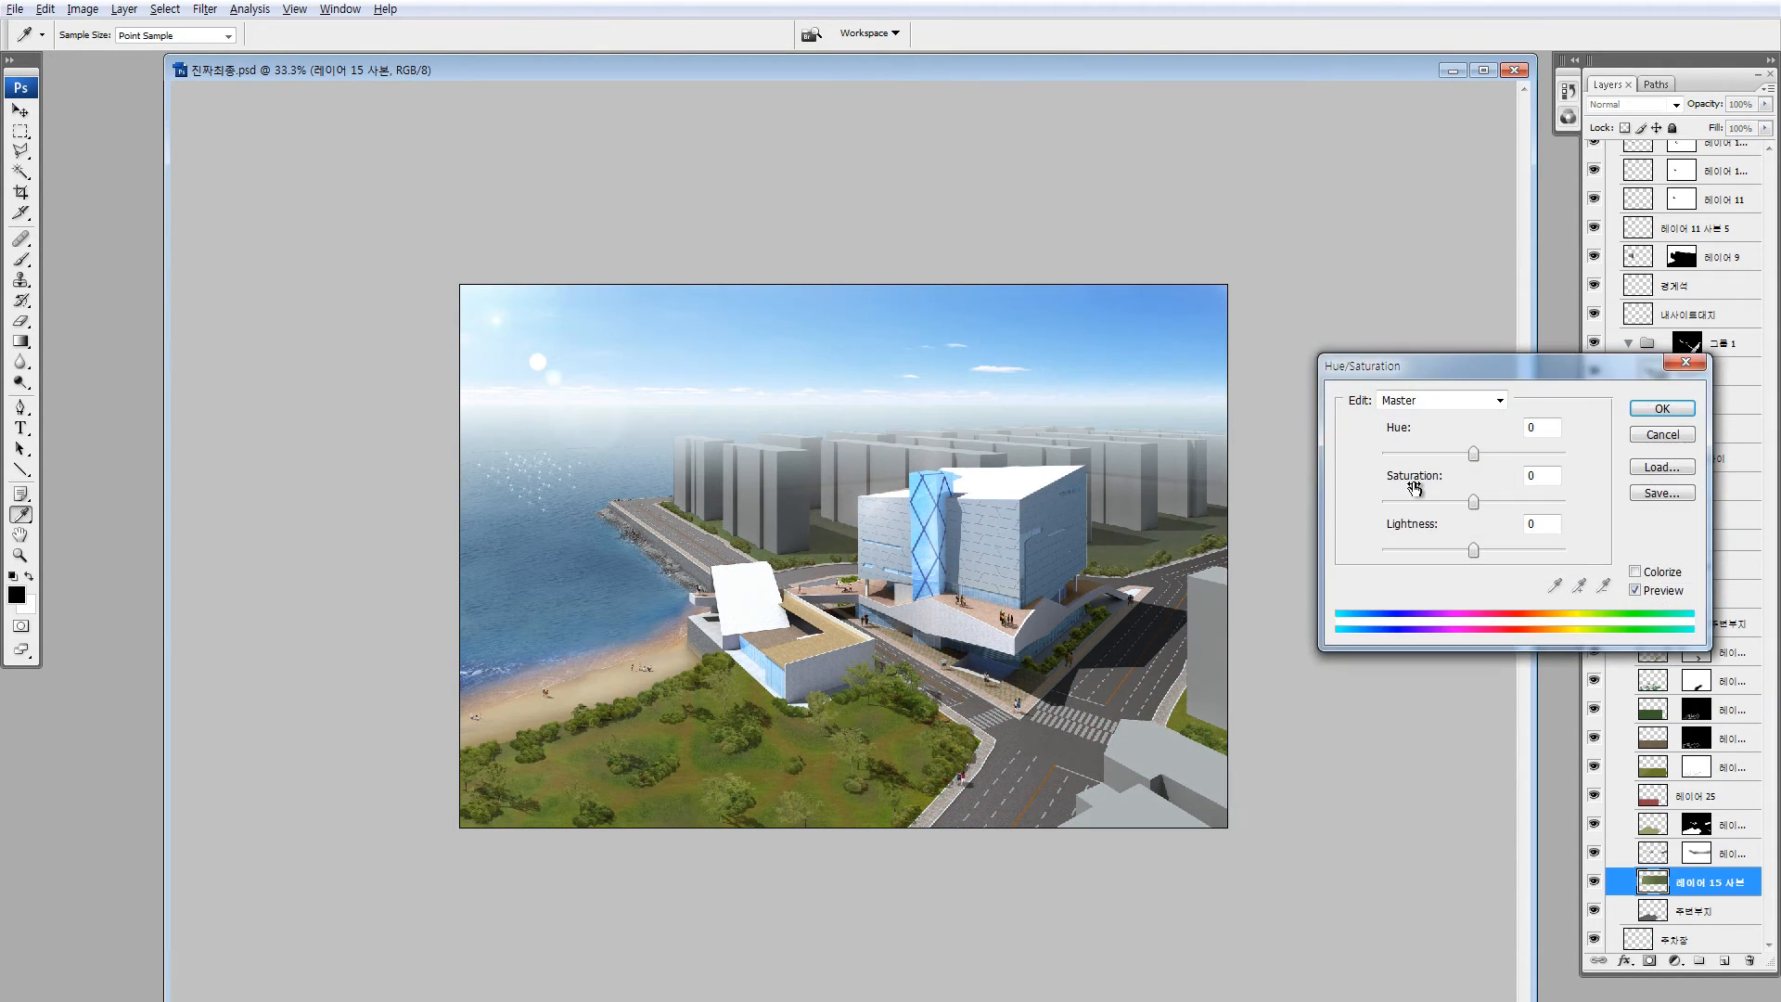
pyautogui.moveTo(1470, 552); pyautogui.dragTo(1447, 554)
pyautogui.click(1652, 414)
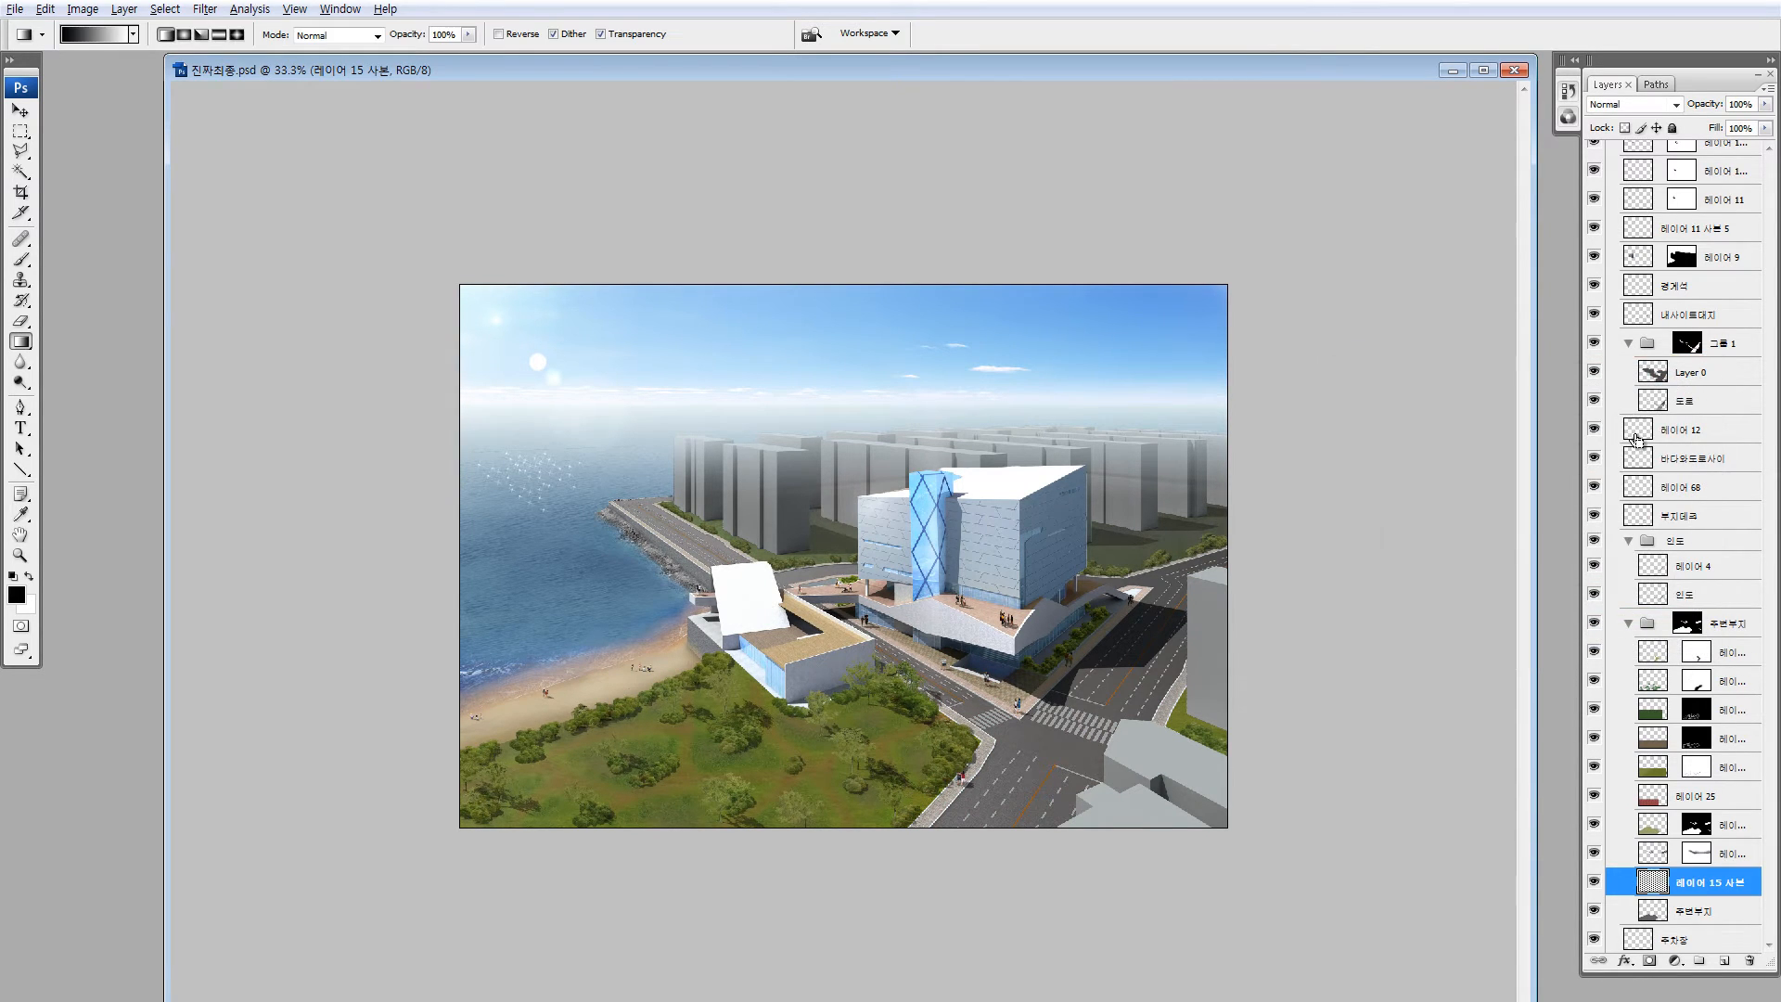
# Raise the brightness of the 레이어 15 사본 lawn slightly with Brightness/Contrast
pyautogui.hotkey('alt', 'i')
pyautogui.press('a')
pyautogui.press('c')
pyautogui.moveTo(1299, 351); pyautogui.dragTo(1308, 354)
pyautogui.click(1443, 327)
# Examine the toned lawn around the background buildings, both close up and within the full image
pyautogui.press('v')
pyautogui.hotkey('ctrl', '-')
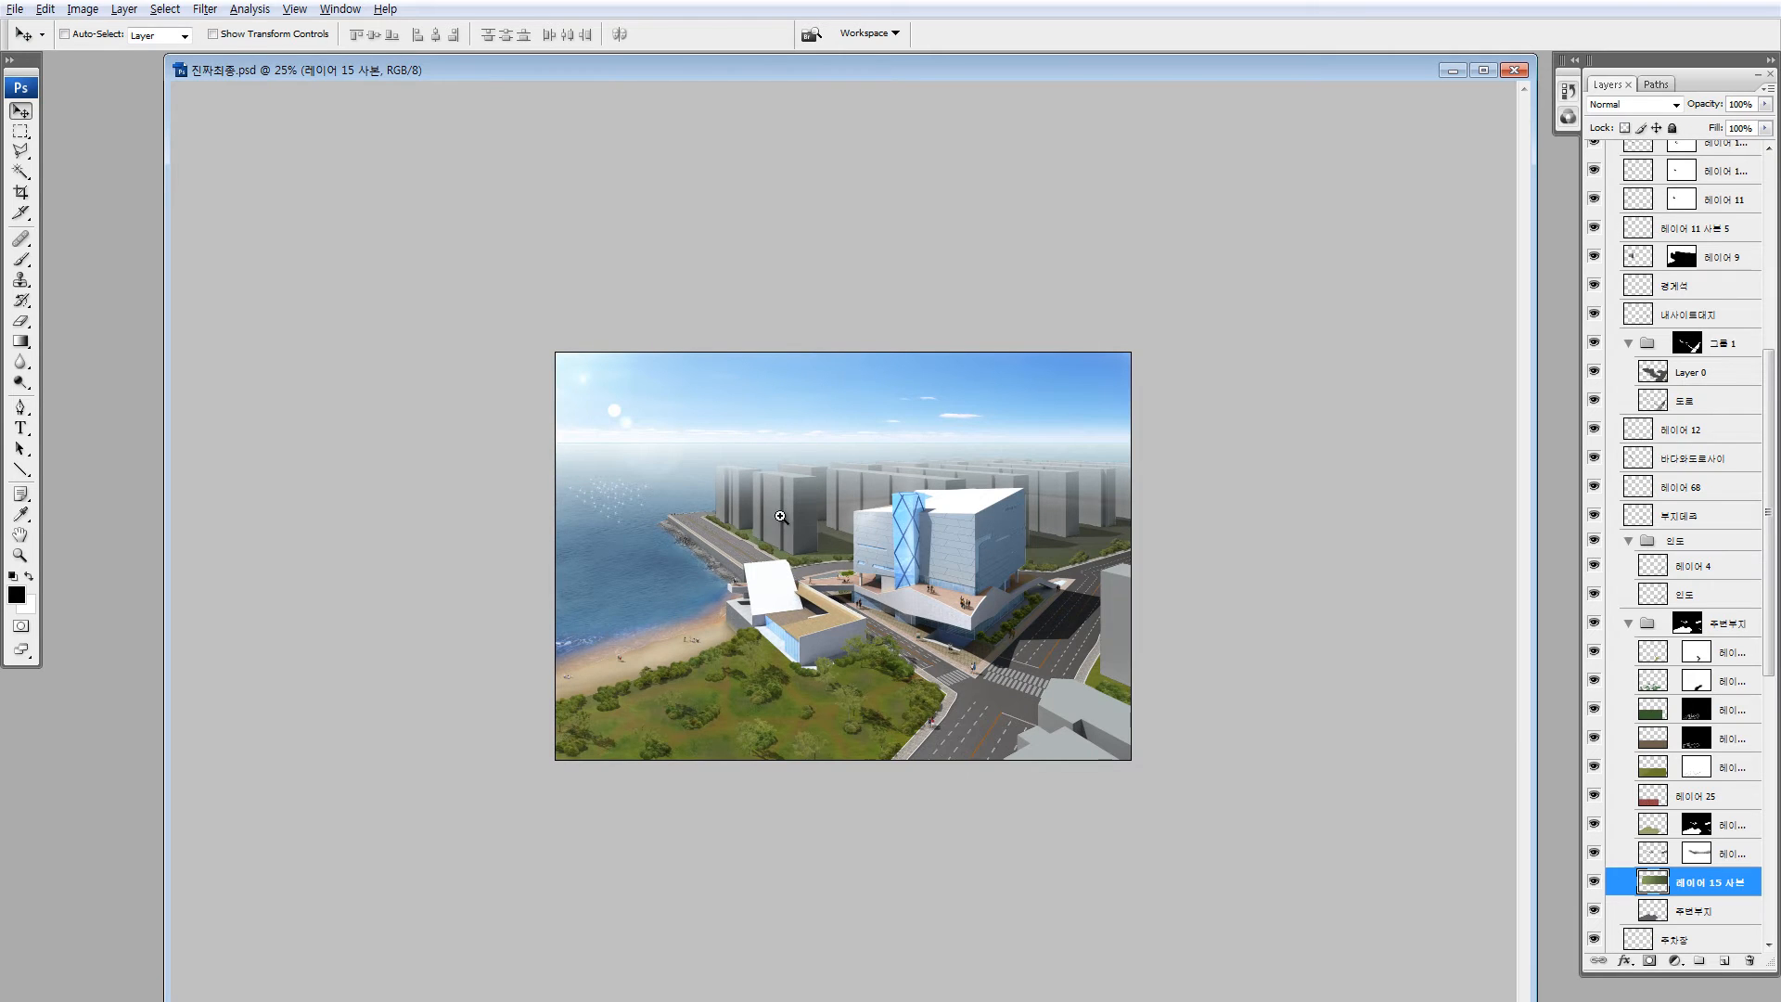
pyautogui.press('z')
pyautogui.moveTo(637, 431); pyautogui.dragTo(940, 745)
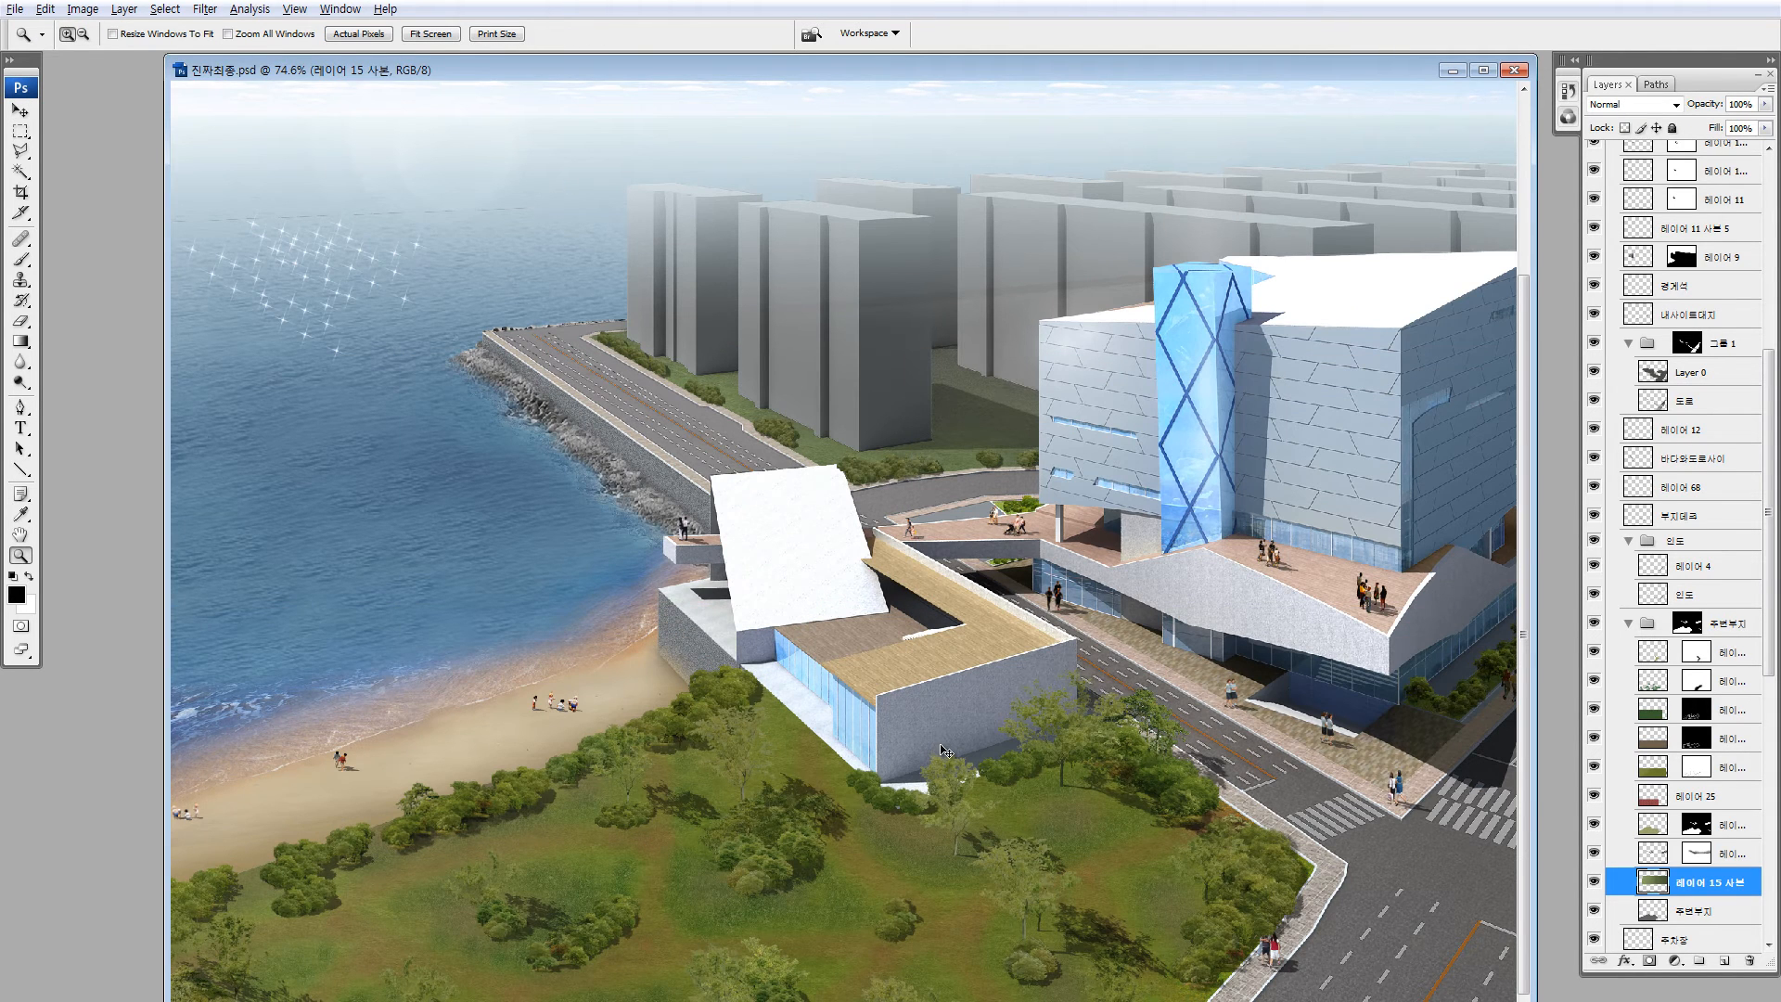
pyautogui.hotkey('ctrl', '-')
pyautogui.hotkey('ctrl', '-')
pyautogui.hotkey('ctrl', '-')
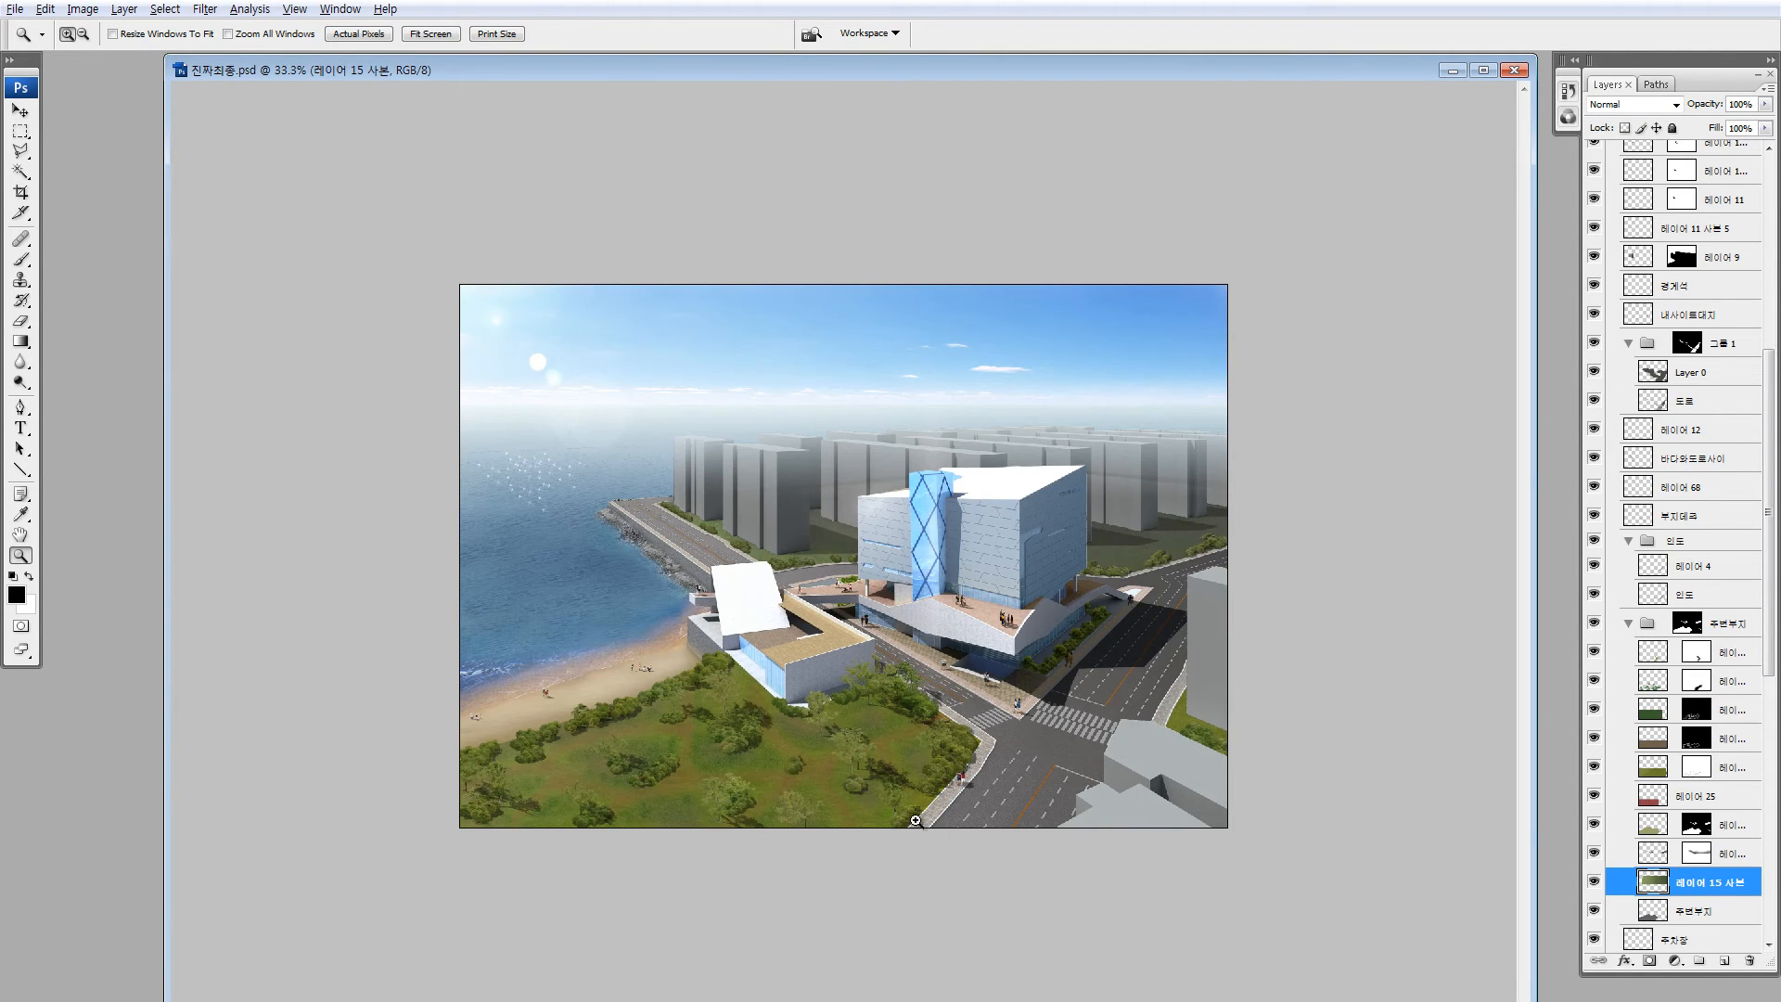
# Collapse the 주변부지, 인도 and 그룹 1 layer groups
pyautogui.click(1628, 623)
pyautogui.click(1629, 540)
pyautogui.click(1630, 343)
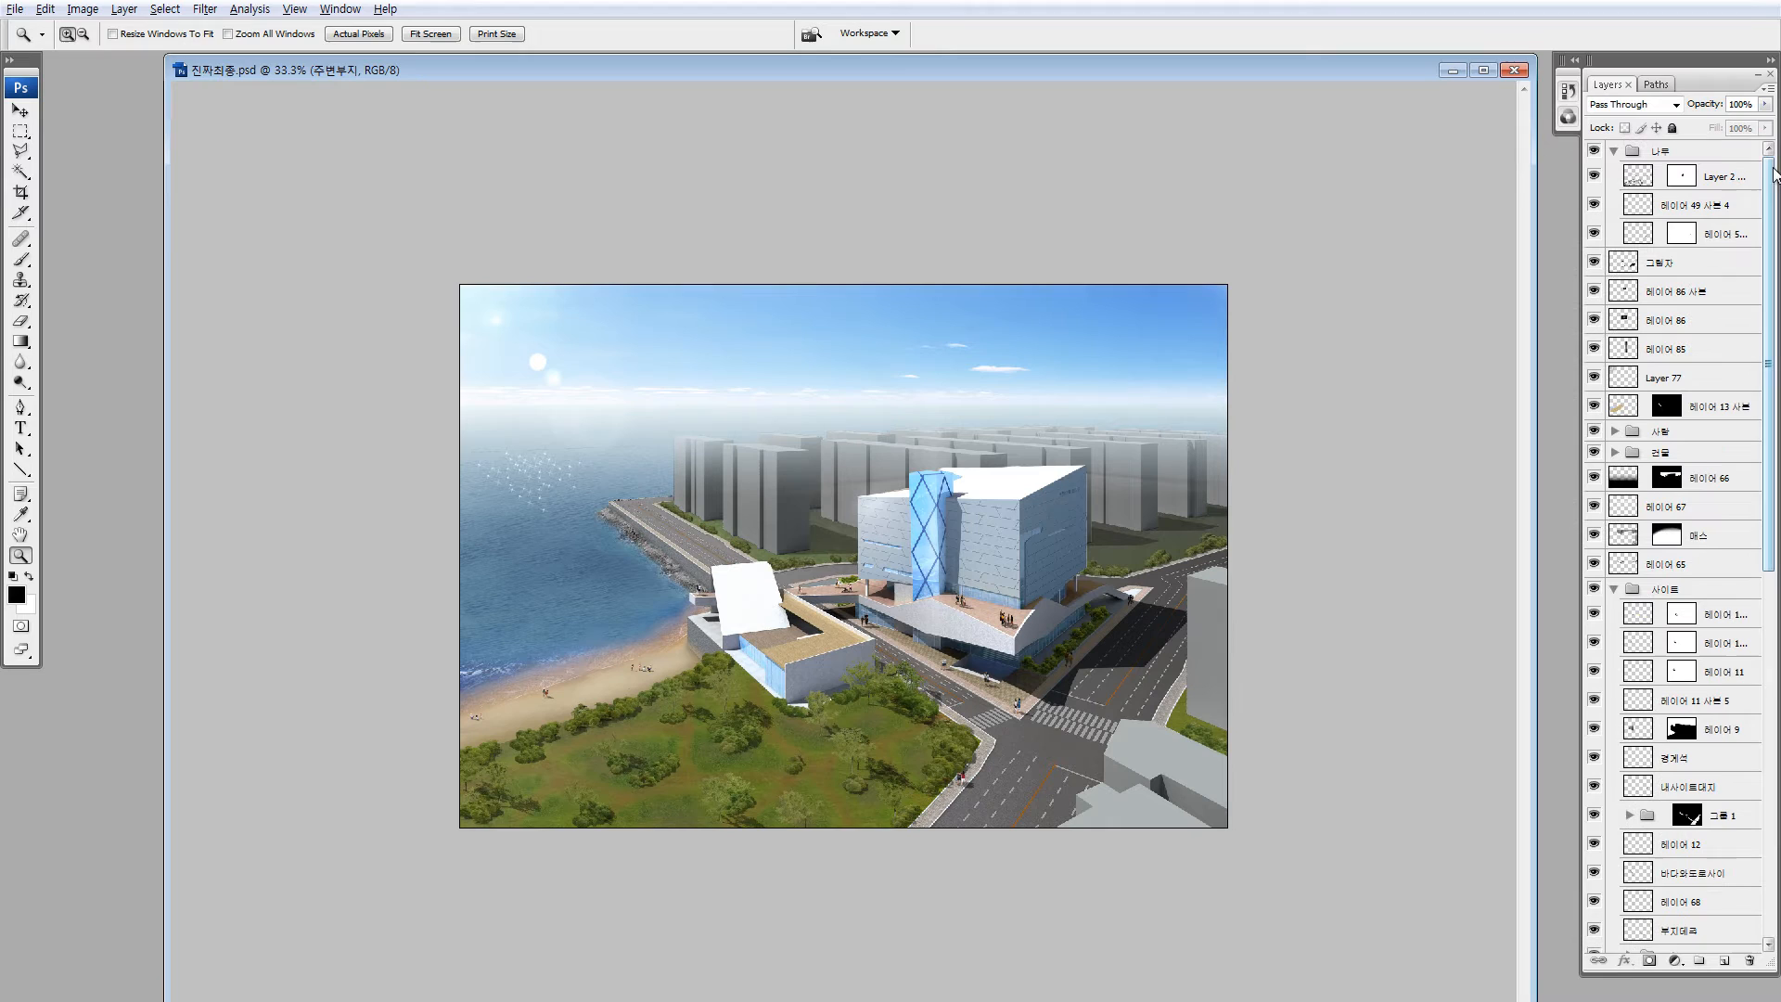
# Collapse the 나무 layer group and toggle the visibility of all other layers off and back on
pyautogui.click(1615, 150)
pyautogui.rightClick(1592, 154)
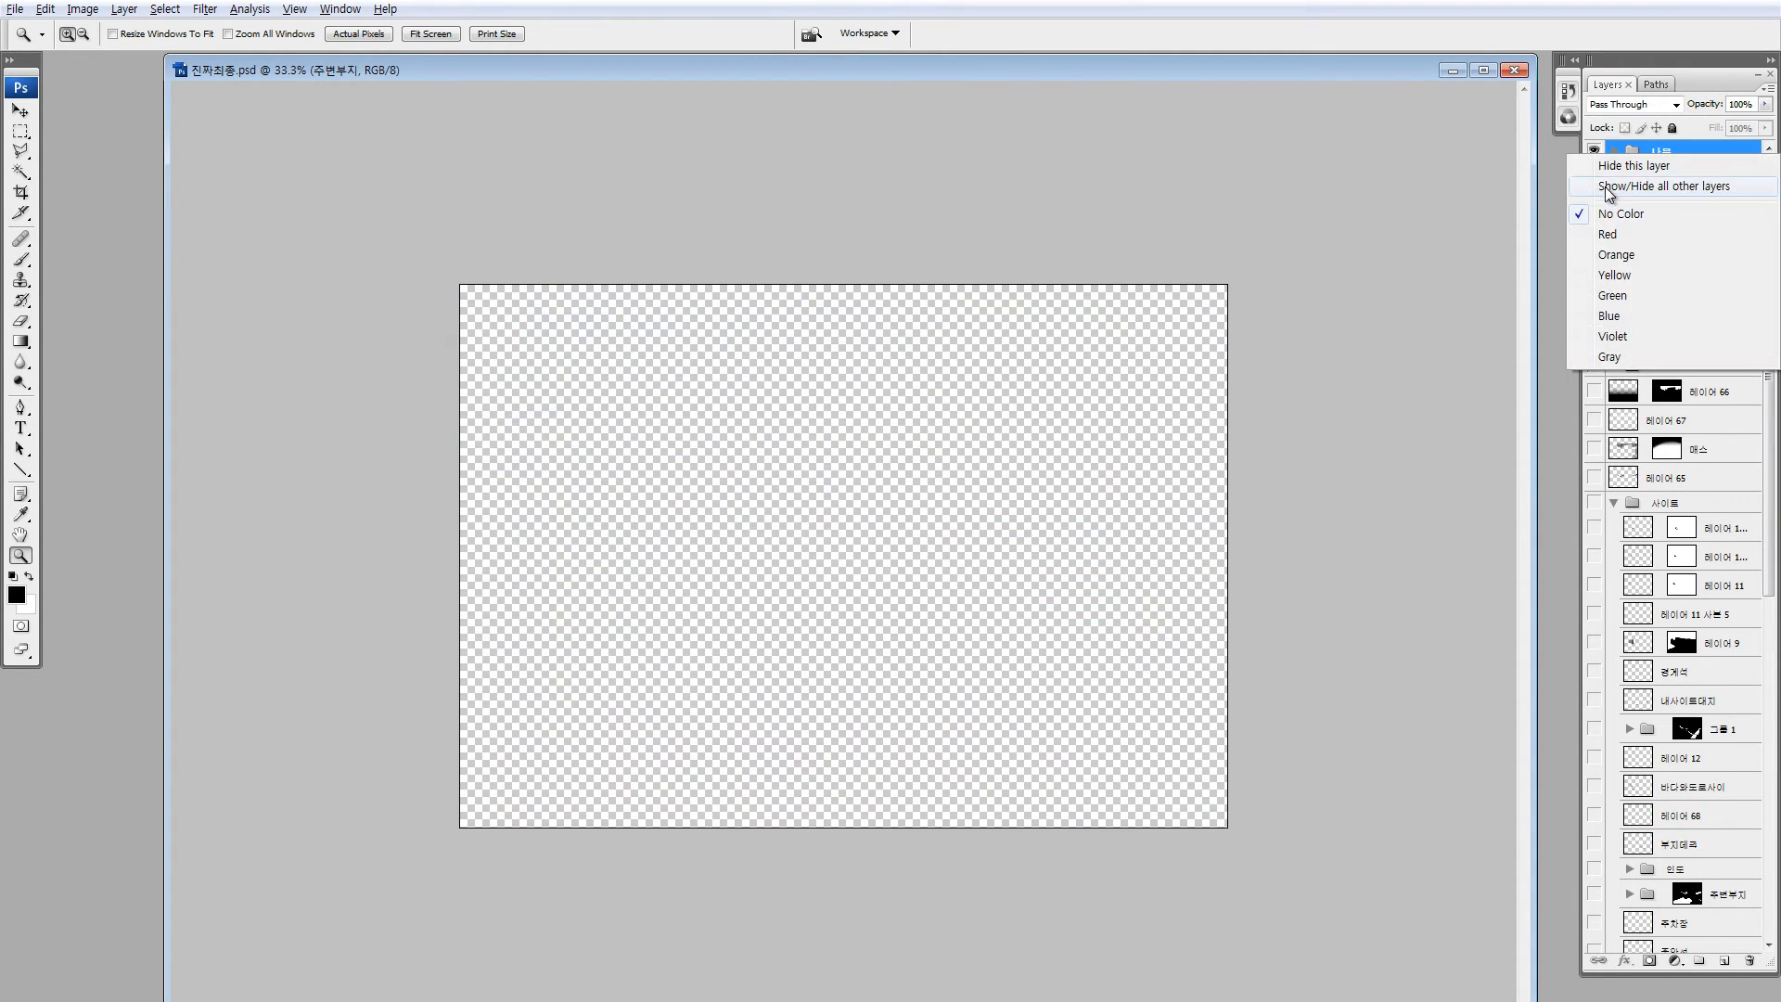
pyautogui.click(1607, 186)
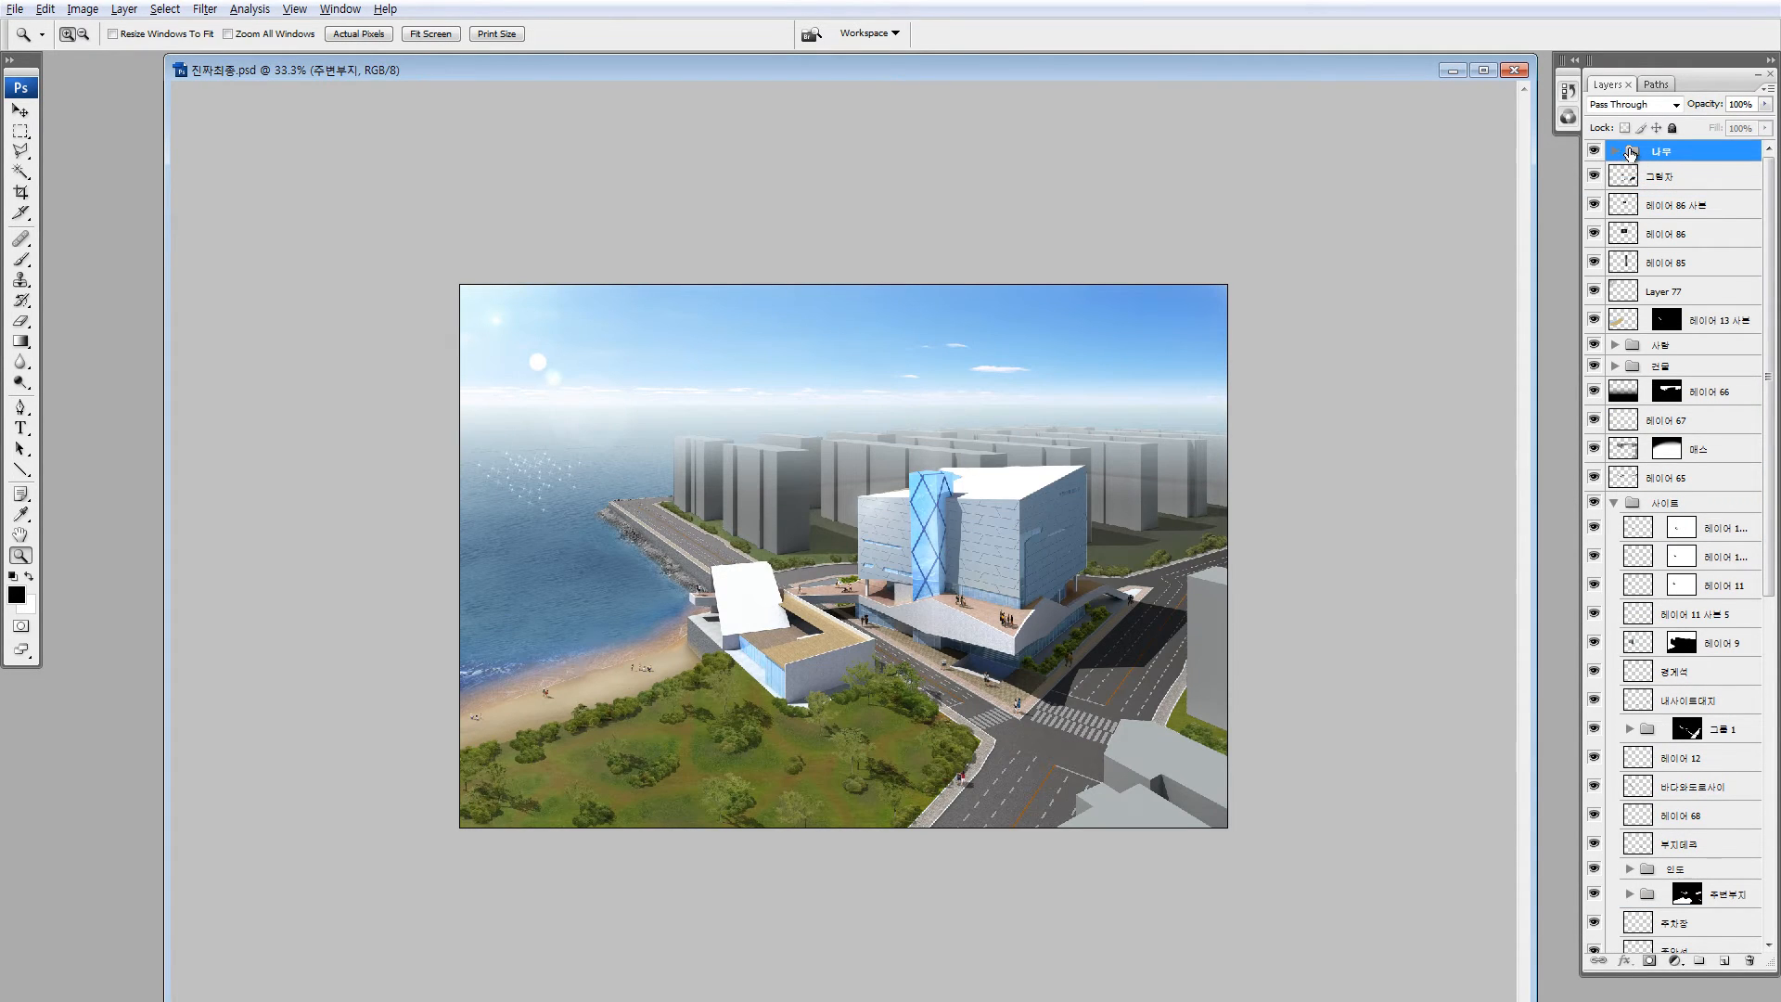
# Add a Levels adjustment layer above the 나무 group with input levels of 12, 0.88 and 248
pyautogui.click(1675, 960)
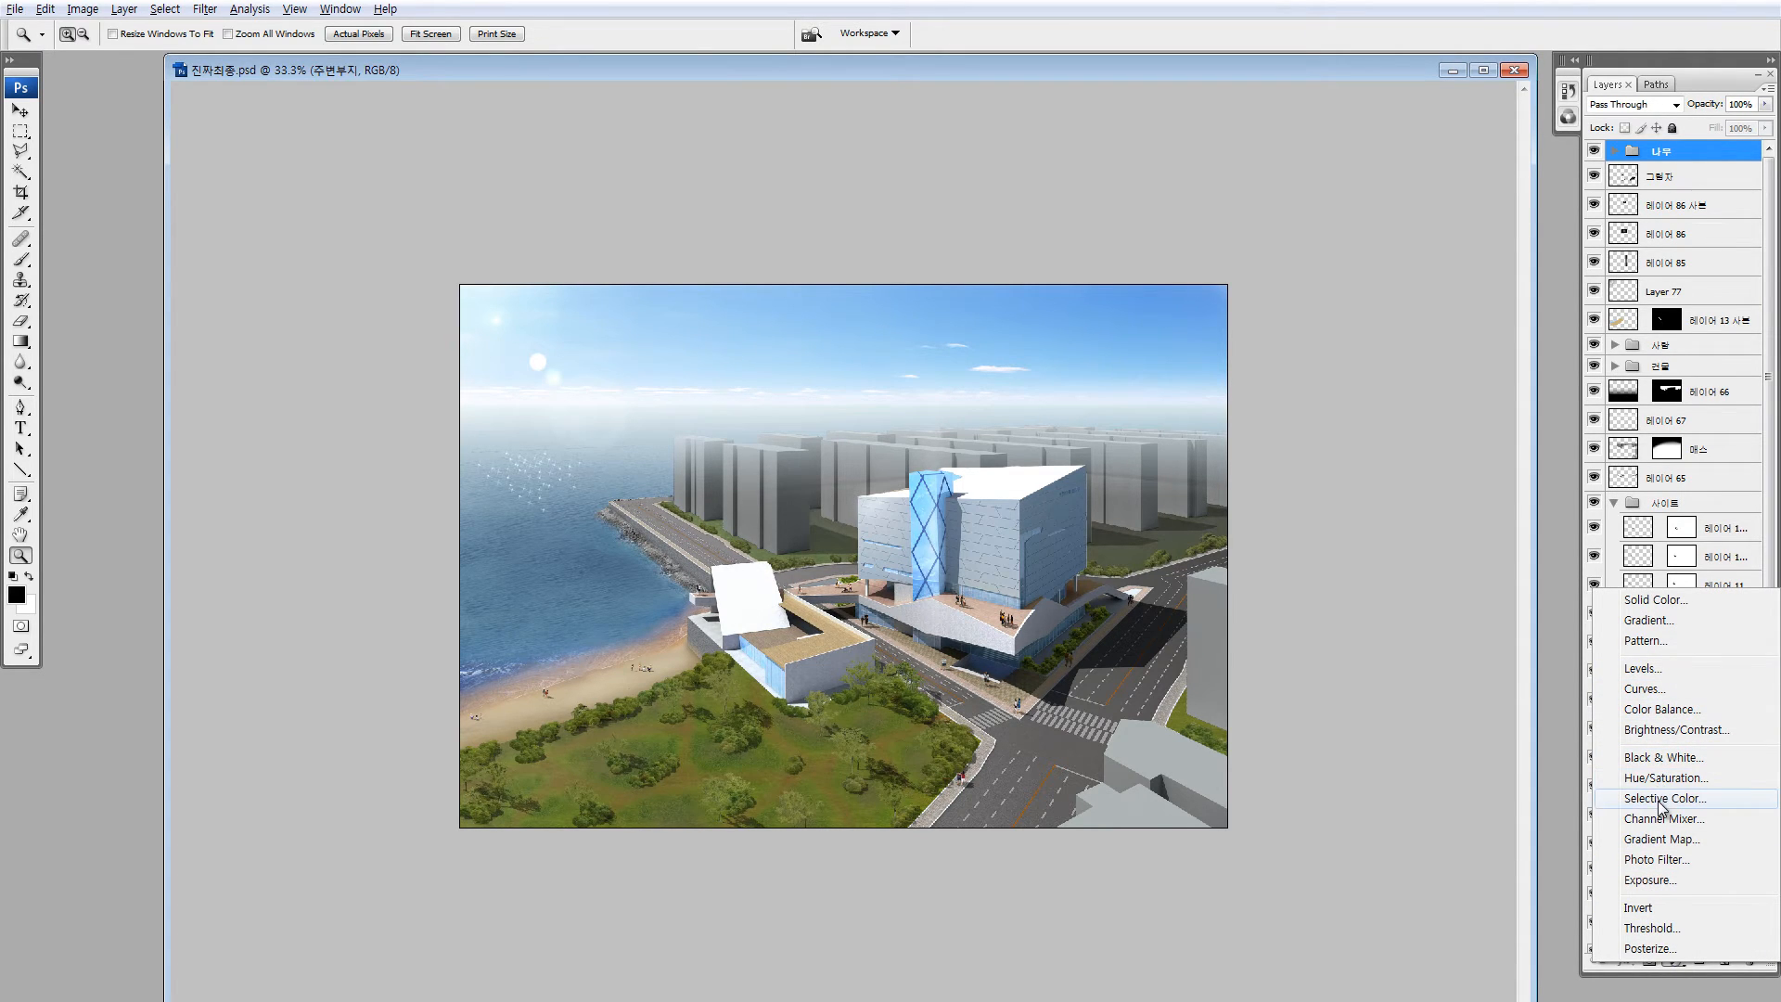
pyautogui.click(1639, 669)
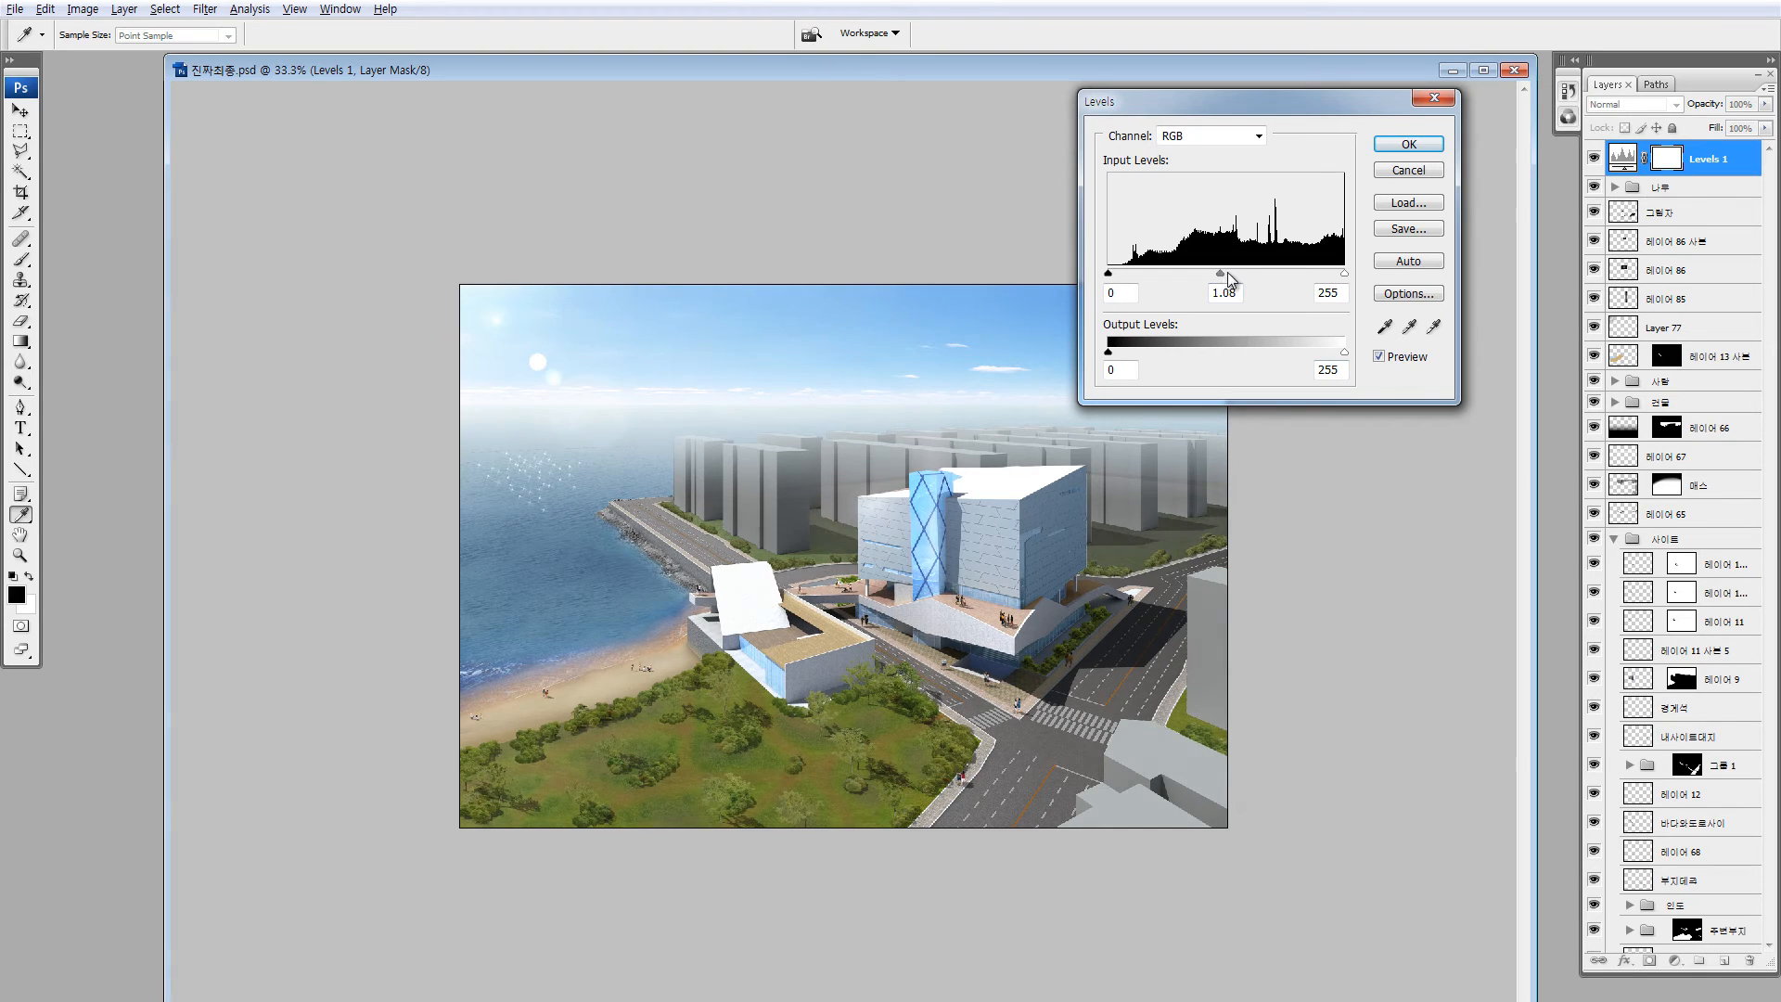
pyautogui.moveTo(1229, 278); pyautogui.dragTo(1237, 271)
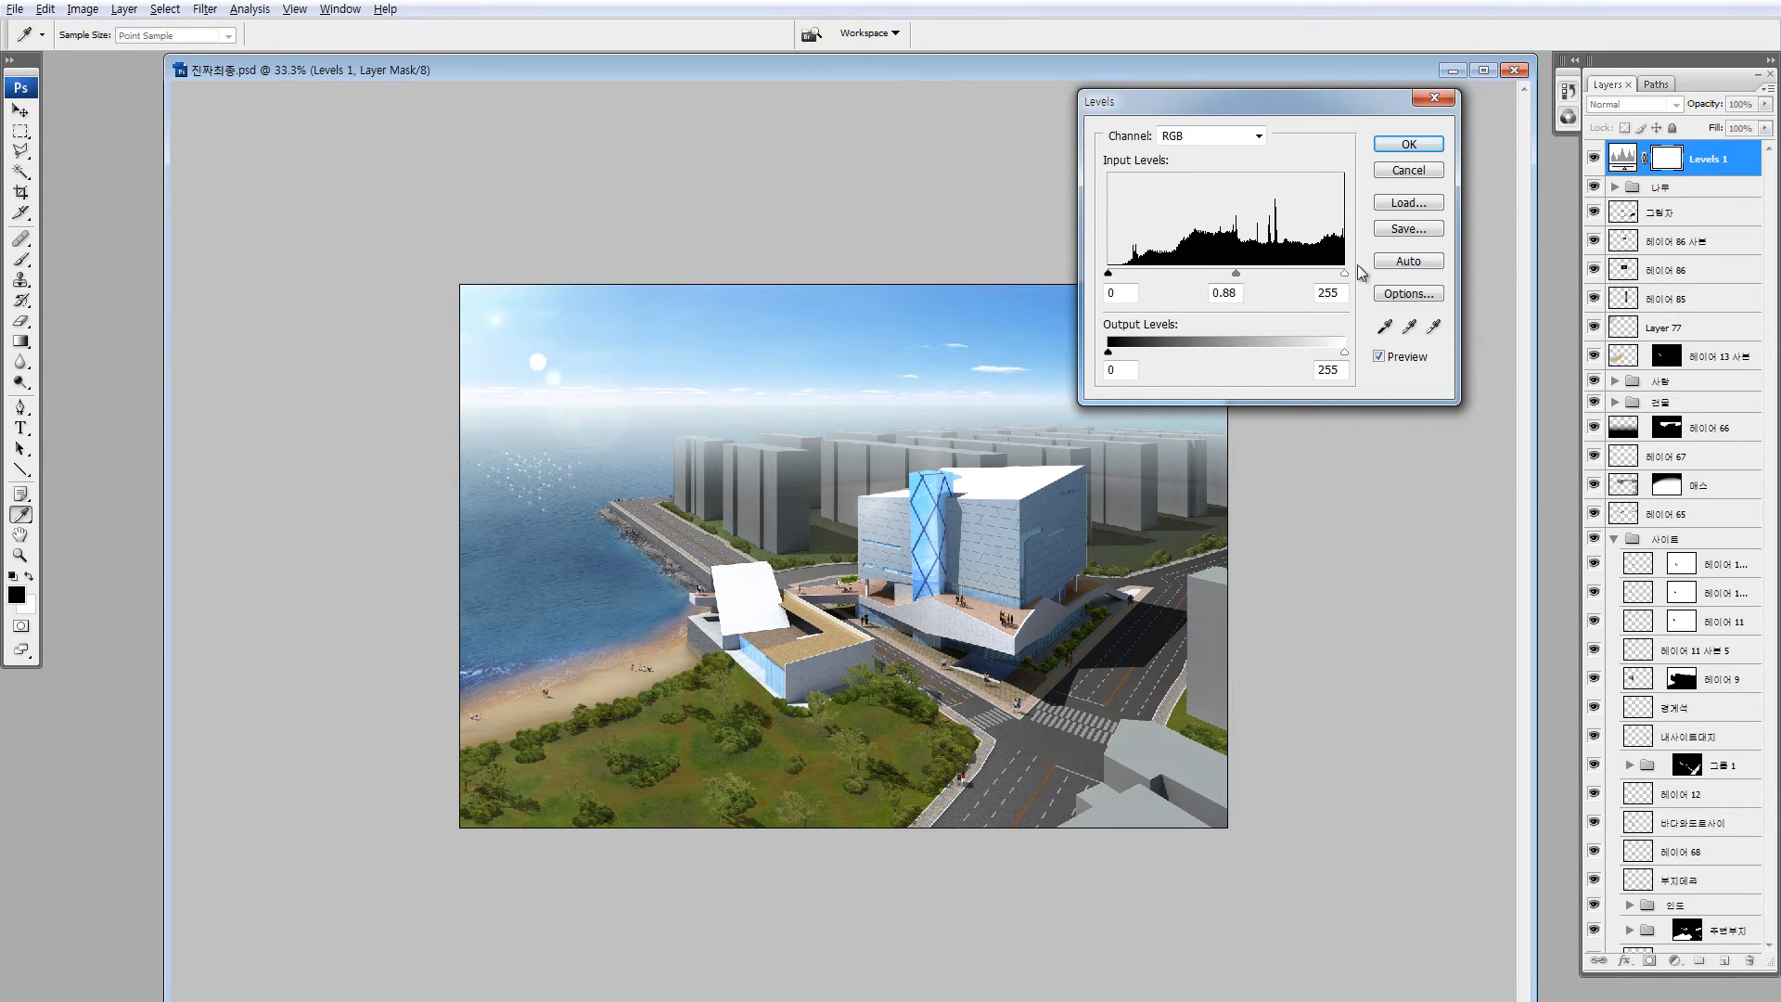
pyautogui.click(1338, 275)
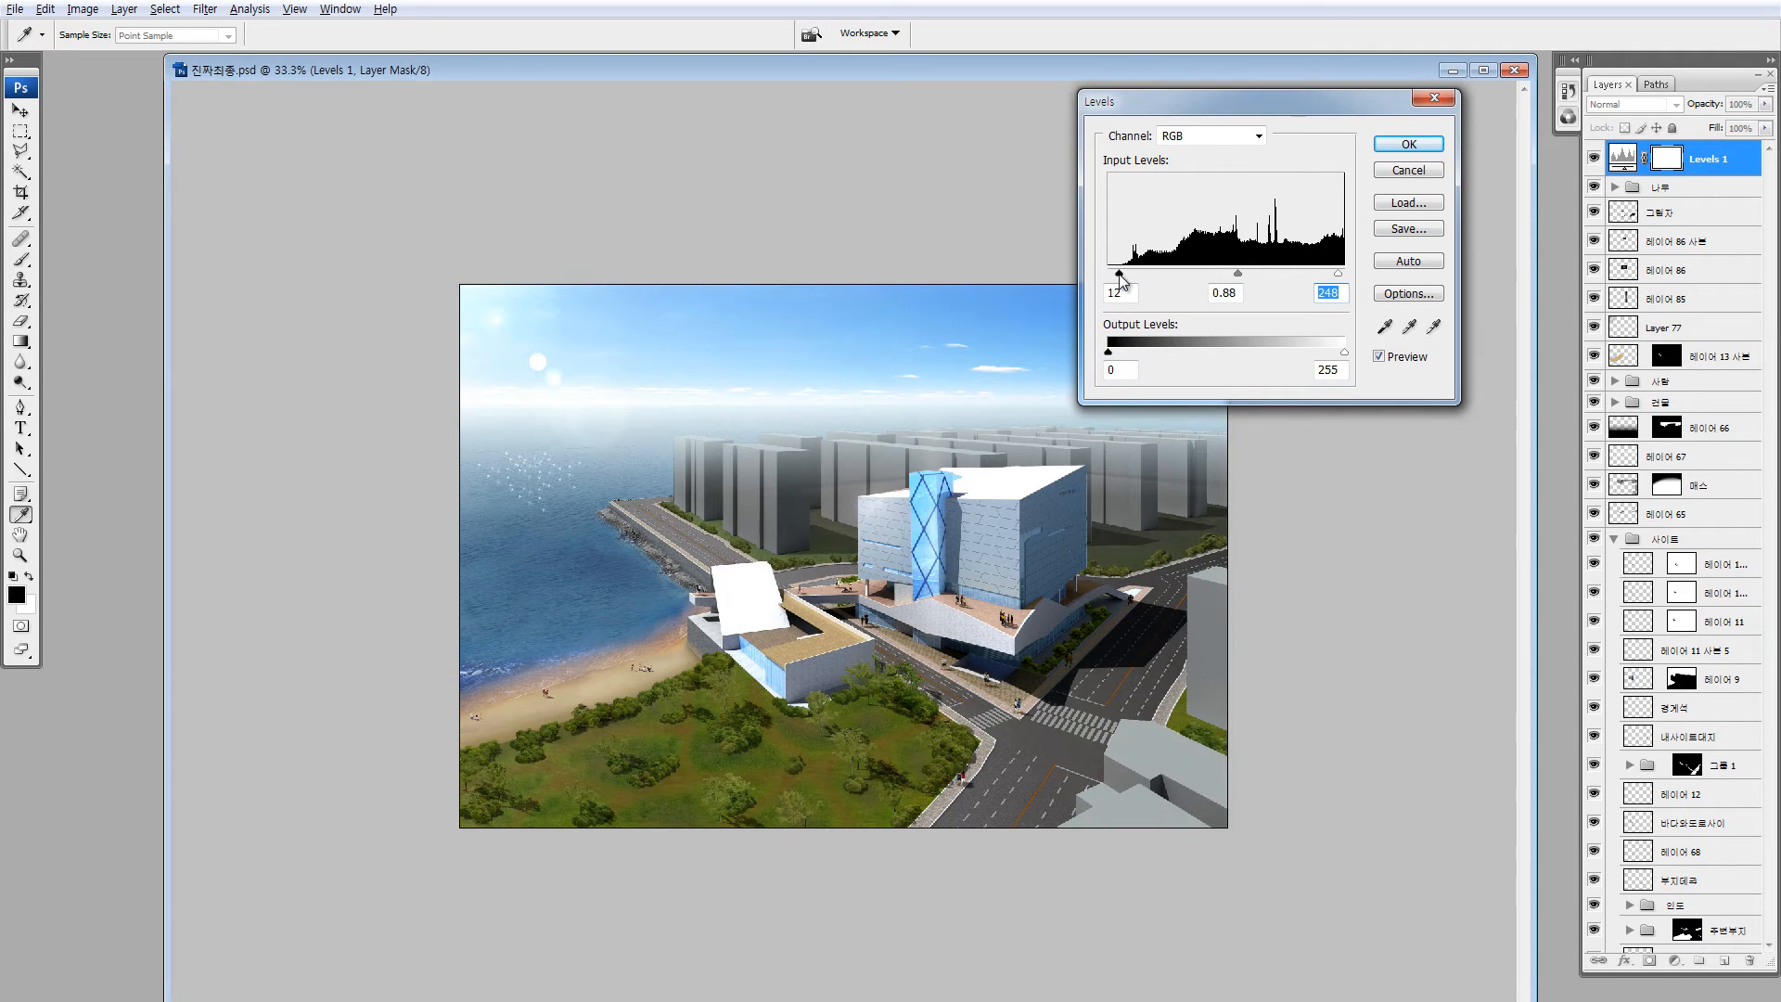
pyautogui.click(1408, 144)
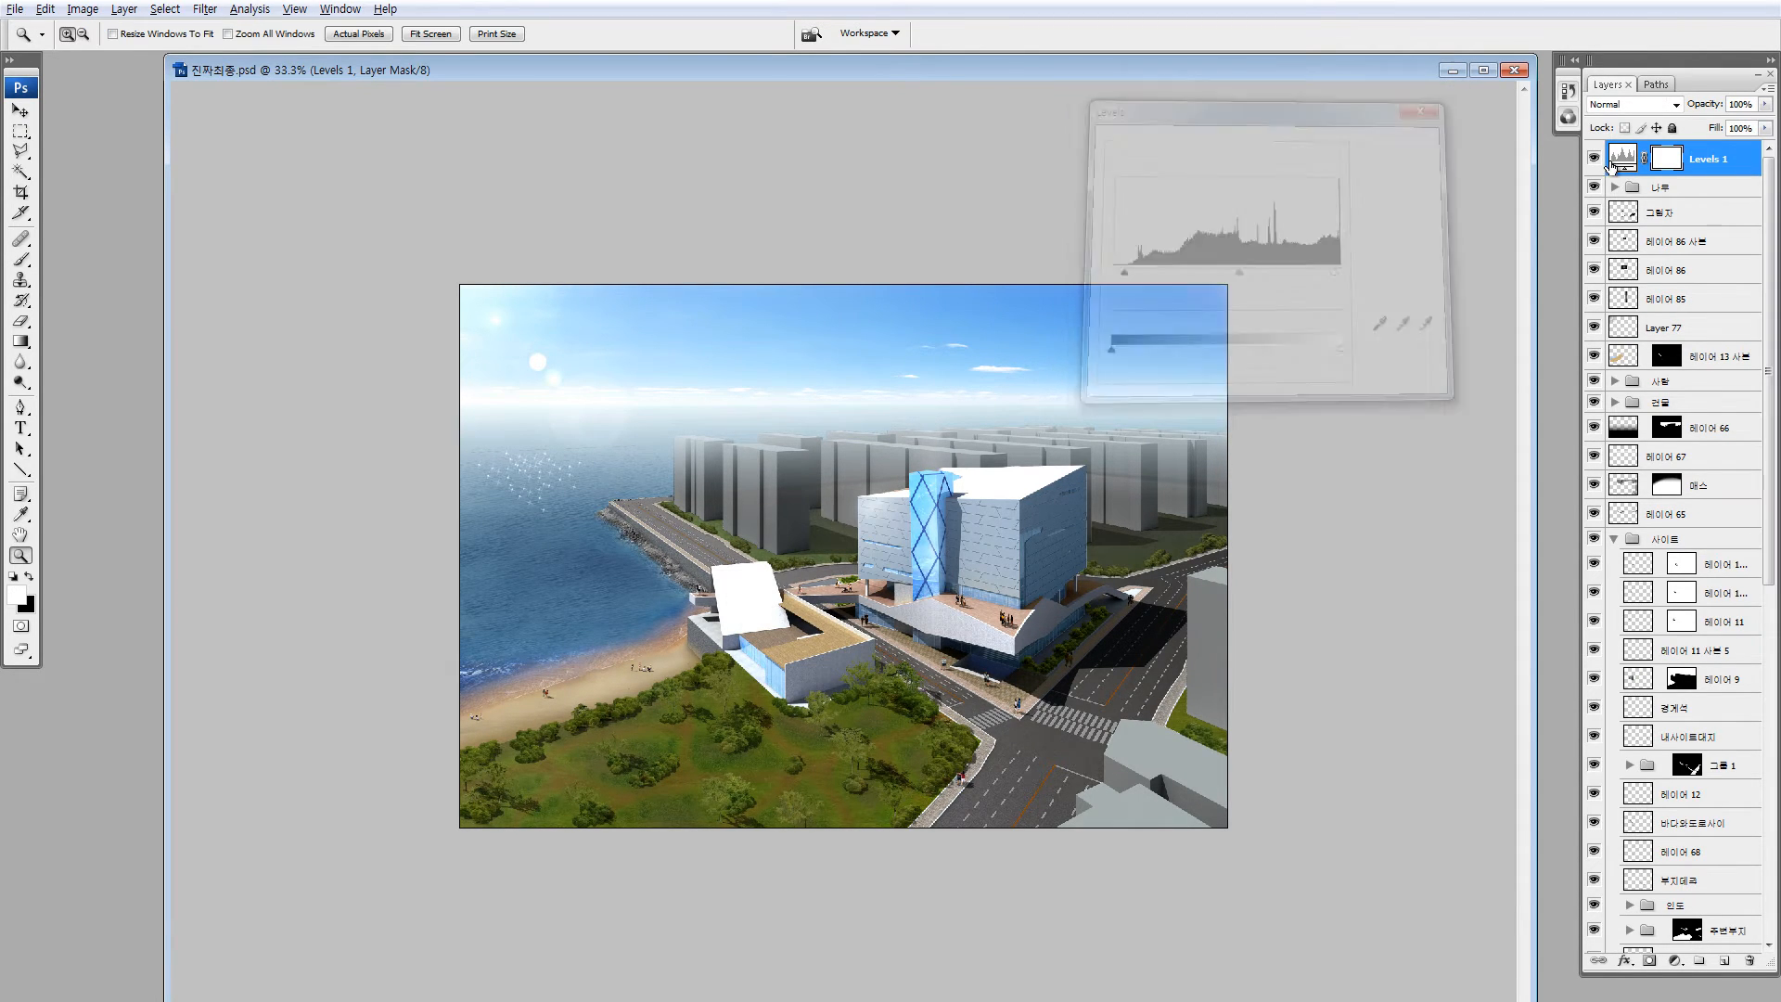
pyautogui.click(1595, 160)
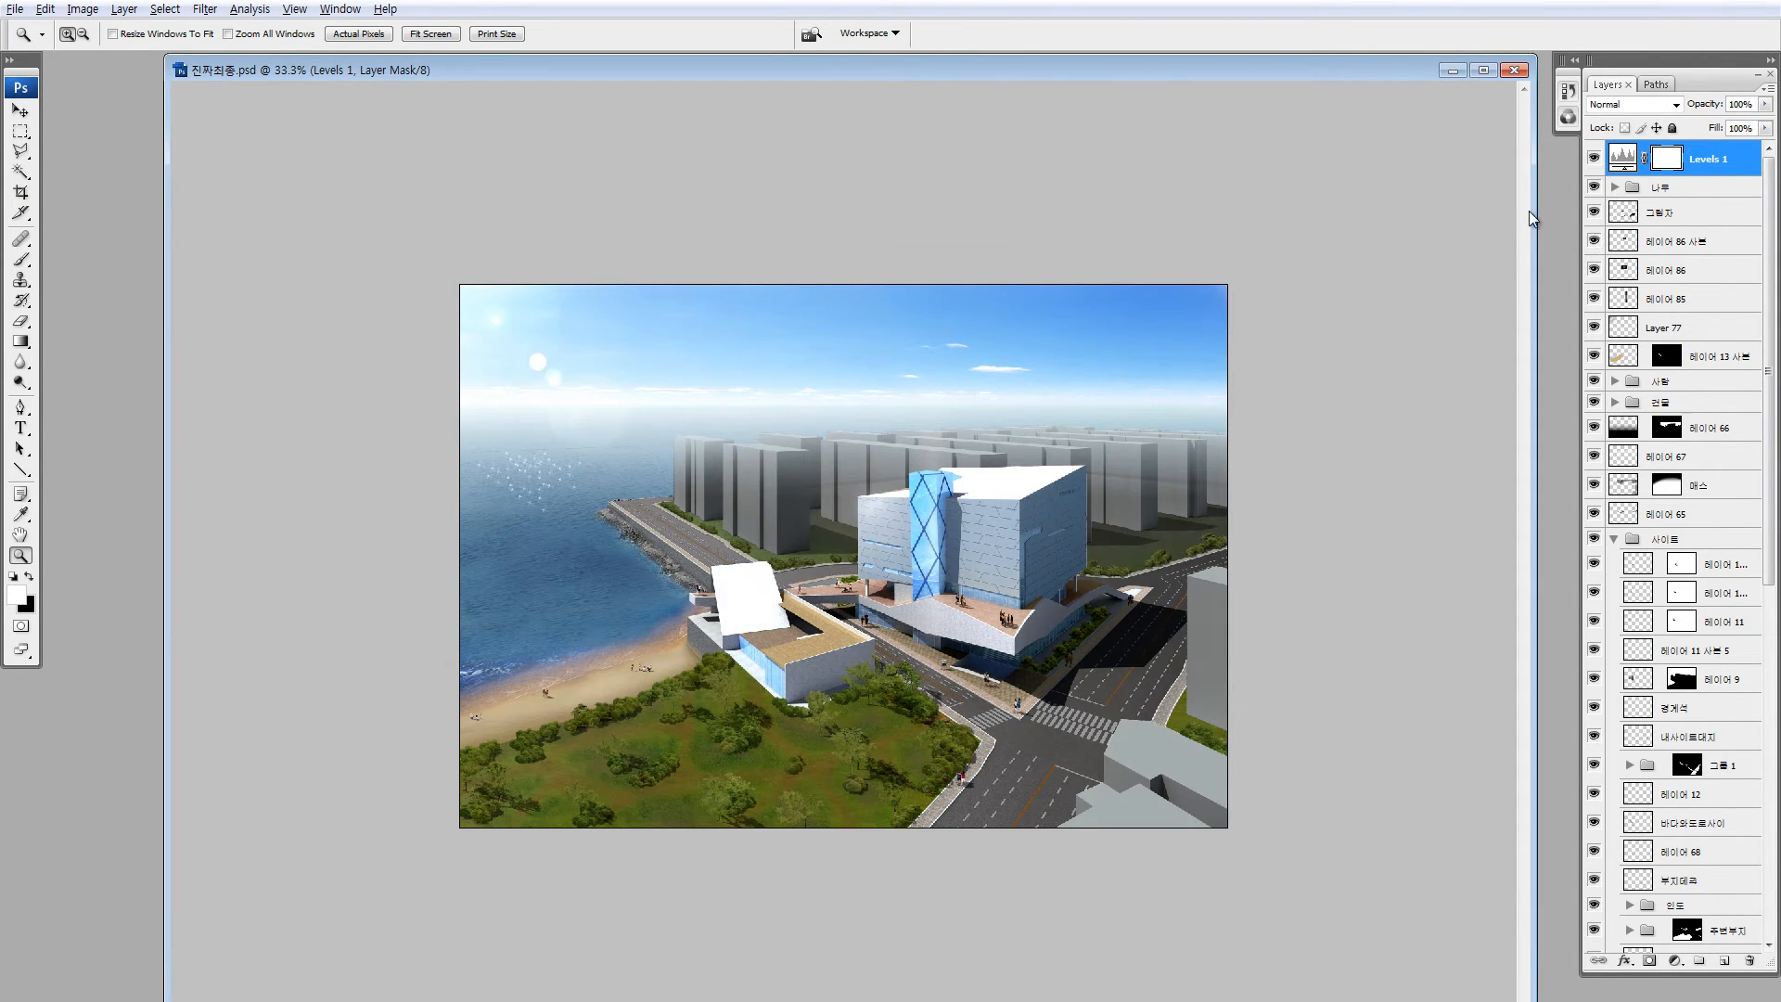
# Compare the original opening snapshot in the history with the edited image several times, ending on the edited version
pyautogui.click(1568, 91)
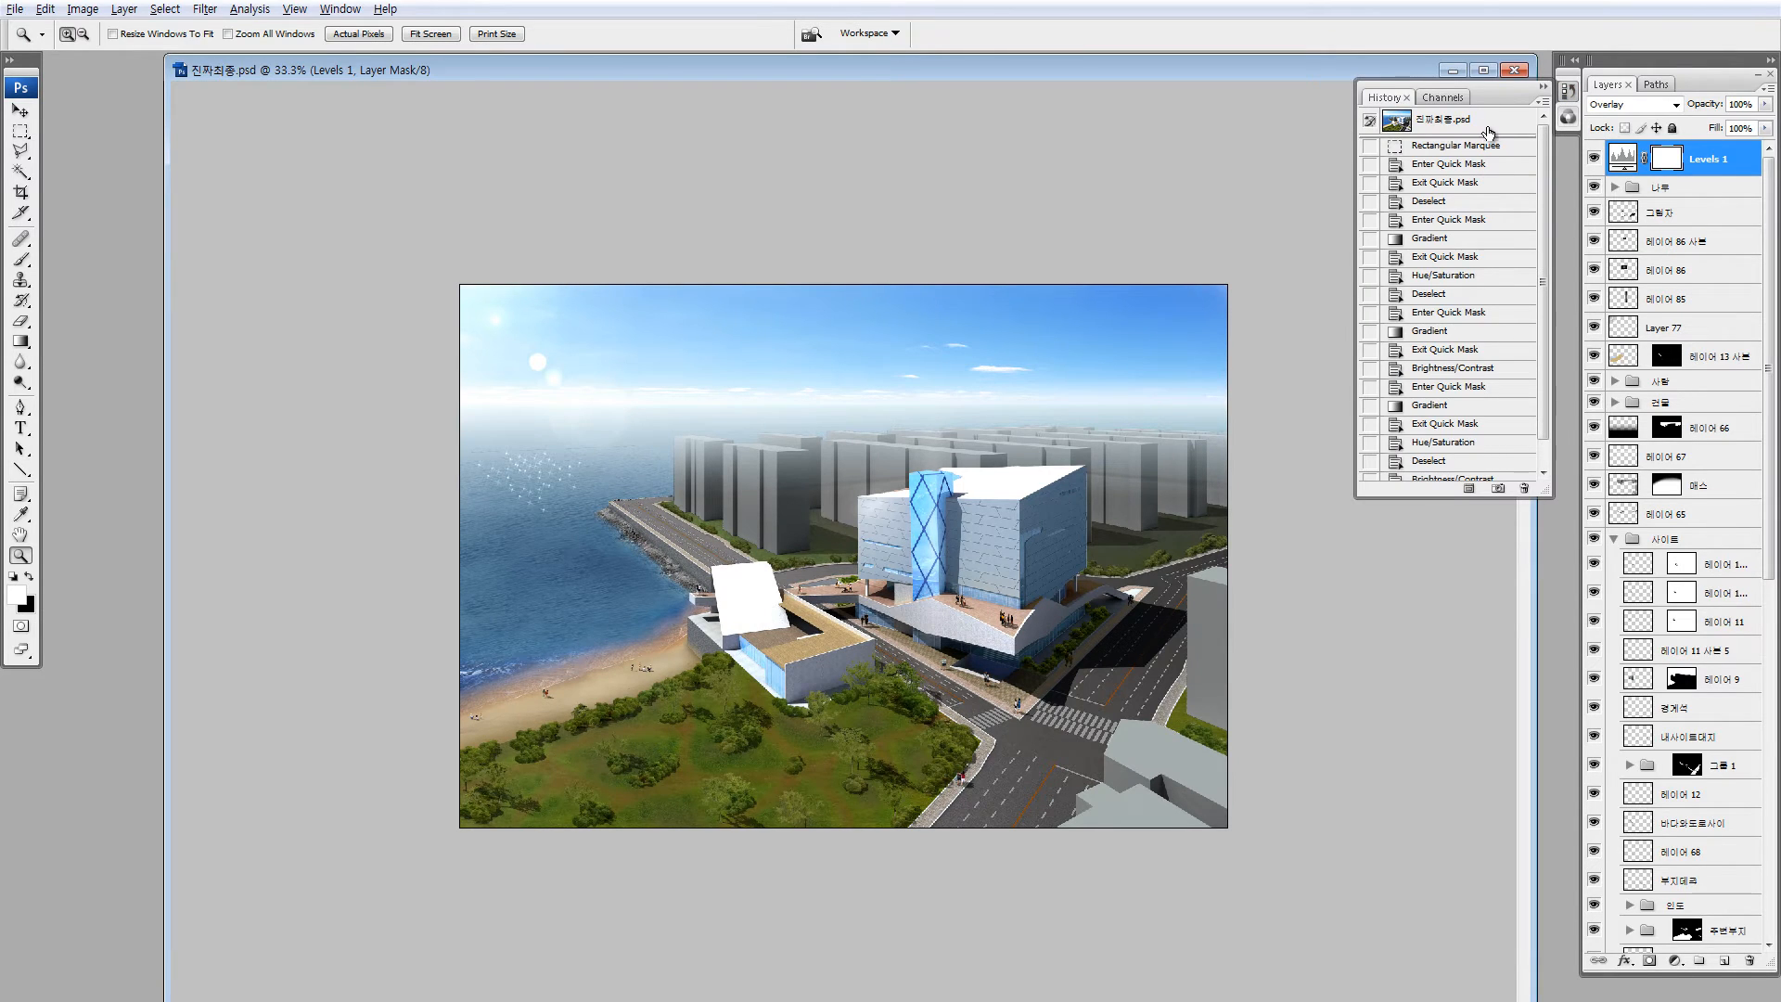
pyautogui.click(1487, 126)
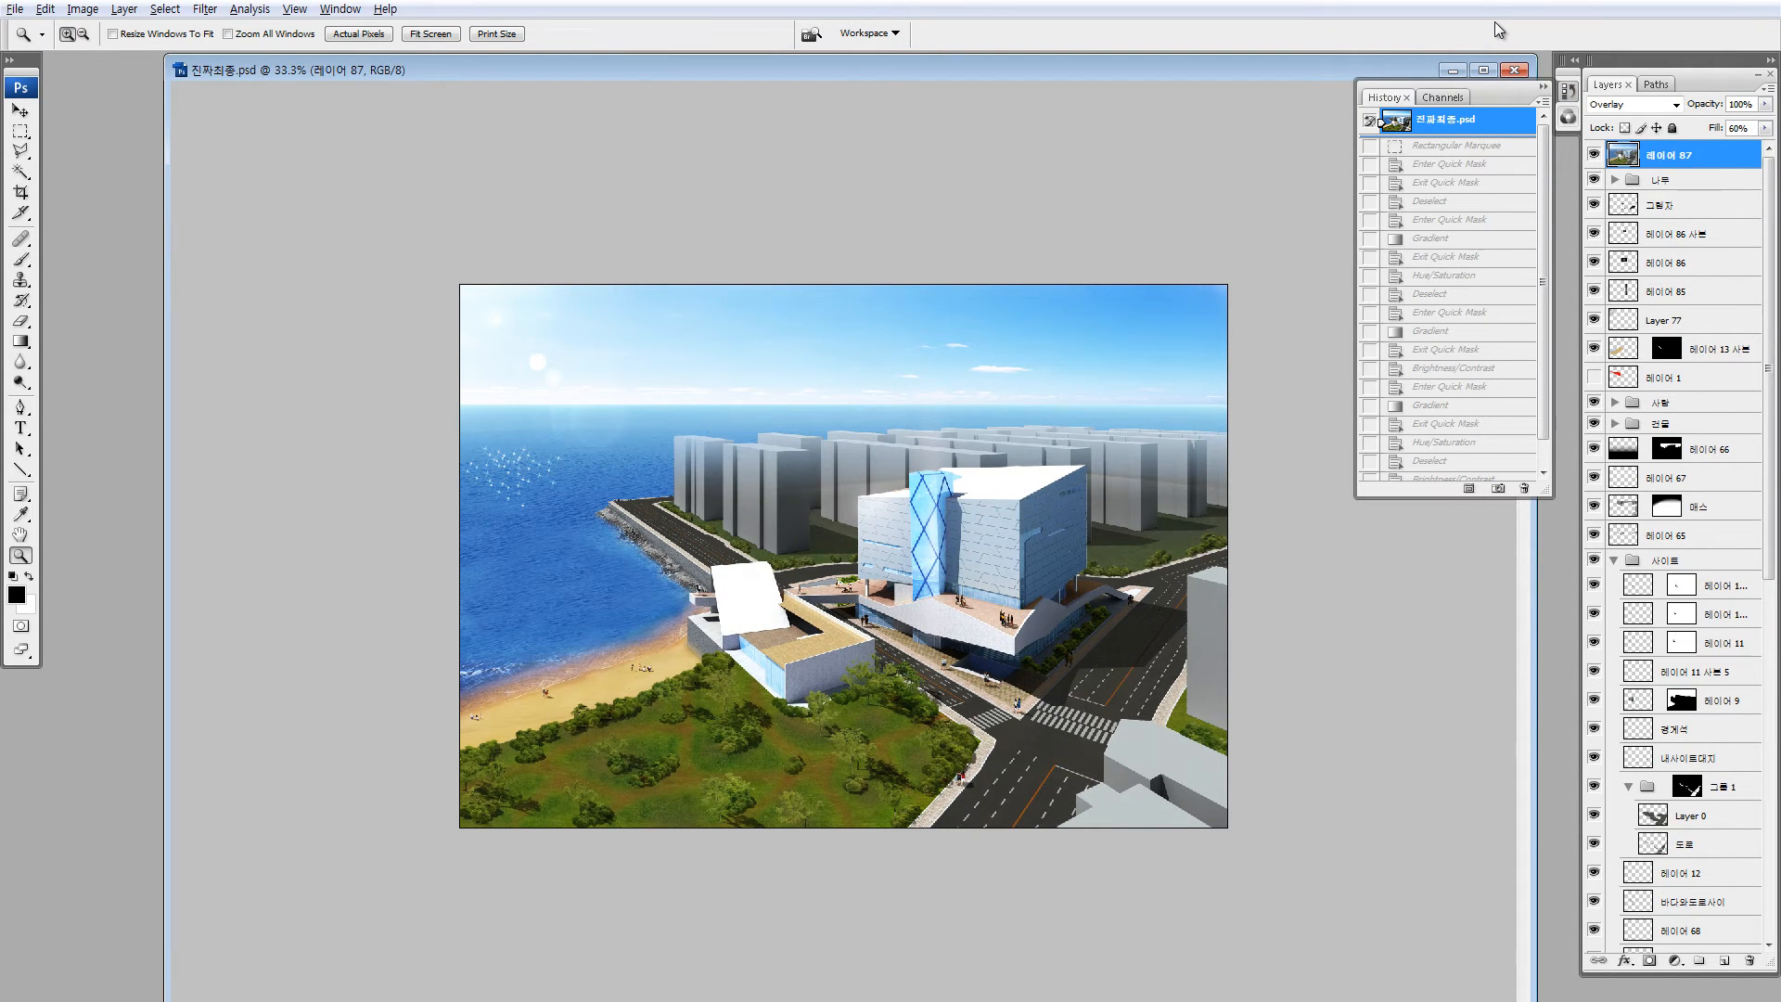
pyautogui.hotkey('ctrl', 'z')
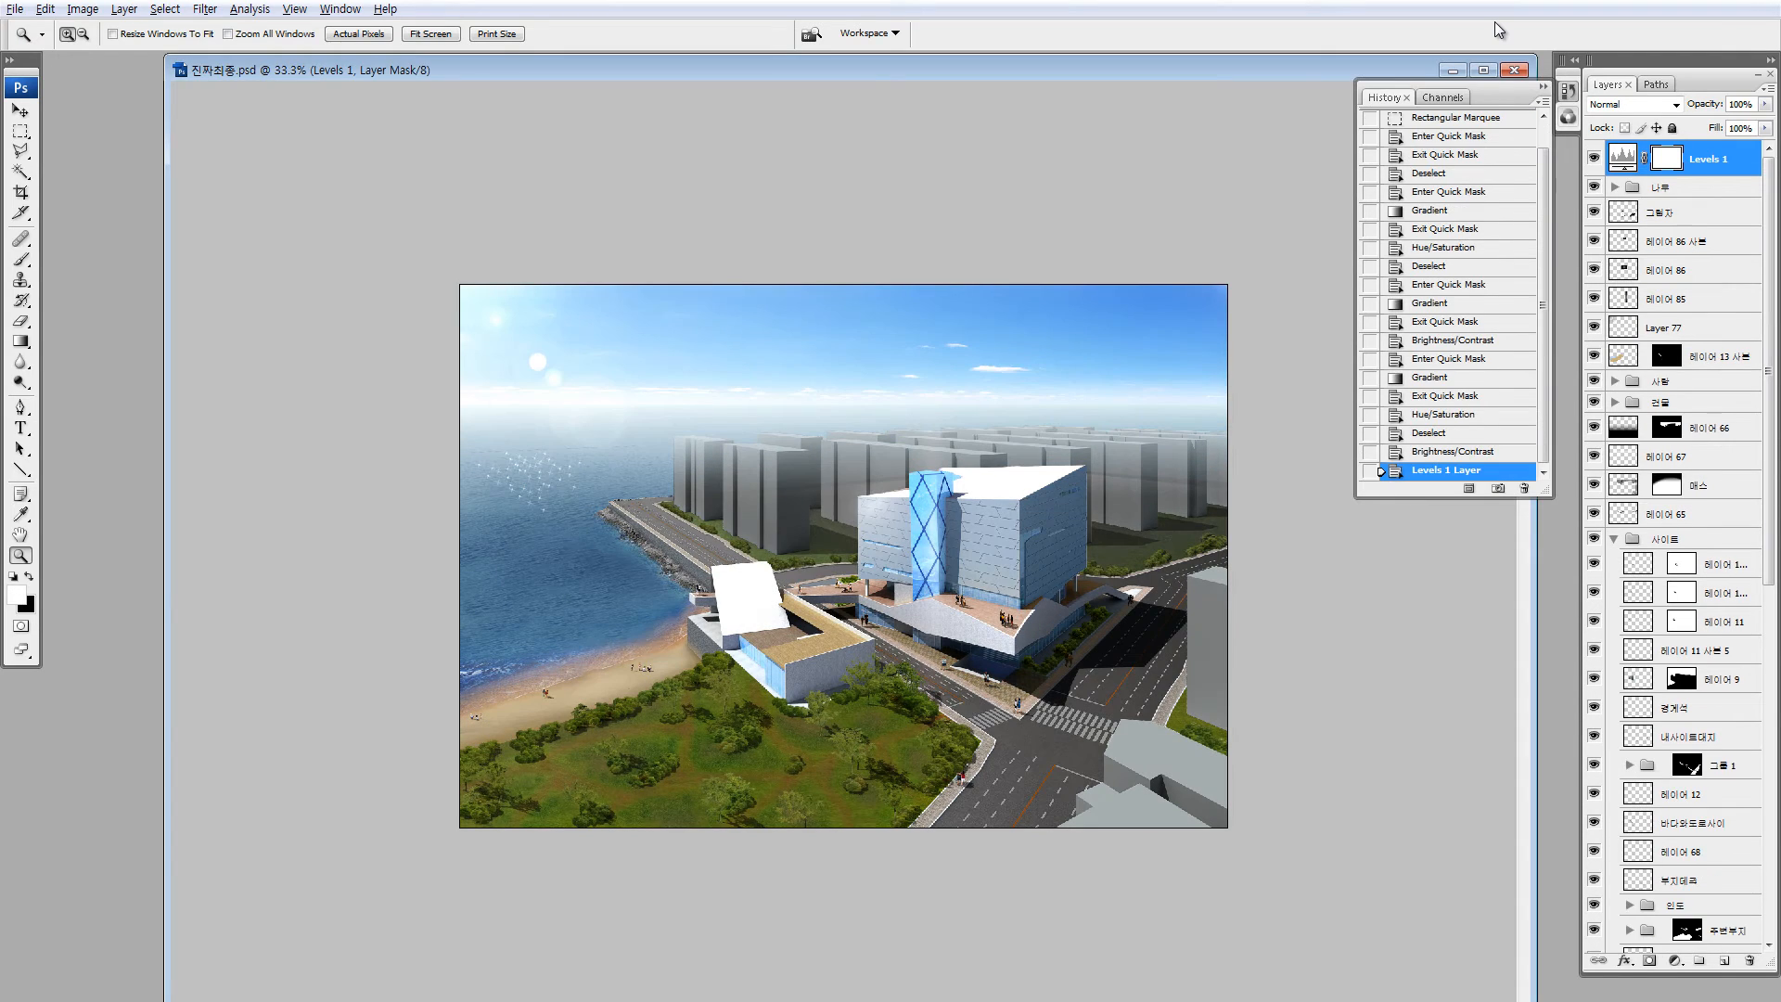
pyautogui.hotkey('ctrl', 'z')
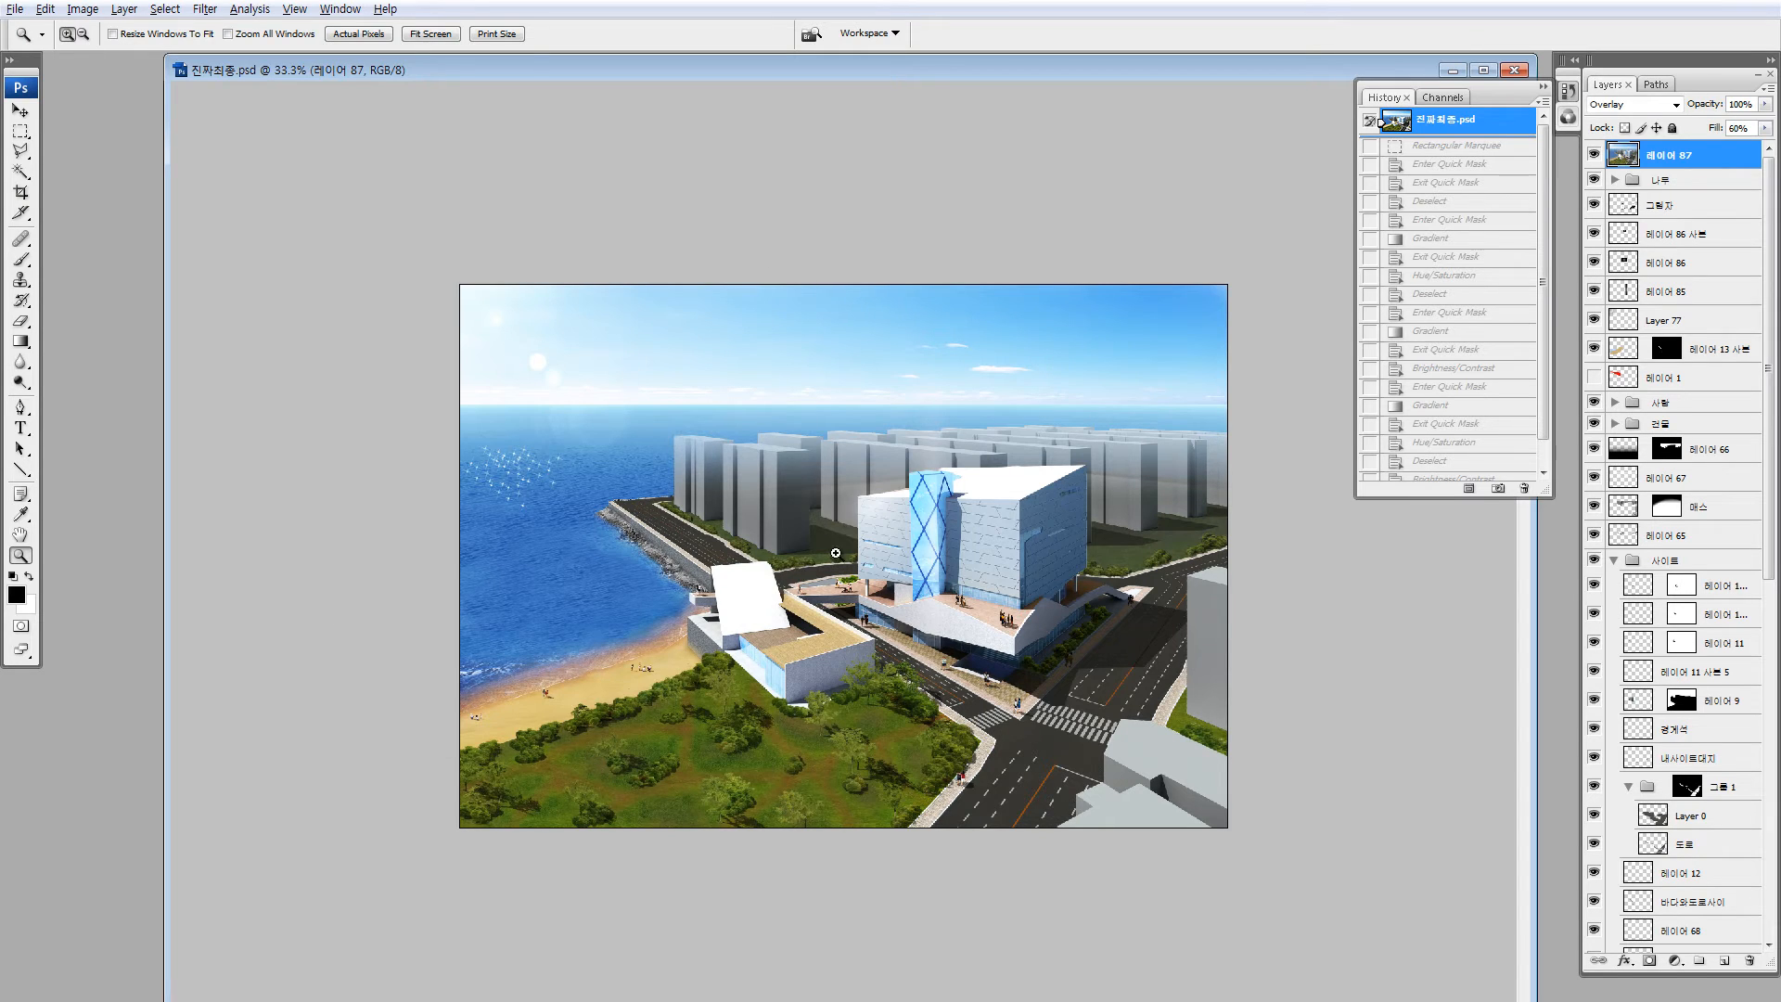
pyautogui.hotkey('ctrl', 'z')
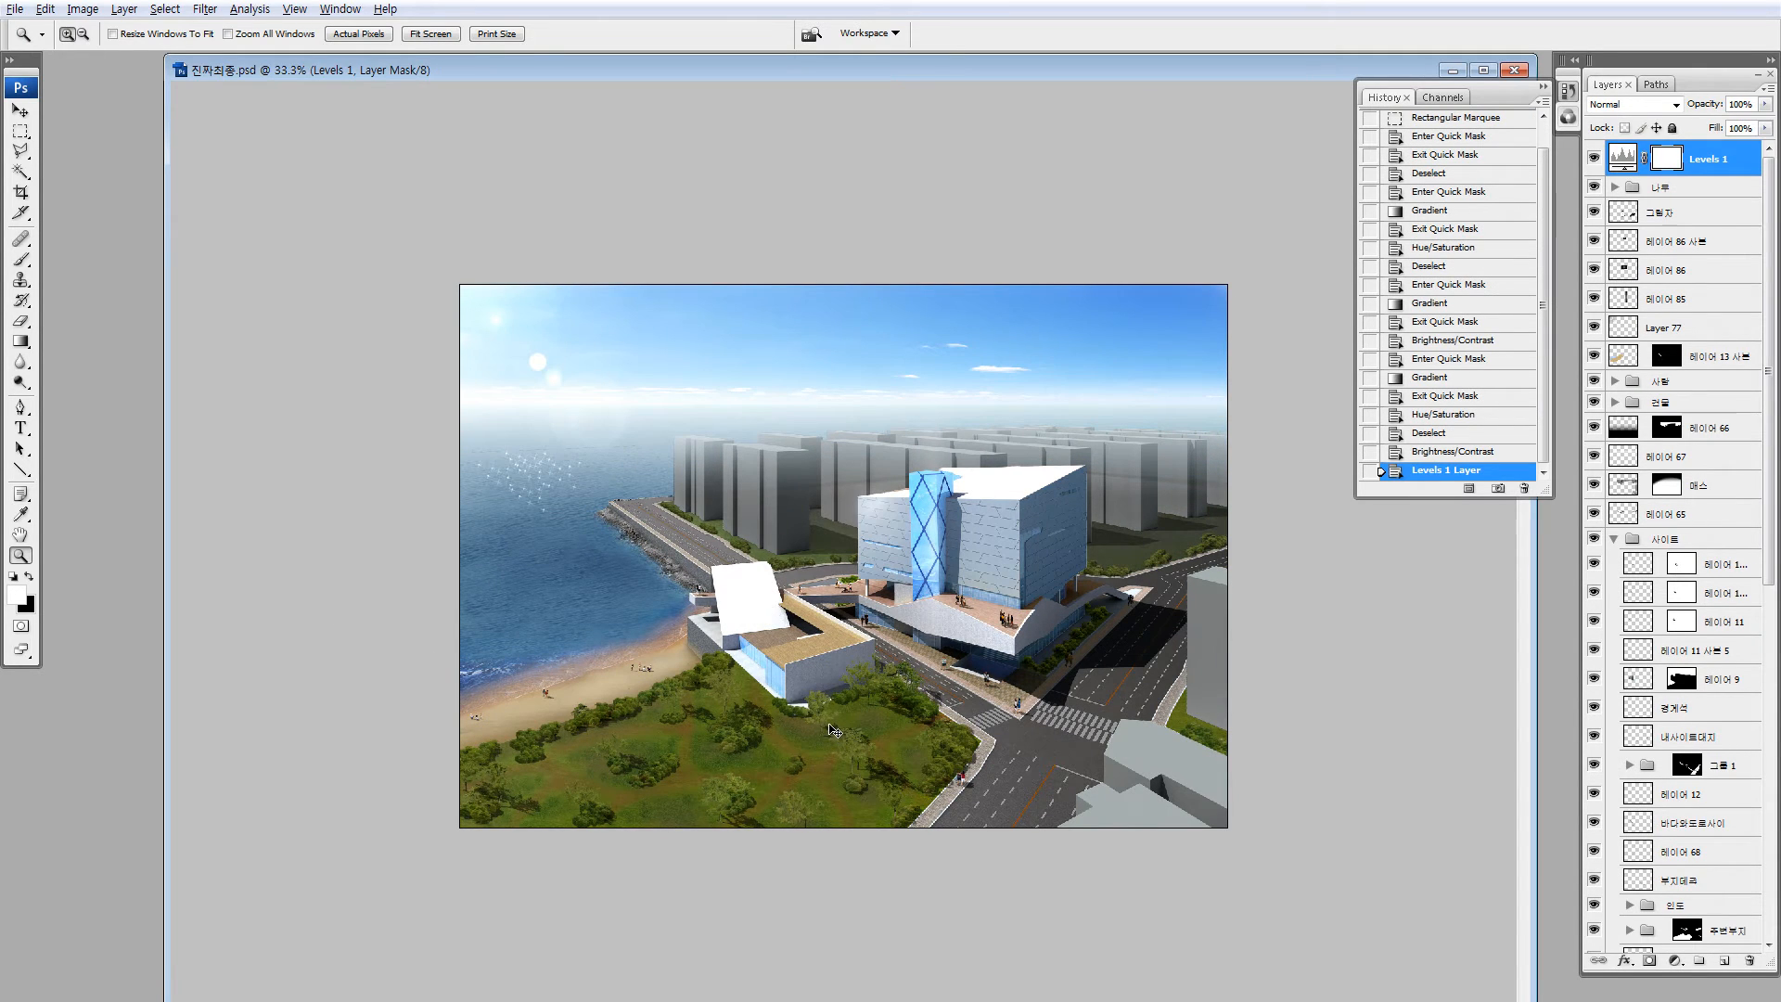
pyautogui.hotkey('ctrl', 'z')
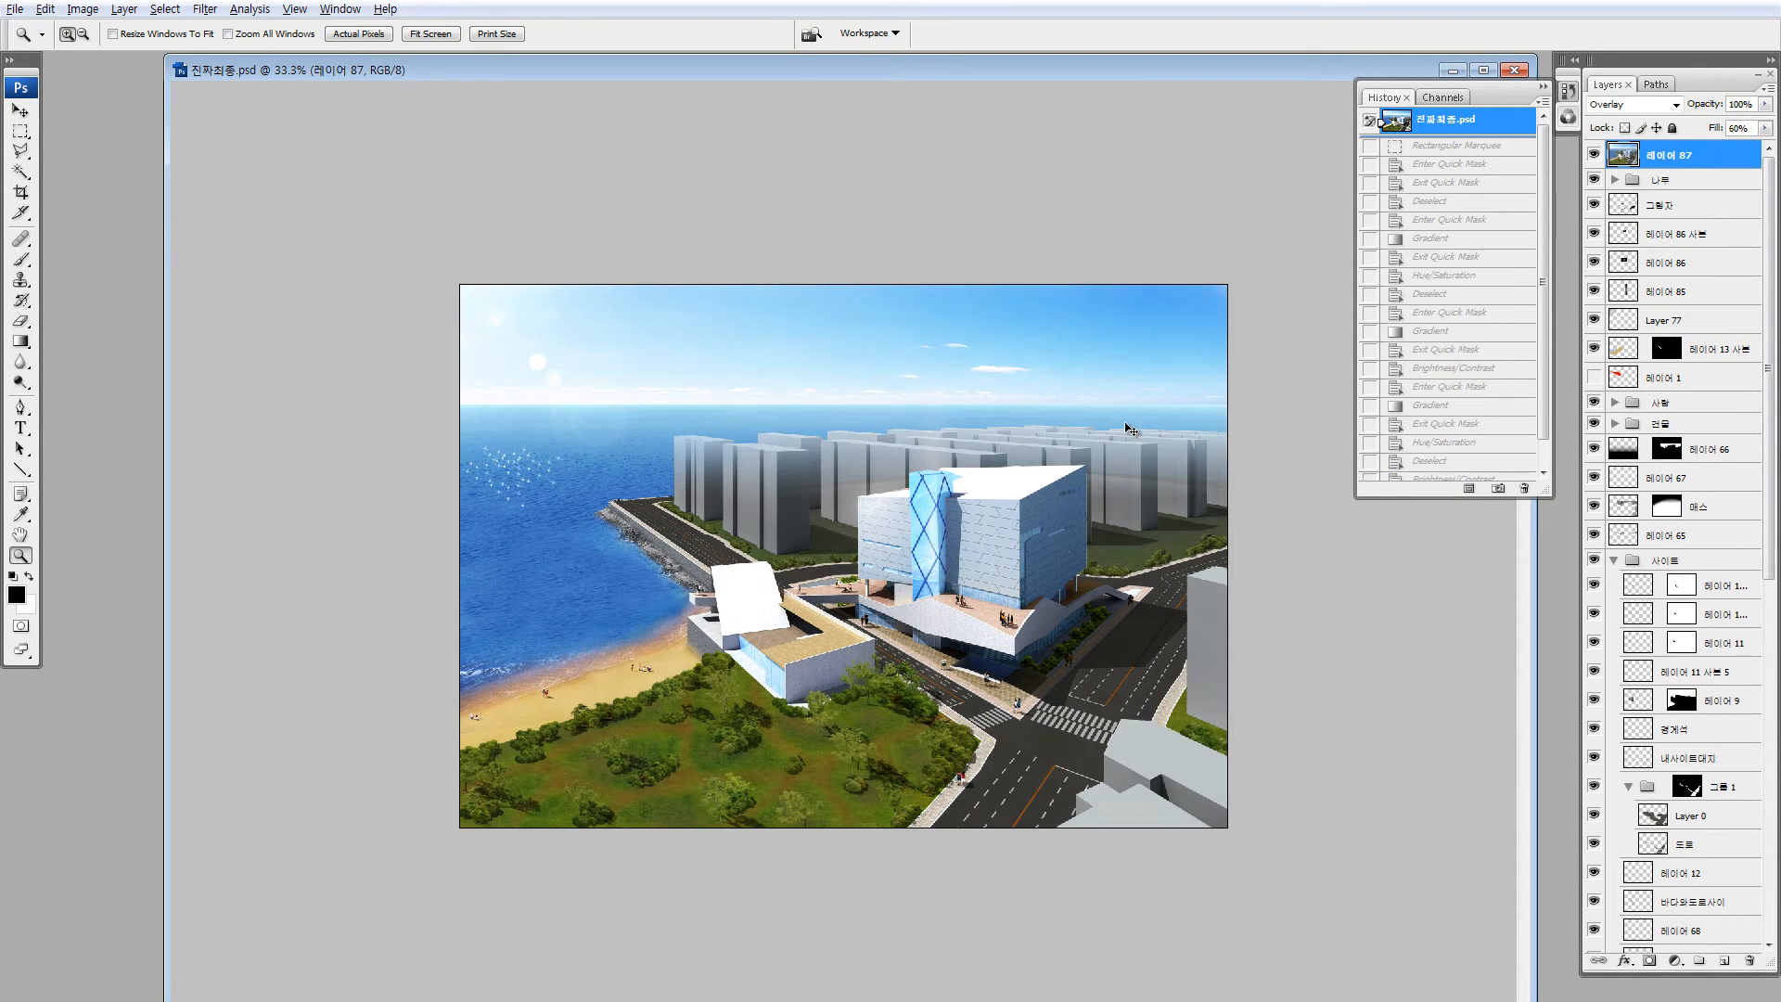
pyautogui.hotkey('ctrl', 'z')
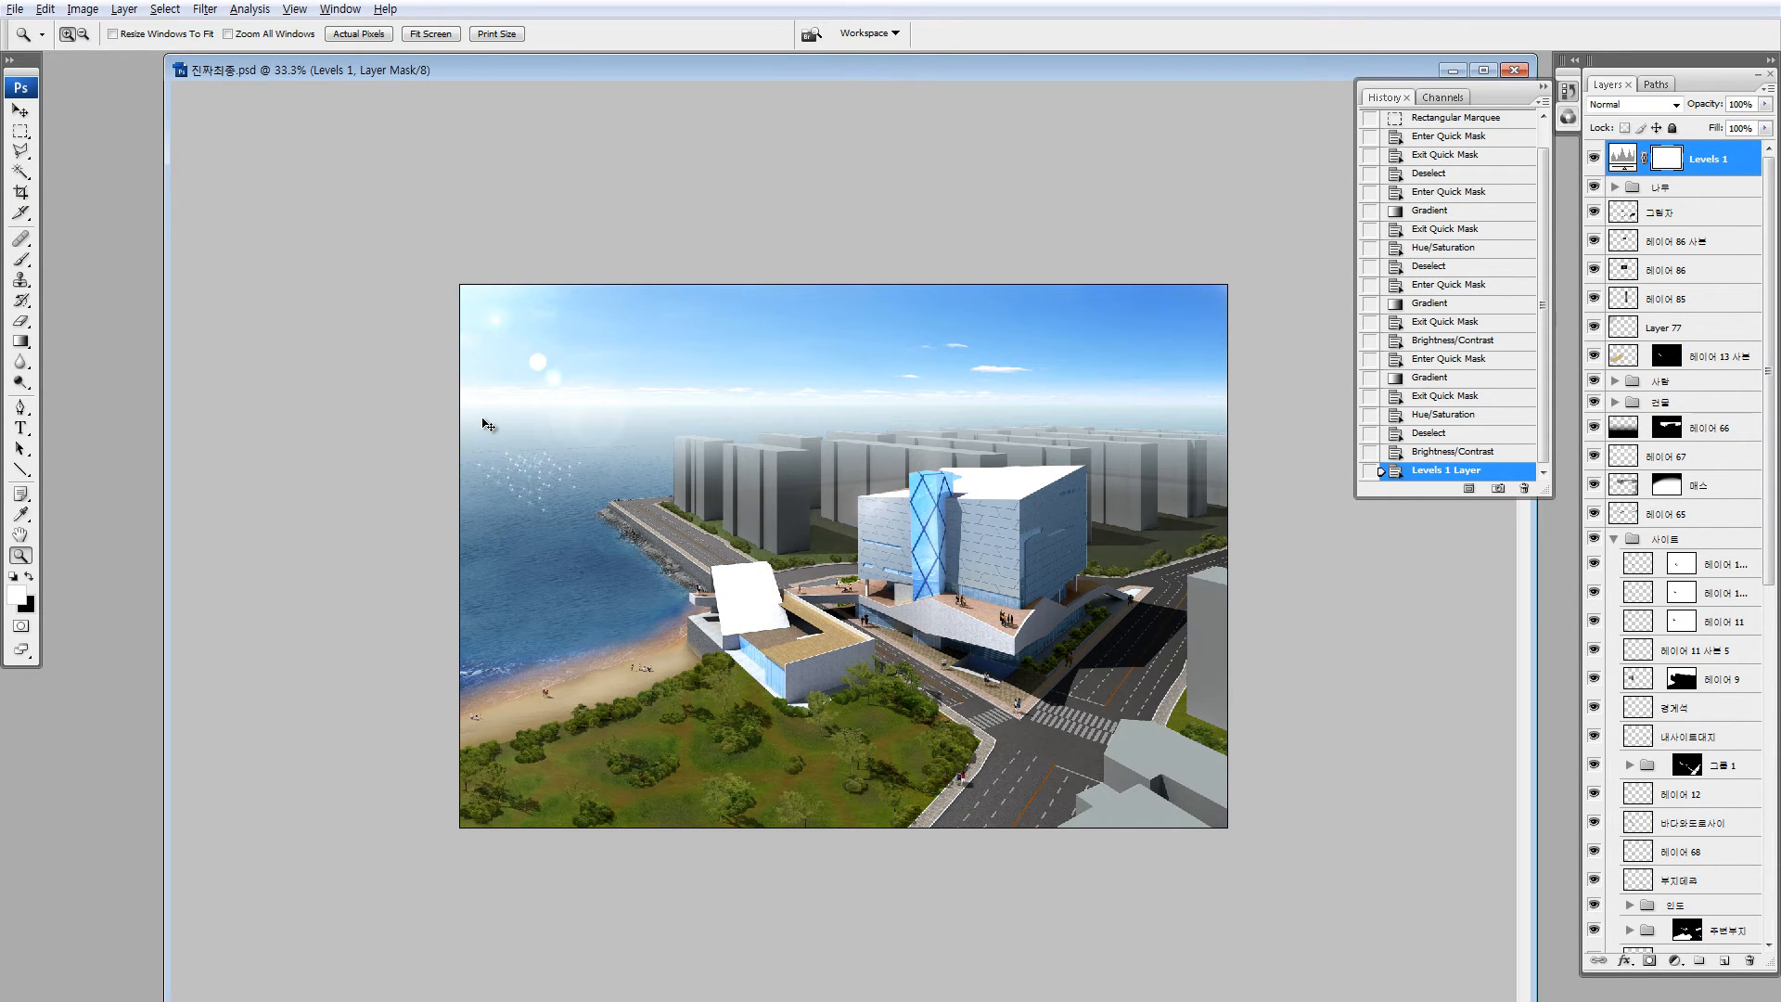
pyautogui.hotkey('ctrl', 'z')
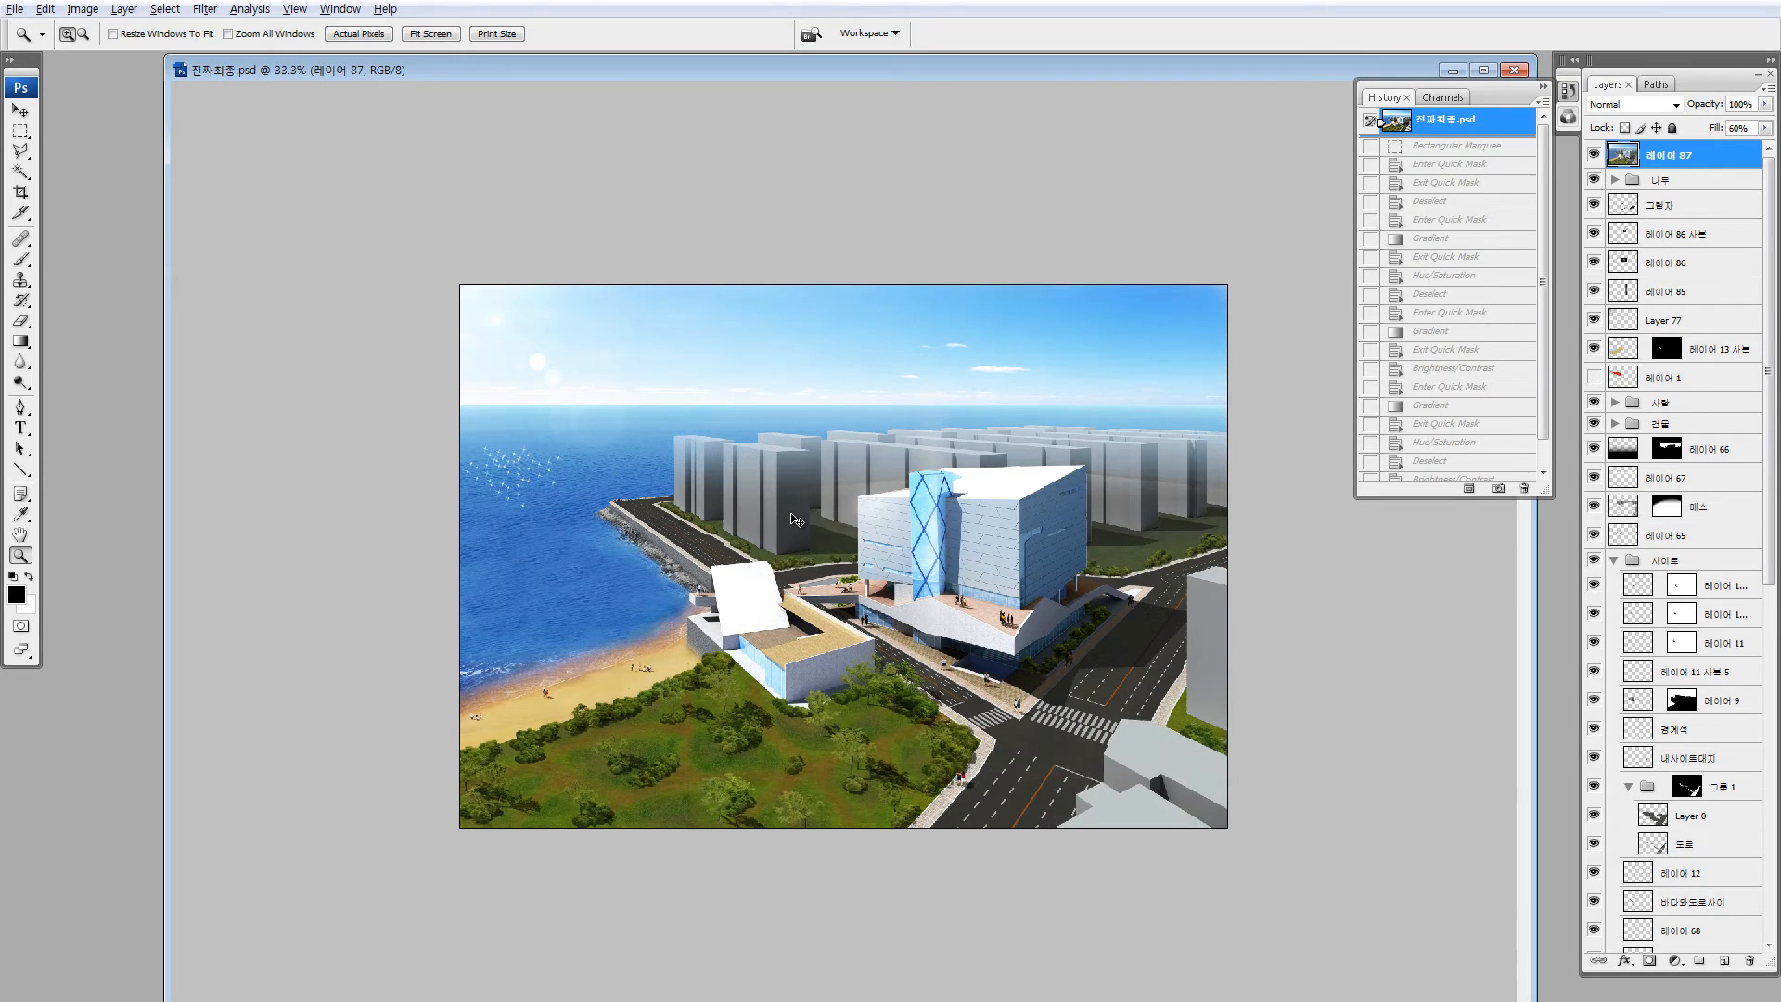
pyautogui.hotkey('ctrl', 'z')
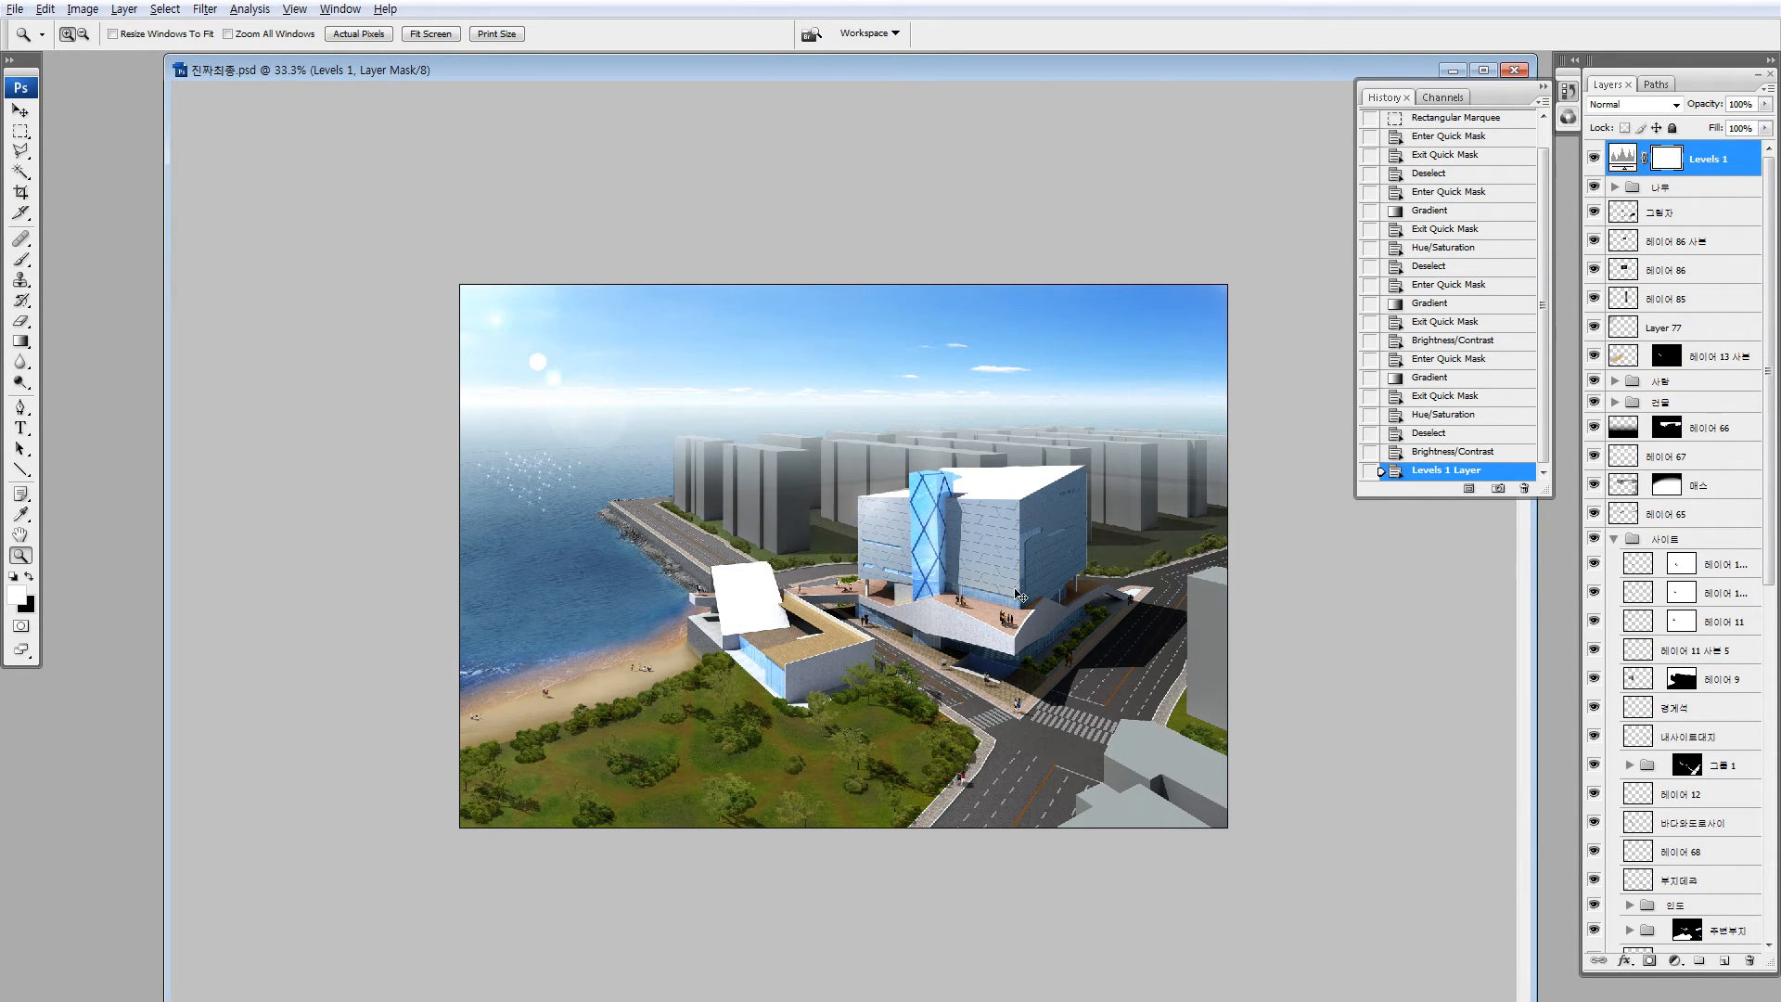
pyautogui.hotkey('ctrl', 'z')
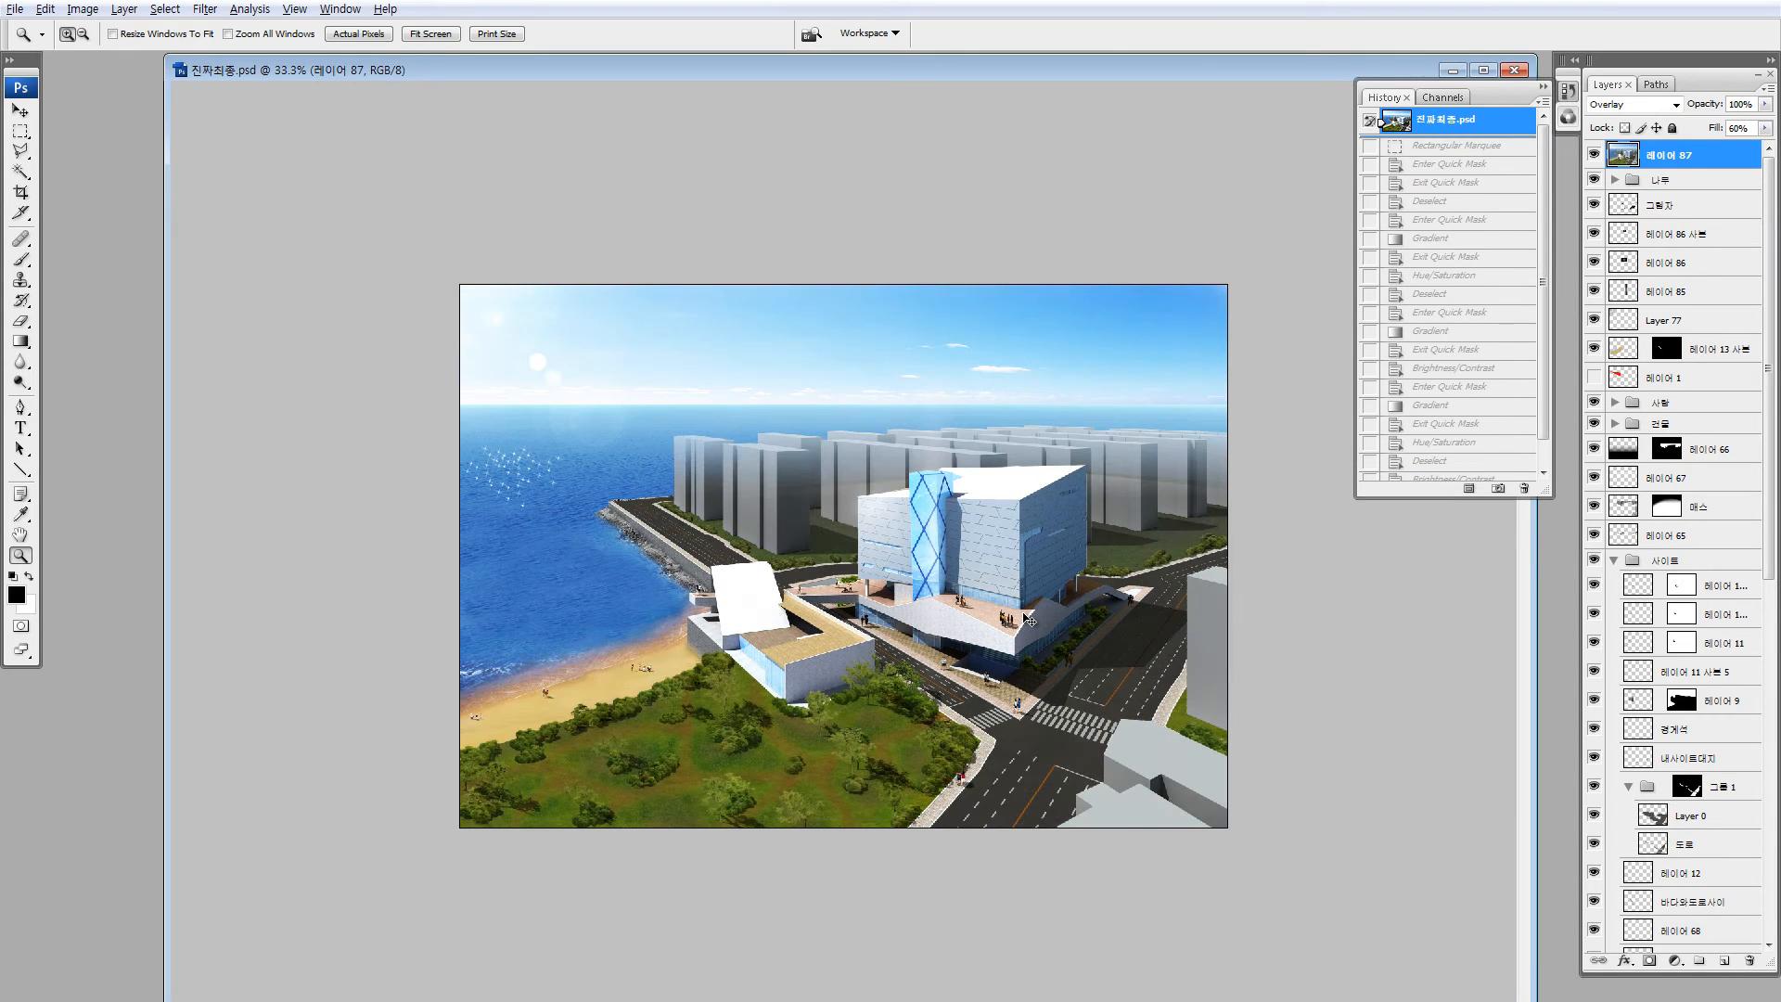
pyautogui.hotkey('ctrl', 'z')
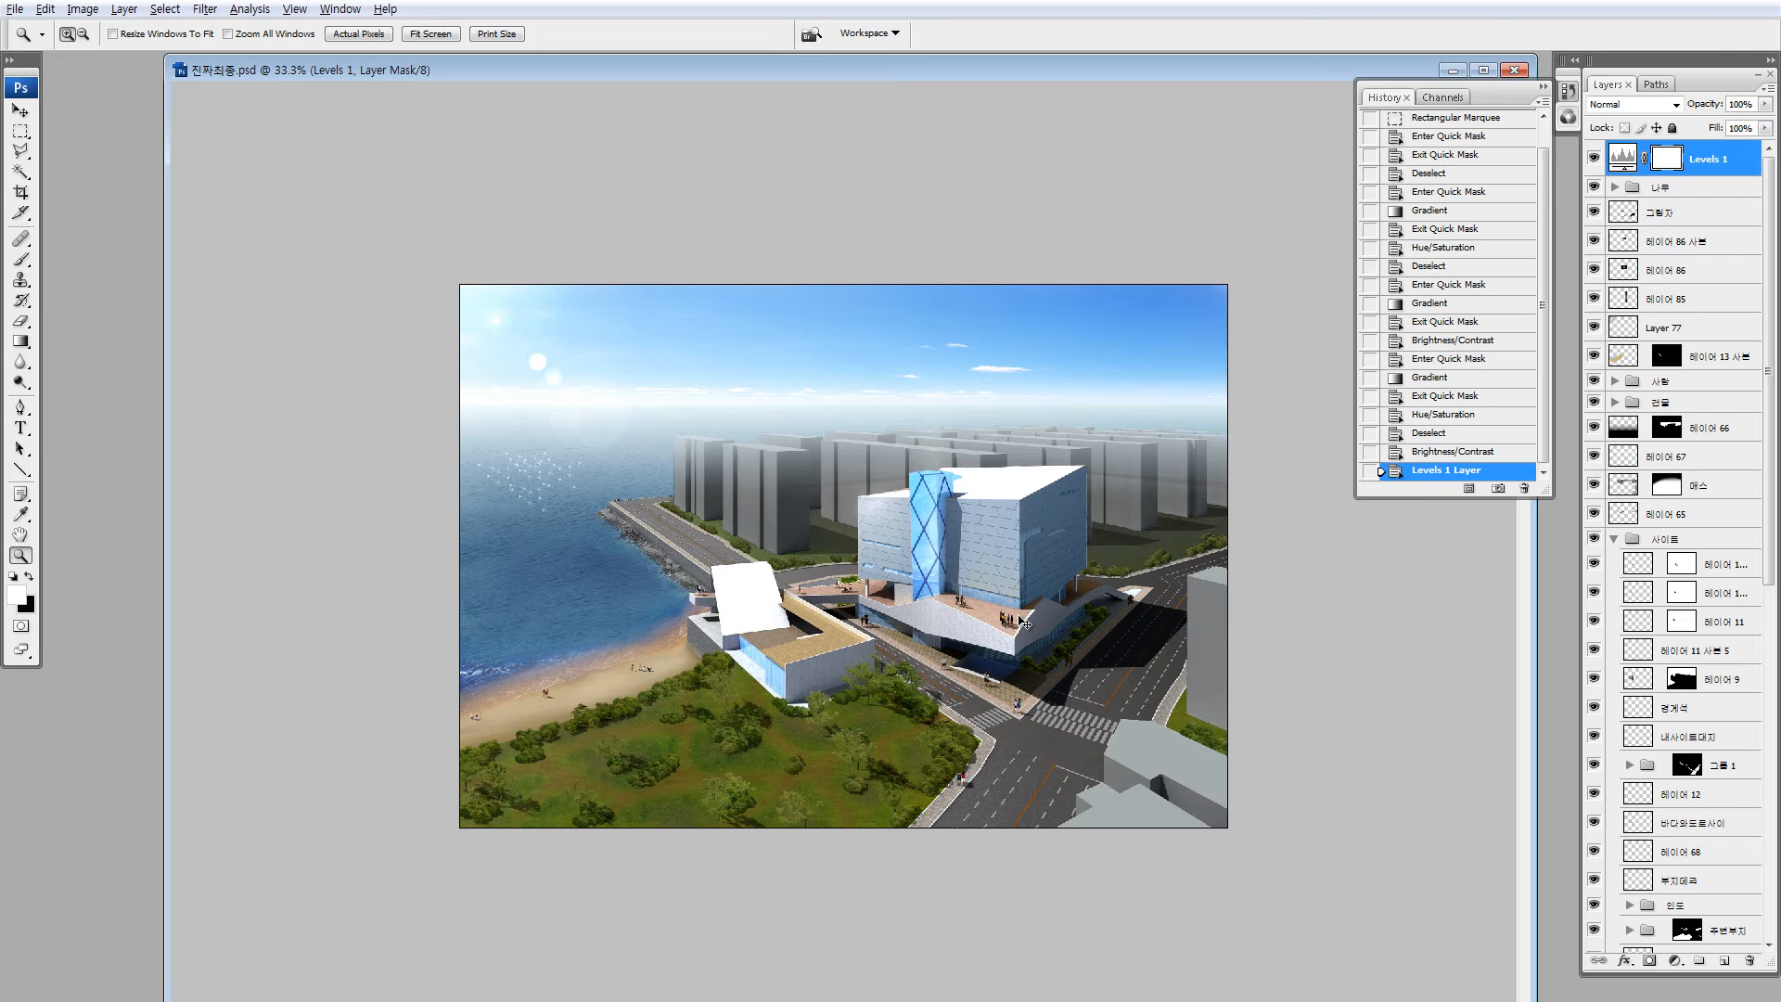
# Add a new Overlay layer and darken the shaded face of the main building with a 200 px black brush at 12% opacity
pyautogui.hotkey('shift', 'alt', 'n')
pyautogui.click(1724, 962)
pyautogui.click(1599, 104)
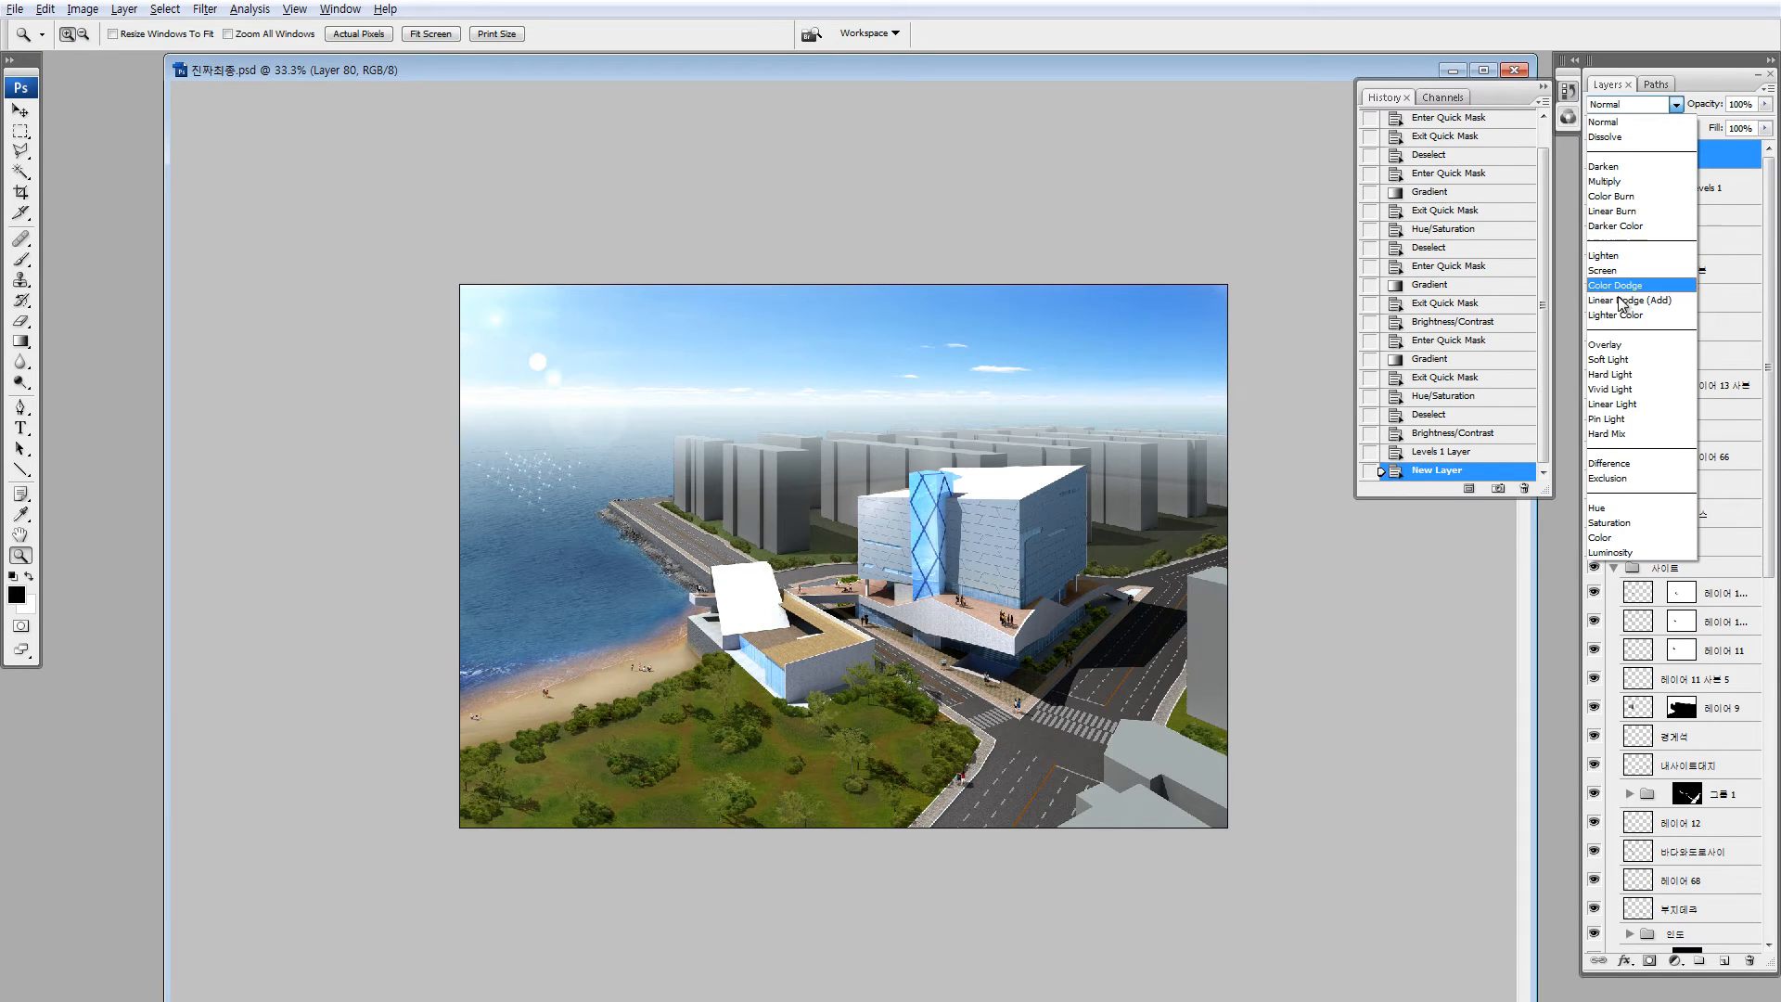
pyautogui.click(1623, 352)
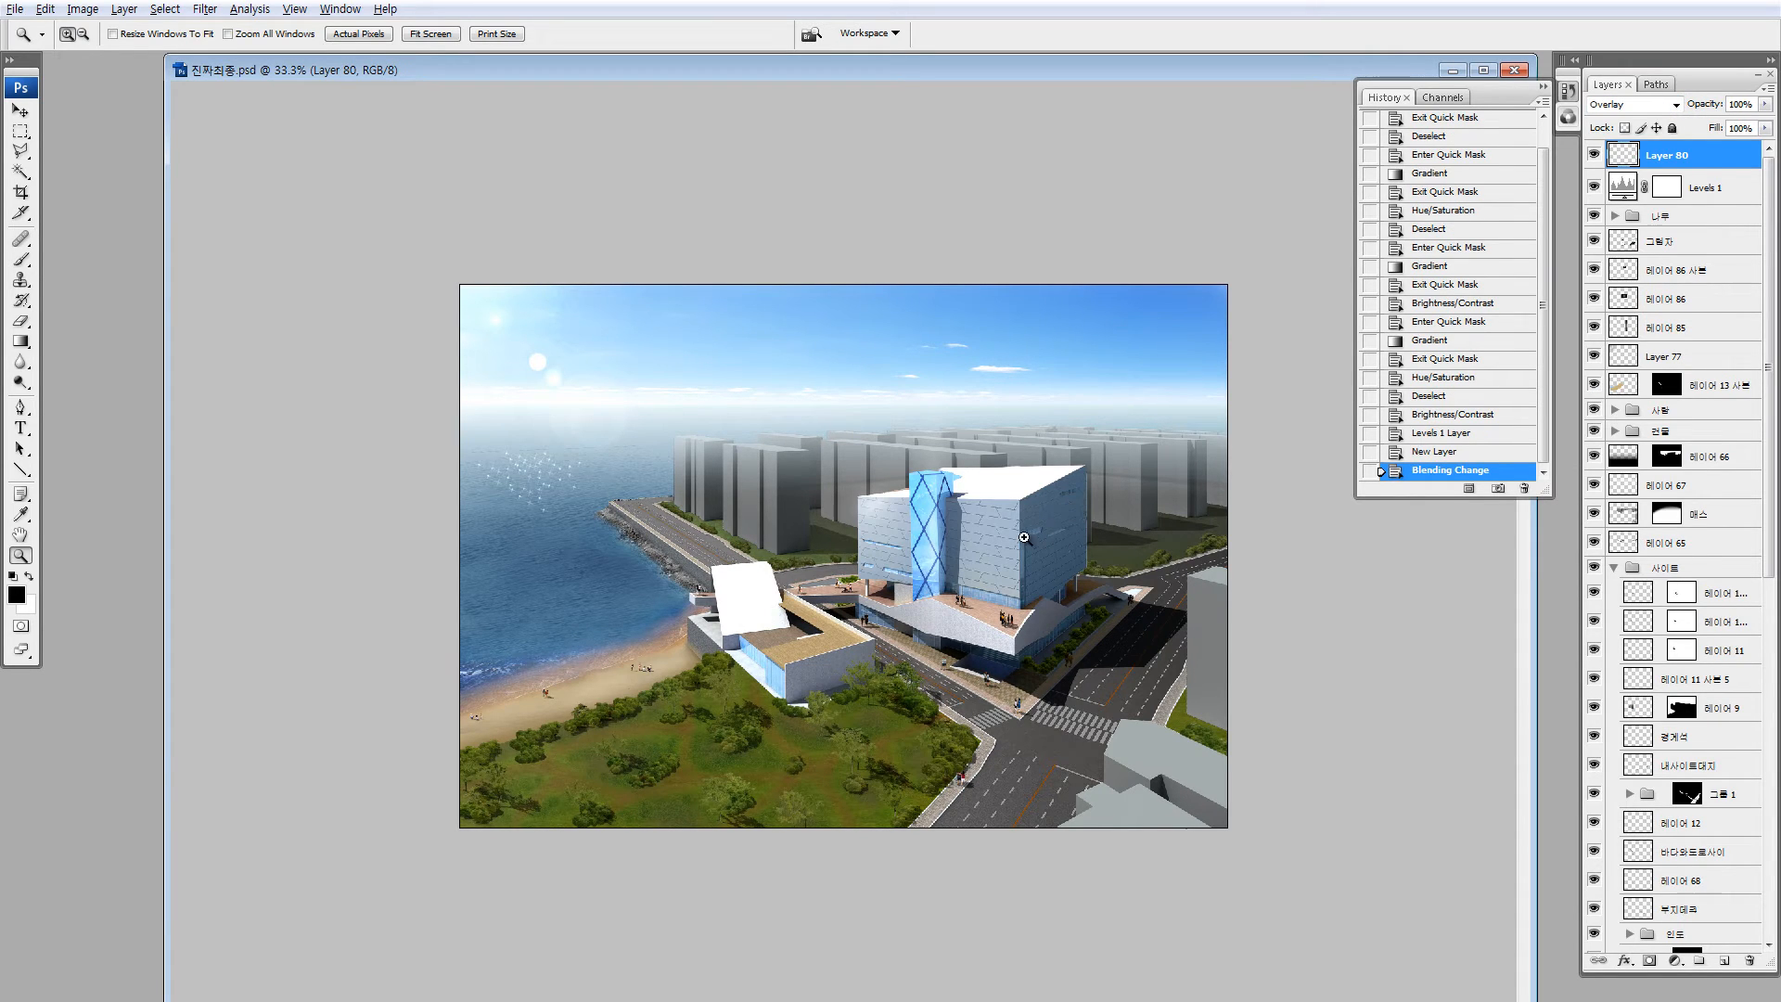
pyautogui.press('b')
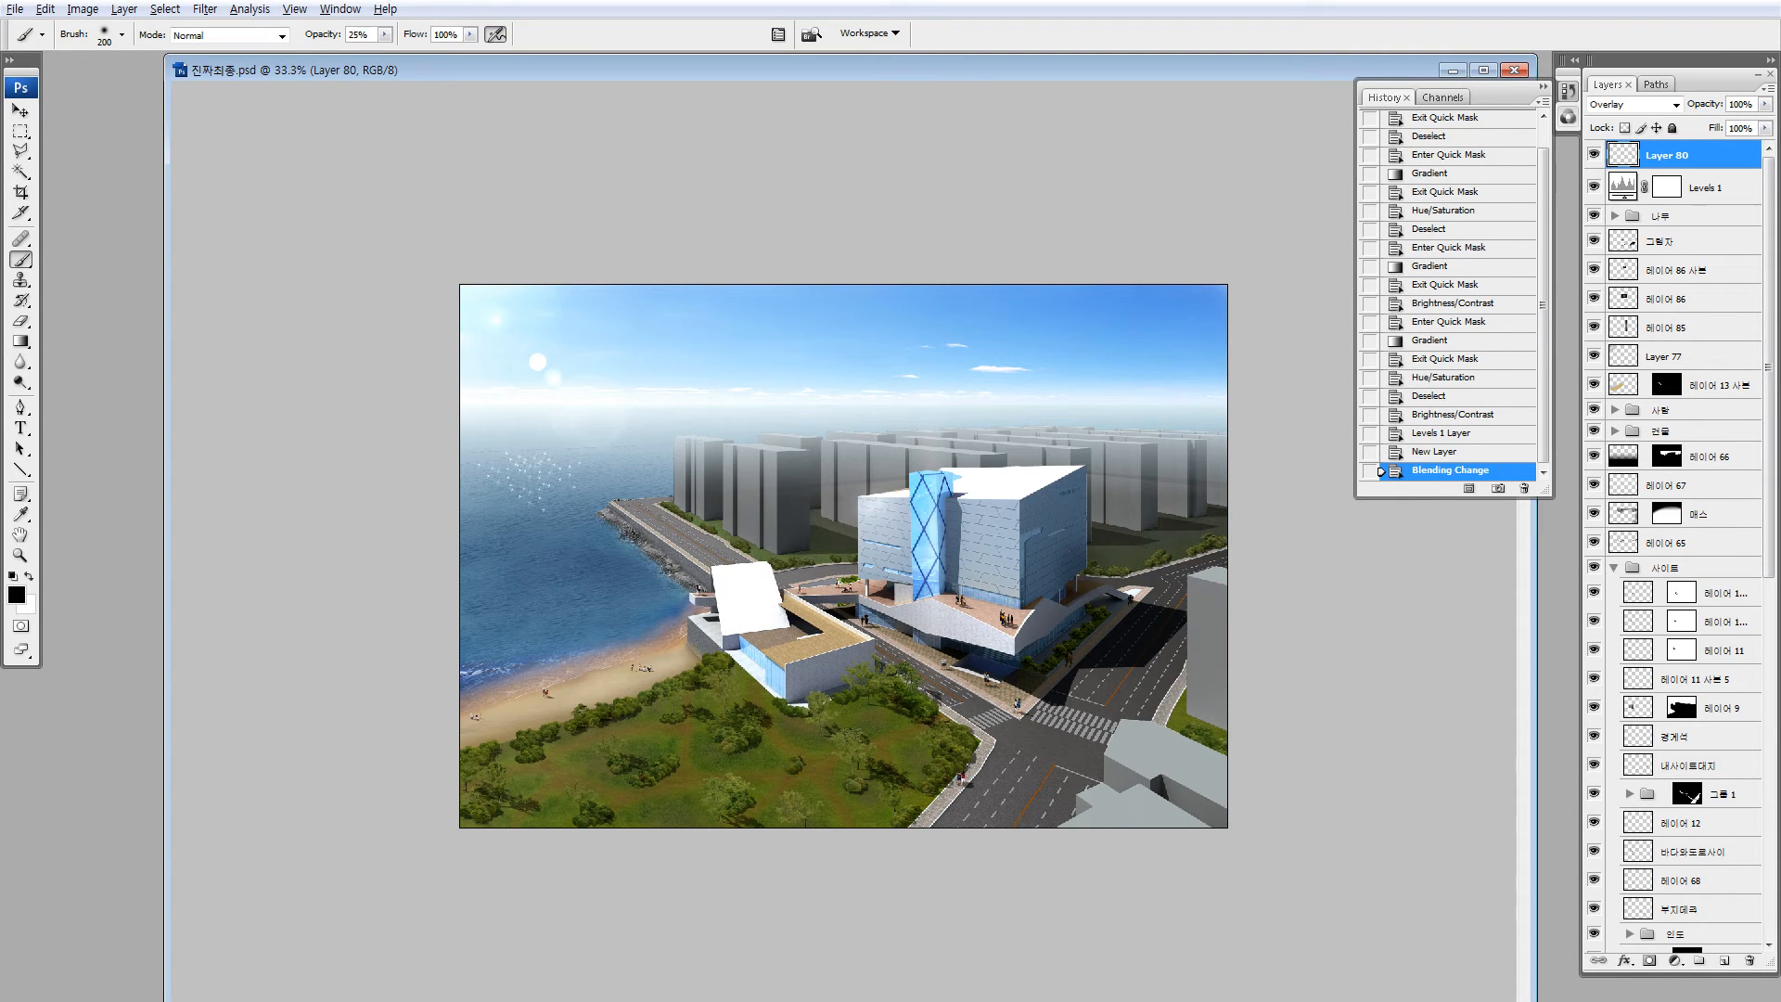
pyautogui.moveTo(1038, 624)
pyautogui.mouseDown()
pyautogui.moveTo(1085, 616)
pyautogui.moveTo(1056, 602)
pyautogui.moveTo(1069, 570)
pyautogui.moveTo(1075, 592)
pyautogui.moveTo(1042, 591)
pyautogui.moveTo(1072, 547)
pyautogui.moveTo(1039, 559)
pyautogui.moveTo(1030, 532)
pyautogui.moveTo(1061, 570)
pyautogui.moveTo(1036, 512)
pyautogui.moveTo(1057, 568)
pyautogui.mouseUp()
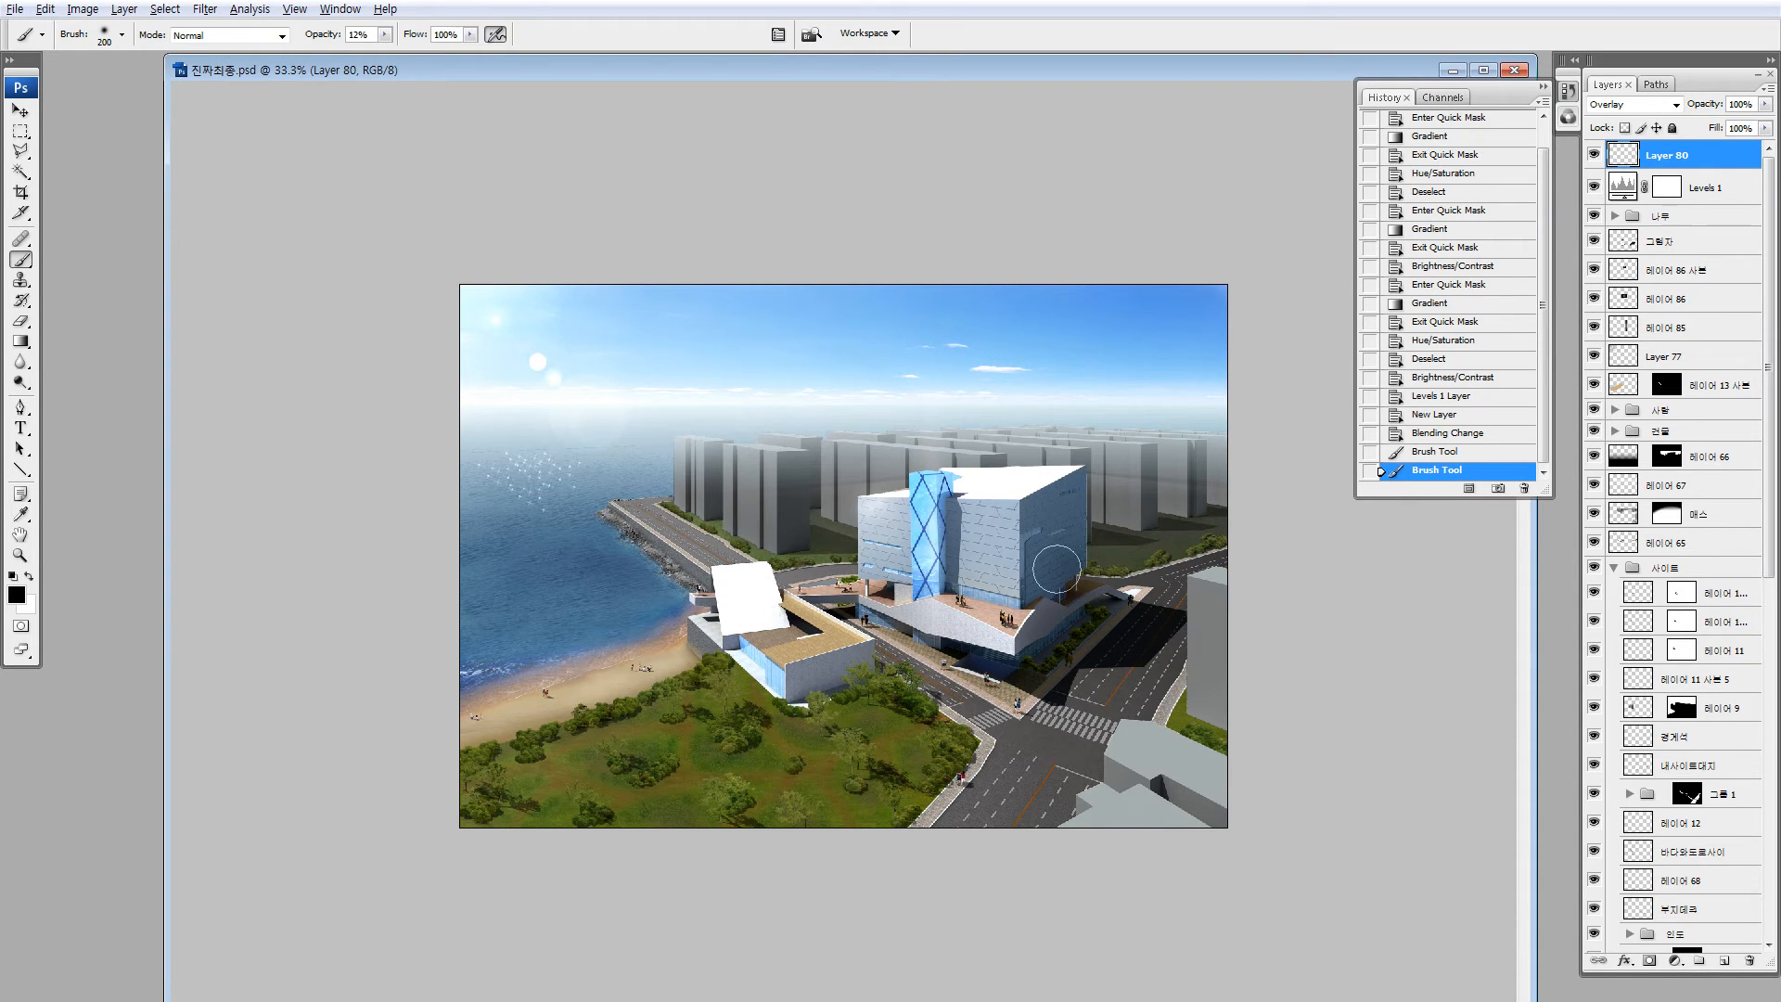
# Add a new layer and create a Quick Mask gradient selection fading diagonally from the image's upper-left corner toward the centre
pyautogui.click(1724, 961)
pyautogui.press('q')
pyautogui.press('g')
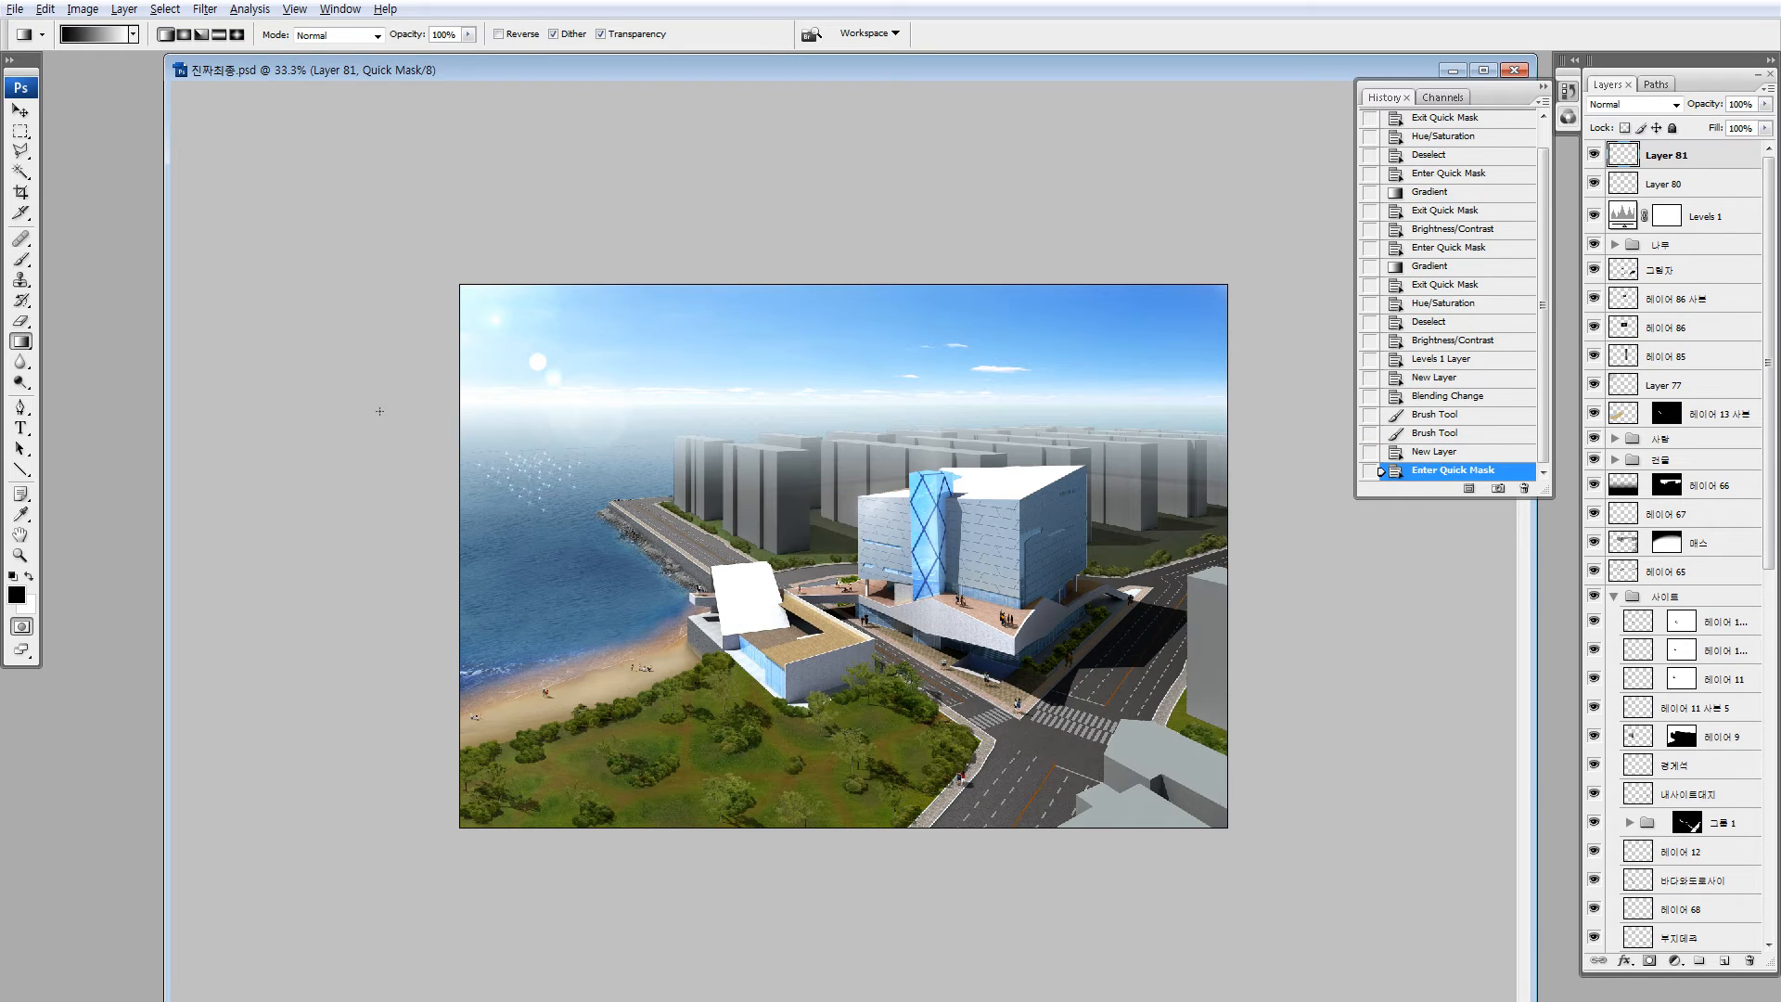
pyautogui.moveTo(377, 409); pyautogui.dragTo(858, 417)
pyautogui.moveTo(378, 321); pyautogui.dragTo(884, 593)
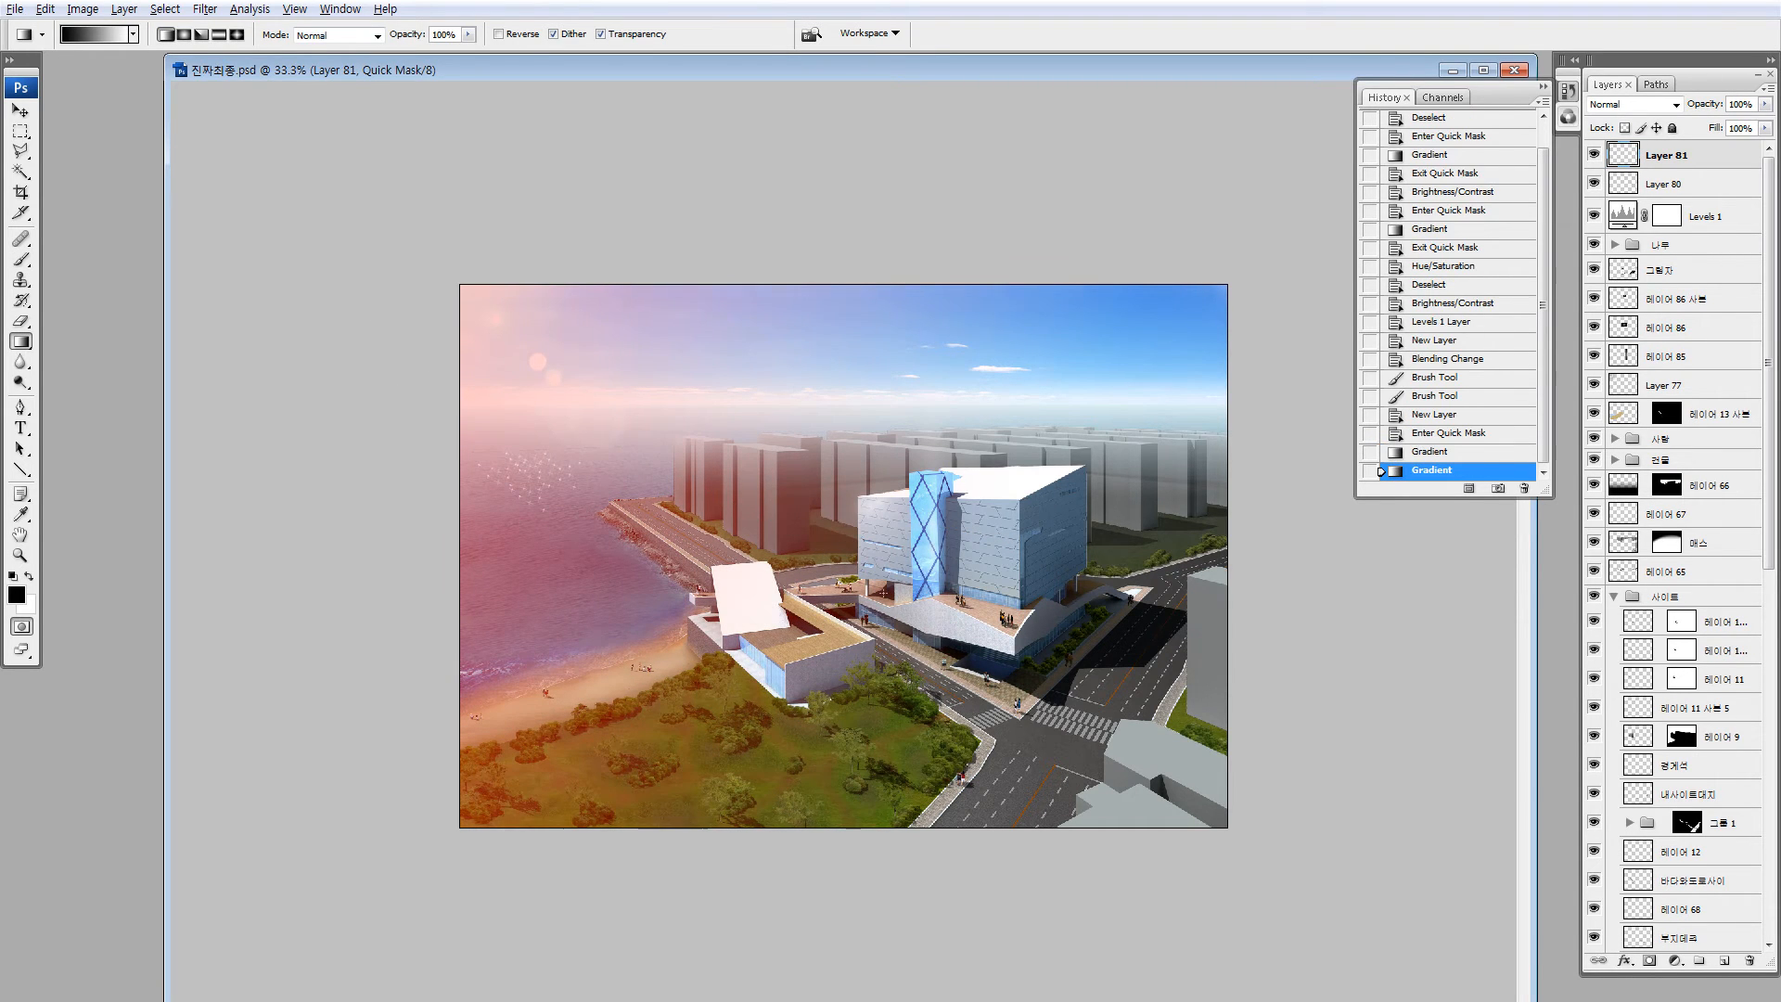
pyautogui.moveTo(372, 357); pyautogui.dragTo(799, 628)
pyautogui.press('q')
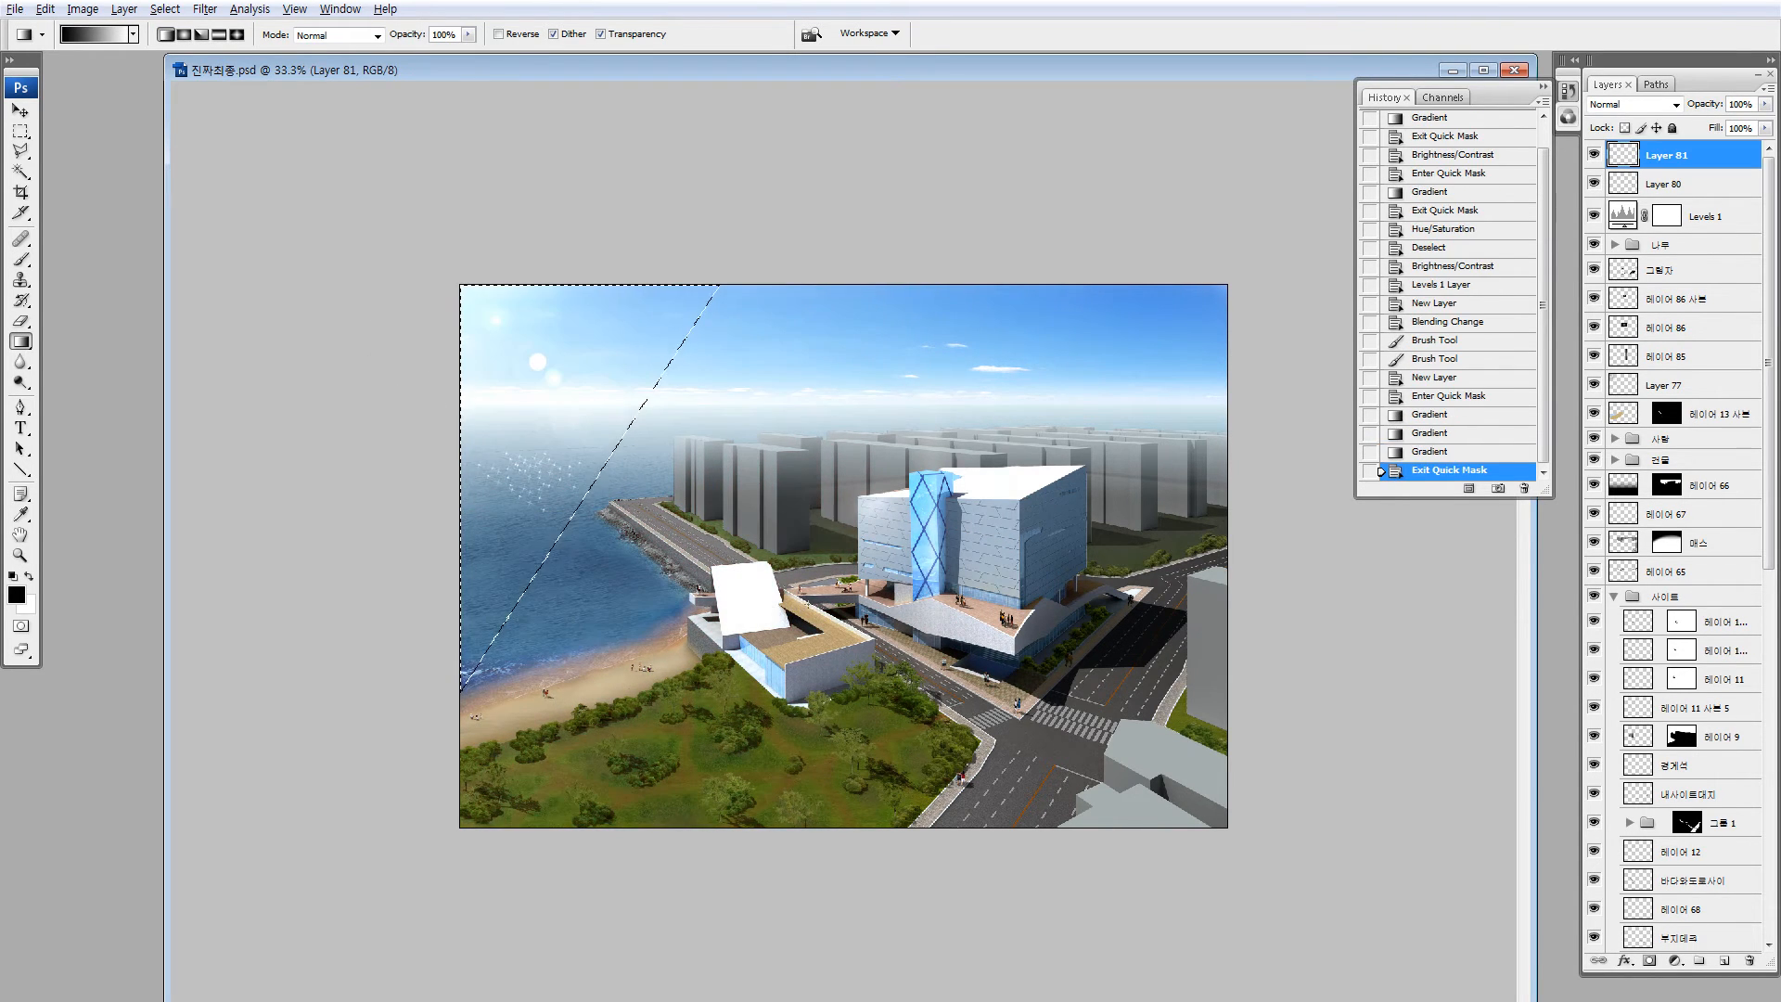
# Fill the gradient selection with white on another new layer and reduce that layer's fill to 25%
pyautogui.click(1724, 960)
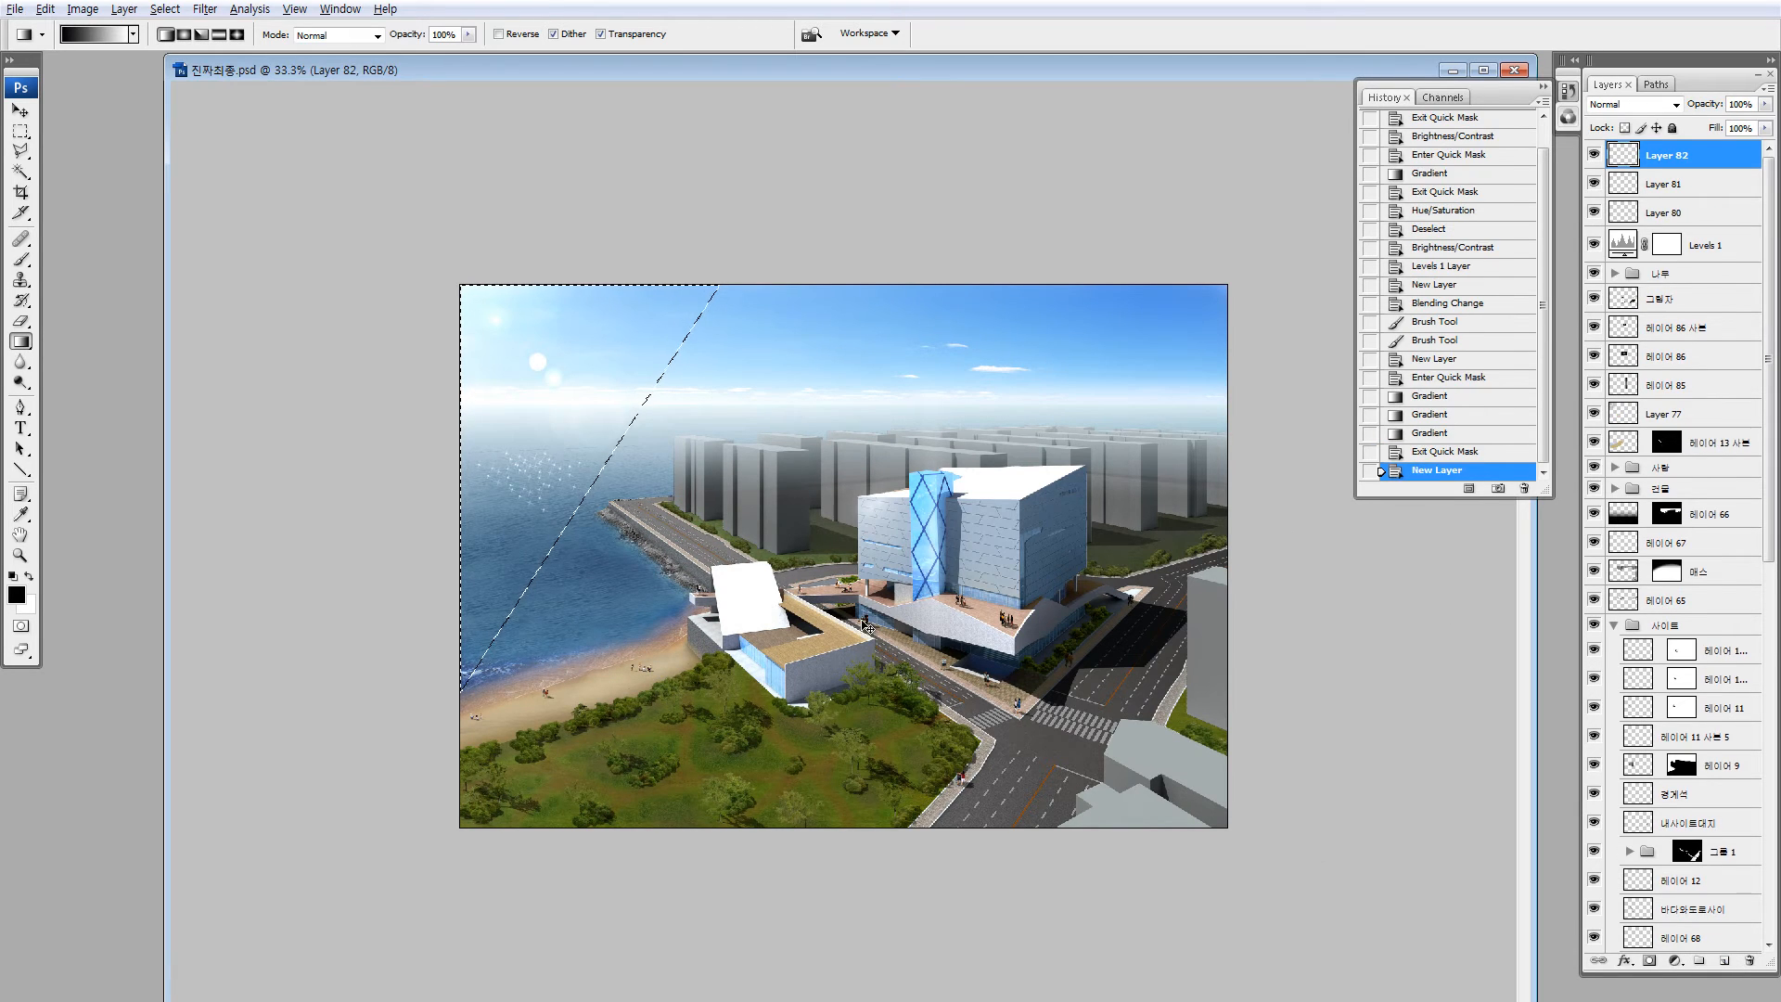
pyautogui.hotkey('ctrl', 'BackSpace')
pyautogui.hotkey('ctrl', 'd')
pyautogui.press('v')
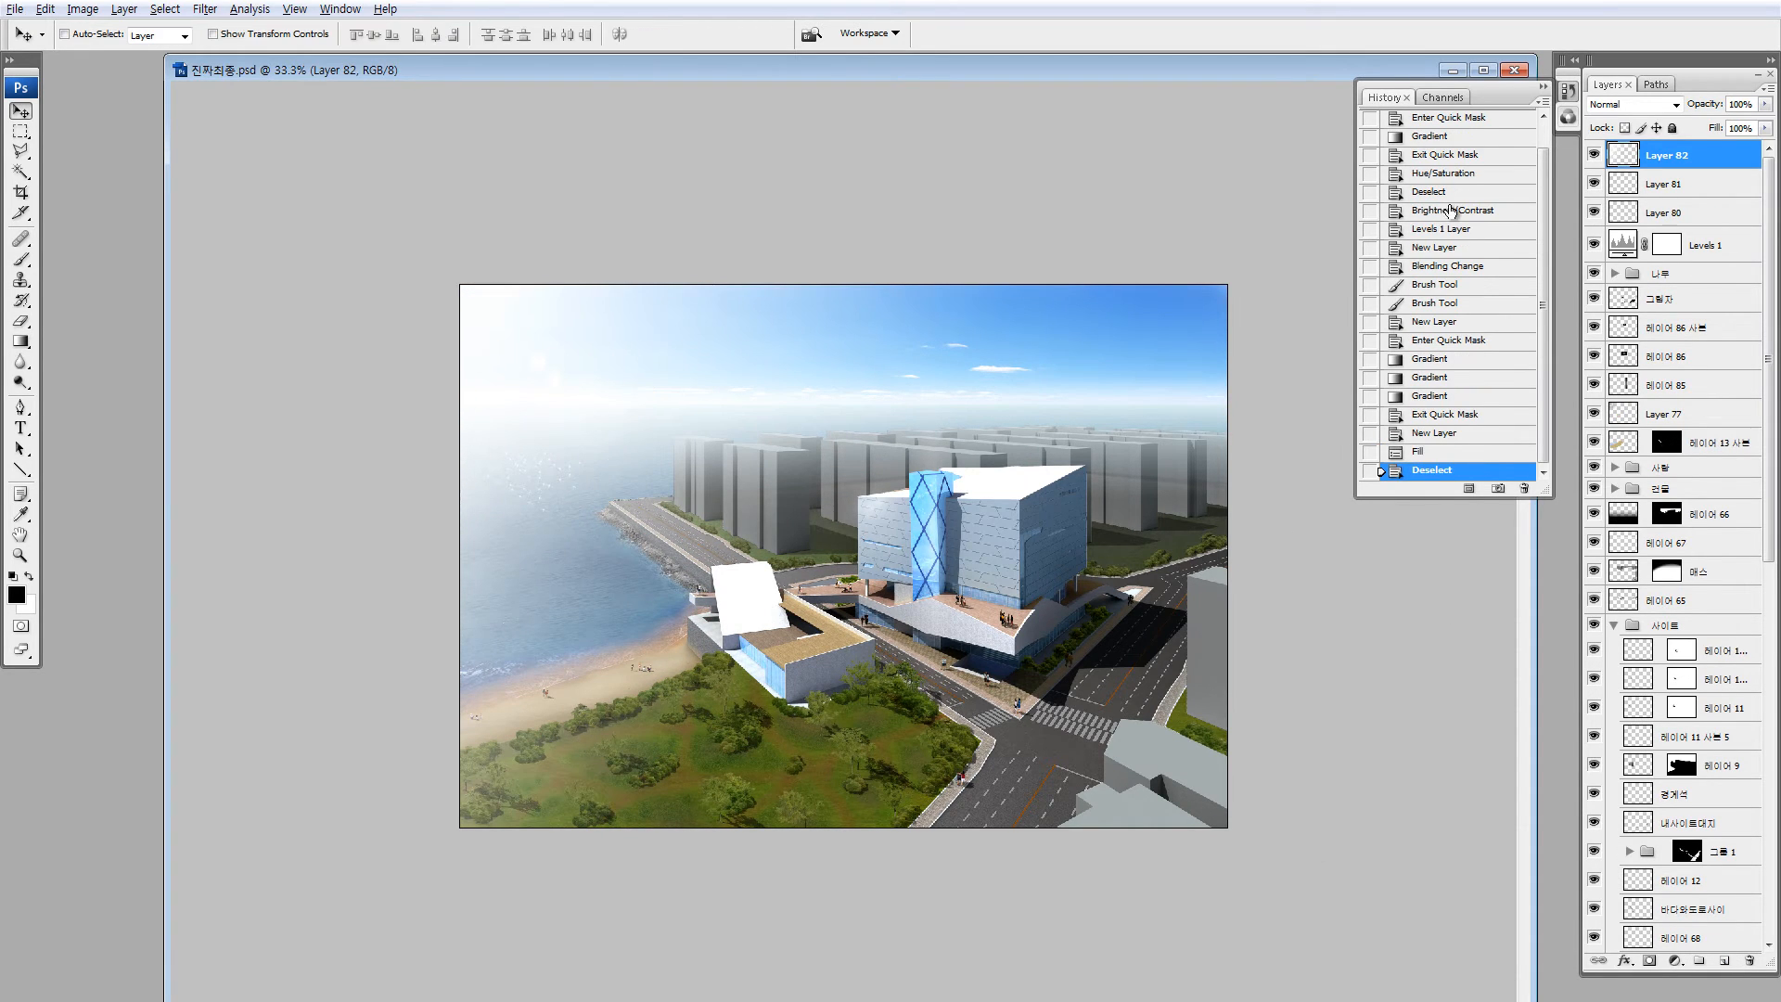
pyautogui.click(1765, 128)
pyautogui.moveTo(1765, 147); pyautogui.dragTo(1694, 147)
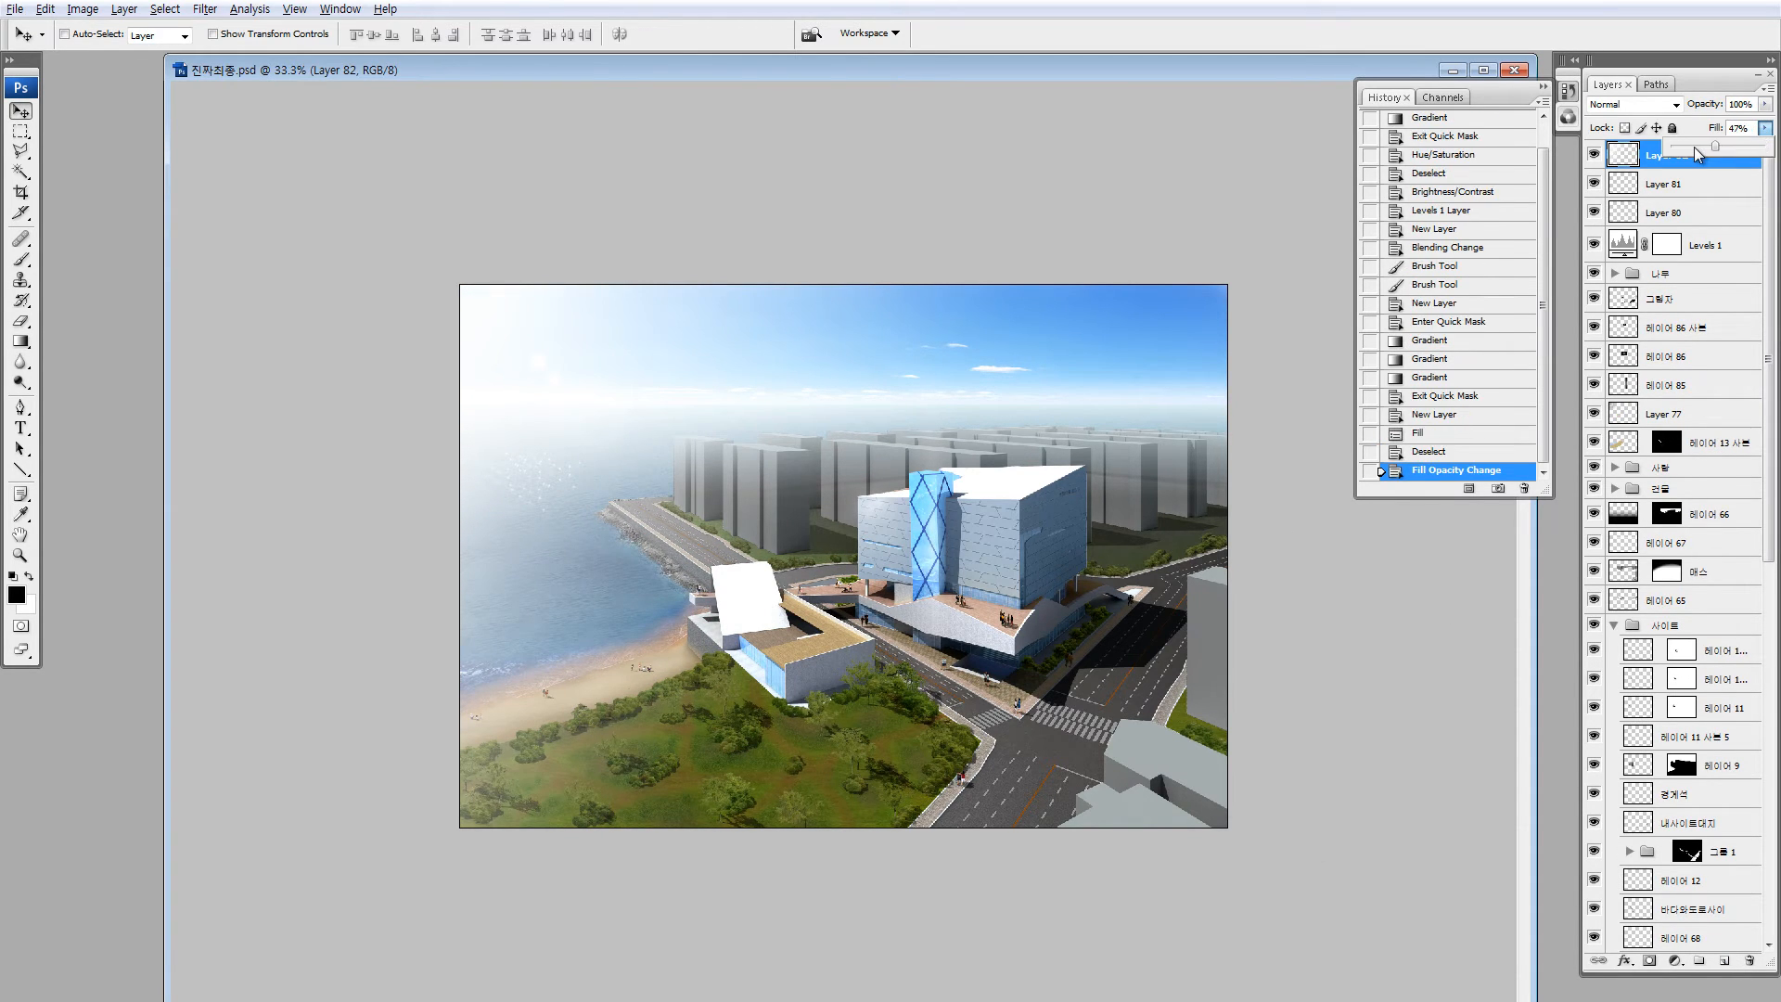
pyautogui.click(1594, 155)
pyautogui.click(1595, 156)
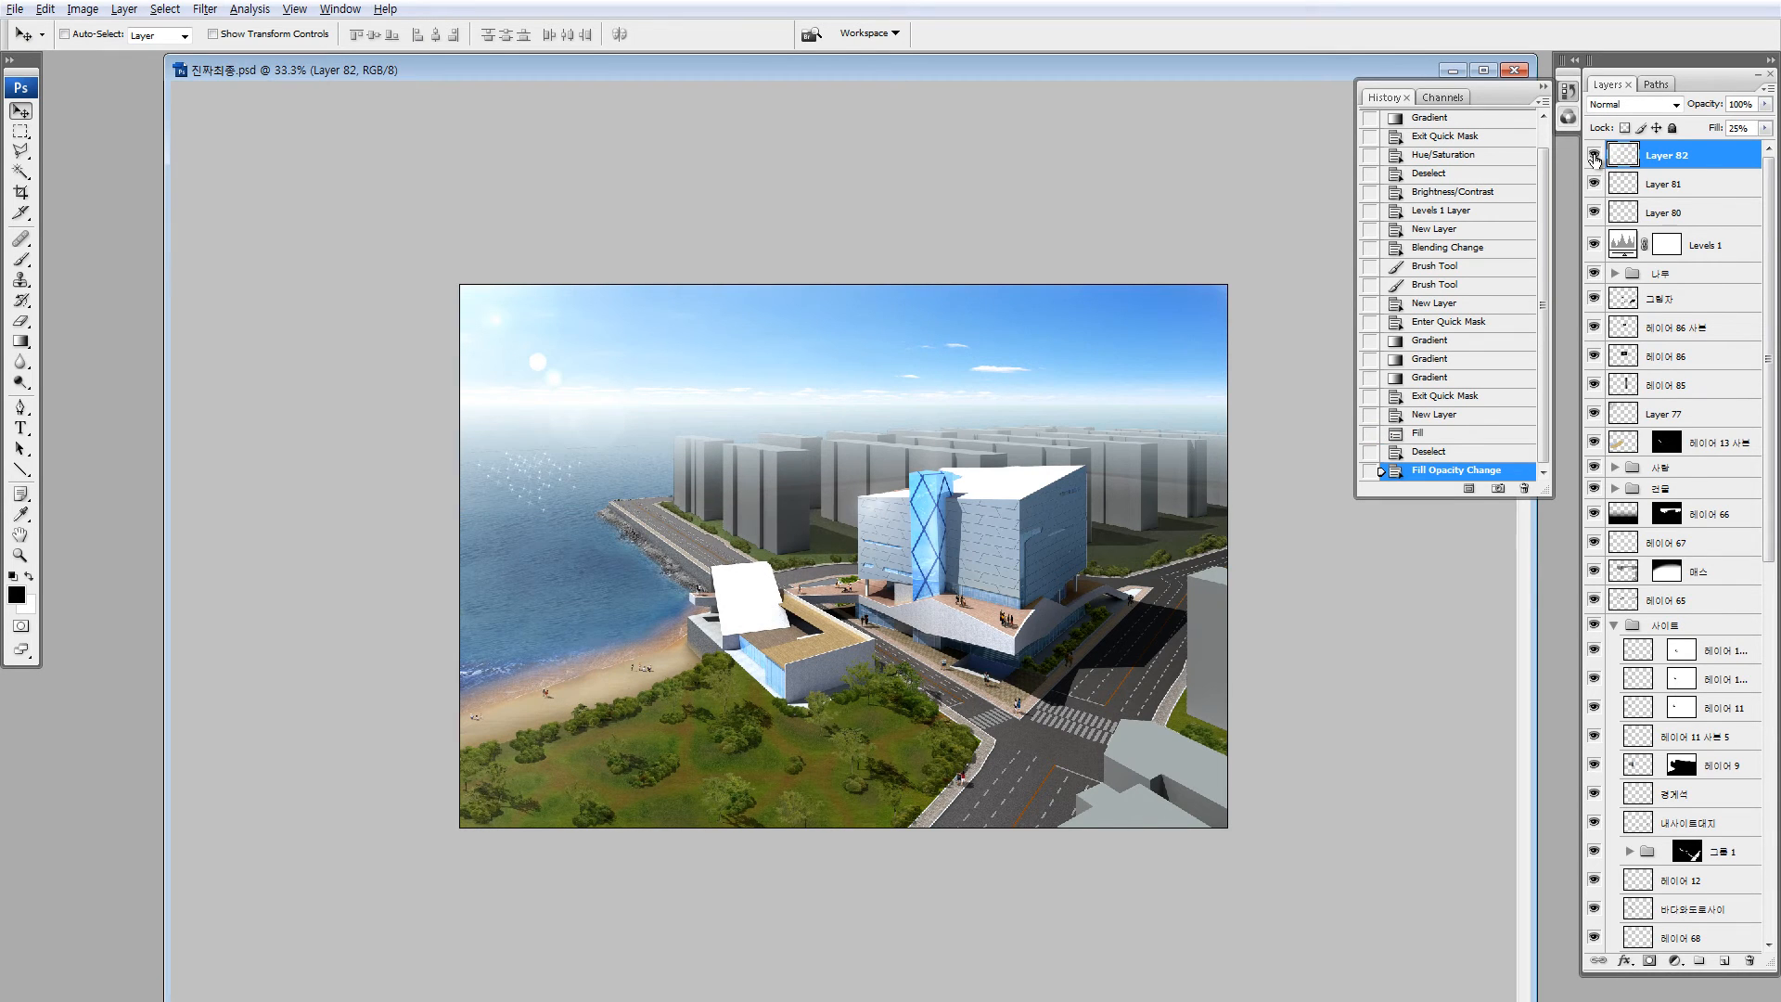
# Add a new layer above the white haze layer and set its blending mode to Overlay
pyautogui.hotkey('ctrl', '-')
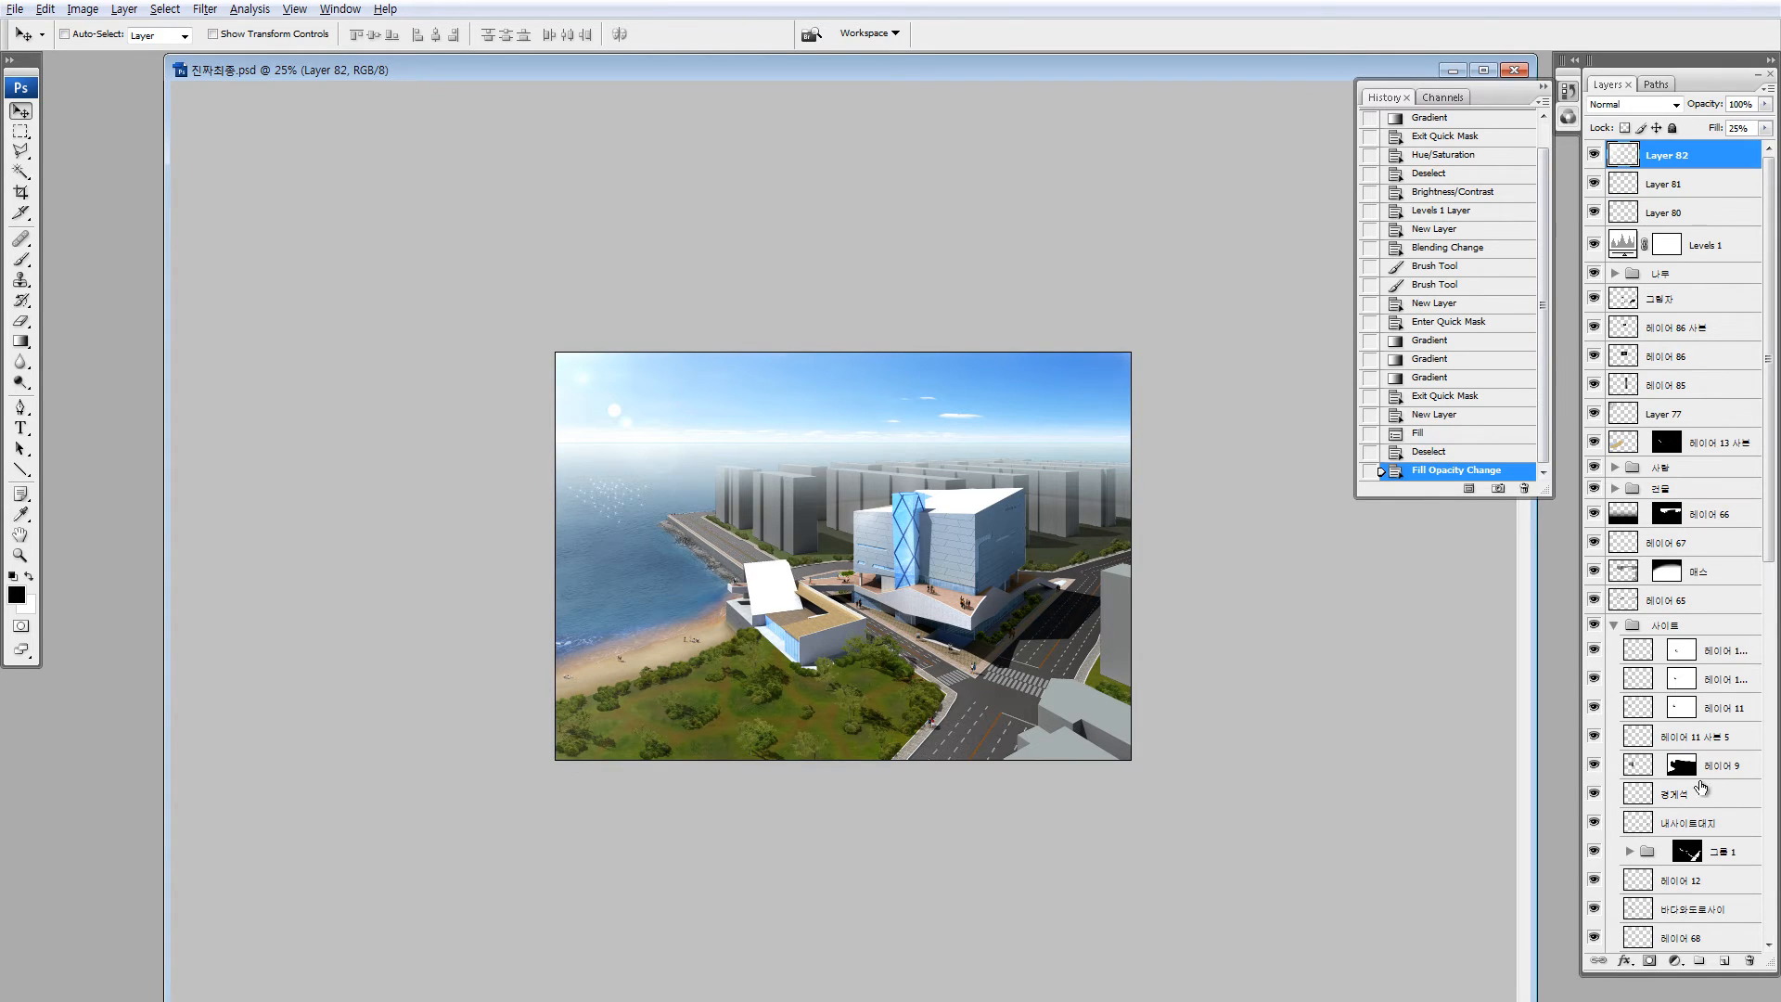
pyautogui.click(1725, 969)
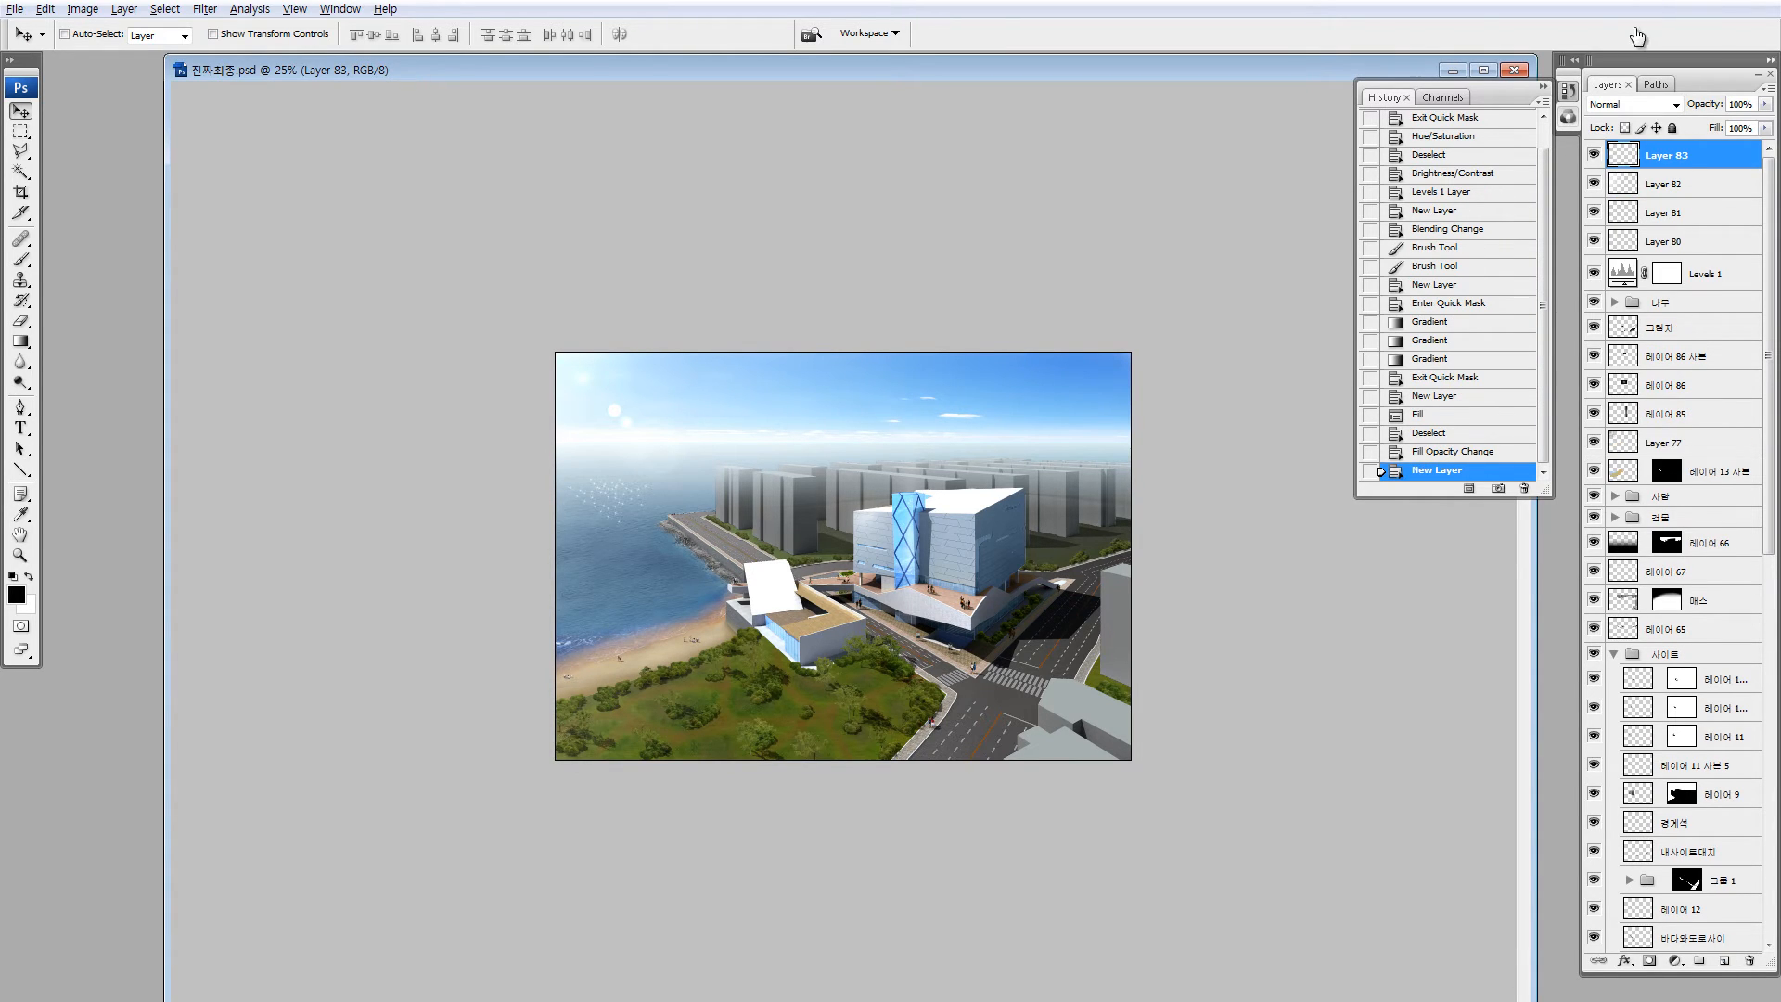
pyautogui.click(1614, 104)
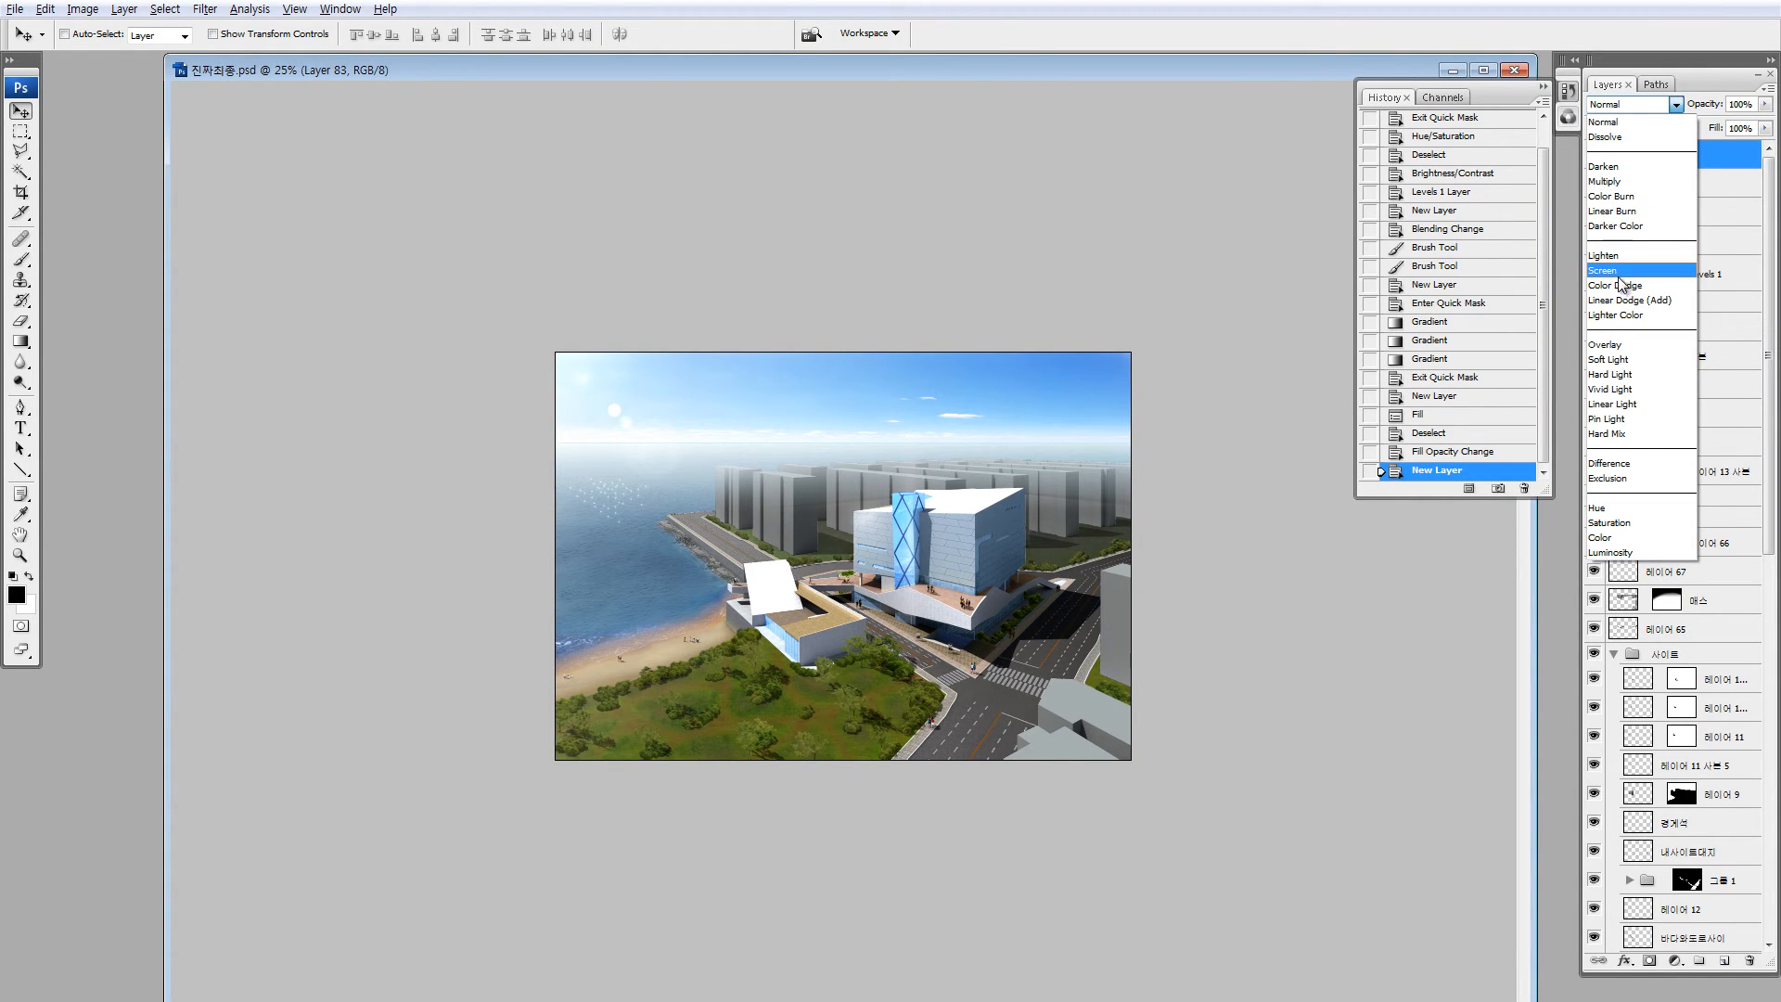
pyautogui.click(1619, 346)
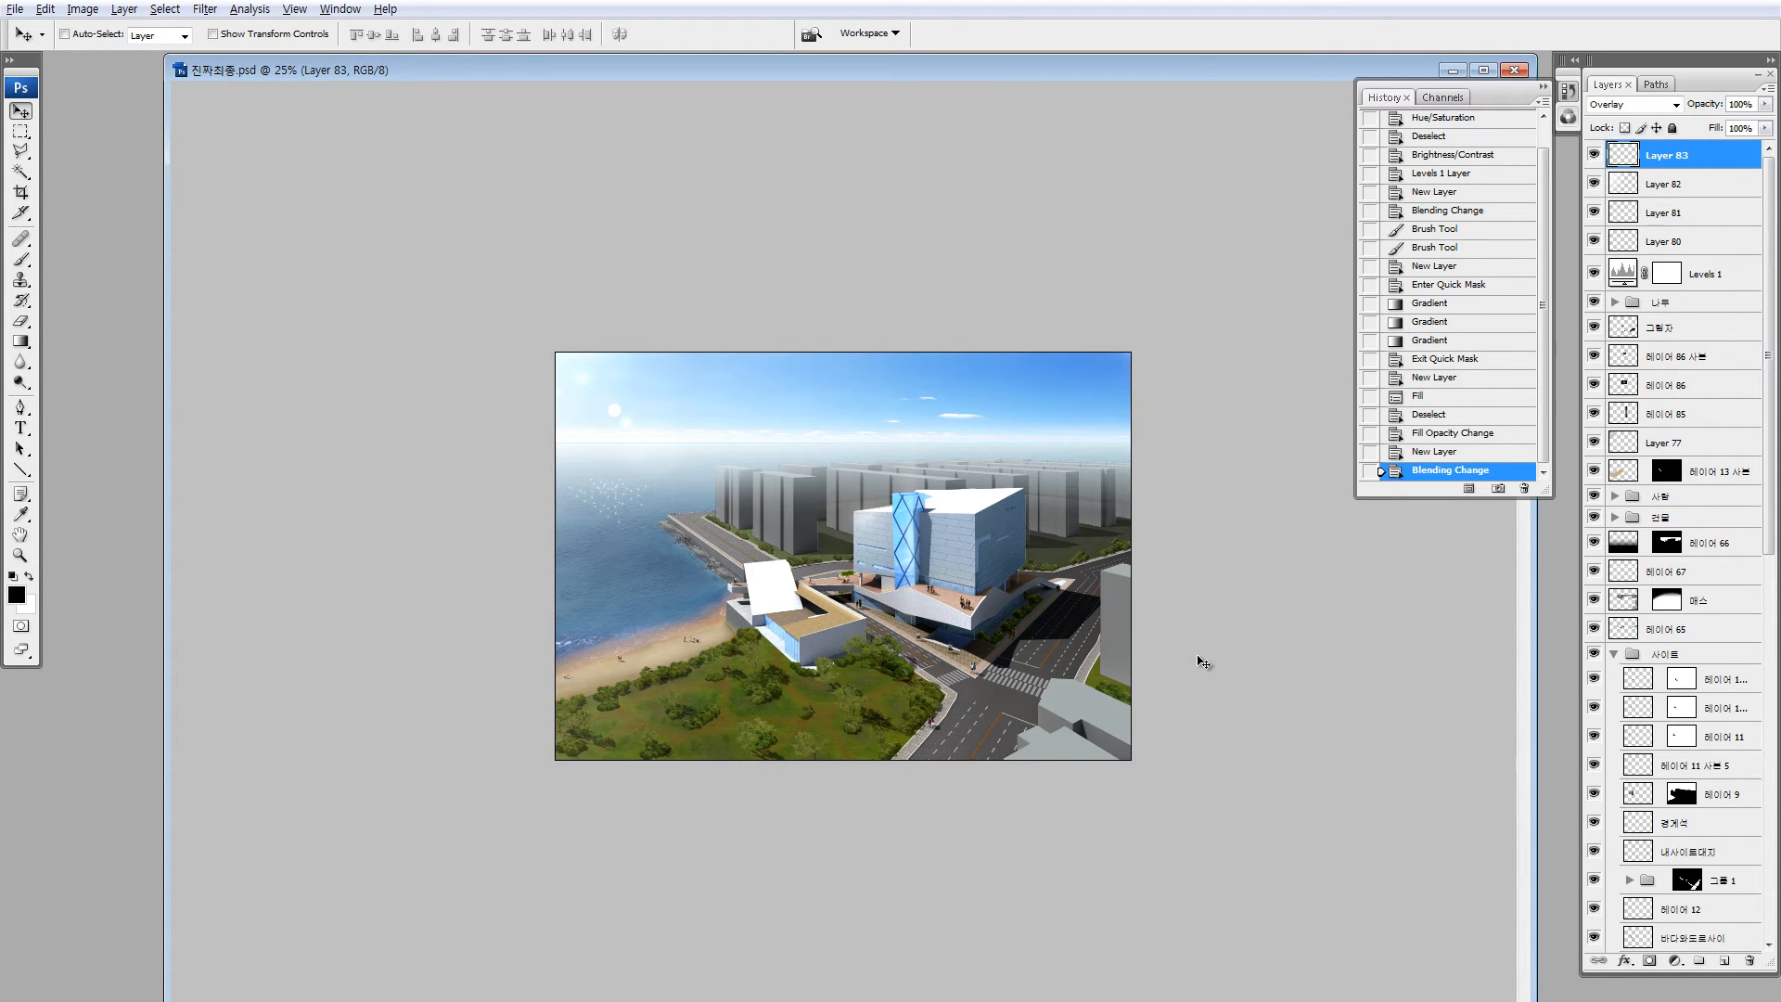
# Darken the image's lower-right edge with repeated soft dabs of a 1000 px black brush at 12% opacity
pyautogui.press('b')
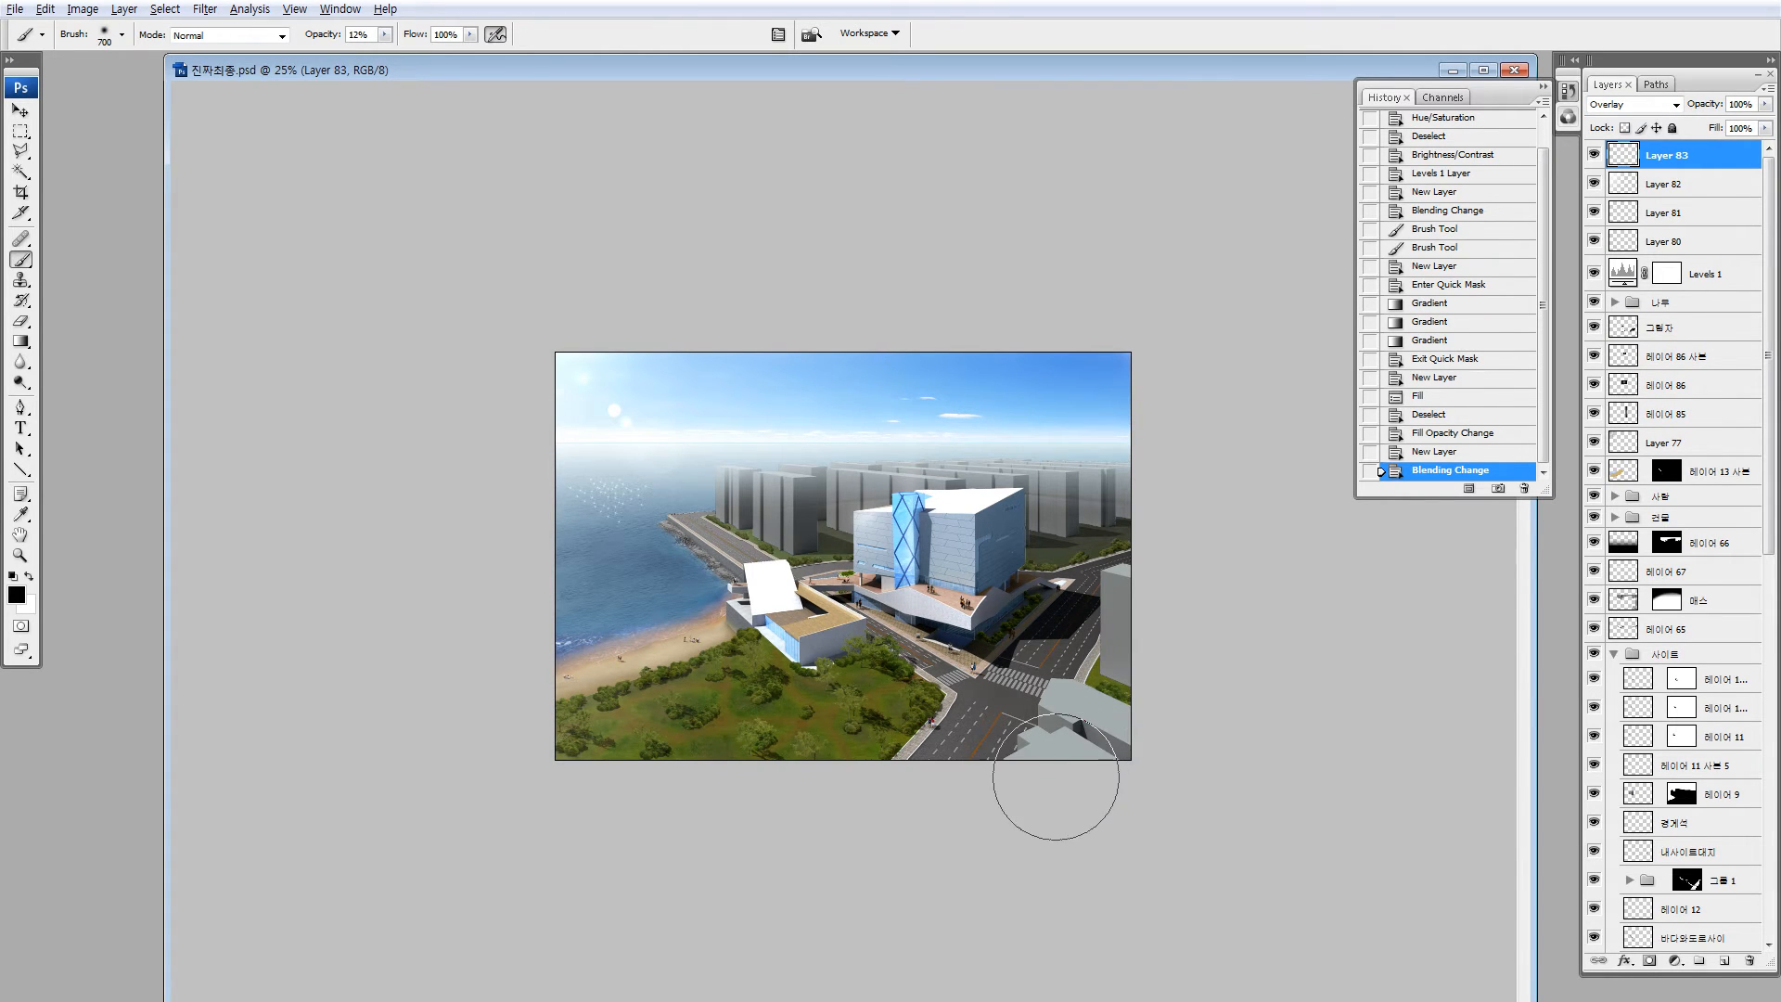
pyautogui.press(']')
pyautogui.press(']')
pyautogui.press(']')
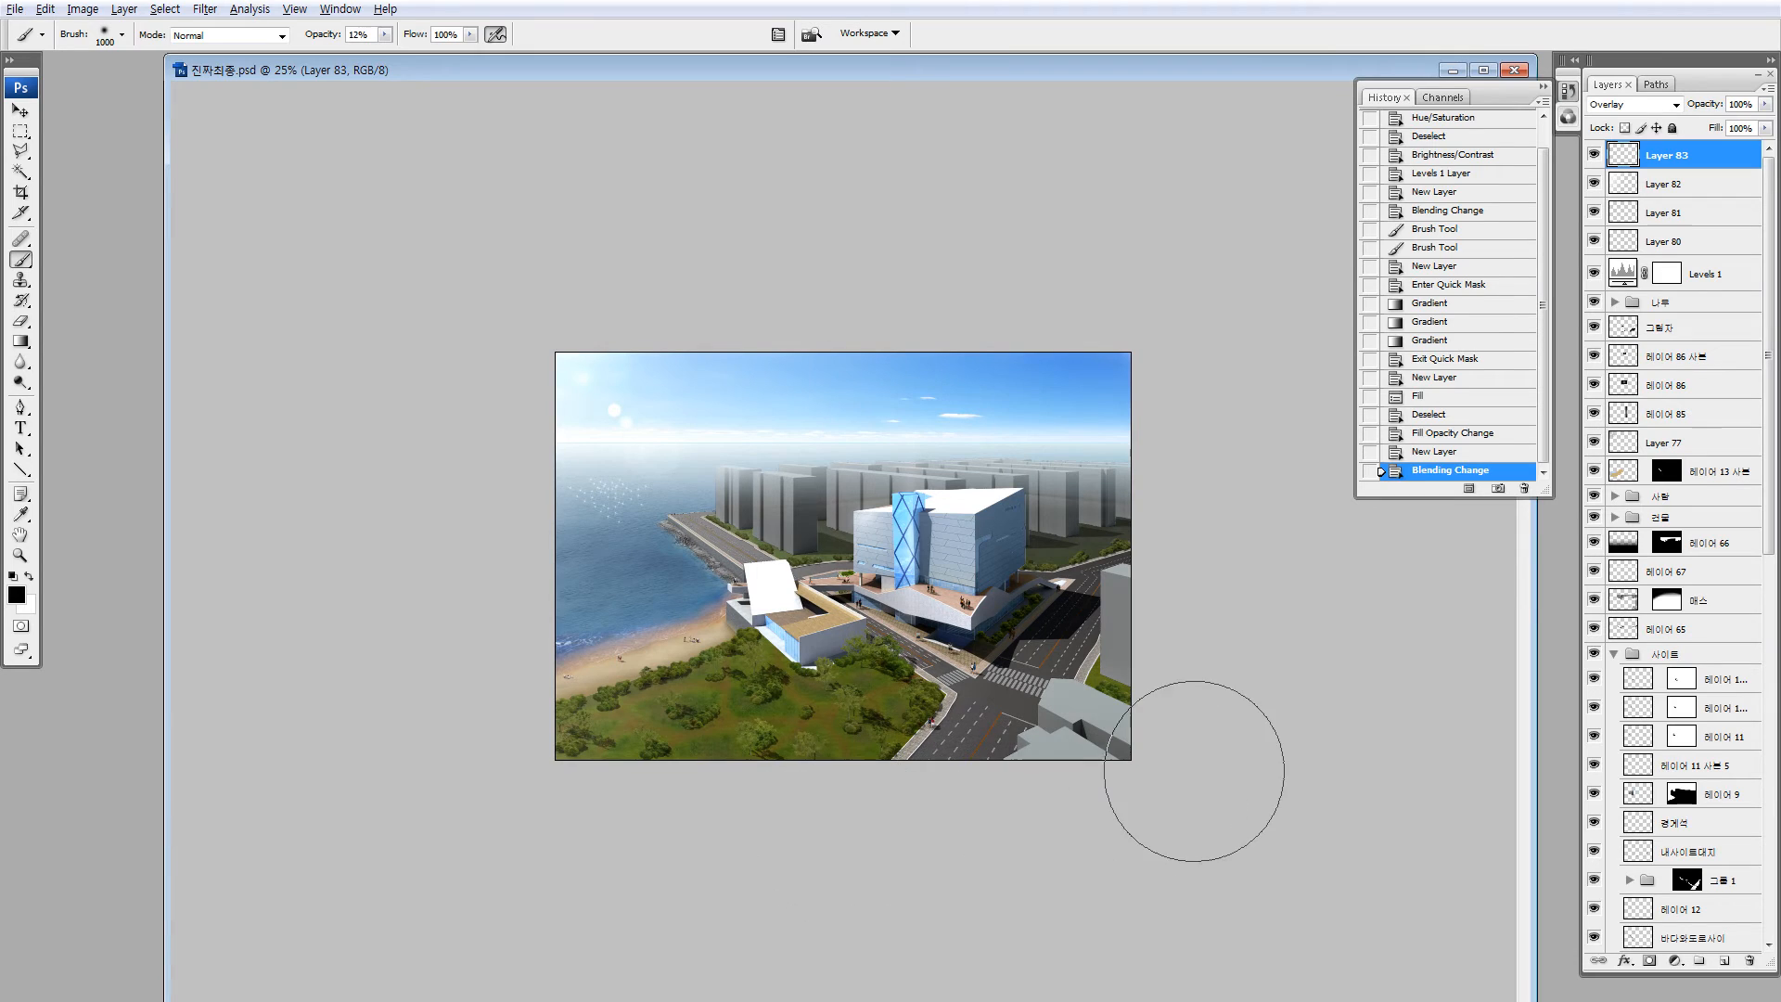
pyautogui.click(1194, 771)
pyautogui.click(1185, 736)
pyautogui.click(1187, 724)
pyautogui.click(1224, 659)
pyautogui.click(1243, 631)
pyautogui.click(1190, 668)
pyautogui.click(1234, 640)
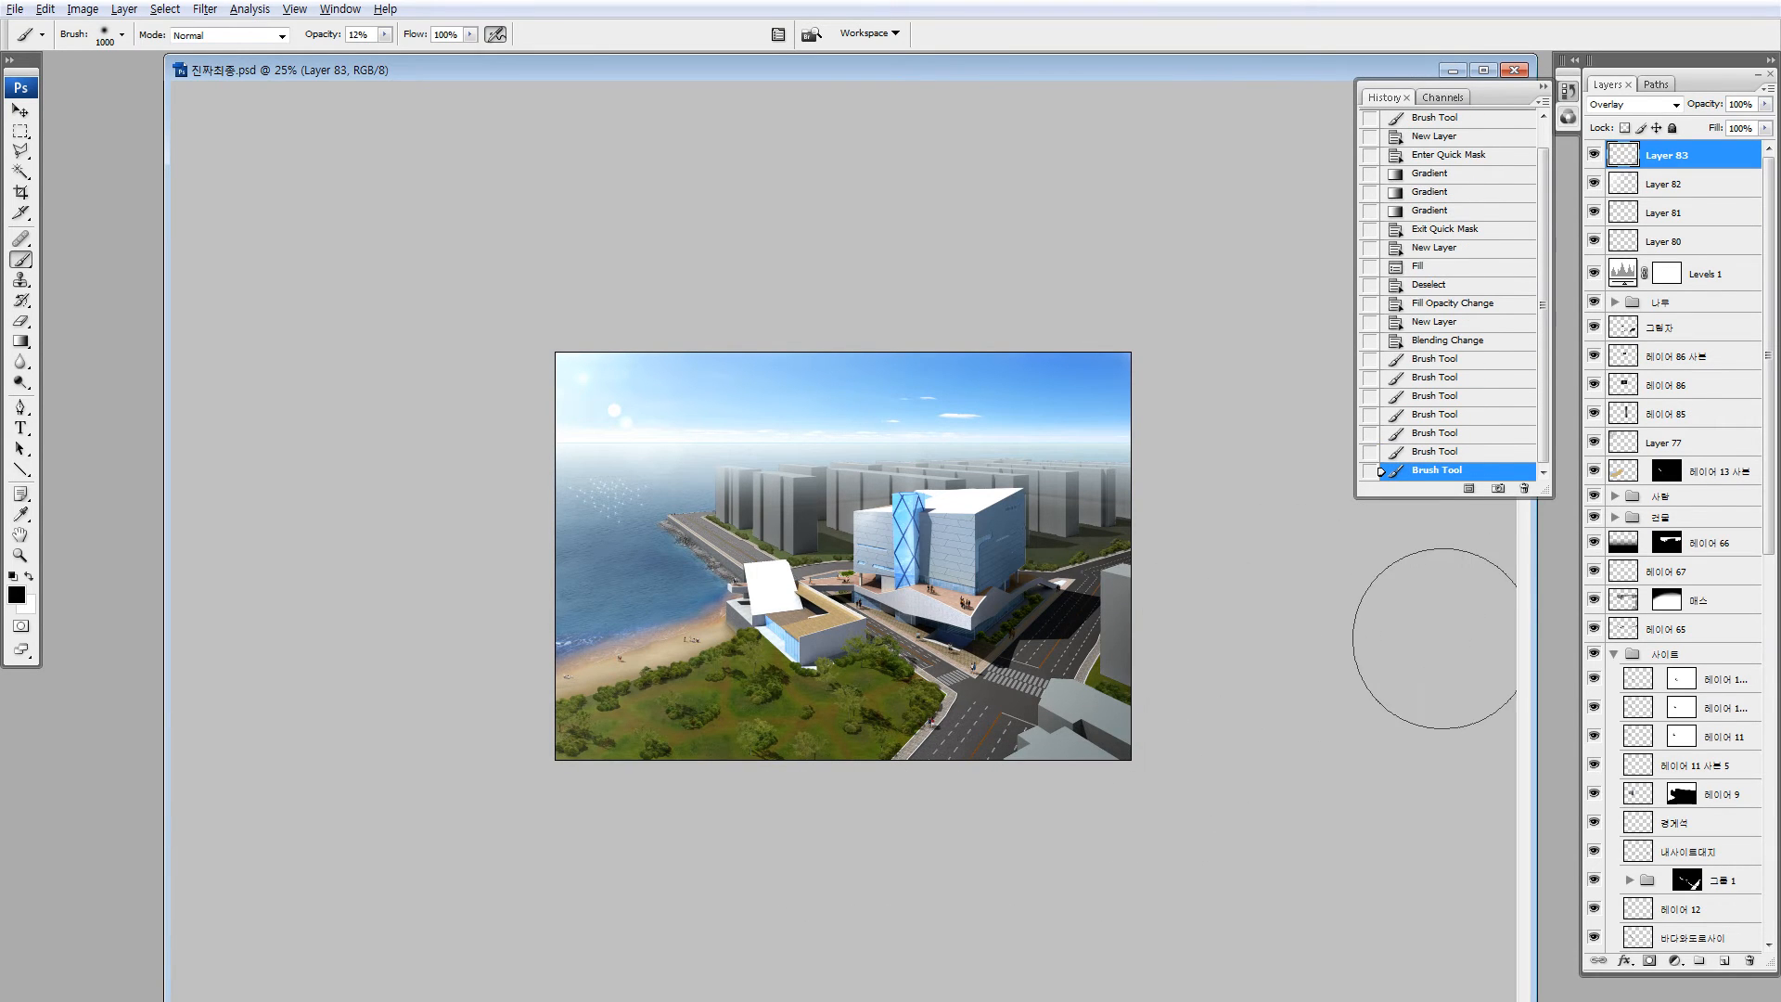
# Pick the main building's facade panel layer 알판 from the image and briefly isolate it to check its contents
pyautogui.press('z')
pyautogui.click(1395, 588)
pyautogui.click(1395, 588)
pyautogui.click(1395, 588)
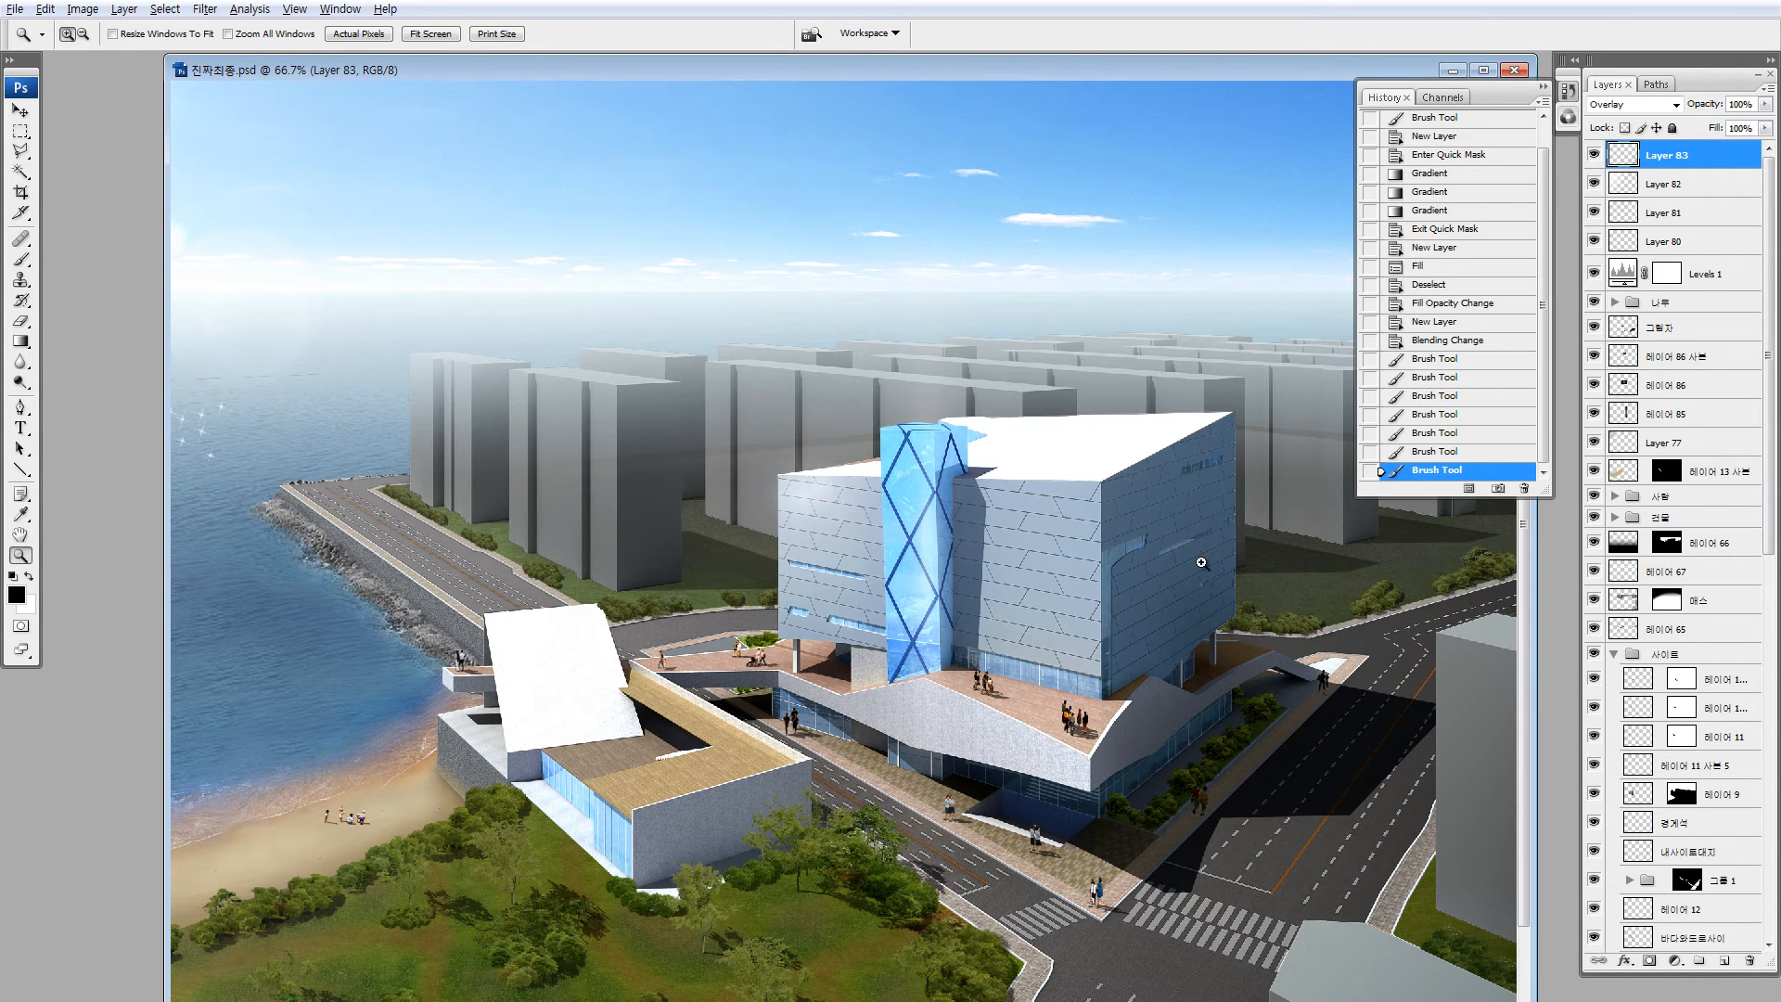
pyautogui.press('v')
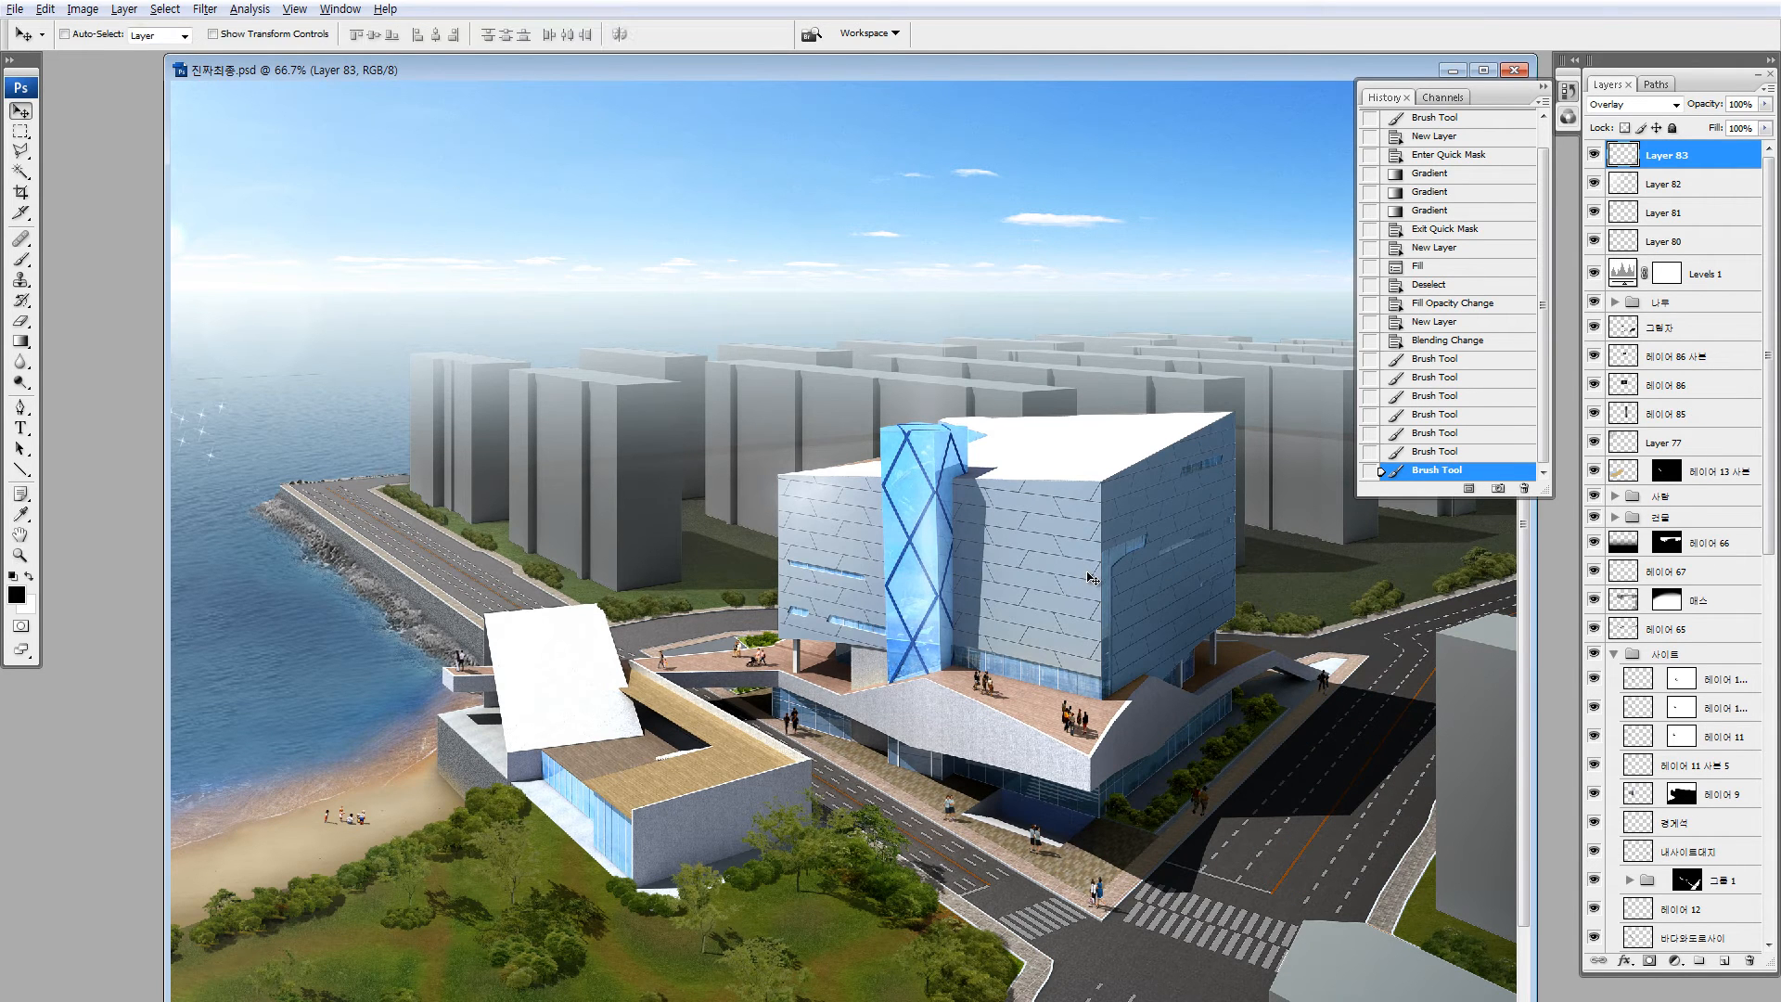
pyautogui.moveTo(1067, 661); pyautogui.dragTo(1053, 558)
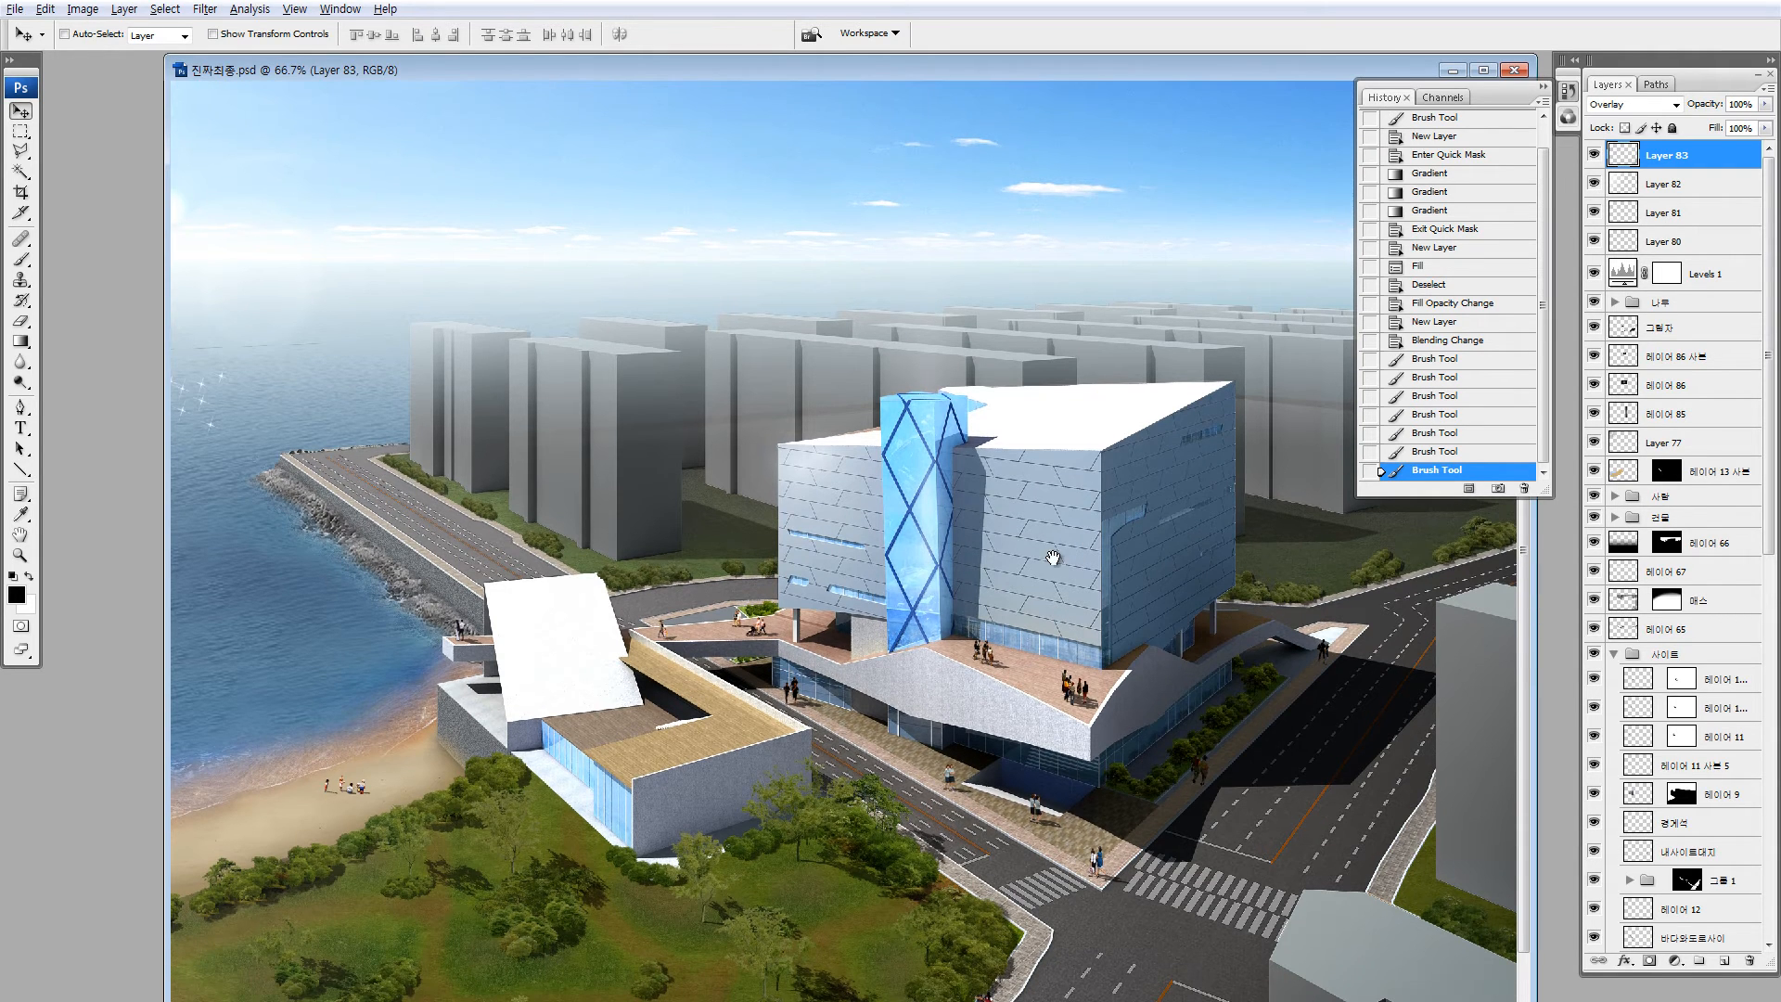
pyautogui.keyDown('ctrl'); pyautogui.click(1066, 525); pyautogui.keyUp('ctrl')
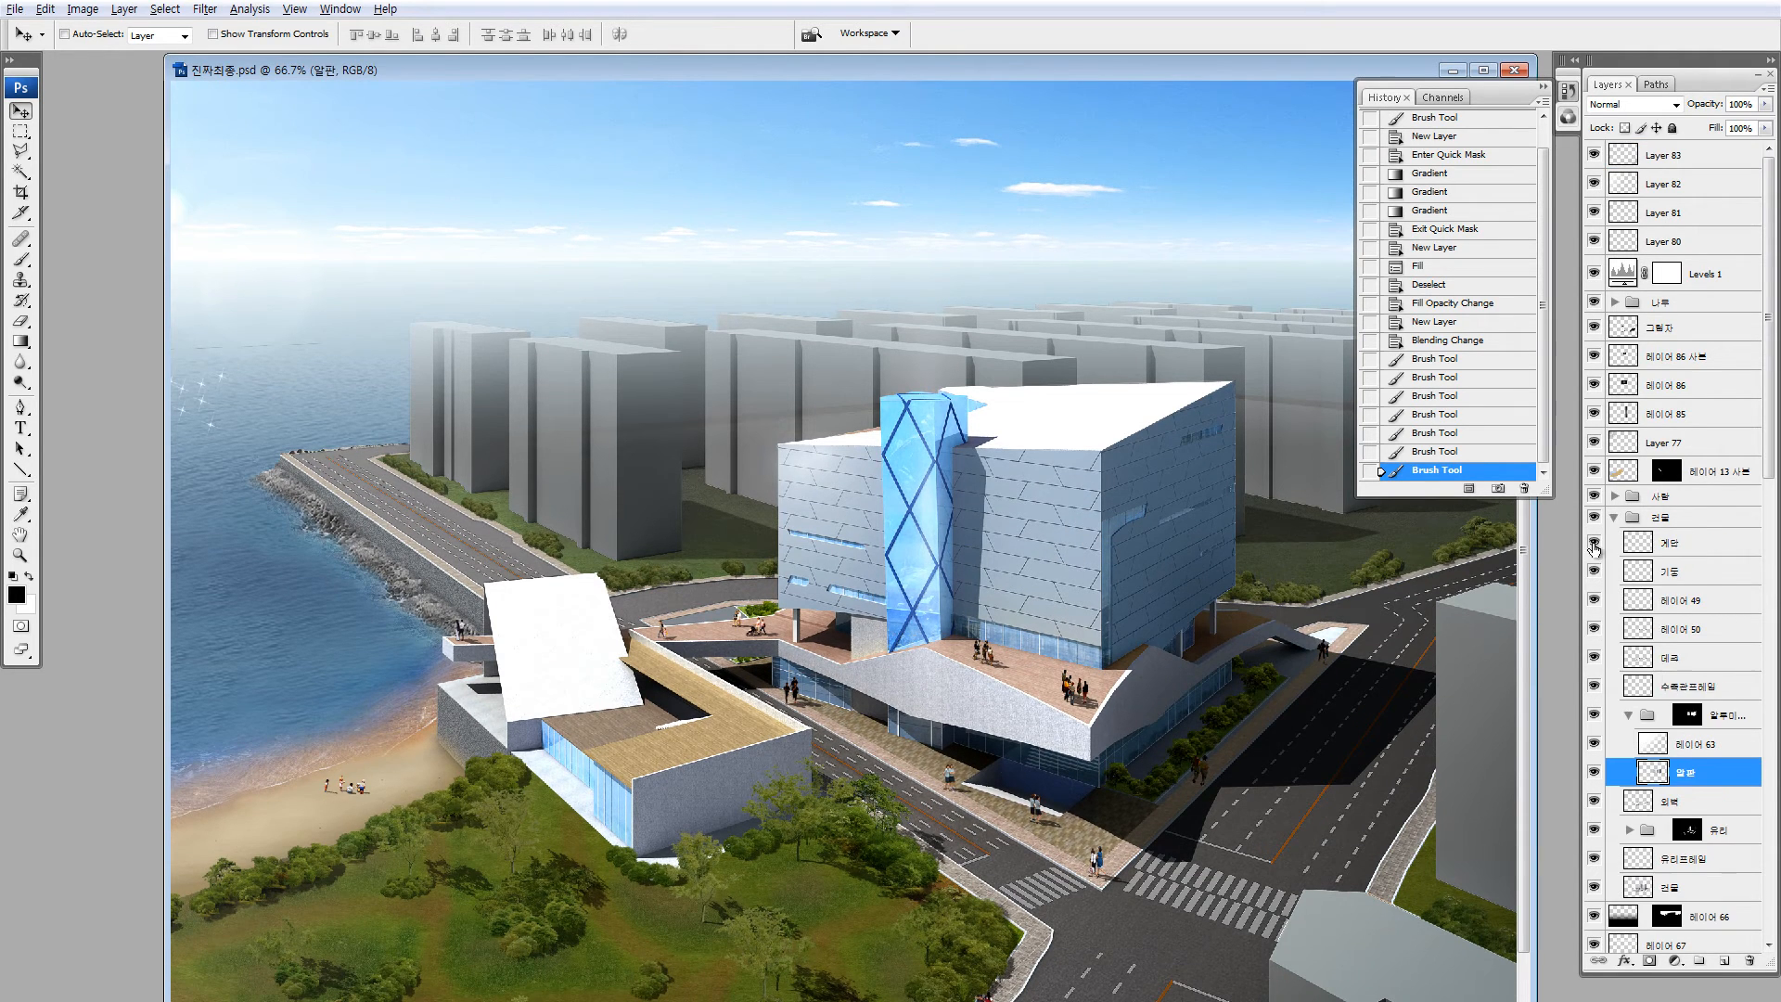
pyautogui.keyDown('alt'); pyautogui.click(1593, 775); pyautogui.keyUp('alt')
pyautogui.keyDown('alt'); pyautogui.click(1593, 773); pyautogui.keyUp('alt')
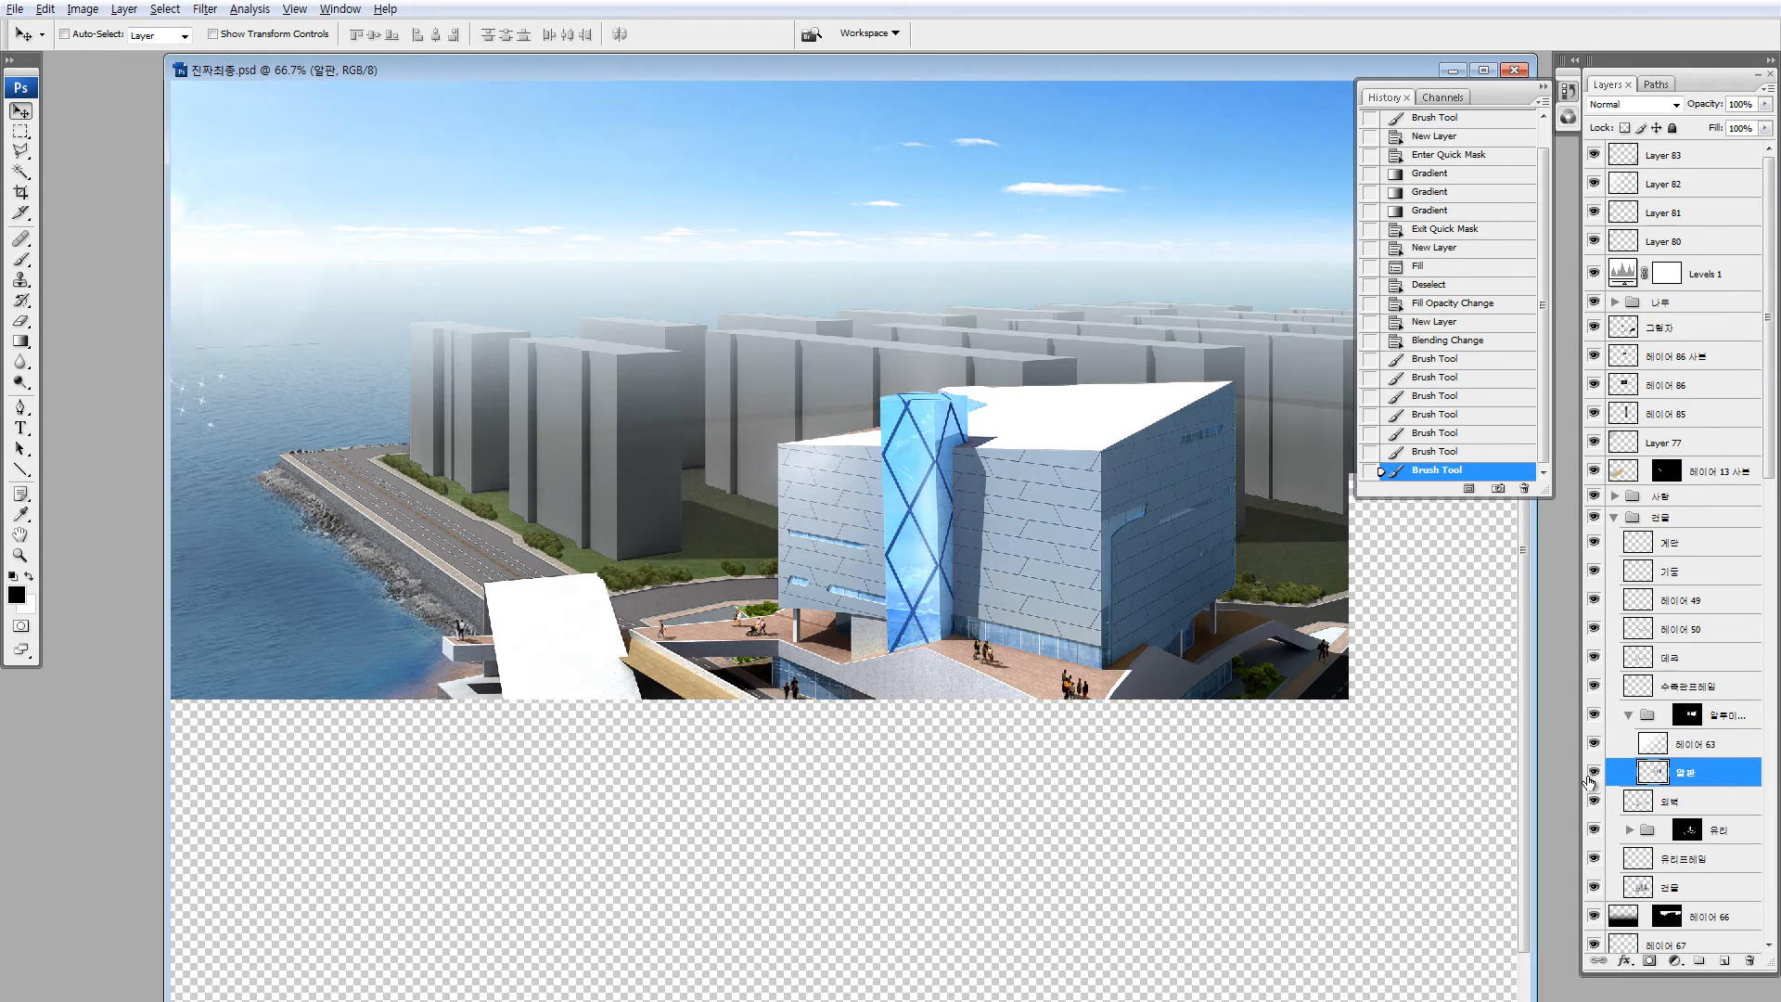
# Raise the facade panel layer's contrast to +25 with Brightness/Contrast, leaving brightness at 0
pyautogui.hotkey('alt', 'i')
pyautogui.press('a')
pyautogui.press('c')
pyautogui.click(1321, 403)
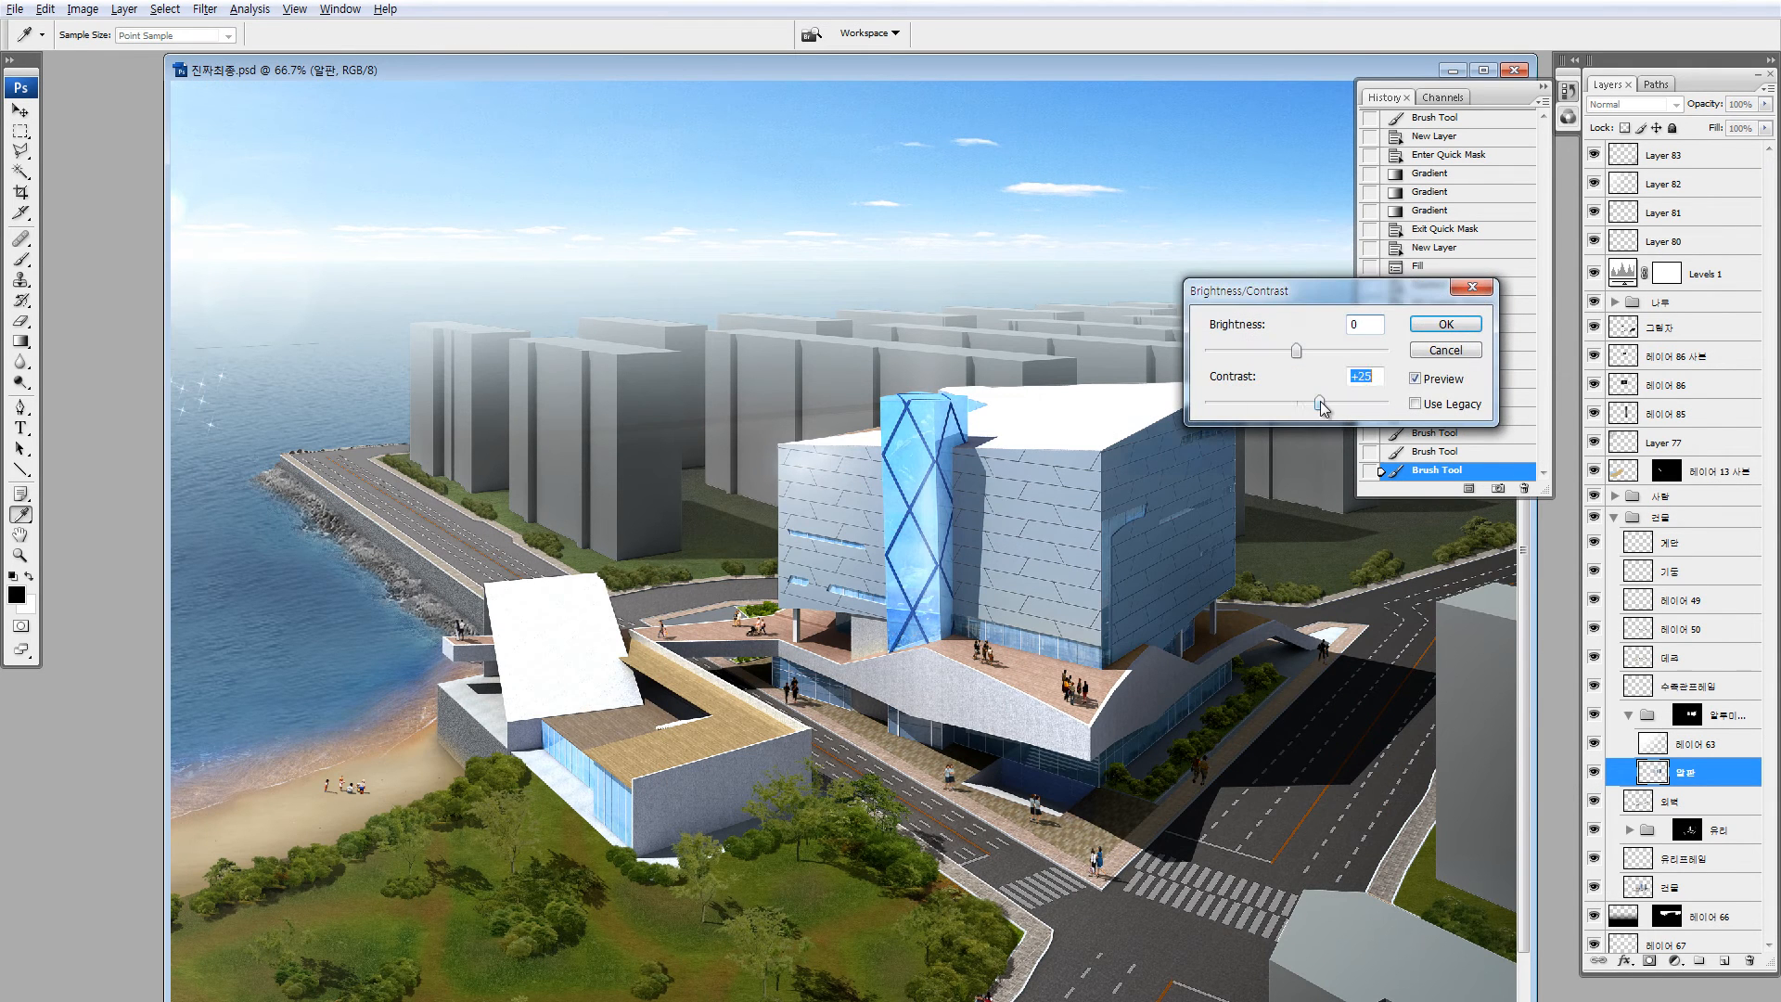
pyautogui.click(1441, 331)
pyautogui.press('v')
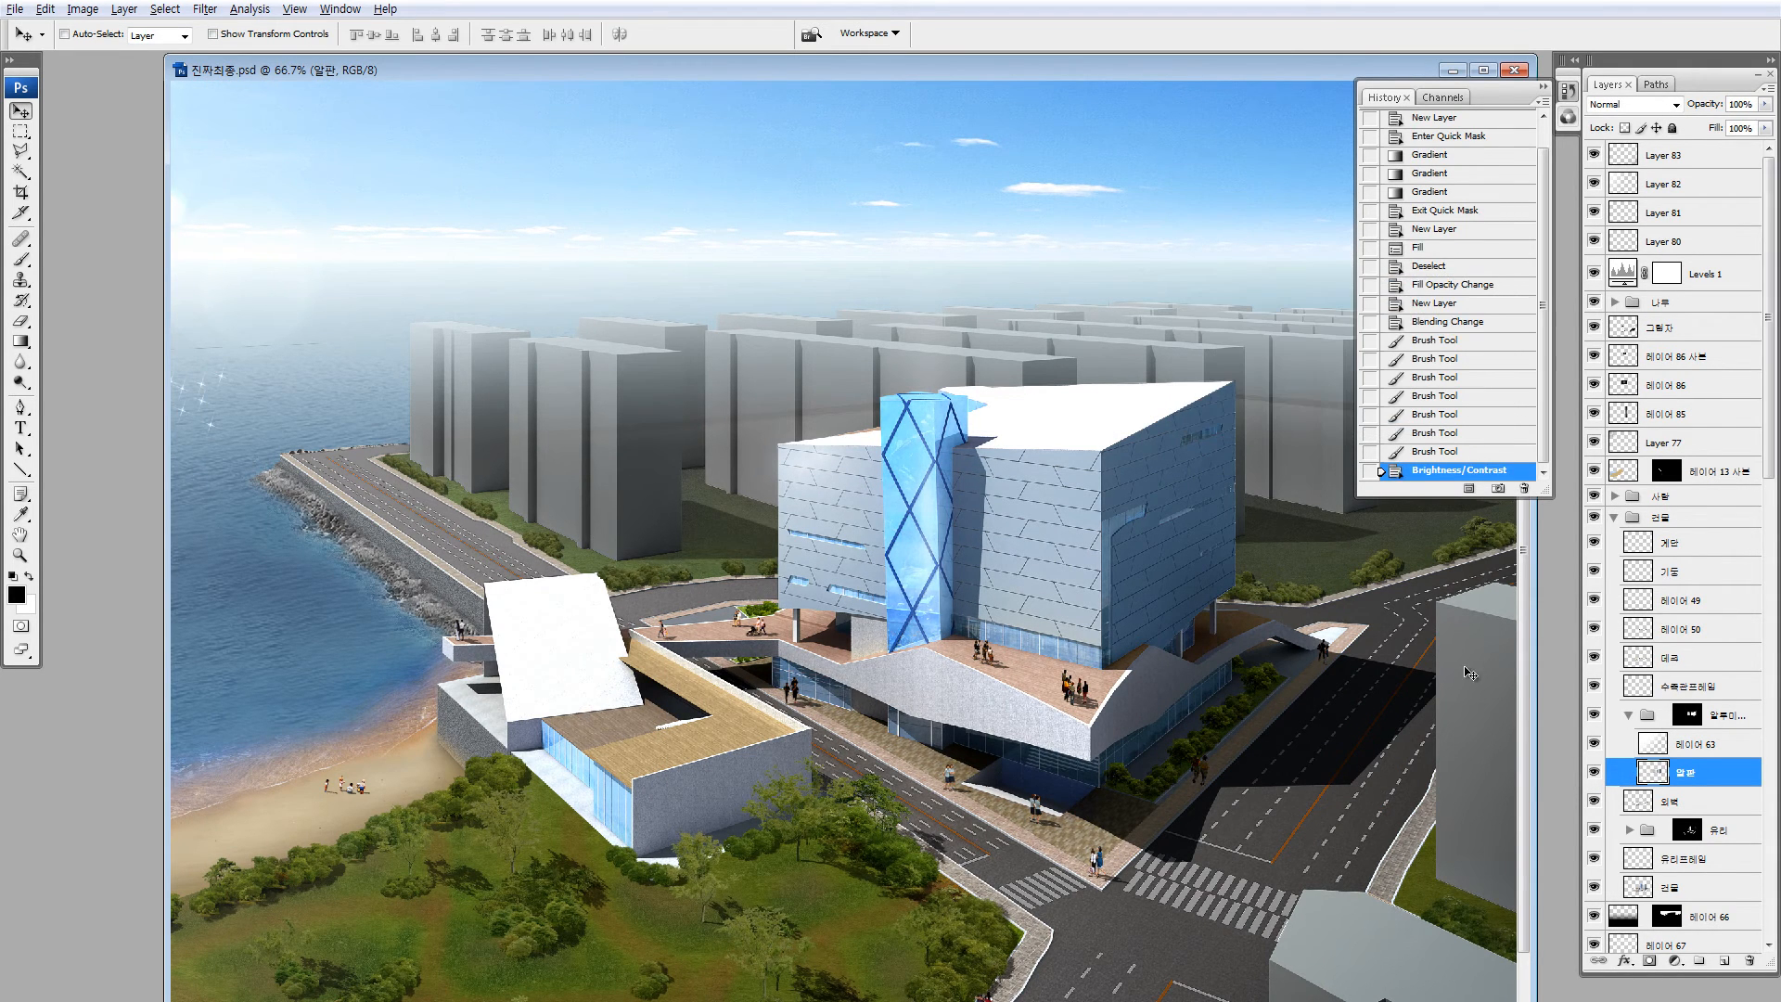
# Duplicate the facade panel layer 알판, show only the copy and turn it black with Hue/Saturation Lightness -100
pyautogui.press('z')
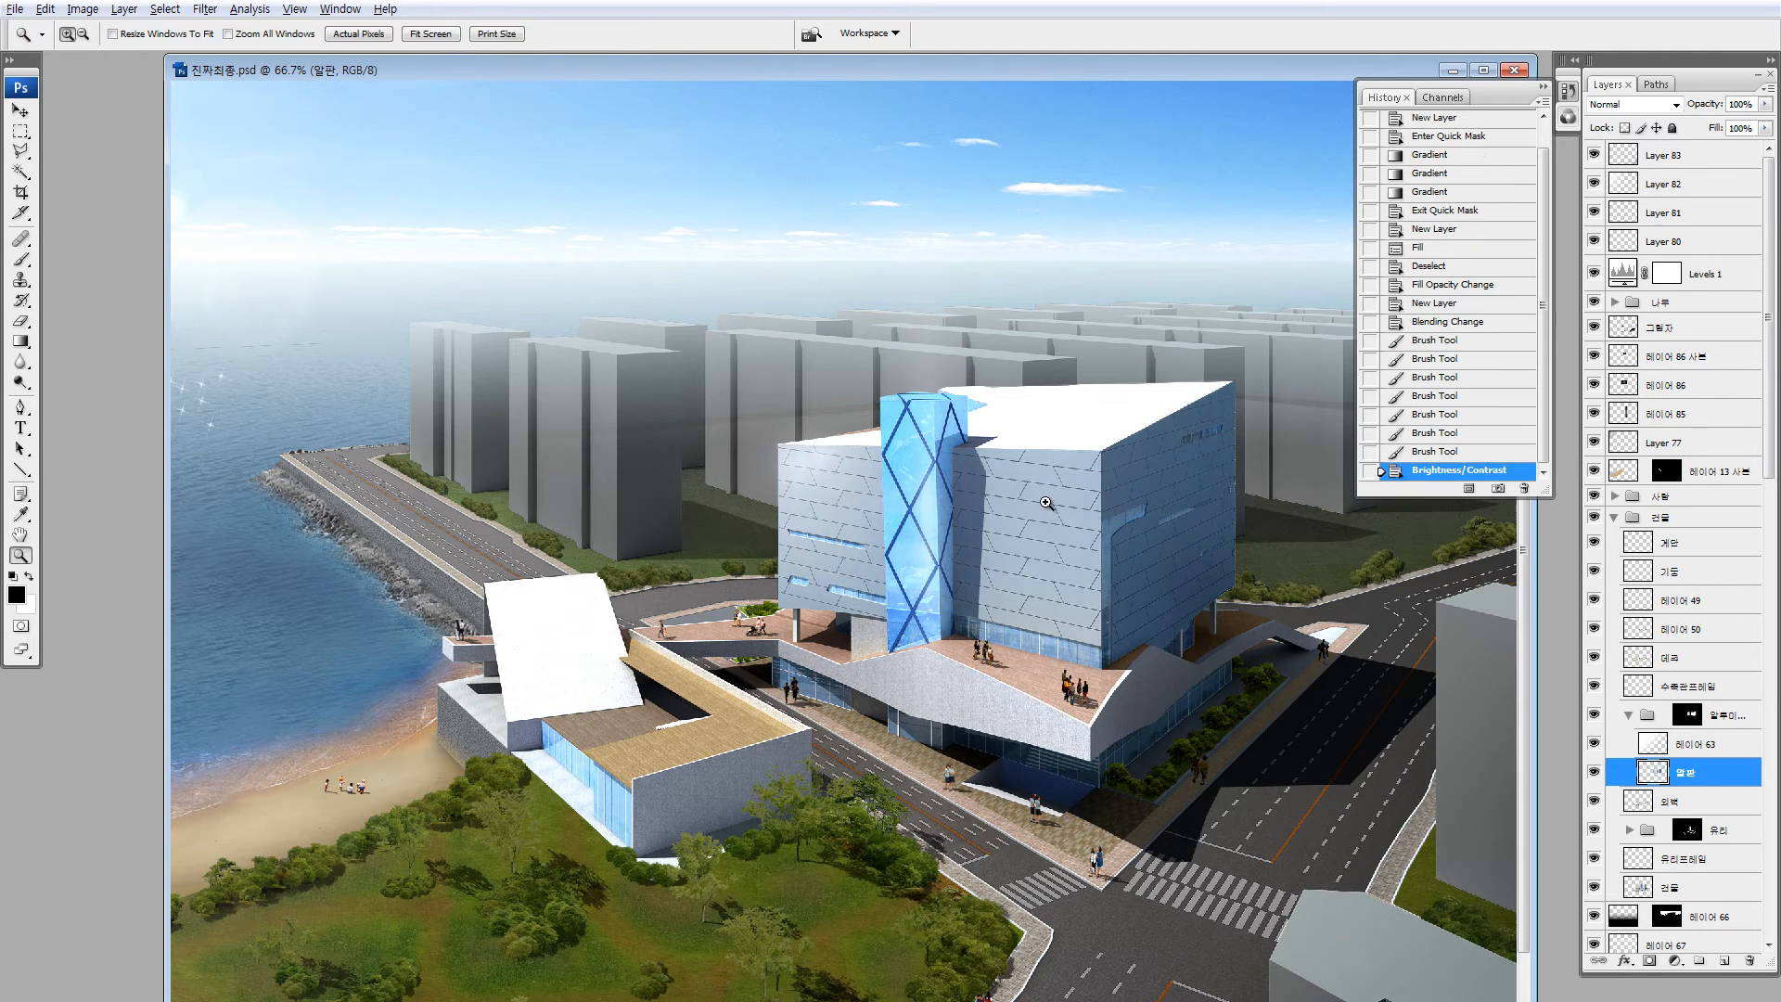
pyautogui.moveTo(1198, 708); pyautogui.dragTo(1194, 705)
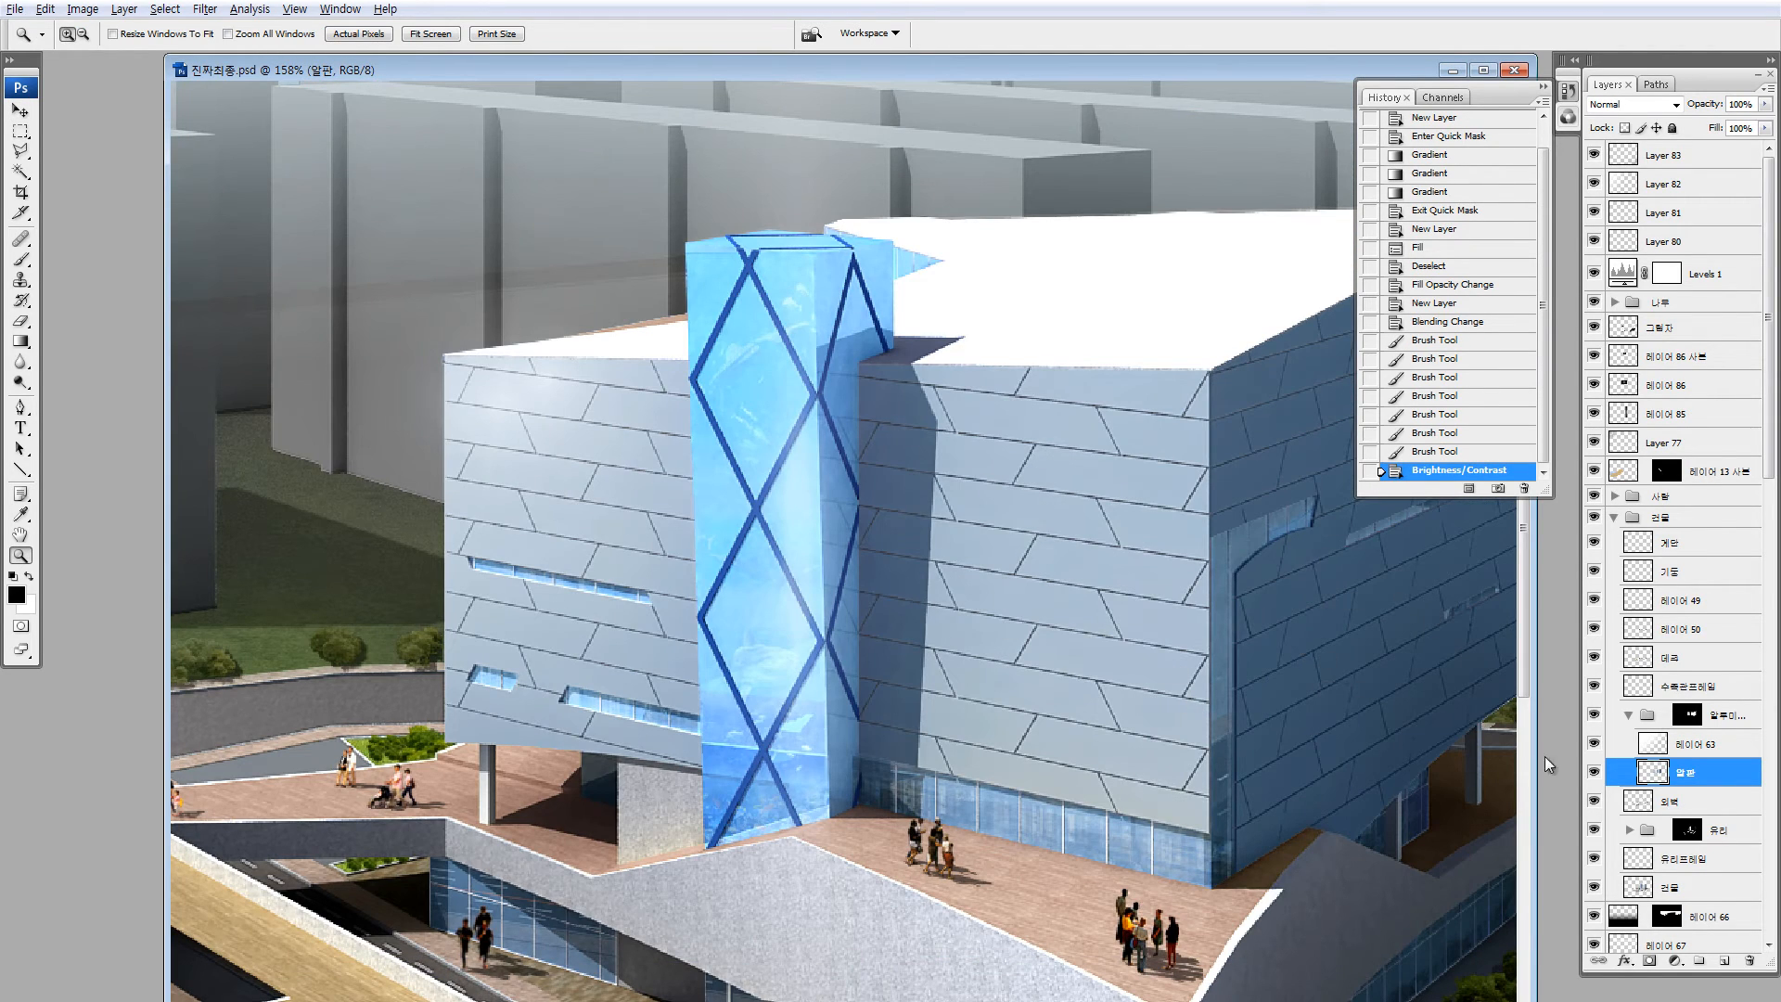
pyautogui.hotkey('ctrl', 'j')
pyautogui.keyDown('alt'); pyautogui.click(1593, 772); pyautogui.keyUp('alt')
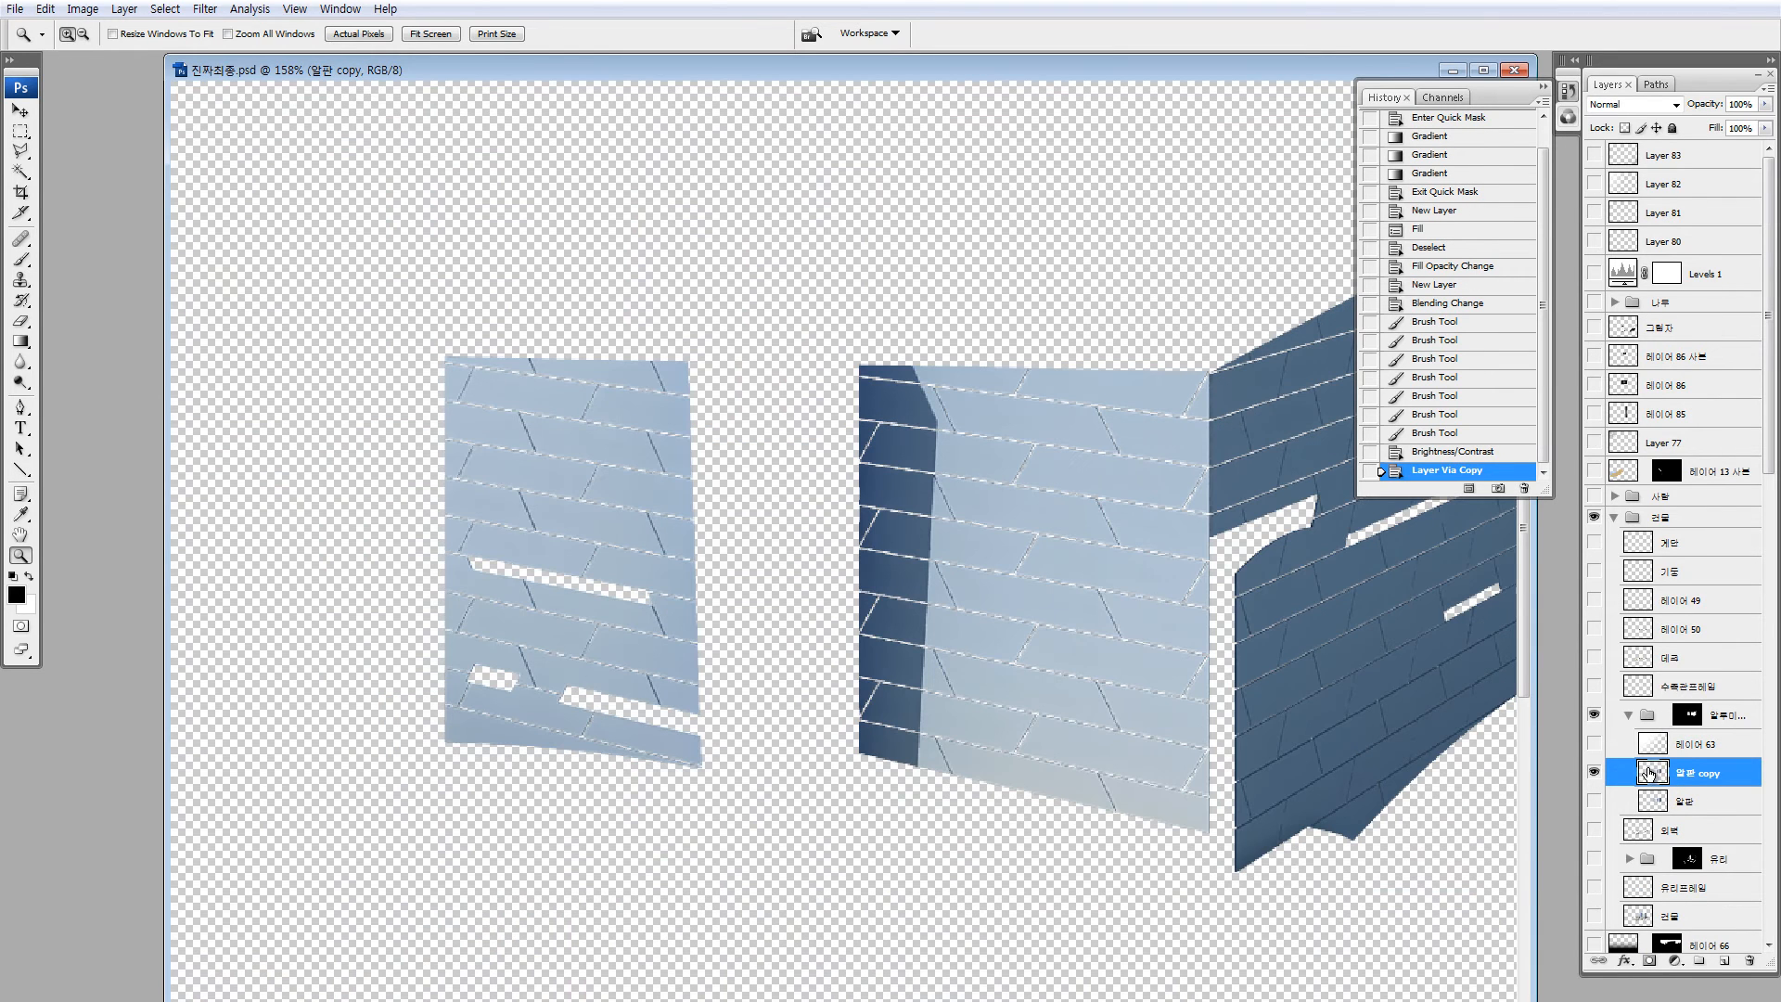
pyautogui.hotkey('ctrl', 'u')
pyautogui.moveTo(1474, 550); pyautogui.dragTo(1363, 550)
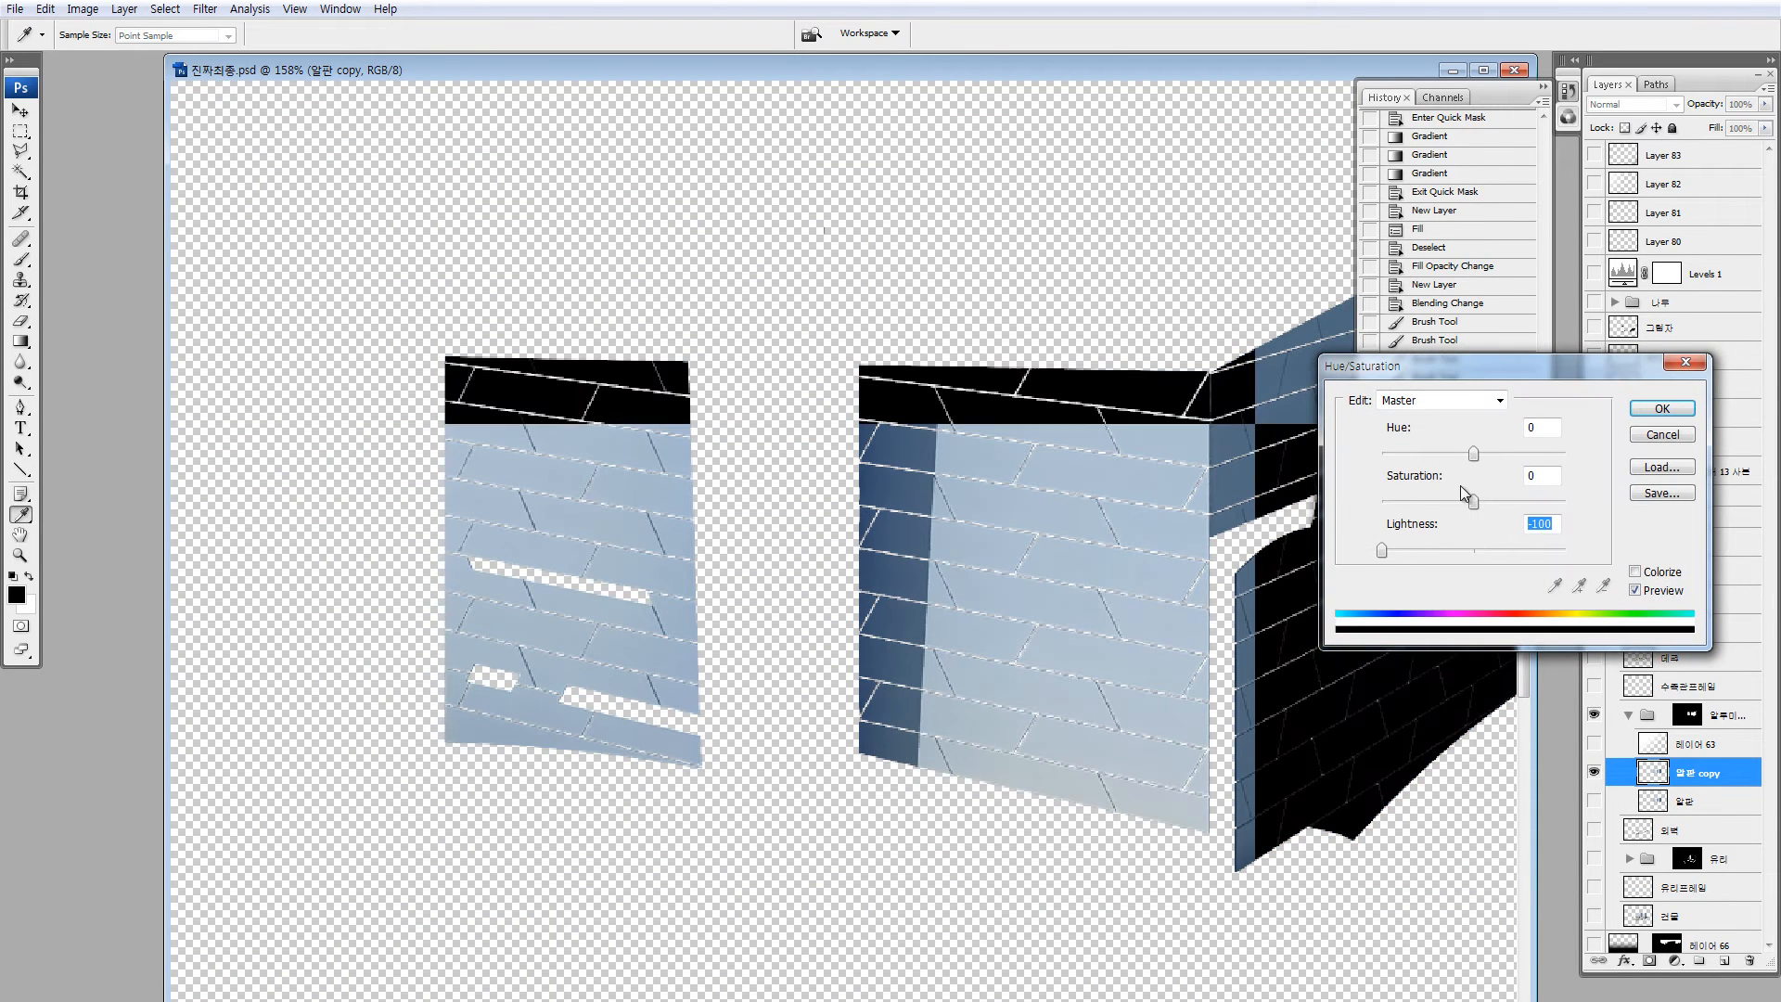
pyautogui.click(1660, 408)
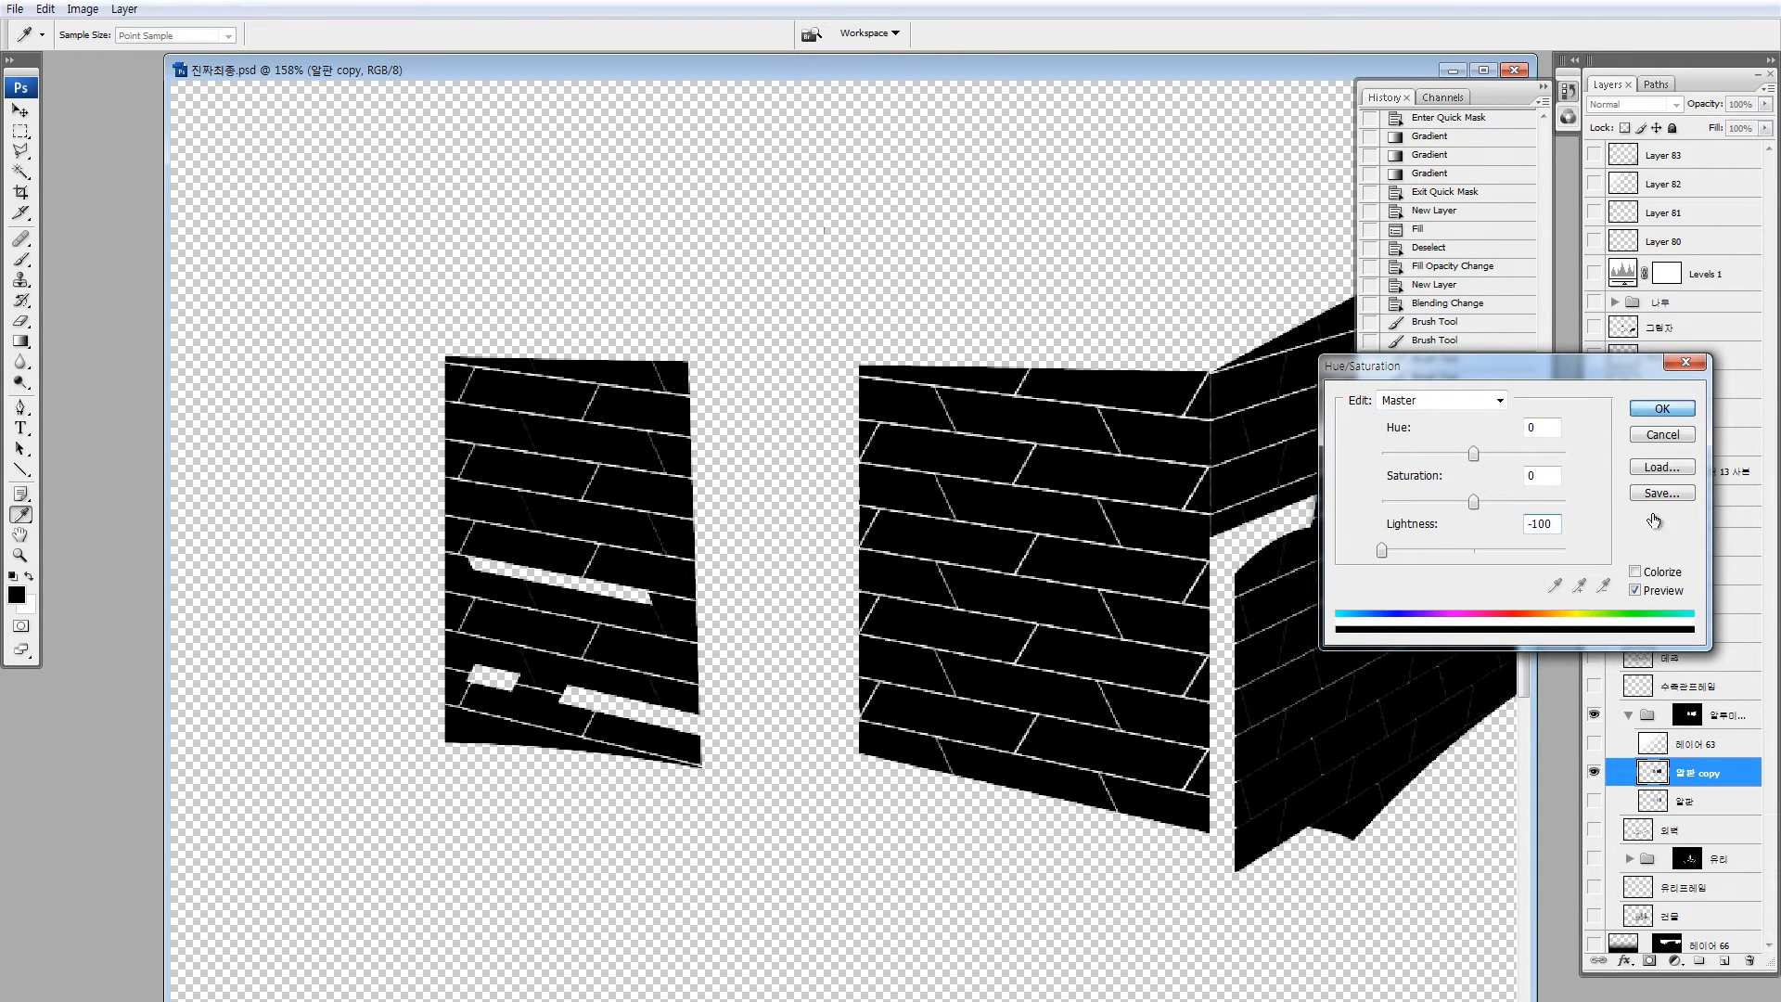
# Add a new layer beneath the black panel copy, fill it with bright red and disable the enclosing group's mask
pyautogui.click(1723, 960)
pyautogui.moveTo(1652, 775); pyautogui.dragTo(1655, 806)
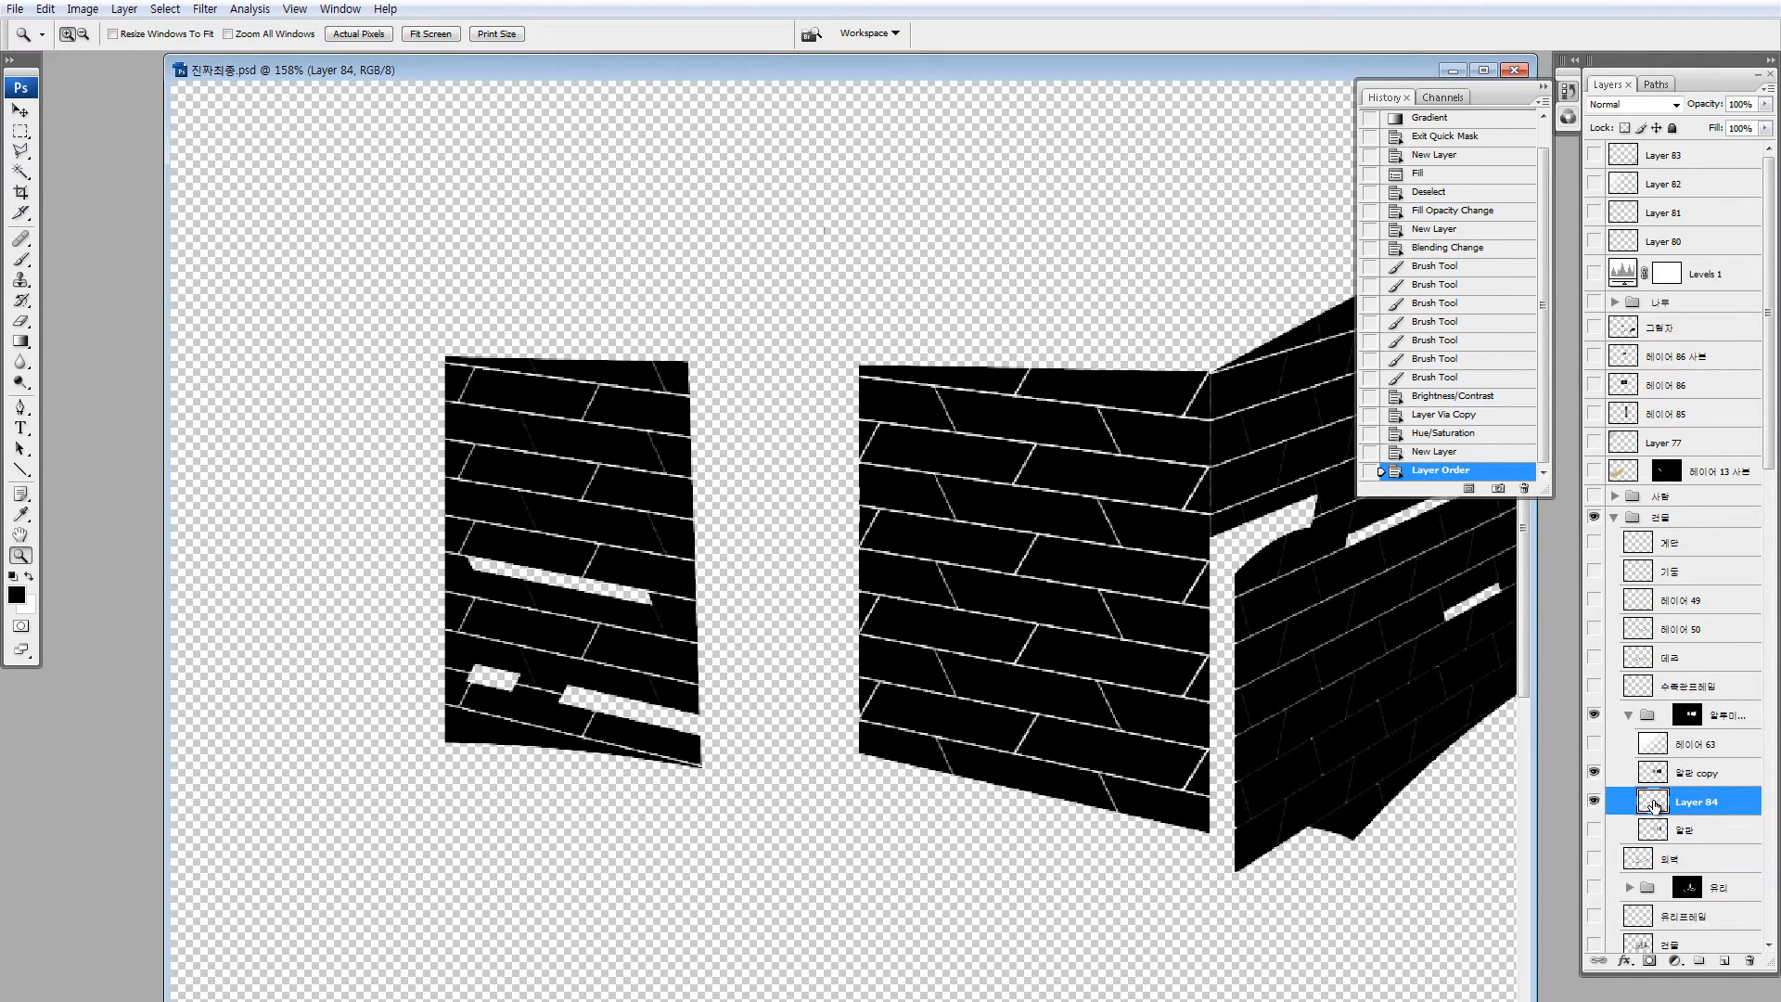
pyautogui.click(17, 596)
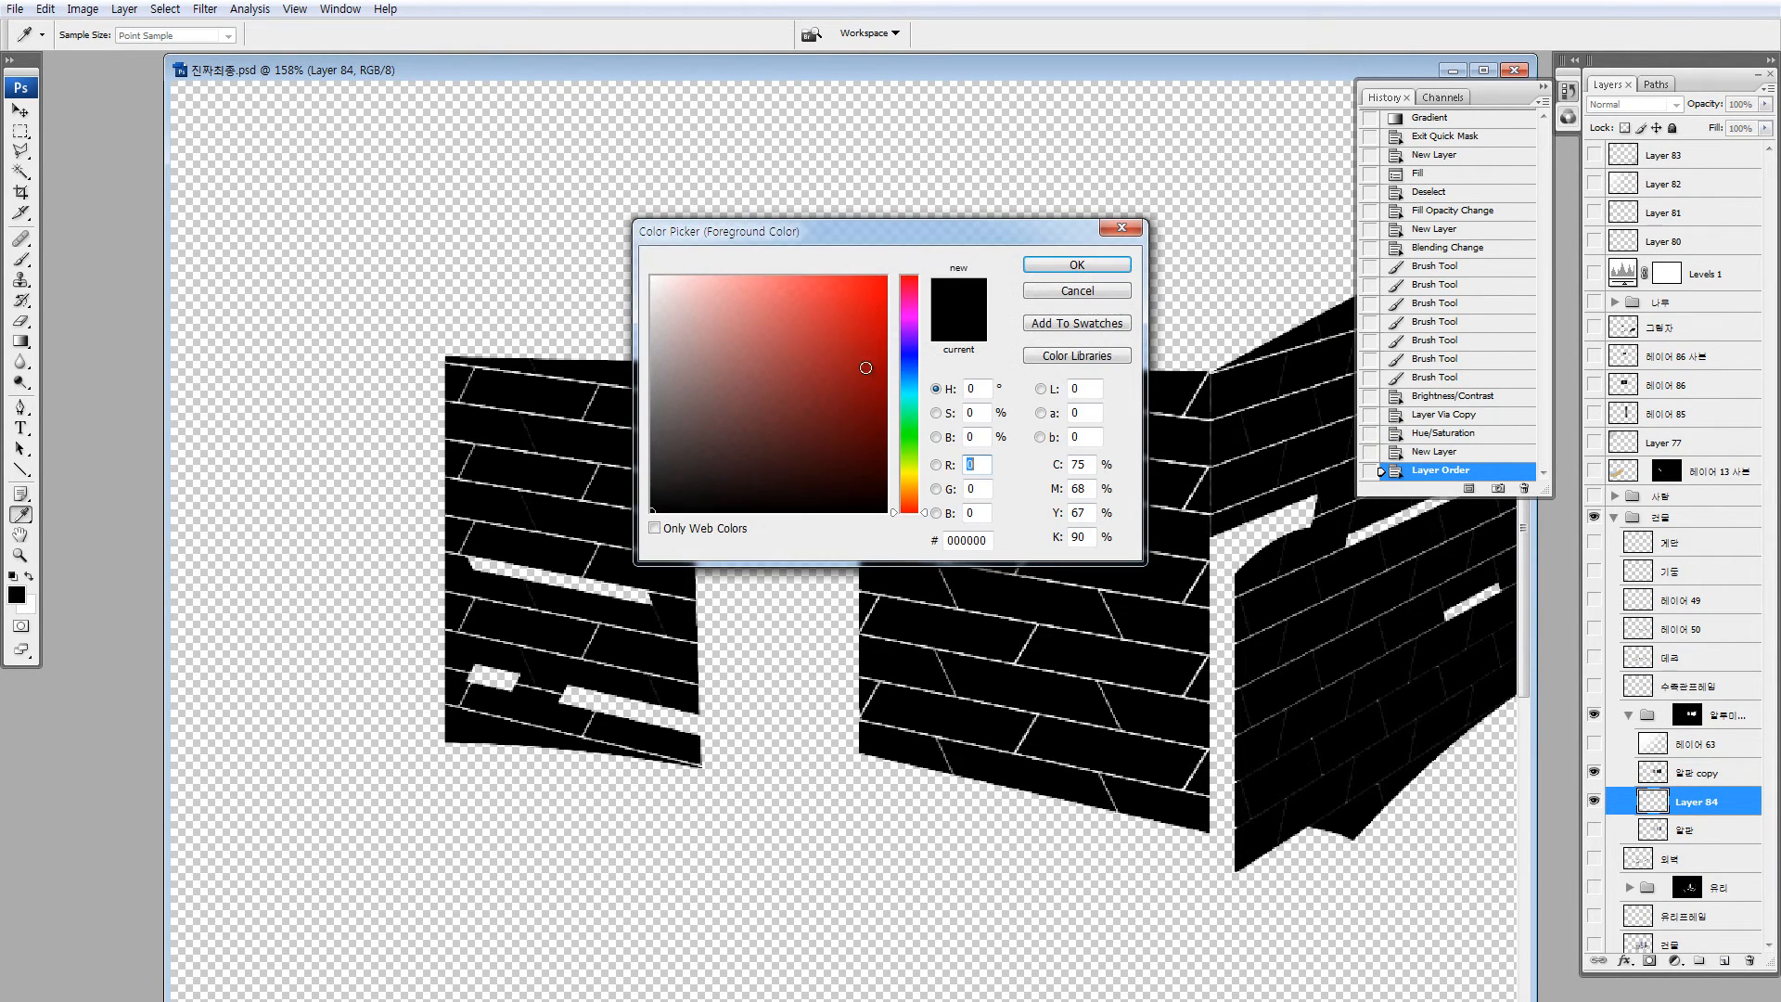
pyautogui.click(858, 369)
pyautogui.click(870, 287)
pyautogui.click(1057, 266)
pyautogui.press('z')
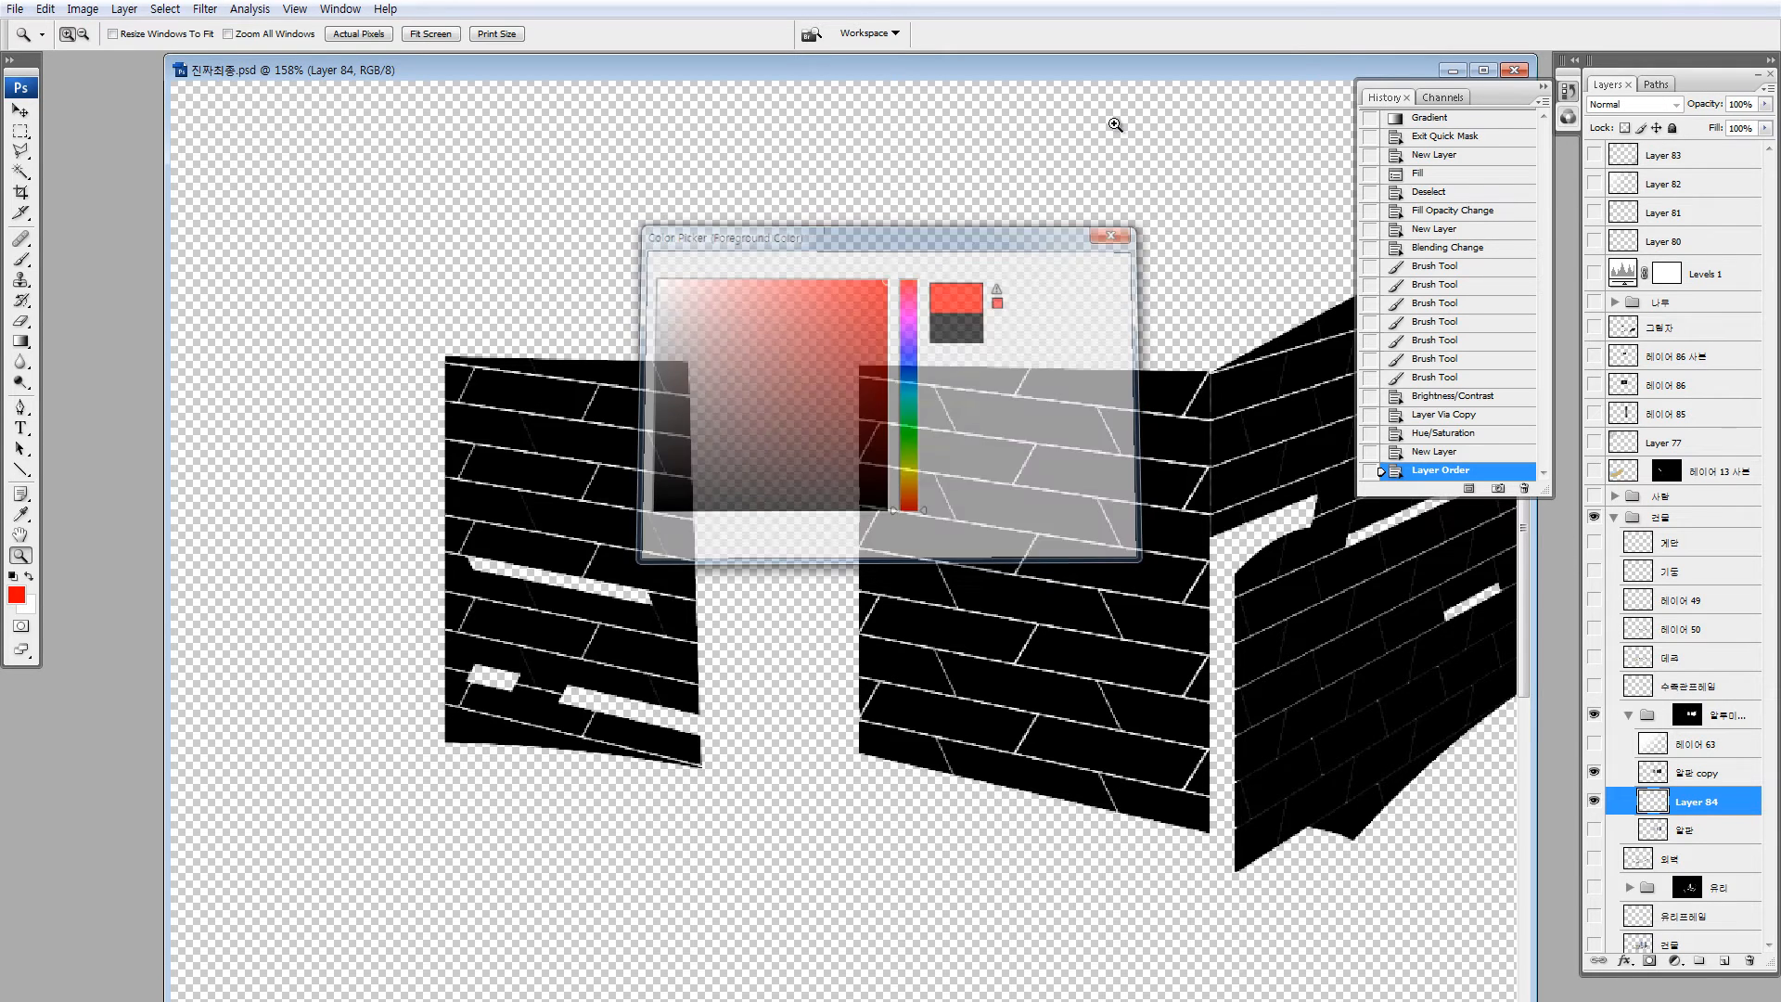
pyautogui.hotkey('alt', 'BackSpace')
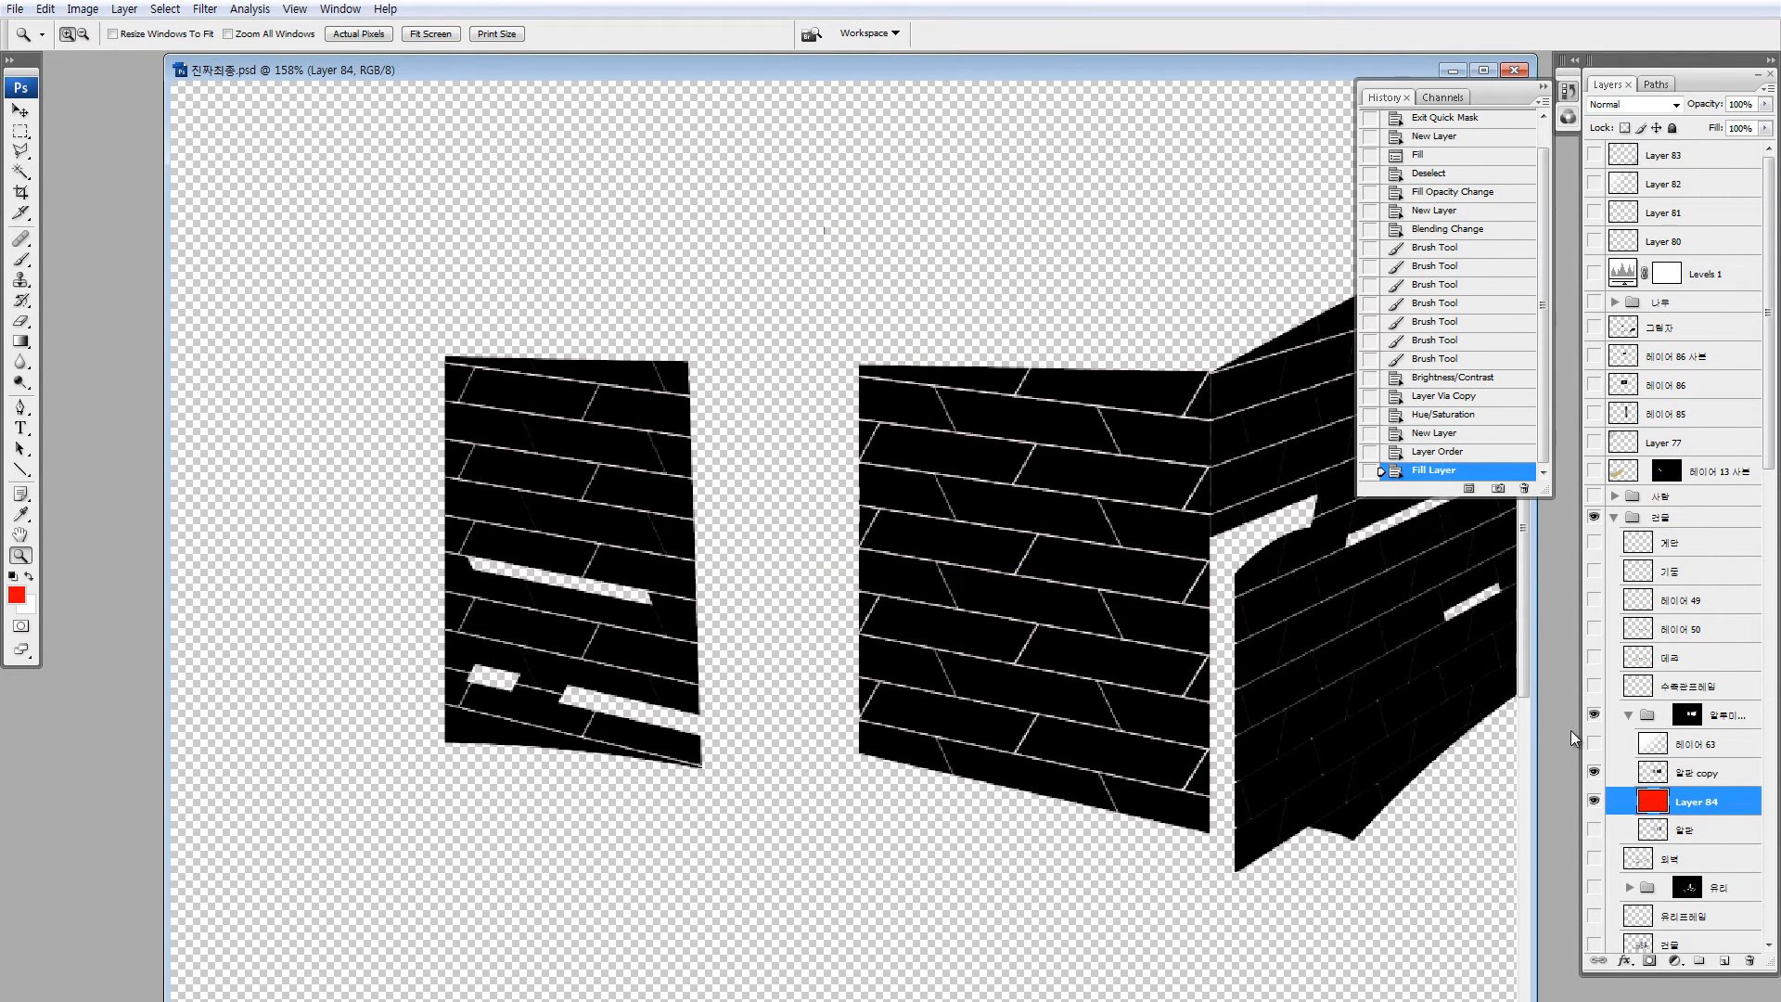
pyautogui.keyDown('shift'); pyautogui.click(1684, 724); pyautogui.keyUp('shift')
pyautogui.click(1658, 786)
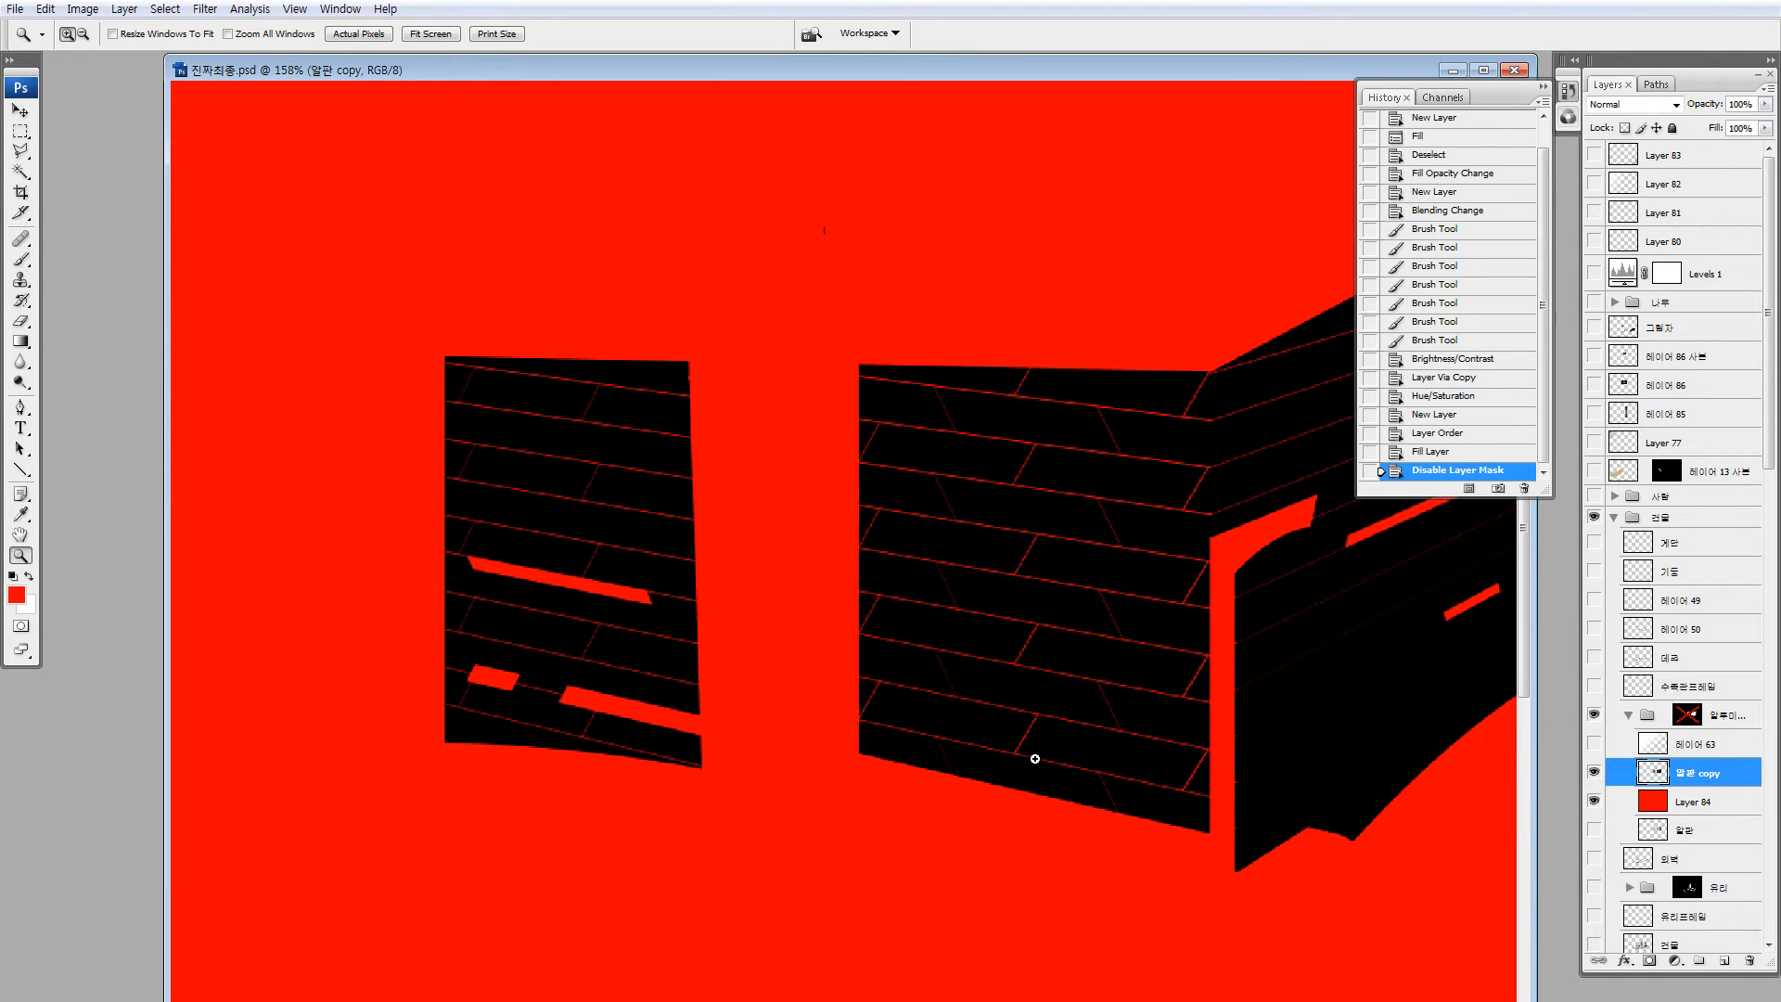
# Turn the red backing layer black with Hue/Saturation Lightness -100 and invert the panel copy to white
pyautogui.click(1633, 815)
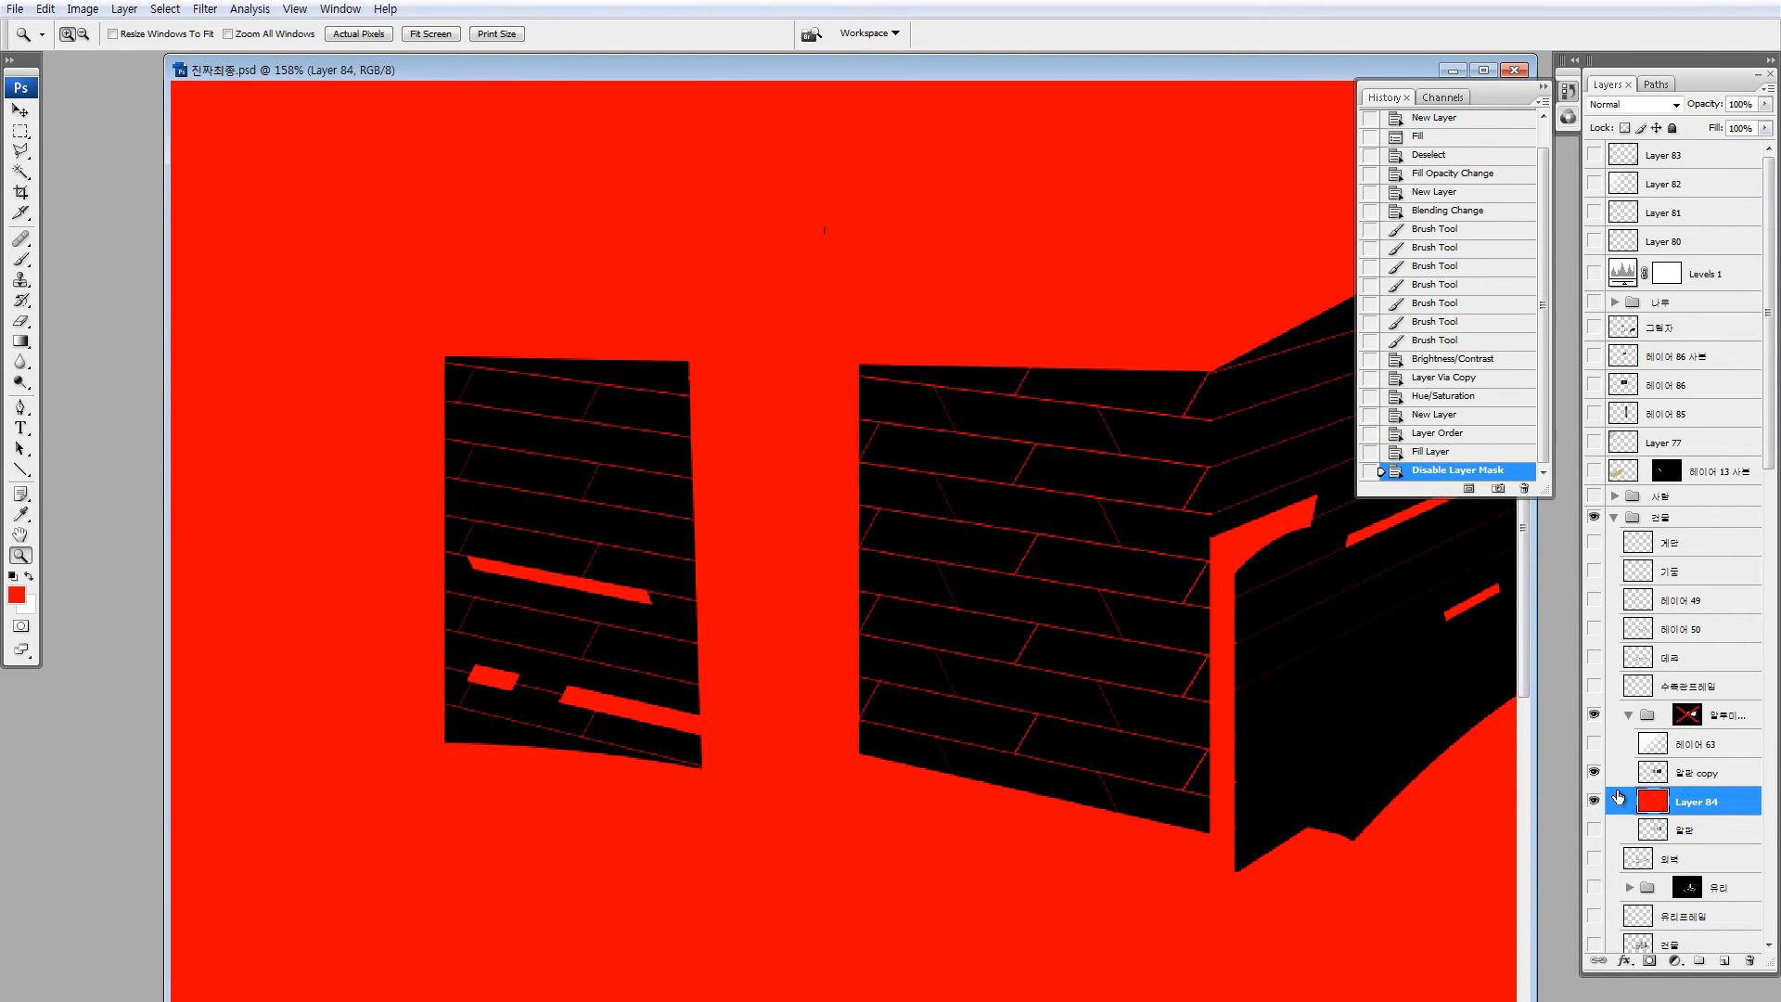
pyautogui.hotkey('ctrl', 'u')
pyautogui.click(1386, 550)
pyautogui.click(1644, 408)
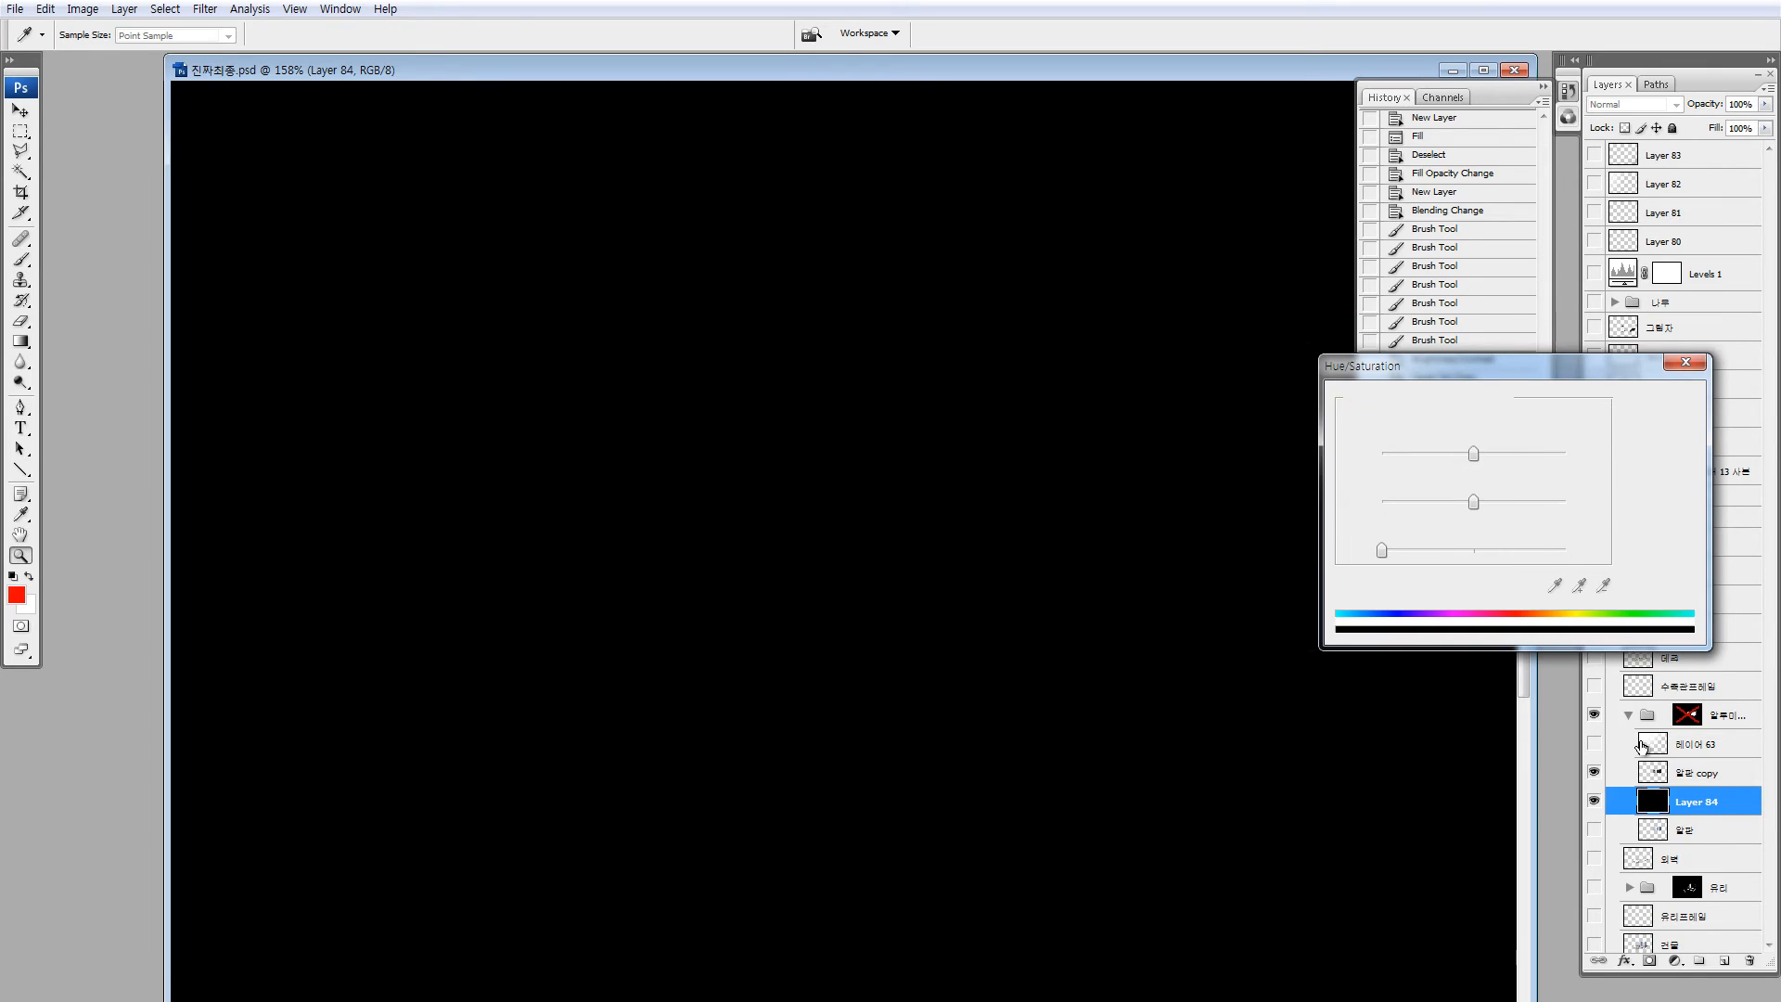
pyautogui.click(1651, 773)
pyautogui.hotkey('ctrl', 'i')
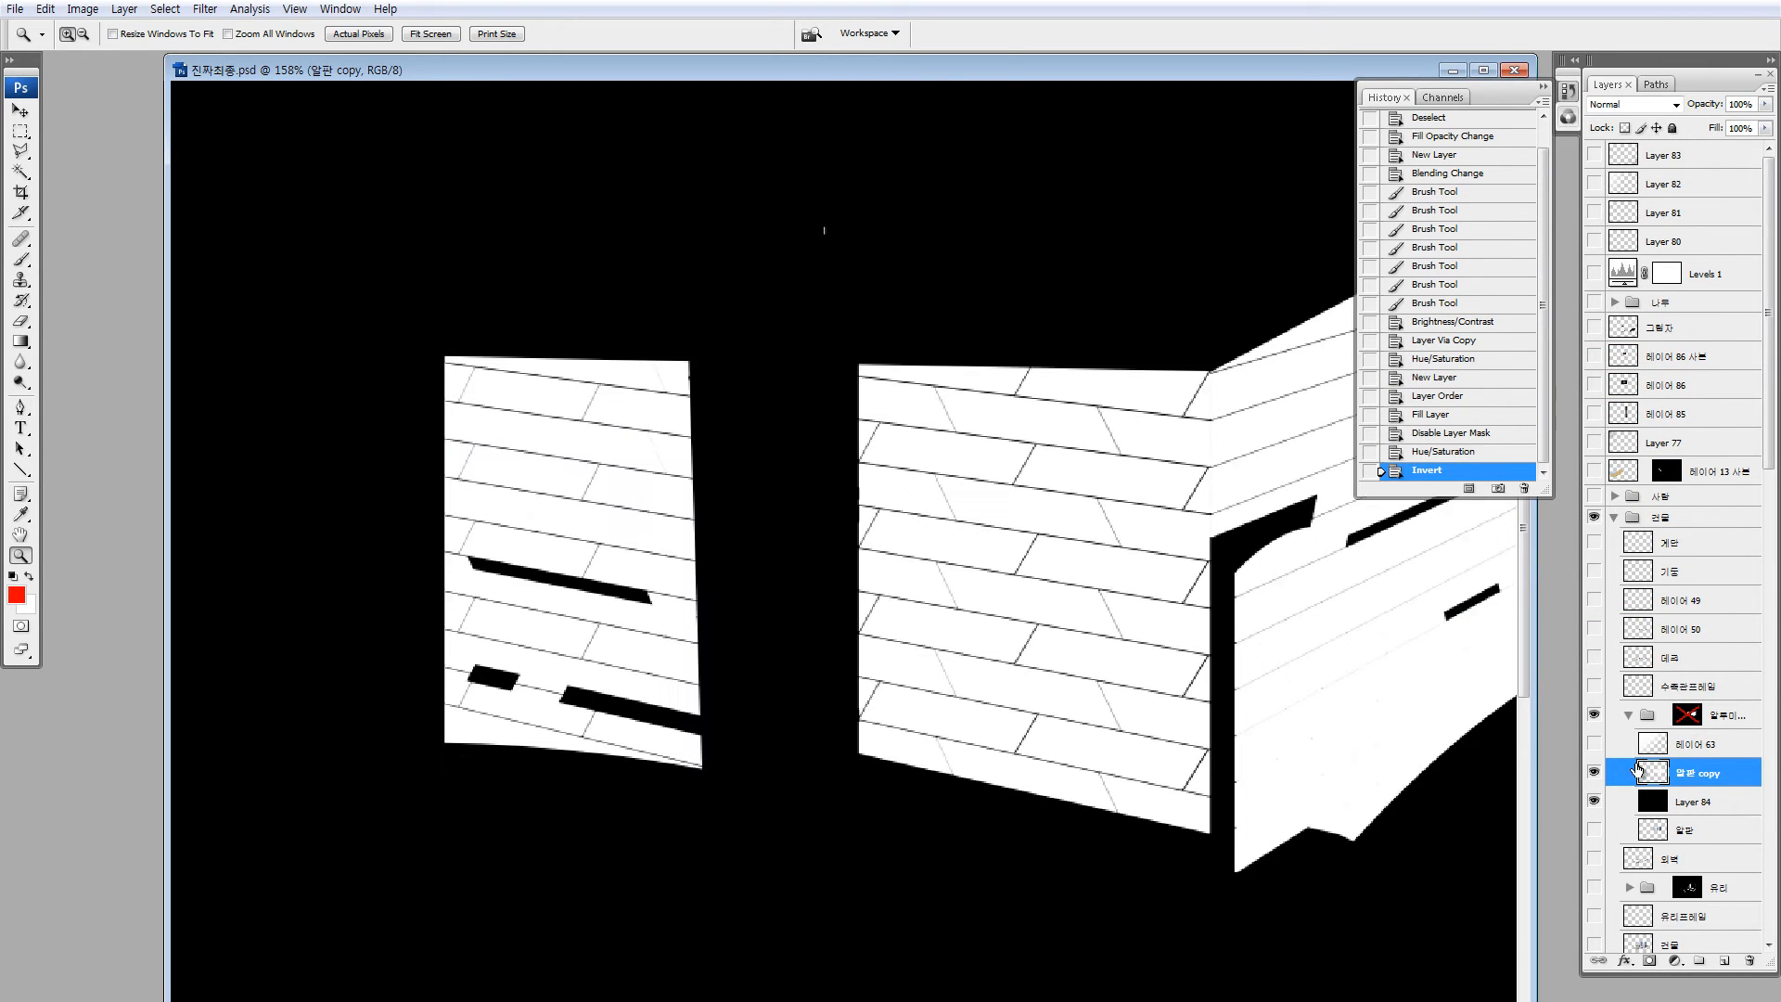
# Magic Wand select one panel on the left wall, one on the centre wall and a long strip on the right wall
pyautogui.press('w')
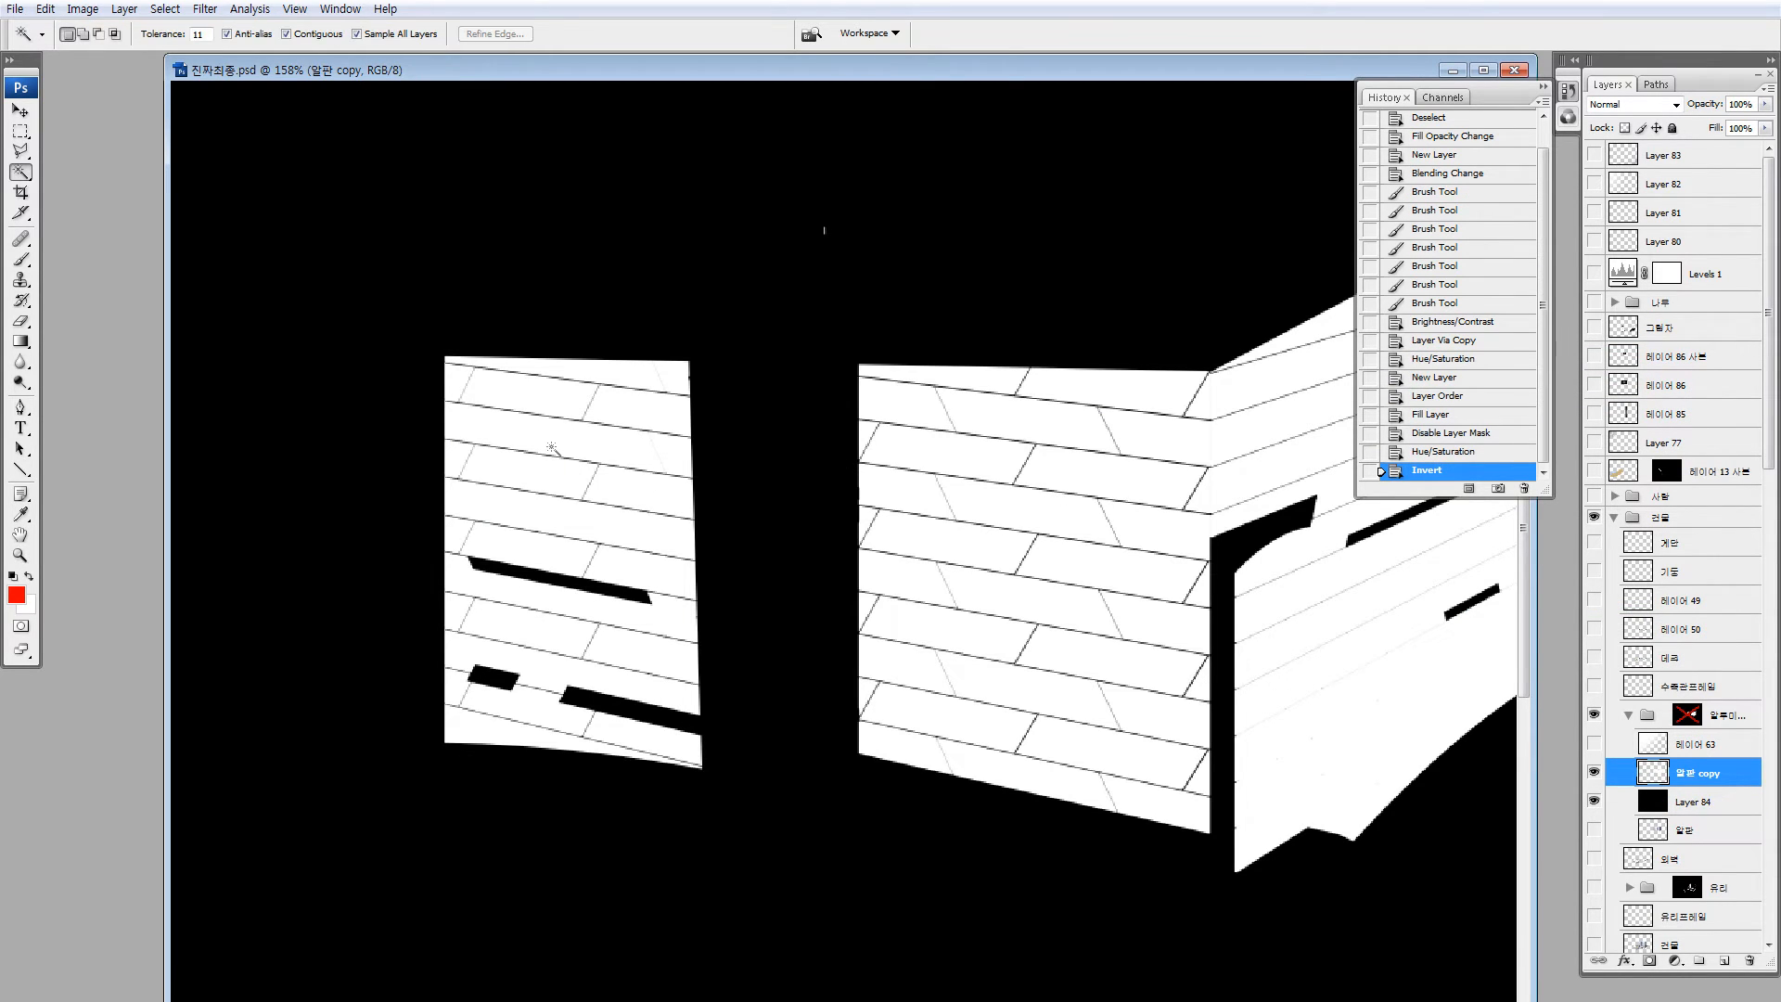
pyautogui.click(536, 472)
pyautogui.moveTo(977, 497); pyautogui.dragTo(887, 480)
pyautogui.keyDown('shift'); pyautogui.click(998, 458); pyautogui.keyUp('shift')
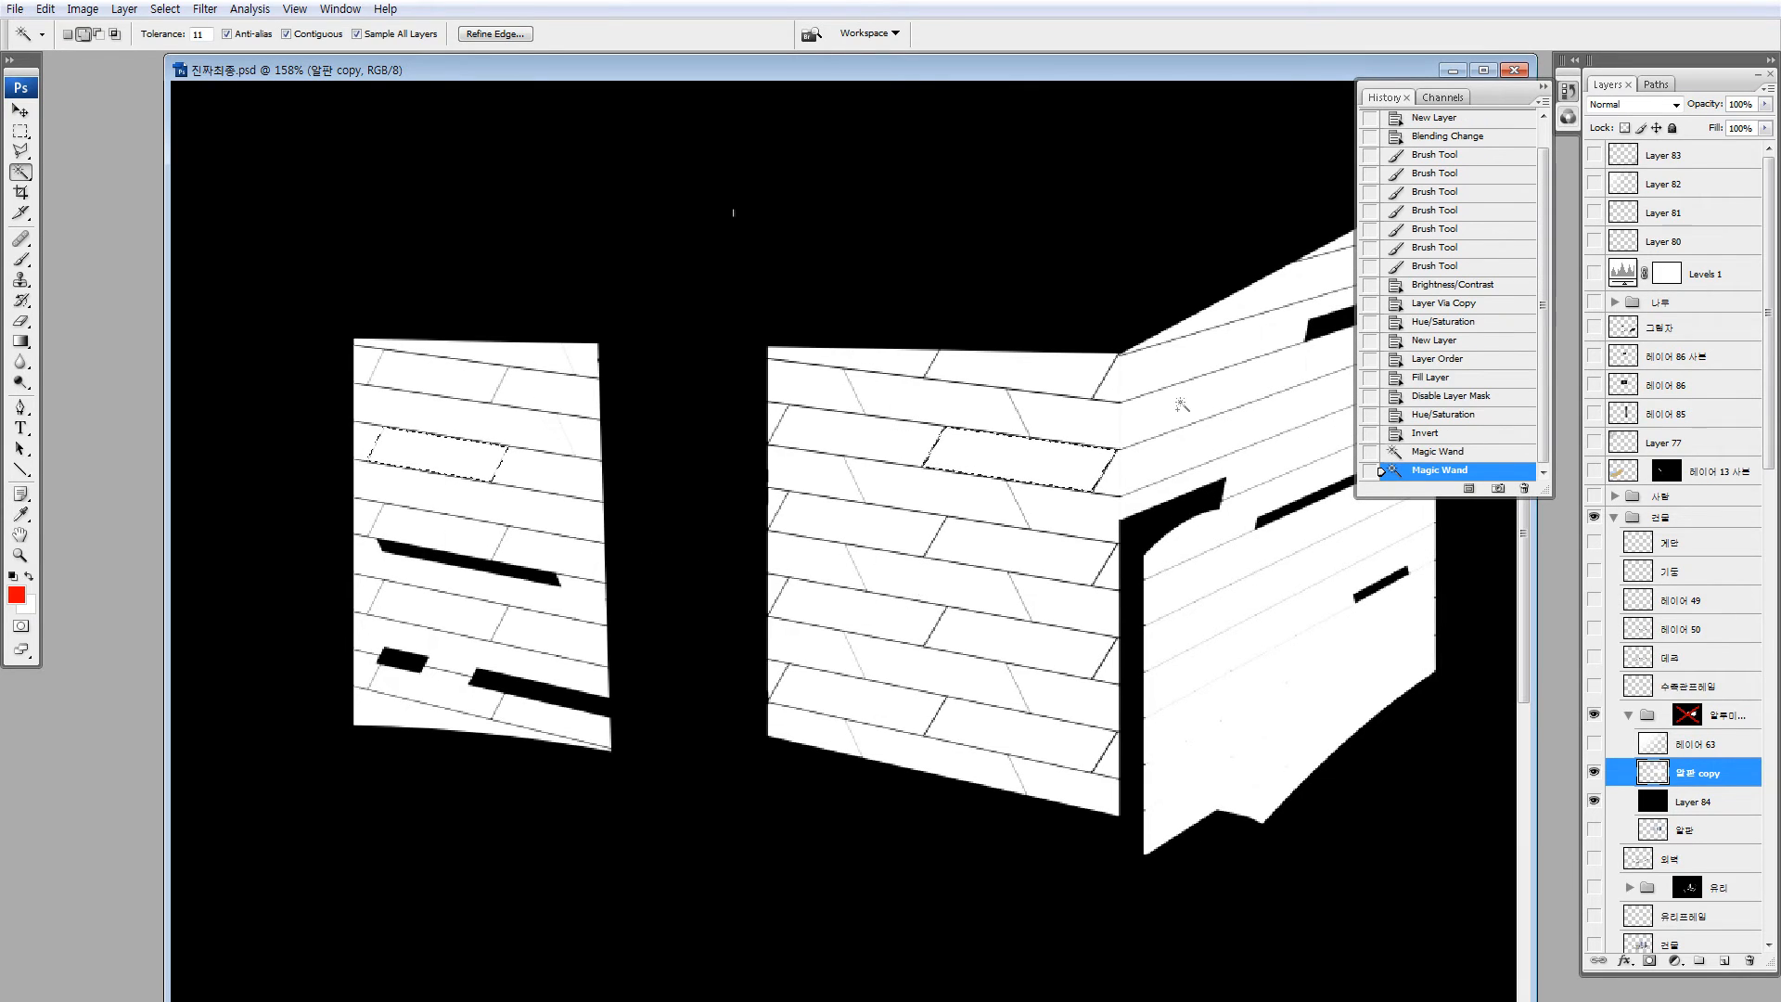
pyautogui.keyDown('shift'); pyautogui.click(1211, 367); pyautogui.keyUp('shift')
pyautogui.moveTo(1150, 520); pyautogui.dragTo(905, 535)
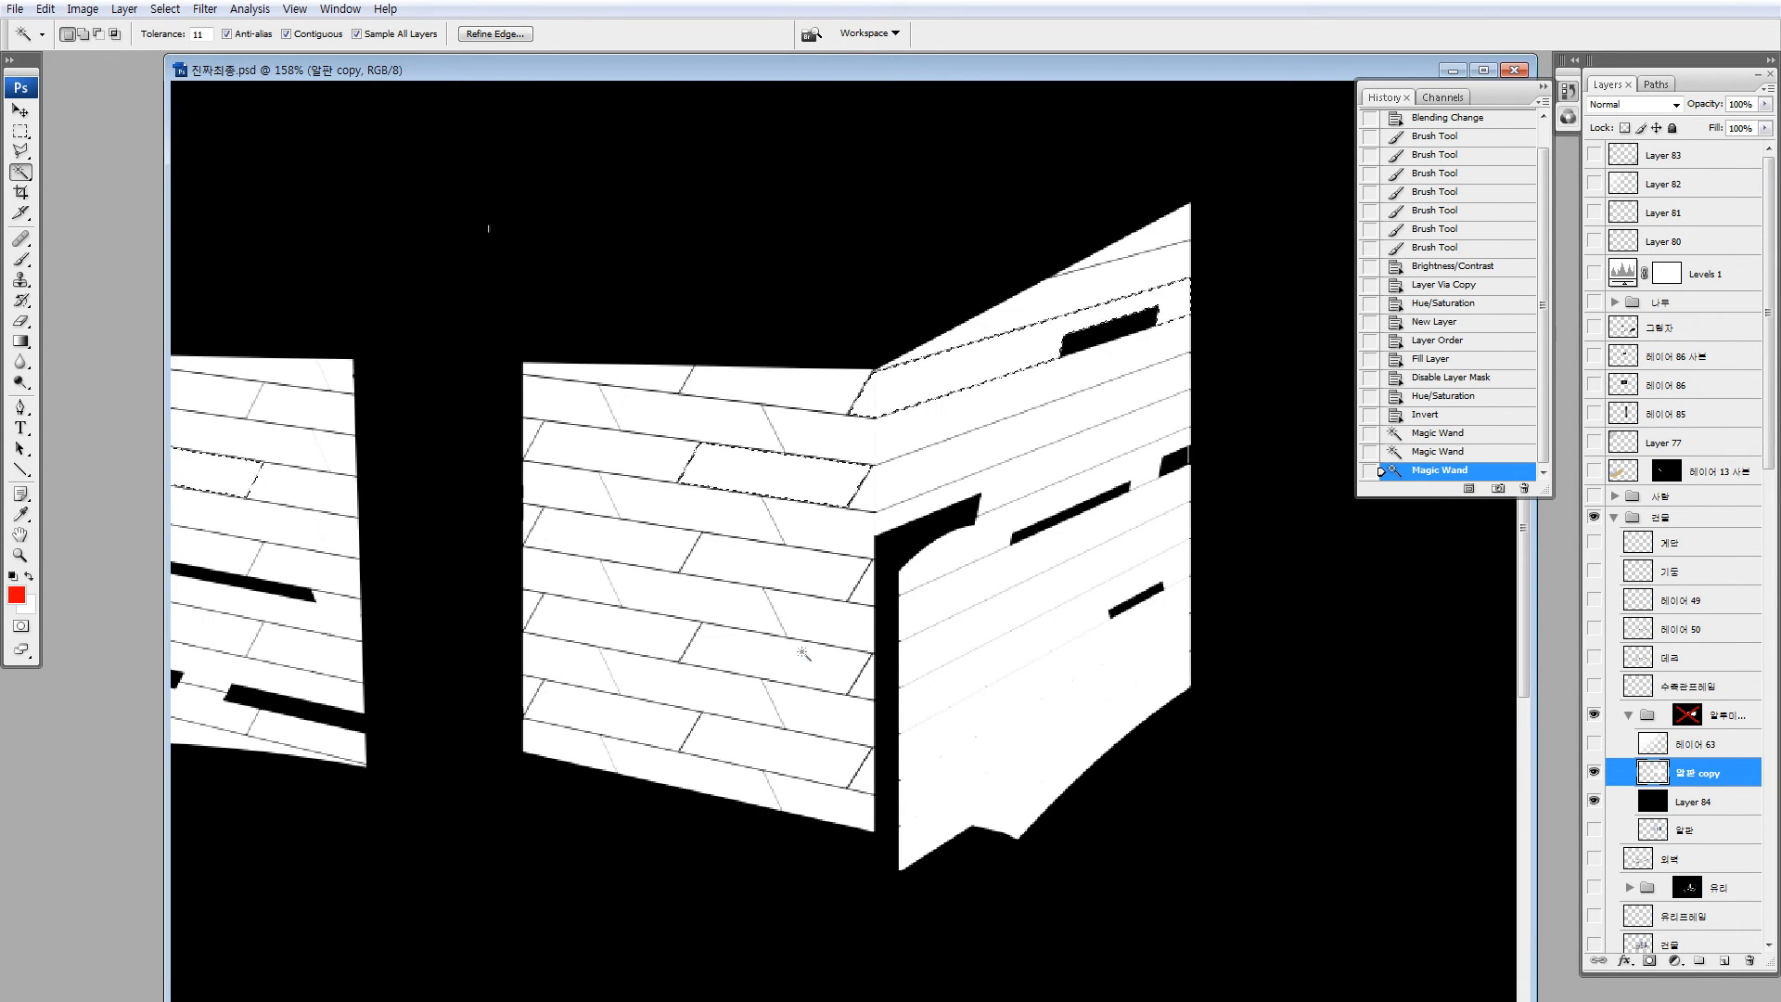
# Add more scattered centre- and left-wall panels to the selection, then hide both helper layers and show the original panel layer 알판
pyautogui.keyDown('shift'); pyautogui.click(748, 637); pyautogui.keyUp('shift')
pyautogui.keyDown('shift'); pyautogui.click(577, 661); pyautogui.keyUp('shift')
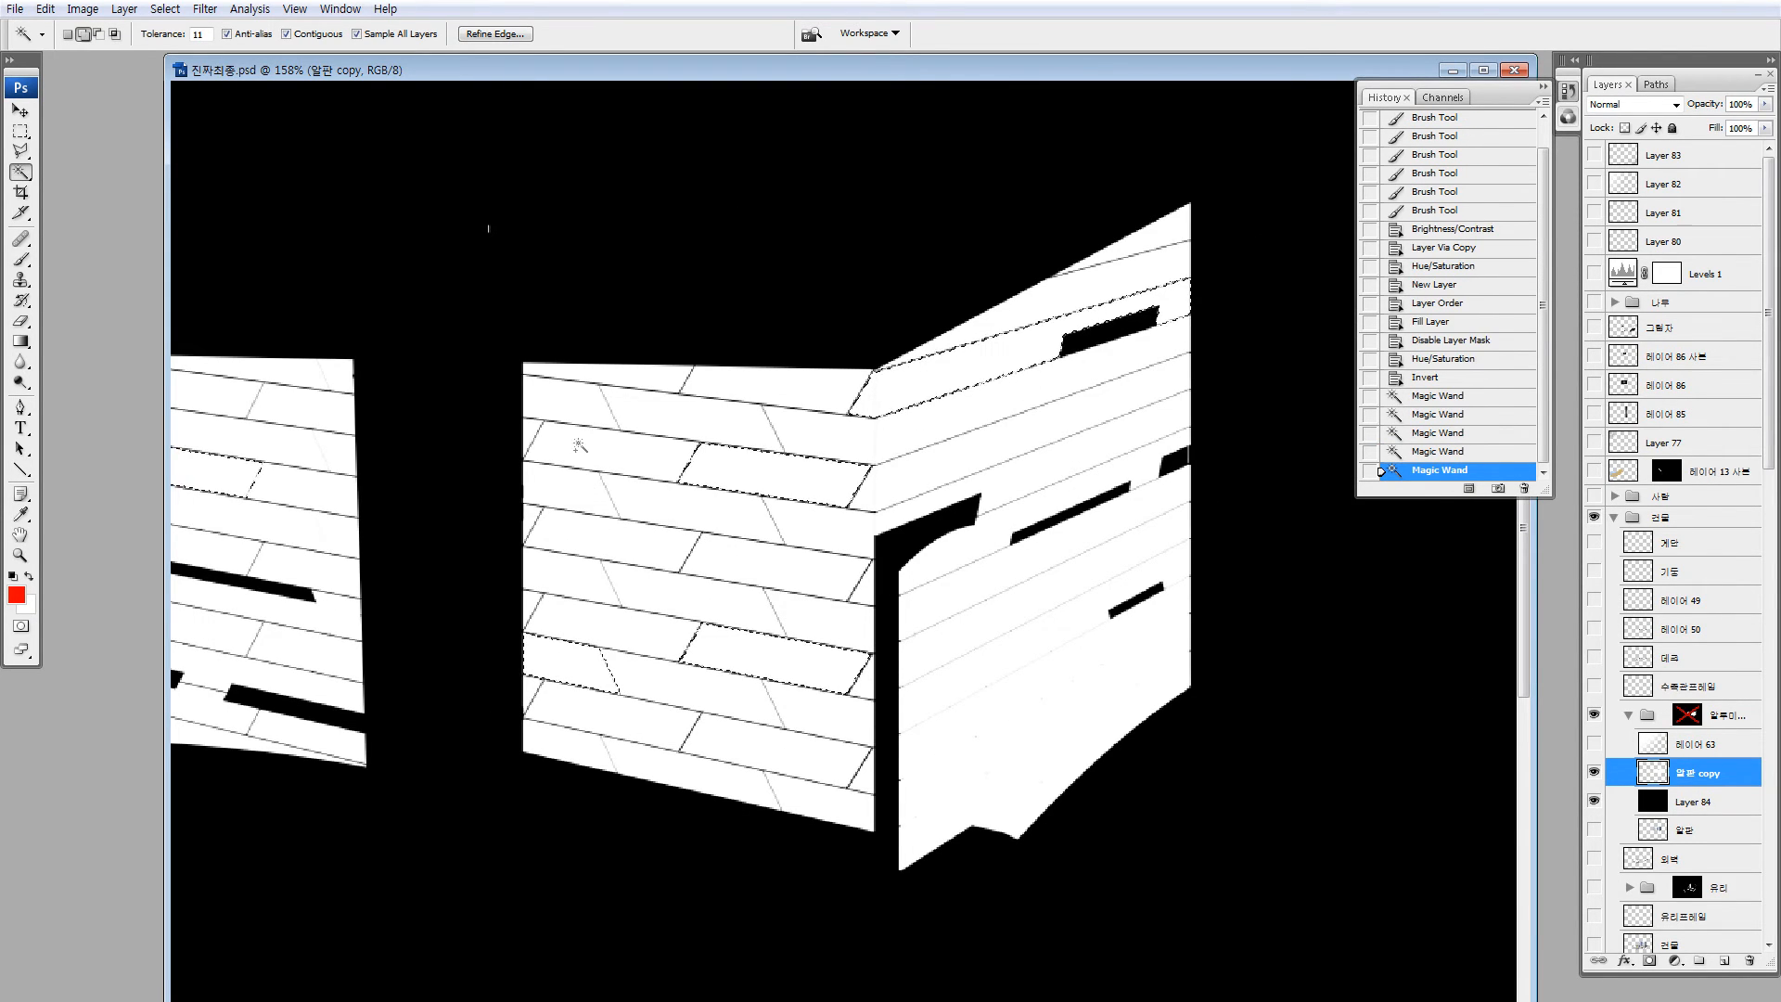
pyautogui.keyDown('shift'); pyautogui.click(546, 401); pyautogui.keyUp('shift')
pyautogui.moveTo(546, 402); pyautogui.dragTo(845, 376)
pyautogui.keyDown('shift'); pyautogui.click(546, 641); pyautogui.keyUp('shift')
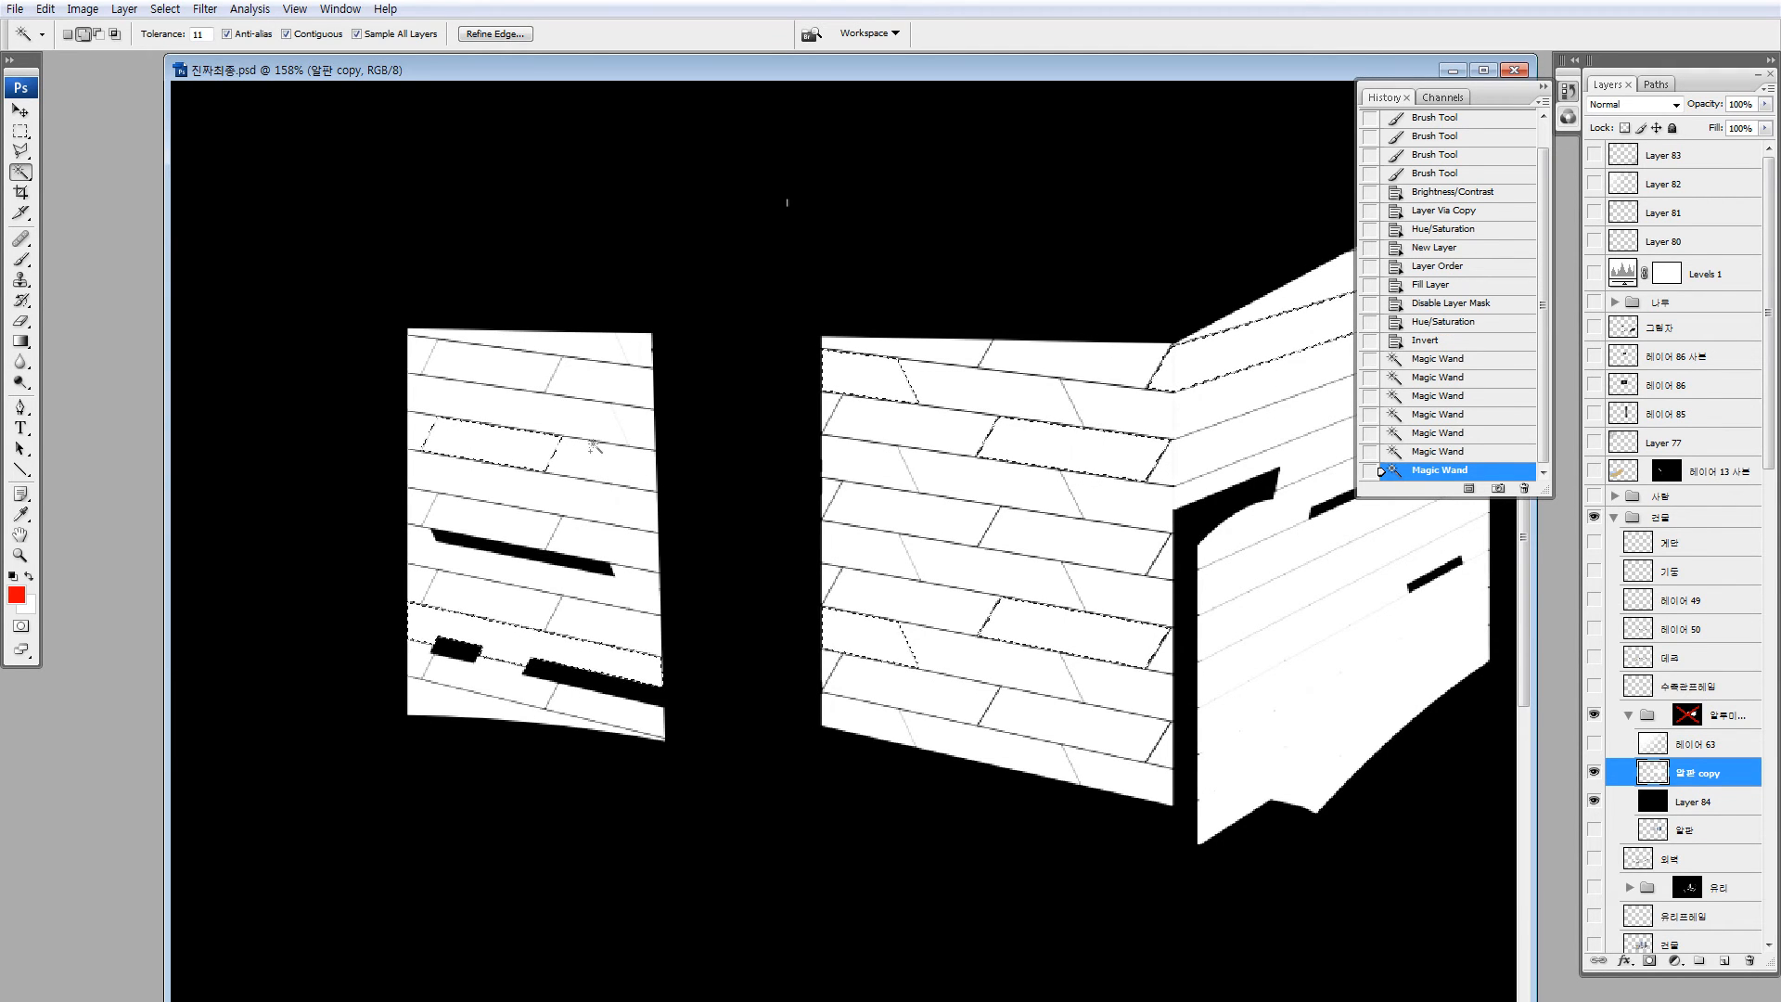
pyautogui.keyDown('shift'); pyautogui.click(603, 385); pyautogui.keyUp('shift')
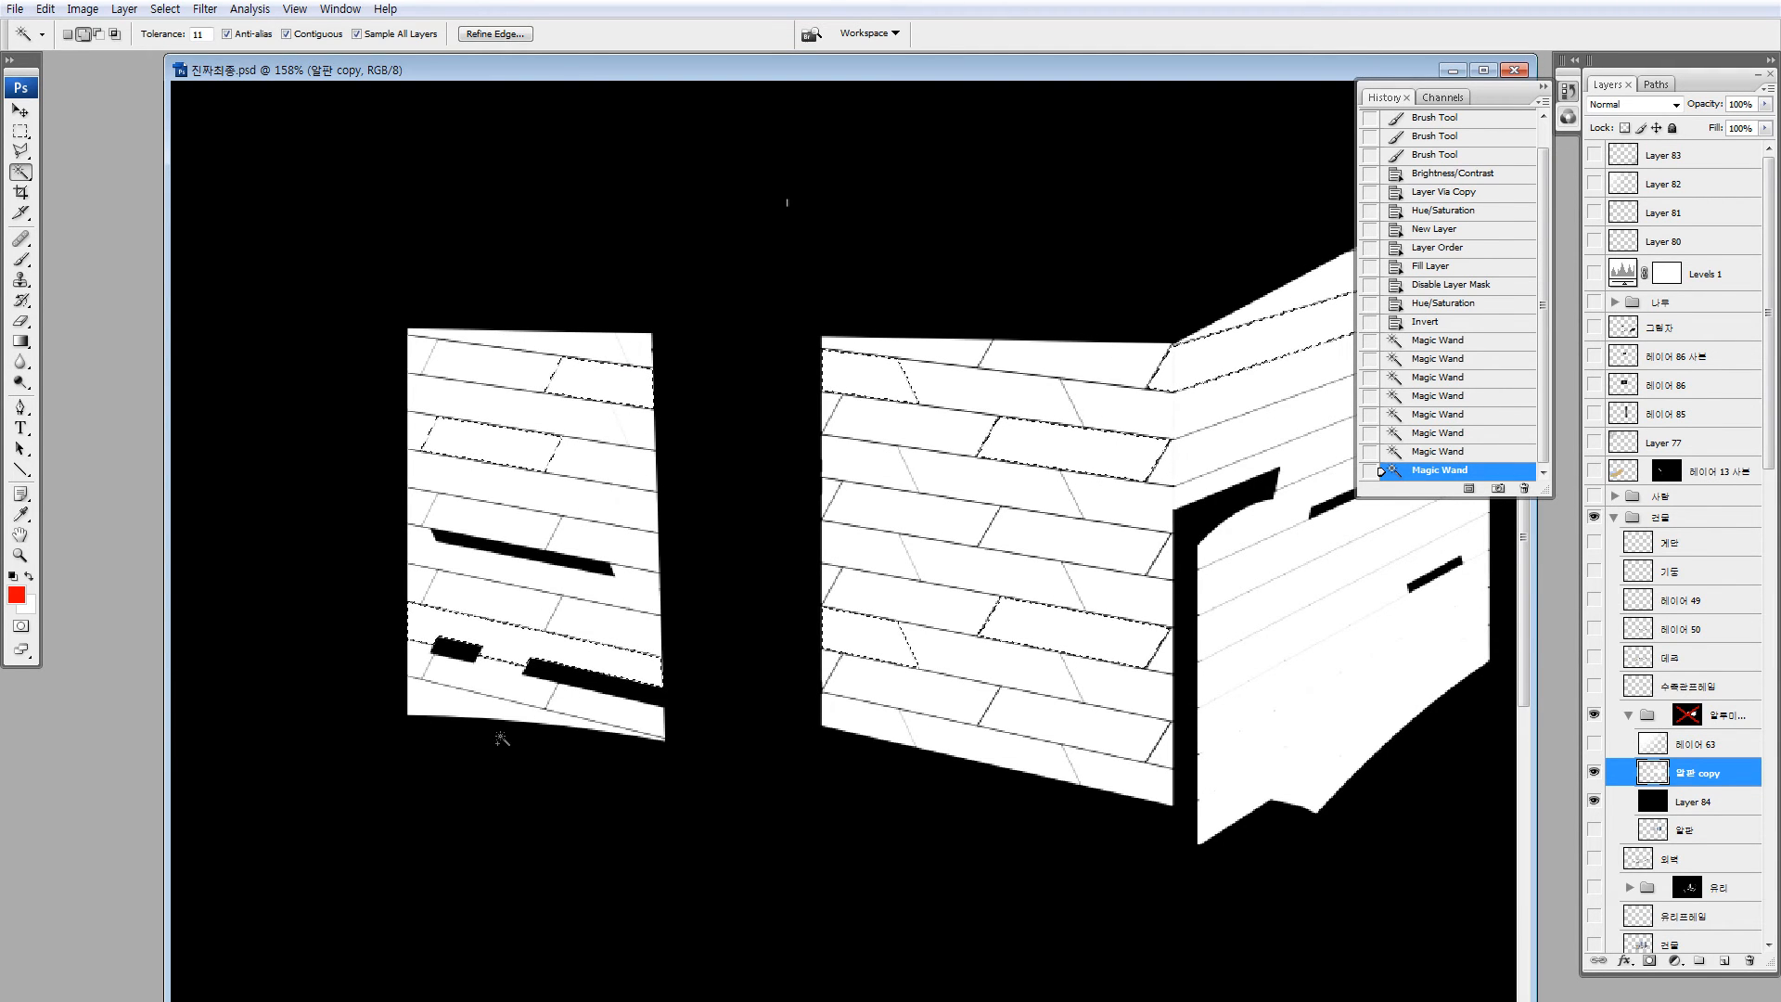
pyautogui.click(890, 724)
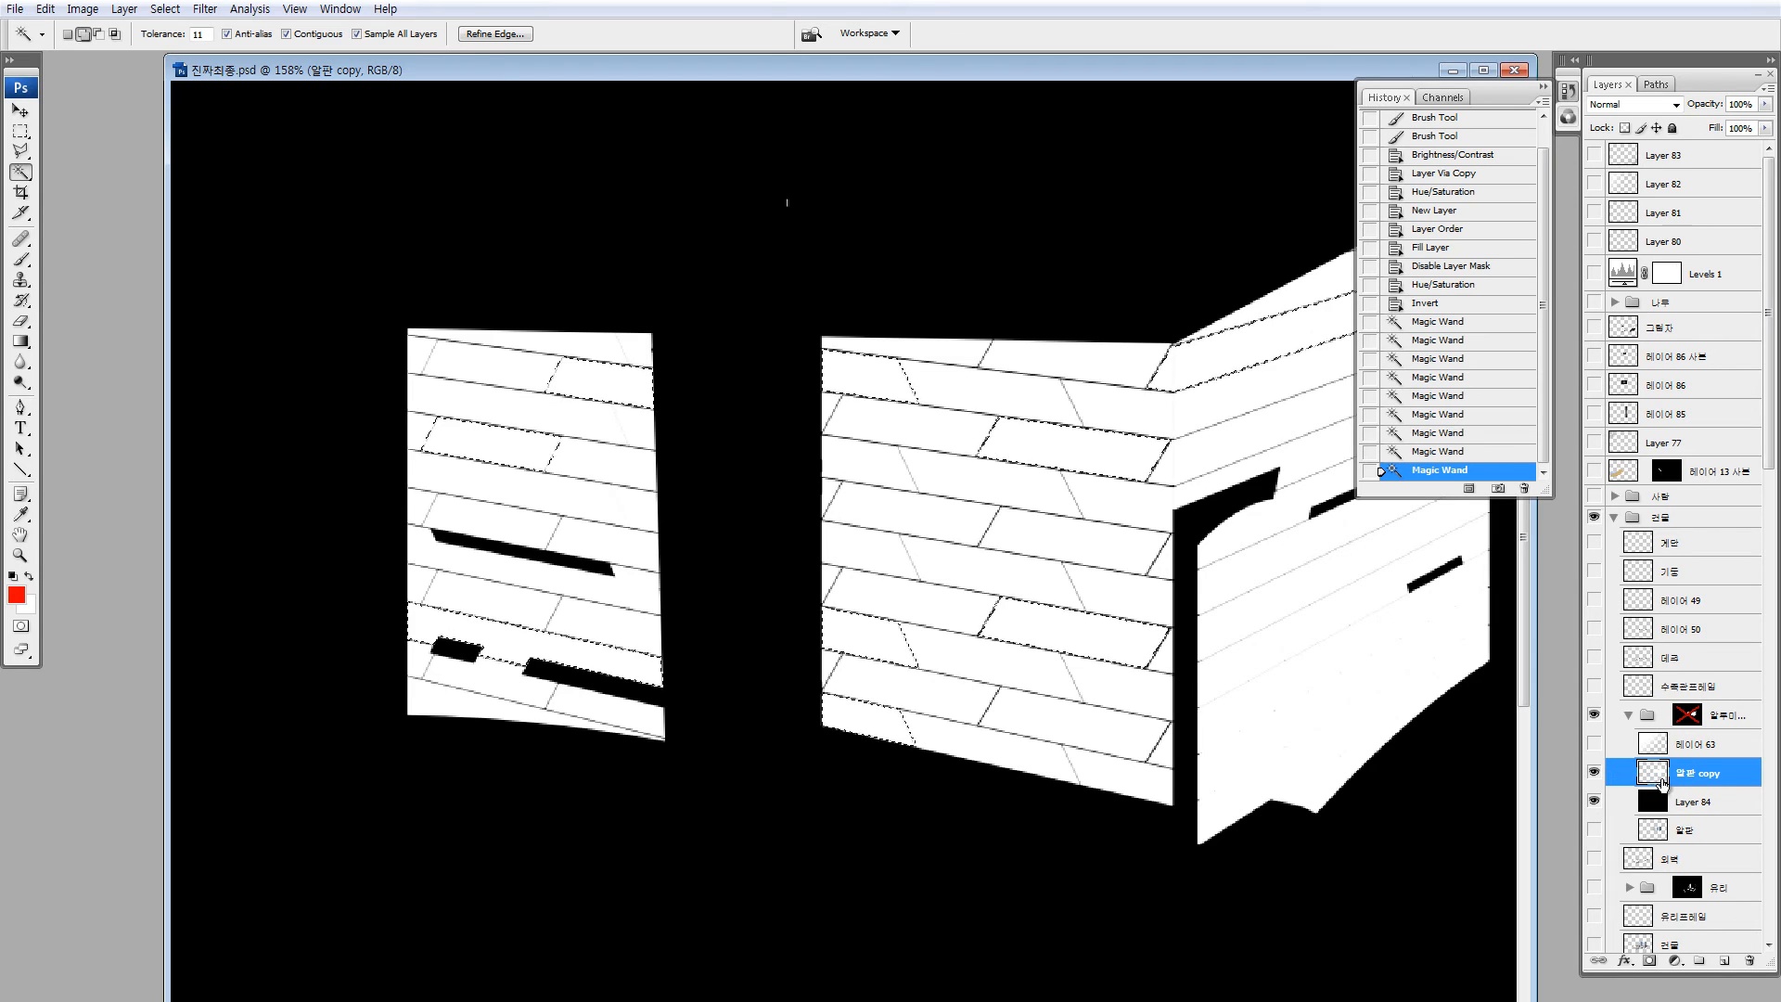
pyautogui.moveTo(1594, 772); pyautogui.dragTo(1600, 826)
pyautogui.click(1594, 829)
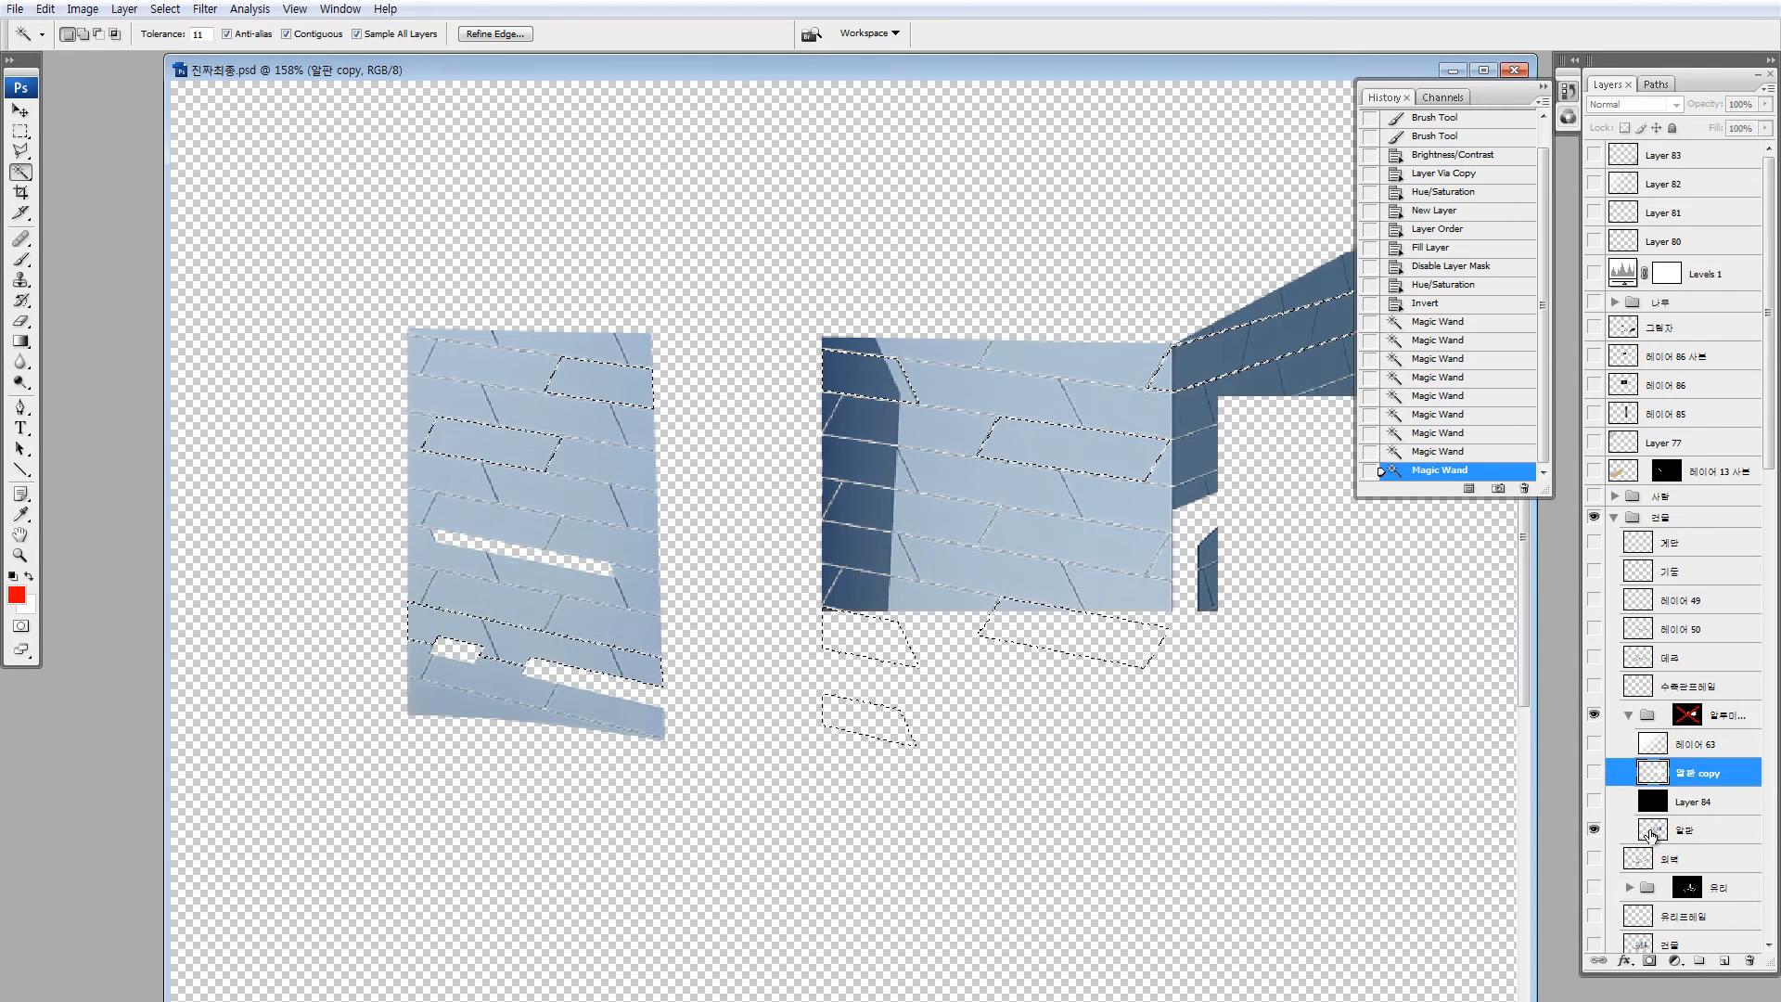
# Copy the selected panels from layer 알판 to a new layer and set its blend mode to Multiply
pyautogui.click(1619, 829)
pyautogui.hotkey('ctrl', 'j')
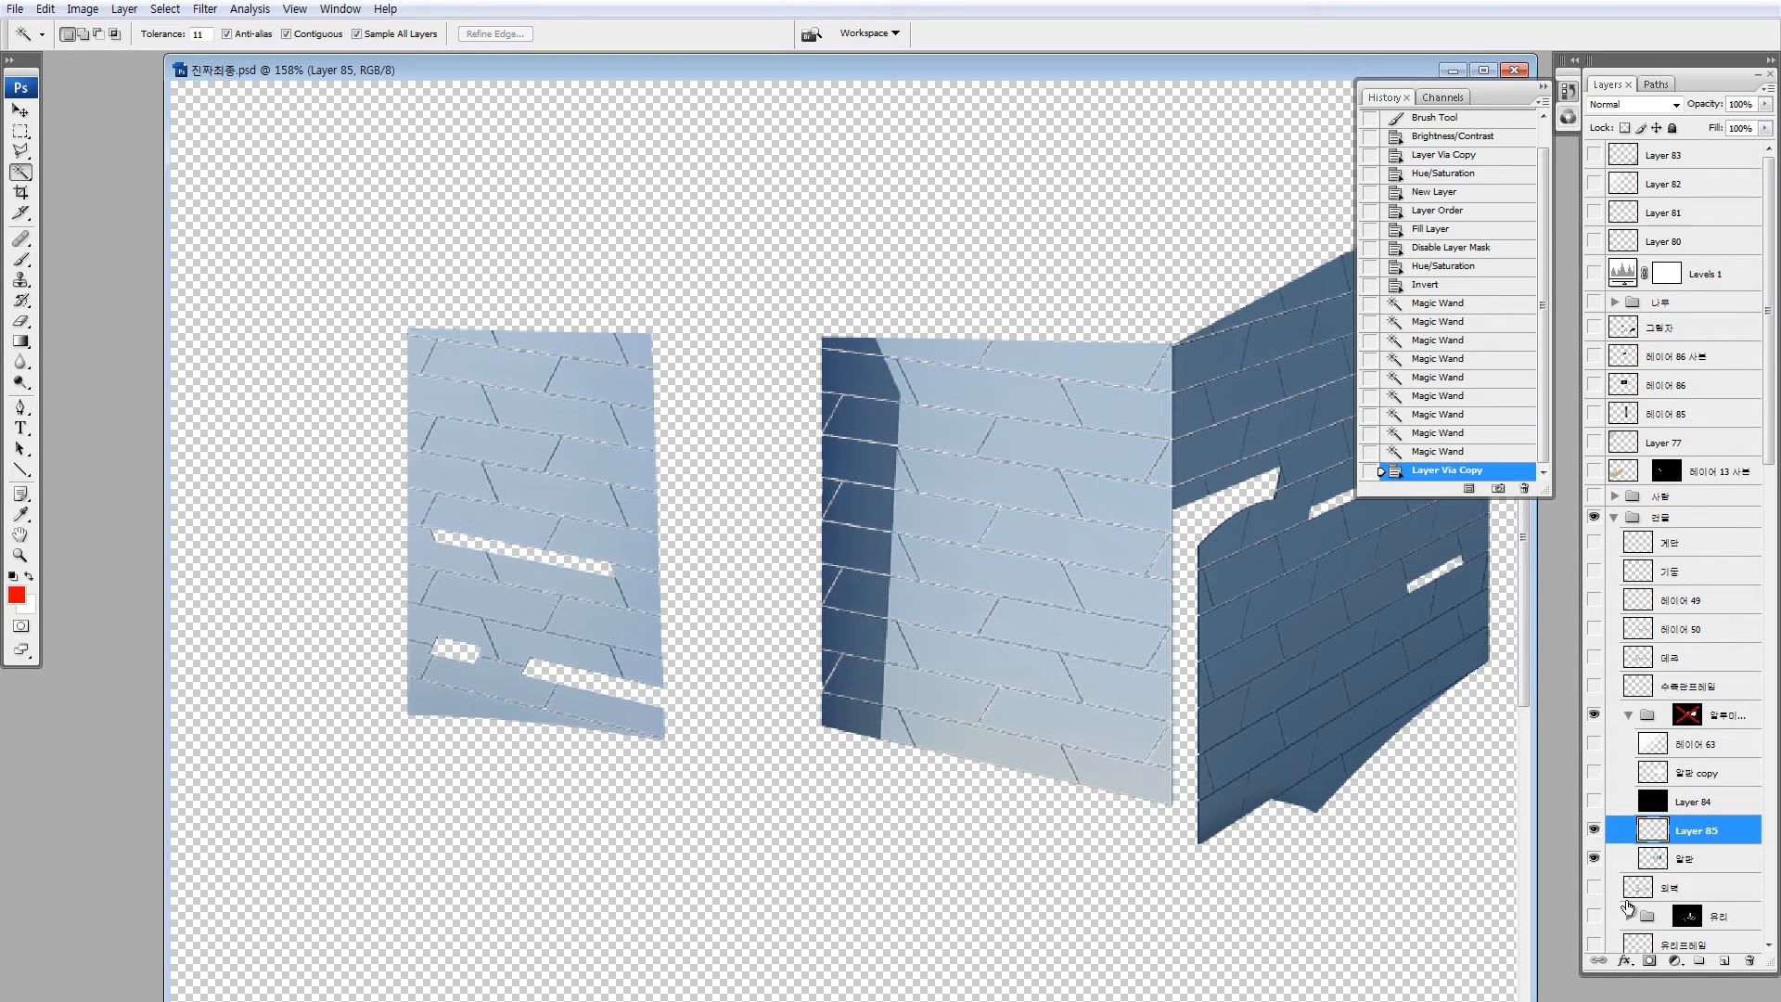
pyautogui.click(1635, 108)
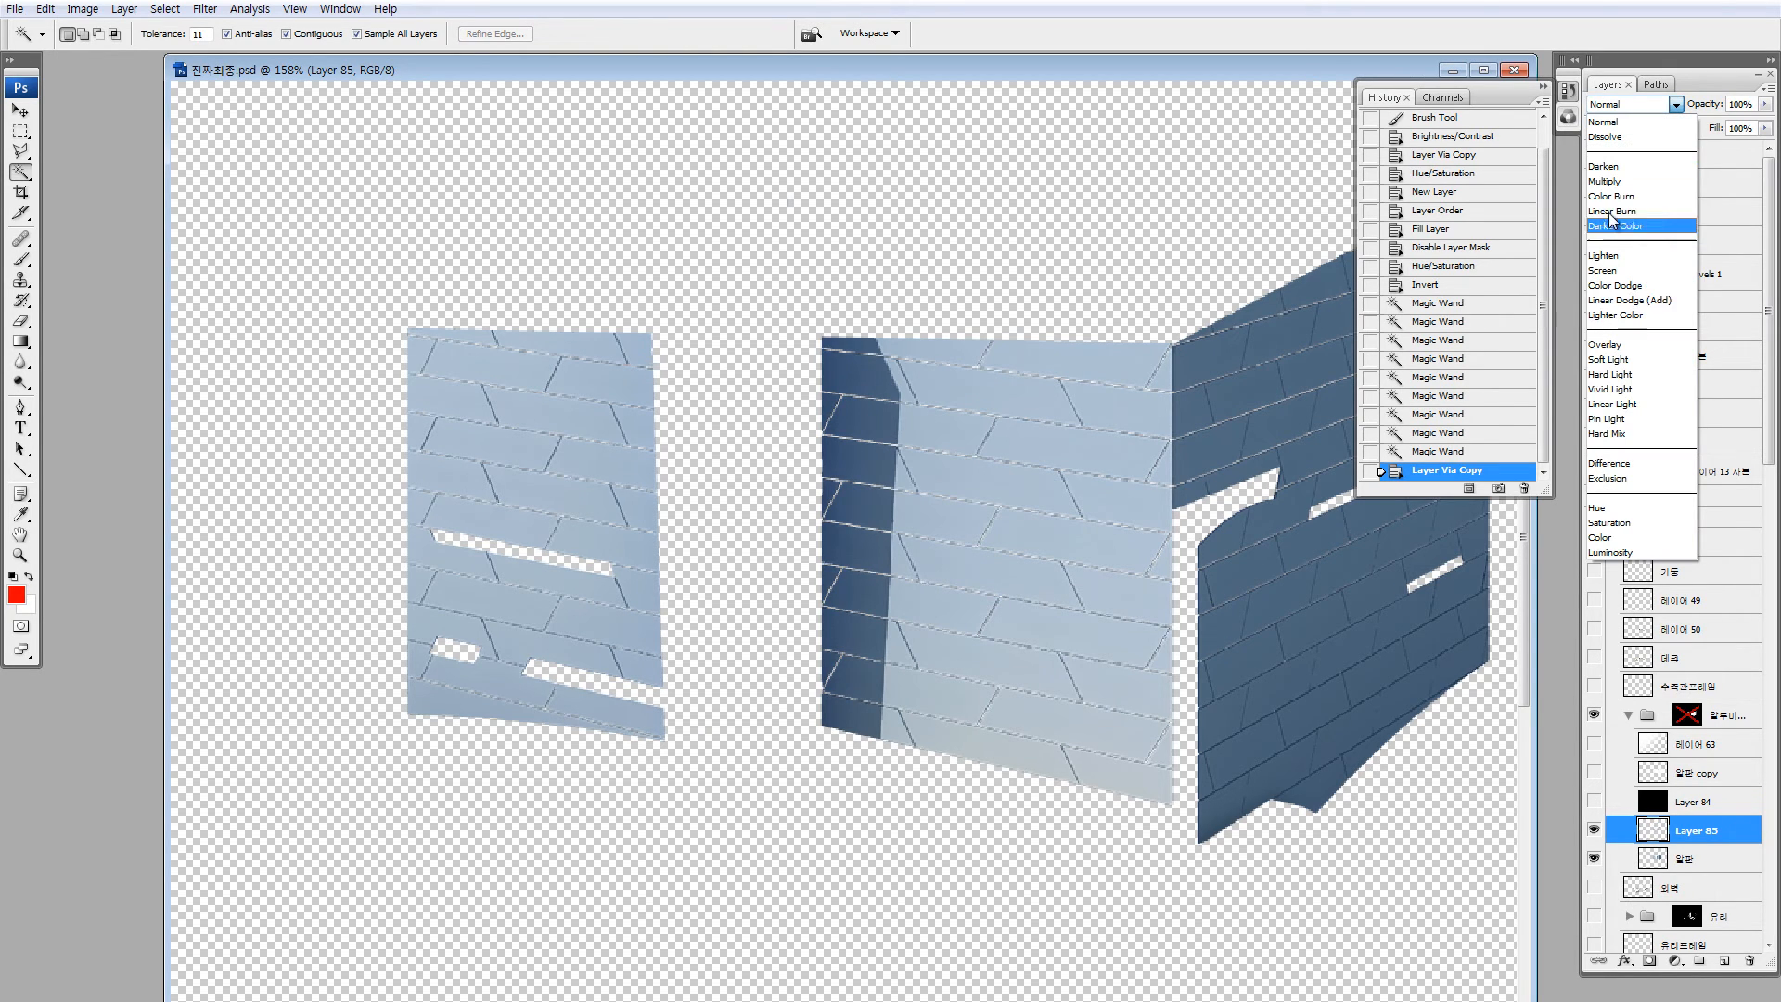
pyautogui.click(1607, 183)
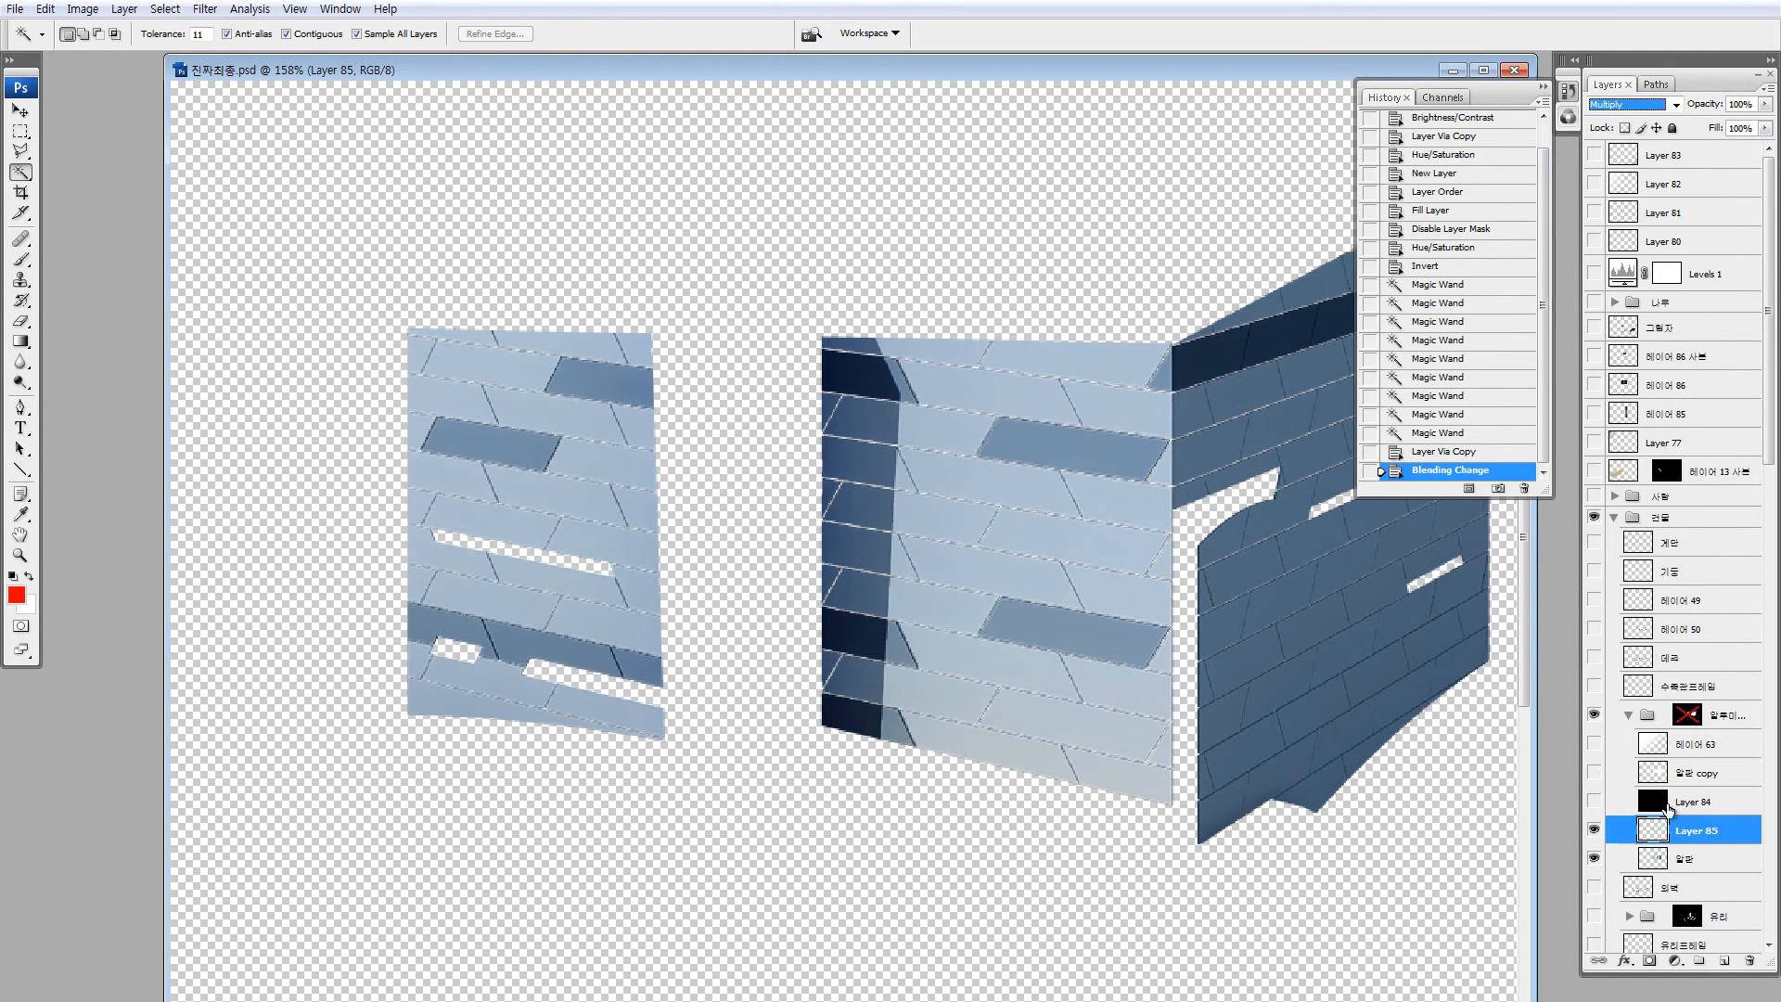
# Show Layer 84 and 알판 copy again, move Layer 85 above them and make 알판 copy the active layer
pyautogui.click(1595, 802)
pyautogui.click(1595, 773)
pyautogui.moveTo(1651, 831); pyautogui.dragTo(1651, 763)
pyautogui.click(1656, 807)
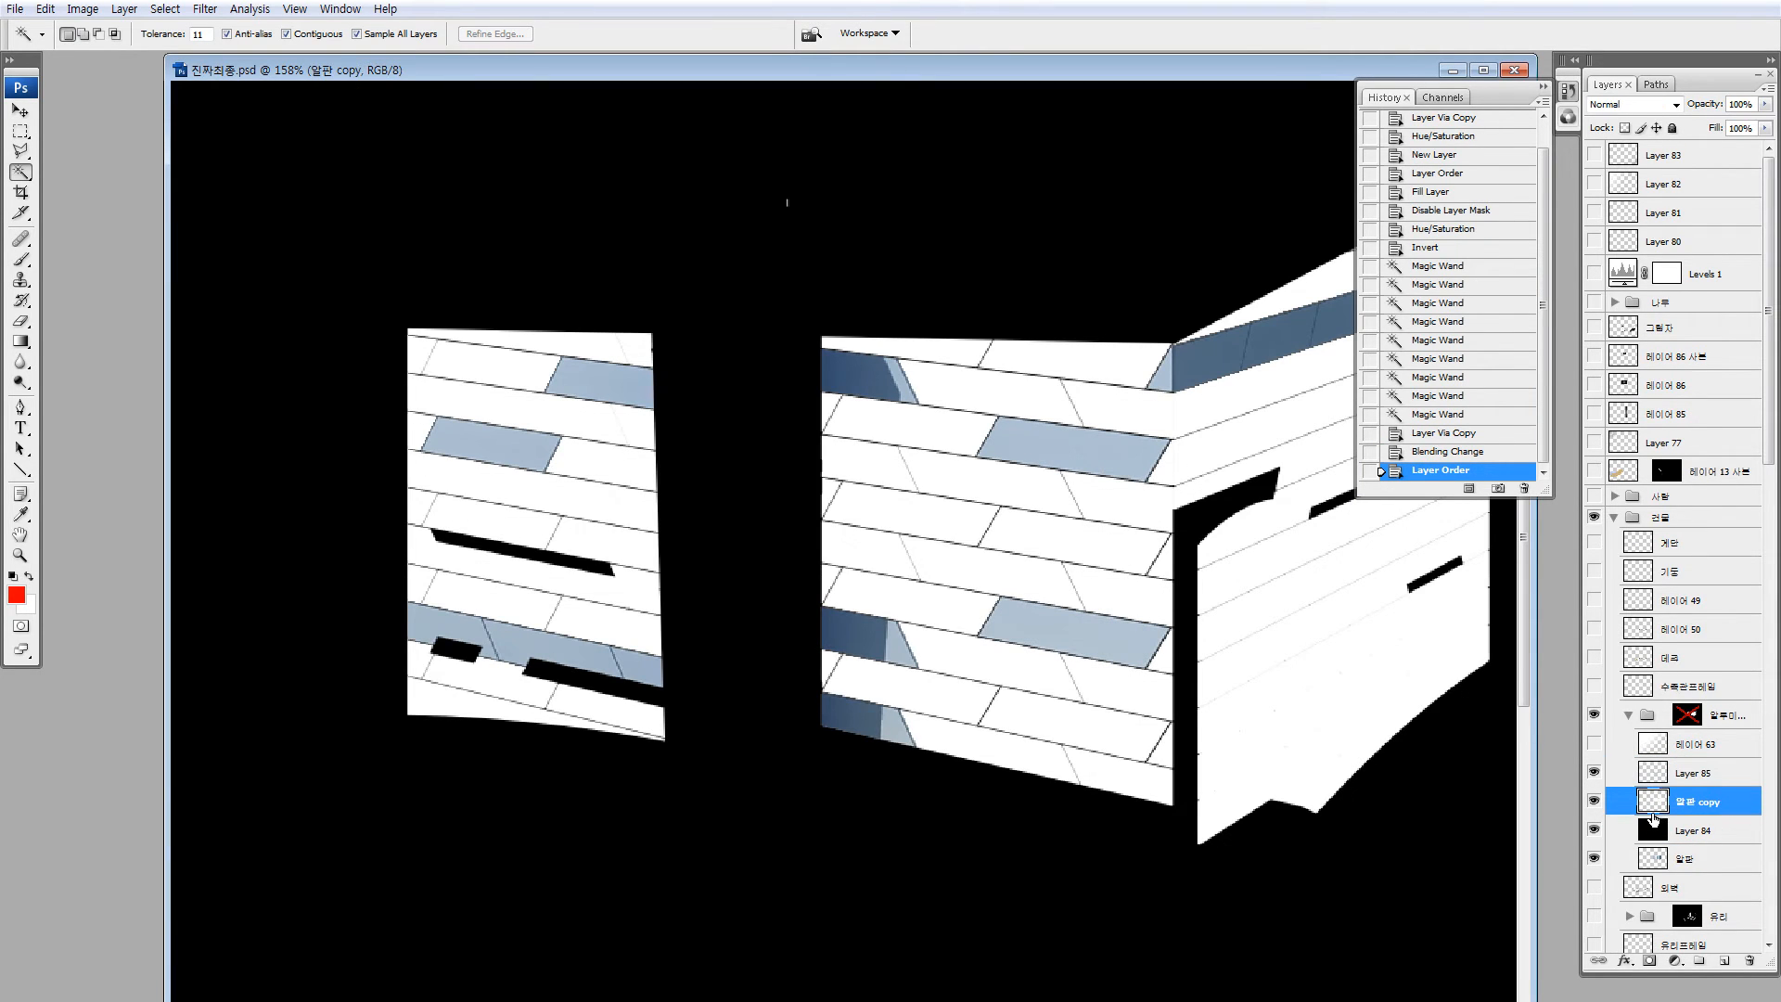
# Magic Wand select a second set of white panels scattered over the left and centre walls, plus a long strip on the right wall
pyautogui.click(927, 436)
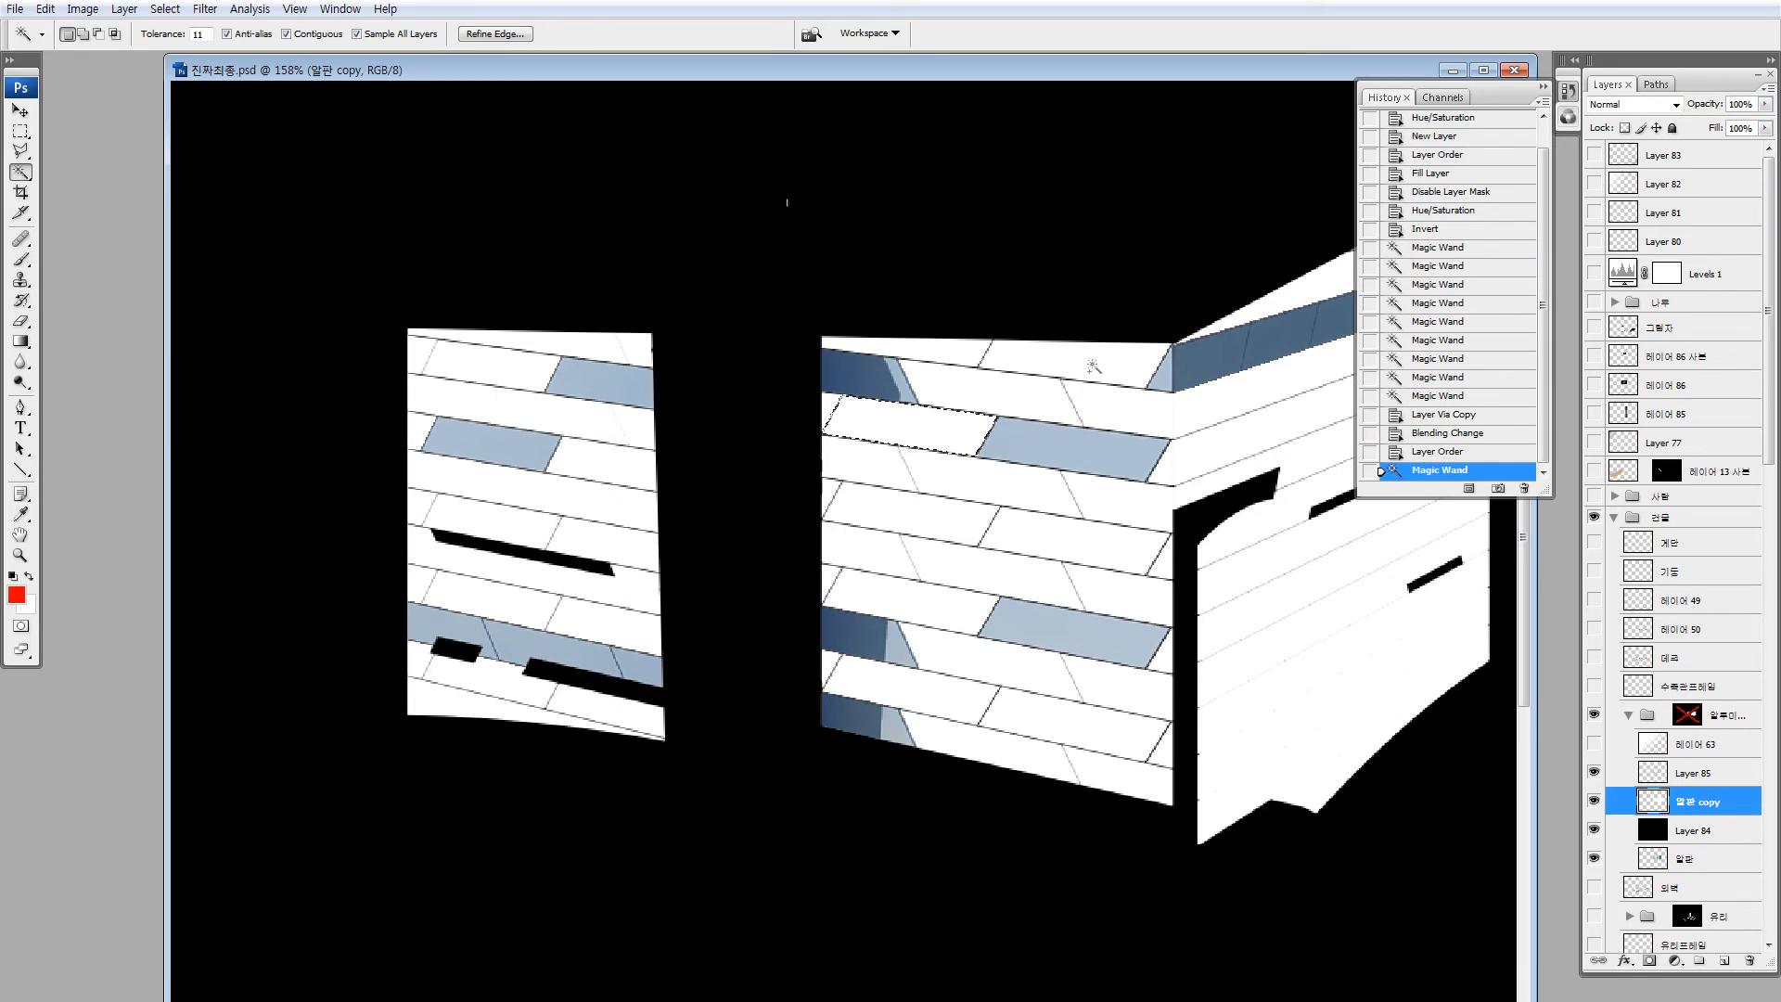
pyautogui.keyDown('shift'); pyautogui.click(1093, 364); pyautogui.keyUp('shift')
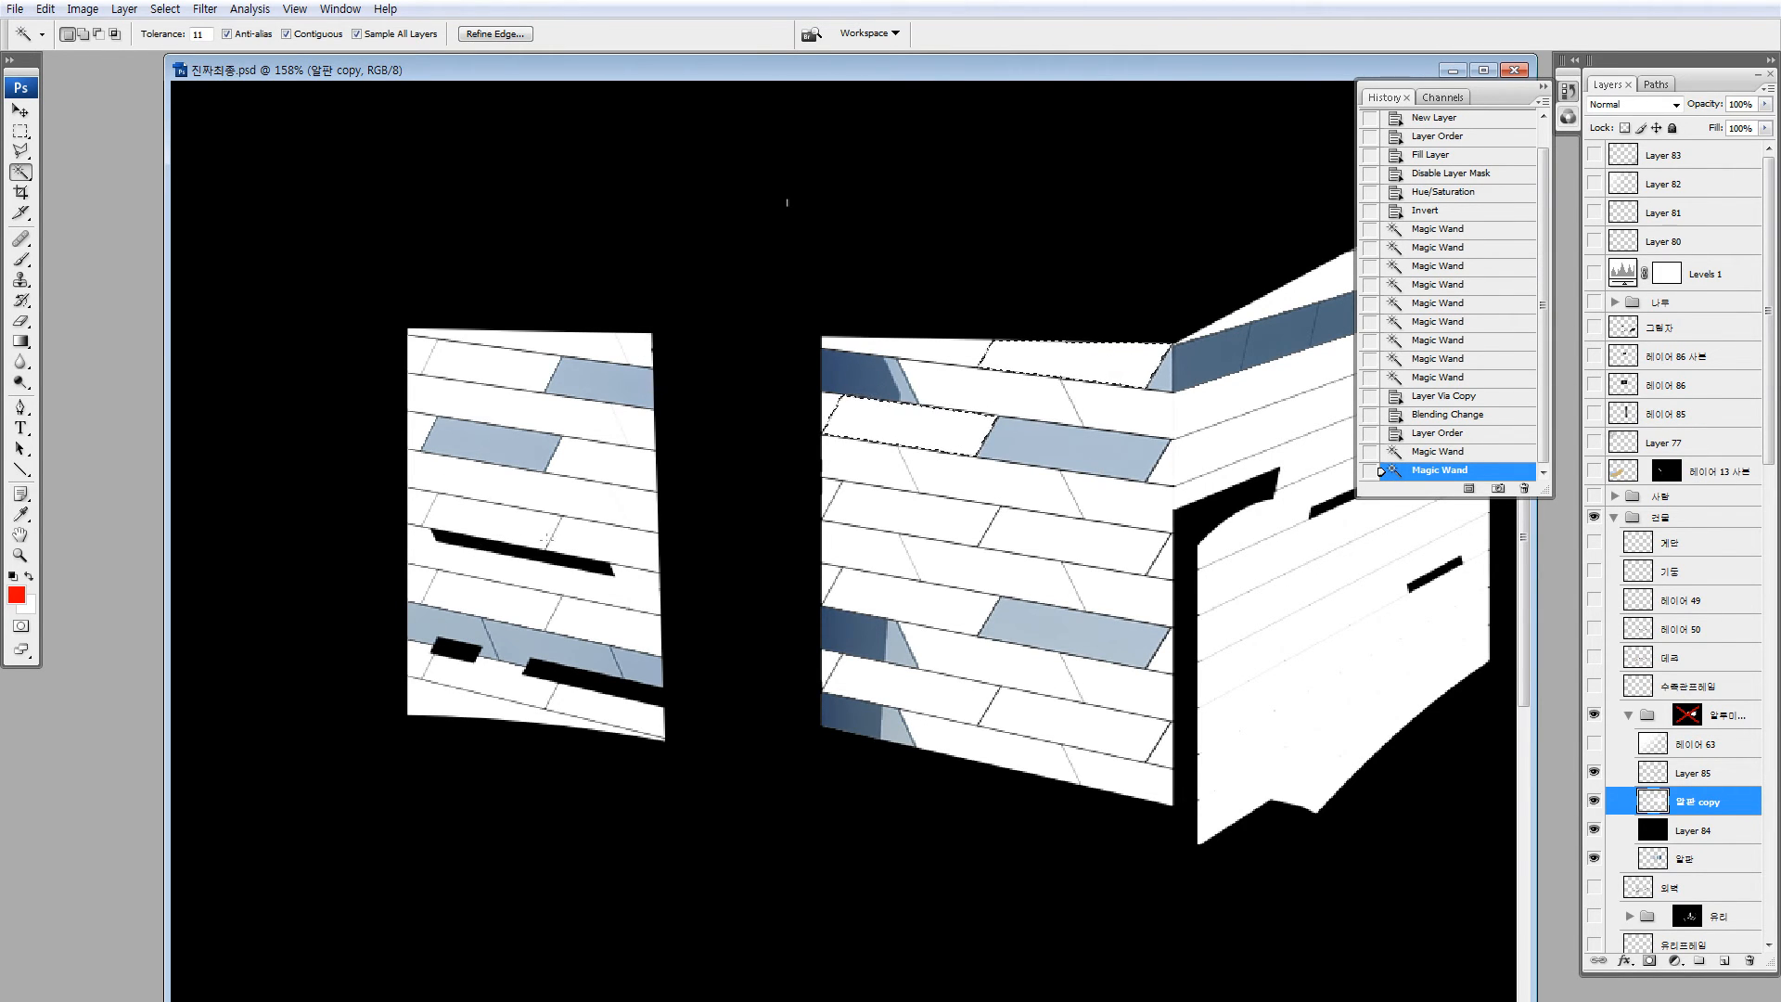
pyautogui.keyDown('shift'); pyautogui.click(549, 527); pyautogui.keyUp('shift')
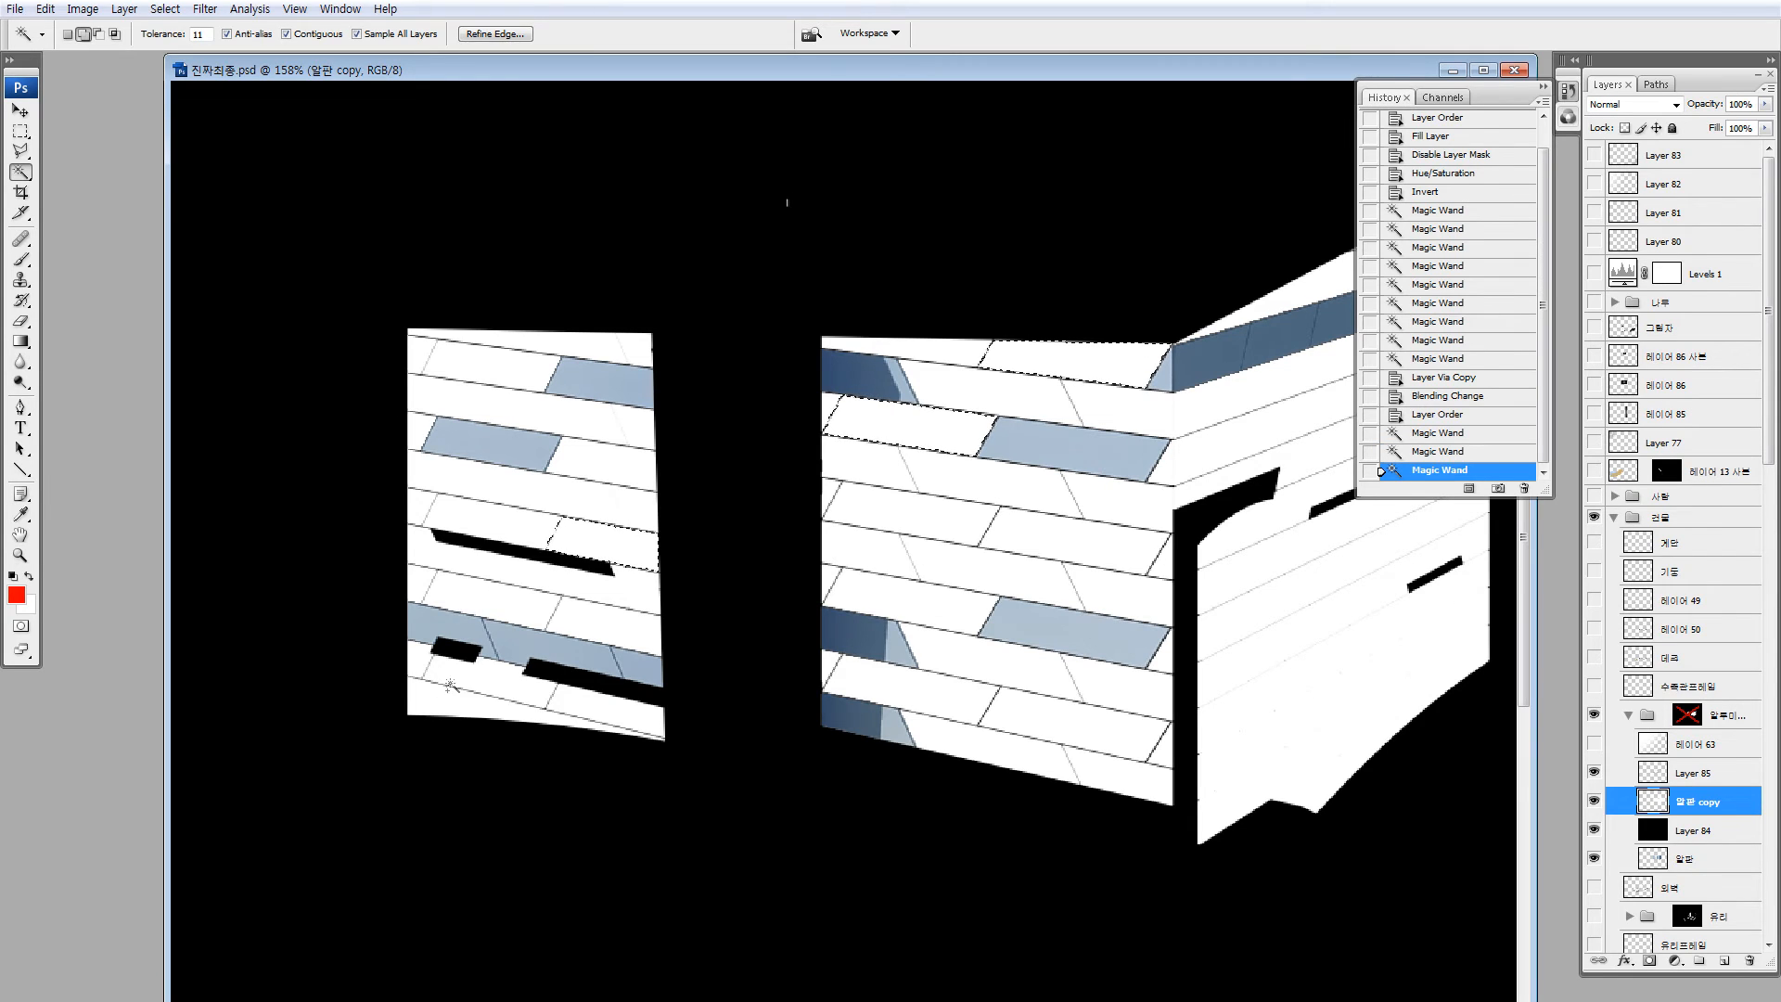
pyautogui.keyDown('shift'); pyautogui.click(483, 703); pyautogui.keyUp('shift')
pyautogui.click(481, 369)
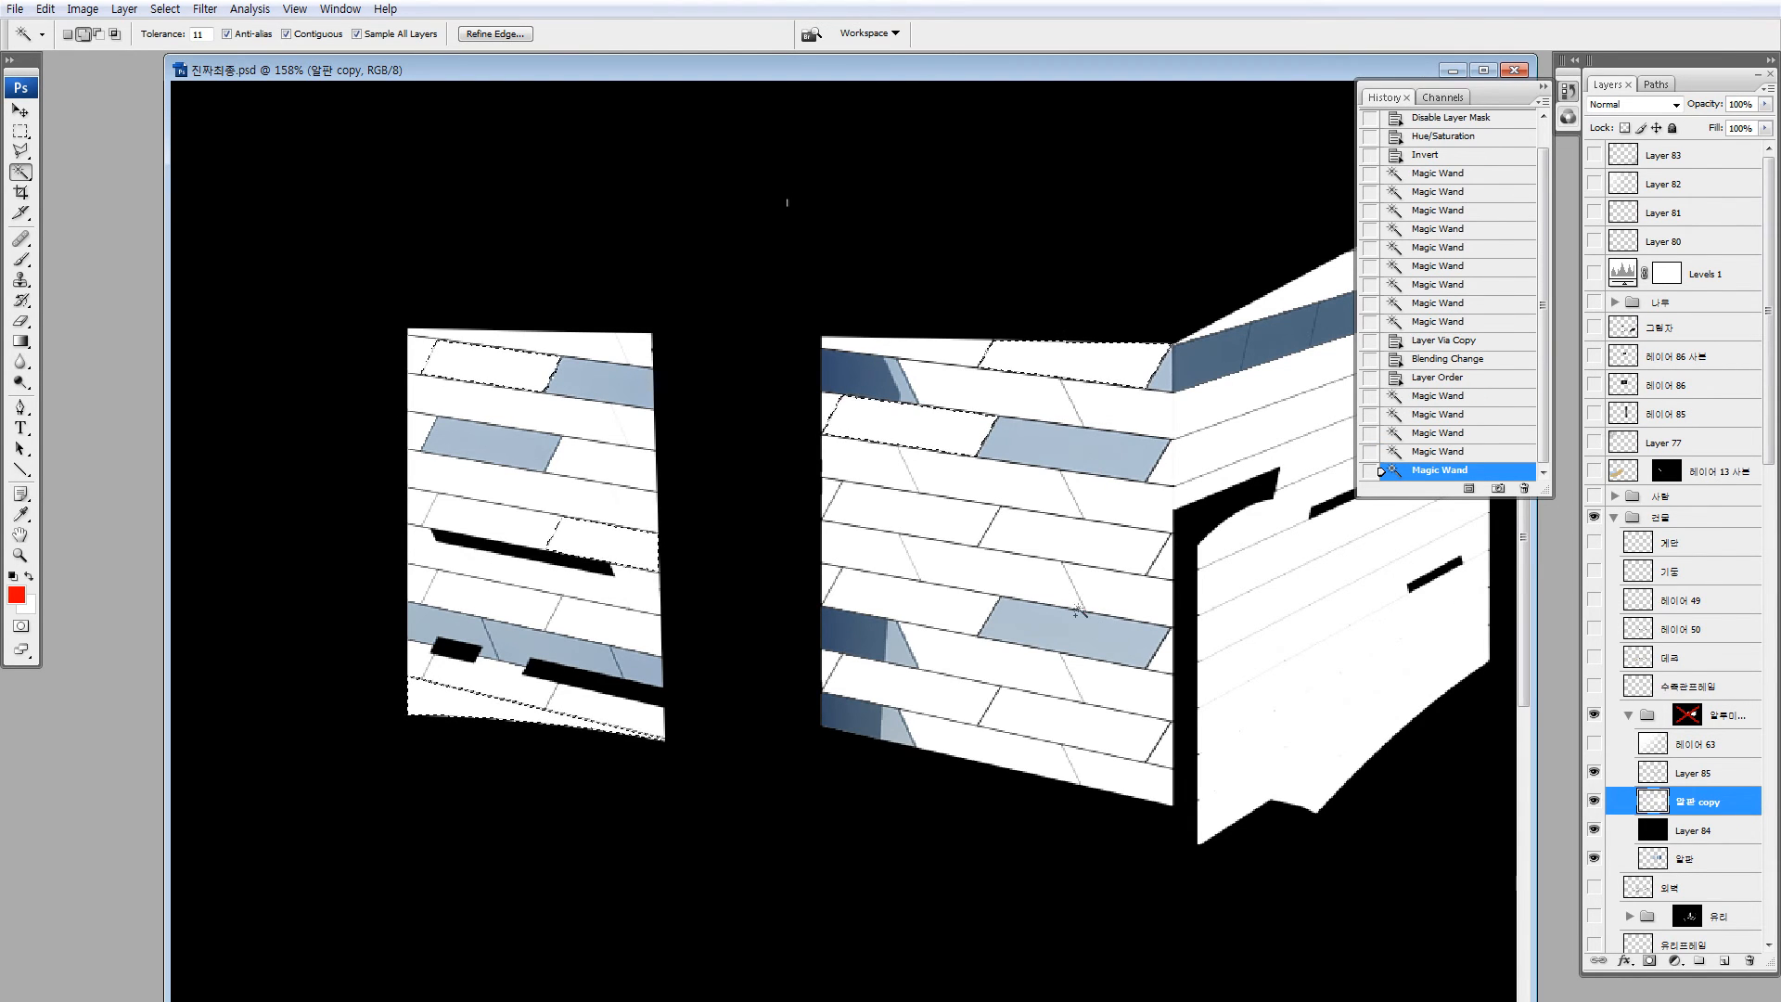
pyautogui.click(906, 605)
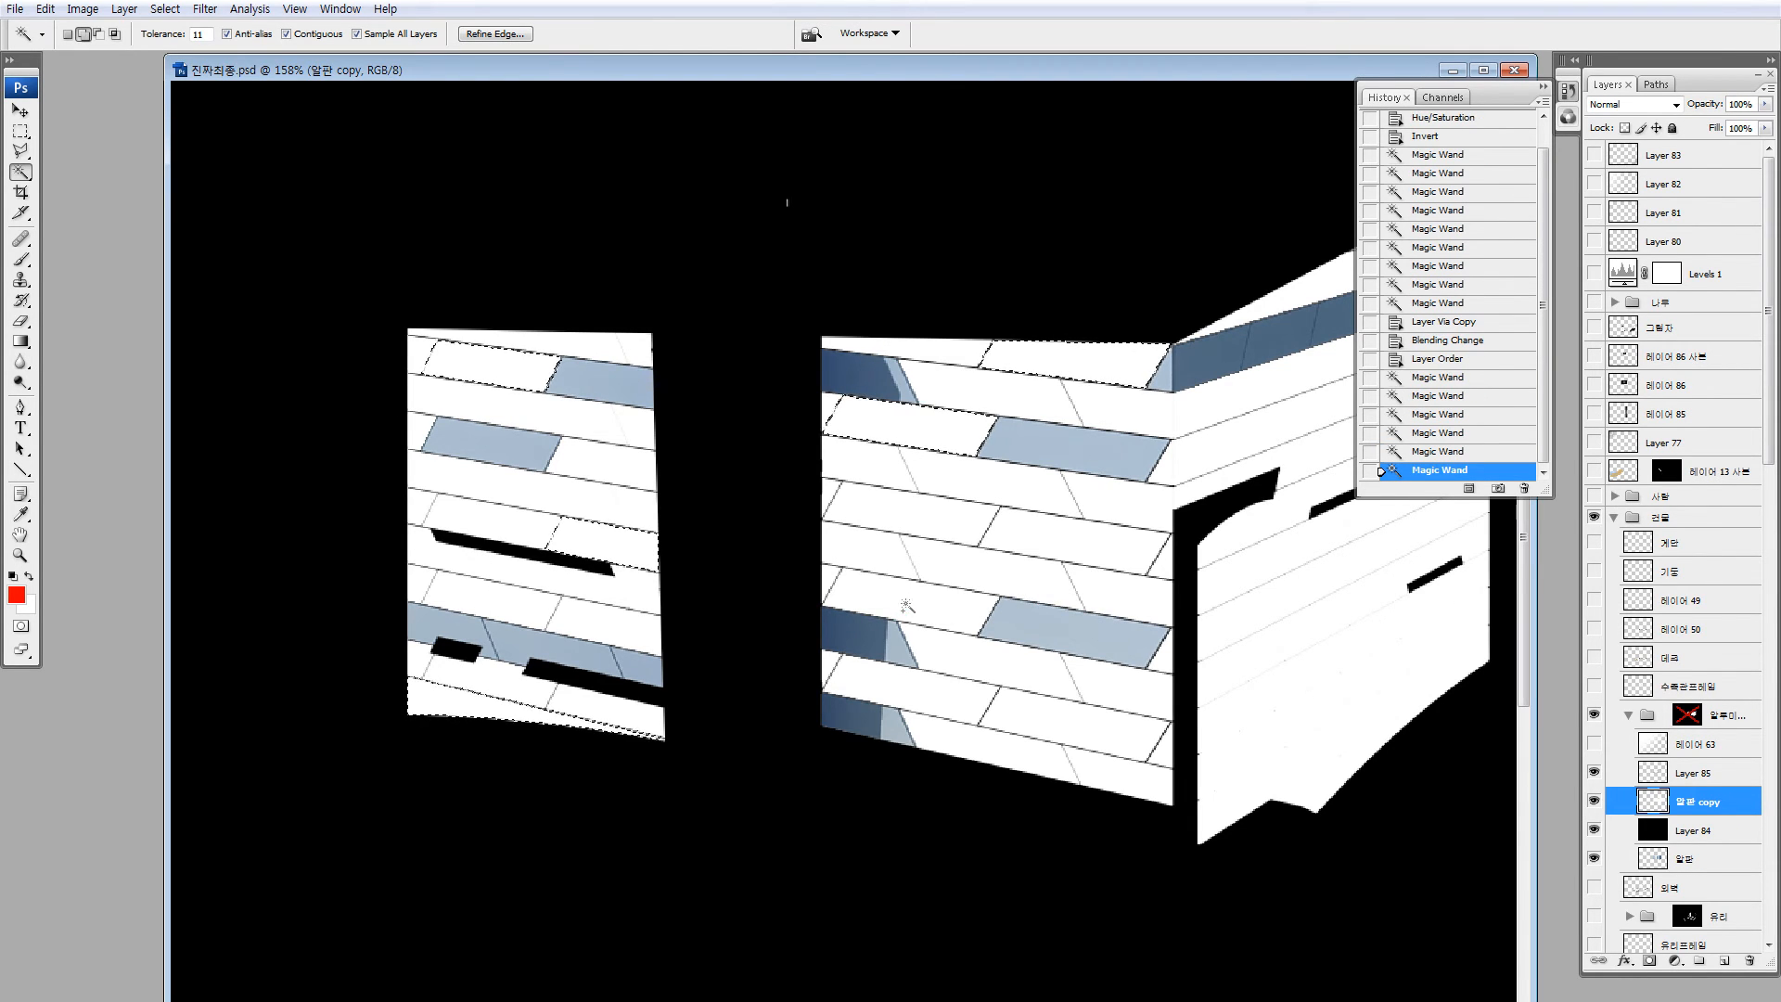
pyautogui.click(1117, 781)
pyautogui.click(1246, 553)
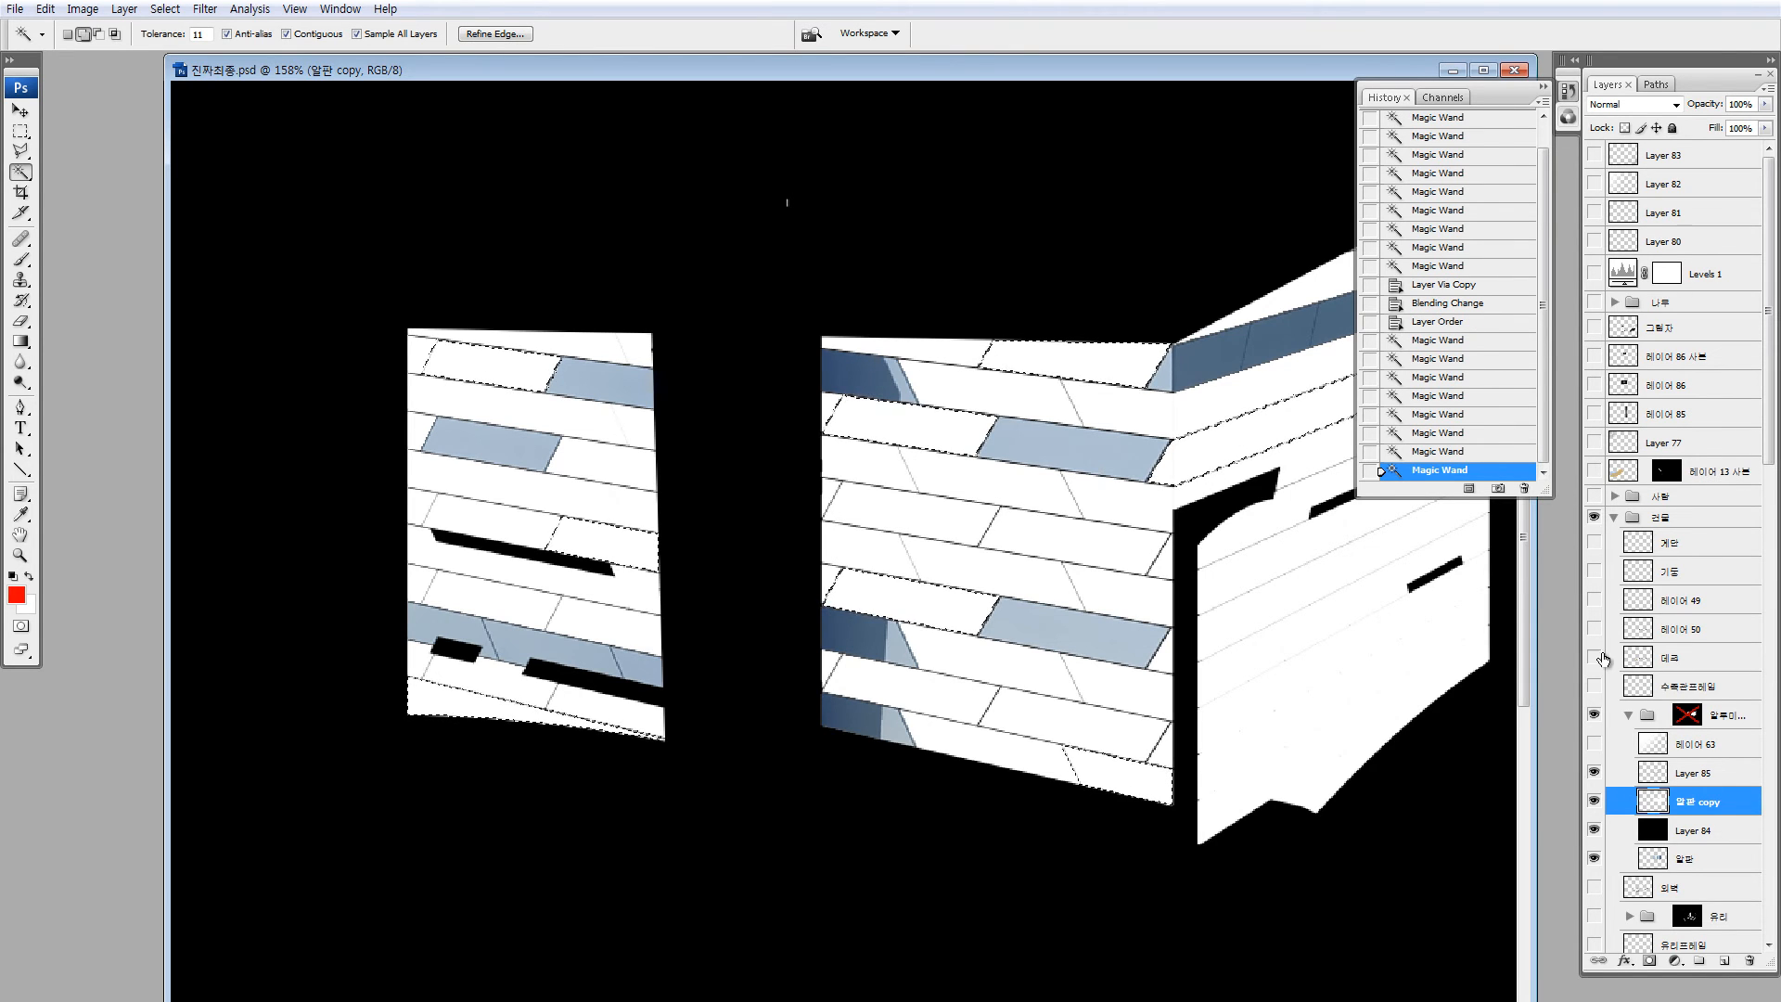
# Re-enable the panel group's mask and delete the helper layers Layer 84 and 알판 copy, keeping the panel selection
pyautogui.click(1658, 833)
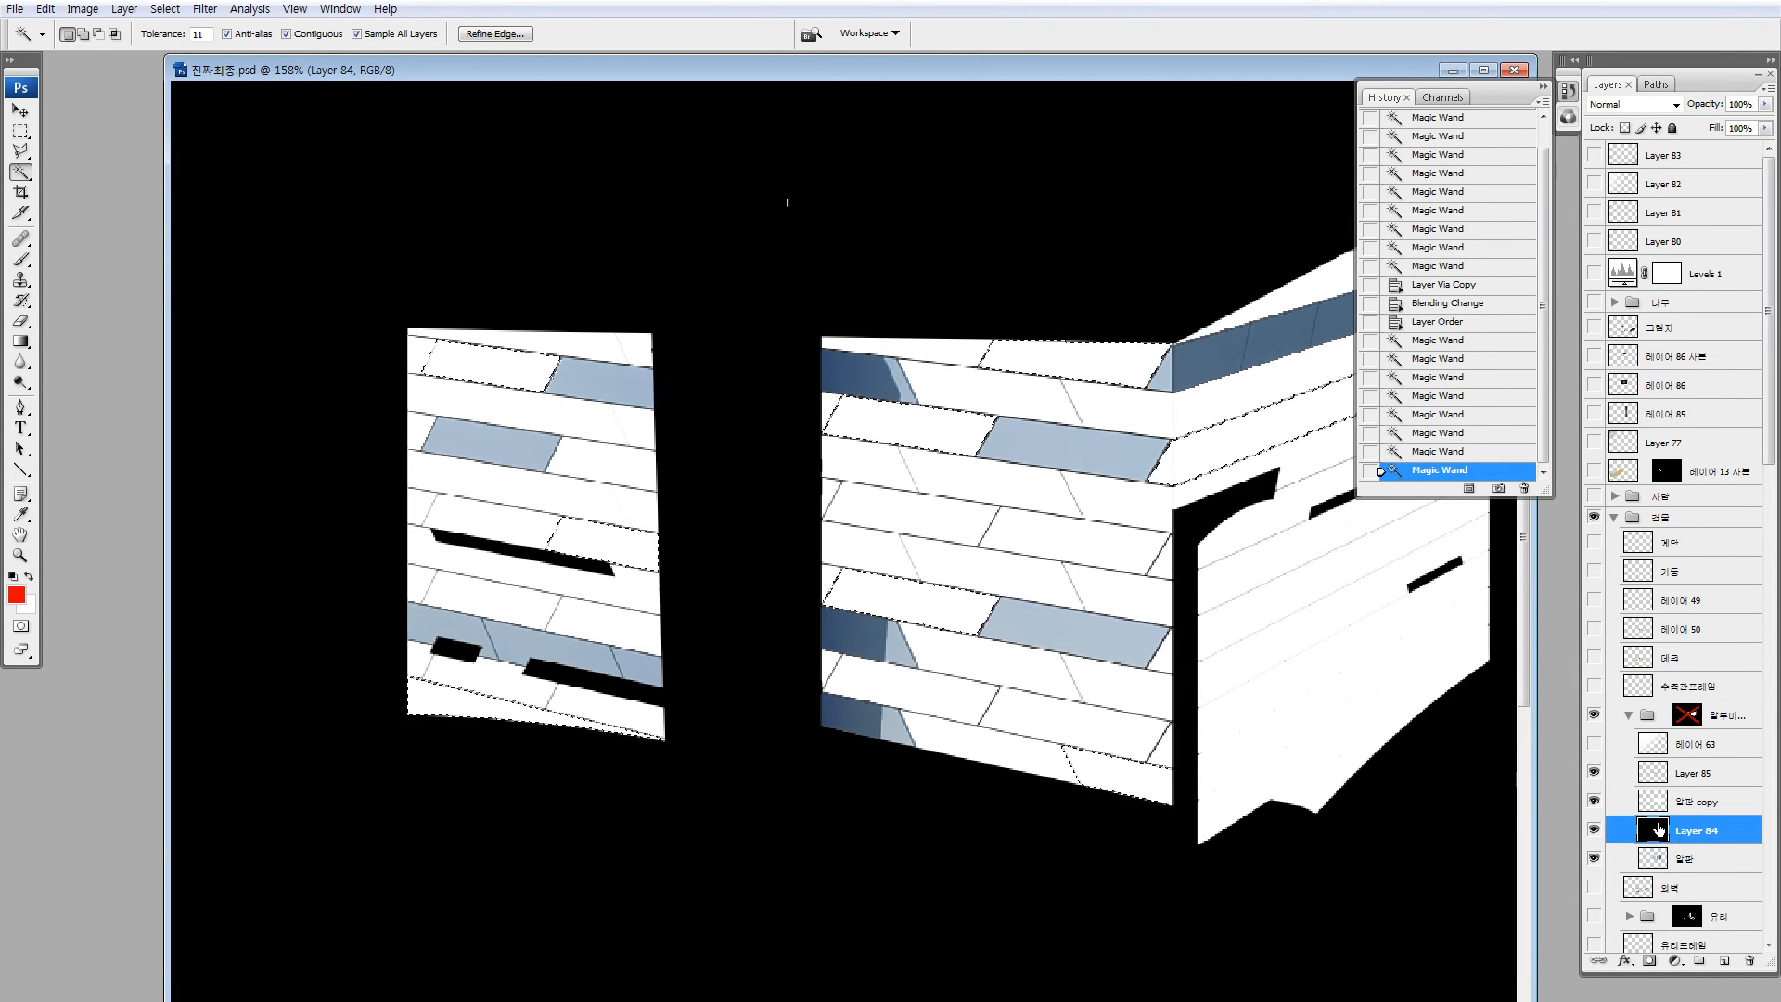
pyautogui.click(1686, 715)
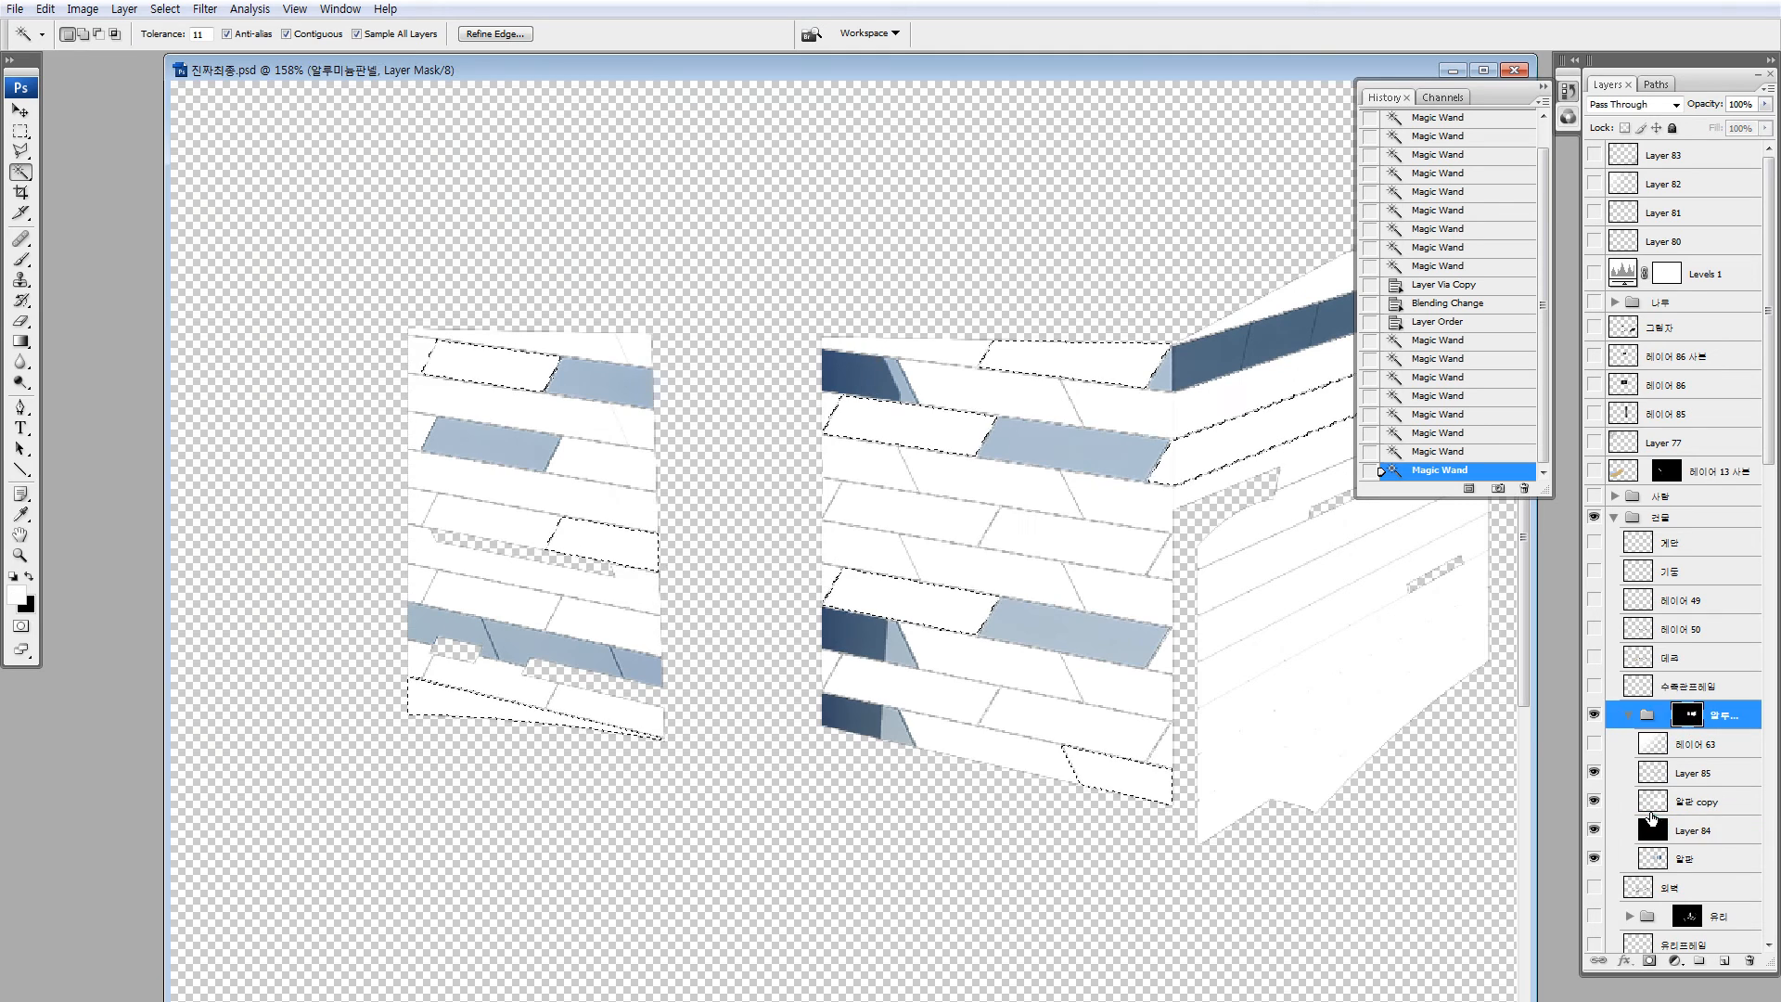
pyautogui.click(1652, 828)
pyautogui.press('Delete')
pyautogui.click(1653, 802)
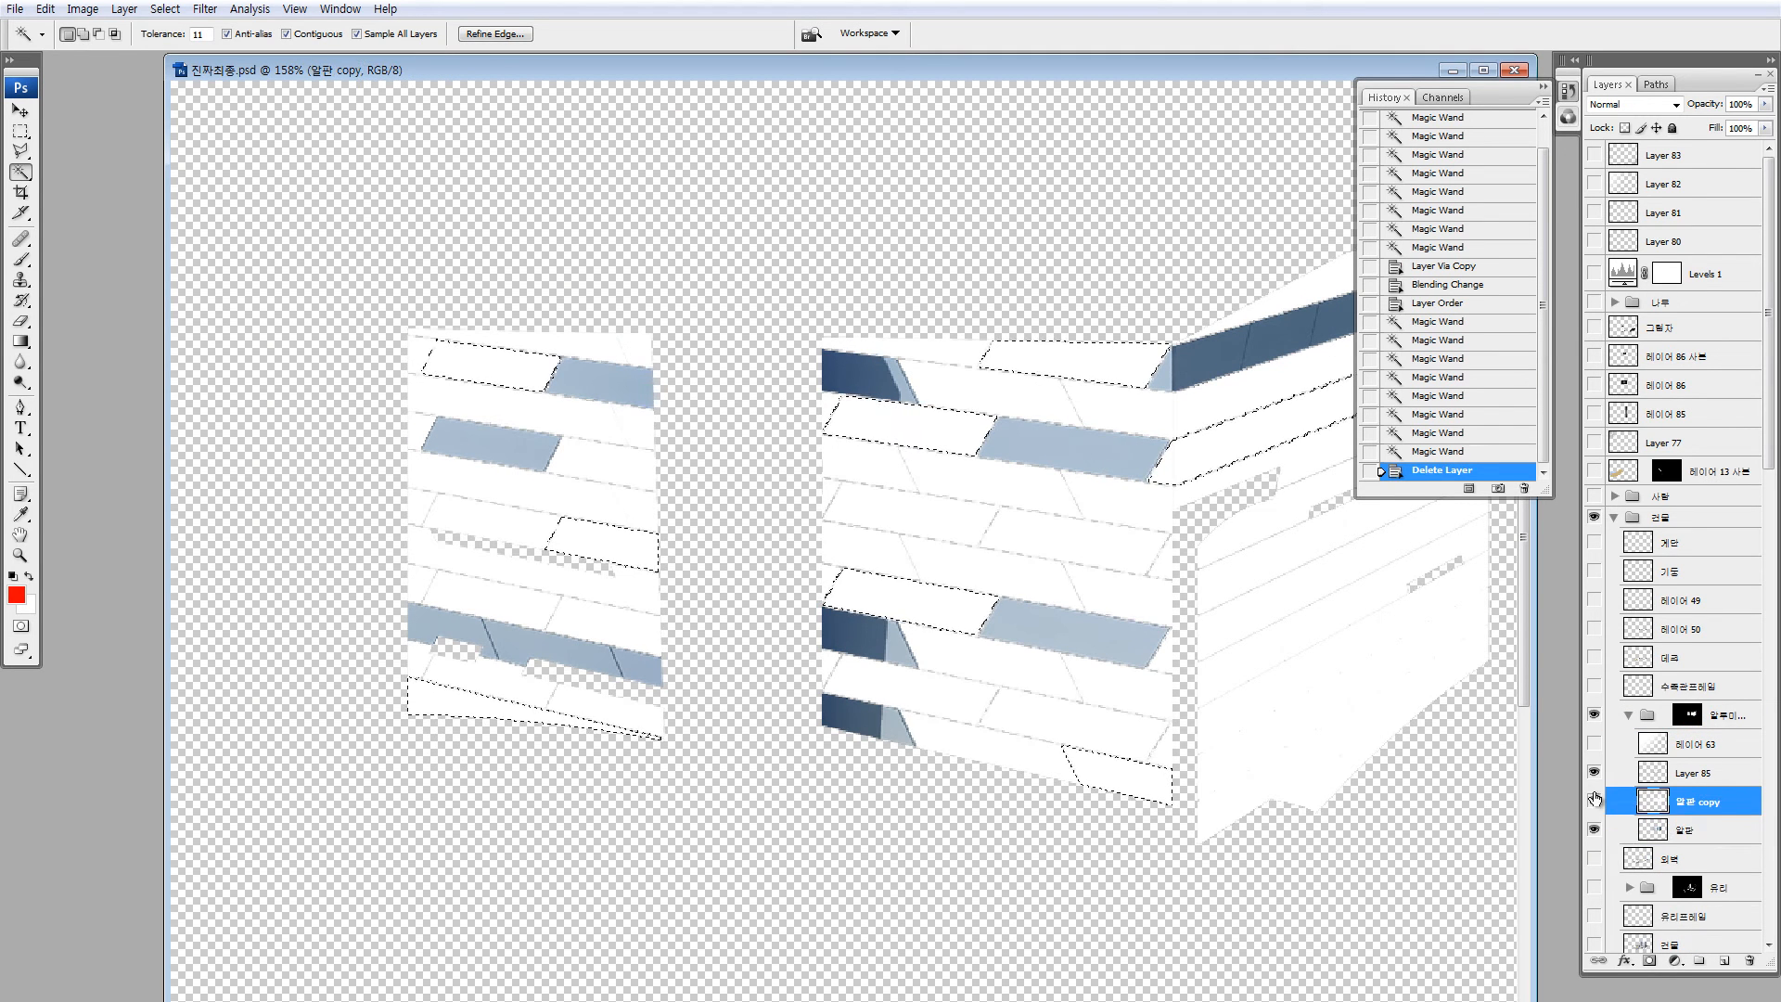
pyautogui.press('Delete')
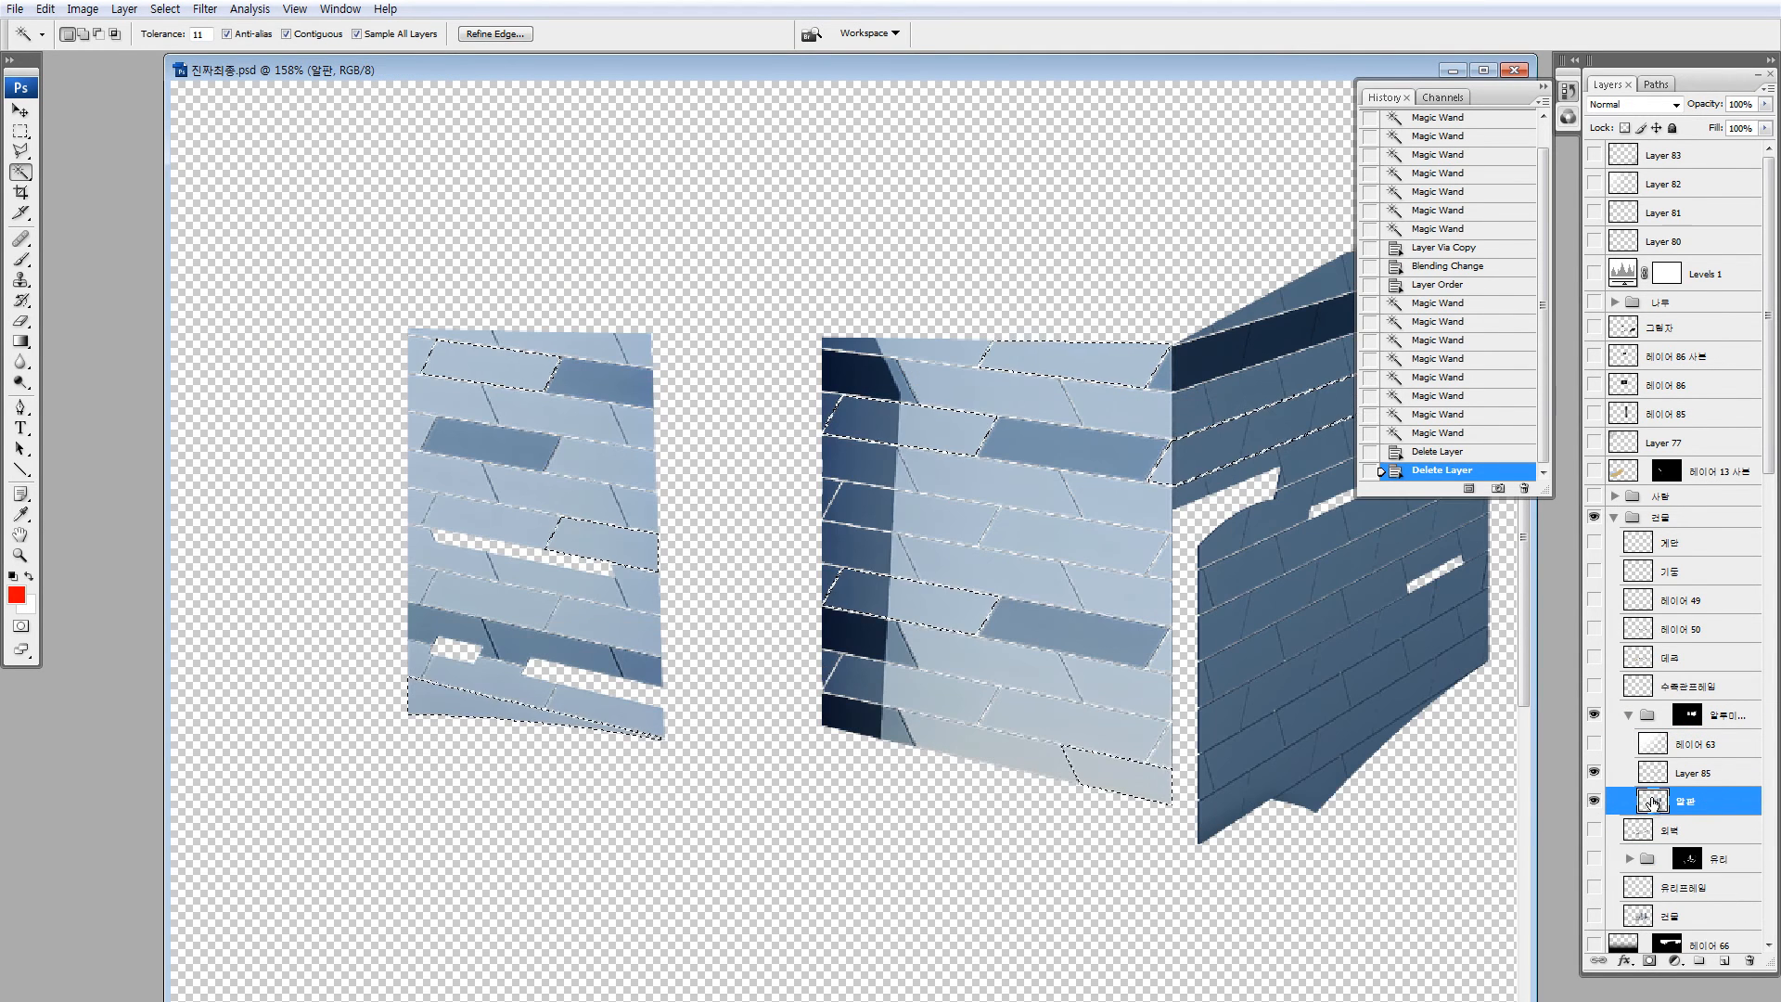
# Copy the selected panels from 알판 to a new layer and set its blend mode to Screen
pyautogui.hotkey('ctrl', 'j')
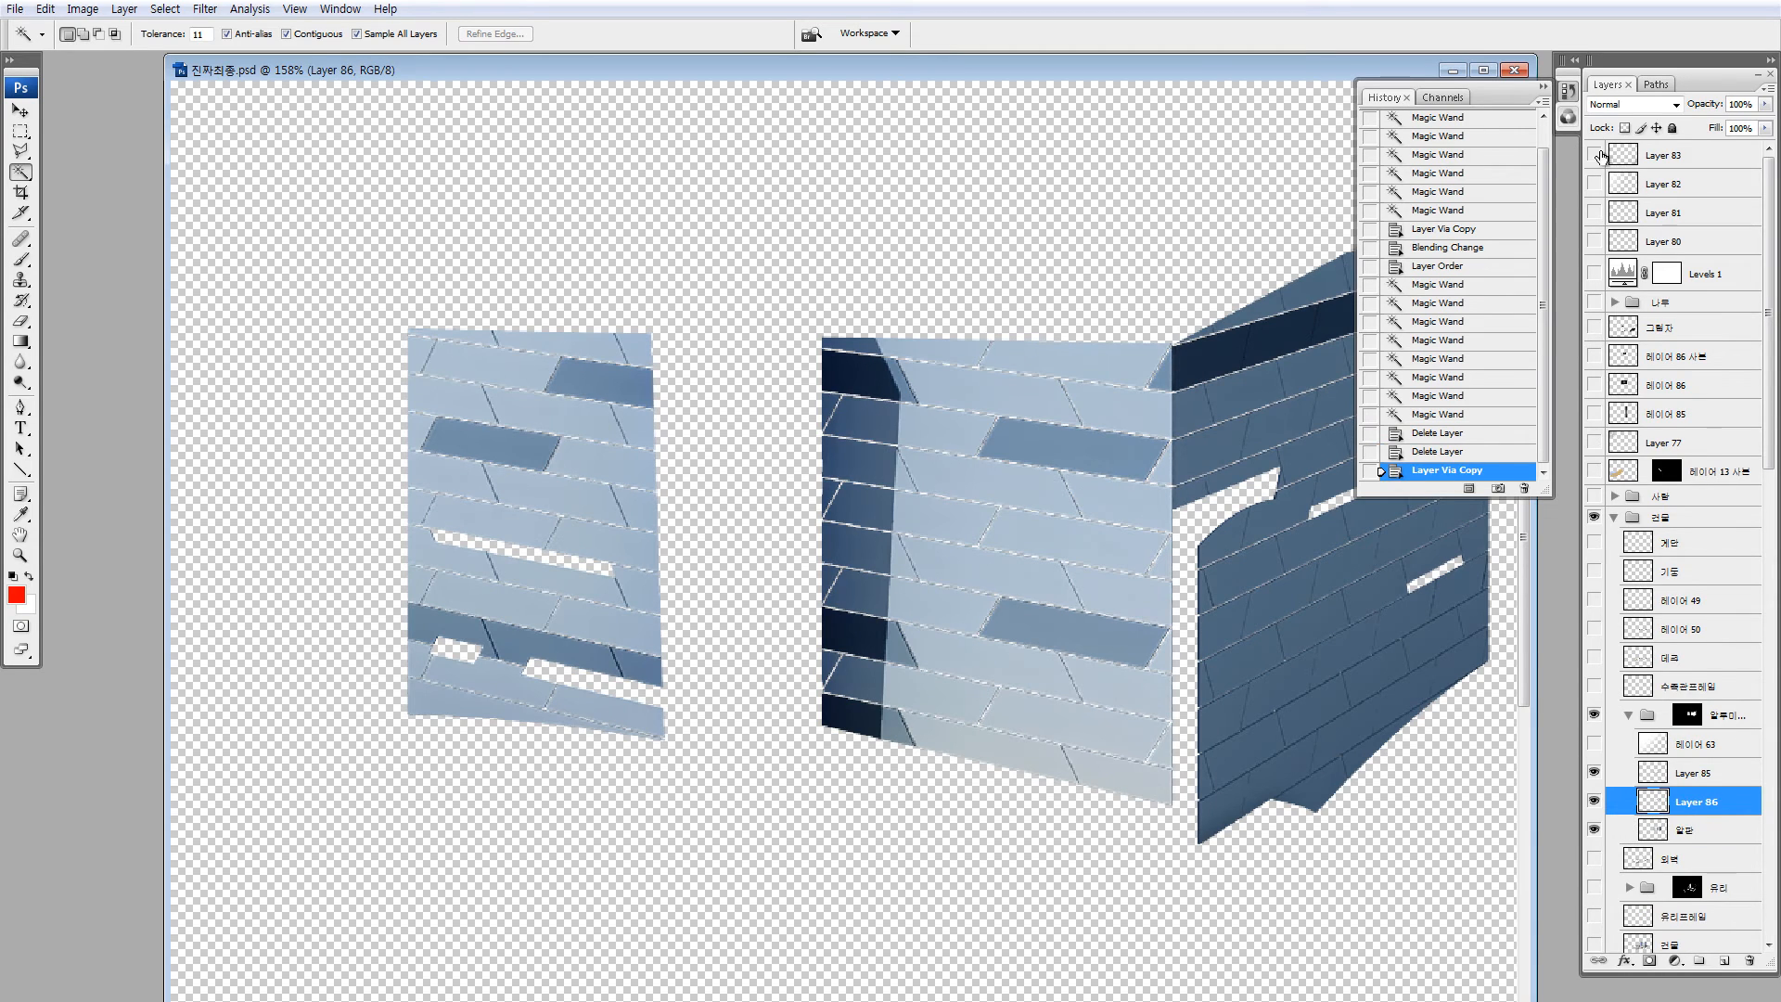
pyautogui.click(1604, 105)
pyautogui.click(1602, 274)
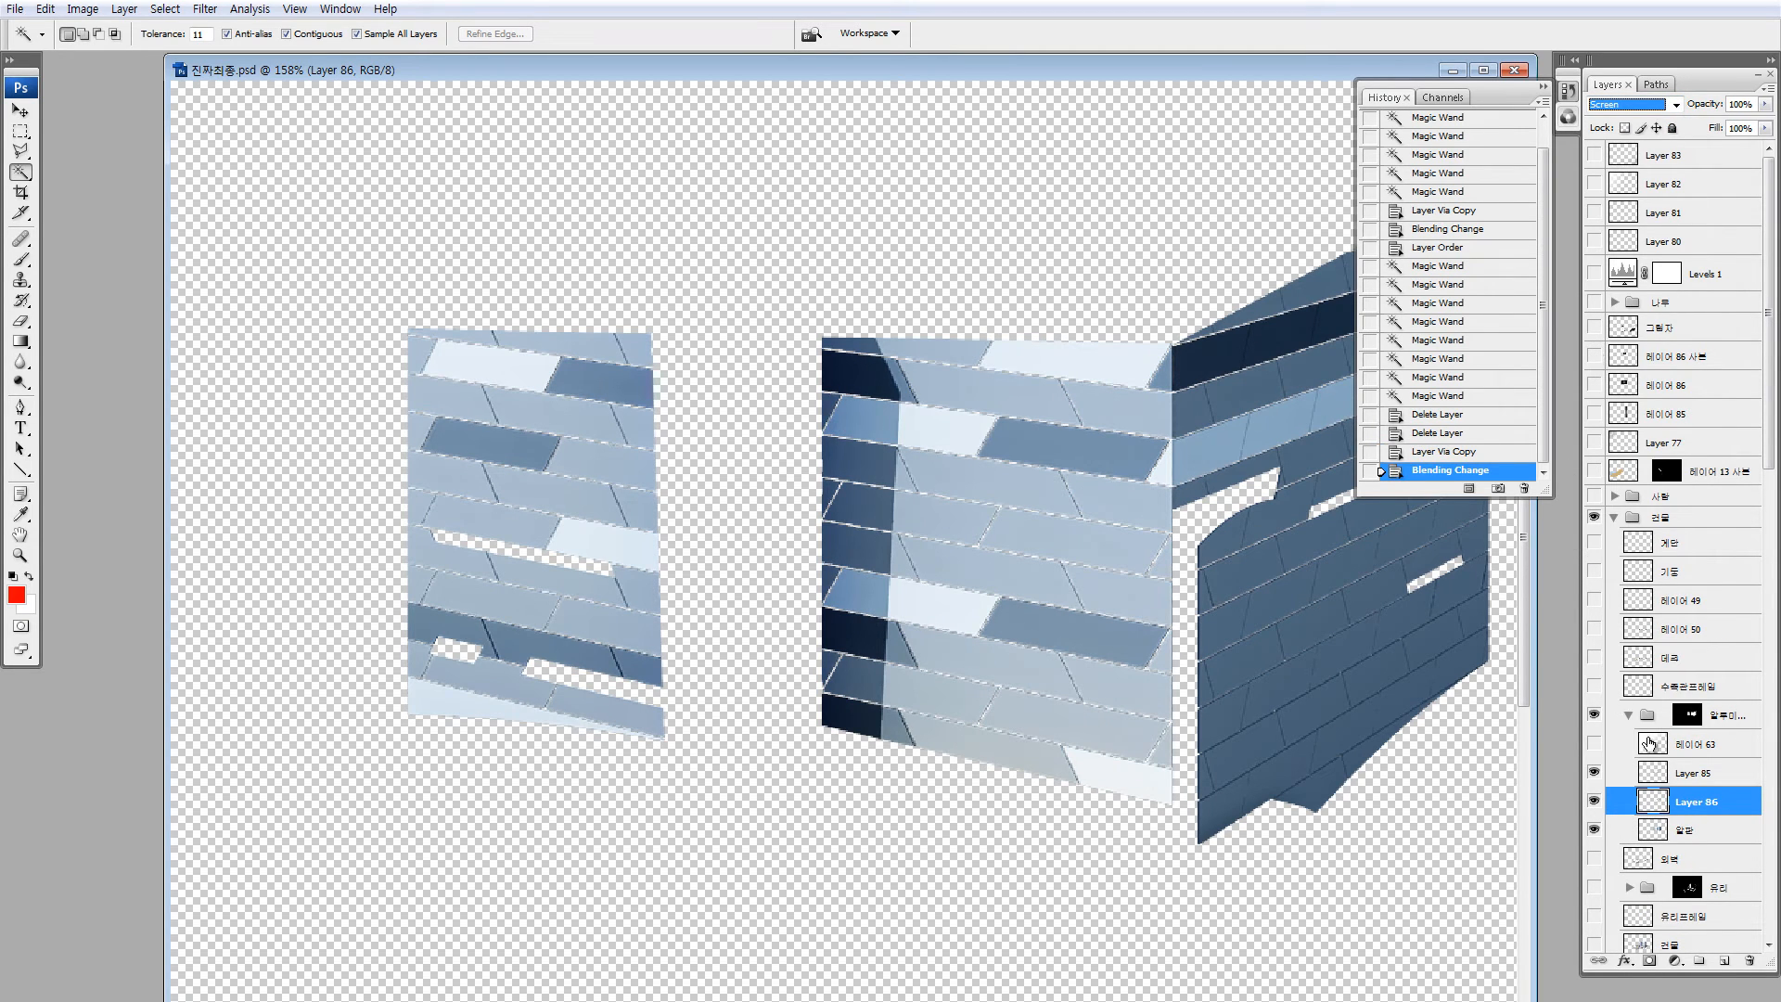
pyautogui.press('Return')
# Lower the Screen panel layer's opacity to 10% and the Multiply panel layer's opacity to 11%
pyautogui.press('v')
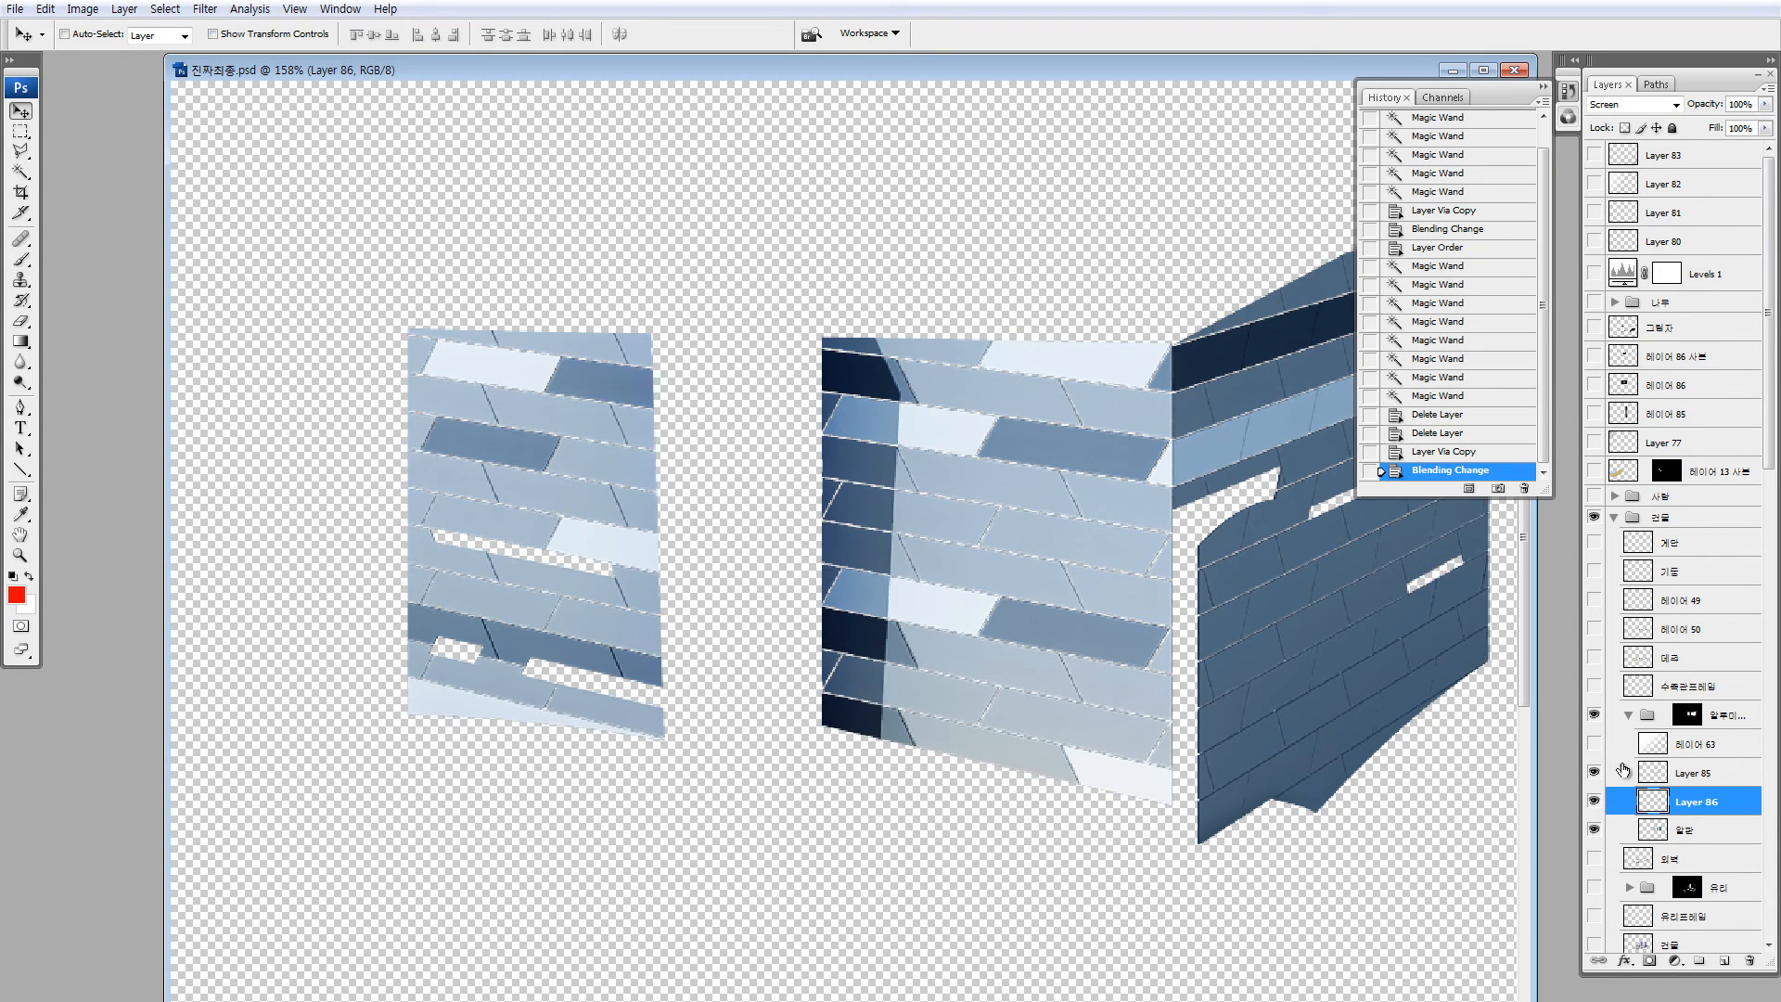
pyautogui.press('1')
pyautogui.click(1657, 782)
pyautogui.press('1')
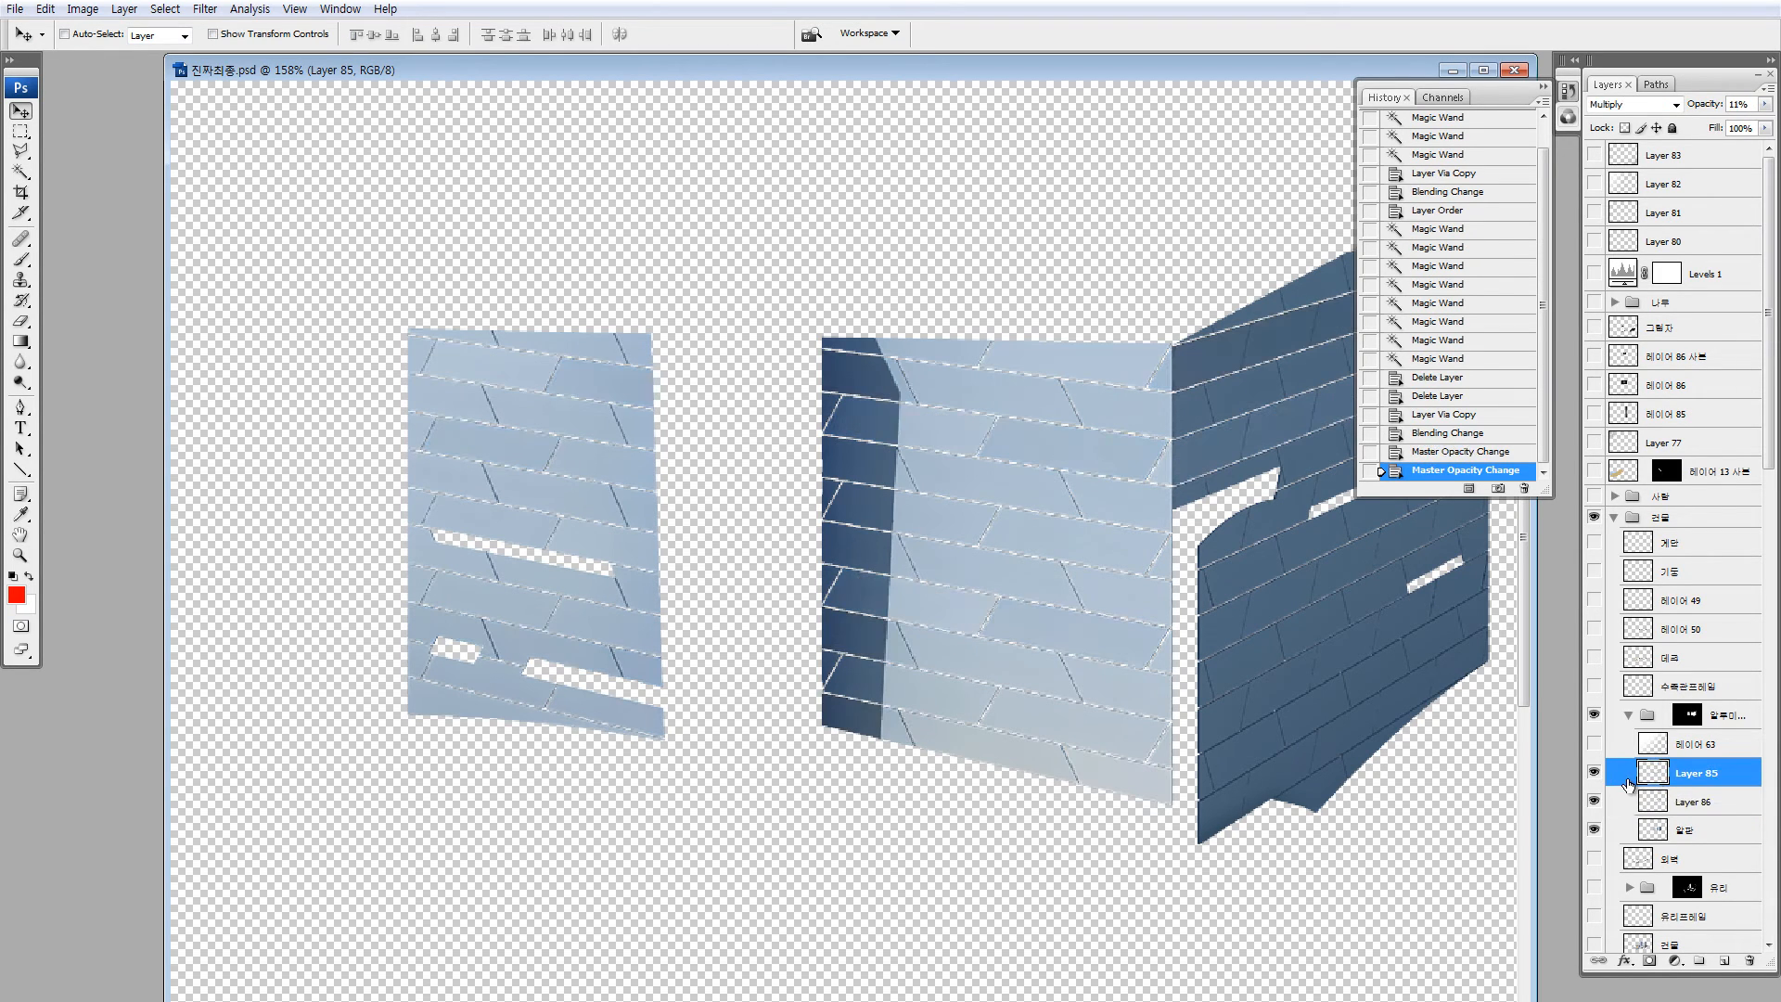
# Compare the walls with the Multiply and Screen panel layers on and off, including at 100% zoom
pyautogui.click(1595, 772)
pyautogui.click(1594, 773)
pyautogui.click(1596, 775)
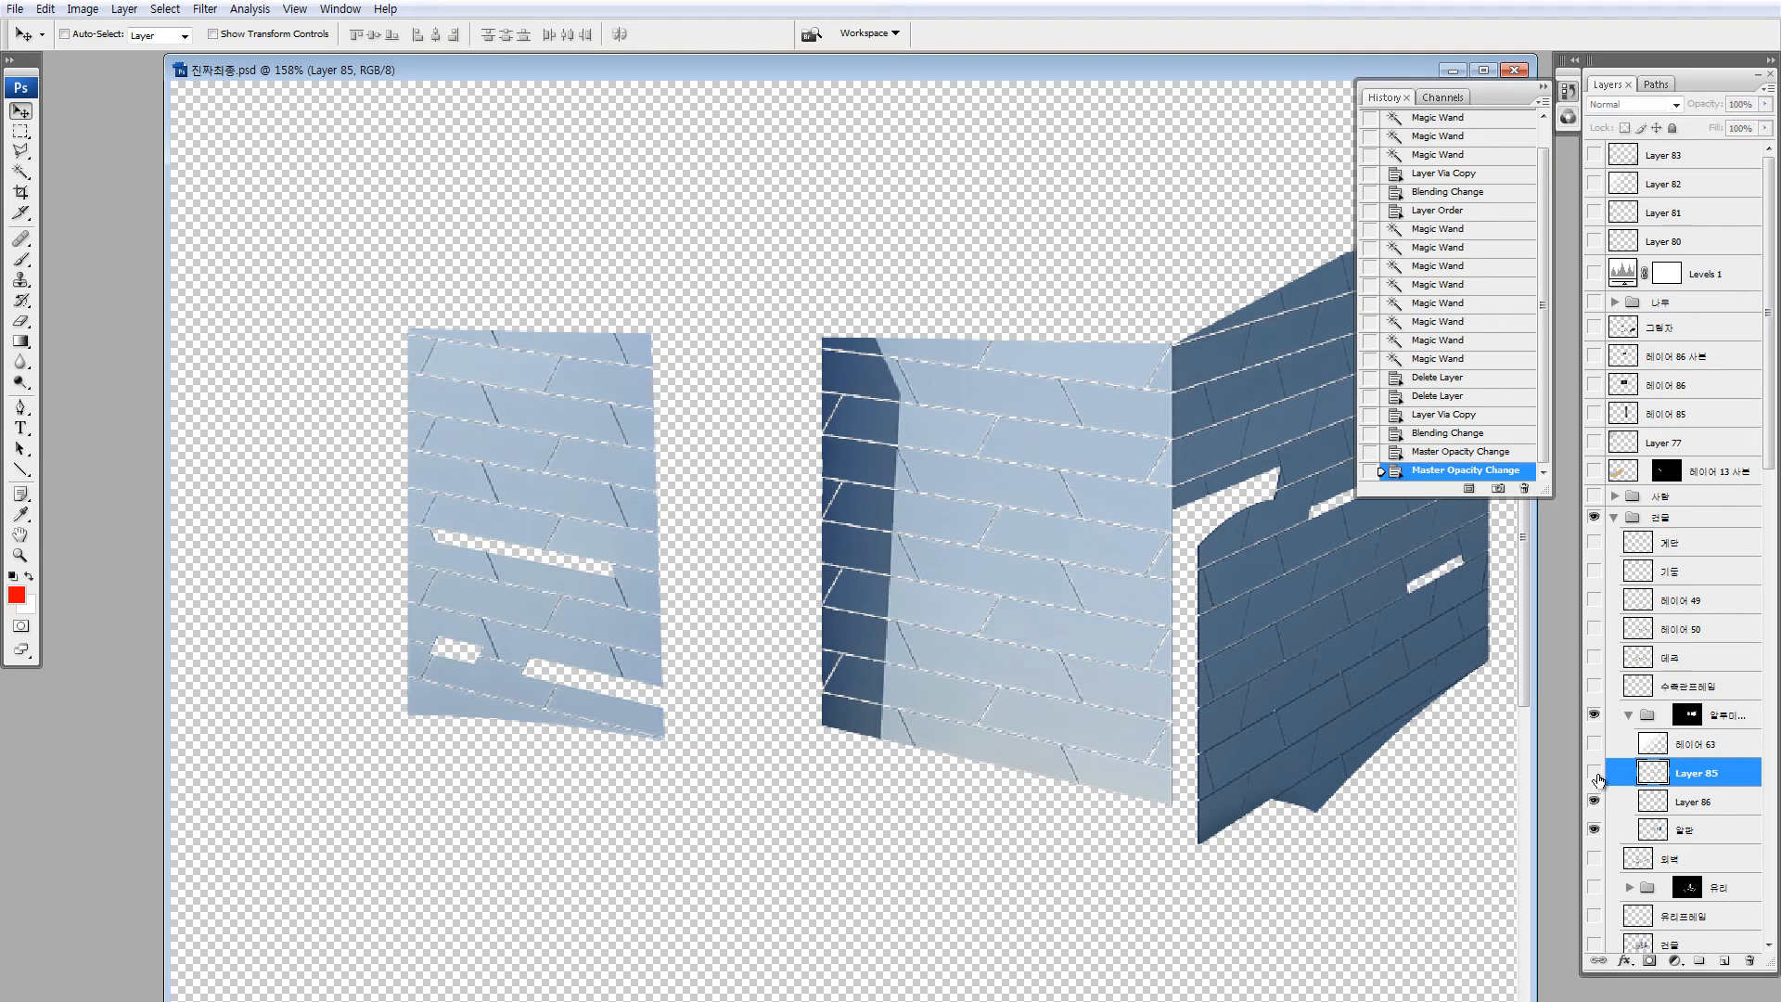
pyautogui.click(1595, 773)
pyautogui.click(1595, 801)
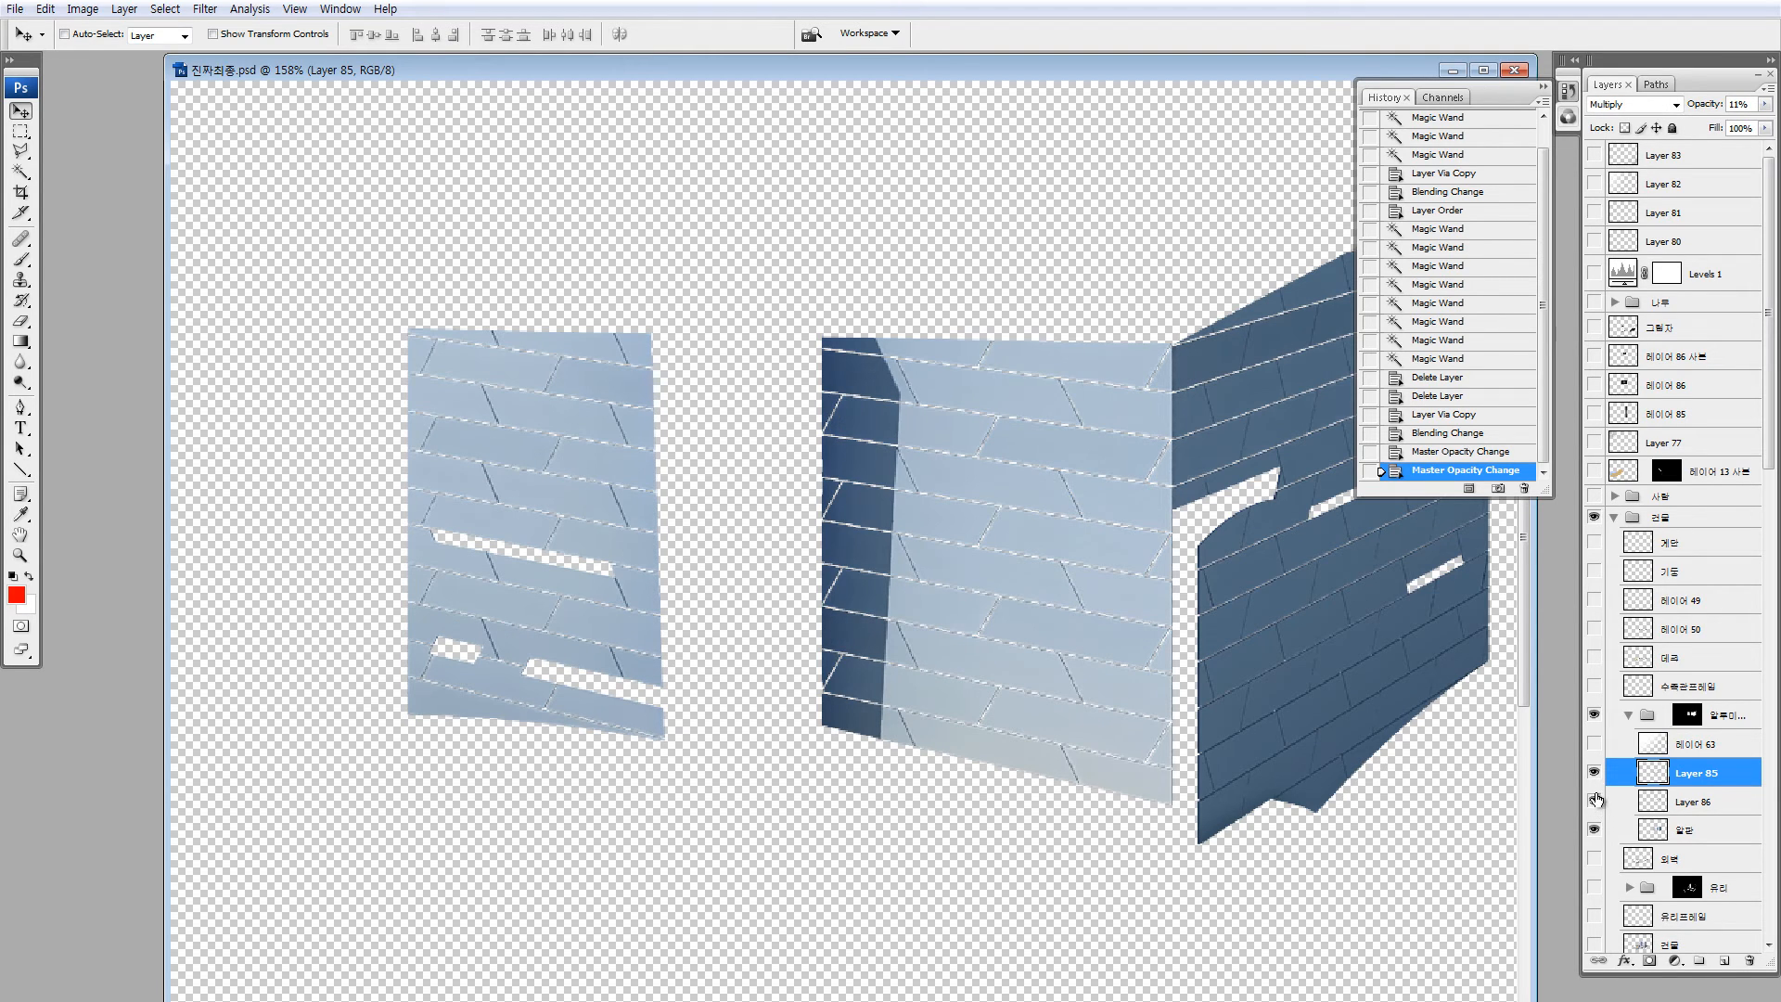
pyautogui.hotkey('ctrl', 'alt', '0')
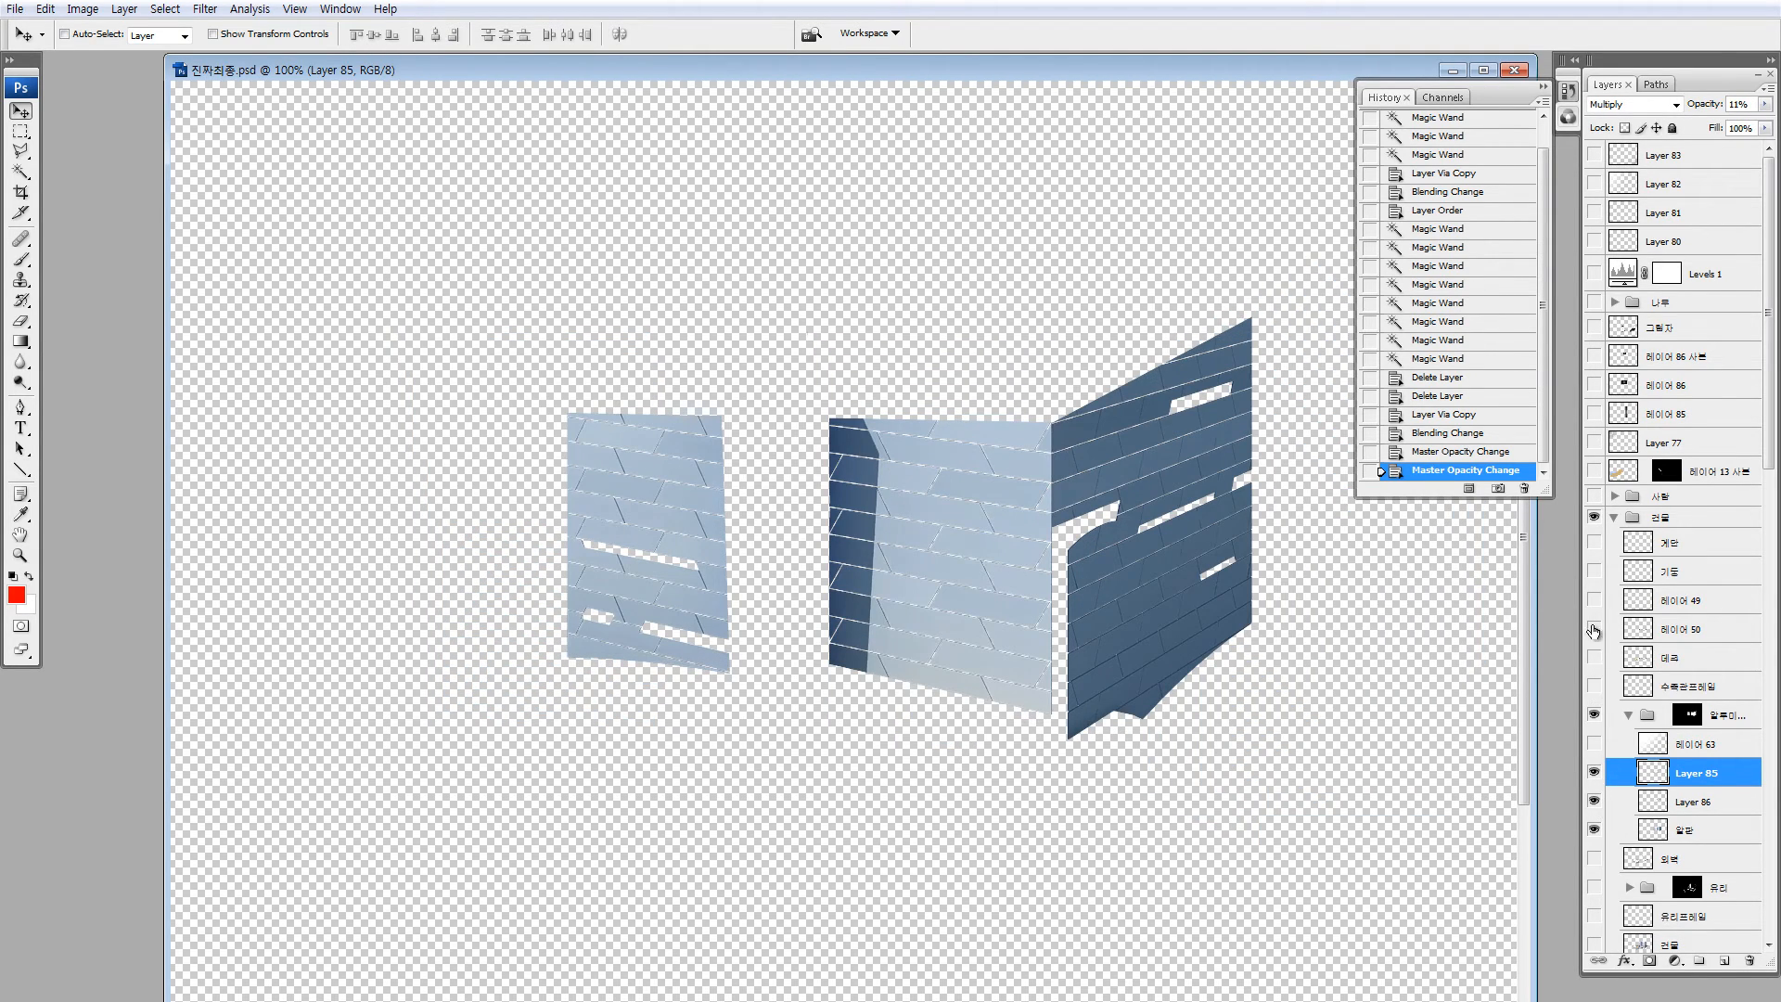
pyautogui.click(1595, 772)
pyautogui.click(1594, 774)
# Reduce the opacity of the Multiply panel layer, Layer 85, to 6%
pyautogui.press('1')
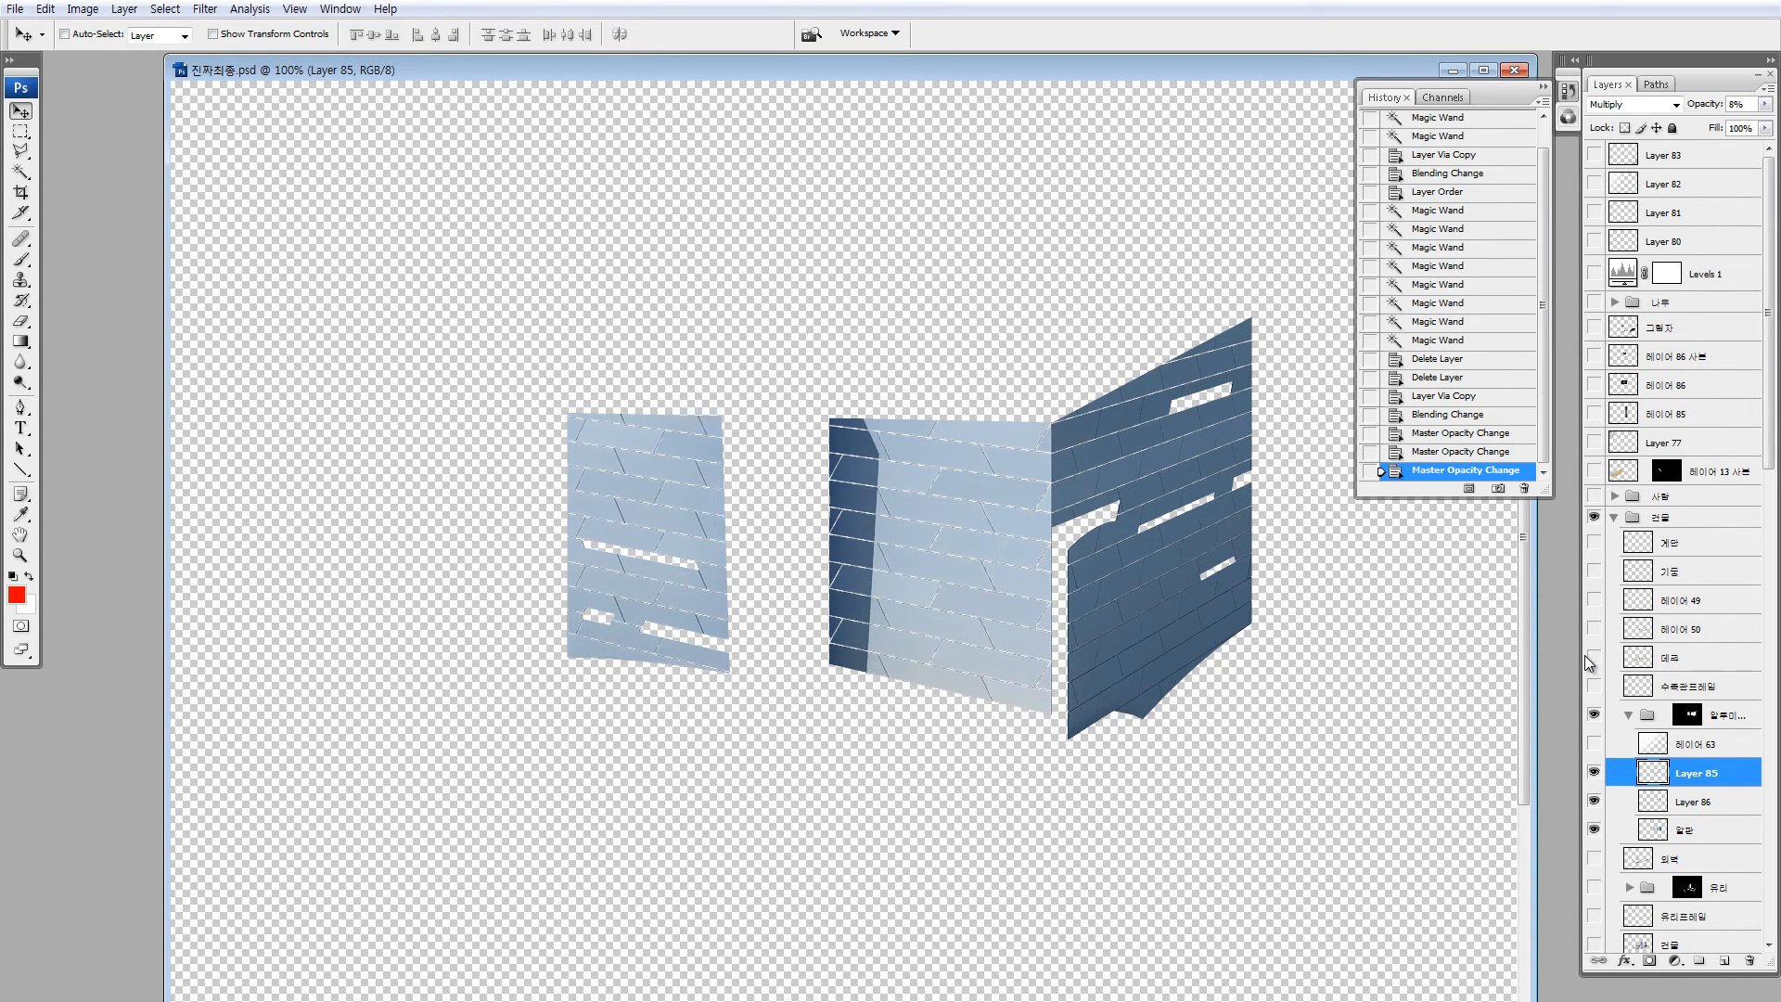
pyautogui.press('0')
pyautogui.press('7')
pyautogui.press('0')
pyautogui.press('7')
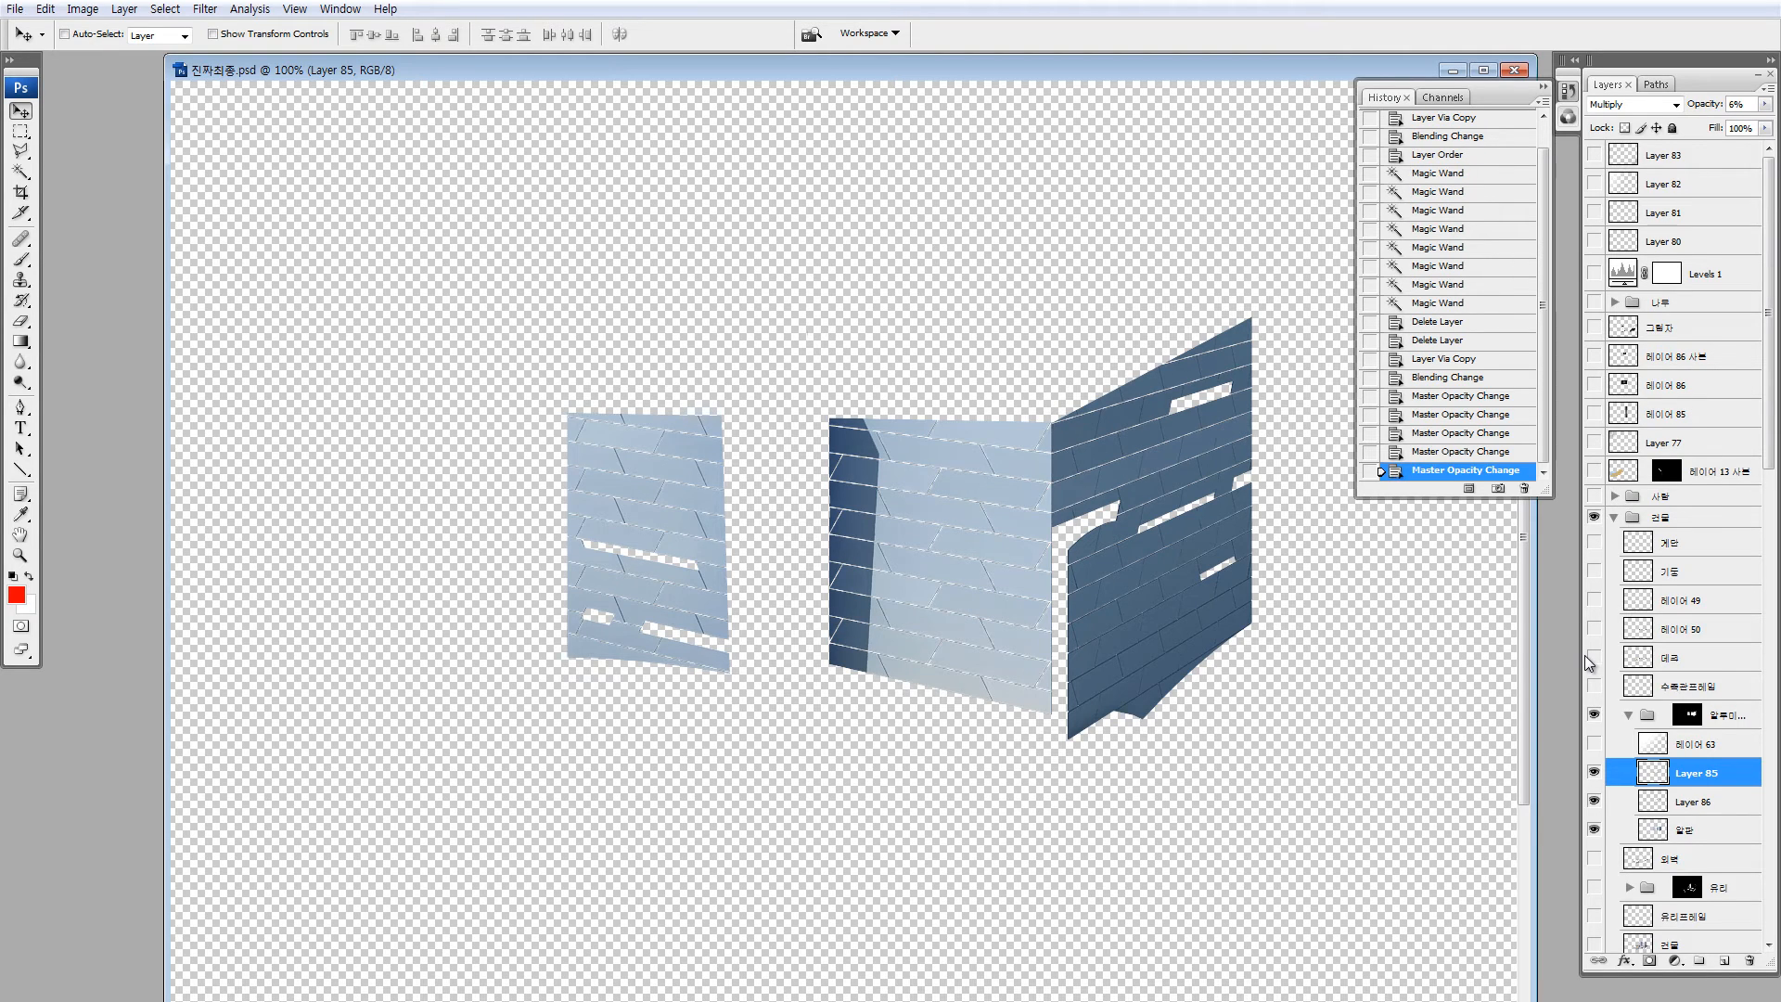
# Examine the centre wall up close with the Multiply panel layer switched on and off to judge the tonal difference
pyautogui.click(1595, 772)
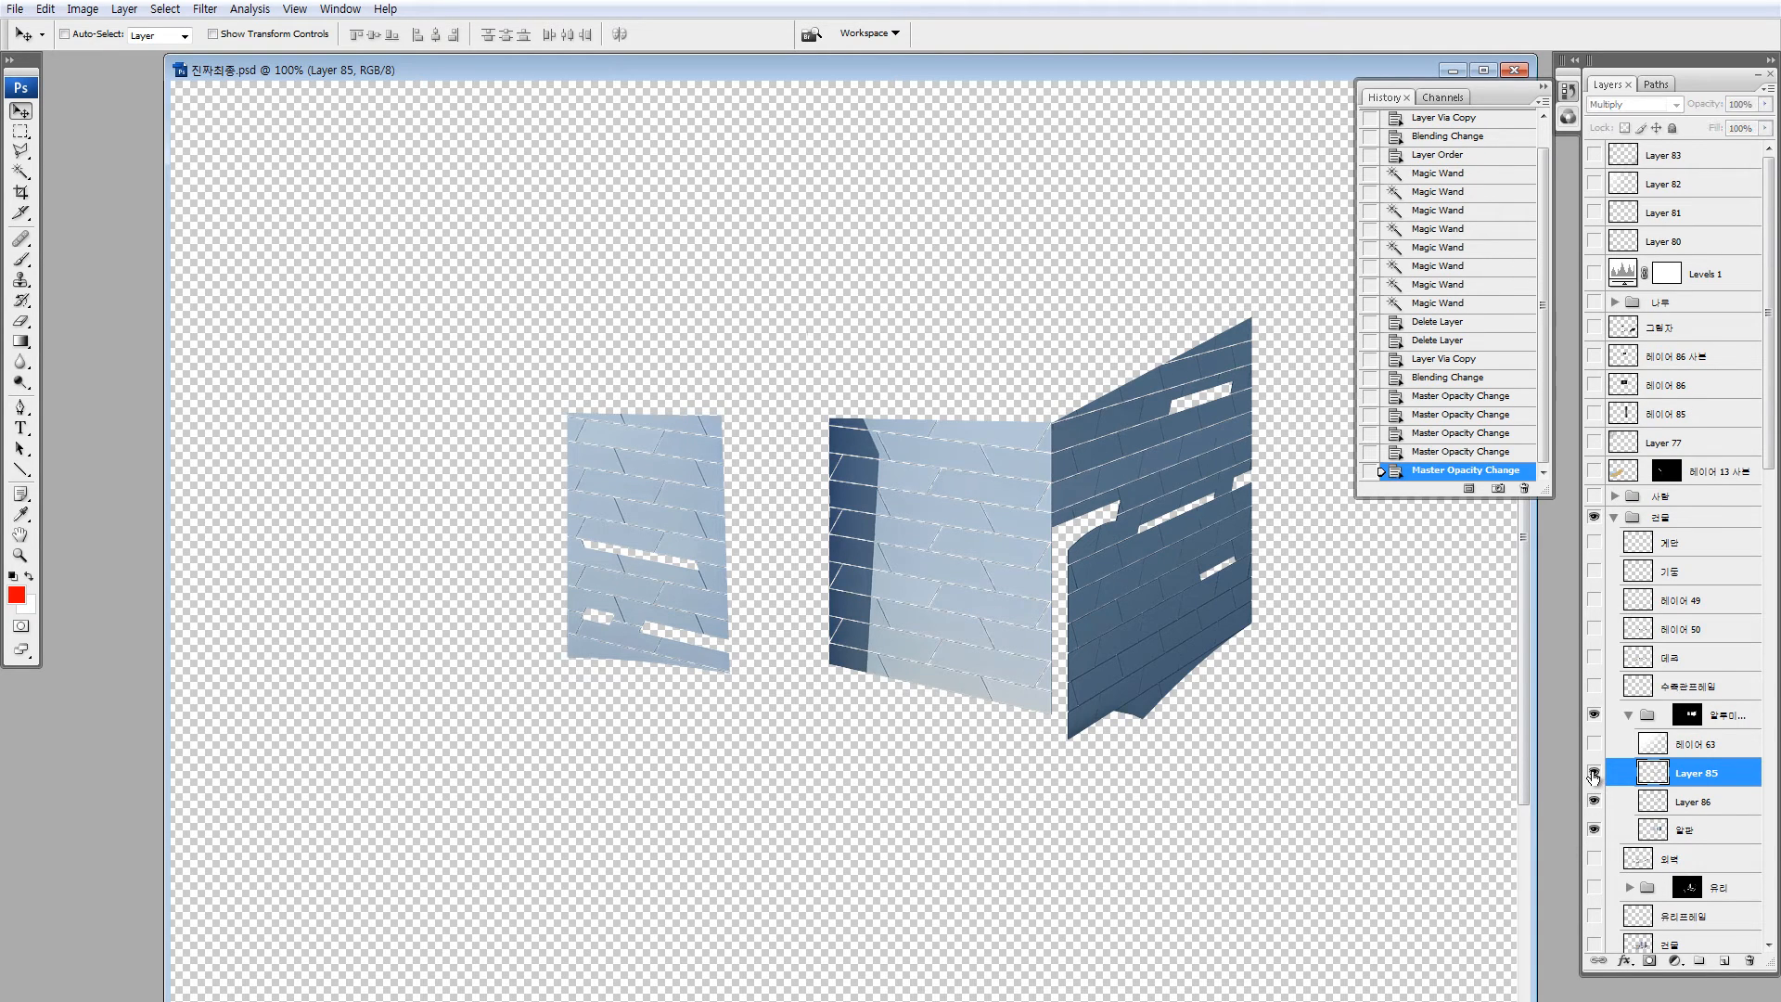
pyautogui.click(1595, 772)
pyautogui.click(1595, 771)
pyautogui.click(1596, 770)
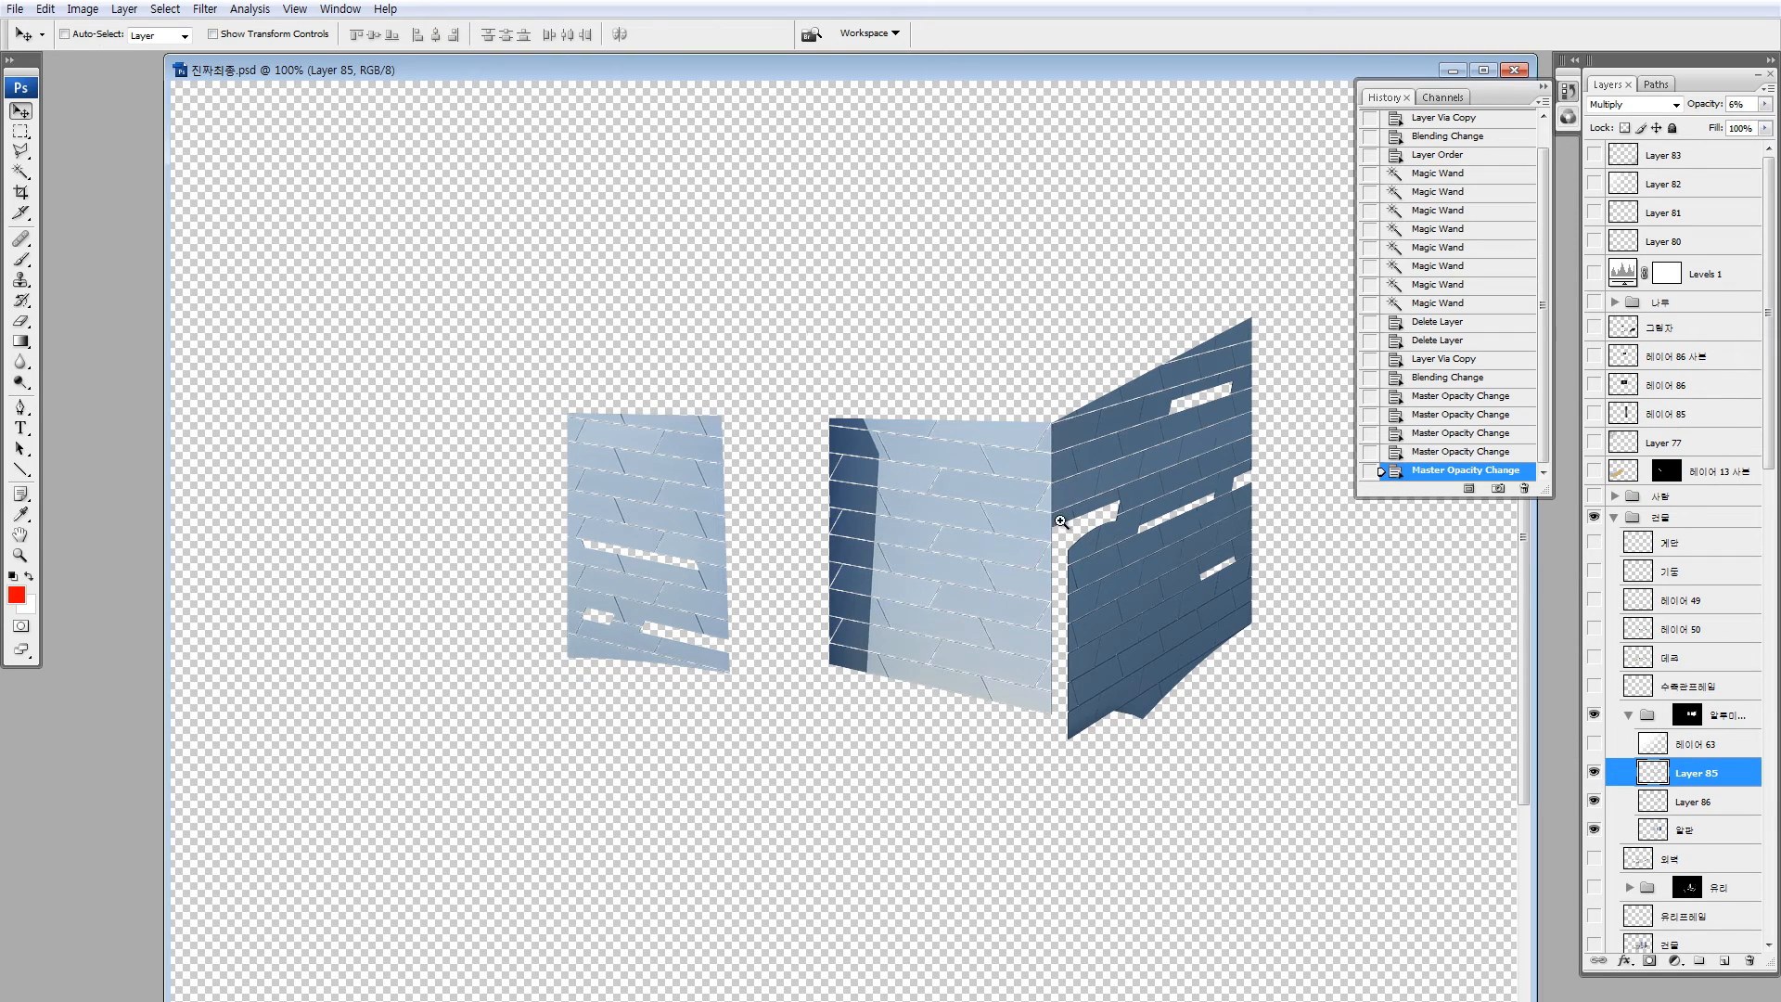
pyautogui.moveTo(839, 365); pyautogui.dragTo(1077, 622)
pyautogui.click(1596, 773)
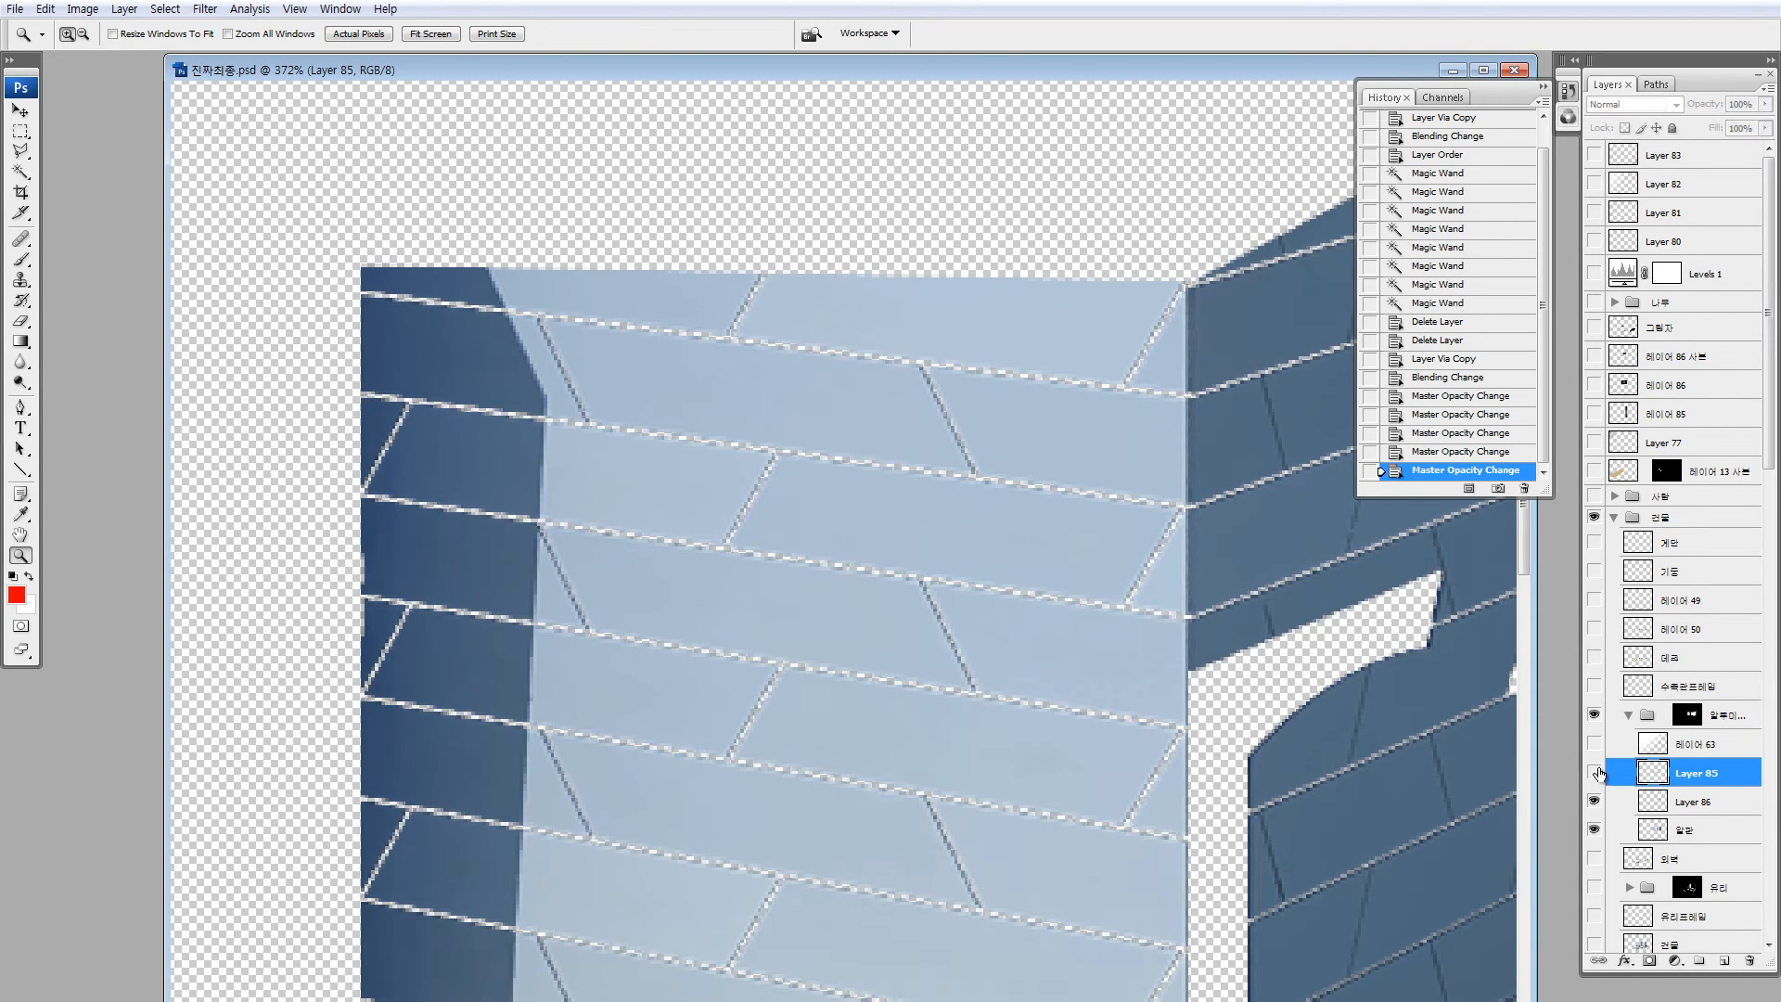
pyautogui.click(1595, 773)
pyautogui.click(1595, 770)
pyautogui.click(1595, 771)
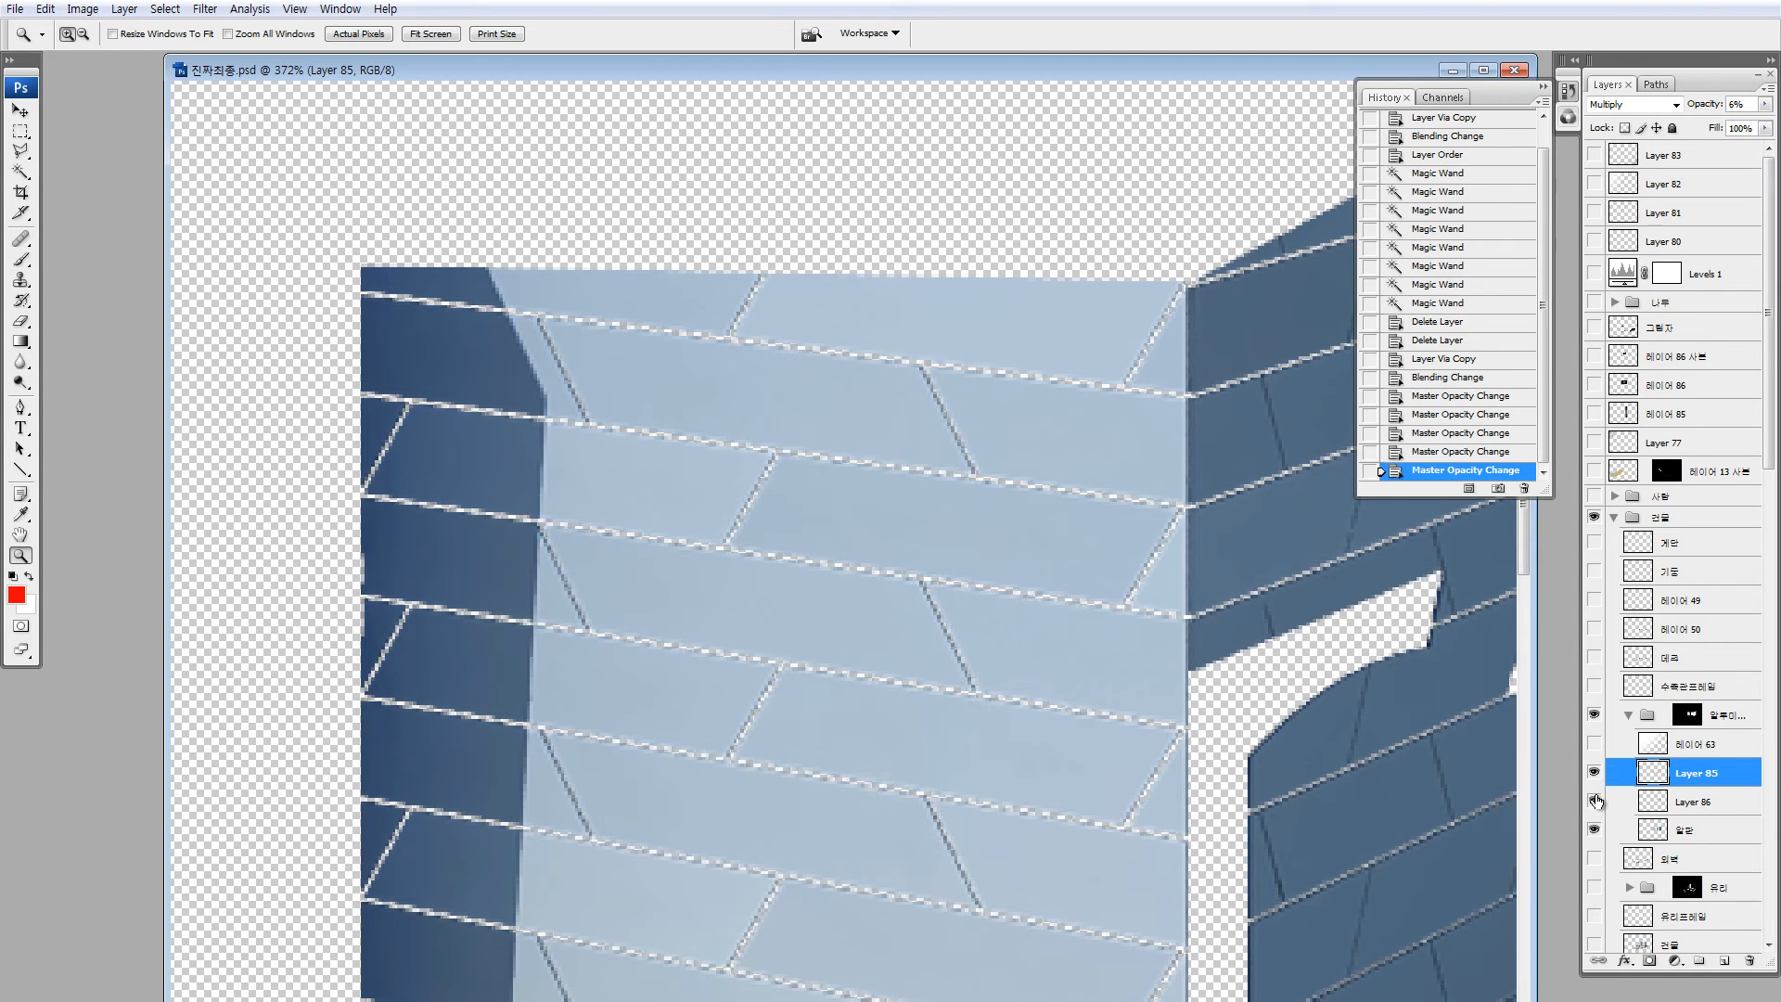
# Show all the other layers of the rendering again and check the facade with the tonal panel layers on and off
pyautogui.hotkey('ctrl', '0')
pyautogui.hotkey('ctrl', '-')
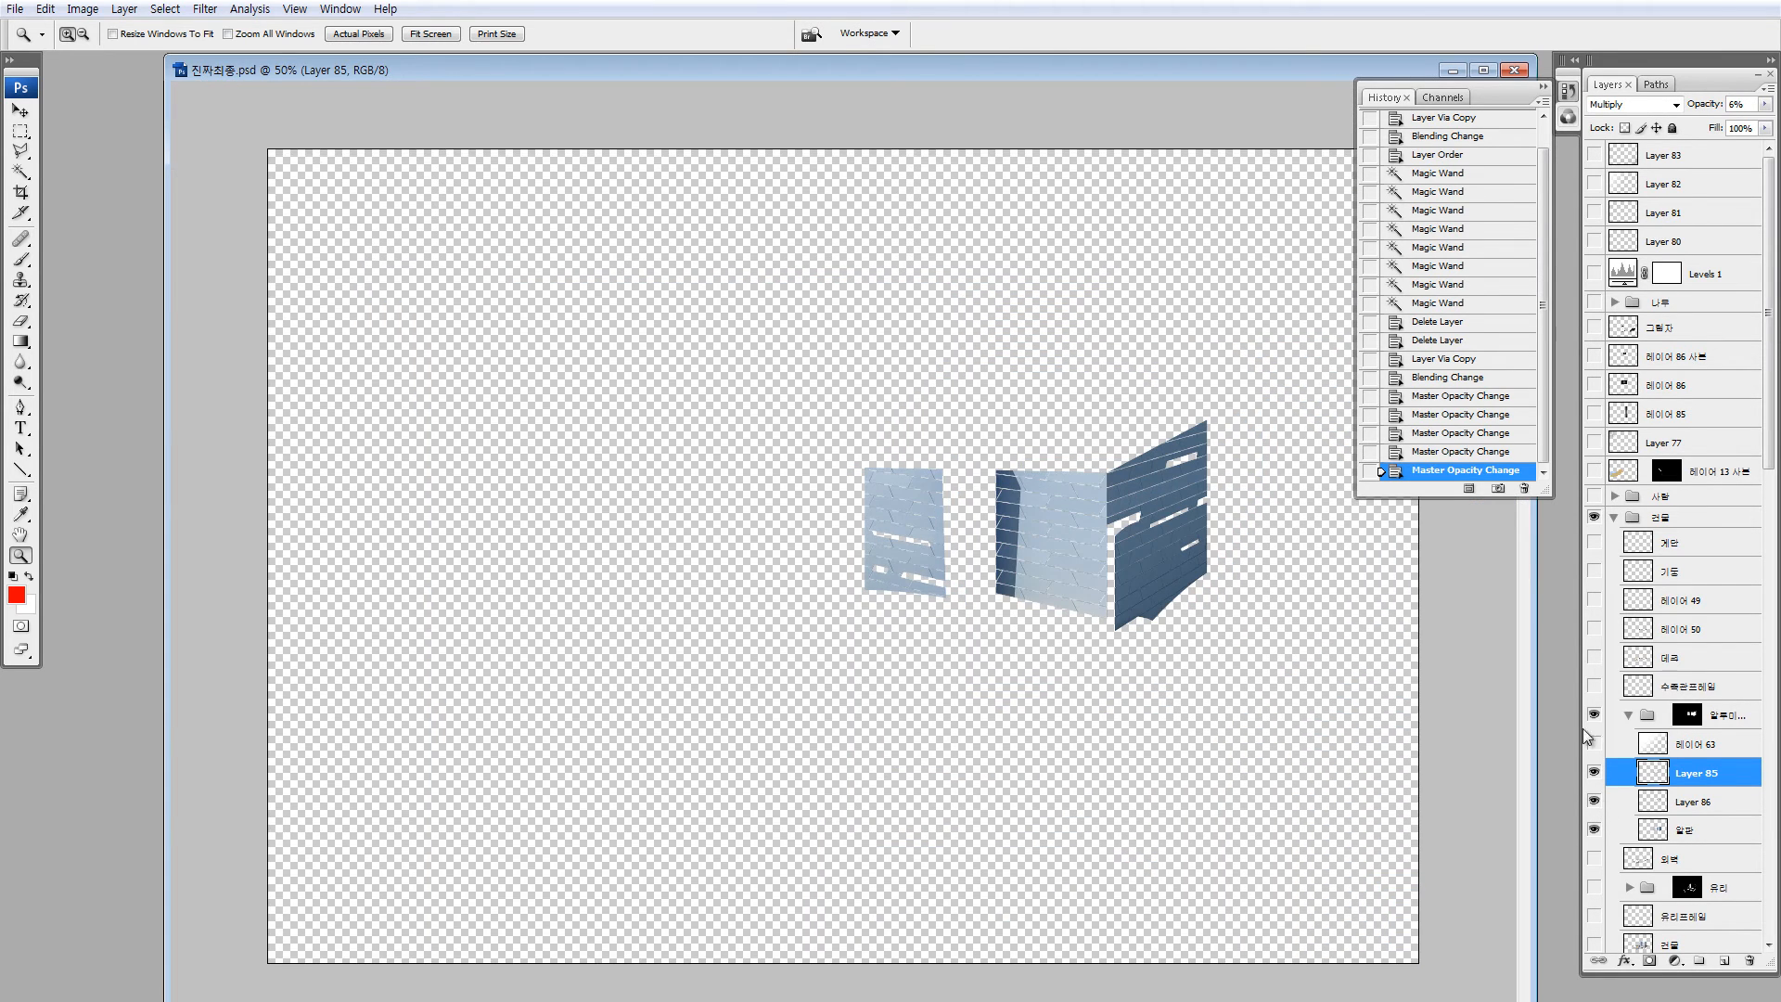
pyautogui.rightClick(1595, 774)
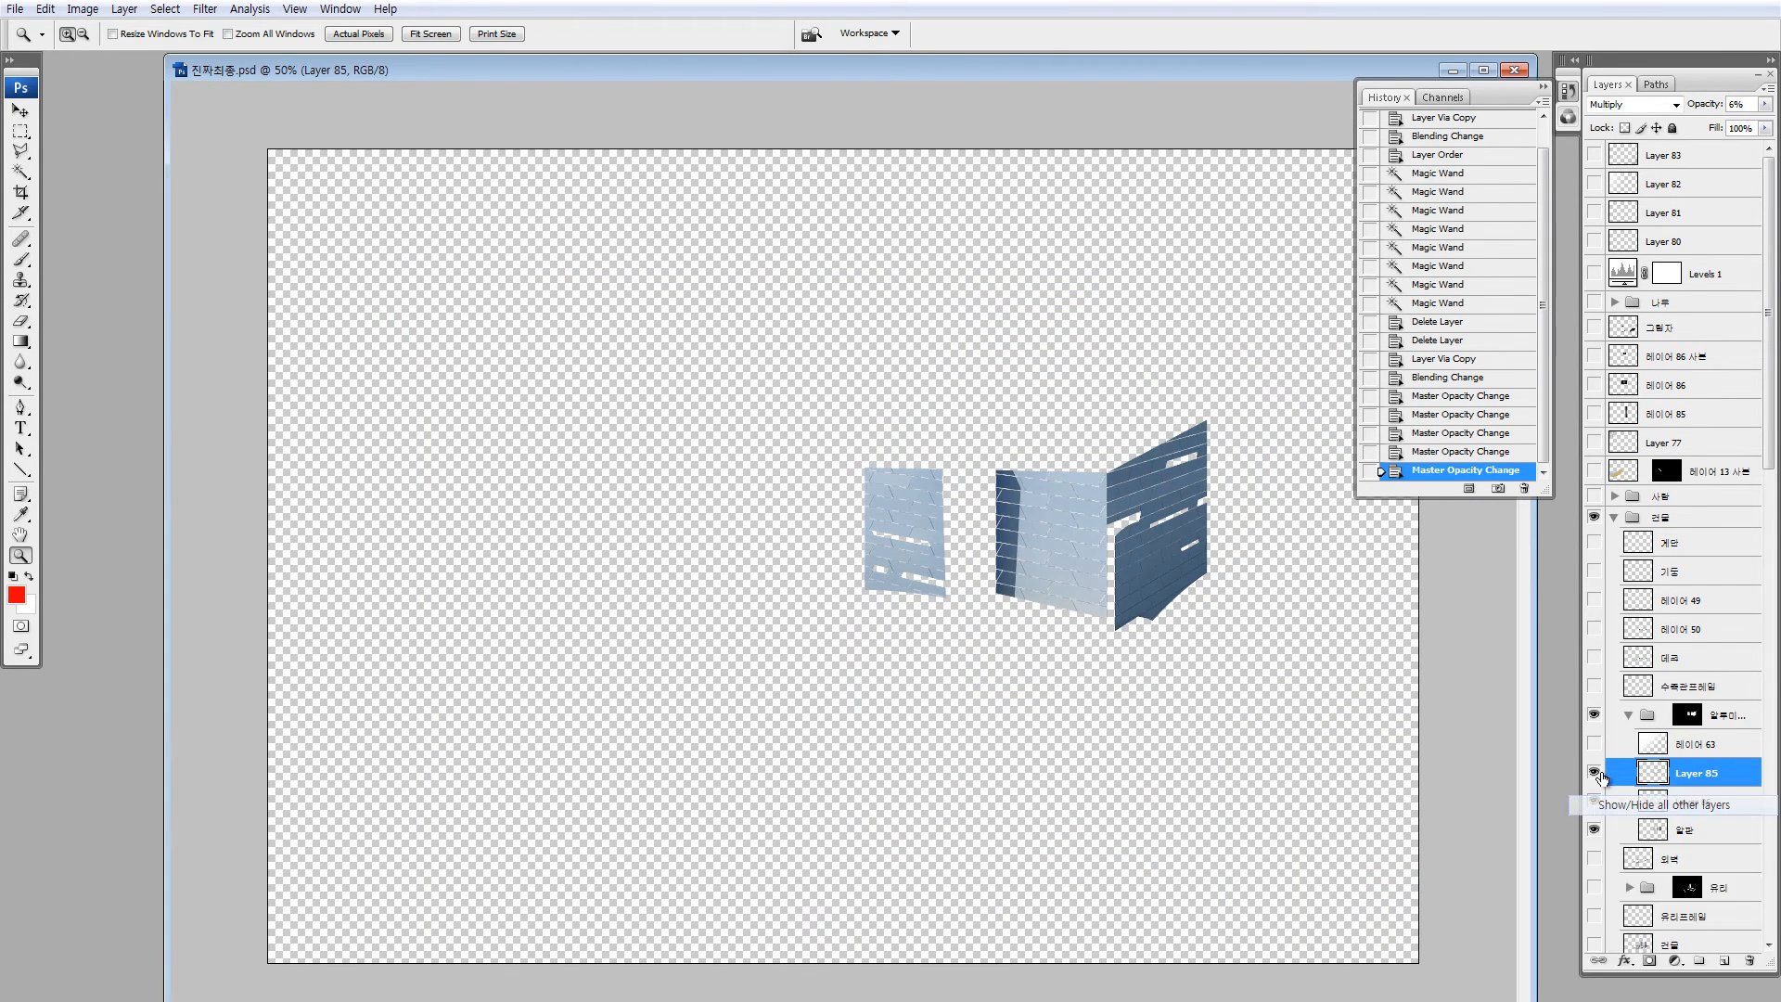
pyautogui.click(1608, 805)
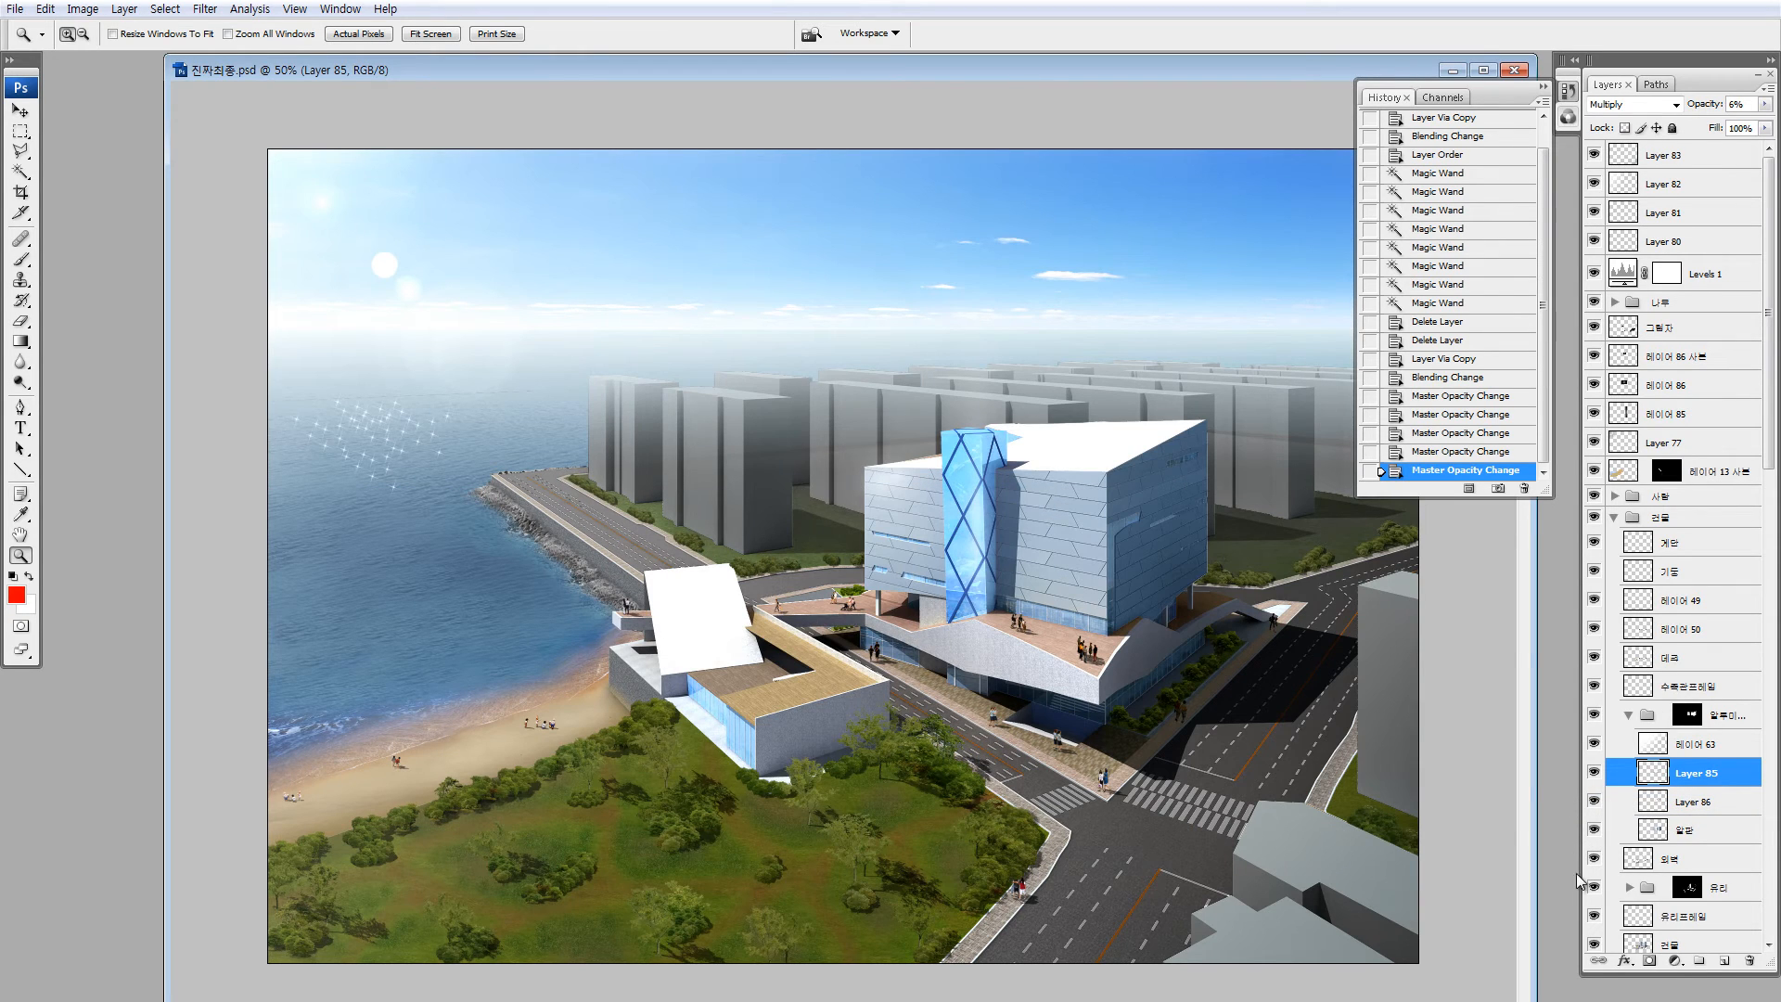
pyautogui.click(1032, 537)
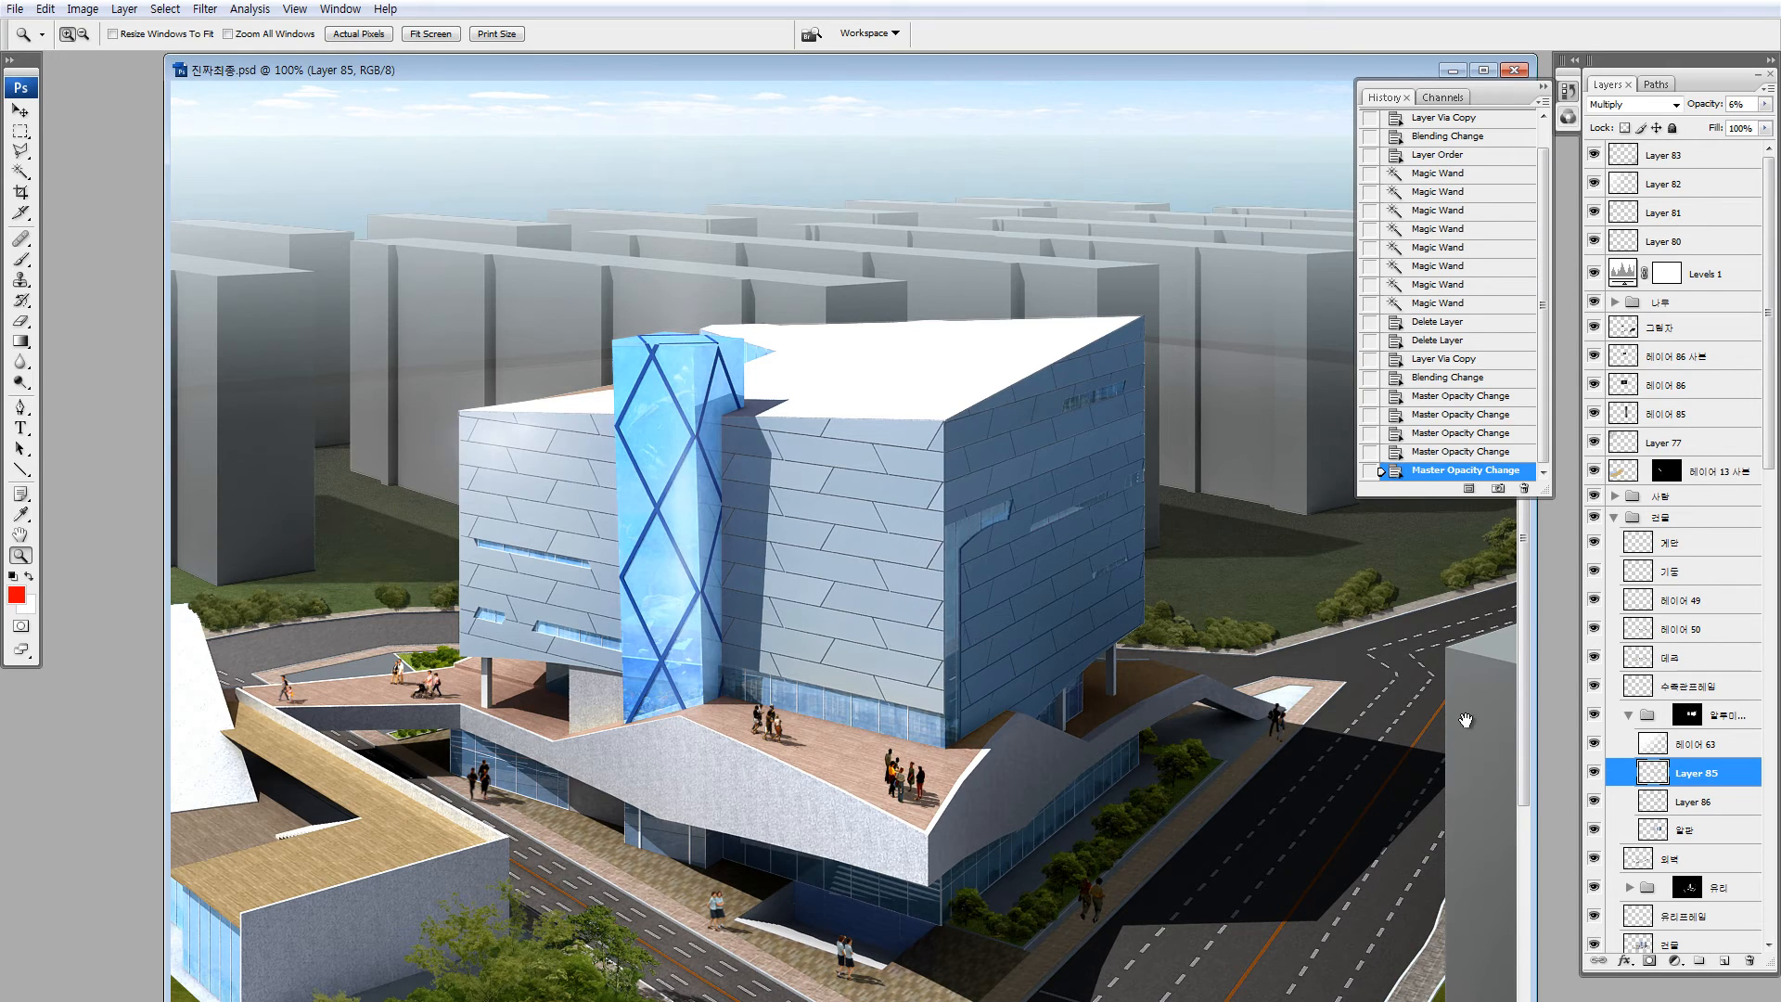
pyautogui.click(1594, 776)
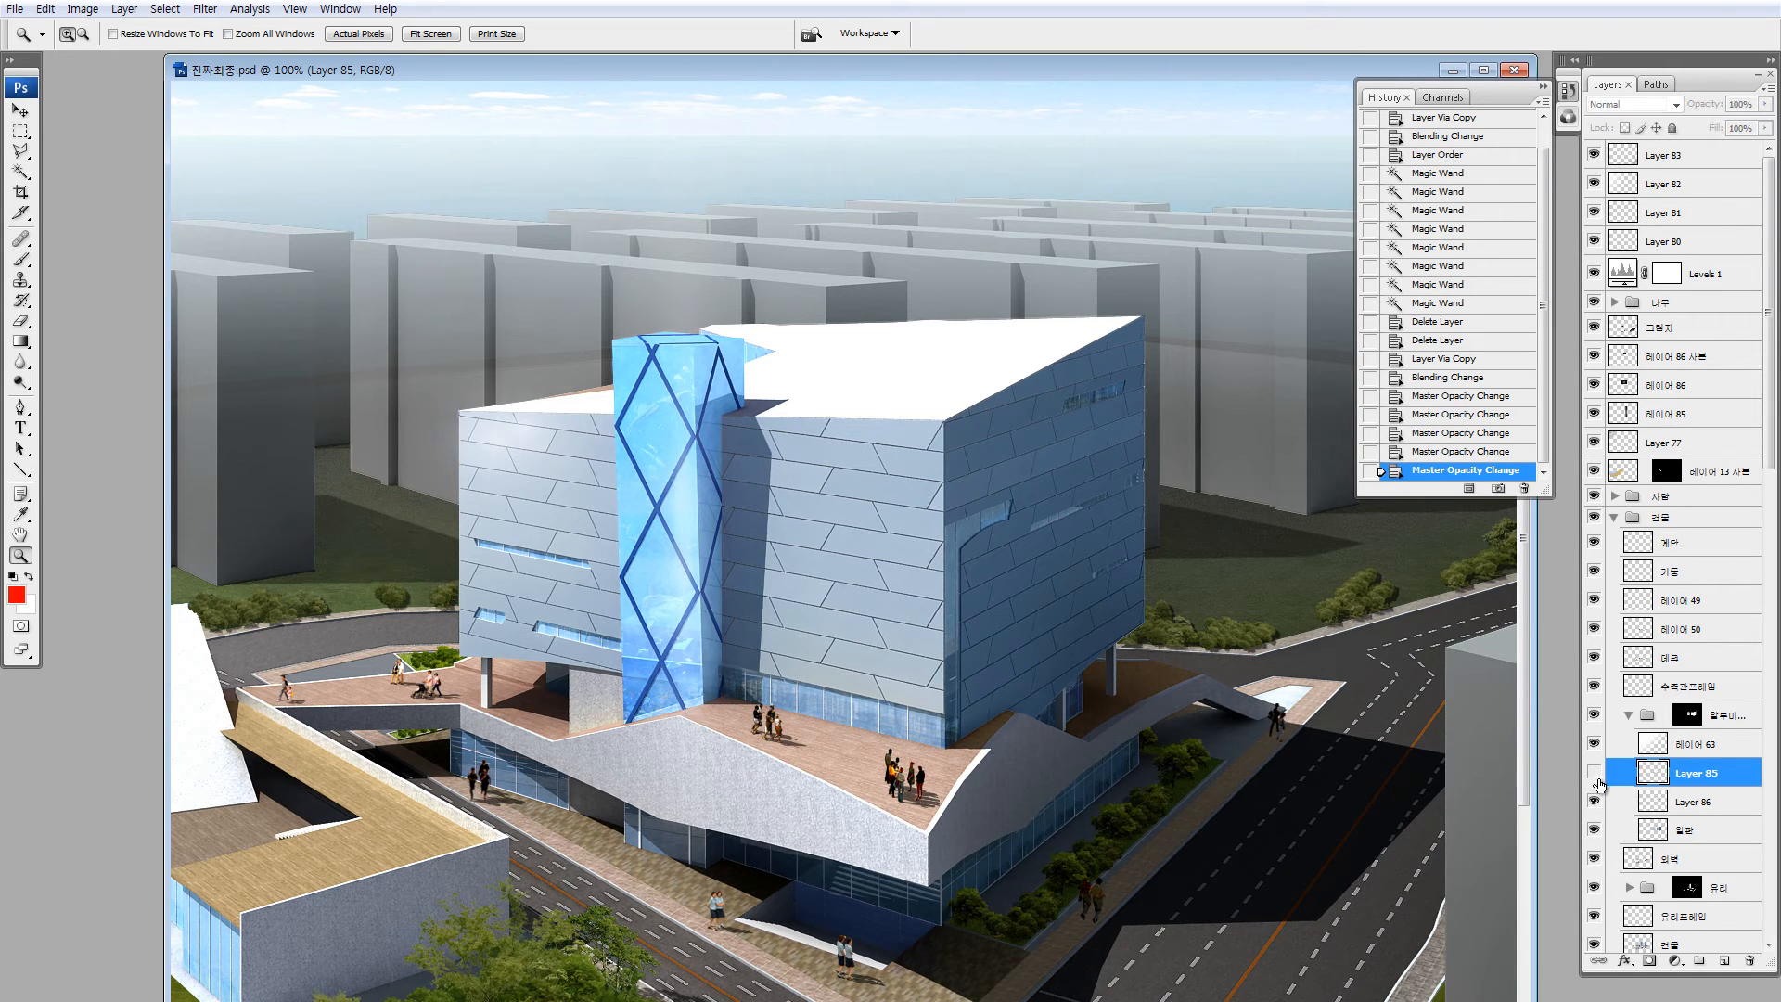
pyautogui.click(1594, 776)
pyautogui.click(1594, 802)
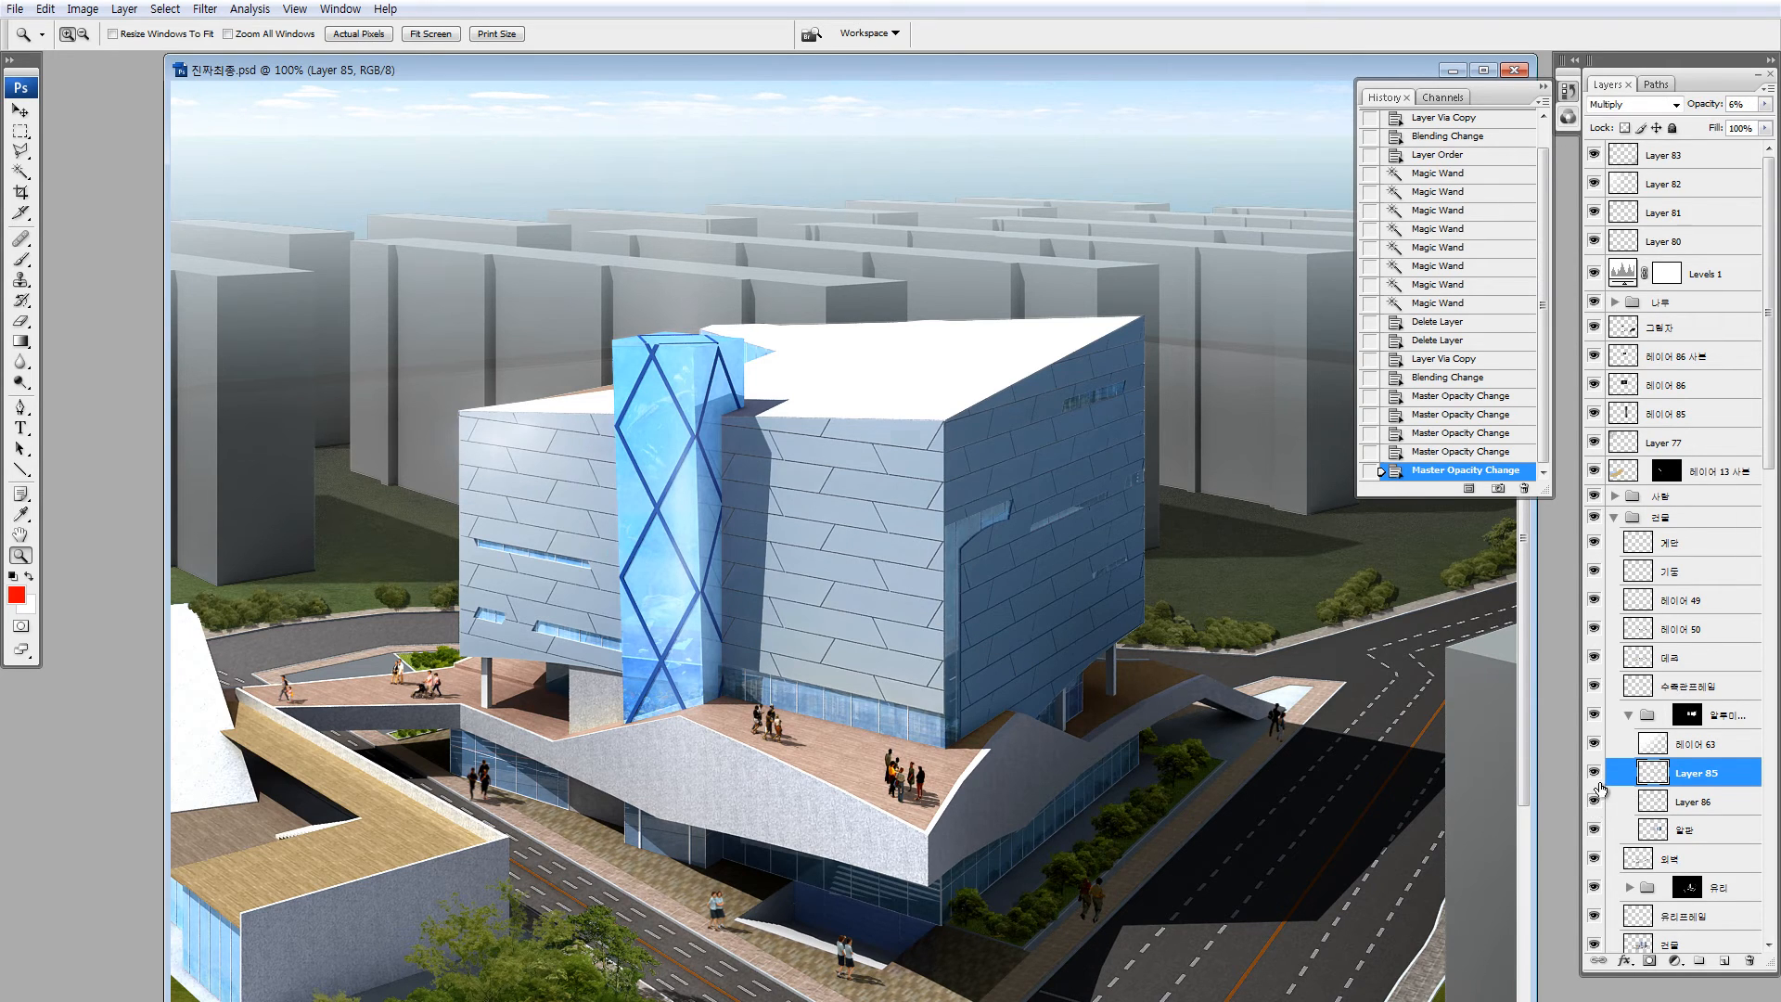
# On the Screen panel layer, Layer 86, lasso a strip across the upper part of the right wall, shift it off the facade and delete it
pyautogui.click(1656, 802)
pyautogui.moveTo(878, 274); pyautogui.dragTo(1200, 825)
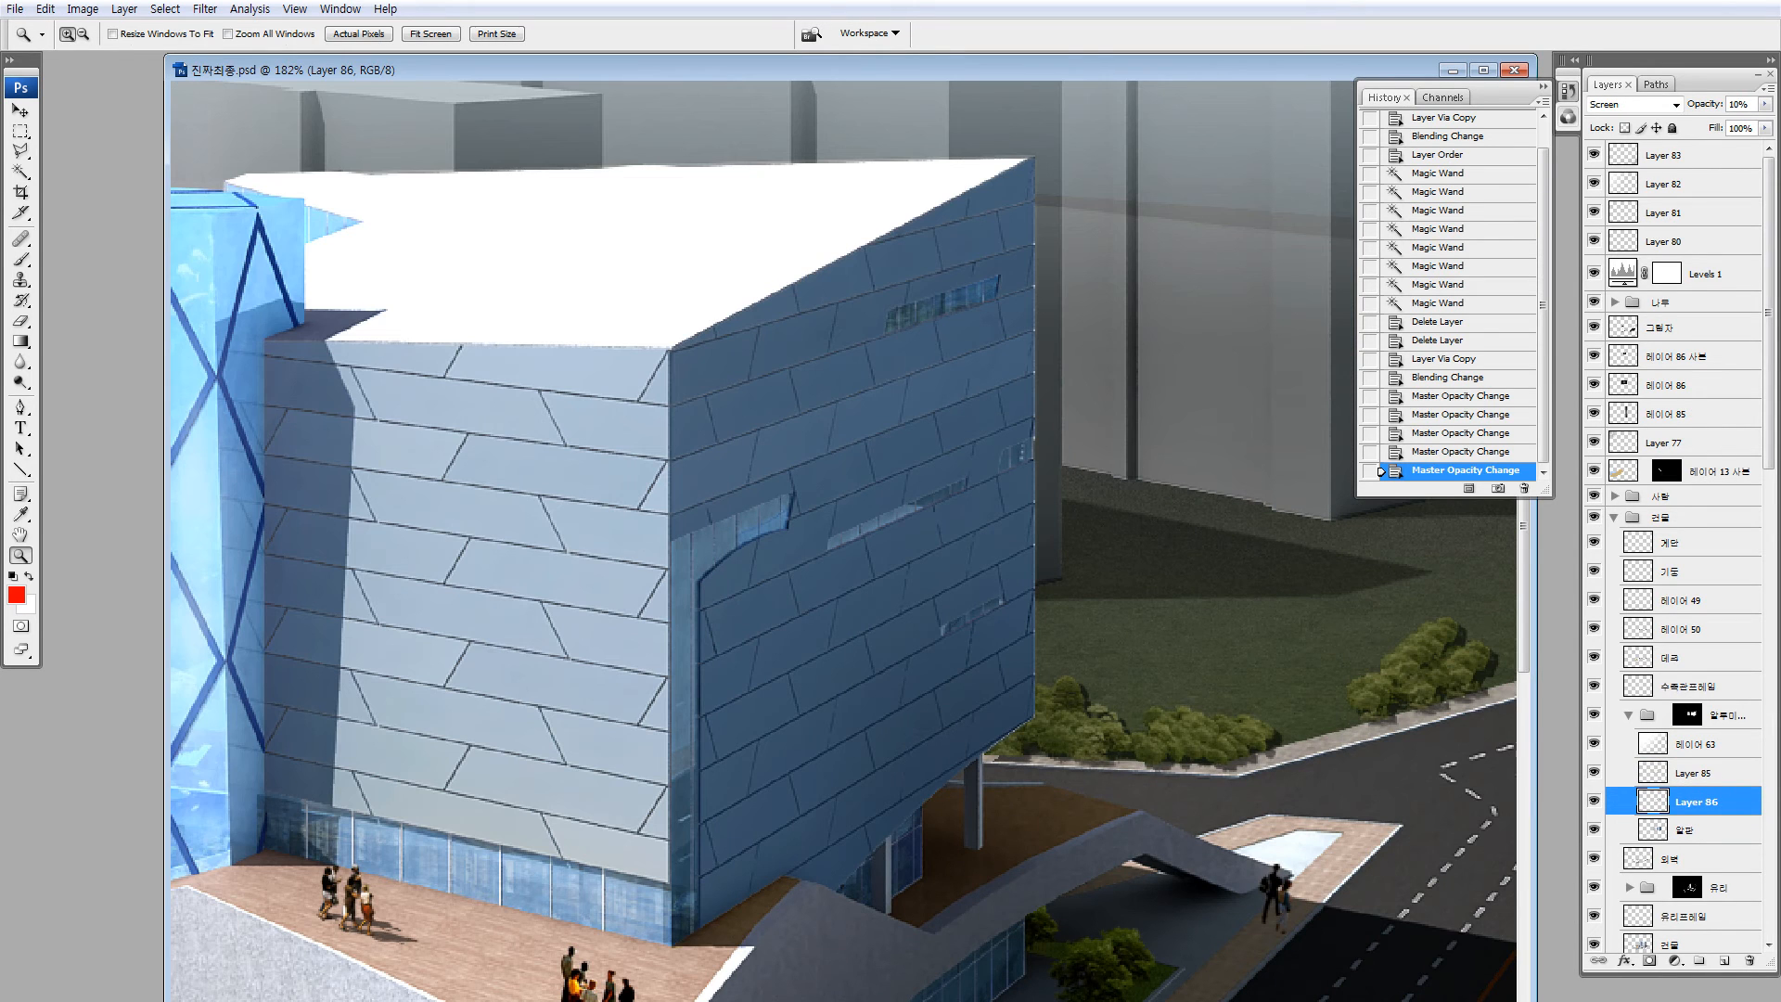
pyautogui.press('l')
pyautogui.click(769, 375)
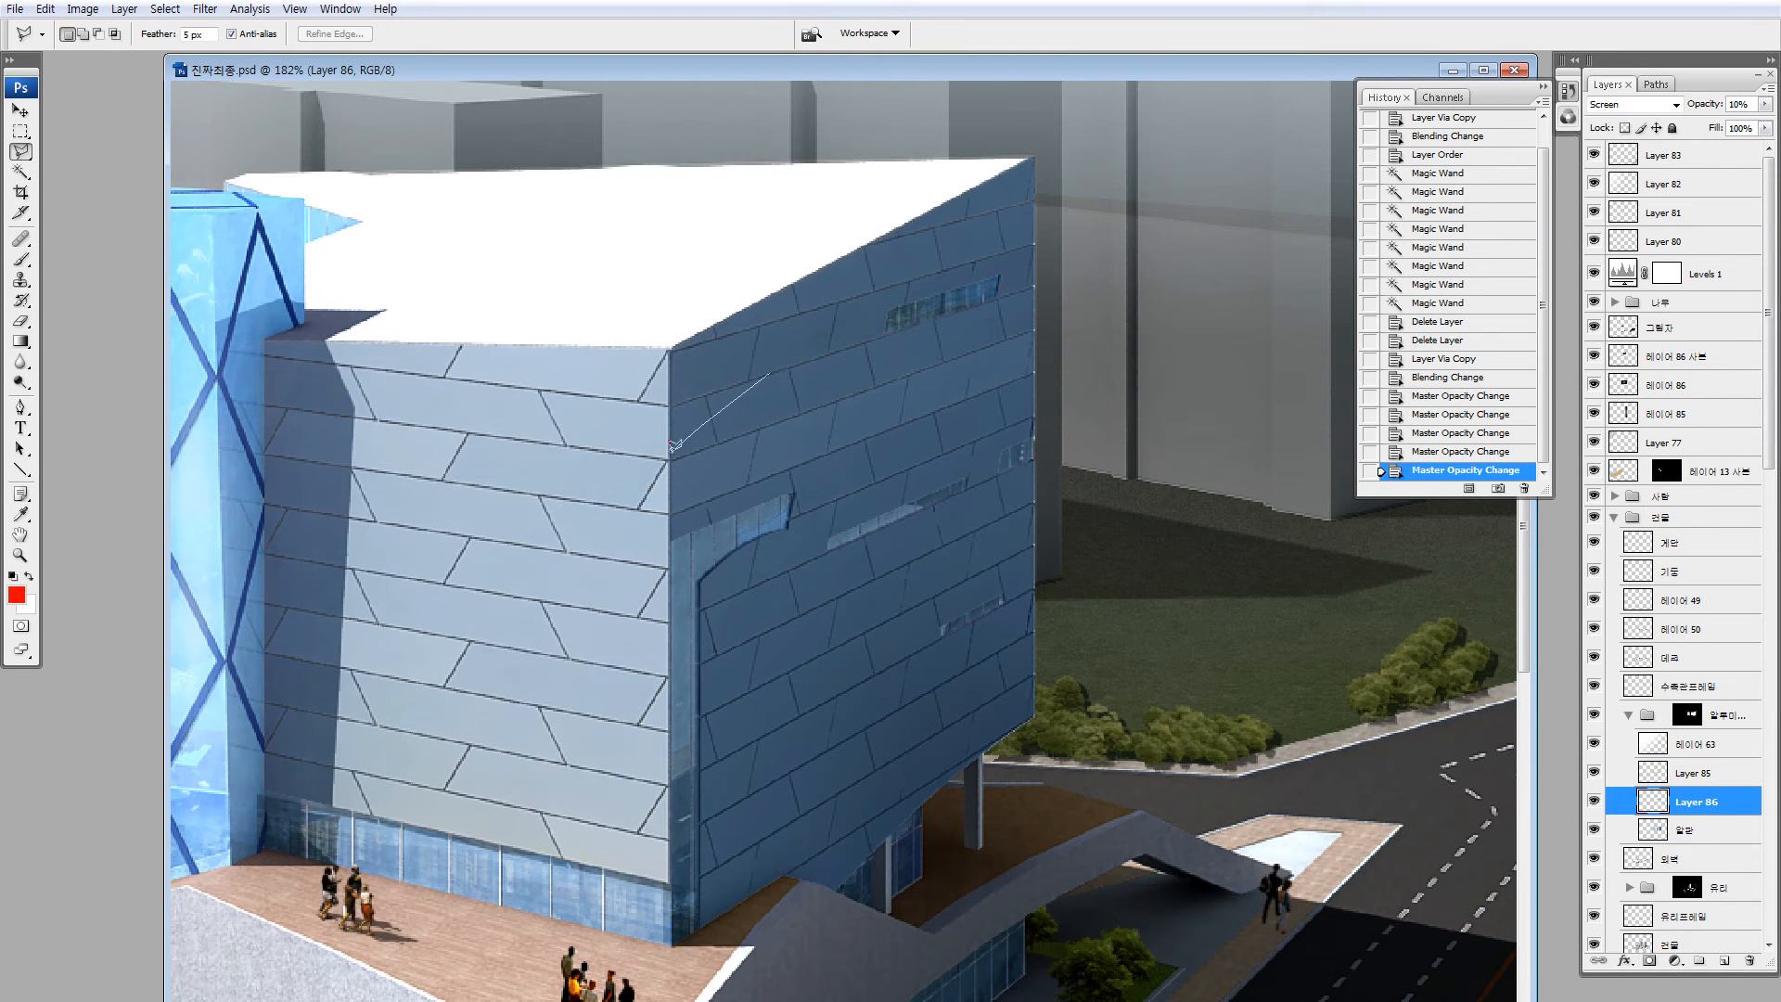
pyautogui.click(1087, 308)
pyautogui.doubleClick(1074, 270)
pyautogui.moveTo(1076, 283); pyautogui.dragTo(1133, 274)
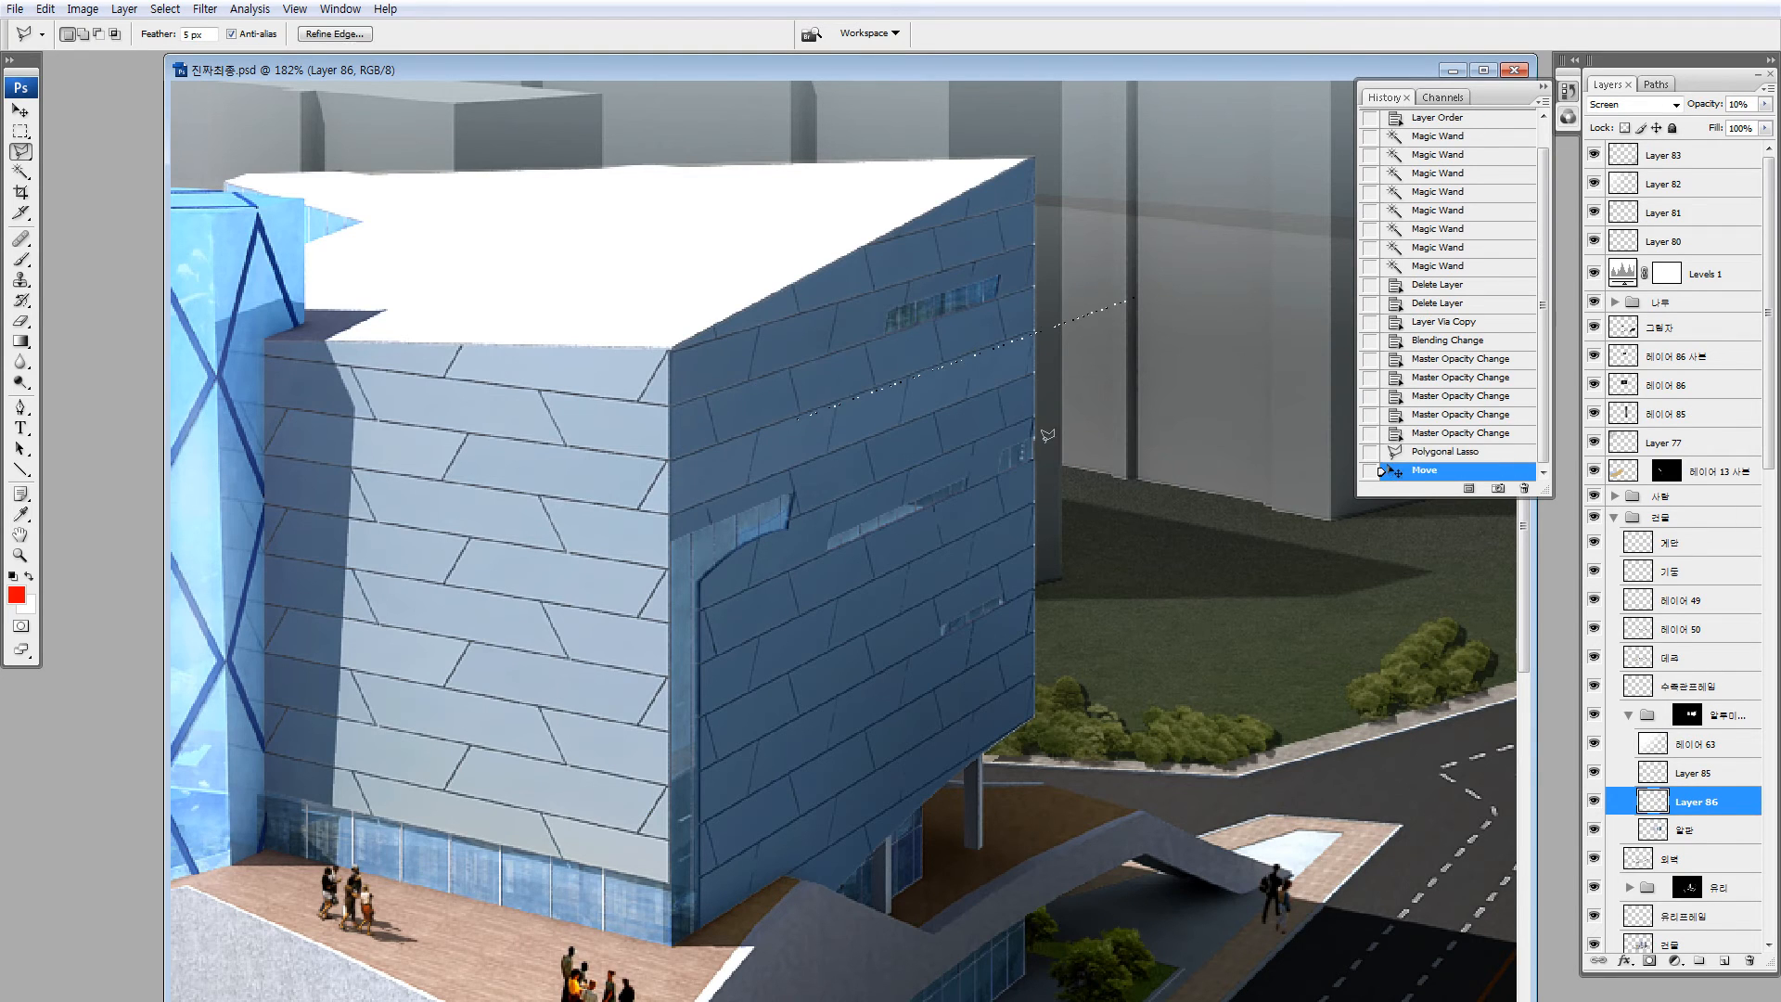
pyautogui.press('Delete')
# Lasso an irregular patch in the middle of the right wall on Layer 86, move it aside and delete it
pyautogui.click(825, 567)
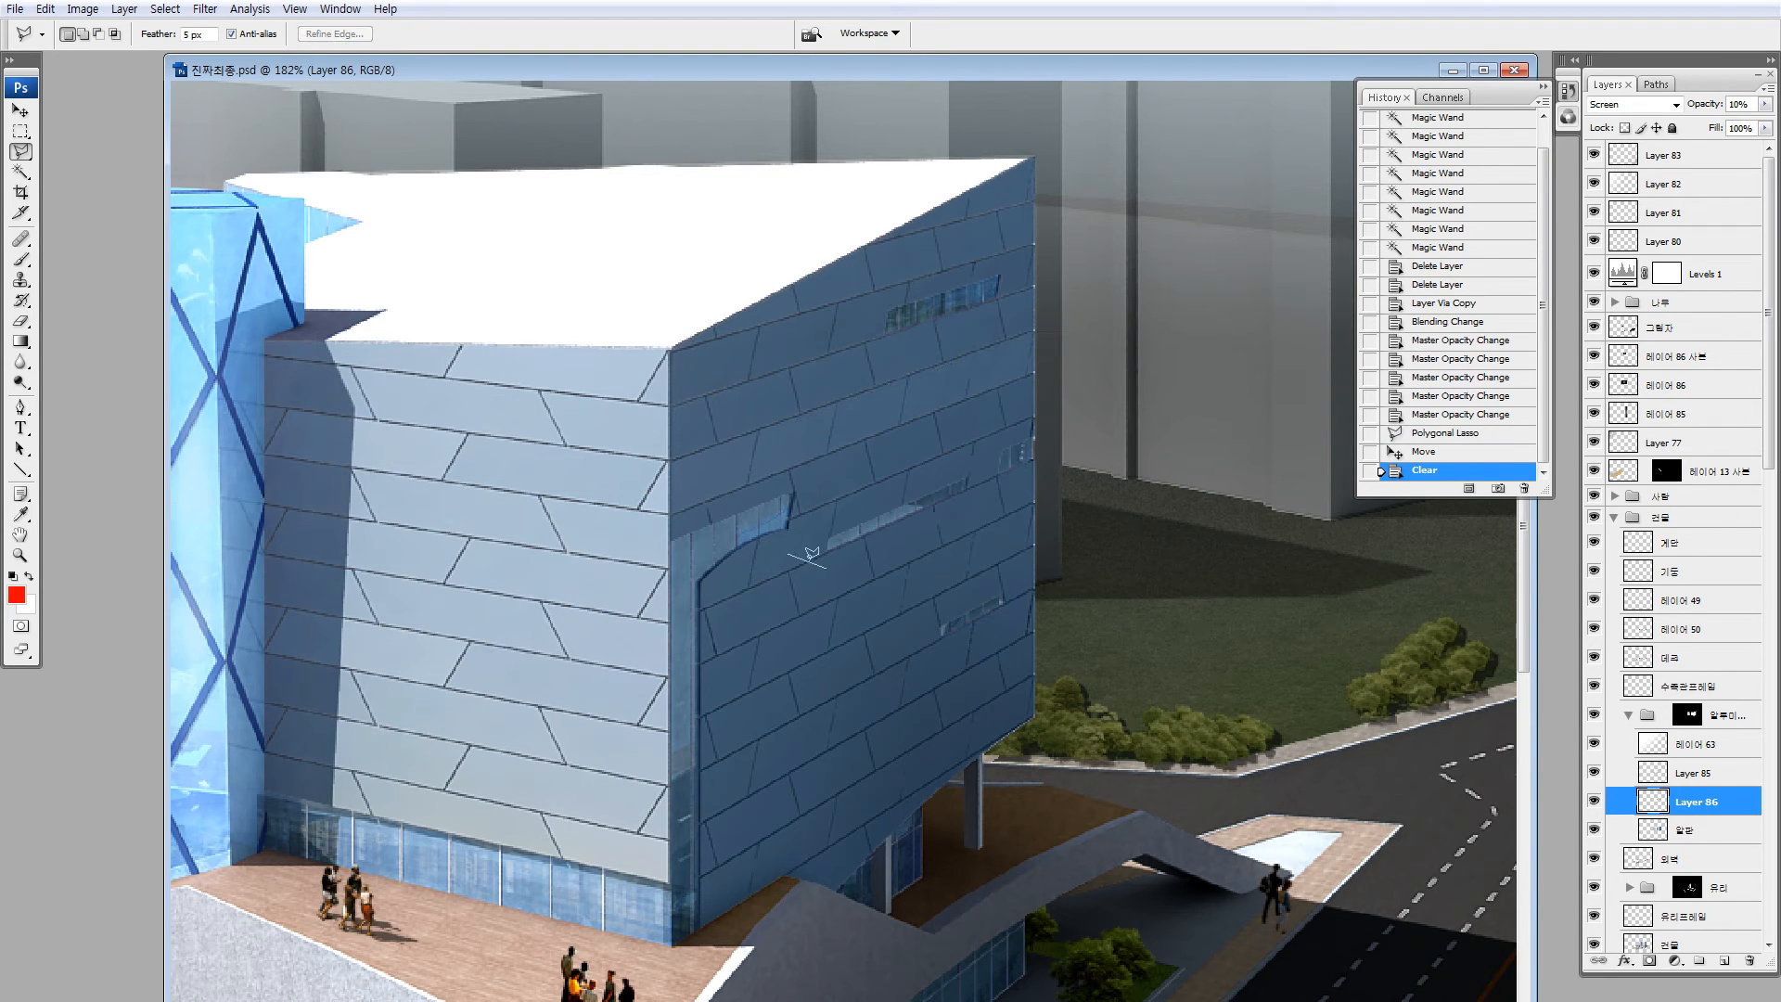
pyautogui.click(750, 478)
pyautogui.click(760, 420)
pyautogui.click(799, 383)
pyautogui.click(844, 365)
pyautogui.click(908, 365)
pyautogui.click(893, 458)
pyautogui.doubleClick(867, 481)
pyautogui.moveTo(866, 471); pyautogui.dragTo(855, 610)
pyautogui.press('Delete')
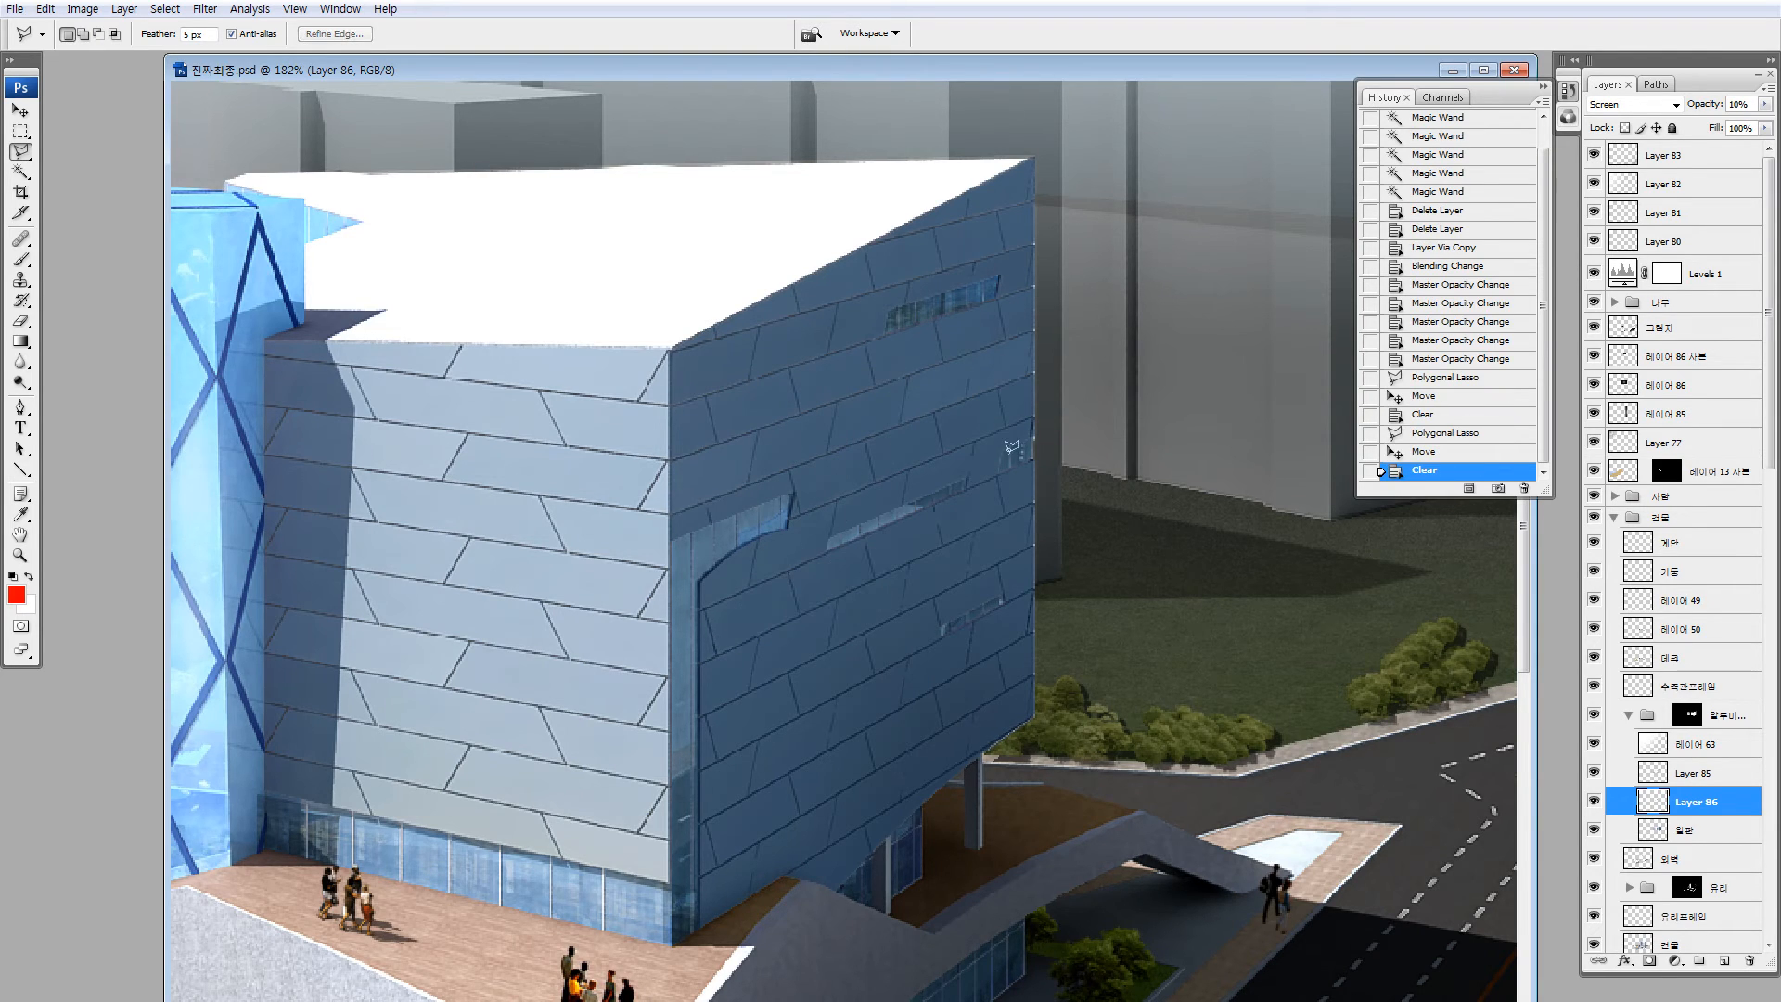
# Cut a small patch near the right wall's outer edge out of Layer 86 by lassoing, moving and deleting it
pyautogui.click(980, 339)
pyautogui.click(956, 447)
pyautogui.doubleClick(1054, 397)
pyautogui.moveTo(1058, 370); pyautogui.dragTo(1118, 388)
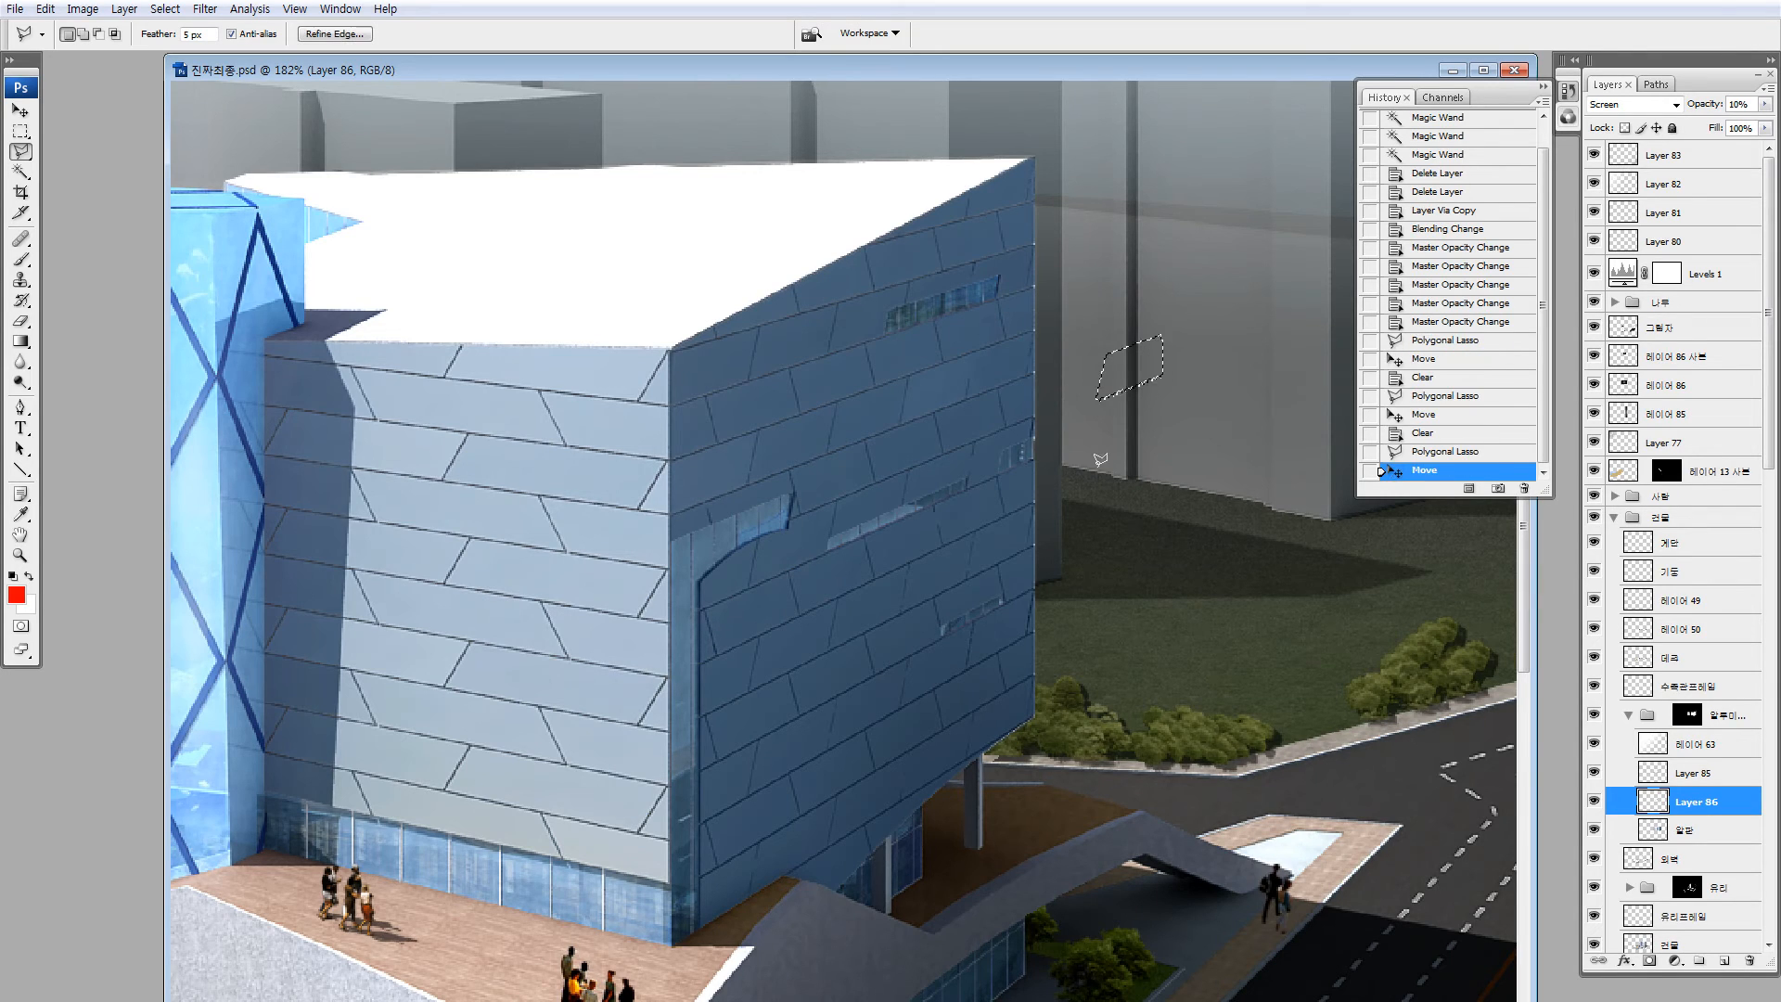
pyautogui.press('Delete')
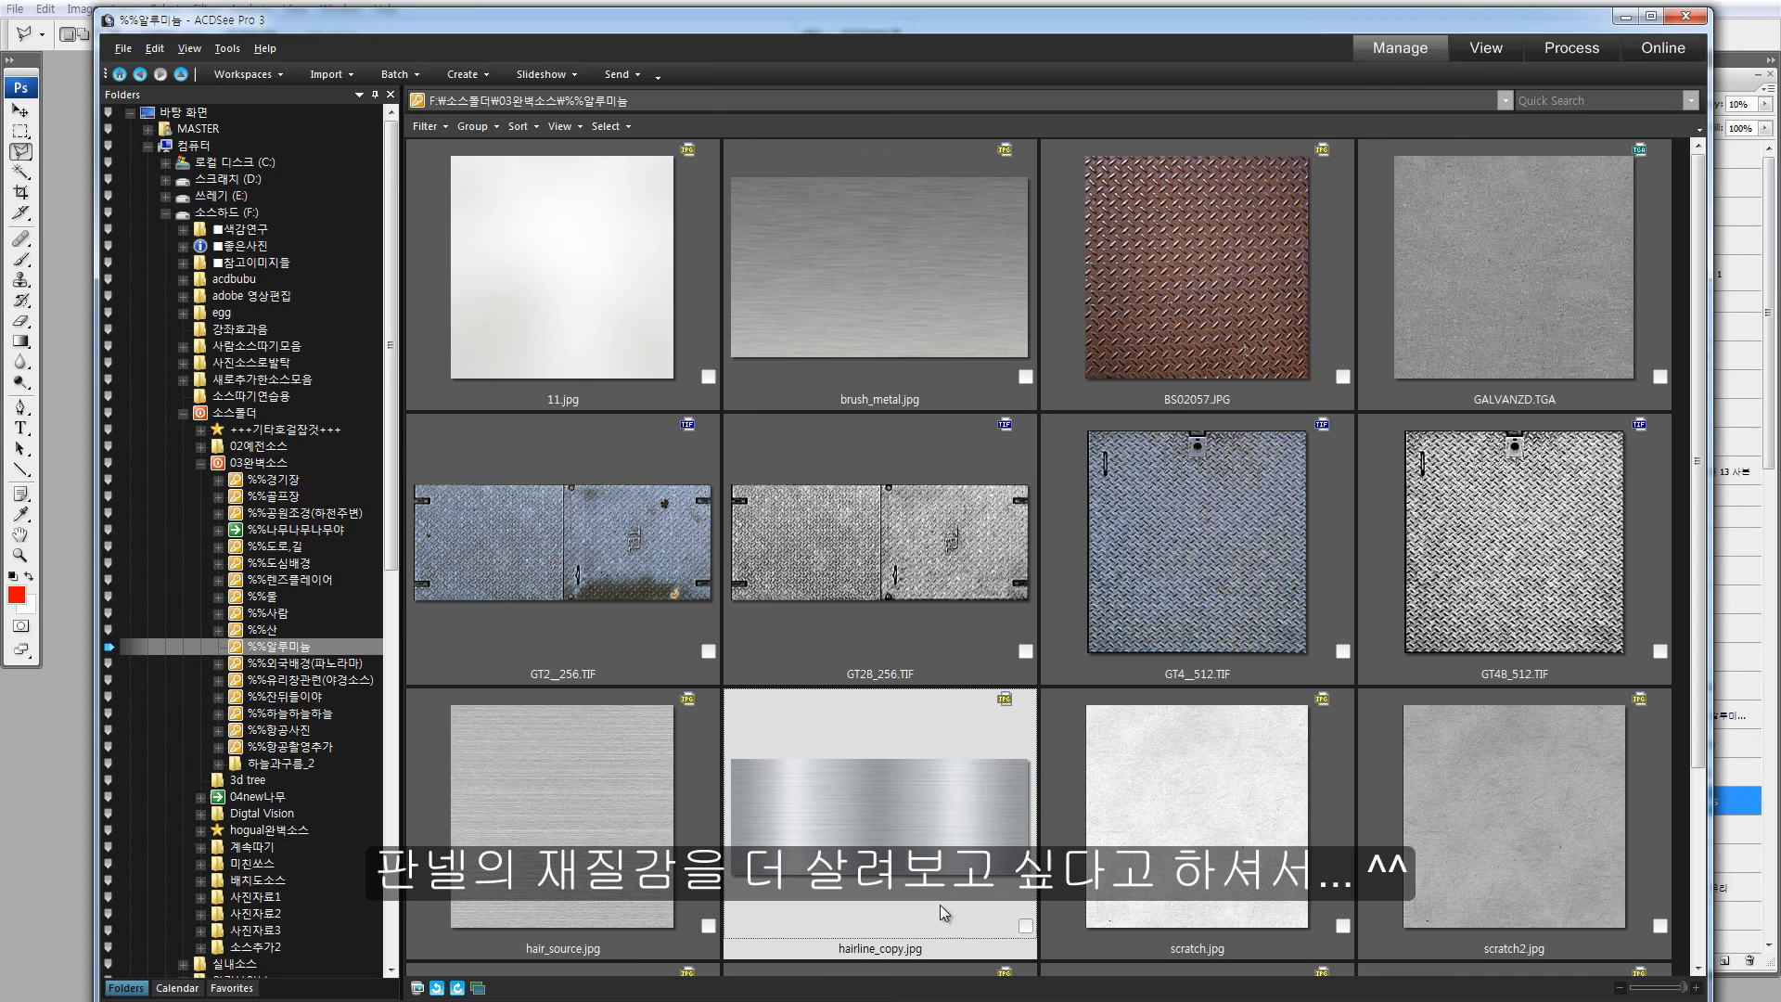
# Bring the brushed-metal texture hairline_copy.jpg into the rendering as a layer above Layer 86 and place it over the main building
pyautogui.click(77, 817)
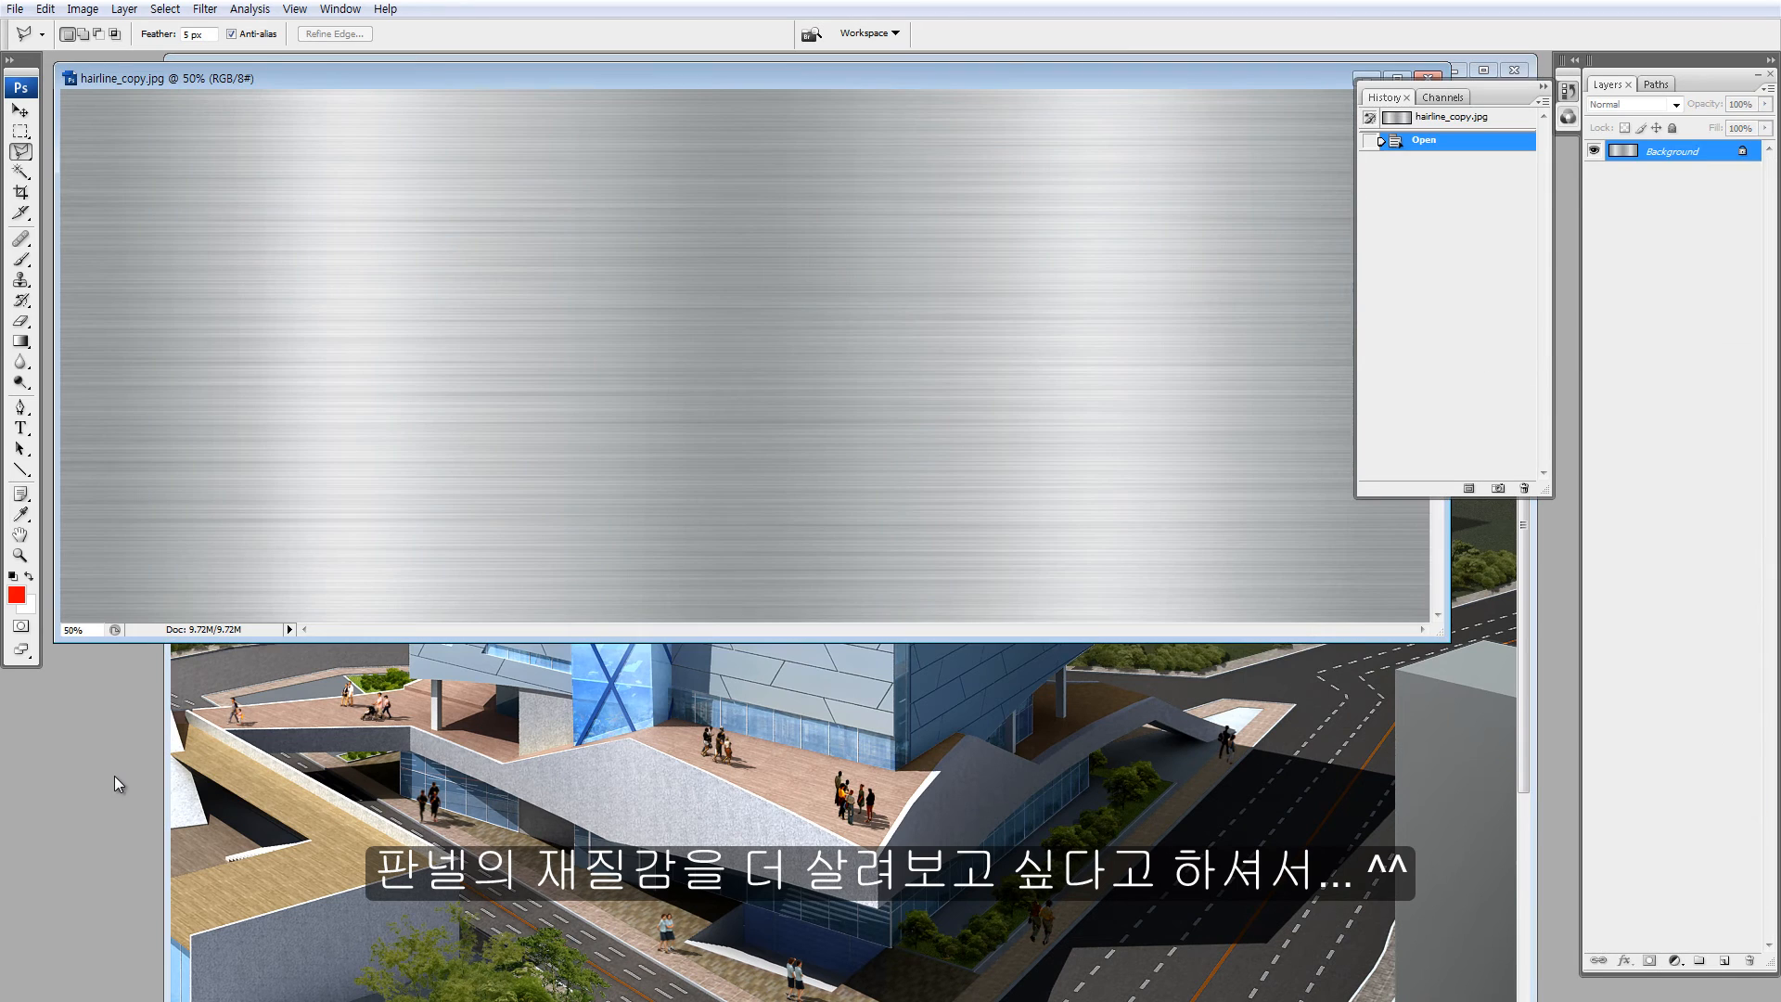
pyautogui.press('m')
pyautogui.hotkey('ctrl', '-')
pyautogui.hotkey('ctrl', '-')
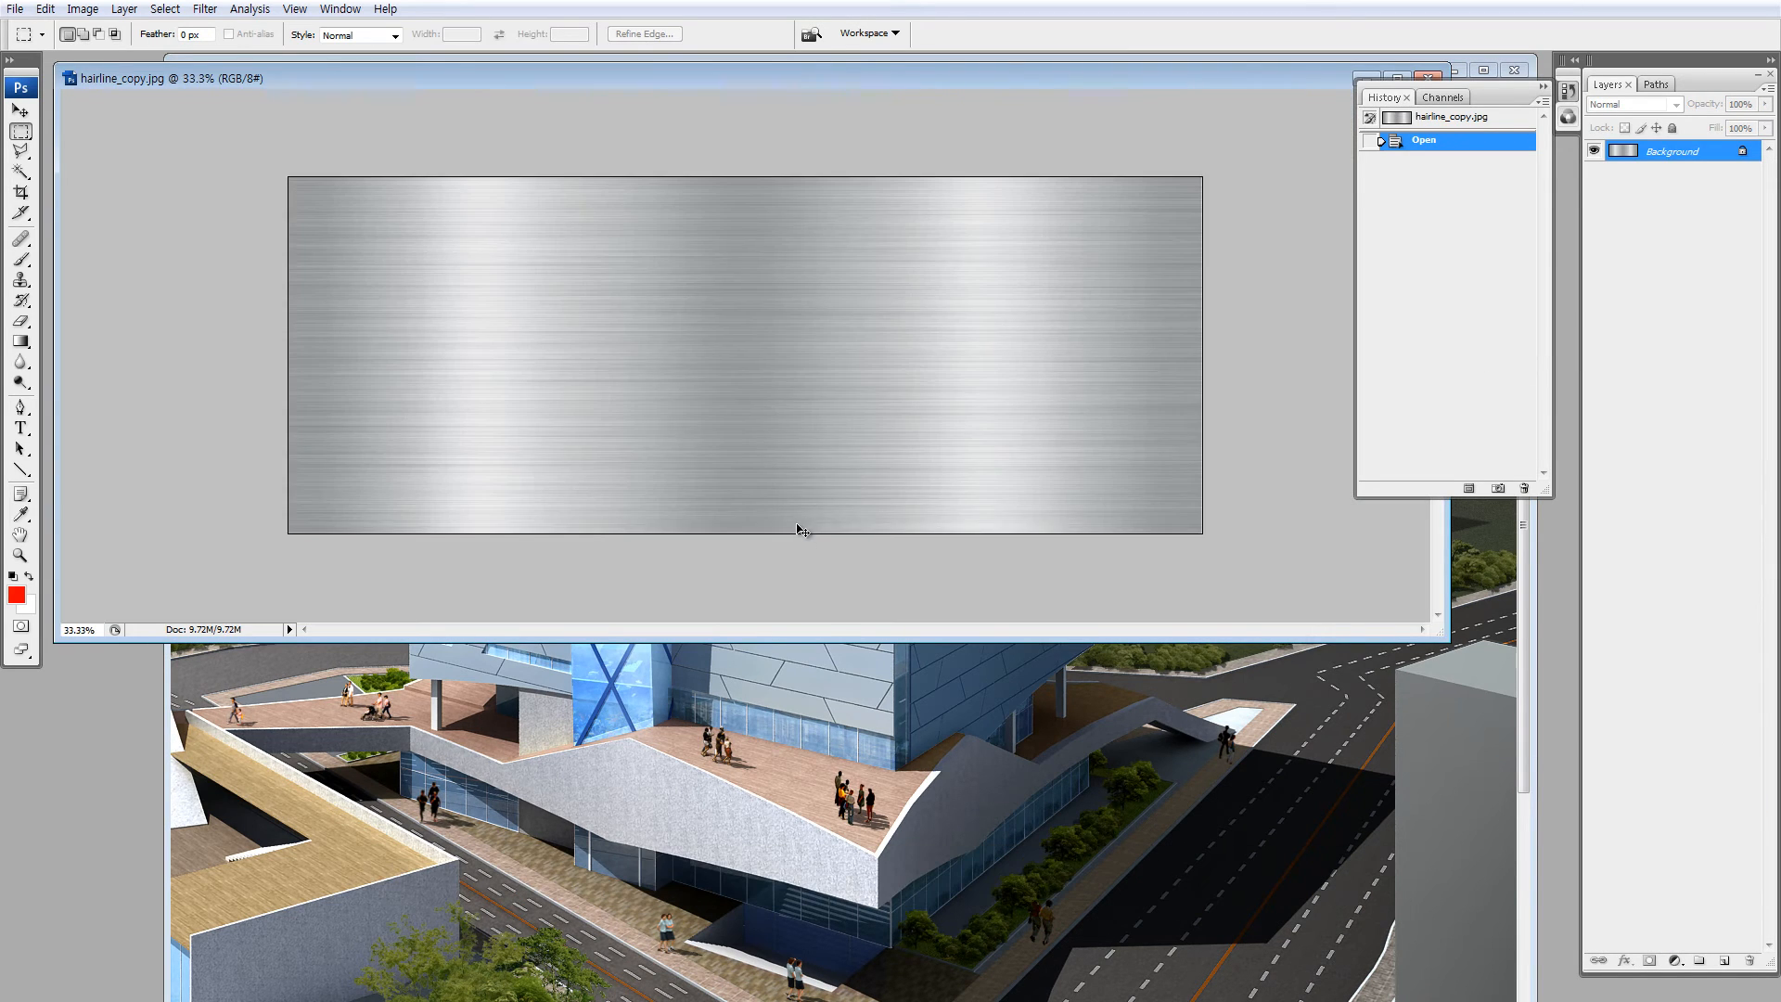
pyautogui.press('v')
pyautogui.moveTo(787, 406); pyautogui.dragTo(939, 700)
pyautogui.hotkey('ctrl', '-')
pyautogui.hotkey('ctrl', '-')
pyautogui.hotkey('ctrl', '-')
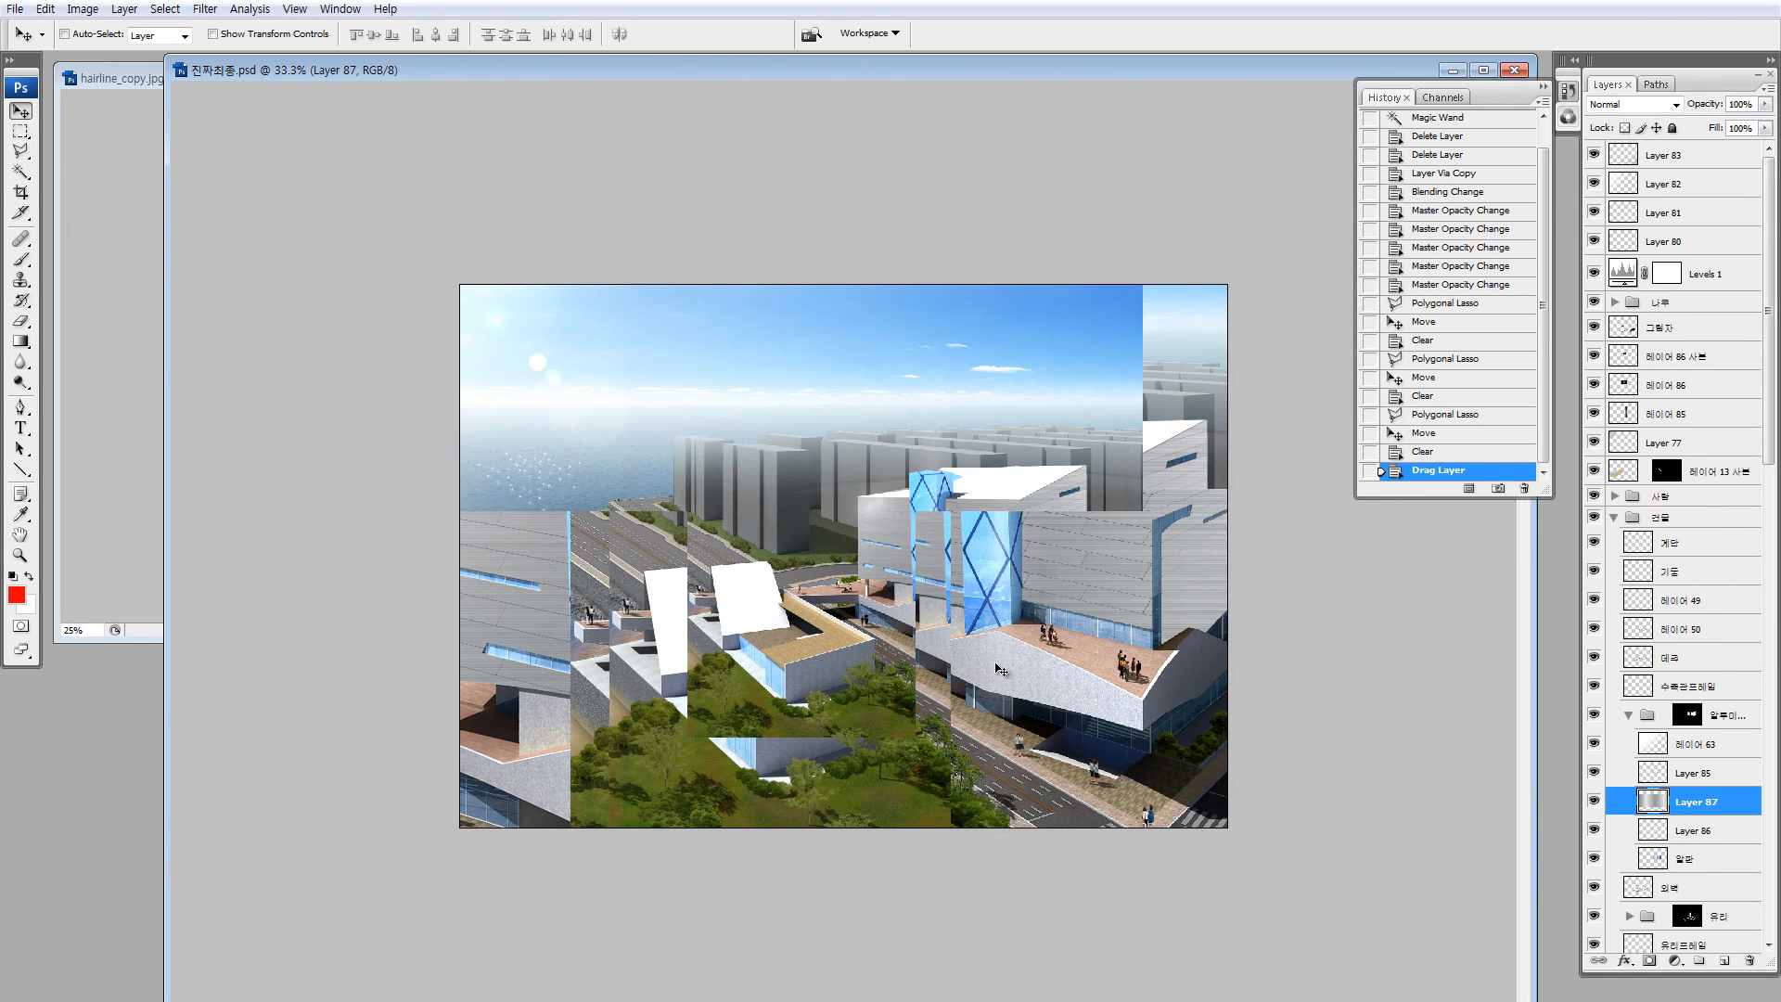
pyautogui.moveTo(1033, 502); pyautogui.dragTo(1127, 549)
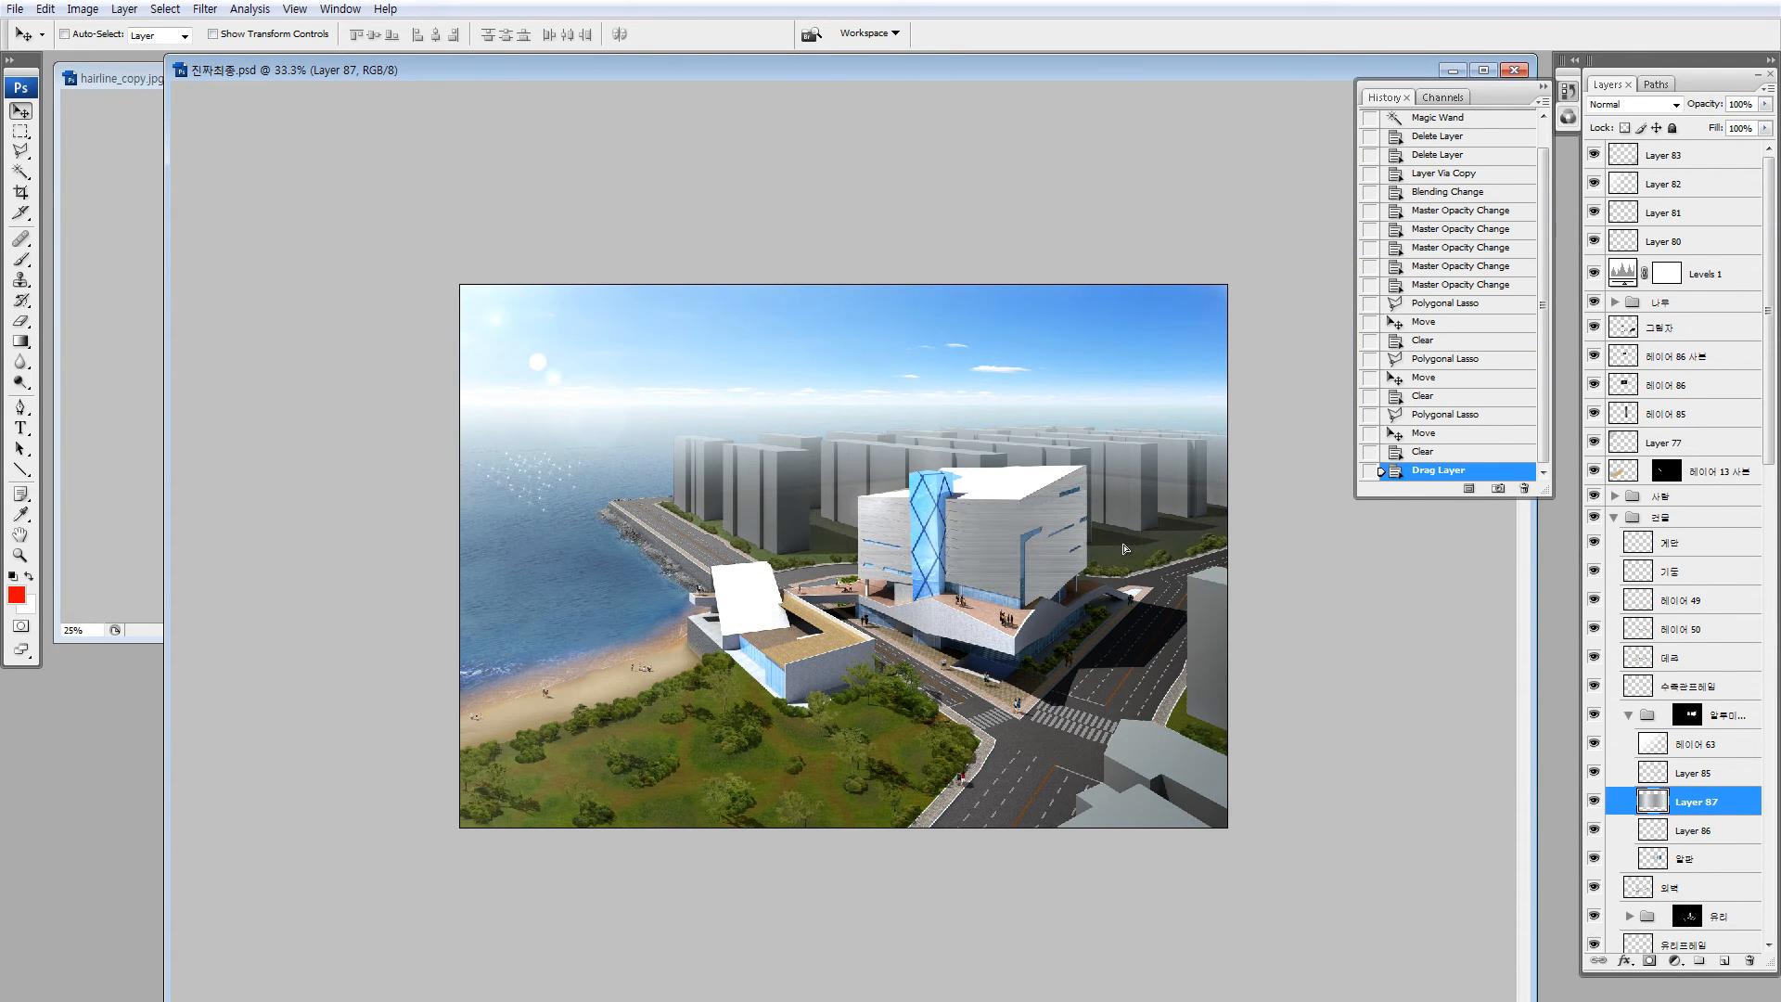
# Scale the brushed-metal texture to about 67% and skew it to follow the perspective of the front walls
pyautogui.hotkey('ctrl', 't')
pyautogui.moveTo(1443, 528); pyautogui.dragTo(1439, 716)
pyautogui.moveTo(1205, 548); pyautogui.dragTo(1141, 575)
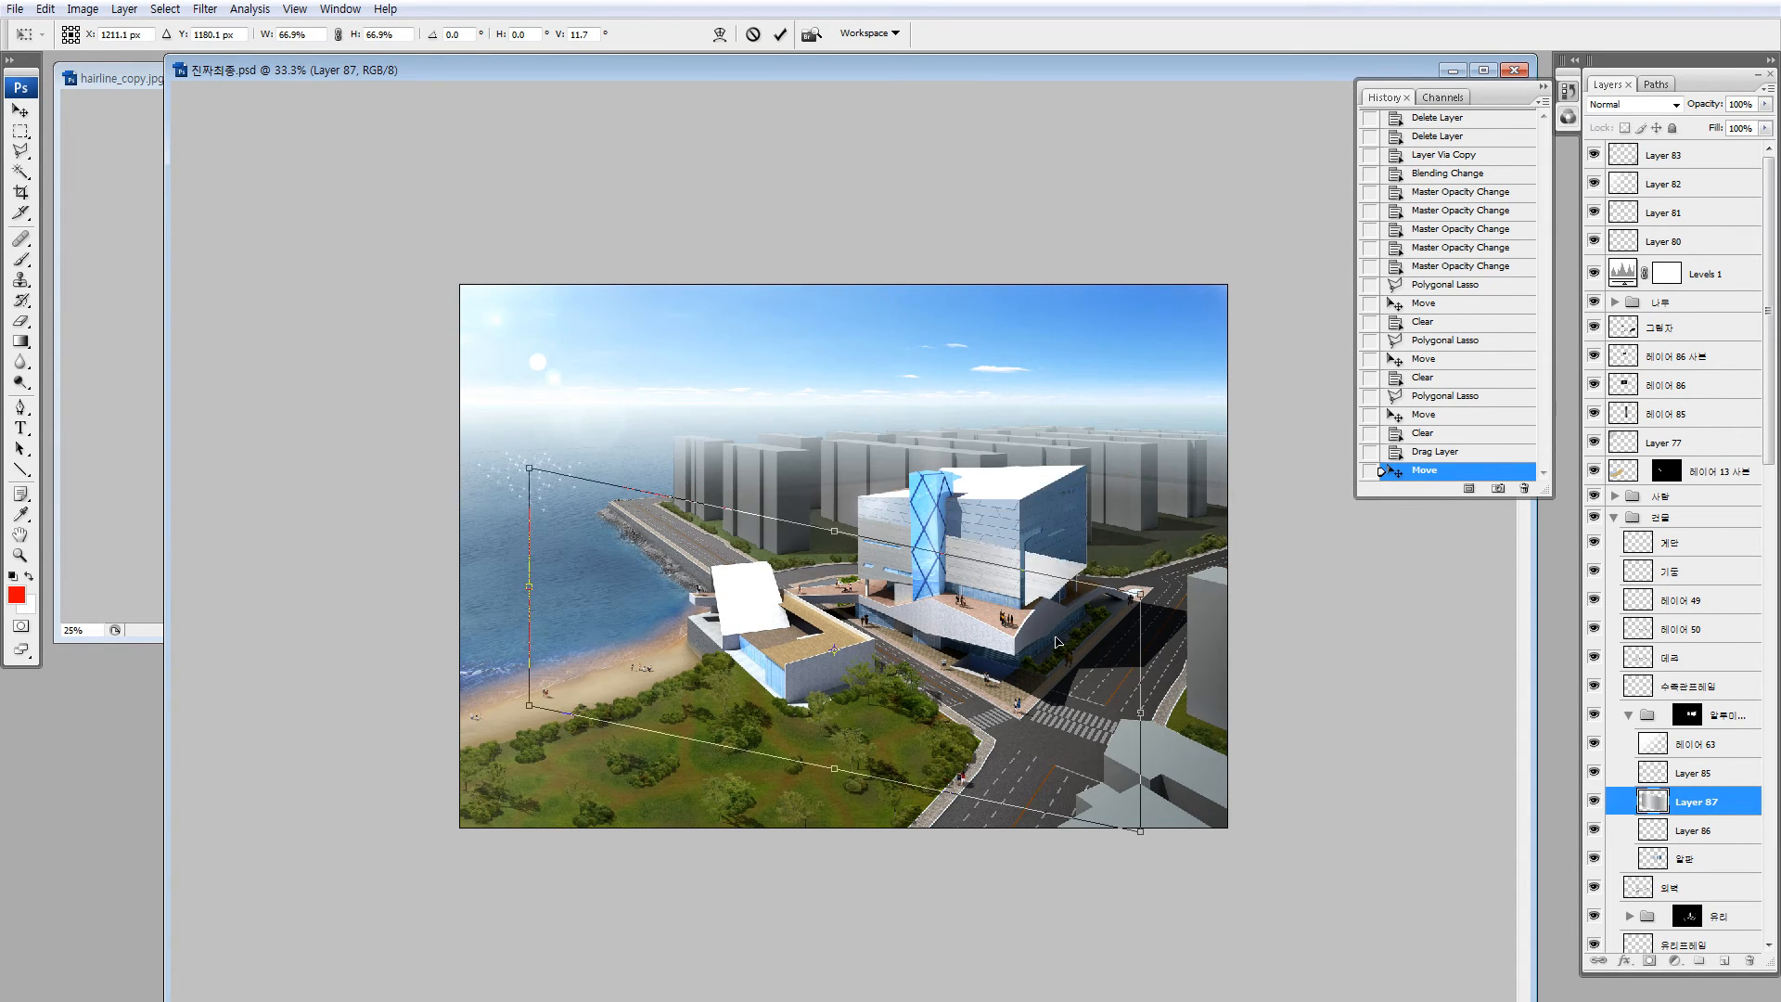
pyautogui.moveTo(1067, 649); pyautogui.dragTo(1118, 551)
pyautogui.moveTo(1204, 609); pyautogui.dragTo(1214, 584)
# Refine the texture's skew against the panel lines to about 11.6° vertical and apply the transformation
pyautogui.hotkey('ctrl', '+')
pyautogui.hotkey('ctrl', '+')
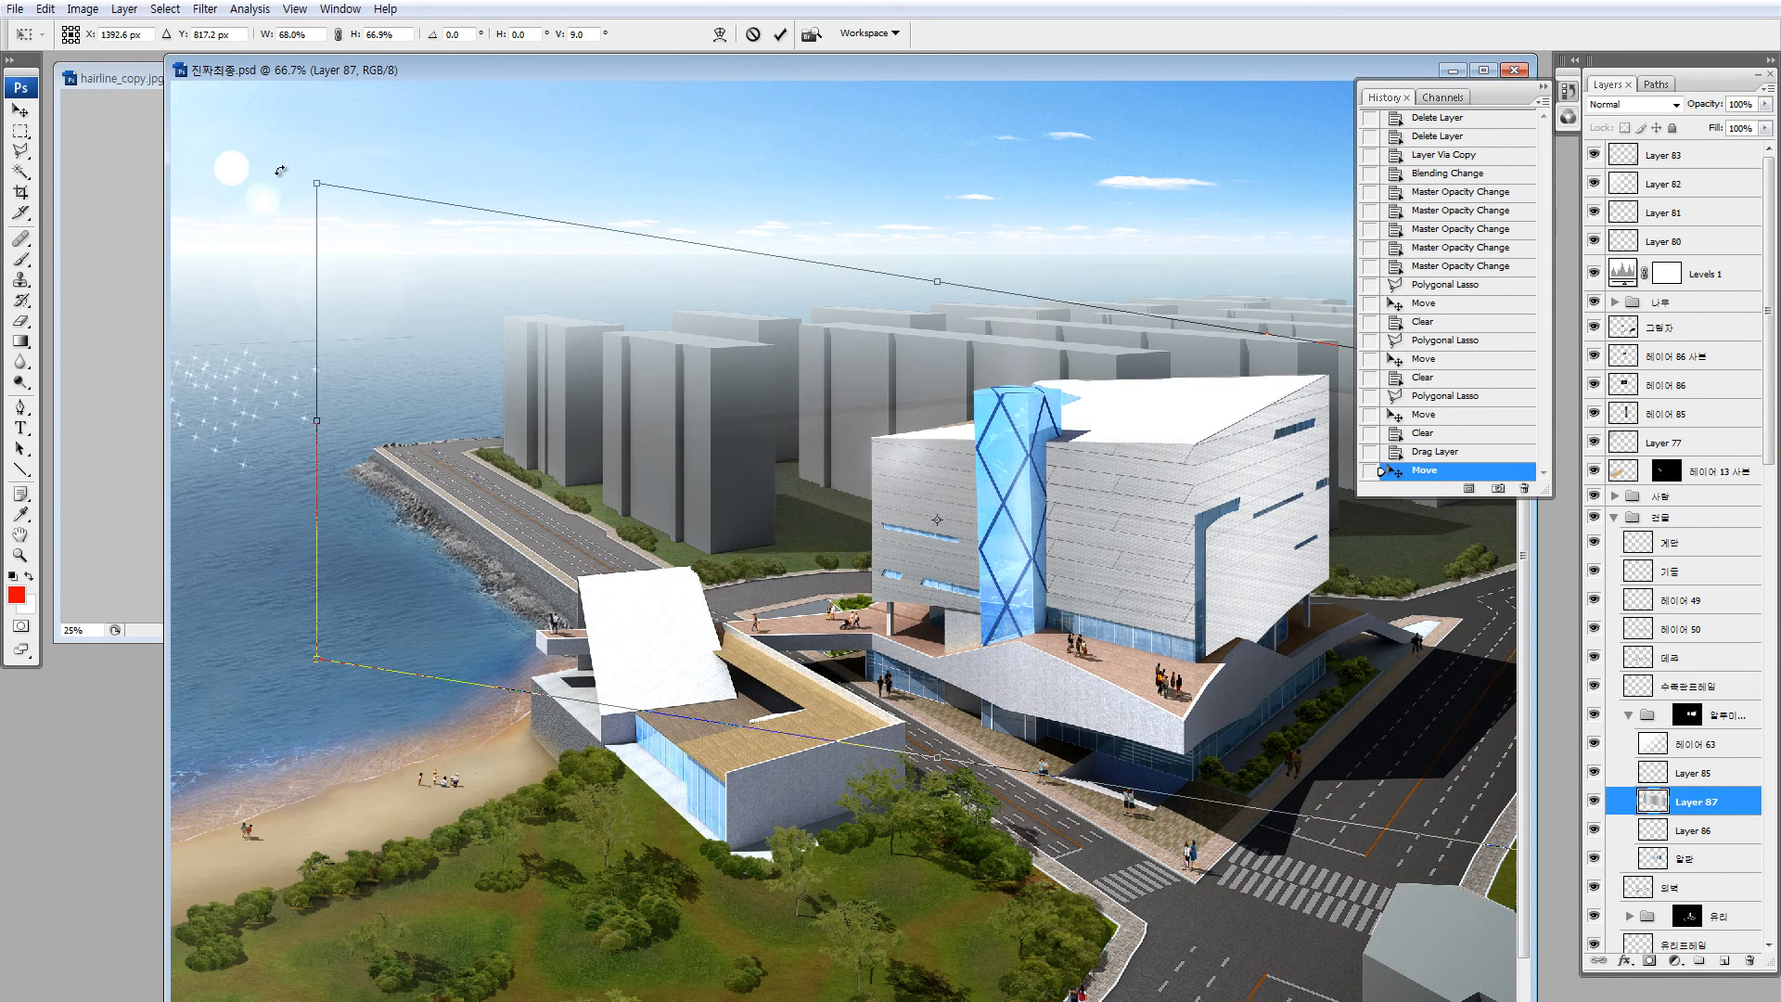
pyautogui.moveTo(320, 191); pyautogui.dragTo(318, 239)
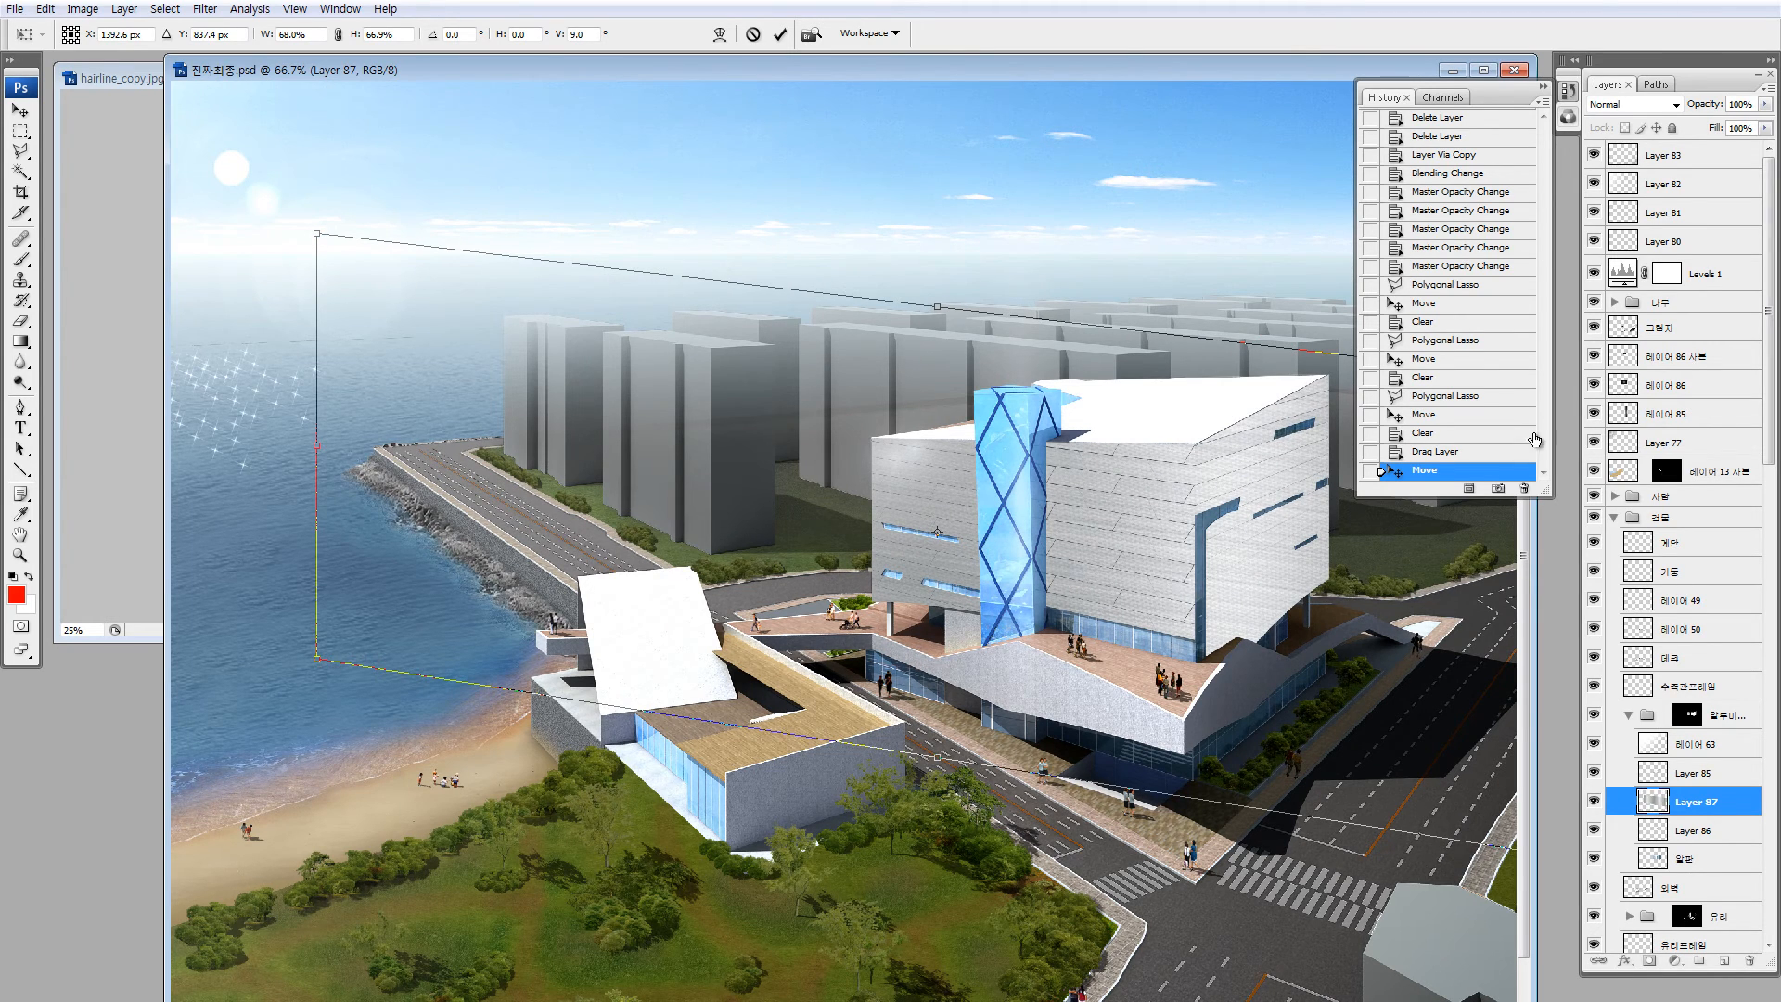
pyautogui.click(1541, 87)
pyautogui.moveTo(1321, 526); pyautogui.dragTo(1228, 474)
pyautogui.moveTo(1475, 572); pyautogui.dragTo(1475, 629)
pyautogui.press('Return')
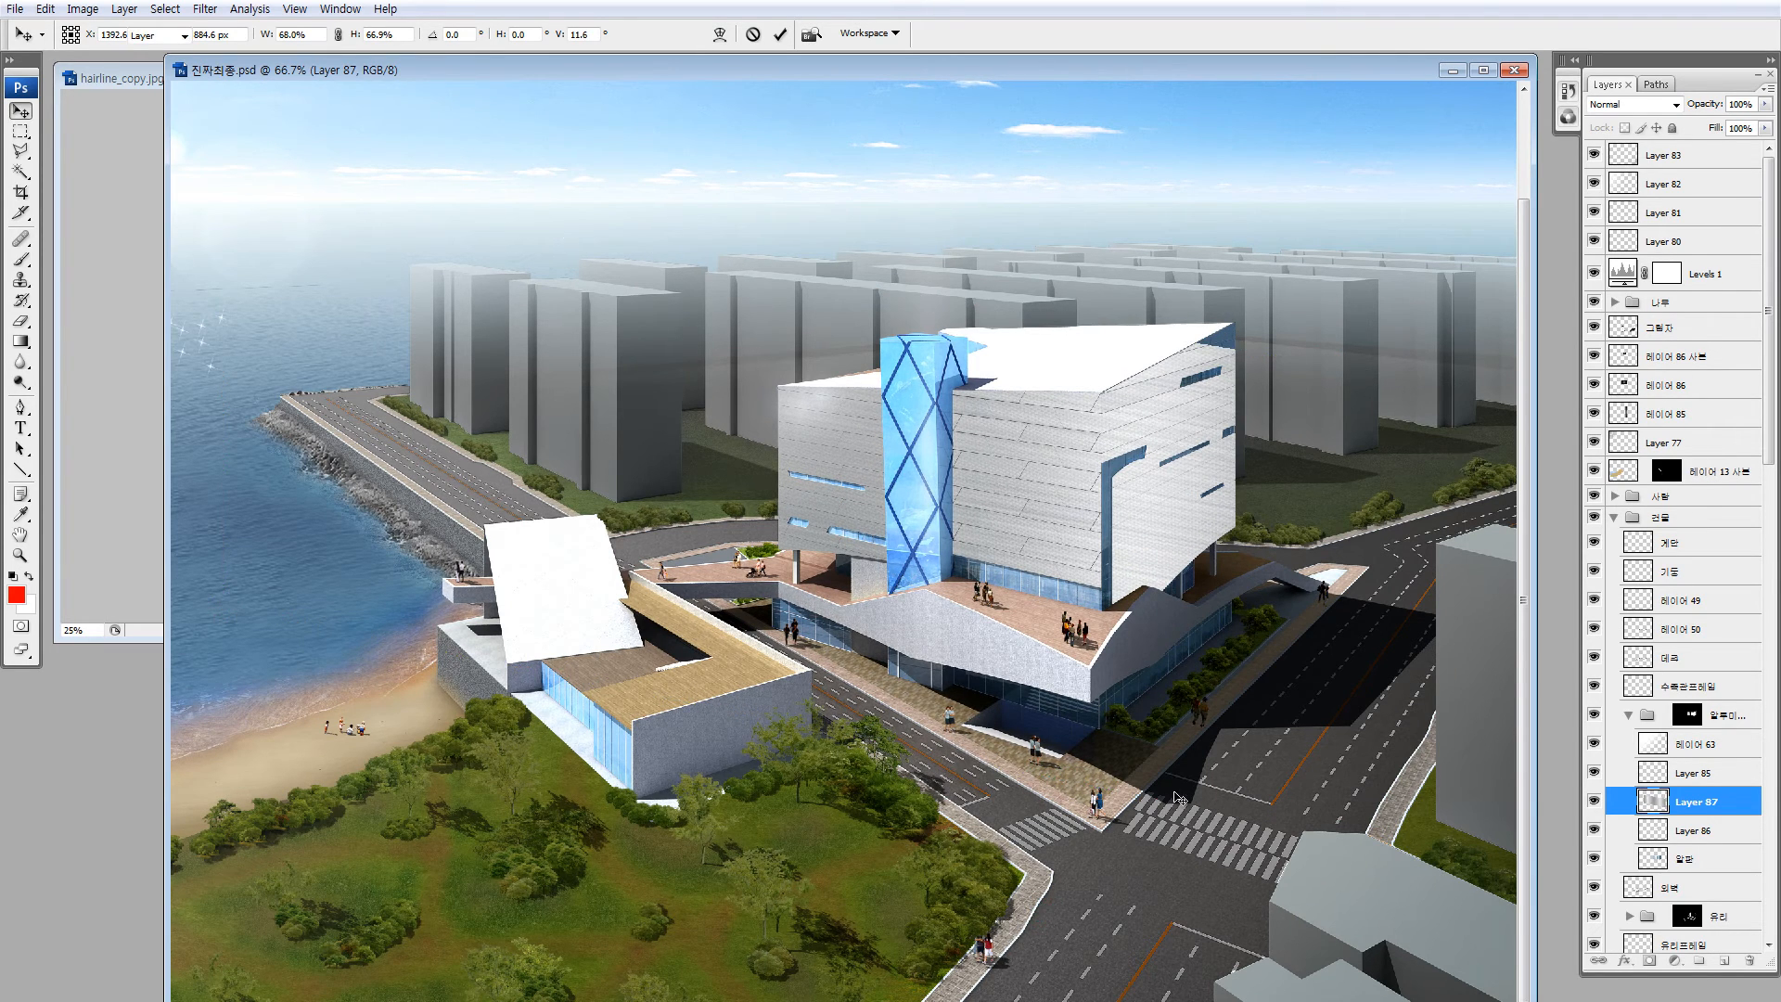
# Lasso the area of the metal texture covering the right wall and cut it from Layer 87
pyautogui.press('l')
pyautogui.click(1197, 220)
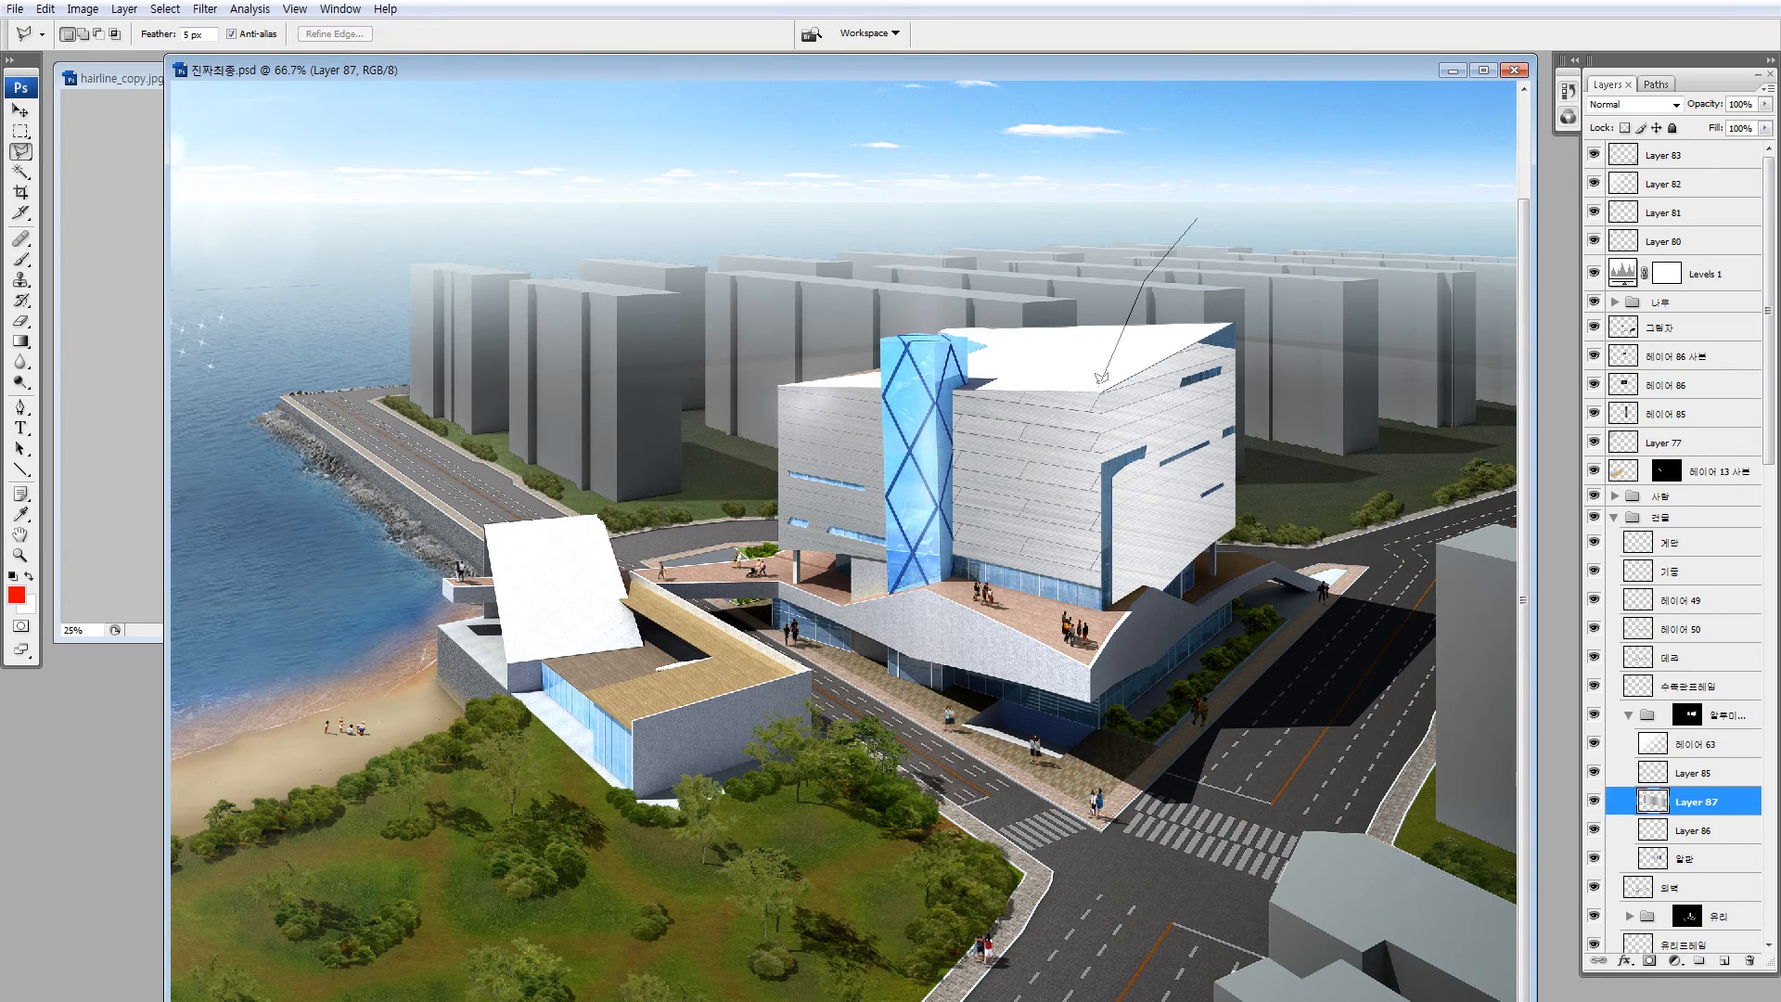
pyautogui.click(1102, 391)
pyautogui.click(1102, 766)
pyautogui.click(1309, 662)
pyautogui.click(1392, 226)
pyautogui.doubleClick(1304, 341)
pyautogui.keyDown('ctrl'); pyautogui.moveTo(1303, 341); pyautogui.dragTo(1368, 307); pyautogui.keyUp('ctrl')
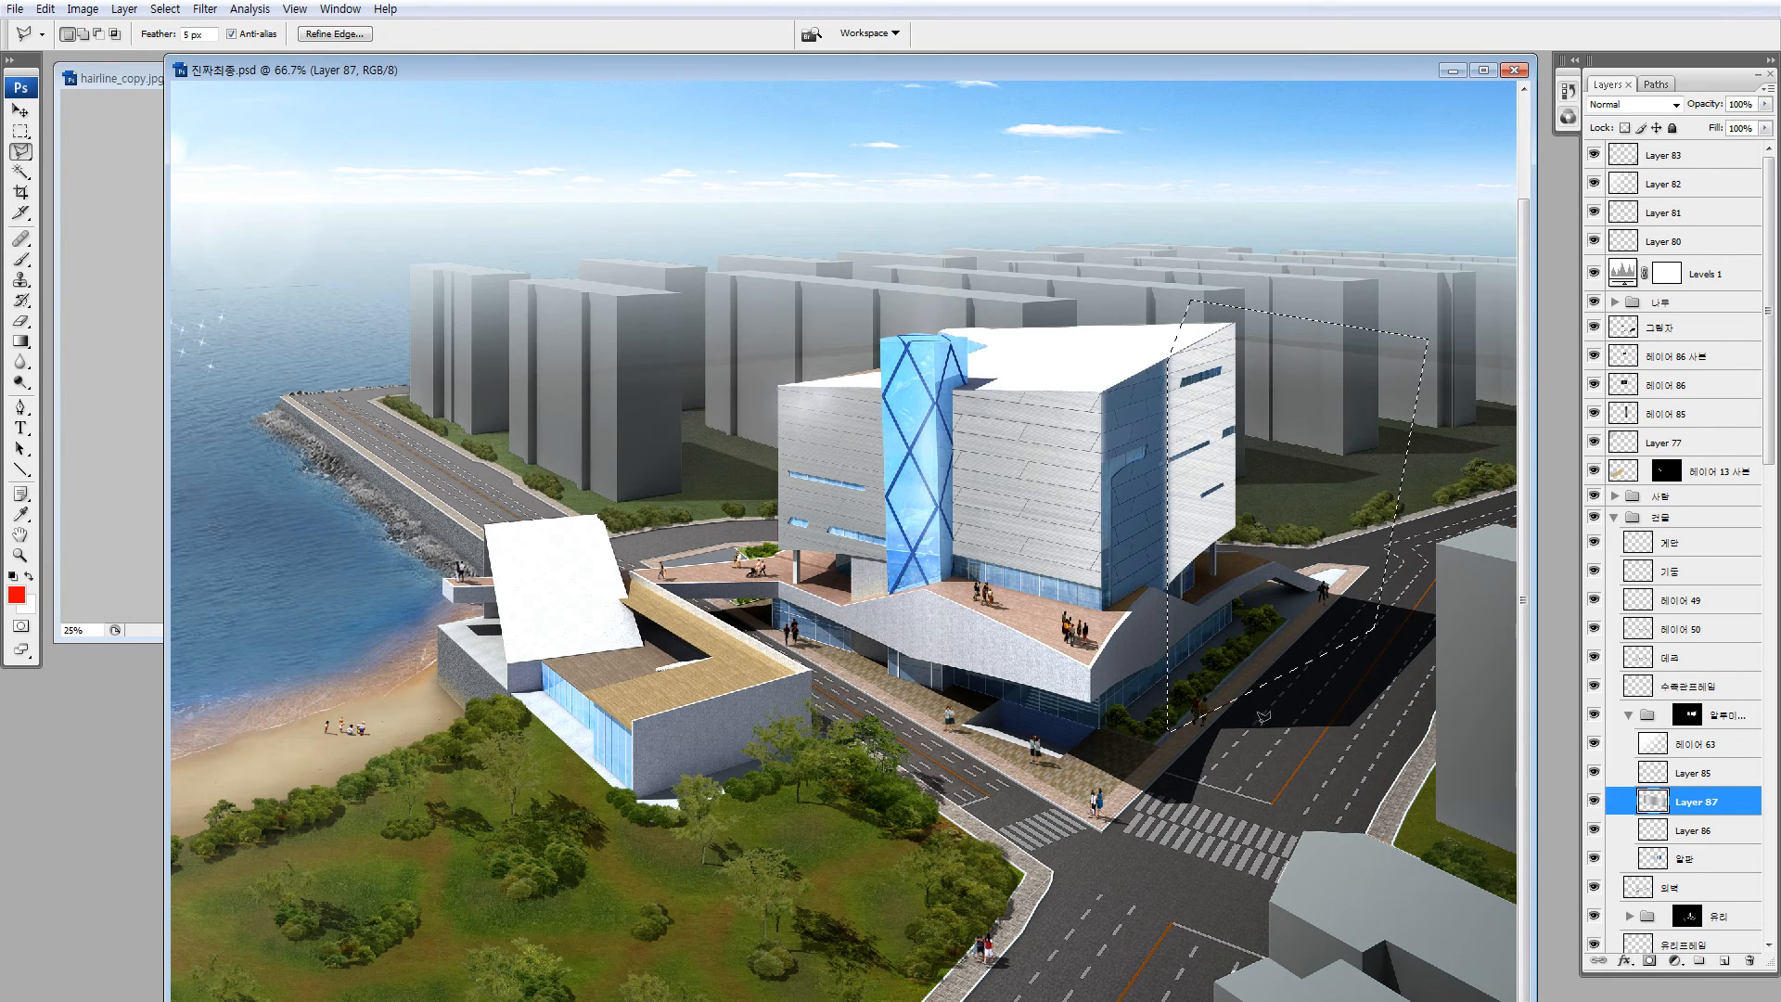
pyautogui.hotkey('ctrl', 'x')
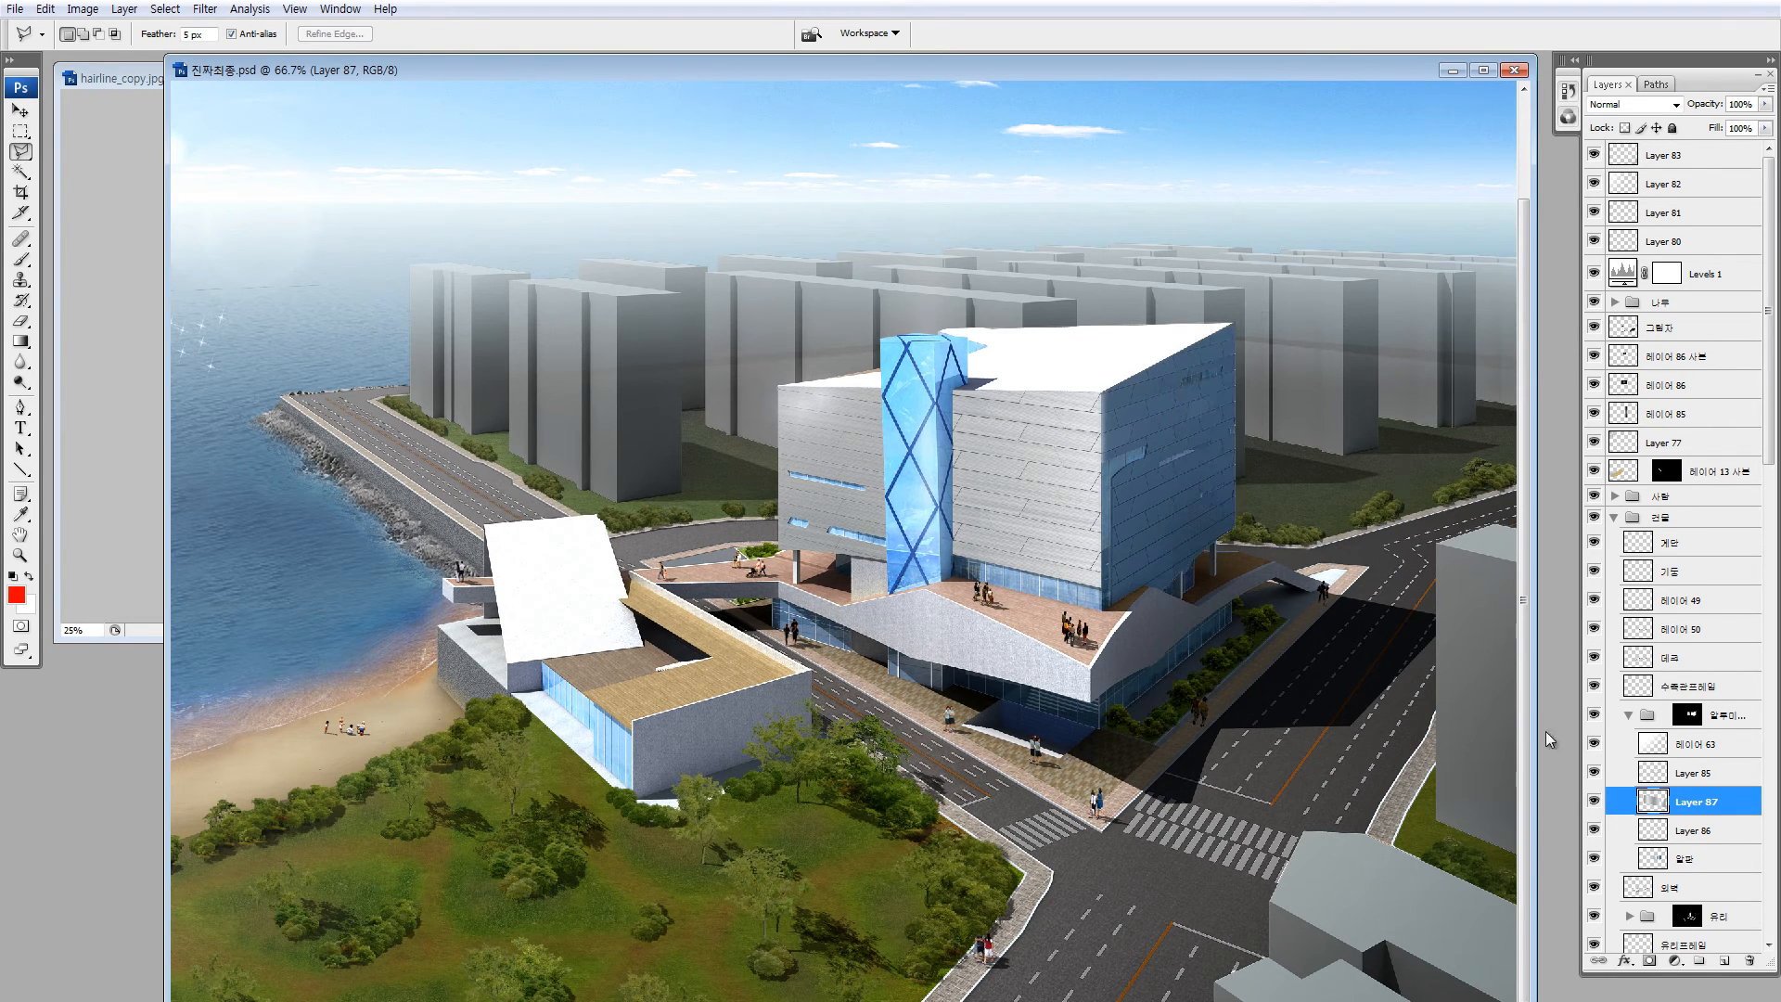
# Set the metal texture layer to Multiply and adjust its brightness to +39 and contrast to +66
pyautogui.click(1626, 110)
pyautogui.click(1619, 183)
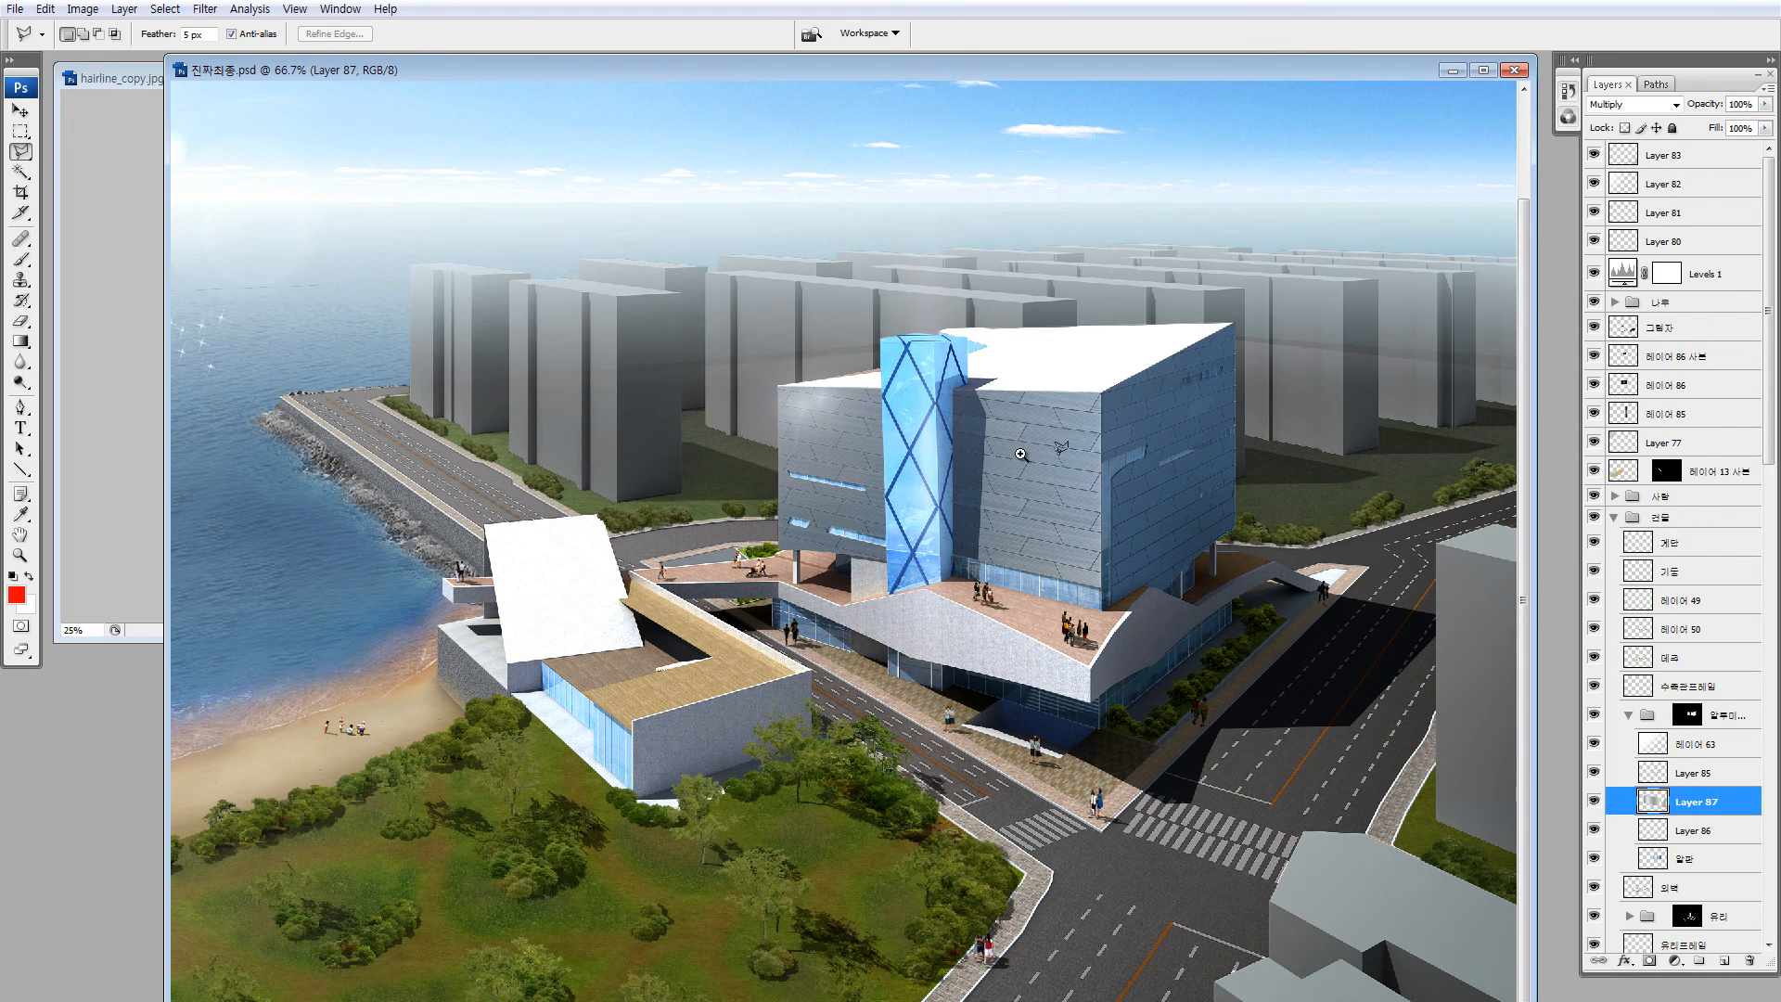
pyautogui.keyDown('ctrl'); pyautogui.moveTo(851, 293); pyautogui.dragTo(1164, 710); pyautogui.keyUp('ctrl')
pyautogui.hotkey('alt', 'i')
pyautogui.press('a')
pyautogui.press('c')
pyautogui.moveTo(1297, 403); pyautogui.dragTo(1354, 405)
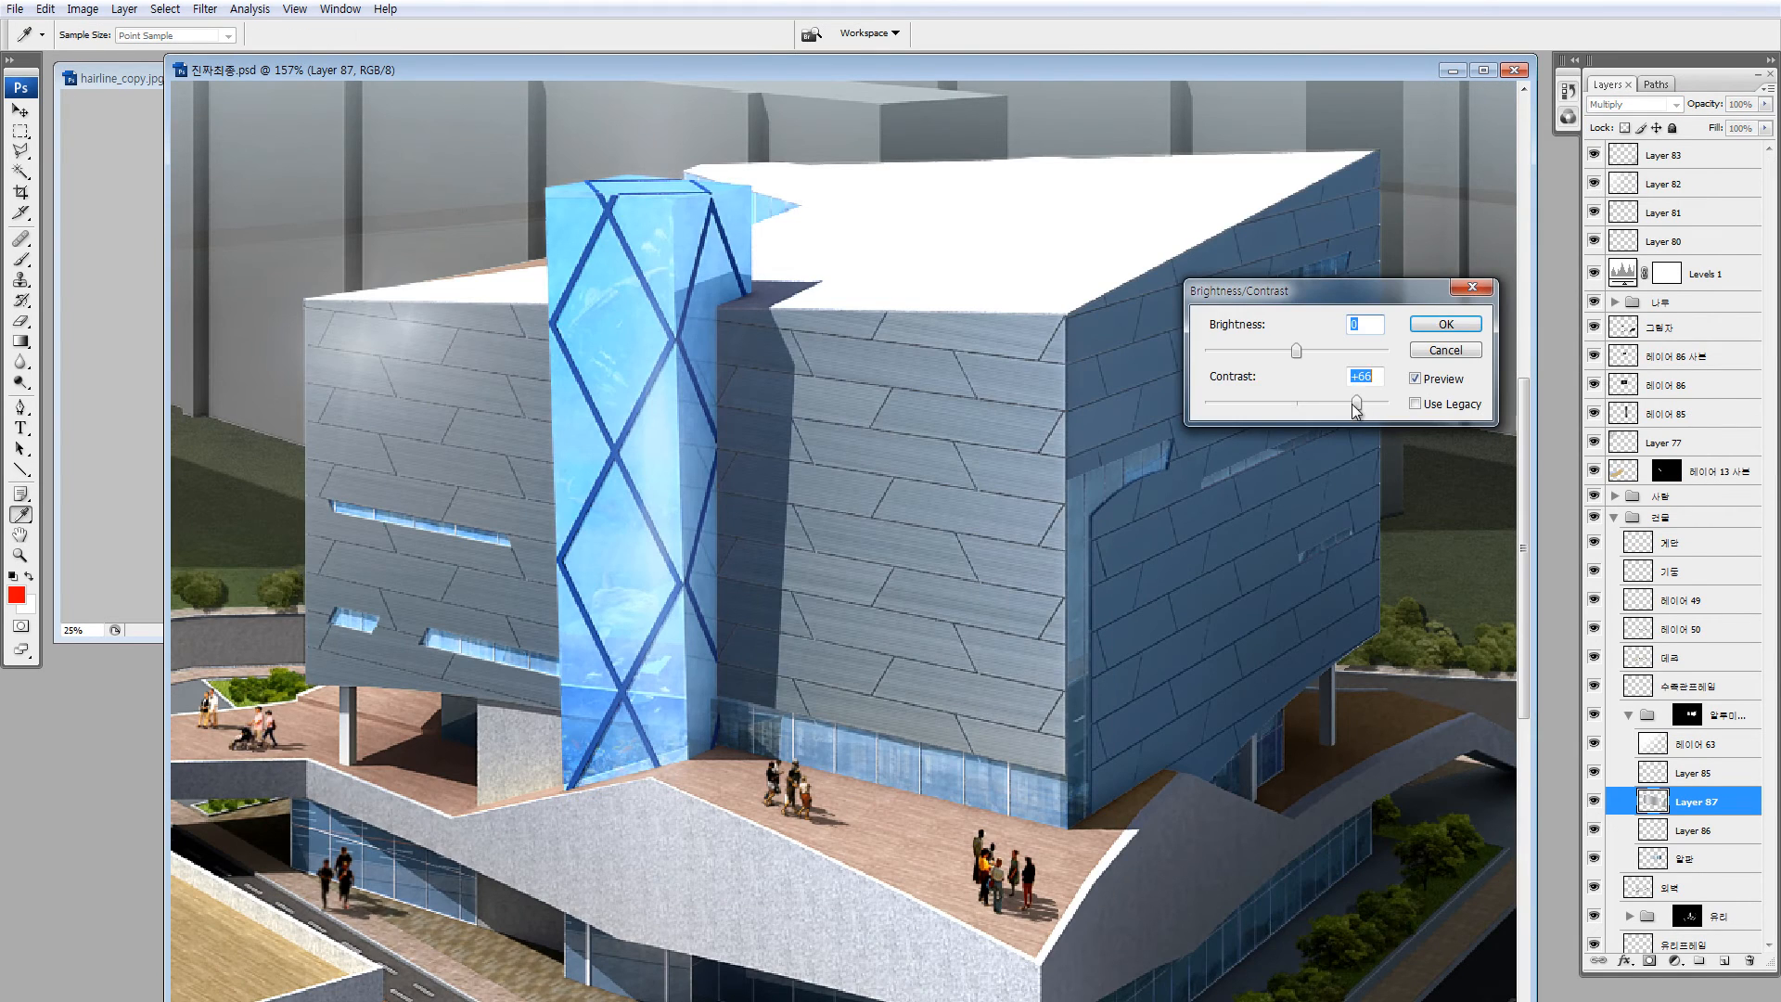
pyautogui.click(1319, 350)
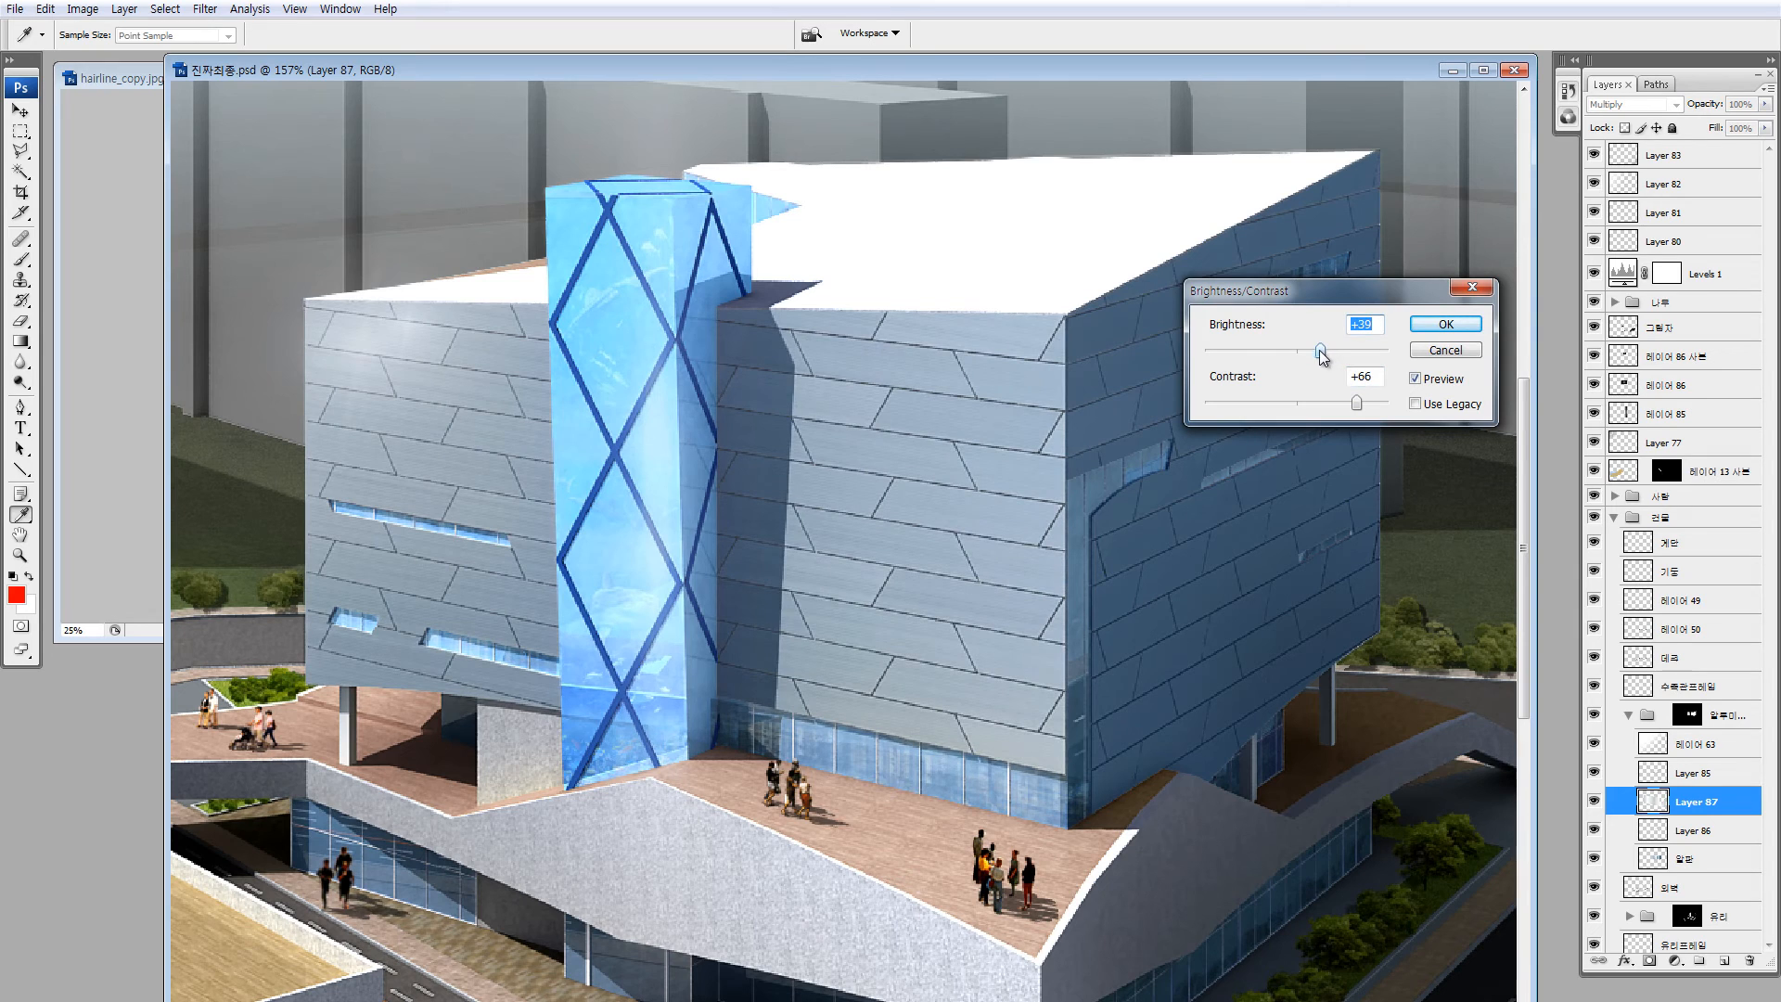
pyautogui.click(1433, 330)
# Reduce the metal texture layer's fill to 42% and compare the facade with the layer on and off, also up close
pyautogui.press('z')
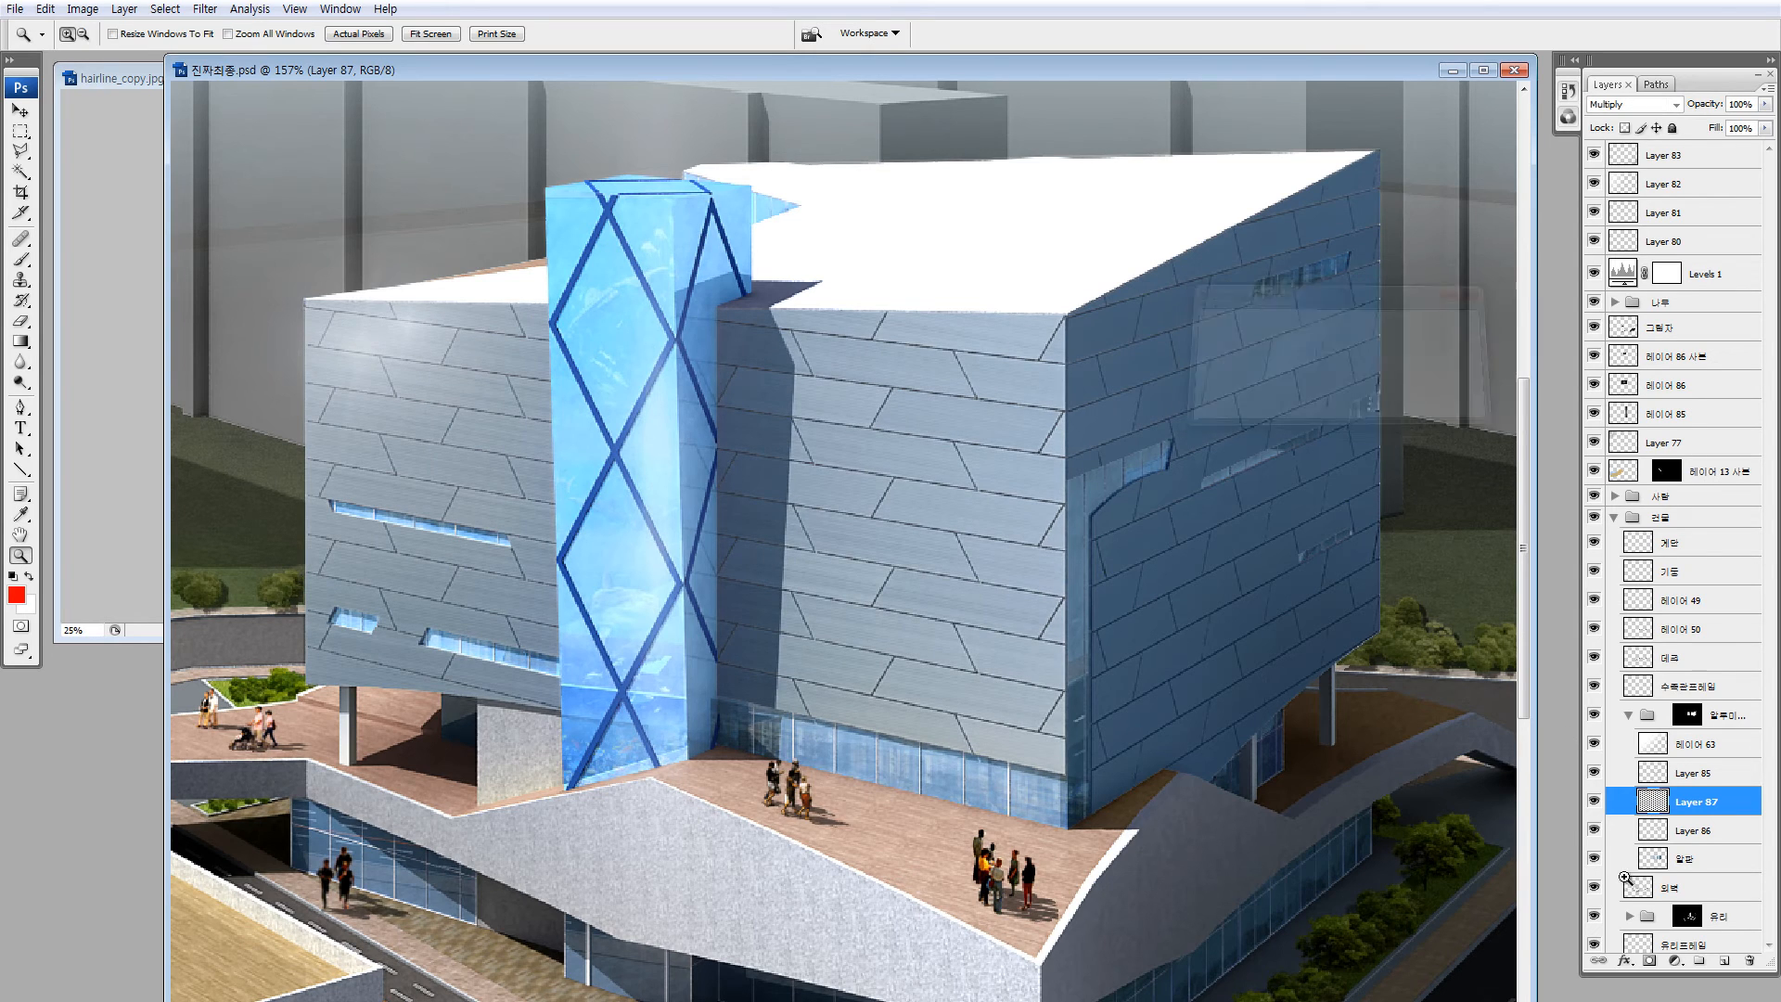
pyautogui.click(1594, 801)
pyautogui.click(1597, 805)
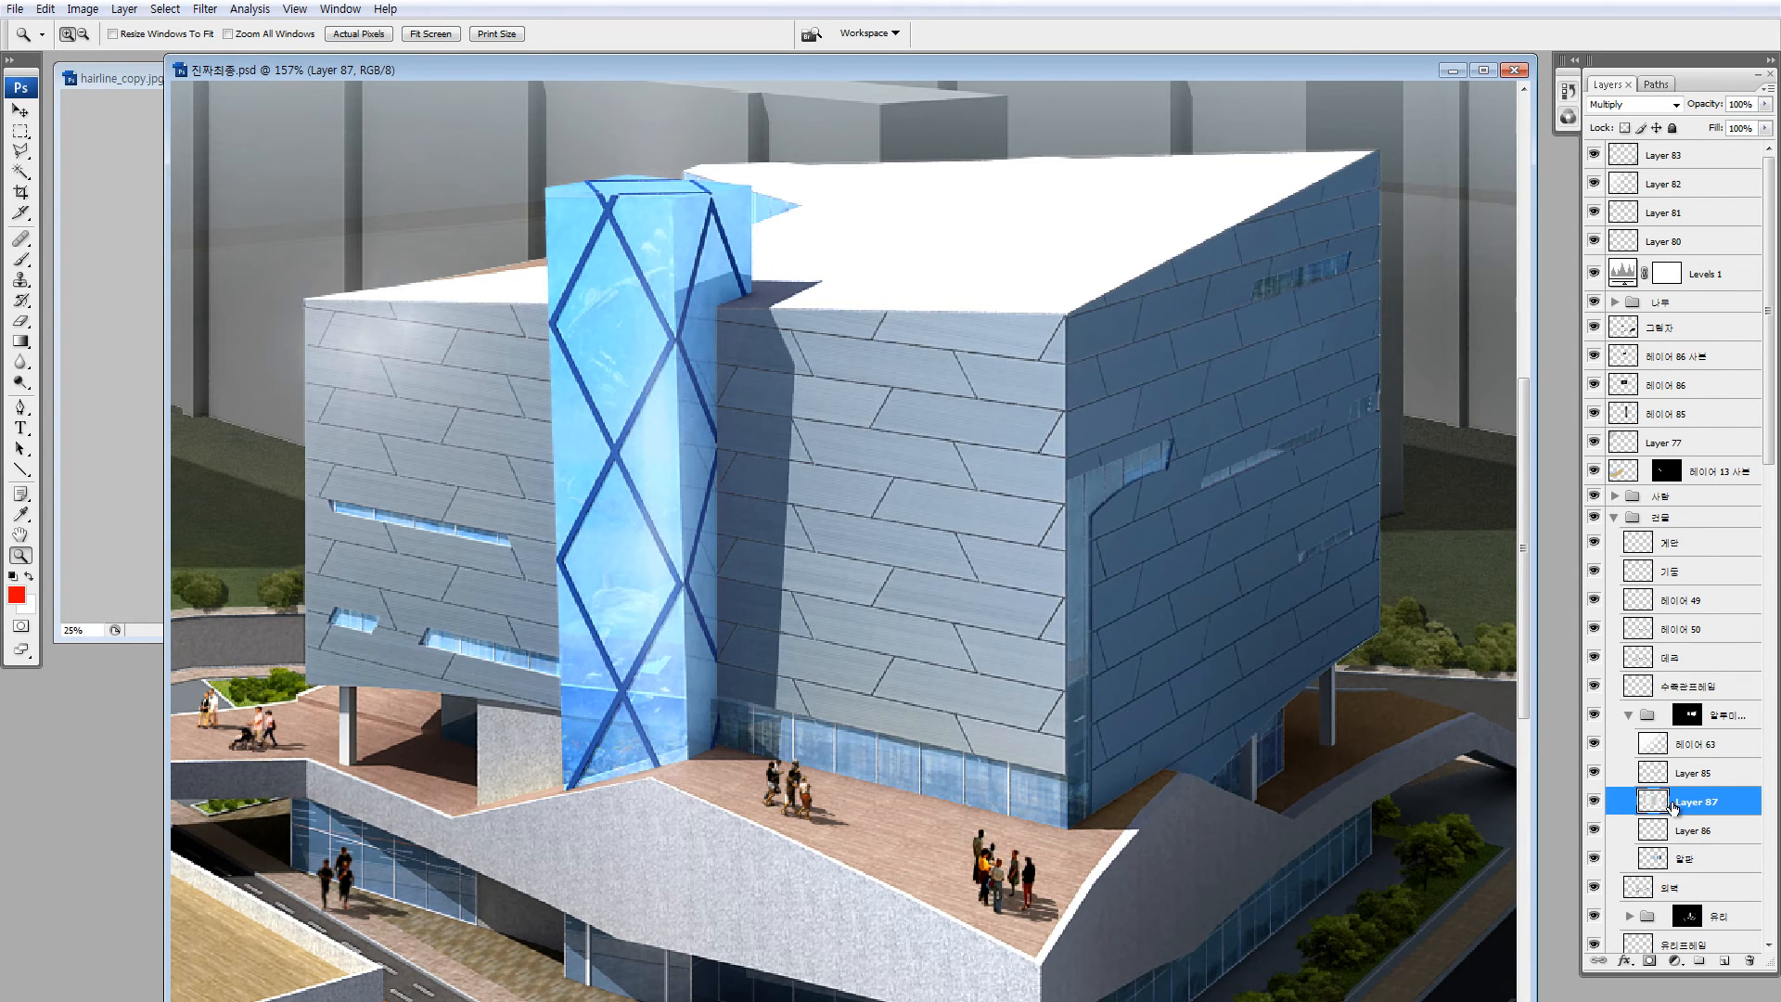
pyautogui.moveTo(1765, 128); pyautogui.dragTo(1711, 142)
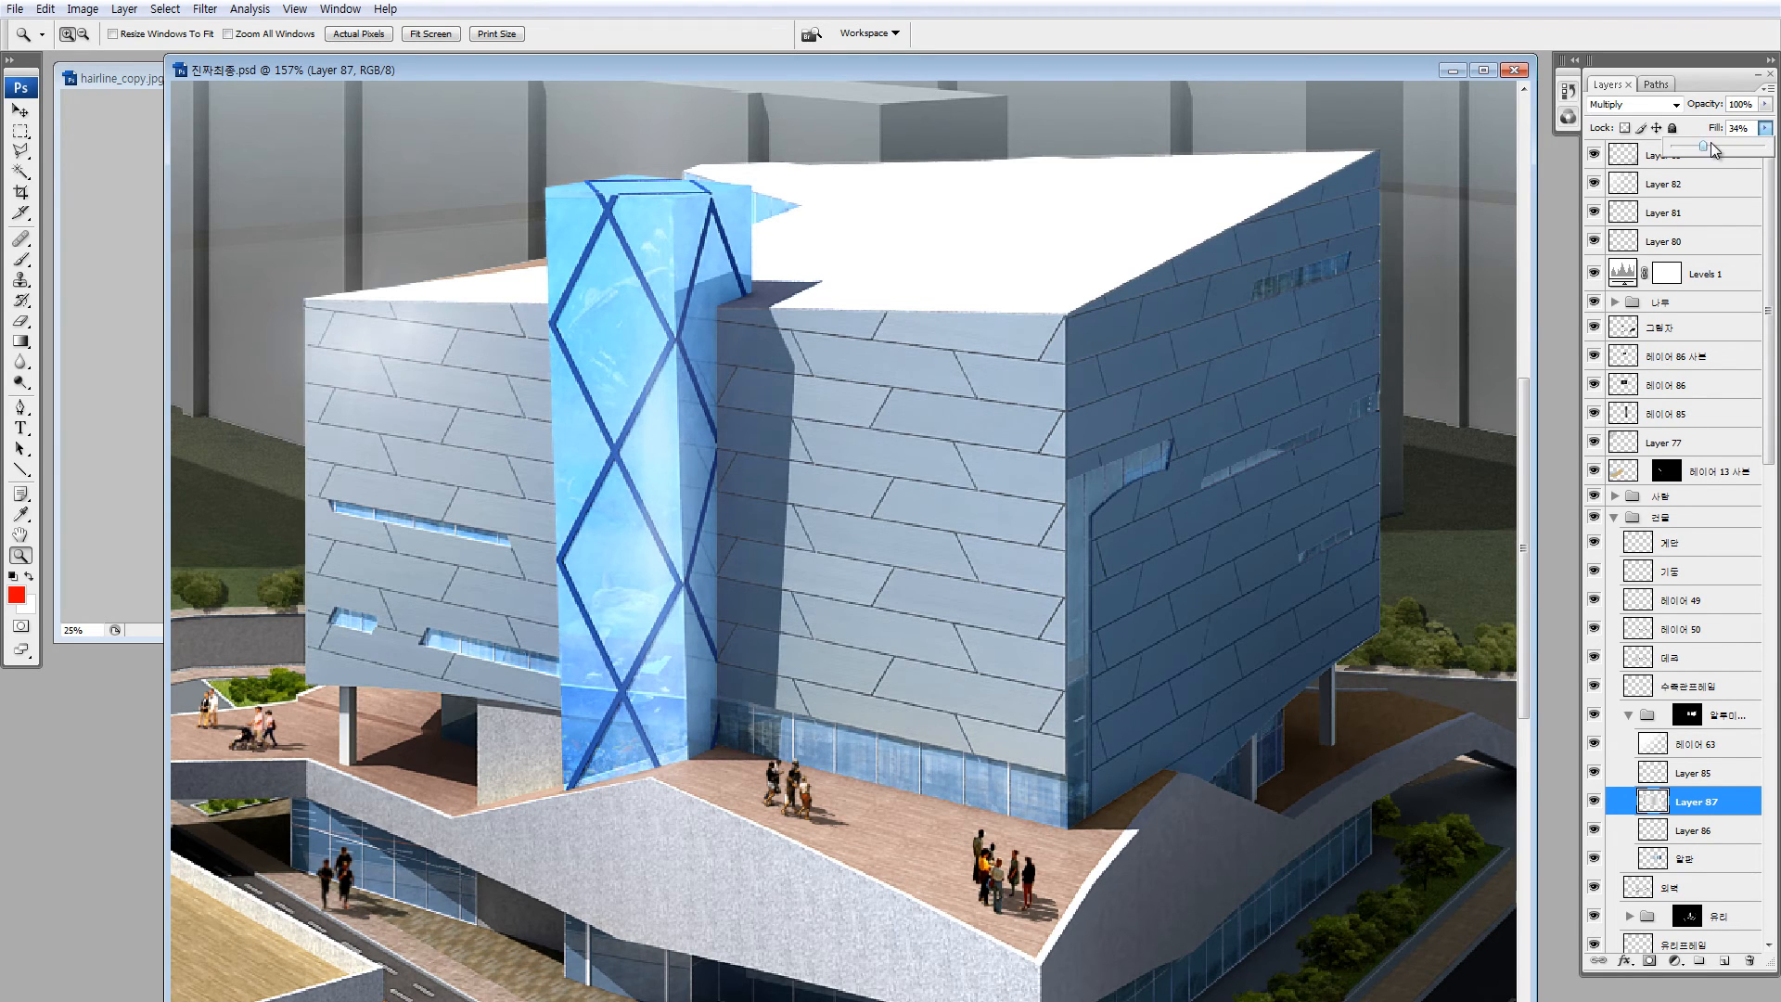
pyautogui.click(1595, 803)
pyautogui.click(1595, 805)
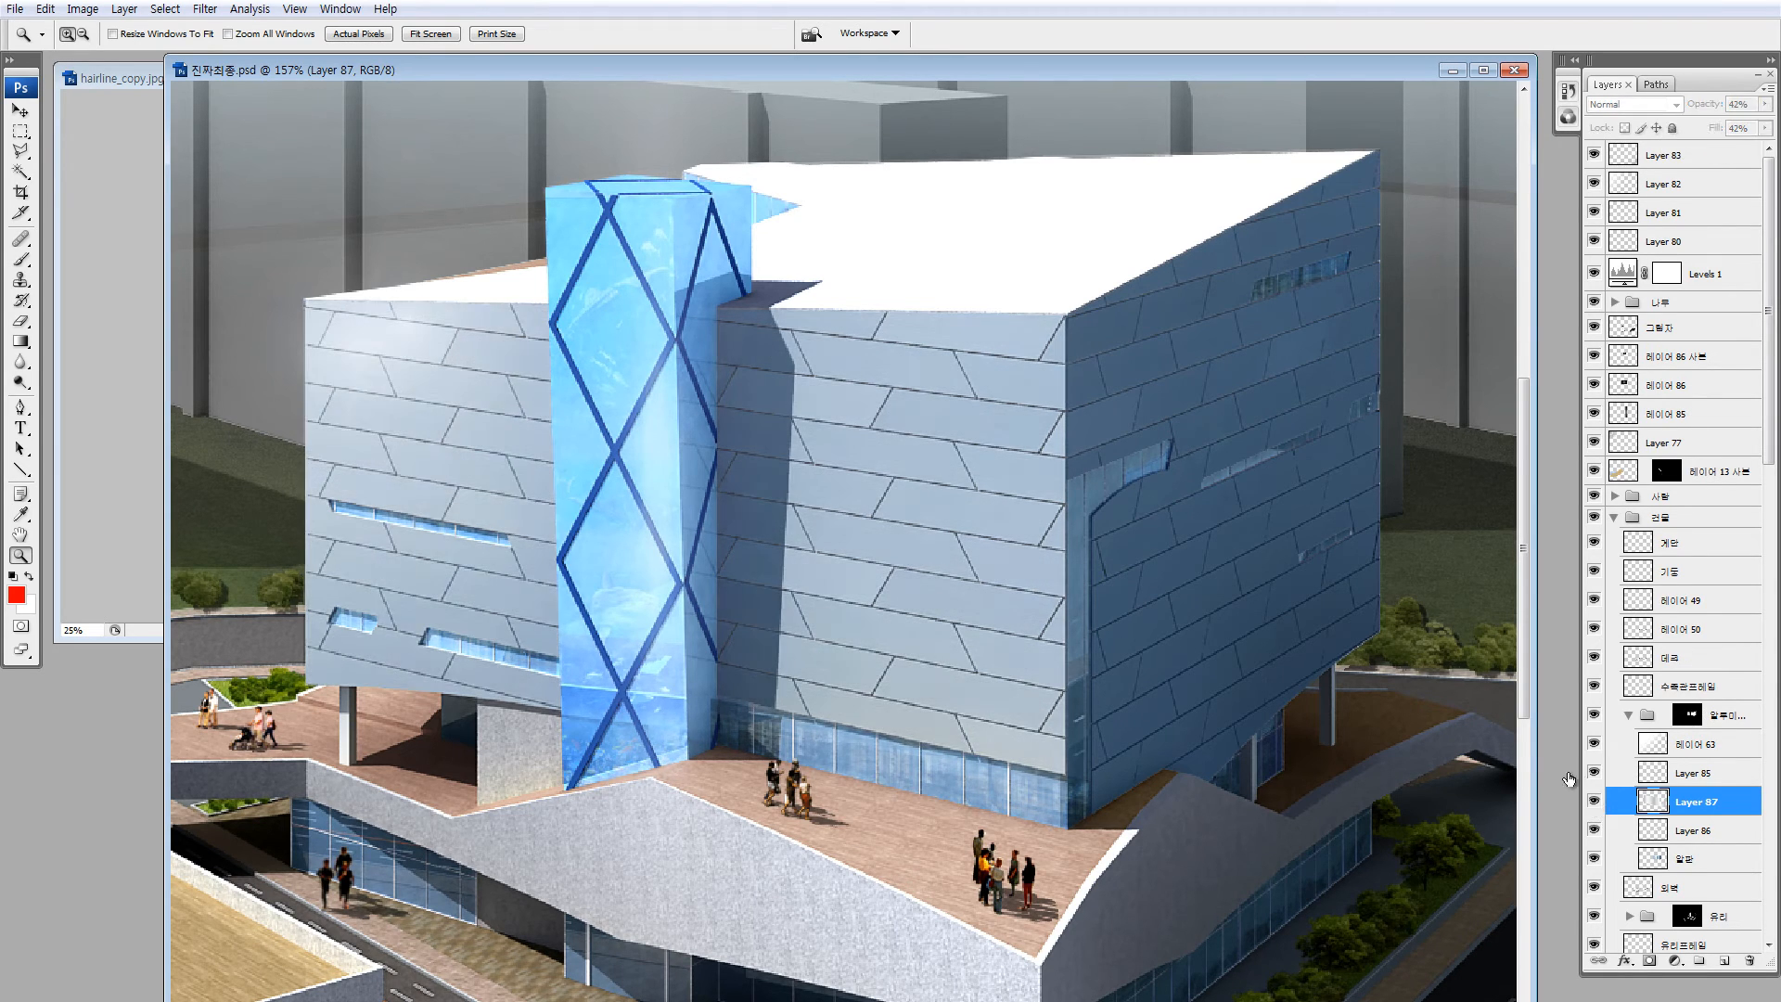
pyautogui.moveTo(327, 314); pyautogui.dragTo(610, 572)
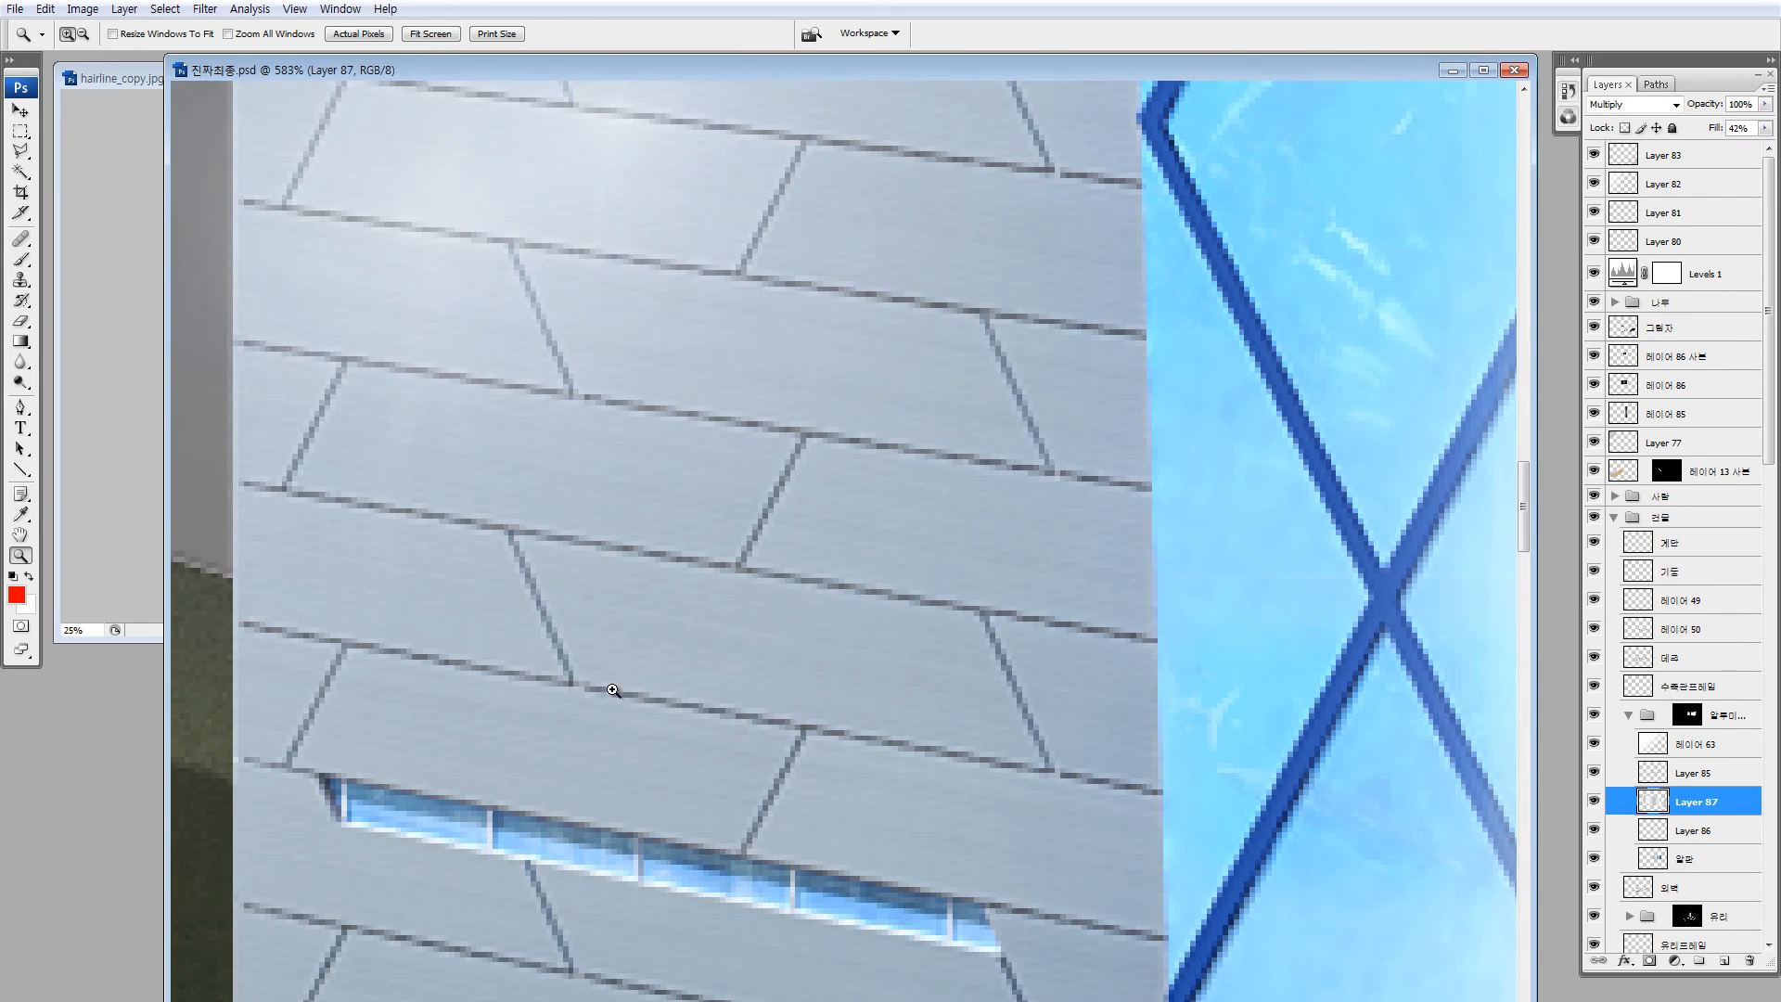
pyautogui.click(1595, 803)
pyautogui.click(1594, 804)
# Shift the midtone colour balance of the metal texture layer toward cyan and blue
pyautogui.press('i')
pyautogui.hotkey('ctrl', 'b')
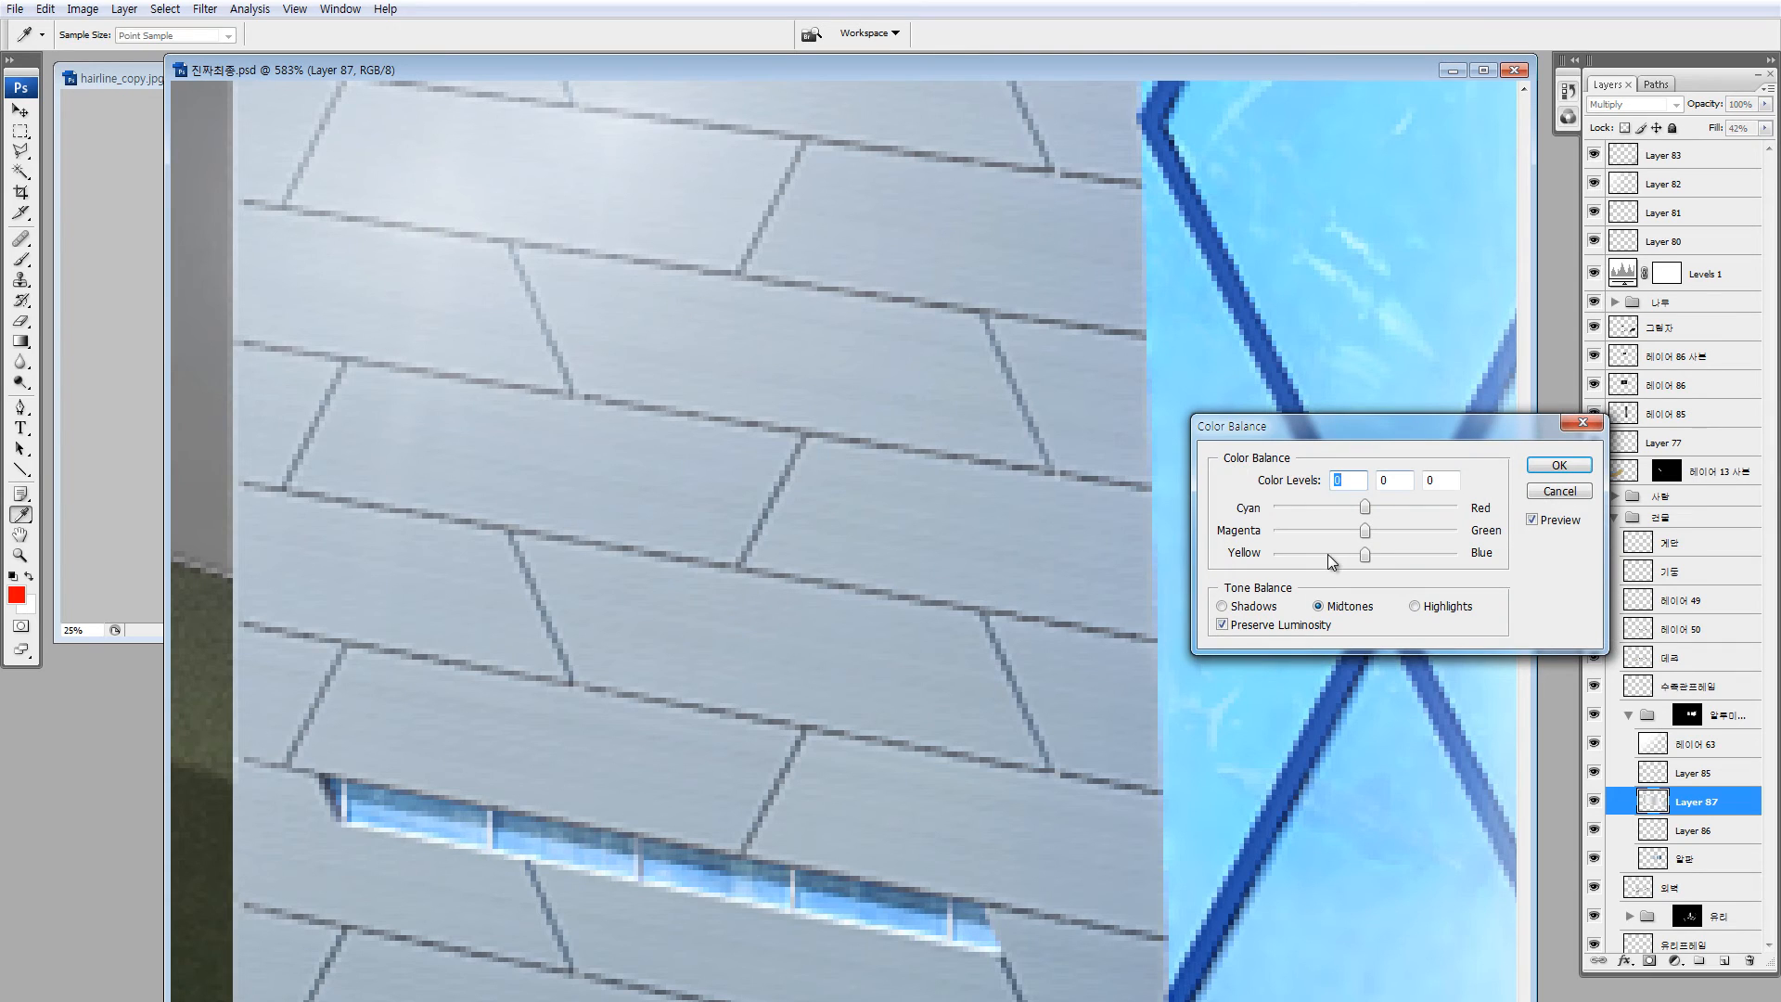
pyautogui.click(1332, 508)
pyautogui.click(1407, 553)
pyautogui.click(1558, 468)
# Move the metal texture layer, Layer 87, above Layer 85 in the layer order
pyautogui.hotkey('ctrl', '-')
pyautogui.hotkey('ctrl', '-')
pyautogui.hotkey('ctrl', '-')
pyautogui.hotkey('ctrl', '-')
pyautogui.hotkey('ctrl', '-')
pyautogui.hotkey('ctrl', '-')
pyautogui.hotkey('ctrl', '-')
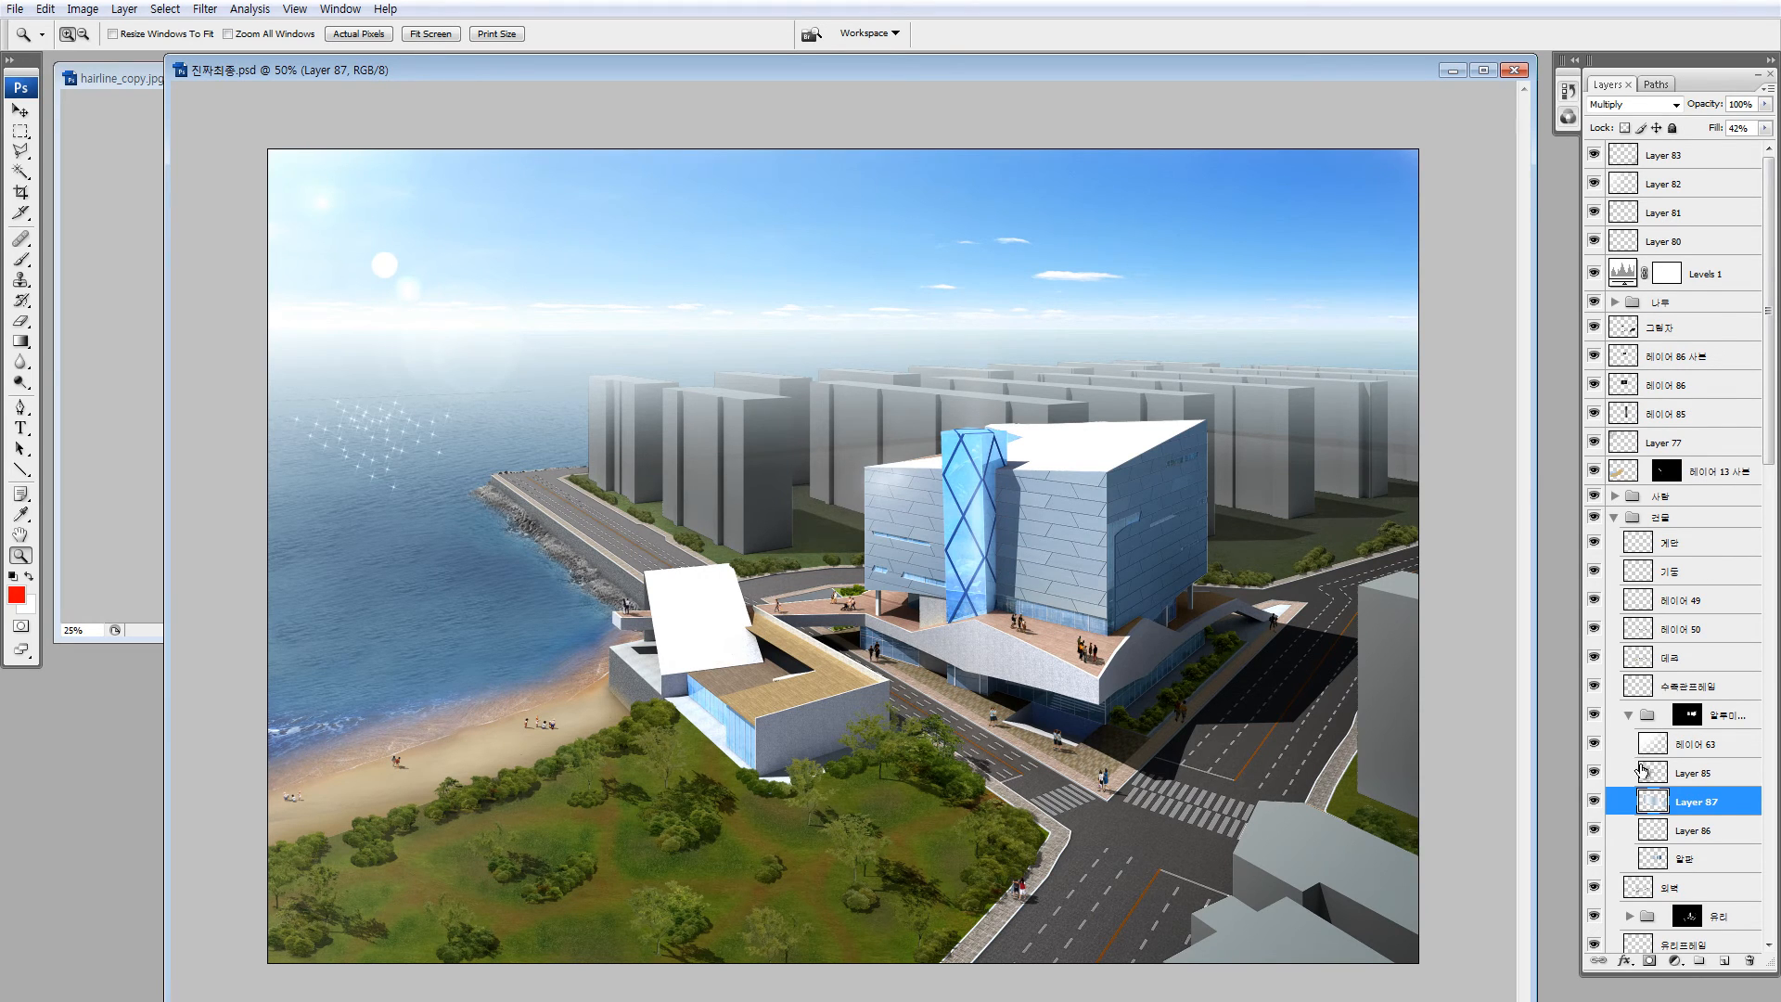
pyautogui.moveTo(1651, 802); pyautogui.dragTo(1660, 773)
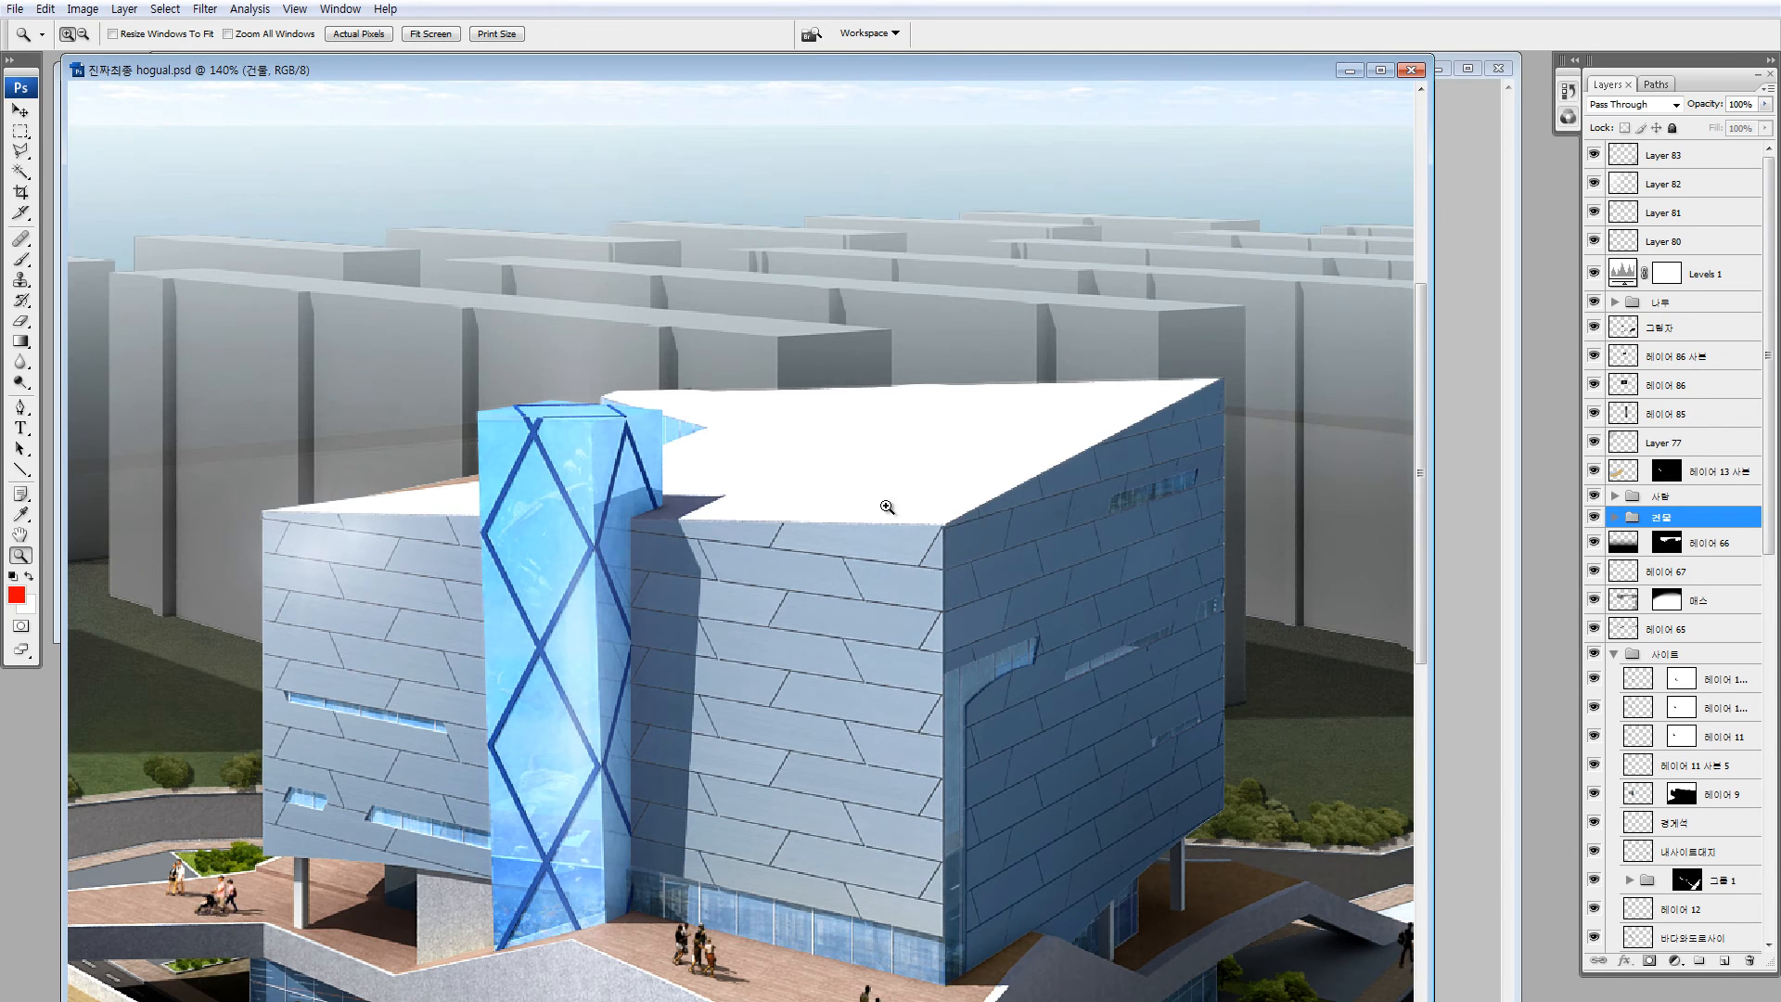
# Select the outer wall layer, 외벽, show it alone and take up the Polygonal Lasso tool
pyautogui.press('v')
pyautogui.keyDown('ctrl'); pyautogui.click(914, 501); pyautogui.keyUp('ctrl')
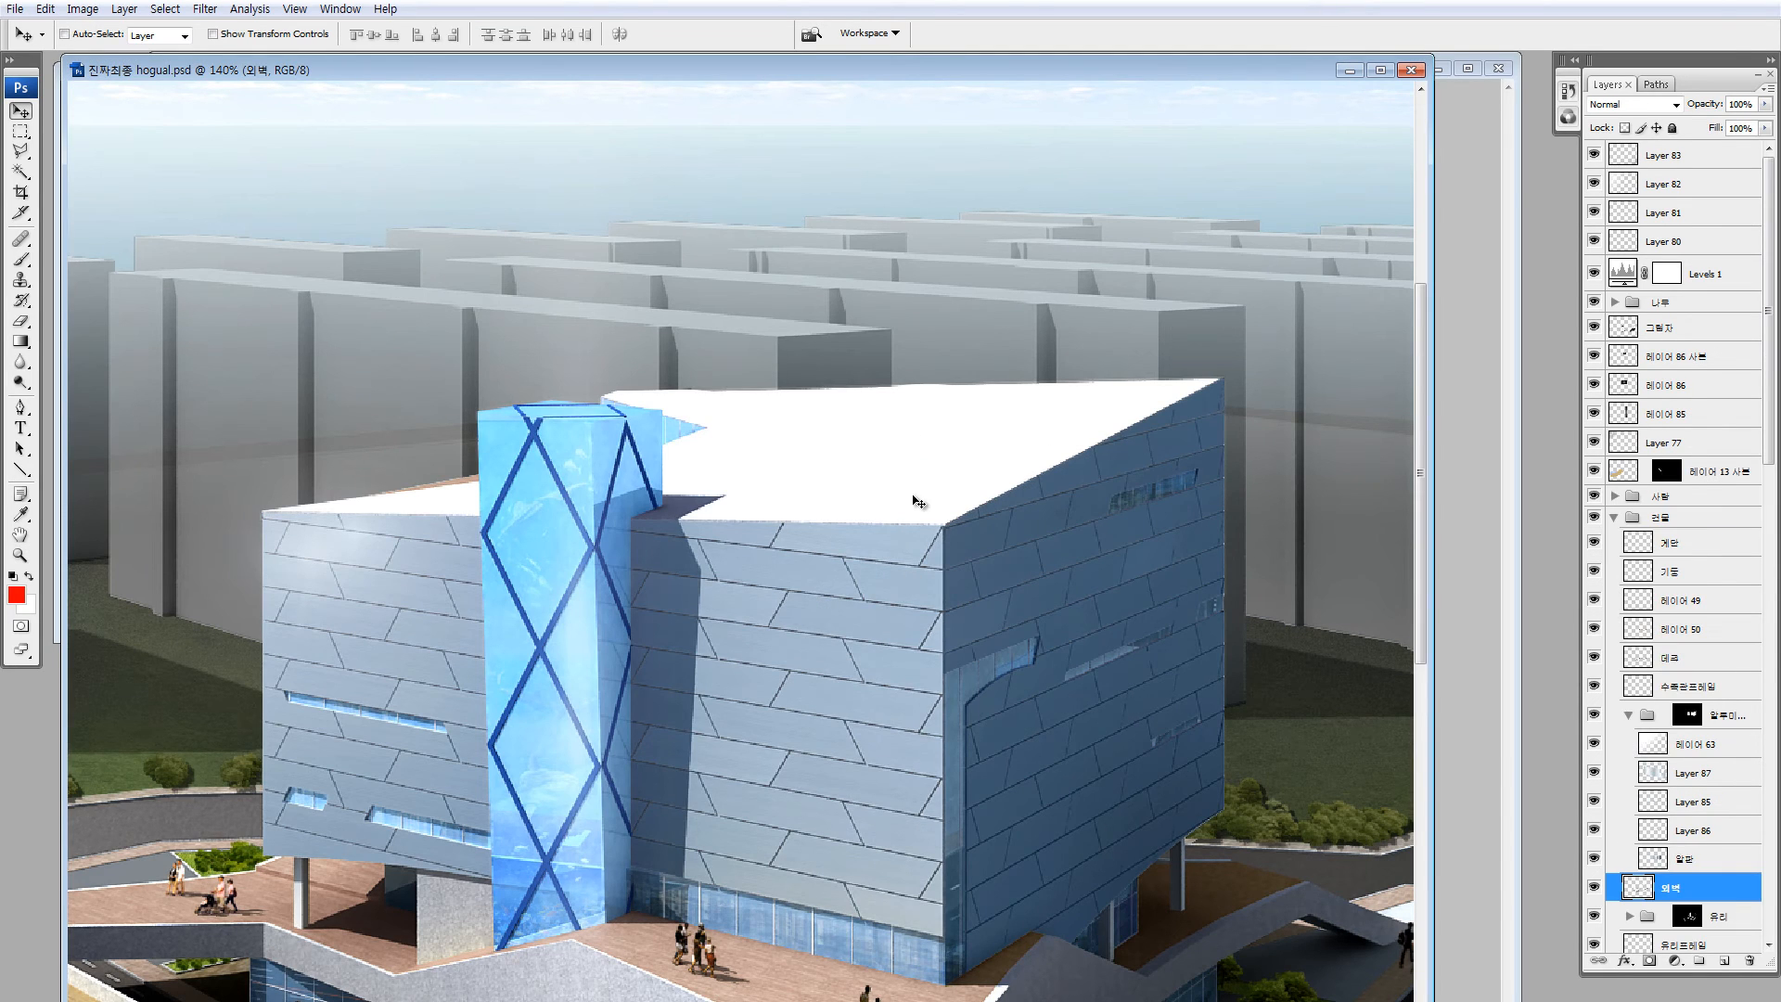
pyautogui.moveTo(807, 682); pyautogui.dragTo(934, 469)
pyautogui.moveTo(603, 630); pyautogui.dragTo(361, 866)
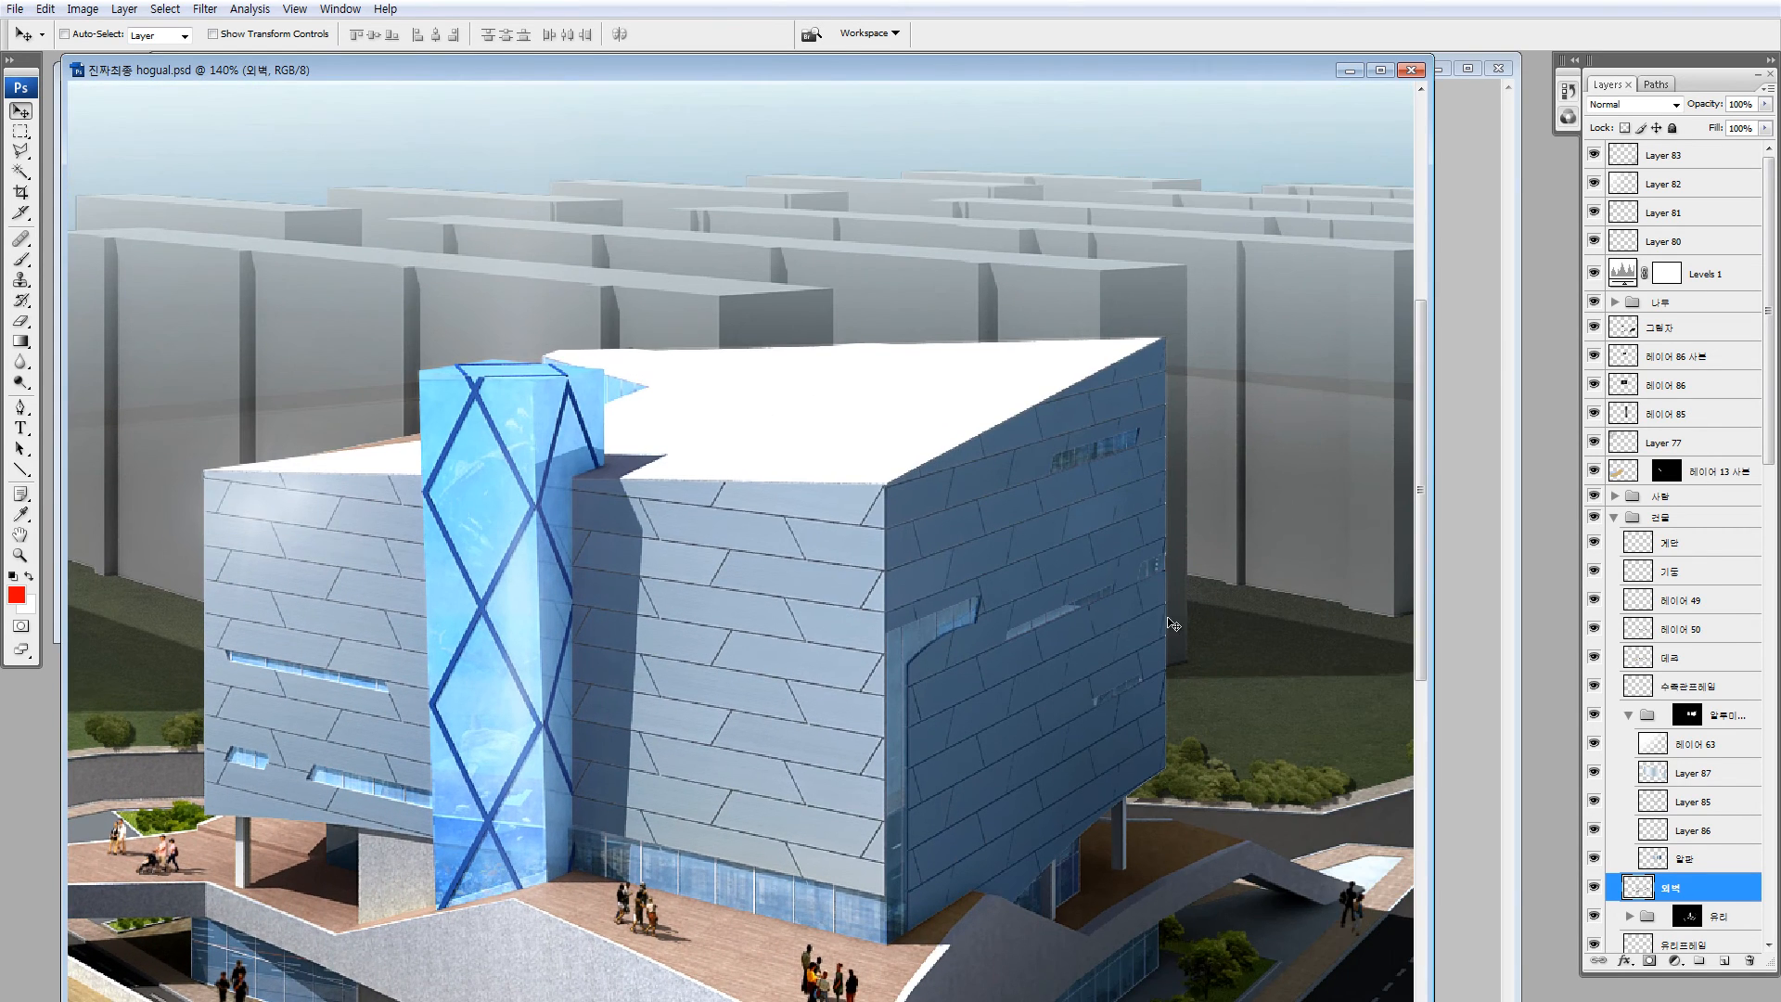
pyautogui.keyDown('alt'); pyautogui.click(1593, 889); pyautogui.keyUp('alt')
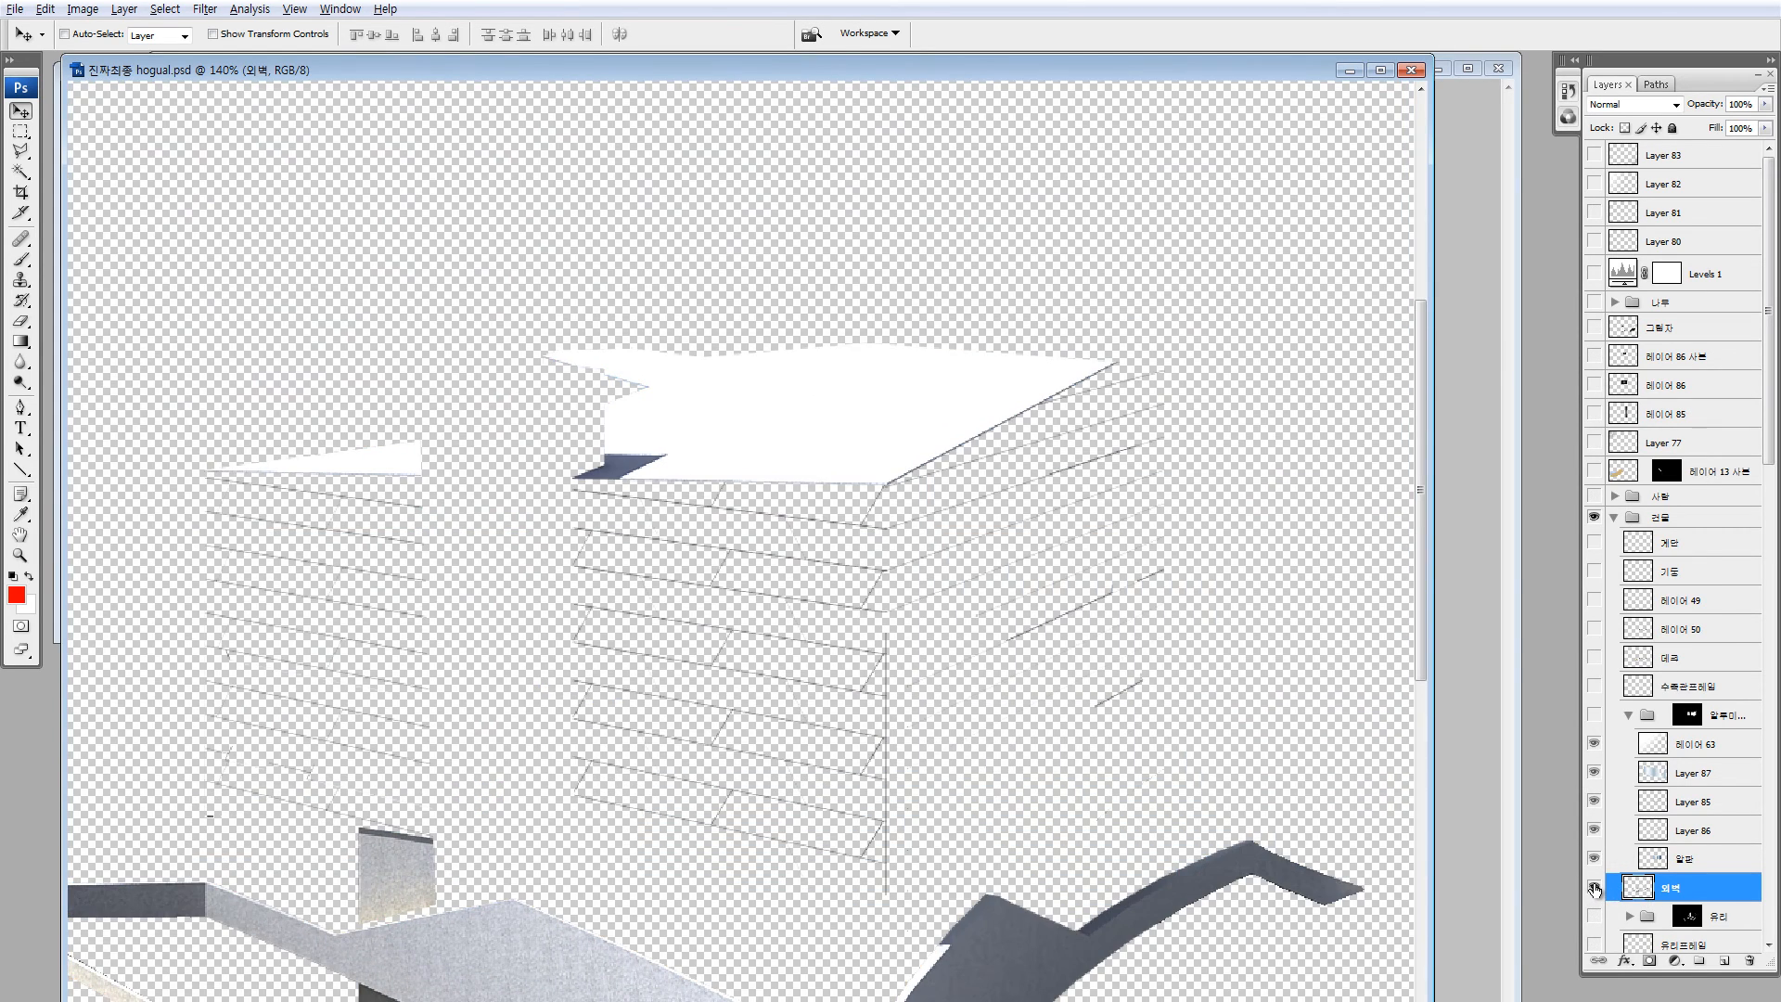
pyautogui.press('l')
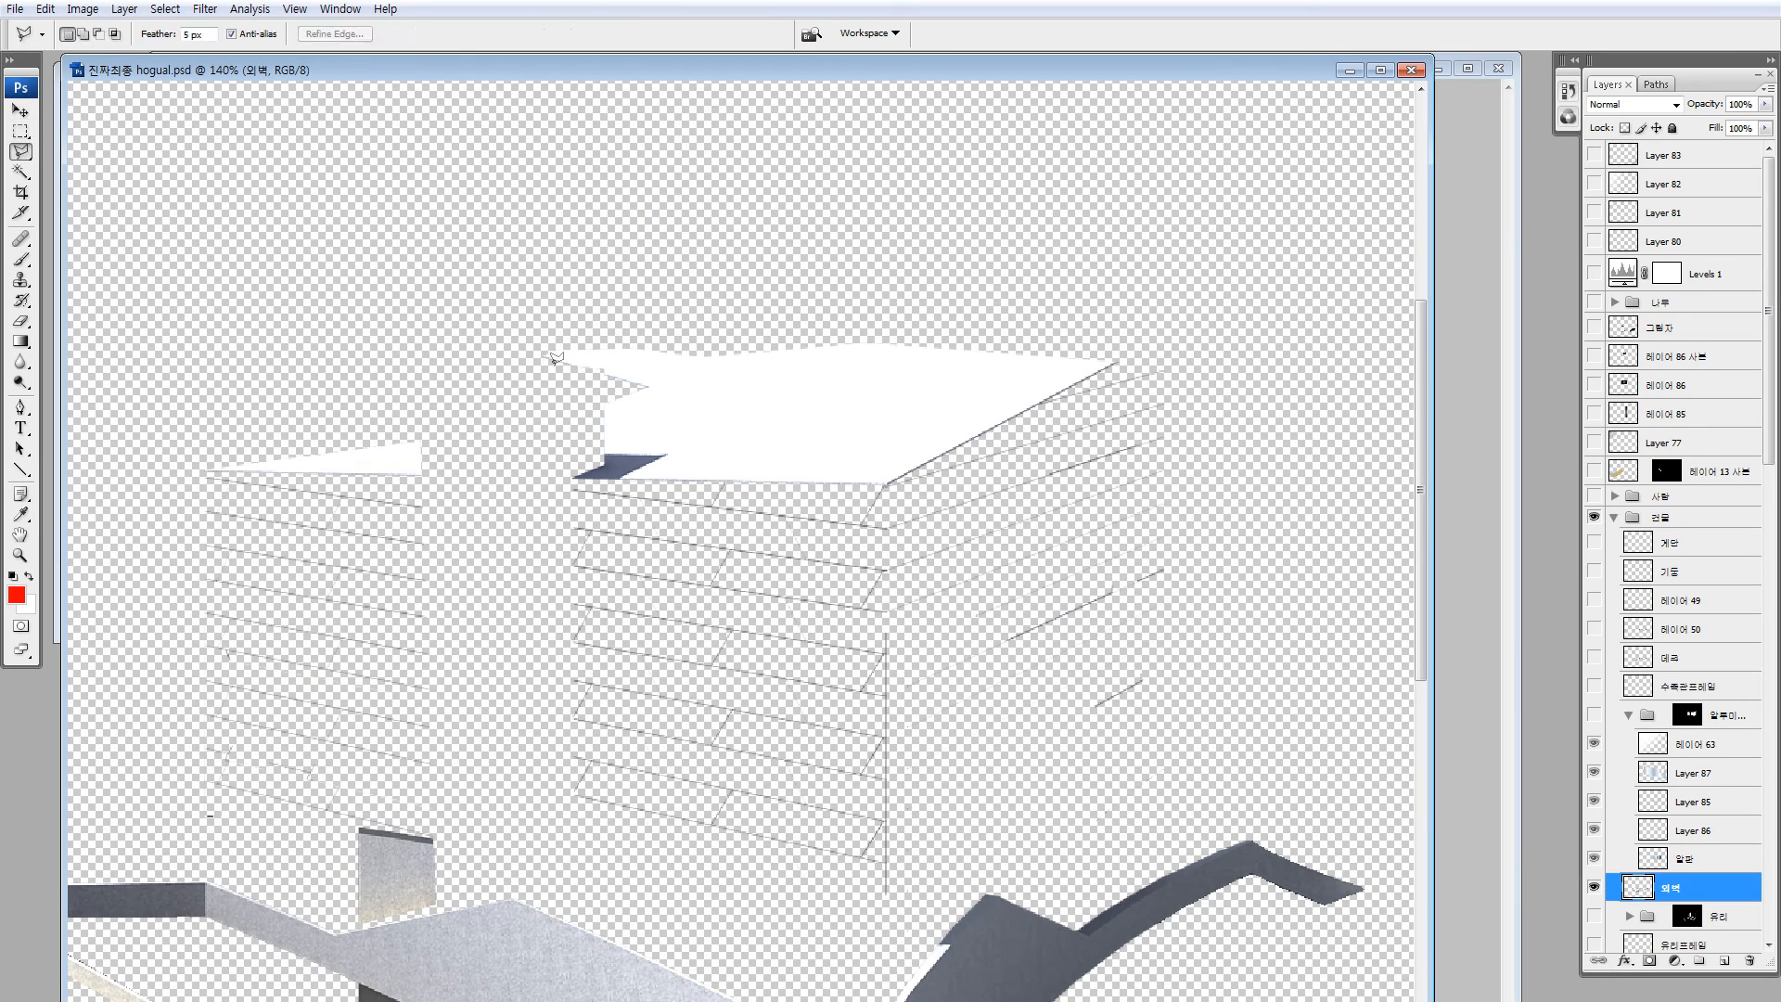
pyautogui.click(483, 292)
pyautogui.click(256, 374)
pyautogui.click(168, 449)
pyautogui.click(179, 472)
pyautogui.press('Escape')
# Set the lasso feather to 0 px and draw a polygonal selection around the main building's white roof on the 외벽 layer
pyautogui.press('Return')
pyautogui.write('0')
pyautogui.press('Return')
pyautogui.click(381, 329)
pyautogui.click(167, 415)
pyautogui.click(151, 447)
pyautogui.click(208, 472)
pyautogui.click(492, 488)
pyautogui.click(573, 482)
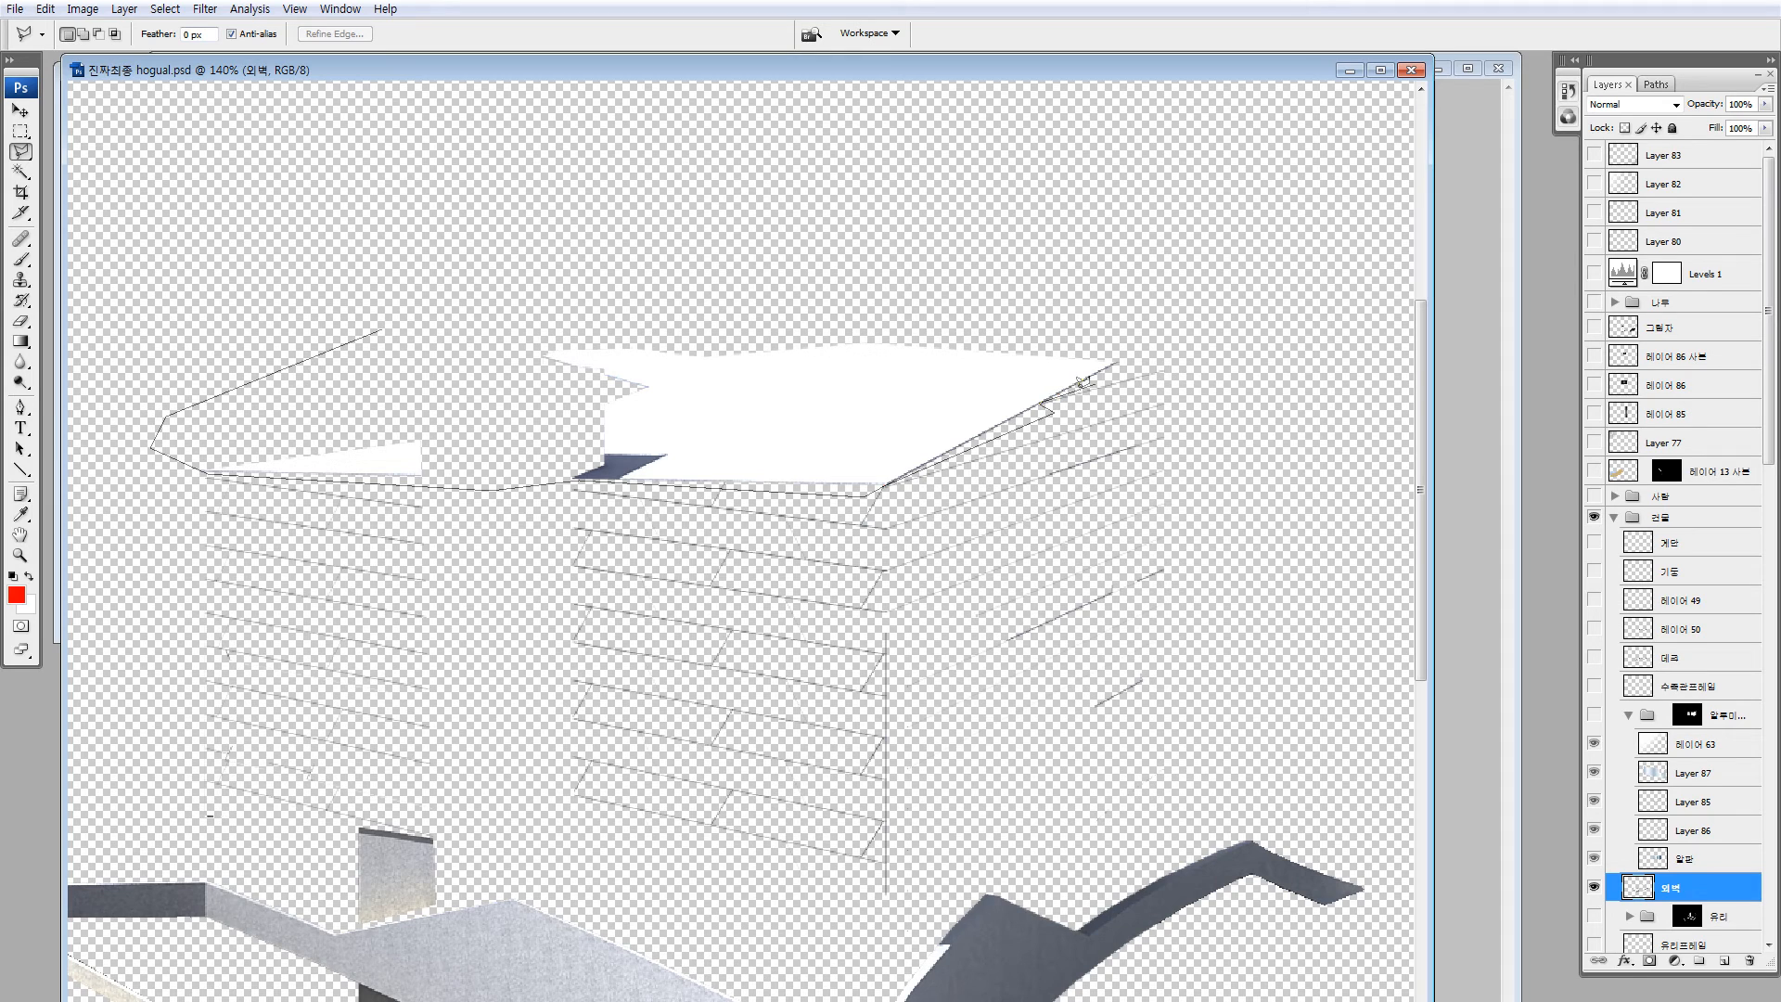
pyautogui.click(1150, 361)
pyautogui.click(1164, 299)
pyautogui.doubleClick(941, 220)
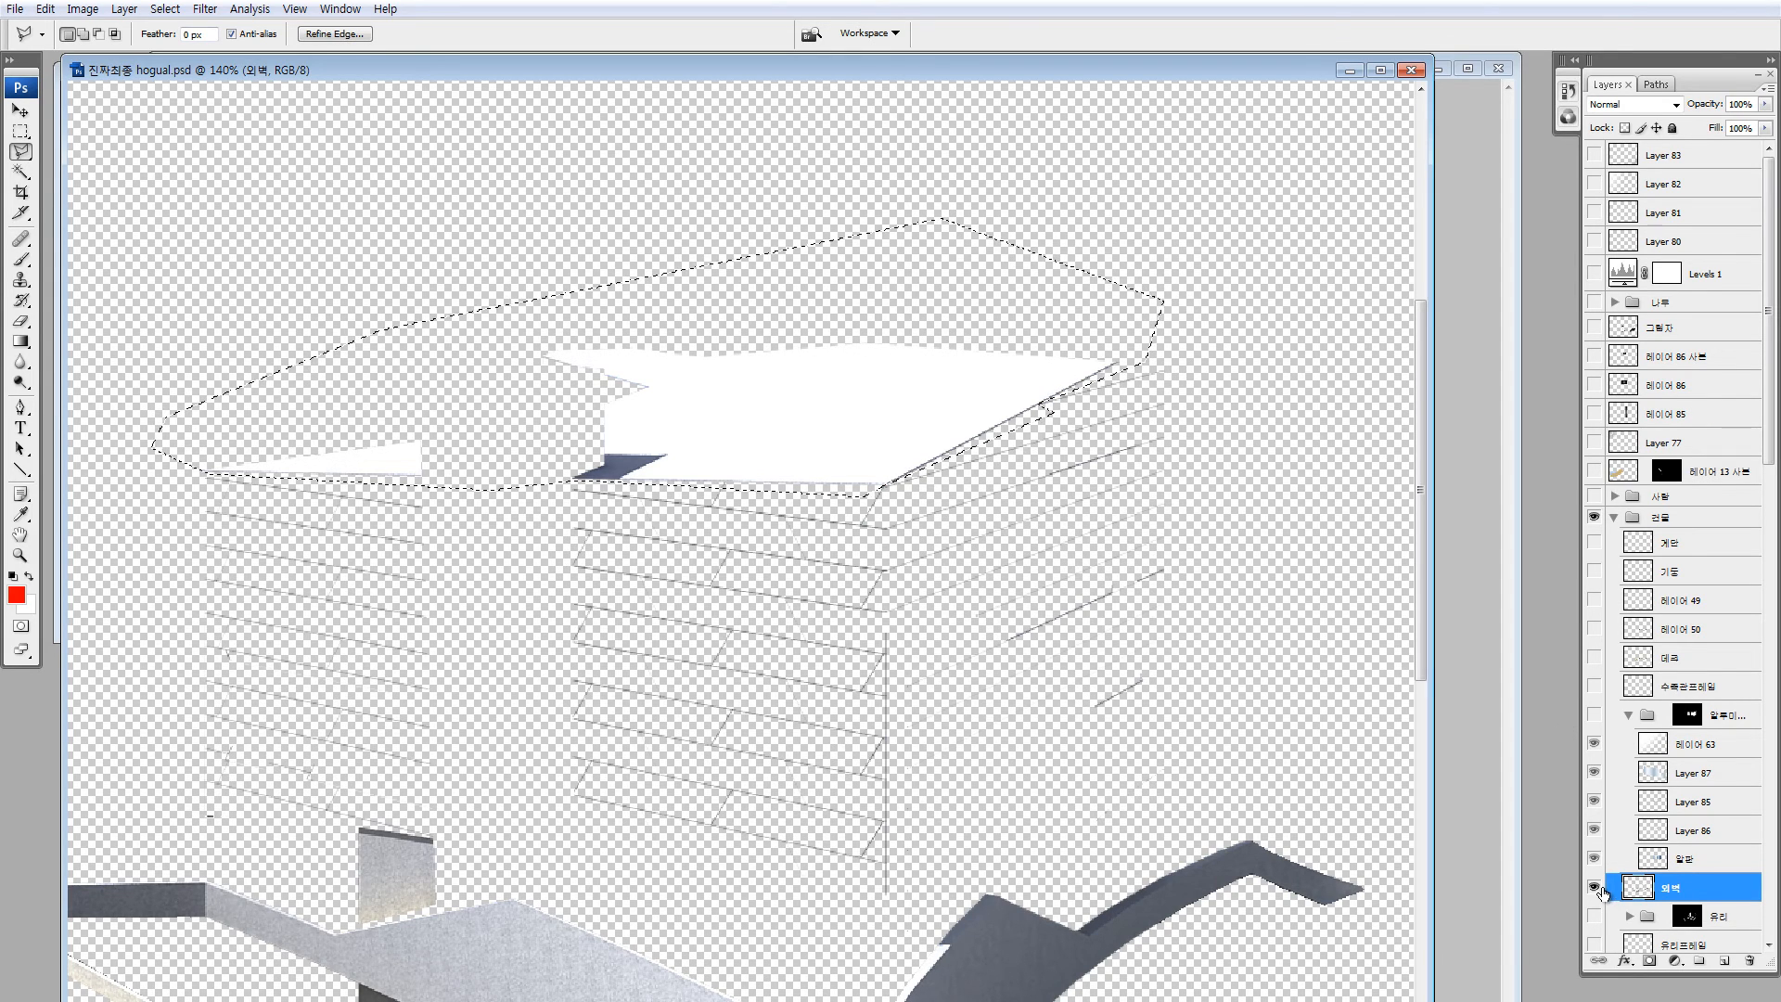
# Show all layers again and copy the selected white roof of the main building onto its own new layer
pyautogui.keyDown('alt'); pyautogui.click(1595, 888); pyautogui.keyUp('alt')
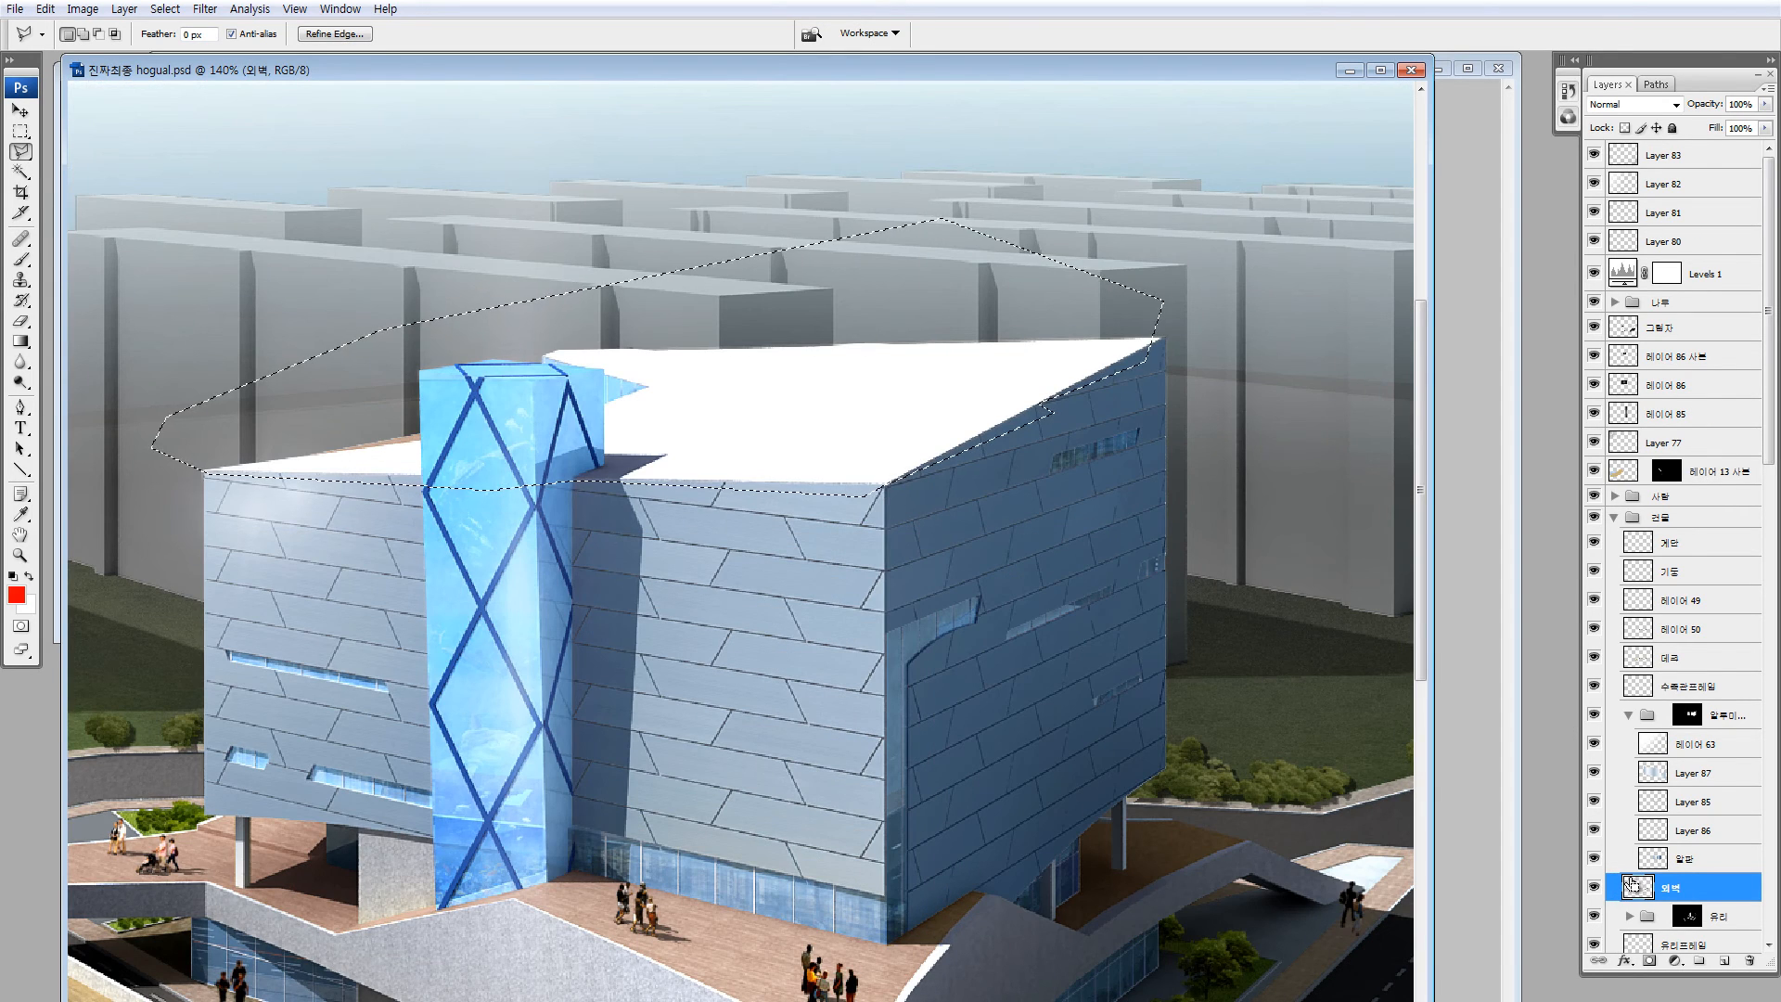
pyautogui.hotkey('ctrl', 'j')
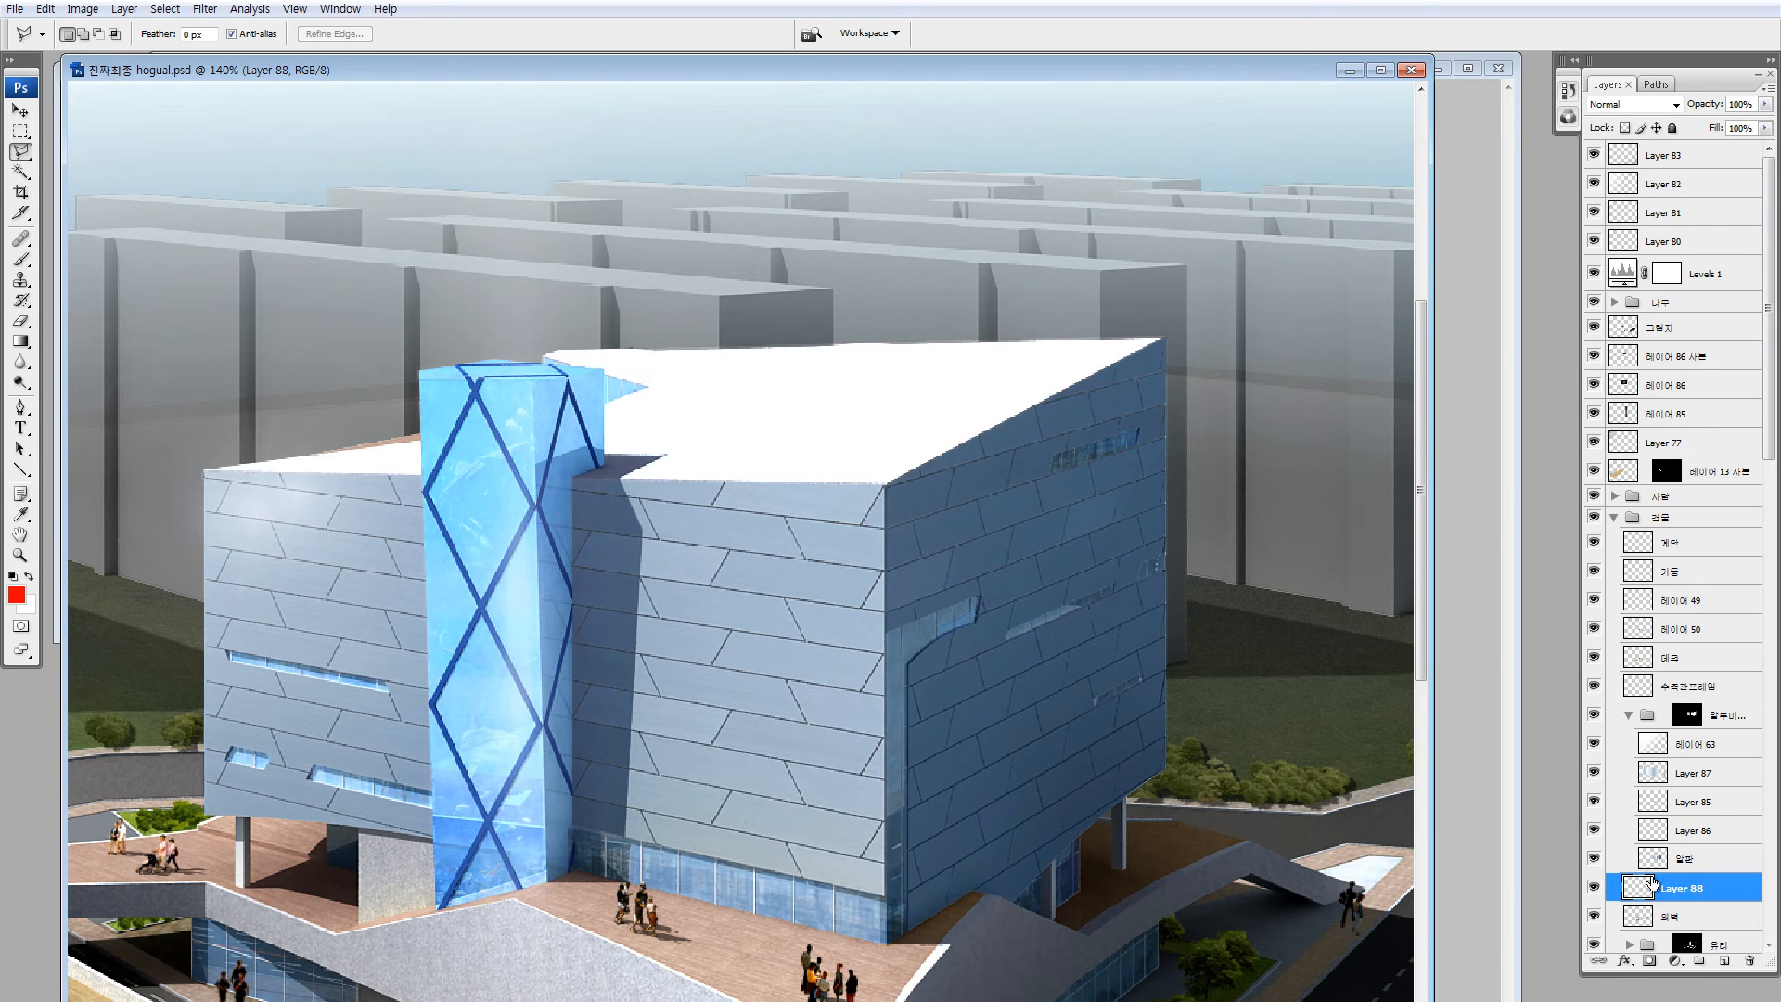
pyautogui.keyDown('alt'); pyautogui.click(1595, 888); pyautogui.keyUp('alt')
pyautogui.keyDown('alt'); pyautogui.click(1597, 883); pyautogui.keyUp('alt')
pyautogui.hotkey('ctrl', 'u')
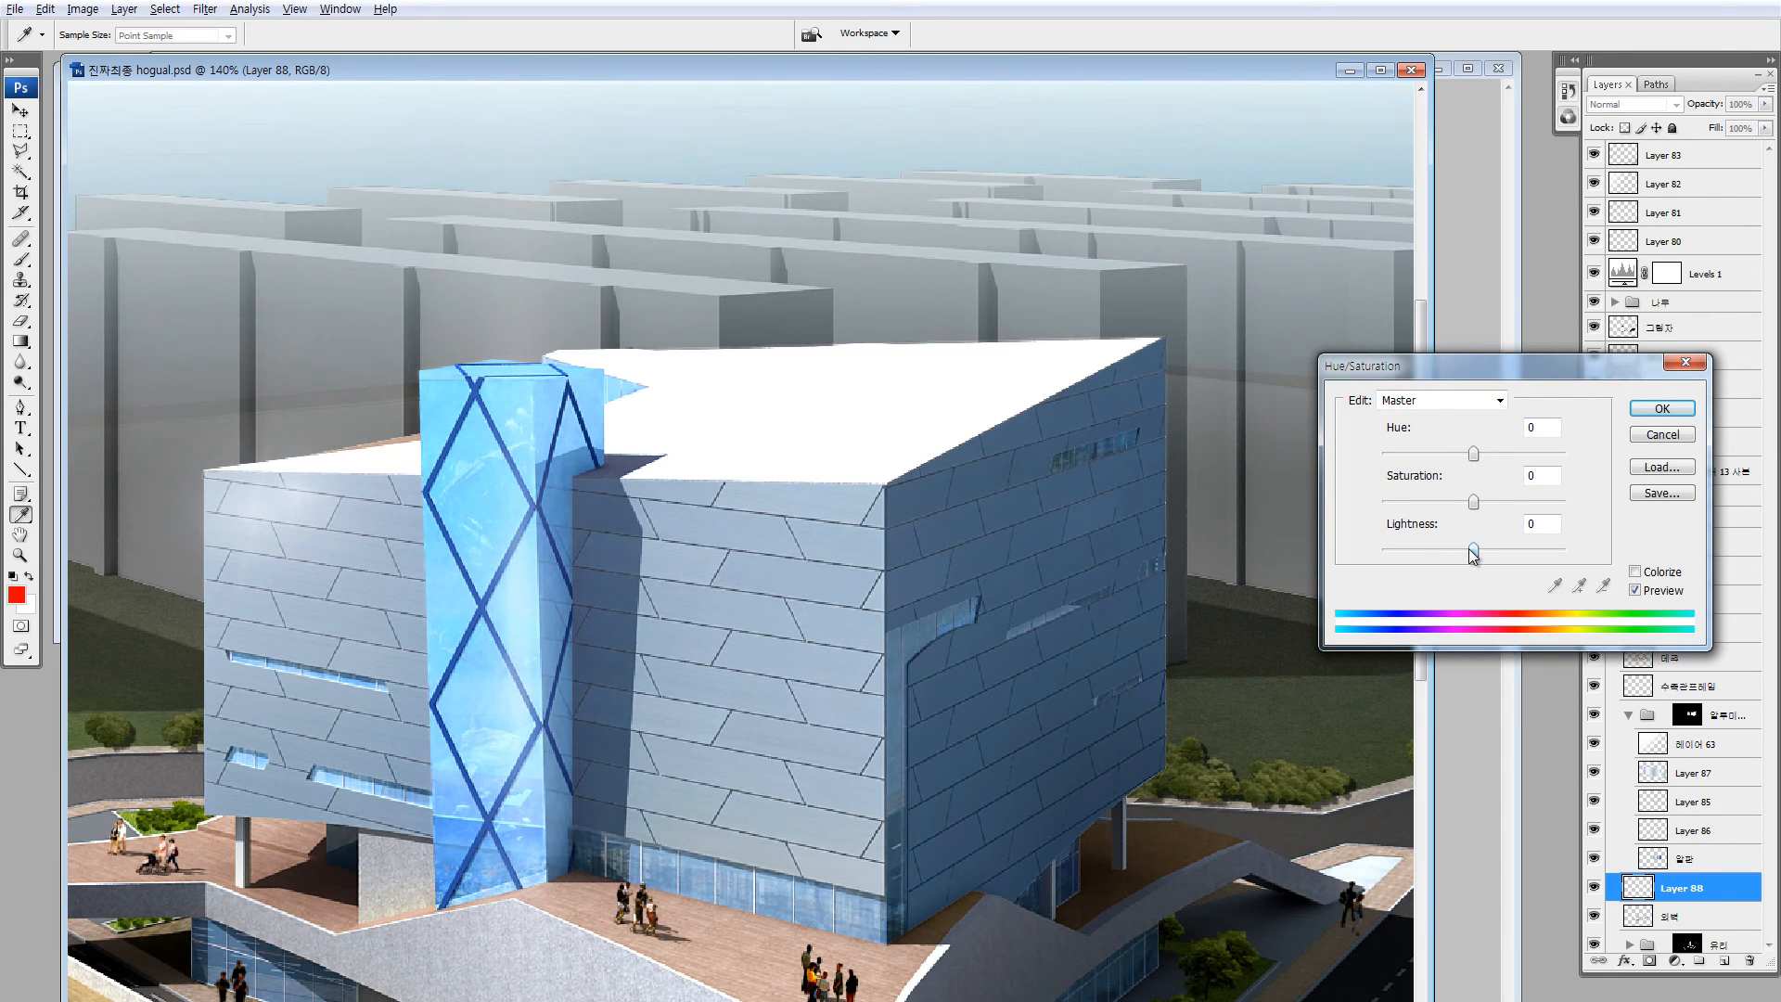
pyautogui.moveTo(1473, 550); pyautogui.dragTo(1467, 550)
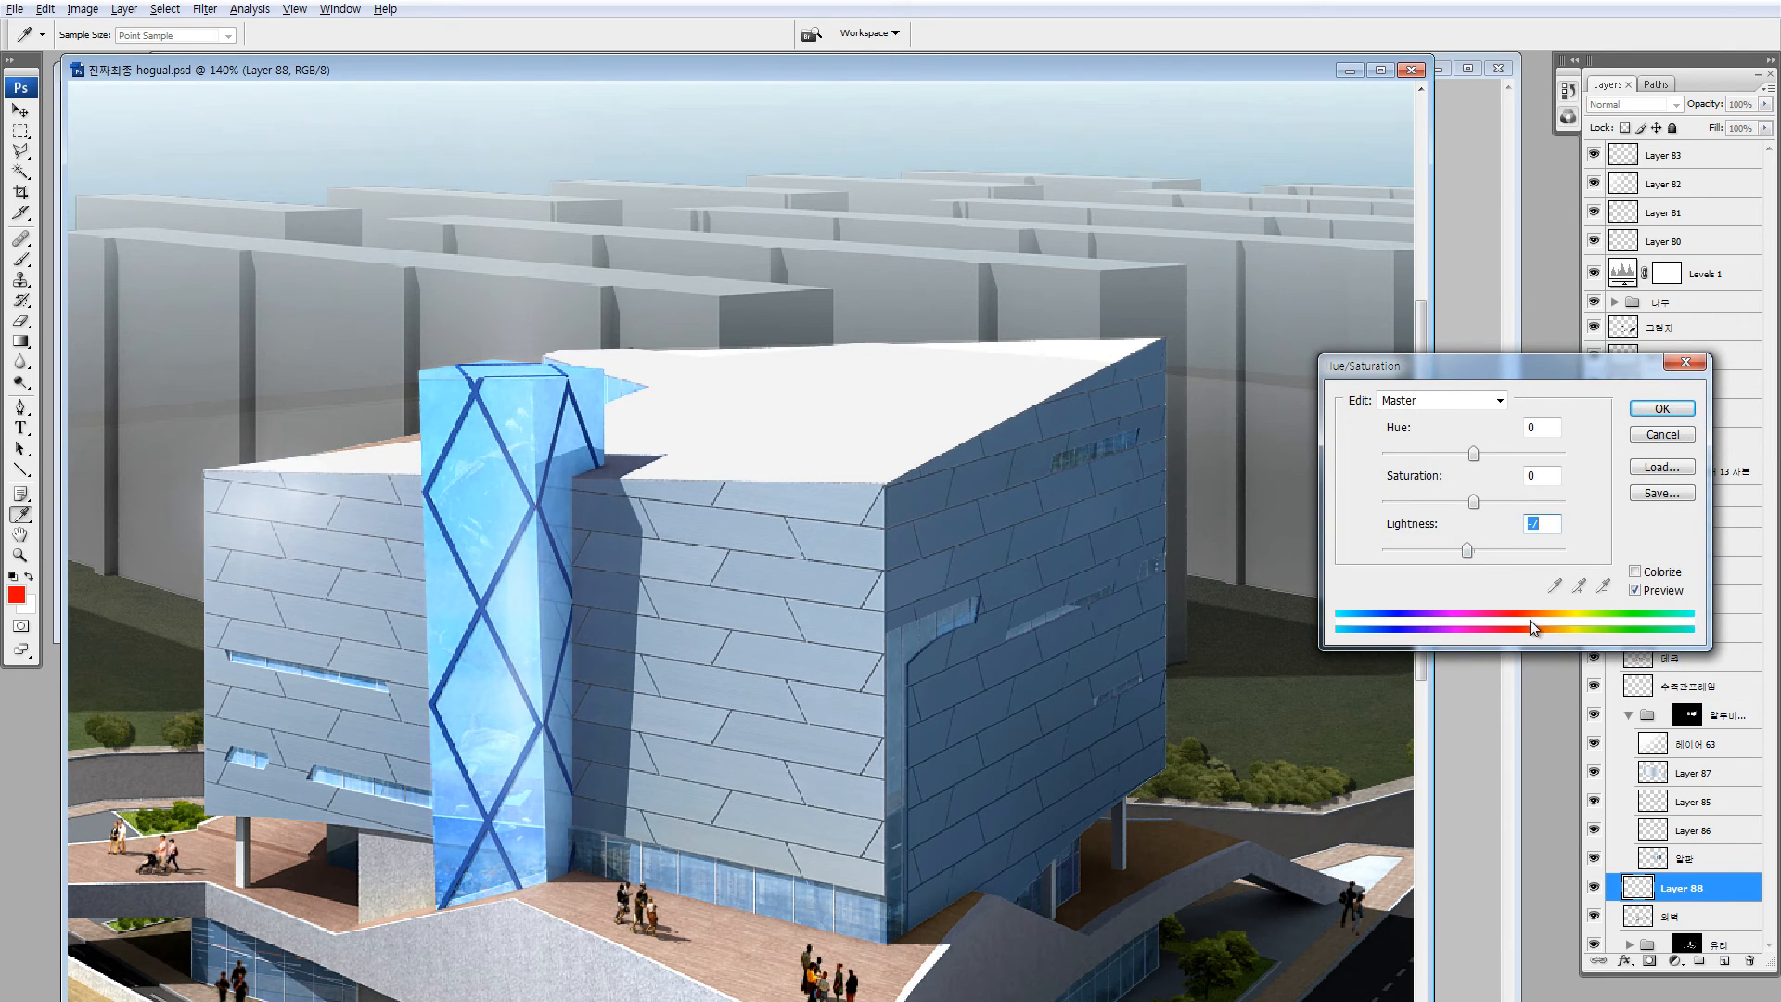
pyautogui.press('Escape')
pyautogui.press('l')
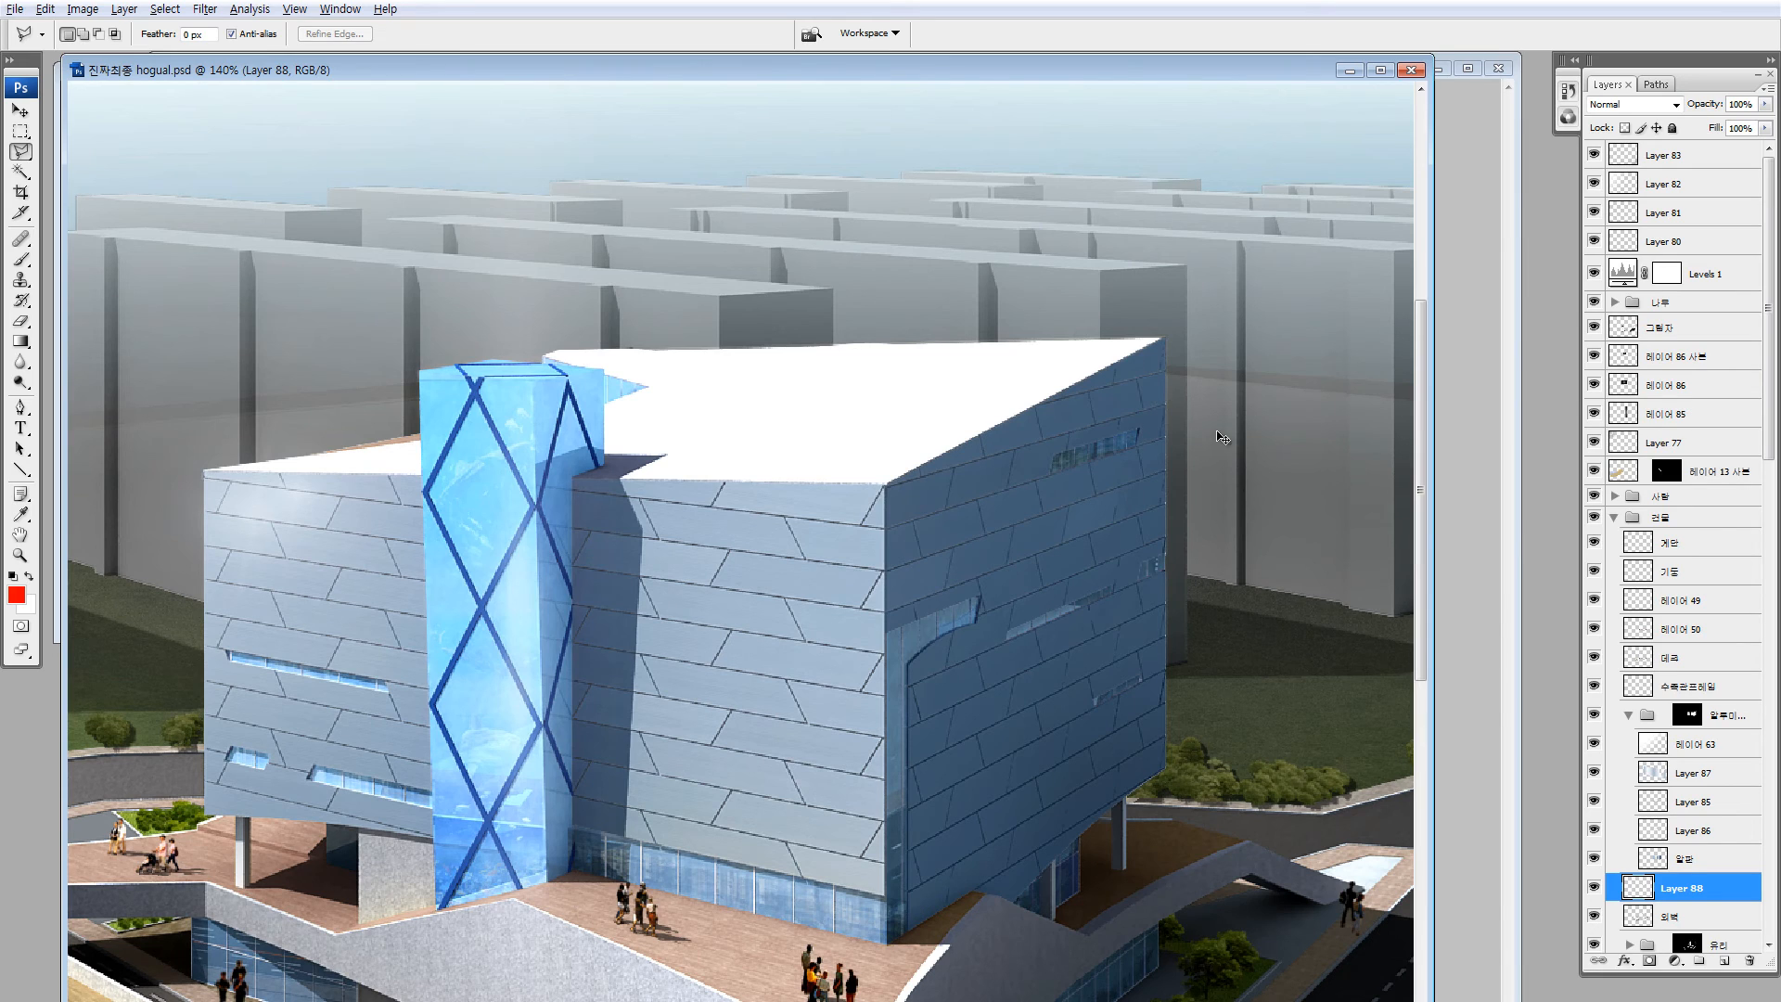
# Lower the roof layer's lightness to -7 and shift its midtone colour balance toward cyan and blue
pyautogui.hotkey('ctrl', 'u')
pyautogui.moveTo(1473, 550); pyautogui.dragTo(1468, 549)
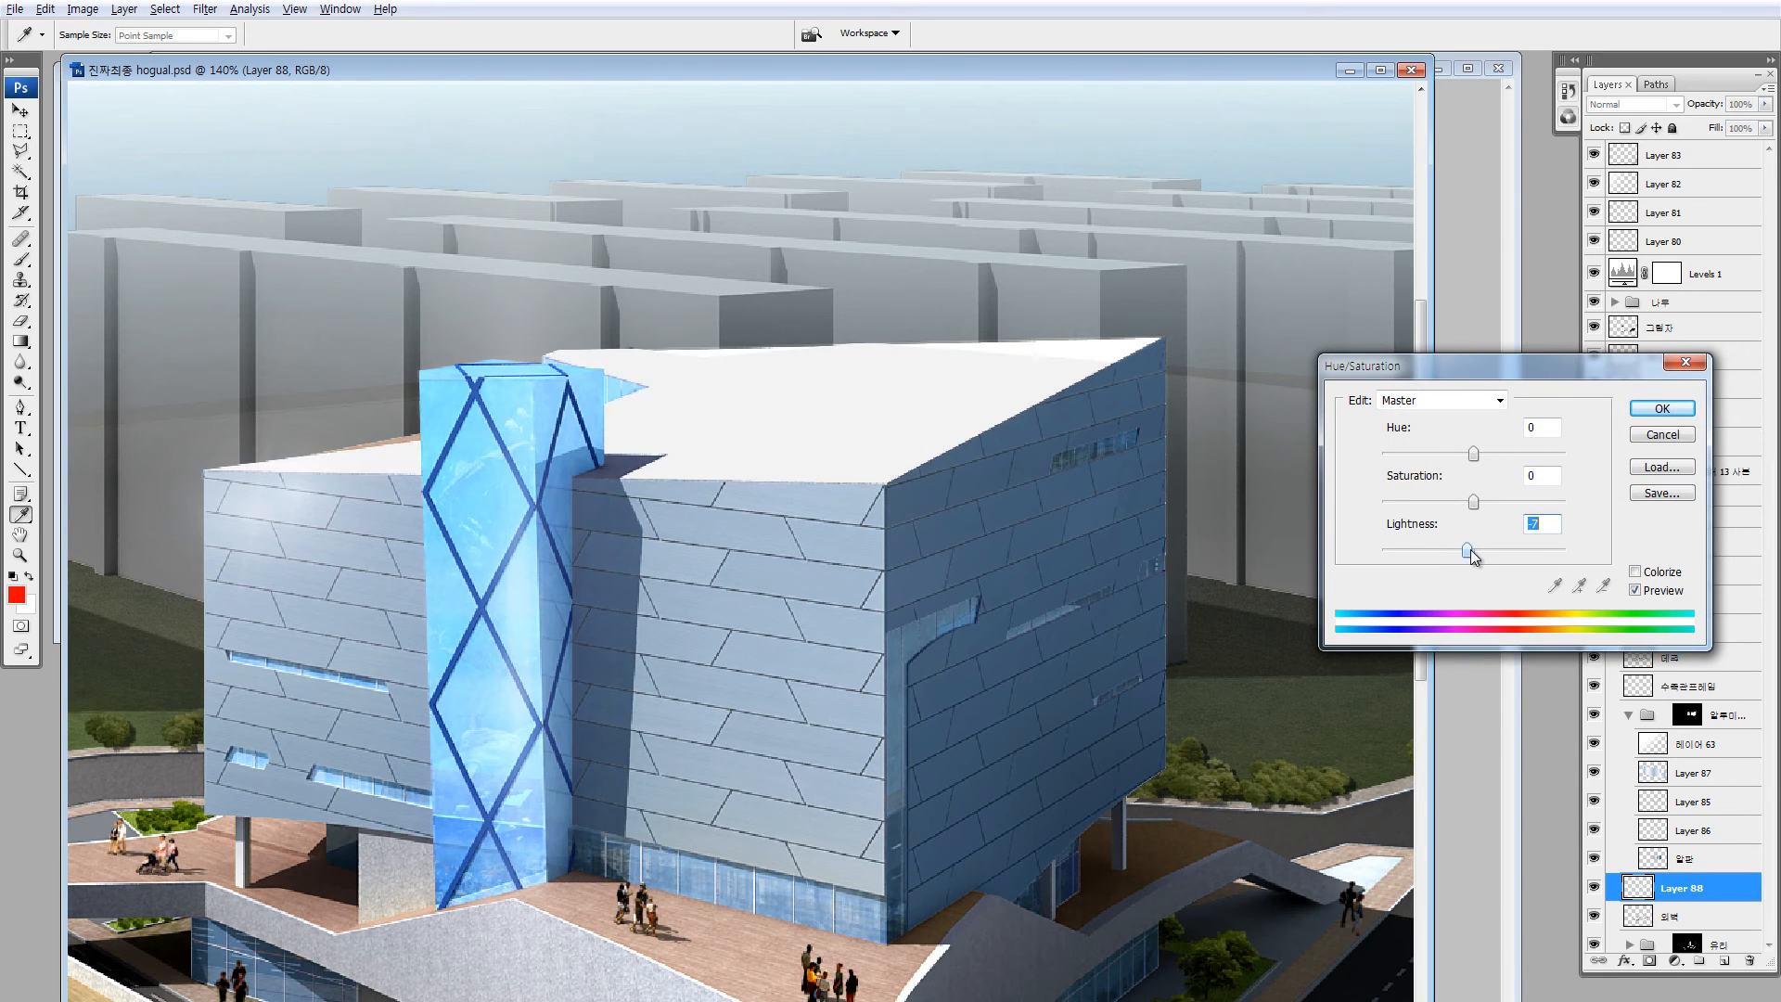
pyautogui.click(1661, 408)
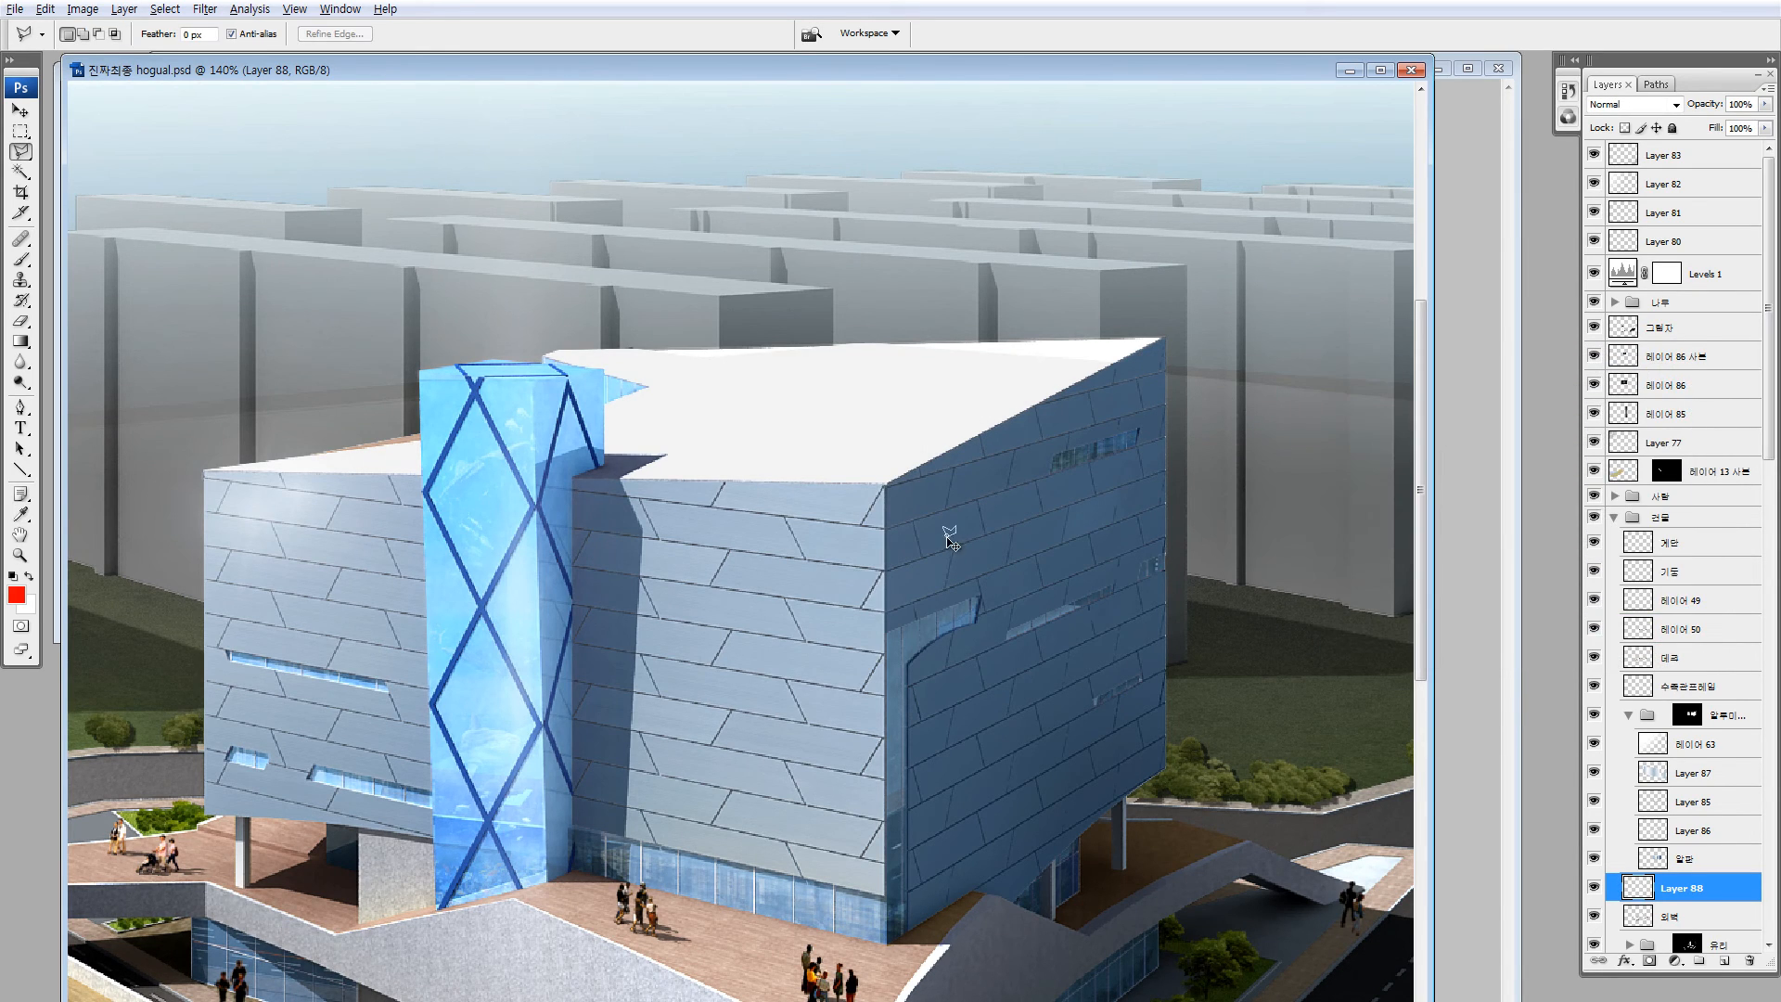
pyautogui.hotkey('ctrl', 'b')
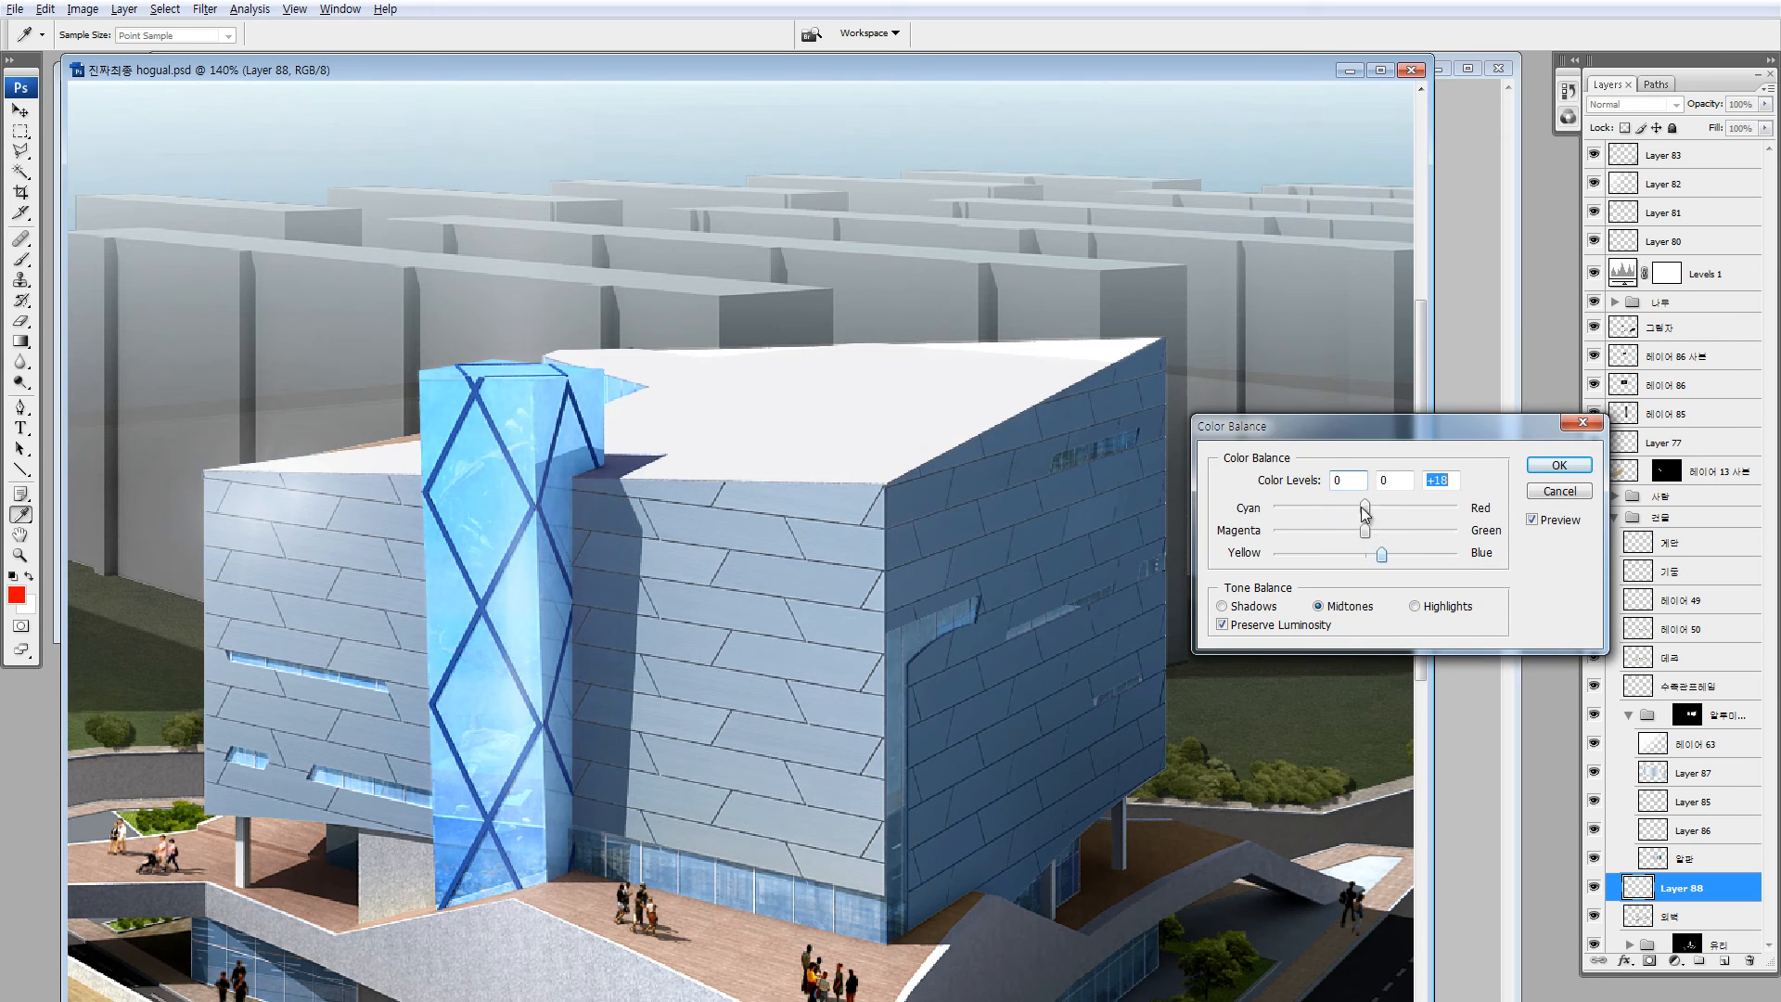
pyautogui.moveTo(1363, 508); pyautogui.dragTo(1342, 510)
pyautogui.click(1549, 470)
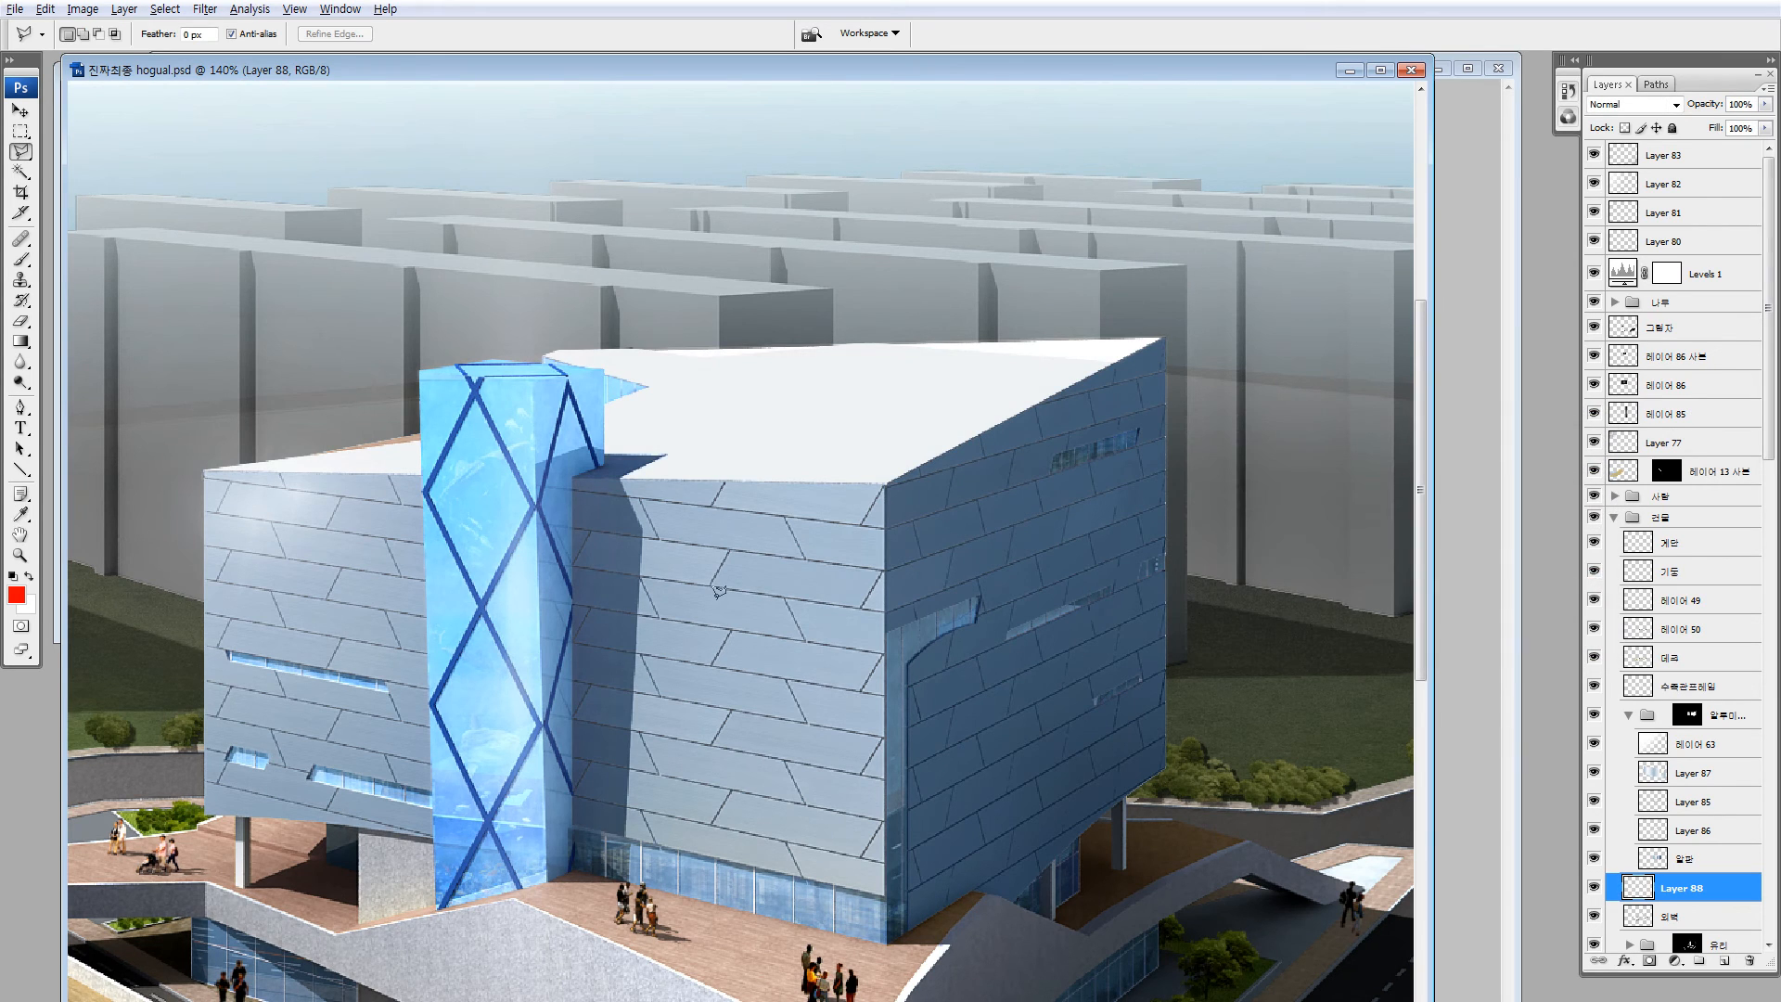
# Make a Quick Mask gradient selection that fades across the left end of the main building's roof, by the glass tower
pyautogui.hotkey('ctrl', '-')
pyautogui.hotkey('ctrl', '-')
pyautogui.hotkey('ctrl', '-')
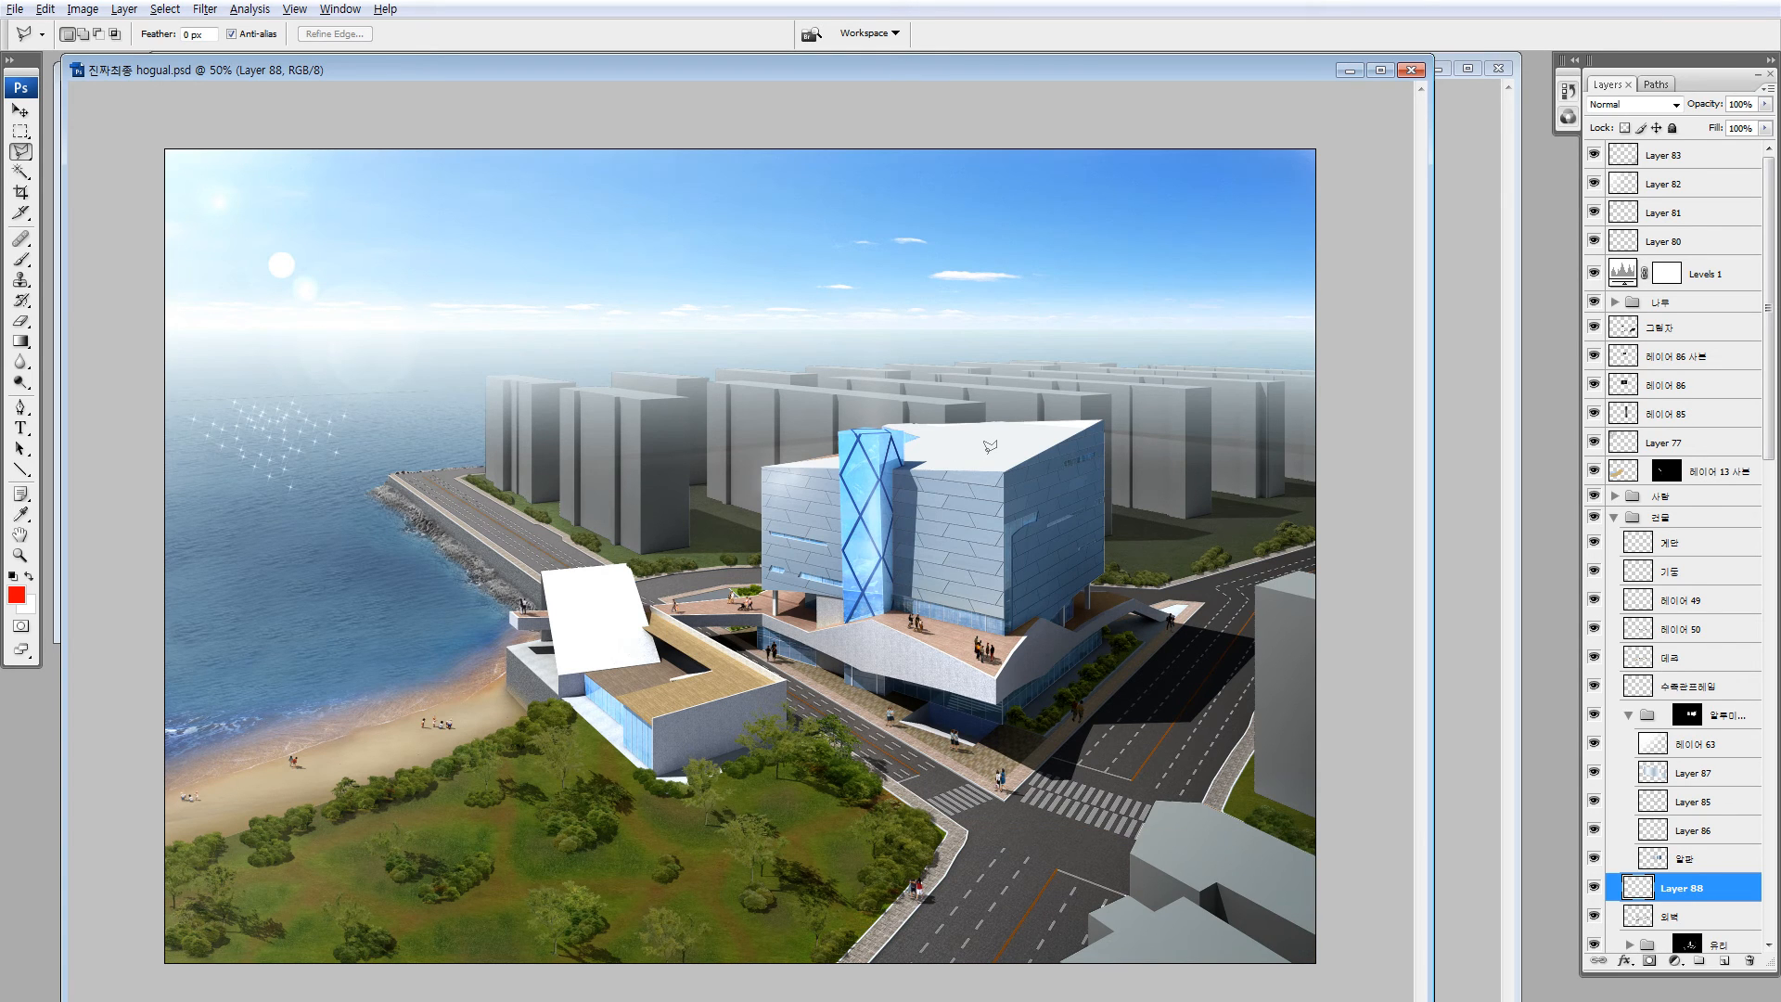
pyautogui.press('q')
pyautogui.press('g')
pyautogui.moveTo(789, 464); pyautogui.dragTo(887, 467)
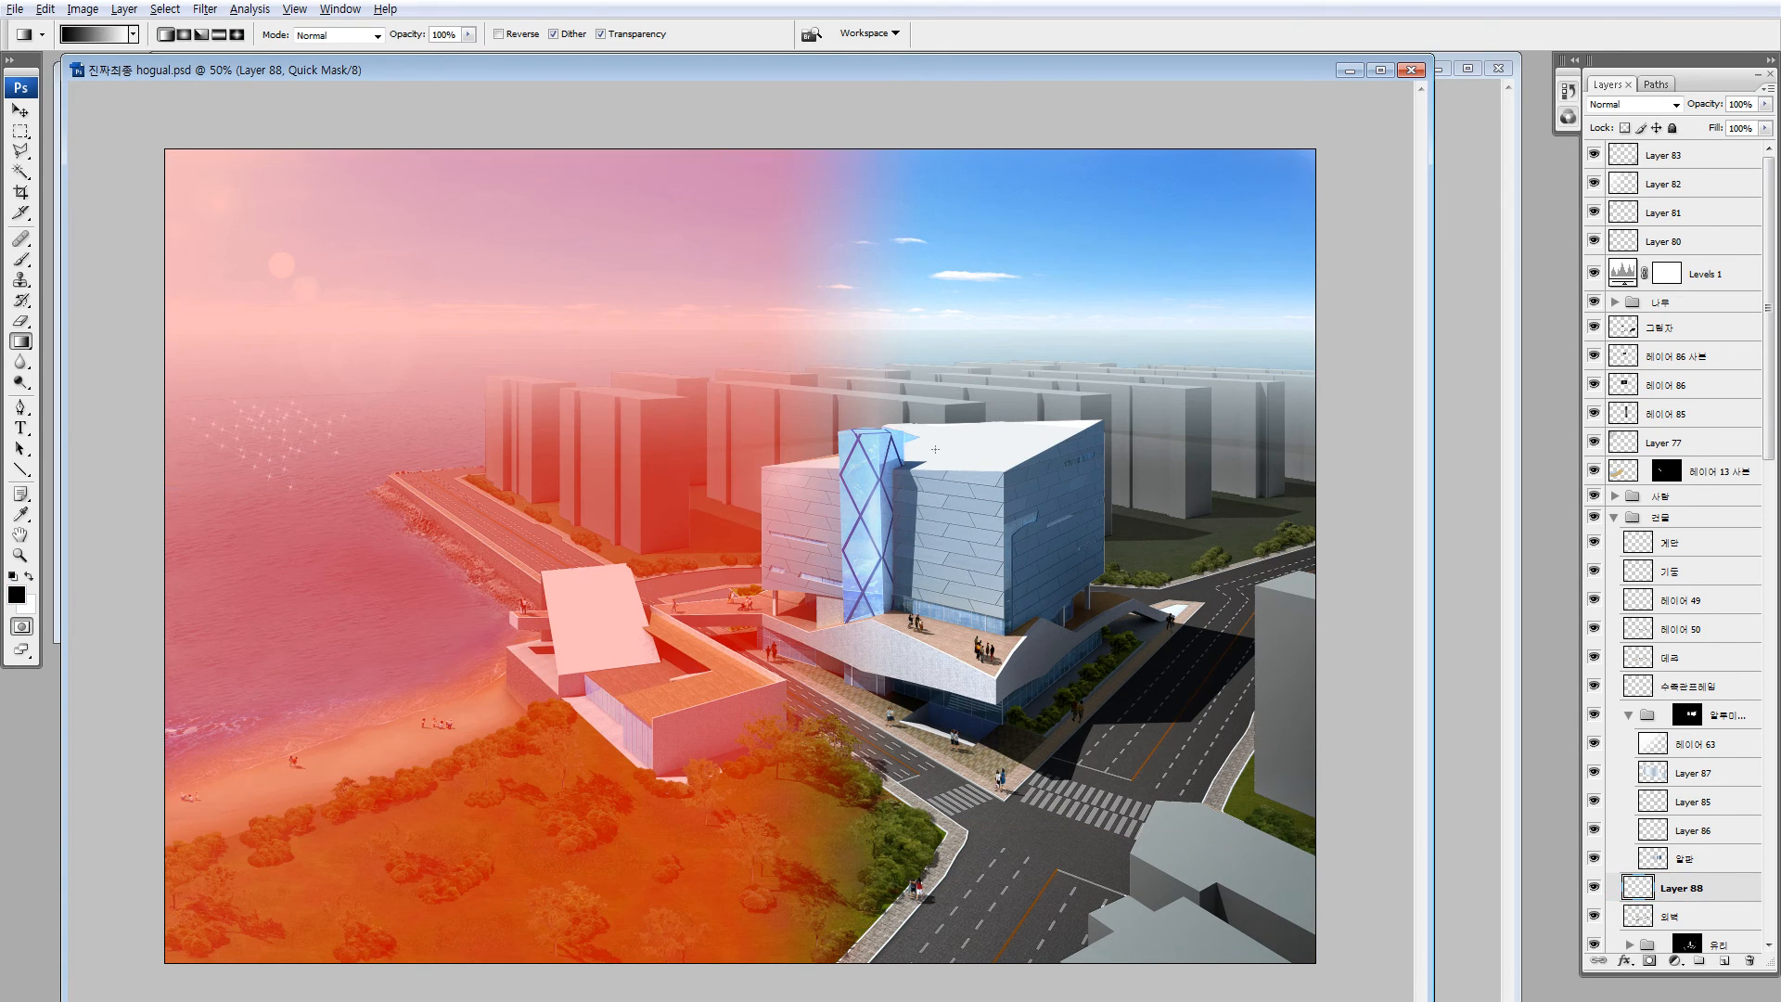
pyautogui.press('q')
# Raise the lightness of the gradient-selected left part of the roof to +100 and compare it with the previous state
pyautogui.hotkey('ctrl', 'u')
pyautogui.moveTo(1473, 550); pyautogui.dragTo(1565, 550)
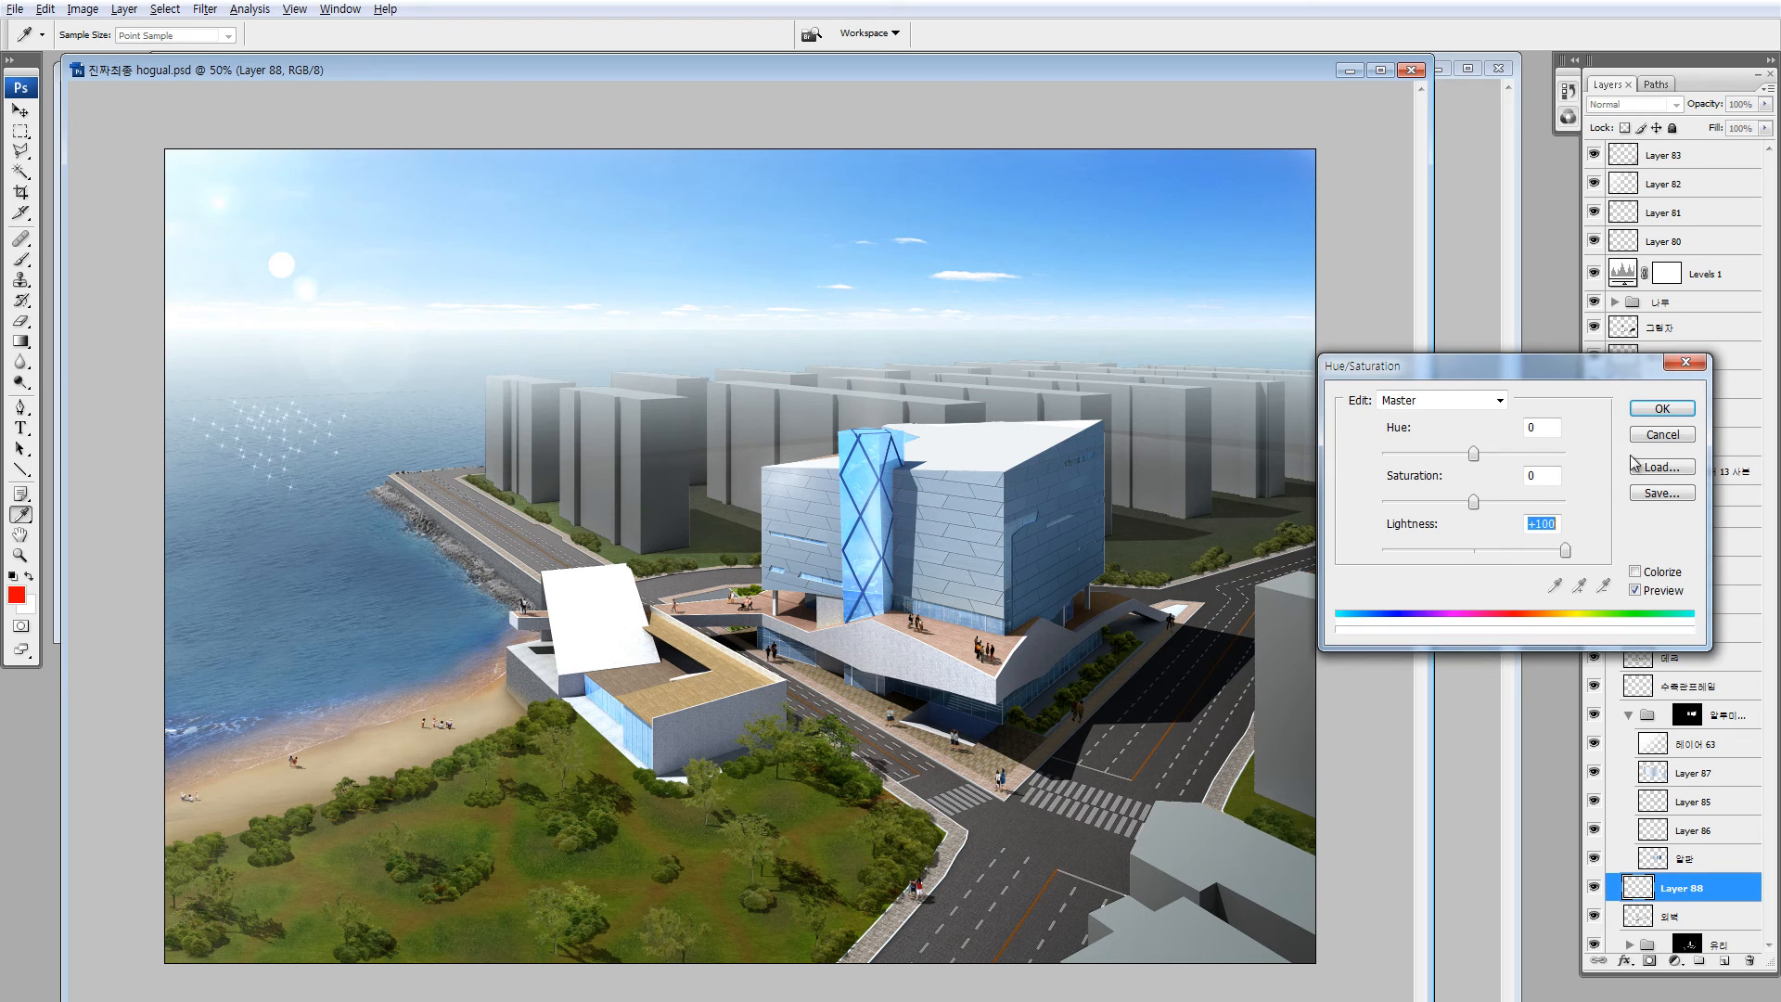
pyautogui.click(1659, 408)
pyautogui.press('z')
pyautogui.moveTo(729, 382); pyautogui.dragTo(937, 521)
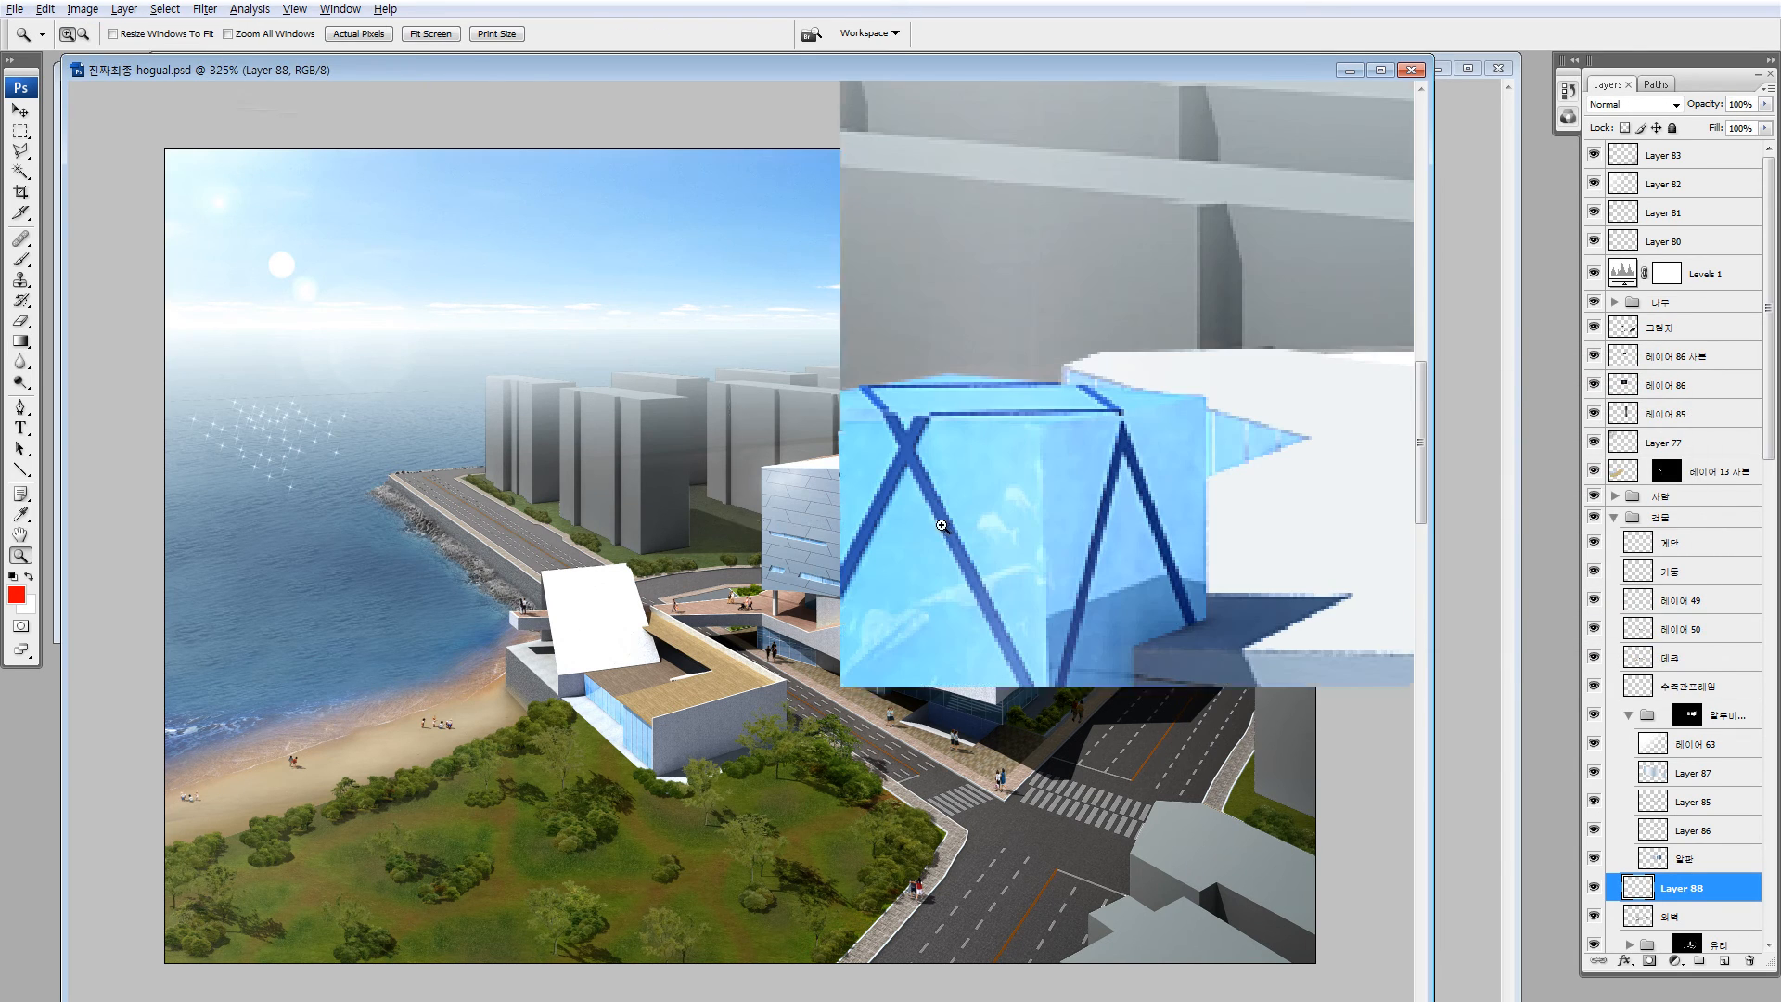
pyautogui.hotkey('ctrl', 'z')
pyautogui.hotkey('ctrl', 'z')
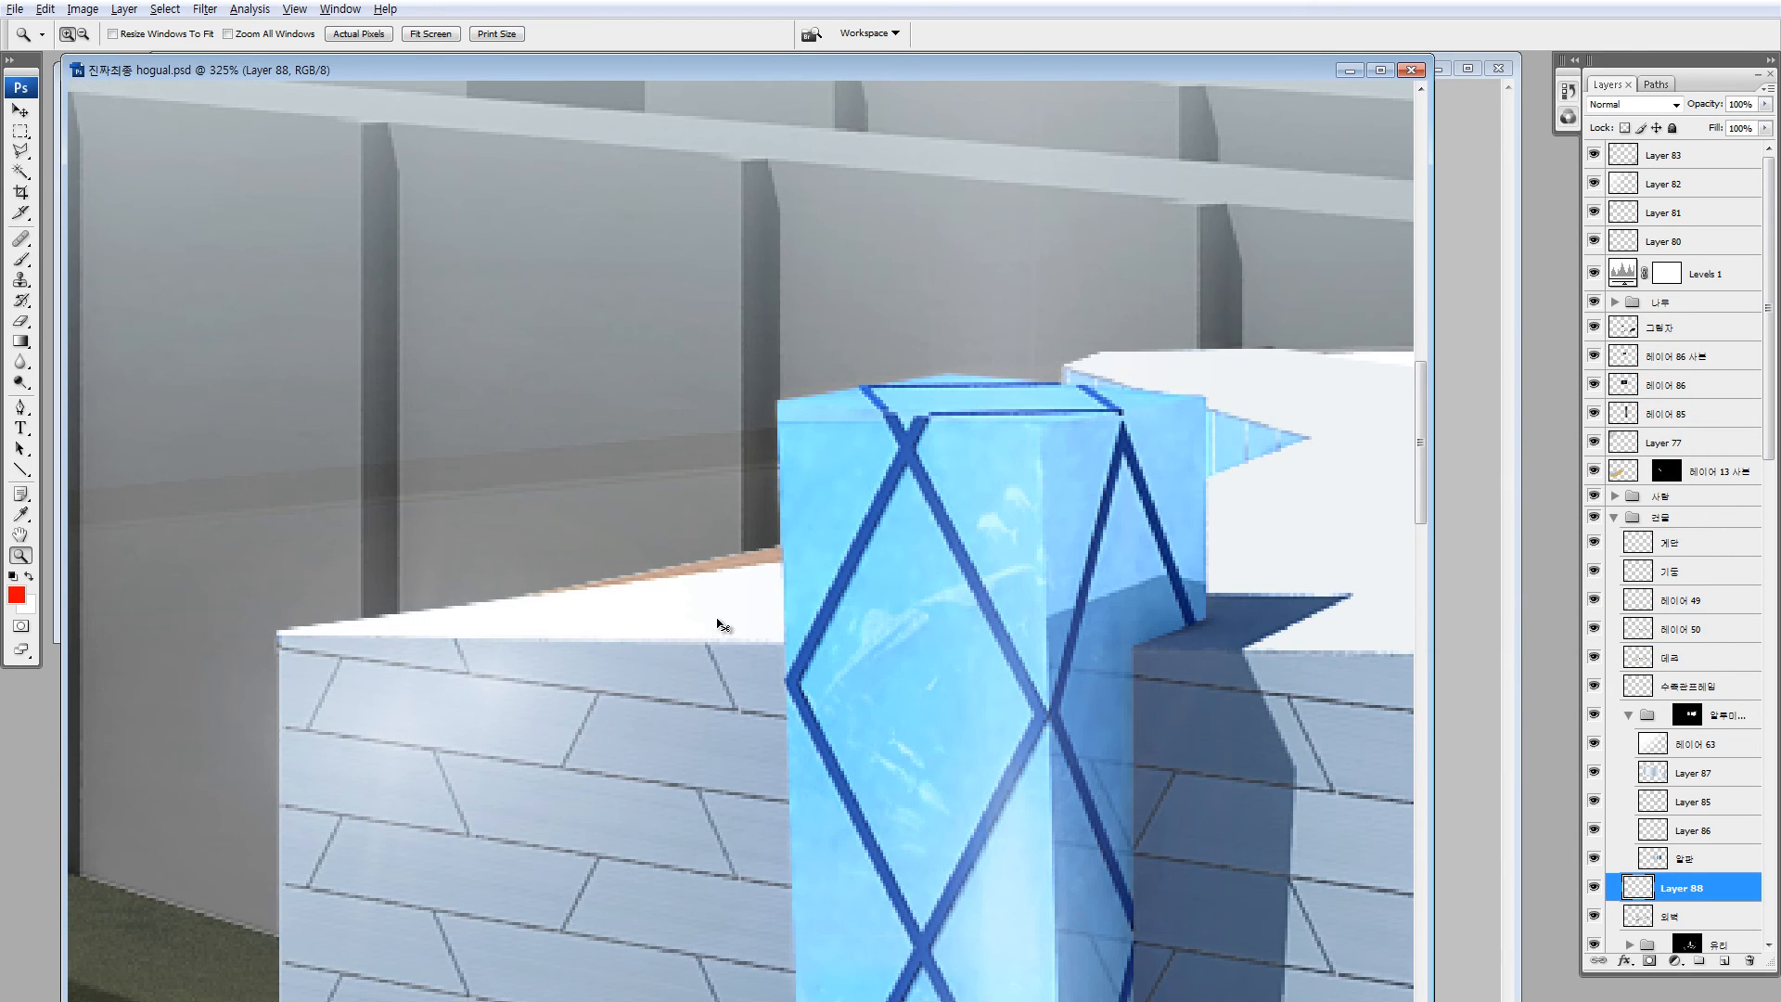
# Make a Quick Mask gradient selection fading from the main roof's right end toward the glass tower
pyautogui.hotkey('ctrl', '0')
pyautogui.hotkey('ctrl', '-')
pyautogui.press('q')
pyautogui.press('d')
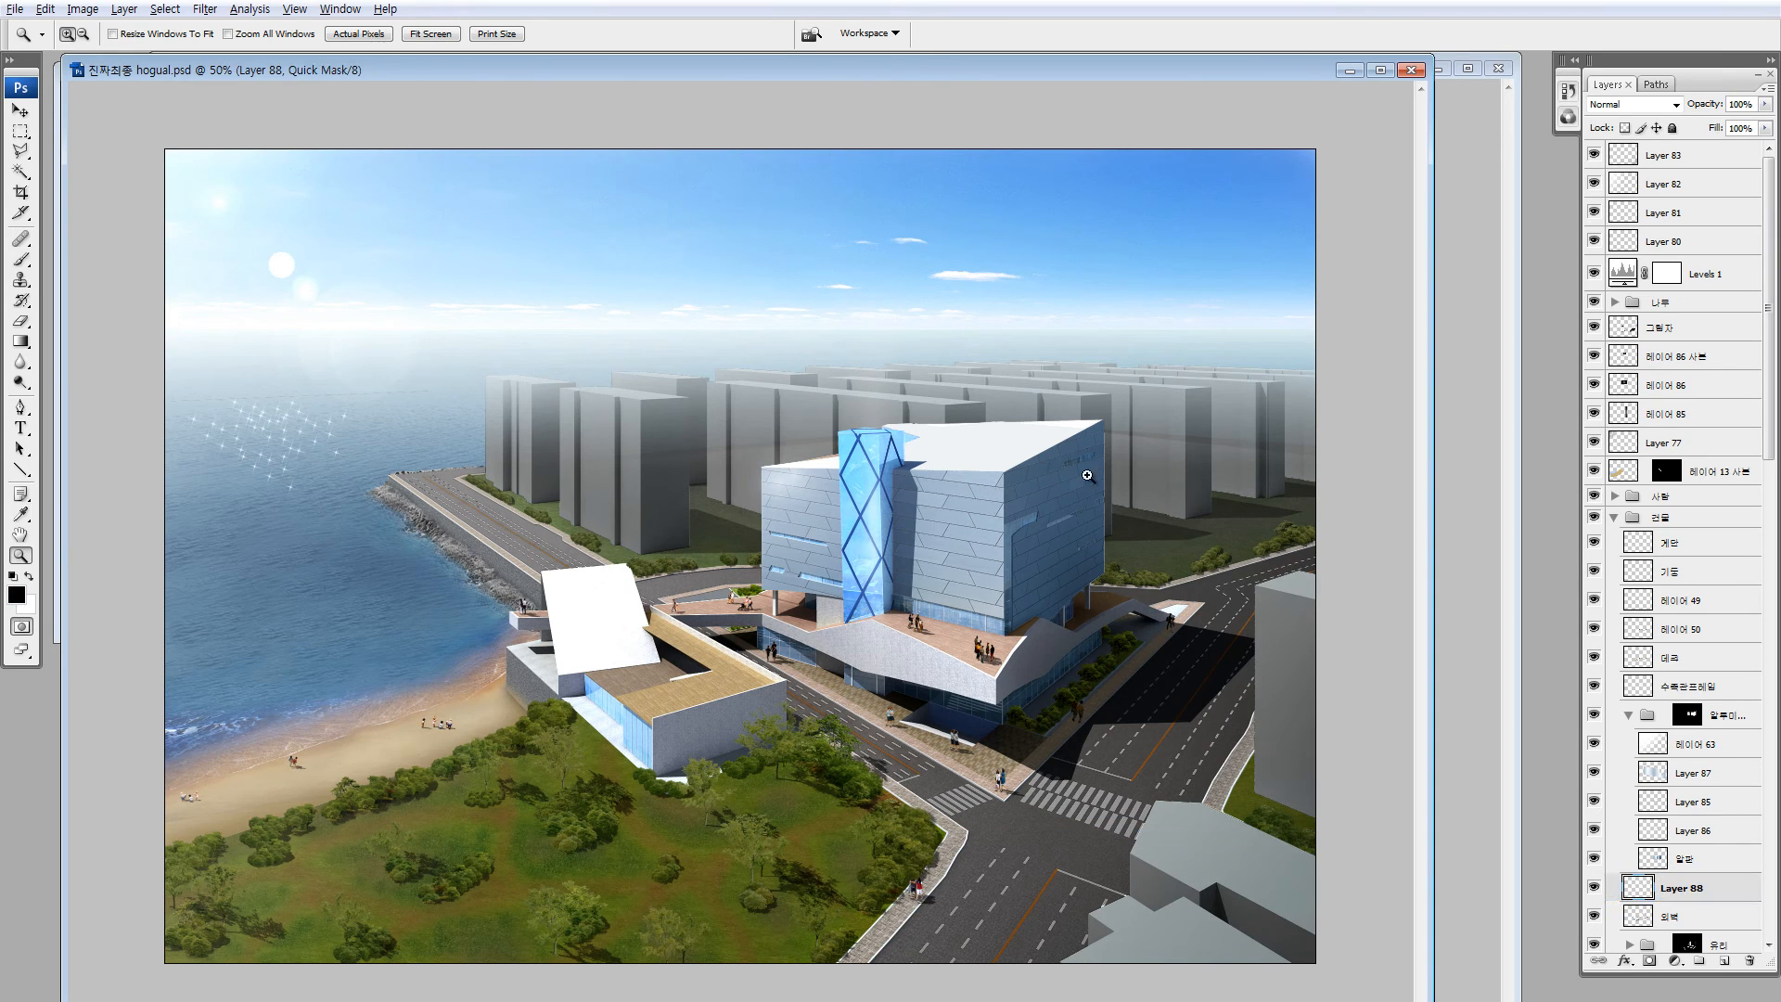
pyautogui.press('g')
pyautogui.moveTo(1088, 432); pyautogui.dragTo(905, 463)
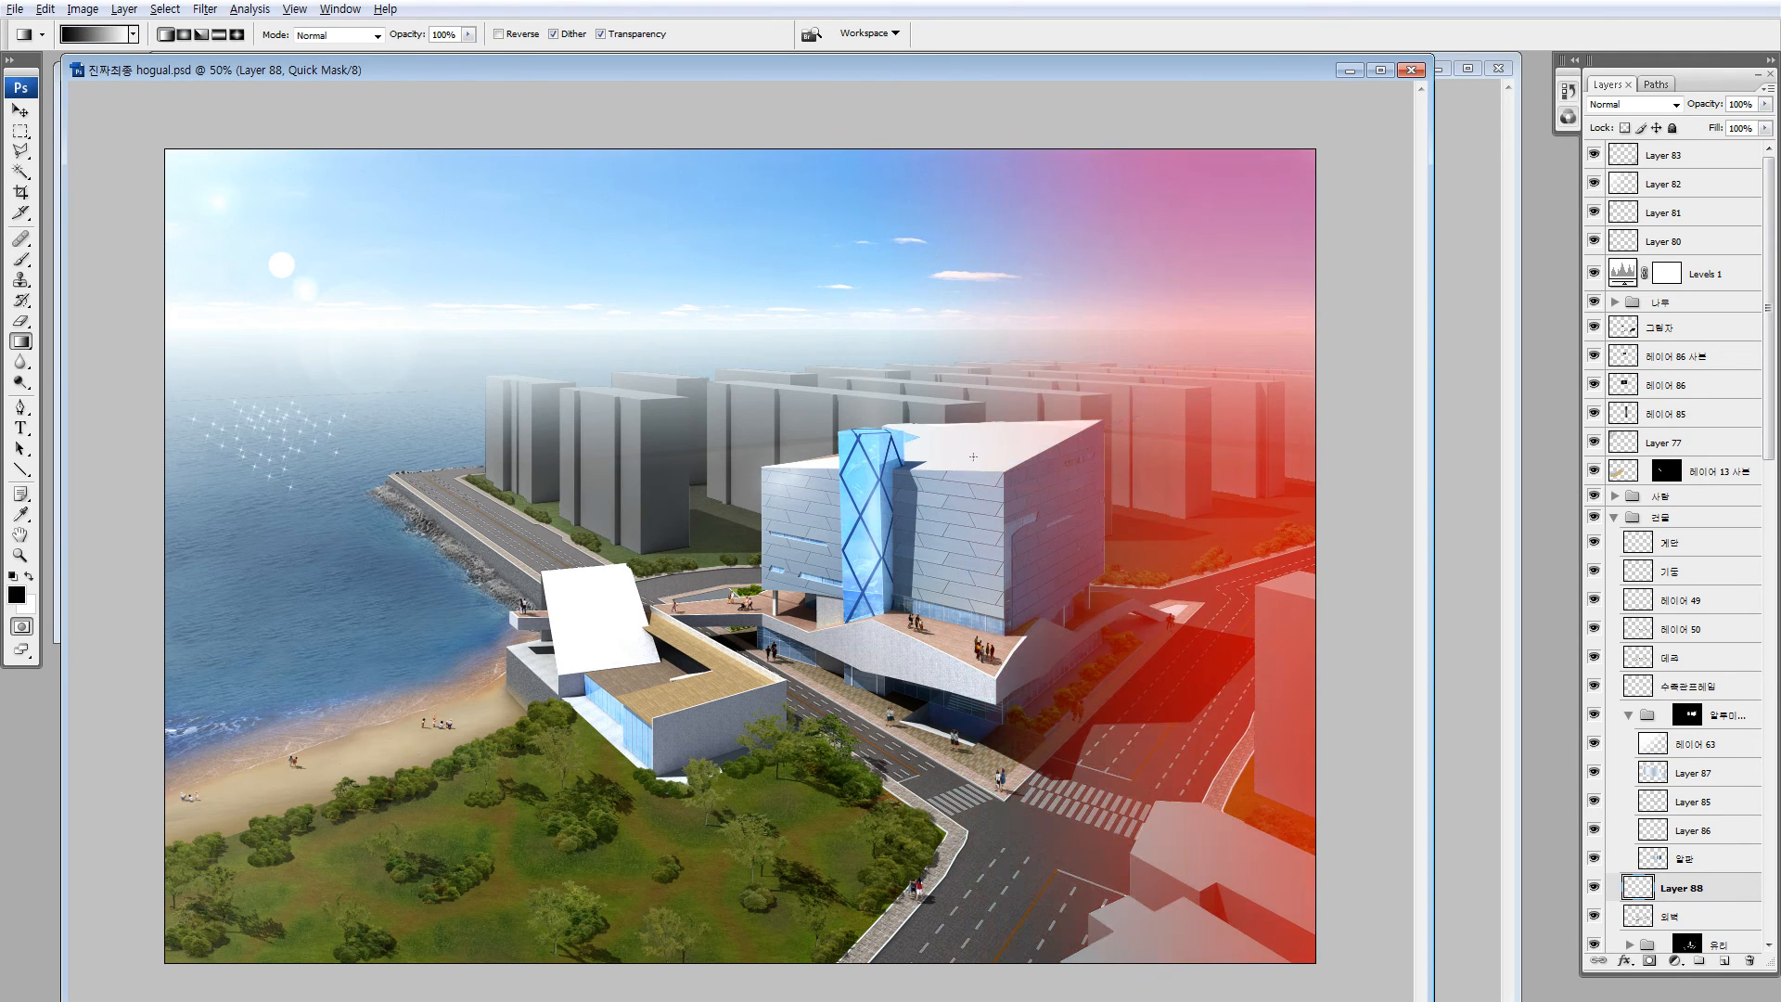
pyautogui.press('q')
# Set the selected roof area to lightness -19 and saturation +51, and compare the roof with Layer 88 hidden and shown
pyautogui.hotkey('ctrl', 'u')
pyautogui.moveTo(1473, 550); pyautogui.dragTo(1523, 502)
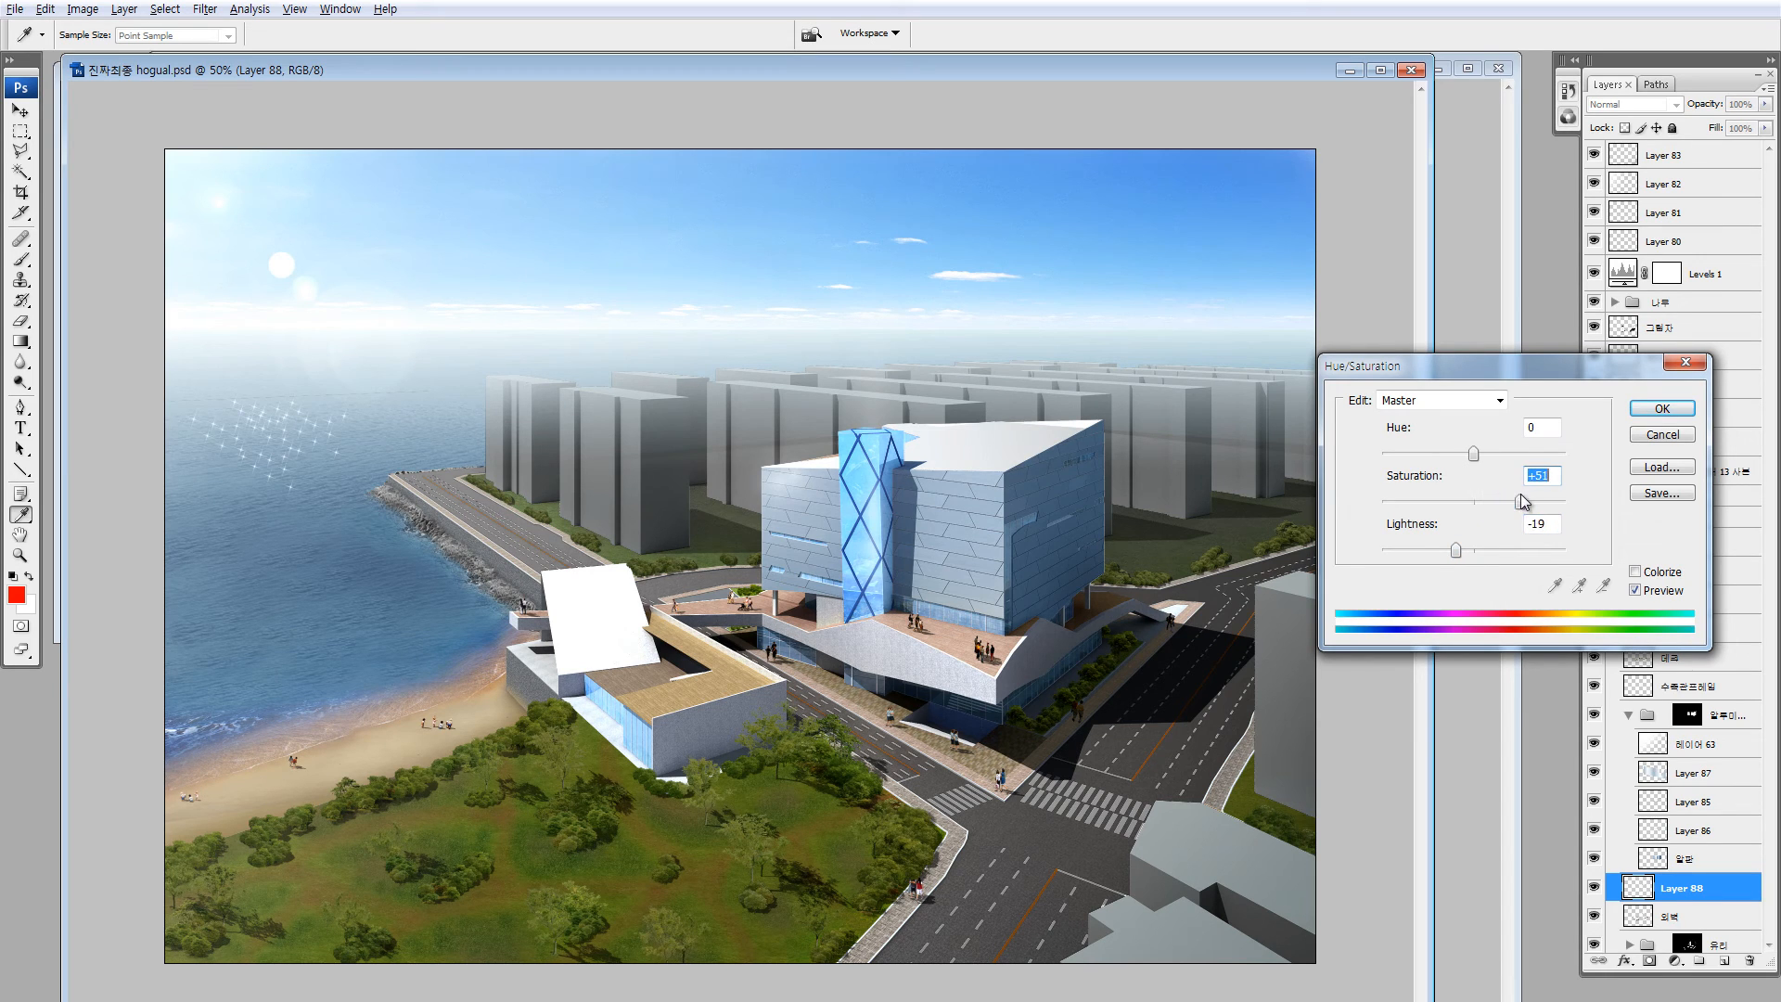
pyautogui.click(1662, 410)
pyautogui.press('g')
pyautogui.press('z')
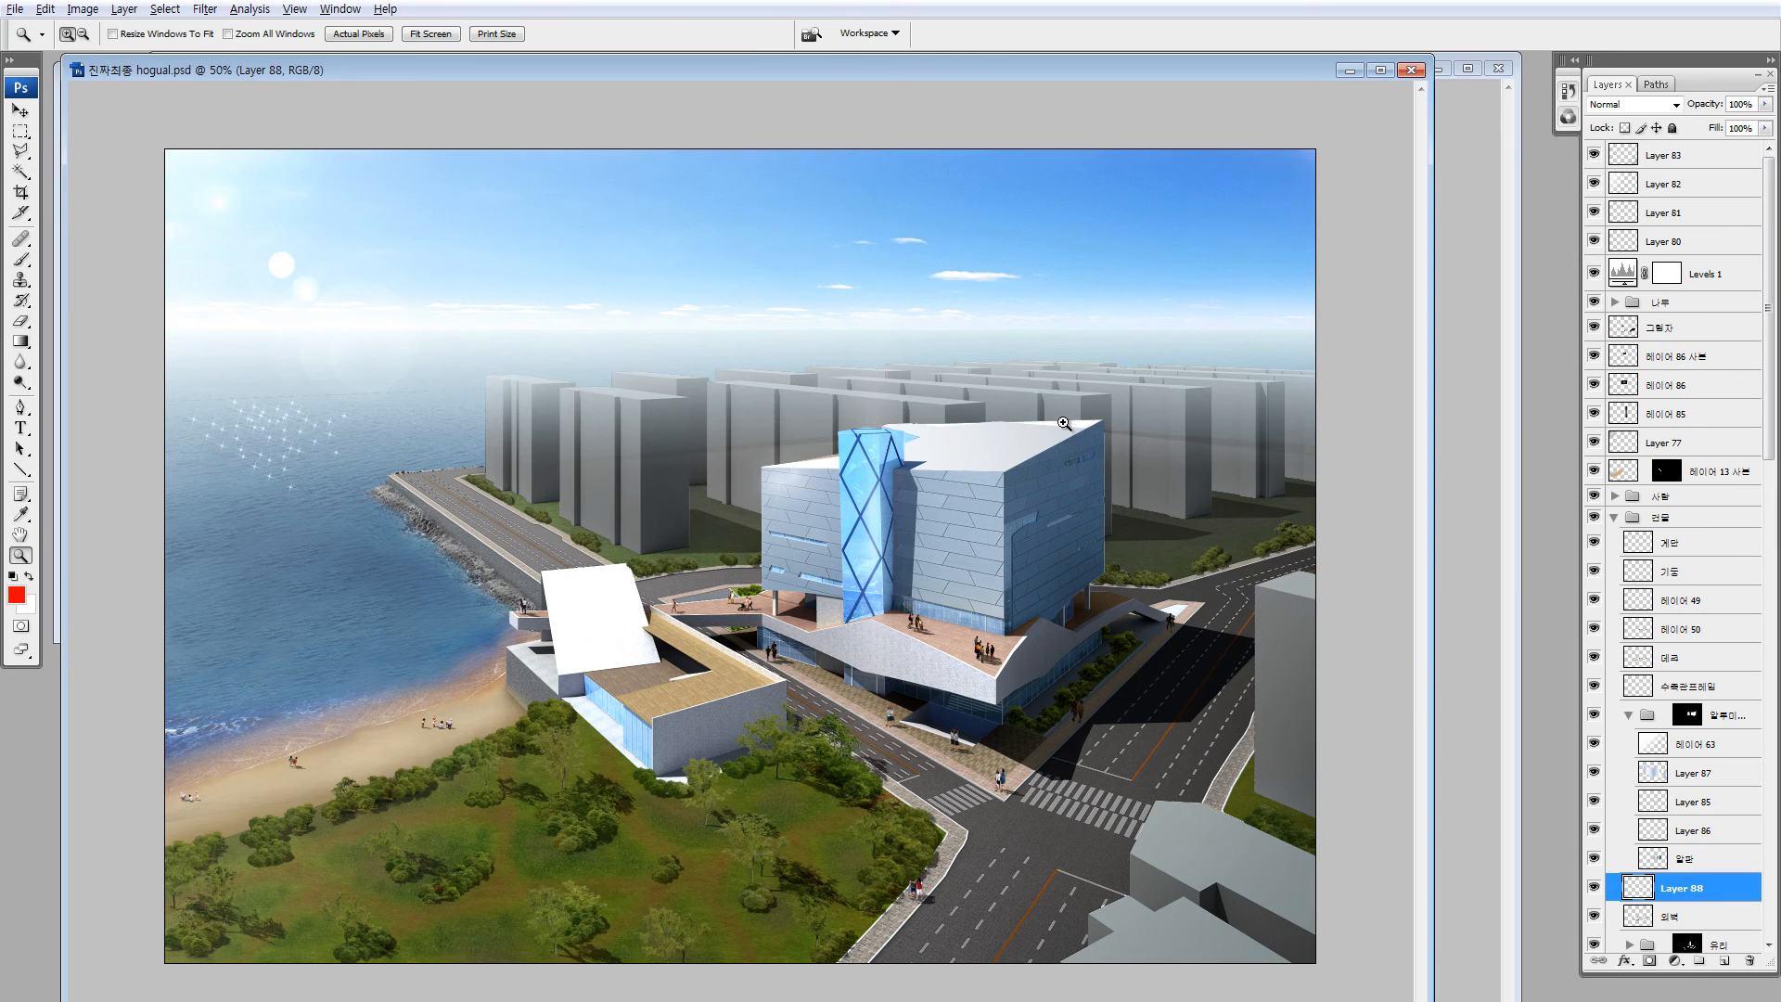
pyautogui.moveTo(1112, 454); pyautogui.dragTo(1104, 480)
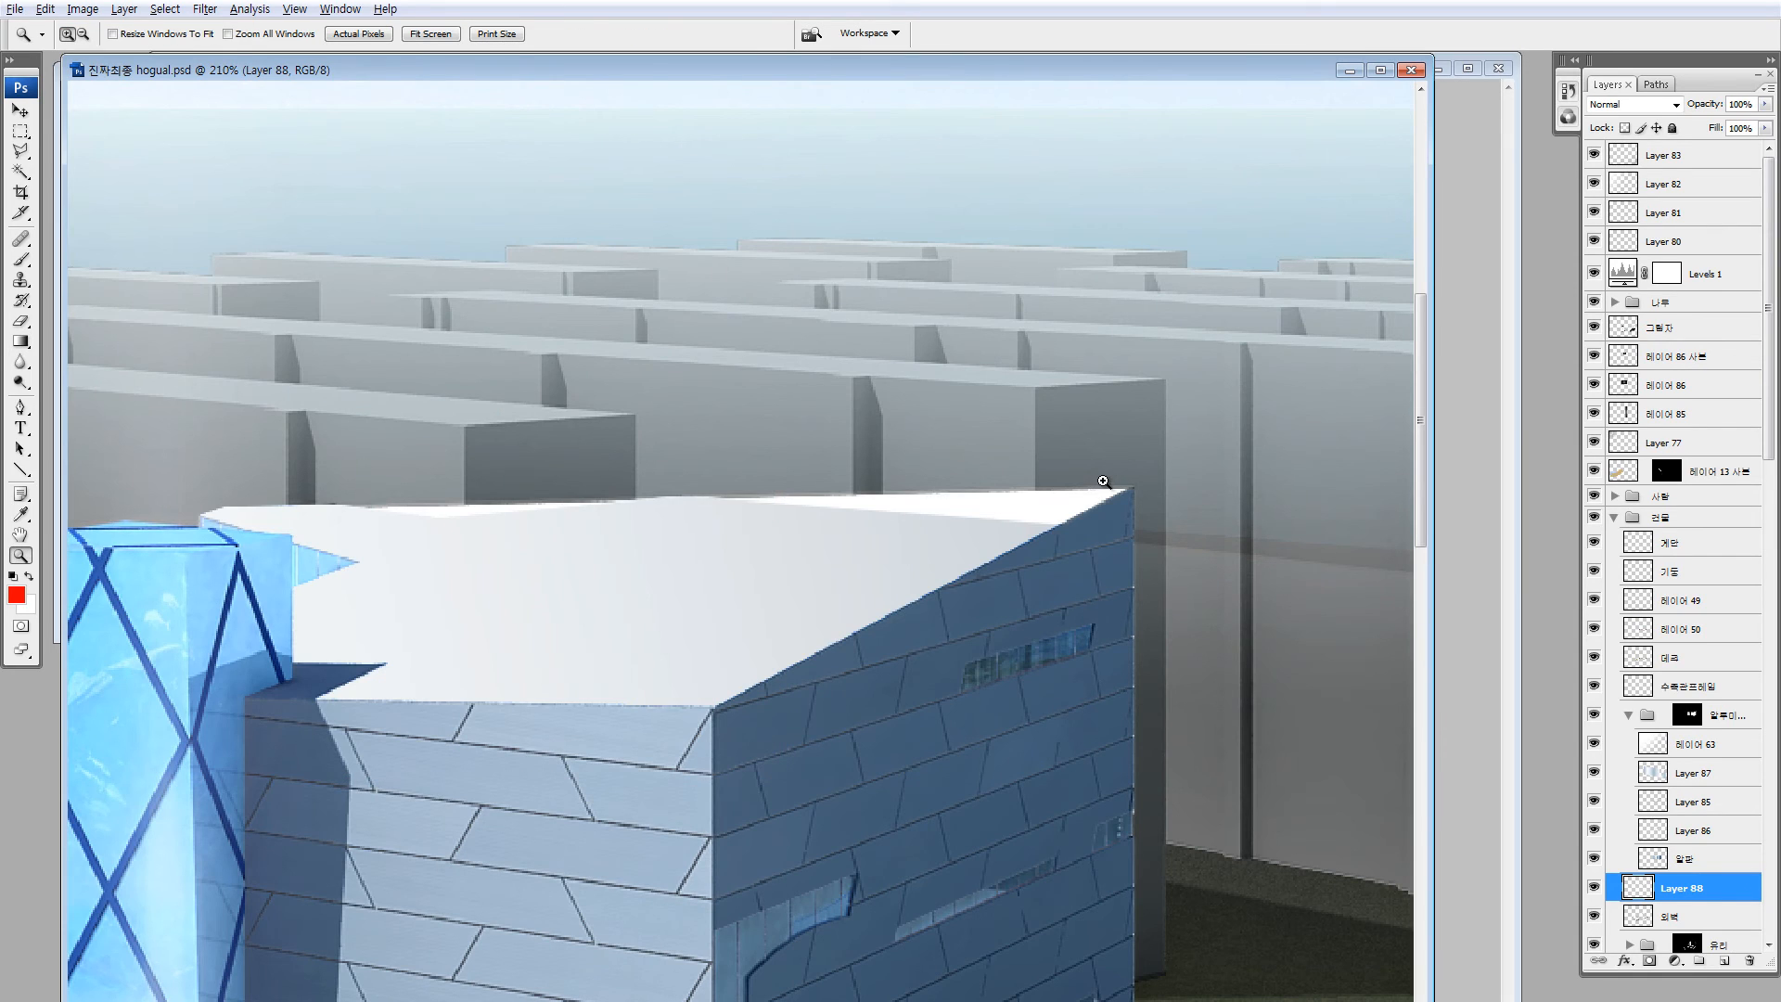
pyautogui.click(1593, 889)
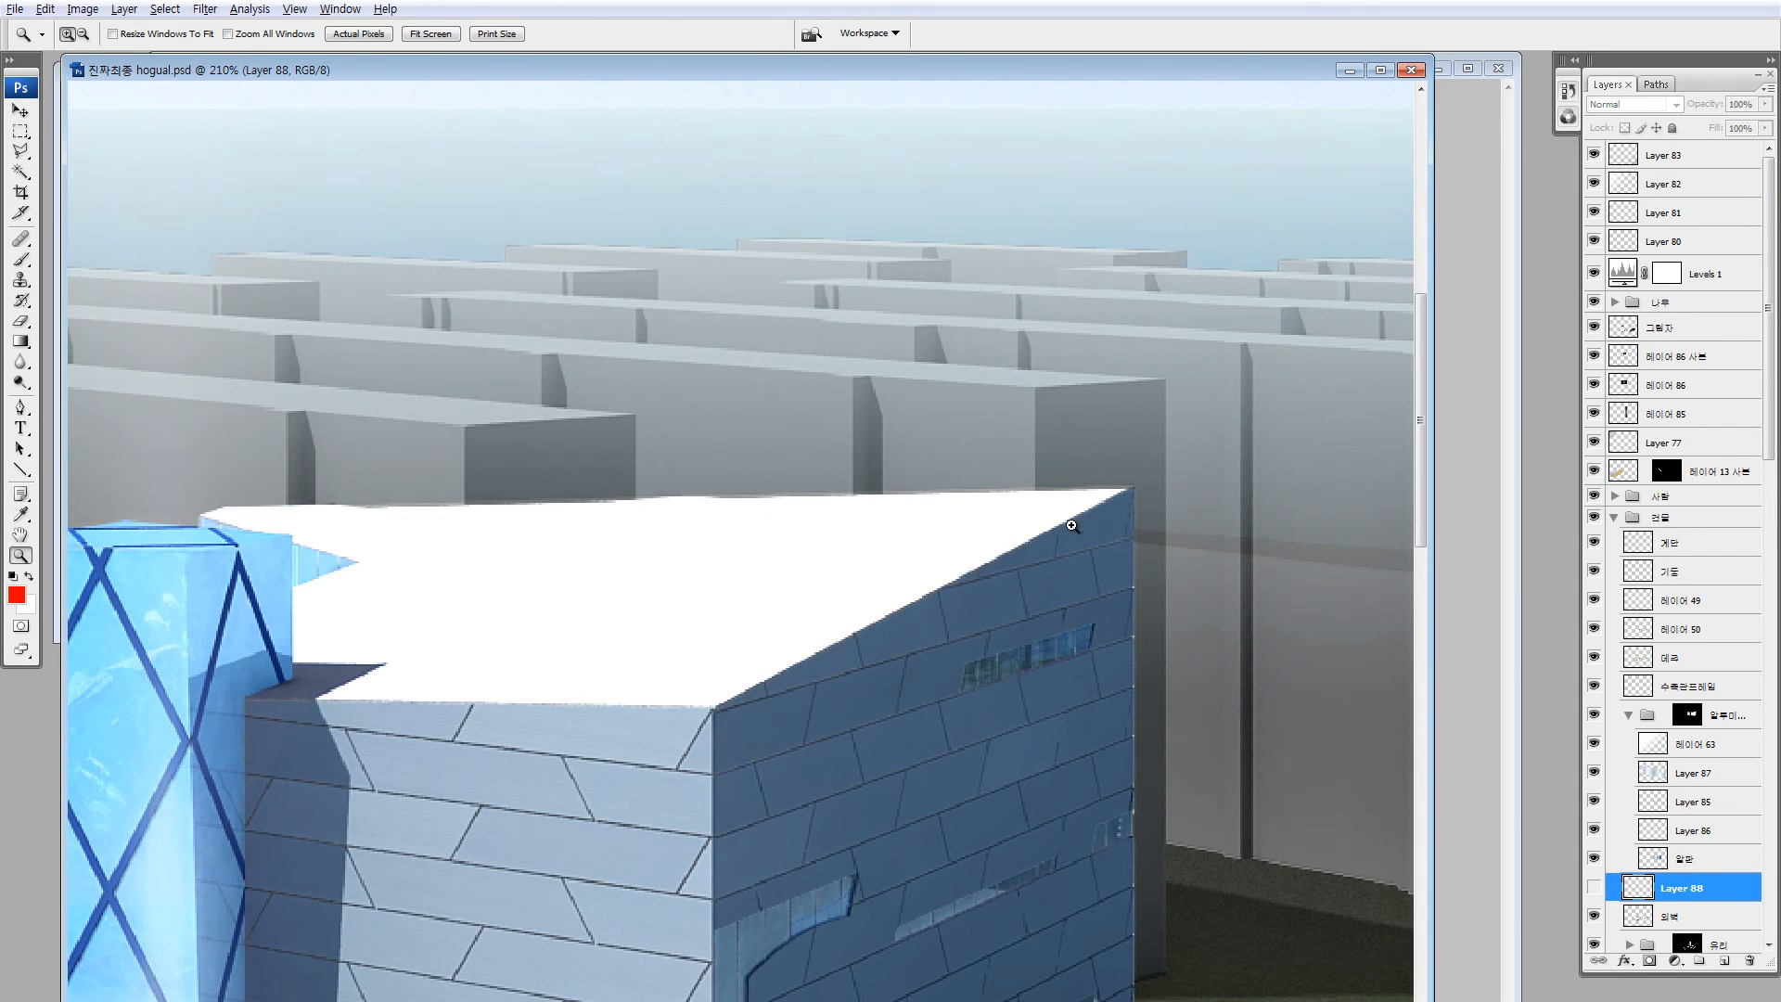
pyautogui.click(1593, 888)
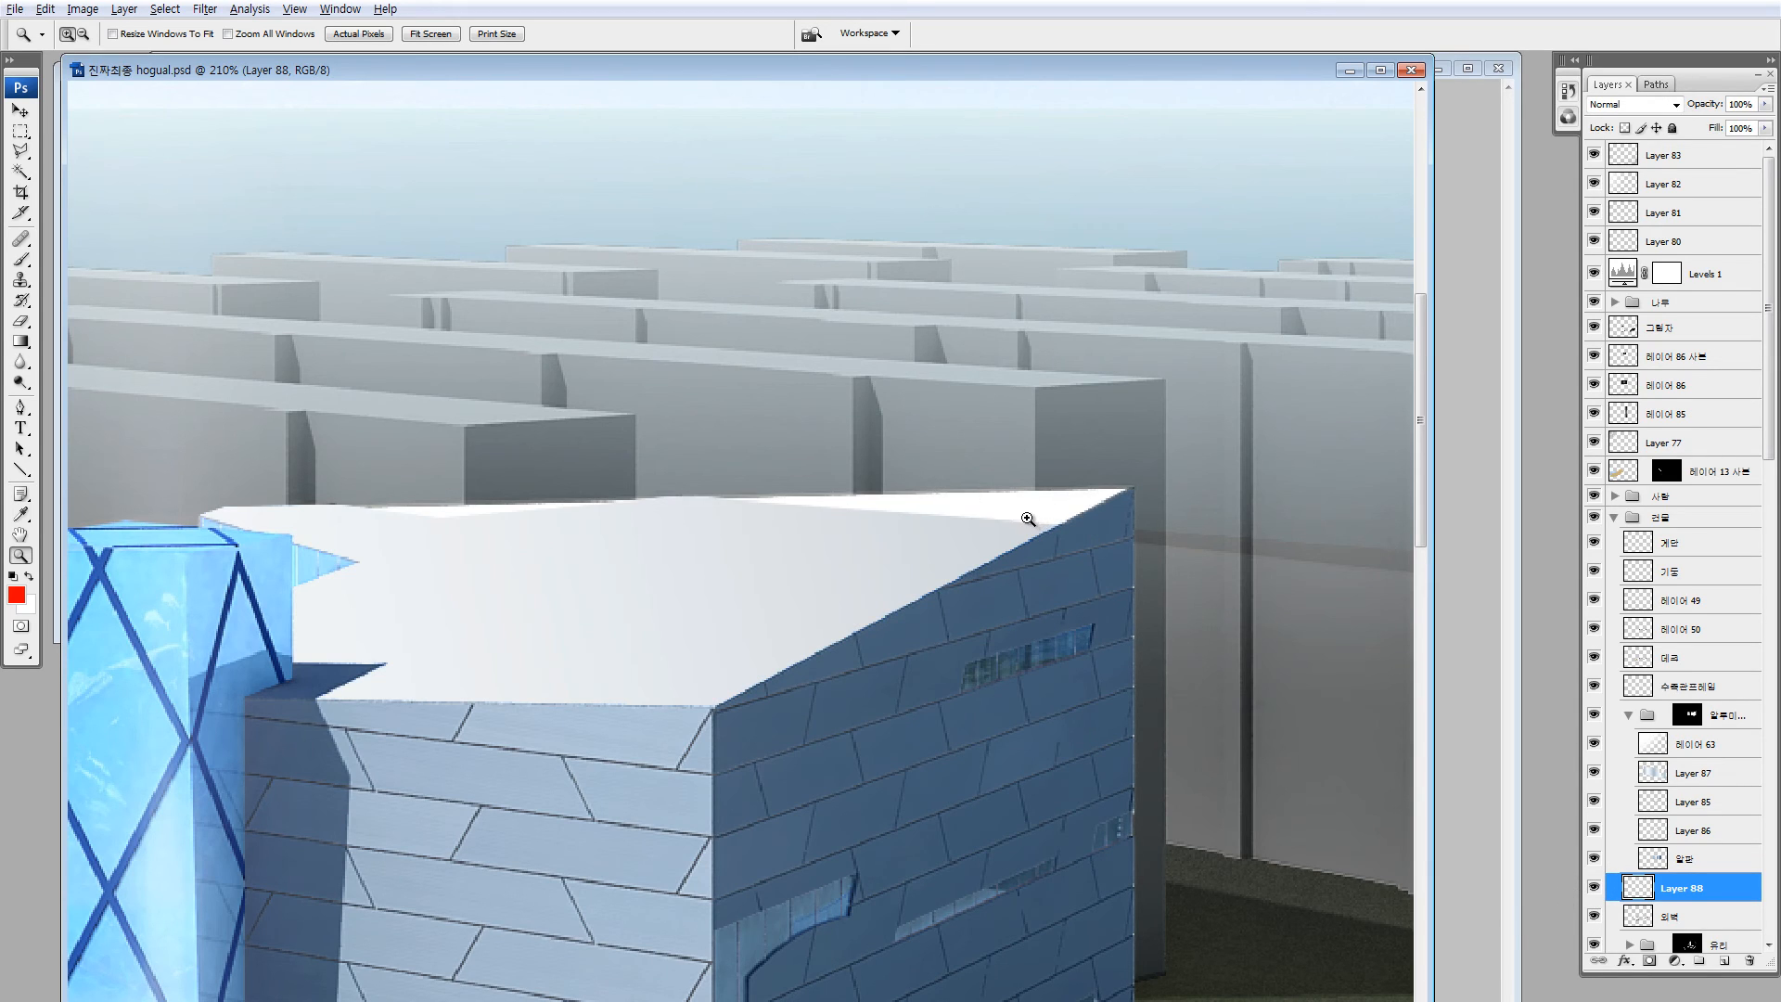
# Examine which layers affect the small building's white slanted roof by picking them and toggling the top layers and Levels 1
pyautogui.moveTo(208, 852); pyautogui.dragTo(1040, 620)
pyautogui.moveTo(485, 860); pyautogui.dragTo(1287, 327)
pyautogui.press('v')
pyautogui.keyDown('ctrl'); pyautogui.click(500, 641); pyautogui.keyUp('ctrl')
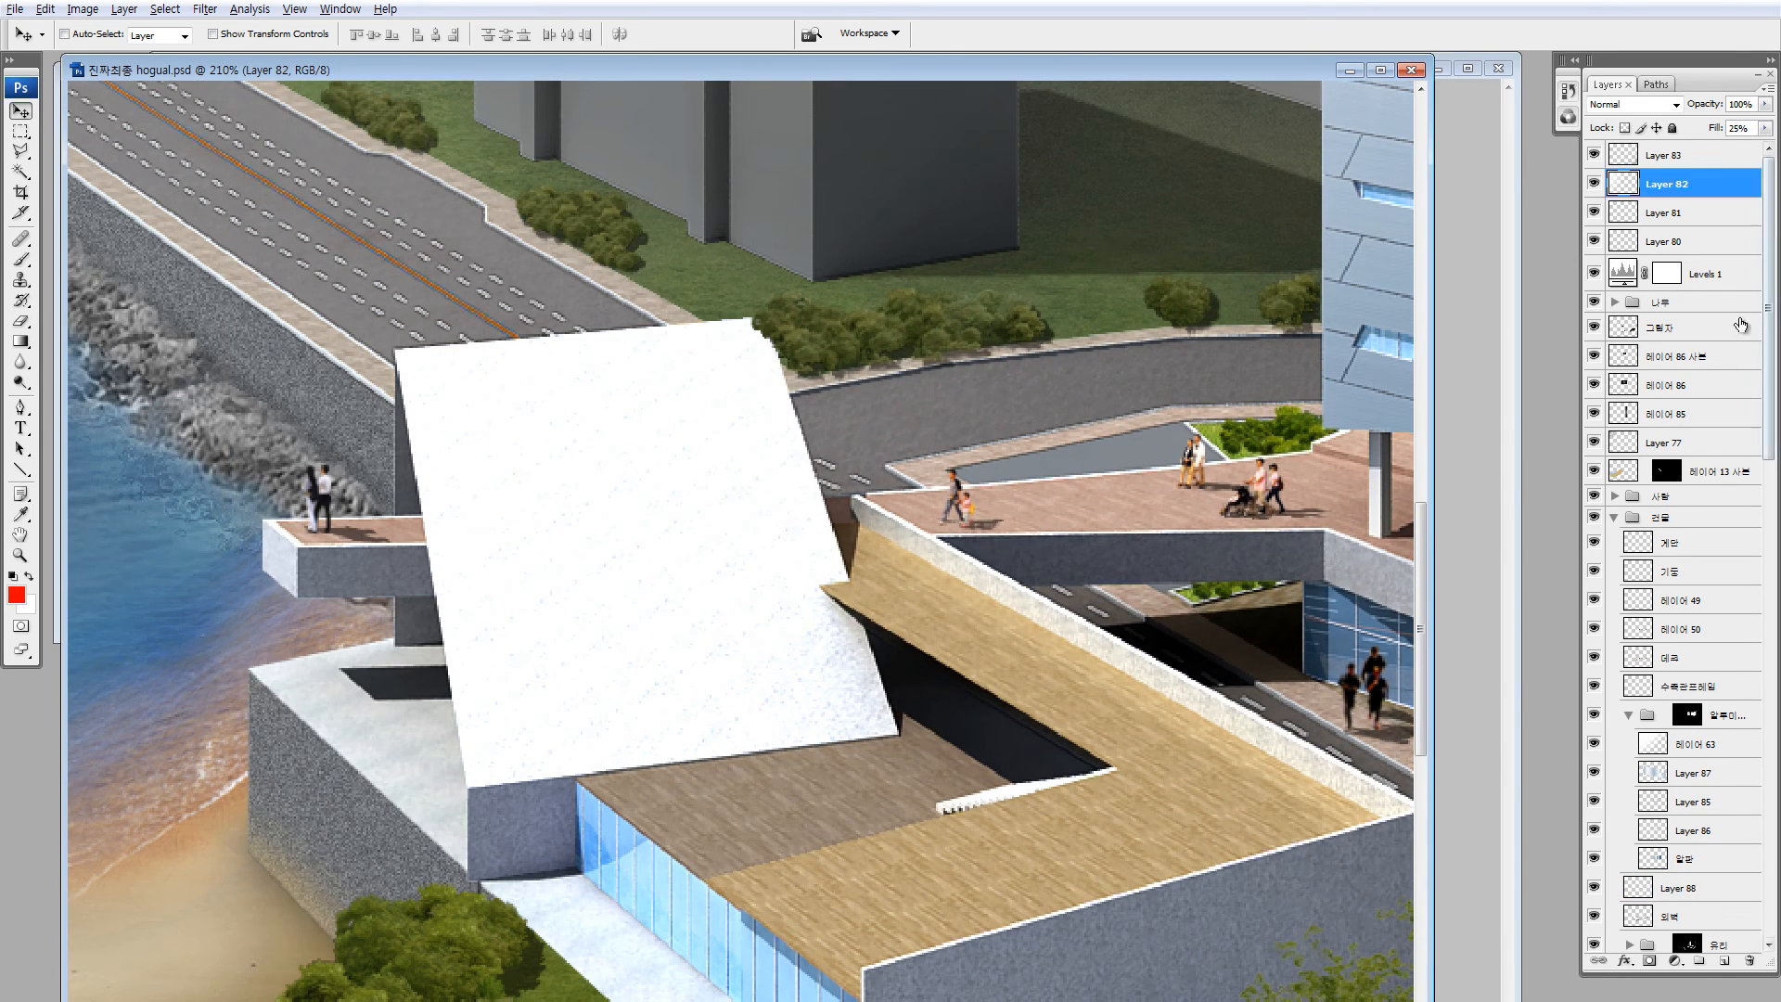
pyautogui.click(1594, 154)
pyautogui.keyDown('ctrl'); pyautogui.click(533, 510); pyautogui.keyUp('ctrl')
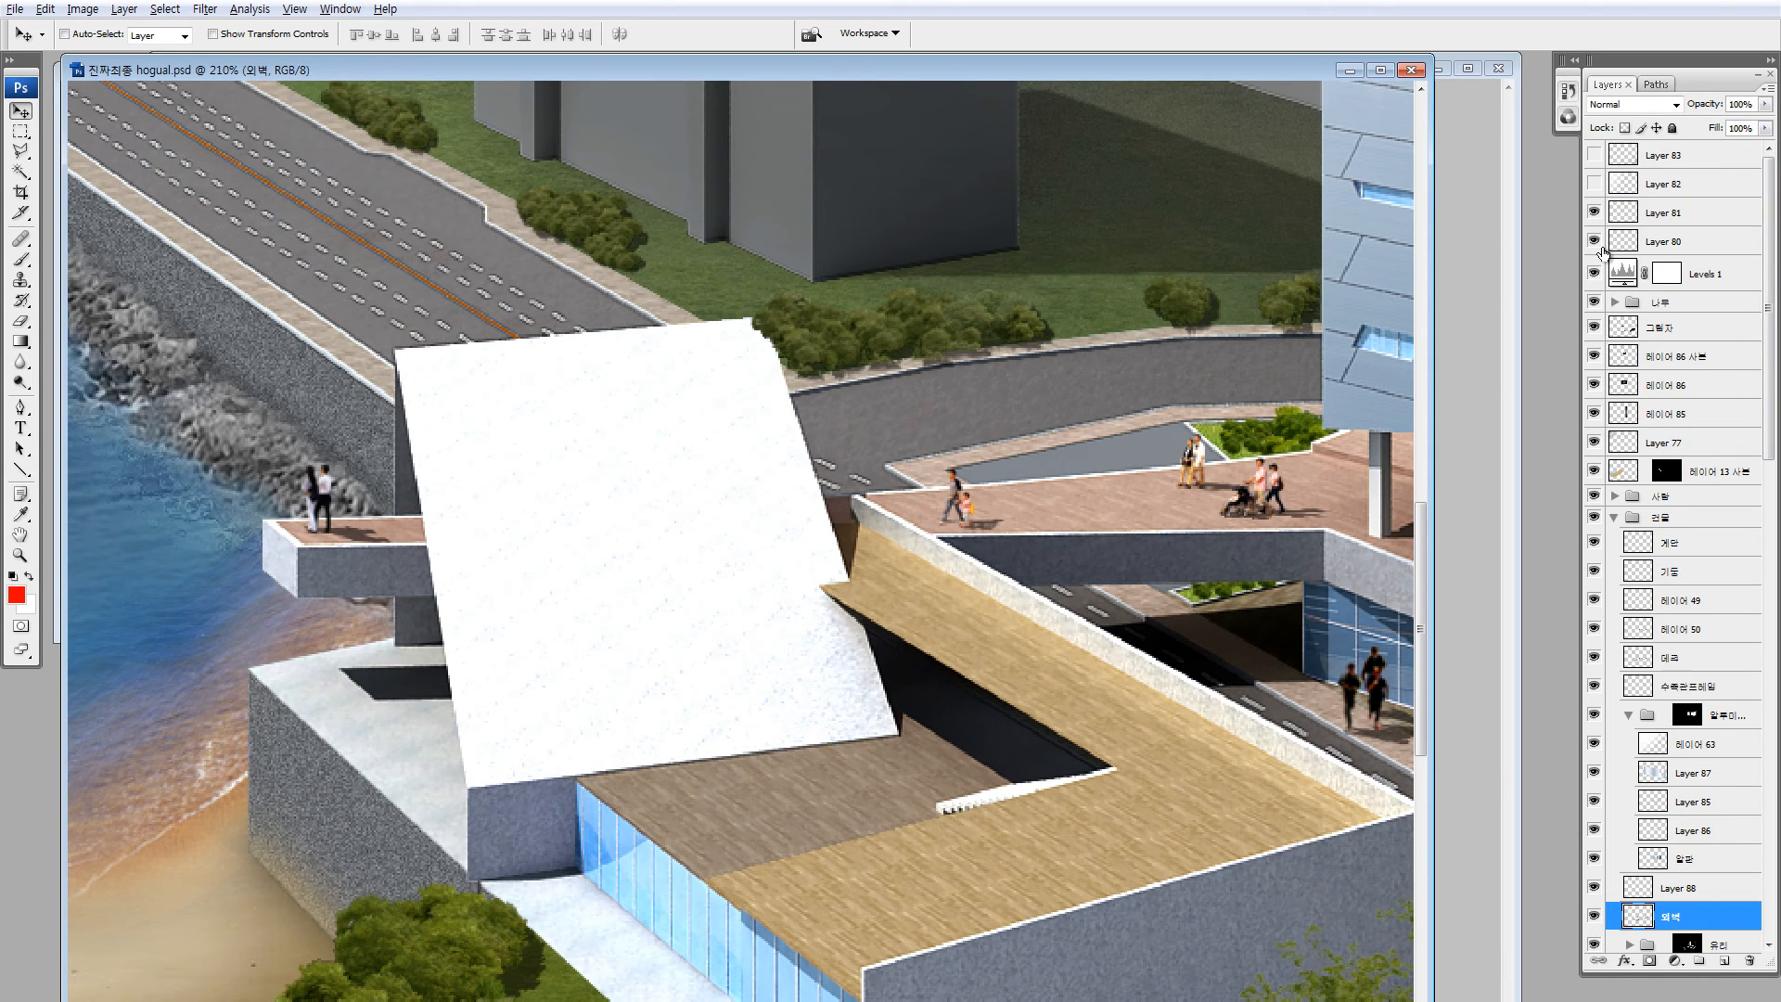
pyautogui.click(1594, 274)
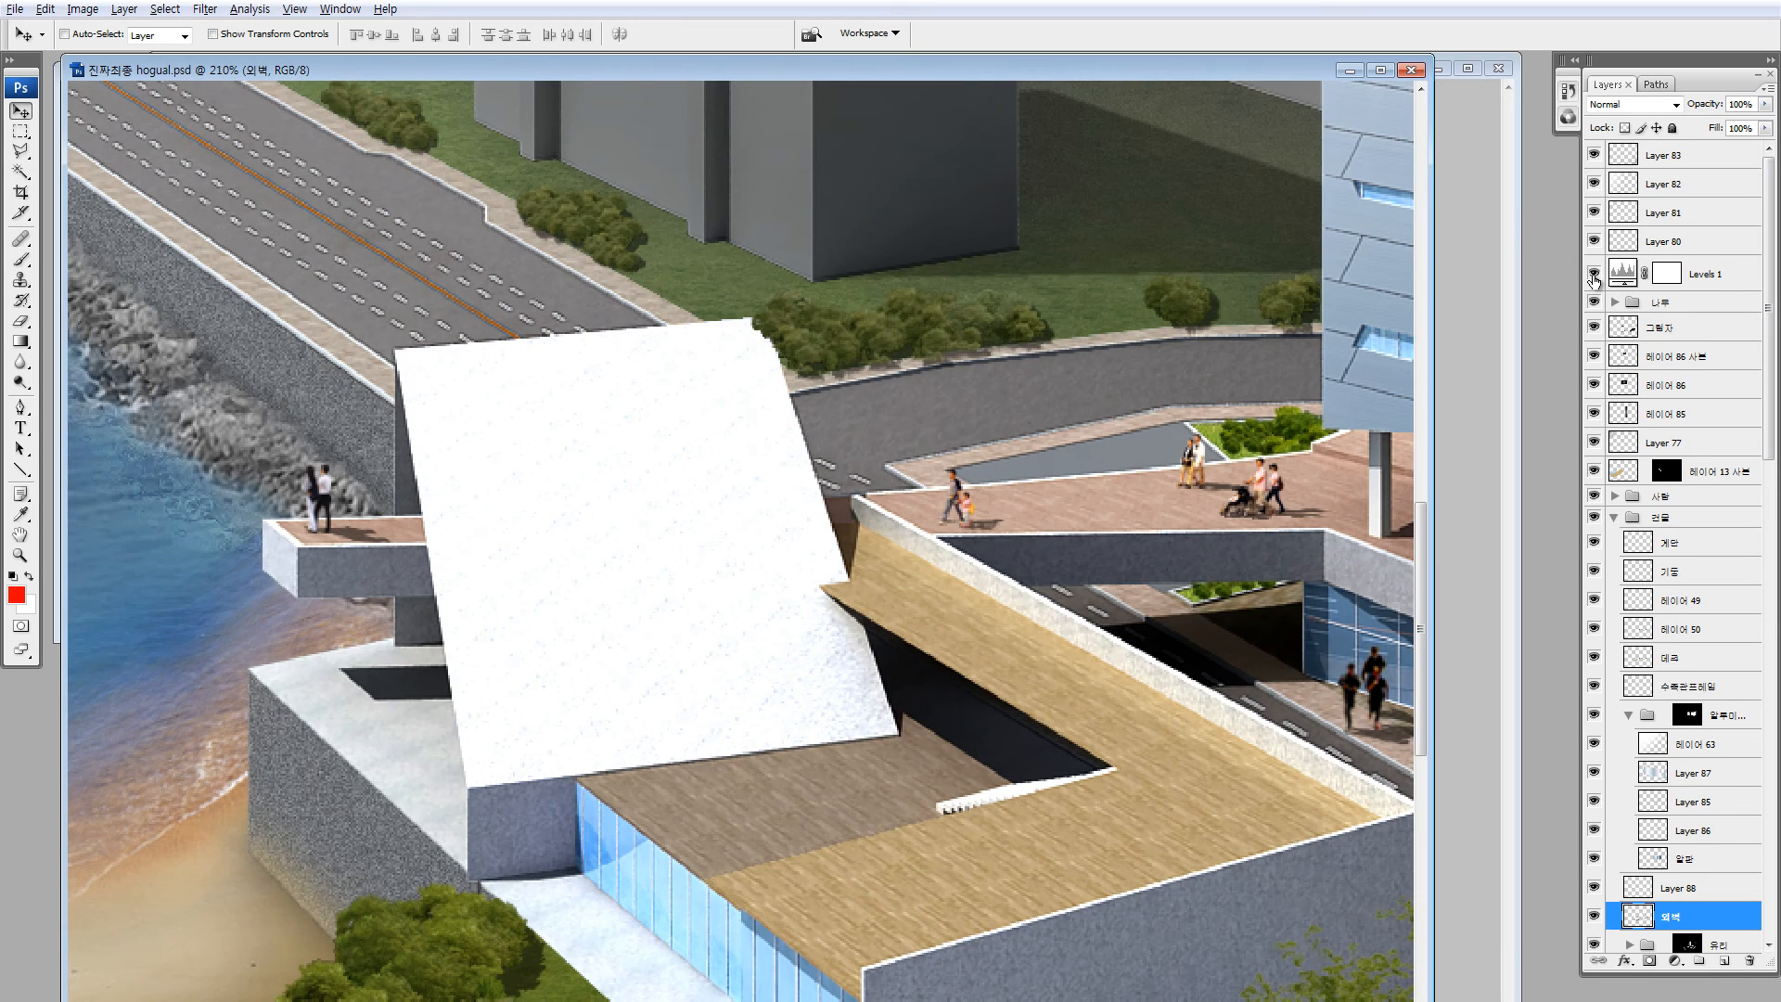
pyautogui.click(1594, 272)
pyautogui.click(1594, 273)
# Target the Levels 1 layer mask and set up a black brush at size 70 with 100% opacity
pyautogui.click(1667, 276)
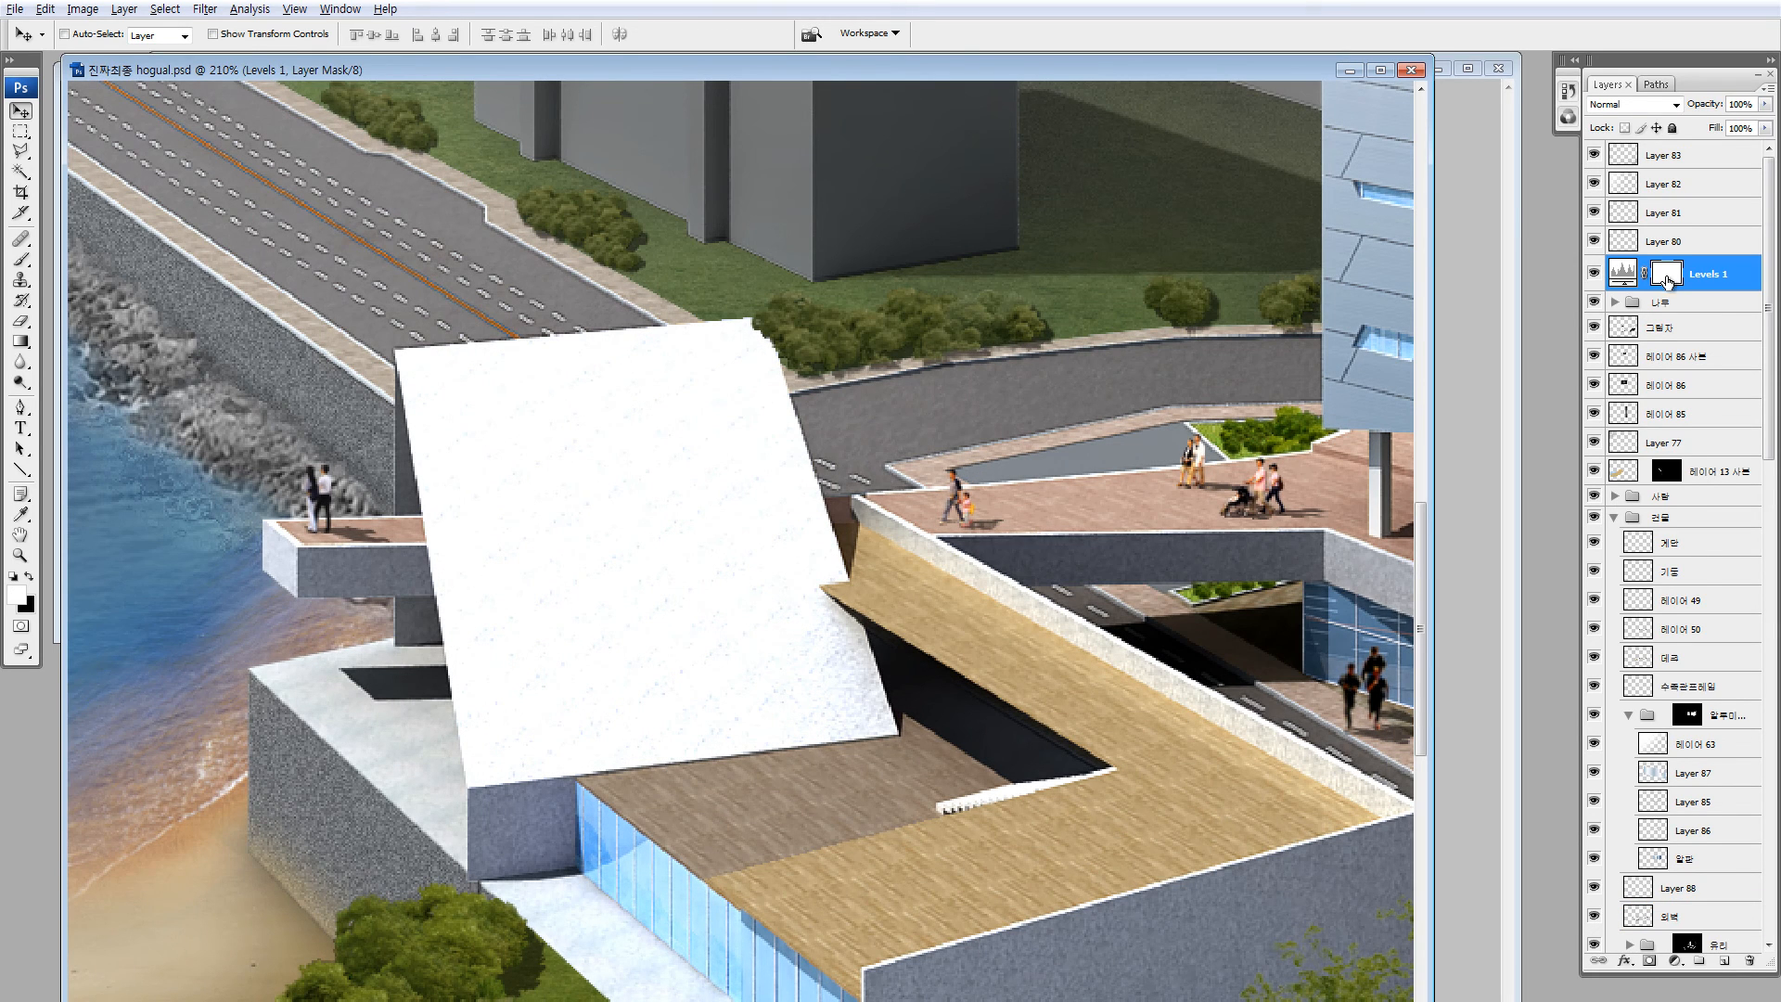
pyautogui.press('b')
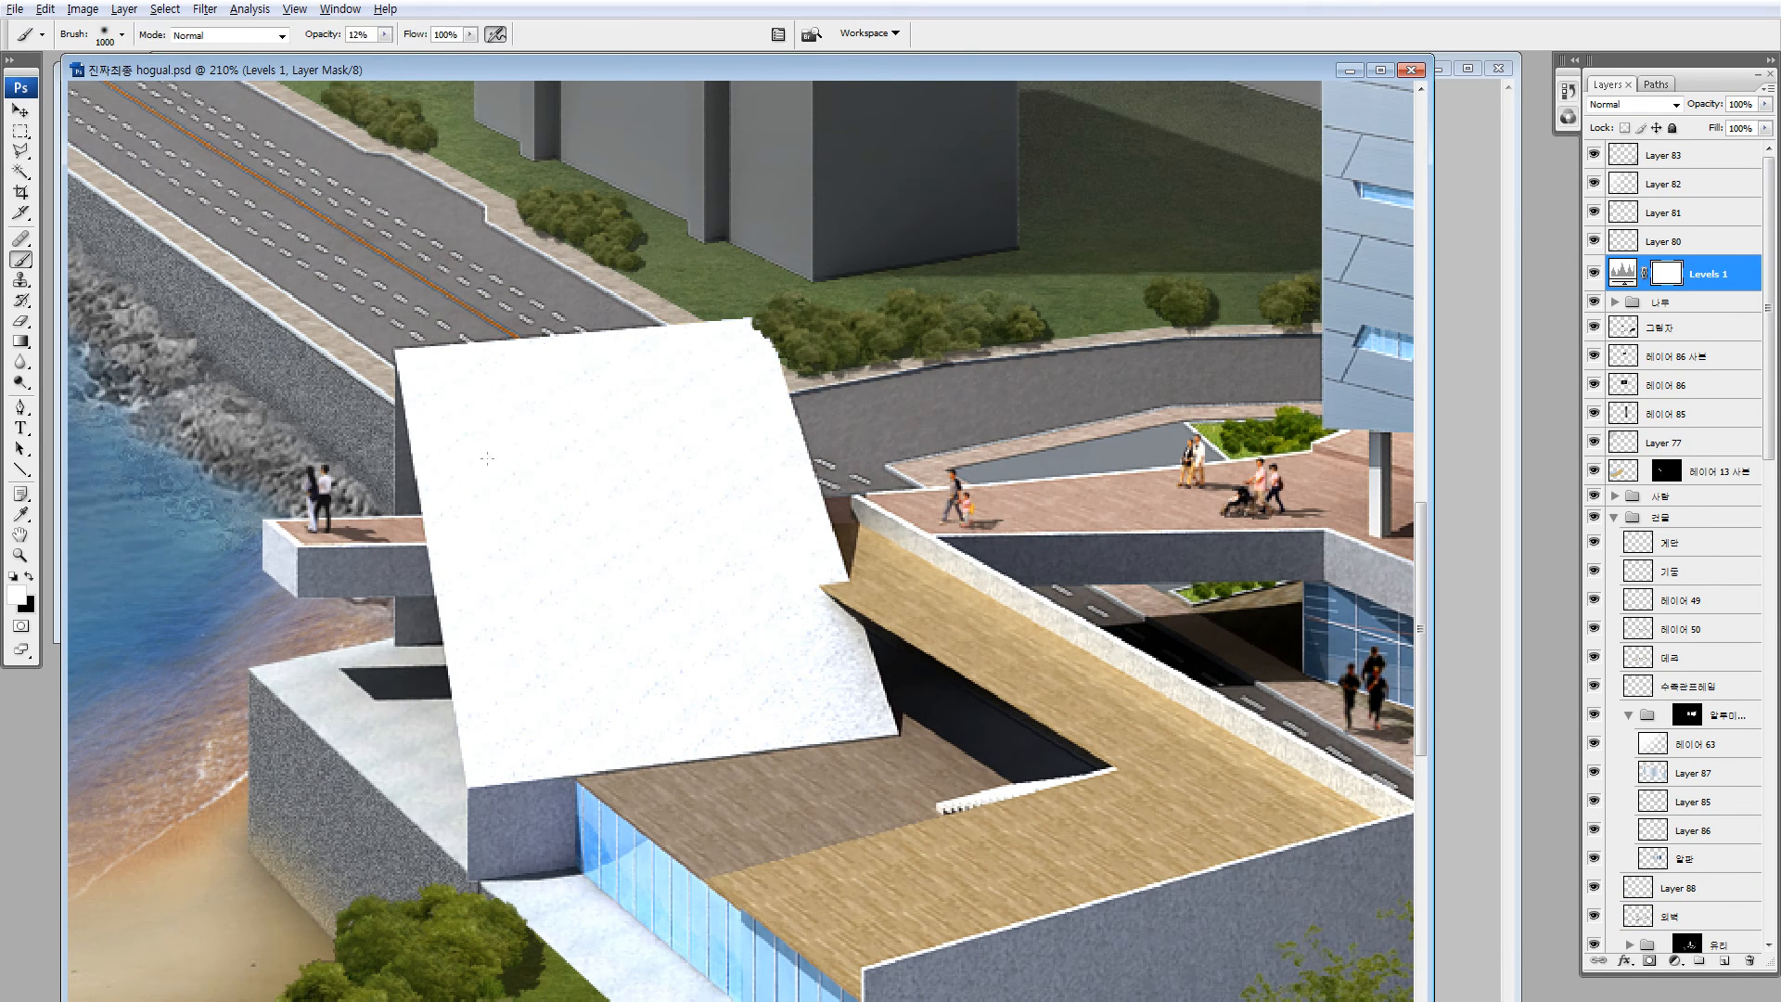
pyautogui.press('[')
pyautogui.press('[')
pyautogui.press('[')
pyautogui.press('[')
pyautogui.press('[')
pyautogui.press('[')
pyautogui.press('[')
pyautogui.press('[')
pyautogui.press('[')
pyautogui.press('[')
pyautogui.press('[')
pyautogui.press('[')
pyautogui.press('[')
pyautogui.press('[')
pyautogui.press('[')
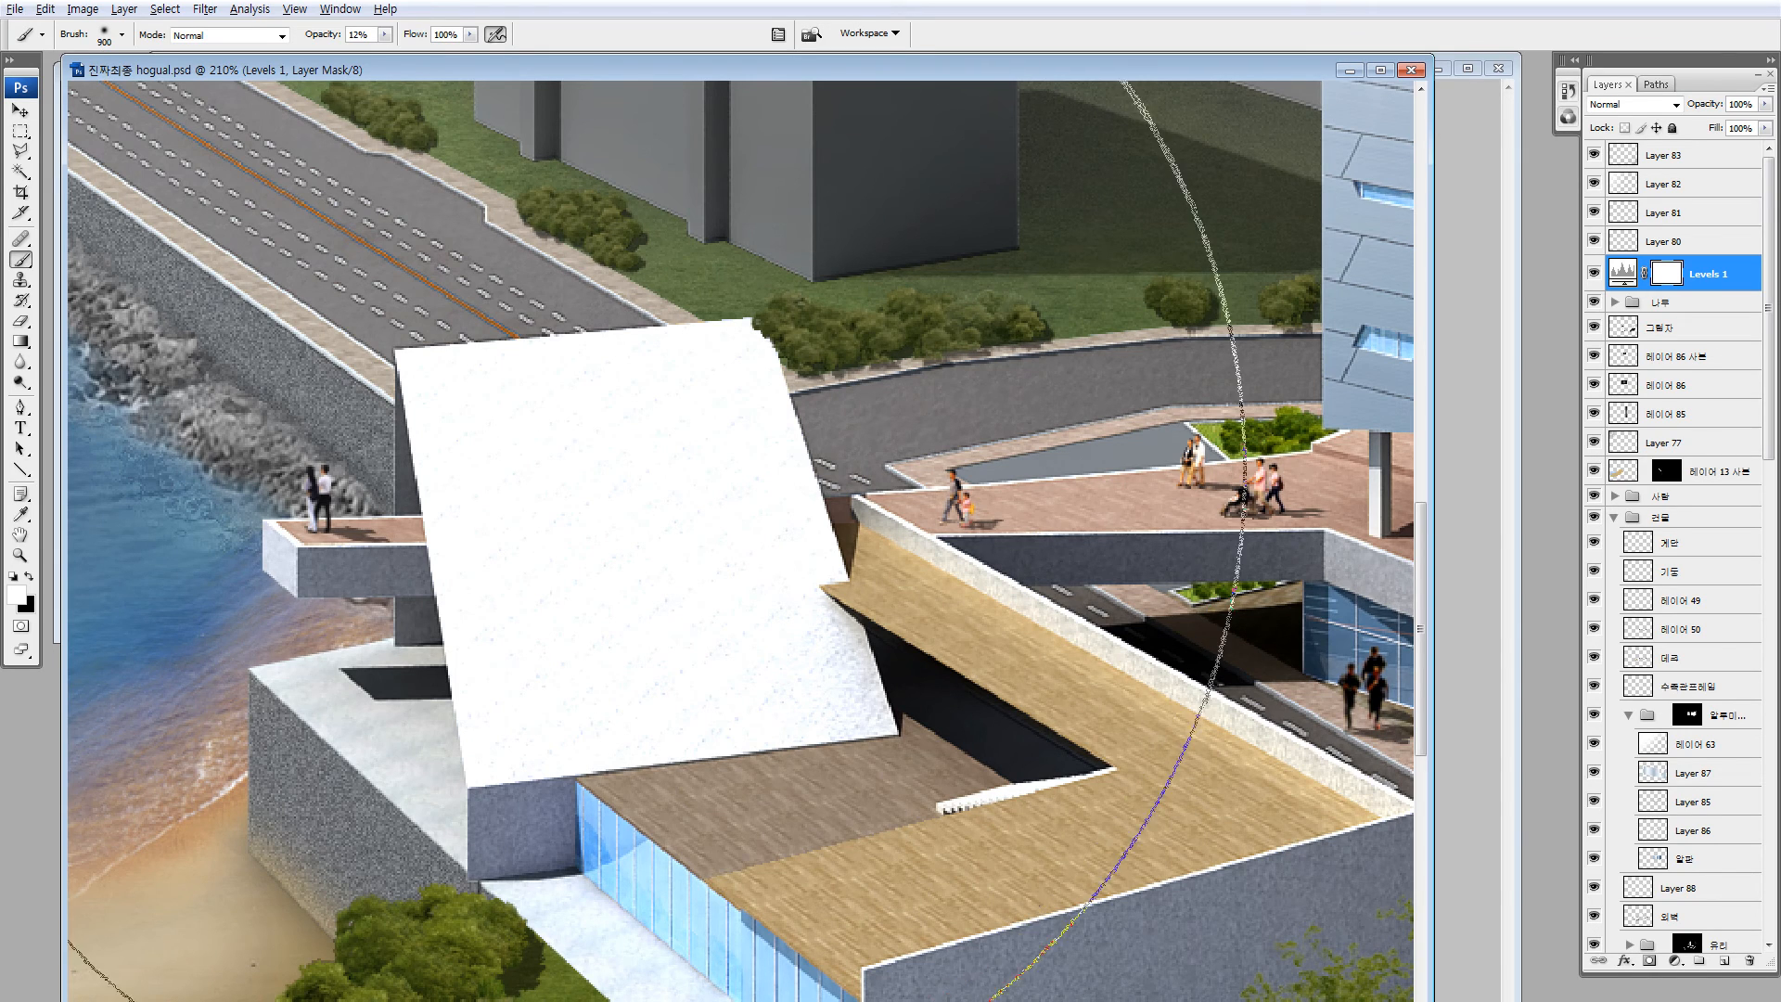
pyautogui.press('x')
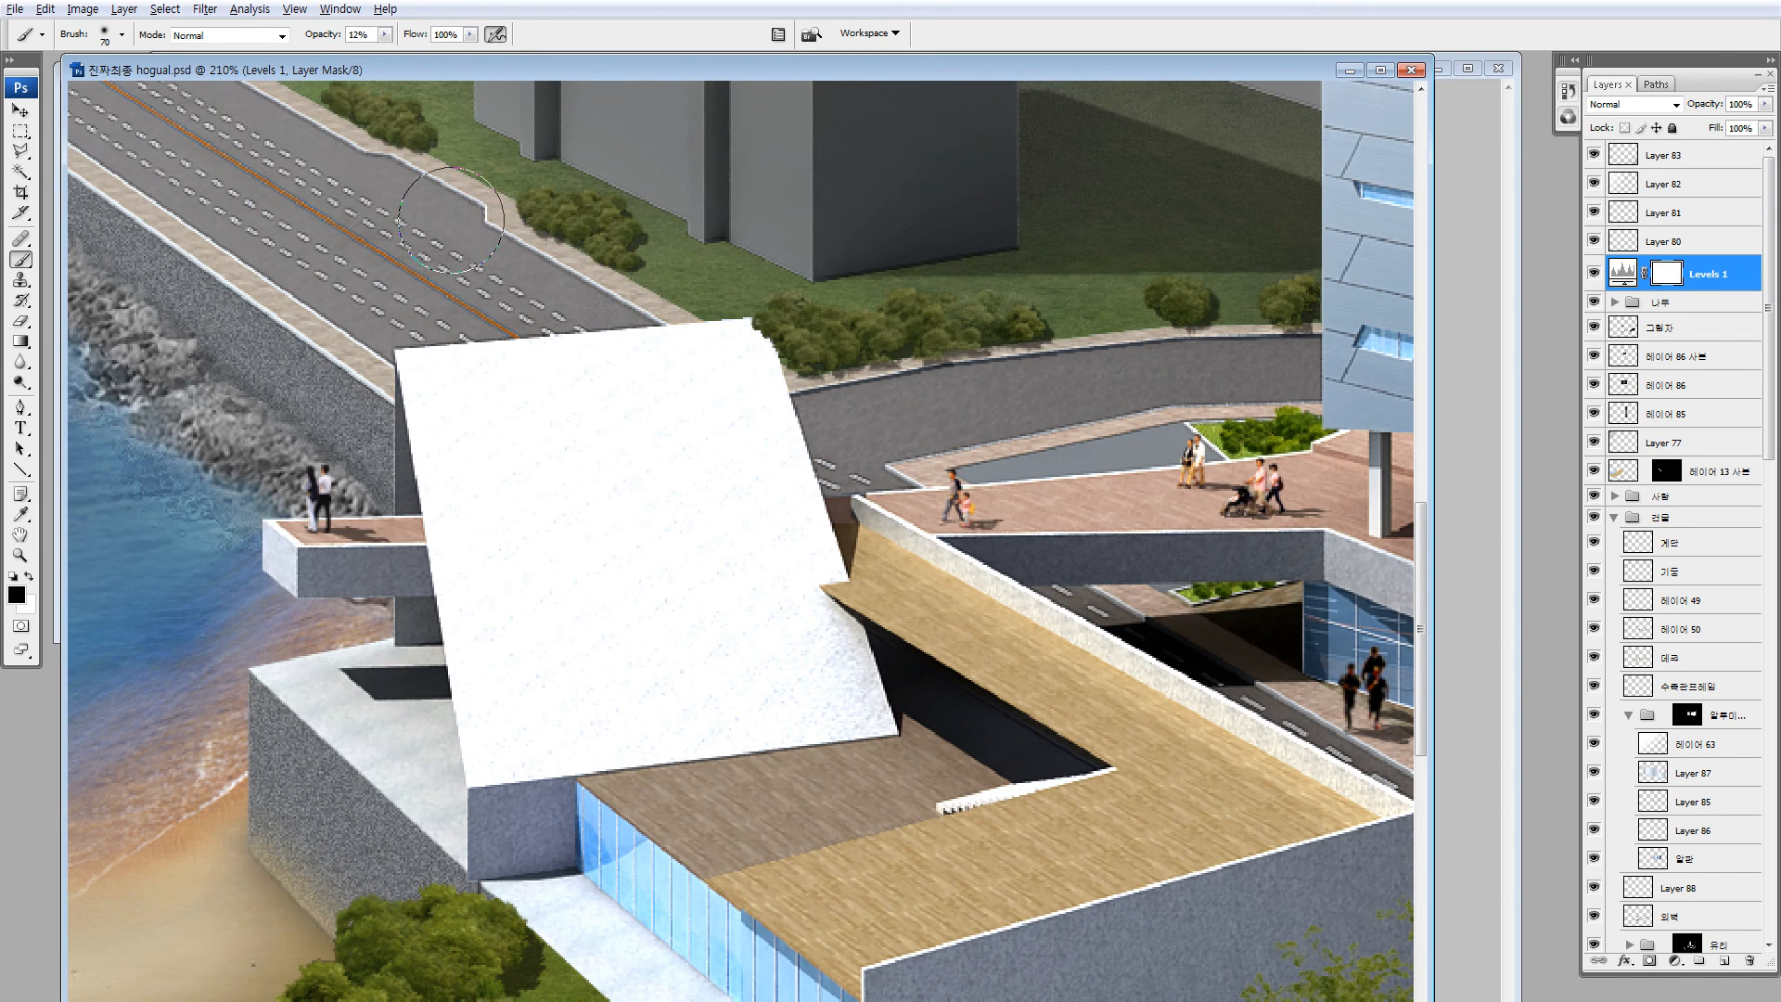
pyautogui.click(369, 35)
pyautogui.moveTo(348, 51); pyautogui.dragTo(742, 54)
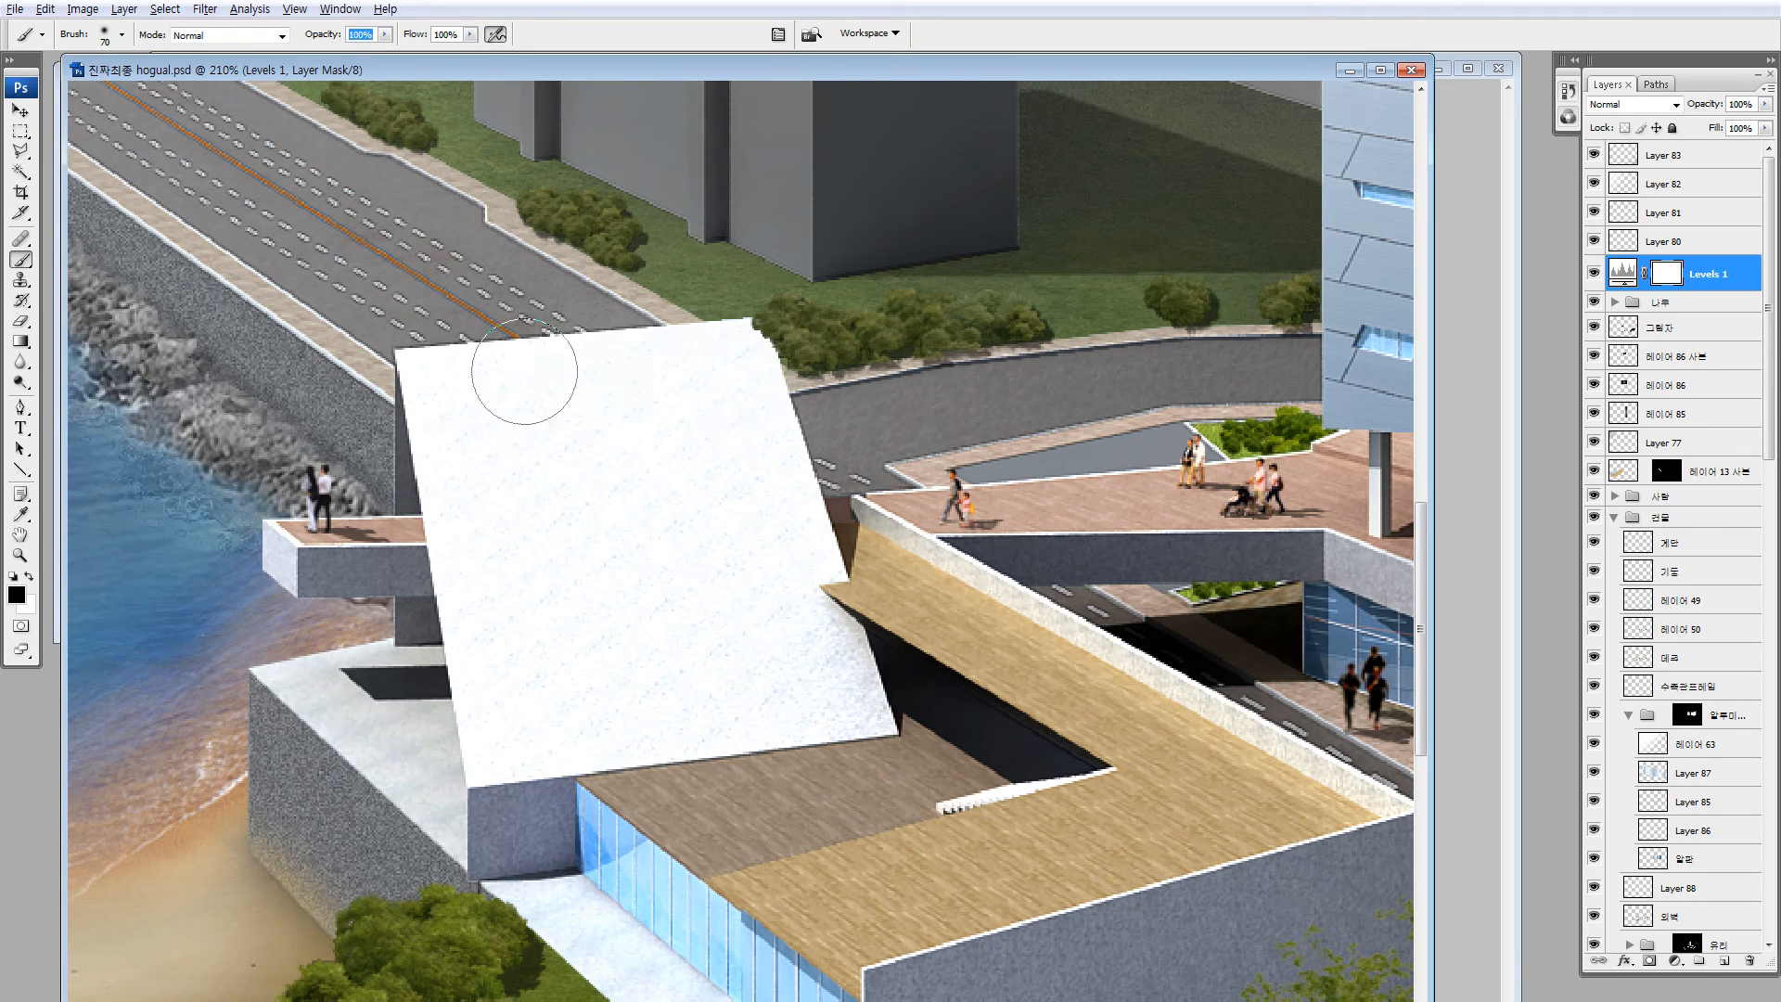
# Paint black on the Levels 1 mask over the small building's white roof and compare with the mask off and on
pyautogui.moveTo(435, 381); pyautogui.dragTo(457, 676)
pyautogui.click(1669, 274)
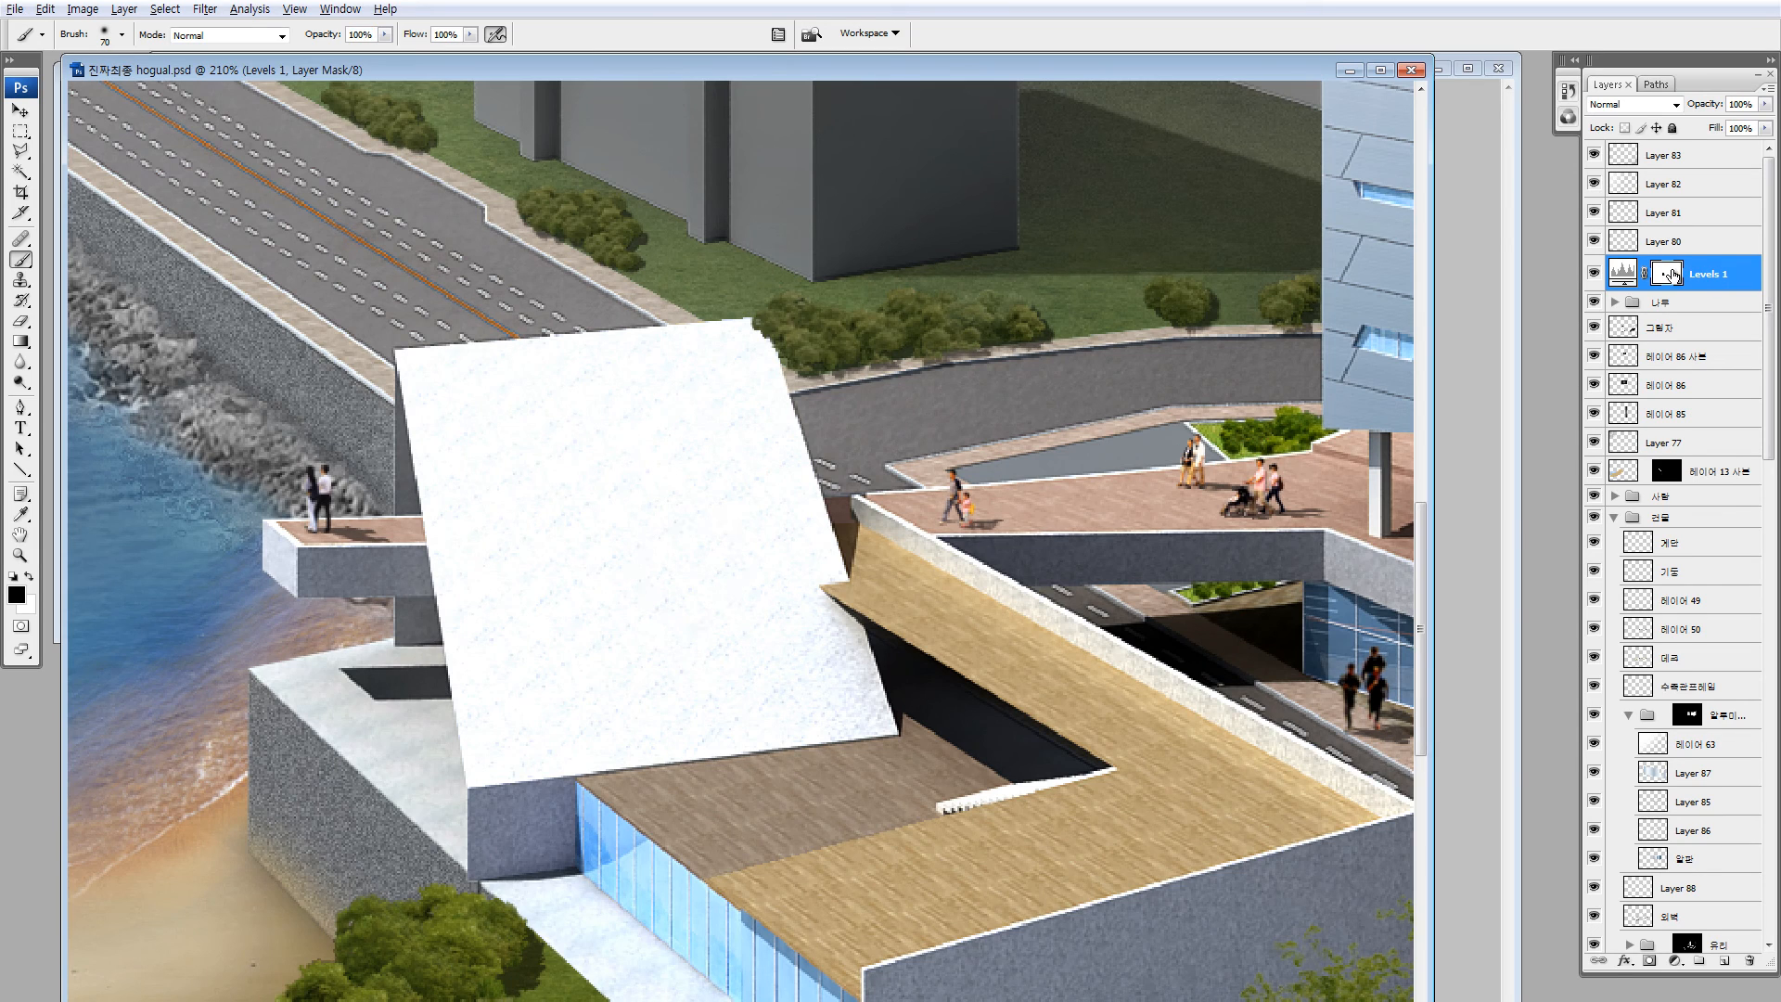
pyautogui.keyDown('alt'); pyautogui.click(1670, 274); pyautogui.keyUp('alt')
pyautogui.keyDown('alt'); pyautogui.click(1667, 278); pyautogui.keyUp('alt')
pyautogui.keyDown('shift'); pyautogui.click(1670, 276); pyautogui.keyUp('shift')
pyautogui.keyDown('shift'); pyautogui.click(1670, 277); pyautogui.keyUp('shift')
pyautogui.keyDown('shift'); pyautogui.click(1669, 276); pyautogui.keyUp('shift')
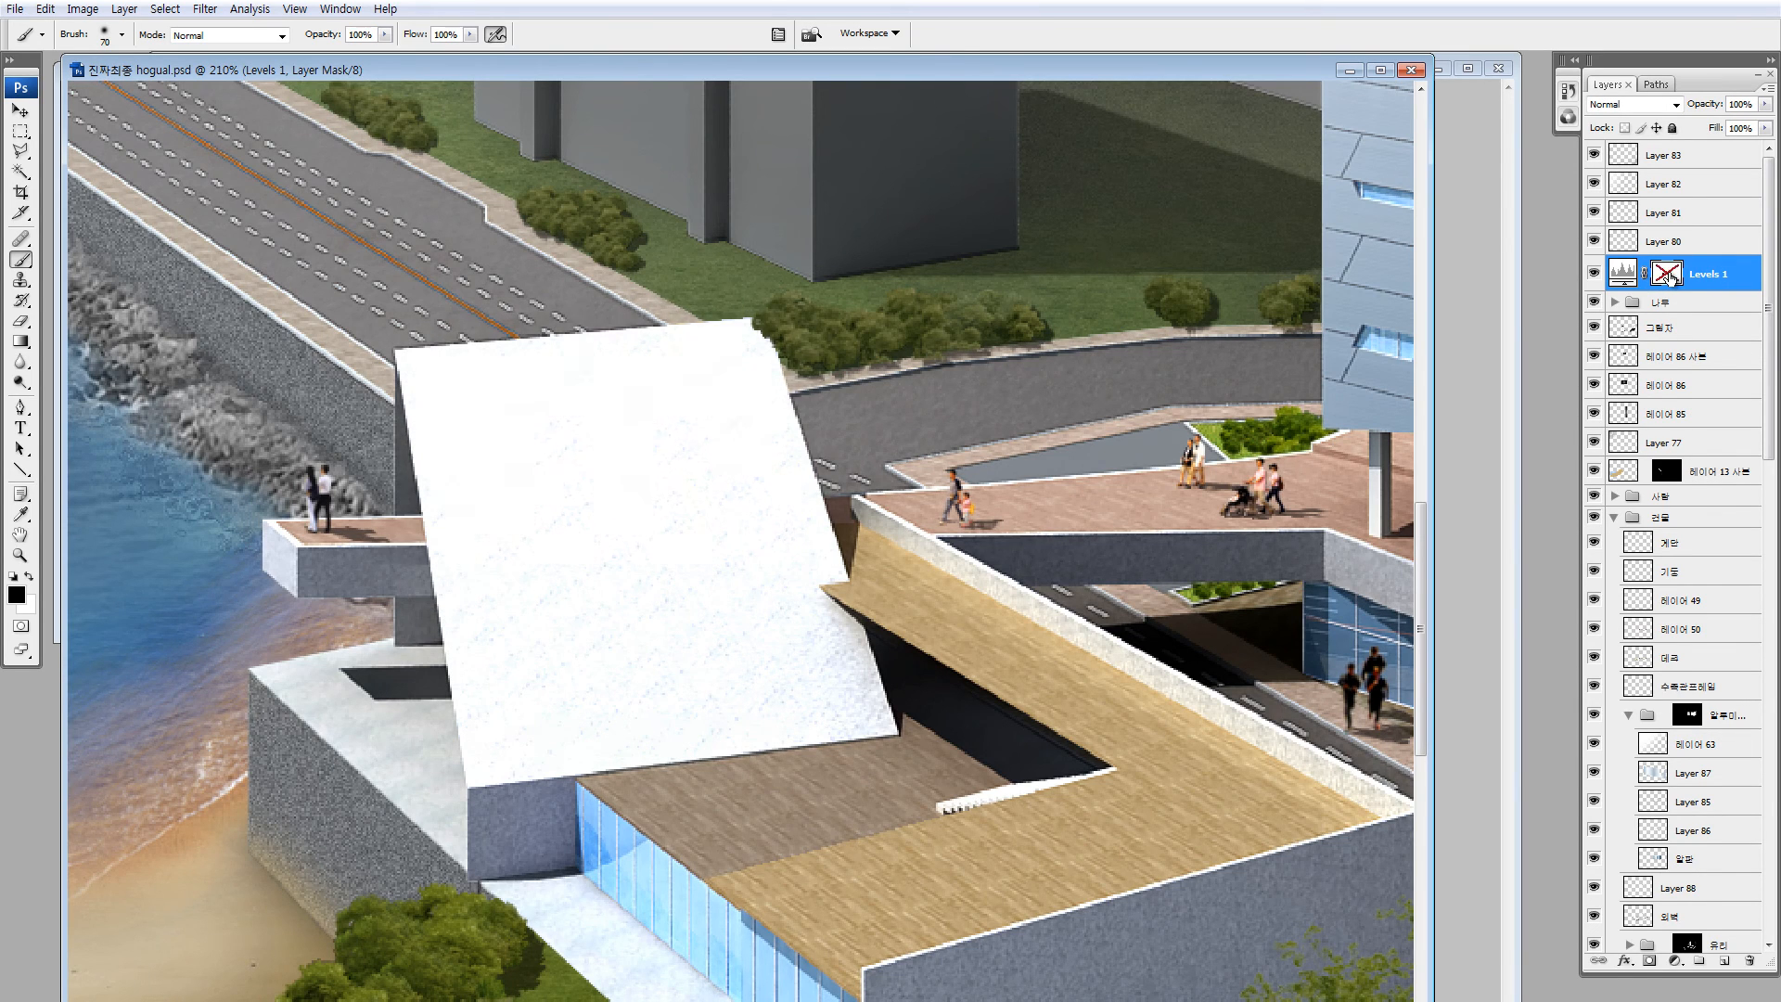
pyautogui.keyDown('shift'); pyautogui.click(1669, 276); pyautogui.keyUp('shift')
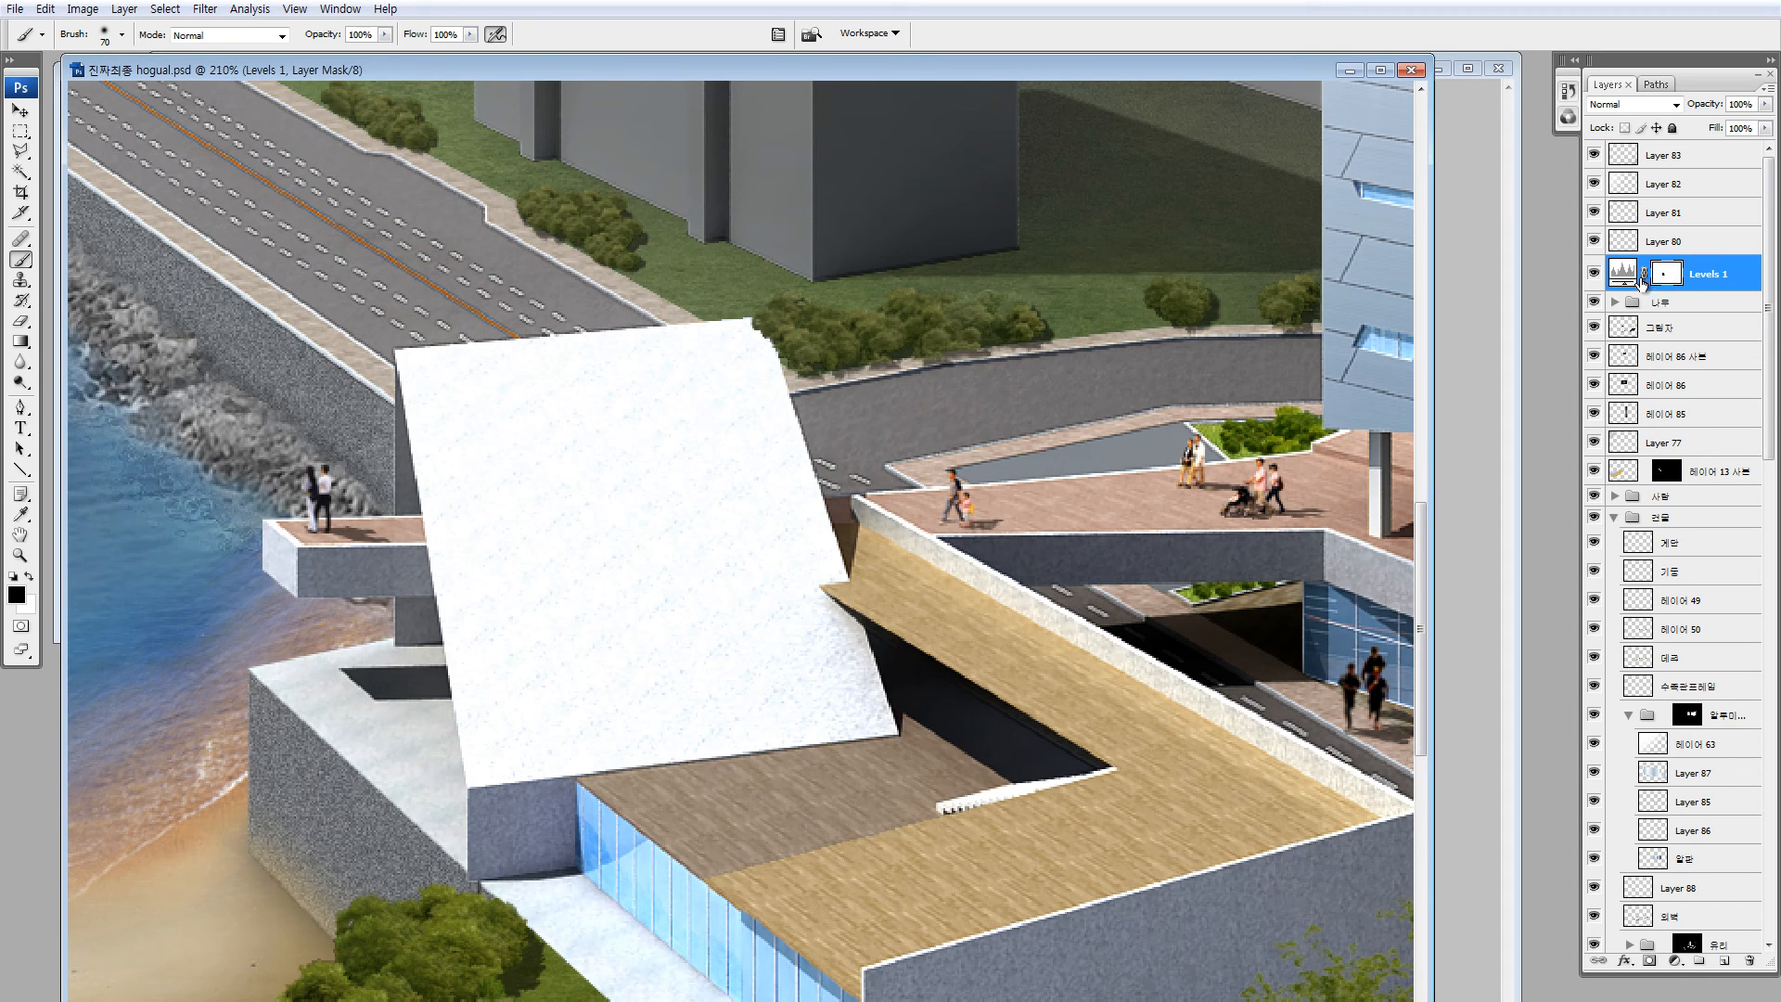
# Examine the whole rendering and the area around the seaside road and grey background buildings
pyautogui.hotkey('ctrl', '-')
pyautogui.hotkey('ctrl', '-')
pyautogui.hotkey('ctrl', '-')
pyautogui.hotkey('ctrl', '-')
pyautogui.hotkey('ctrl', '-')
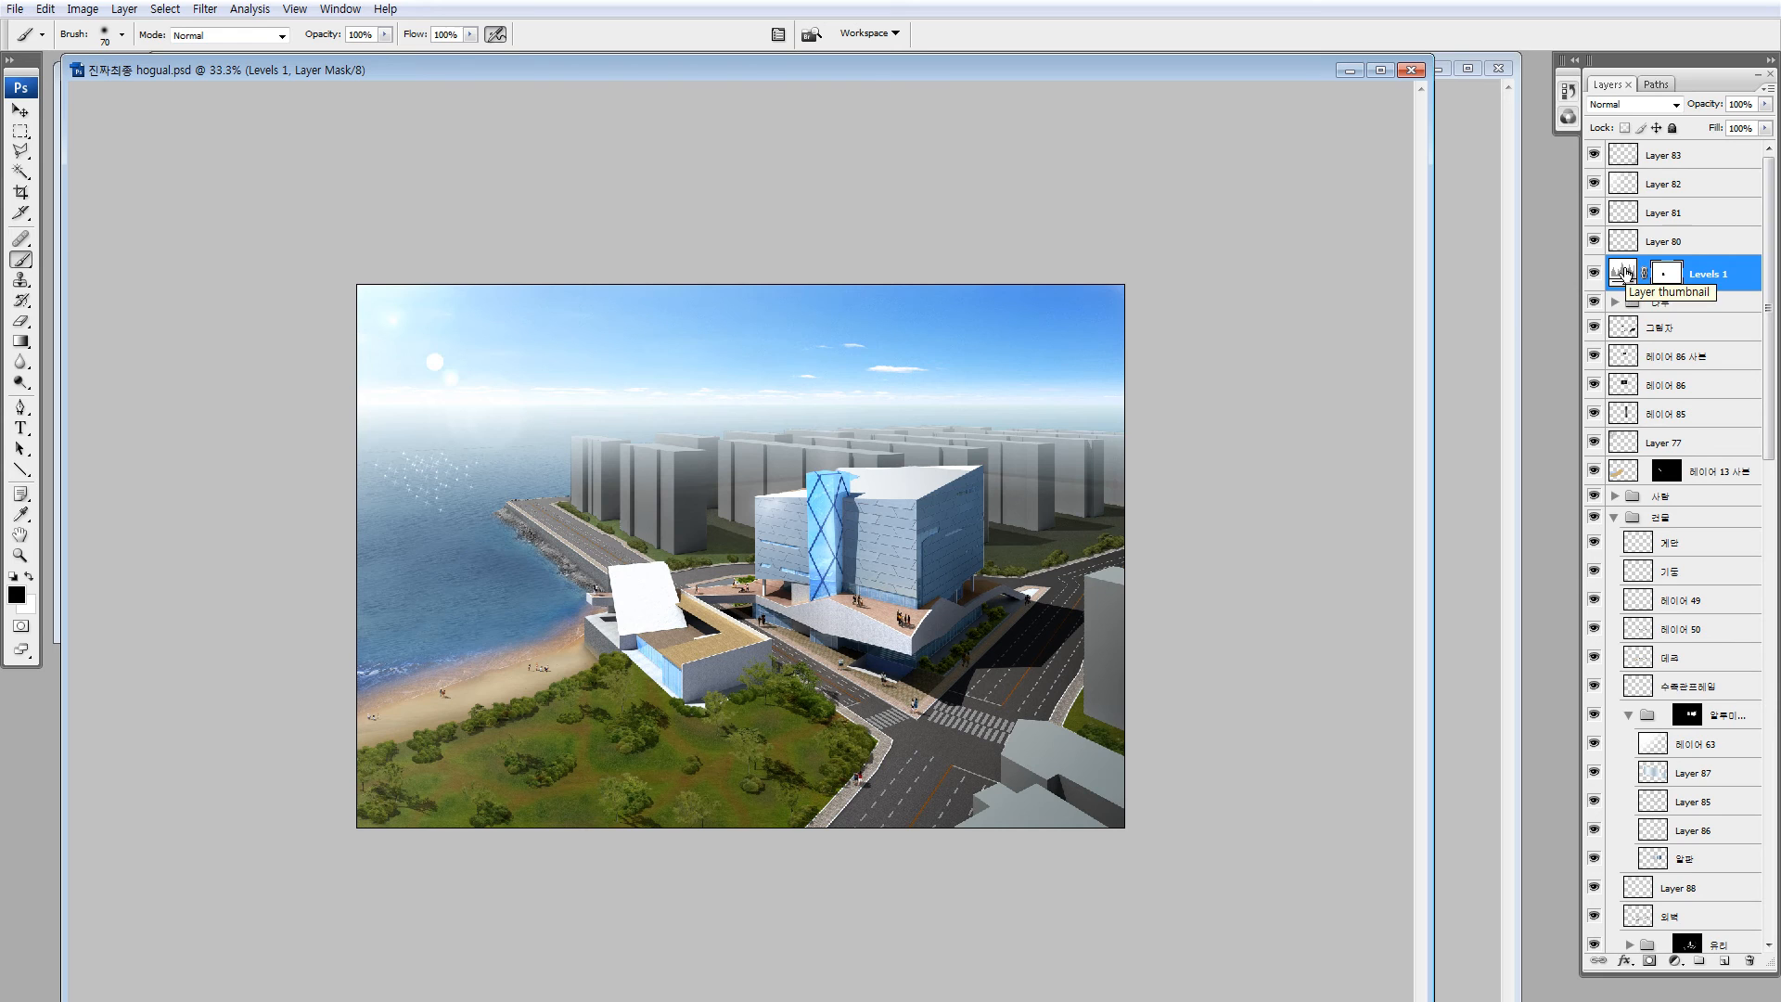
pyautogui.press('z')
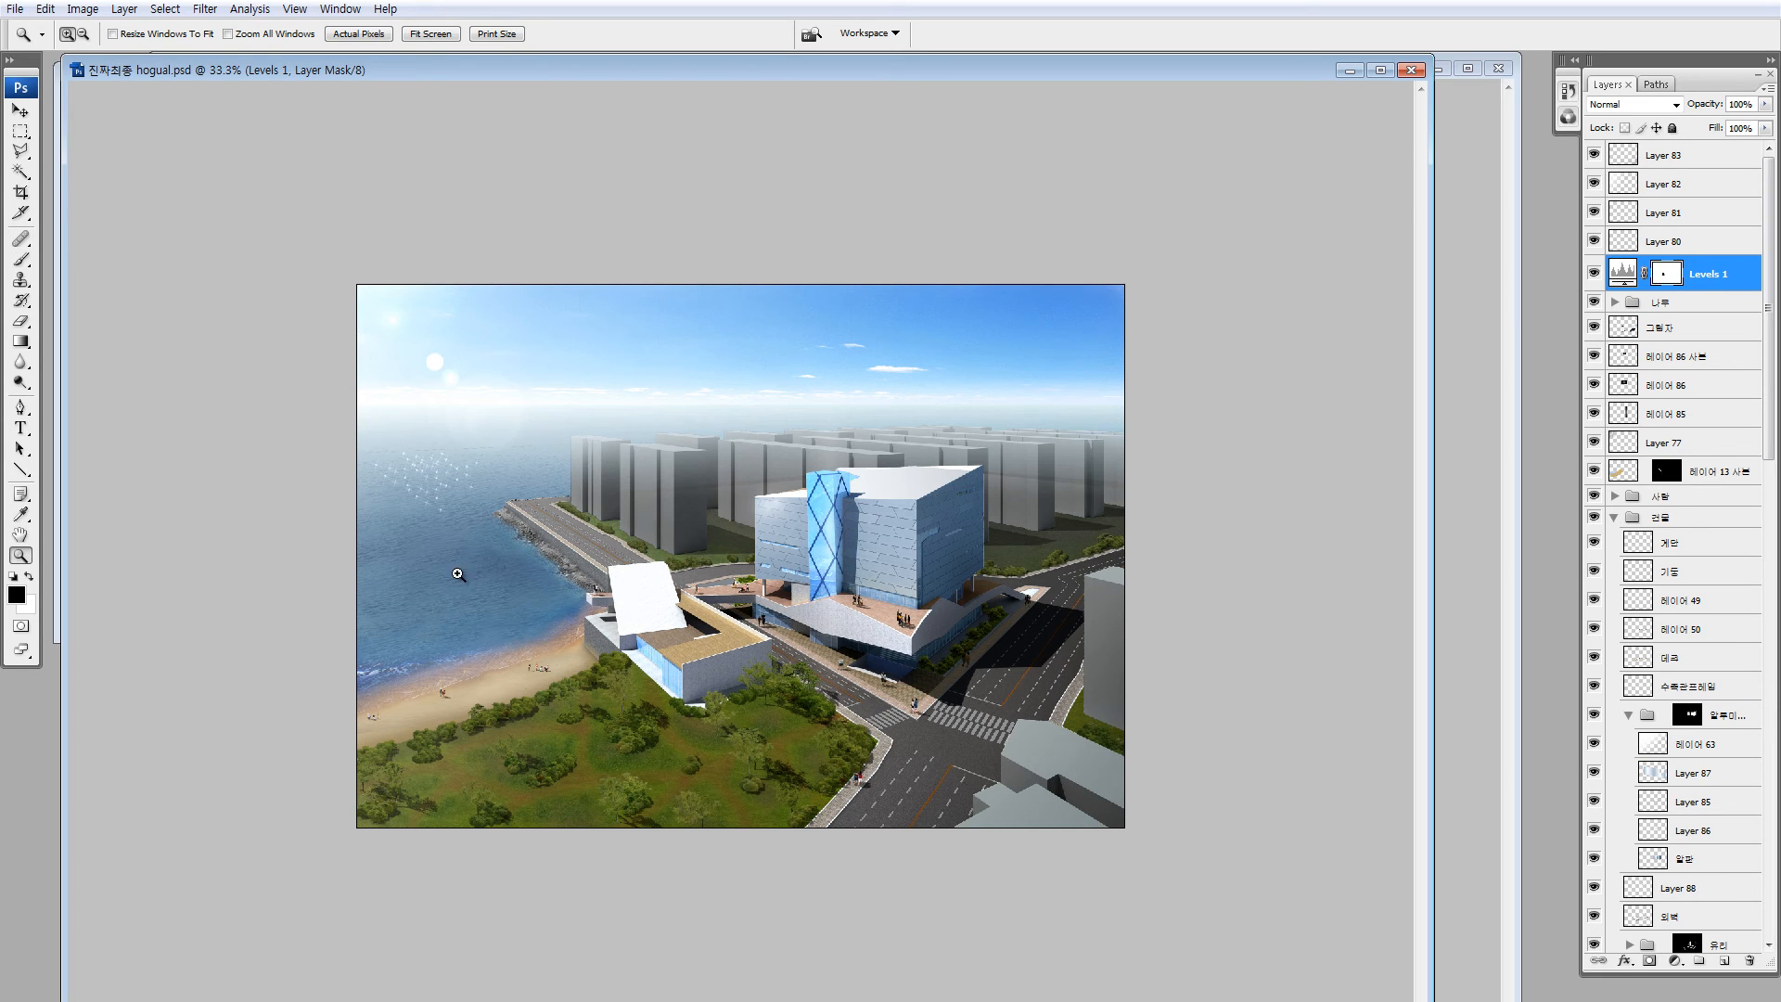
pyautogui.moveTo(471, 394); pyautogui.dragTo(789, 639)
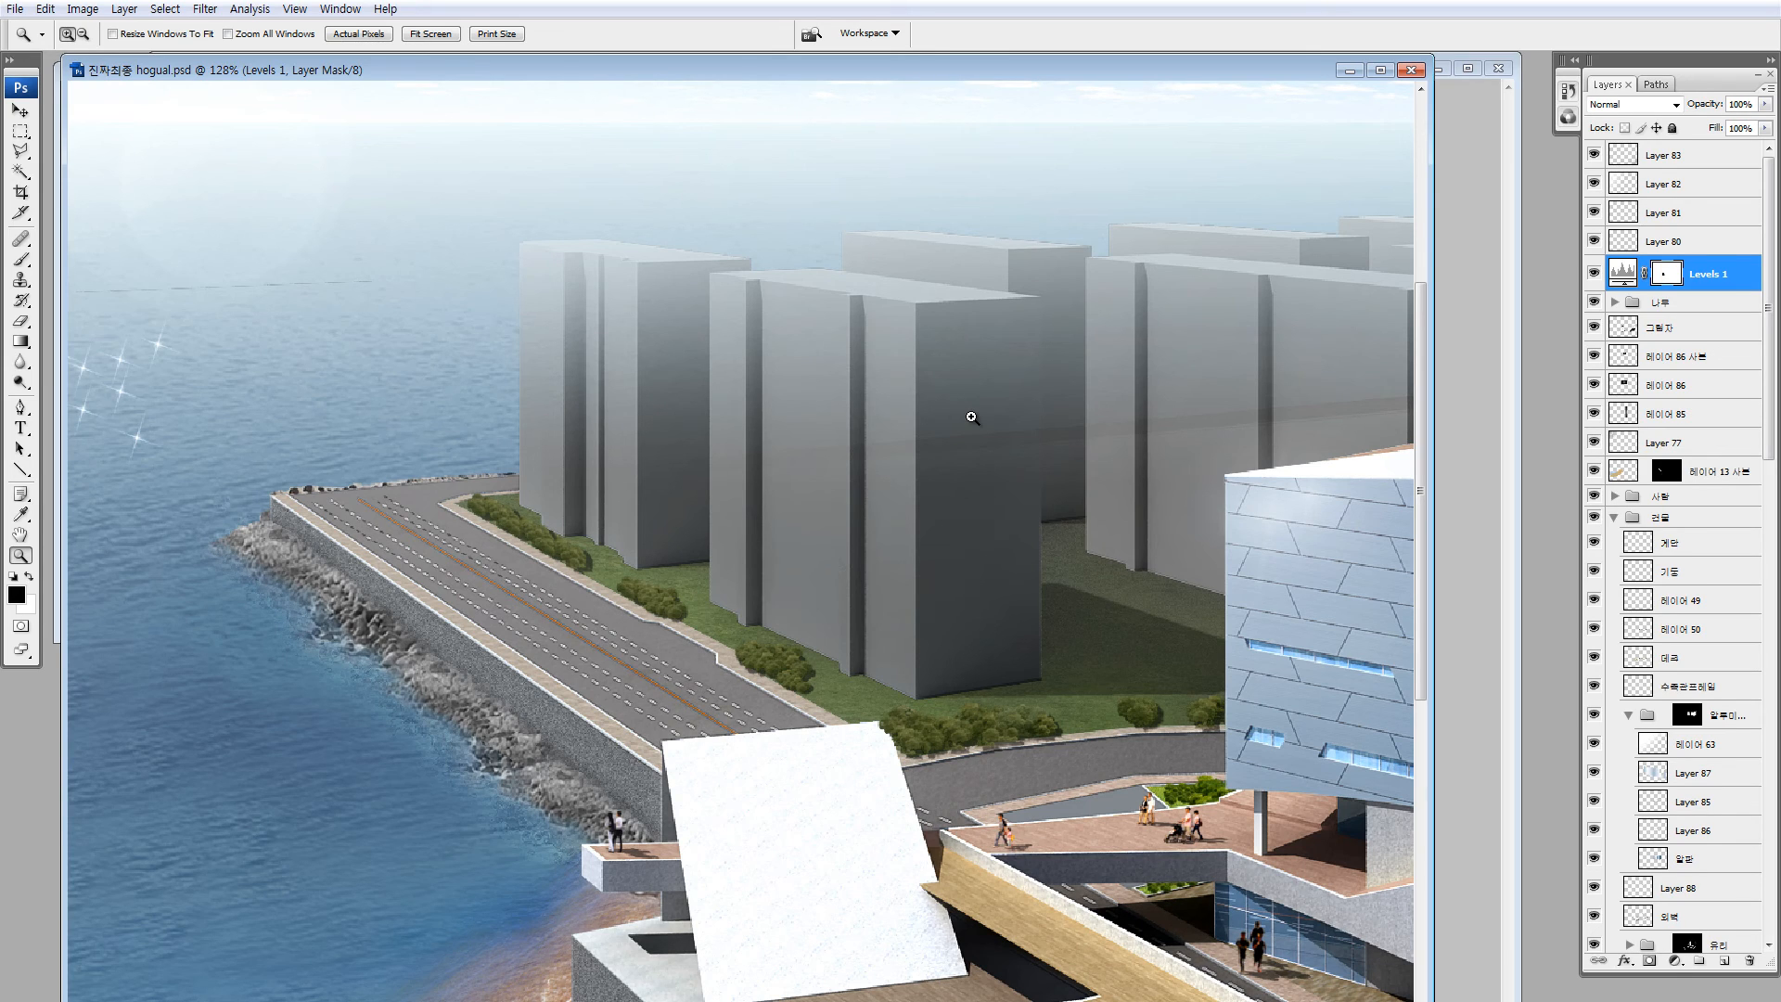
# Hide Layers 83 to 80 and Levels 1, and target the tree layer, Layer 2 사본 8
pyautogui.press('v')
pyautogui.keyDown('ctrl'); pyautogui.click(669, 598); pyautogui.keyUp('ctrl')
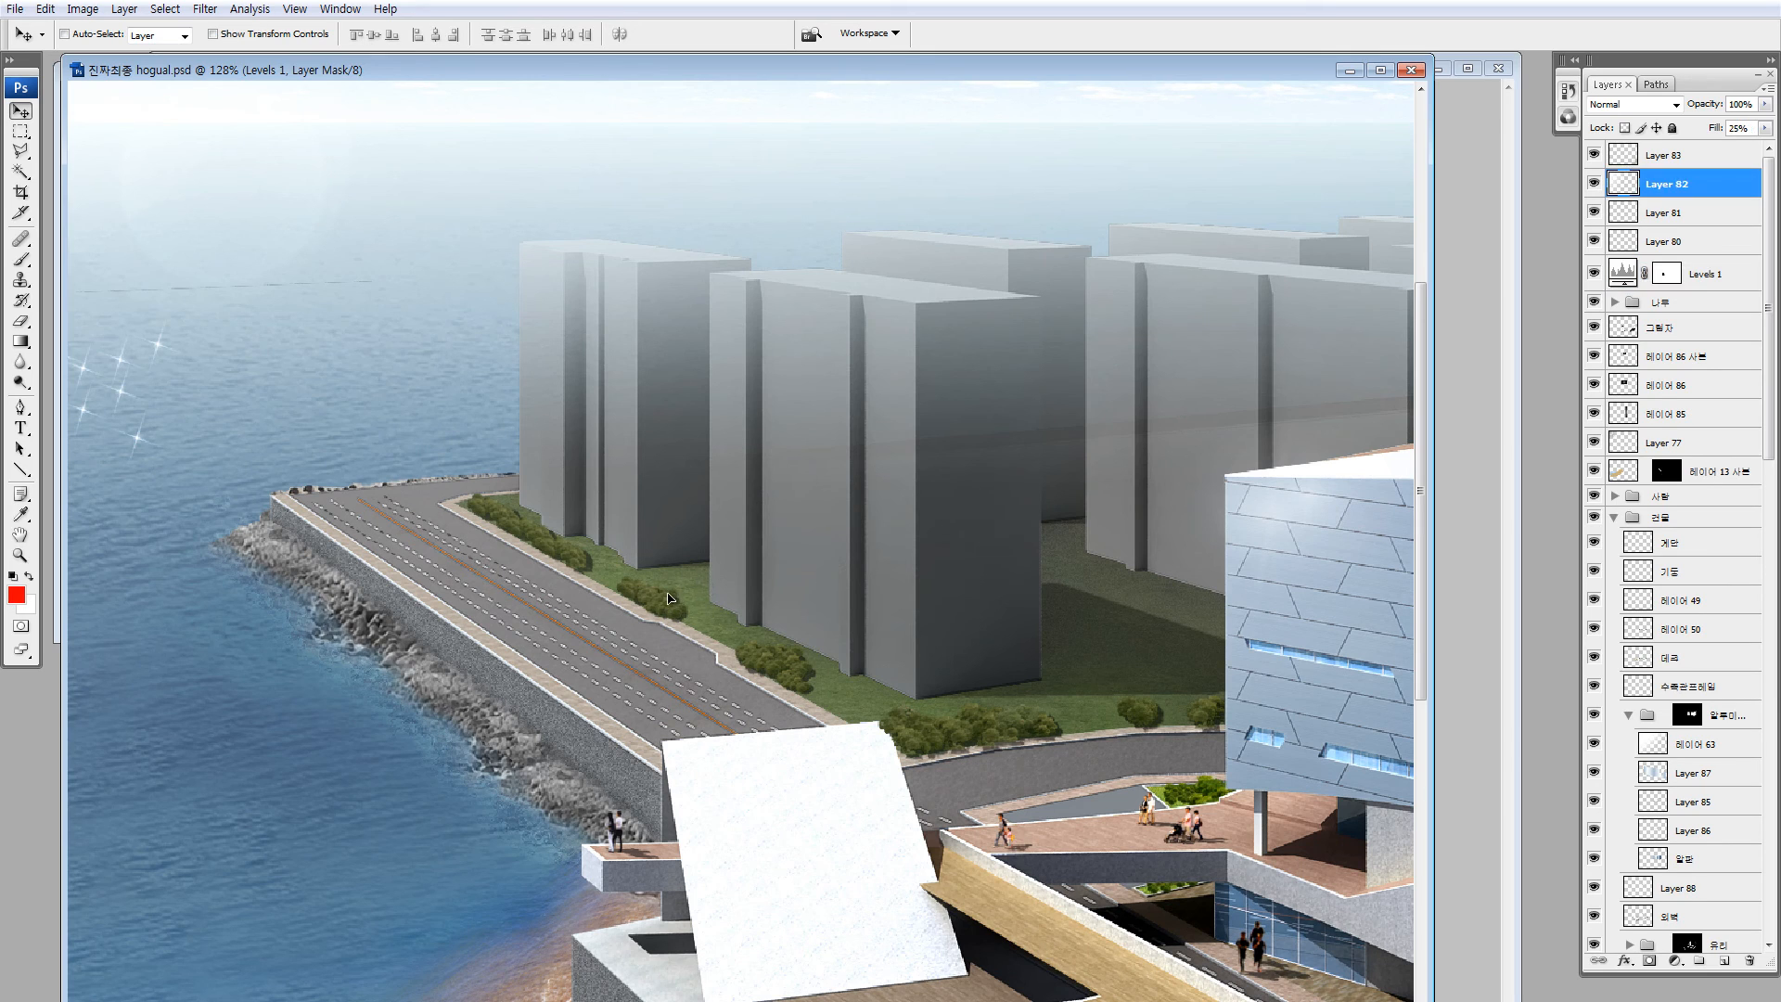
pyautogui.click(1615, 212)
pyautogui.moveTo(1593, 159); pyautogui.dragTo(1590, 276)
pyautogui.moveTo(648, 643); pyautogui.dragTo(739, 8)
pyautogui.keyDown('ctrl'); pyautogui.click(642, 678); pyautogui.keyUp('ctrl')
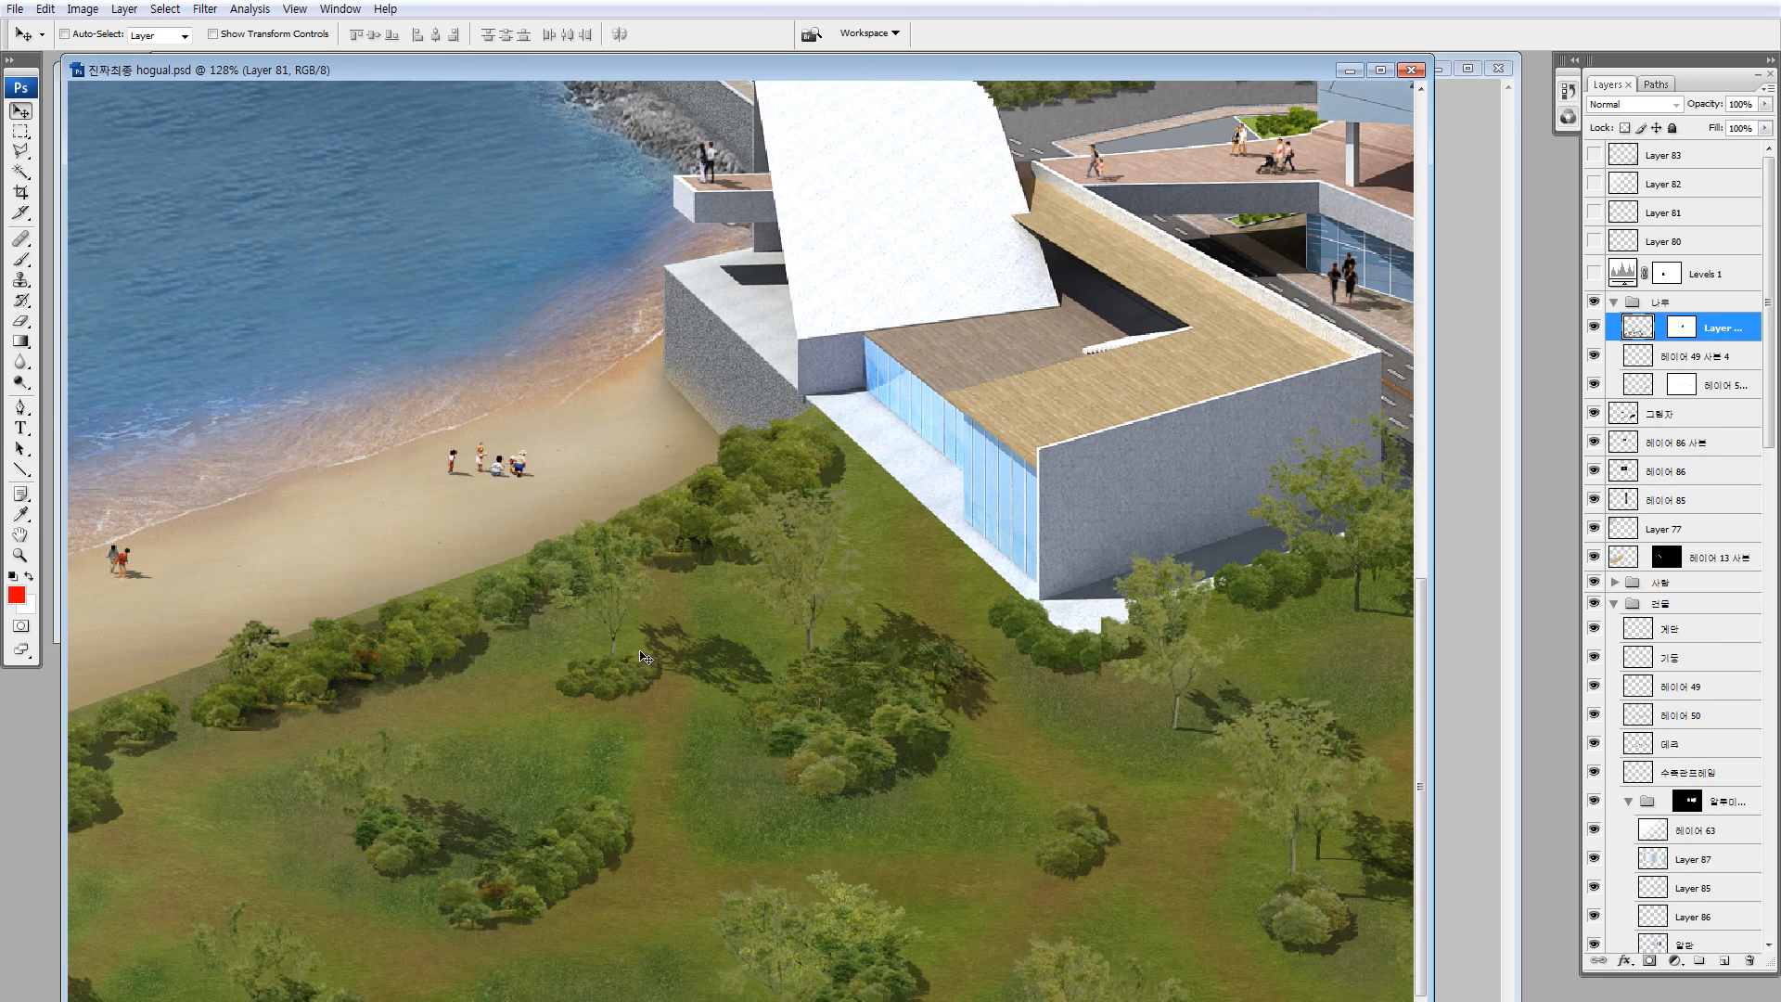
pyautogui.moveTo(1098, 635); pyautogui.dragTo(805, 598)
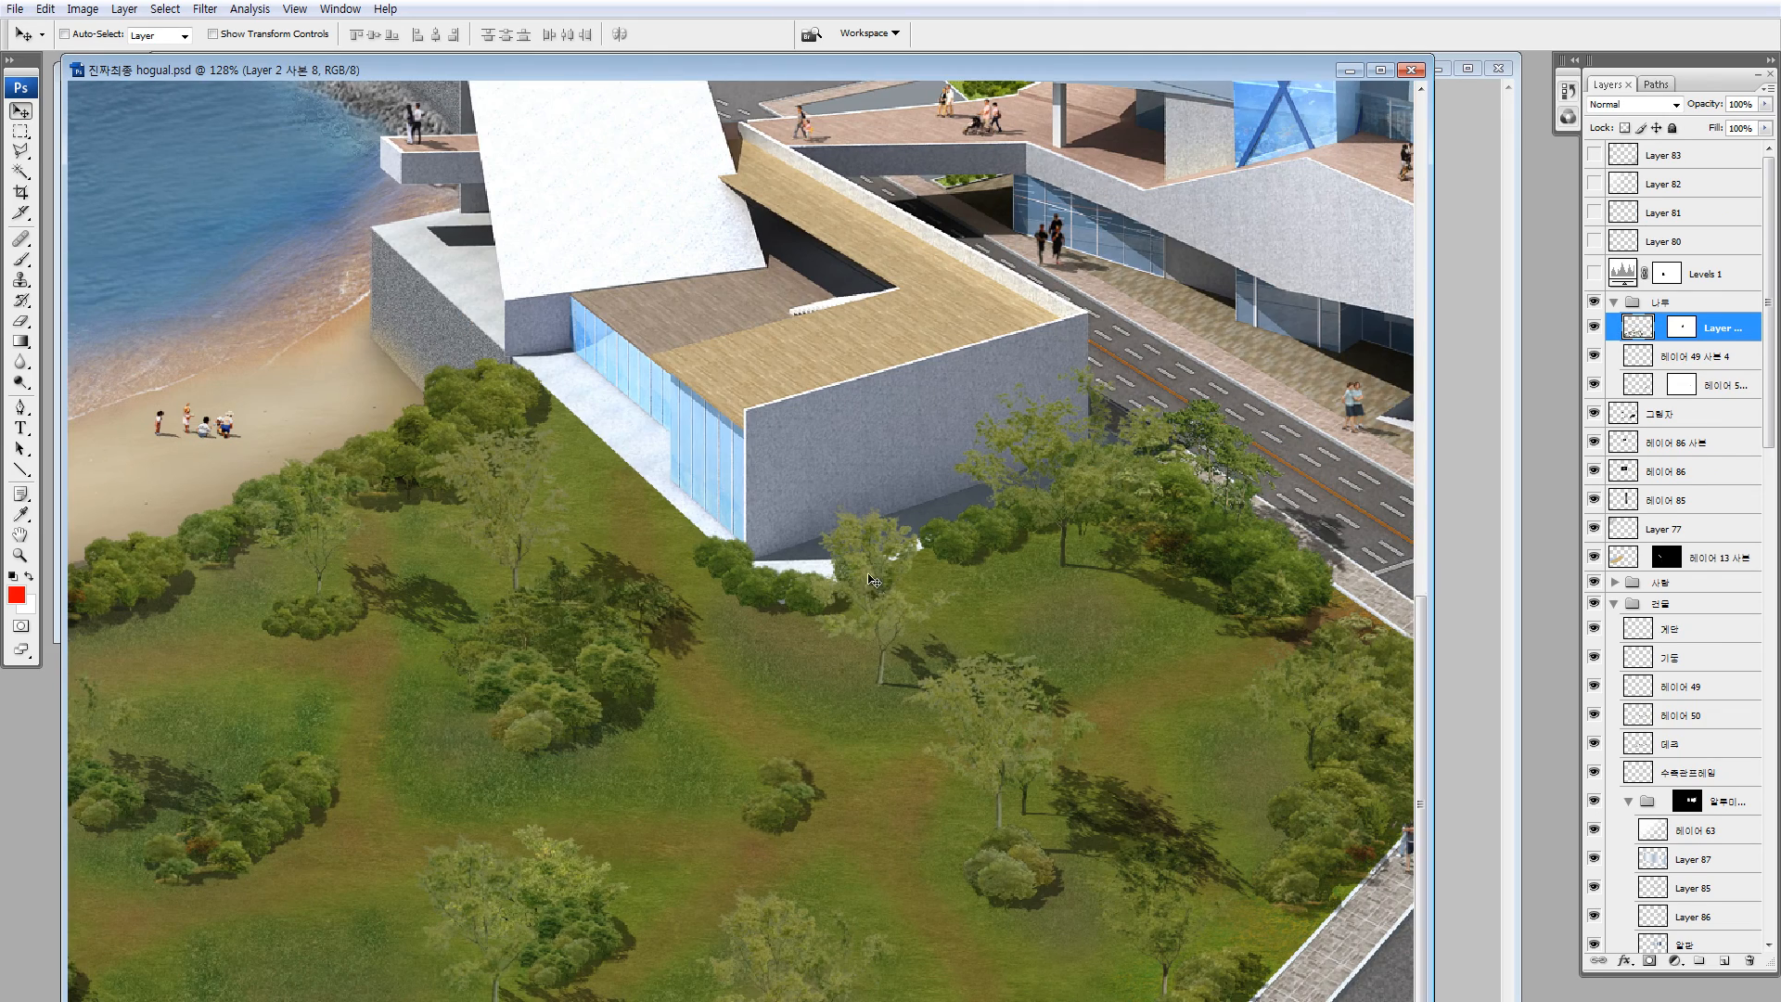
# Select leaf clumps from the trees beside the small building and place copies of them over the sea near the grey buildings
pyautogui.press('l')
pyautogui.moveTo(809, 529)
pyautogui.mouseDown()
pyautogui.moveTo(908, 549)
pyautogui.moveTo(855, 450)
pyautogui.mouseUp()
pyautogui.moveTo(1018, 326)
pyautogui.mouseDown()
pyautogui.moveTo(934, 452)
pyautogui.moveTo(1067, 336)
pyautogui.mouseUp()
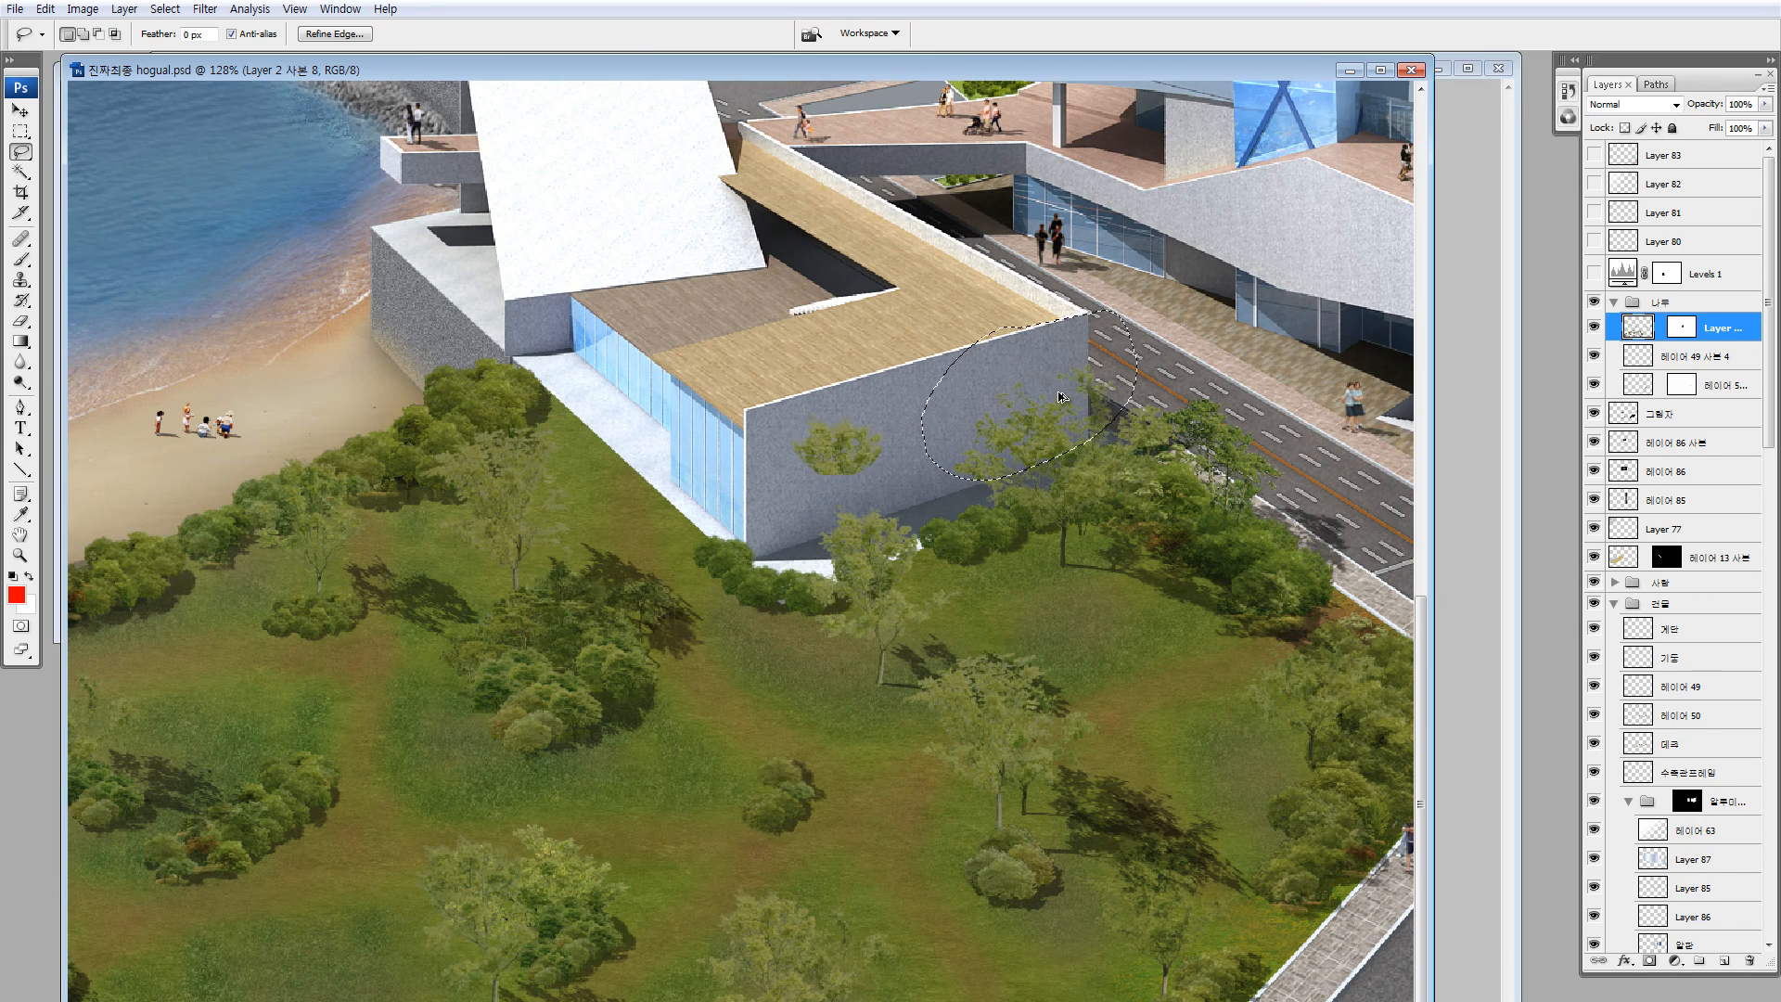
pyautogui.moveTo(1048, 399)
pyautogui.keyDown('ctrl'); pyautogui.keyDown('alt'); pyautogui.mouseDown()
pyautogui.moveTo(1034, 371)
pyautogui.moveTo(854, 303)
pyautogui.mouseUp(); pyautogui.keyUp('alt'); pyautogui.keyUp('ctrl')
pyautogui.moveTo(812, 212)
pyautogui.mouseDown()
pyautogui.moveTo(700, 472)
pyautogui.moveTo(954, 227)
pyautogui.moveTo(913, 223)
pyautogui.mouseUp()
pyautogui.keyDown('ctrl'); pyautogui.moveTo(904, 267); pyautogui.dragTo(835, 208); pyautogui.keyUp('ctrl')
pyautogui.moveTo(723, 232)
pyautogui.mouseDown()
pyautogui.moveTo(798, 932)
pyautogui.moveTo(277, 196)
pyautogui.moveTo(175, 147)
pyautogui.mouseUp()
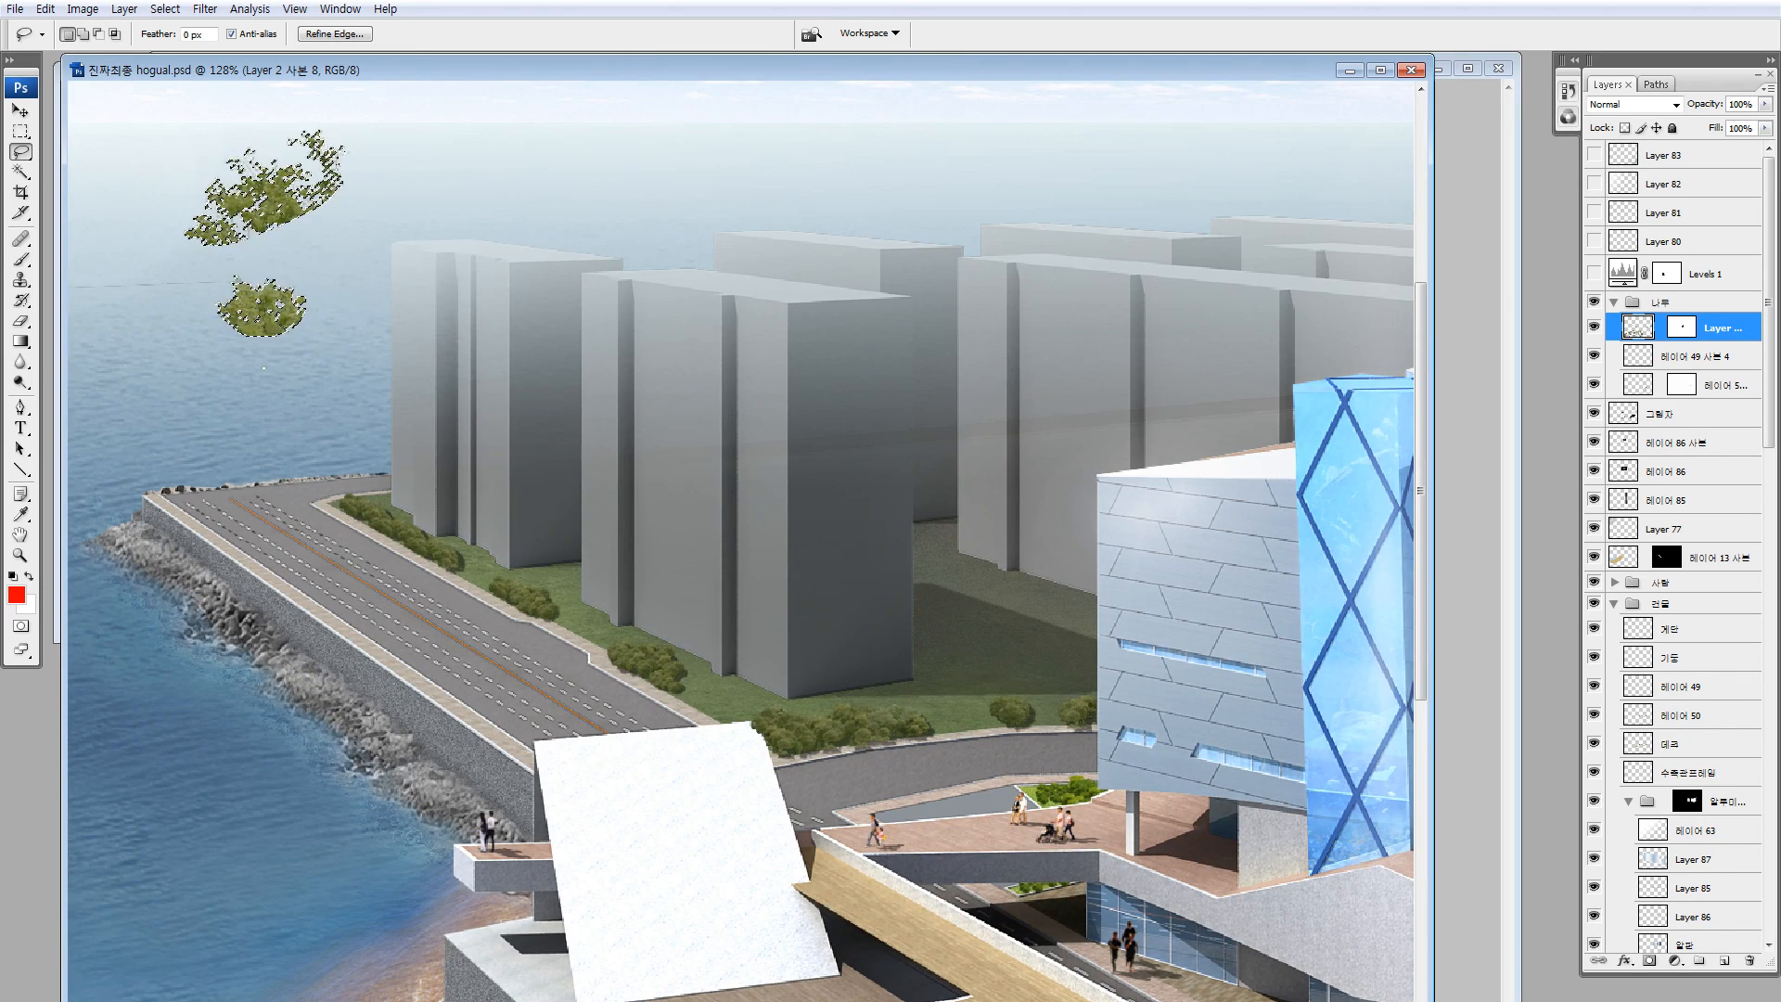
# Separate the round leaf clump from the larger one and move it to the green strip beside the seaside road
pyautogui.moveTo(338, 342)
pyautogui.mouseDown()
pyautogui.moveTo(376, 412)
pyautogui.moveTo(377, 262)
pyautogui.mouseUp()
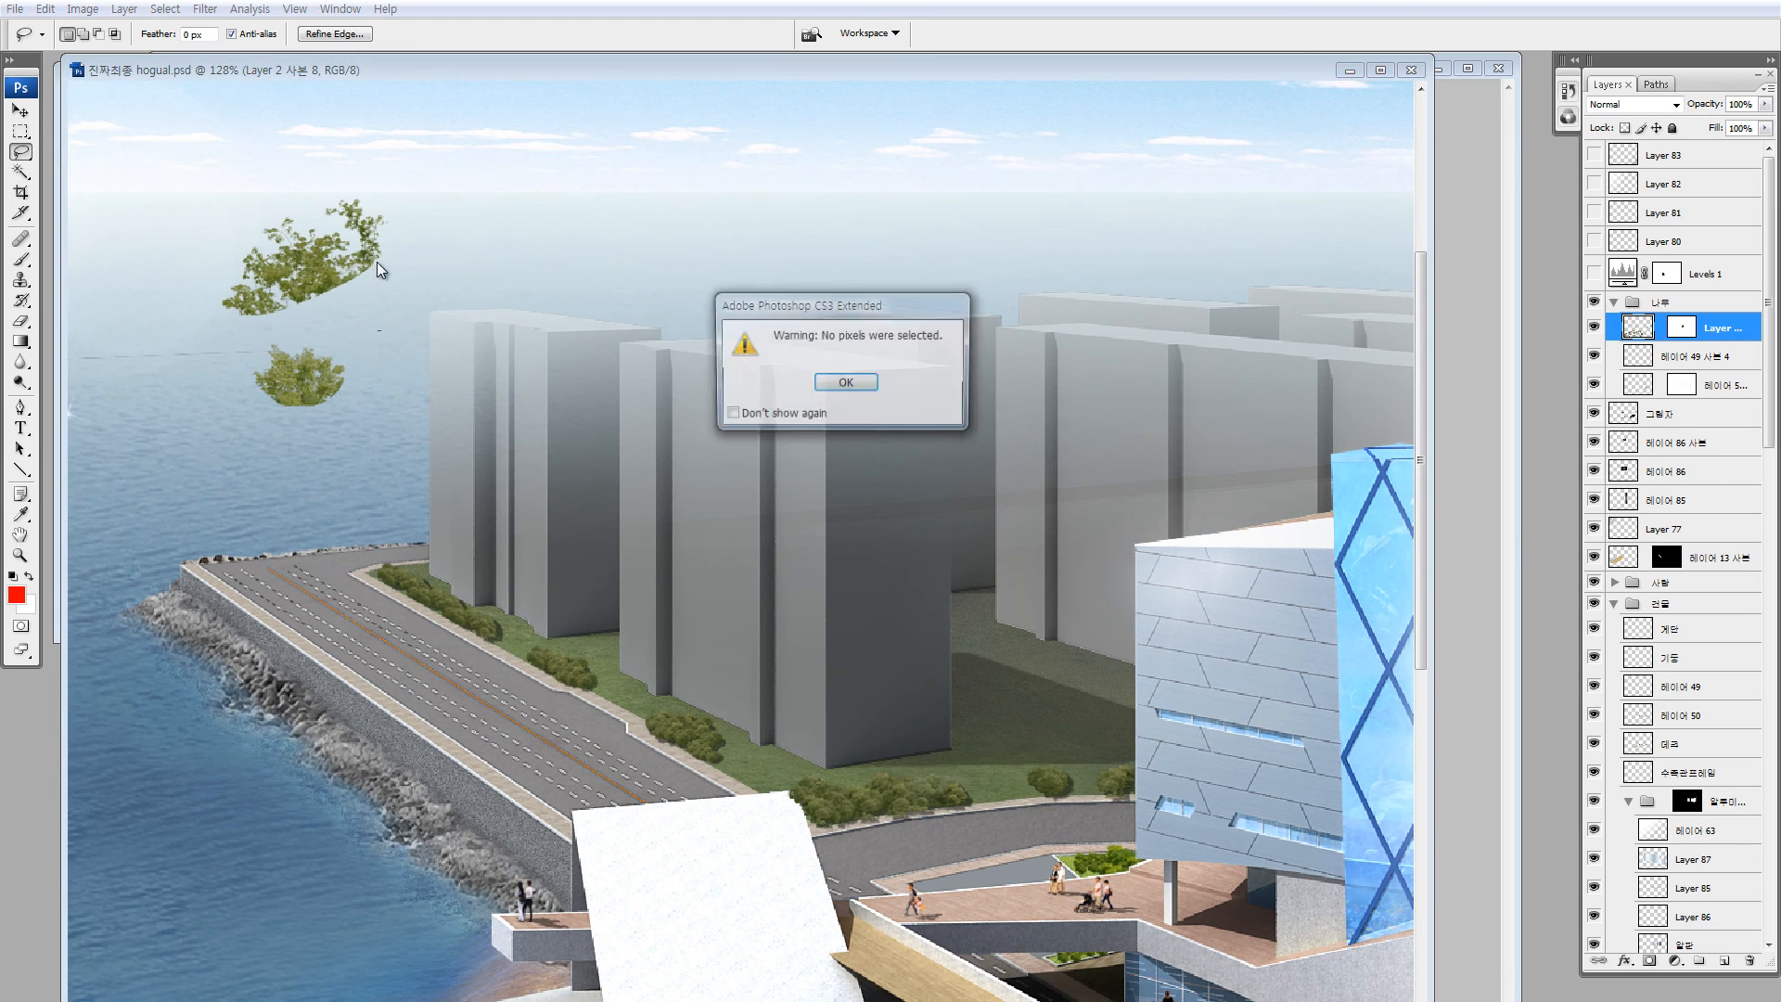
pyautogui.press('Return')
pyautogui.moveTo(402, 153)
pyautogui.mouseDown()
pyautogui.moveTo(278, 167)
pyautogui.moveTo(300, 317)
pyautogui.moveTo(449, 215)
pyautogui.mouseUp()
pyautogui.keyDown('ctrl'); pyautogui.moveTo(390, 231); pyautogui.dragTo(324, 229); pyautogui.keyUp('ctrl')
pyautogui.moveTo(310, 311); pyautogui.dragTo(704, 745)
# Scale down the round clump and spread copies of it as bushes along the base of the large grey building
pyautogui.hotkey('ctrl', 'space')
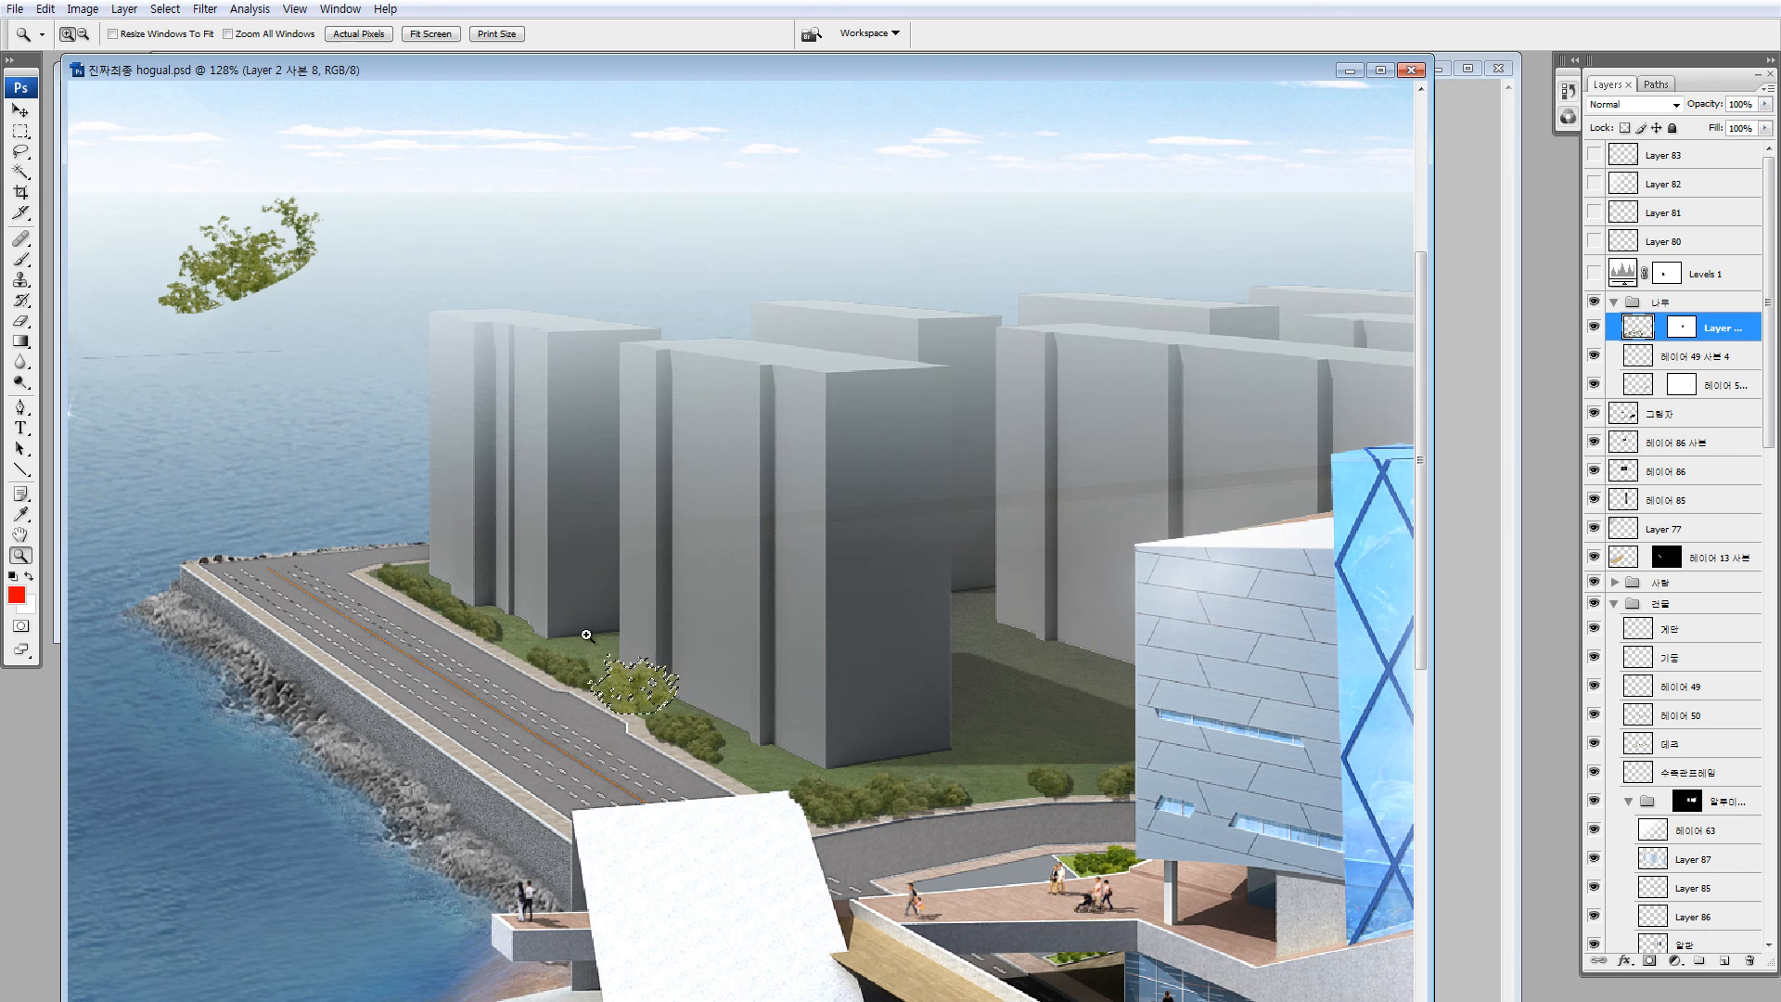
pyautogui.keyDown('ctrl'); pyautogui.moveTo(519, 580); pyautogui.dragTo(760, 787); pyautogui.keyUp('ctrl')
pyautogui.hotkey('ctrl', 't')
pyautogui.keyDown('shift'); pyautogui.moveTo(921, 392); pyautogui.dragTo(741, 463); pyautogui.keyUp('shift')
pyautogui.moveTo(831, 409); pyautogui.dragTo(844, 464)
pyautogui.moveTo(697, 510); pyautogui.dragTo(1293, 821)
pyautogui.press('Return')
pyautogui.moveTo(1293, 824); pyautogui.dragTo(1042, 811)
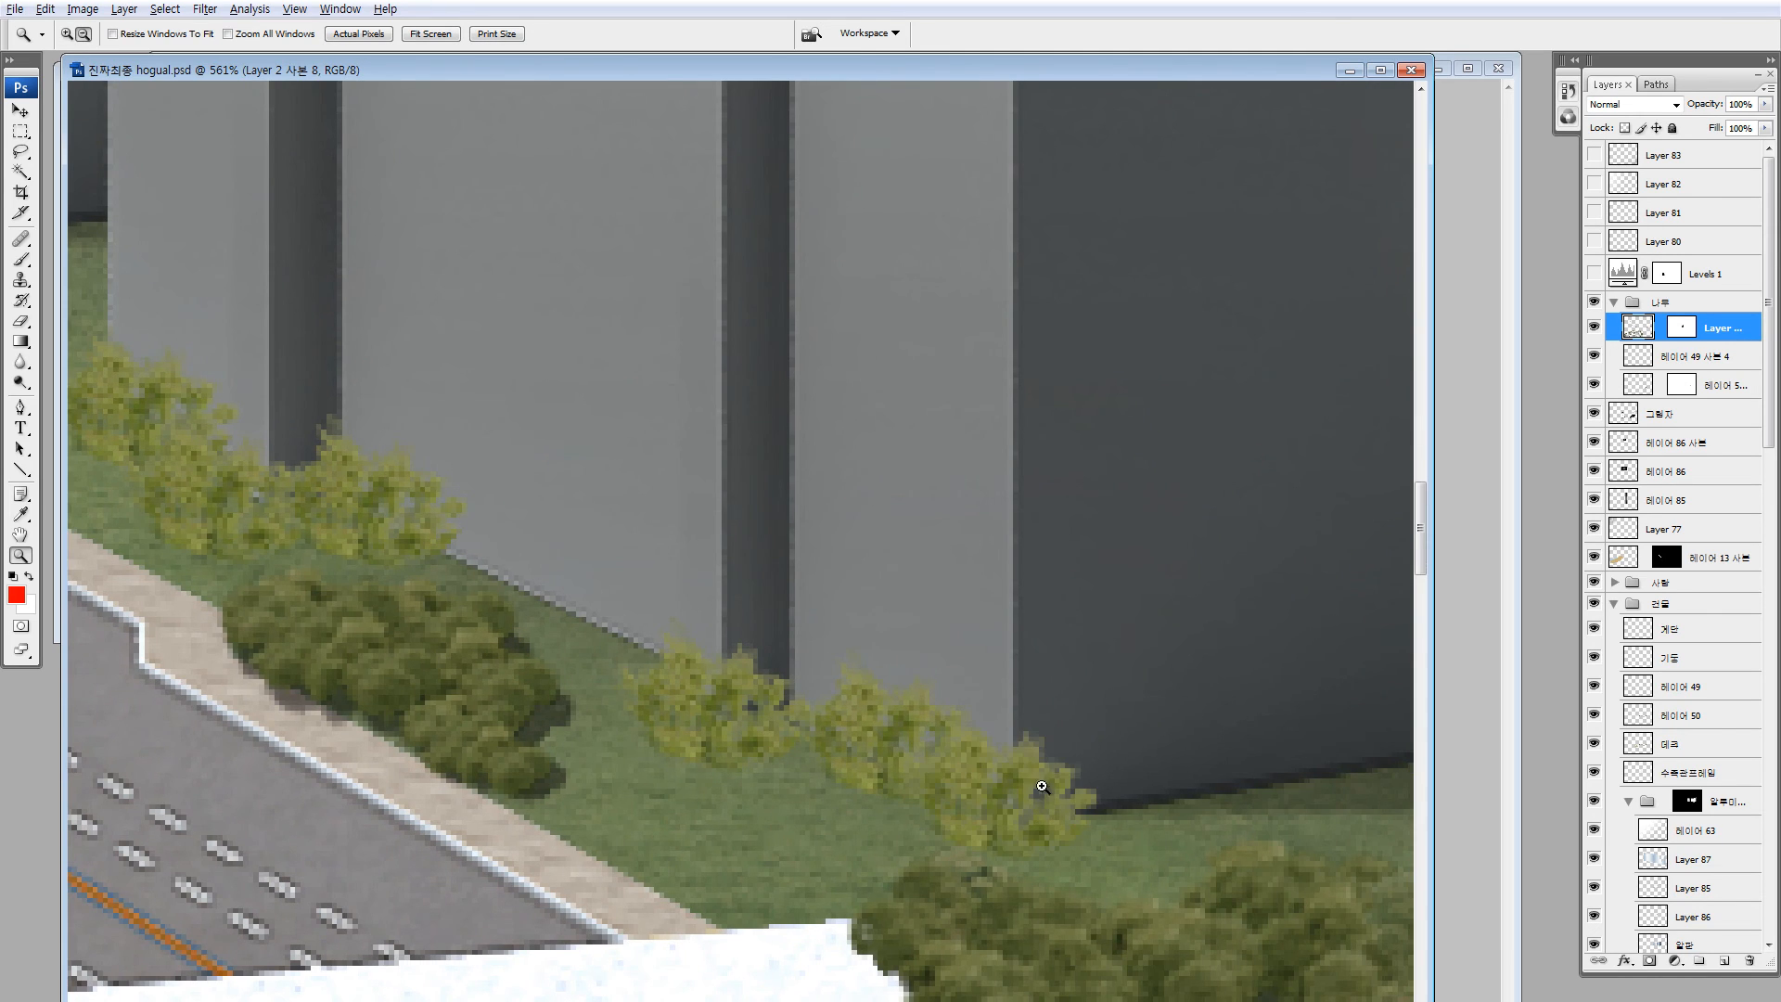
# Add bush copies along the grey building nearest the sea and scale down the farthest one
pyautogui.moveTo(1035, 690); pyautogui.dragTo(315, 350)
pyautogui.moveTo(470, 390); pyautogui.dragTo(1124, 663)
pyautogui.keyDown('ctrl'); pyautogui.moveTo(573, 487); pyautogui.dragTo(281, 337); pyautogui.keyUp('ctrl')
pyautogui.hotkey('ctrl', 't')
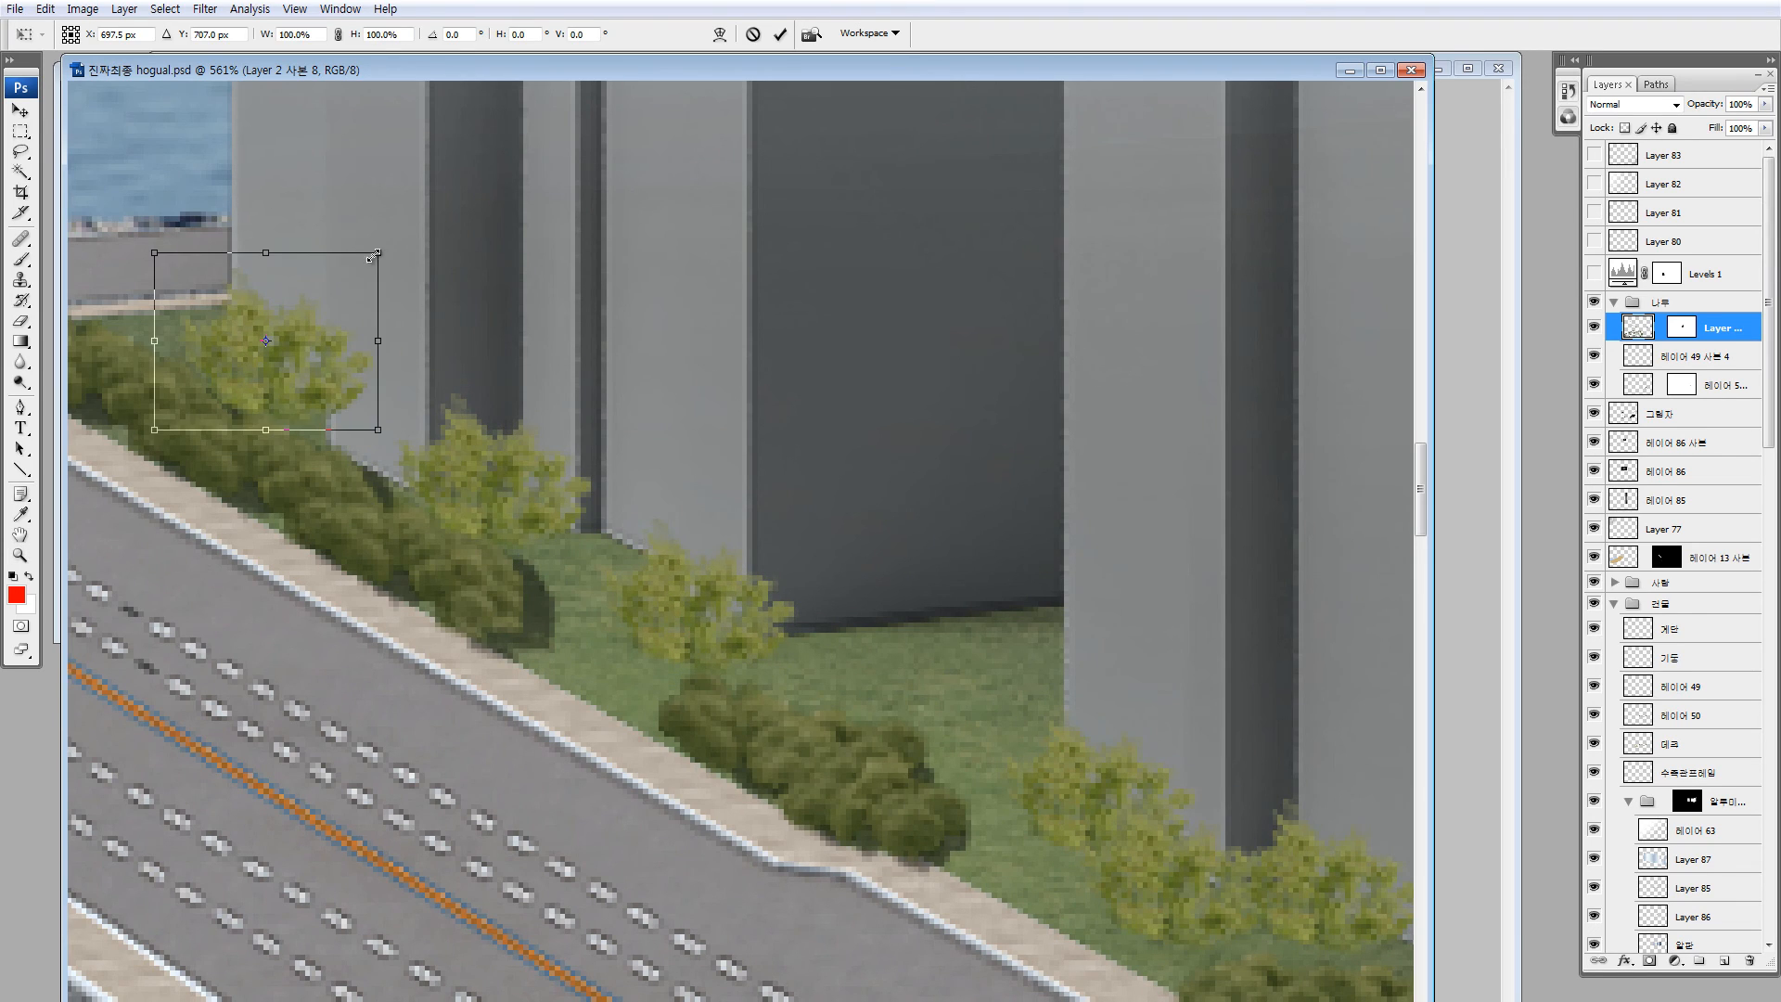
pyautogui.keyDown('shift'); pyautogui.moveTo(376, 255); pyautogui.dragTo(324, 294); pyautogui.keyUp('shift')
pyautogui.doubleClick(276, 376)
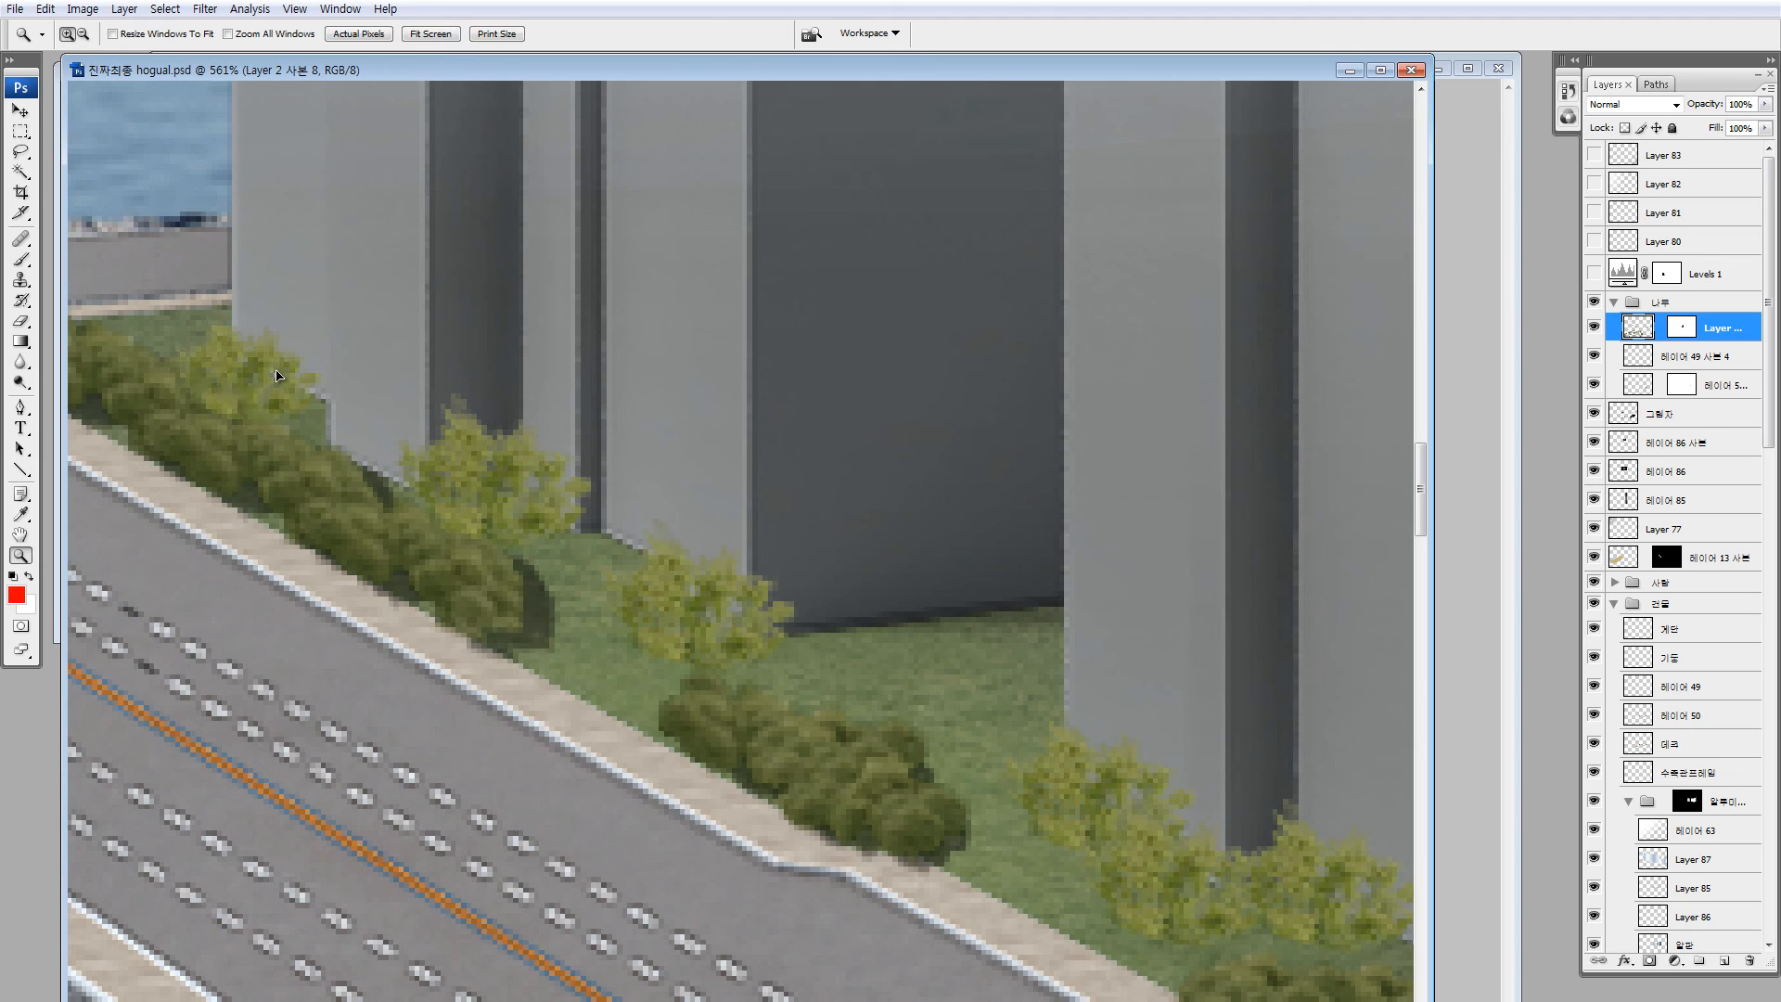
pyautogui.keyDown('ctrl'); pyautogui.moveTo(276, 375); pyautogui.dragTo(295, 403); pyautogui.keyUp('ctrl')
# Select the remaining leaf clump over the sea and move it onto the planting strip beside the seaside road
pyautogui.hotkey('ctrl', '0')
pyautogui.hotkey('ctrl', '-')
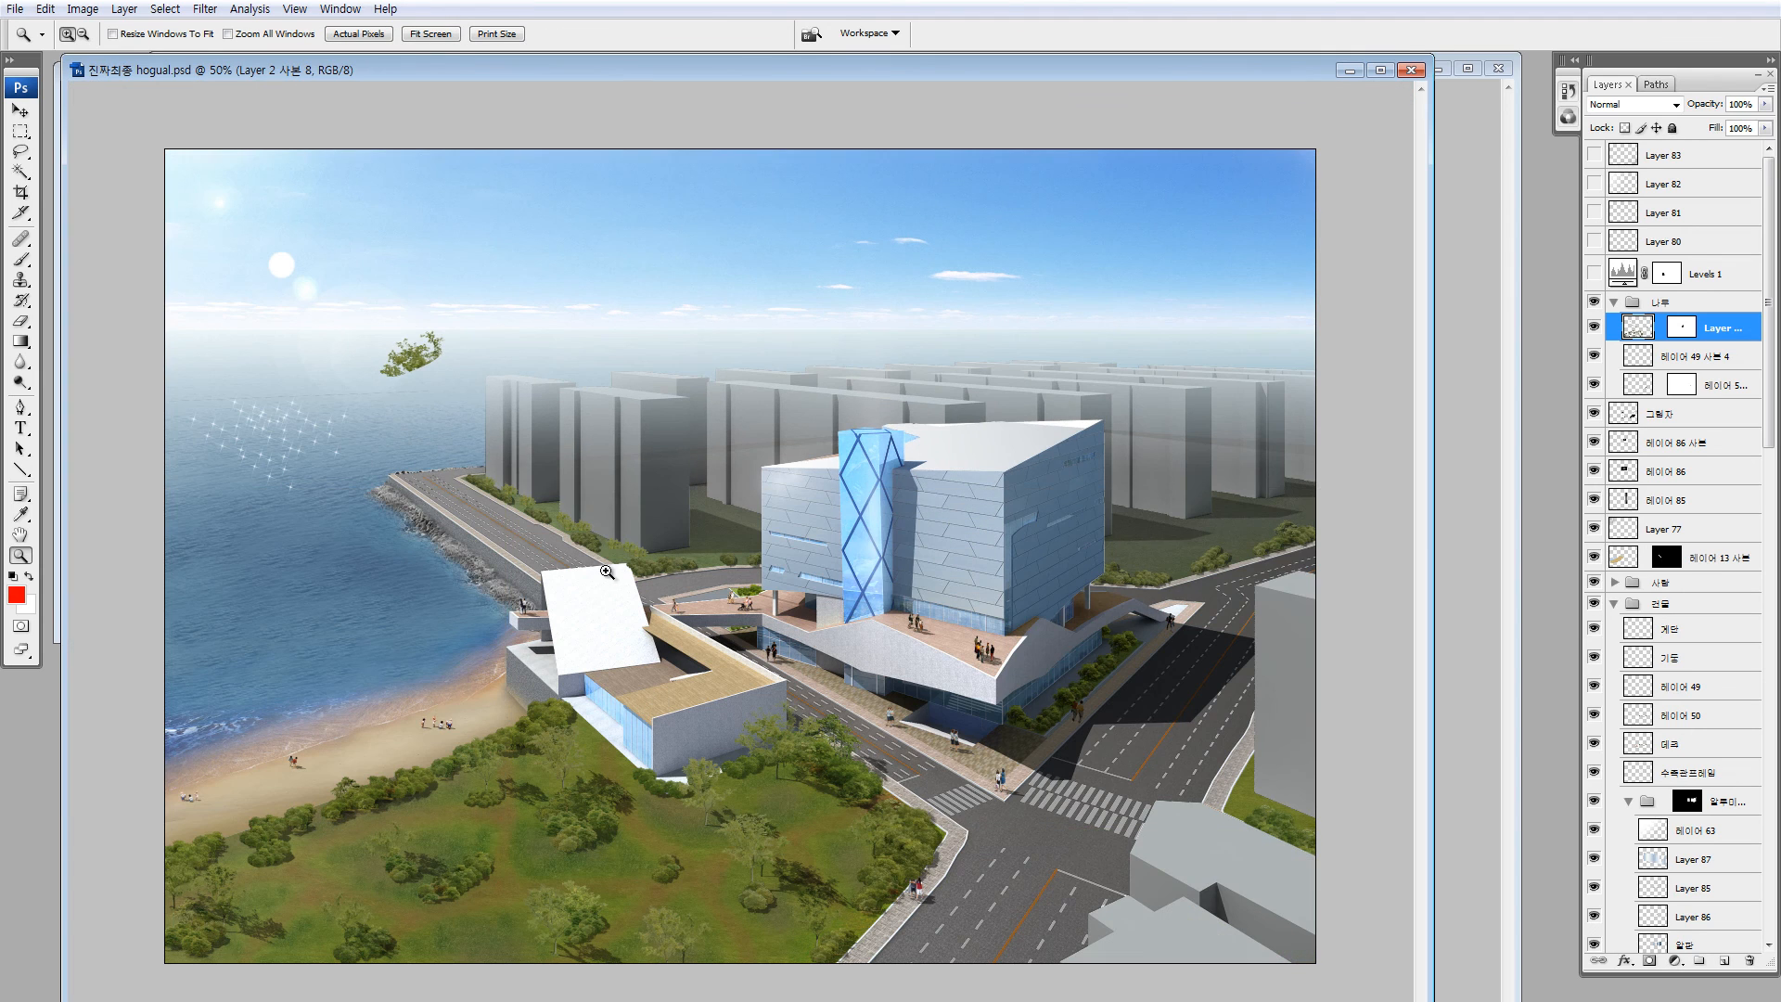
pyautogui.press('l')
pyautogui.moveTo(375, 296); pyautogui.dragTo(435, 272)
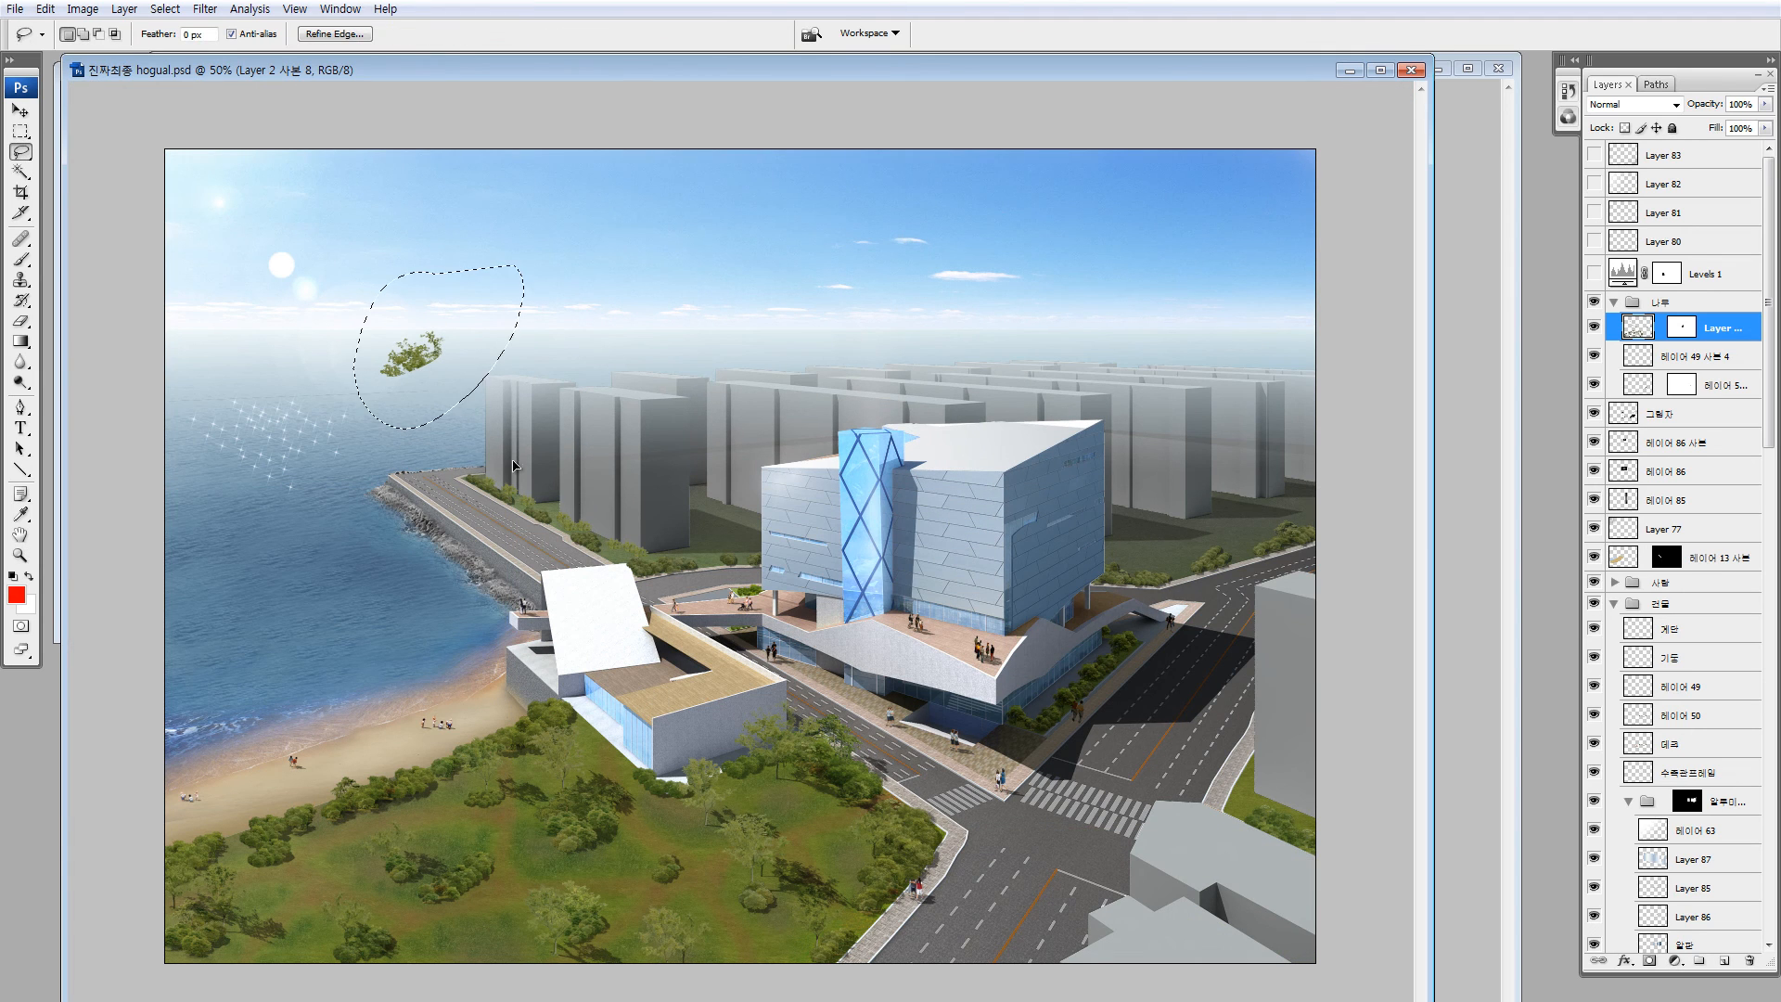
pyautogui.press('z')
pyautogui.moveTo(456, 379)
pyautogui.keyDown('ctrl'); pyautogui.mouseDown()
pyautogui.moveTo(562, 506)
pyautogui.moveTo(606, 604)
pyautogui.mouseUp(); pyautogui.keyUp('ctrl')
pyautogui.hotkey('ctrl', 't')
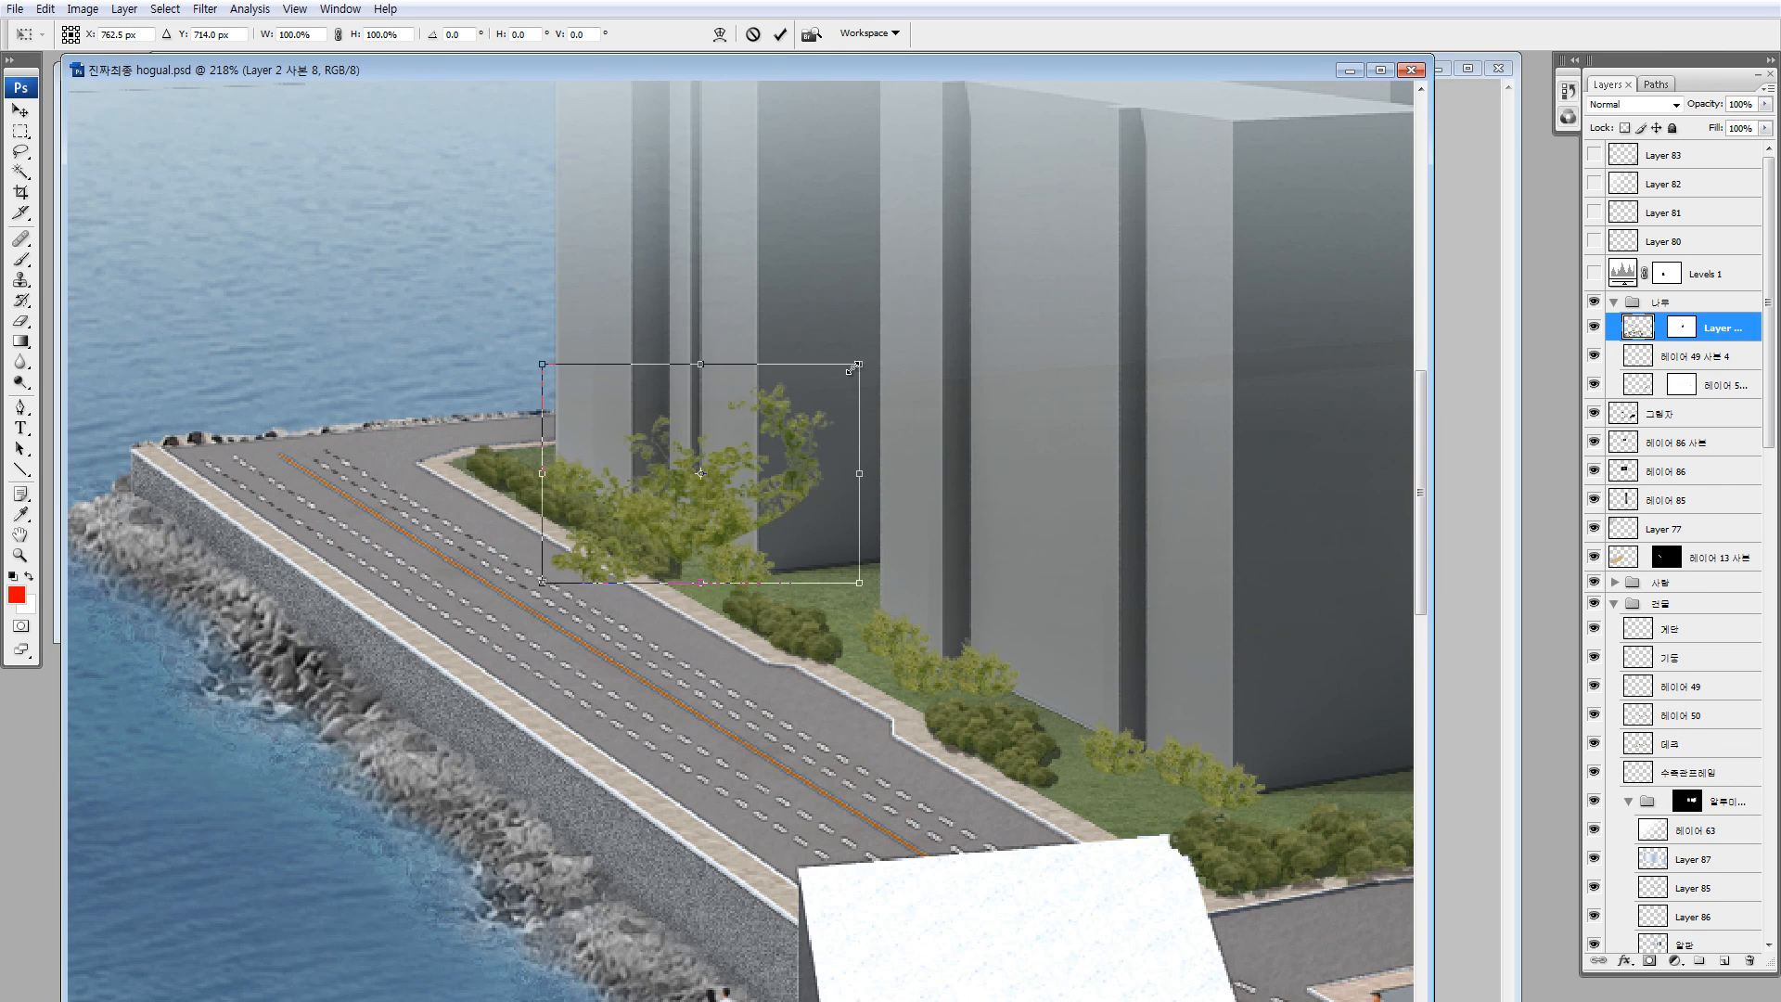
# Scale the clump to 47.4%, rotate it about 45 degrees and fit it along the roadside bushes
pyautogui.keyDown('shift'); pyautogui.moveTo(856, 365); pyautogui.dragTo(753, 572); pyautogui.keyUp('shift')
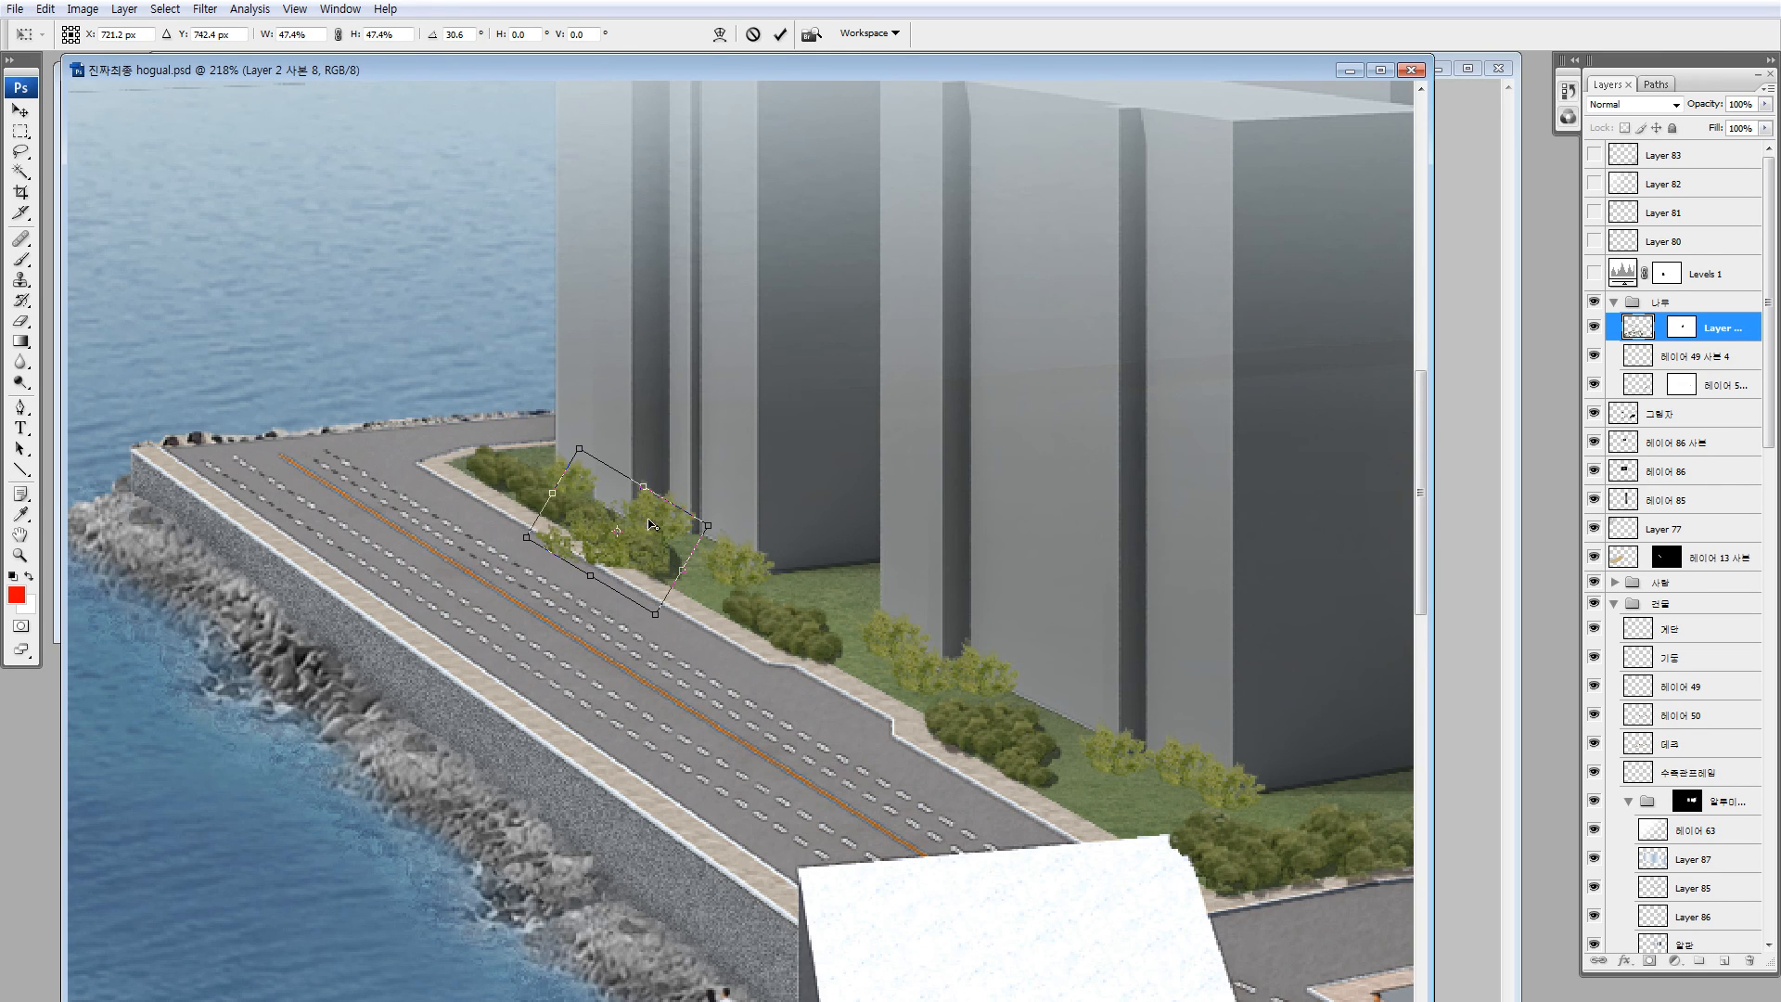
pyautogui.moveTo(649, 518); pyautogui.dragTo(649, 534)
pyautogui.moveTo(733, 444); pyautogui.dragTo(754, 469)
pyautogui.moveTo(662, 515); pyautogui.dragTo(653, 496)
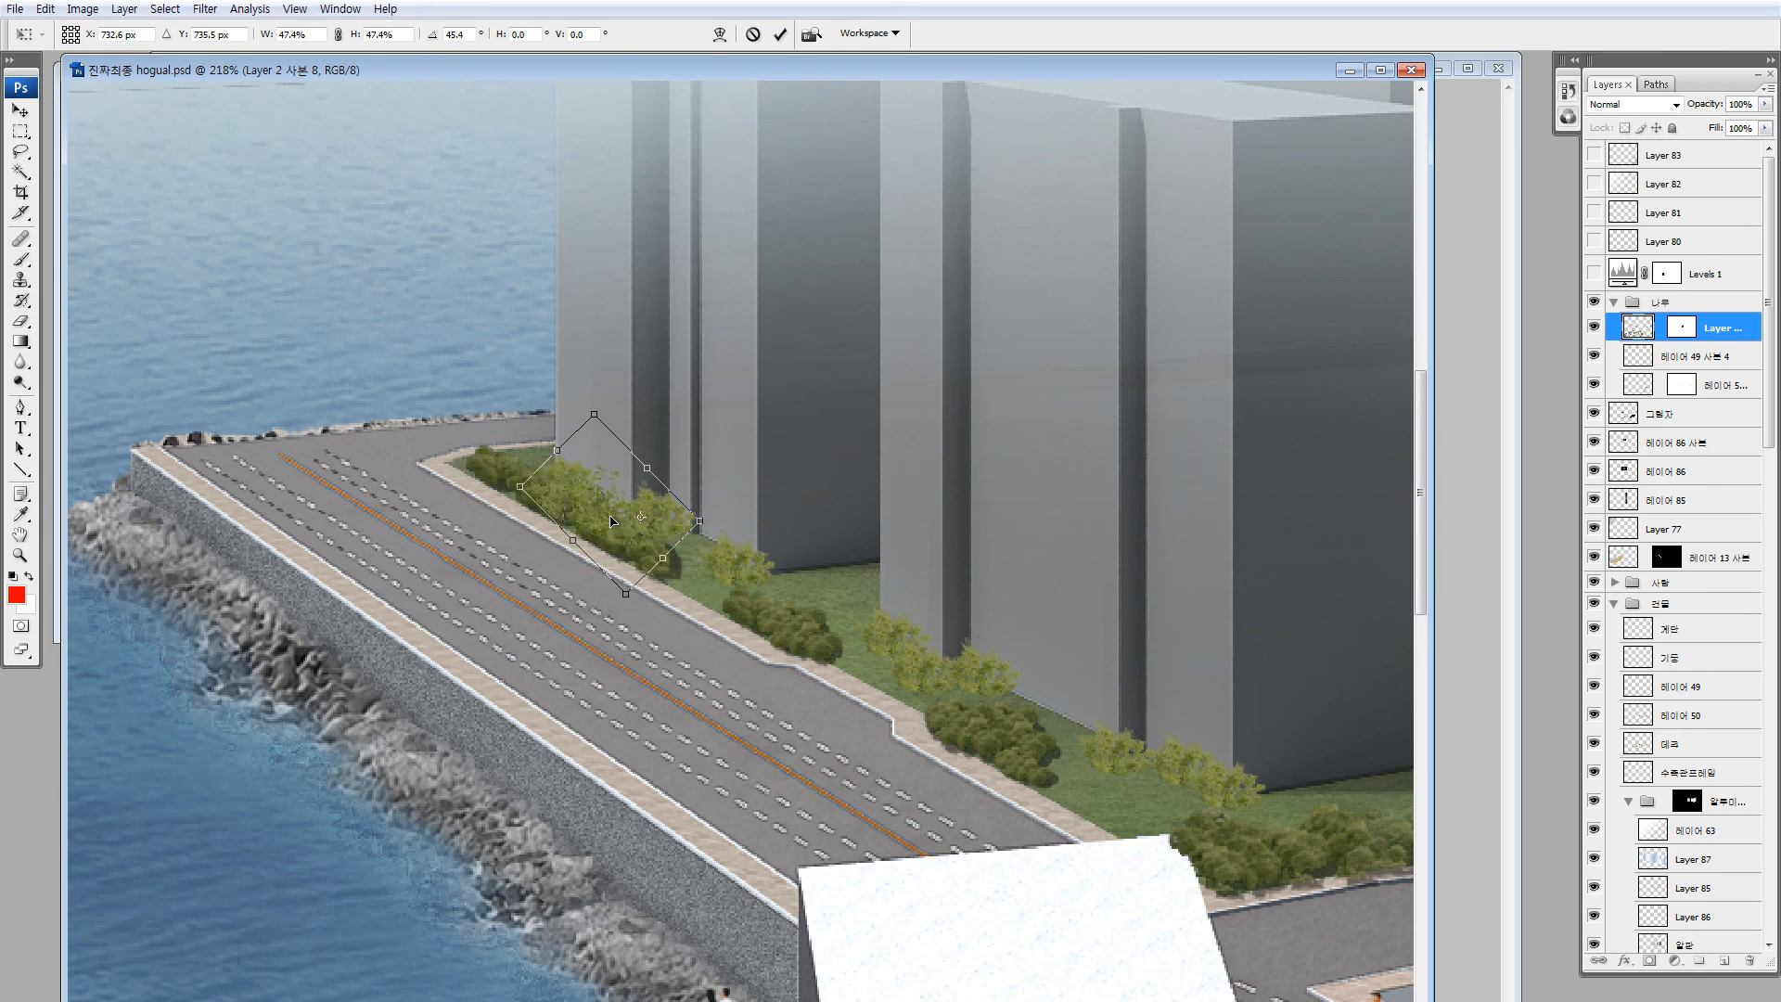
pyautogui.press('Return')
pyautogui.press('z')
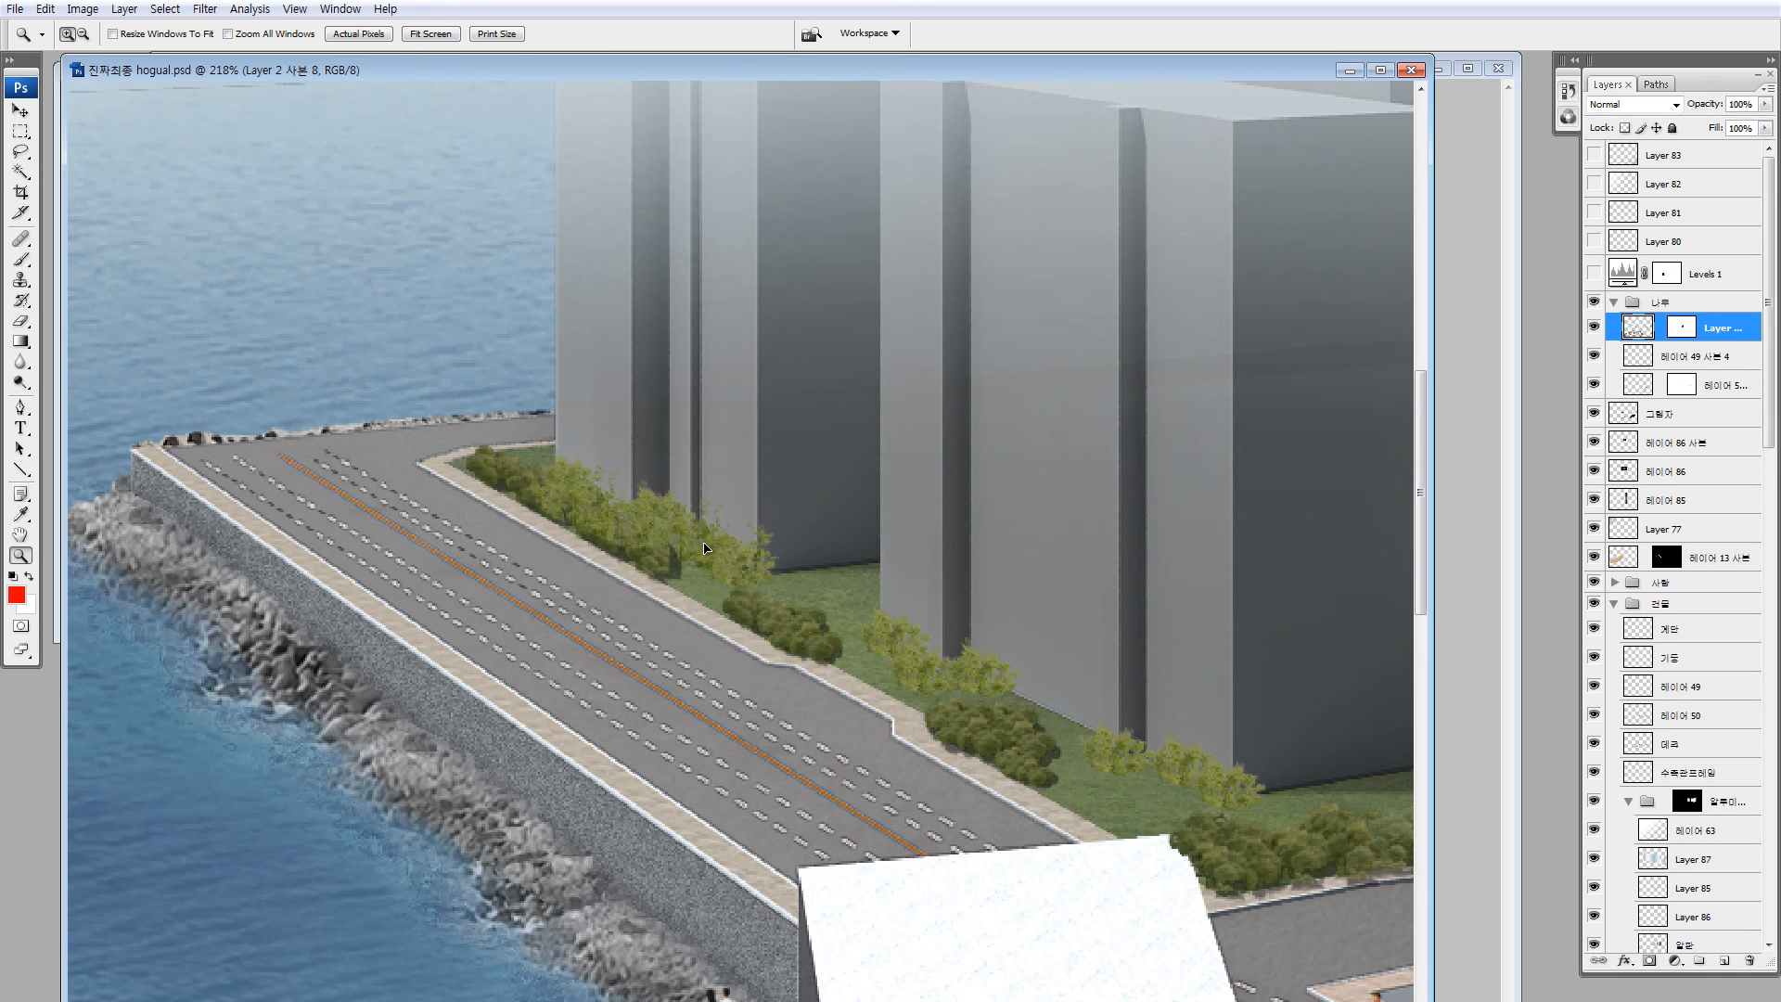
# Skew a copy of the foliage to fit beside the next grey building and repeat copies along the building bases
pyautogui.keyDown('ctrl'); pyautogui.moveTo(704, 549); pyautogui.dragTo(851, 560); pyautogui.keyUp('ctrl')
pyautogui.hotkey('ctrl', 't')
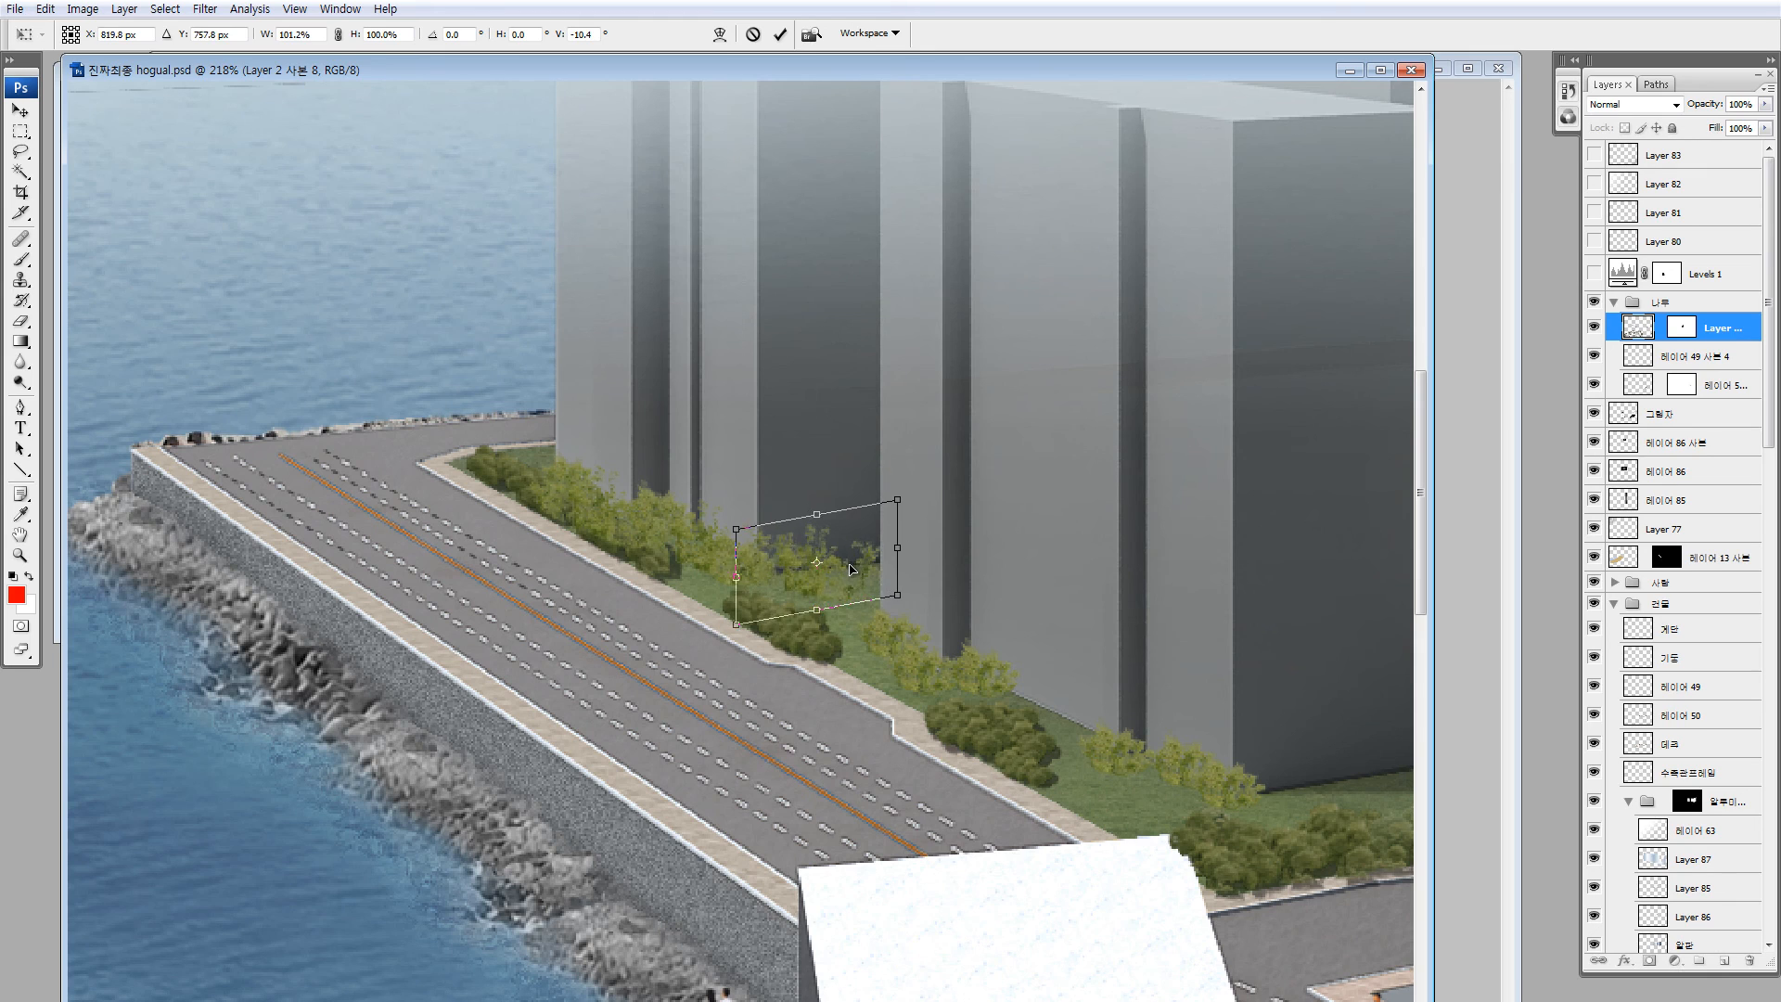
pyautogui.press('Return')
pyautogui.press('z')
pyautogui.moveTo(924, 612); pyautogui.dragTo(454, 512)
pyautogui.keyDown('ctrl'); pyautogui.keyDown('alt'); pyautogui.moveTo(459, 501); pyautogui.dragTo(916, 616); pyautogui.keyUp('alt'); pyautogui.keyUp('ctrl')
# Soften the roadside bushes with the Eraser at 32% opacity and brush size 50
pyautogui.press('e')
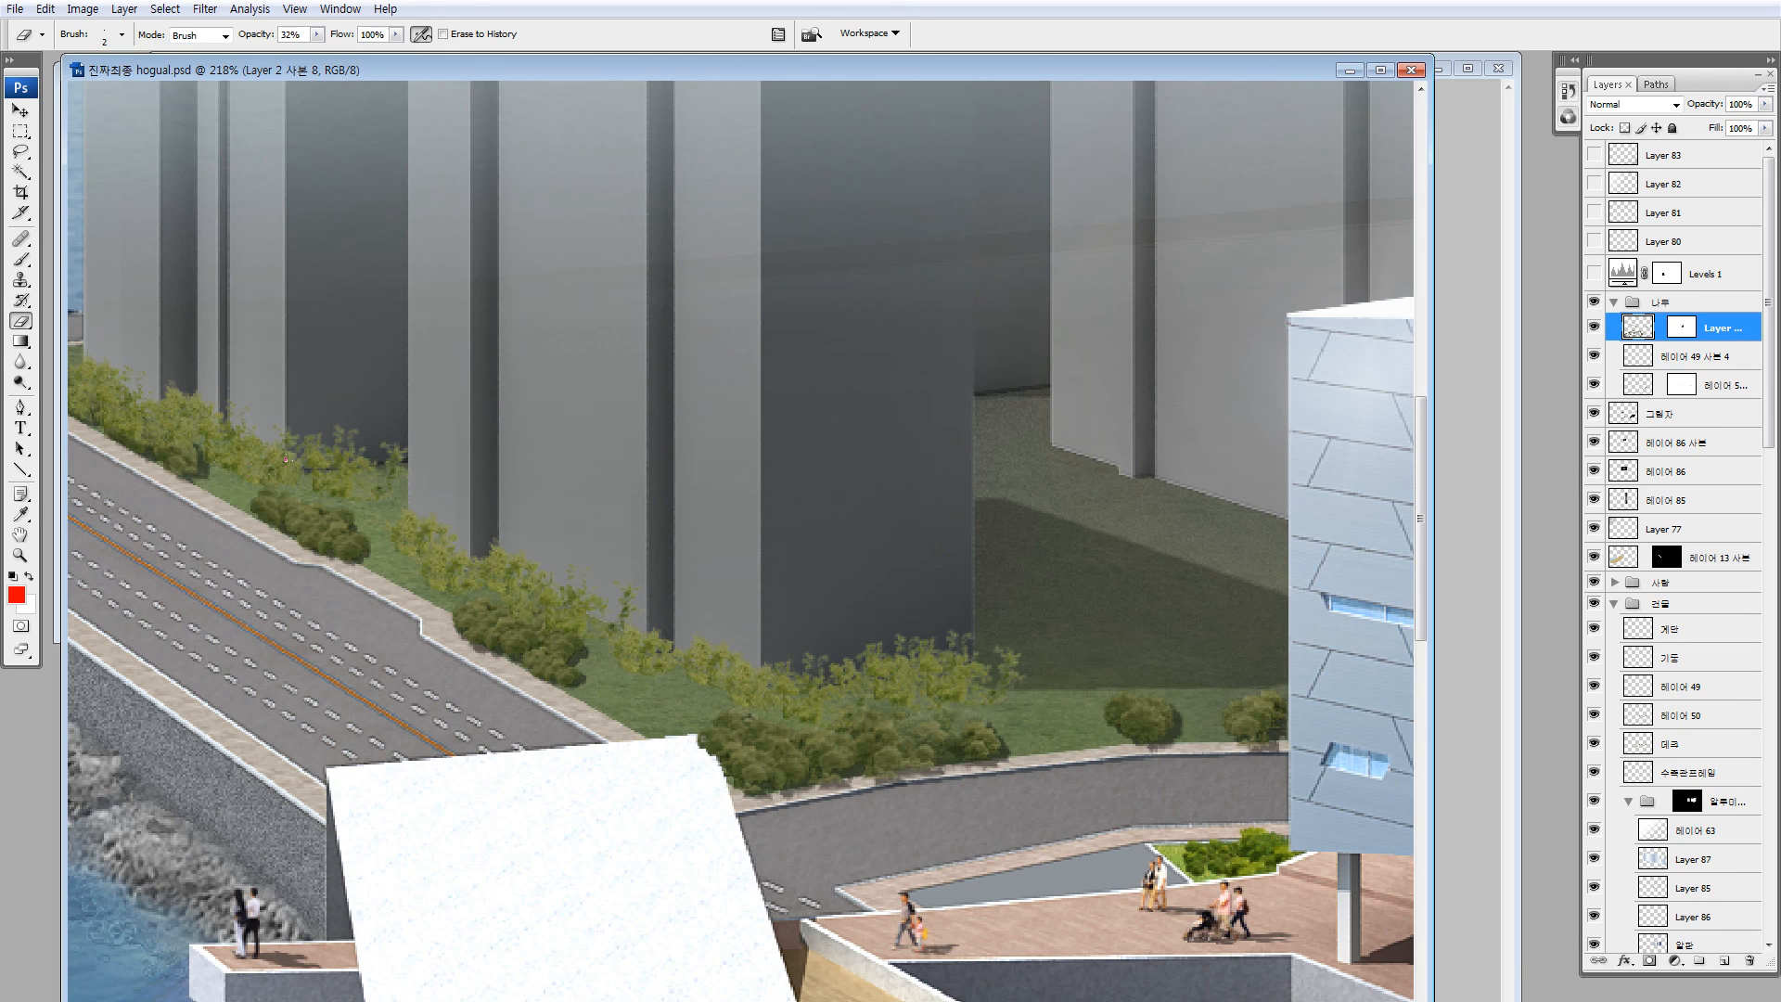
pyautogui.press(']')
pyautogui.press(']')
pyautogui.press(']')
pyautogui.press(']')
pyautogui.press(']')
pyautogui.press(']')
pyautogui.press(']')
pyautogui.moveTo(290, 534)
pyautogui.mouseDown()
pyautogui.moveTo(274, 539)
pyautogui.moveTo(357, 513)
pyautogui.moveTo(299, 521)
pyautogui.moveTo(345, 525)
pyautogui.moveTo(445, 617)
pyautogui.moveTo(670, 732)
pyautogui.moveTo(856, 773)
pyautogui.moveTo(950, 755)
pyautogui.mouseUp()
# Lasso the new bushes along the grey buildings and lower their lightness to -24 with Hue/Saturation
pyautogui.press('l')
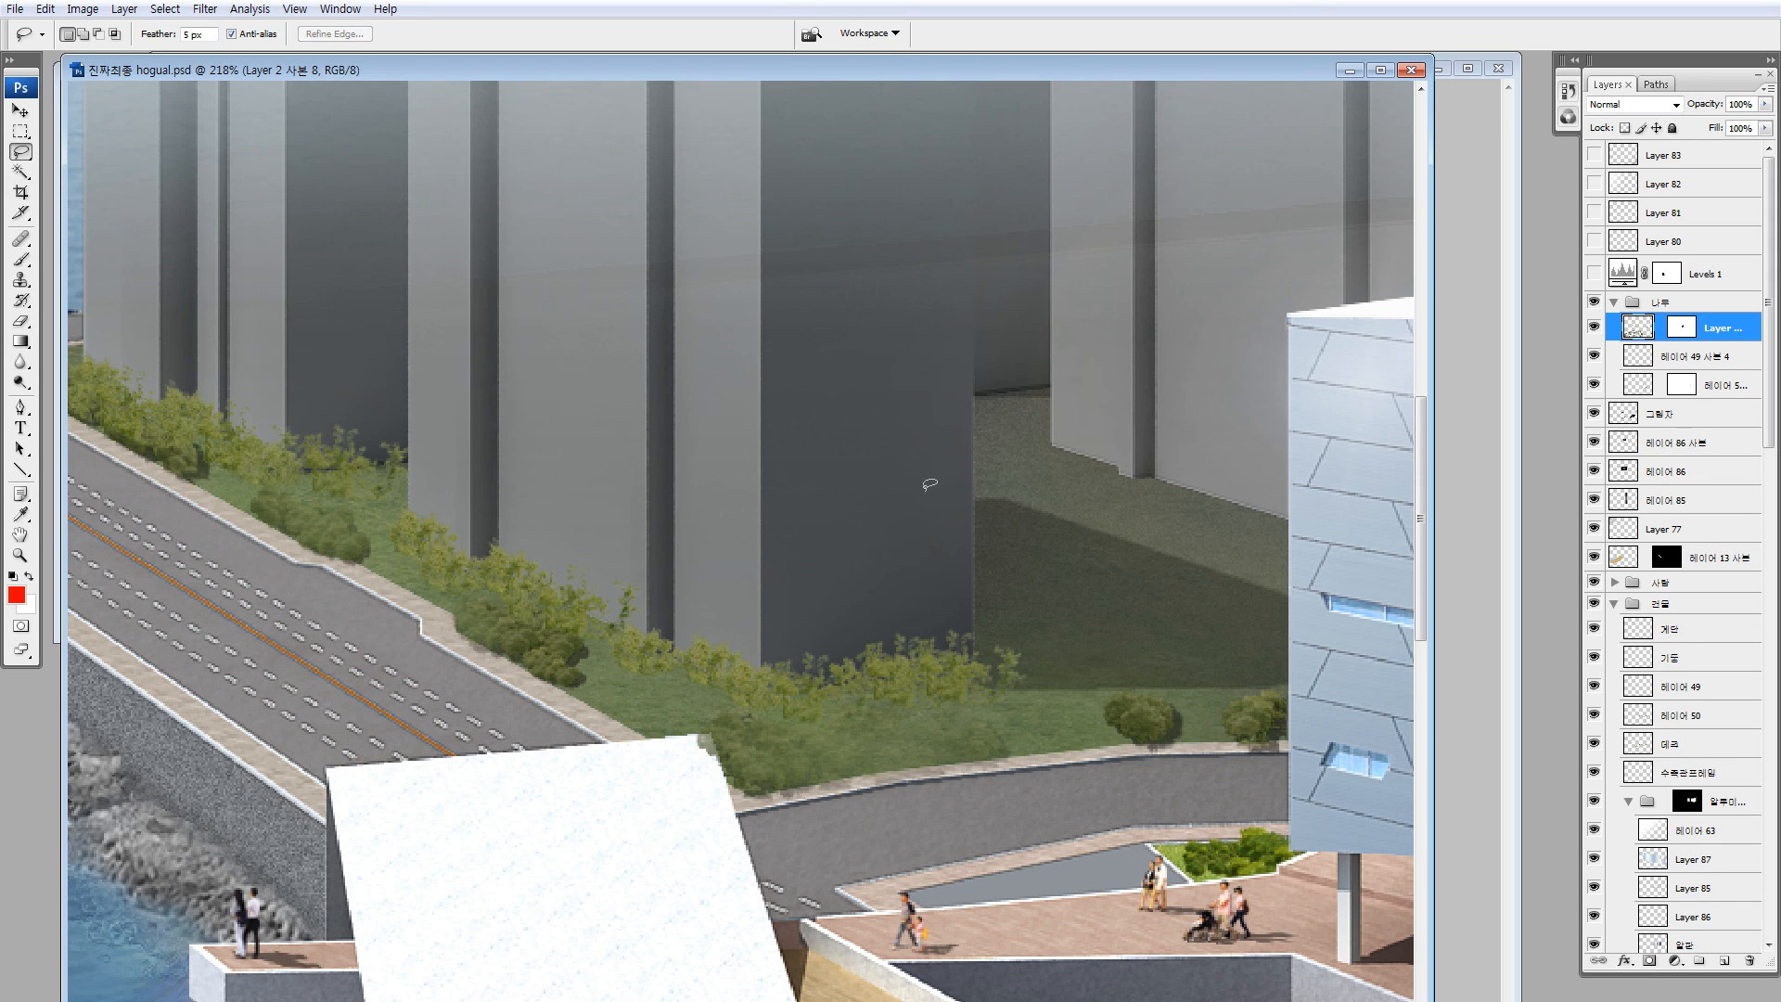
pyautogui.moveTo(831, 666)
pyautogui.mouseDown()
pyautogui.moveTo(1095, 703)
pyautogui.moveTo(942, 507)
pyautogui.mouseUp()
pyautogui.hotkey('ctrl', 'h')
pyautogui.hotkey('ctrl', 'u')
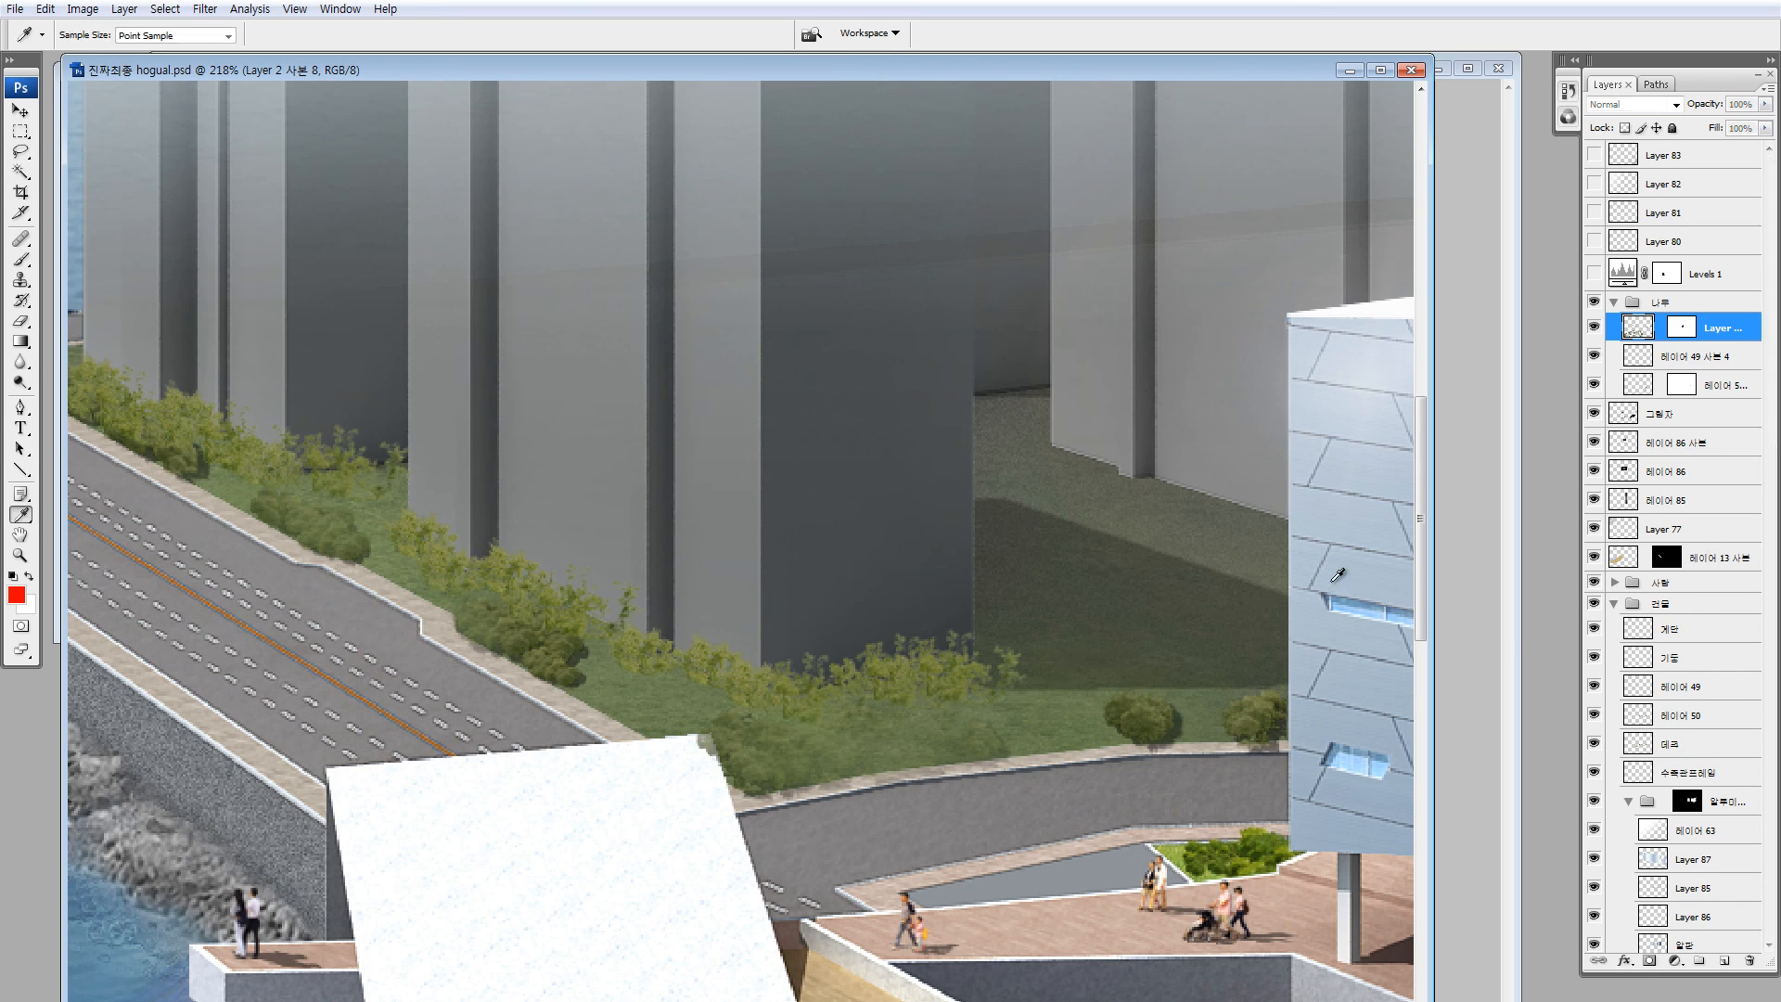
pyautogui.click(1451, 550)
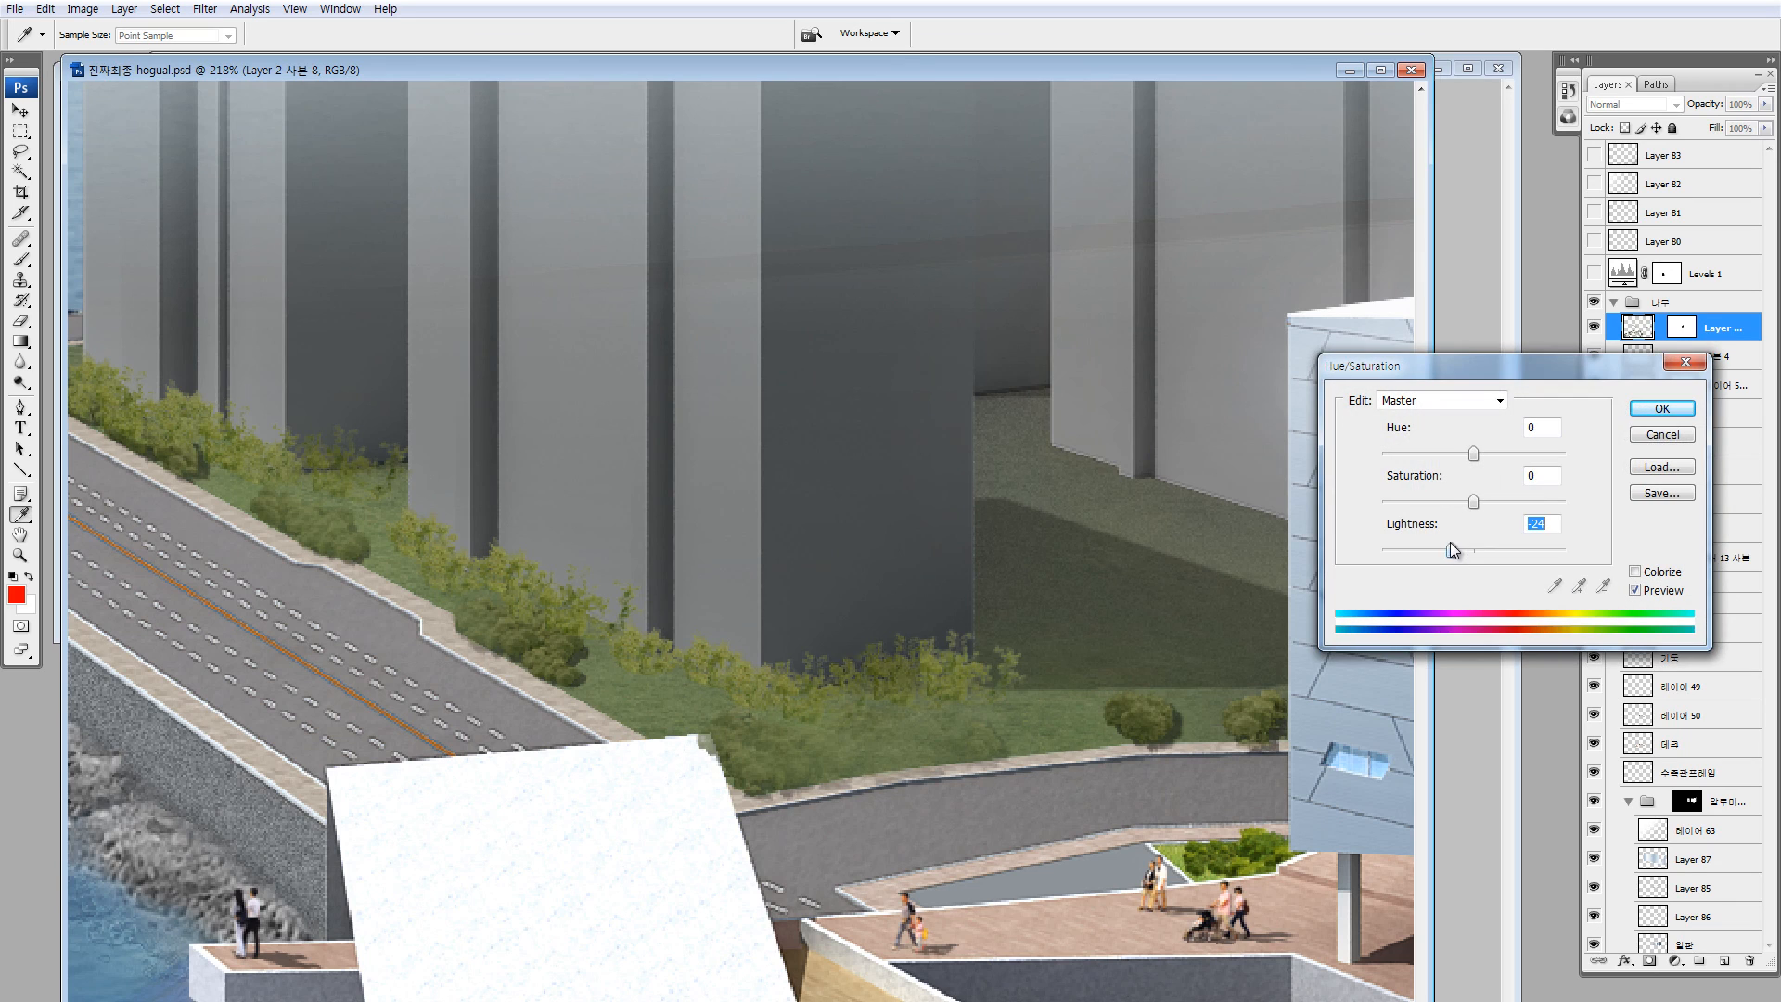
pyautogui.click(1662, 408)
# Darken the selected bushes further by lowering the brightness with Brightness/Contrast
pyautogui.hotkey('alt', 'i')
pyautogui.press('a')
pyautogui.press('c')
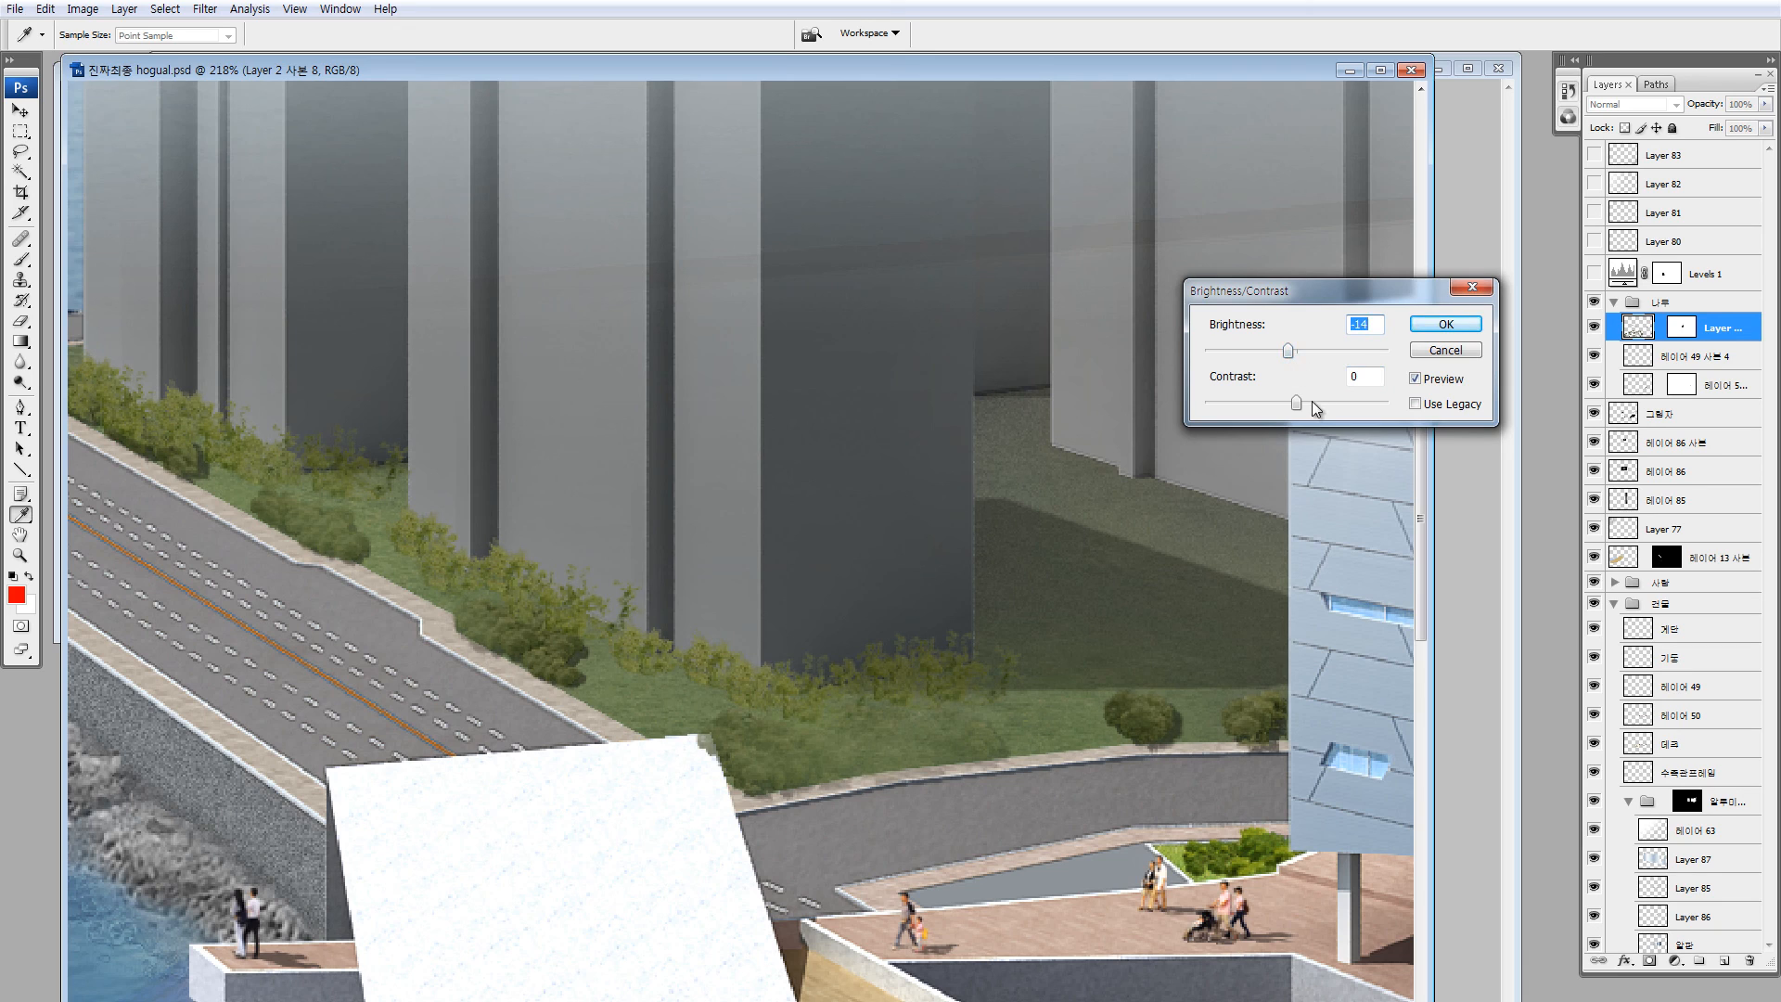
pyautogui.moveTo(1311, 401); pyautogui.dragTo(1292, 349)
pyautogui.click(1275, 352)
pyautogui.click(1456, 323)
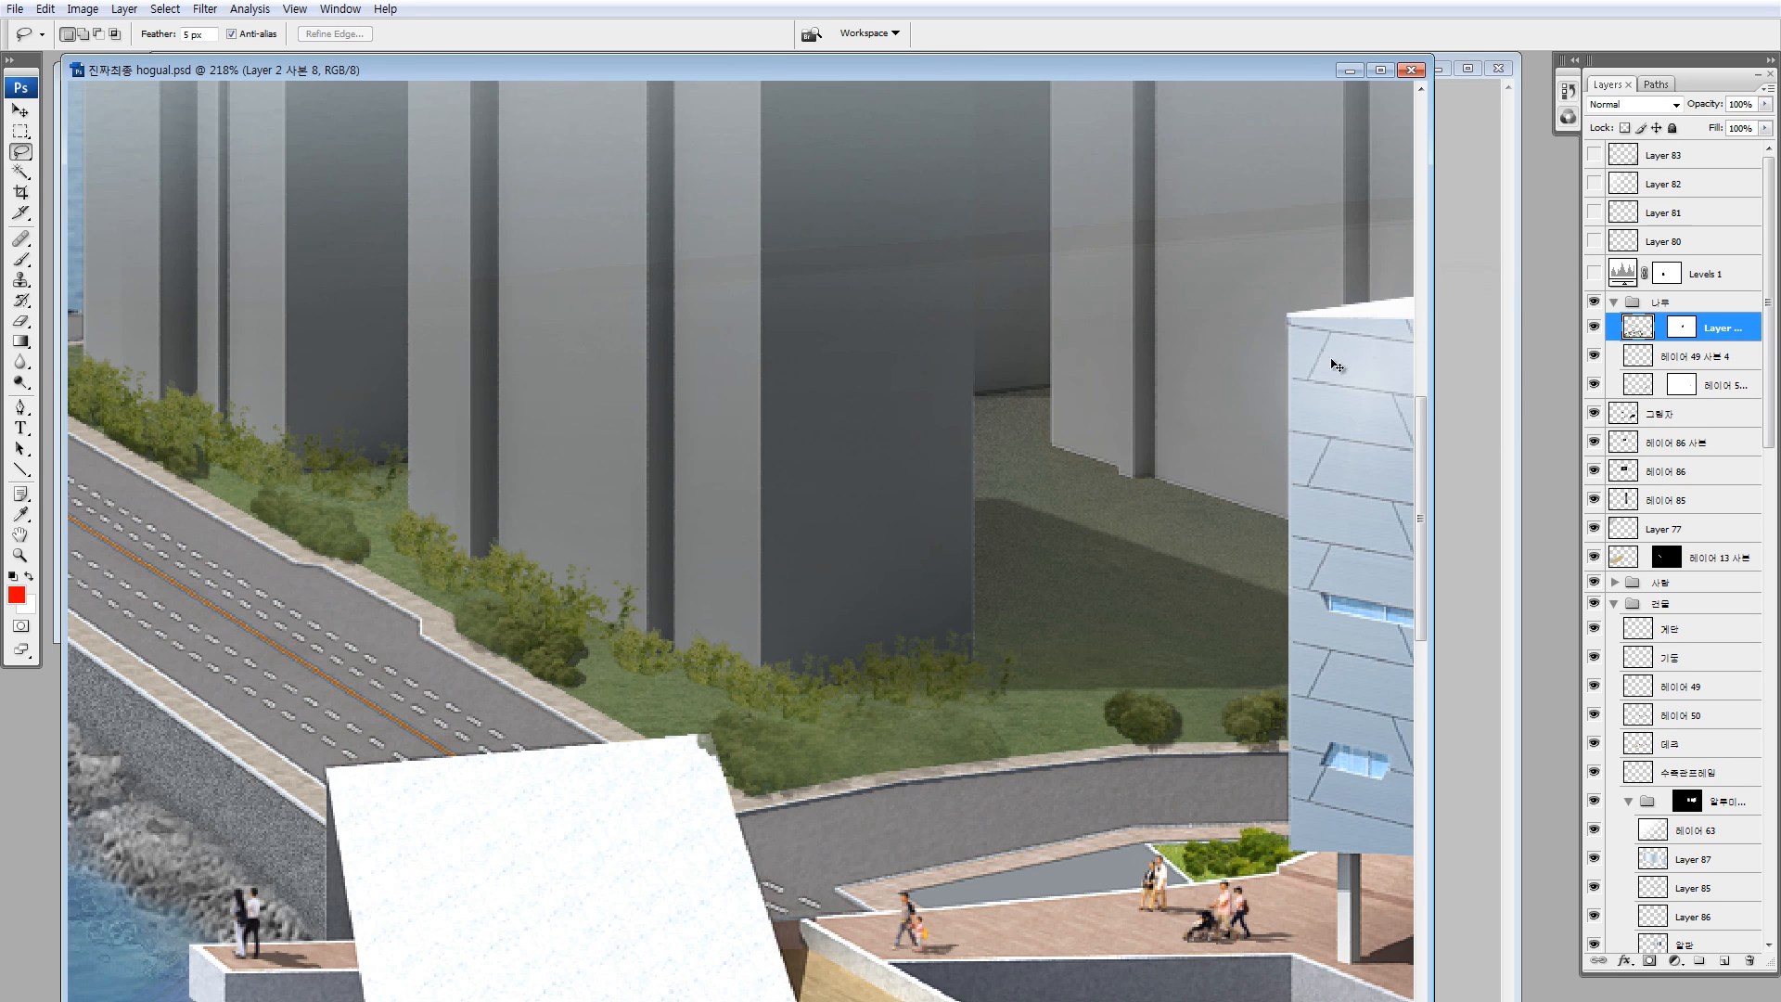
# Set the selected bushes' saturation to -21 with Hue/Saturation
pyautogui.hotkey('ctrl', 'u')
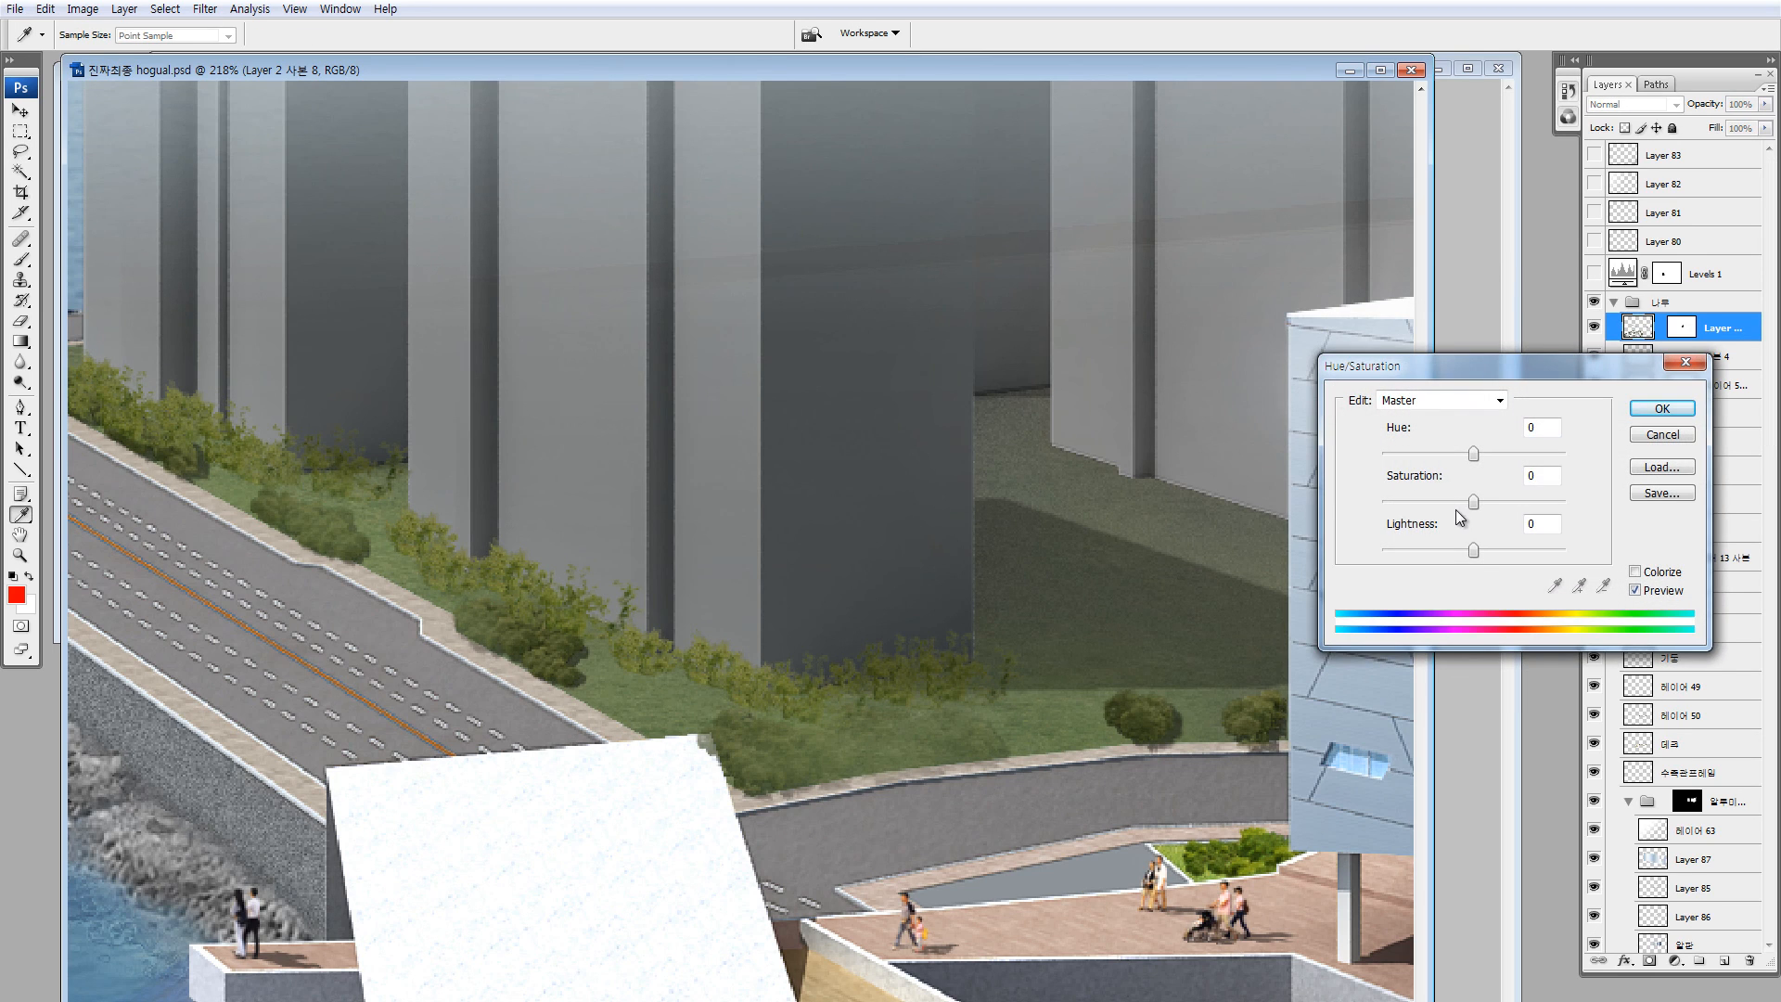
pyautogui.moveTo(1473, 502); pyautogui.dragTo(1455, 501)
pyautogui.click(1661, 409)
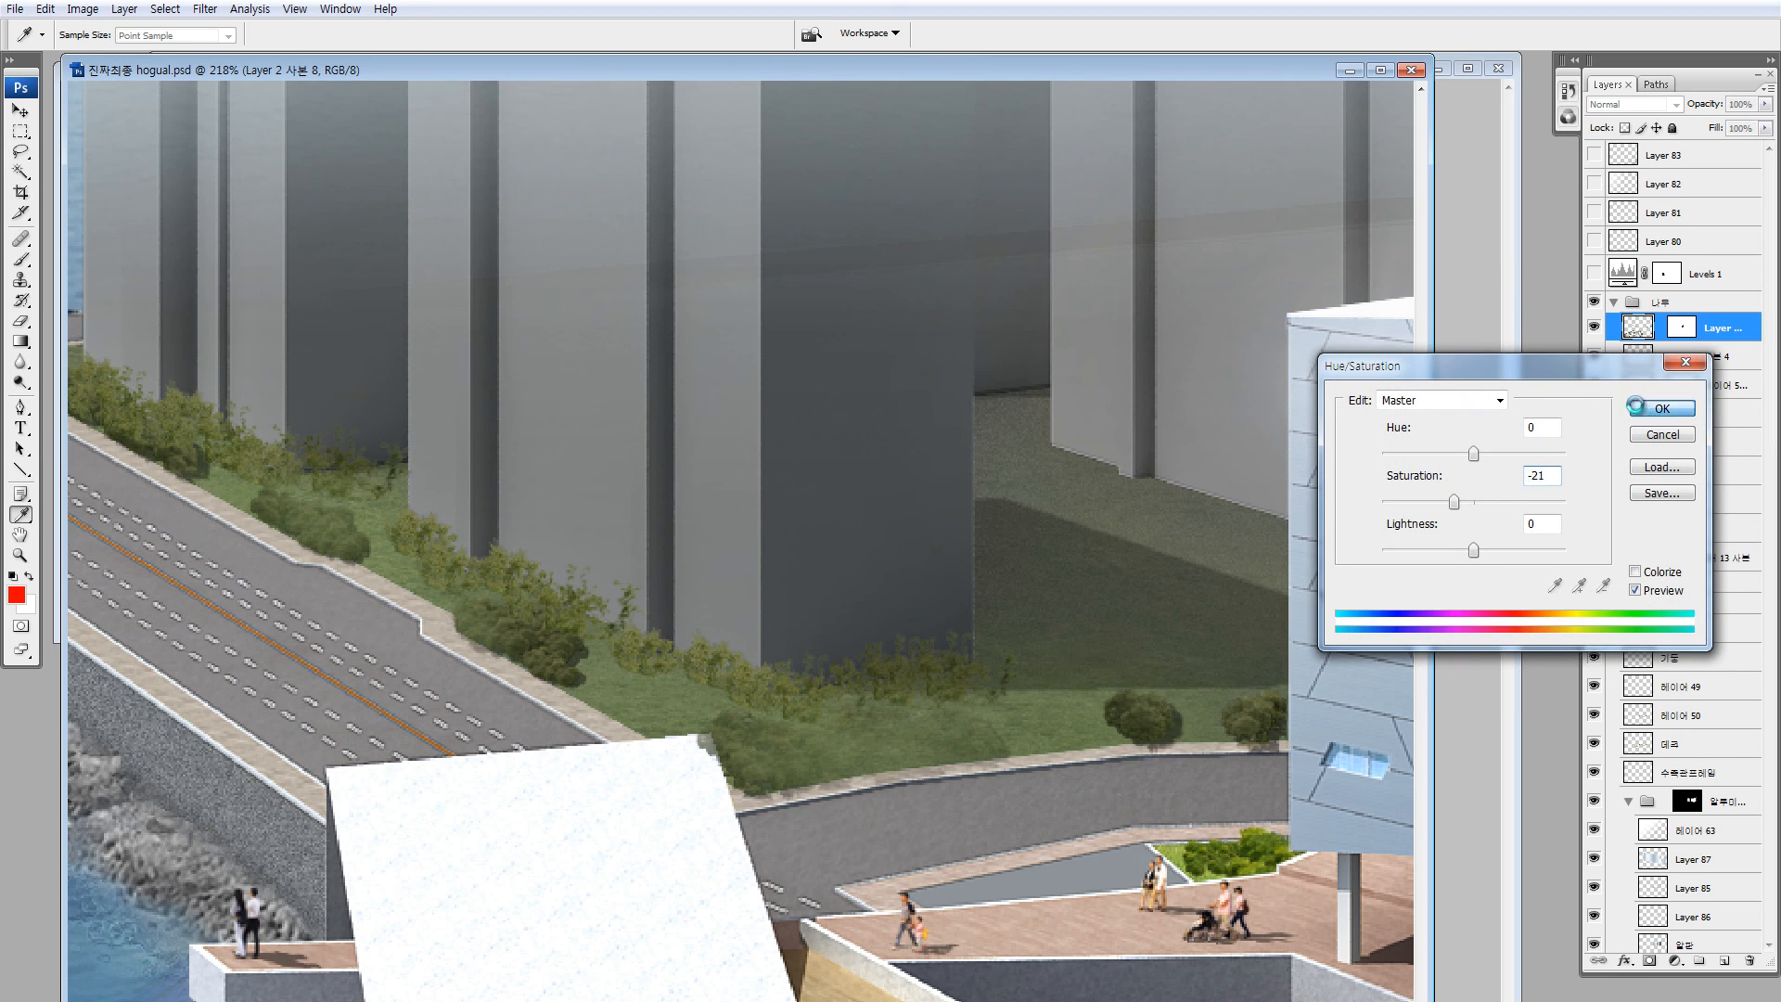
# Blend the bushes into the grass with the Eraser at brush size 20 and 32% opacity
pyautogui.press('e')
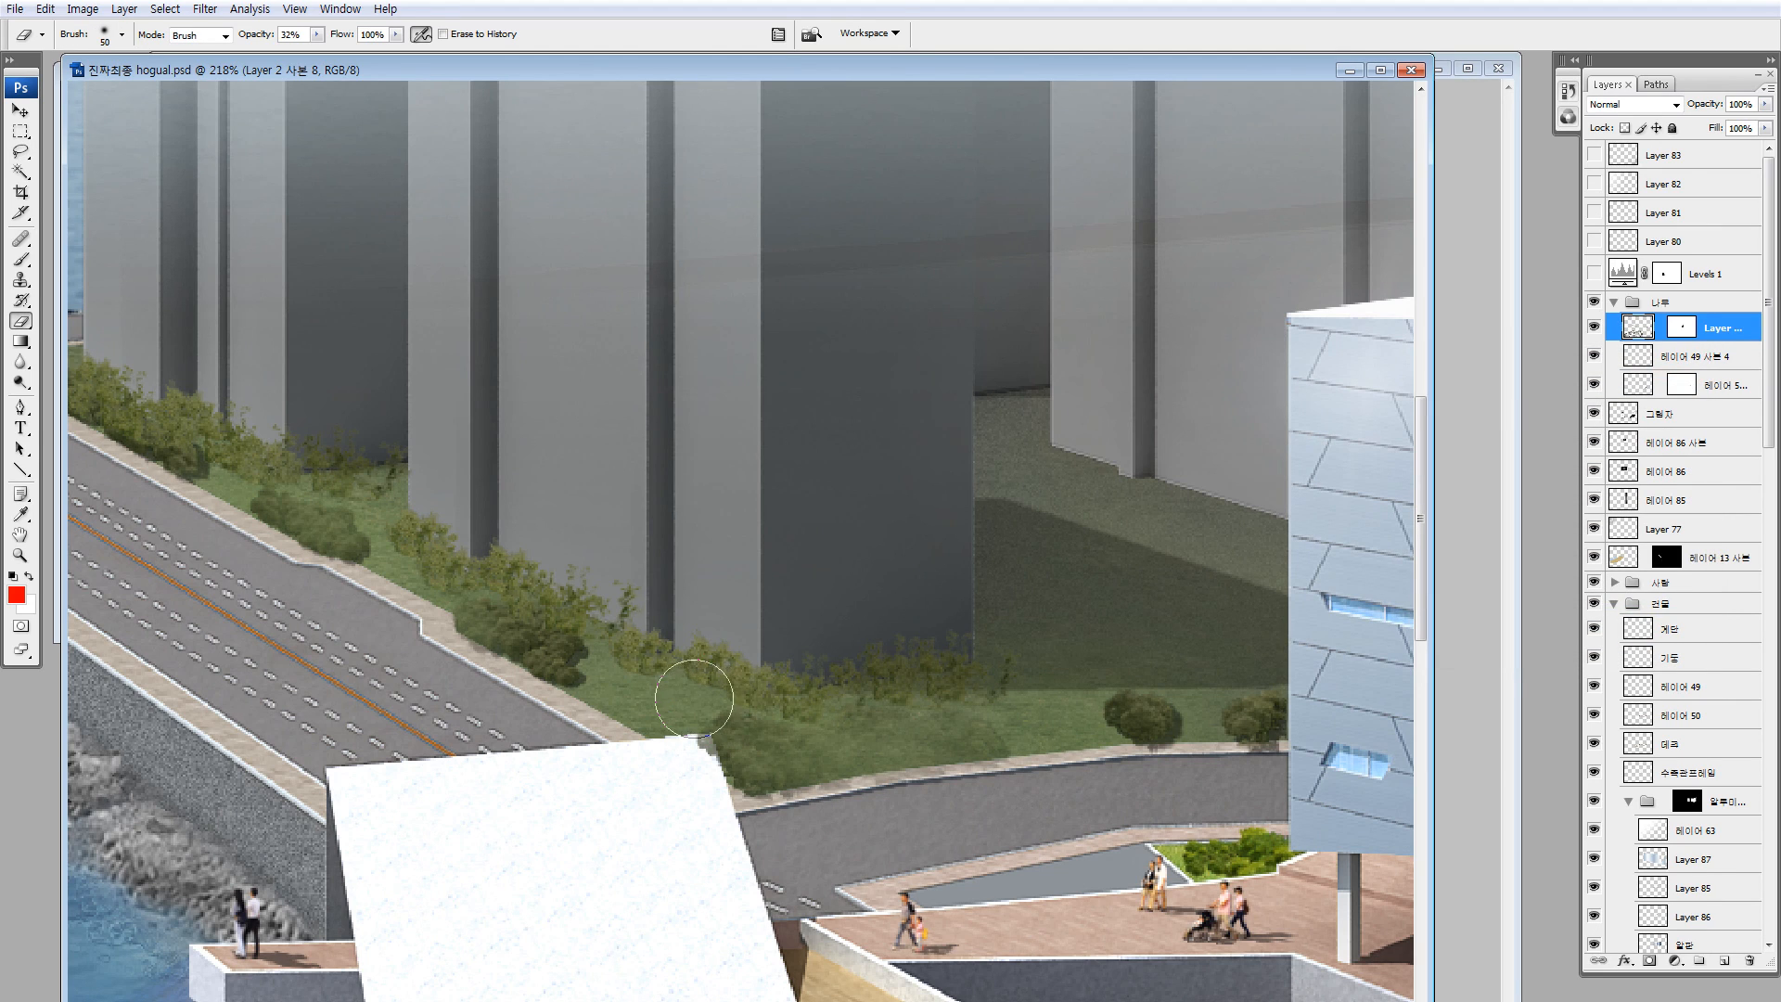
pyautogui.press('[')
pyautogui.press('[')
pyautogui.press('[')
pyautogui.moveTo(672, 688); pyautogui.dragTo(785, 721)
pyautogui.moveTo(408, 542)
pyautogui.mouseDown()
pyautogui.moveTo(407, 558)
pyautogui.moveTo(652, 614)
pyautogui.moveTo(652, 585)
pyautogui.mouseUp()
pyautogui.click(517, 565)
pyautogui.hotkey('ctrl', '0')
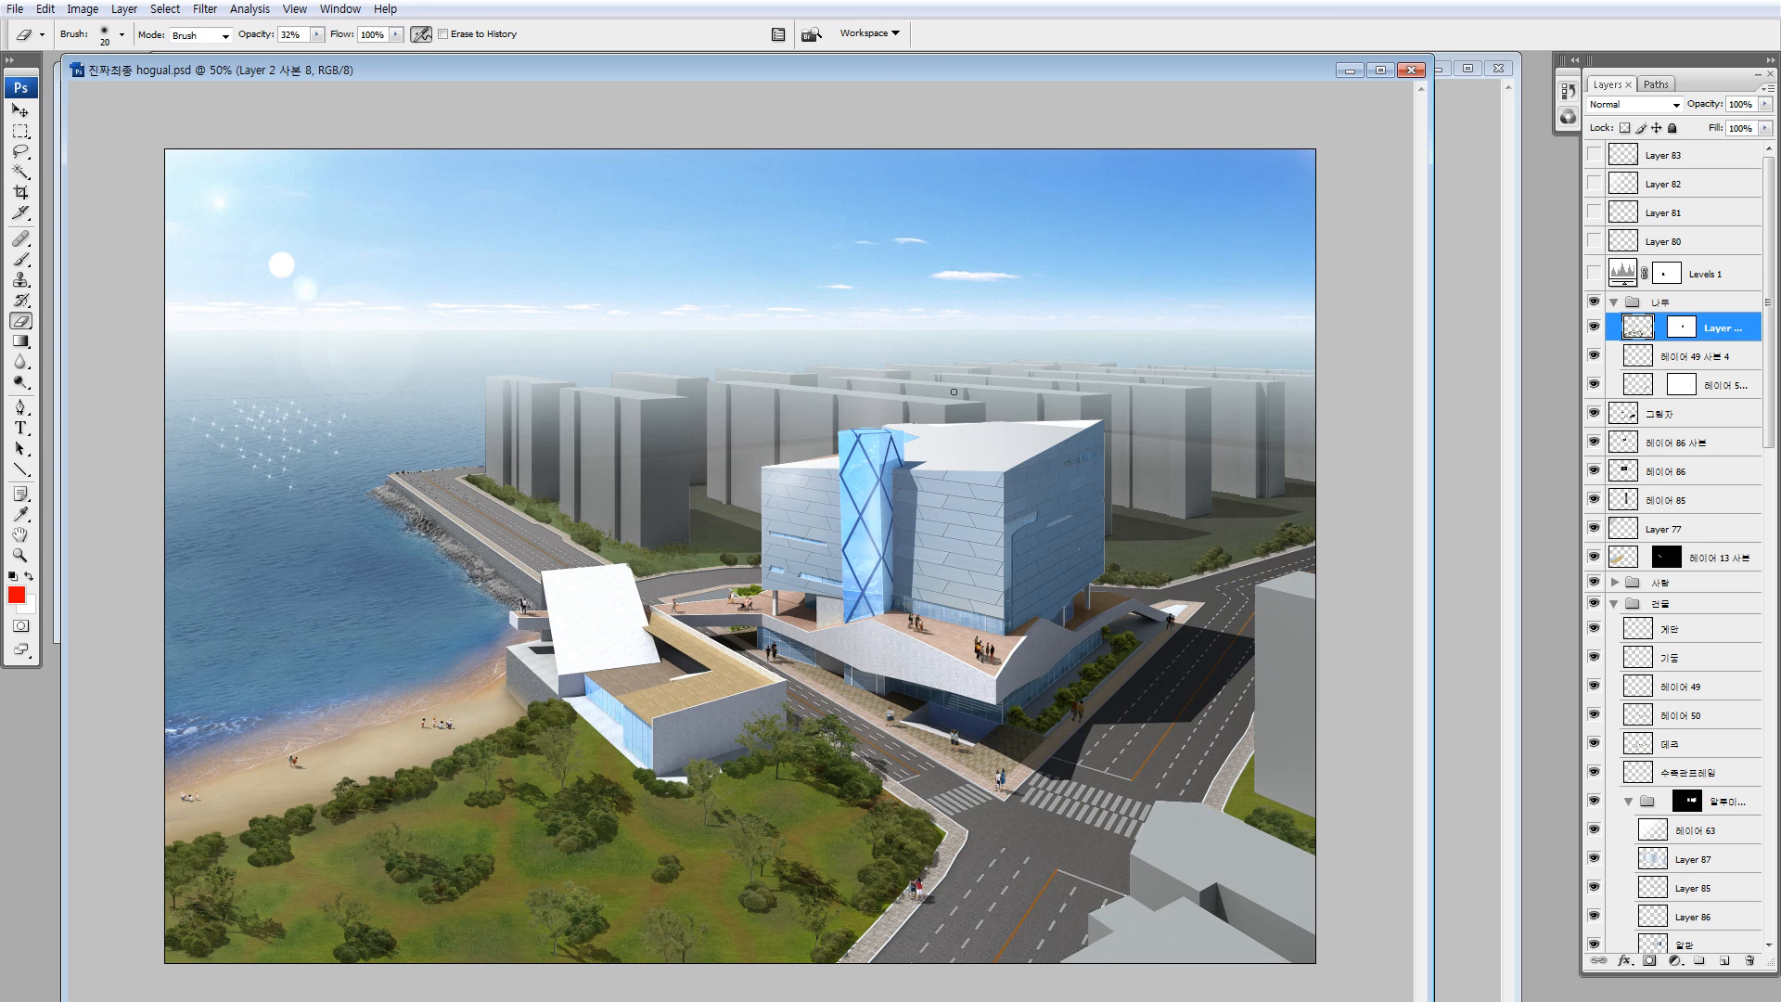
# Copy the bushes onto the lawn behind the main building's seaward side and compare with the tree layer off and on
pyautogui.press('l')
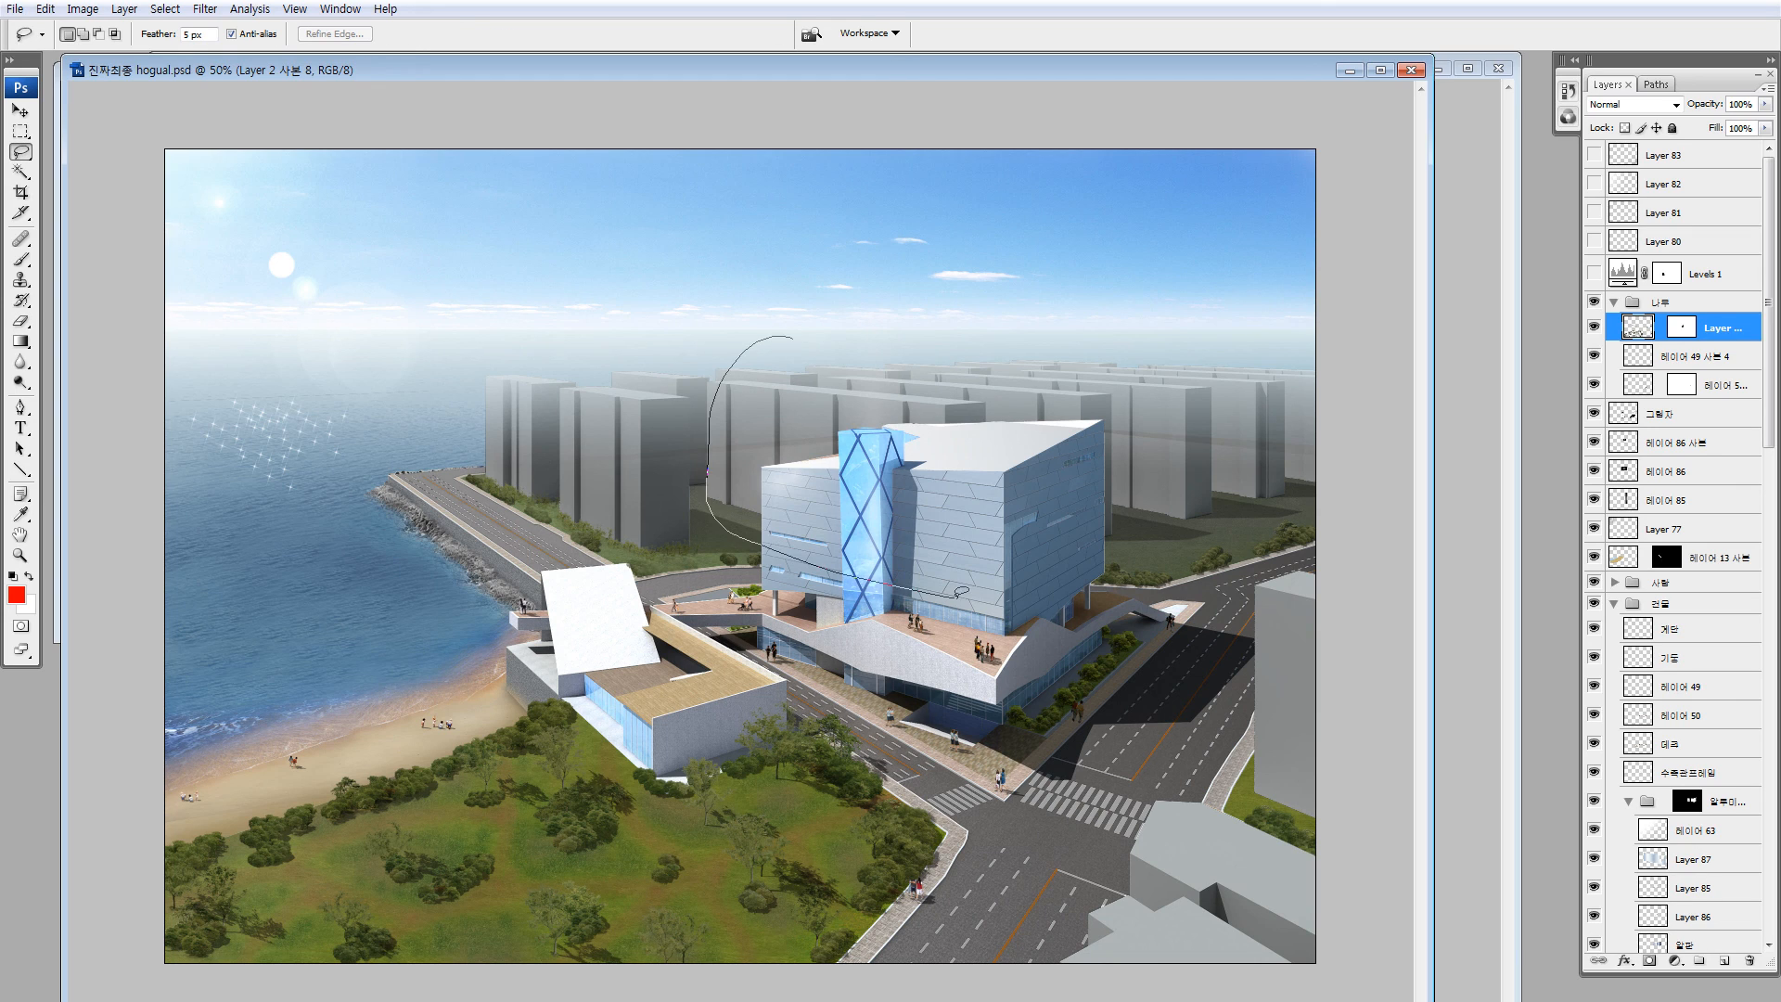
pyautogui.moveTo(567, 438)
pyautogui.mouseDown()
pyautogui.moveTo(716, 597)
pyautogui.moveTo(612, 473)
pyautogui.mouseUp()
pyautogui.hotkey('ctrl', 't')
pyautogui.press('Return')
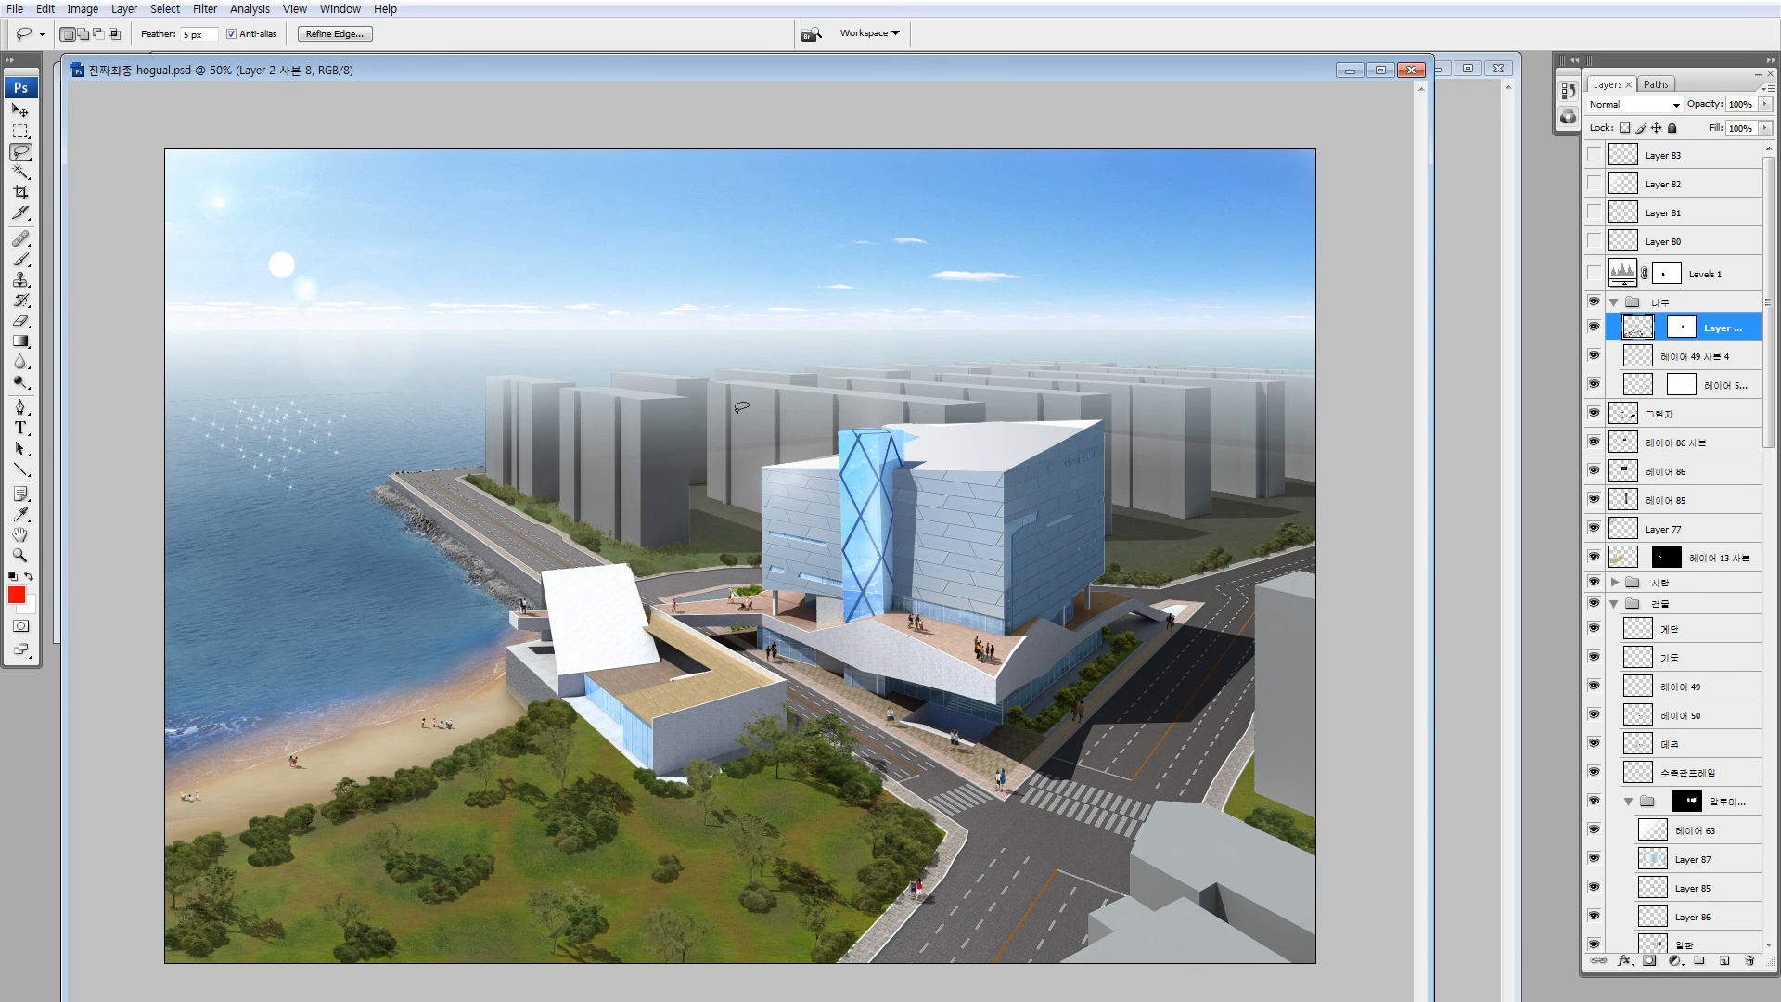
pyautogui.moveTo(601, 498)
pyautogui.mouseDown()
pyautogui.moveTo(540, 513)
pyautogui.moveTo(779, 514)
pyautogui.mouseUp()
pyautogui.hotkey('ctrl', 'd')
pyautogui.hotkey('ctrl', 'alt', 'z')
pyautogui.hotkey('ctrl', 'alt', 'z')
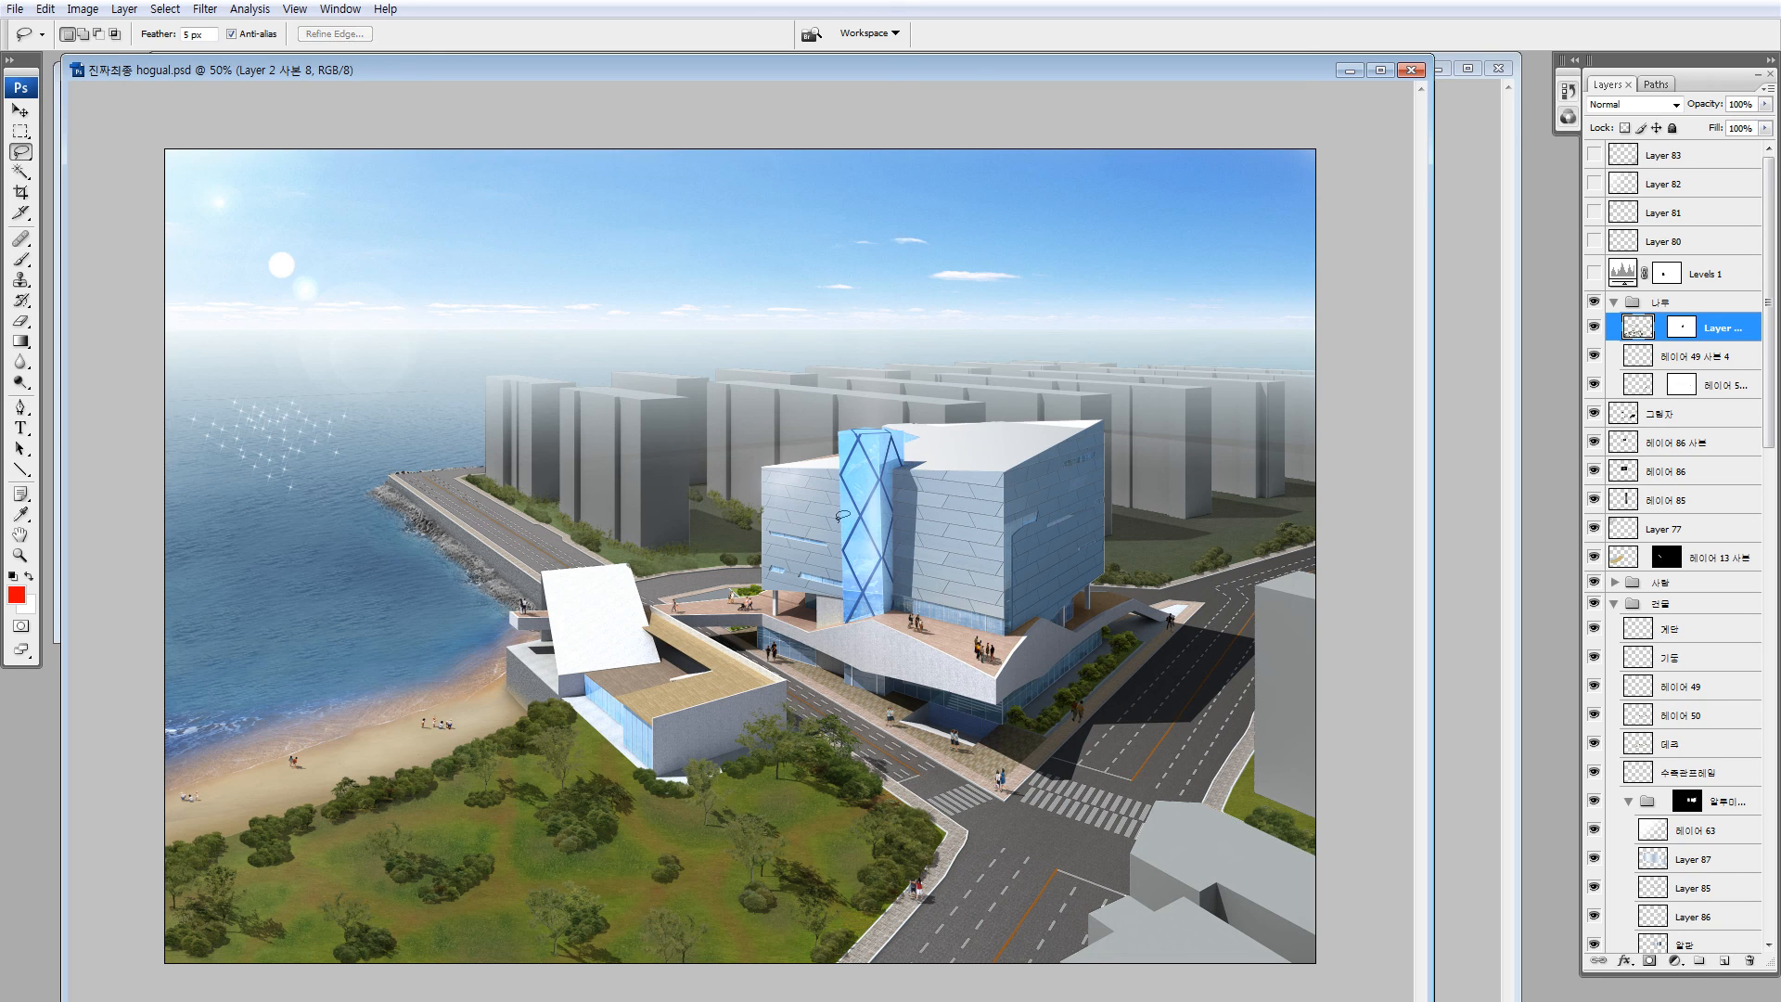
pyautogui.moveTo(774, 515); pyautogui.dragTo(805, 499)
pyautogui.hotkey('ctrl', 'd')
pyautogui.click(1594, 328)
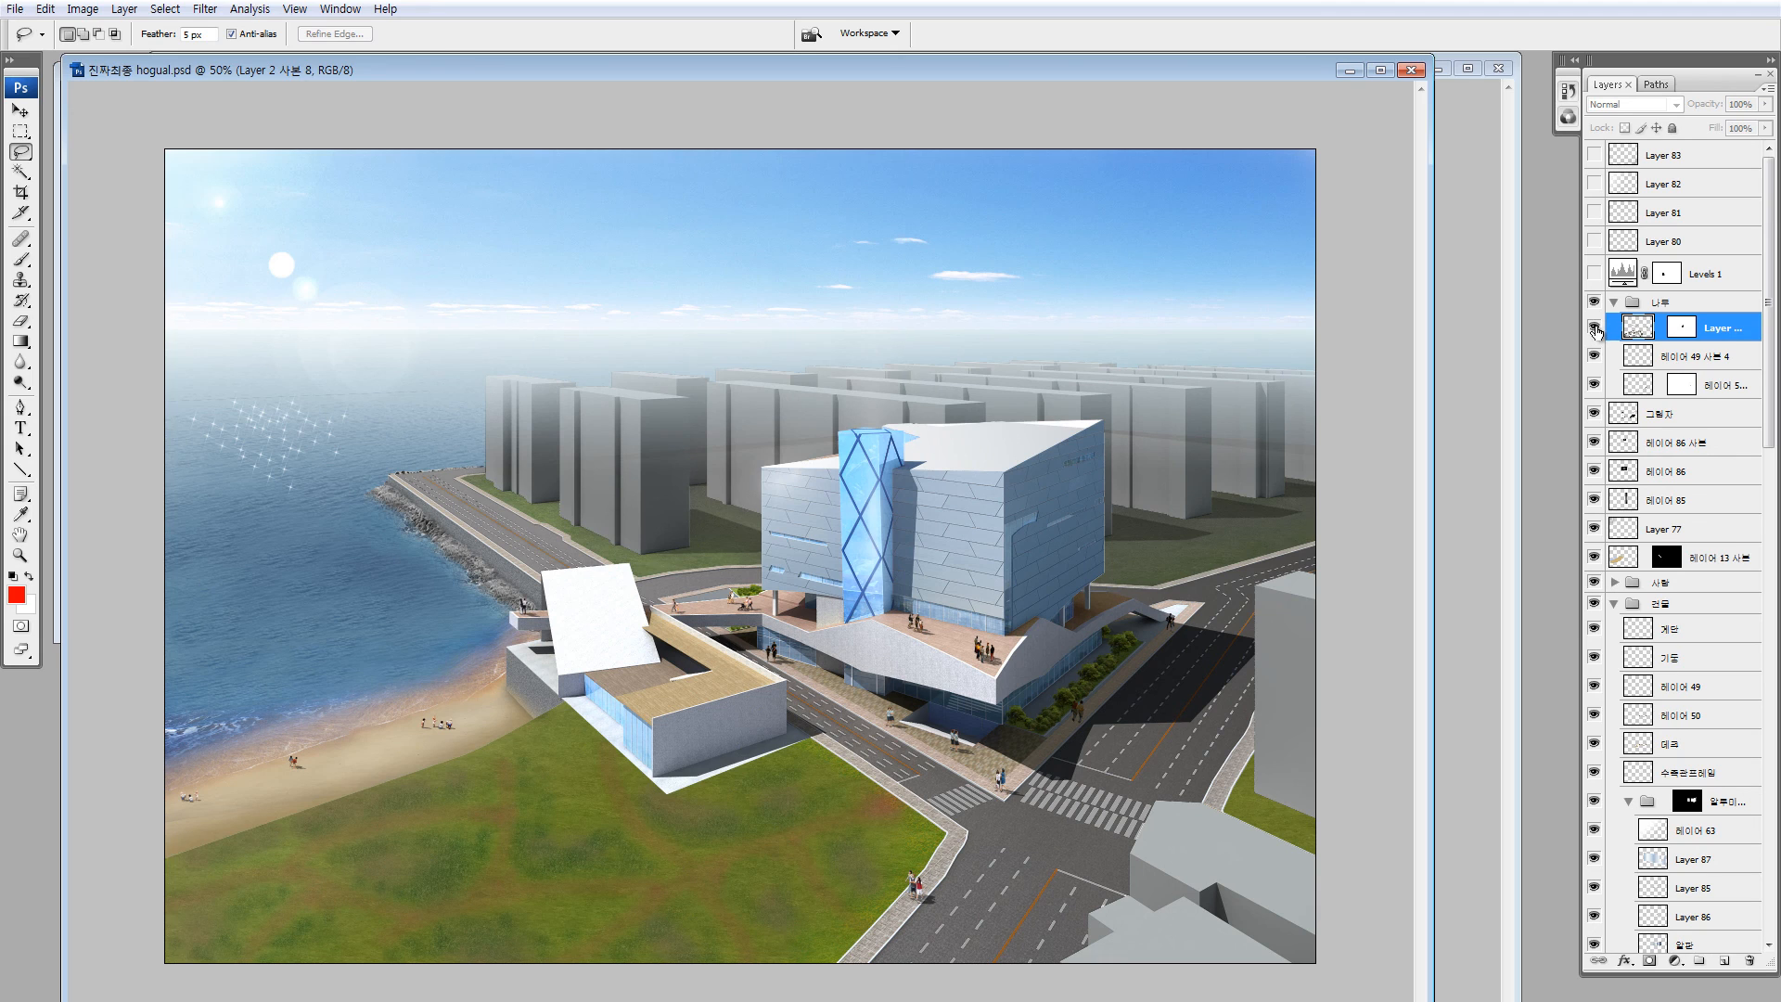
pyautogui.click(1594, 329)
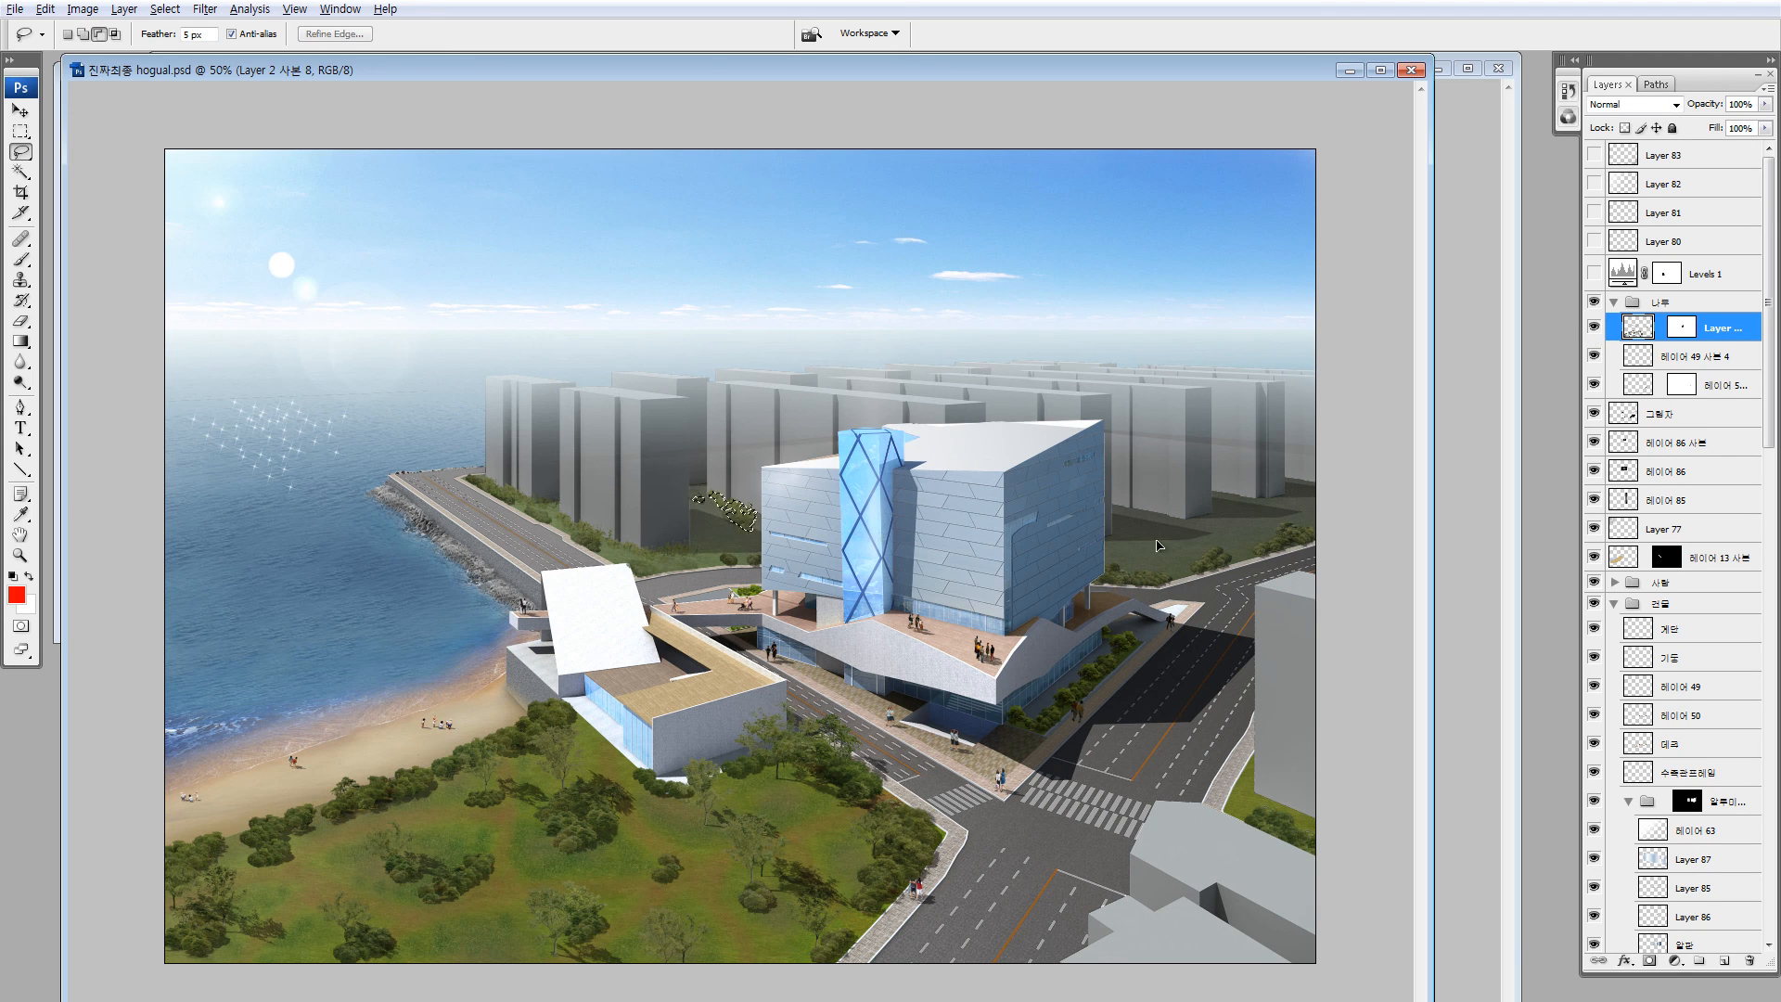
# Copy the bush row to the lawn on the main building's landward side and transform it to follow the grey building's base
pyautogui.moveTo(1117, 503)
pyautogui.mouseDown()
pyautogui.moveTo(1160, 534)
pyautogui.moveTo(1164, 493)
pyautogui.mouseUp()
pyautogui.moveTo(993, 408); pyautogui.dragTo(1291, 614)
pyautogui.hotkey('ctrl', 't')
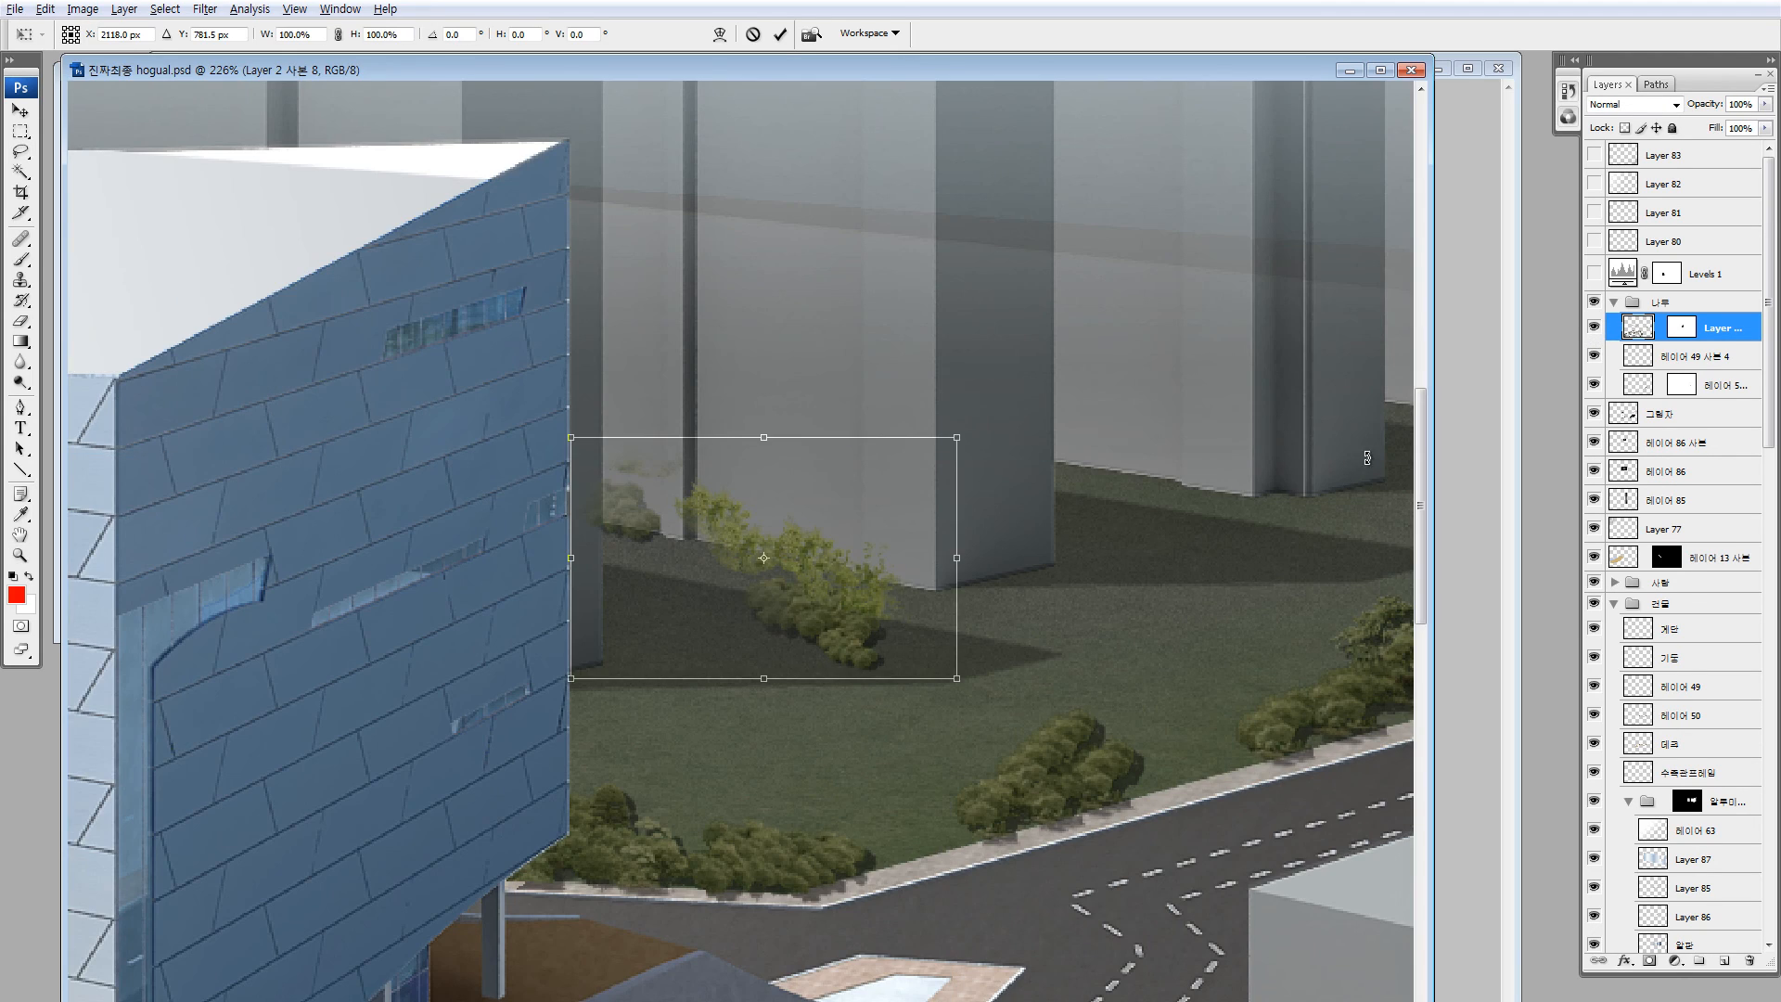
pyautogui.moveTo(997, 492); pyautogui.dragTo(970, 436)
pyautogui.moveTo(932, 555); pyautogui.dragTo(969, 568)
pyautogui.press('Return')
pyautogui.press('z')
pyautogui.keyDown('alt'); pyautogui.click(943, 613); pyautogui.keyUp('alt')
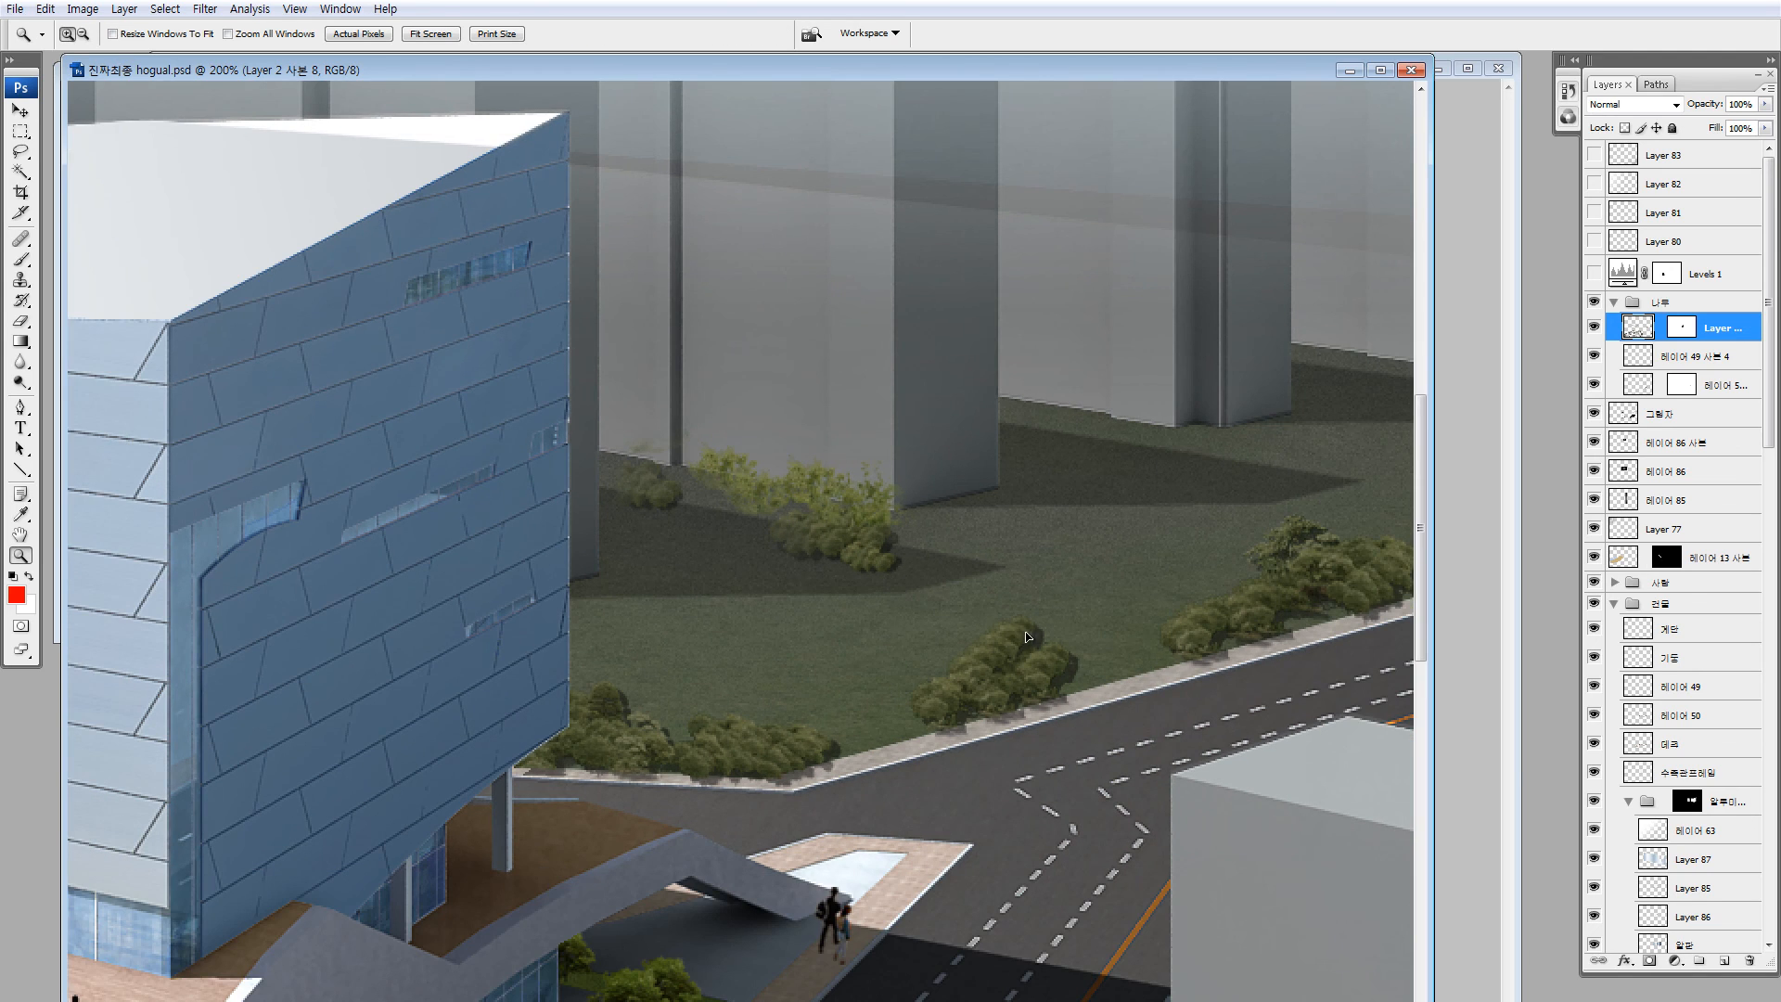
# Copy a bush clump beside the farthest grey building at the image edge and compare with the tree layer off and on
pyautogui.hotkey('ctrl', '-')
pyautogui.hotkey('ctrl', '-')
pyautogui.hotkey('ctrl', '-')
pyautogui.hotkey('ctrl', '-')
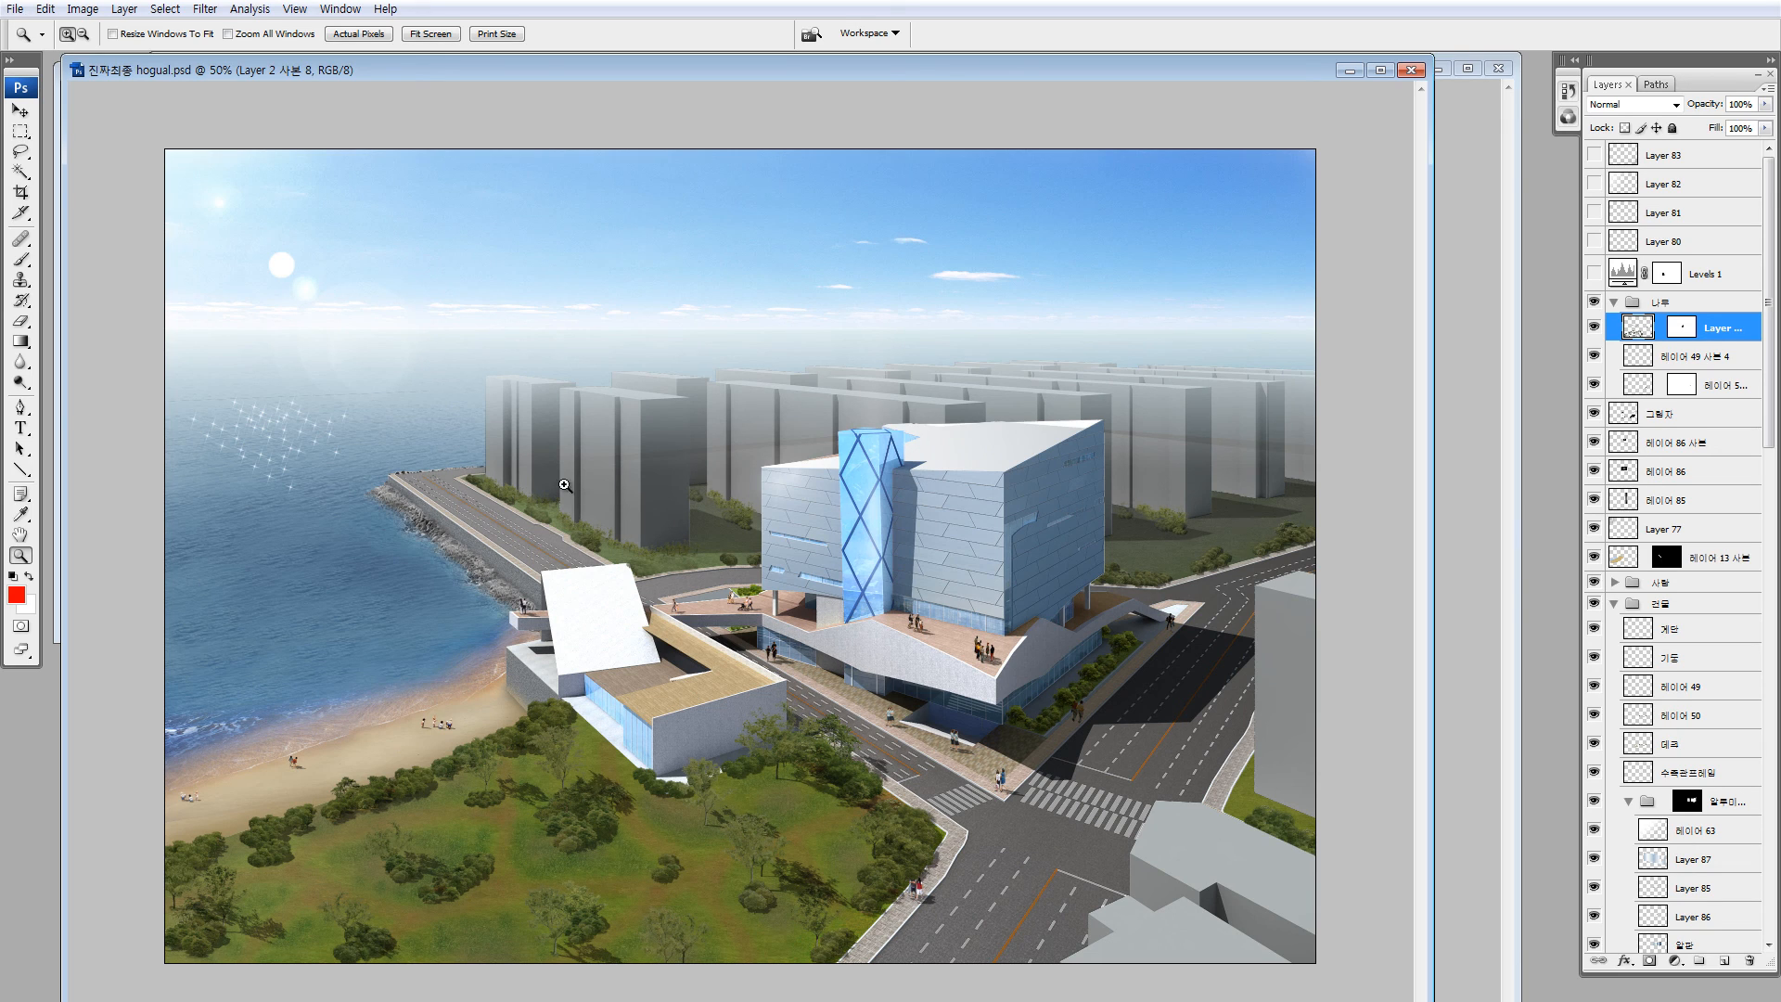
pyautogui.press('l')
pyautogui.moveTo(1147, 450)
pyautogui.mouseDown()
pyautogui.moveTo(1289, 520)
pyautogui.moveTo(1184, 510)
pyautogui.moveTo(1271, 506)
pyautogui.moveTo(1226, 498)
pyautogui.moveTo(1239, 471)
pyautogui.mouseUp()
pyautogui.hotkey('ctrl', 'd')
pyautogui.moveTo(1233, 473)
pyautogui.keyDown('ctrl'); pyautogui.keyDown('alt'); pyautogui.mouseDown()
pyautogui.moveTo(1217, 436)
pyautogui.moveTo(1174, 457)
pyautogui.moveTo(1203, 407)
pyautogui.mouseUp(); pyautogui.keyUp('alt'); pyautogui.keyUp('ctrl')
pyautogui.hotkey('ctrl', 'd')
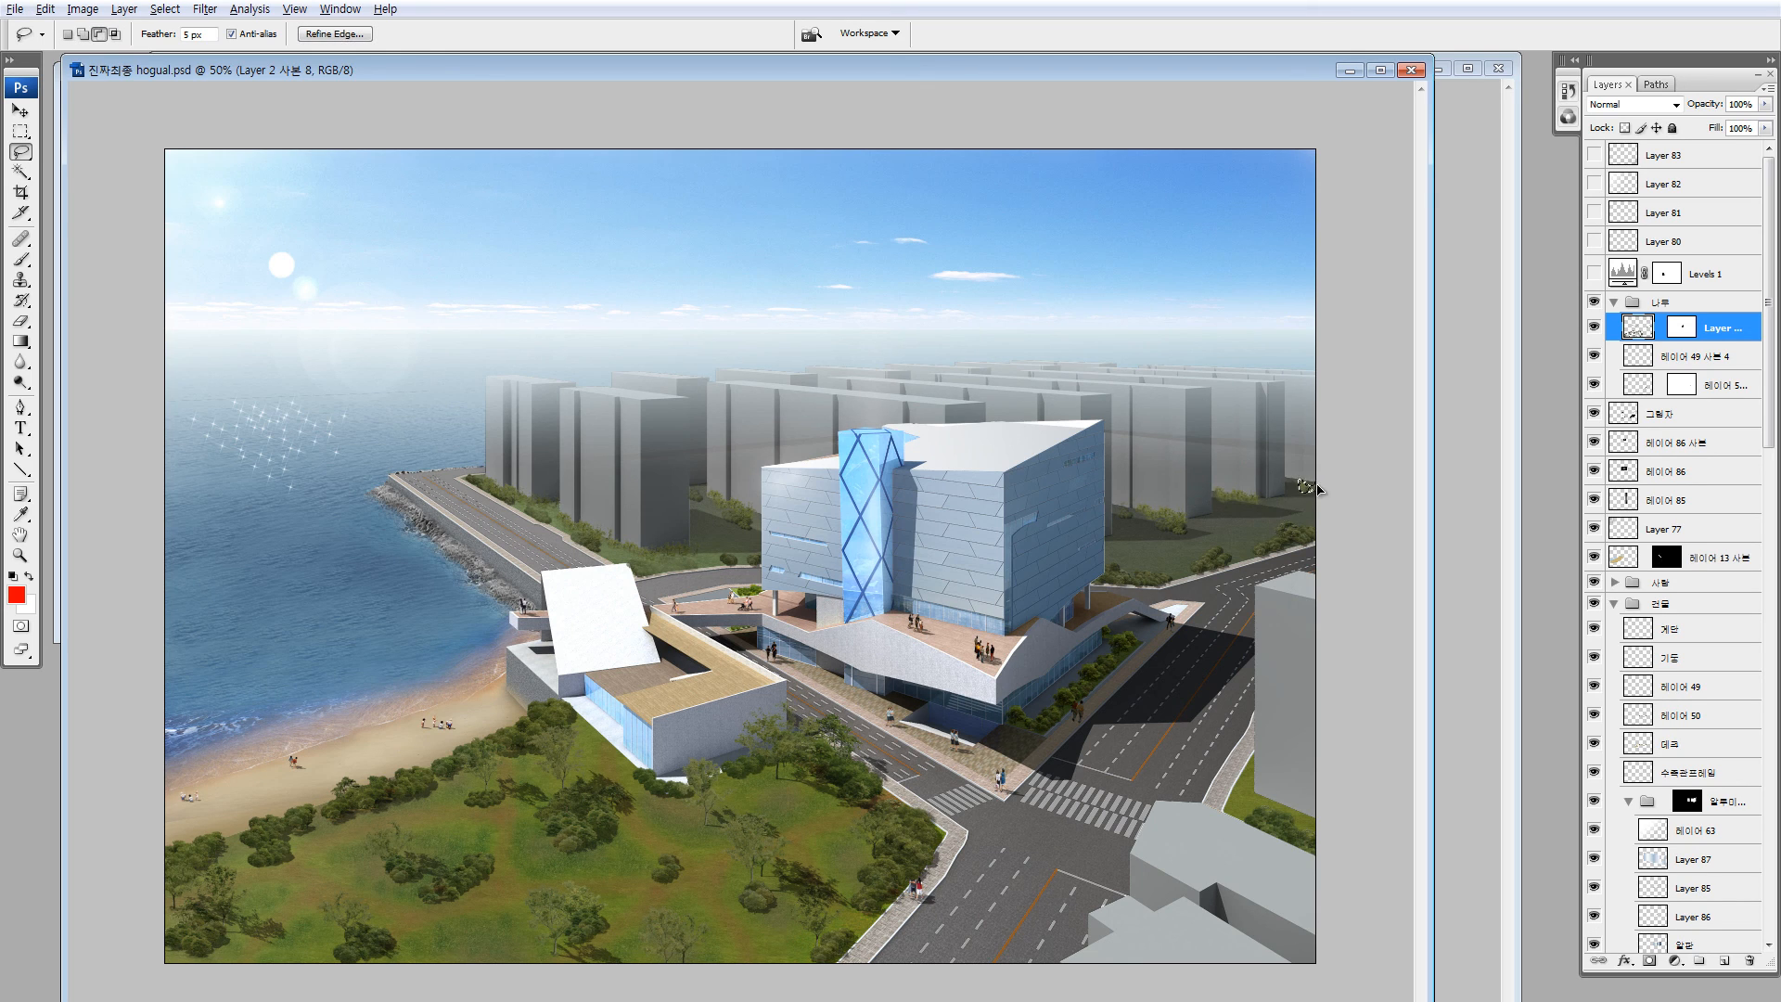
pyautogui.click(1595, 327)
pyautogui.click(1594, 328)
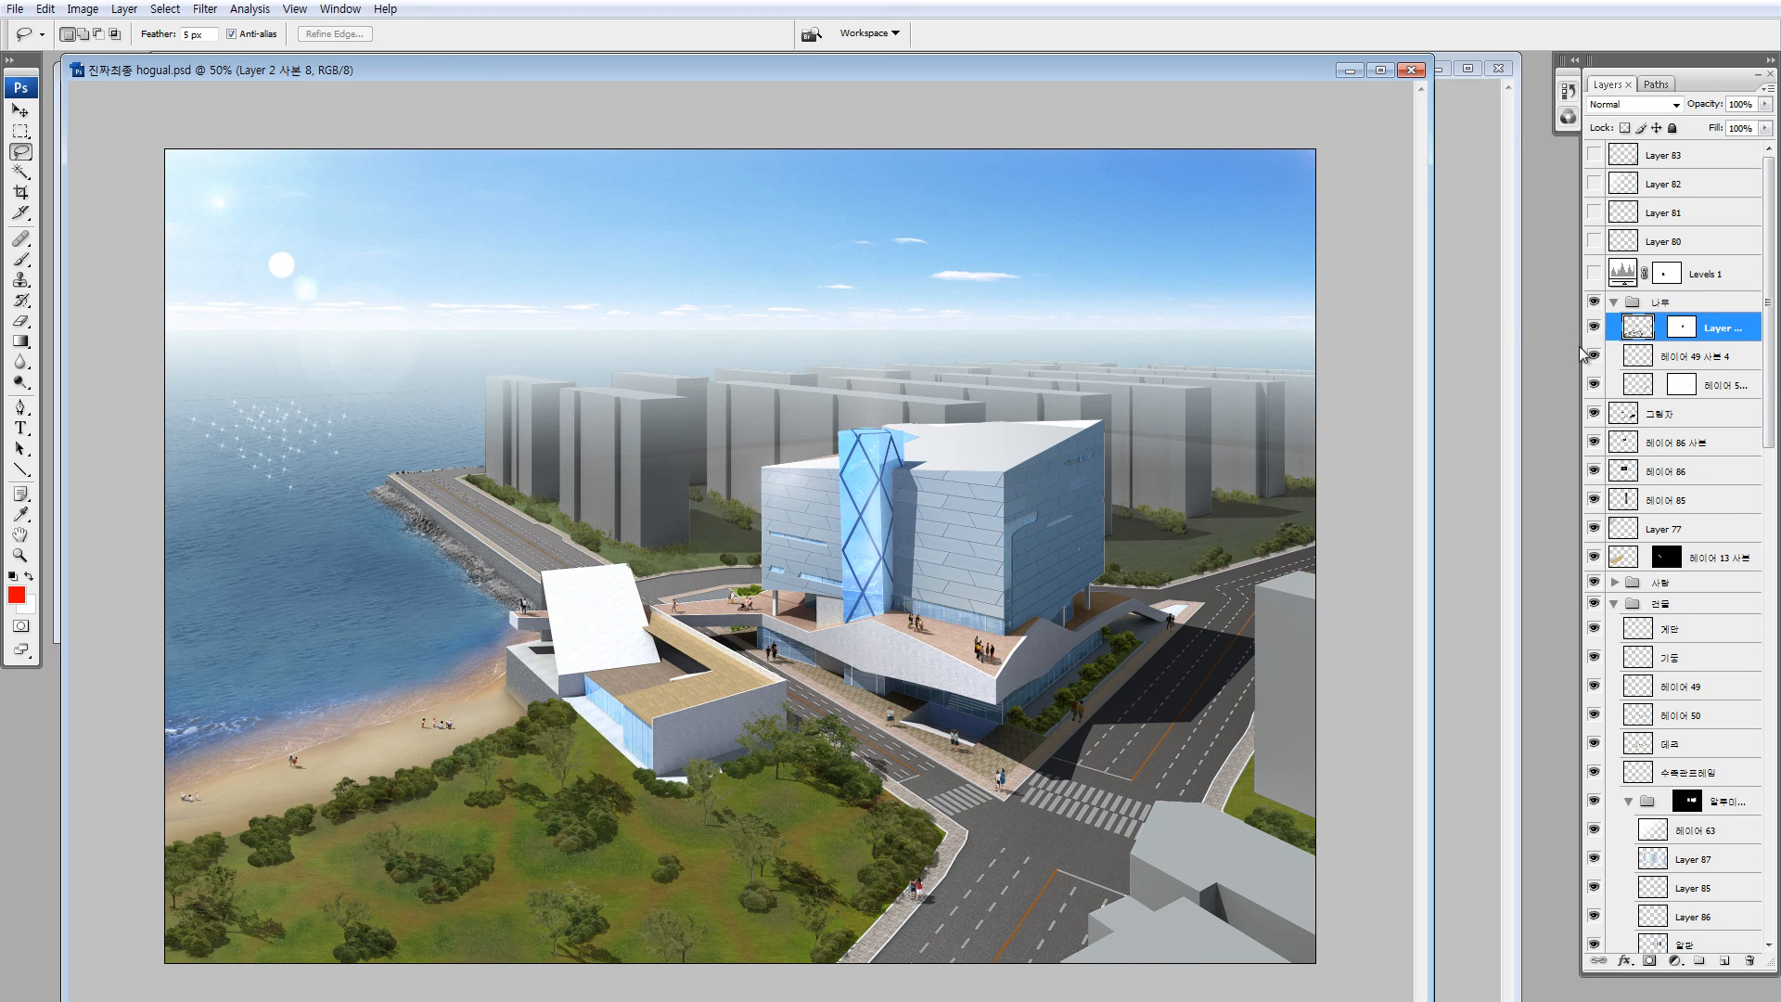